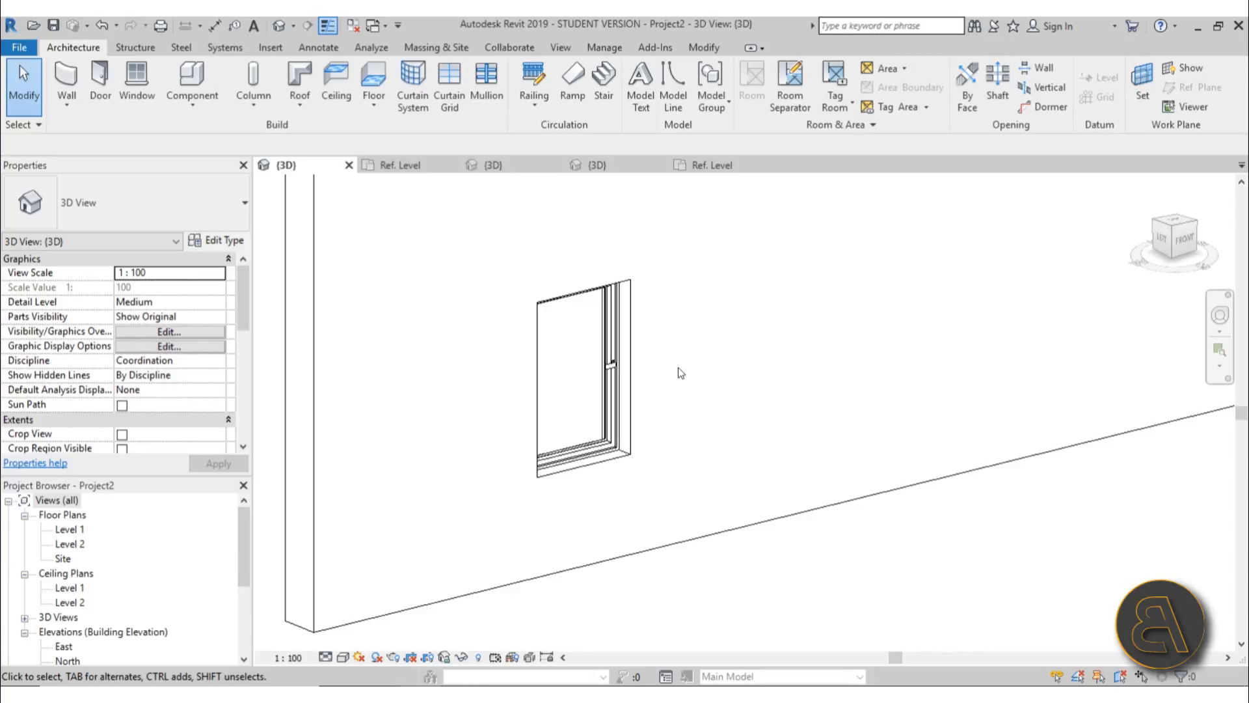
Set the project 3D view's visual style to Realistic with the window facing the camera
{"action": "scroll", "coordinate": [579, 354], "scroll_direction": "up", "scroll_amount": 2}
{"action": "middle_click_drag", "start_coordinate": [642, 399], "coordinate": [816, 440], "text": "shift"}
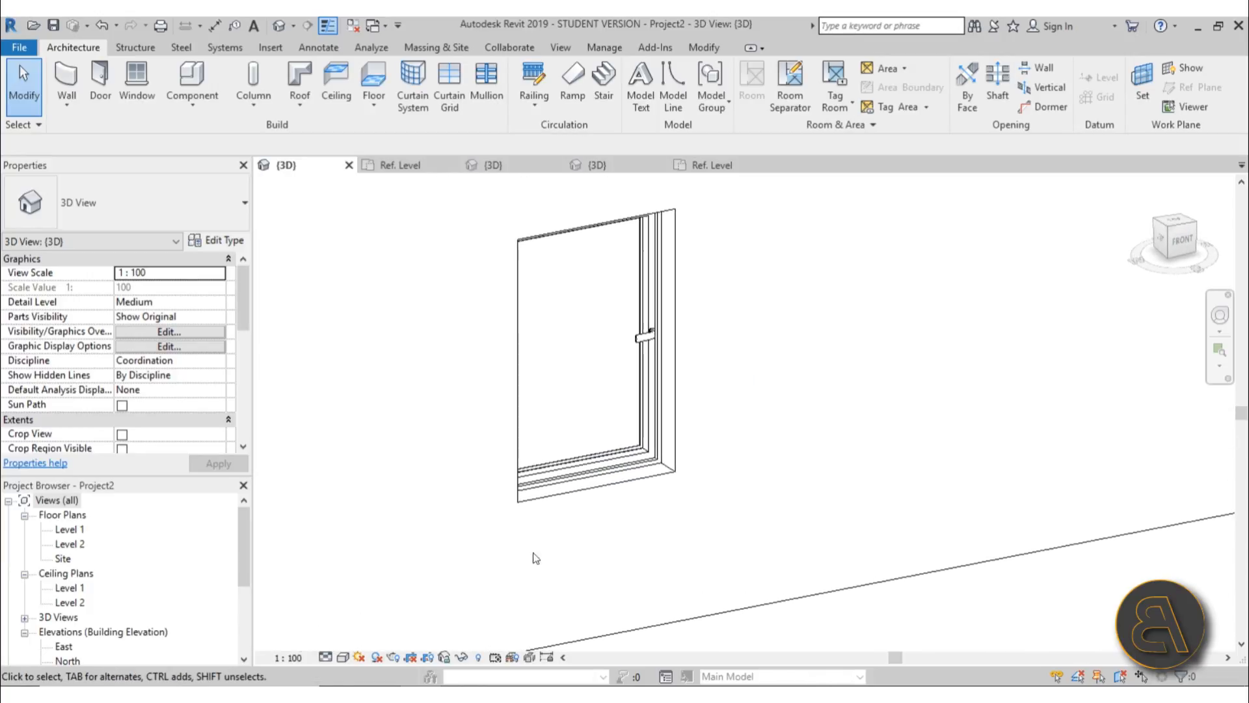
{"action": "left_click", "coordinate": [342, 657]}
{"action": "left_click", "coordinate": [391, 624]}
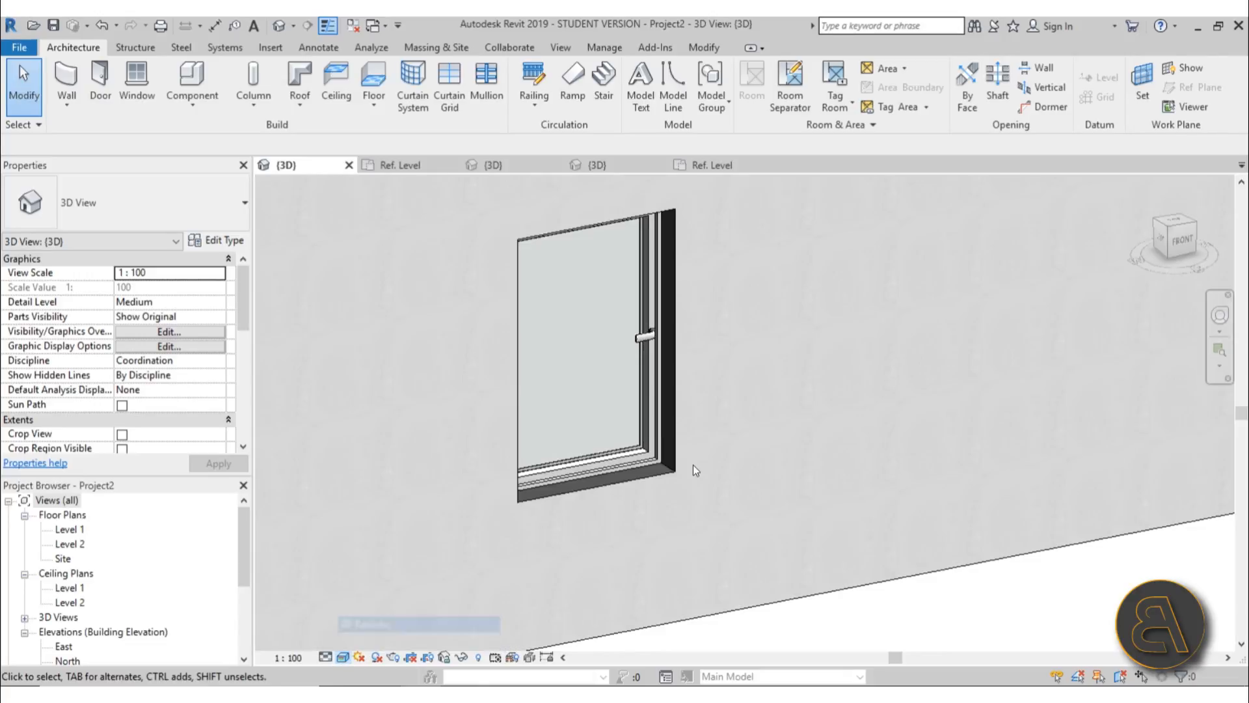
Examine the window's frame and handle in 3D, and its frame section in the Level 1 floor plan
{"action": "scroll", "coordinate": [685, 325], "scroll_direction": "up", "scroll_amount": 4}
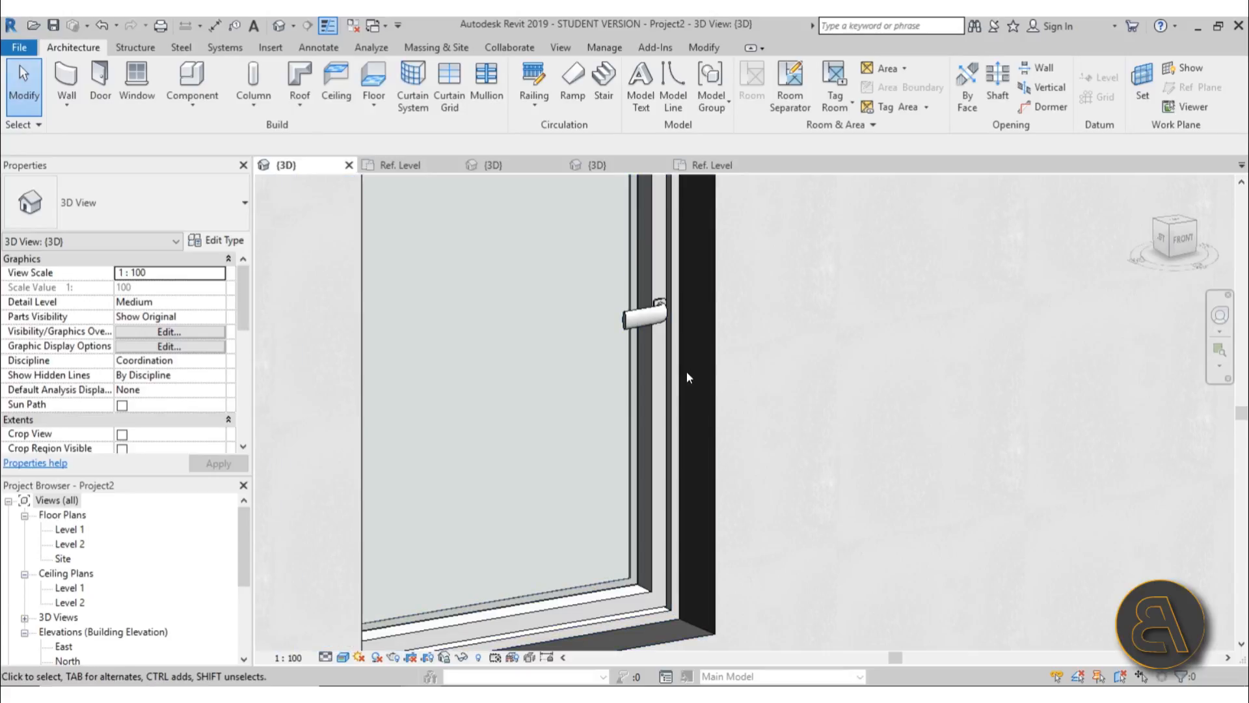
{"action": "scroll", "coordinate": [686, 371], "scroll_direction": "down", "scroll_amount": 3}
{"action": "mouse_move", "coordinate": [686, 370]}
{"action": "middle_mouse_down"}
{"action": "mouse_move", "coordinate": [690, 301]}
{"action": "mouse_move", "coordinate": [668, 388]}
{"action": "middle_mouse_up"}
{"action": "scroll", "coordinate": [688, 296], "scroll_direction": "down", "scroll_amount": 1}
{"action": "scroll", "coordinate": [656, 313], "scroll_direction": "up", "scroll_amount": 3}
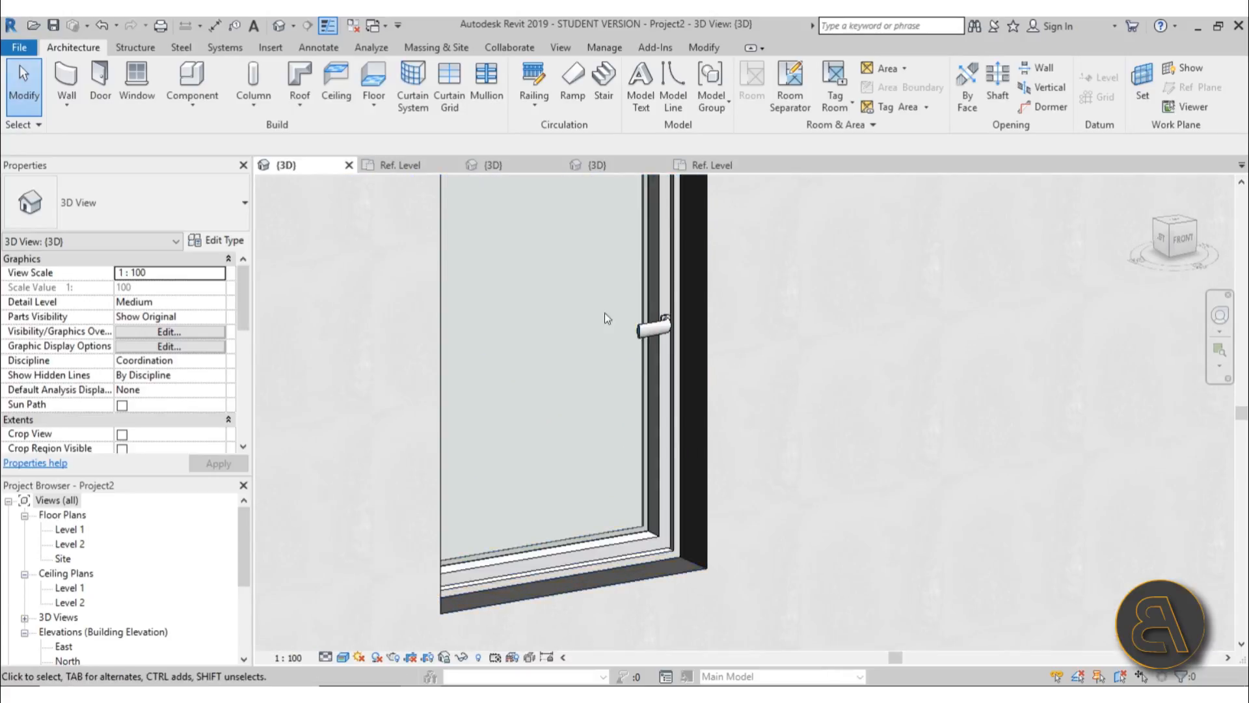
{"action": "scroll", "coordinate": [647, 343], "scroll_direction": "up", "scroll_amount": 3}
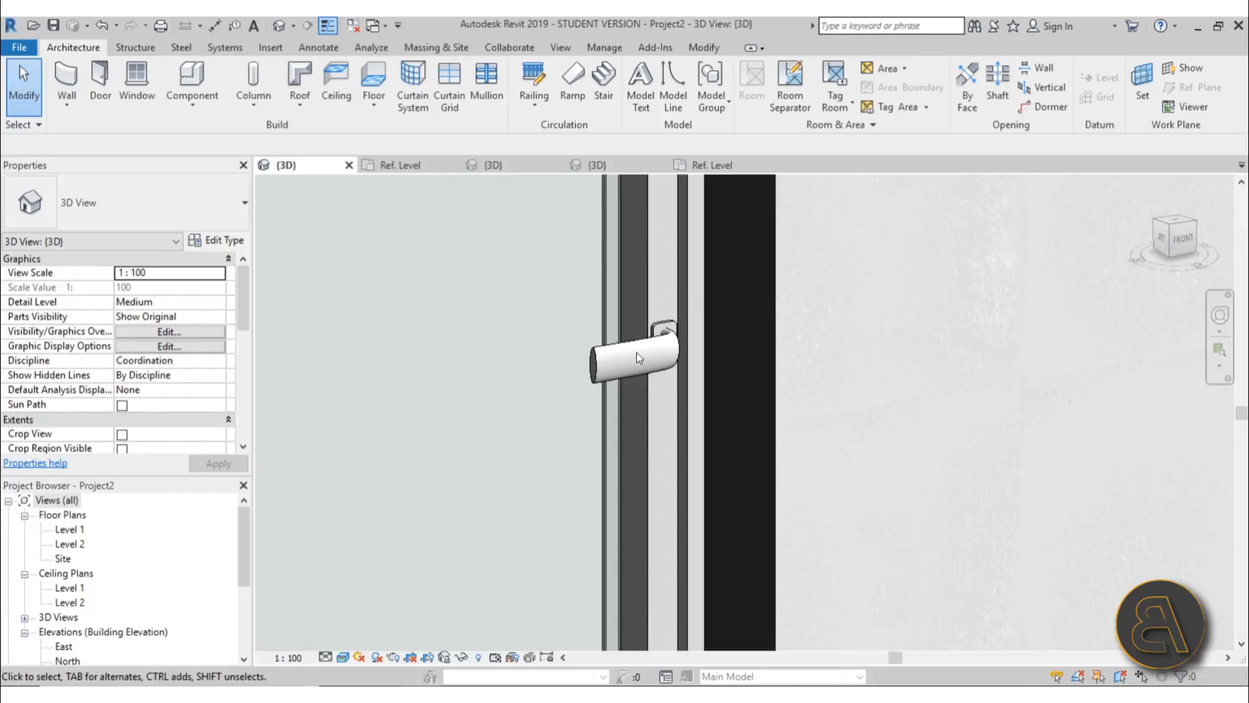
{"action": "double_click", "coordinate": [71, 534]}
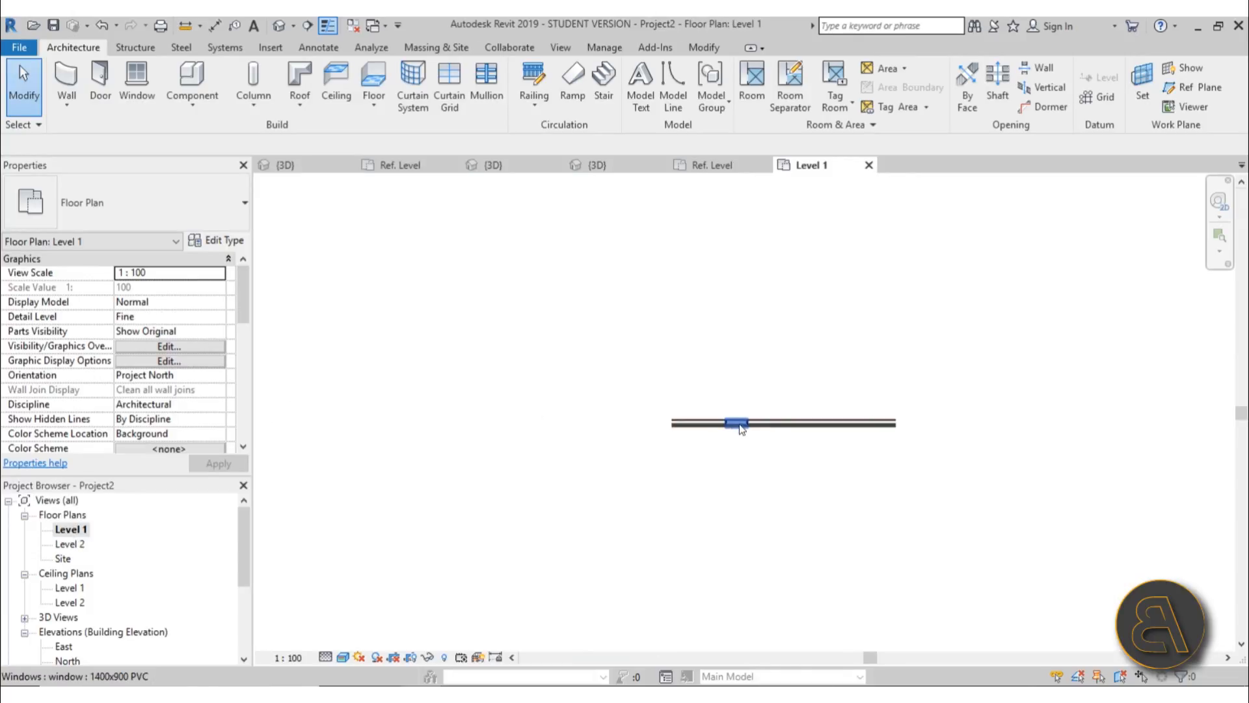
{"action": "scroll", "coordinate": [741, 428], "scroll_direction": "up", "scroll_amount": 8}
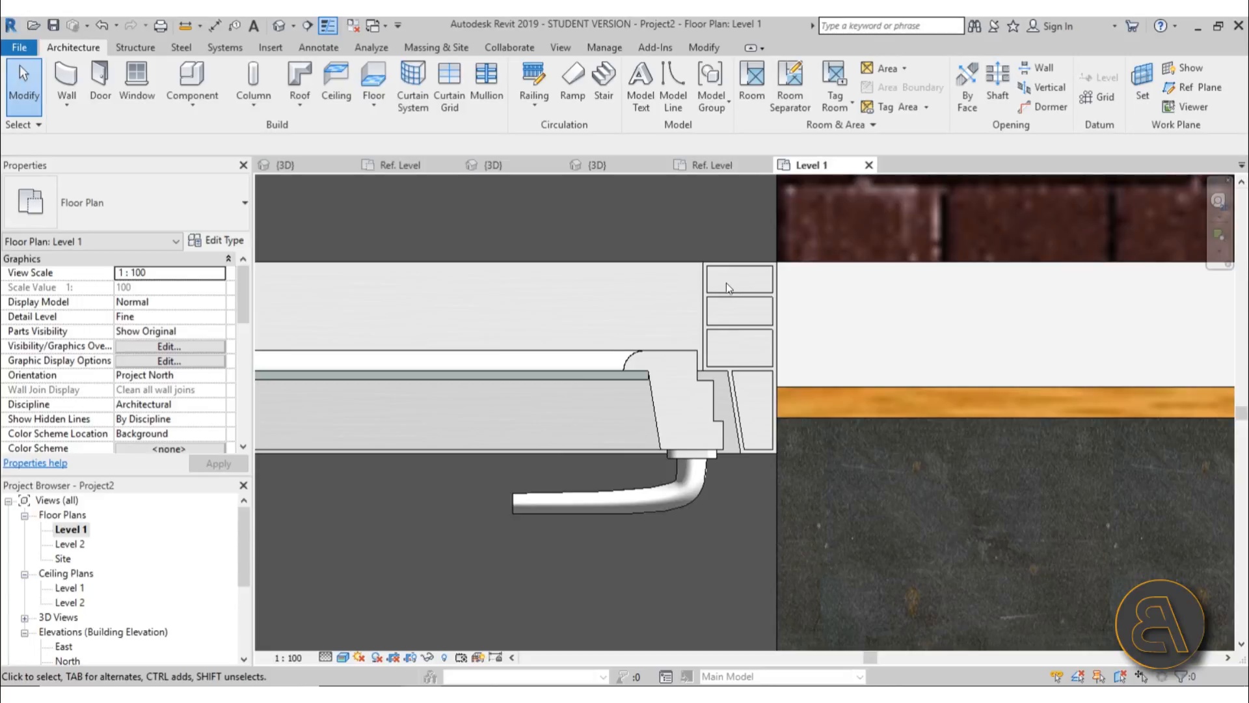
Look at the window frame profile in its family's Ref. Level view and at the window in the project's 3D view
{"action": "left_click", "coordinate": [717, 166]}
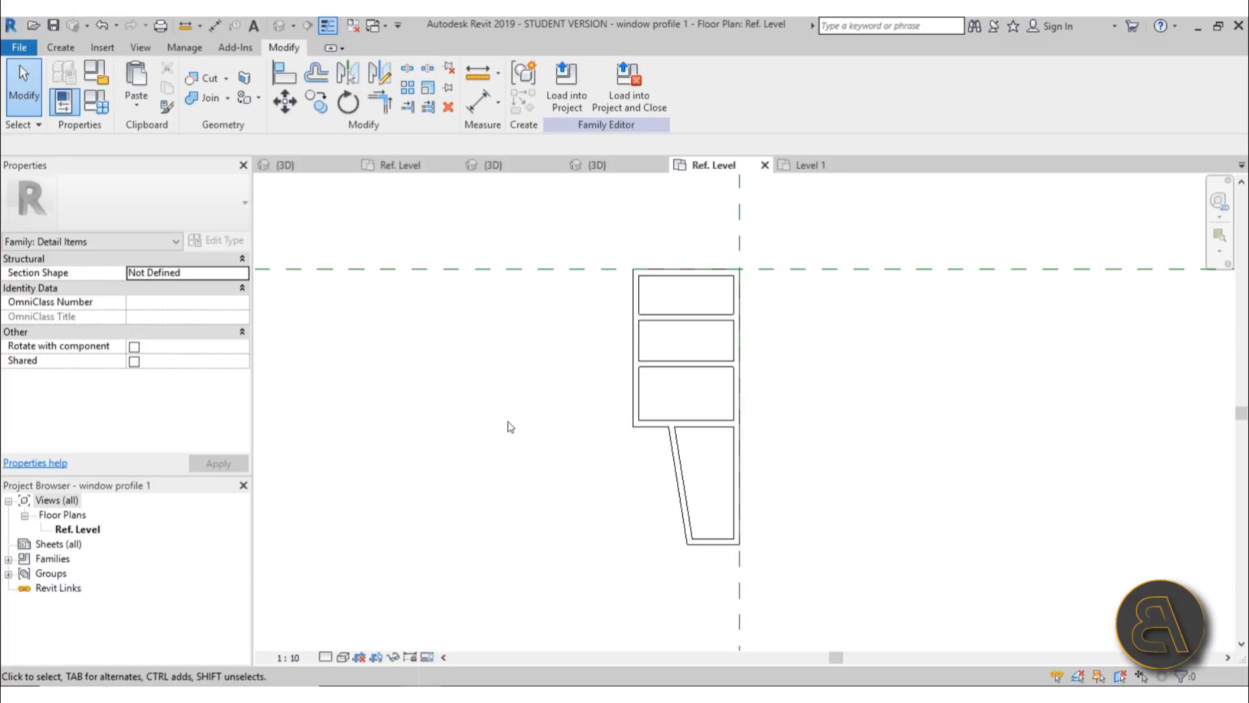
{"action": "left_click", "coordinate": [286, 167]}
{"action": "middle_click_drag", "start_coordinate": [670, 314], "coordinate": [764, 358], "text": "shift"}
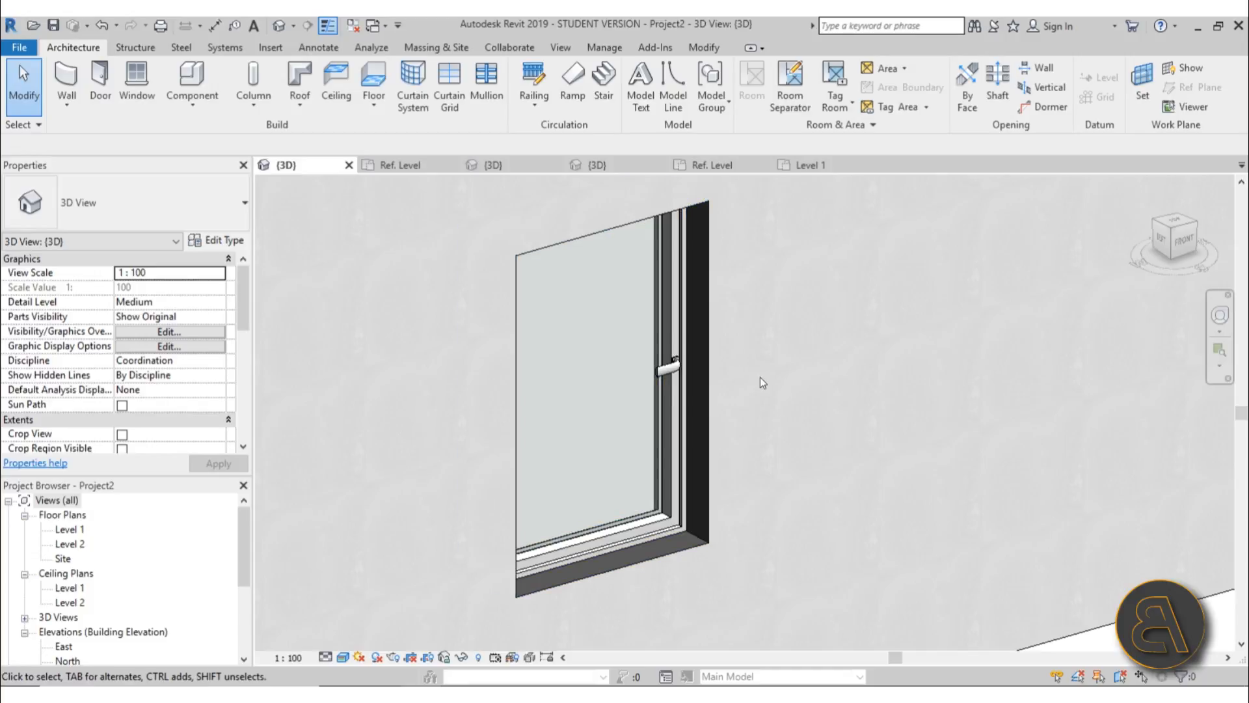
{"action": "scroll", "coordinate": [759, 384], "scroll_direction": "up", "scroll_amount": 5}
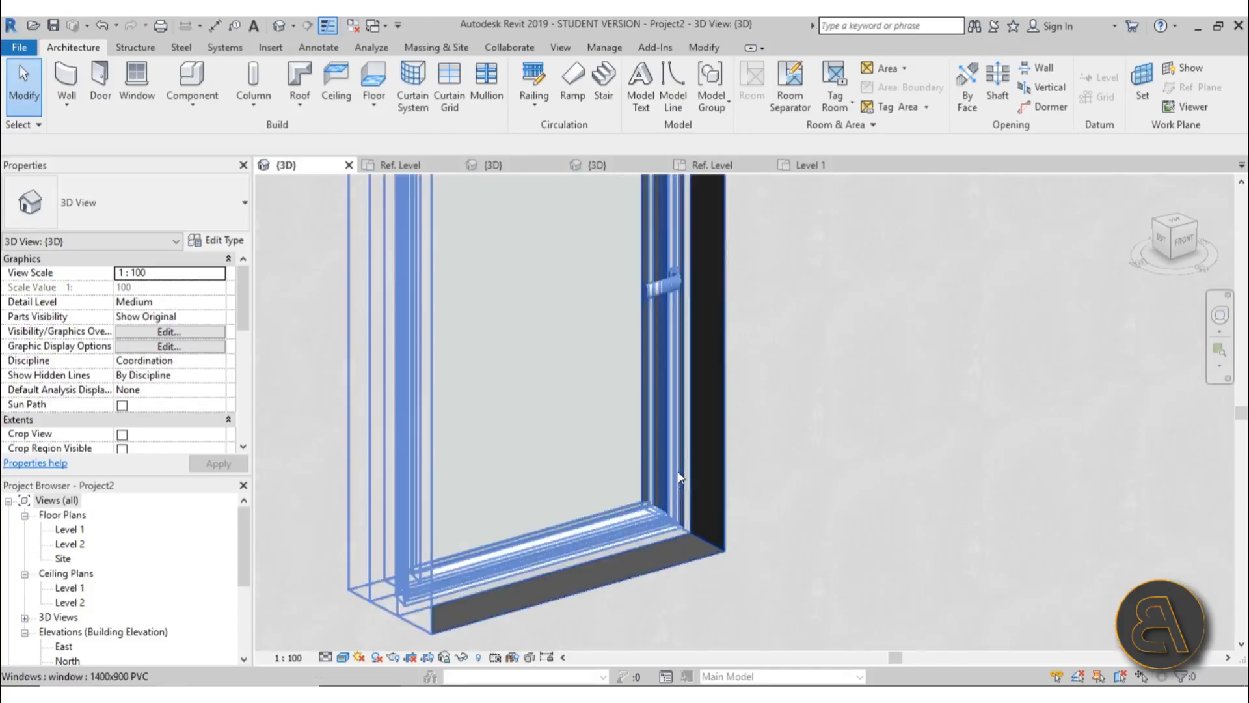
{"action": "scroll", "coordinate": [657, 439], "scroll_direction": "down", "scroll_amount": 3}
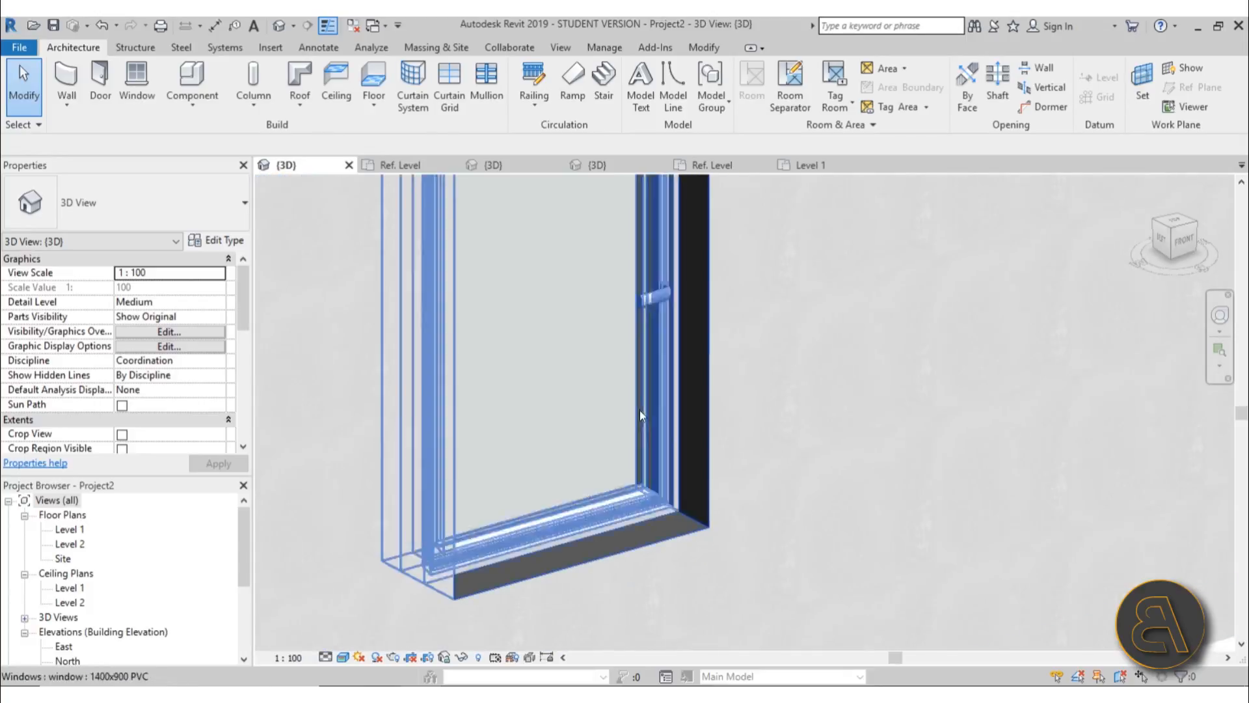
Select the window, show it in the Level 1 floor plan and set its dept offset to 120
{"action": "left_click", "coordinate": [672, 419]}
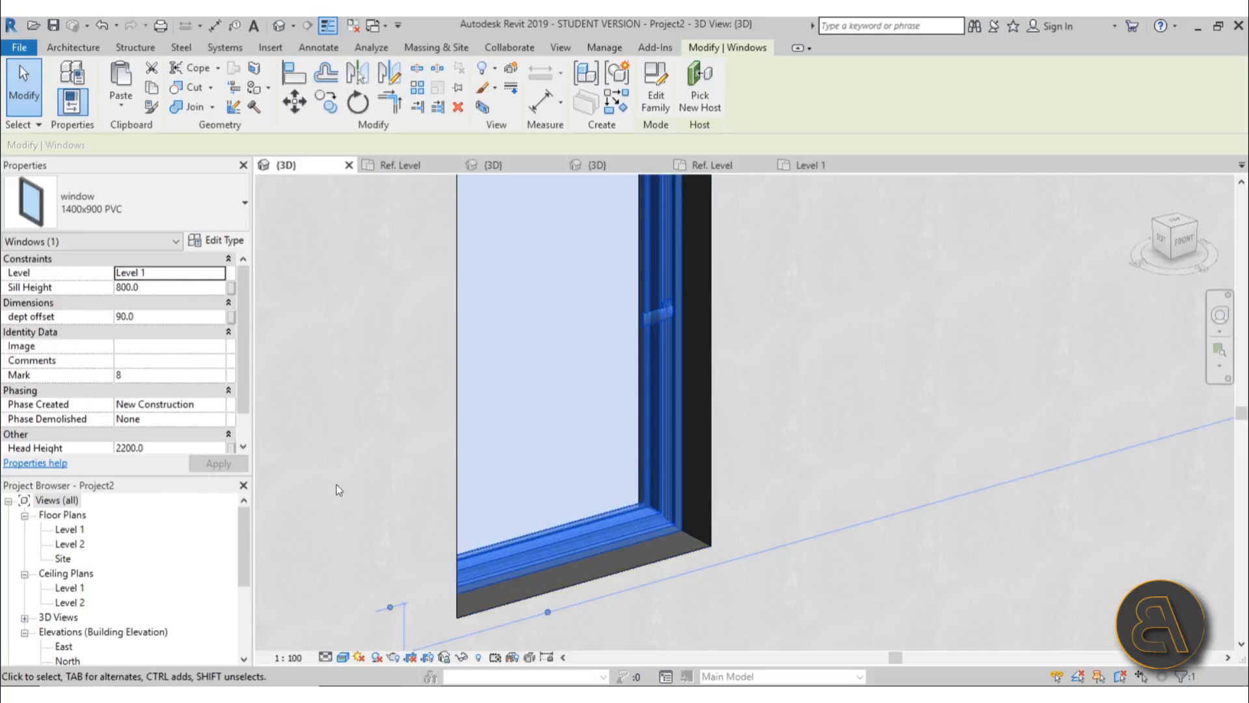
{"action": "double_click", "coordinate": [69, 530]}
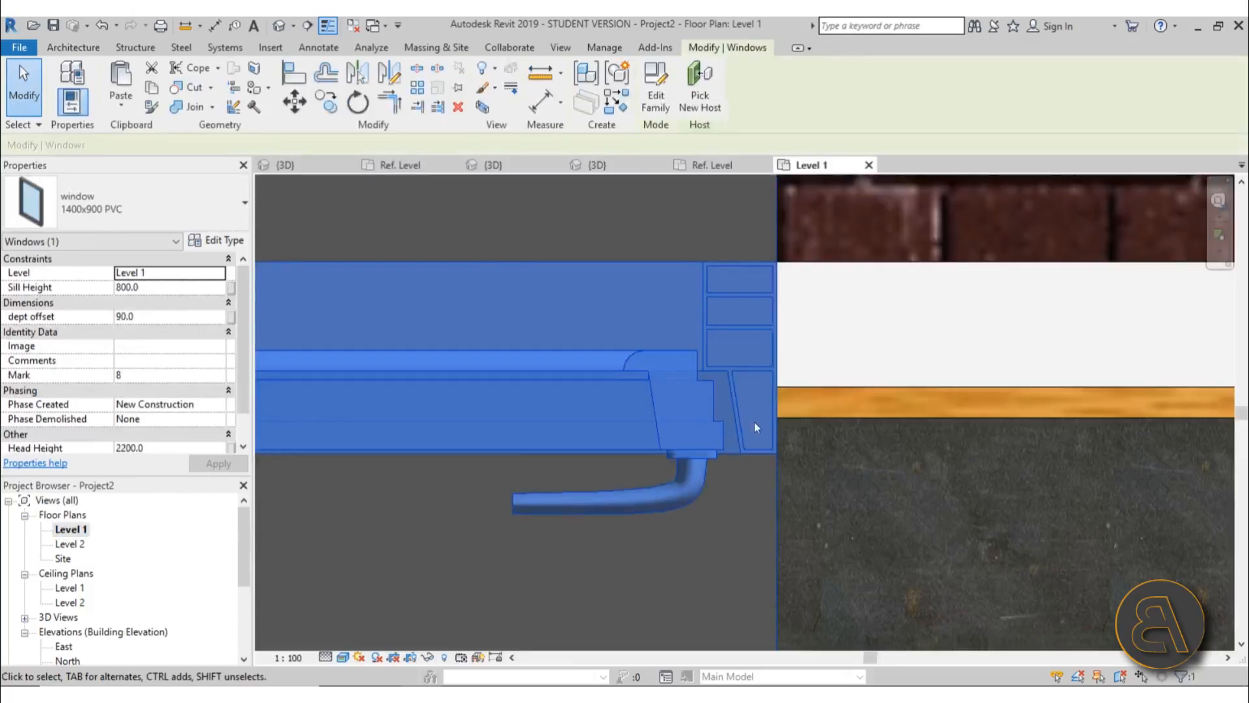
{"action": "scroll", "coordinate": [840, 427], "scroll_direction": "down", "scroll_amount": 3}
{"action": "middle_click_drag", "start_coordinate": [840, 427], "coordinate": [931, 406]}
{"action": "scroll", "coordinate": [870, 389], "scroll_direction": "up", "scroll_amount": 2}
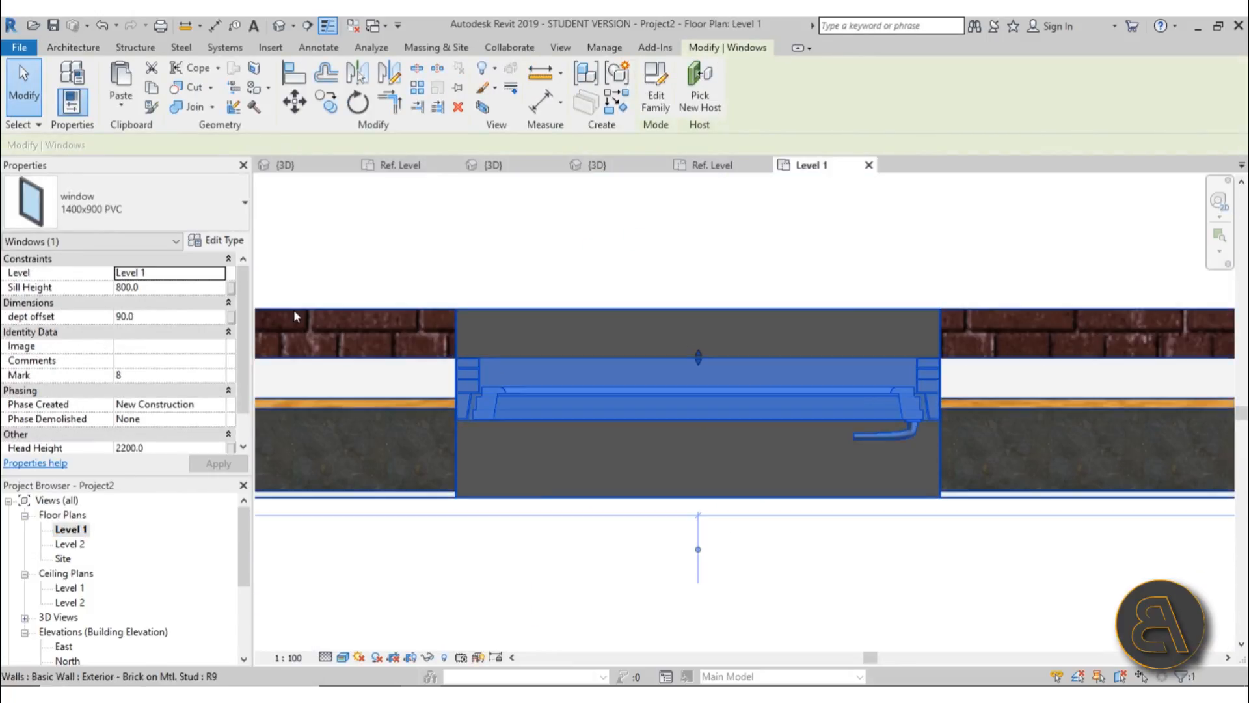
{"action": "left_click", "coordinate": [174, 317]}
{"action": "type", "text": "120"}
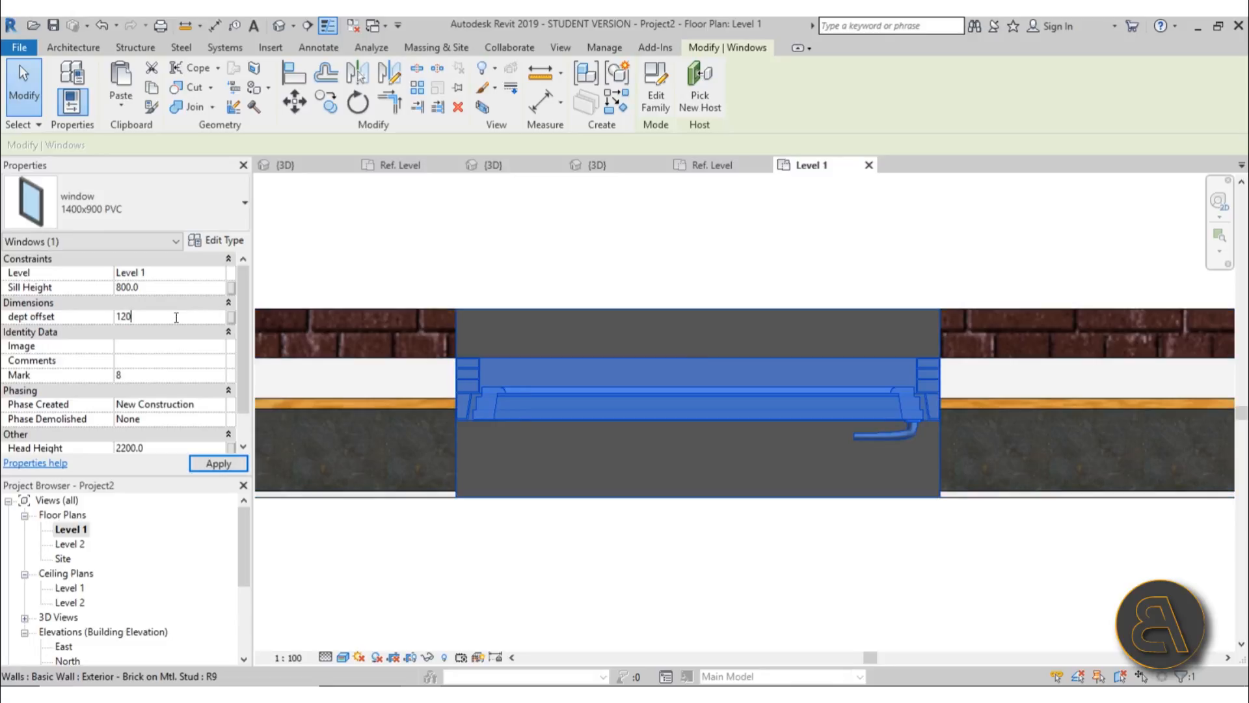
{"action": "left_click", "coordinate": [218, 463]}
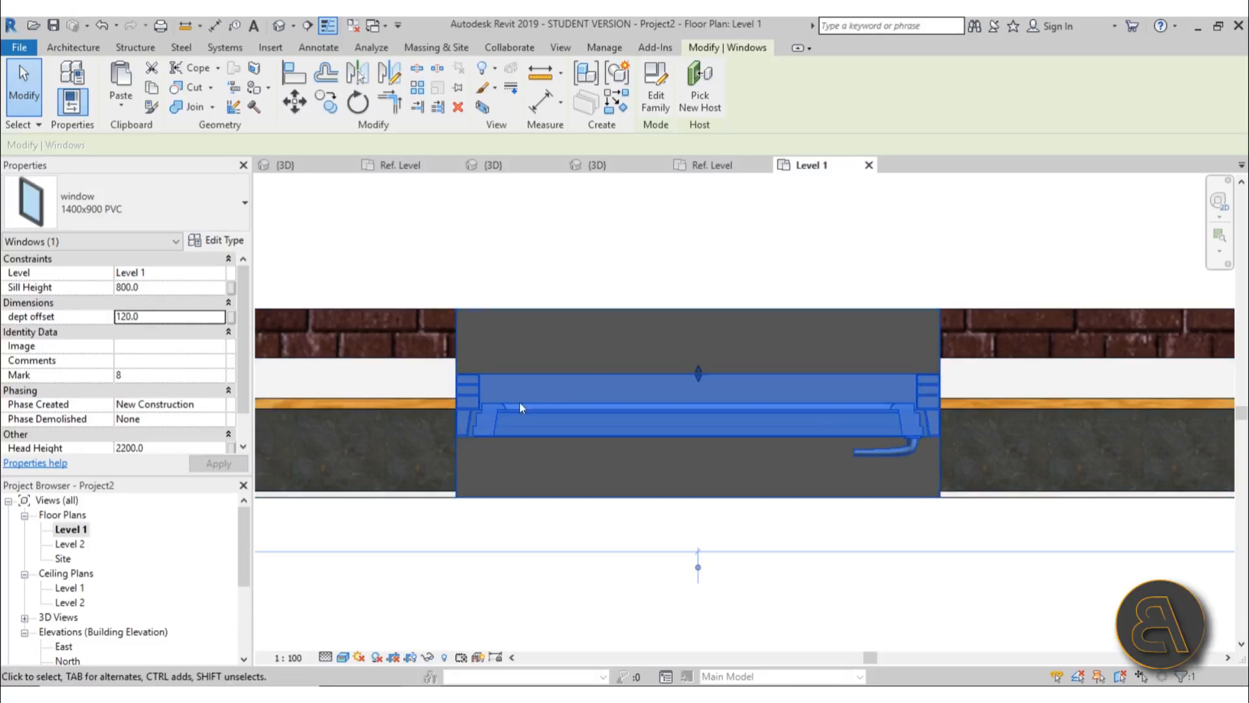
Set the selected window's dept offset to 50 and deselect it
{"action": "left_click", "coordinate": [171, 316]}
{"action": "type", "text": "5"}
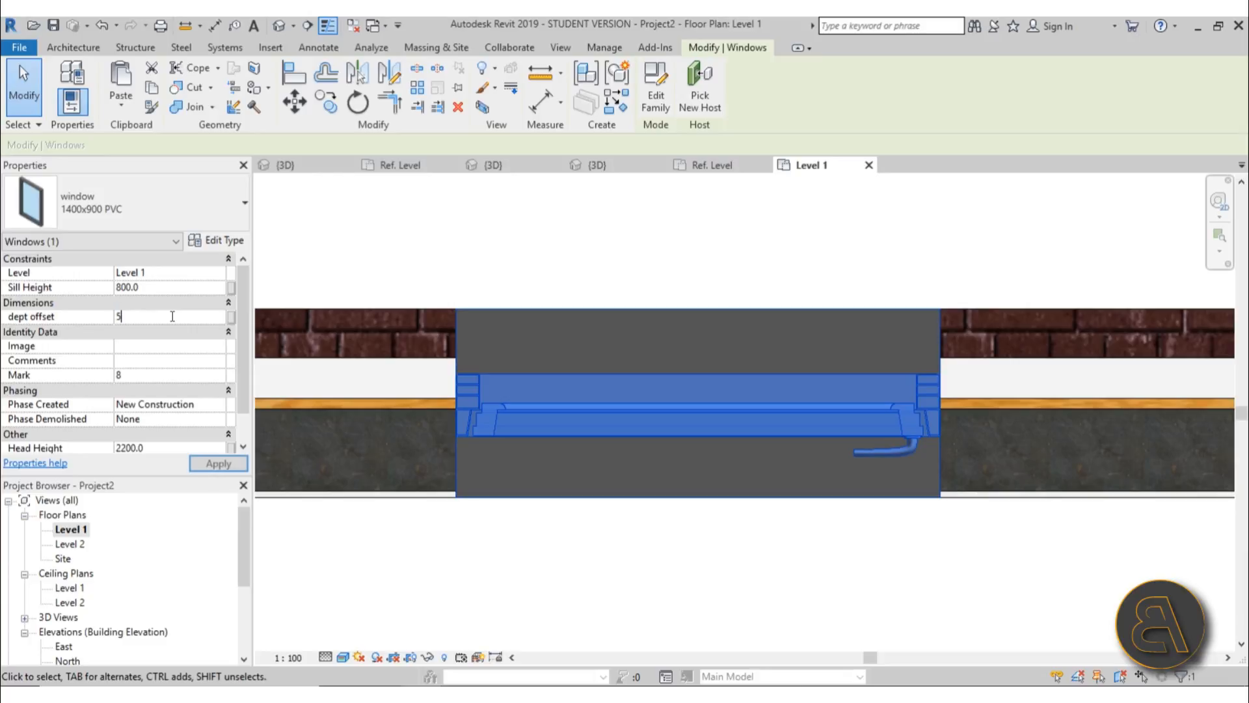
{"action": "type", "text": "0"}
{"action": "left_click", "coordinate": [219, 463]}
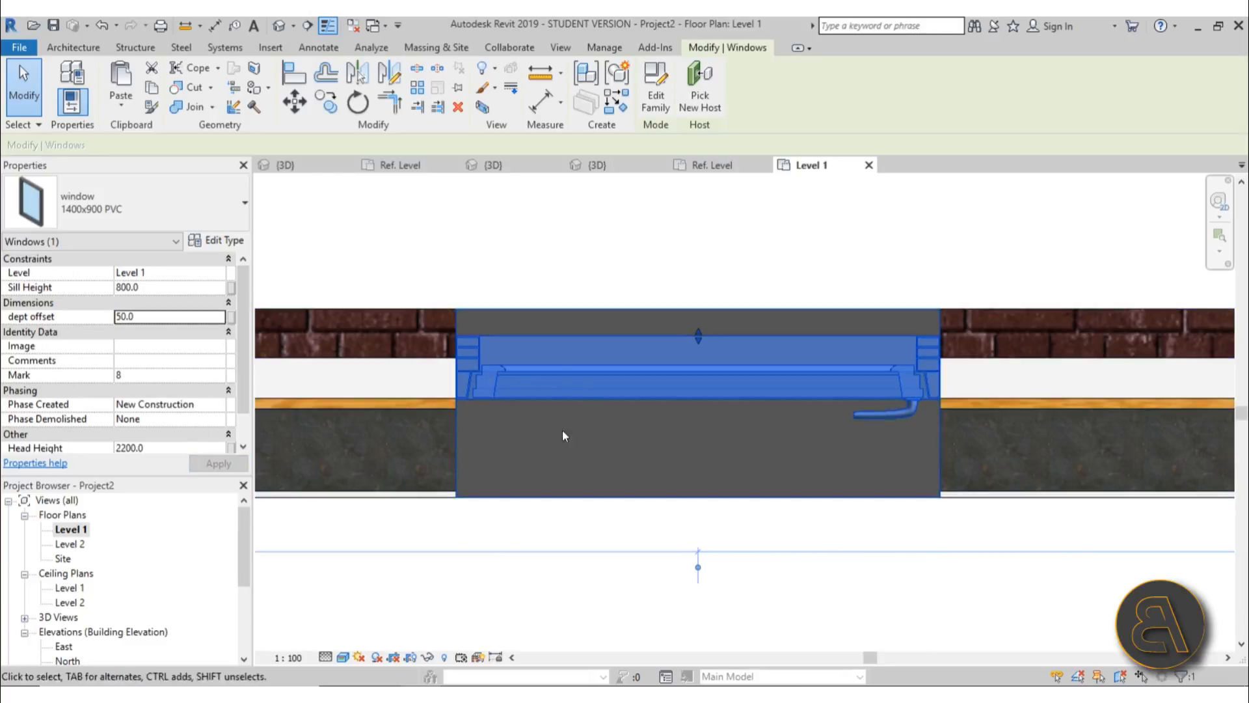
{"action": "middle_click_drag", "start_coordinate": [589, 542], "coordinate": [576, 531]}
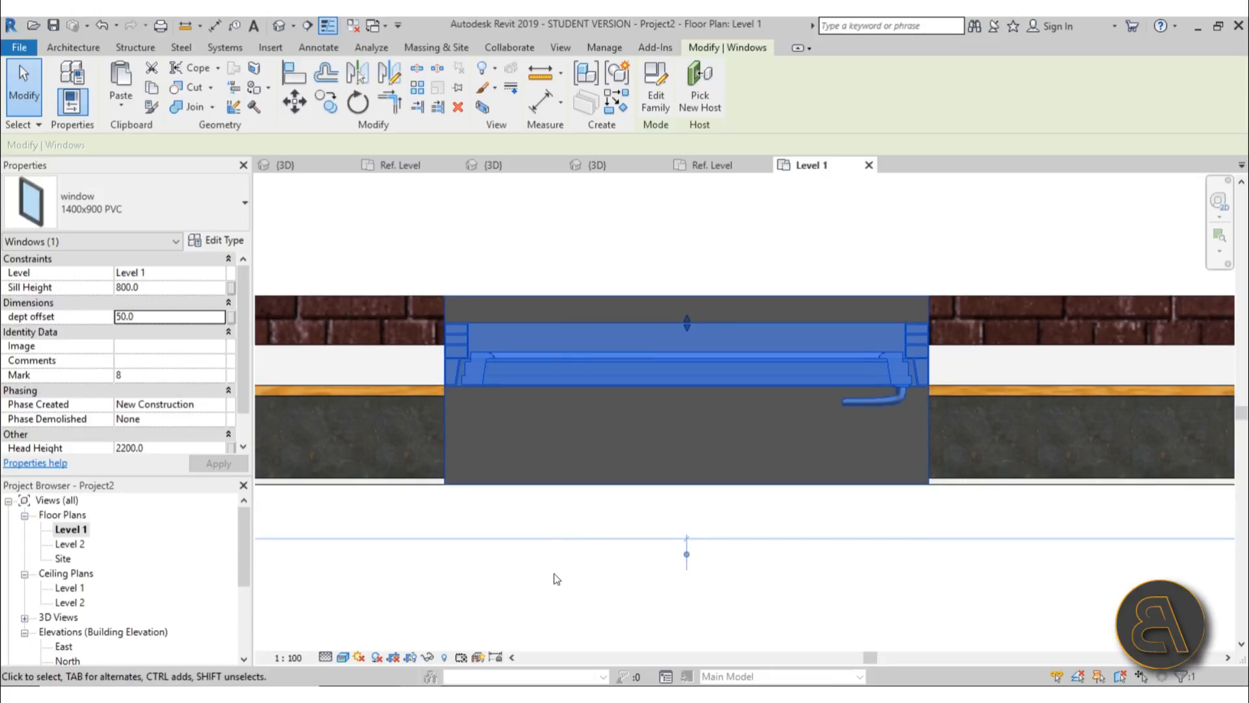
{"action": "left_click", "coordinate": [556, 579]}
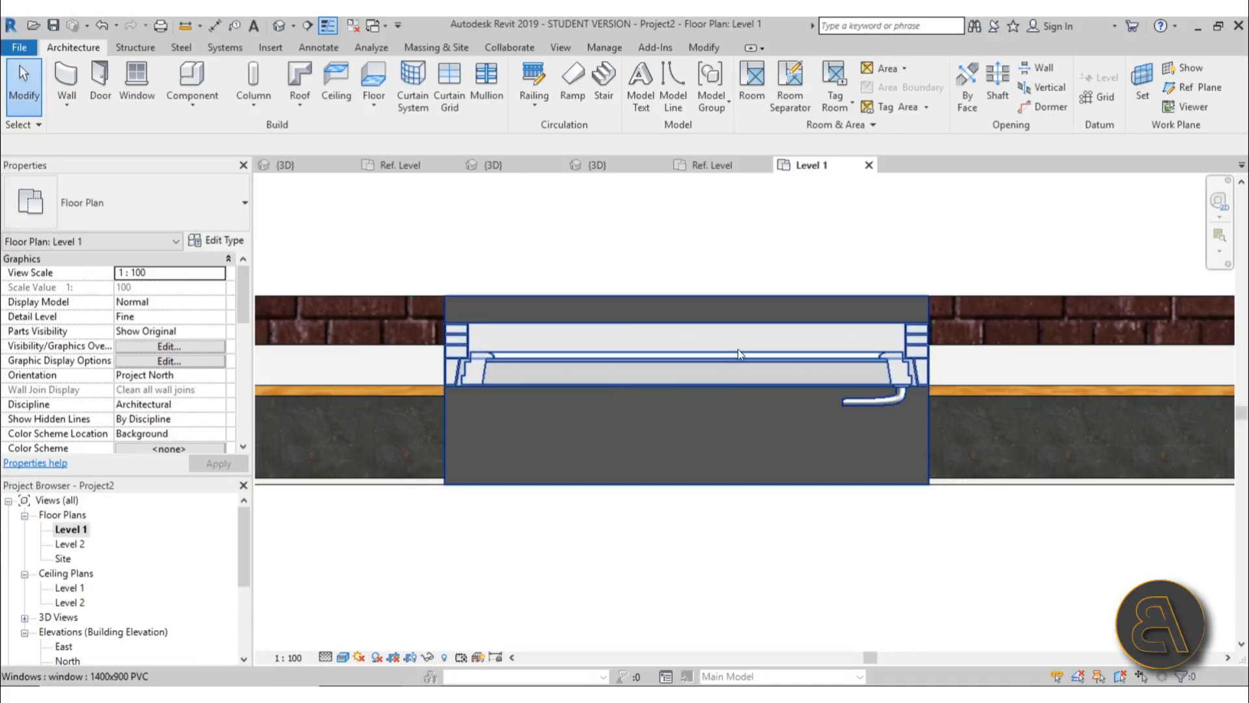
Examine the window handle in plan and in its own family, and the window family's 3D view from both sides
{"action": "middle_click_drag", "start_coordinate": [729, 425], "coordinate": [727, 422]}
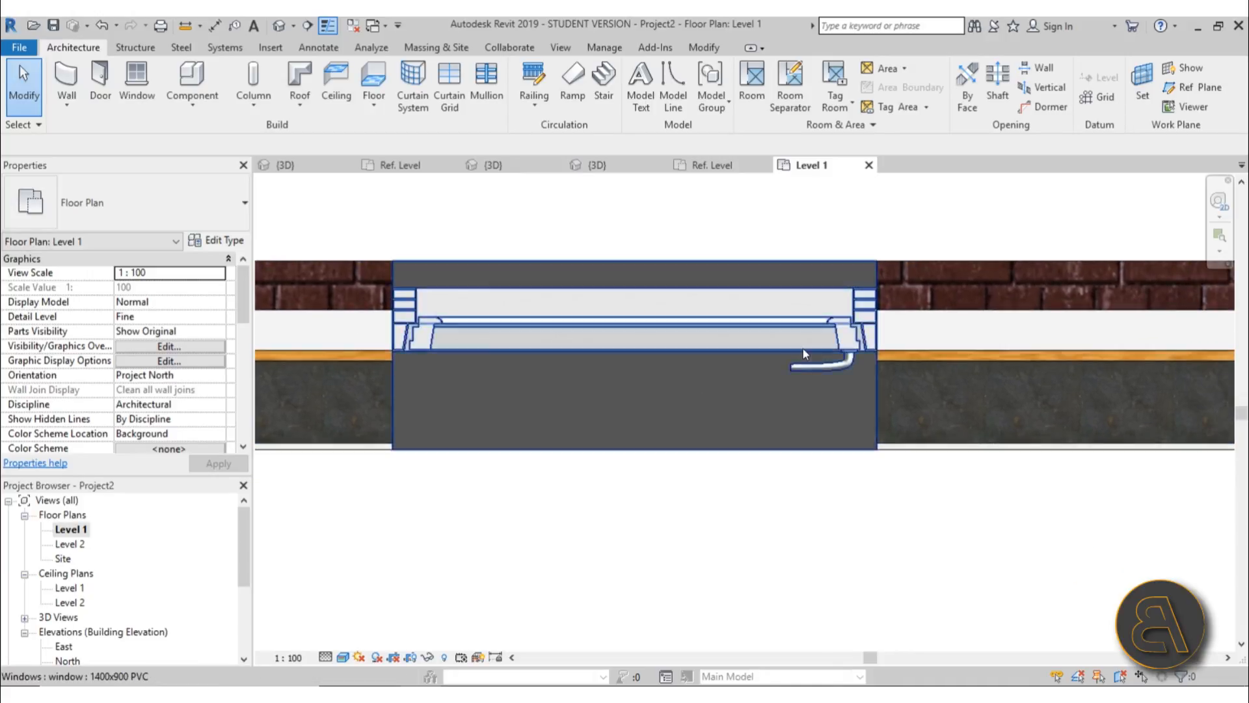
{"action": "scroll", "coordinate": [780, 385], "scroll_direction": "up", "scroll_amount": 3}
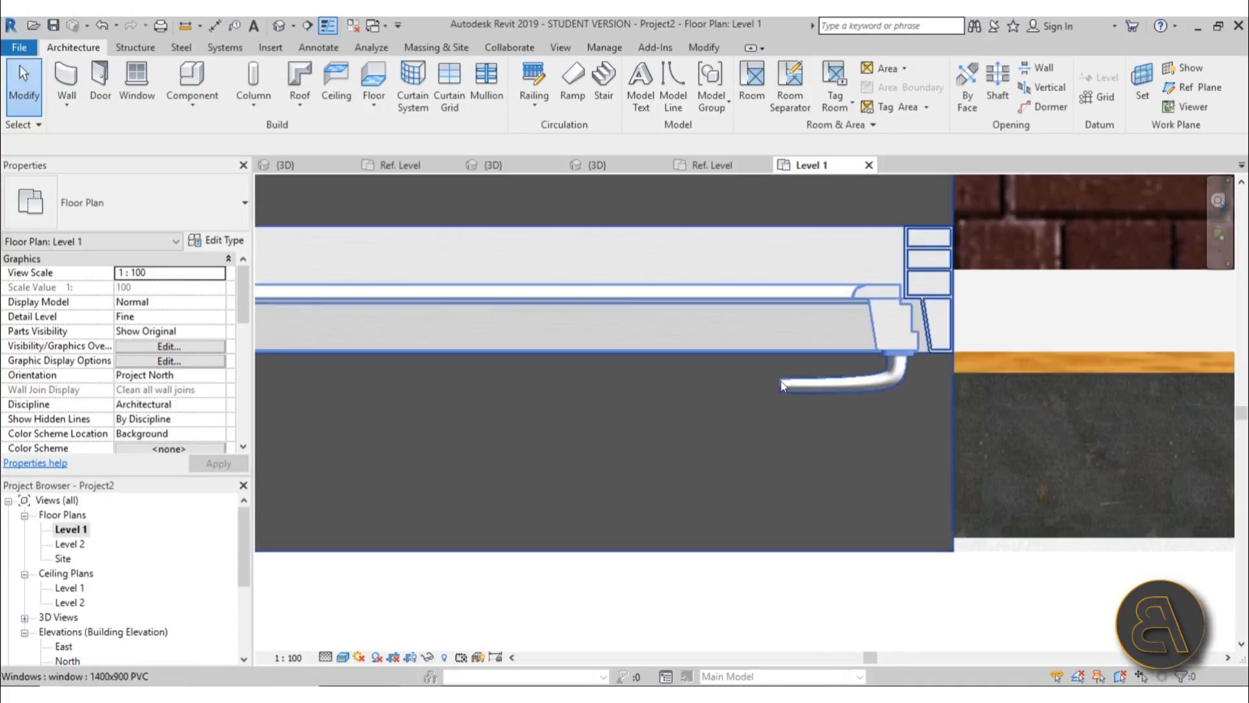
{"action": "left_click", "coordinate": [622, 167]}
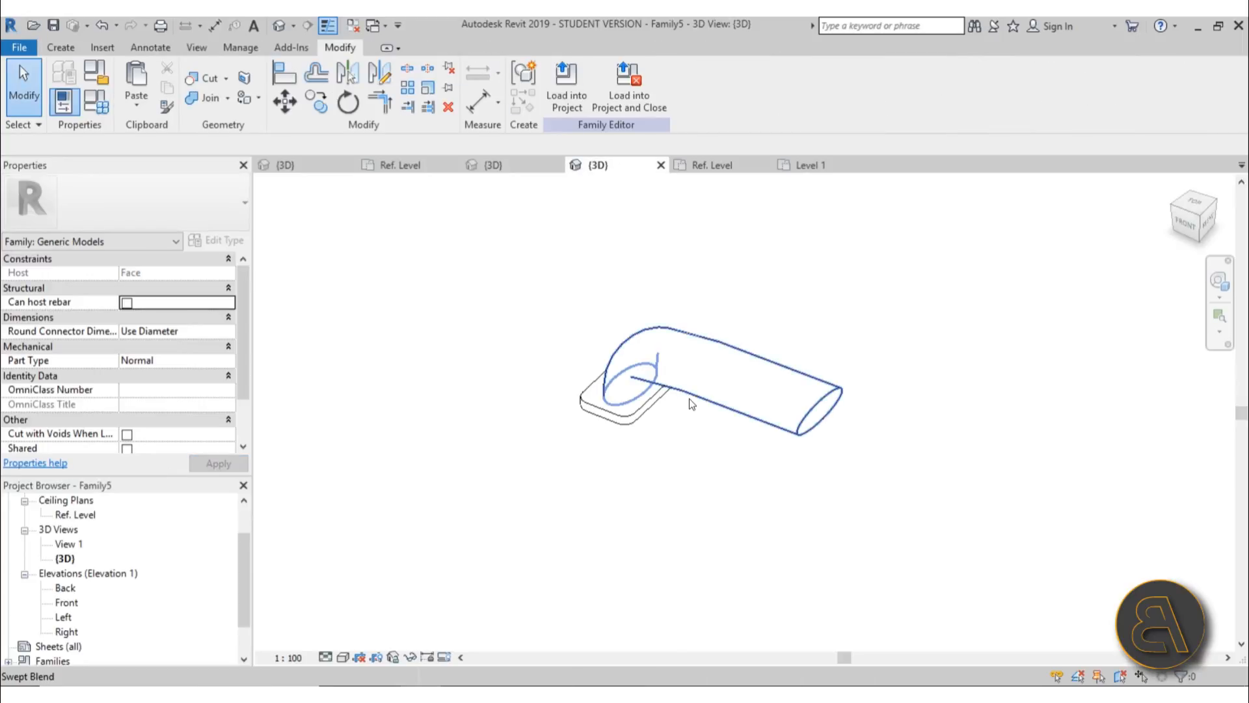
{"action": "left_click", "coordinate": [520, 165]}
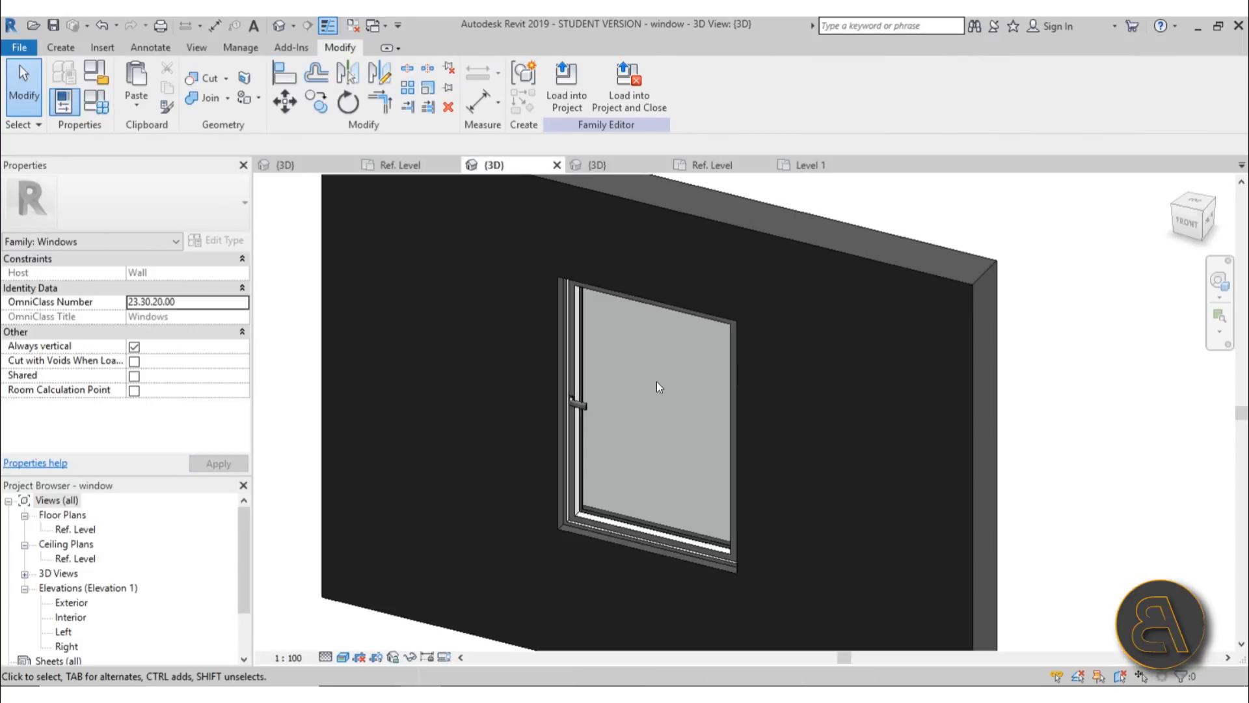
{"action": "middle_click_drag", "start_coordinate": [657, 385], "coordinate": [654, 374]}
{"action": "middle_click_drag", "start_coordinate": [849, 483], "coordinate": [979, 434], "text": "shift"}
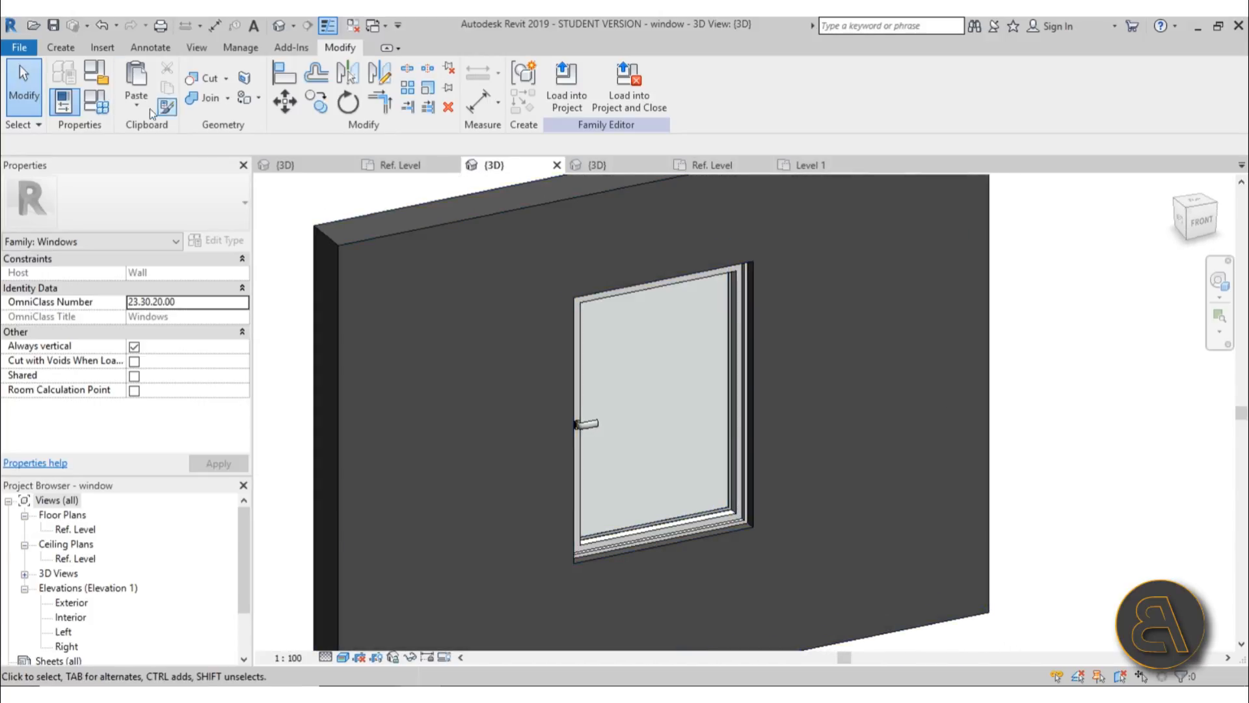
Review the window family's parameters and available types in Family Types, leaving without changes
{"action": "left_click", "coordinate": [104, 112]}
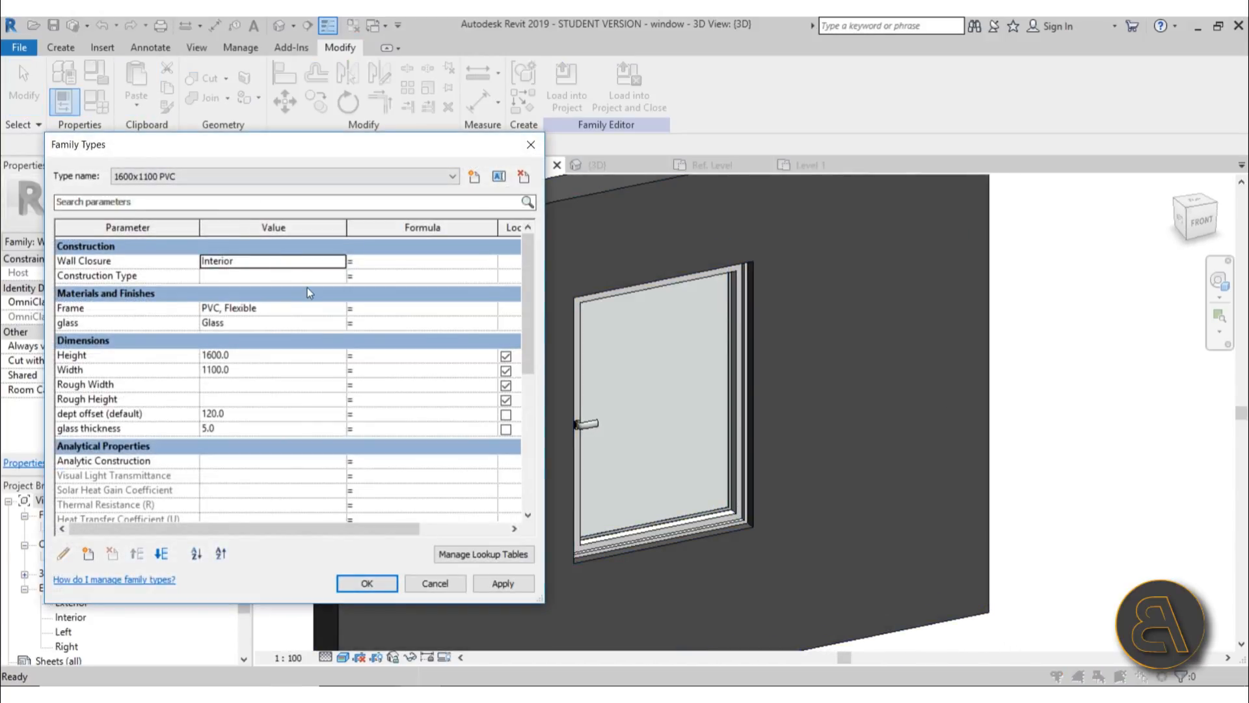
{"action": "scroll", "coordinate": [286, 361], "scroll_direction": "down", "scroll_amount": 4}
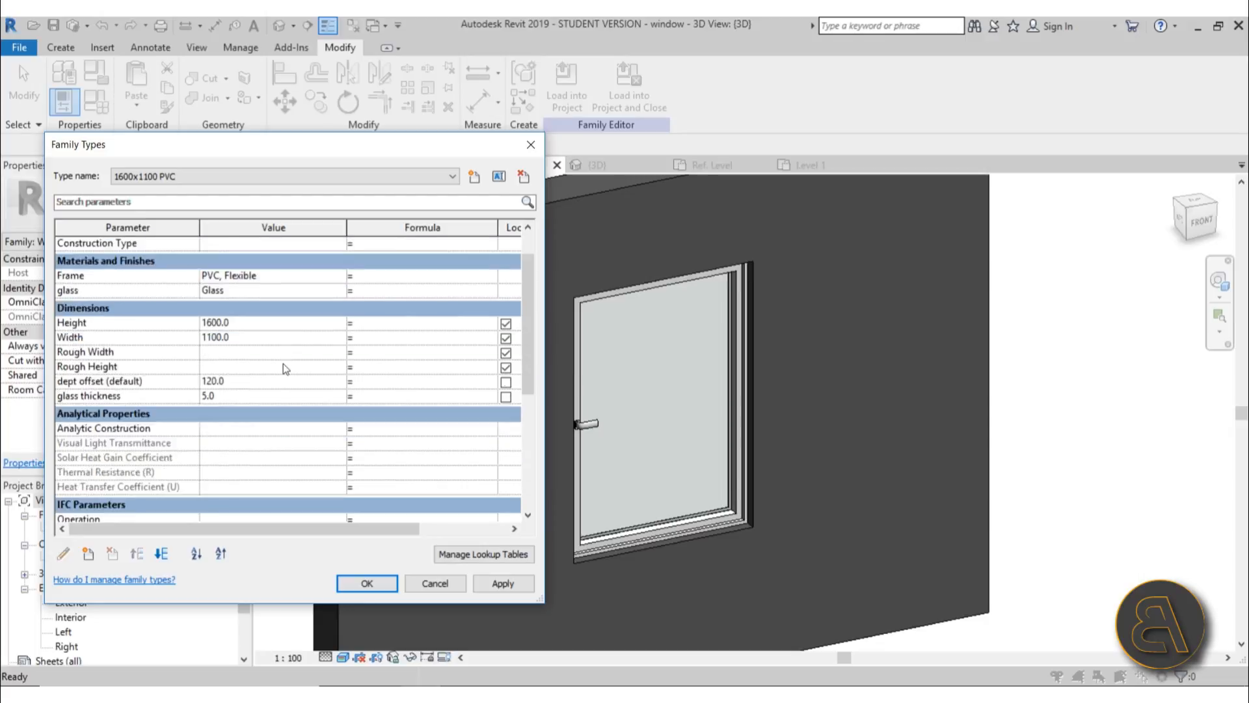
{"action": "scroll", "coordinate": [288, 366], "scroll_direction": "down", "scroll_amount": 2}
{"action": "scroll", "coordinate": [311, 392], "scroll_direction": "up", "scroll_amount": 6}
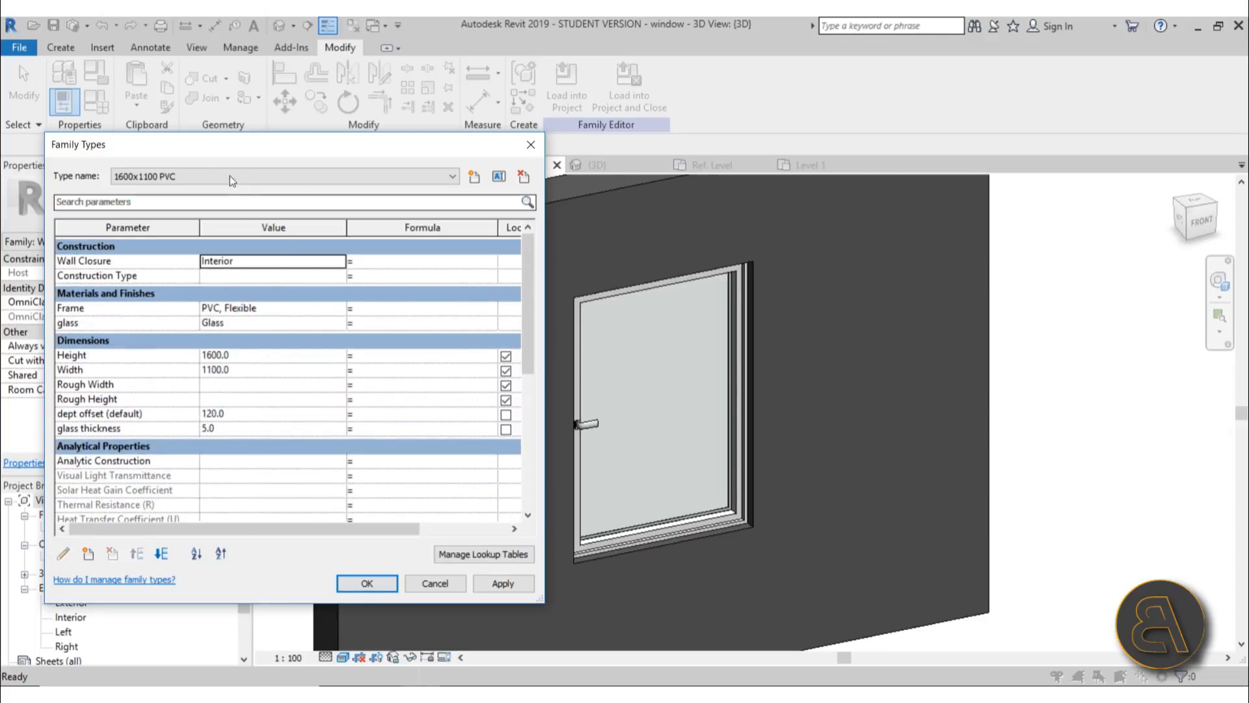
{"action": "left_click", "coordinate": [213, 172]}
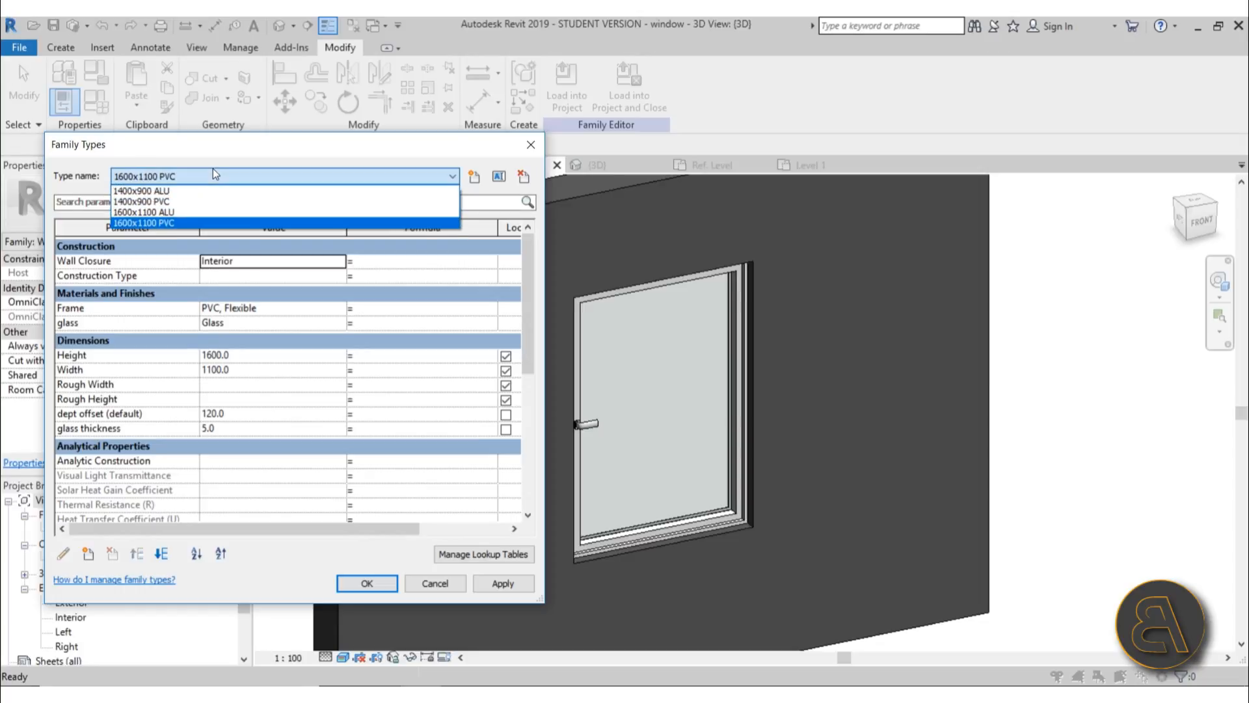
{"action": "left_click", "coordinate": [450, 586]}
{"action": "left_click", "coordinate": [450, 586]}
Change the window in the project's 3D view to the type 1600x1100 ALU
{"action": "left_click", "coordinate": [303, 163]}
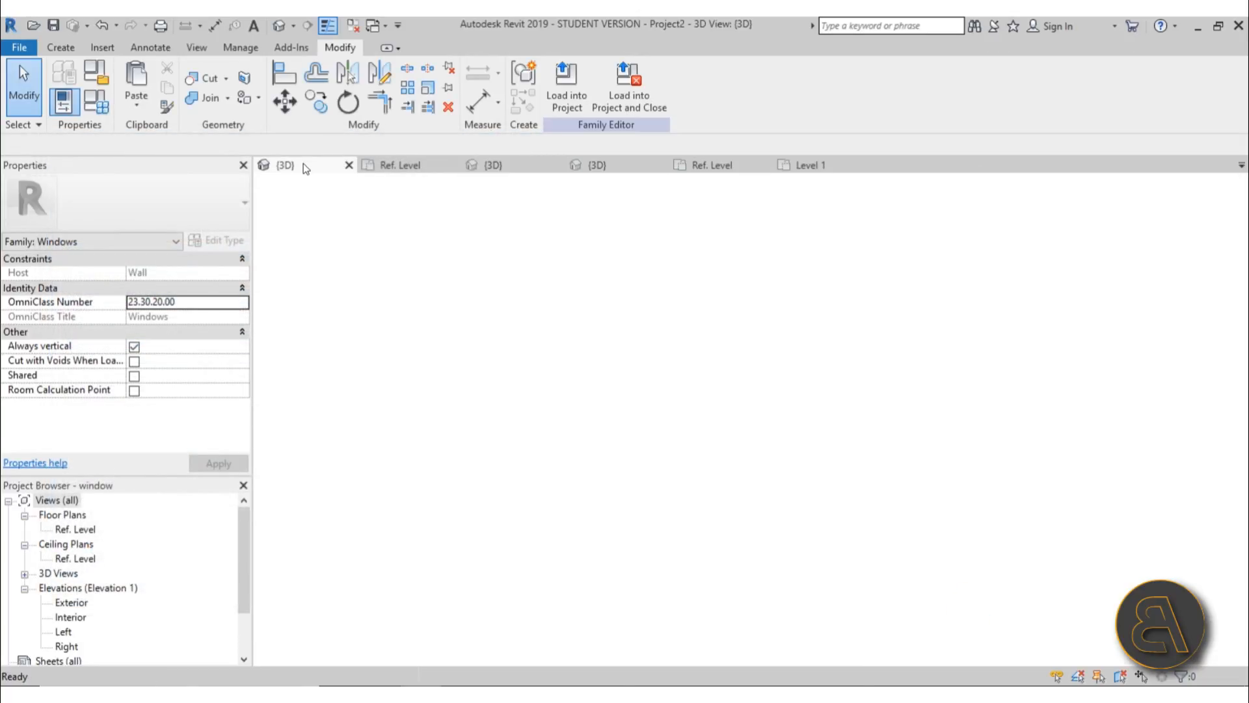
{"action": "scroll", "coordinate": [549, 408], "scroll_direction": "down", "scroll_amount": 3}
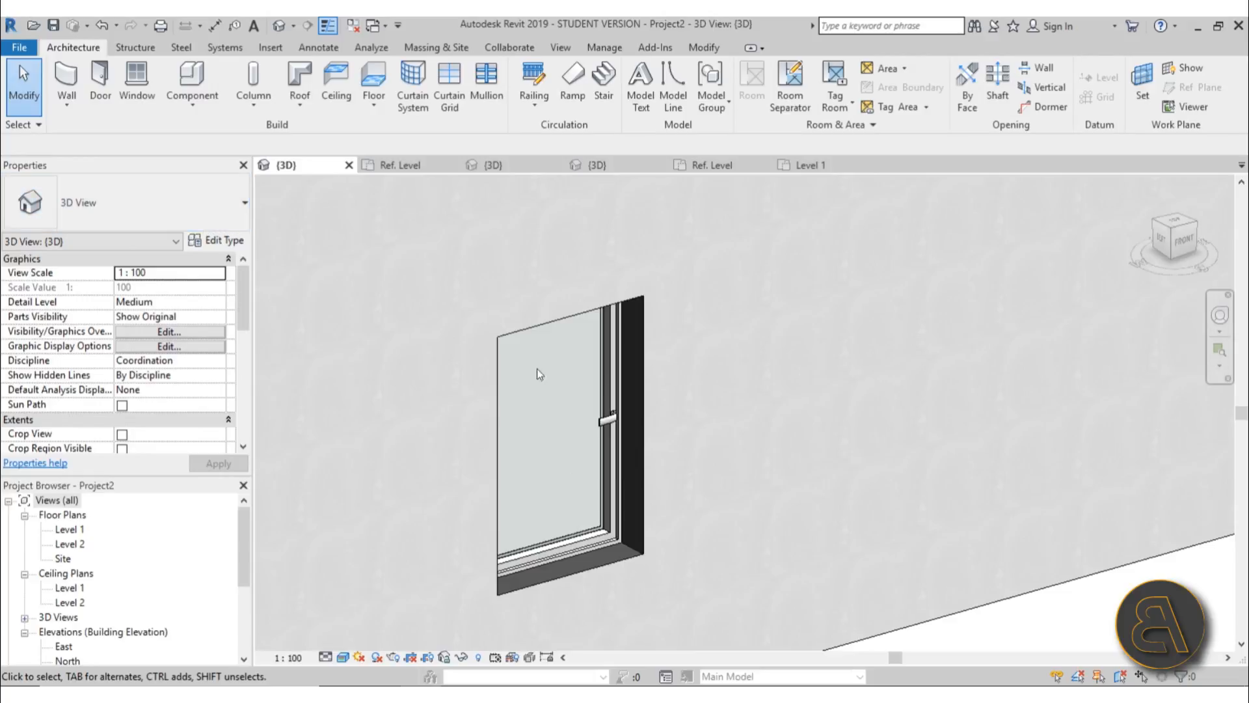
{"action": "left_click", "coordinate": [610, 374]}
{"action": "left_click", "coordinate": [157, 220]}
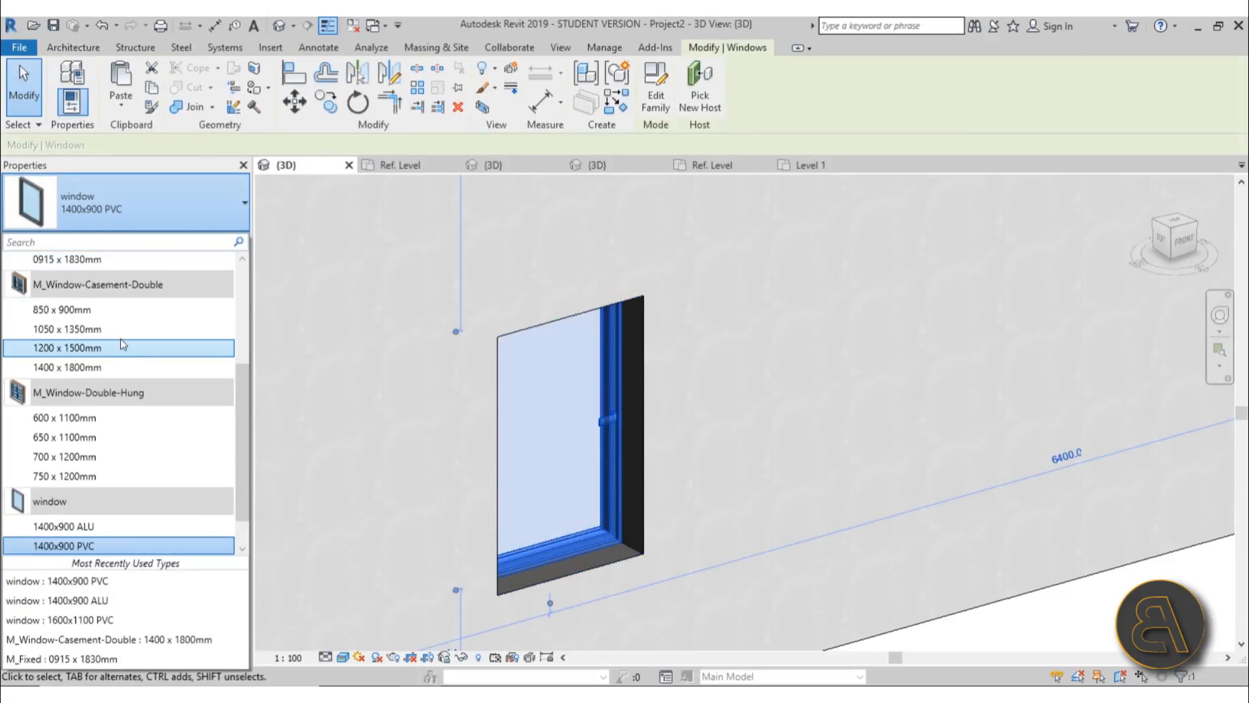
{"action": "scroll", "coordinate": [117, 495], "scroll_direction": "down", "scroll_amount": 2}
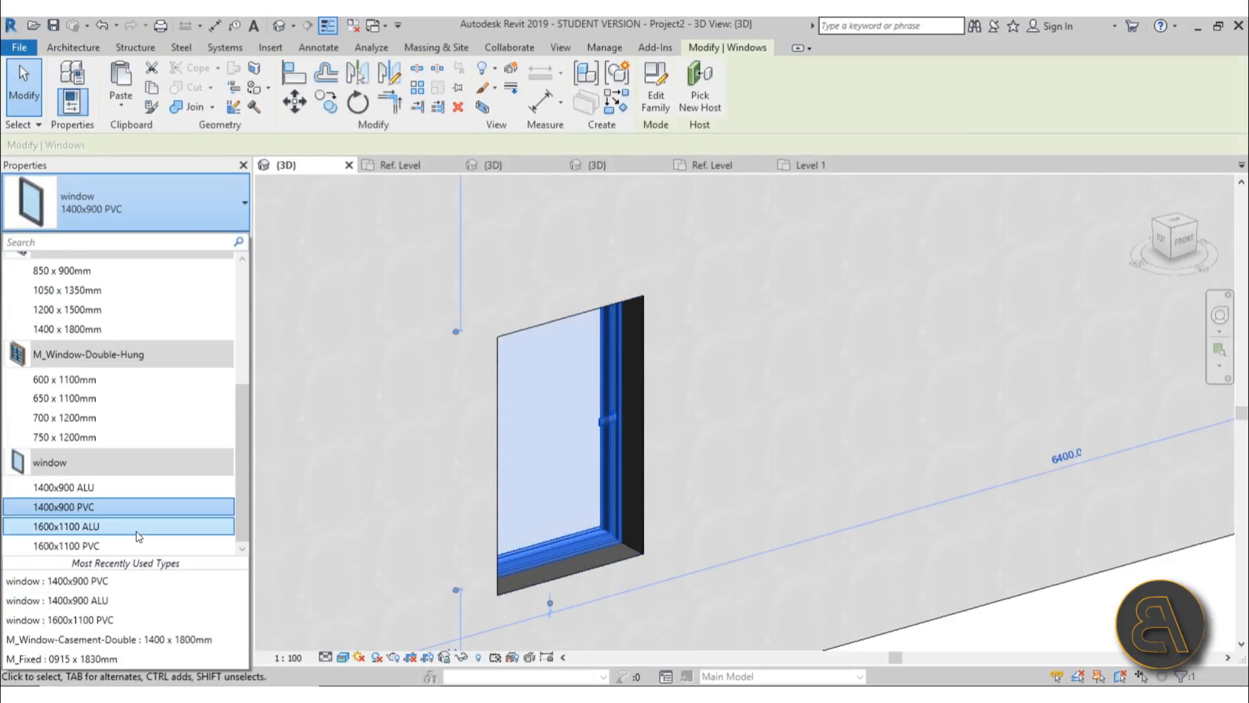
{"action": "left_click", "coordinate": [99, 526]}
{"action": "left_click", "coordinate": [763, 447]}
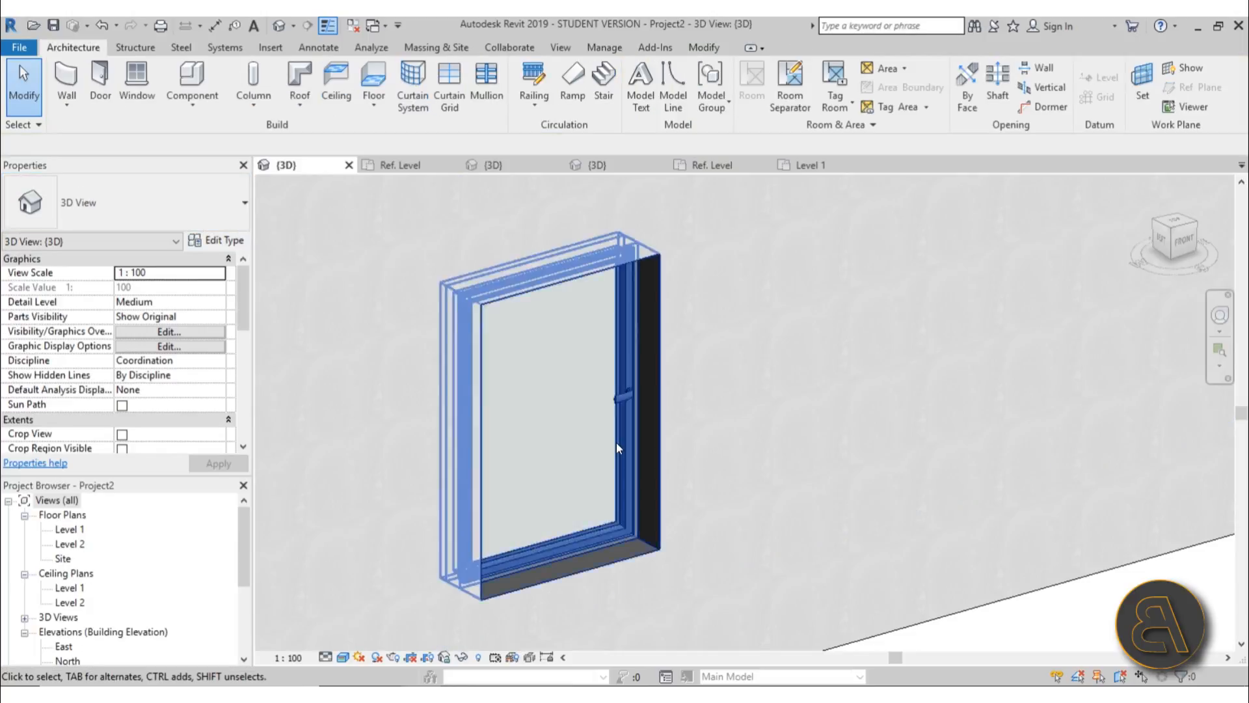
{"action": "scroll", "coordinate": [616, 440], "scroll_direction": "up", "scroll_amount": 3}
{"action": "scroll", "coordinate": [698, 325], "scroll_direction": "down", "scroll_amount": 3}
{"action": "scroll", "coordinate": [635, 268], "scroll_direction": "up", "scroll_amount": 2}
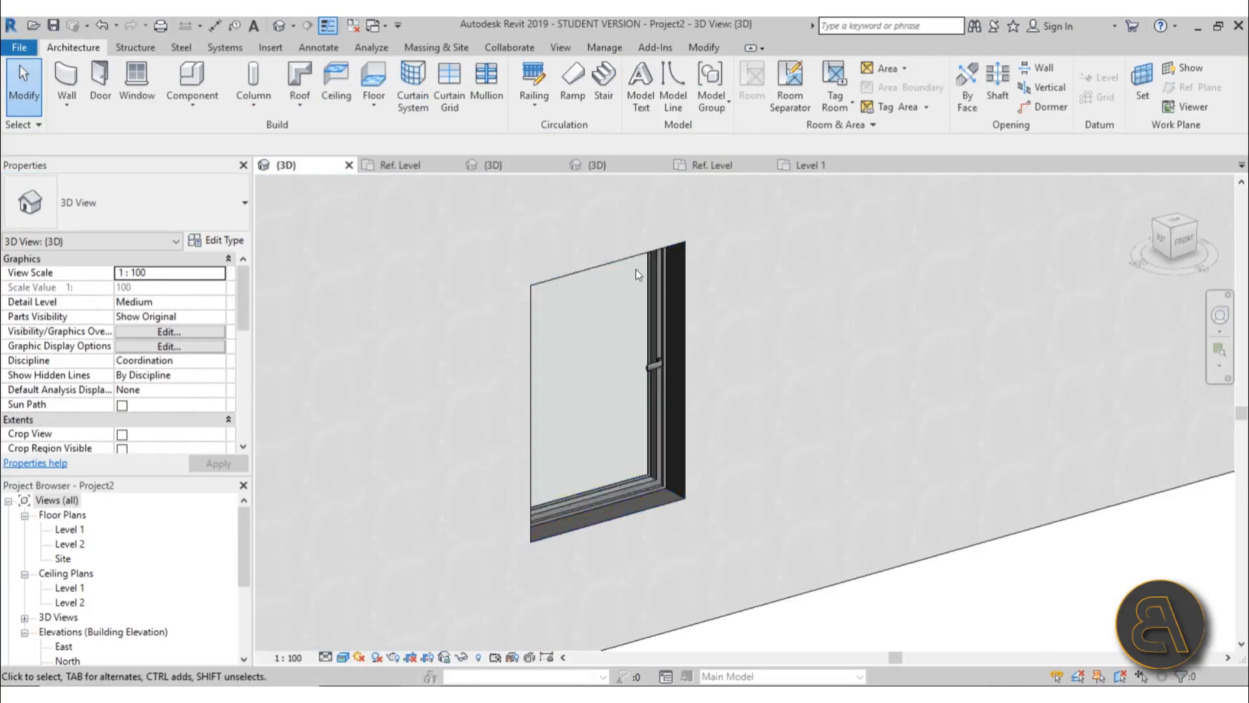
{"action": "middle_click_drag", "start_coordinate": [795, 390], "coordinate": [803, 385]}
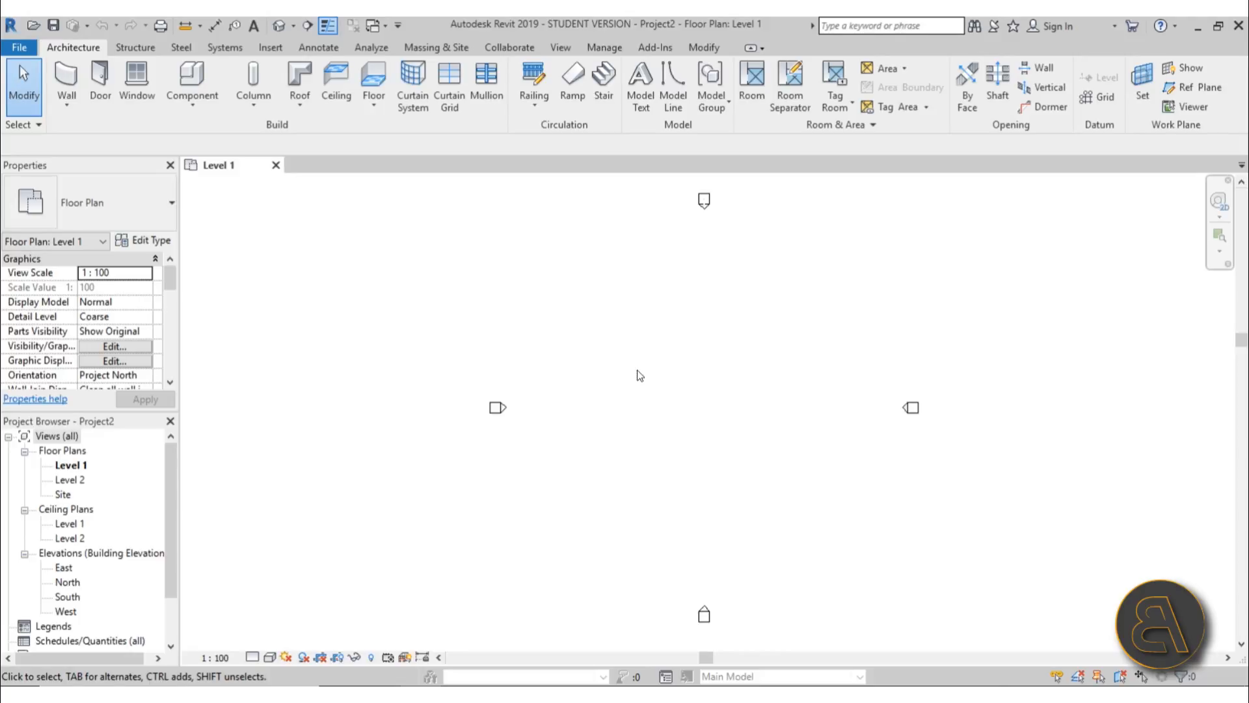
Start a new family and look through the imperial English_I template folder, returning to the metric English folder
{"action": "left_click", "coordinate": [20, 48]}
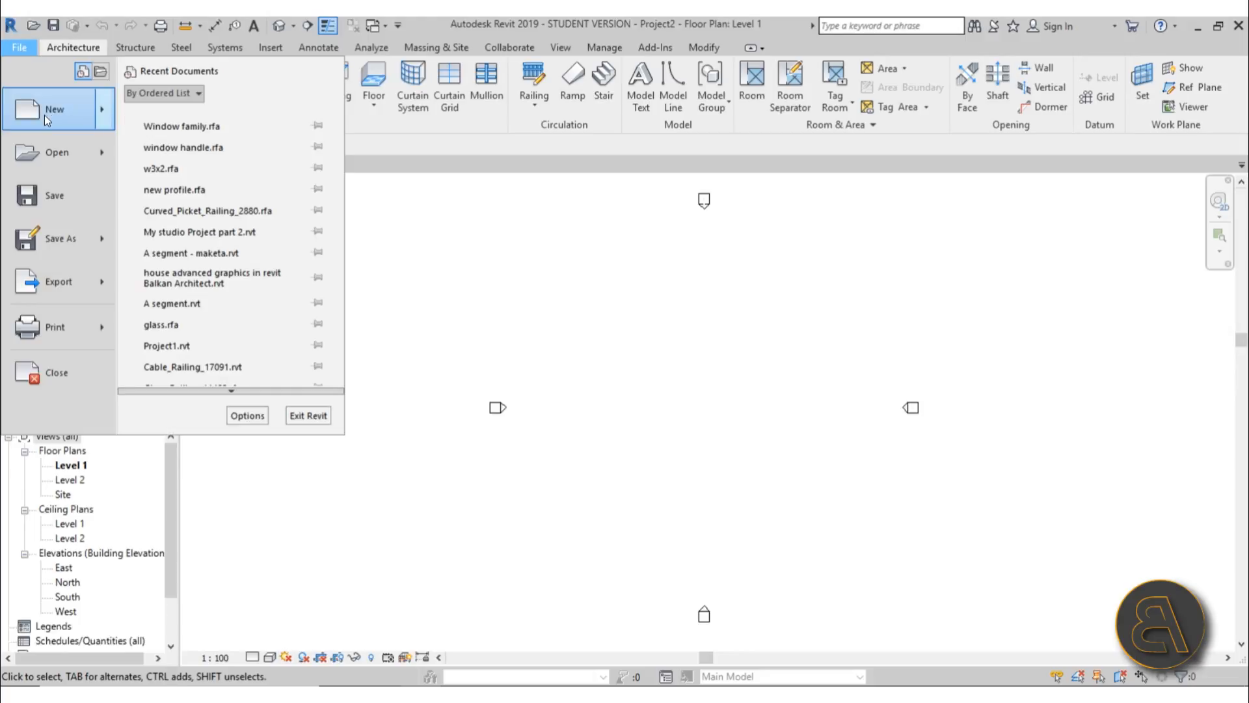
{"action": "mouse_move", "coordinate": [44, 115]}
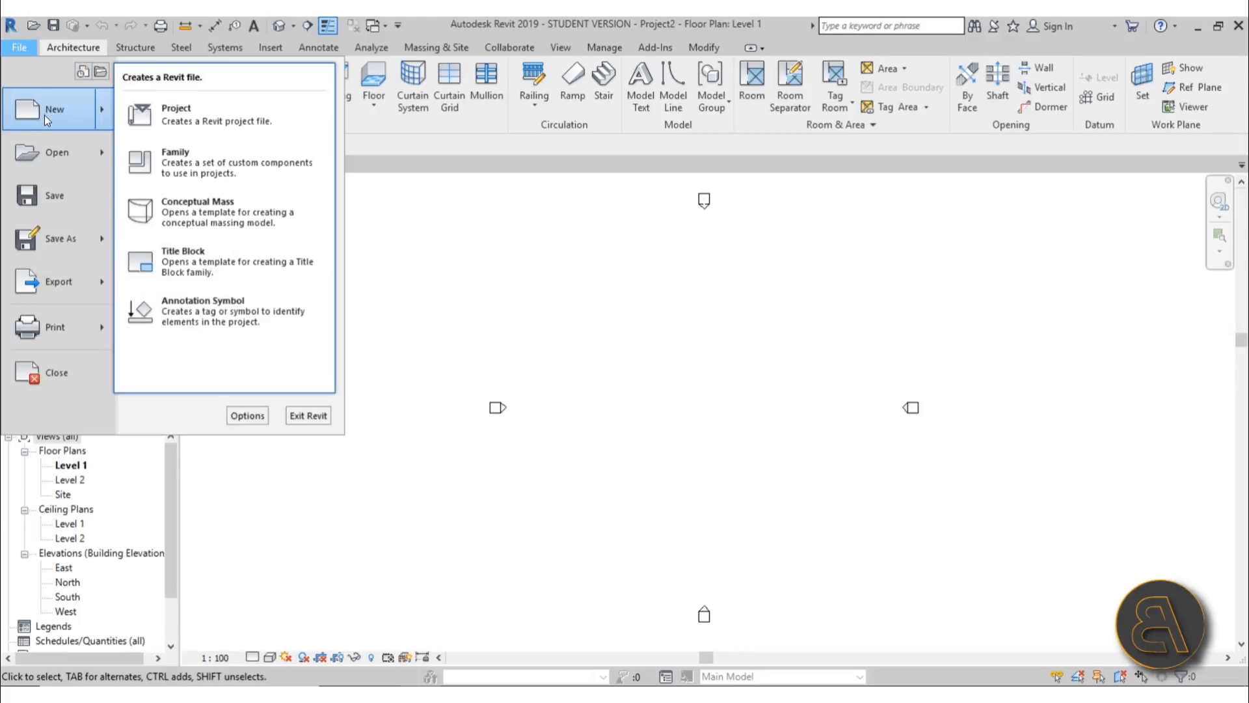
{"action": "left_click", "coordinate": [190, 165]}
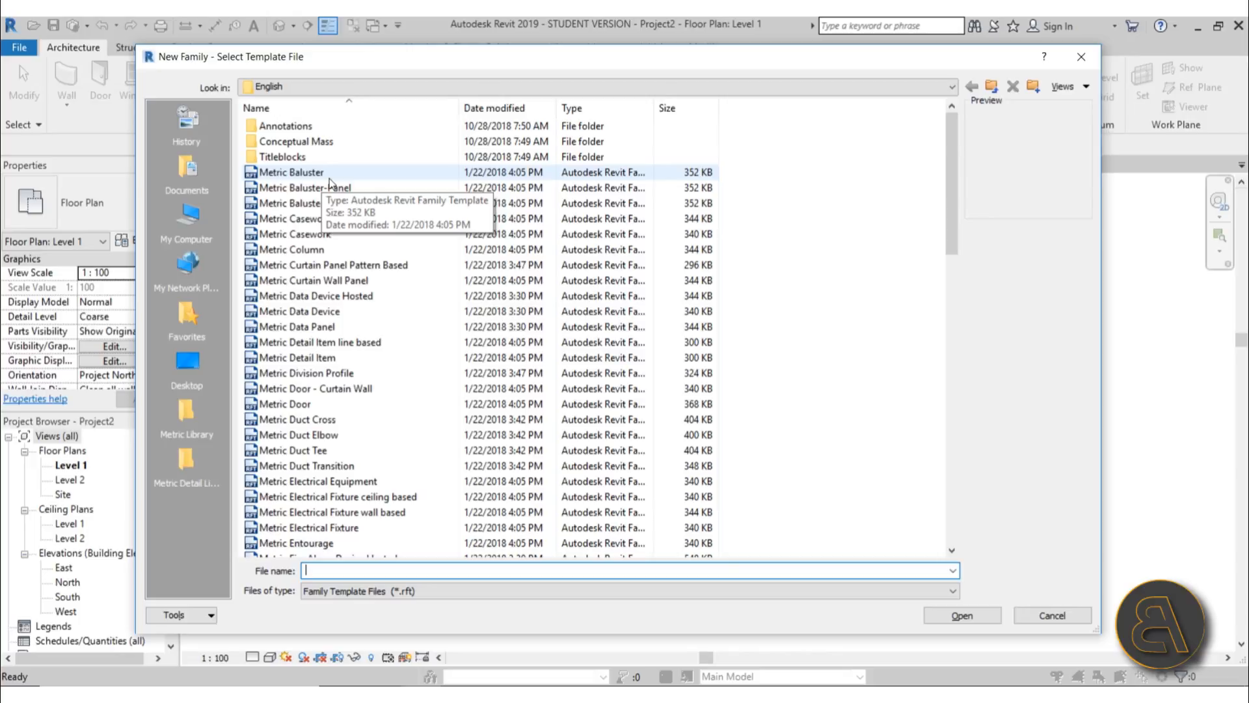
{"action": "left_click", "coordinate": [993, 88]}
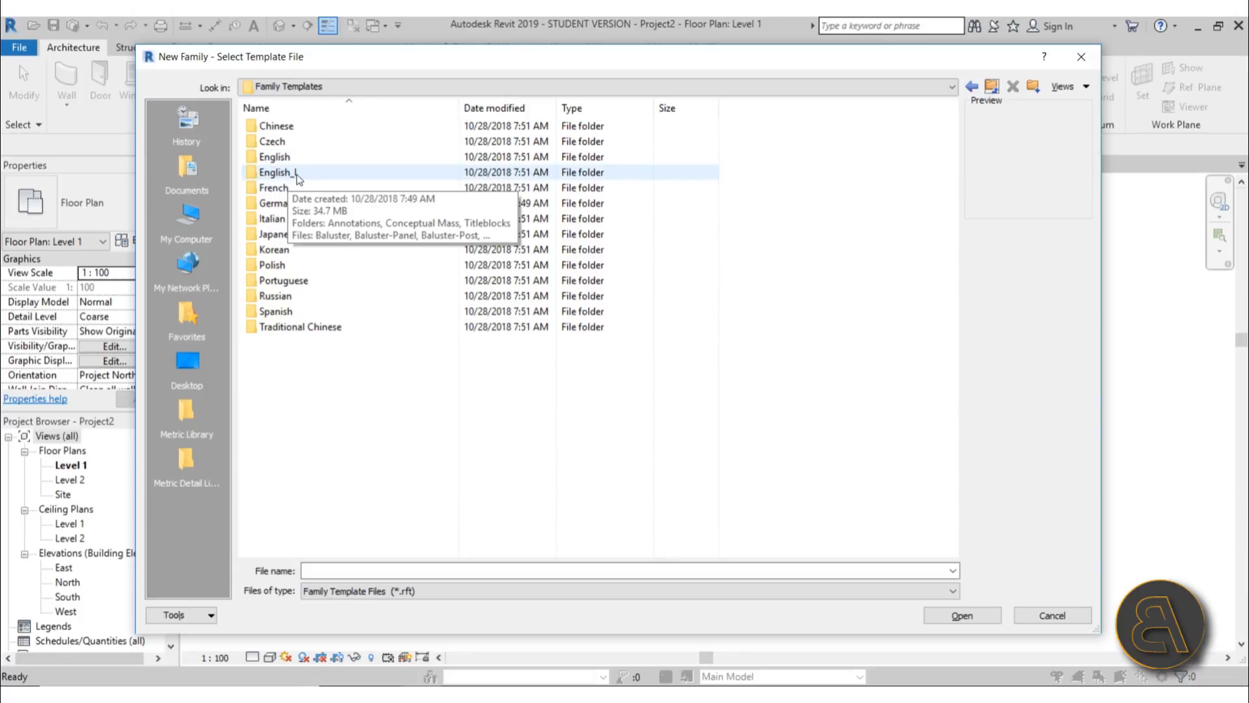
{"action": "double_click", "coordinate": [276, 173]}
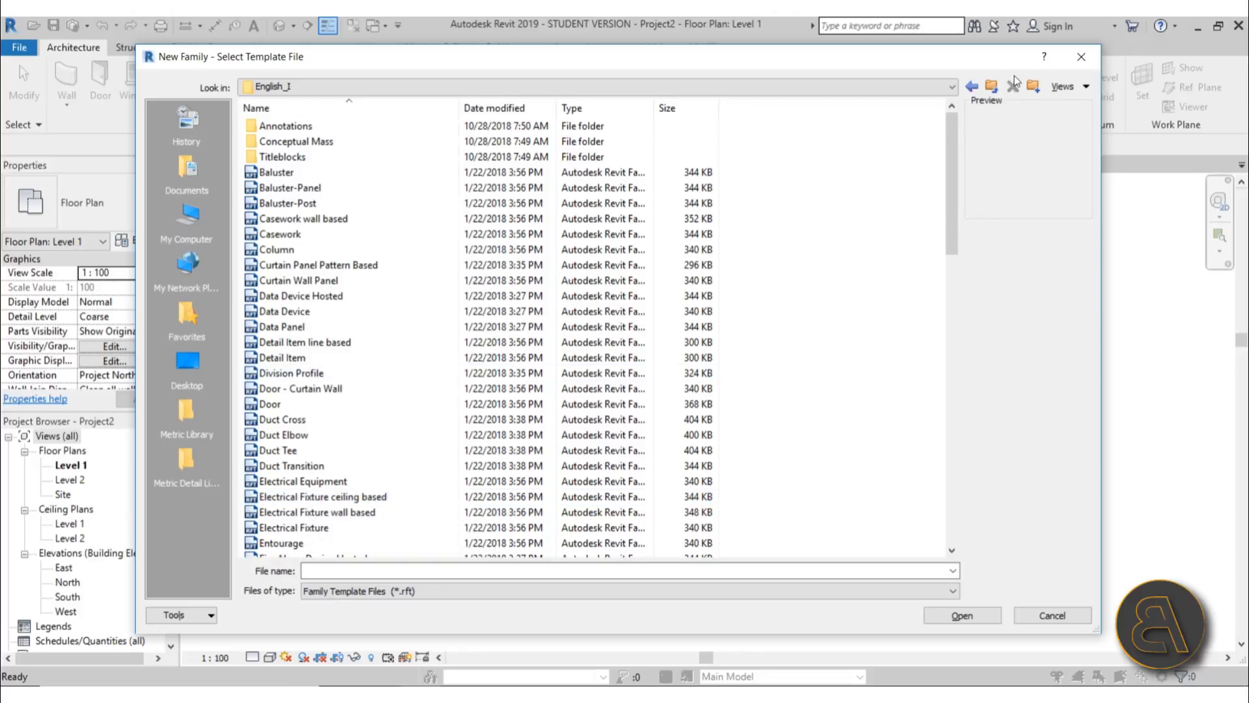
{"action": "left_click", "coordinate": [993, 87]}
{"action": "double_click", "coordinate": [280, 156]}
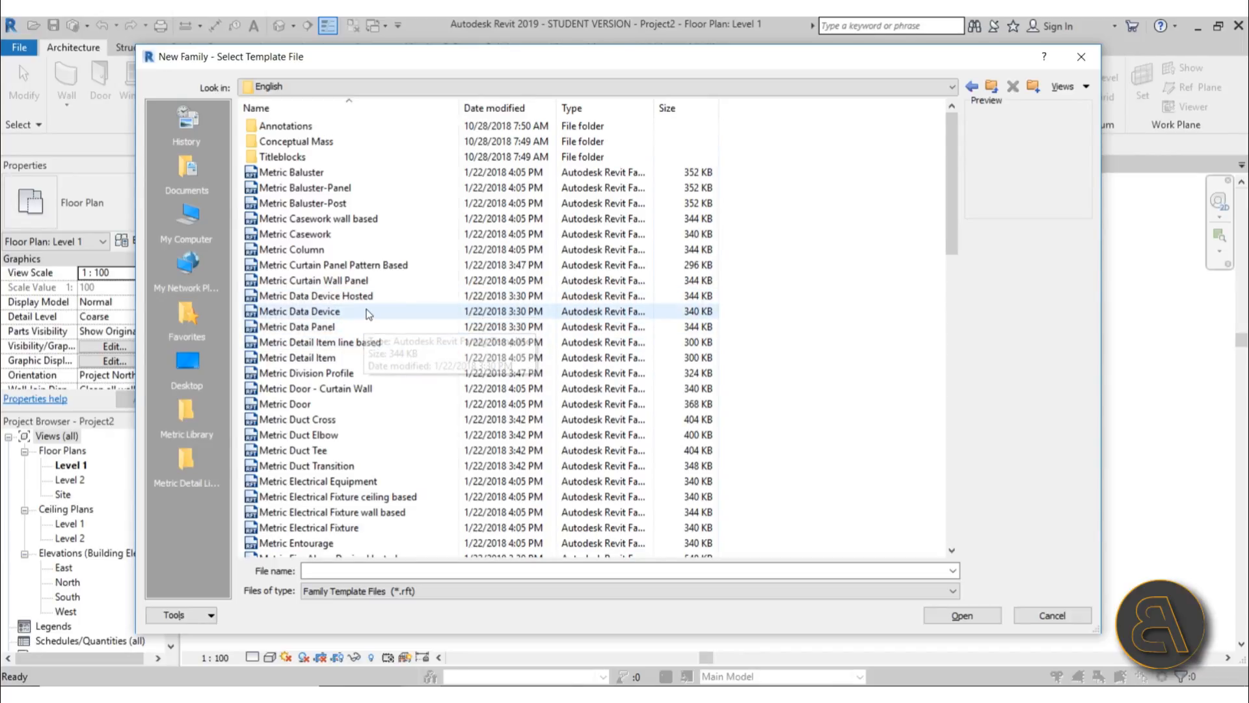
Create a new family from the Metric Window with Trim template
{"action": "scroll", "coordinate": [366, 322], "scroll_direction": "down", "scroll_amount": 11}
{"action": "scroll", "coordinate": [367, 316], "scroll_direction": "down", "scroll_amount": 8}
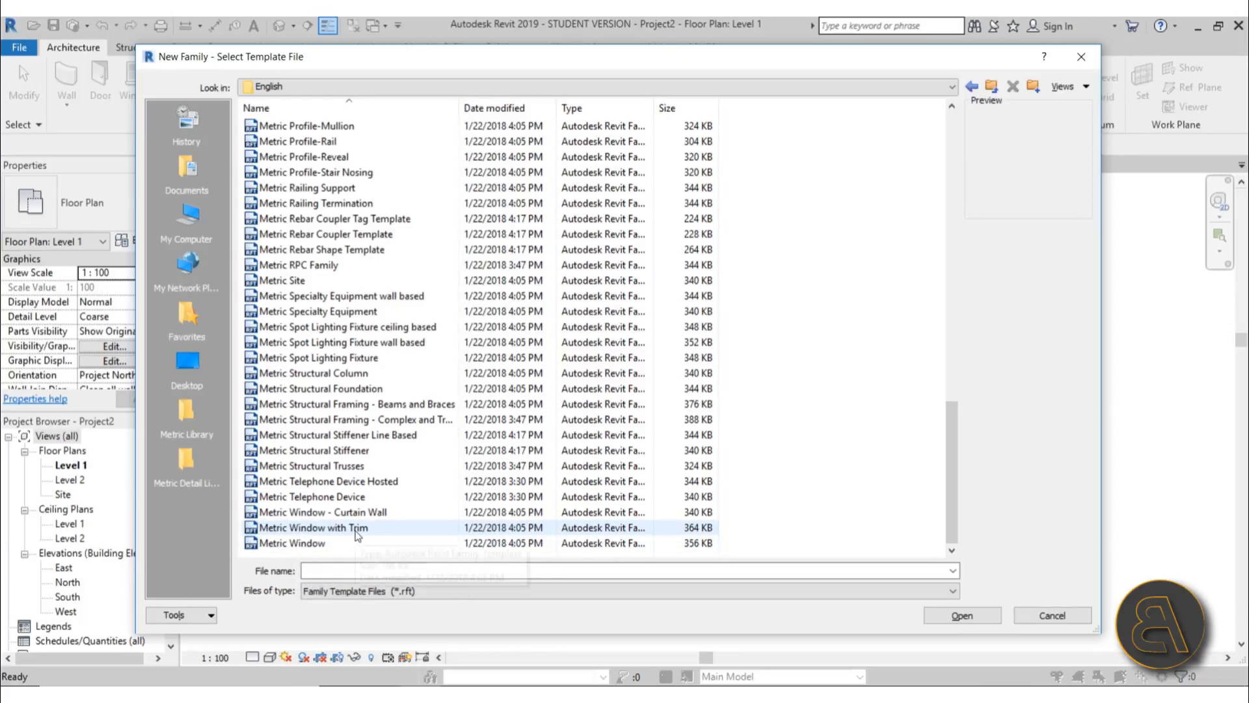
{"action": "double_click", "coordinate": [306, 532]}
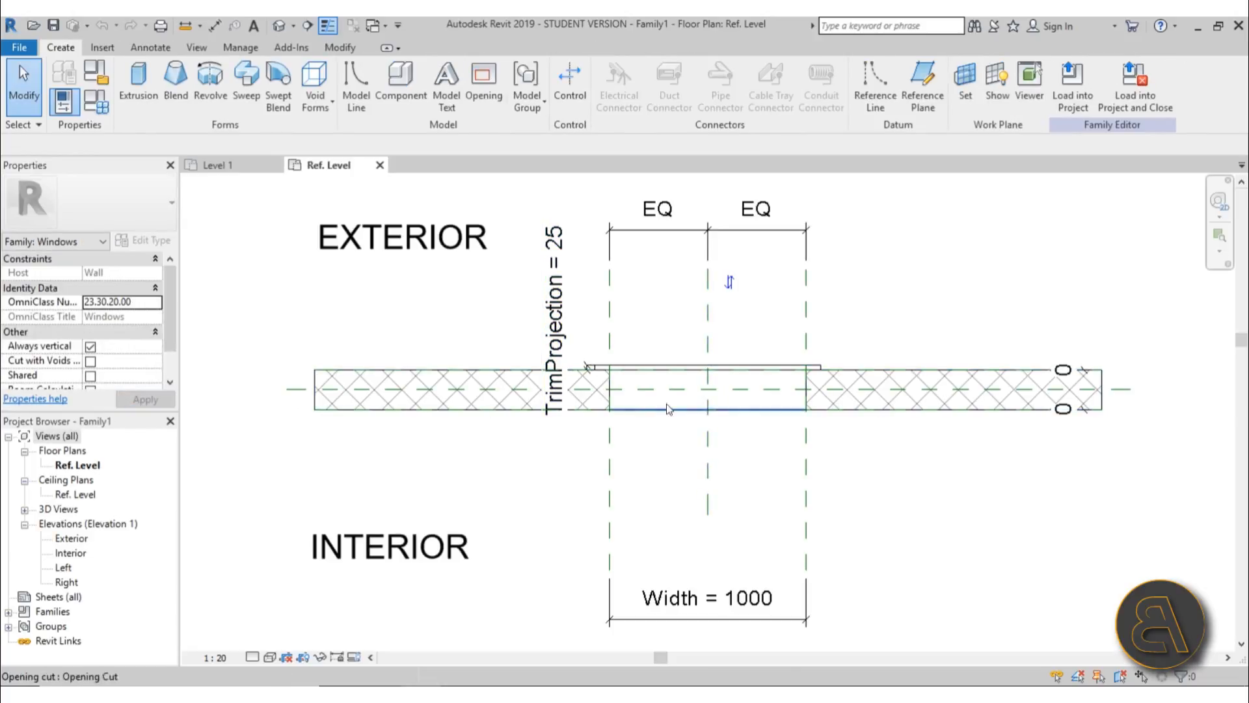
Examine the trim template's wall opening in the Ref. Level plan and select the exterior trim extrusion
{"action": "scroll", "coordinate": [654, 384], "scroll_direction": "up", "scroll_amount": 3}
{"action": "scroll", "coordinate": [641, 466], "scroll_direction": "down", "scroll_amount": 6}
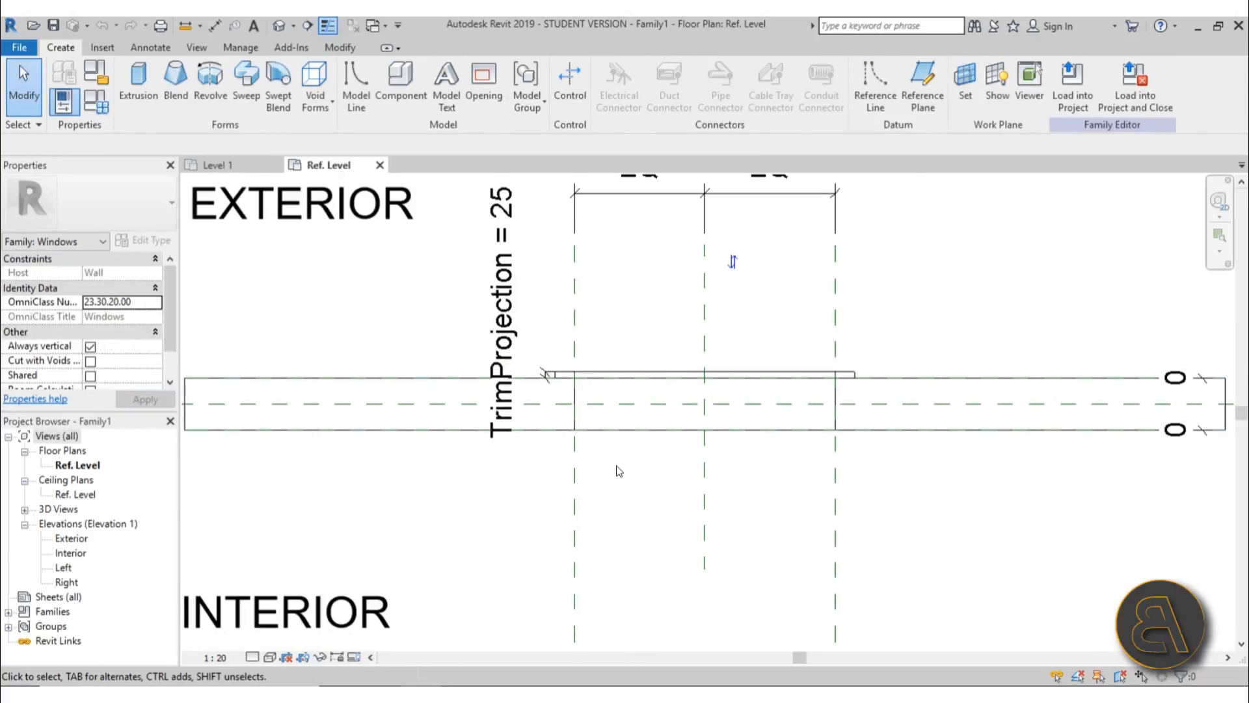
{"action": "middle_click_drag", "start_coordinate": [618, 469], "coordinate": [604, 424]}
{"action": "scroll", "coordinate": [575, 370], "scroll_direction": "up", "scroll_amount": 3}
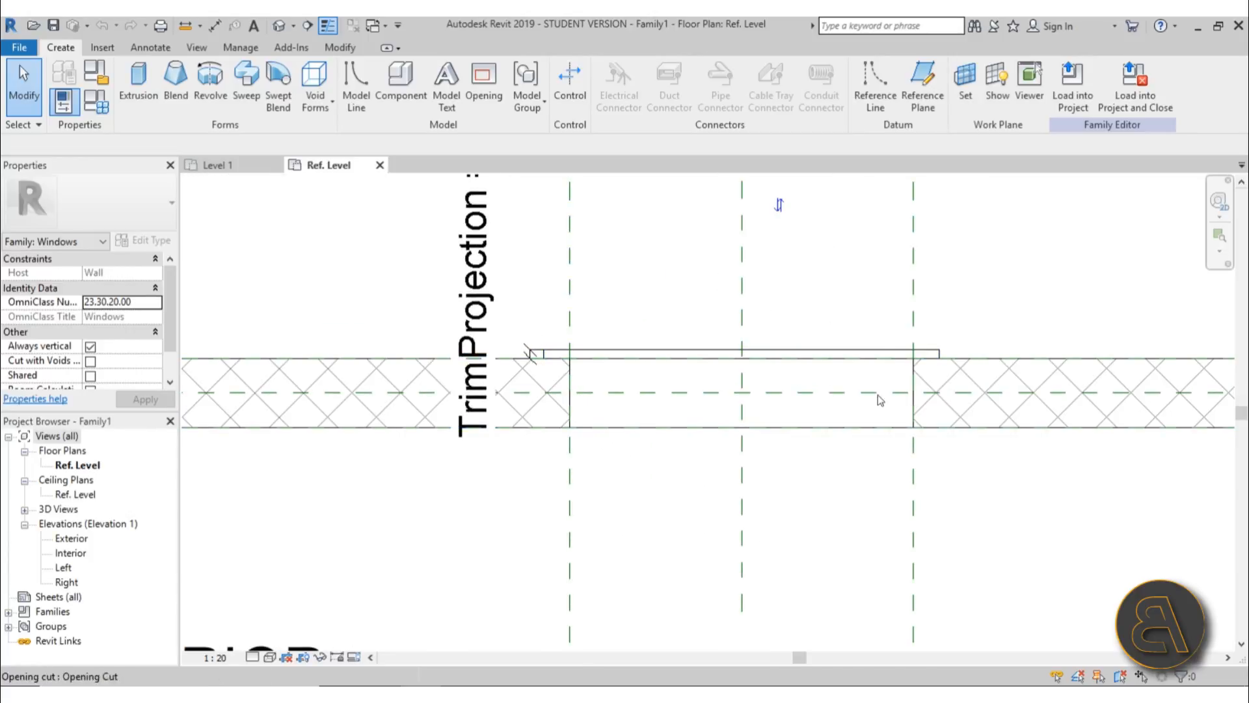
{"action": "scroll", "coordinate": [877, 443], "scroll_direction": "down", "scroll_amount": 1}
{"action": "middle_click_drag", "start_coordinate": [876, 442], "coordinate": [775, 421]}
{"action": "key", "text": "Escape"}
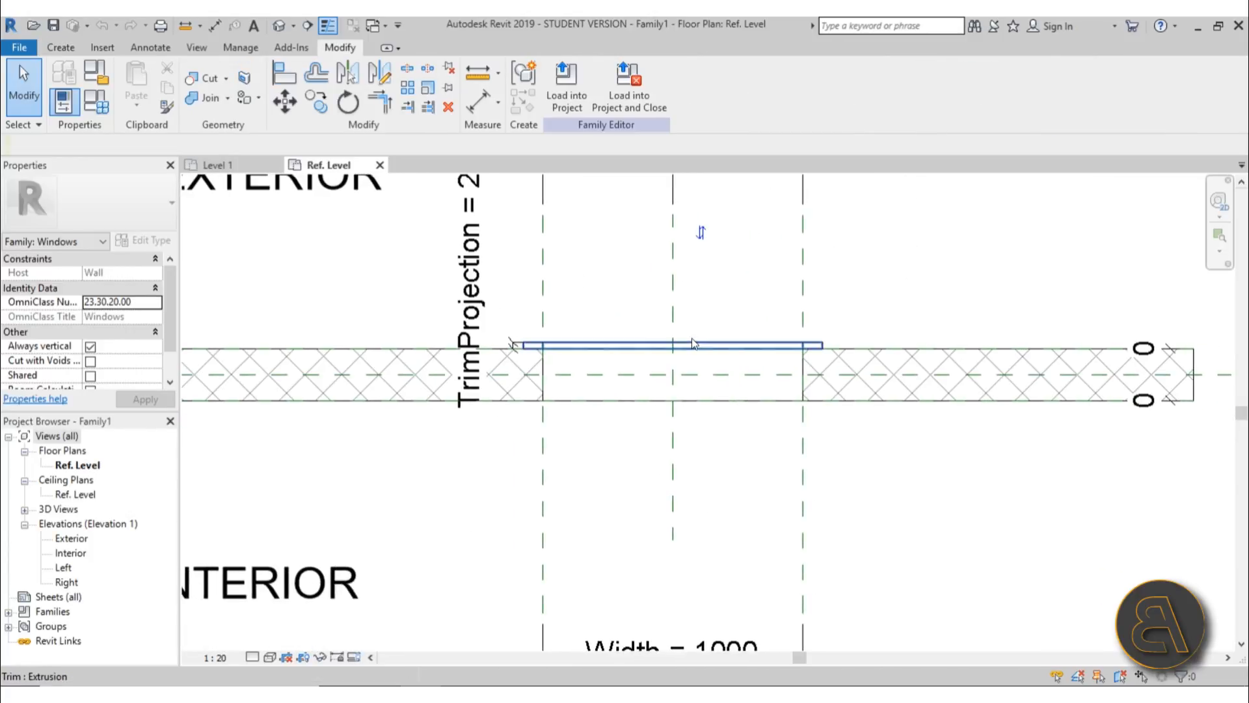
{"action": "left_click", "coordinate": [806, 347]}
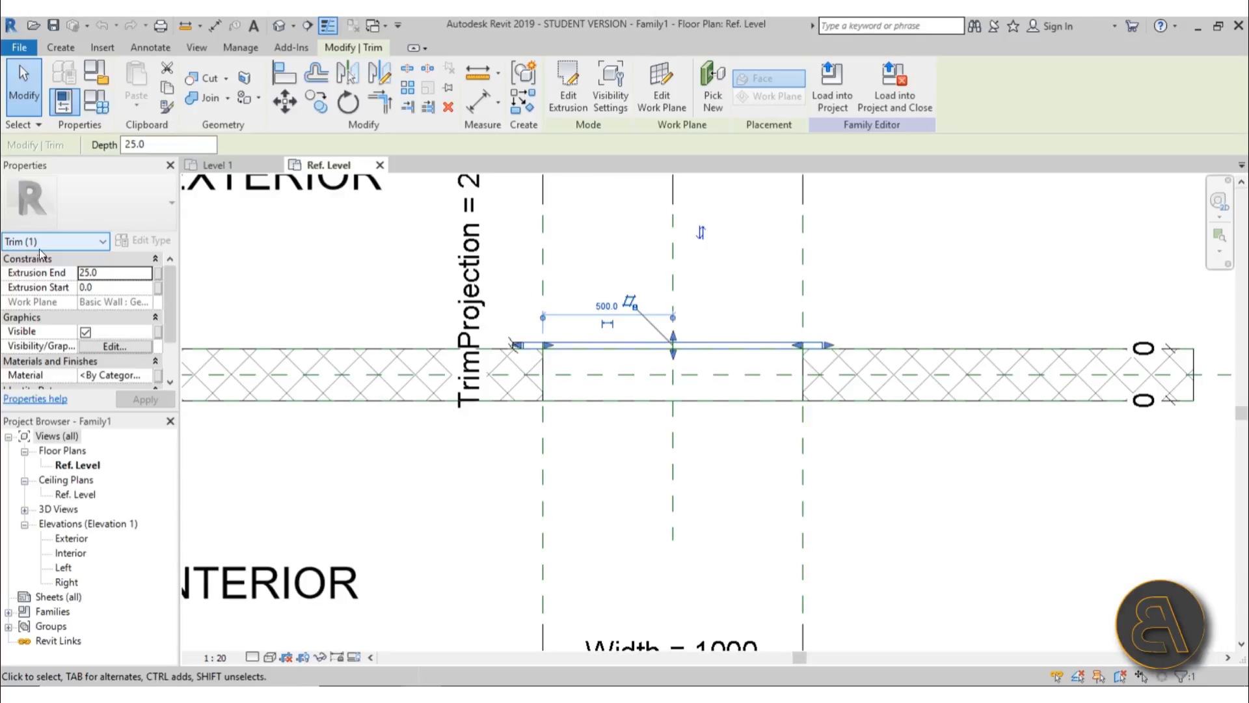
Examine the window trim around the opening in the family's 3D view from the exterior side
{"action": "left_click", "coordinate": [278, 25]}
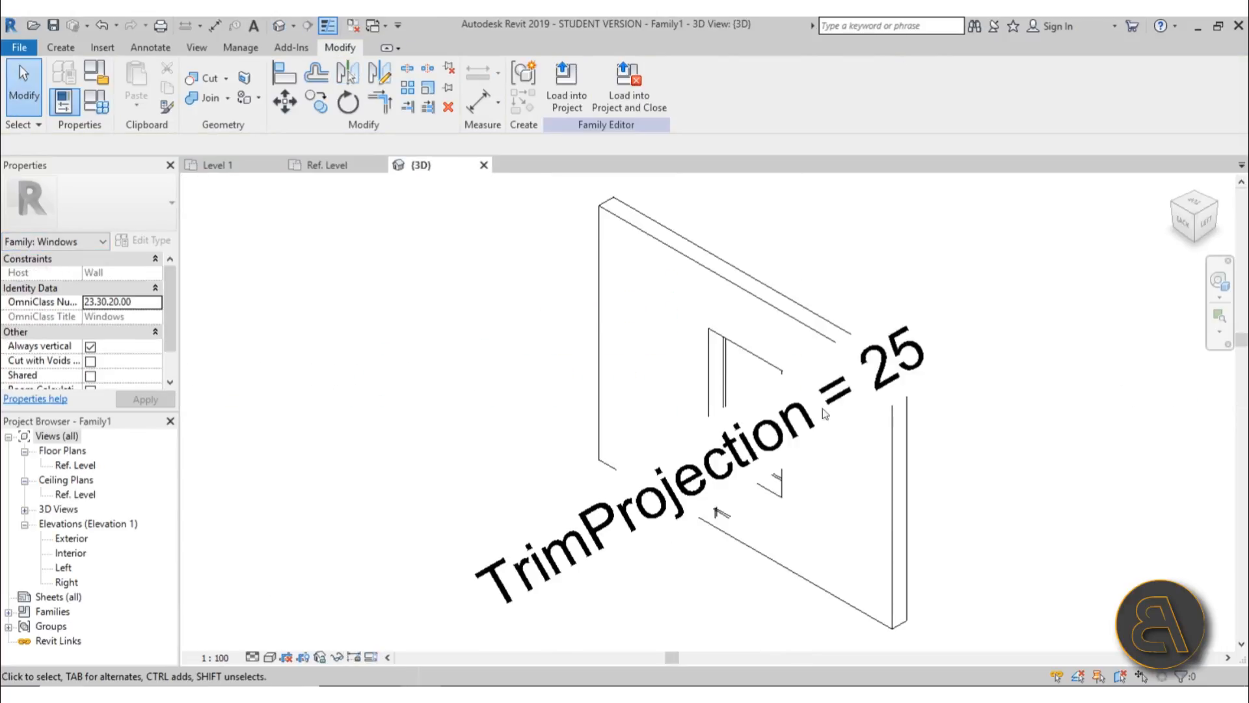
{"action": "middle_click_drag", "start_coordinate": [951, 518], "coordinate": [465, 423], "text": "shift"}
{"action": "scroll", "coordinate": [729, 339], "scroll_direction": "up", "scroll_amount": 5}
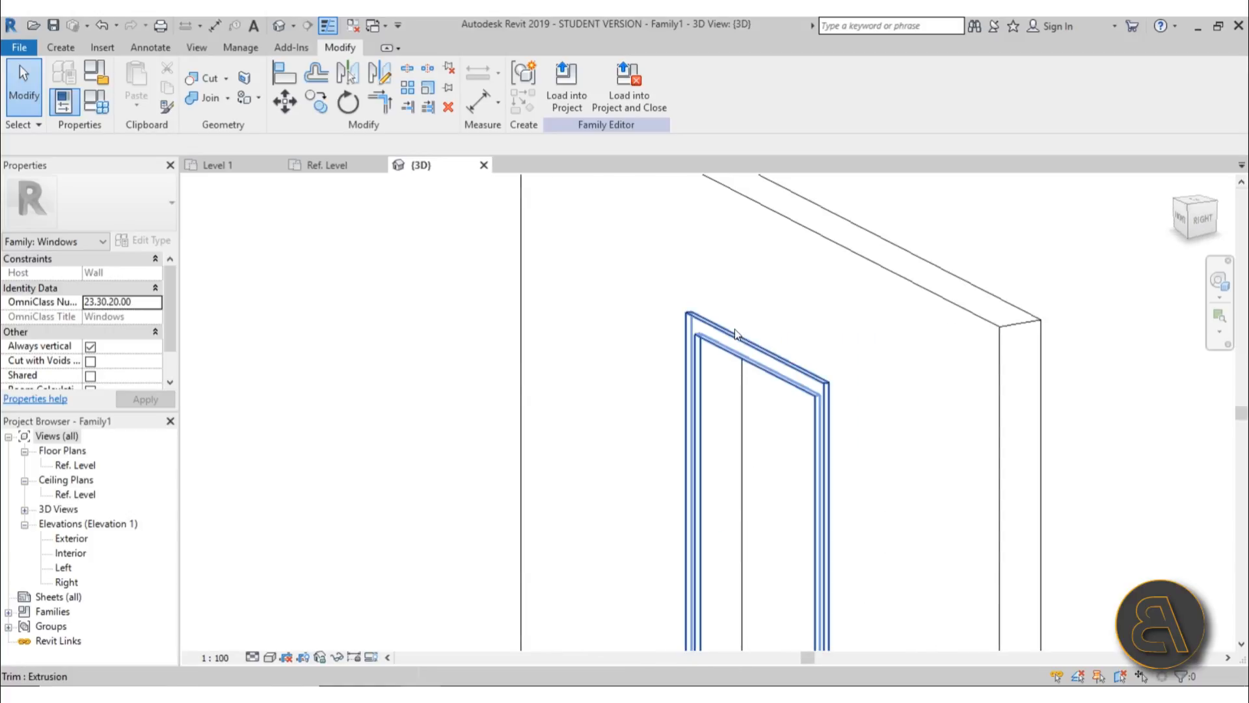
{"action": "scroll", "coordinate": [736, 326], "scroll_direction": "down", "scroll_amount": 4}
{"action": "middle_click_drag", "start_coordinate": [719, 357], "coordinate": [698, 329]}
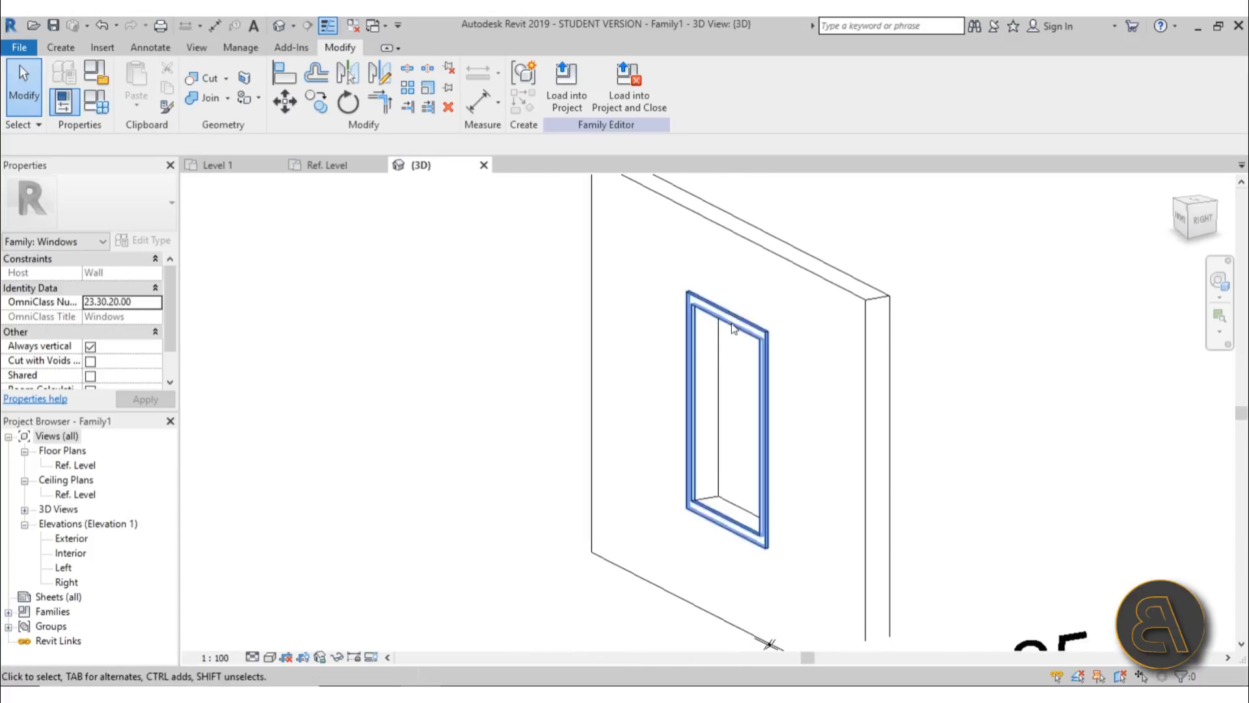
{"action": "scroll", "coordinate": [727, 318], "scroll_direction": "up", "scroll_amount": 1}
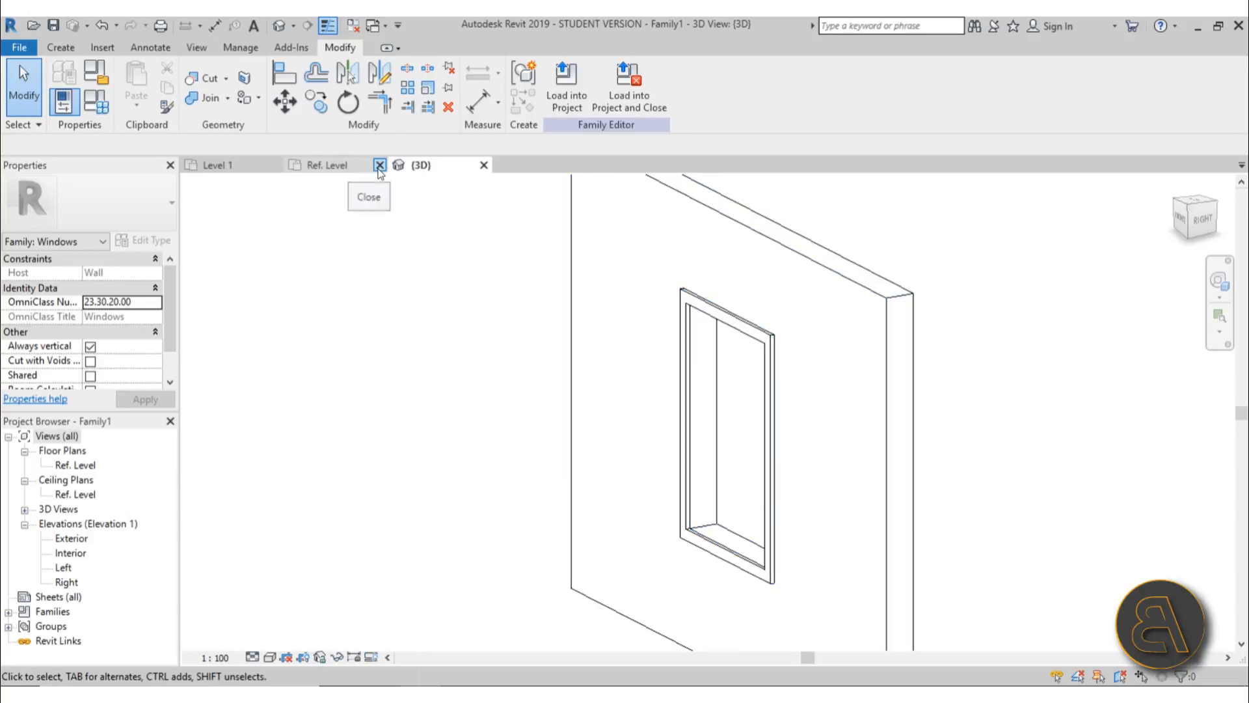
Close the trim-based window family and its views without saving
{"action": "left_click", "coordinate": [380, 165]}
{"action": "left_click", "coordinate": [379, 165]}
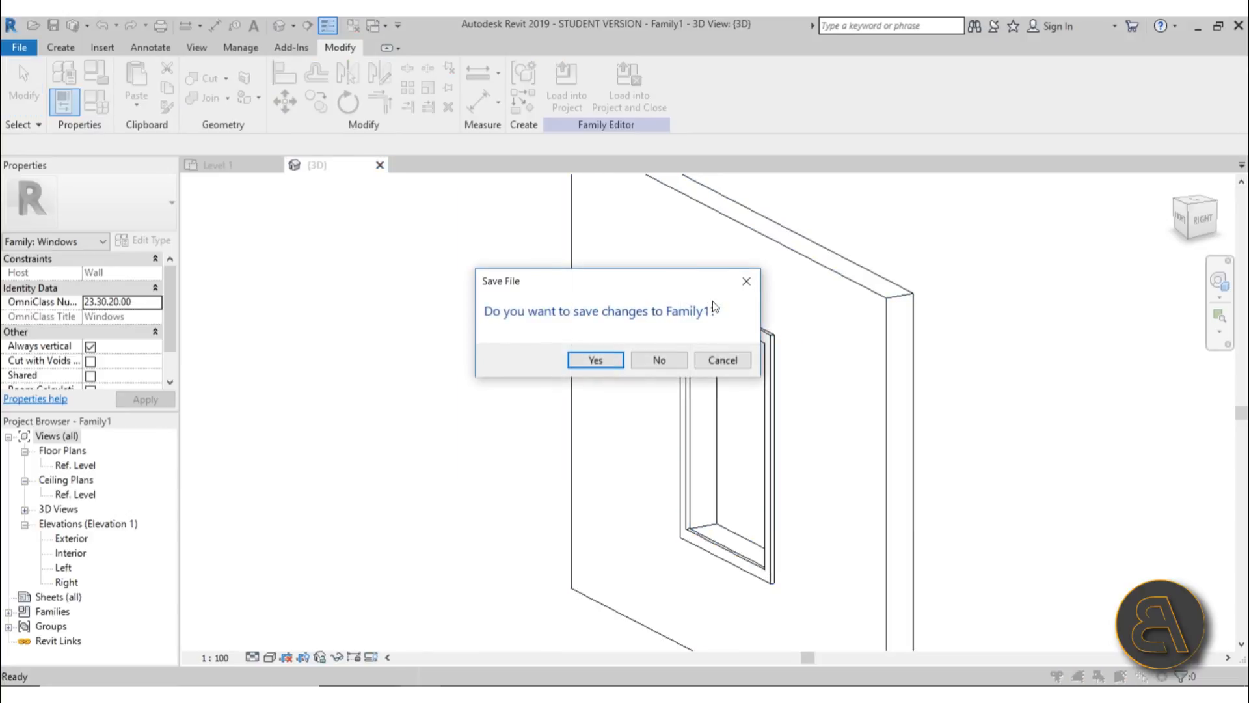
{"action": "left_click", "coordinate": [653, 364]}
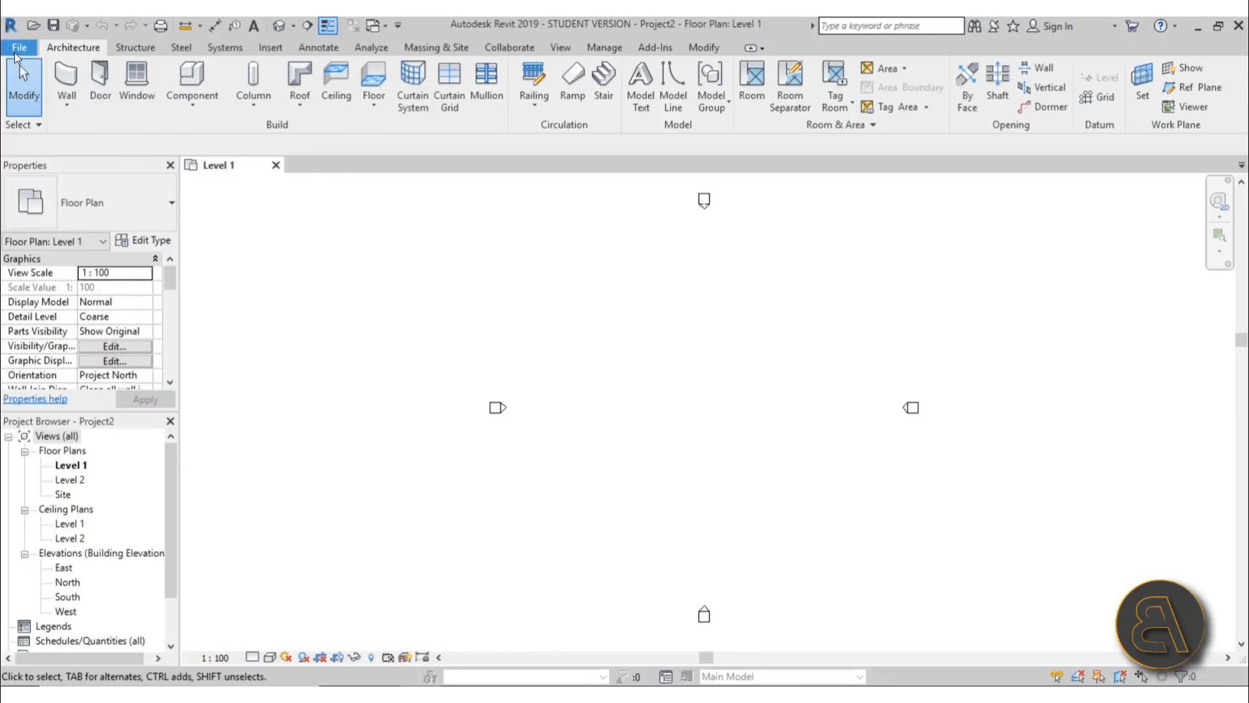
Create a new family from the Metric Window template in the English folder
{"action": "left_click", "coordinate": [18, 49]}
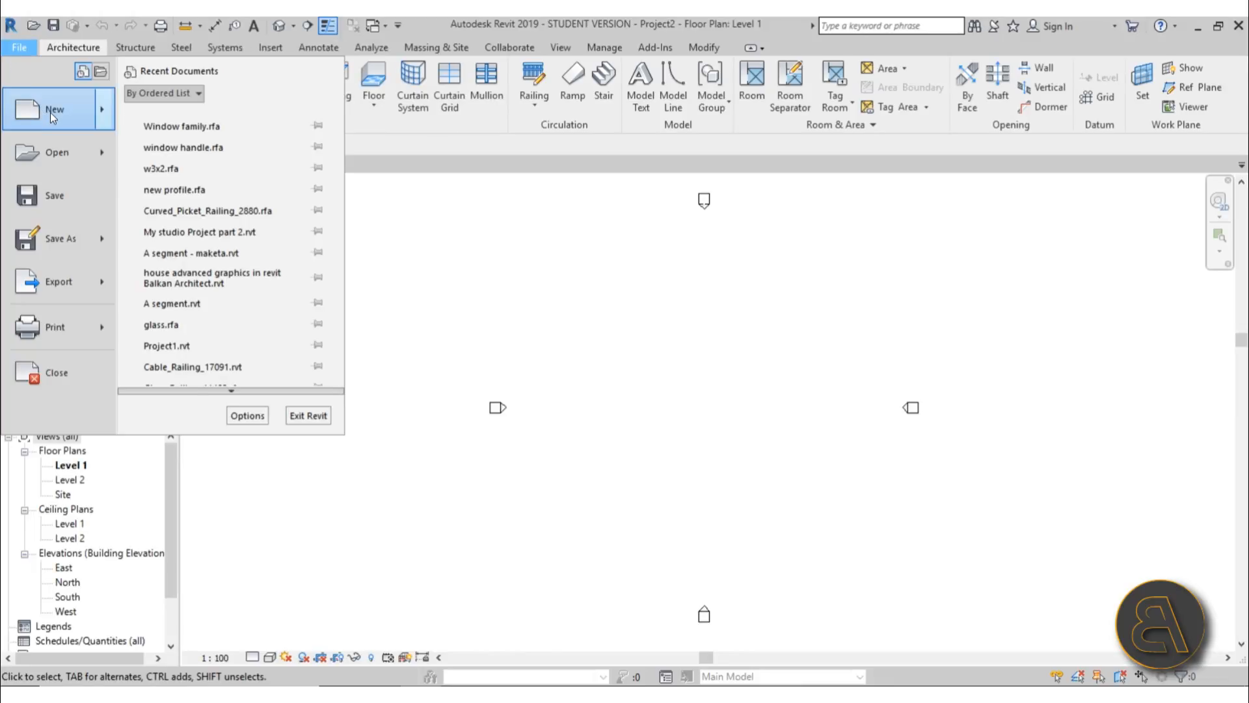
{"action": "mouse_move", "coordinate": [49, 112]}
{"action": "left_click", "coordinate": [242, 162]}
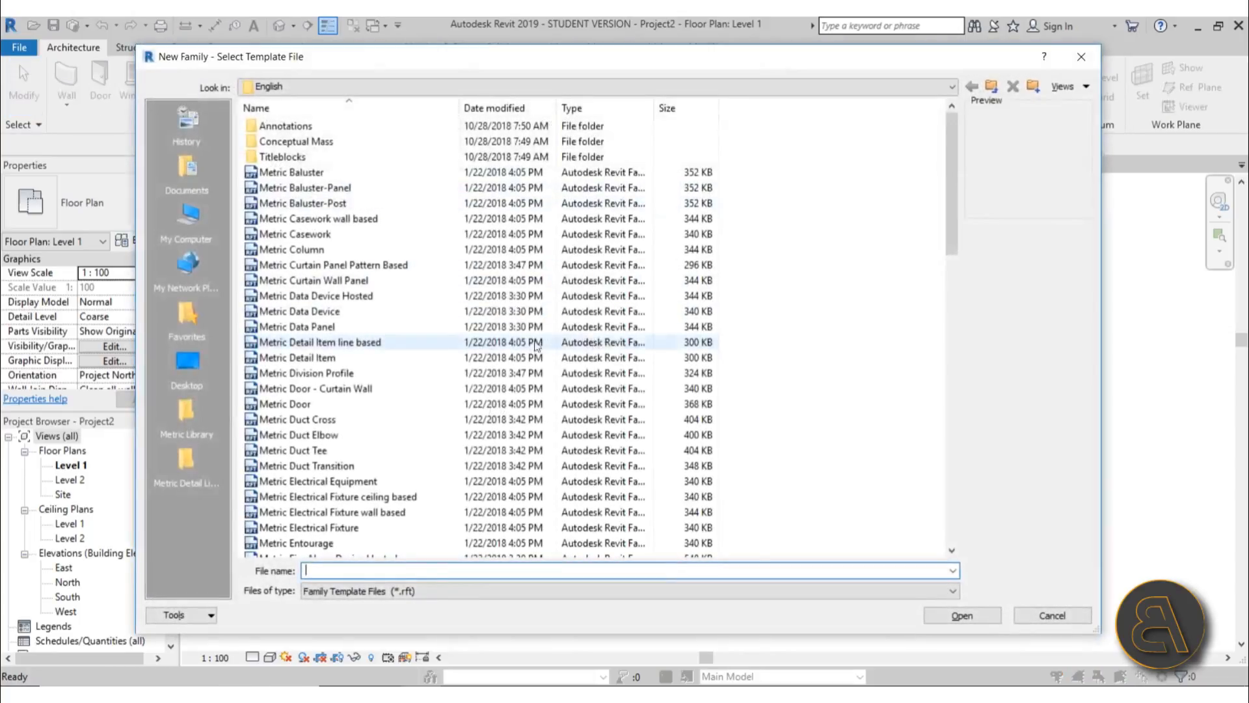
{"action": "scroll", "coordinate": [491, 358], "scroll_direction": "down", "scroll_amount": 20}
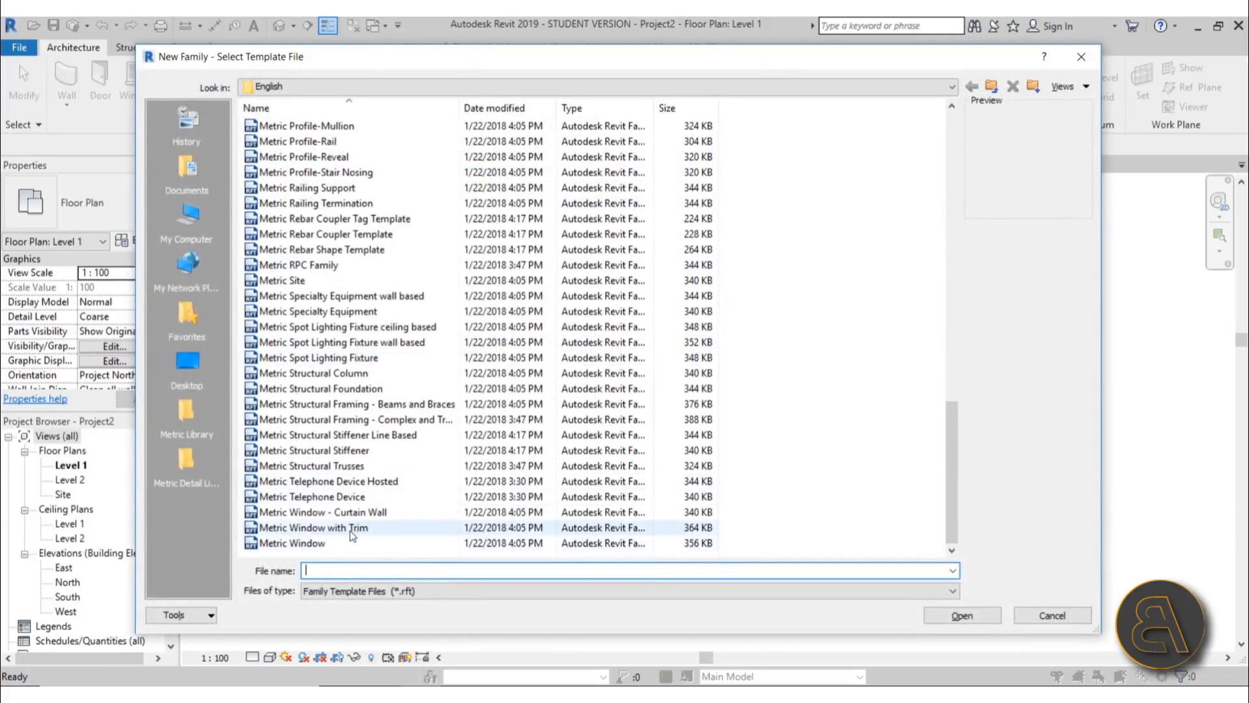
{"action": "double_click", "coordinate": [314, 543]}
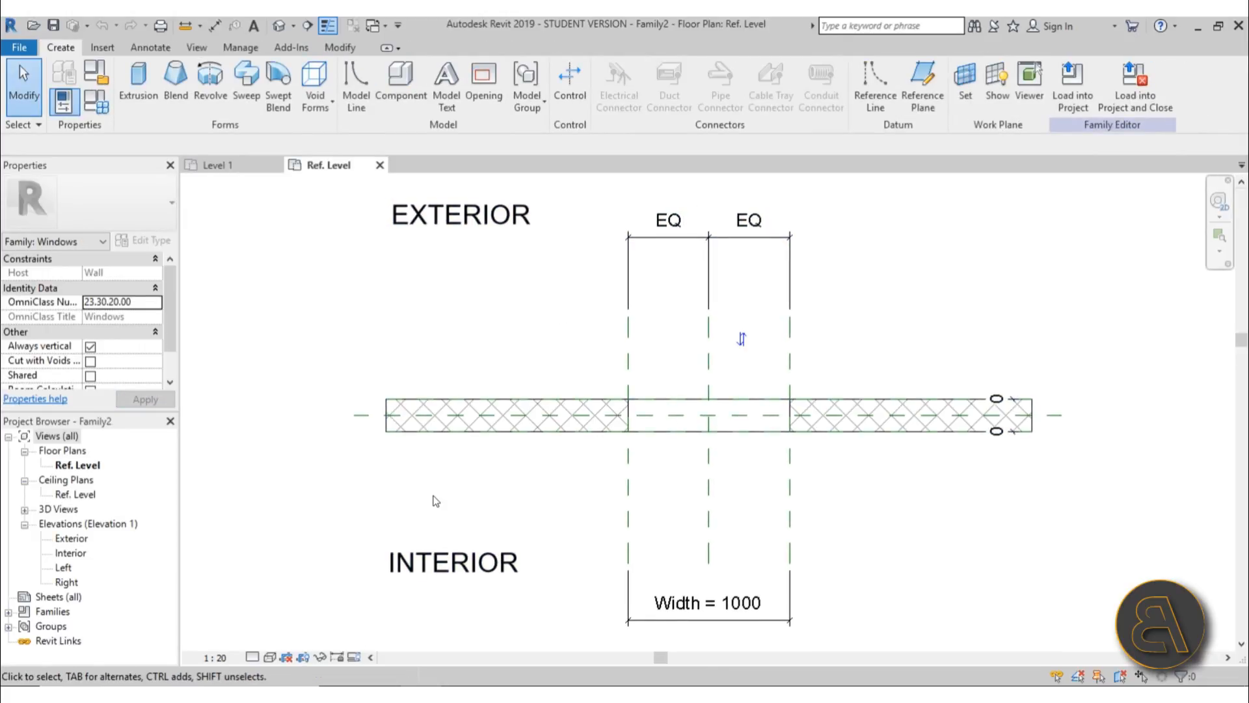
Examine the Ref. Level plan's opening, reference planes and Width dimension, briefly selecting the host wall to inspect its properties
{"action": "scroll", "coordinate": [628, 417], "scroll_direction": "up", "scroll_amount": 5}
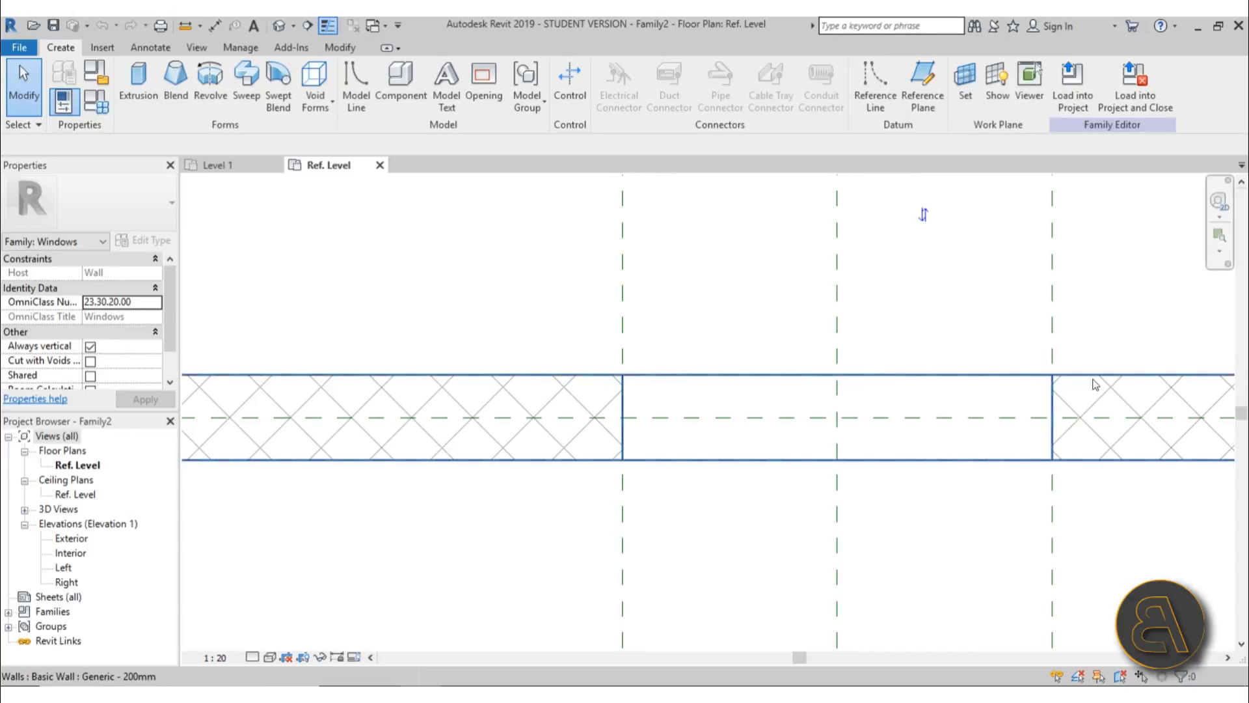
{"action": "scroll", "coordinate": [623, 329], "scroll_direction": "down", "scroll_amount": 3}
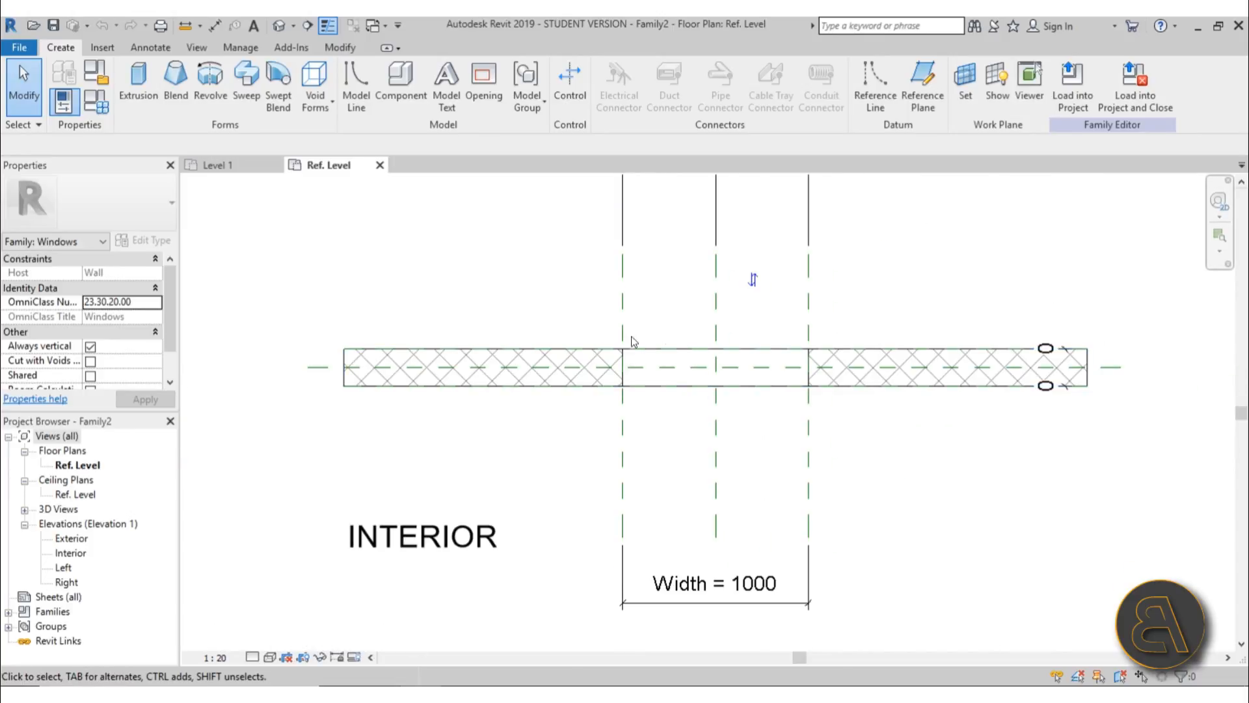
{"action": "scroll", "coordinate": [780, 420], "scroll_direction": "down", "scroll_amount": 2}
{"action": "middle_click_drag", "start_coordinate": [781, 422], "coordinate": [772, 418]}
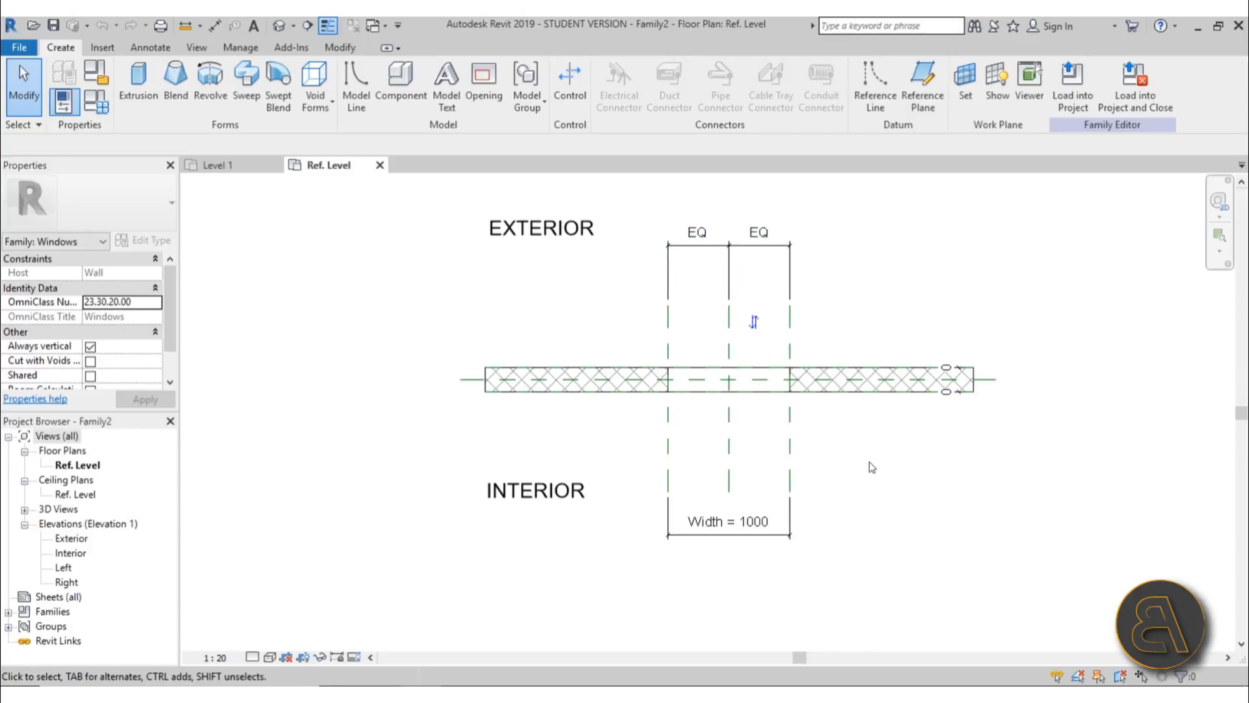
{"action": "middle_click_drag", "start_coordinate": [869, 462], "coordinate": [865, 453]}
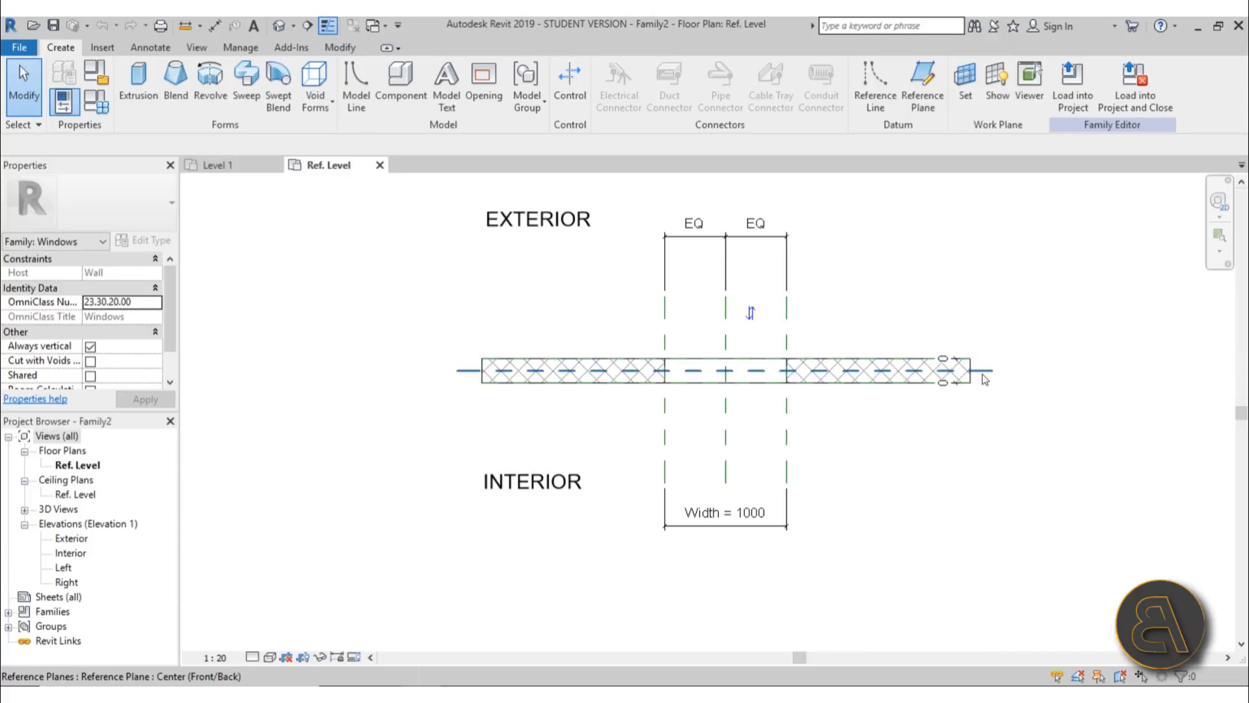
{"action": "left_click", "coordinate": [486, 380]}
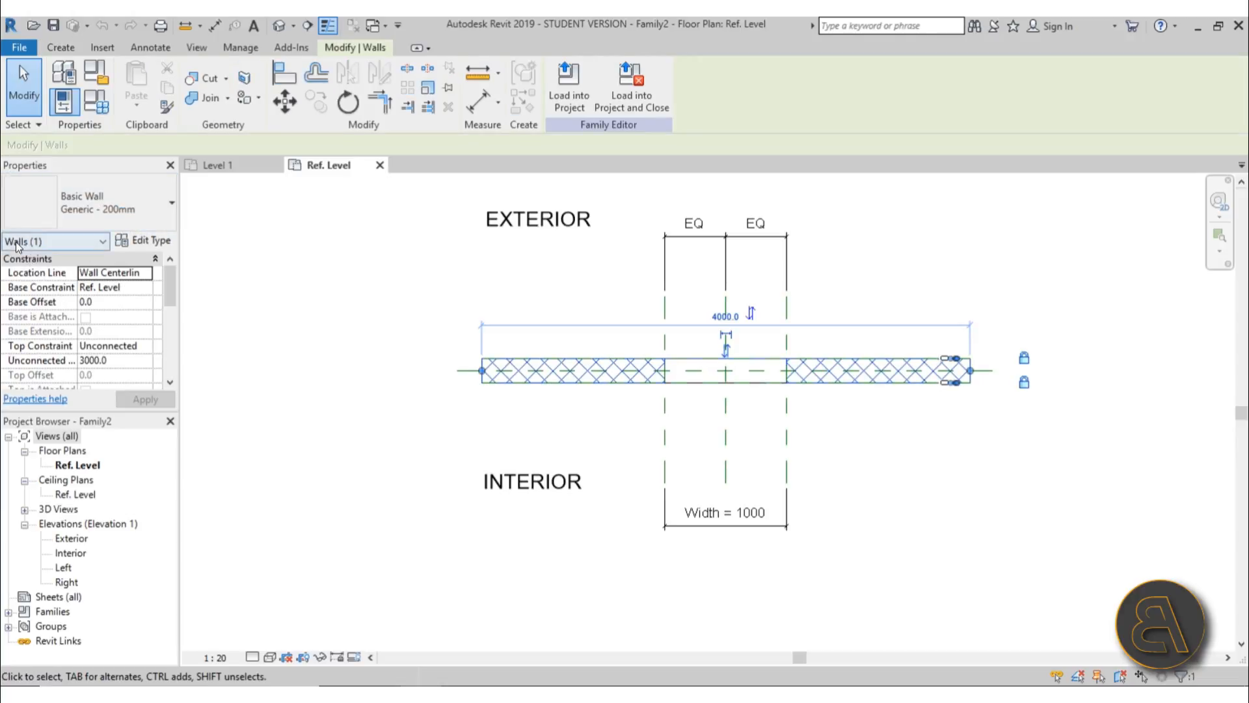
{"action": "left_click", "coordinate": [612, 427]}
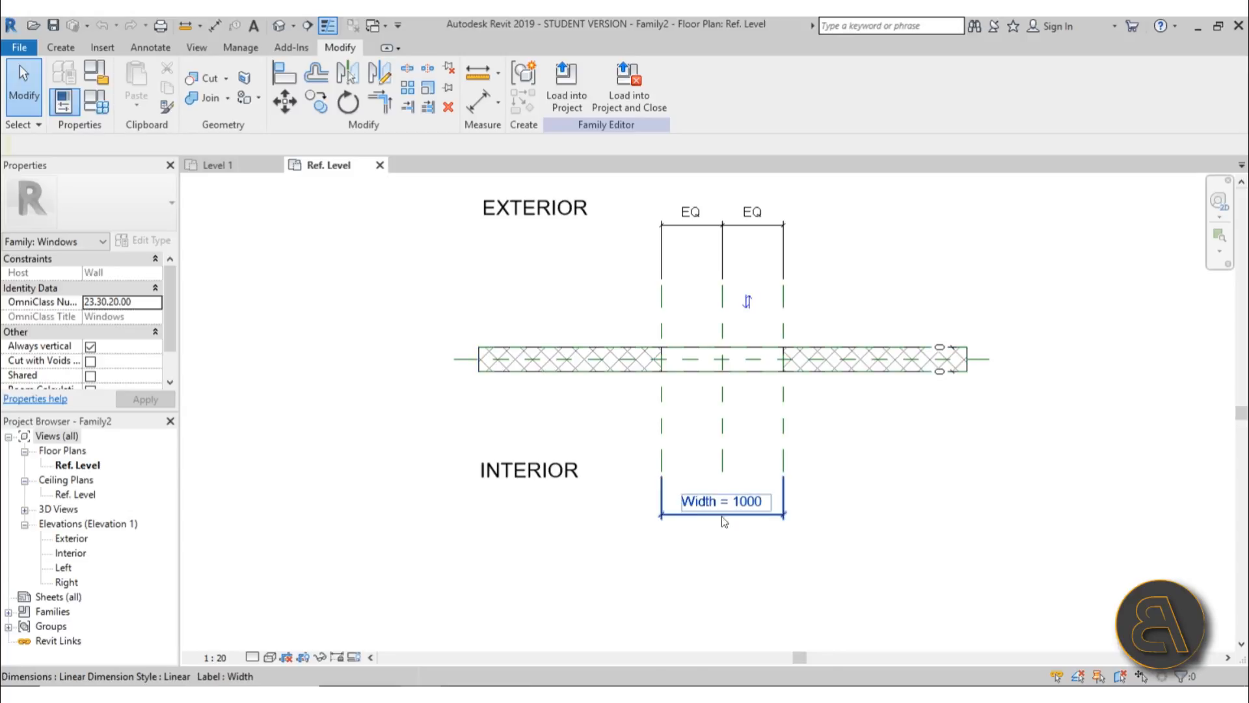
{"action": "scroll", "coordinate": [729, 513], "scroll_direction": "up", "scroll_amount": 3}
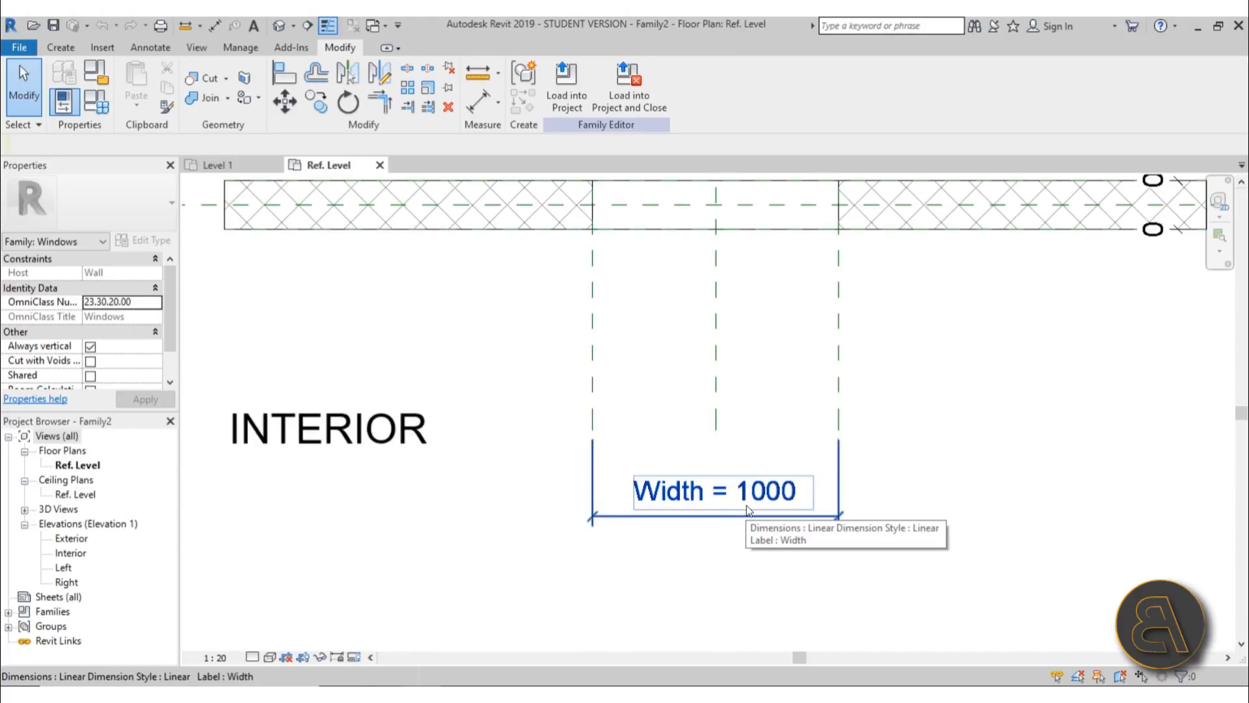
{"action": "scroll", "coordinate": [719, 399], "scroll_direction": "down", "scroll_amount": 3}
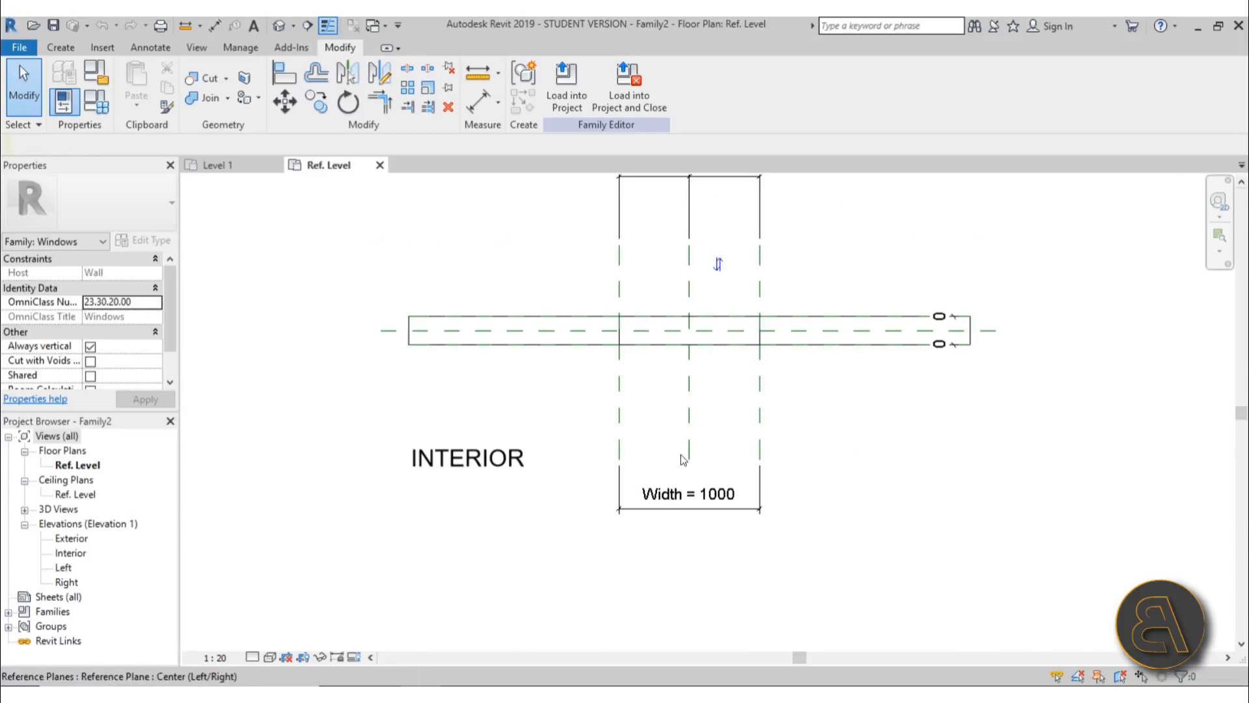
Open the Exterior elevation and examine the opening's Height and Default Sill Height dimensions relative to the reference level
{"action": "double_click", "coordinate": [72, 538]}
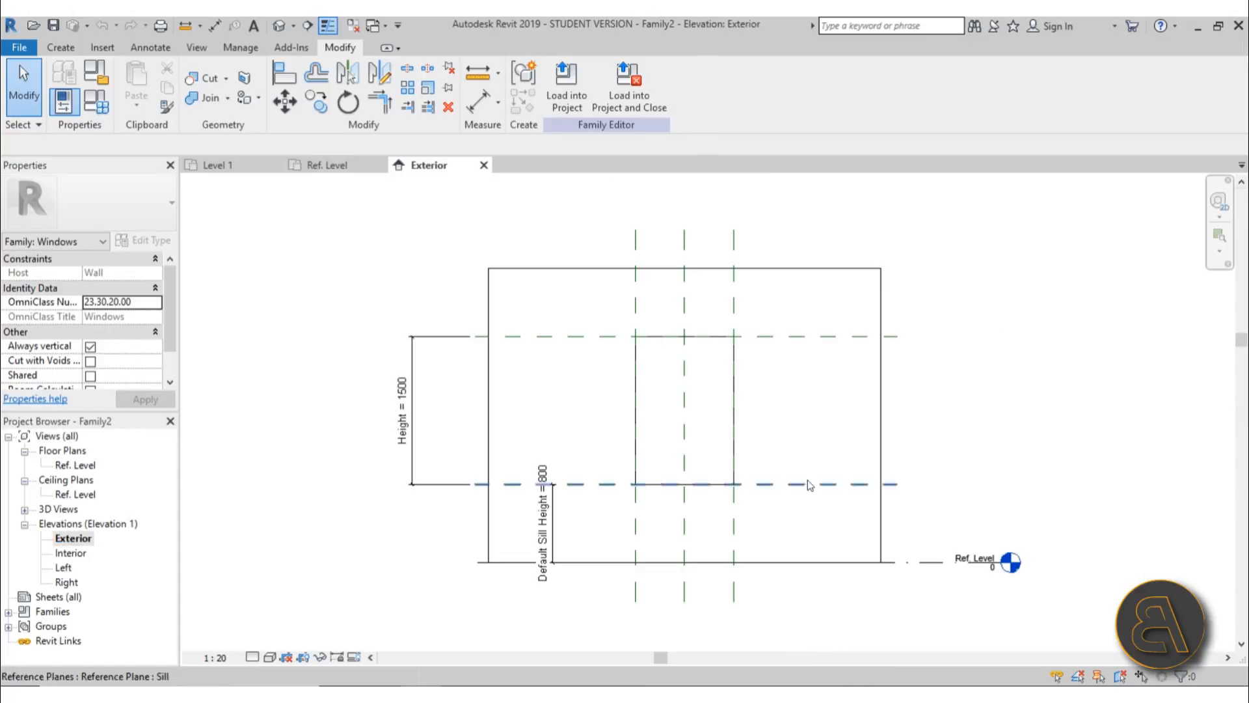
{"action": "middle_click_drag", "start_coordinate": [807, 494], "coordinate": [805, 468]}
{"action": "scroll", "coordinate": [400, 385], "scroll_direction": "up", "scroll_amount": 3}
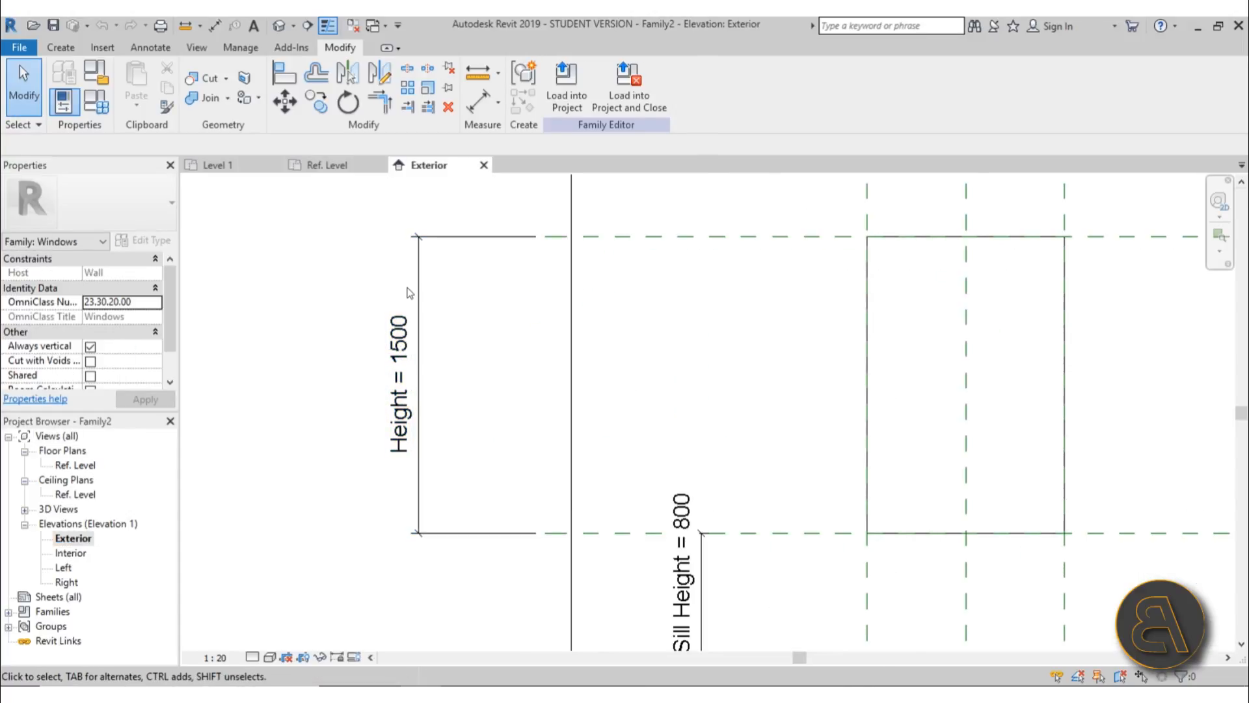
{"action": "scroll", "coordinate": [489, 319], "scroll_direction": "down", "scroll_amount": 1}
{"action": "middle_click_drag", "start_coordinate": [567, 406], "coordinate": [555, 334]}
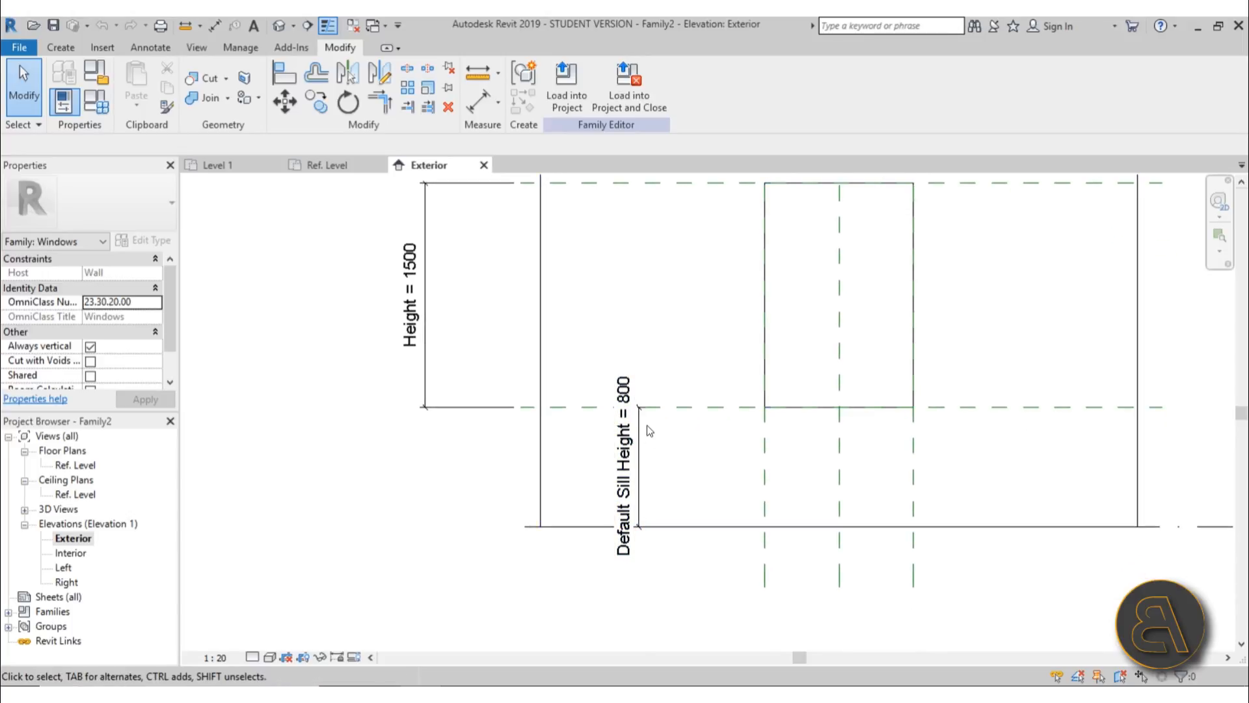
{"action": "scroll", "coordinate": [673, 442], "scroll_direction": "down", "scroll_amount": 1}
{"action": "middle_click_drag", "start_coordinate": [676, 441], "coordinate": [666, 415]}
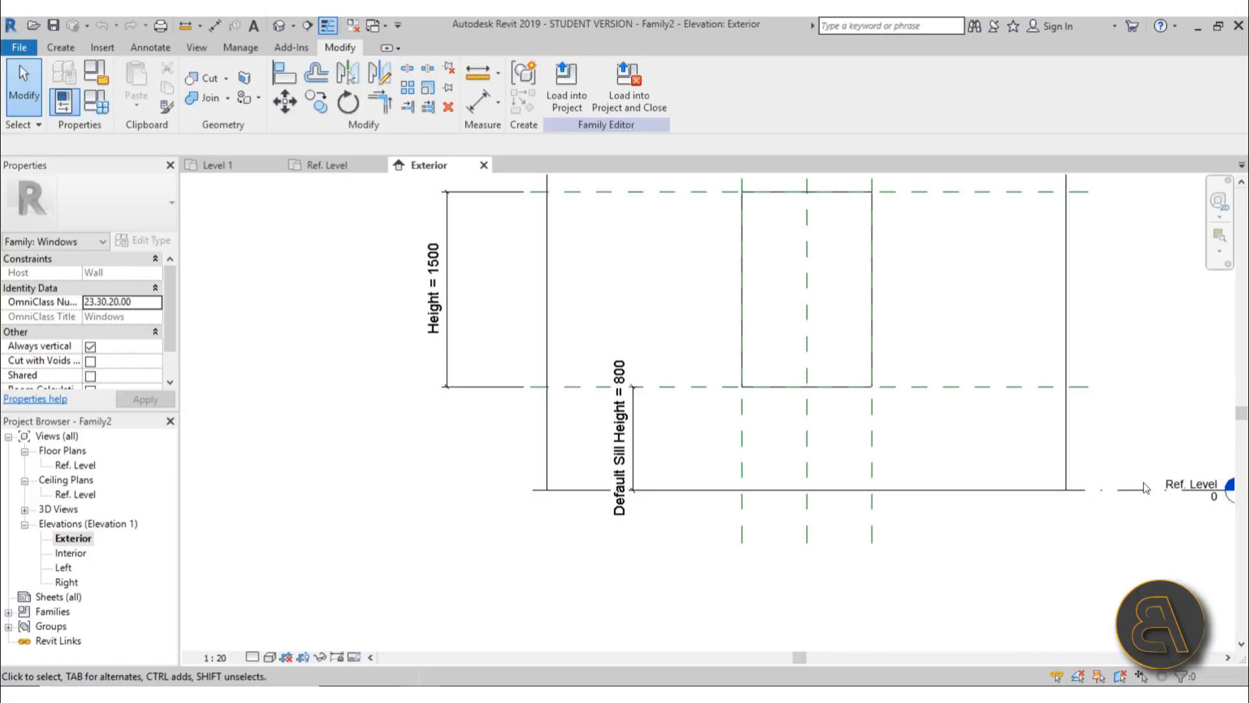
Review the family's Height, Width and Default Sill Height parameters in Family Types against the Exterior elevation, and close without changes
{"action": "middle_click_drag", "start_coordinate": [1146, 488], "coordinate": [996, 471]}
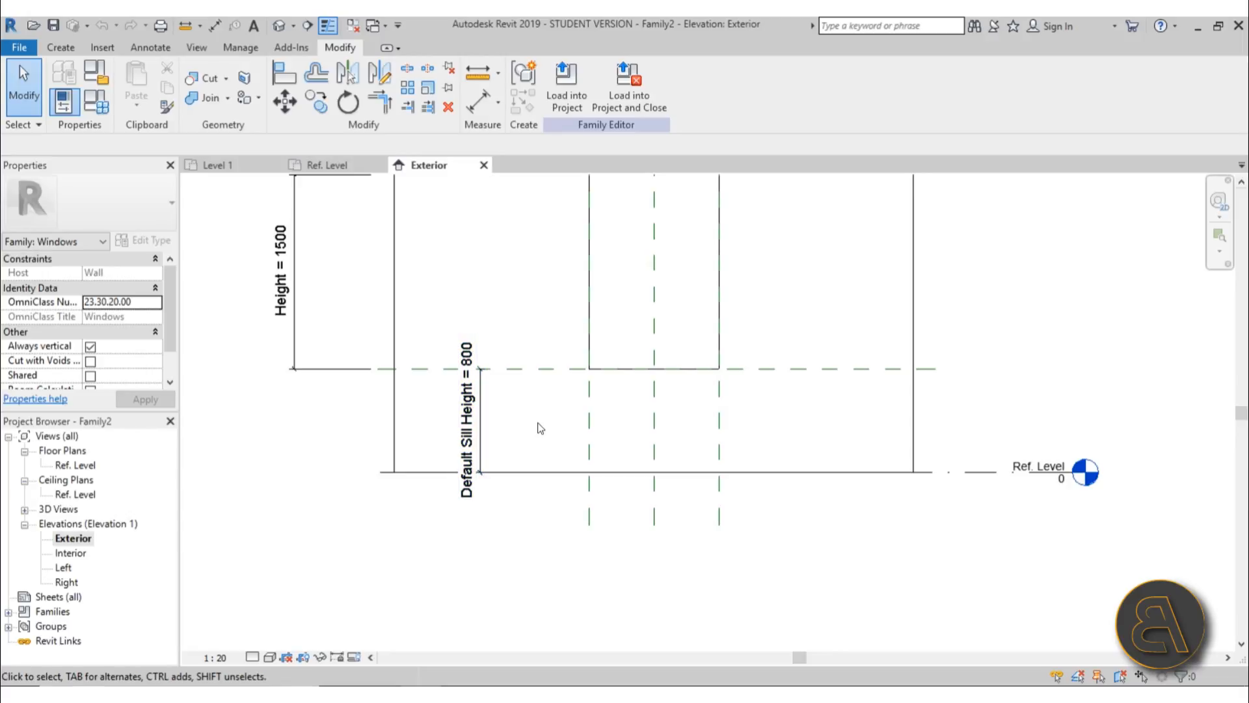
{"action": "scroll", "coordinate": [544, 426], "scroll_direction": "down", "scroll_amount": 2}
{"action": "middle_click_drag", "start_coordinate": [552, 430], "coordinate": [562, 438]}
{"action": "middle_click_drag", "start_coordinate": [562, 320], "coordinate": [571, 319]}
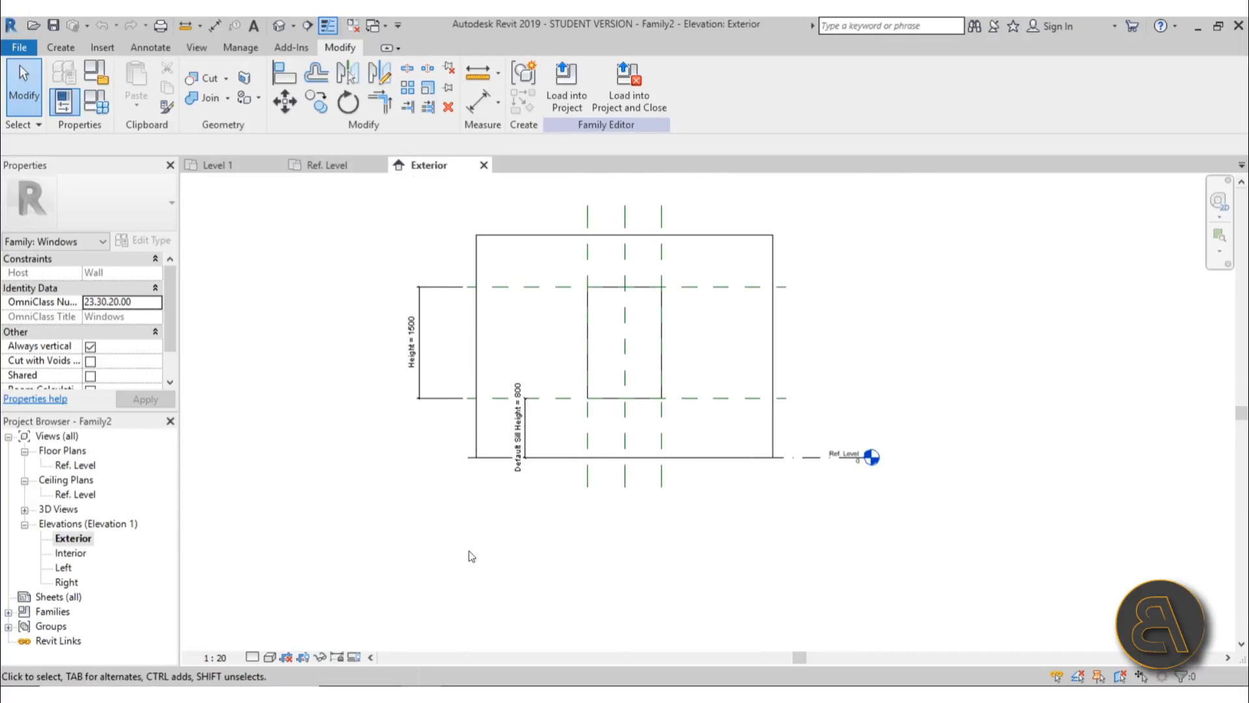
{"action": "middle_click_drag", "start_coordinate": [720, 306], "coordinate": [718, 300]}
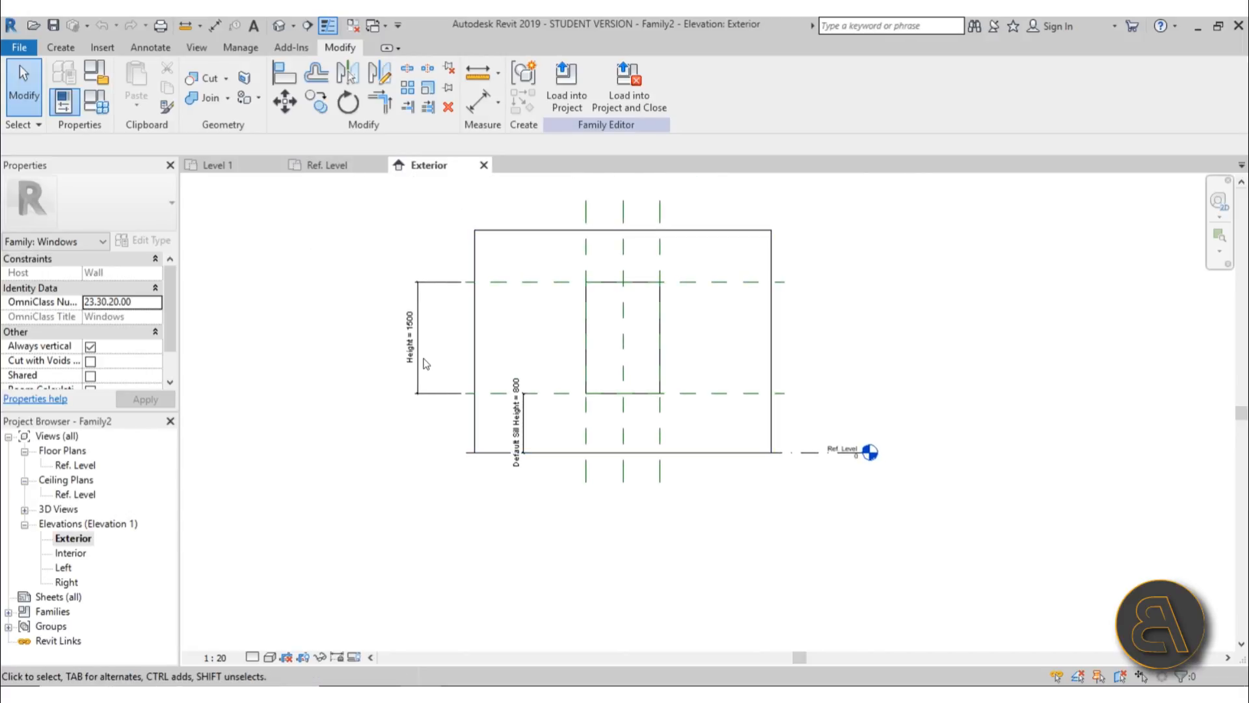
{"action": "left_click", "coordinate": [95, 109]}
{"action": "left_click_drag", "start_coordinate": [665, 154], "coordinate": [364, 100]}
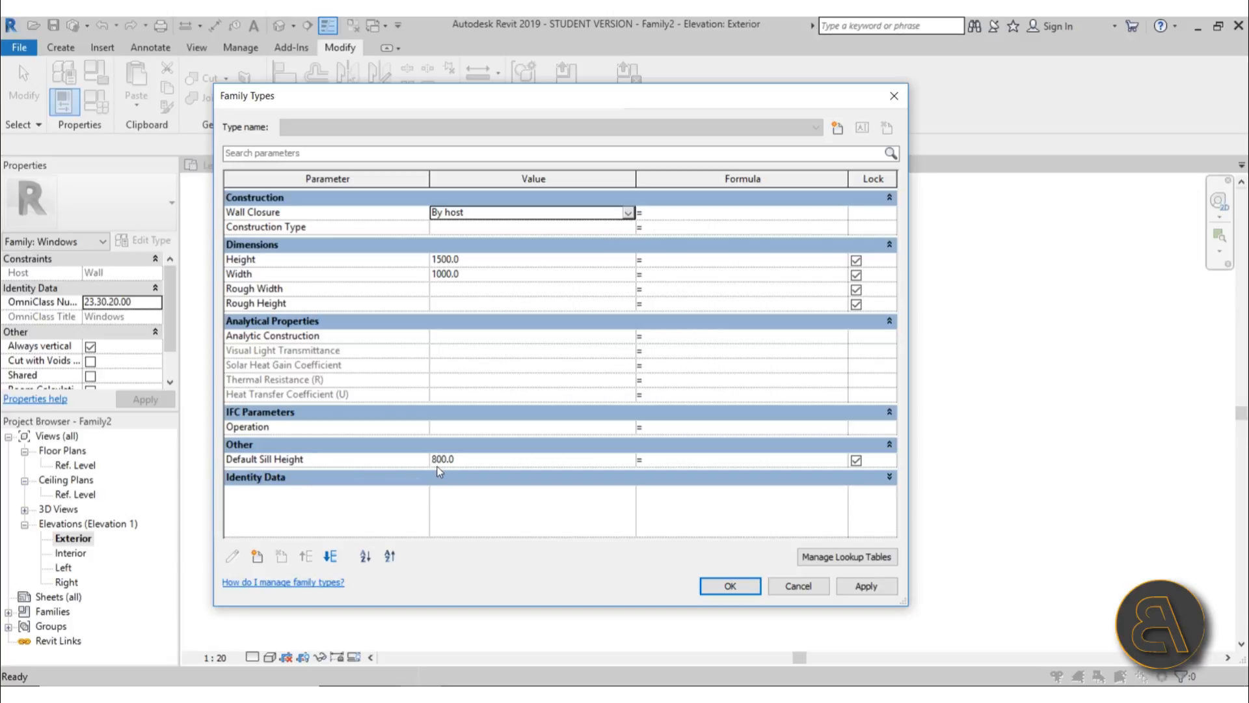
{"action": "left_click", "coordinate": [798, 585]}
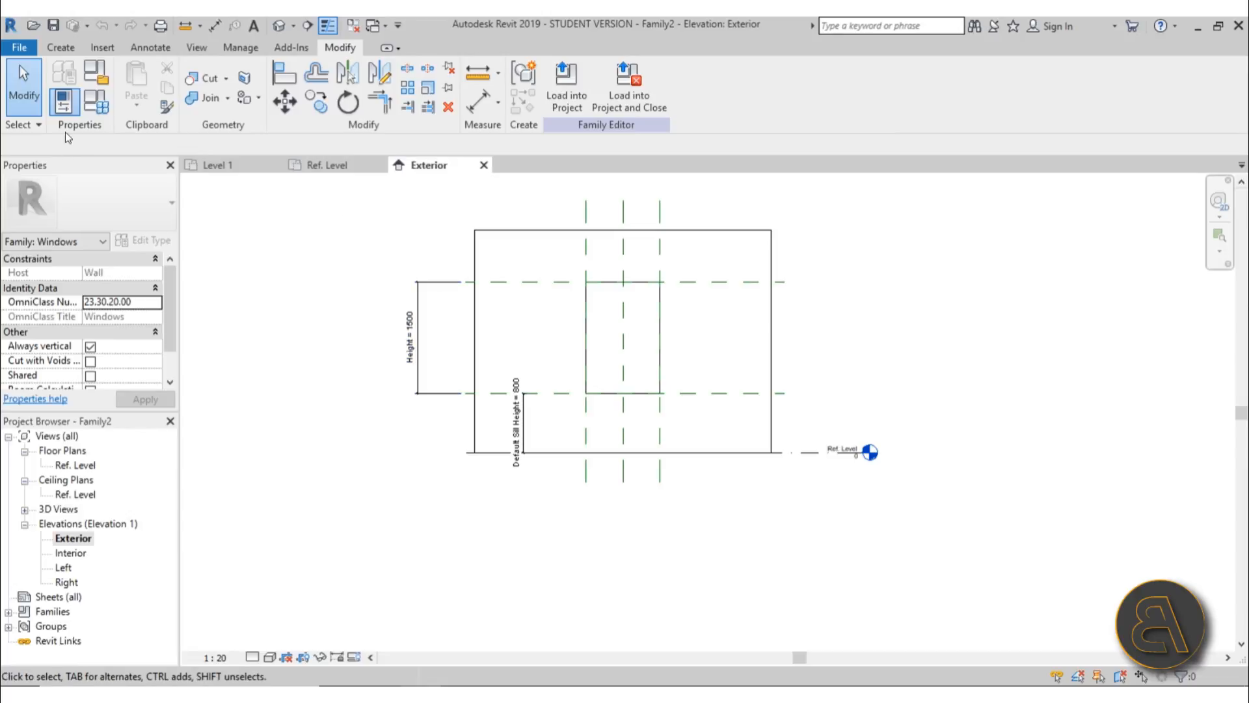
Open the default 3D view and focus on the window opening in the host wall
{"action": "left_click", "coordinate": [280, 26]}
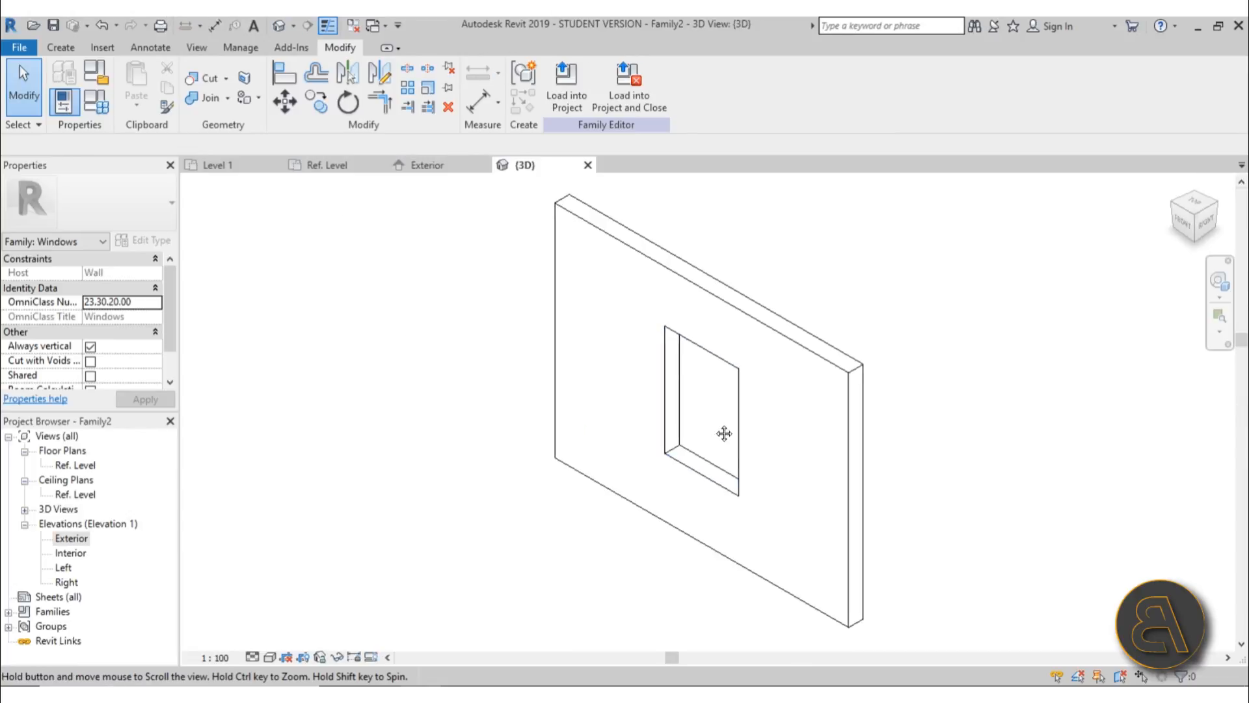
{"action": "middle_click_drag", "start_coordinate": [724, 433], "coordinate": [901, 370]}
{"action": "scroll", "coordinate": [849, 357], "scroll_direction": "up", "scroll_amount": 2}
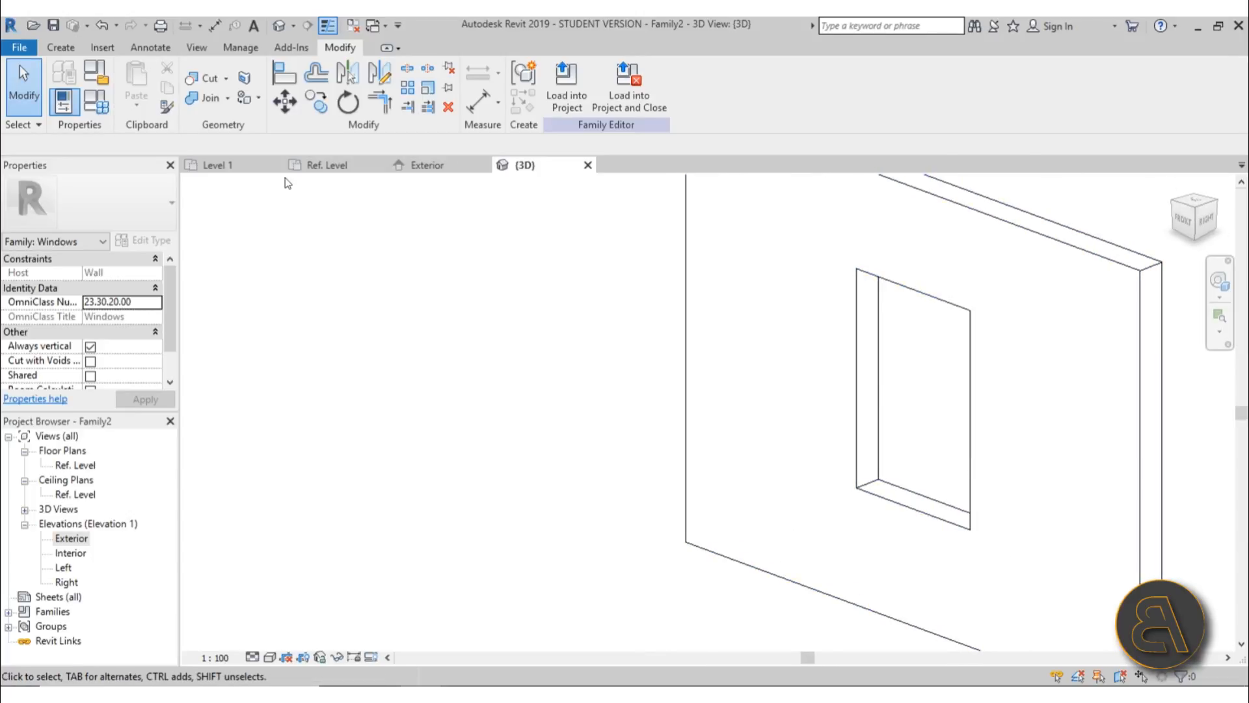
Flex the opening in Family Types by applying Height 1200, Width 1400 and Default Sill Height 700
{"action": "left_click", "coordinate": [100, 108]}
{"action": "left_click_drag", "start_coordinate": [637, 105], "coordinate": [467, 109]}
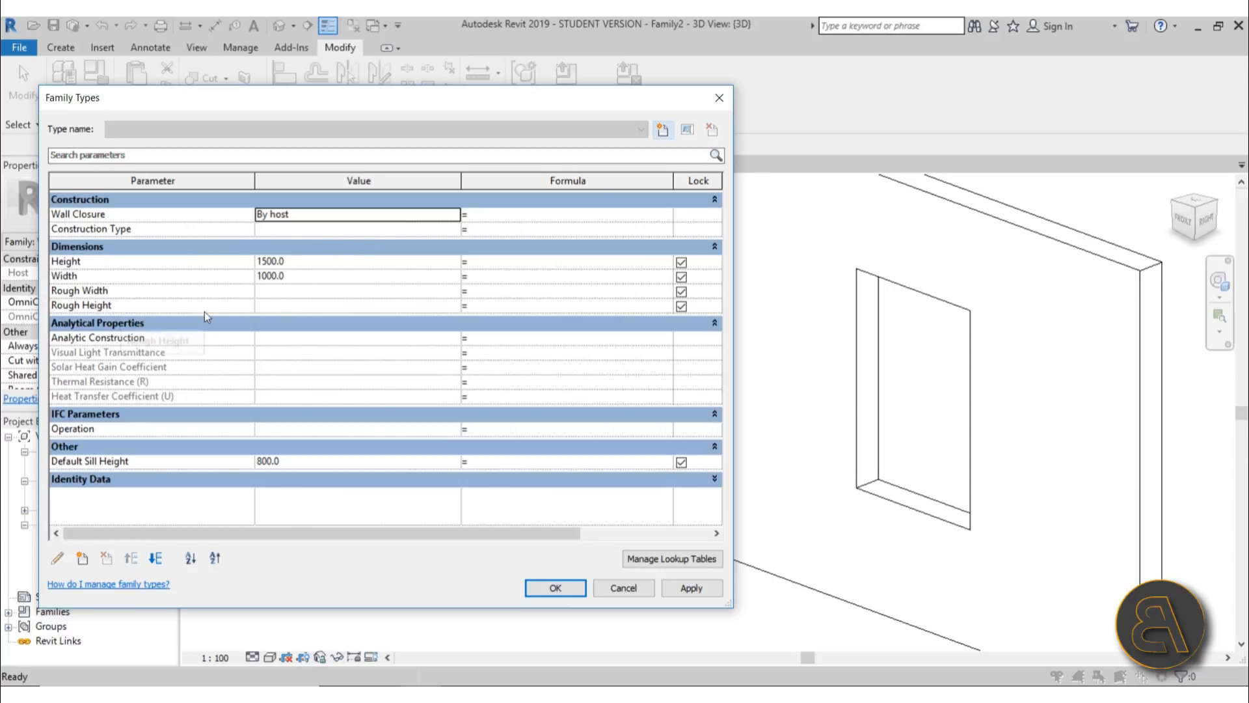
{"action": "left_click", "coordinate": [301, 261]}
{"action": "left_click", "coordinate": [300, 260]}
{"action": "left_click_drag", "start_coordinate": [267, 261], "coordinate": [262, 261]}
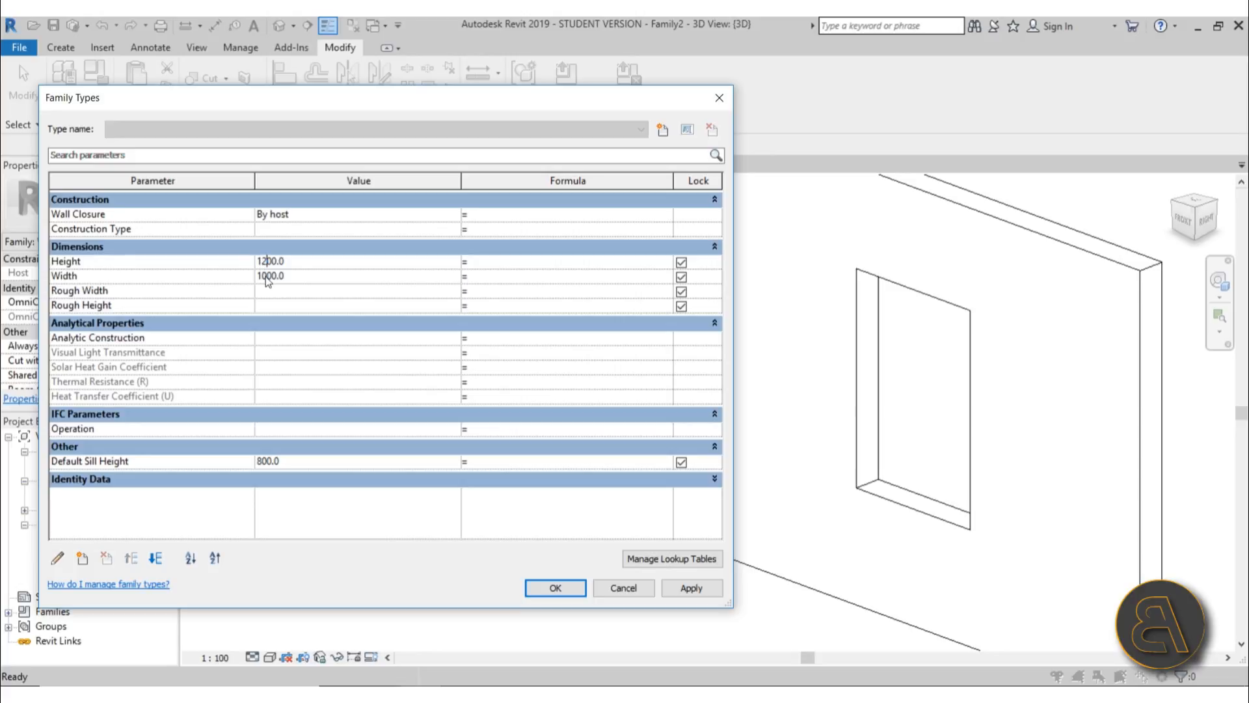
{"action": "left_click_drag", "start_coordinate": [267, 276], "coordinate": [263, 276]}
{"action": "left_click", "coordinate": [272, 462]}
{"action": "left_click_drag", "start_coordinate": [269, 461], "coordinate": [257, 461]}
{"action": "left_click", "coordinate": [262, 460]}
{"action": "key", "text": "BackSpace"}
{"action": "type", "text": "7"}
{"action": "left_click", "coordinate": [700, 589]}
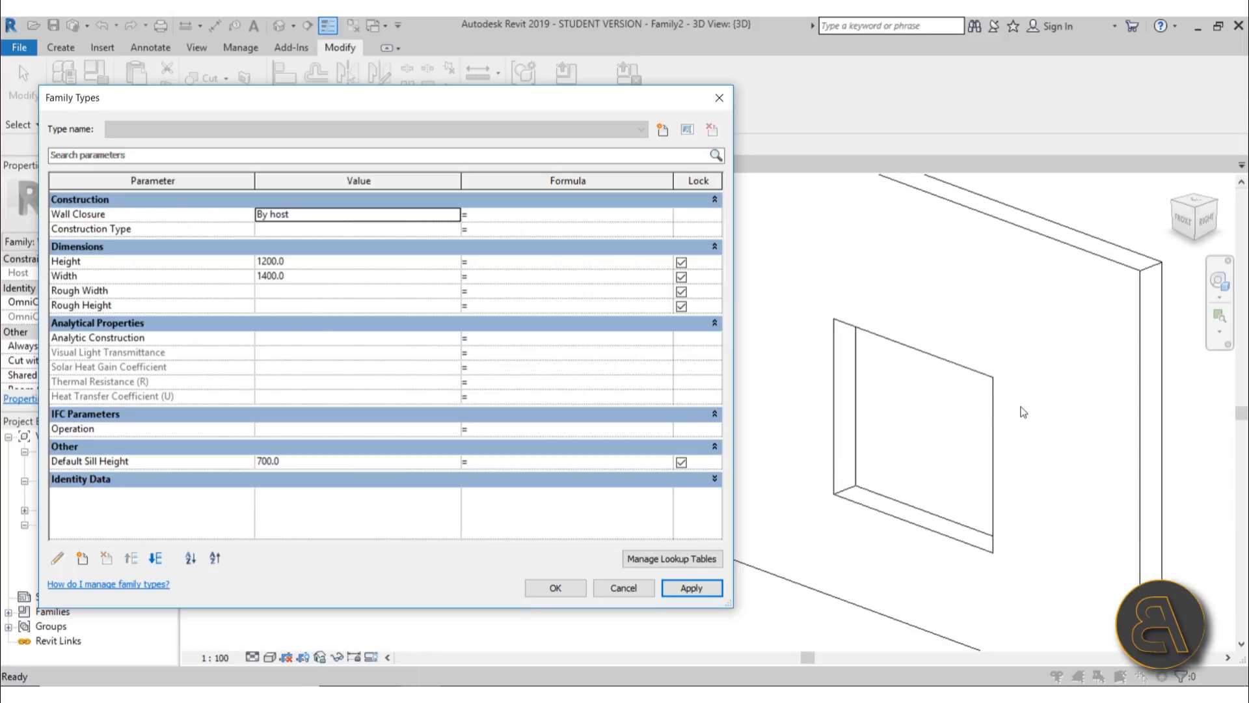
Restore the family parameters to Height 1500, Width 1000 and Default Sill Height 800, and close Family Types
{"action": "left_click", "coordinate": [267, 261]}
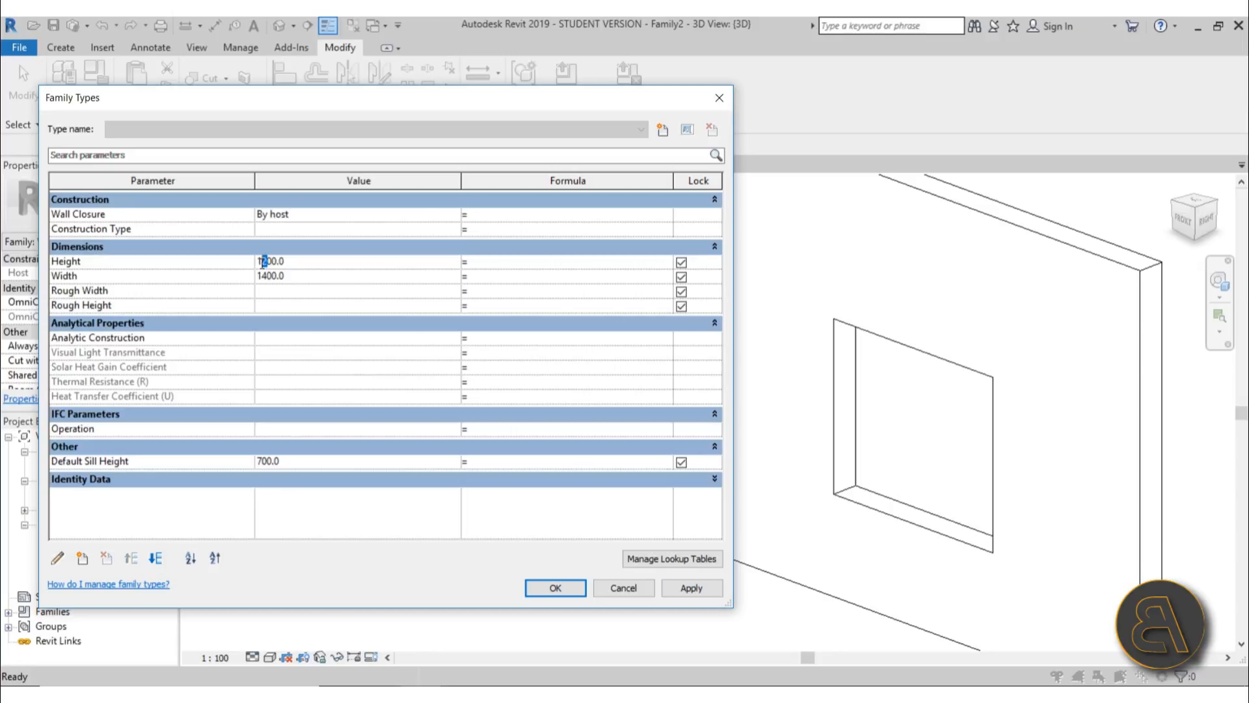
{"action": "left_click", "coordinate": [264, 276]}
{"action": "left_click_drag", "start_coordinate": [261, 276], "coordinate": [266, 276]}
{"action": "type", "text": "0"}
{"action": "left_click", "coordinate": [267, 460]}
{"action": "left_click_drag", "start_coordinate": [263, 460], "coordinate": [258, 461]}
{"action": "type", "text": "8"}
{"action": "left_click", "coordinate": [691, 589]}
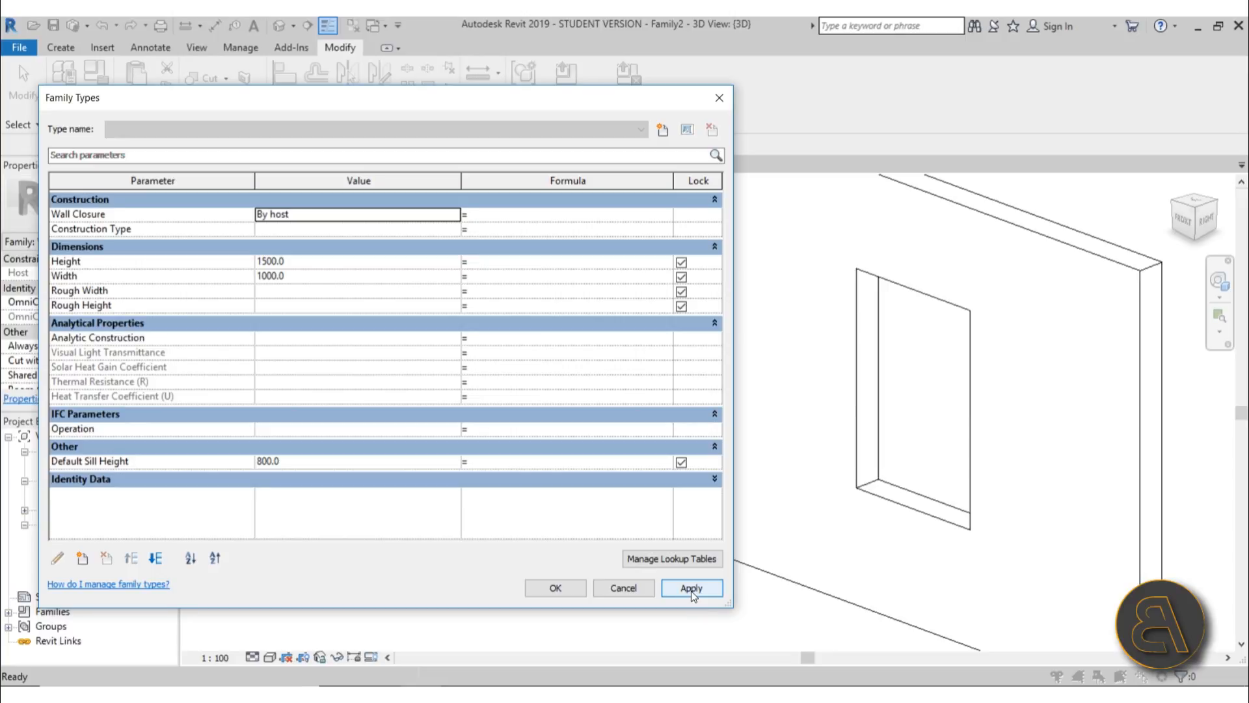
{"action": "left_click", "coordinate": [555, 588]}
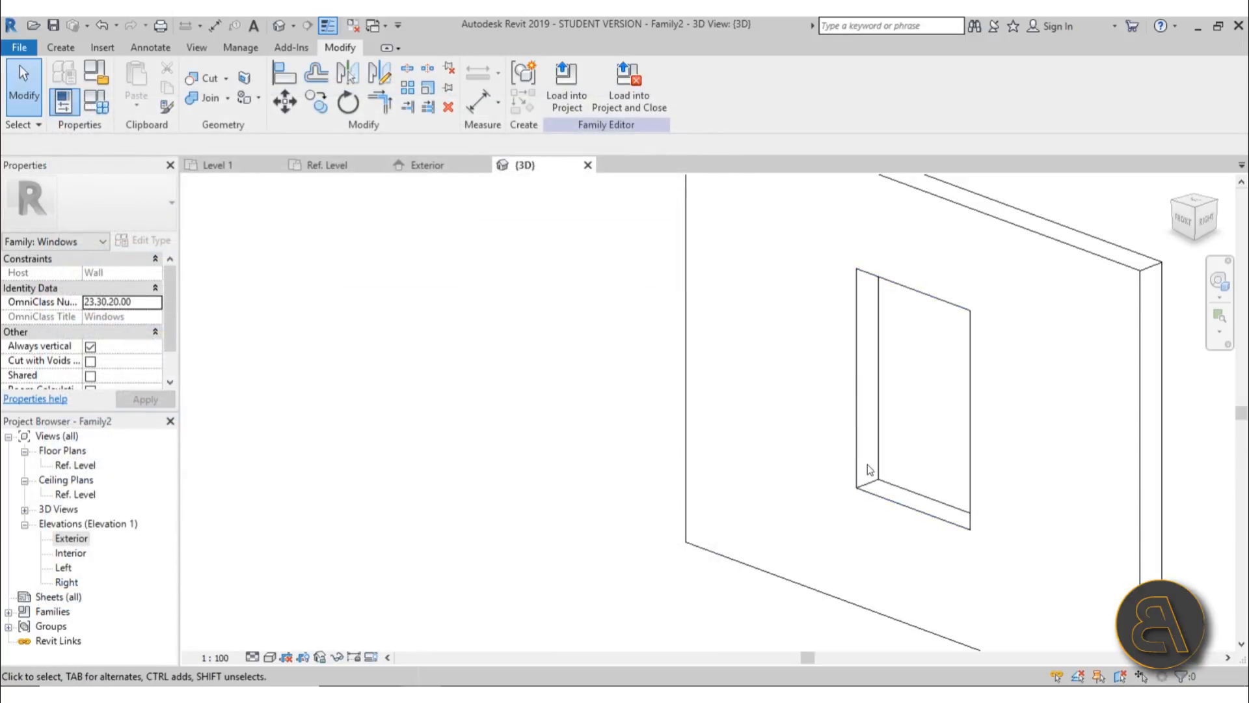
Try deleting the opening cut from the host wall and undo the deletion
{"action": "middle_click_drag", "start_coordinate": [829, 455], "coordinate": [713, 375]}
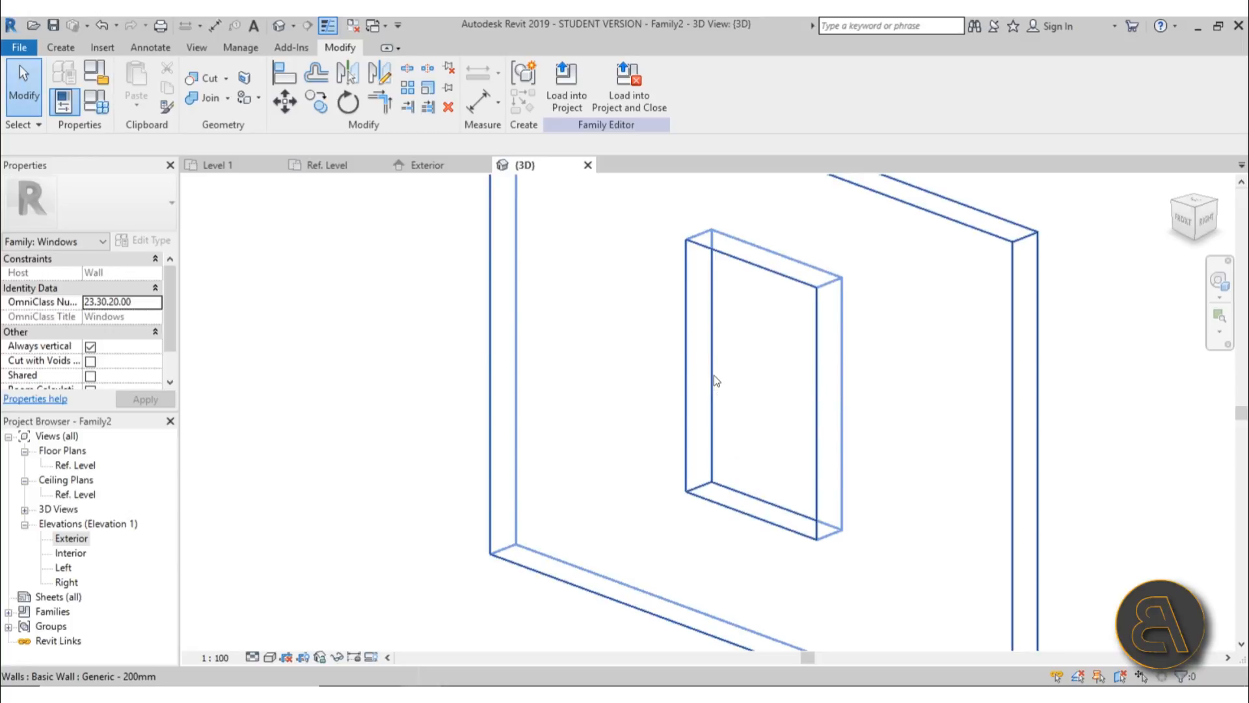
{"action": "left_click", "coordinate": [688, 384]}
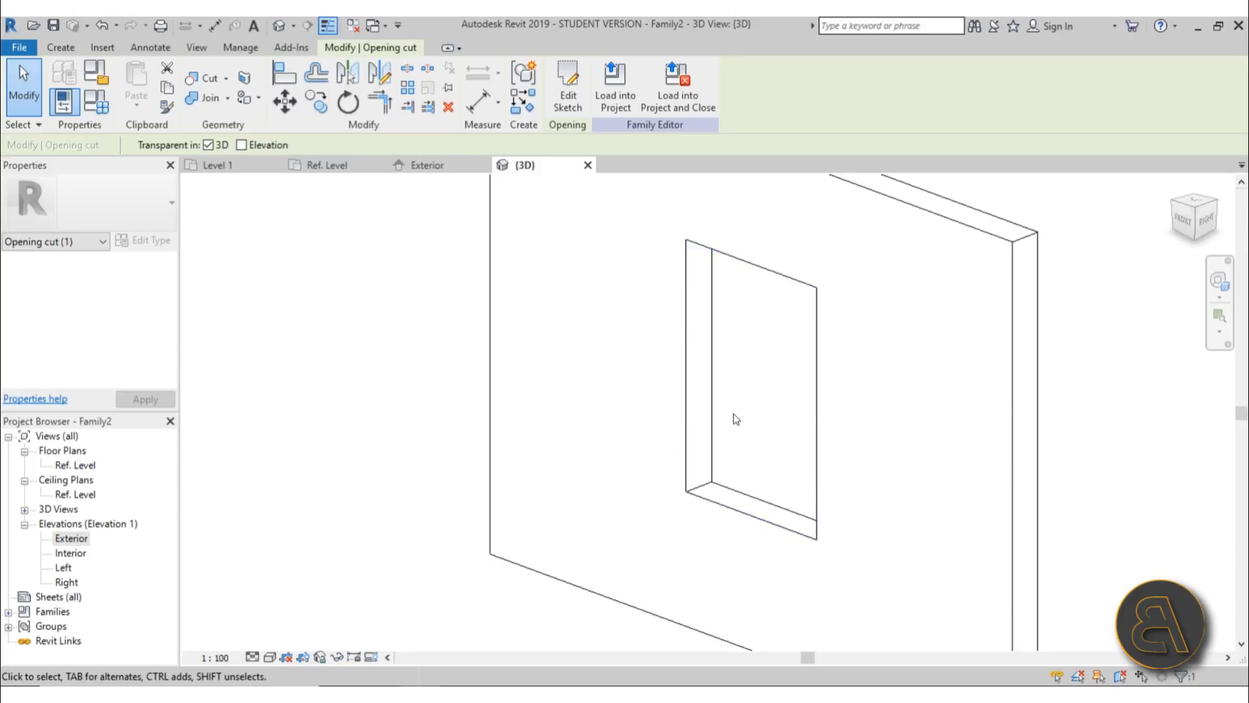
{"action": "key", "text": "Delete"}
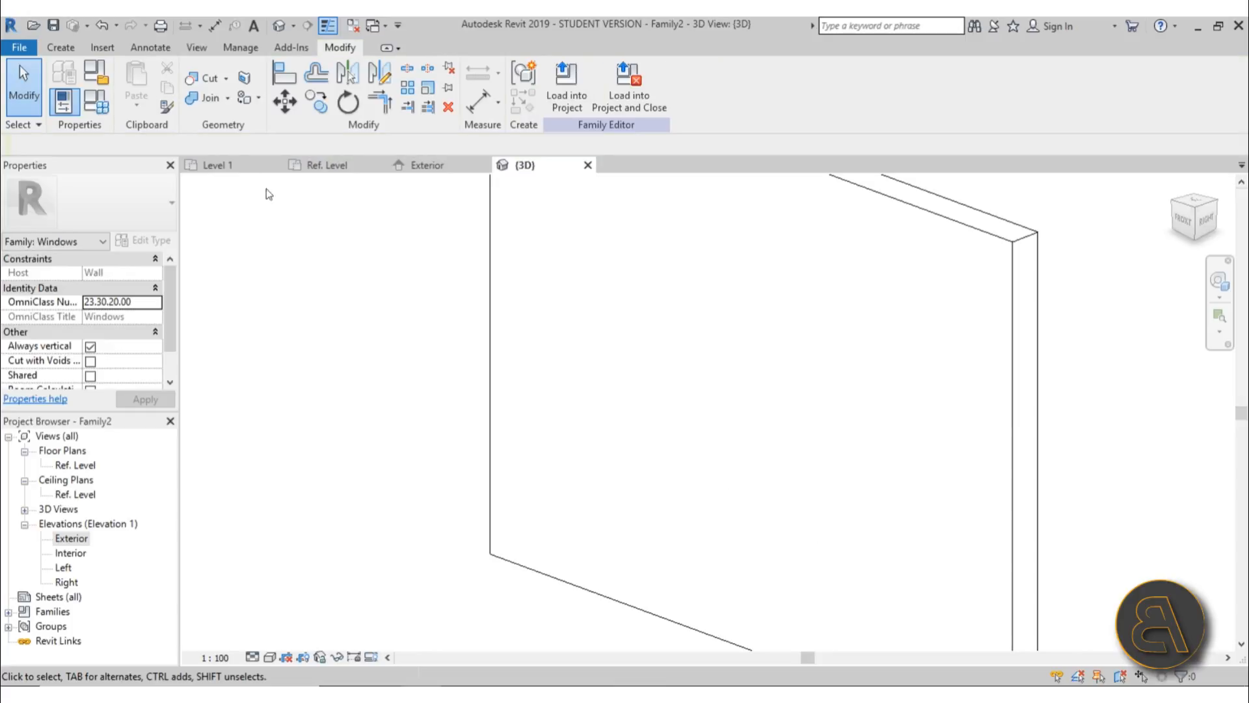
{"action": "left_click", "coordinate": [101, 27]}
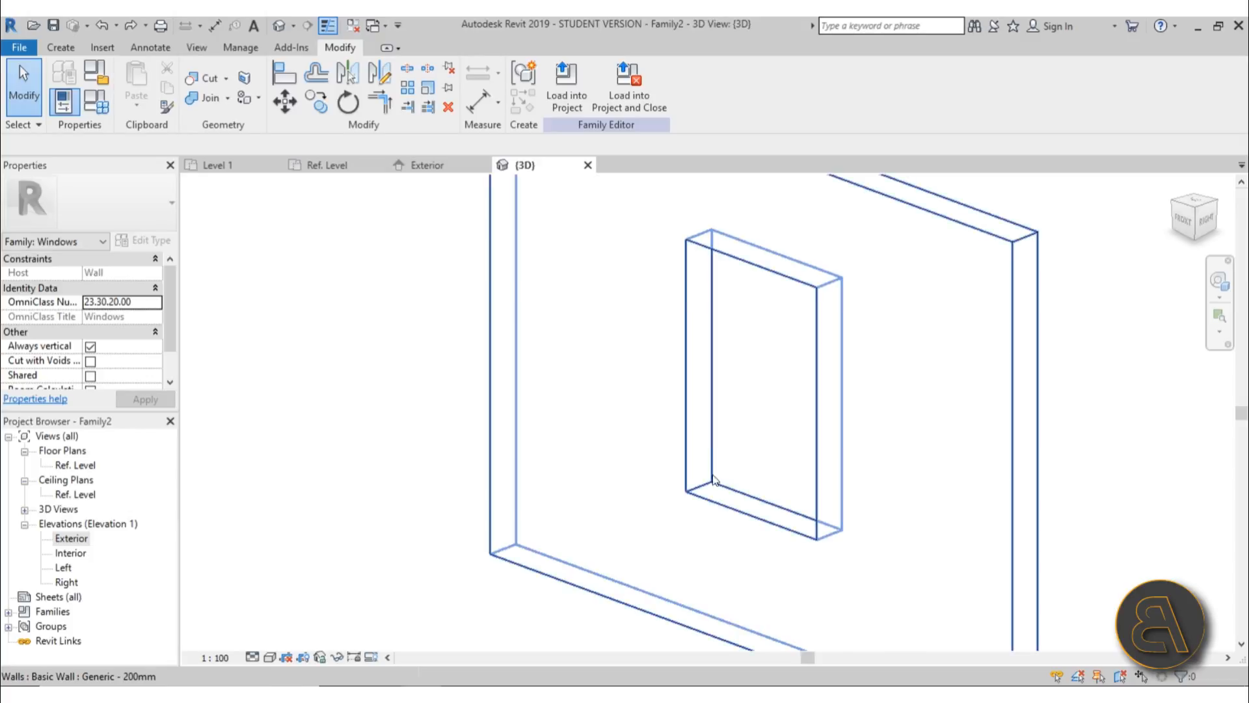
In the Exterior elevation, sketch a void extrusion rectangle 1000 mm wide and about 55 mm tall directly below the opening's sill
{"action": "middle_click_drag", "start_coordinate": [701, 511], "coordinate": [692, 499]}
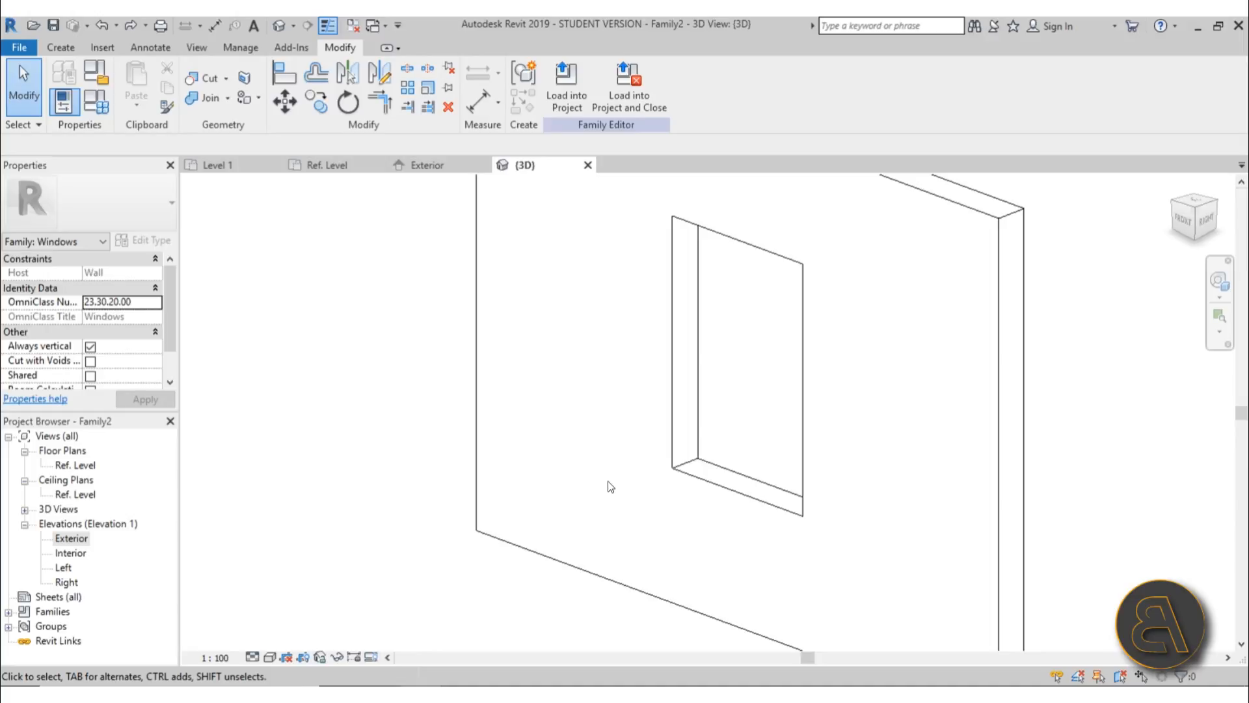
{"action": "scroll", "coordinate": [673, 484], "scroll_direction": "up", "scroll_amount": 2}
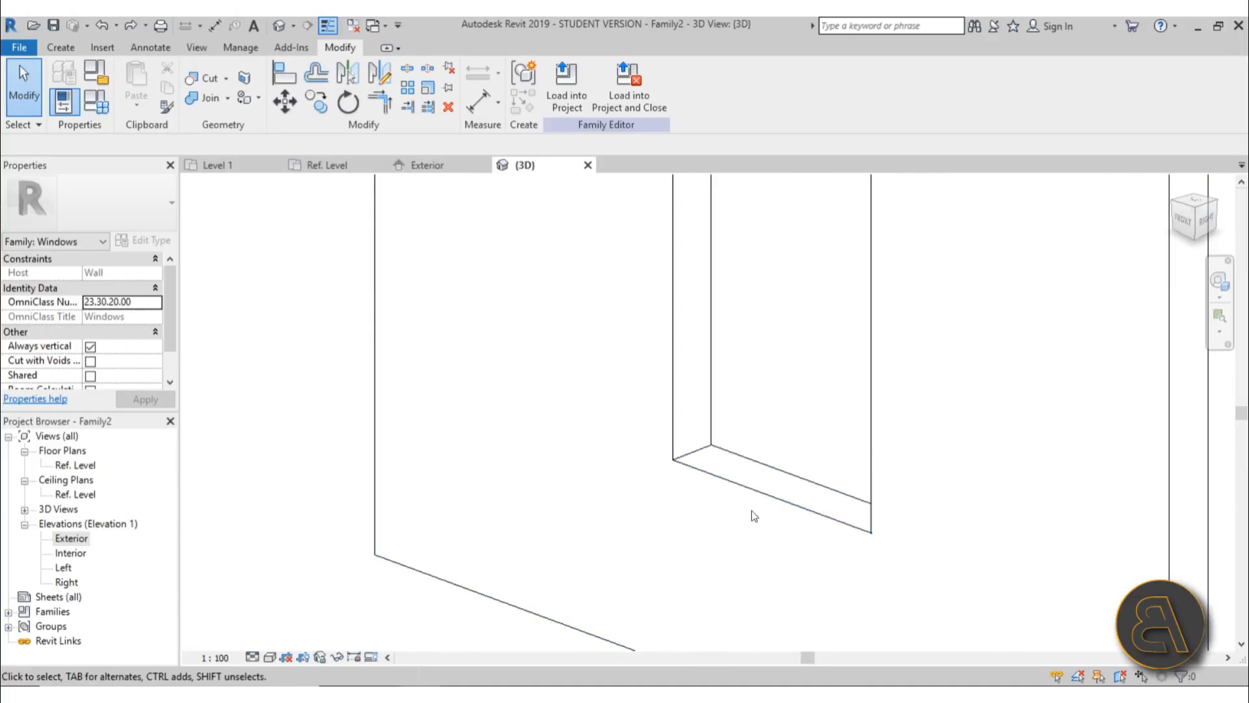
{"action": "double_click", "coordinate": [70, 538]}
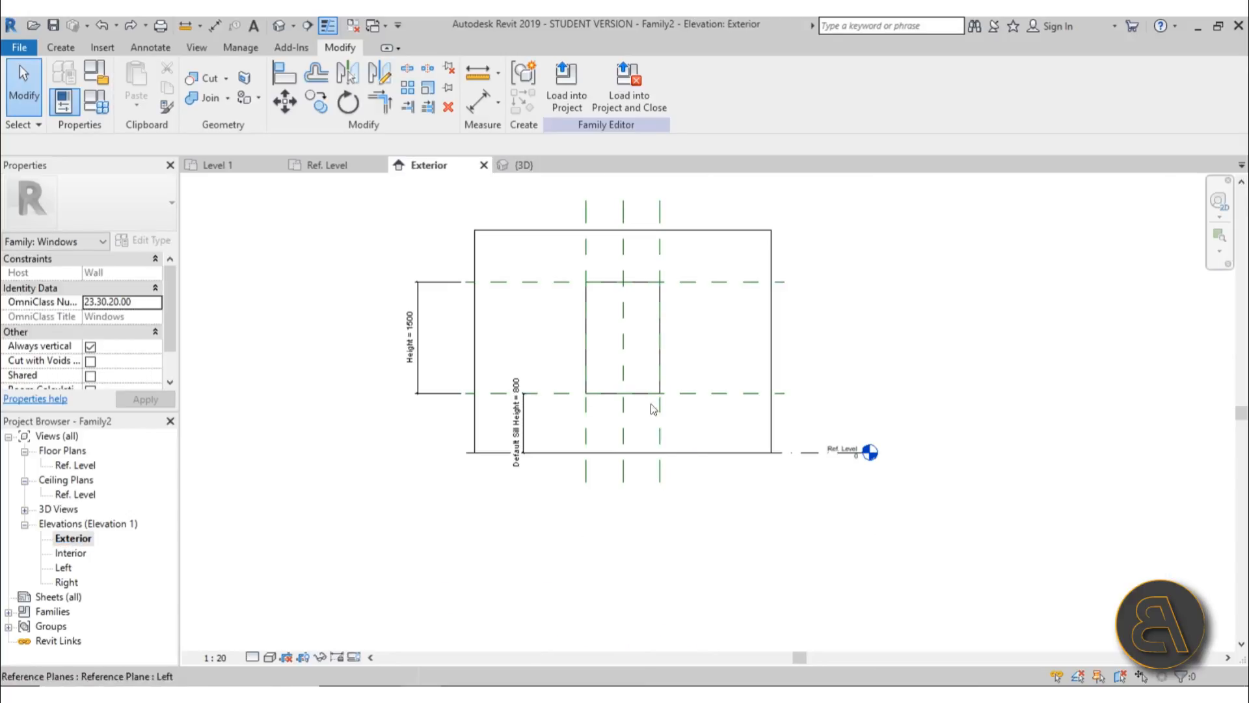
{"action": "scroll", "coordinate": [611, 394], "scroll_direction": "up", "scroll_amount": 5}
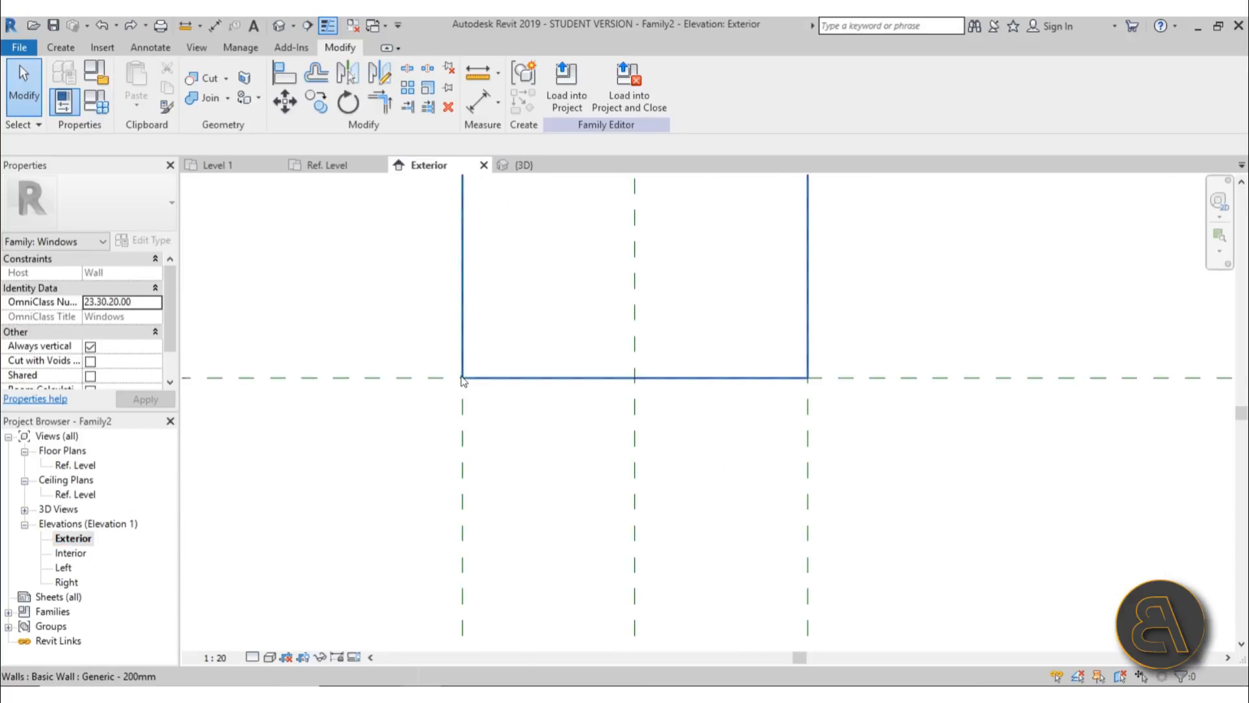
{"action": "left_click", "coordinate": [60, 46]}
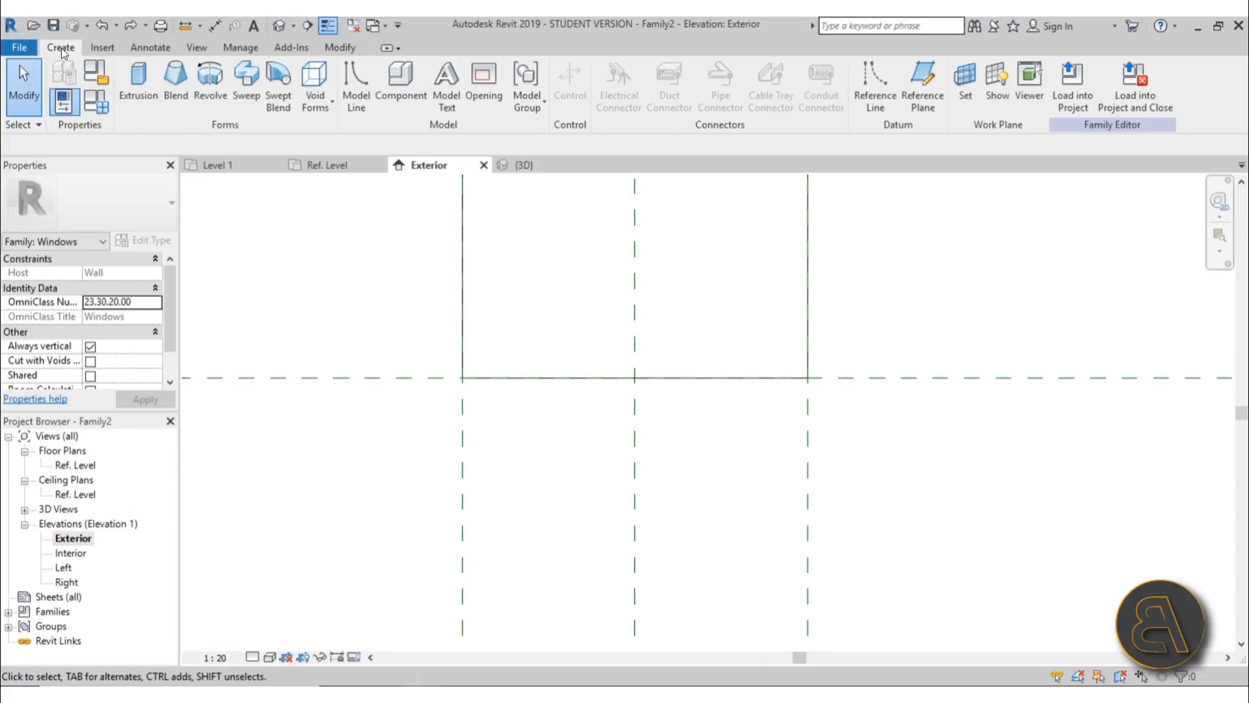
{"action": "left_click", "coordinate": [318, 110]}
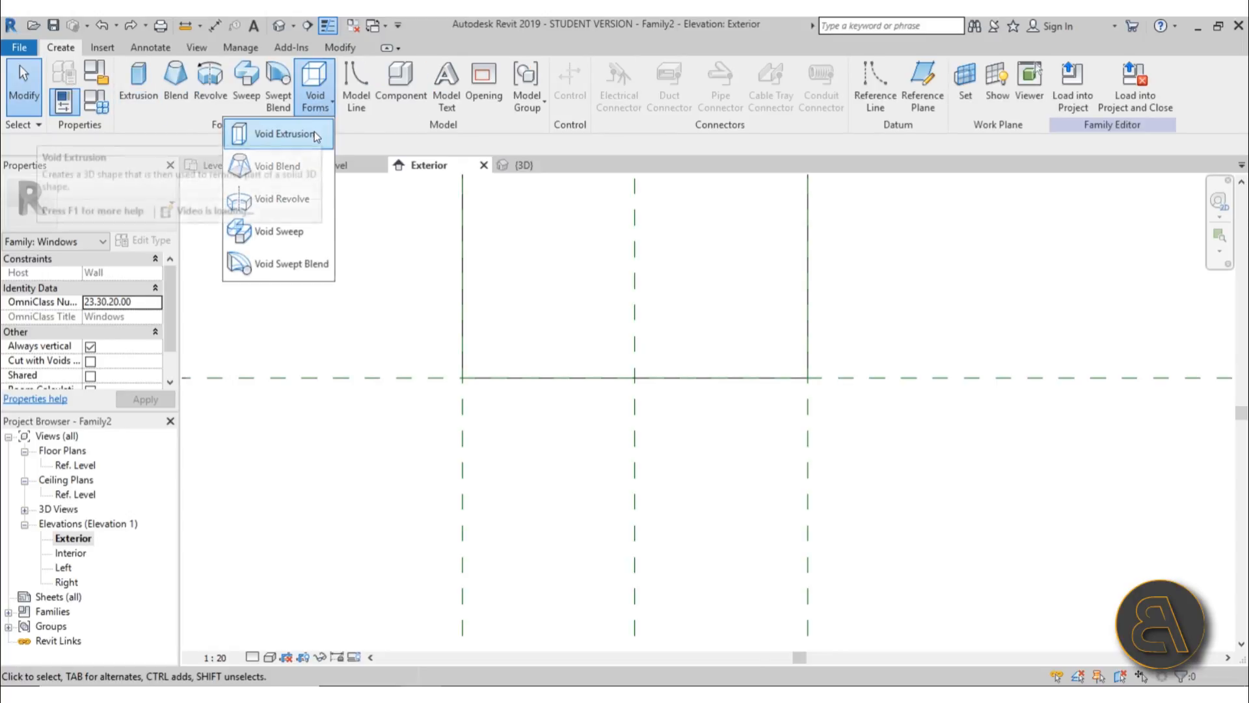
{"action": "left_click", "coordinate": [314, 131]}
{"action": "left_click", "coordinate": [612, 73]}
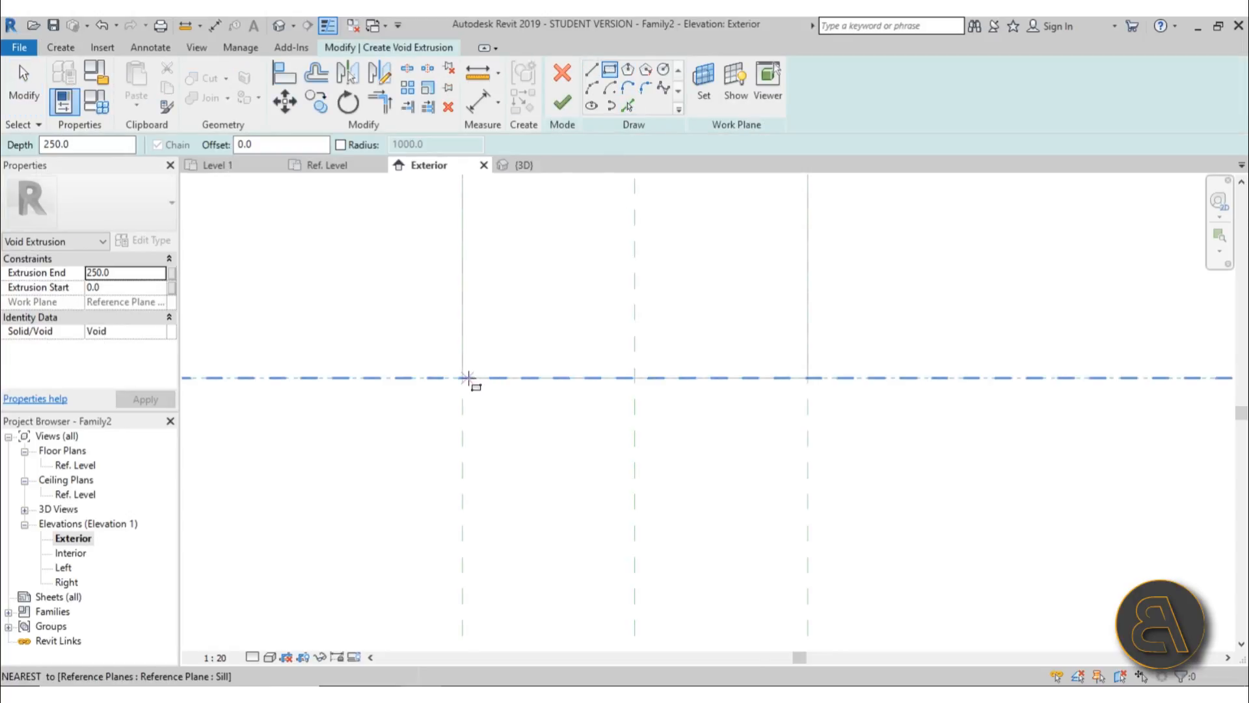
{"action": "left_click", "coordinate": [462, 377]}
{"action": "left_click", "coordinate": [807, 403]}
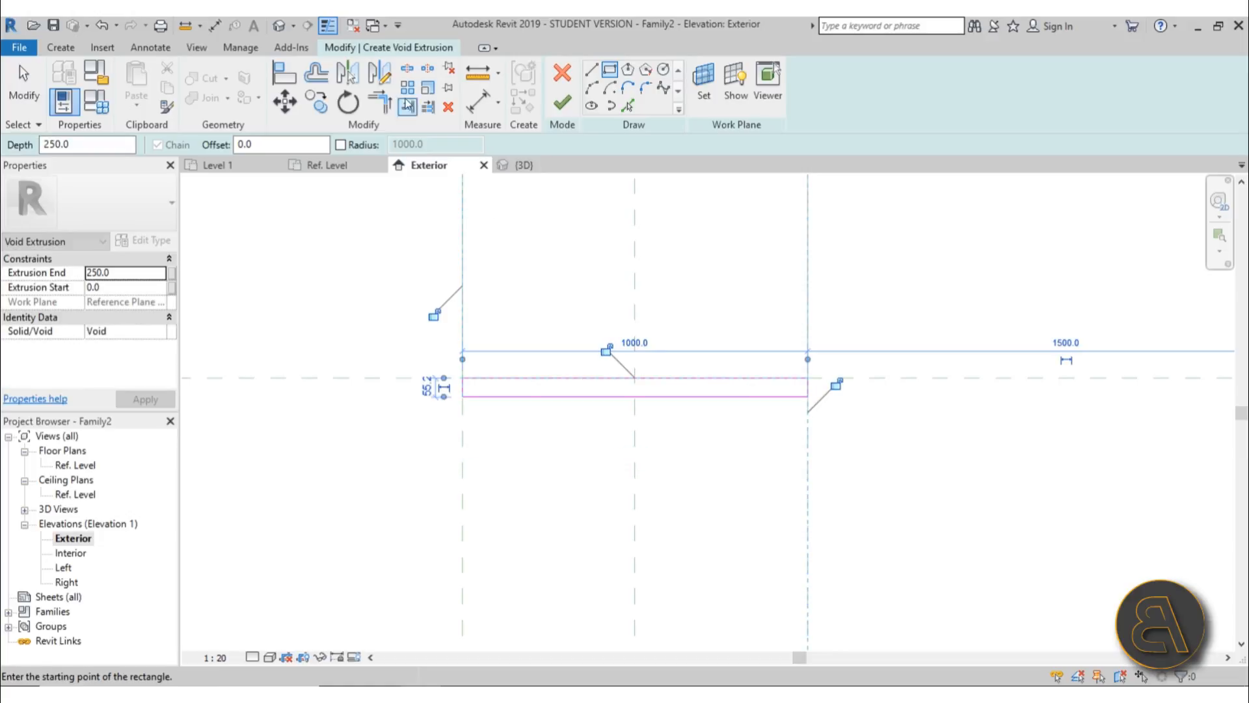
Finish the void extrusion below the sill in the 3D view and shorten its depth to about 65 mm
{"action": "left_click", "coordinate": [279, 26]}
{"action": "middle_click_drag", "start_coordinate": [773, 440], "coordinate": [712, 393]}
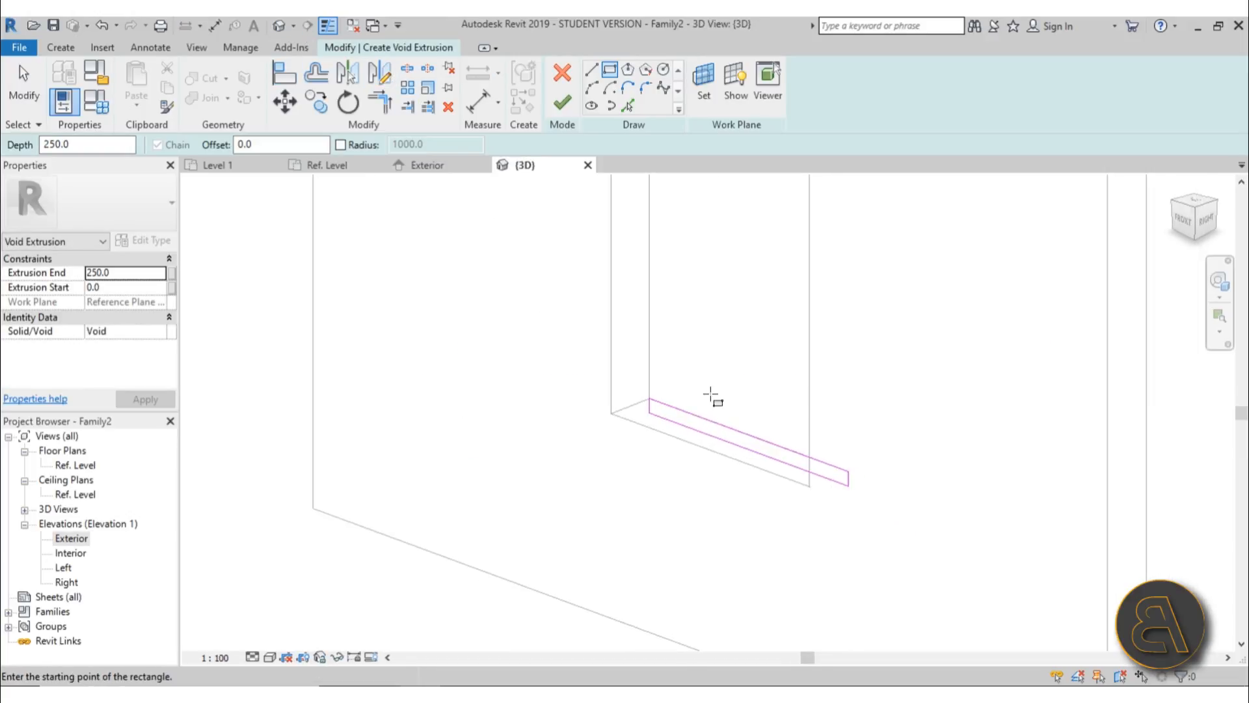
{"action": "middle_click_drag", "start_coordinate": [756, 498], "coordinate": [530, 306], "text": "shift"}
{"action": "left_click", "coordinate": [560, 104]}
{"action": "scroll", "coordinate": [743, 443], "scroll_direction": "up", "scroll_amount": 3}
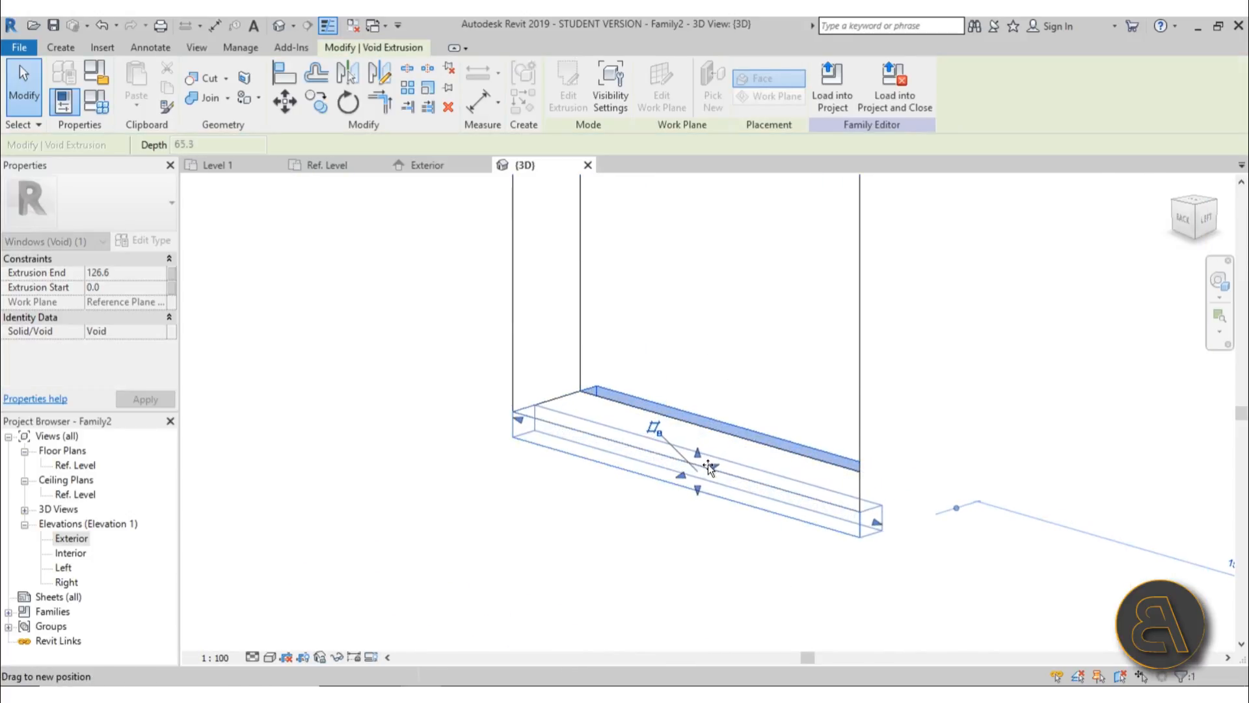
{"action": "key", "text": "Escape"}
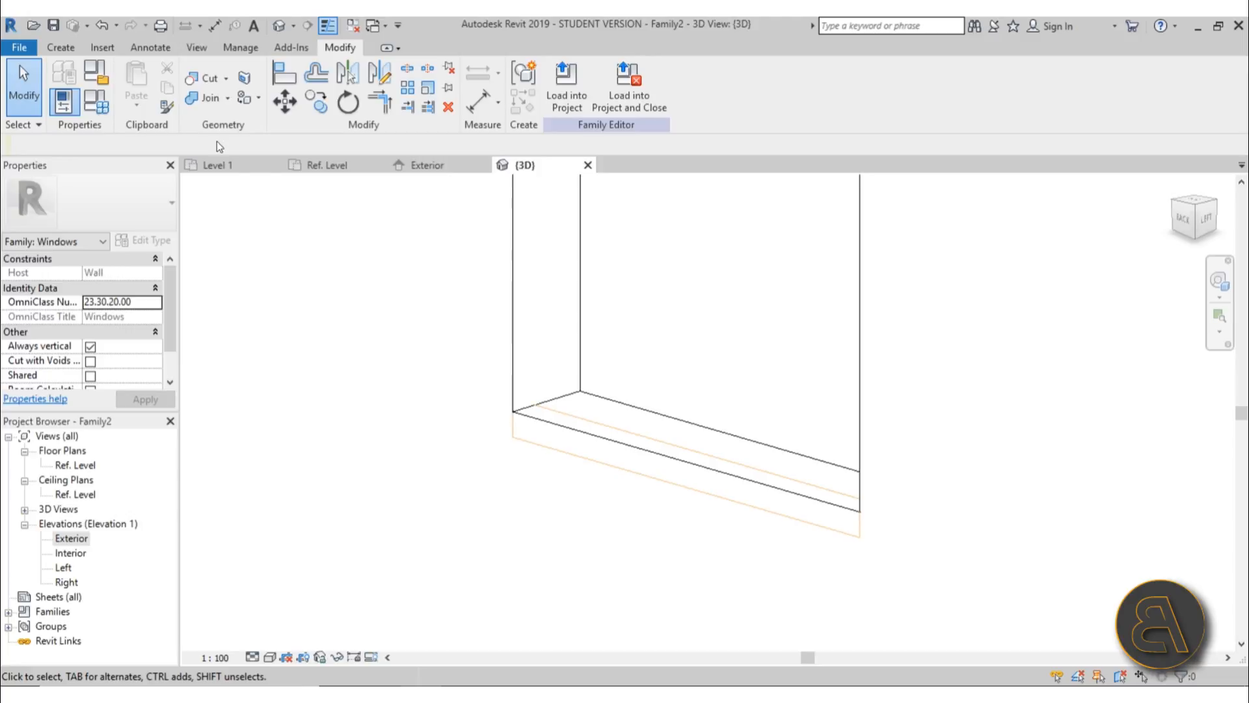
Try to cut the host wall with the void extrusion using Cut Geometry
{"action": "left_click", "coordinate": [209, 80]}
{"action": "left_click", "coordinate": [513, 353]}
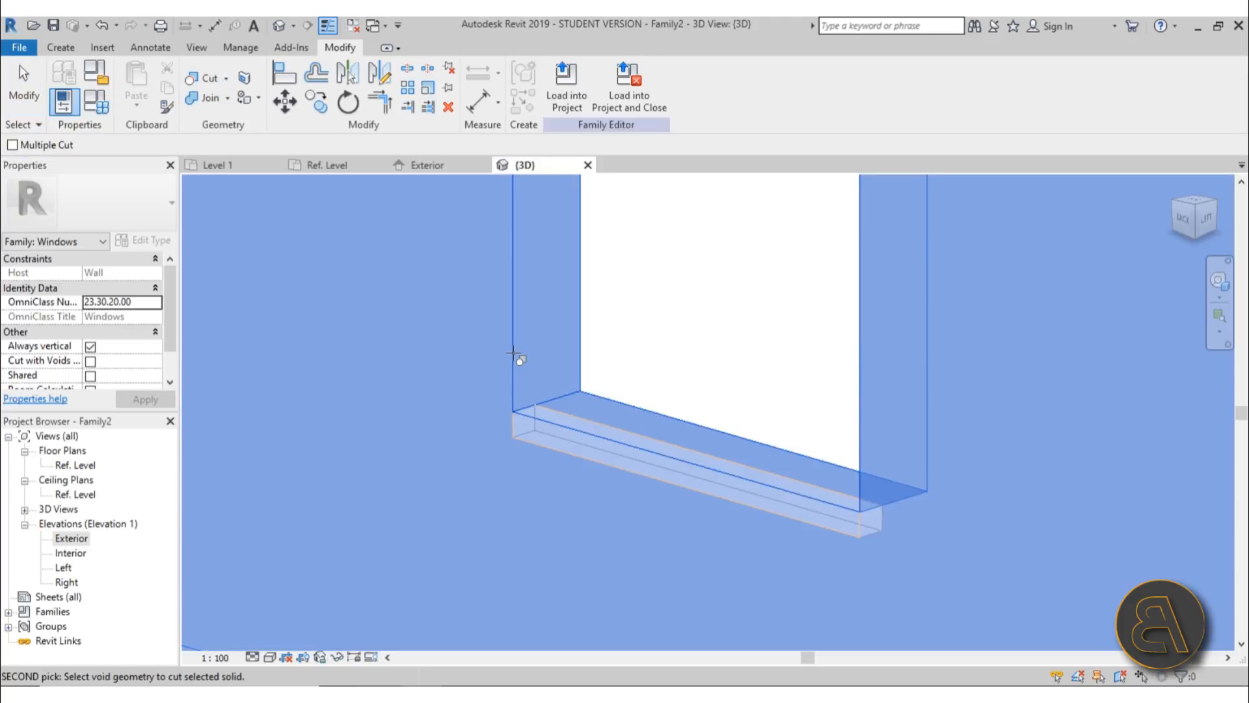
{"action": "left_click", "coordinate": [552, 447]}
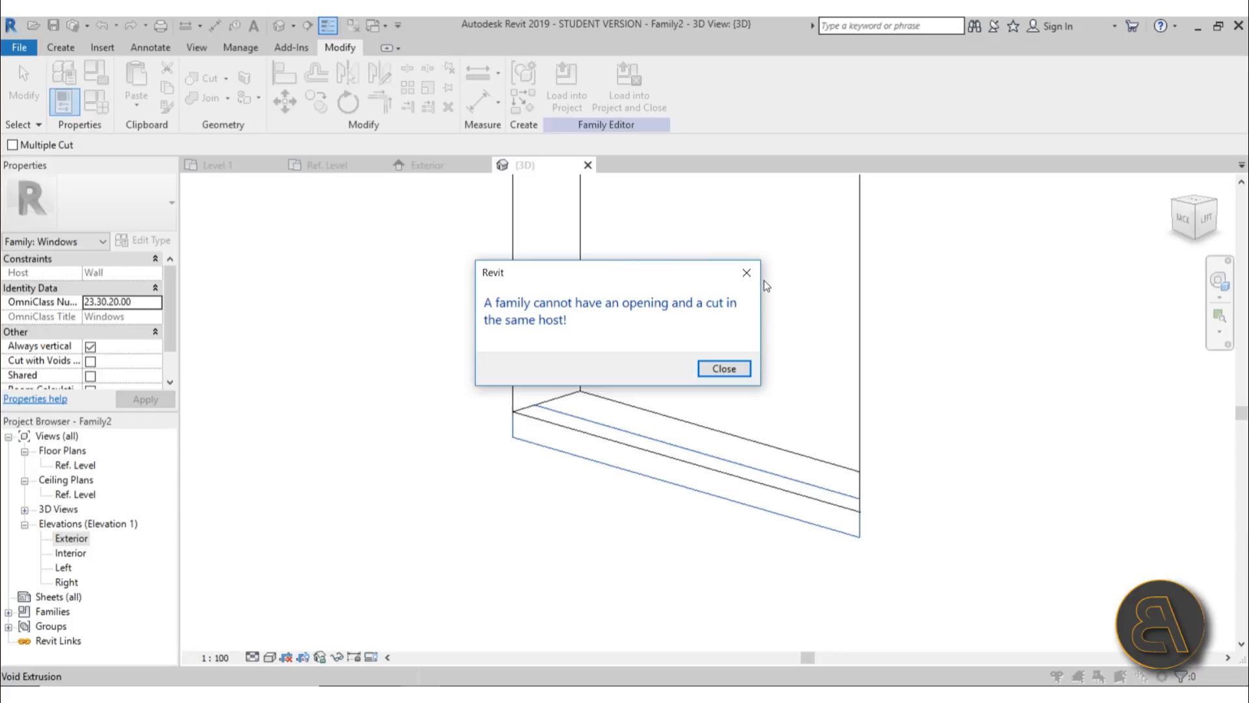
{"action": "left_click", "coordinate": [746, 272]}
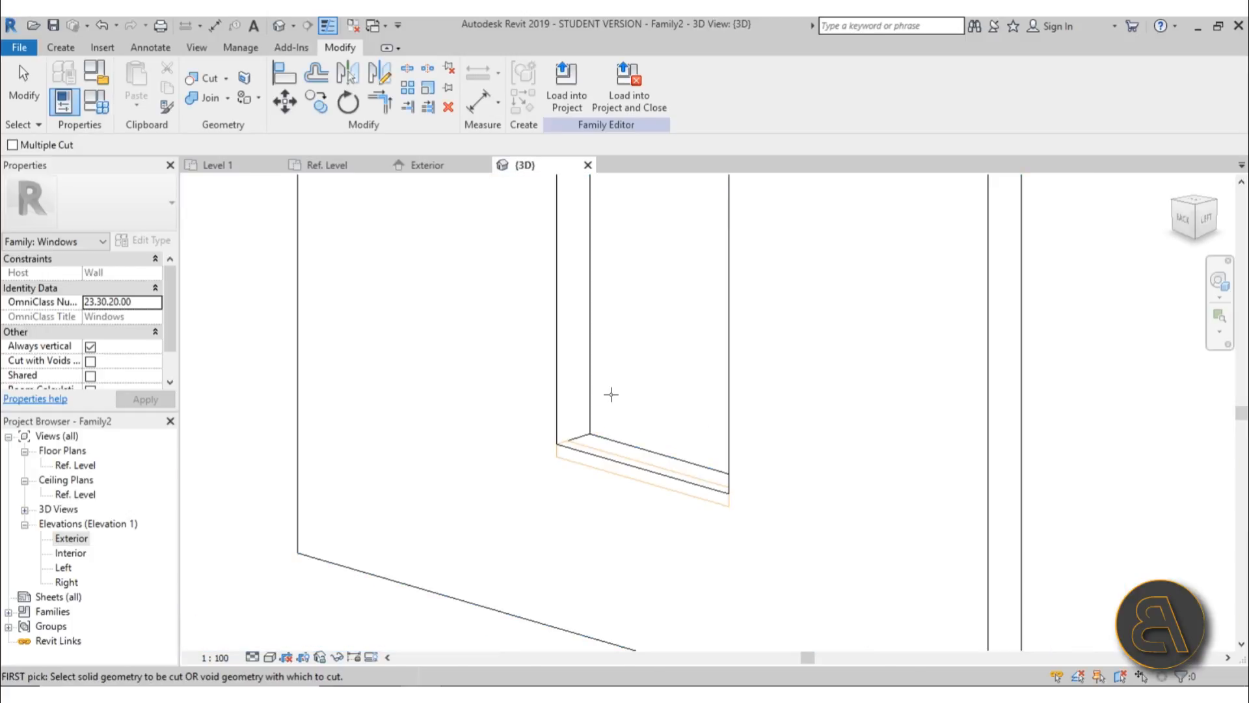
{"action": "key", "text": "Escape"}
Delete the template's opening cut from the host wall, keeping the void extrusion below the sill
{"action": "scroll", "coordinate": [605, 400], "scroll_direction": "down", "scroll_amount": 3}
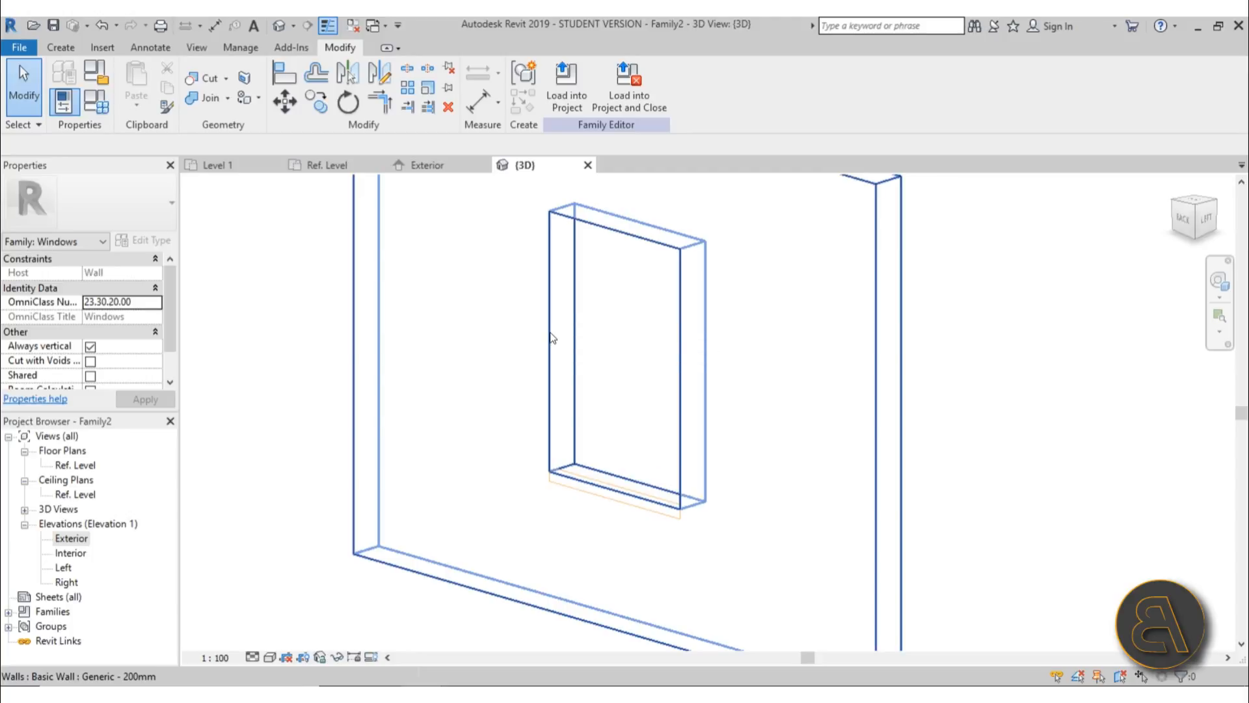
{"action": "left_click", "coordinate": [577, 327]}
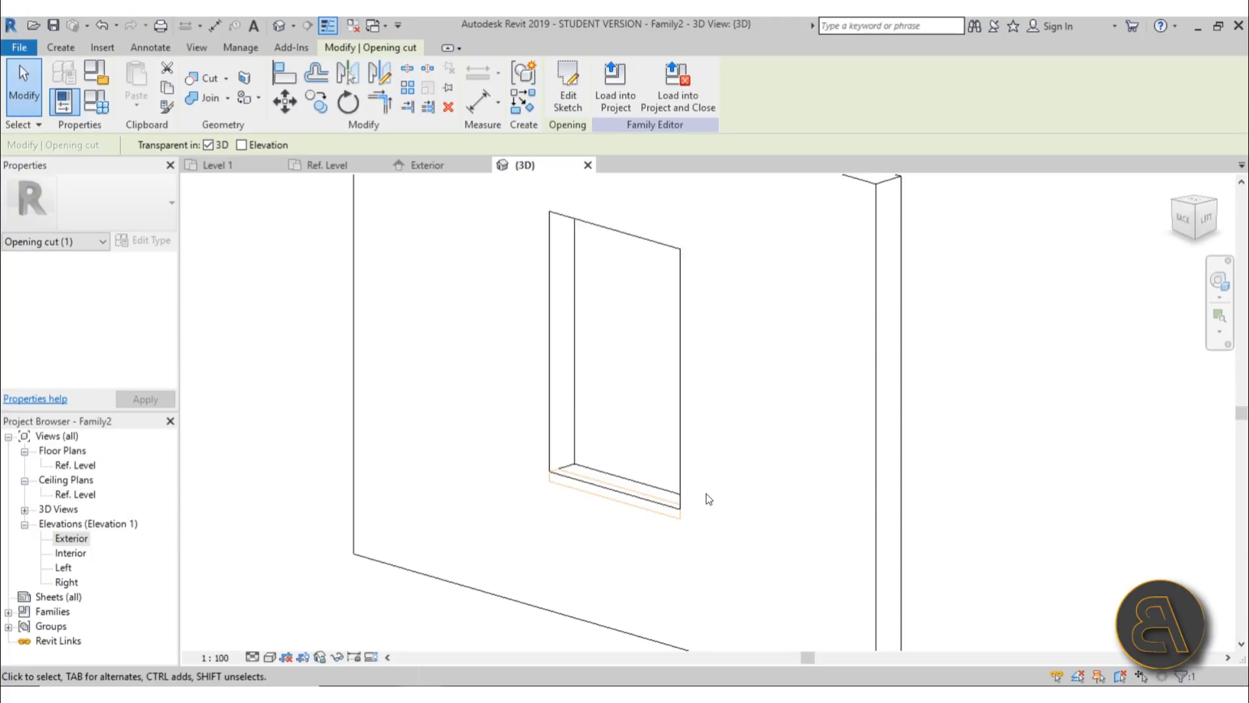
{"action": "scroll", "coordinate": [560, 474], "scroll_direction": "up", "scroll_amount": 4}
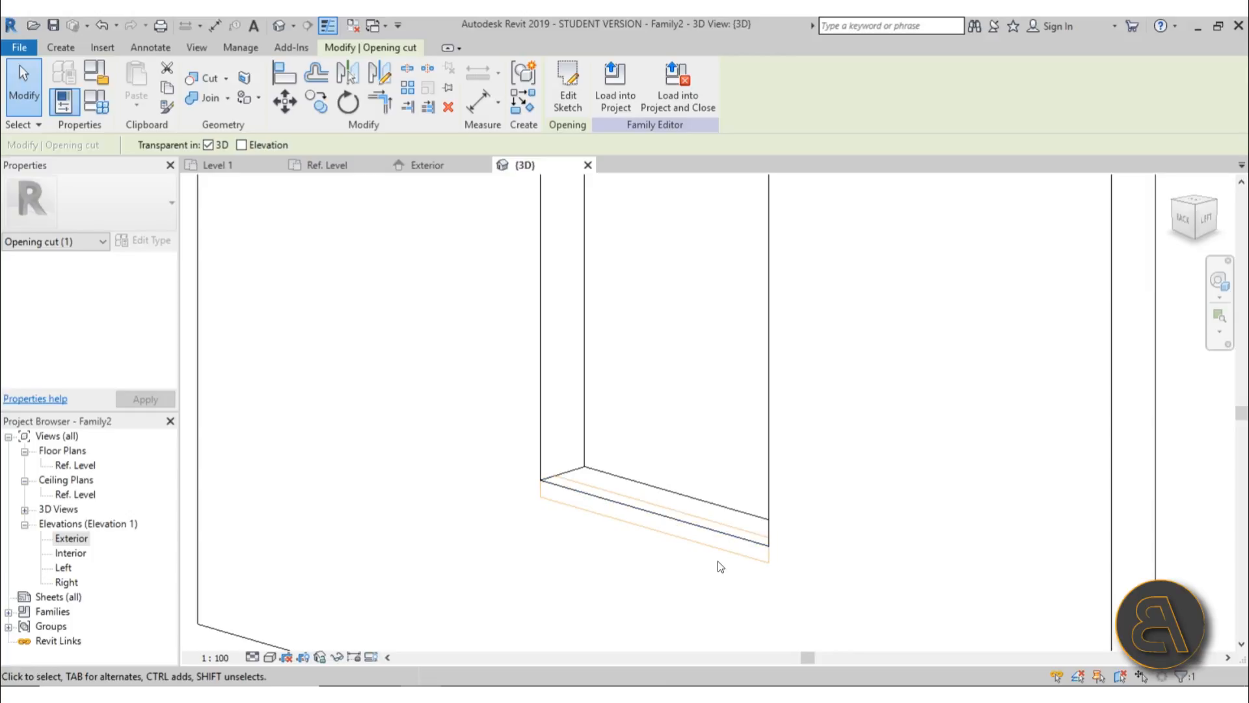
{"action": "left_click", "coordinate": [669, 466]}
{"action": "left_click", "coordinate": [586, 449]}
{"action": "key", "text": "Delete"}
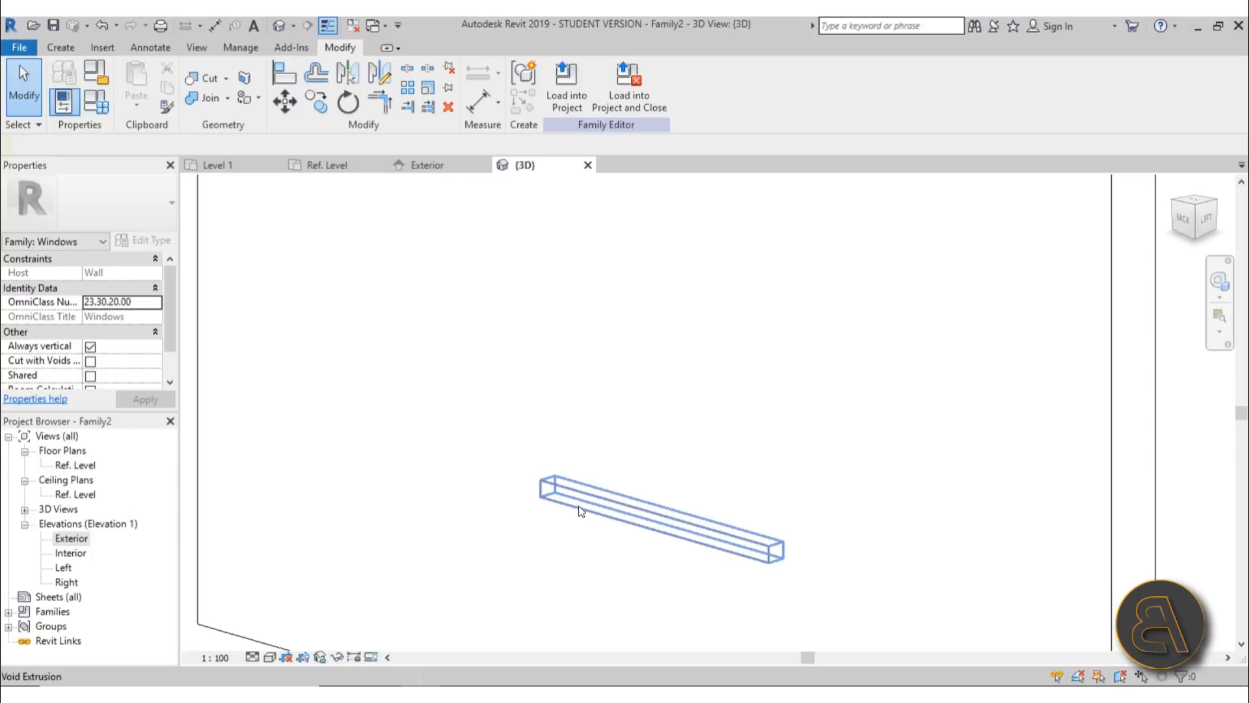
Cut the host wall with the void extrusion below the sill using Cut Geometry
{"action": "scroll", "coordinate": [581, 511], "scroll_direction": "down", "scroll_amount": 2}
{"action": "left_click", "coordinate": [209, 81]}
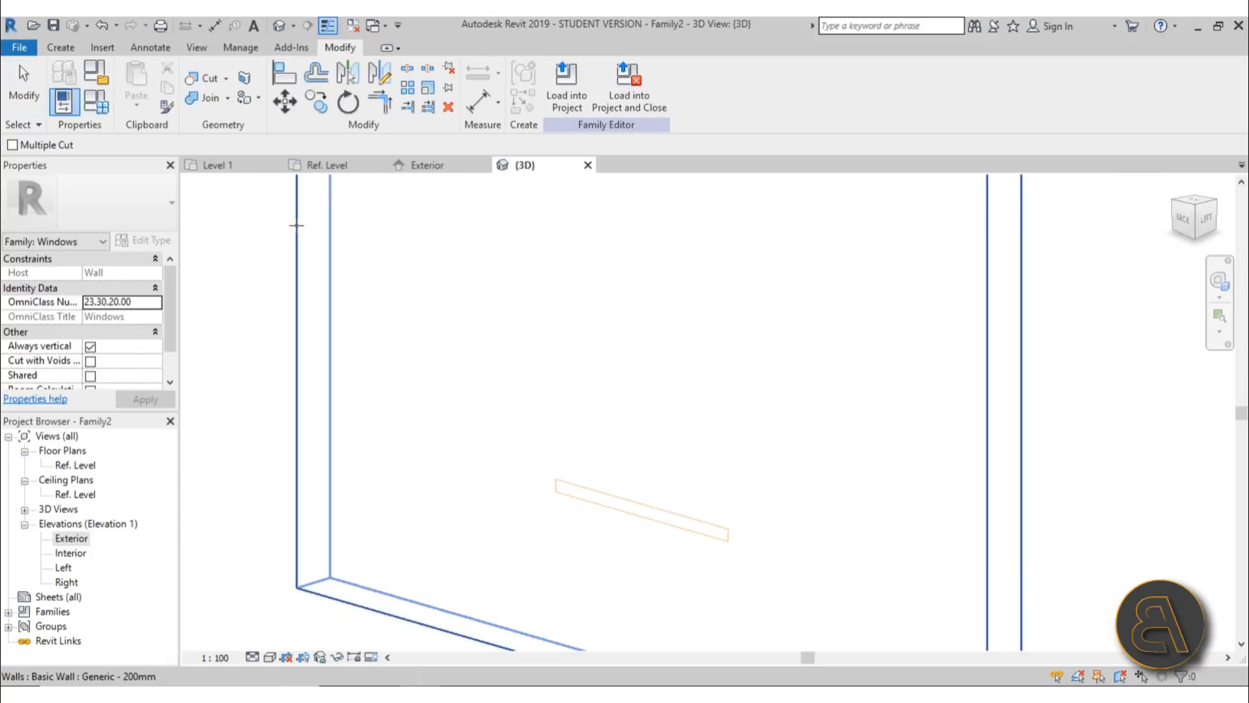
{"action": "left_click", "coordinate": [599, 392]}
{"action": "left_click", "coordinate": [599, 485]}
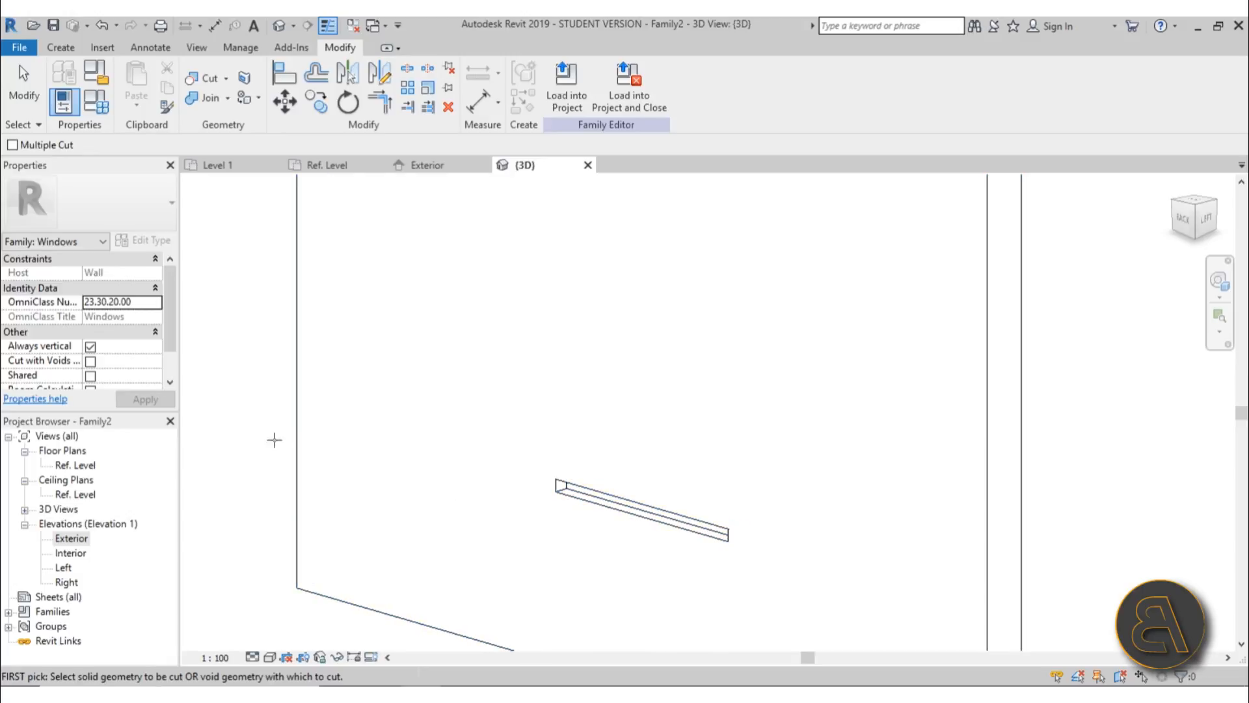
{"action": "key", "text": "Escape"}
{"action": "key", "text": "Escape"}
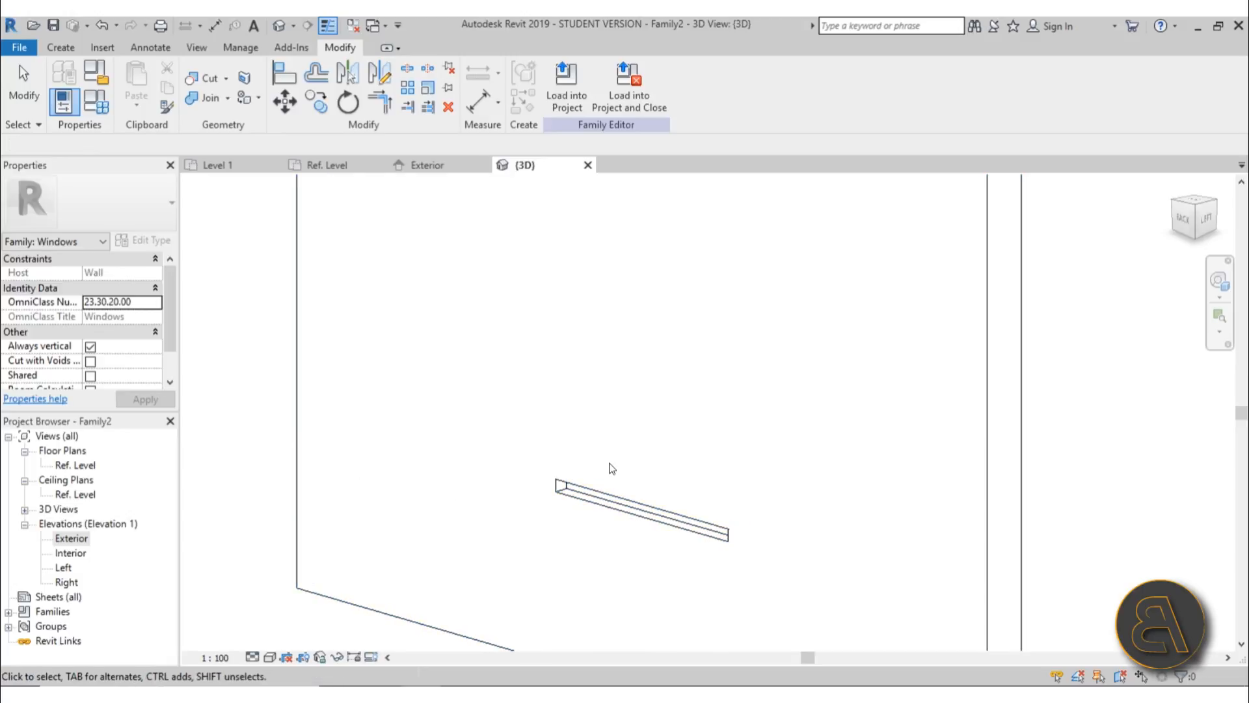
Open the Exterior elevation of the window family
{"action": "double_click", "coordinate": [59, 539]}
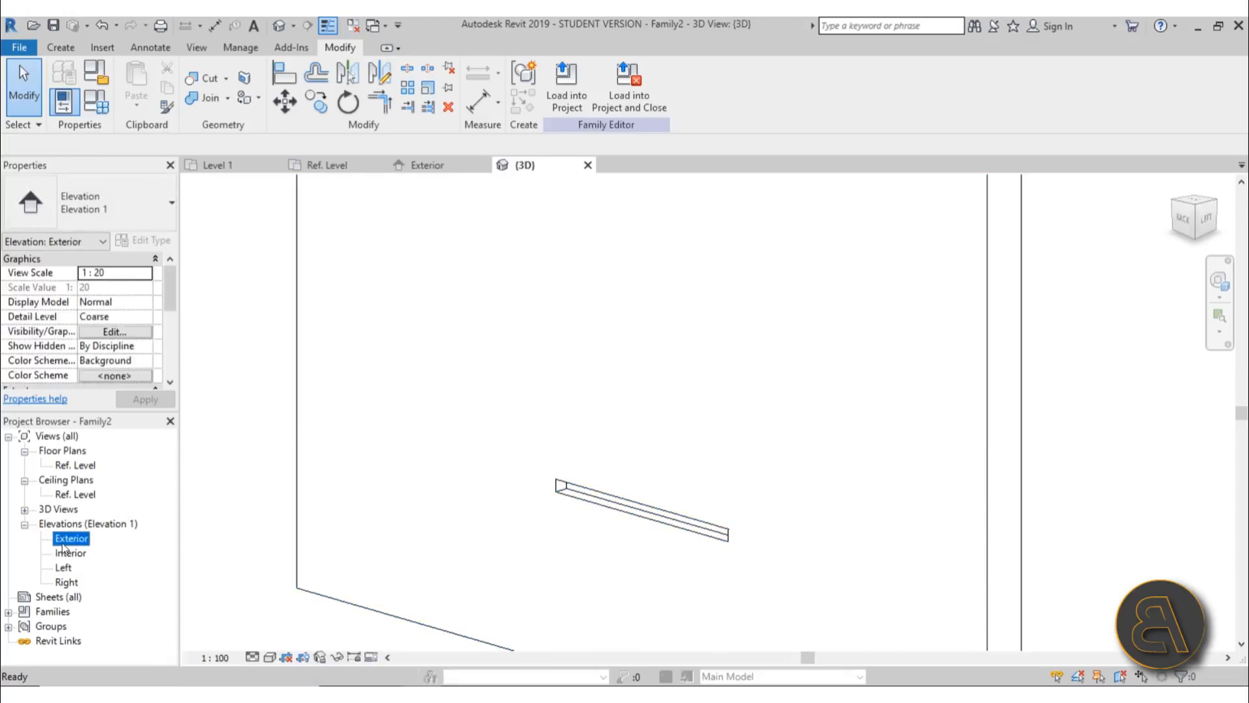
{"action": "scroll", "coordinate": [577, 375], "scroll_direction": "down", "scroll_amount": 1}
{"action": "middle_click_drag", "start_coordinate": [577, 375], "coordinate": [550, 509]}
{"action": "scroll", "coordinate": [509, 416], "scroll_direction": "up", "scroll_amount": 2}
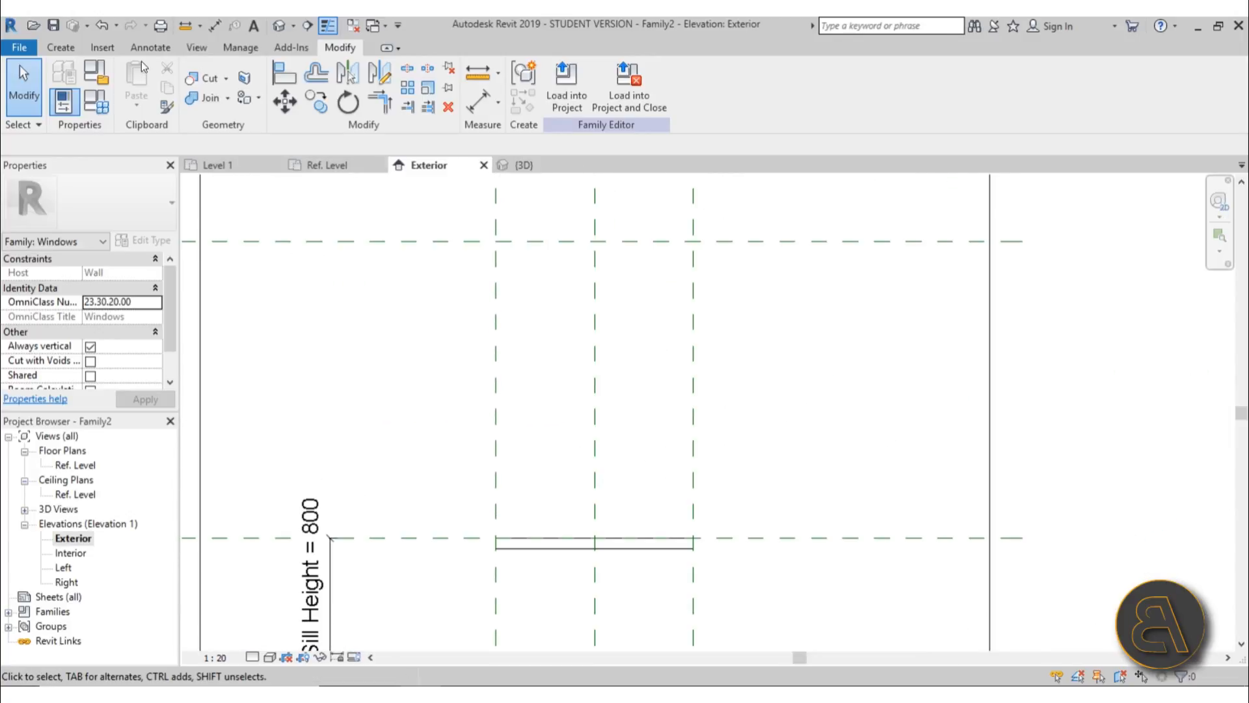
{"action": "left_click", "coordinate": [60, 48]}
{"action": "left_click", "coordinate": [129, 83]}
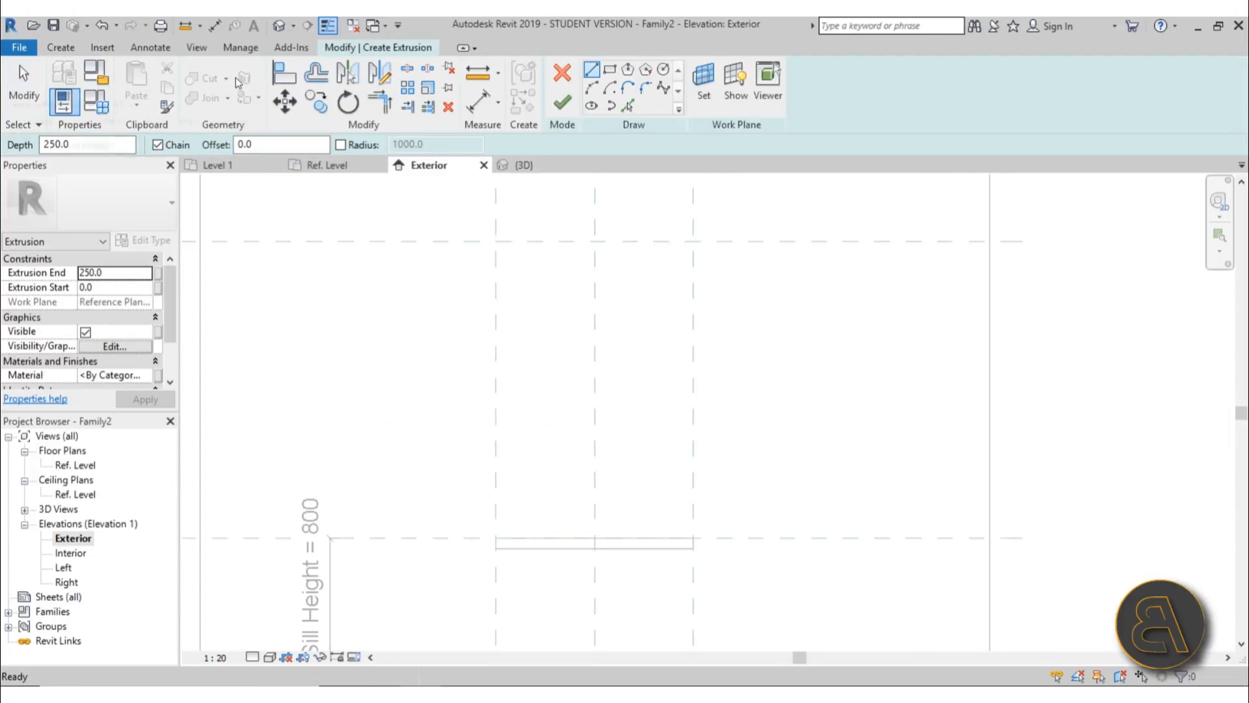
{"action": "left_click", "coordinate": [561, 75]}
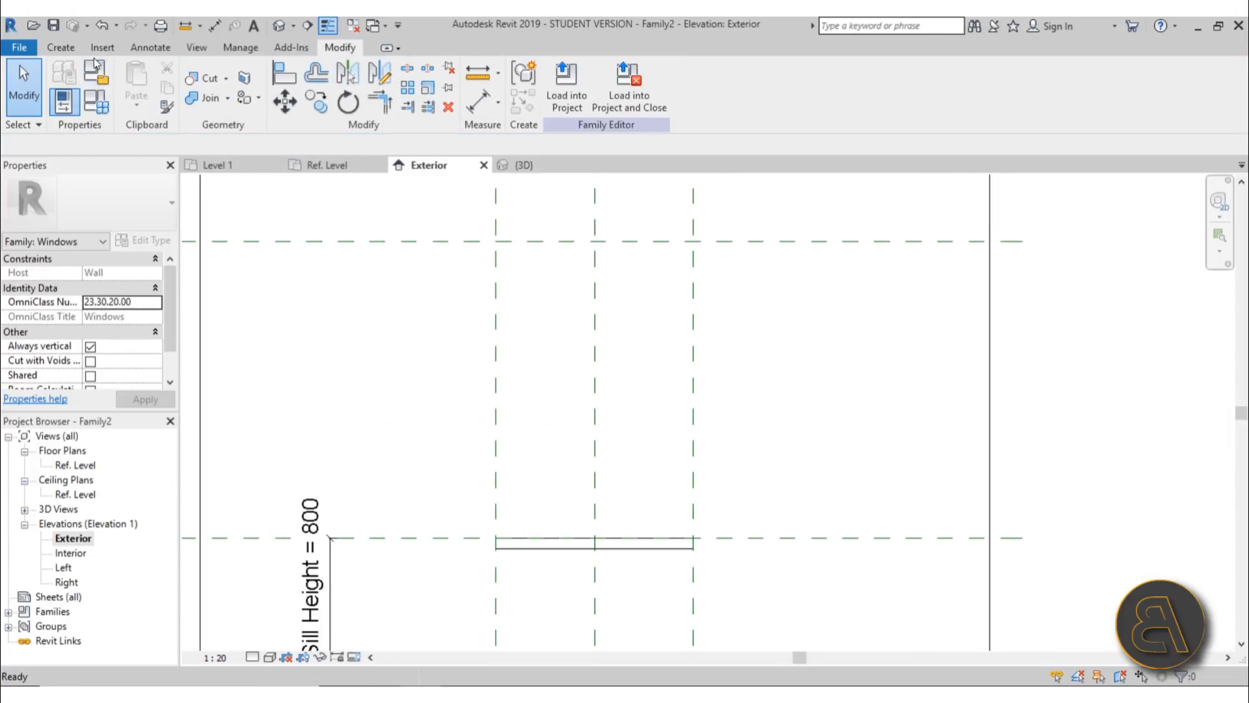
Create a 250 mm deep void extrusion from a 1000 x 1500 mm rectangle snapped to the window's width, sill and head reference planes
{"action": "left_click", "coordinate": [60, 48]}
{"action": "left_click", "coordinate": [304, 111]}
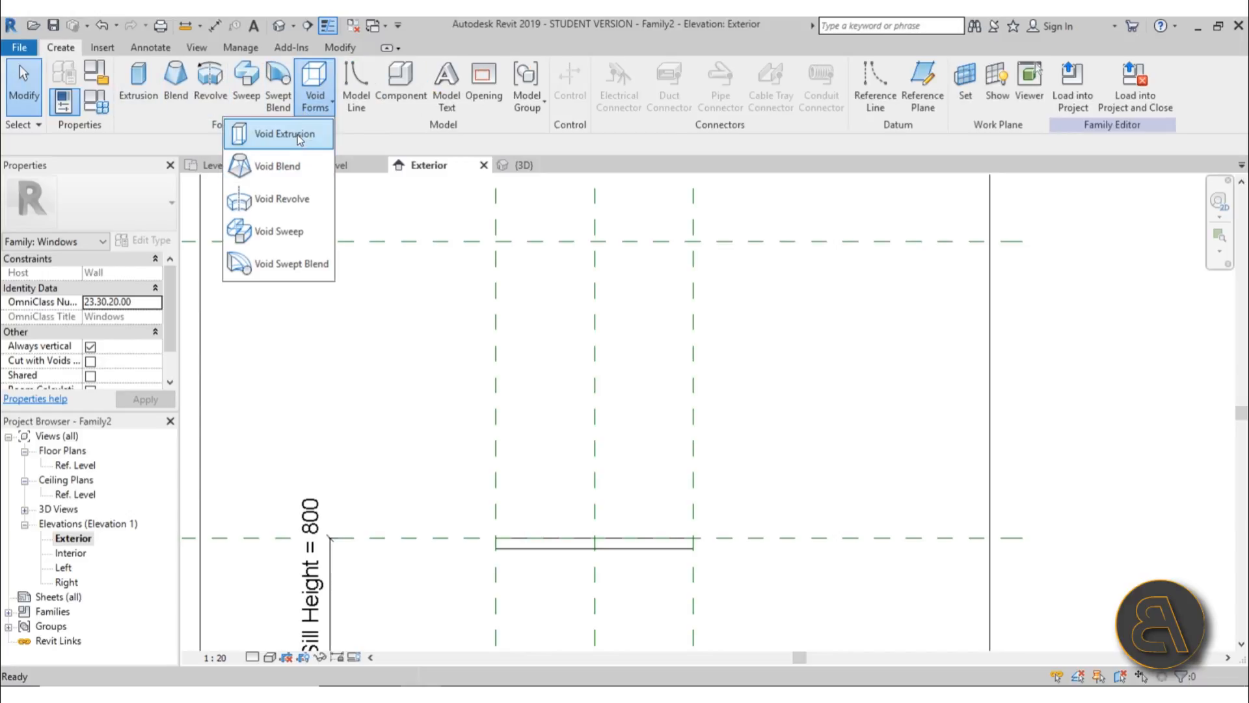
{"action": "left_click", "coordinate": [273, 130]}
{"action": "left_click", "coordinate": [610, 70]}
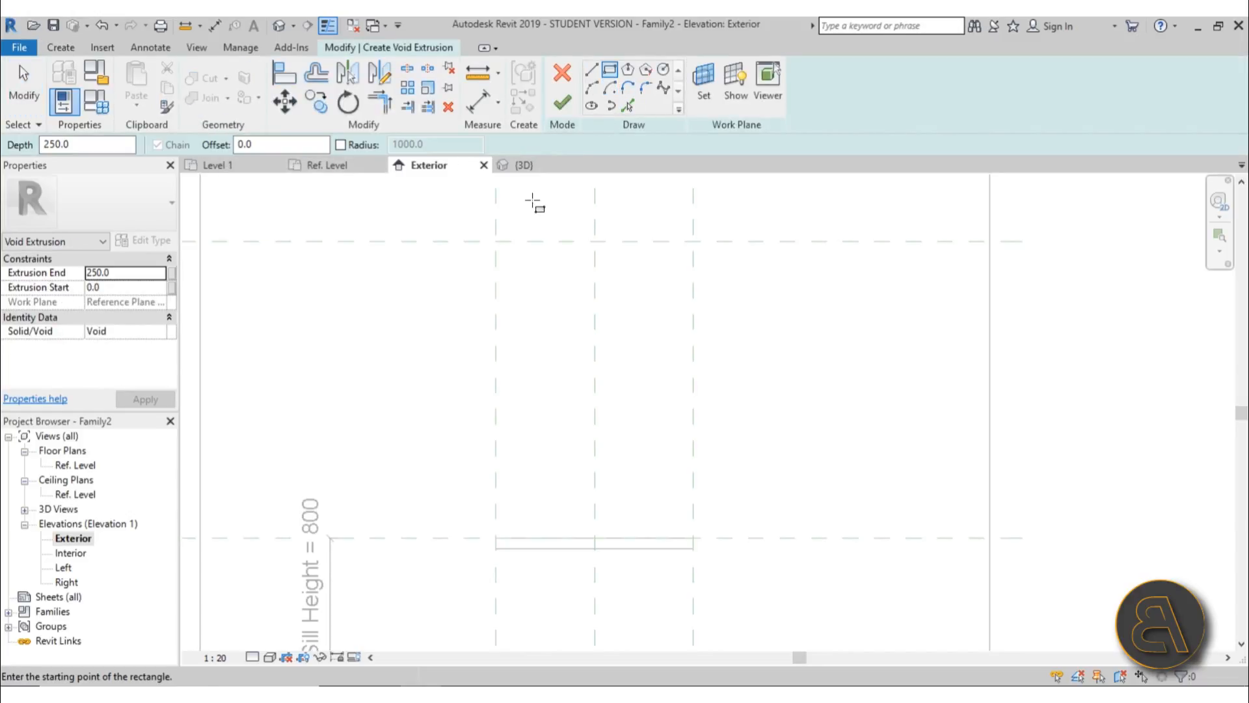
{"action": "left_click", "coordinate": [496, 242]}
{"action": "left_click", "coordinate": [693, 538]}
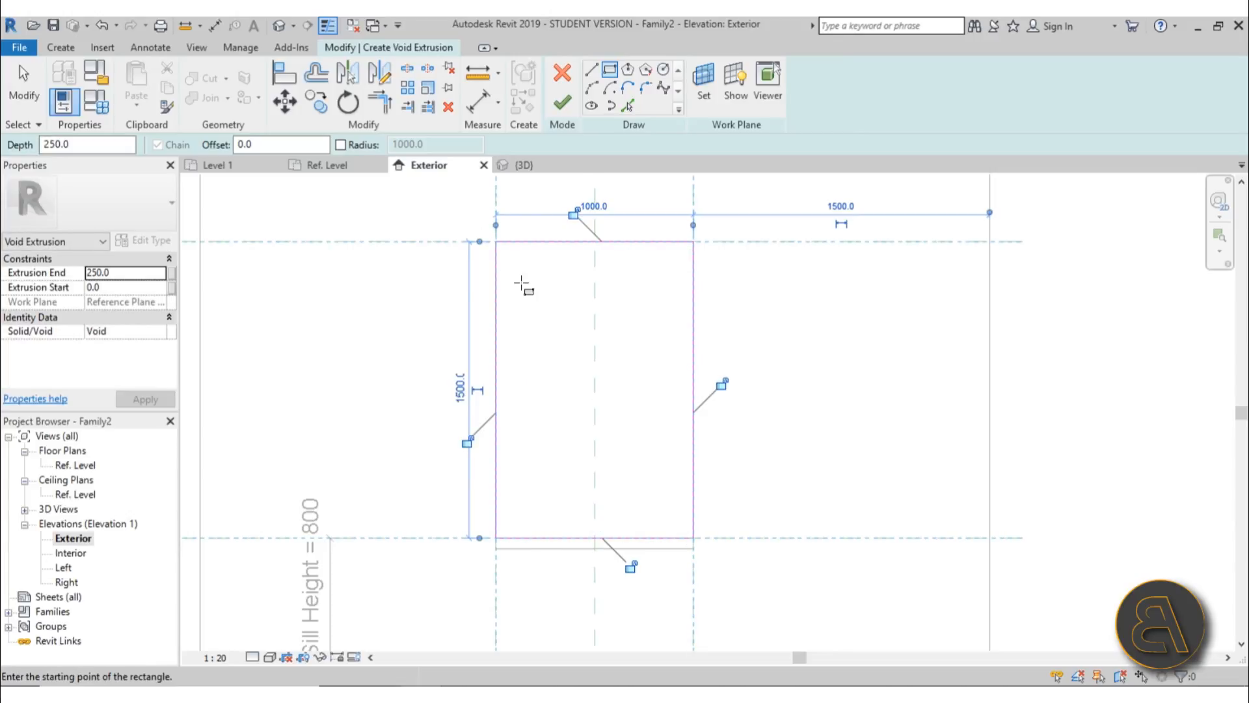
{"action": "left_click", "coordinate": [563, 104]}
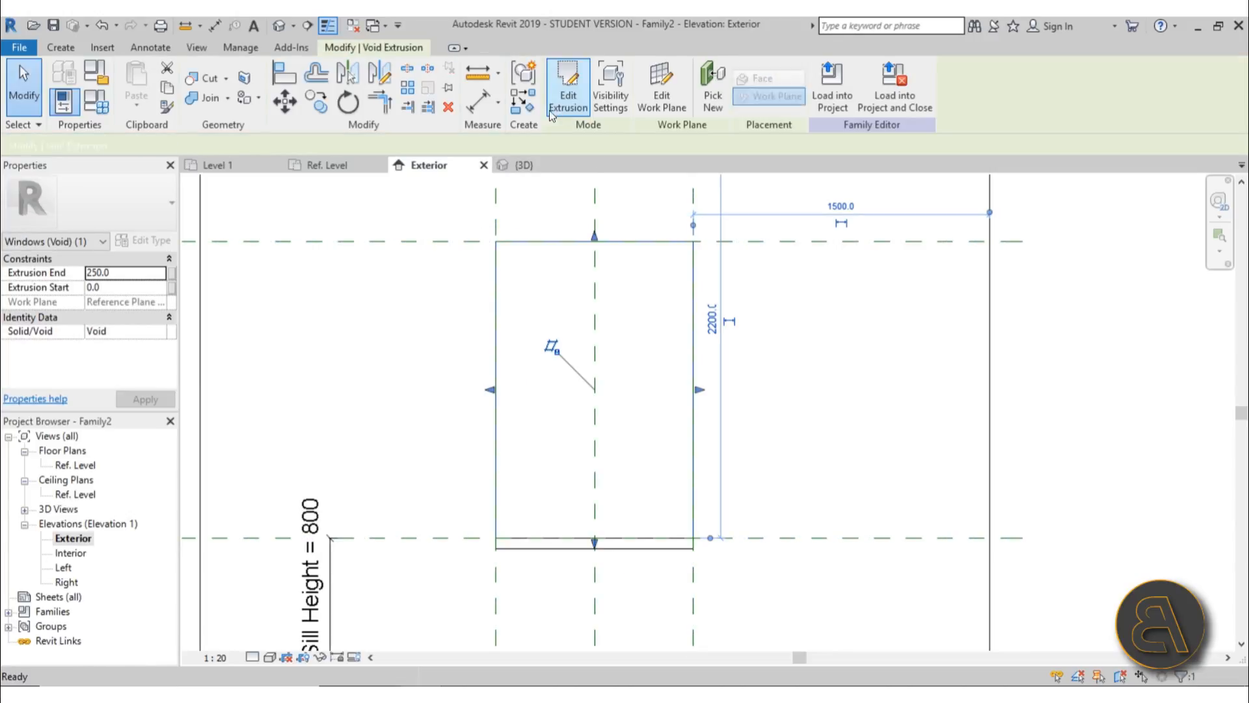
Cut the host wall with the window-sized void extrusion in the 3D view using Cut Geometry
{"action": "left_click", "coordinate": [279, 25]}
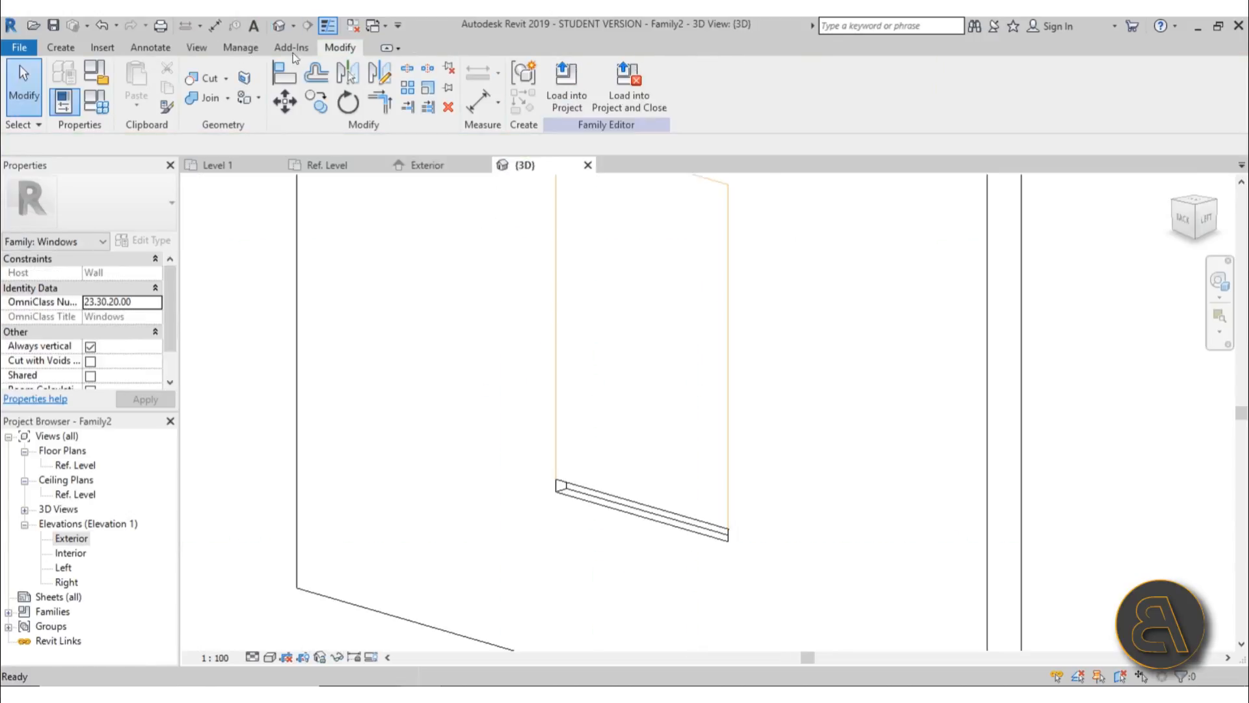
{"action": "left_click", "coordinate": [555, 353]}
{"action": "middle_click_drag", "start_coordinate": [555, 353], "coordinate": [690, 354], "text": "shift"}
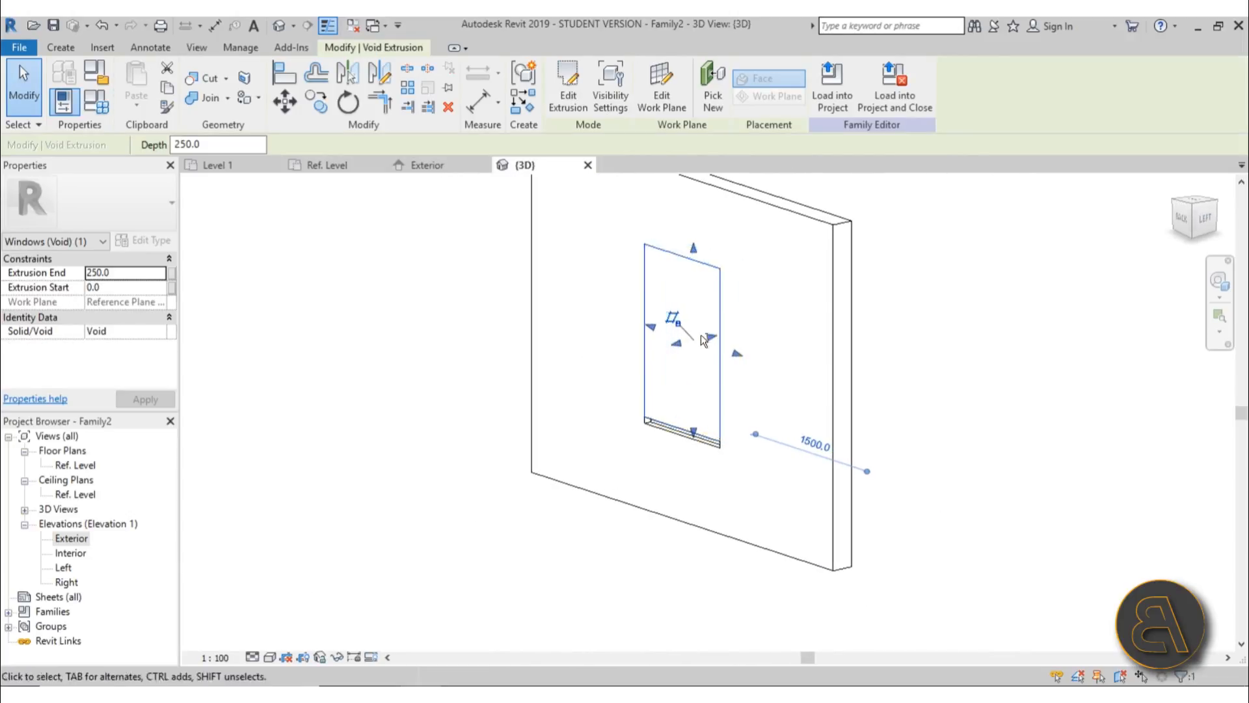
{"action": "left_click", "coordinate": [209, 79]}
{"action": "left_click", "coordinate": [540, 242]}
{"action": "left_click", "coordinate": [675, 246]}
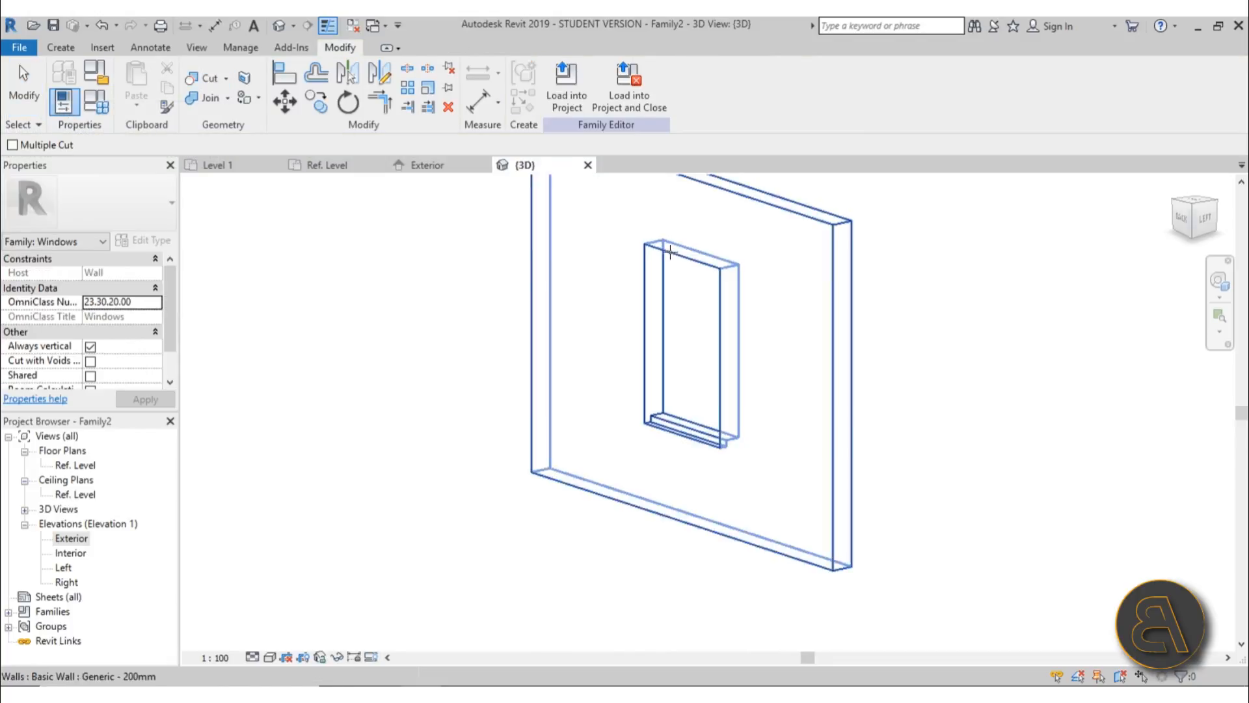
{"action": "scroll", "coordinate": [692, 422], "scroll_direction": "up", "scroll_amount": 5}
{"action": "key", "text": "Escape"}
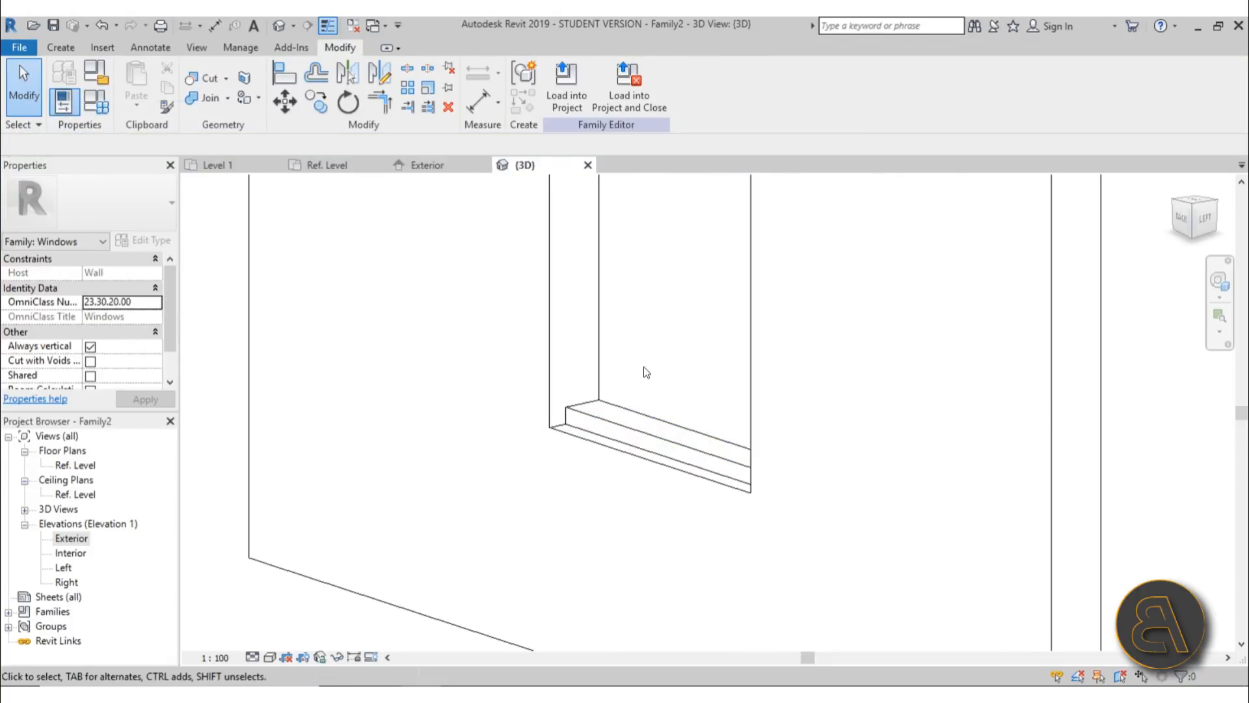
{"action": "scroll", "coordinate": [642, 371], "scroll_direction": "down", "scroll_amount": 3}
{"action": "scroll", "coordinate": [576, 487], "scroll_direction": "up", "scroll_amount": 4}
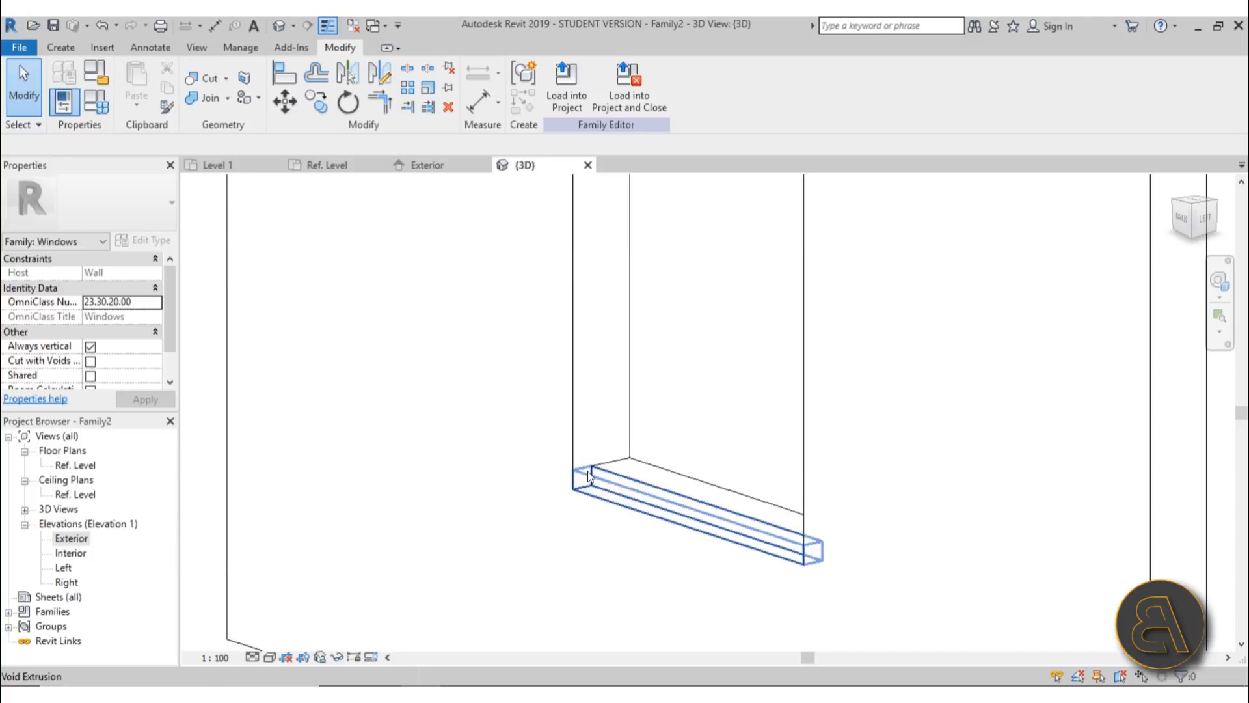
{"action": "scroll", "coordinate": [662, 434], "scroll_direction": "down", "scroll_amount": 1}
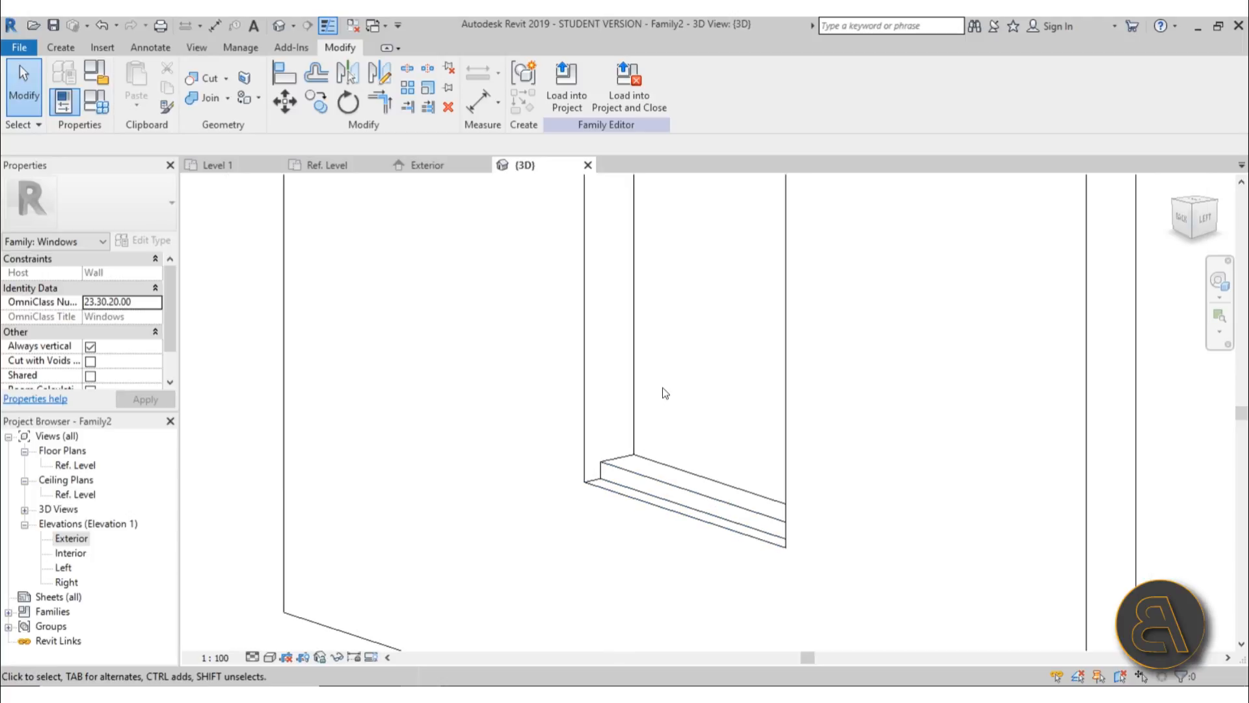
{"action": "scroll", "coordinate": [662, 388], "scroll_direction": "down", "scroll_amount": 1}
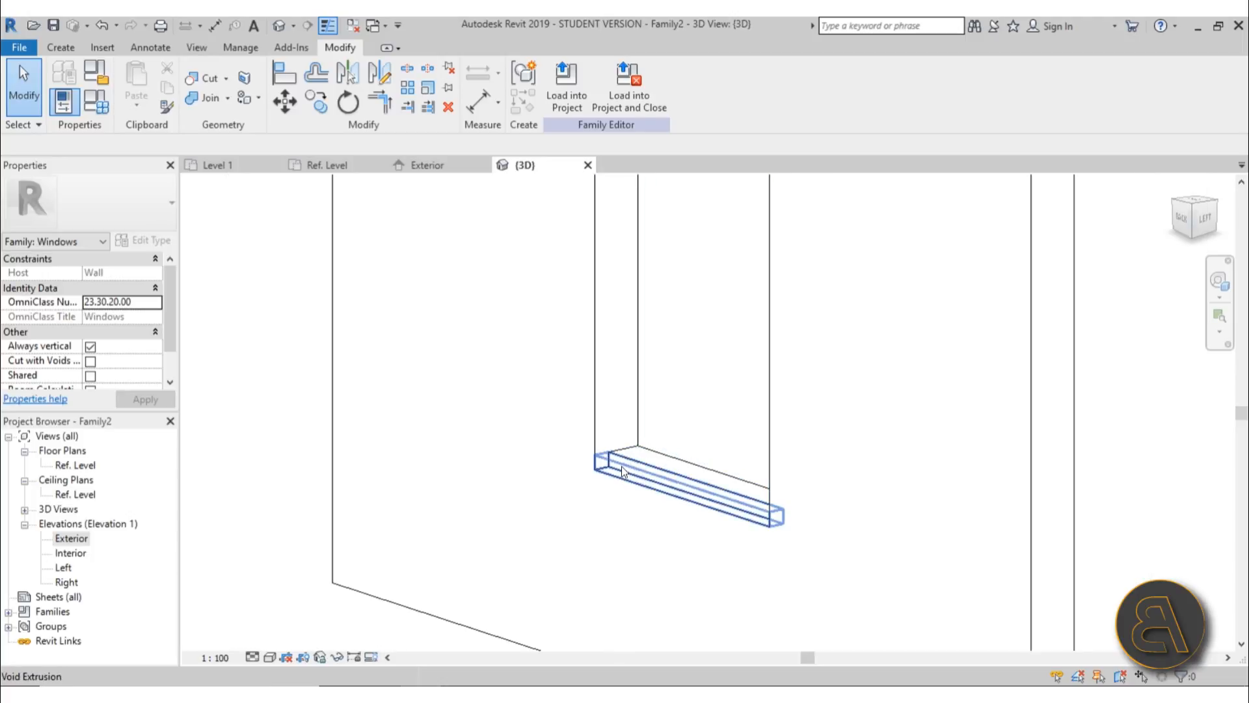
{"action": "scroll", "coordinate": [663, 384], "scroll_direction": "down", "scroll_amount": 1}
{"action": "middle_click_drag", "start_coordinate": [663, 375], "coordinate": [660, 382]}
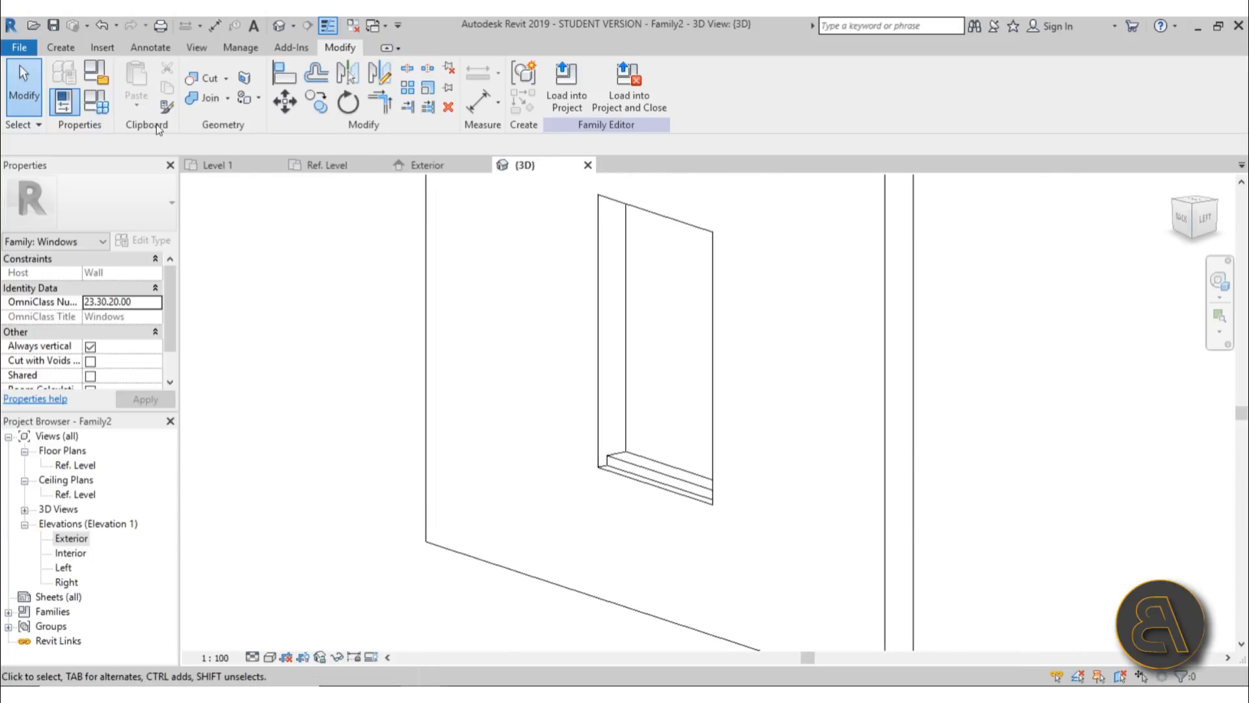
Undo the wall cuts, the window-sized void and the deletion of the template's opening cut
{"action": "left_click", "coordinate": [101, 26]}
{"action": "left_click", "coordinate": [101, 26]}
{"action": "left_click", "coordinate": [101, 26]}
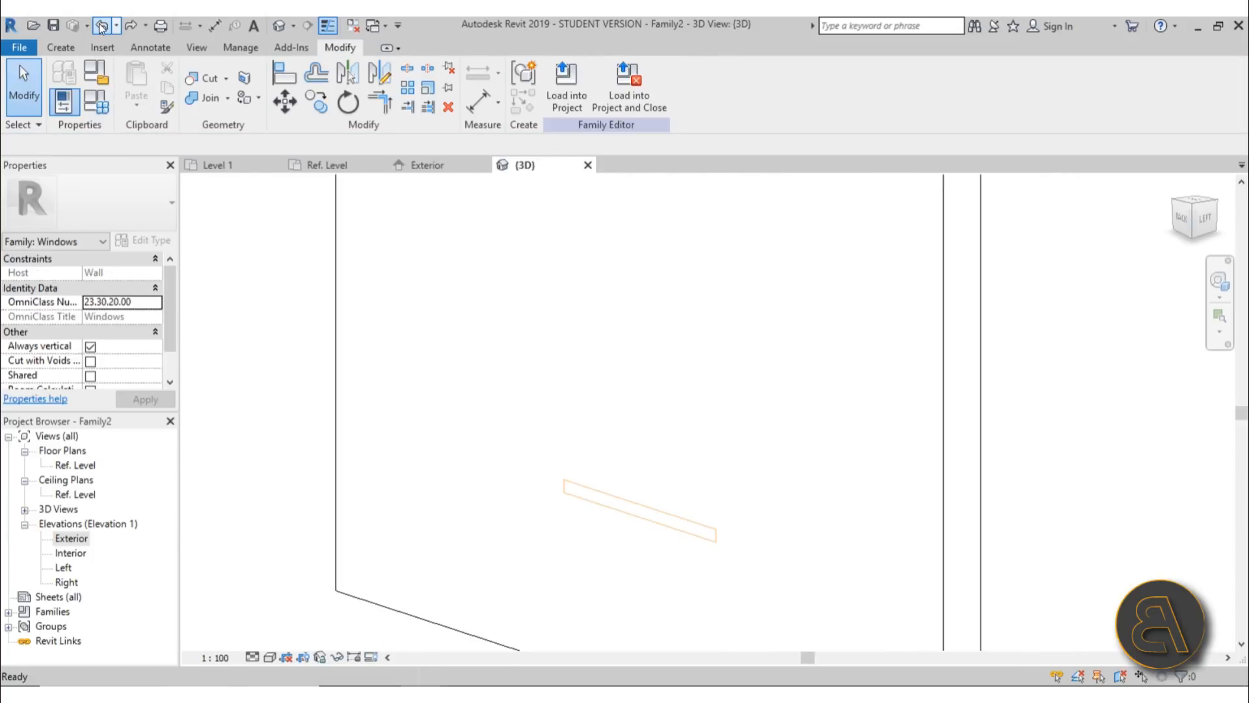
{"action": "left_click", "coordinate": [102, 26]}
Delete the void extrusion below the sill, keeping the template's opening cut
{"action": "left_click", "coordinate": [603, 431]}
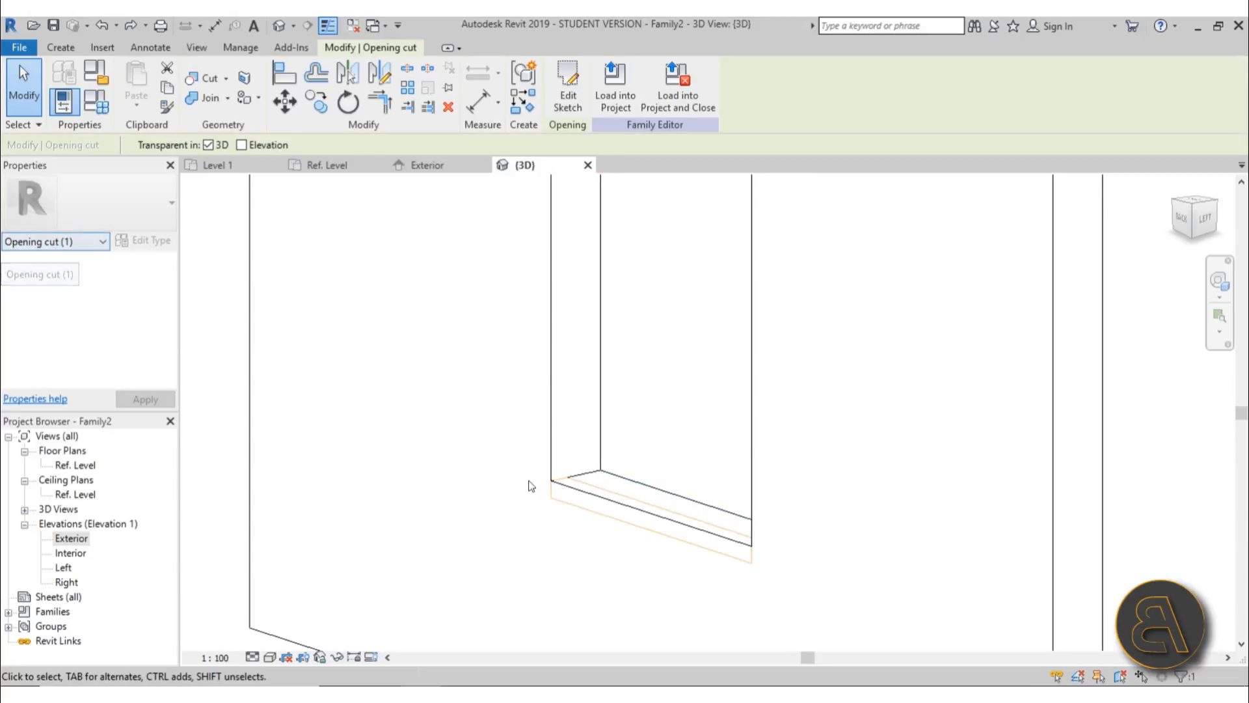
{"action": "left_click", "coordinate": [603, 533]}
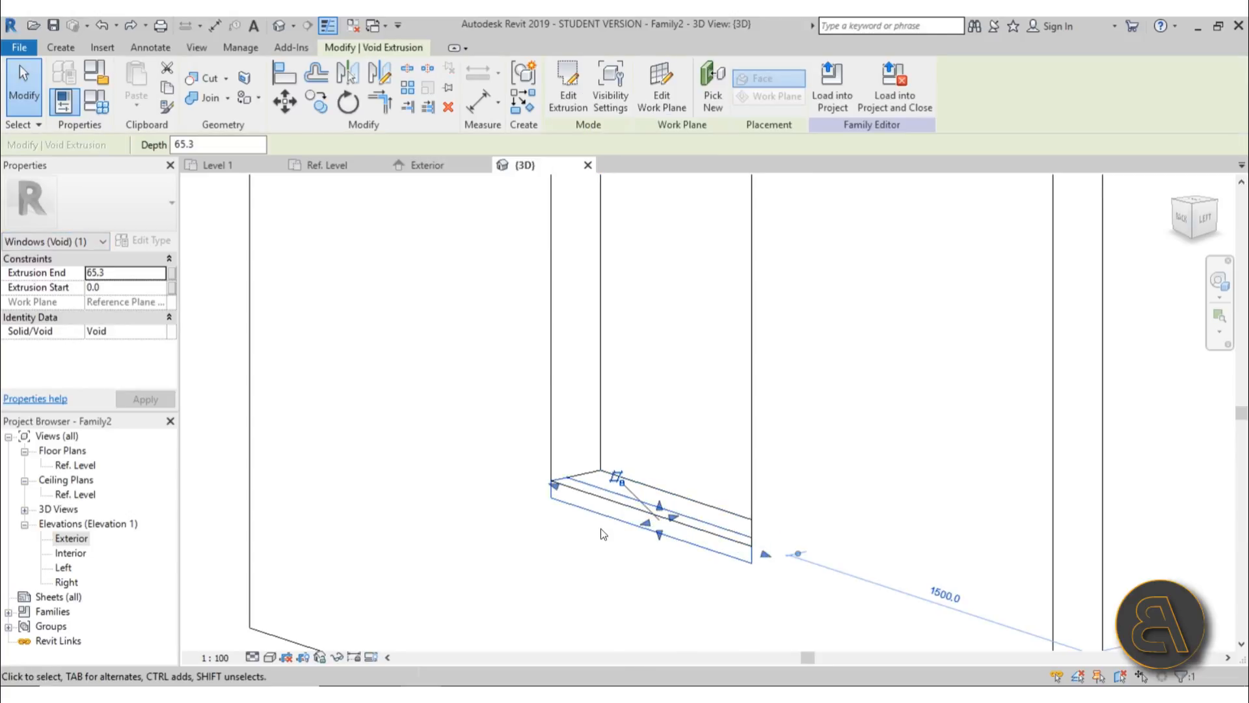
{"action": "left_click", "coordinate": [556, 551]}
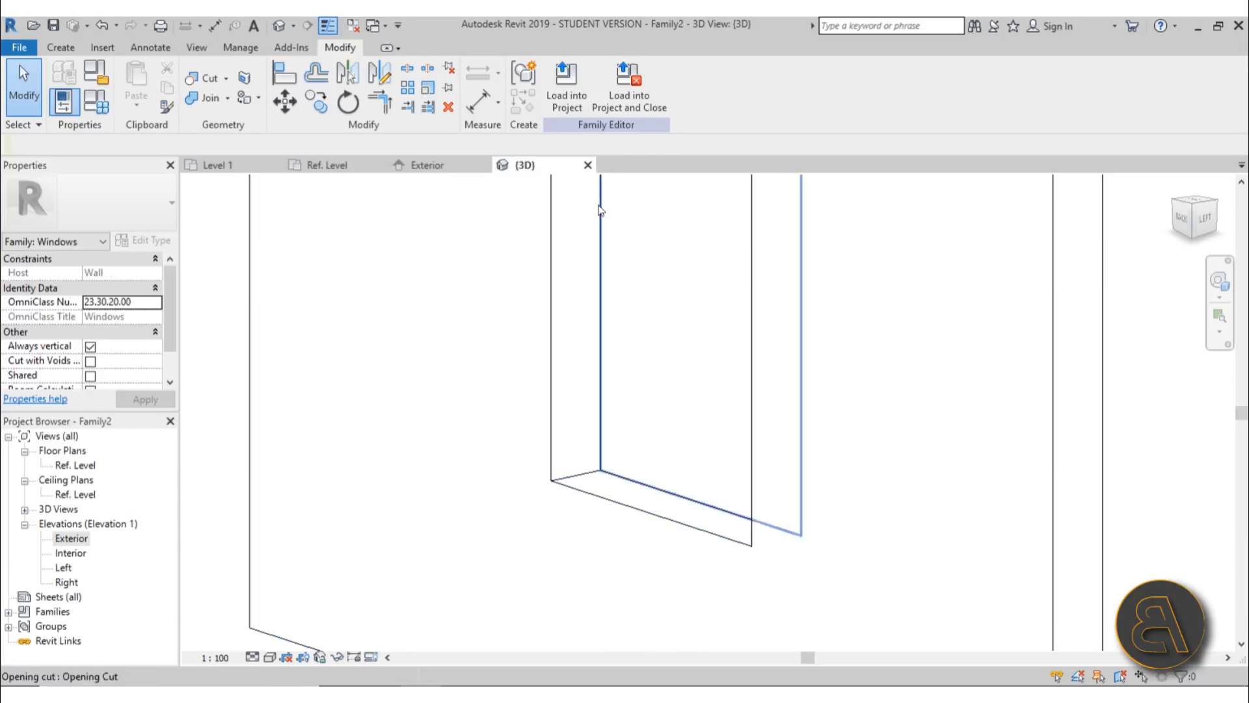
{"action": "scroll", "coordinate": [576, 475], "scroll_direction": "down", "scroll_amount": 5}
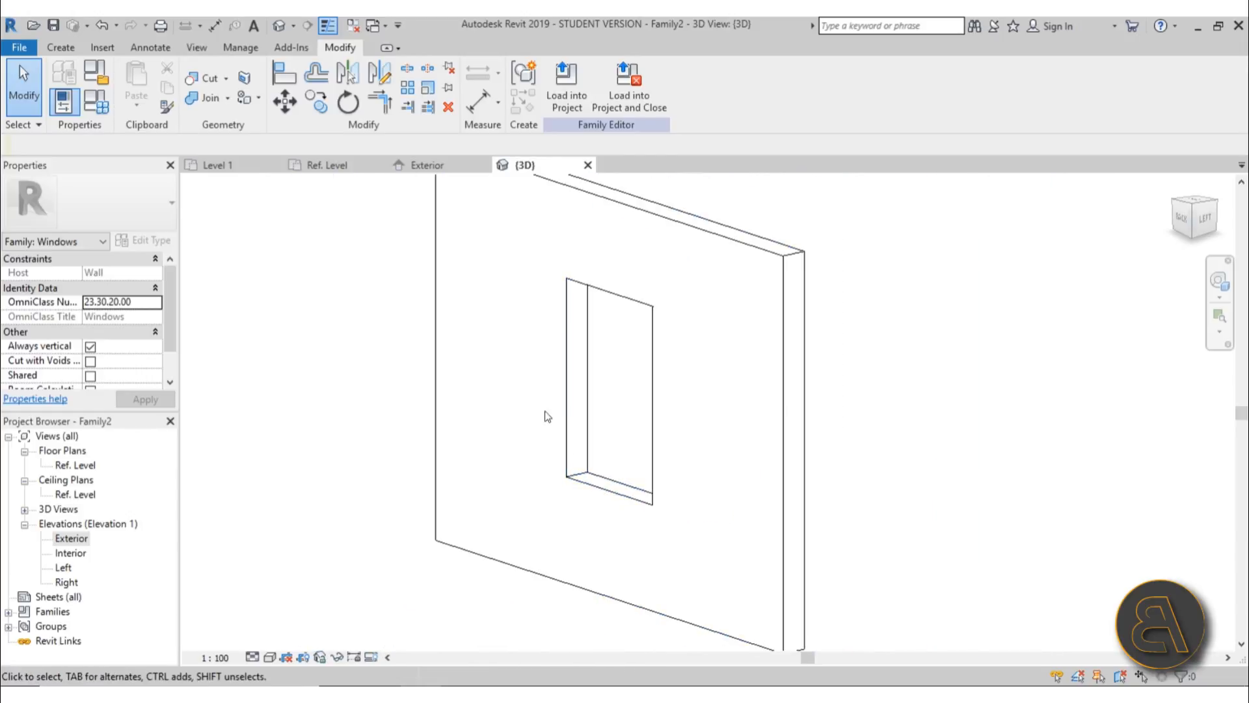
{"action": "scroll", "coordinate": [532, 390], "scroll_direction": "down", "scroll_amount": 2}
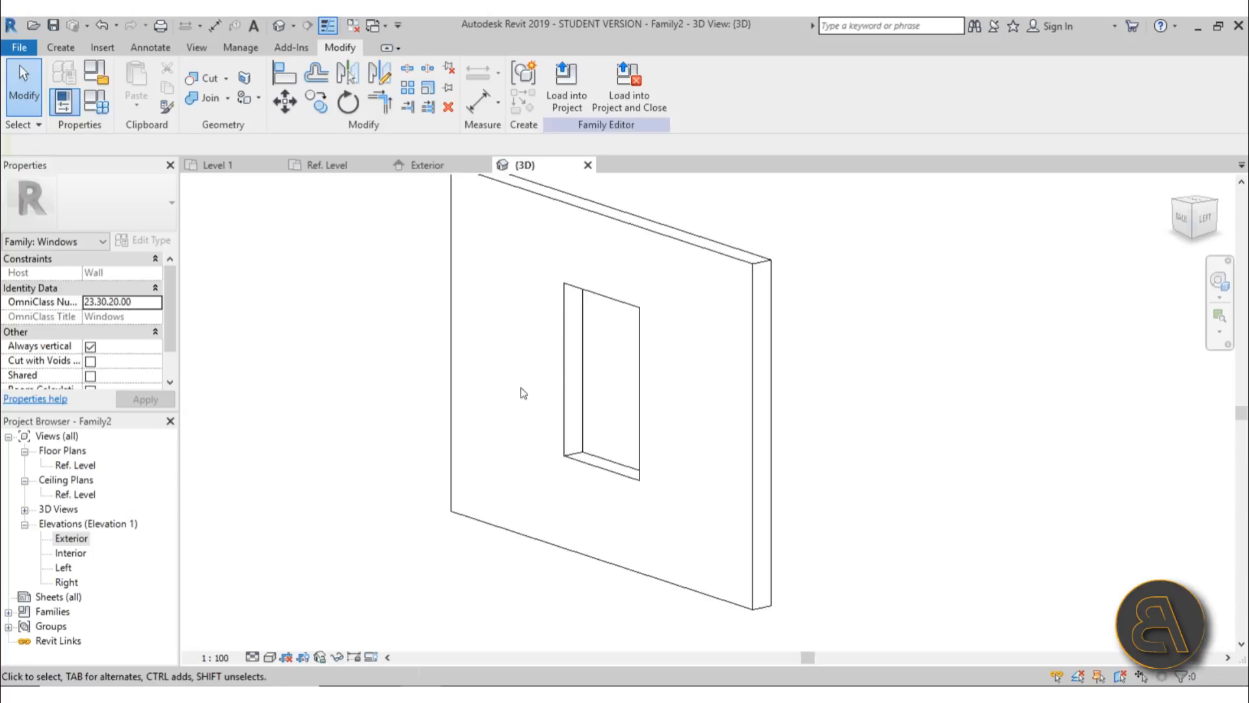
Switch to the project's Level 1 floor plan and draw a horizontal Generic - 200mm wall about 9000 mm long
{"action": "left_click", "coordinate": [217, 163]}
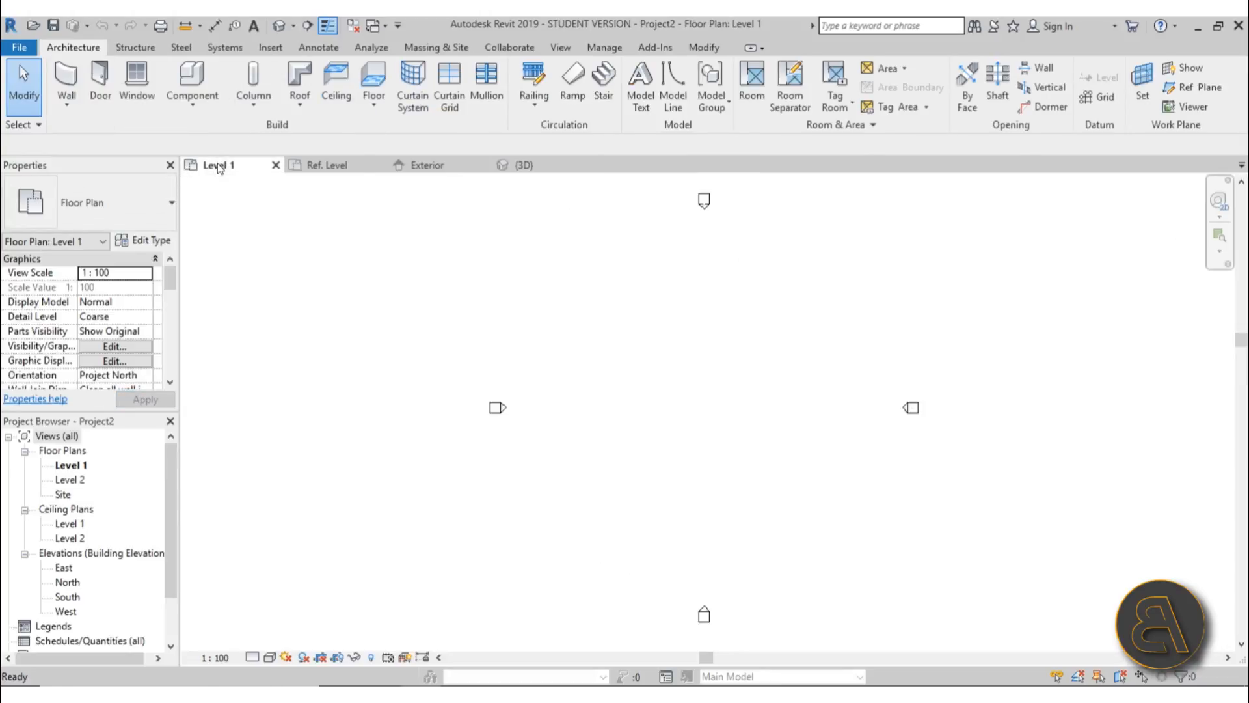
{"action": "left_click", "coordinate": [66, 76]}
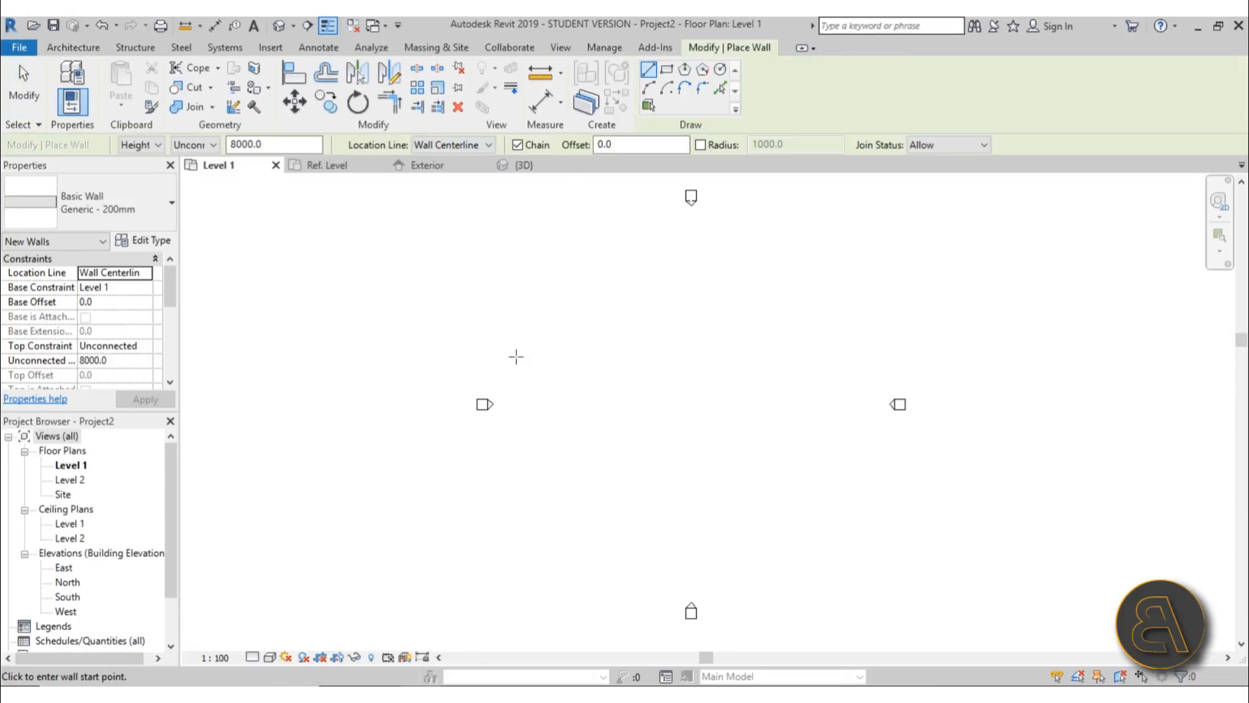
{"action": "left_click", "coordinate": [613, 399]}
{"action": "left_click", "coordinate": [687, 399]}
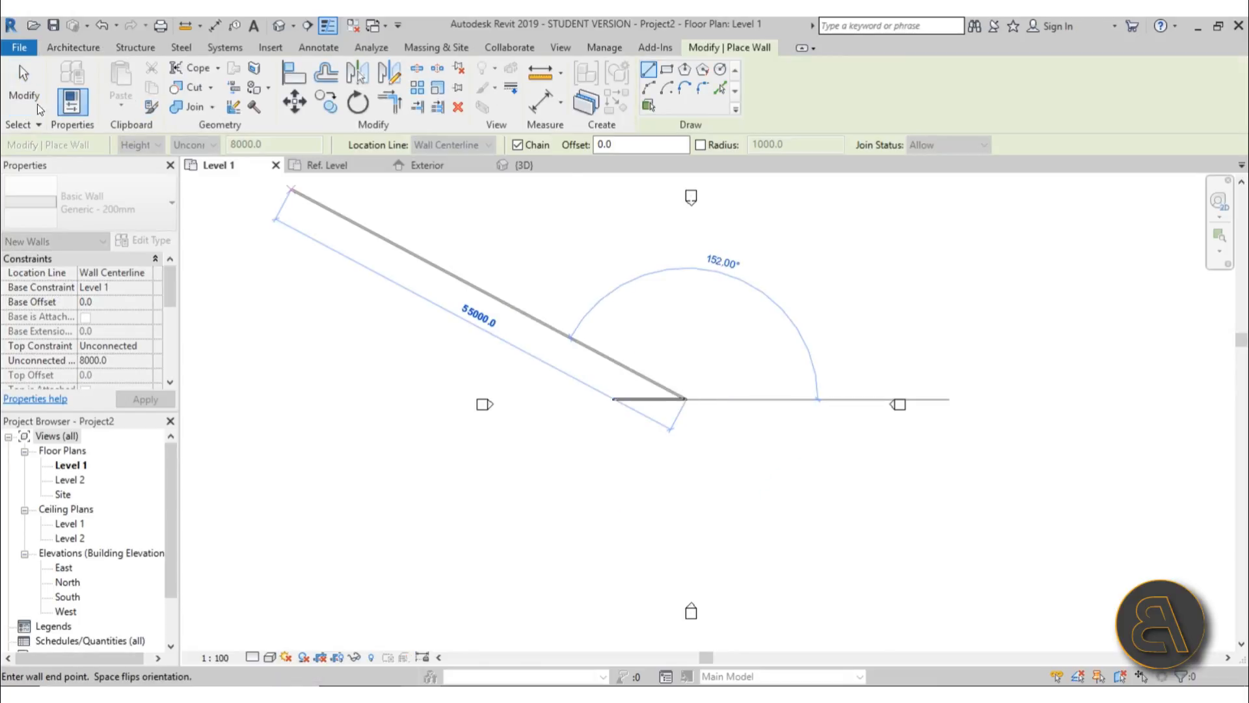
{"action": "key", "text": "Escape"}
{"action": "key", "text": "Escape"}
{"action": "scroll", "coordinate": [647, 402], "scroll_direction": "up", "scroll_amount": 2}
{"action": "left_click_drag", "start_coordinate": [670, 401], "coordinate": [724, 417]}
{"action": "scroll", "coordinate": [726, 425], "scroll_direction": "up", "scroll_amount": 5}
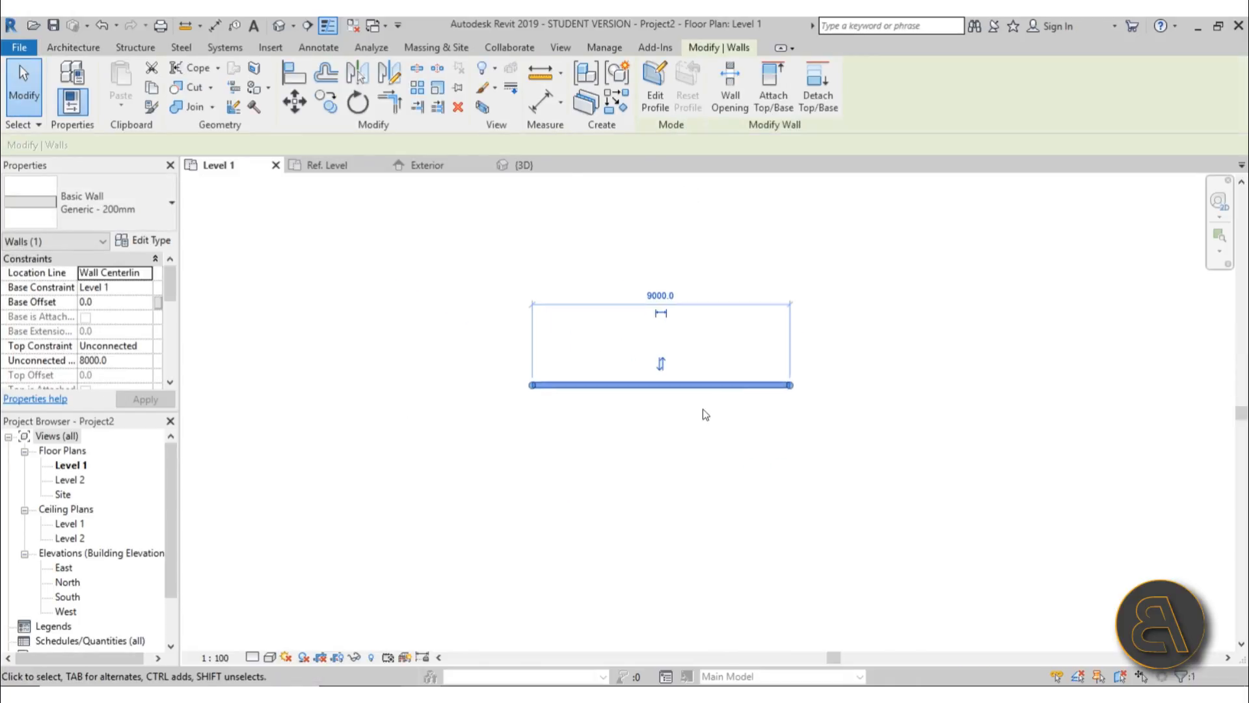
{"action": "scroll", "coordinate": [604, 397], "scroll_direction": "up", "scroll_amount": 2}
{"action": "key", "text": "Escape"}
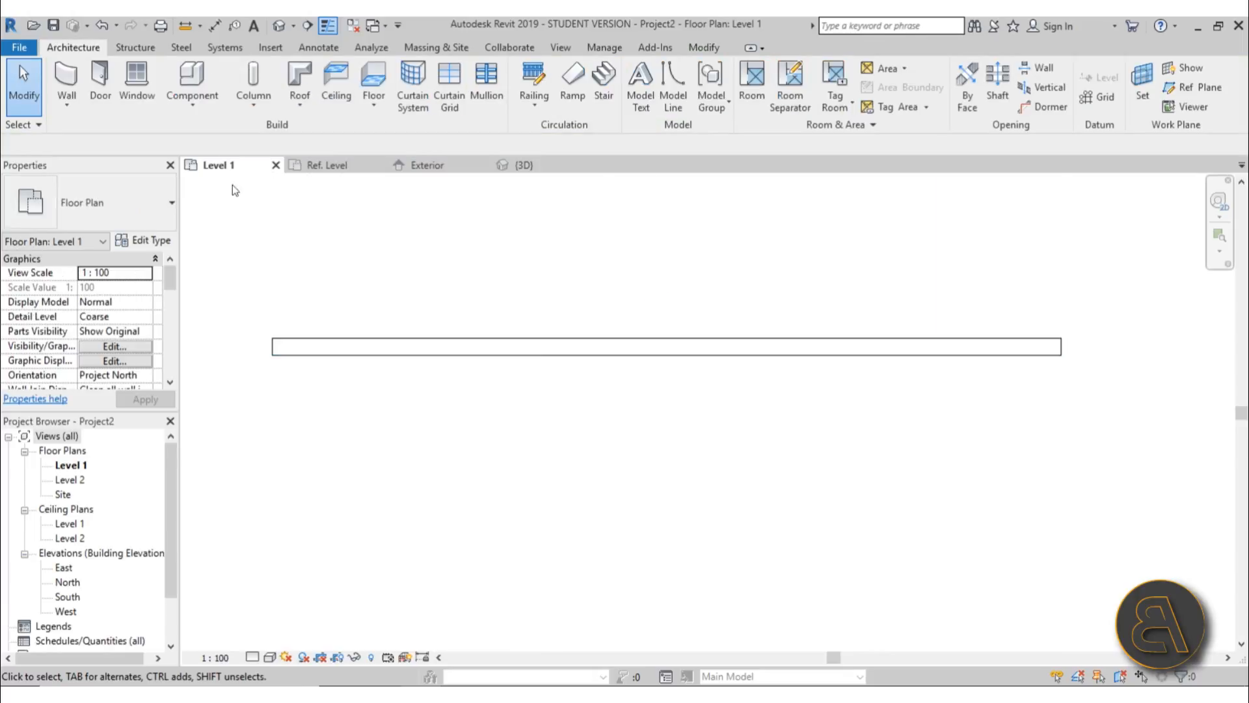
Place an M_Fixed 0915 x 1830mm window in the wall, 2900 mm from its left end
{"action": "left_click", "coordinate": [130, 83]}
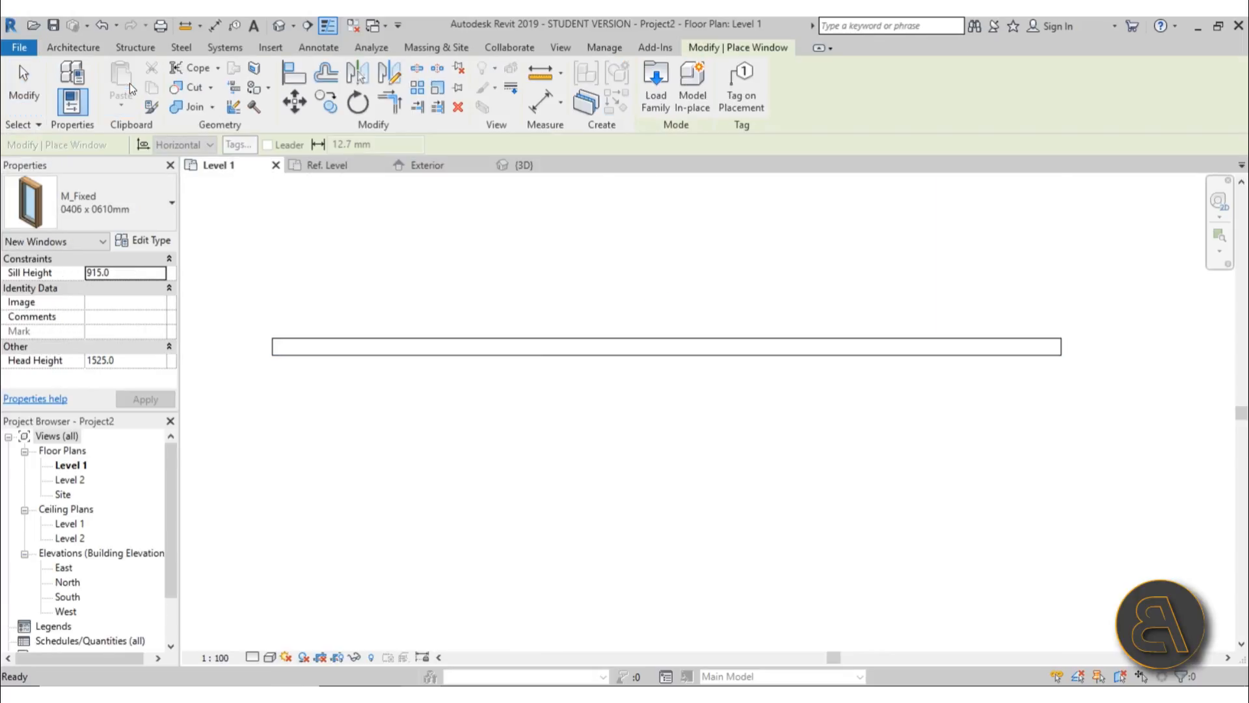
{"action": "left_click", "coordinate": [87, 221]}
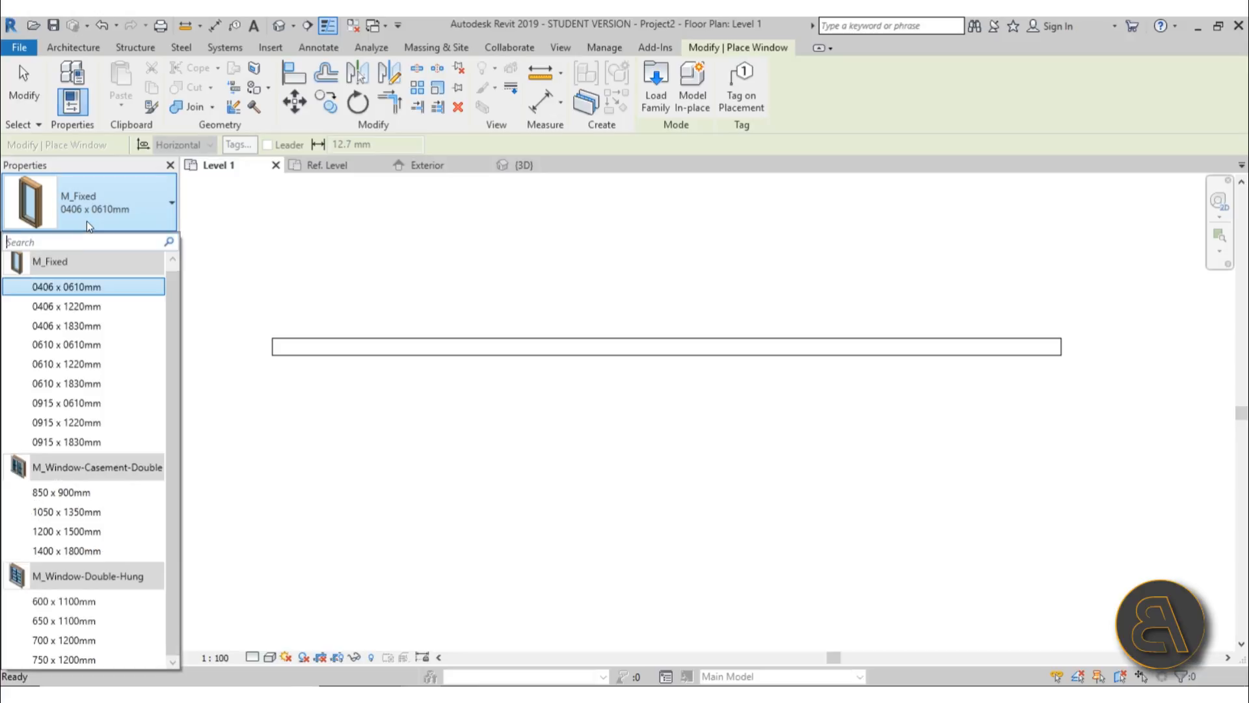
{"action": "left_click", "coordinate": [84, 443]}
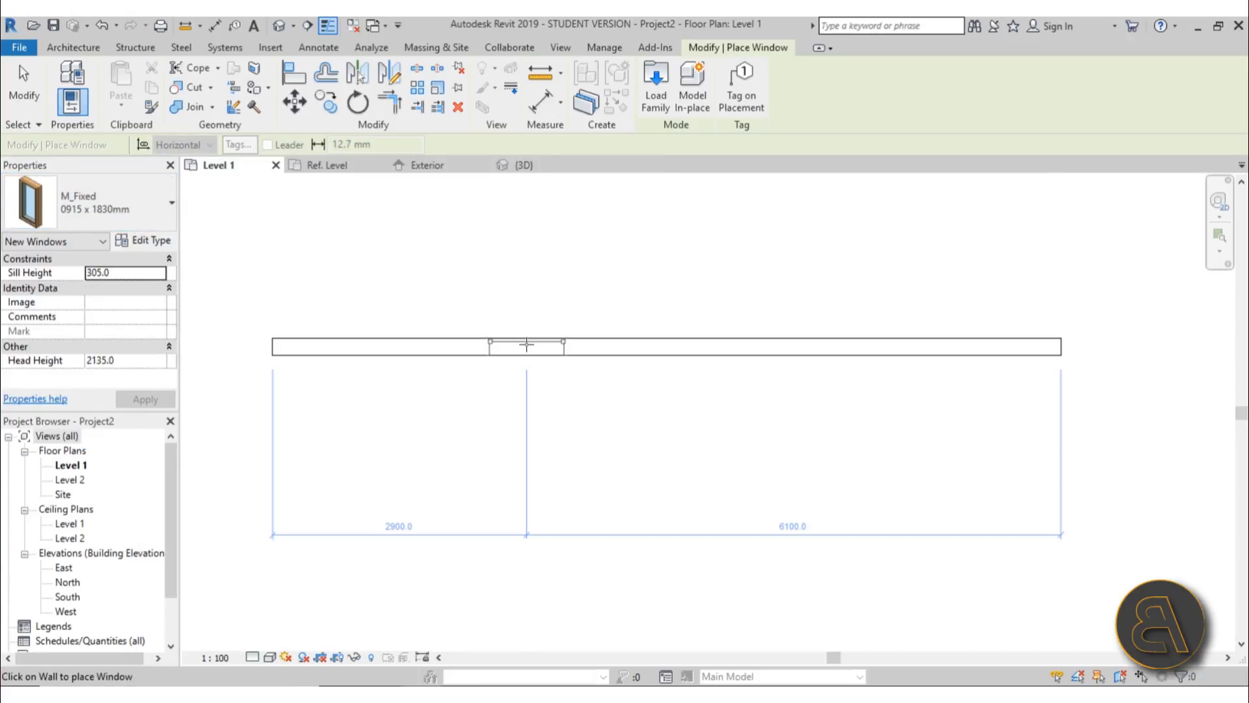
{"action": "scroll", "coordinate": [538, 341], "scroll_direction": "up", "scroll_amount": 2}
{"action": "scroll", "coordinate": [538, 341], "scroll_direction": "up", "scroll_amount": 1}
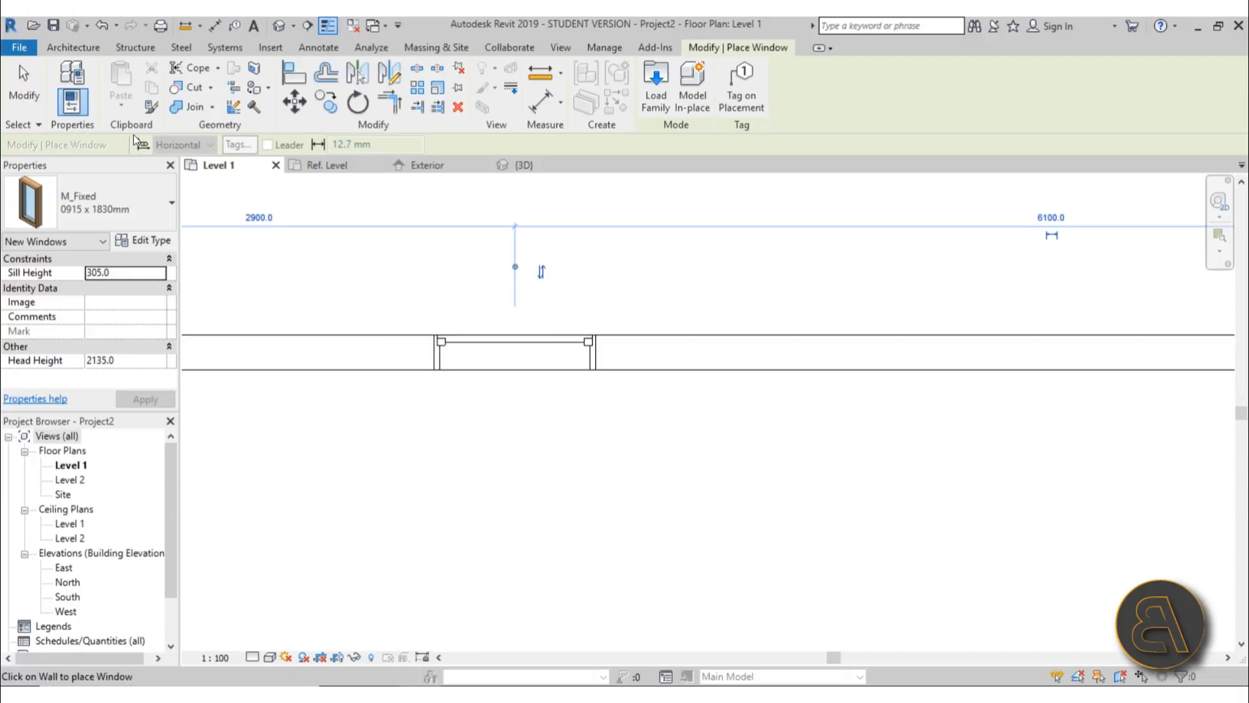
Place an M_Window-Casement-Double 1400 x 1800mm window in the wall, 2800 mm from the fixed window and 3300 mm from the wall's right end
{"action": "left_click", "coordinate": [112, 206]}
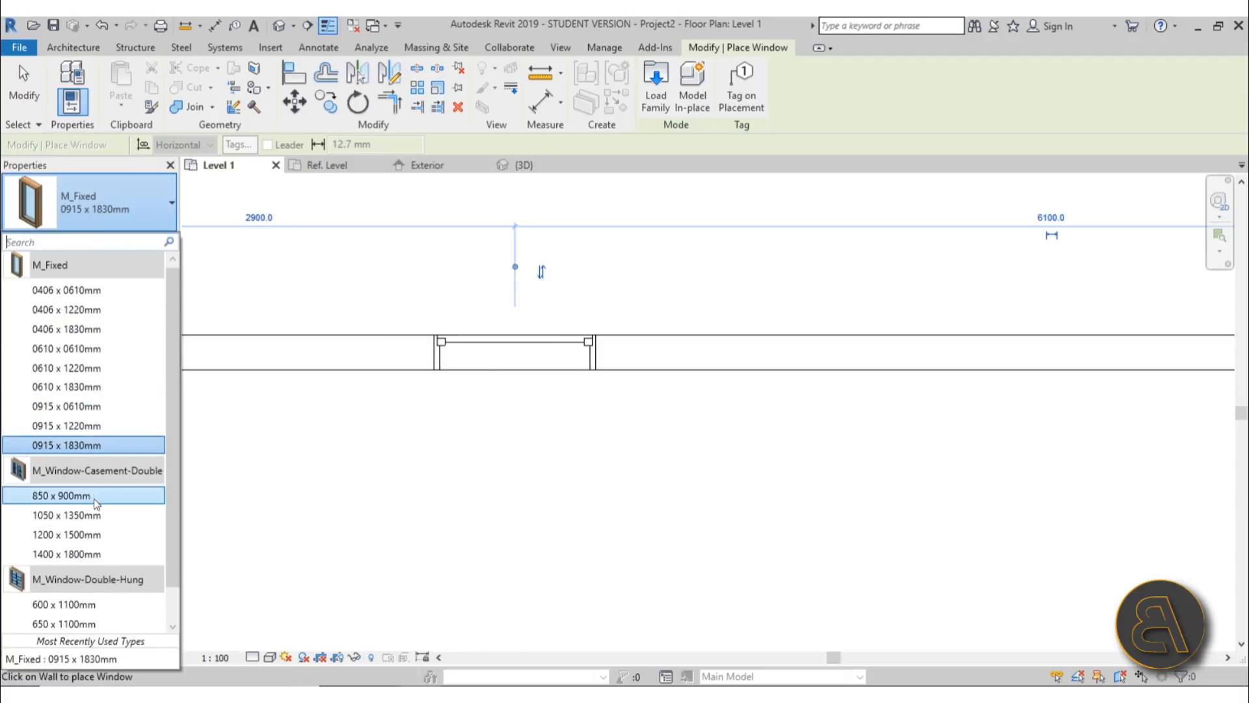
{"action": "left_click", "coordinate": [95, 554]}
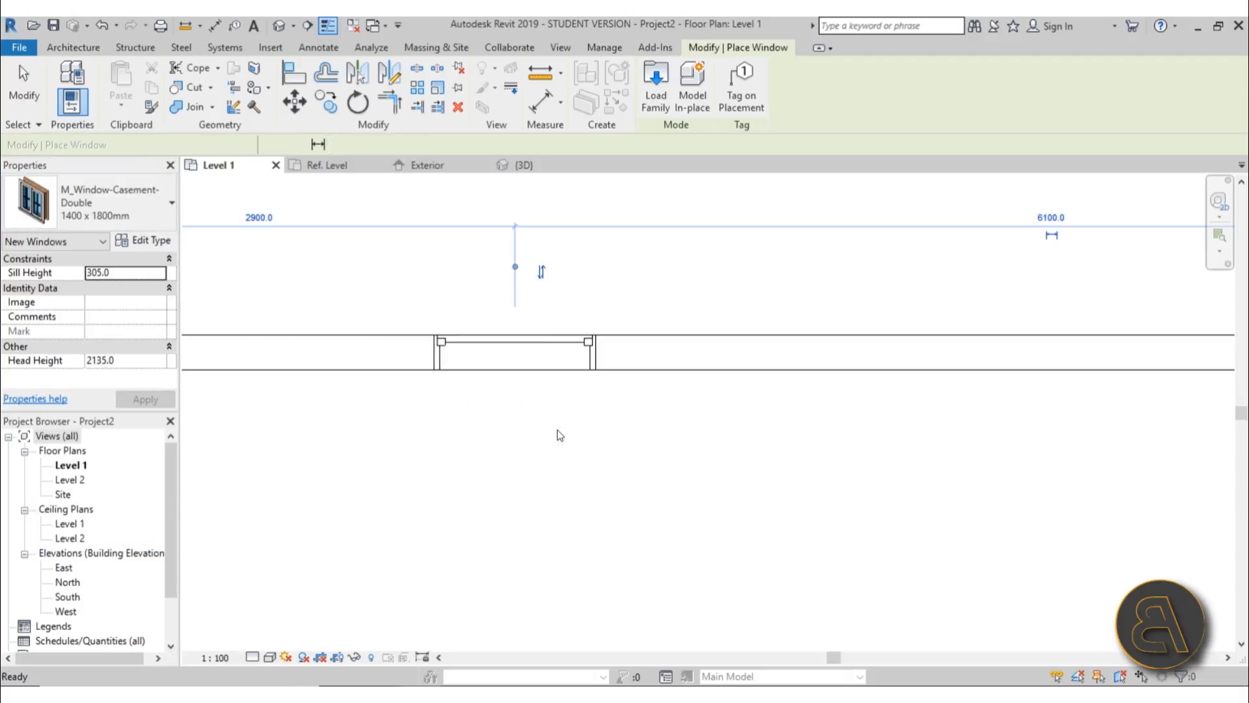
{"action": "scroll", "coordinate": [656, 380], "scroll_direction": "down", "scroll_amount": 2}
{"action": "middle_click_drag", "start_coordinate": [656, 380], "coordinate": [433, 396]}
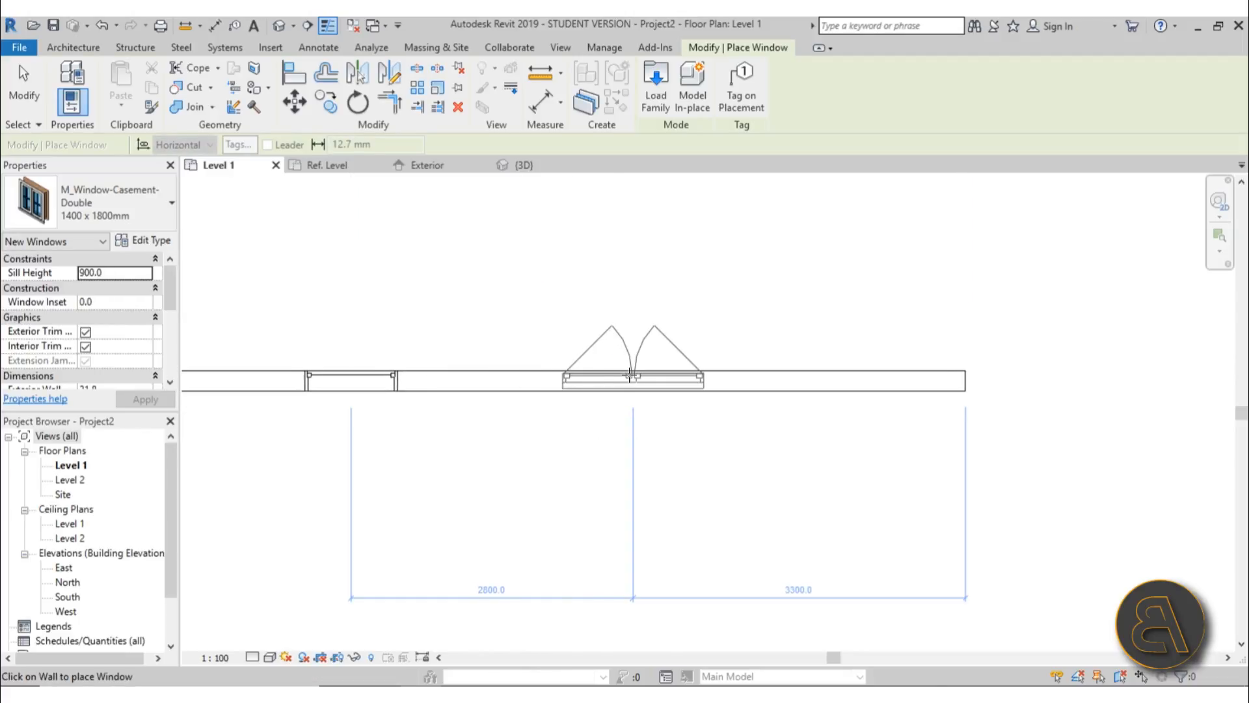
{"action": "key", "text": "Escape"}
{"action": "key", "text": "Escape"}
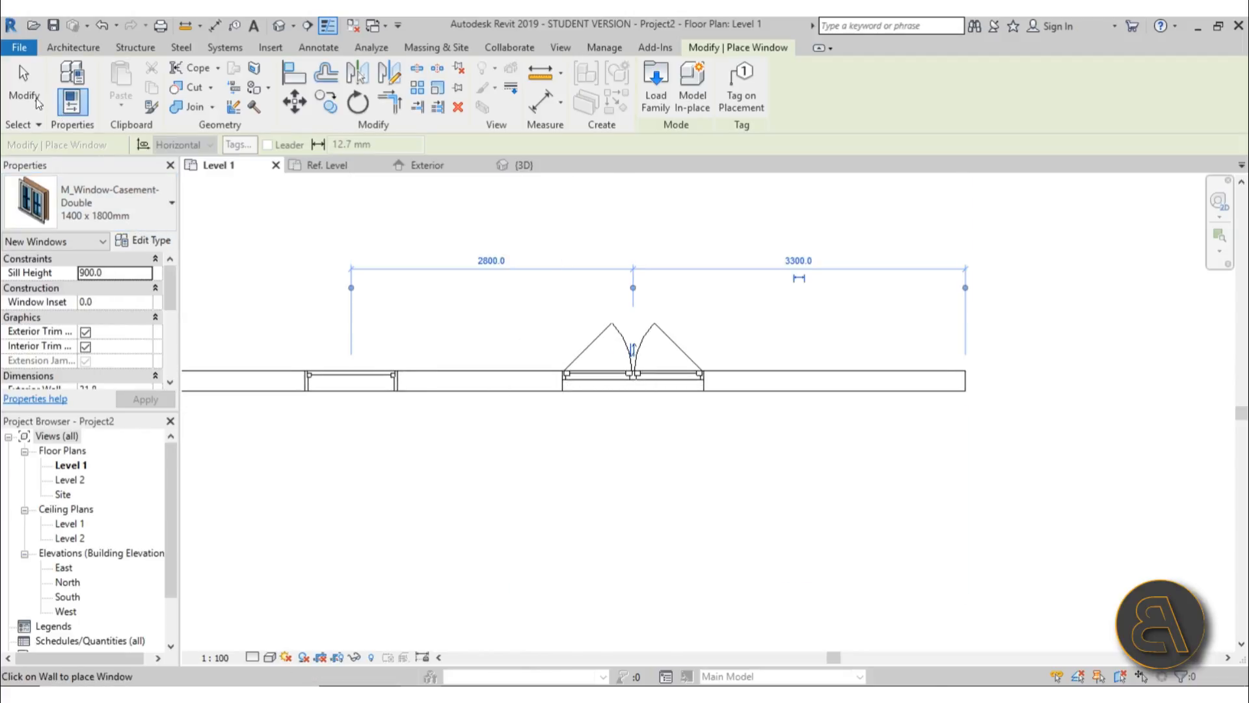
Examine how the fixed window and the double casement window display in plan, comparing their frames and the wall opening edges
{"action": "scroll", "coordinate": [566, 390], "scroll_direction": "up", "scroll_amount": 3}
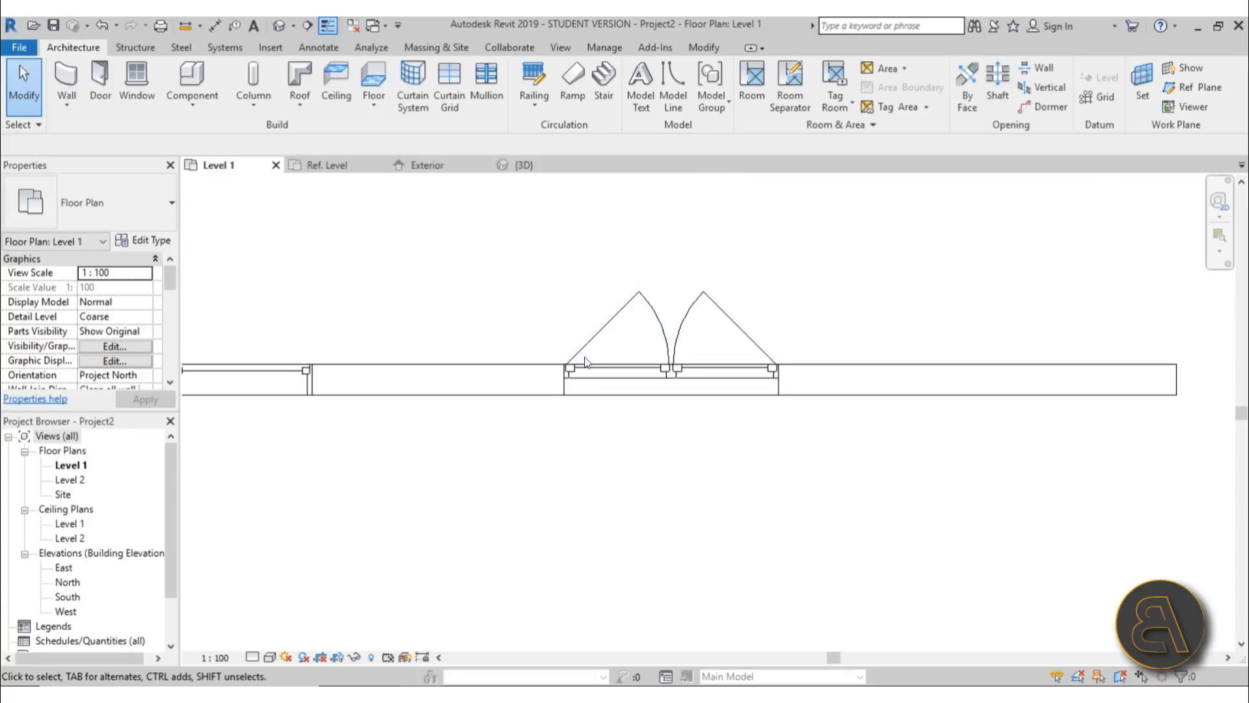
{"action": "middle_click_drag", "start_coordinate": [554, 403], "coordinate": [670, 427]}
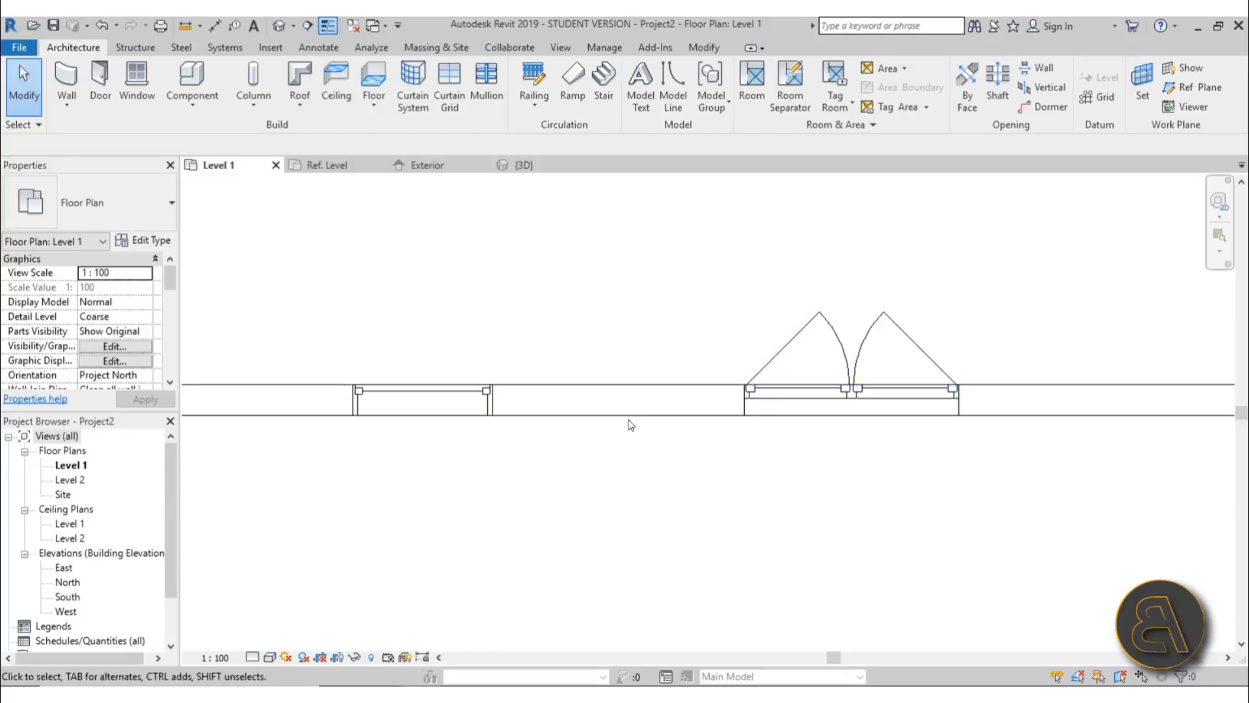
{"action": "mouse_move", "coordinate": [637, 458]}
{"action": "middle_mouse_down"}
{"action": "mouse_move", "coordinate": [653, 455]}
{"action": "mouse_move", "coordinate": [646, 466]}
{"action": "middle_mouse_up"}
{"action": "scroll", "coordinate": [430, 411], "scroll_direction": "up", "scroll_amount": 6}
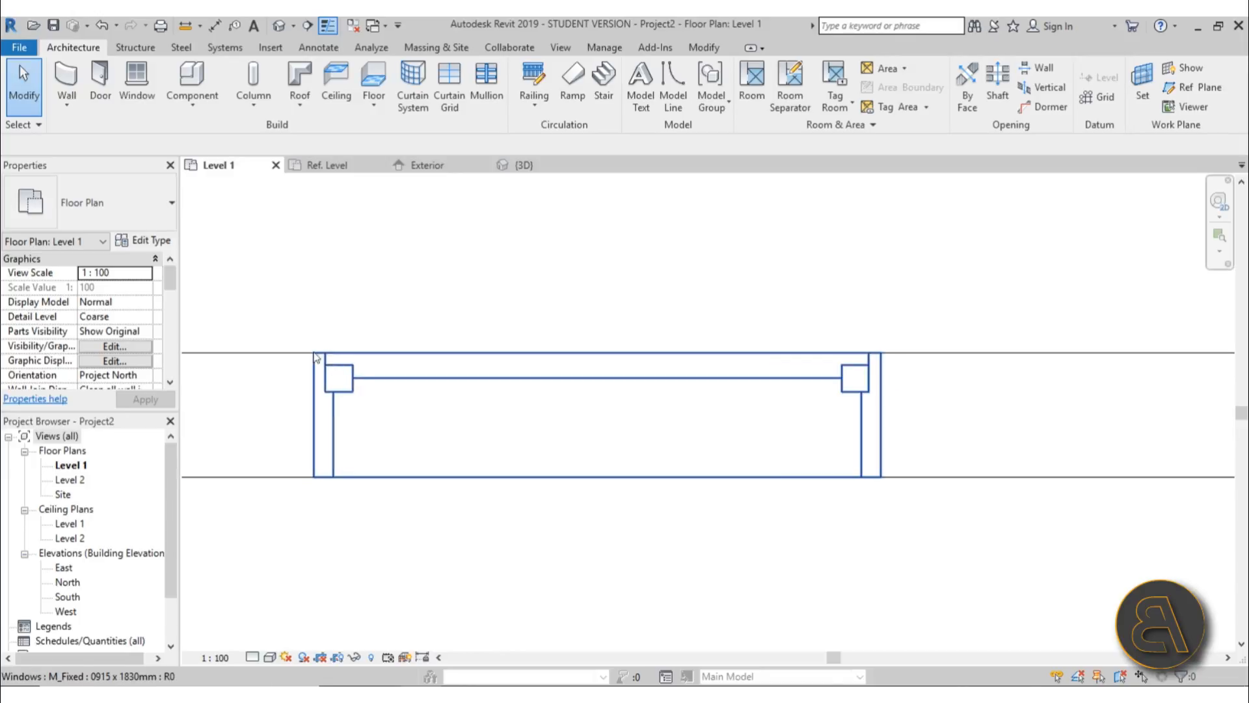
{"action": "scroll", "coordinate": [774, 382], "scroll_direction": "down", "scroll_amount": 2}
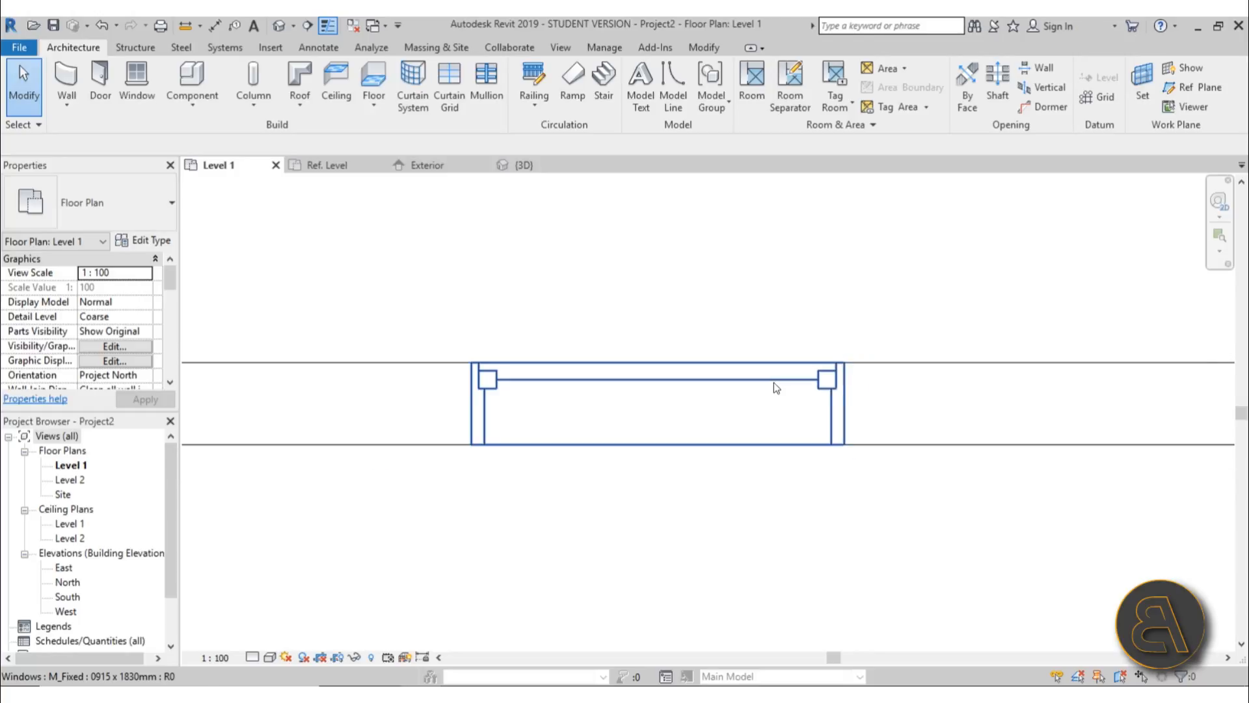
{"action": "middle_click_drag", "start_coordinate": [952, 404], "coordinate": [846, 381]}
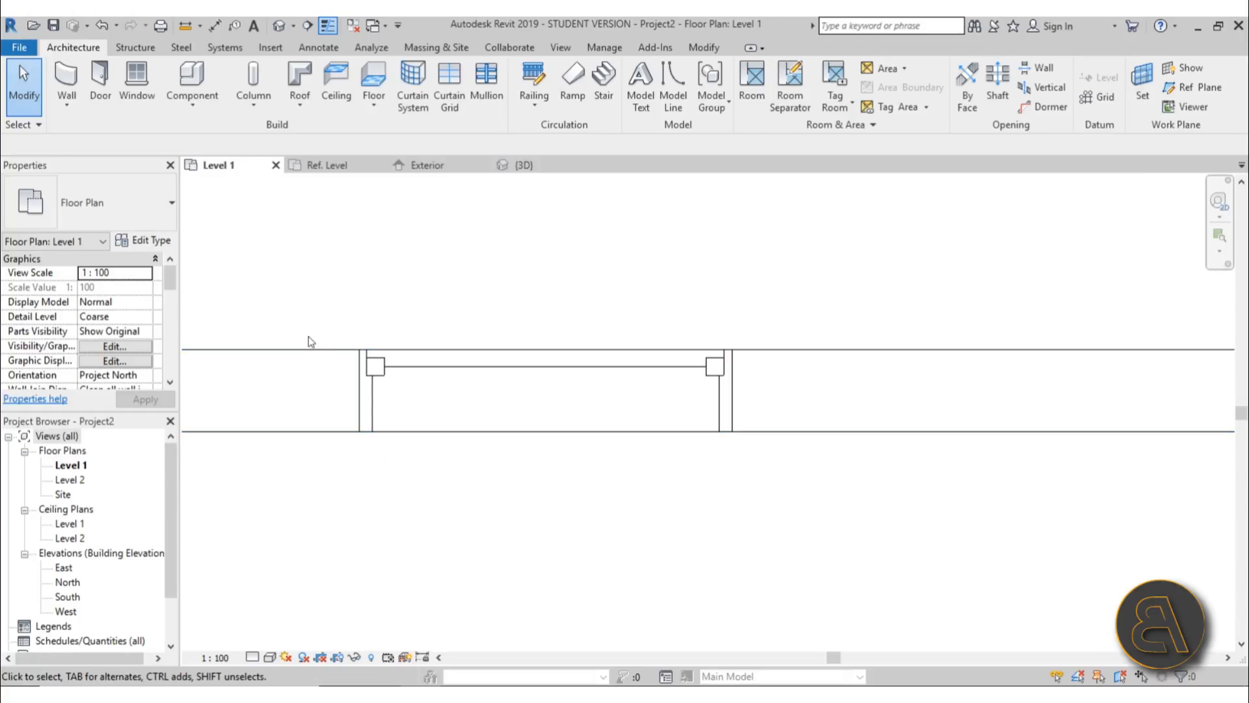
{"action": "scroll", "coordinate": [584, 360], "scroll_direction": "down", "scroll_amount": 3}
{"action": "middle_click_drag", "start_coordinate": [959, 377], "coordinate": [398, 382]}
{"action": "scroll", "coordinate": [600, 306], "scroll_direction": "up", "scroll_amount": 2}
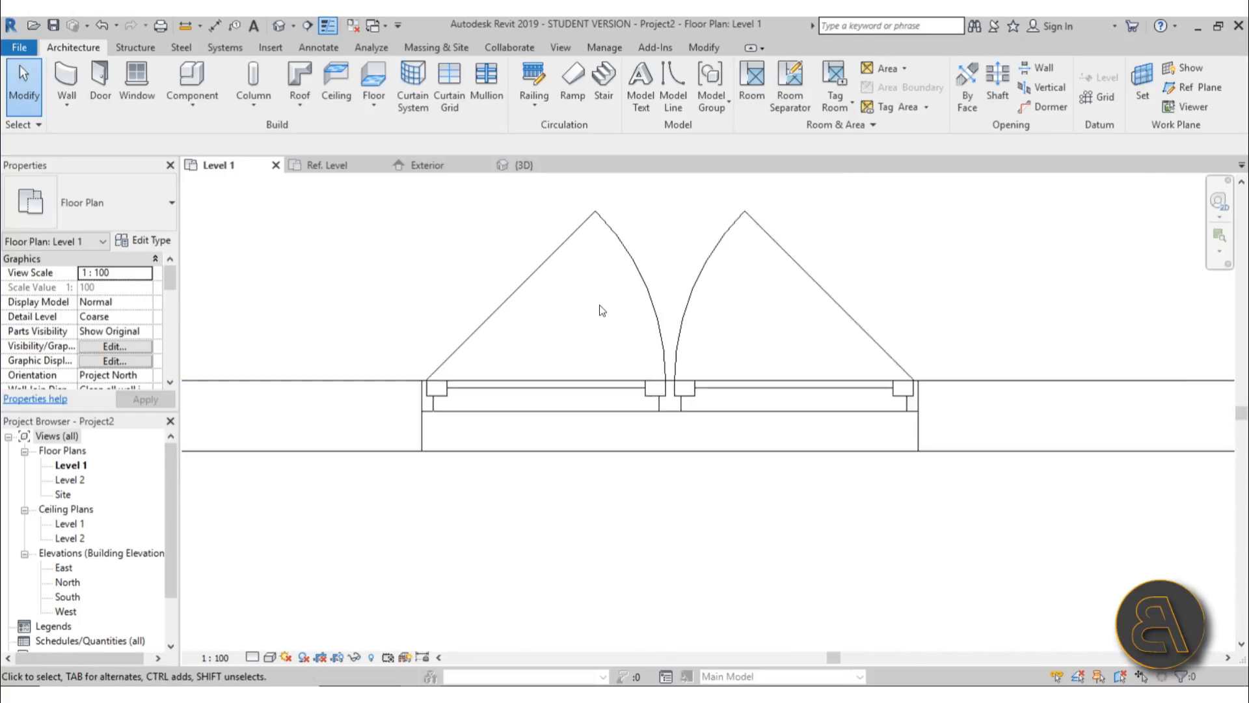
{"action": "scroll", "coordinate": [601, 311], "scroll_direction": "up", "scroll_amount": 1}
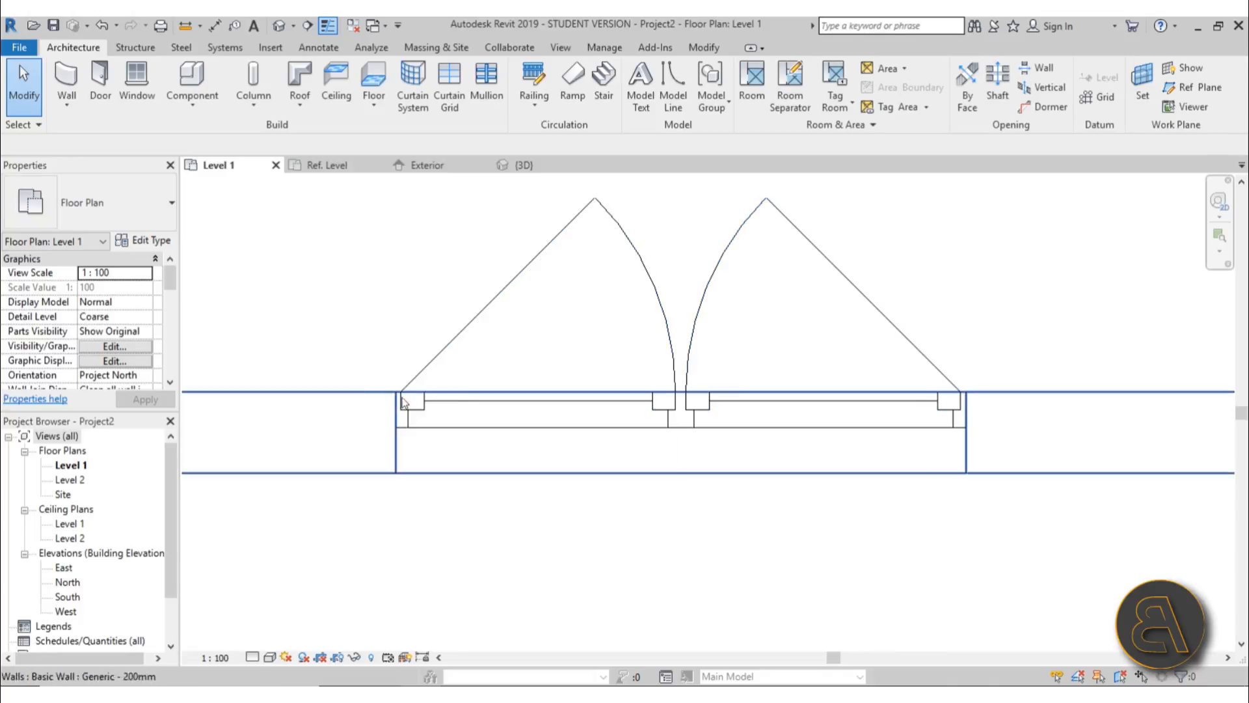
{"action": "scroll", "coordinate": [791, 407], "scroll_direction": "down", "scroll_amount": 4}
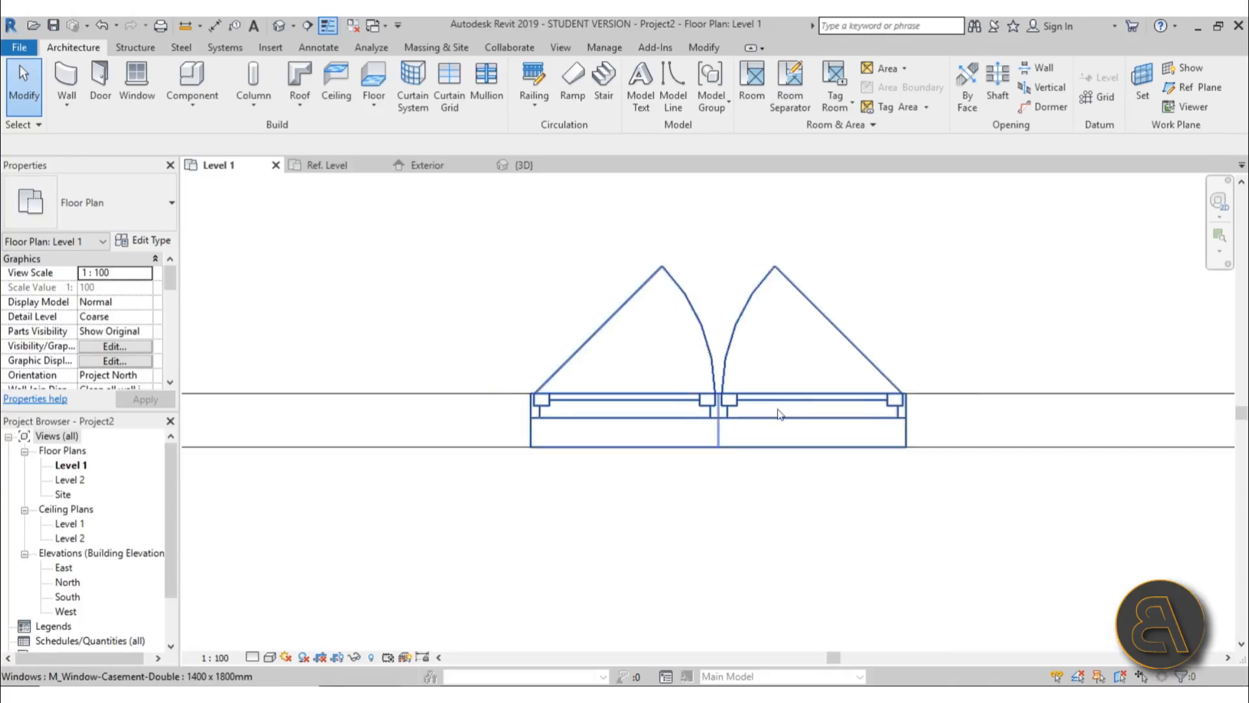
Change the project wall's type to Exterior - Brick on Mtl. Stud
{"action": "left_click", "coordinate": [763, 393]}
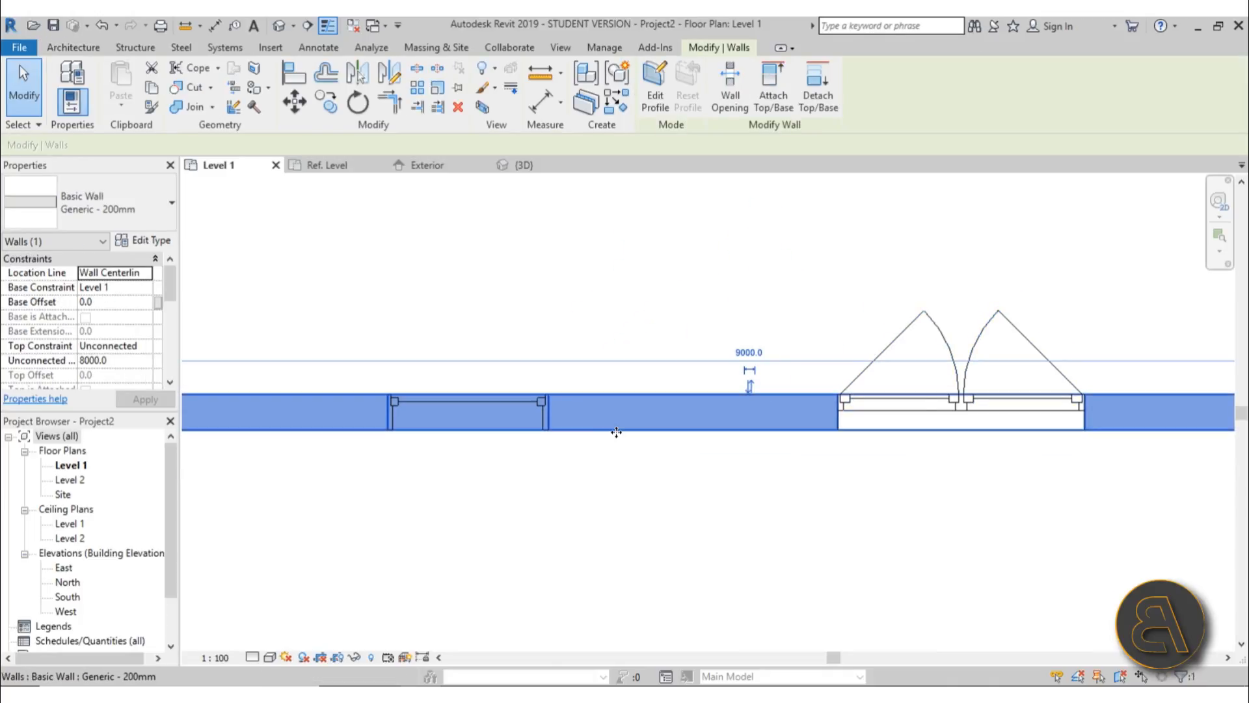
{"action": "left_click", "coordinate": [97, 219]}
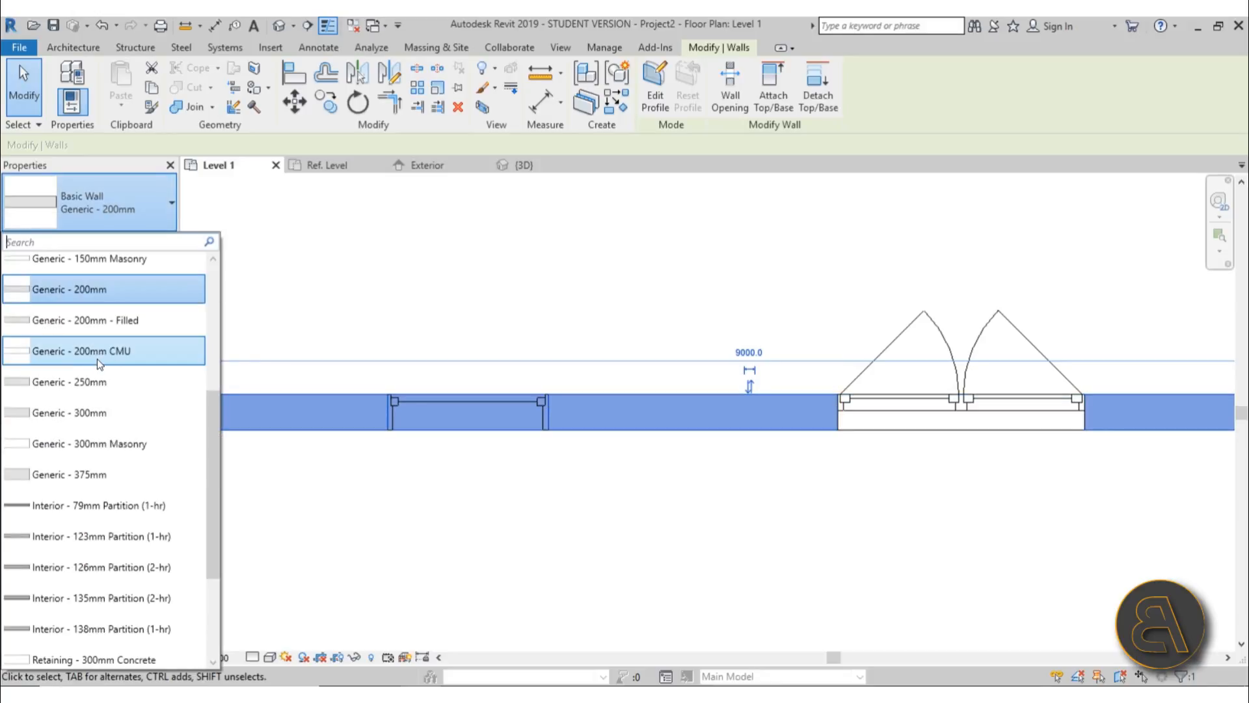
{"action": "scroll", "coordinate": [96, 357], "scroll_direction": "up", "scroll_amount": 5}
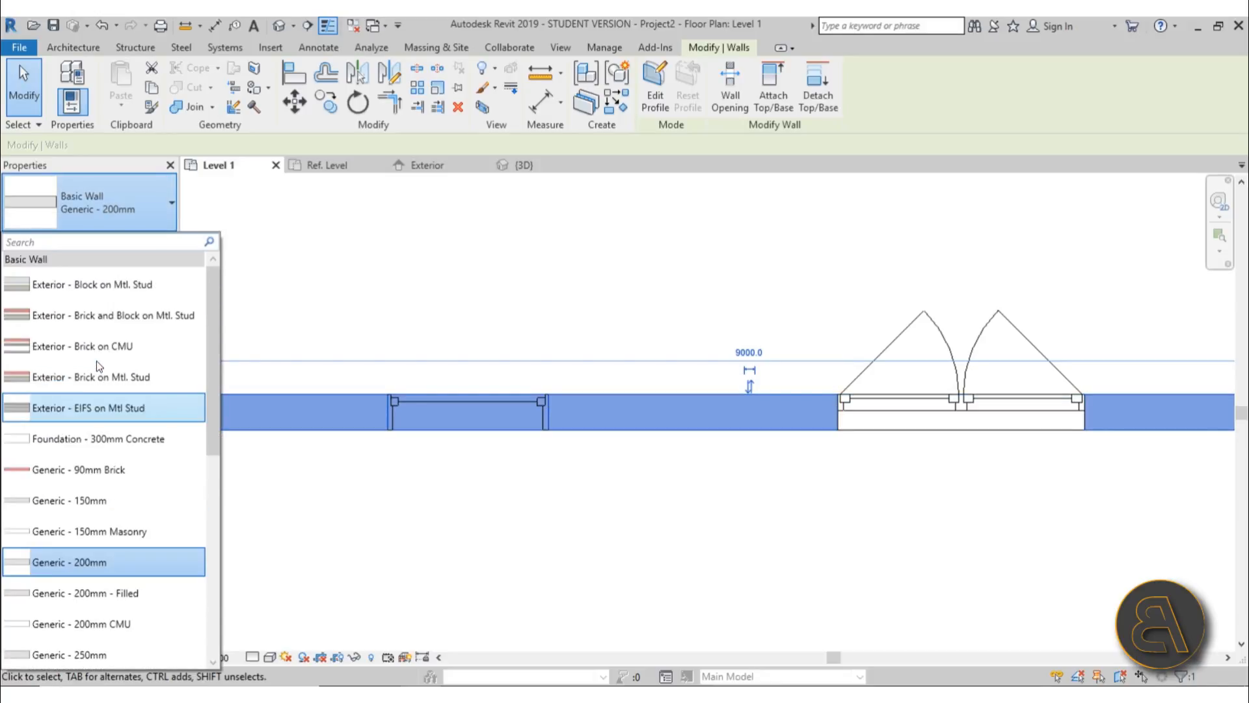
{"action": "left_click", "coordinate": [139, 385]}
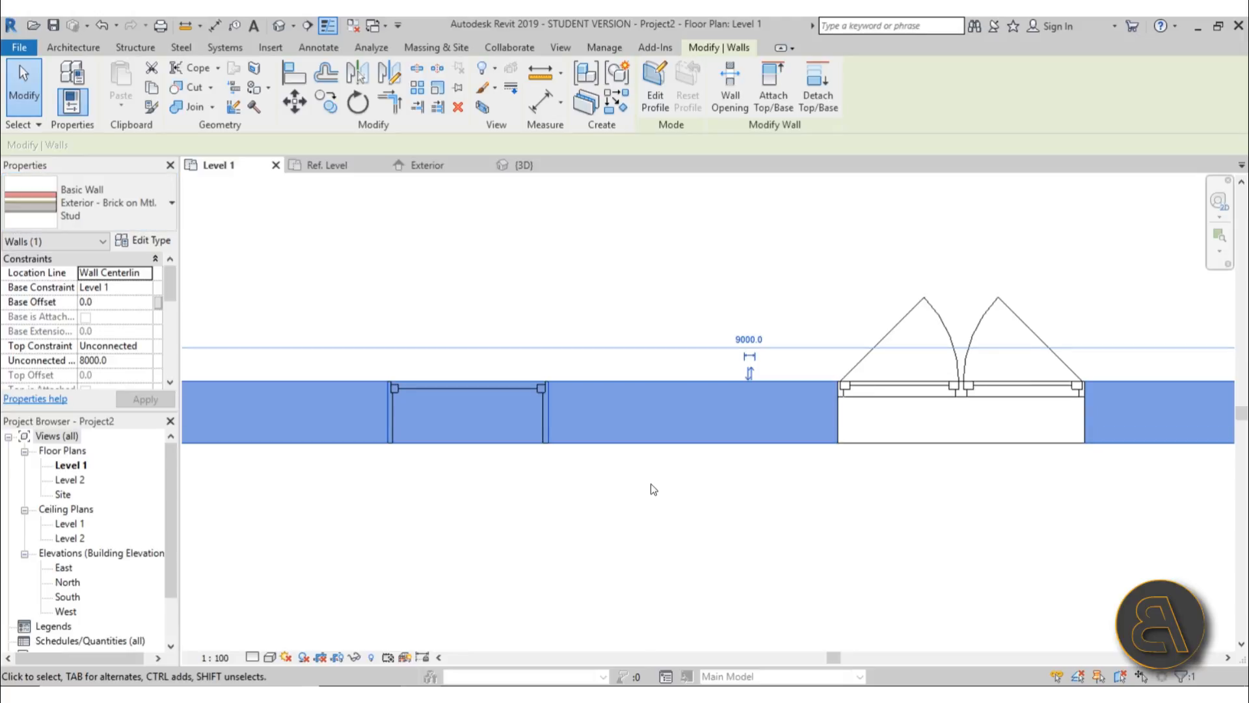
{"action": "left_click", "coordinate": [589, 482]}
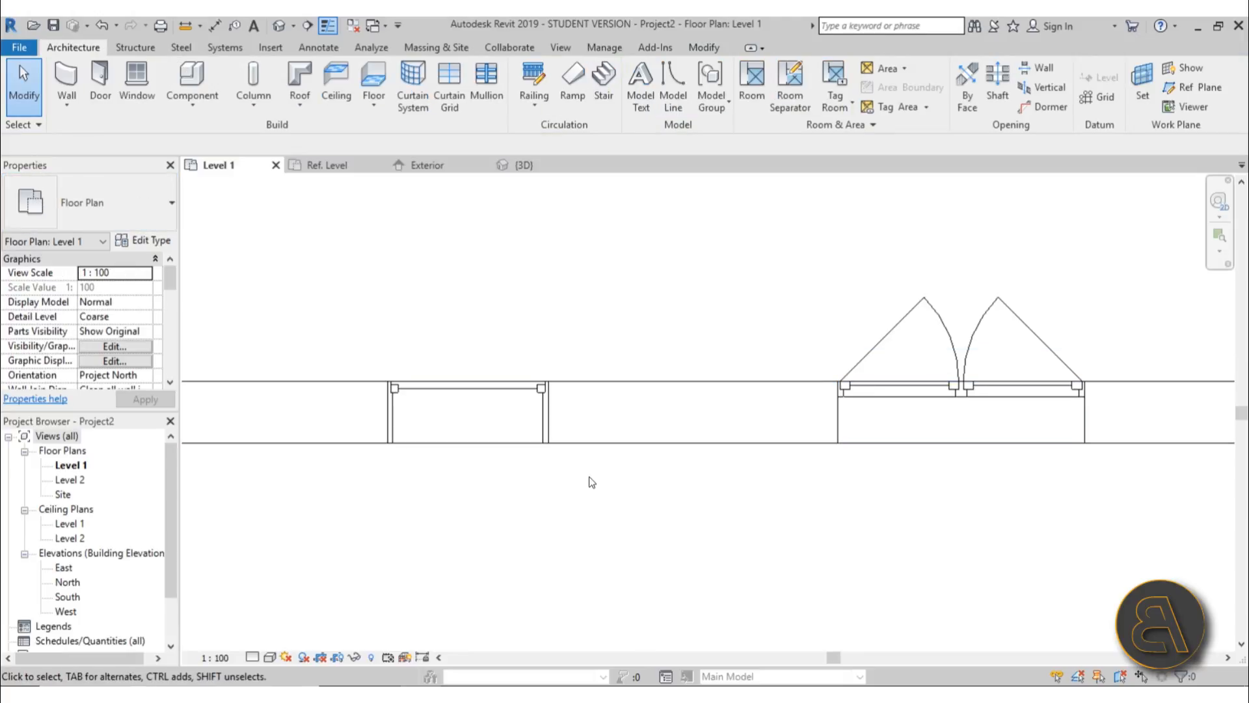
Set the Level 1 plan's detail level to Fine and inspect the wall layers beside the casement window
{"action": "scroll", "coordinate": [540, 393], "scroll_direction": "up", "scroll_amount": 3}
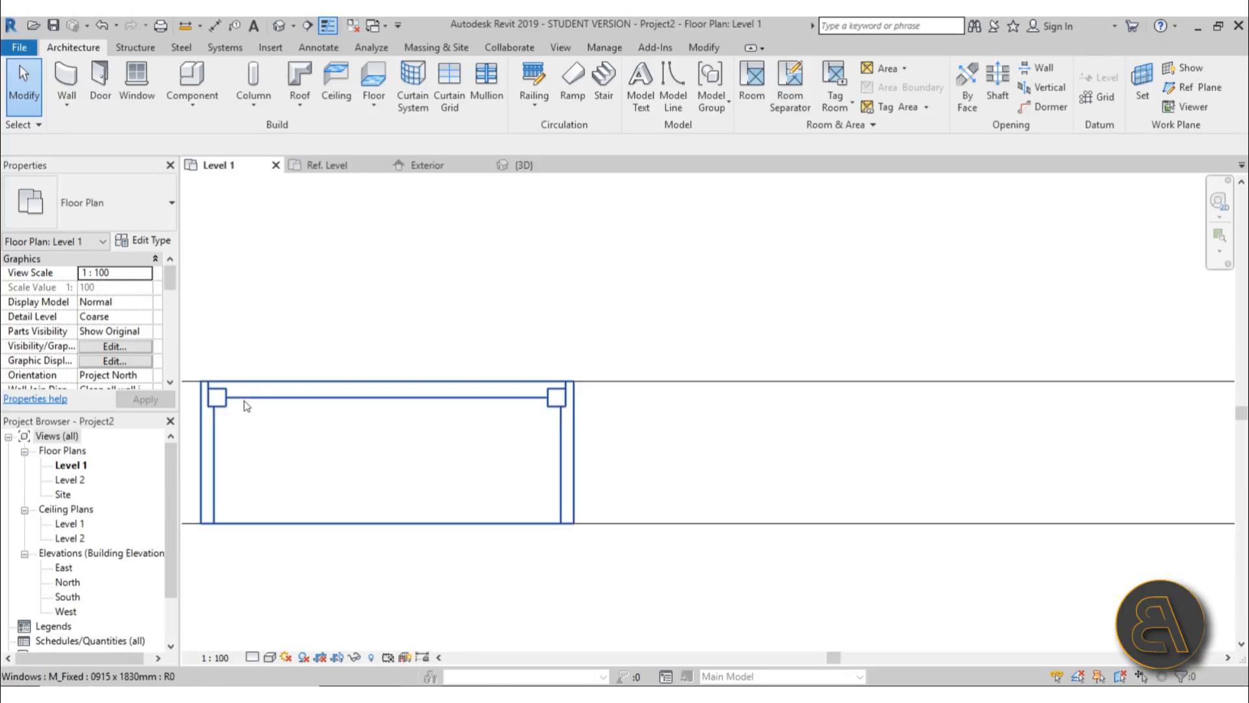
{"action": "scroll", "coordinate": [404, 335], "scroll_direction": "down", "scroll_amount": 3}
{"action": "middle_click_drag", "start_coordinate": [769, 357], "coordinate": [544, 359]}
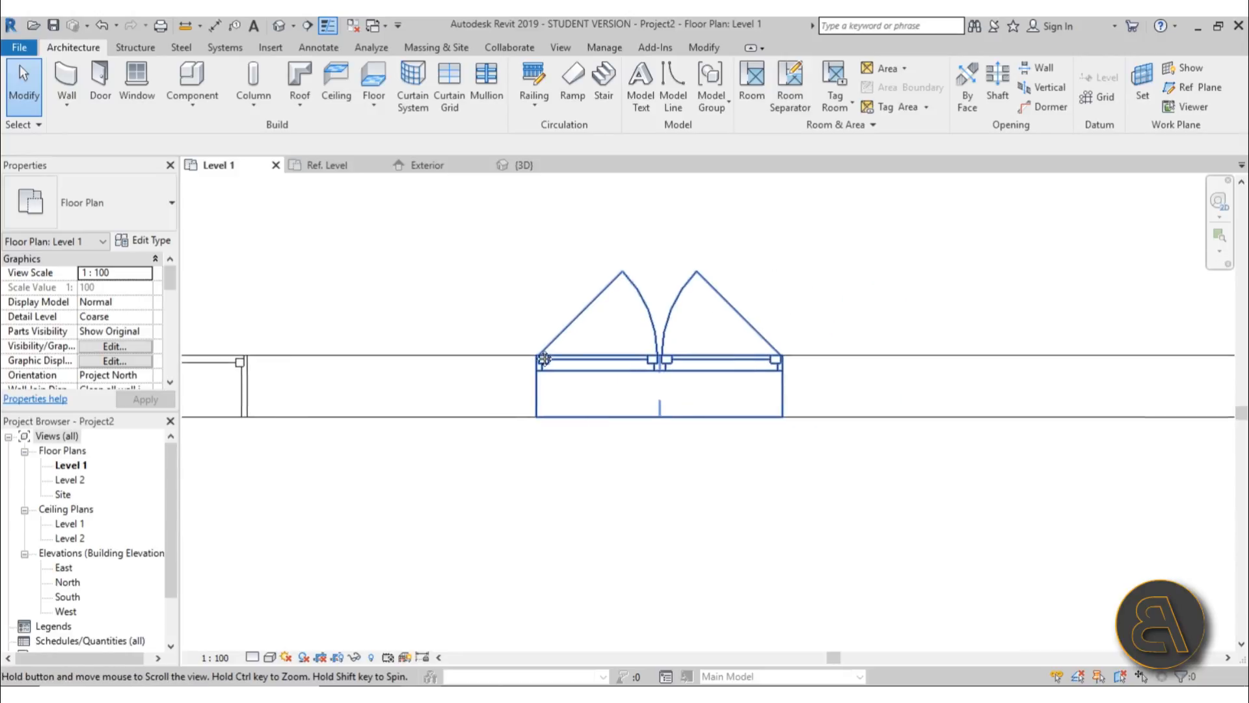
{"action": "scroll", "coordinate": [553, 359], "scroll_direction": "up", "scroll_amount": 3}
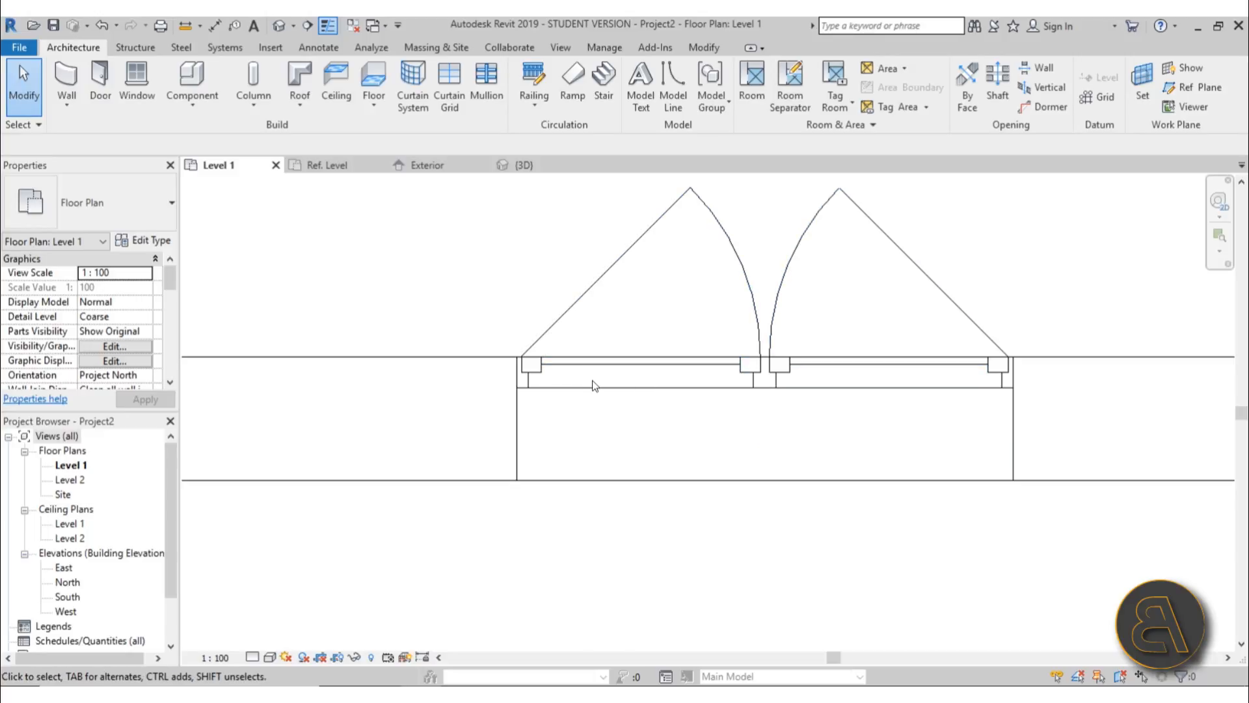
{"action": "left_click", "coordinate": [251, 660]}
{"action": "left_click", "coordinate": [273, 643]}
{"action": "scroll", "coordinate": [604, 517], "scroll_direction": "down", "scroll_amount": 1}
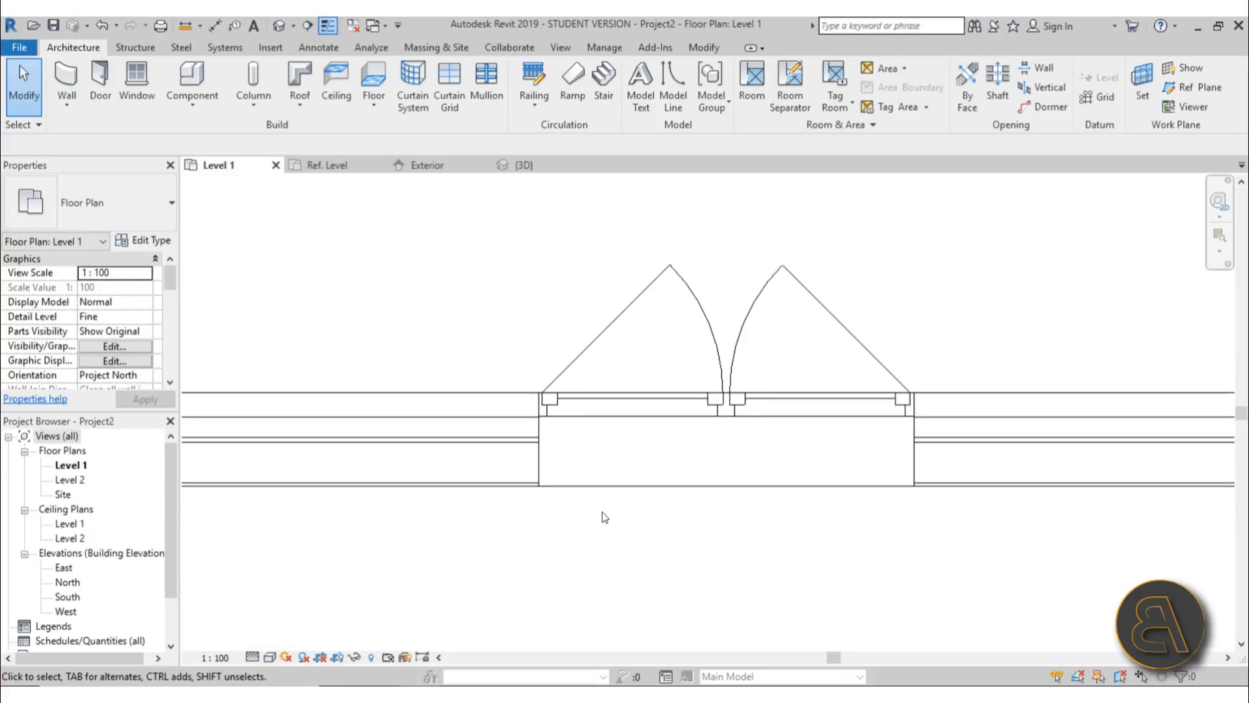
{"action": "scroll", "coordinate": [760, 459], "scroll_direction": "up", "scroll_amount": 1}
{"action": "scroll", "coordinate": [788, 408], "scroll_direction": "up", "scroll_amount": 2}
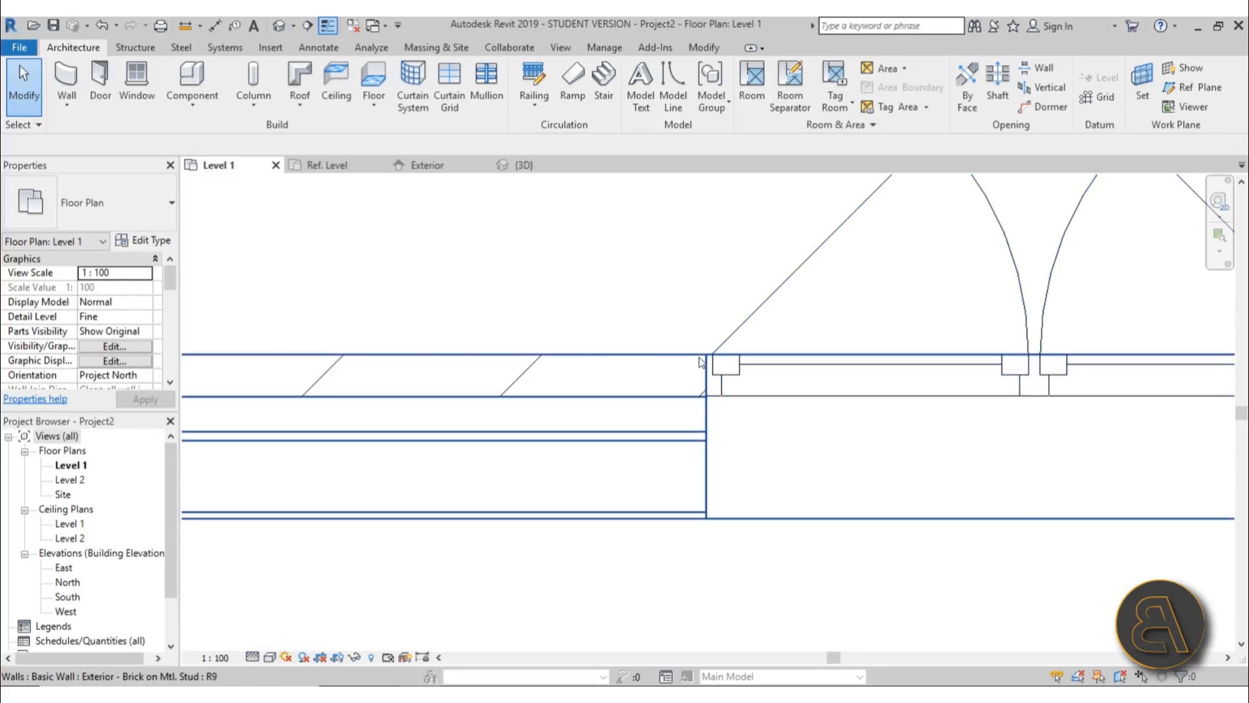
Set the Level 1 plan's visual style to Realistic and inspect the casement frame's position against the brick layer
{"action": "left_click", "coordinate": [268, 658]}
{"action": "left_click", "coordinate": [291, 627]}
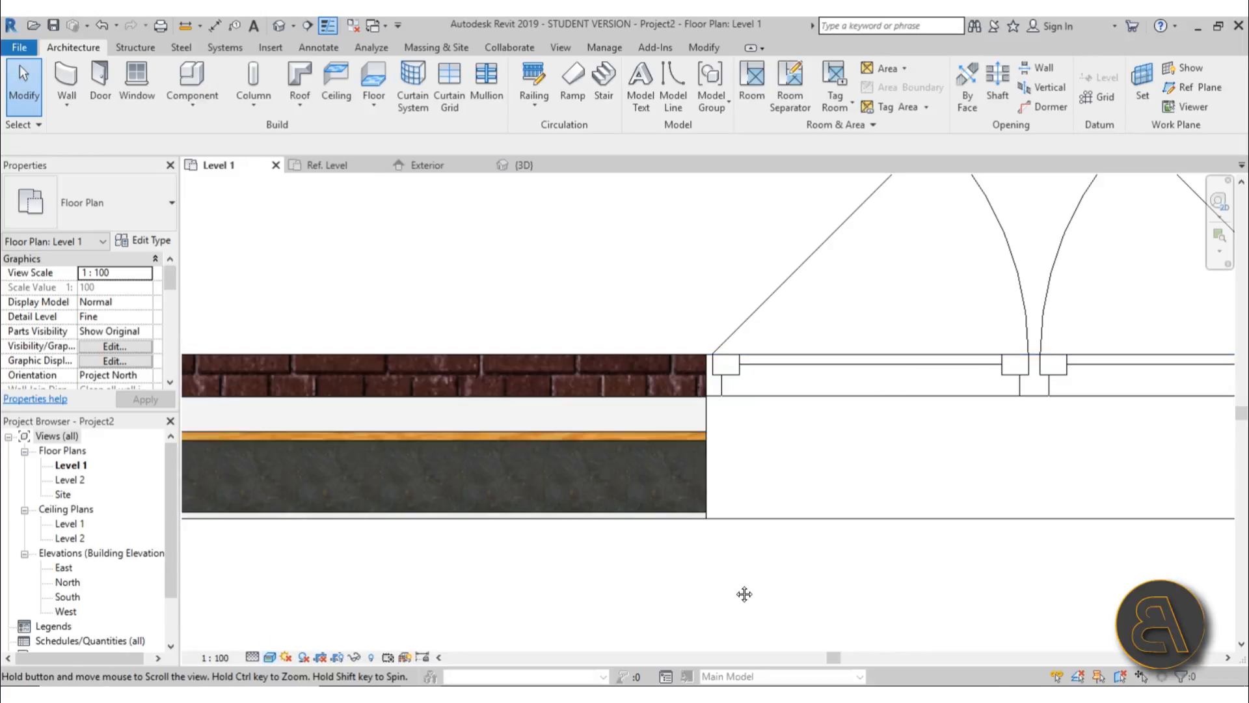
{"action": "middle_click_drag", "start_coordinate": [744, 593], "coordinate": [684, 585]}
{"action": "scroll", "coordinate": [613, 407], "scroll_direction": "up", "scroll_amount": 3}
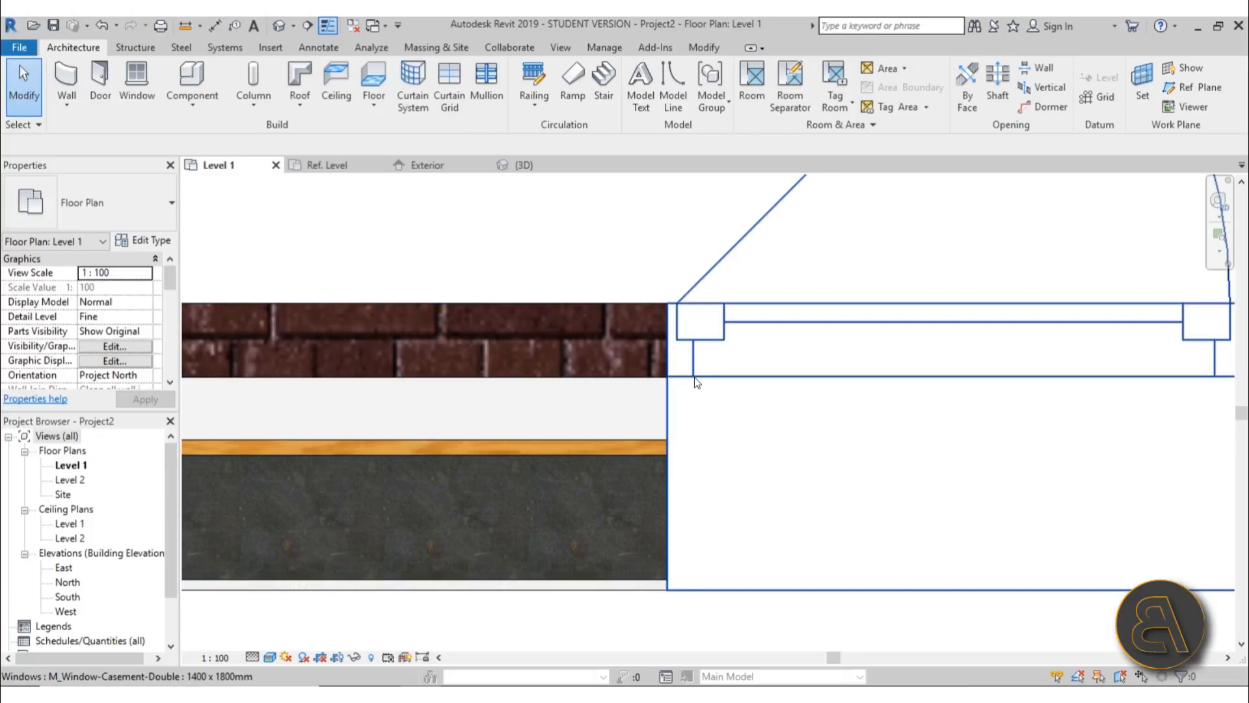
{"action": "scroll", "coordinate": [659, 357], "scroll_direction": "up", "scroll_amount": 2}
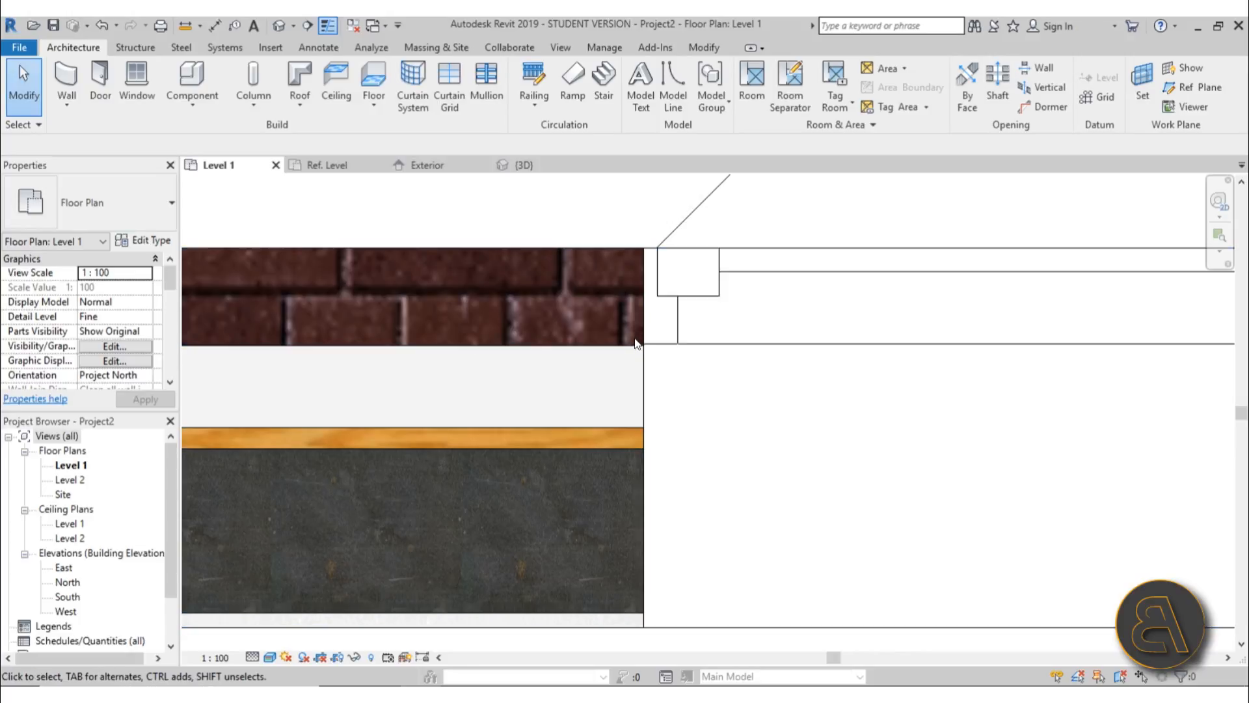
Switch to the window family's Ref. Level floor plan and change its host wall type to Generic - 300mm
{"action": "left_click", "coordinate": [529, 167]}
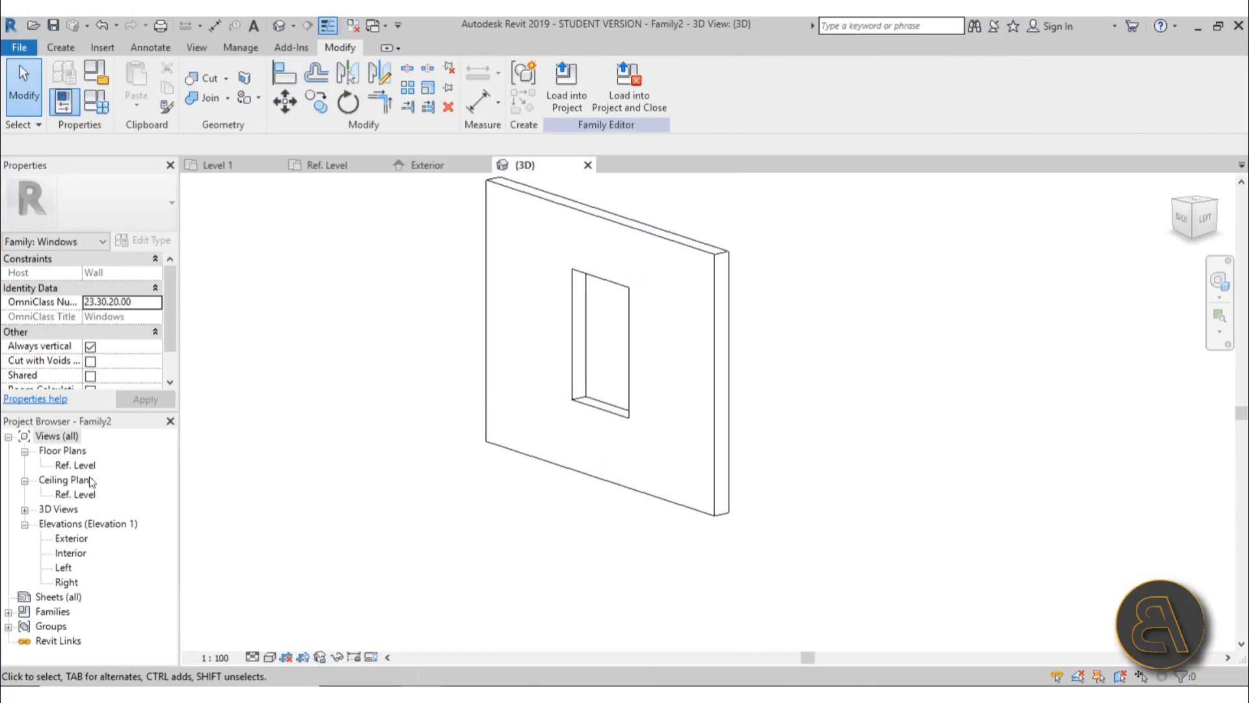
{"action": "double_click", "coordinate": [75, 465]}
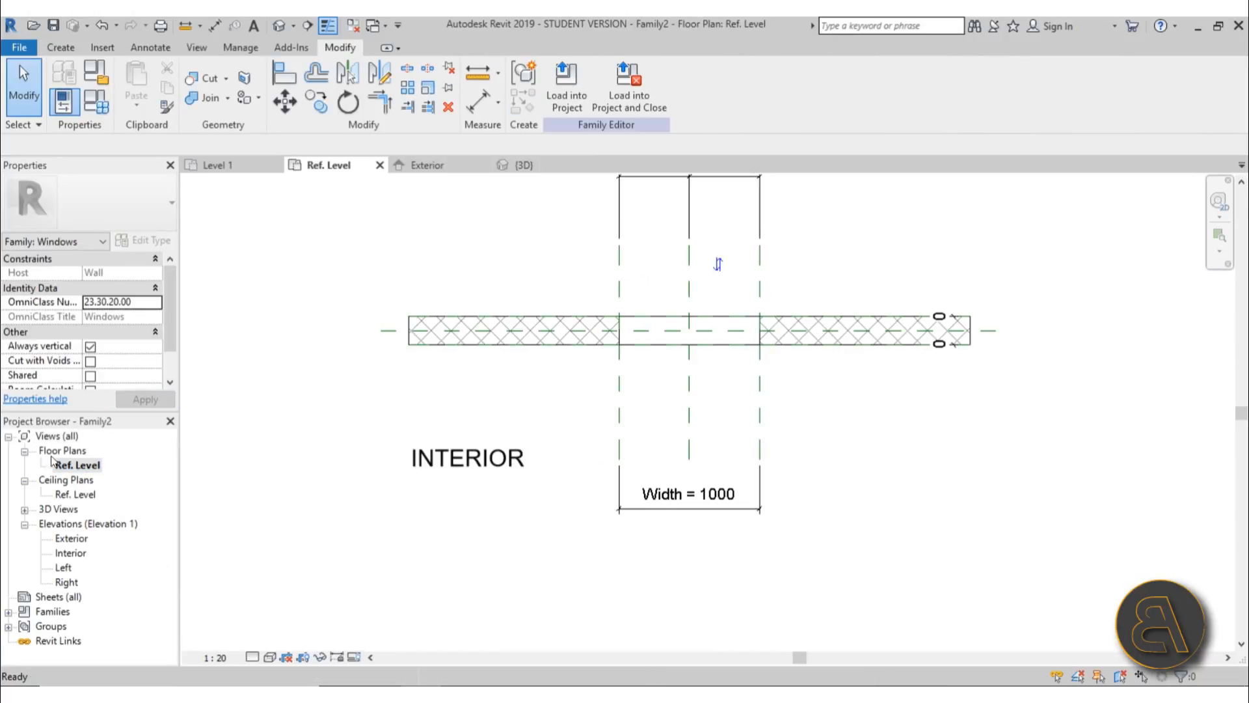
{"action": "scroll", "coordinate": [630, 316], "scroll_direction": "up", "scroll_amount": 4}
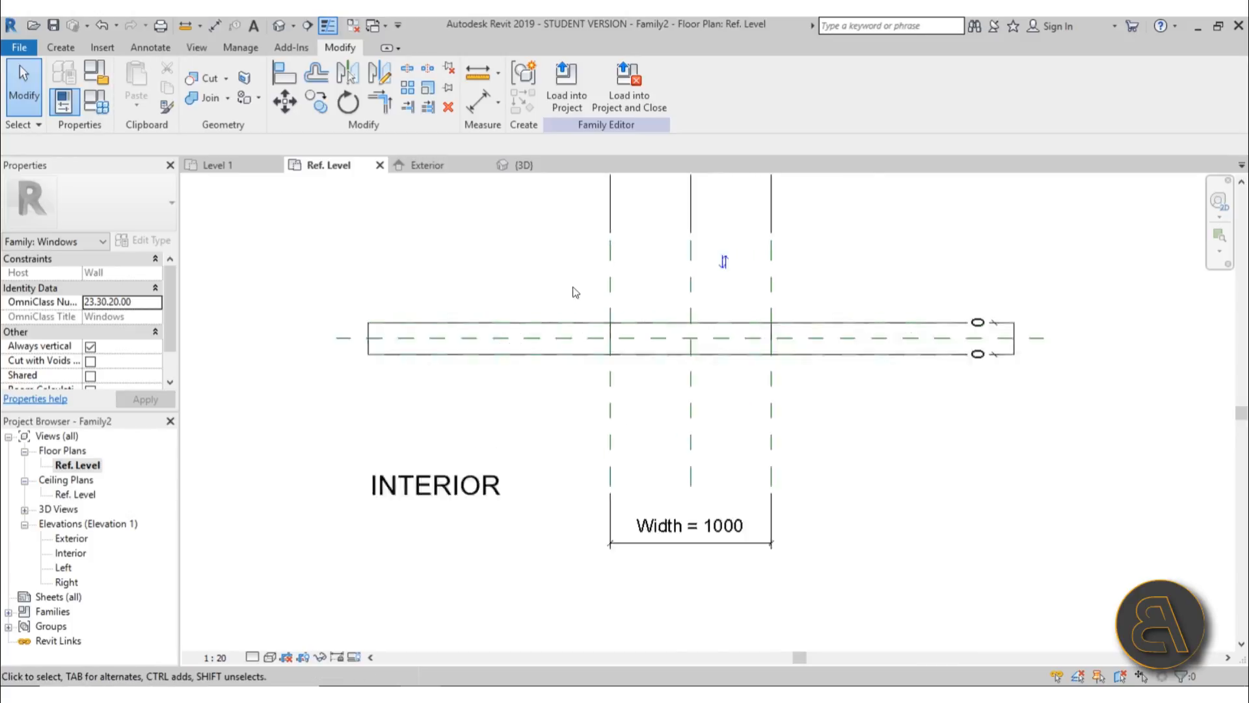
{"action": "middle_click_drag", "start_coordinate": [583, 361], "coordinate": [547, 333]}
{"action": "left_click", "coordinate": [531, 339]}
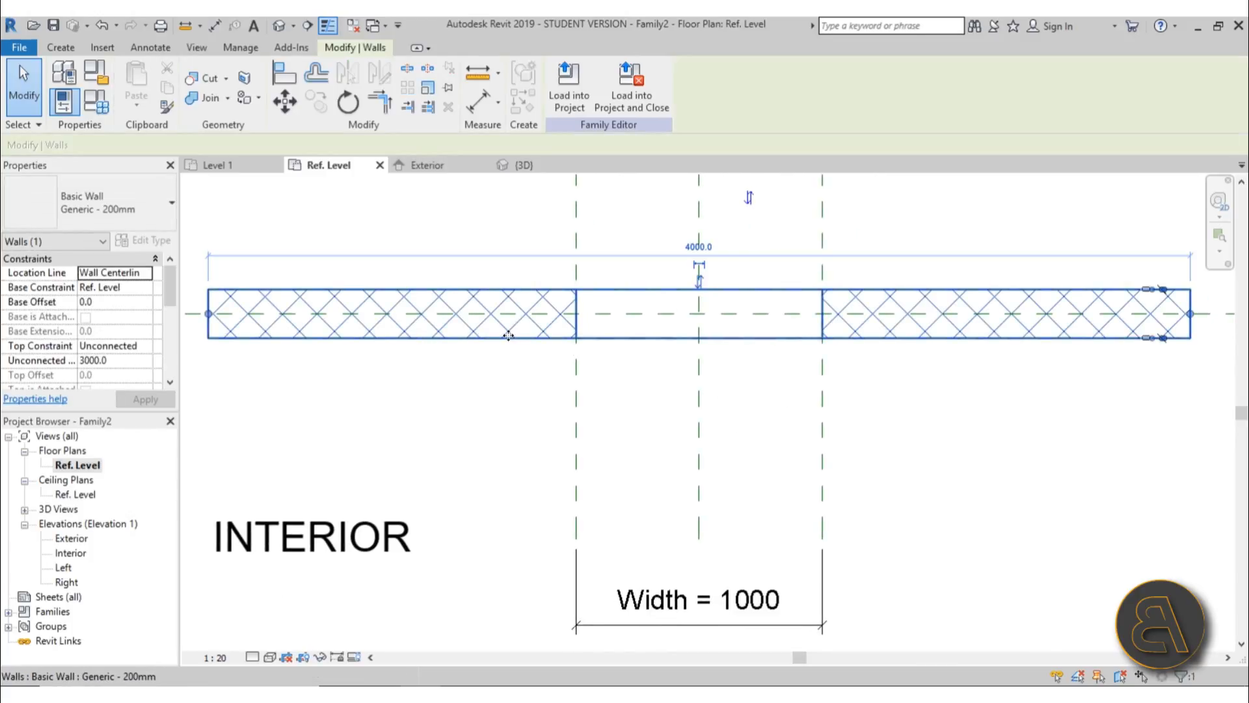
{"action": "left_click", "coordinate": [87, 220]}
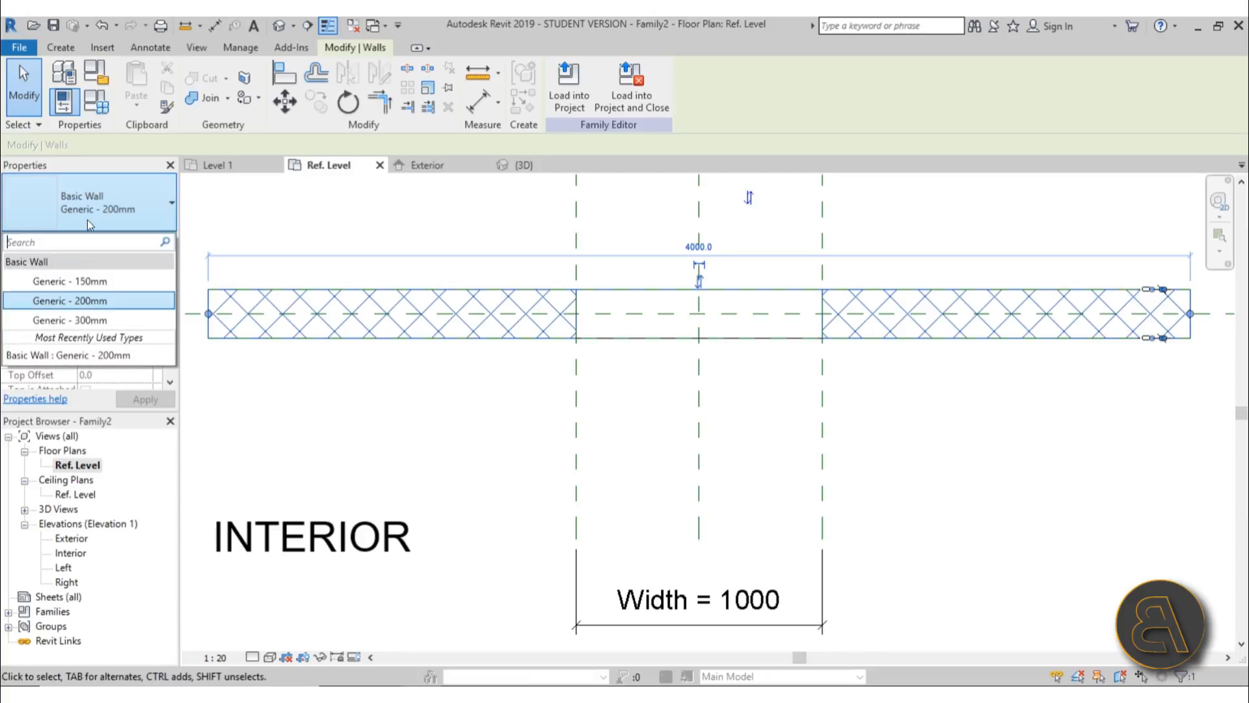
{"action": "left_click", "coordinate": [91, 320]}
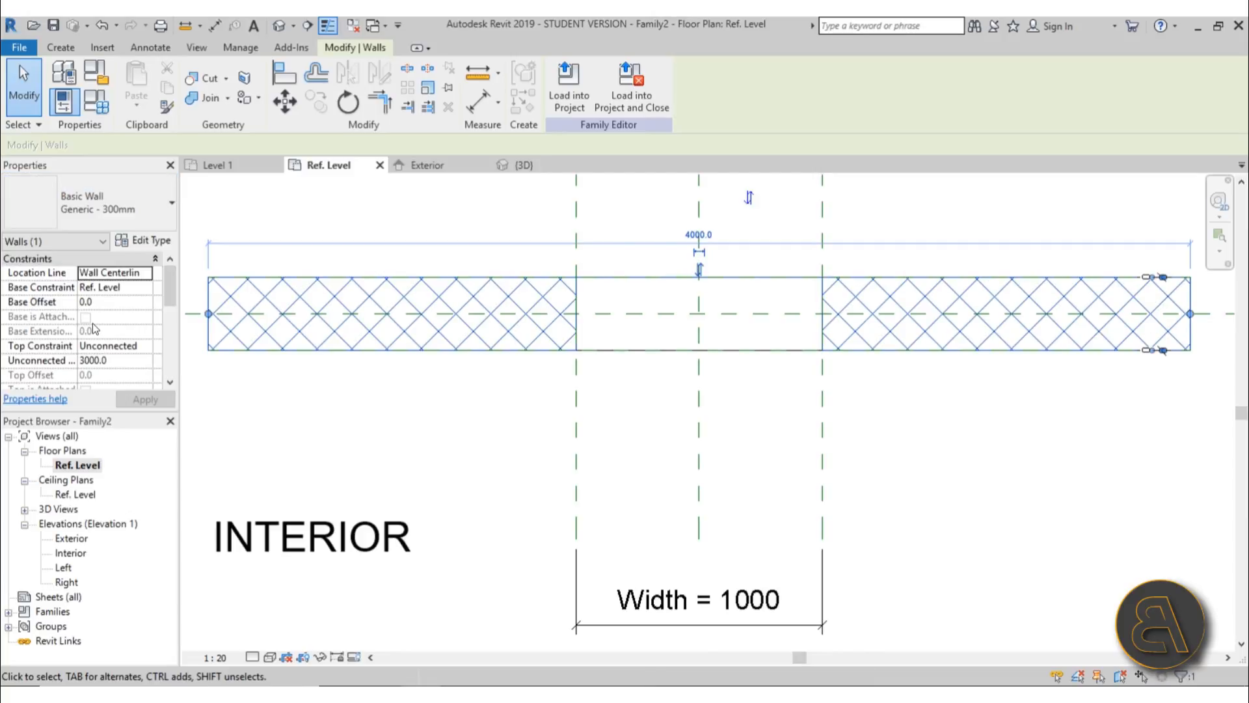
{"action": "left_click", "coordinate": [486, 412]}
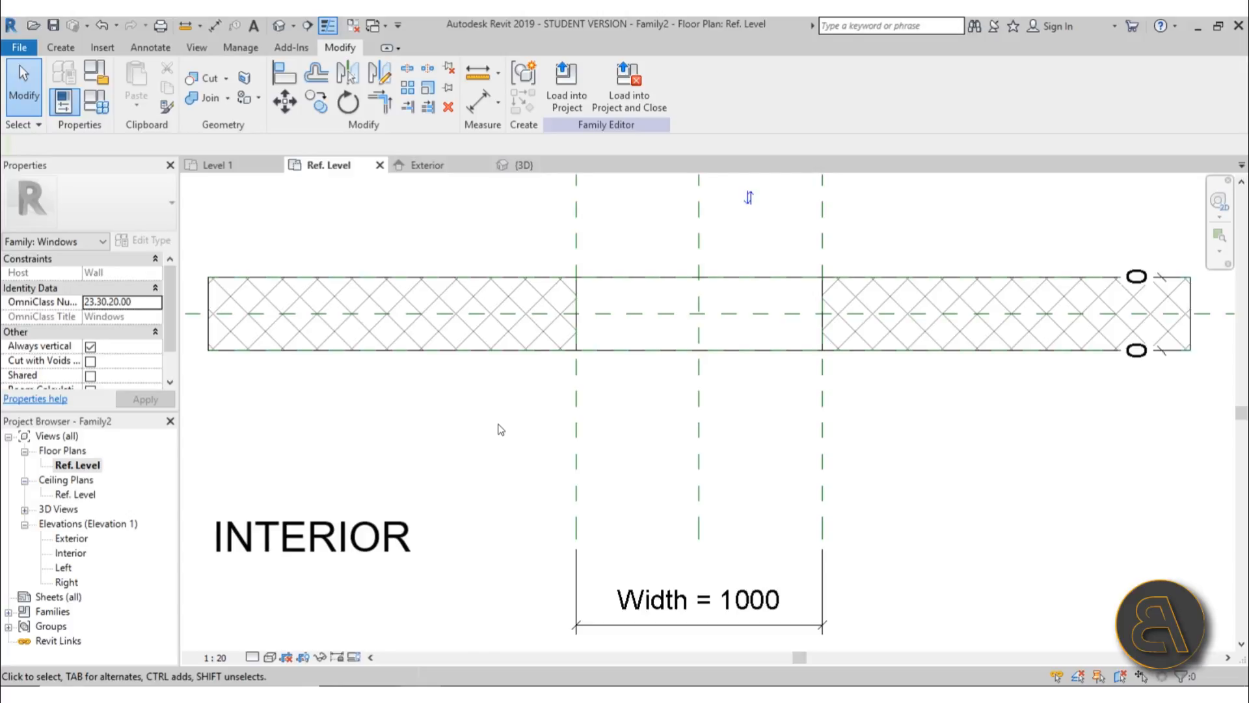
{"action": "middle_click_drag", "start_coordinate": [501, 430], "coordinate": [492, 435]}
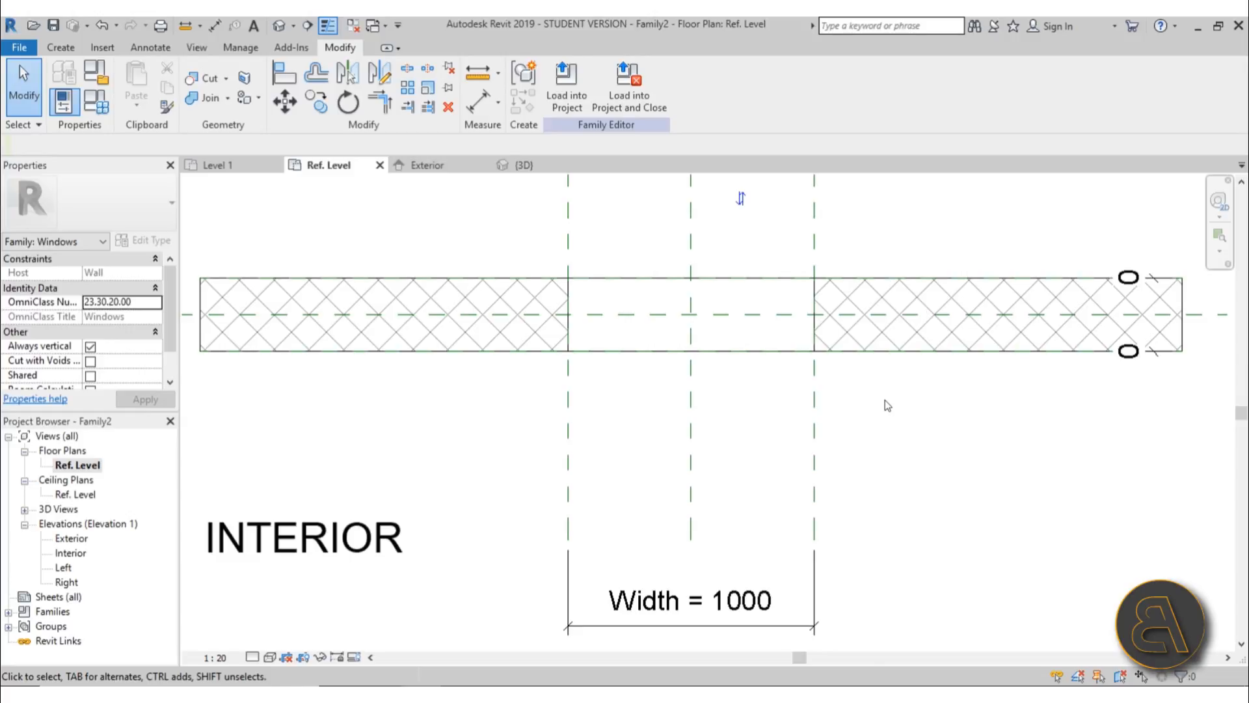
Try to widen the window opening to about 1520 mm by moving its Left reference plane outward
{"action": "left_click", "coordinate": [68, 53]}
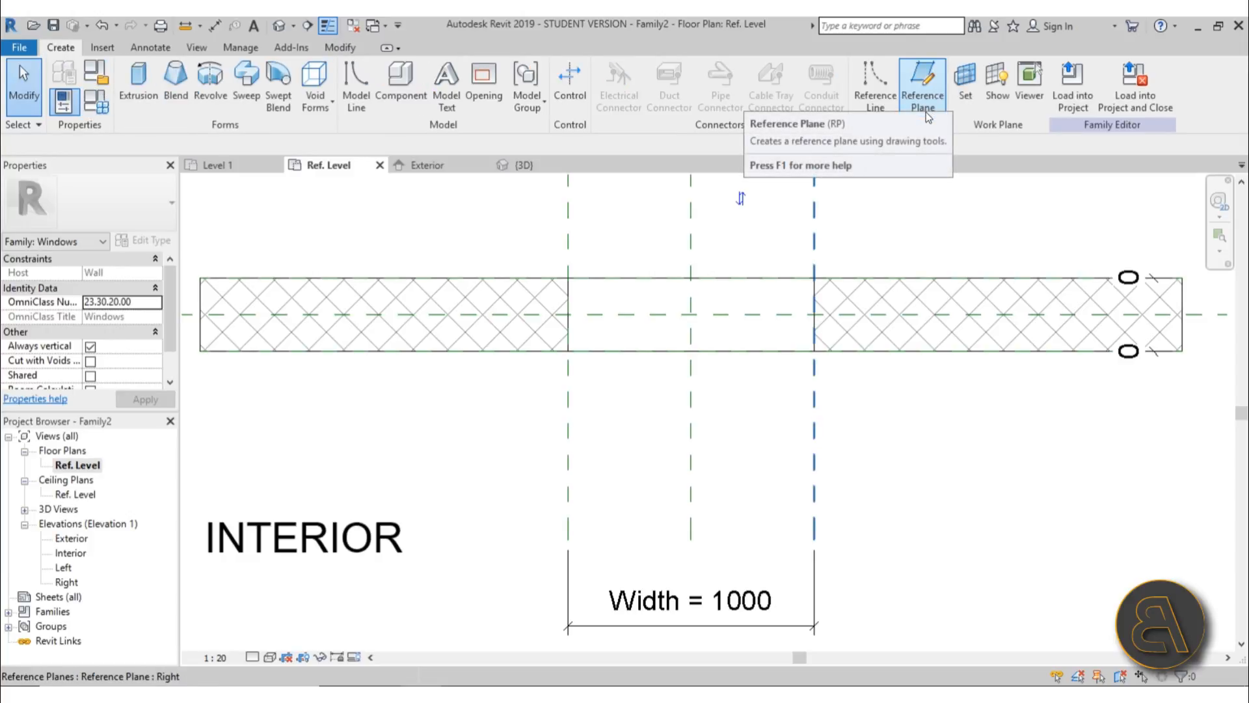
{"action": "scroll", "coordinate": [651, 455], "scroll_direction": "down", "scroll_amount": 2}
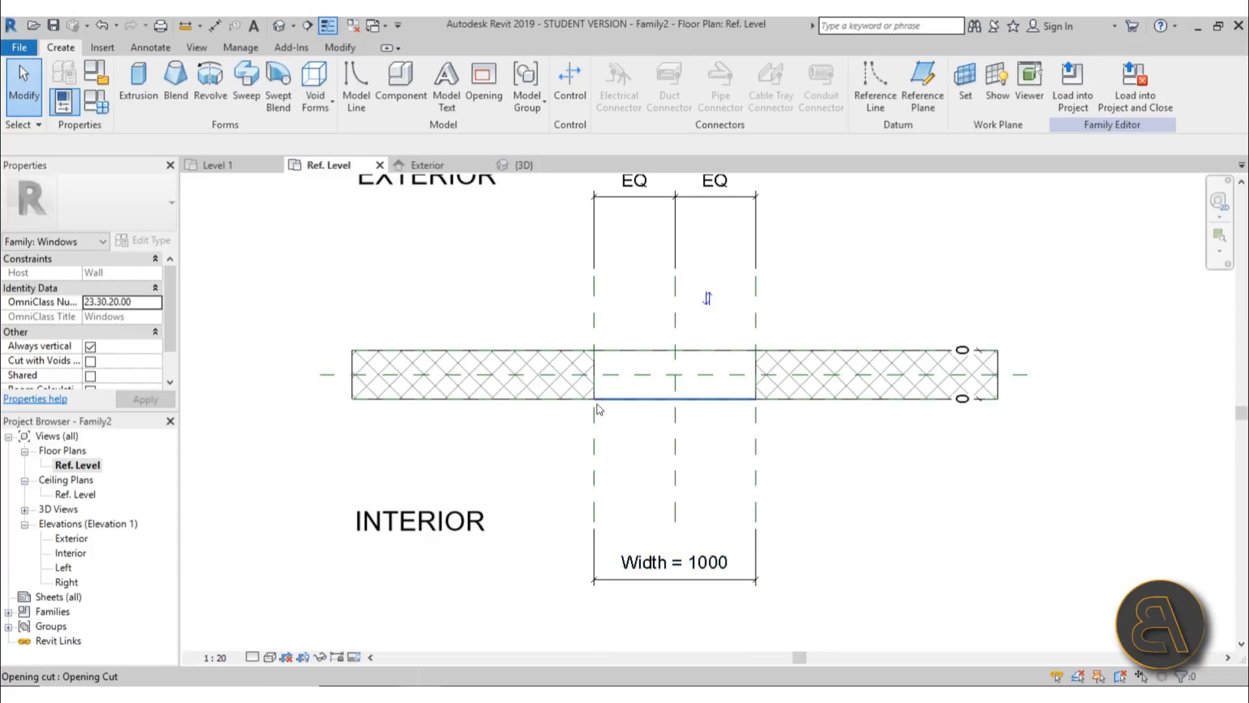
{"action": "left_click_drag", "start_coordinate": [593, 428], "coordinate": [552, 426]}
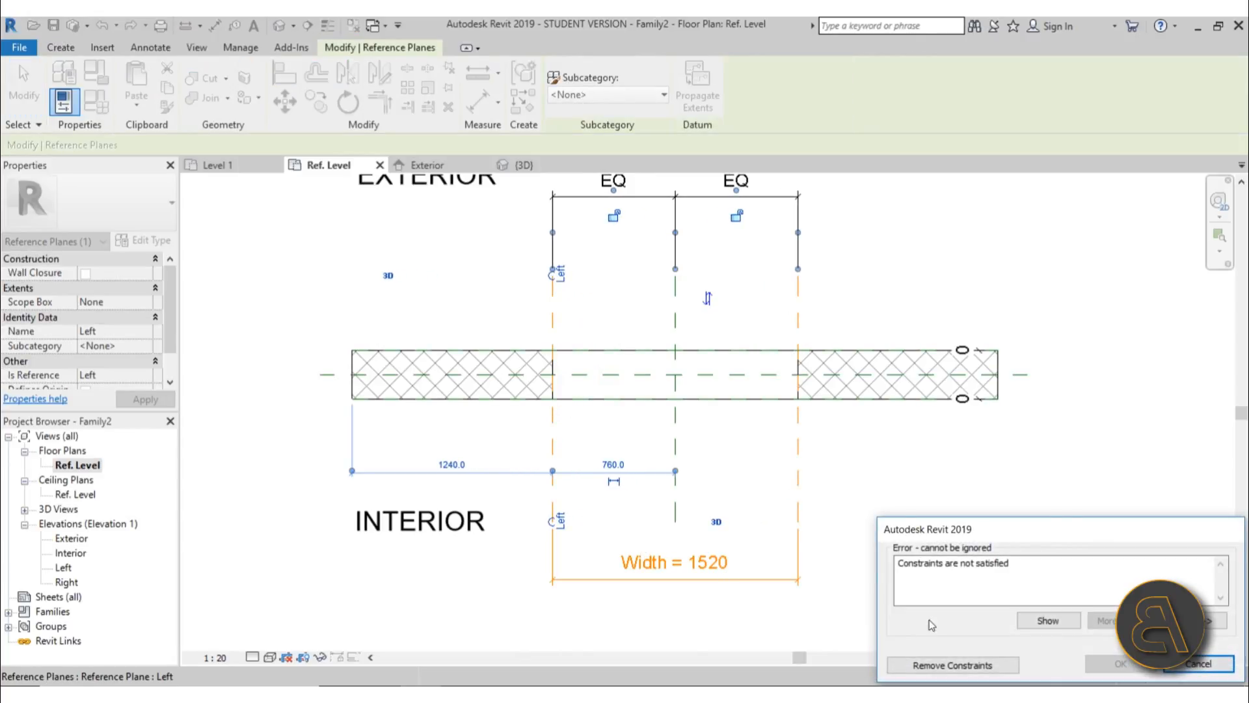
{"action": "left_click", "coordinate": [1210, 666]}
{"action": "scroll", "coordinate": [618, 397], "scroll_direction": "up", "scroll_amount": 2}
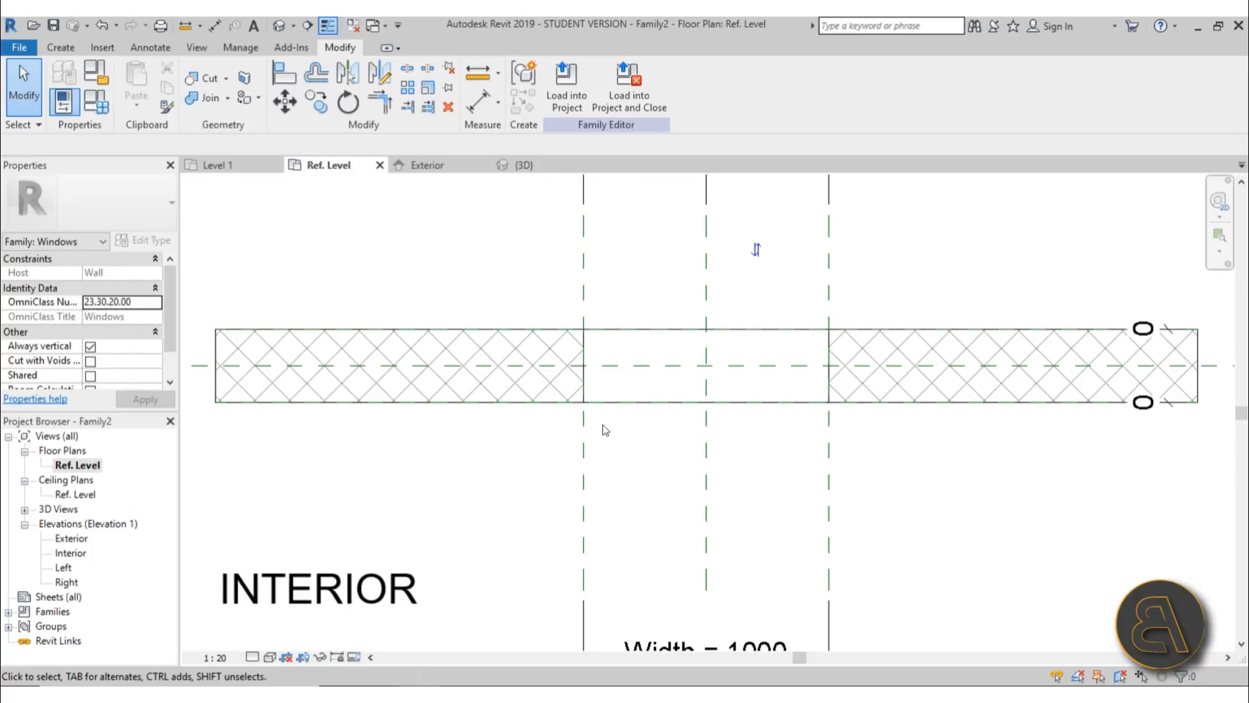
Draw a horizontal reference plane through the wall and across the opening, about 95 mm inside the exterior face
{"action": "left_click", "coordinate": [70, 51]}
{"action": "key", "text": "r"}
{"action": "key", "text": "p"}
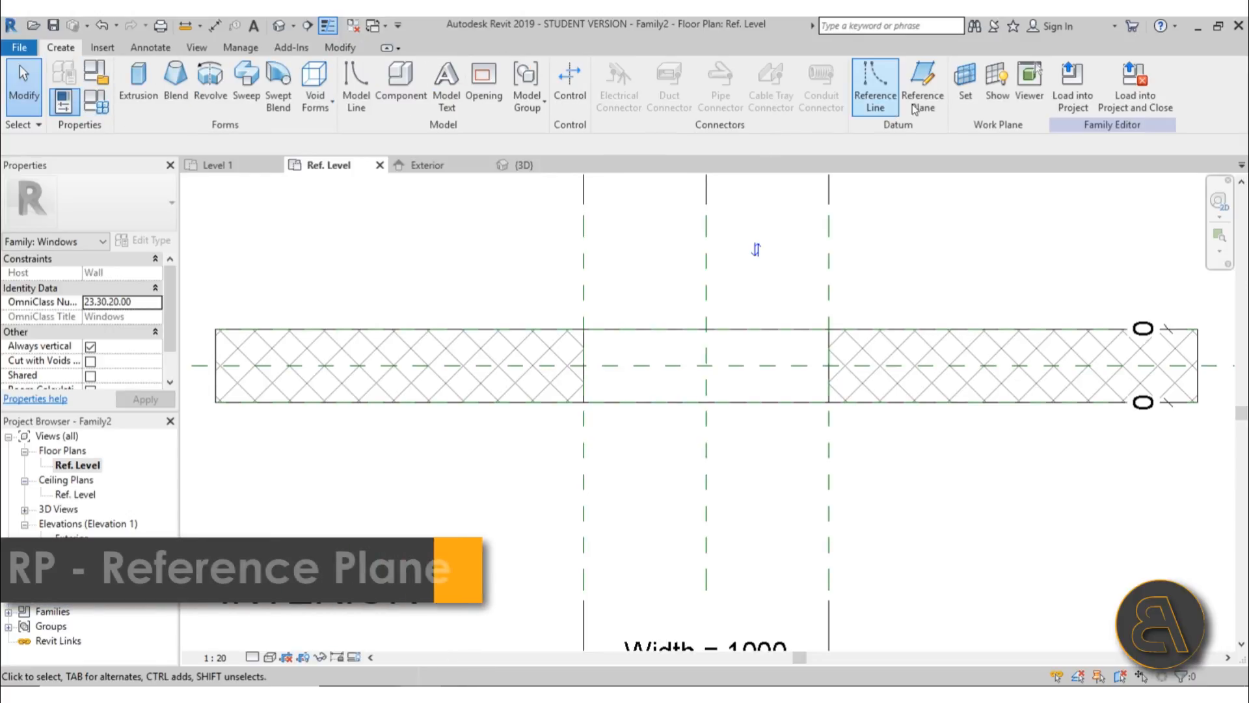
{"action": "scroll", "coordinate": [455, 351], "scroll_direction": "up", "scroll_amount": 2}
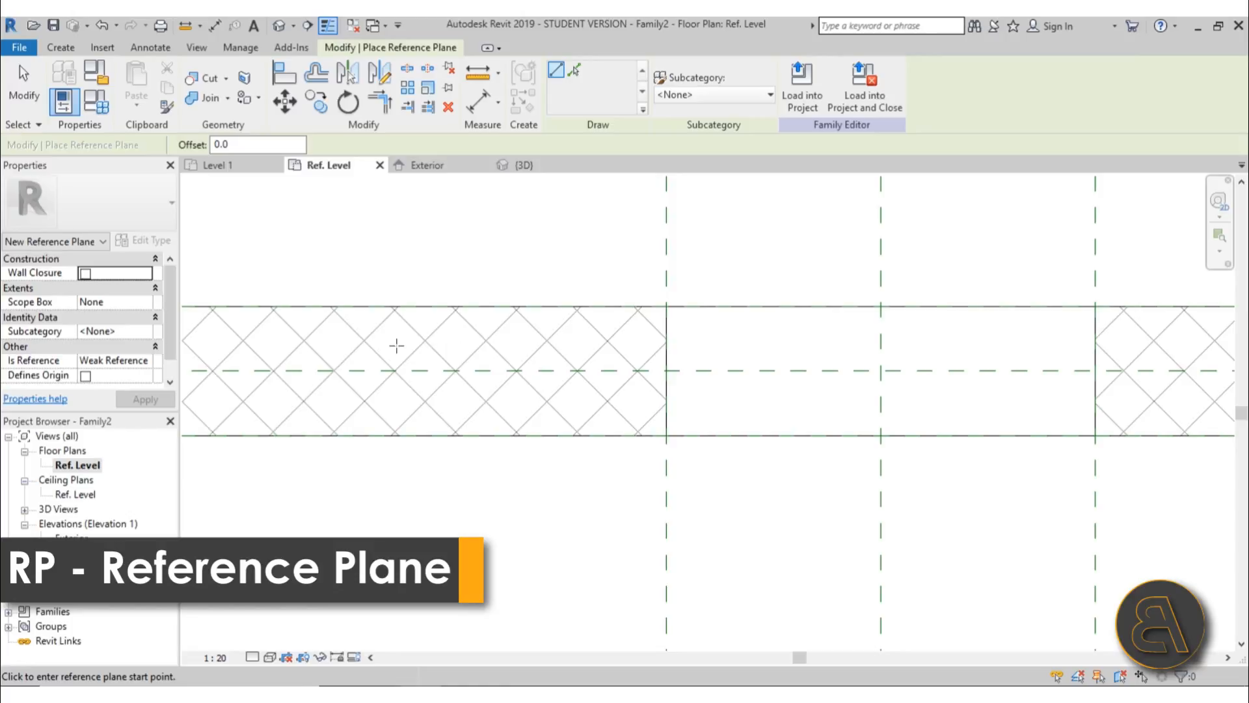
{"action": "left_click", "coordinate": [348, 348]}
{"action": "scroll", "coordinate": [404, 349], "scroll_direction": "down", "scroll_amount": 2}
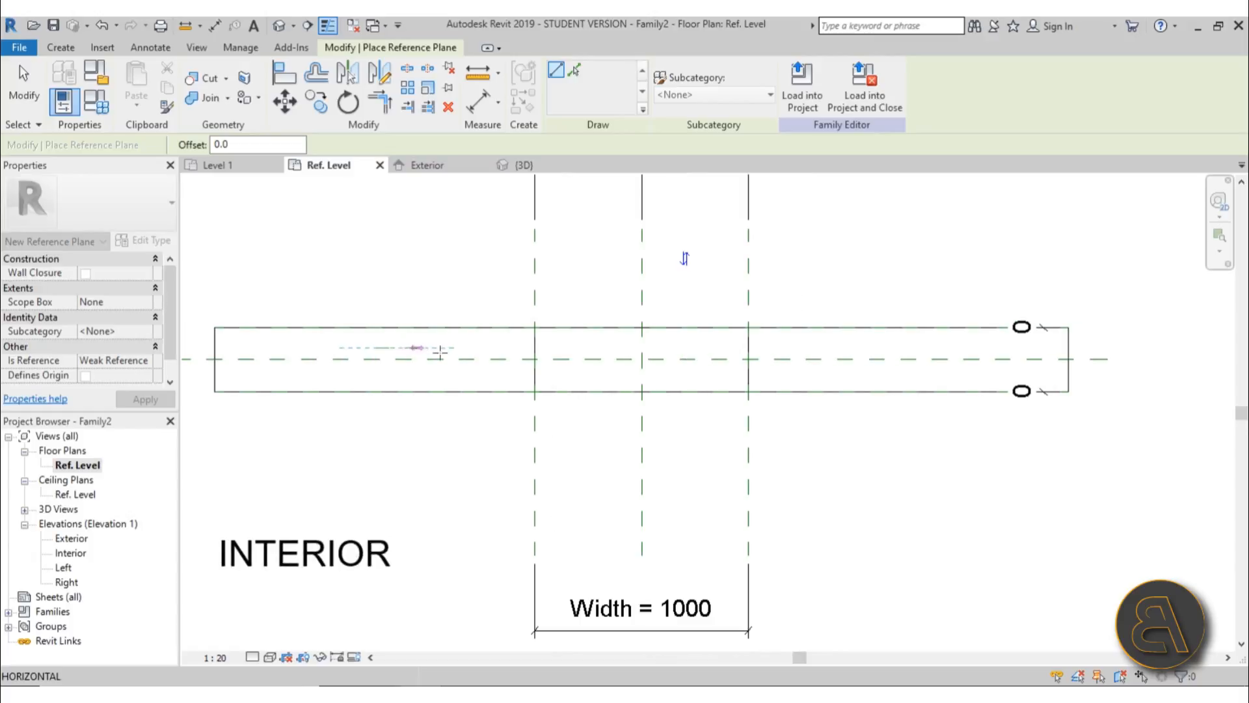
{"action": "left_click", "coordinate": [849, 348]}
{"action": "key", "text": "Escape"}
{"action": "key", "text": "Escape"}
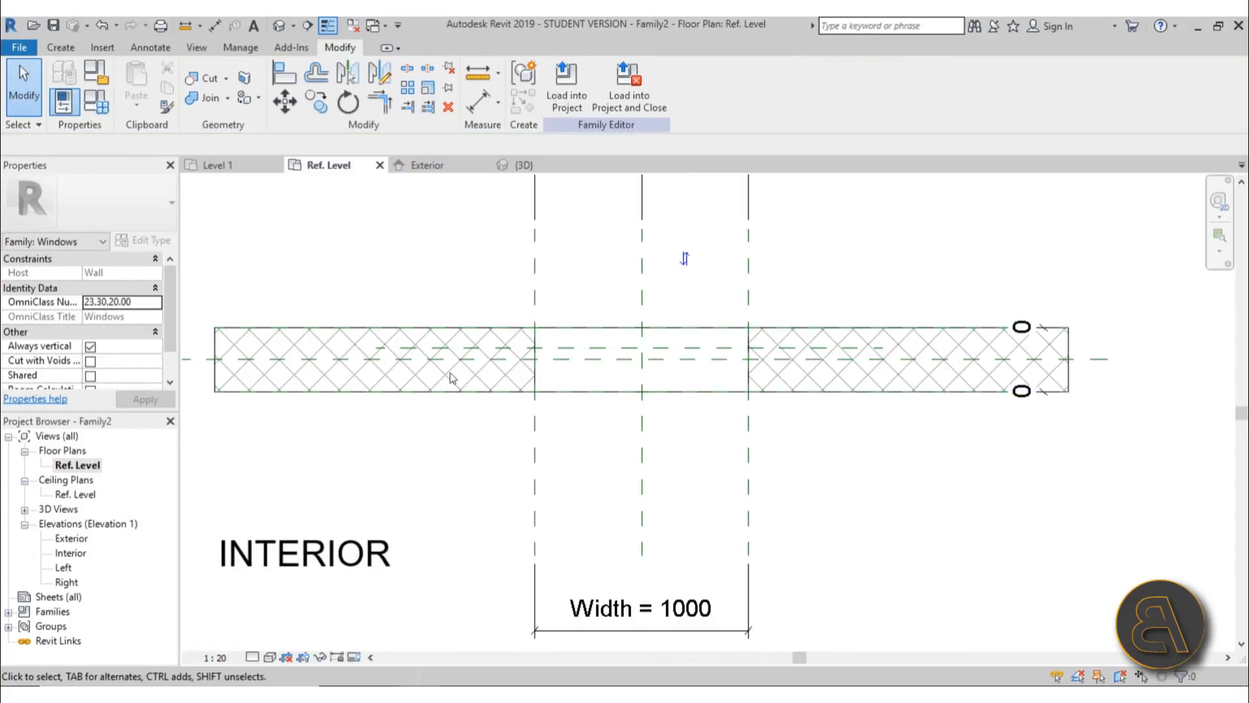
Extend both ends of the new horizontal reference plane farther along the wall
{"action": "left_click", "coordinate": [427, 350]}
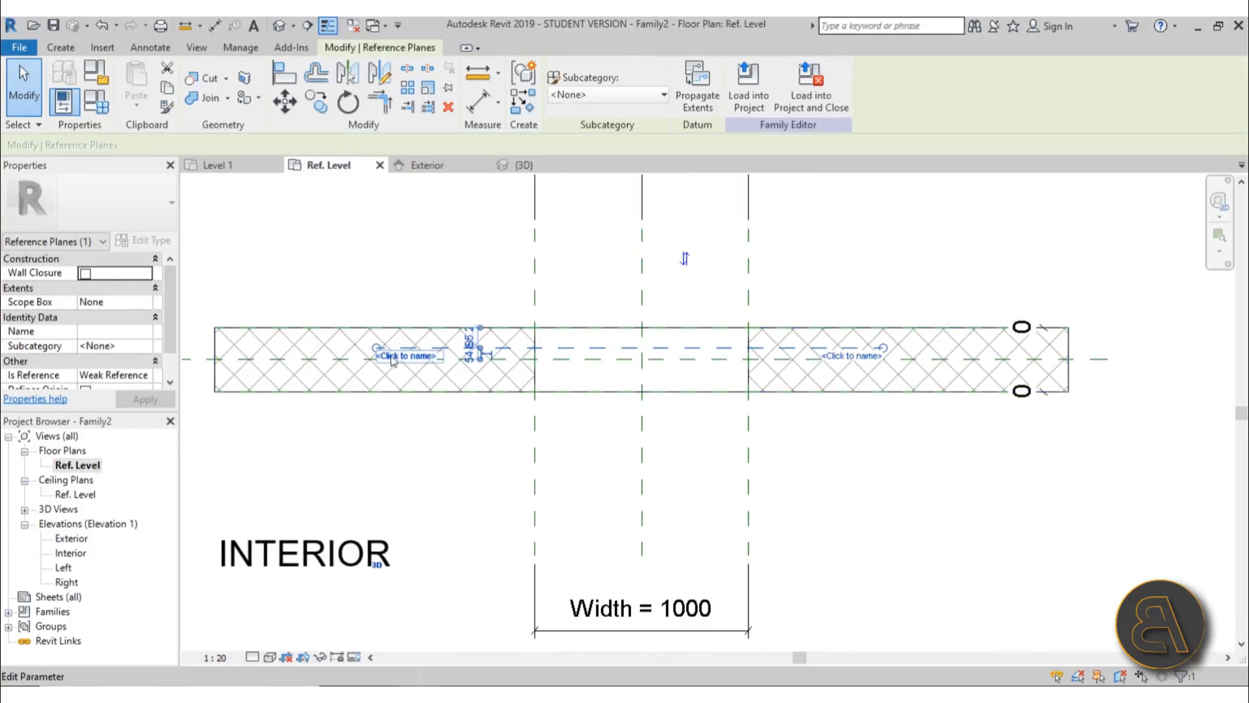
{"action": "left_click_drag", "start_coordinate": [376, 348], "coordinate": [305, 348]}
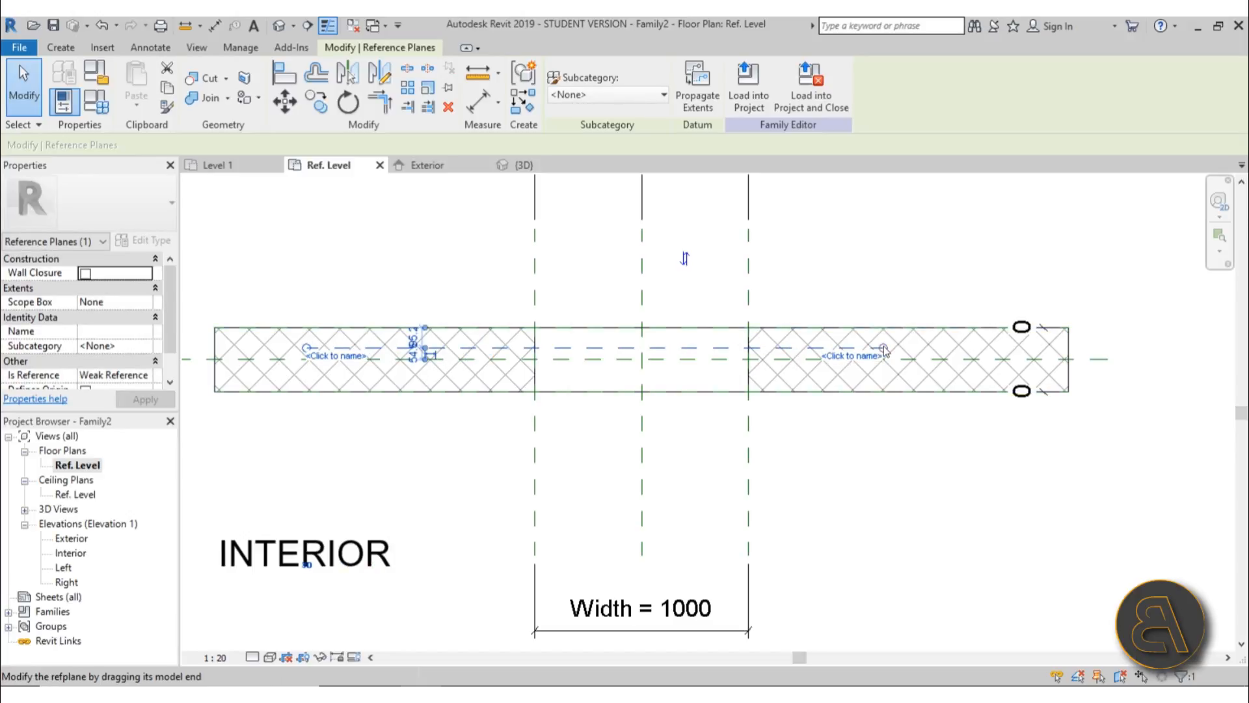
{"action": "scroll", "coordinate": [362, 360], "scroll_direction": "up", "scroll_amount": 3}
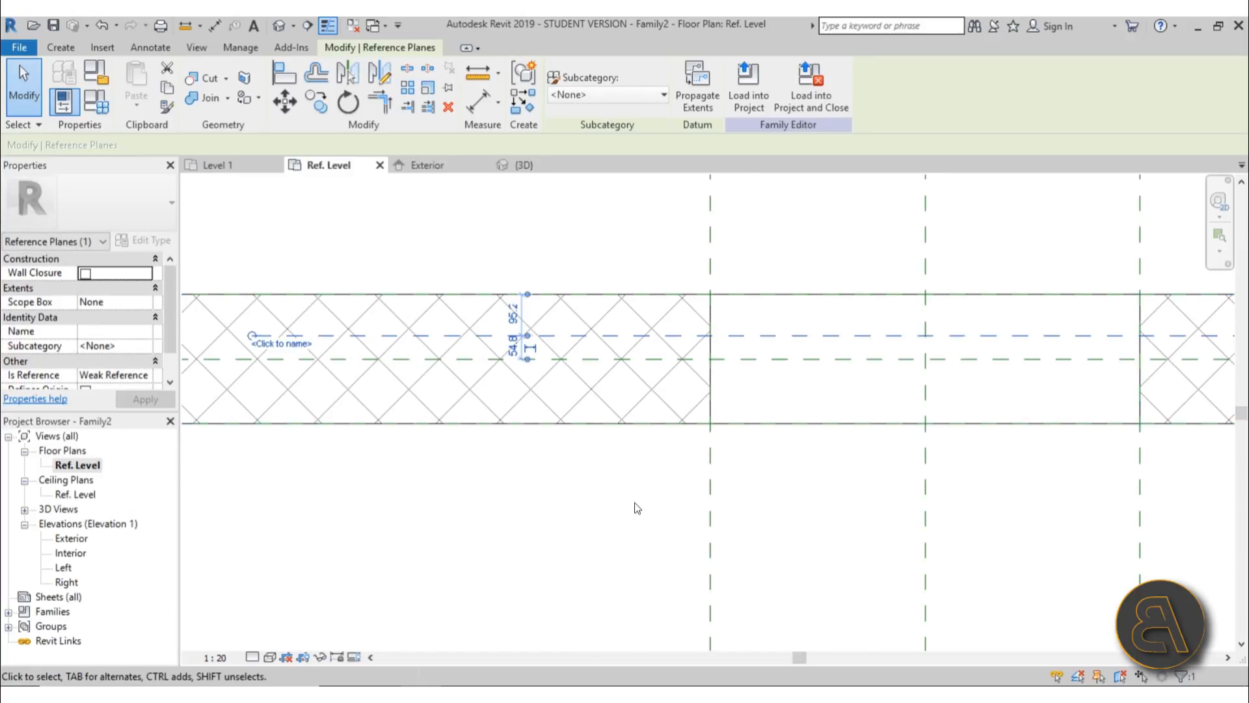
{"action": "scroll", "coordinate": [478, 502], "scroll_direction": "down", "scroll_amount": 2}
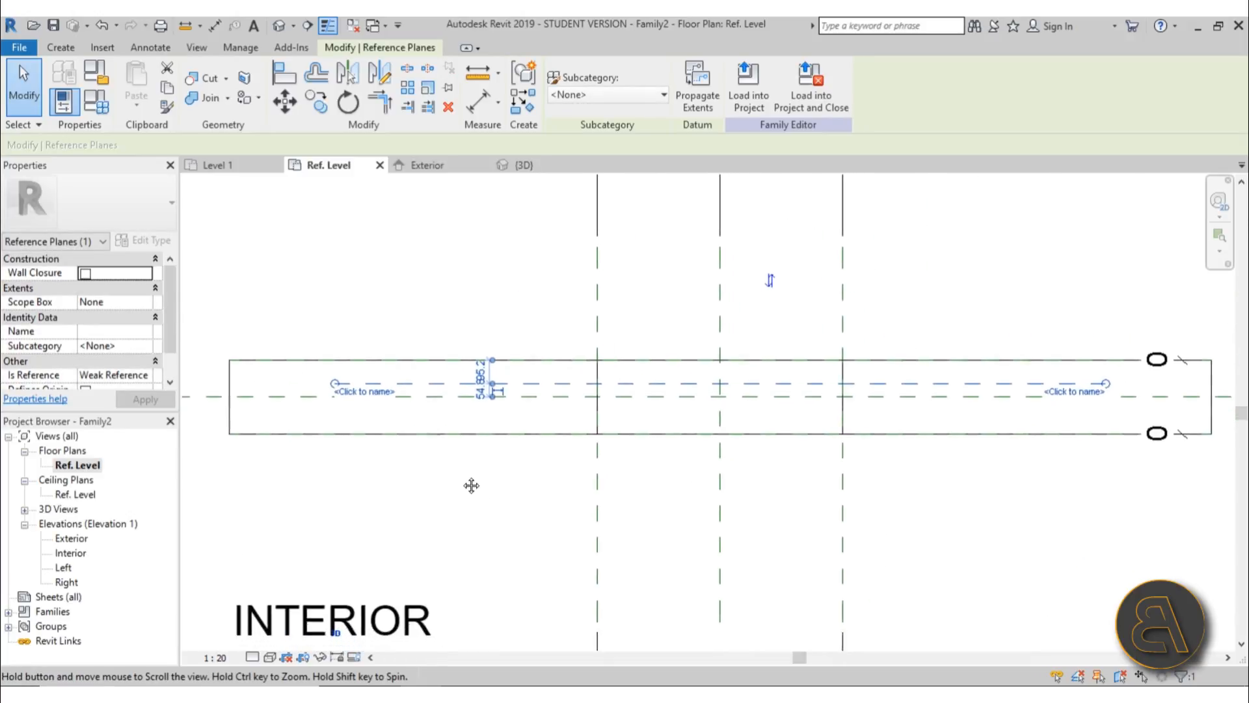
Name the new horizontal reference plane "window Ref. plane"
{"action": "left_click", "coordinate": [365, 386]}
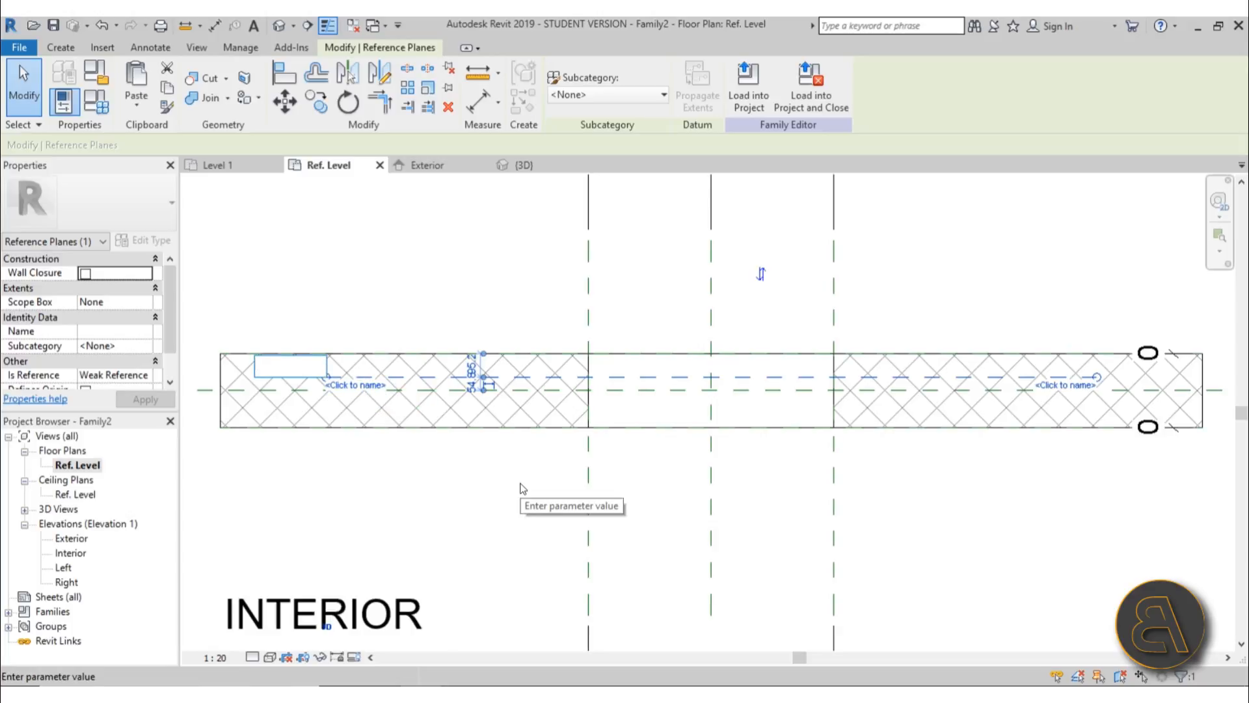
{"action": "type", "text": "win"}
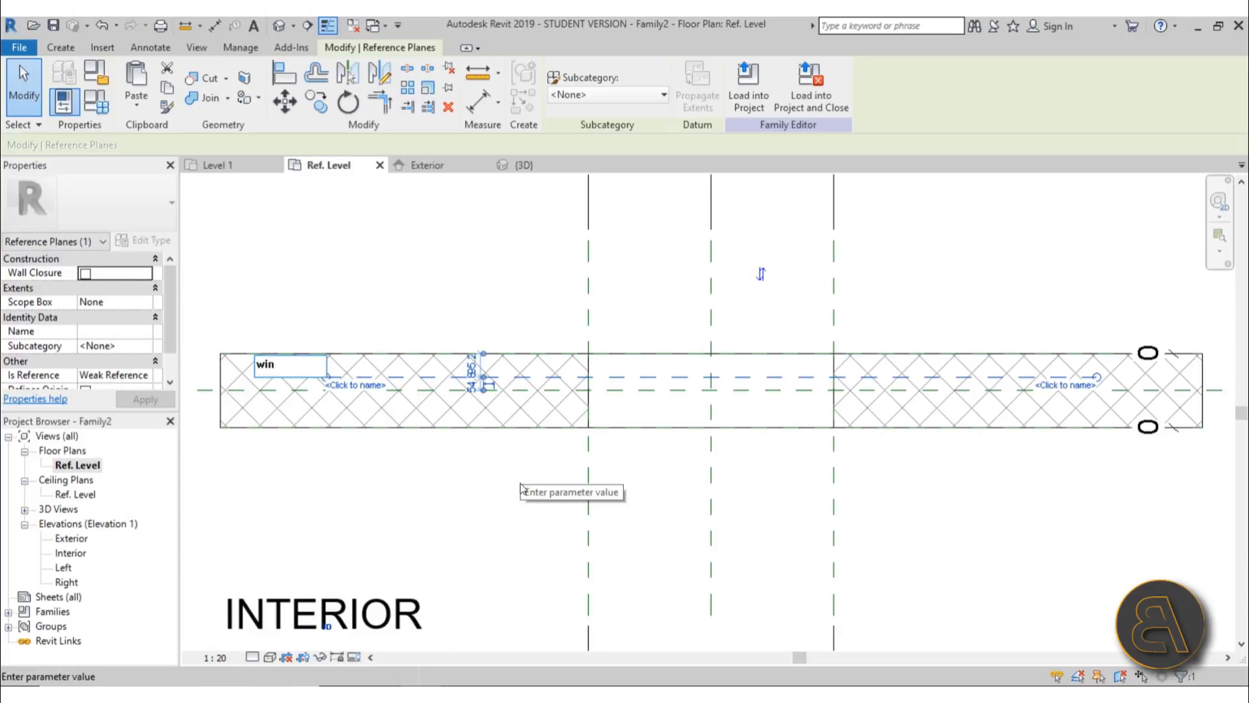
{"action": "type", "text": "dow "}
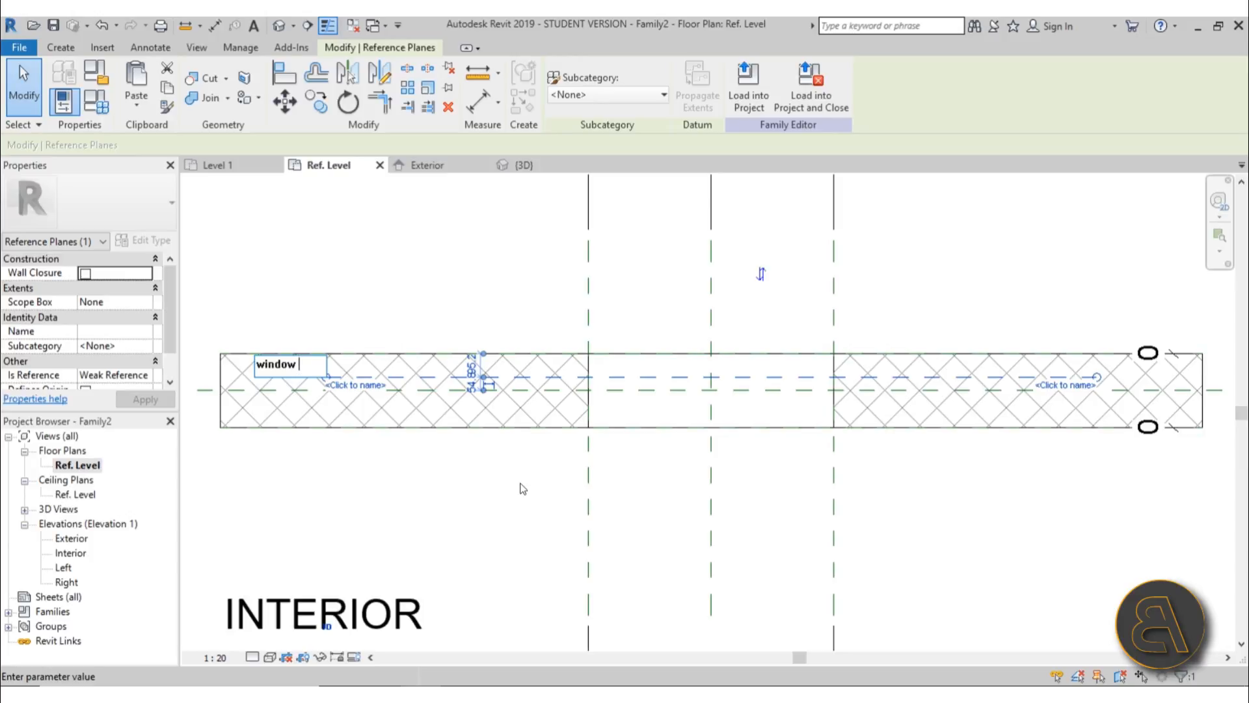
{"action": "type", "text": "Ref. plane"}
{"action": "key", "text": "Return"}
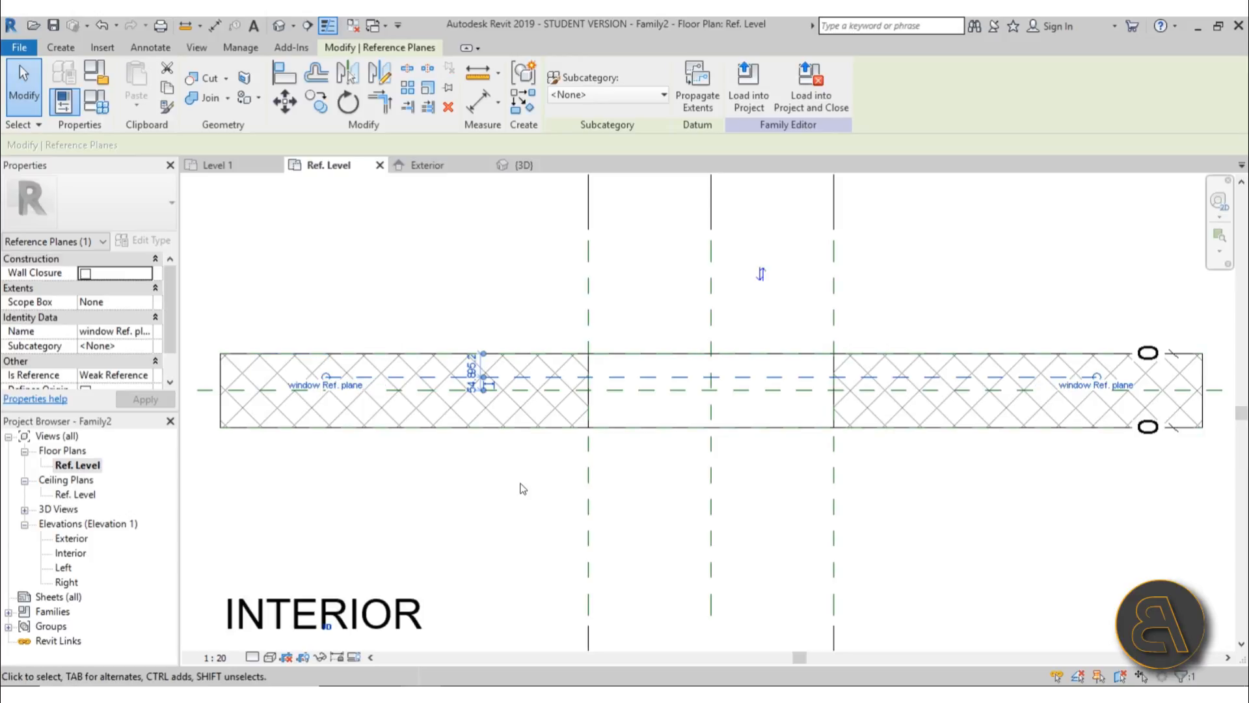
{"action": "left_click", "coordinate": [521, 489]}
{"action": "left_click", "coordinate": [331, 380]}
{"action": "scroll", "coordinate": [501, 499], "scroll_direction": "down", "scroll_amount": 3}
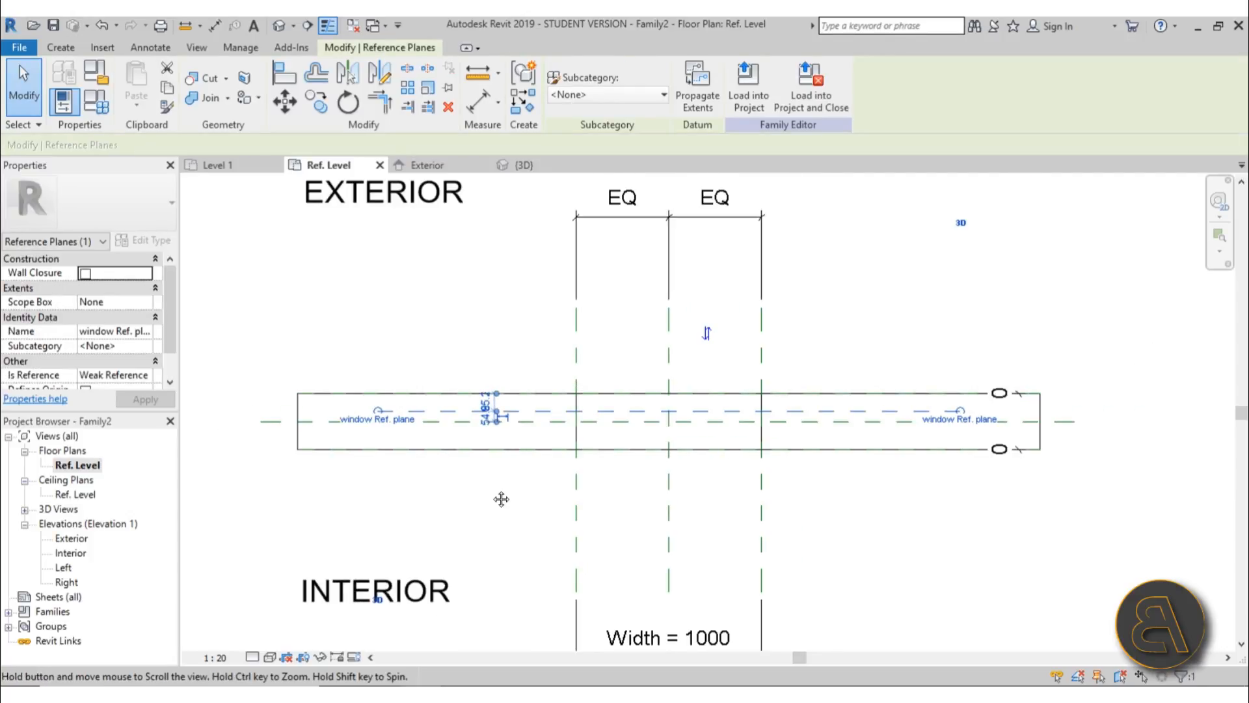
{"action": "scroll", "coordinate": [804, 482], "scroll_direction": "up", "scroll_amount": 2}
{"action": "left_click", "coordinate": [803, 479]}
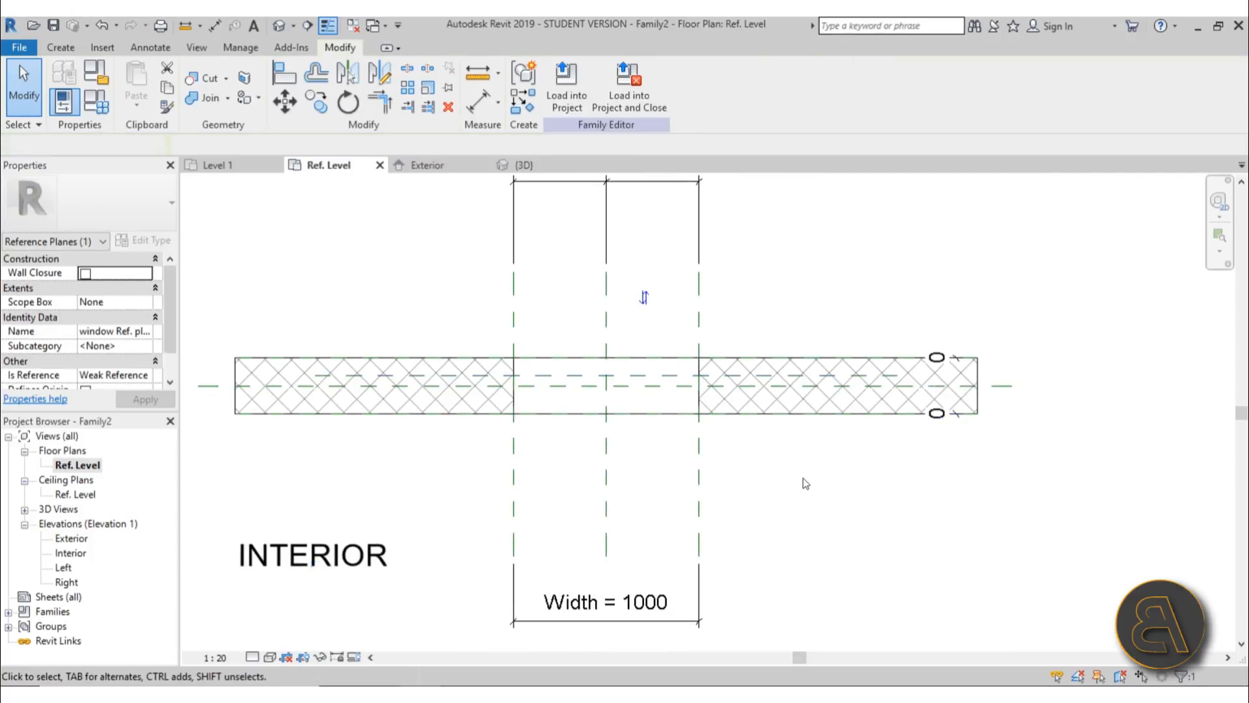
Select the Exterior reference plane along the wall's outer face and examine its name, extents and reference properties
{"action": "key", "text": "Tab"}
{"action": "left_click", "coordinate": [772, 362]}
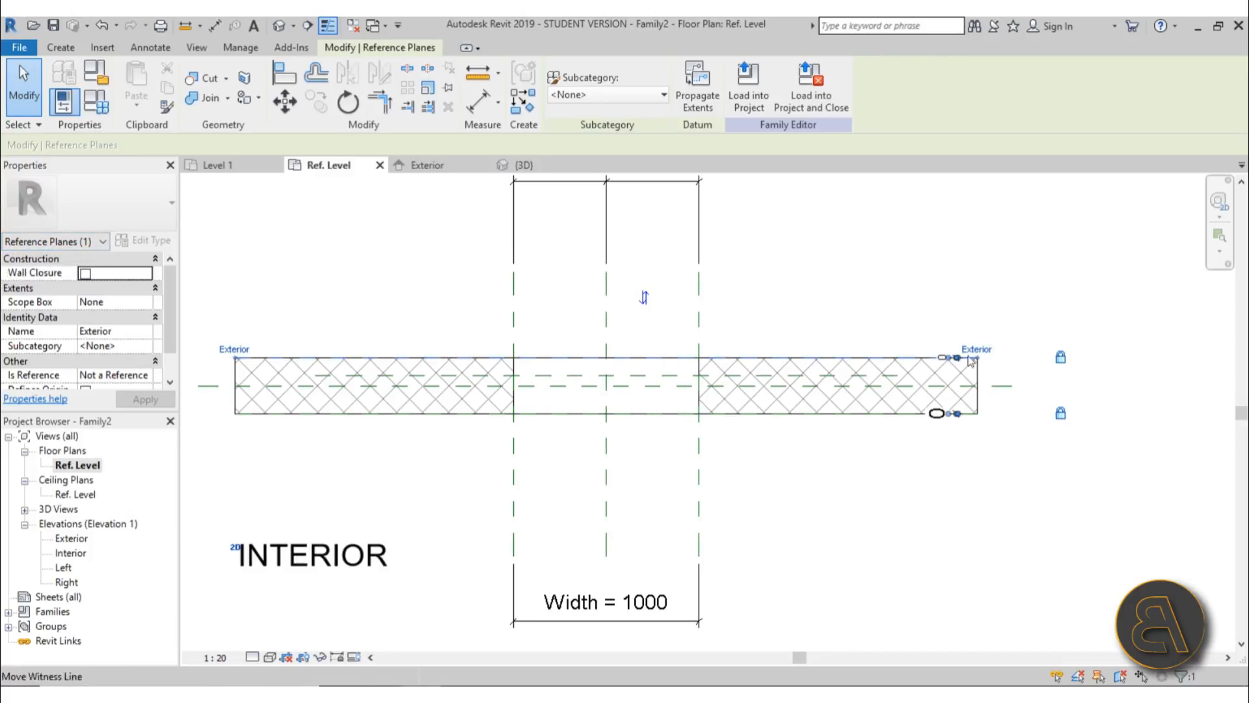
{"action": "scroll", "coordinate": [971, 361], "scroll_direction": "up", "scroll_amount": 3}
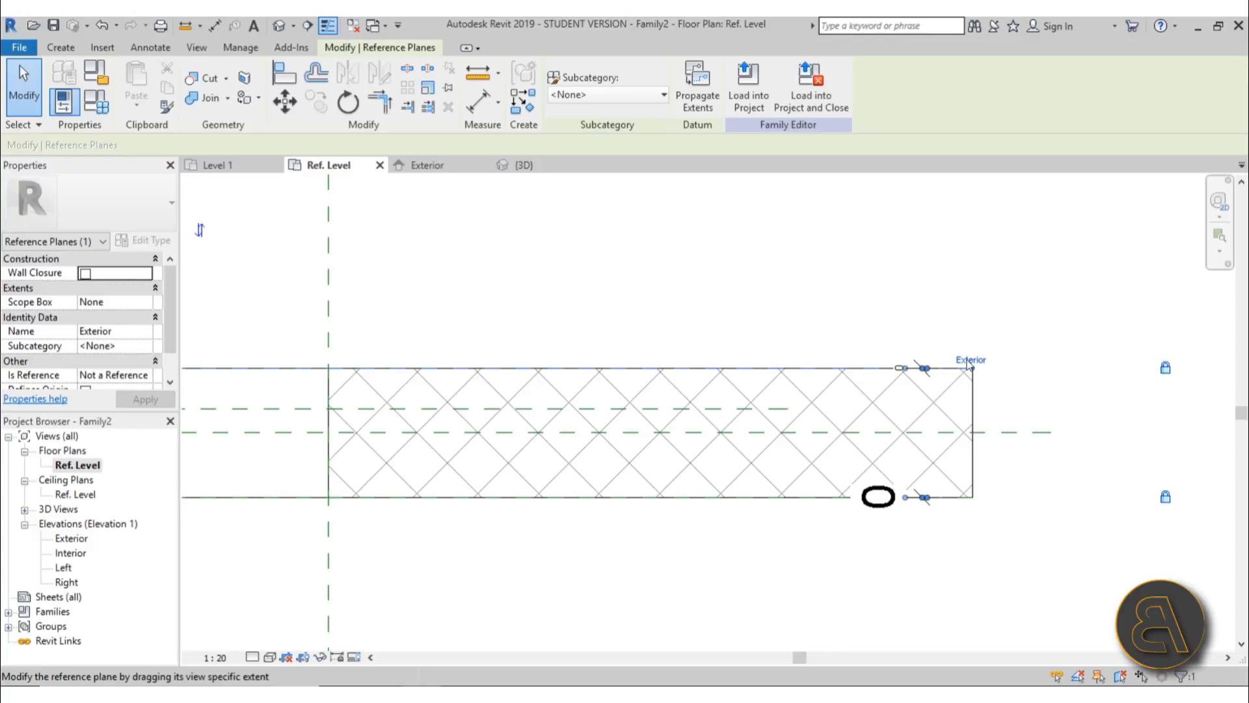
{"action": "scroll", "coordinate": [88, 342], "scroll_direction": "down", "scroll_amount": 1}
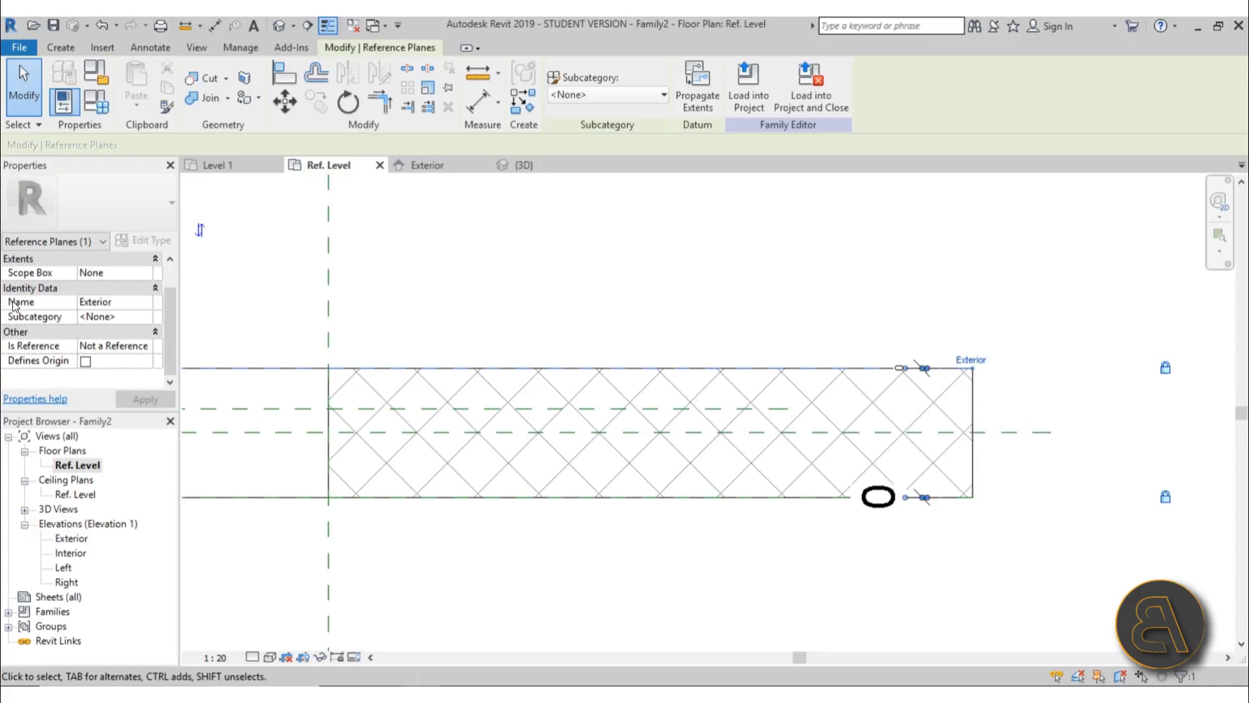
{"action": "scroll", "coordinate": [950, 394], "scroll_direction": "down", "scroll_amount": 3}
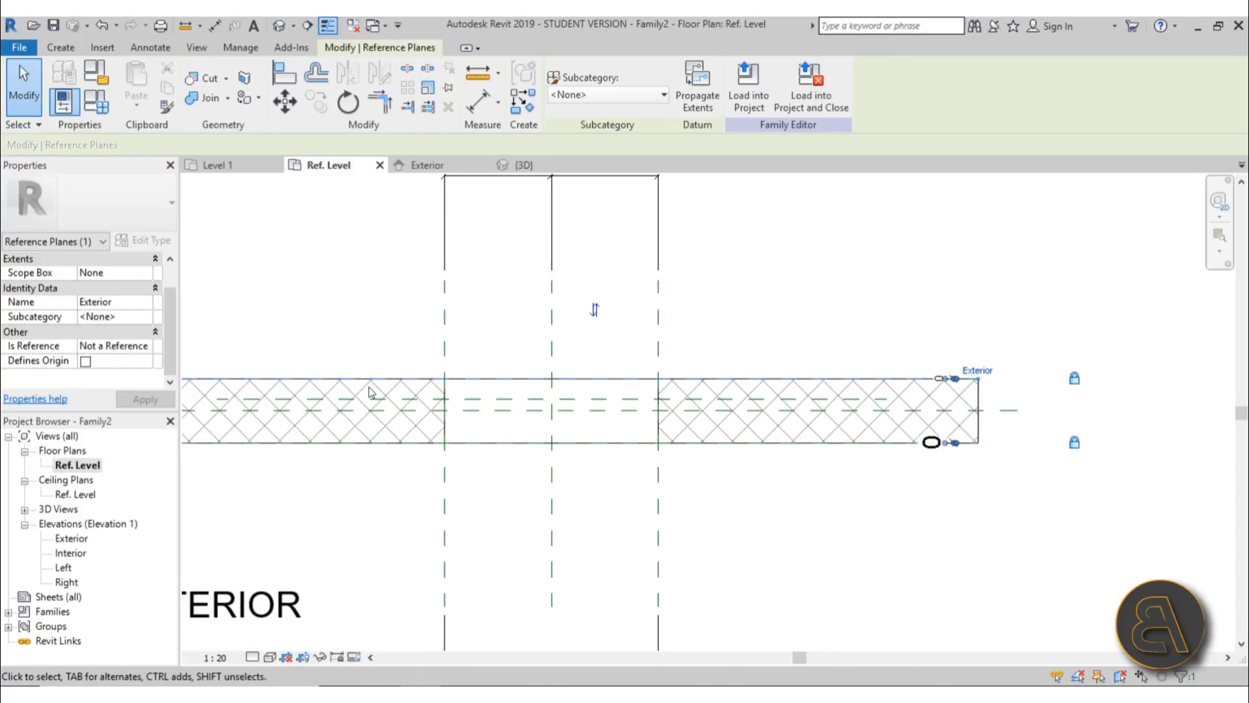
{"action": "middle_click_drag", "start_coordinate": [371, 392], "coordinate": [450, 393]}
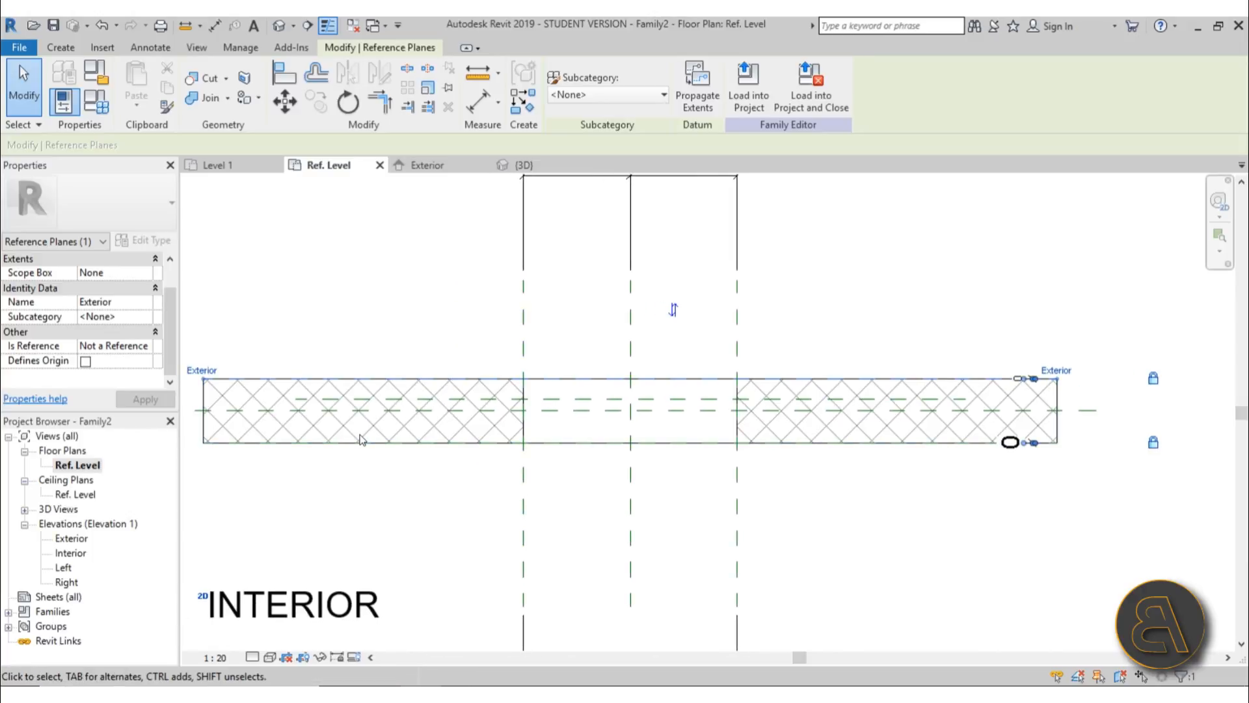
{"action": "middle_click_drag", "start_coordinate": [413, 519], "coordinate": [391, 515]}
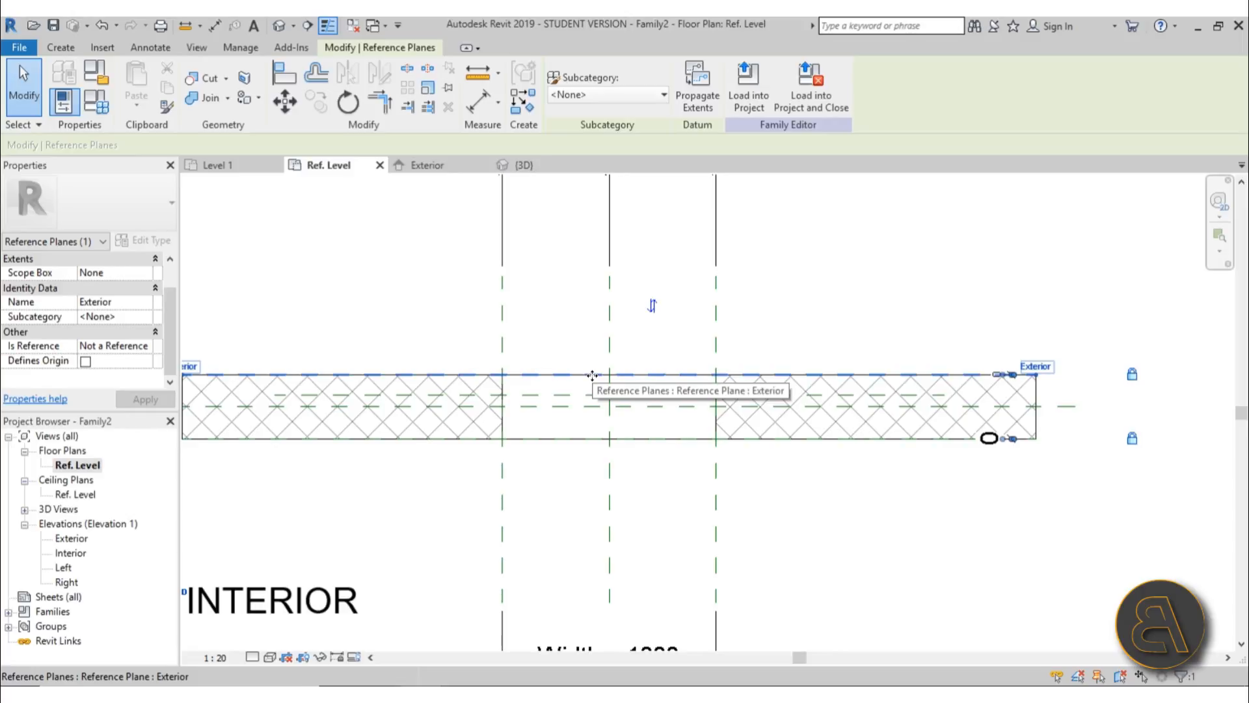
{"action": "middle_click_drag", "start_coordinate": [565, 484], "coordinate": [565, 475]}
{"action": "scroll", "coordinate": [385, 396], "scroll_direction": "up", "scroll_amount": 2}
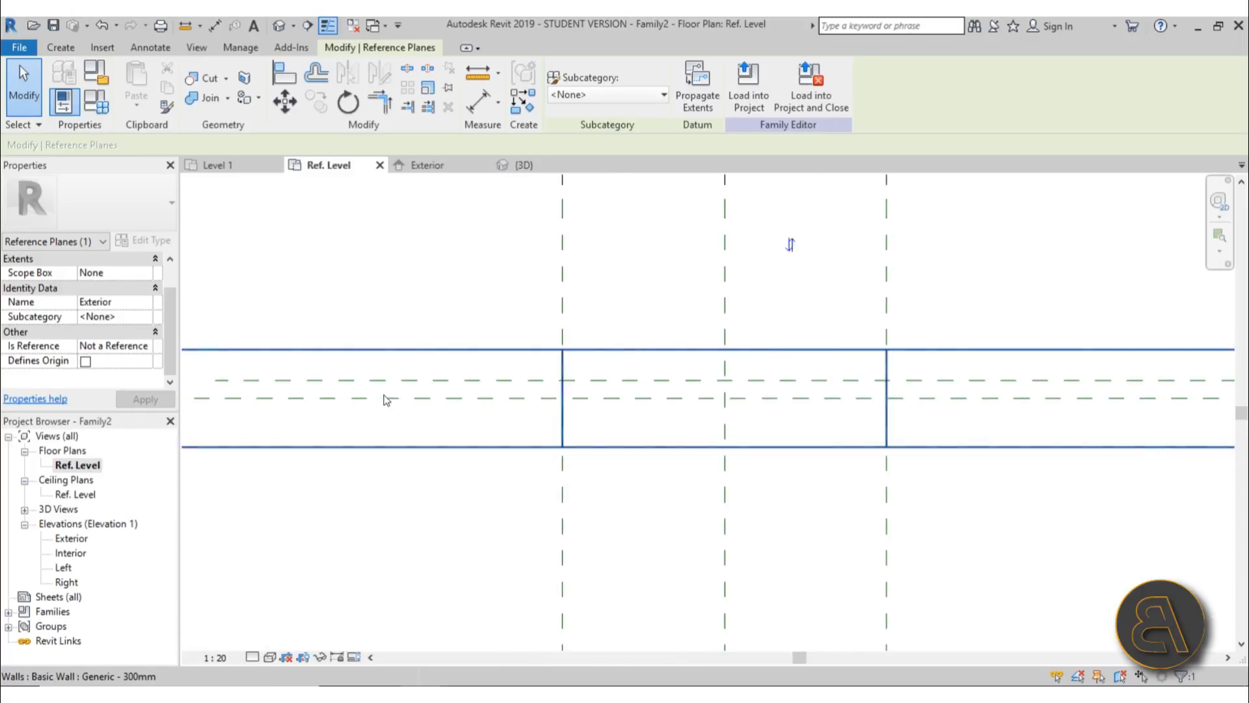
{"action": "scroll", "coordinate": [385, 398], "scroll_direction": "up", "scroll_amount": 1}
{"action": "left_click", "coordinate": [444, 322]}
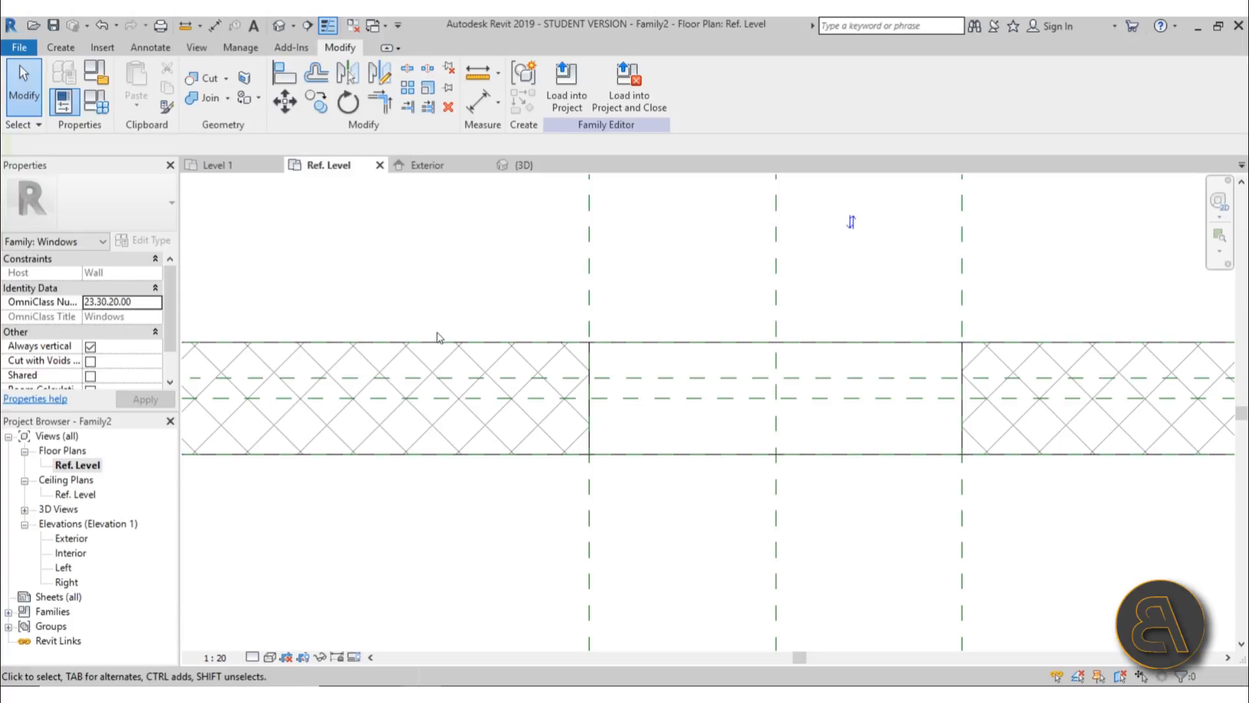
Move the window Ref. plane to 70 mm from the wall's exterior face
{"action": "left_click", "coordinate": [437, 376]}
{"action": "mouse_move", "coordinate": [437, 367]}
{"action": "left_mouse_down"}
{"action": "mouse_move", "coordinate": [437, 337]}
{"action": "mouse_move", "coordinate": [437, 372]}
{"action": "left_mouse_up"}
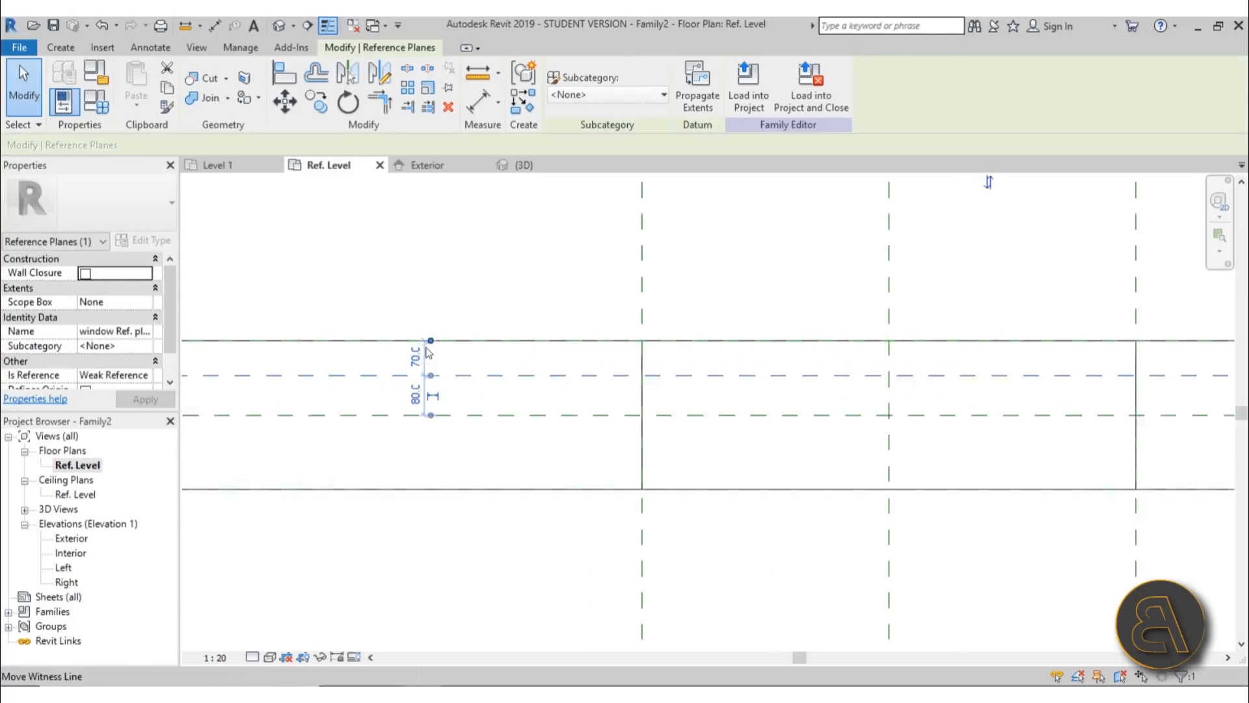
{"action": "scroll", "coordinate": [427, 348], "scroll_direction": "up", "scroll_amount": 2}
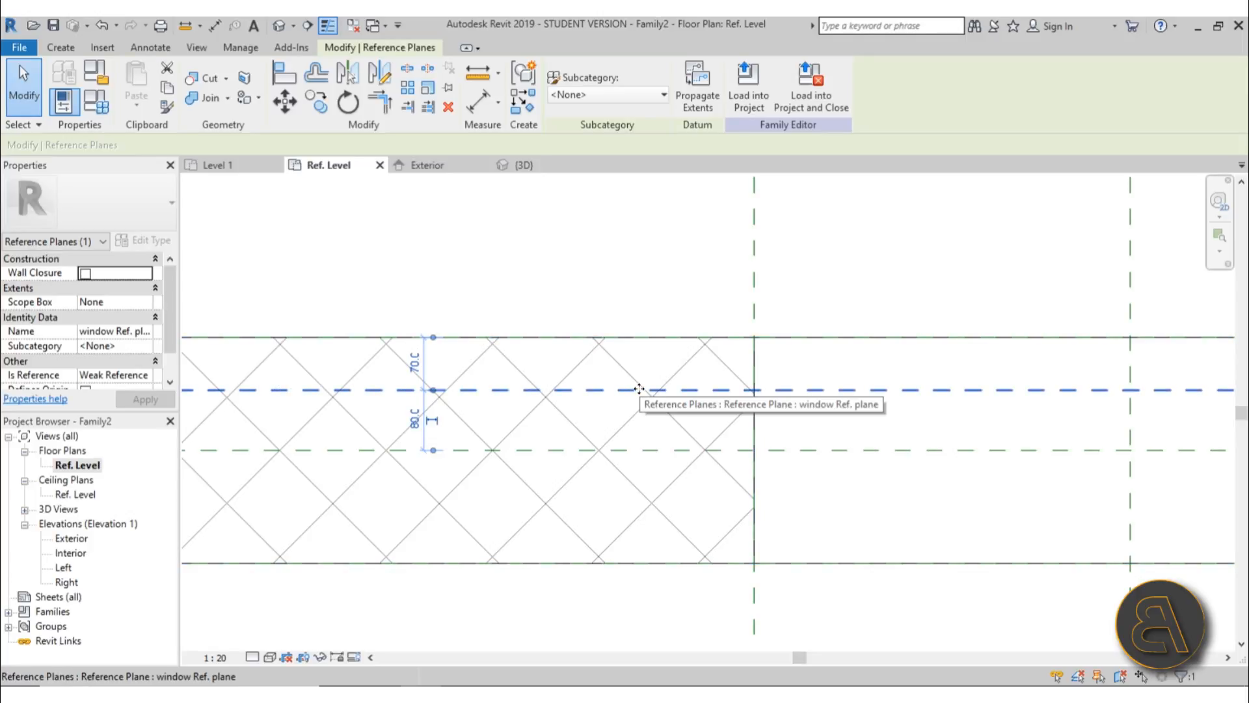
{"action": "left_click", "coordinate": [480, 296]}
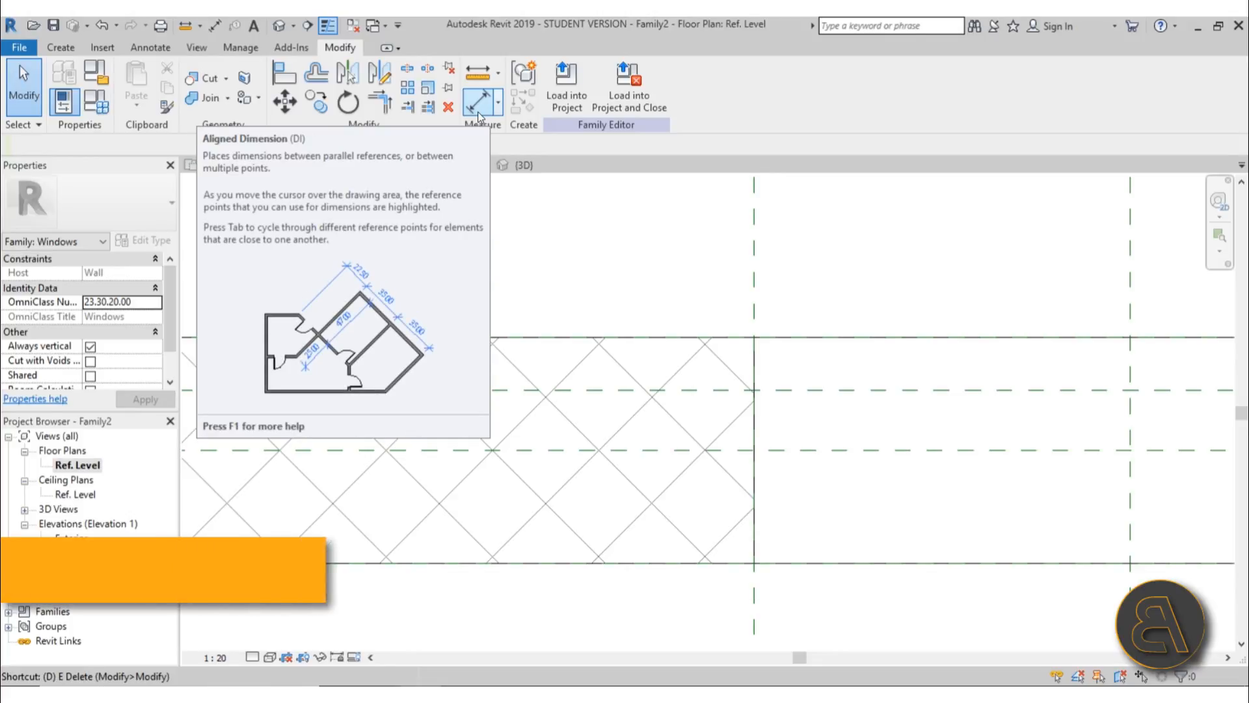
Place an aligned dimension between the Exterior reference plane and the window Ref. plane near the wall's left end
{"action": "key", "text": "d"}
{"action": "key", "text": "i"}
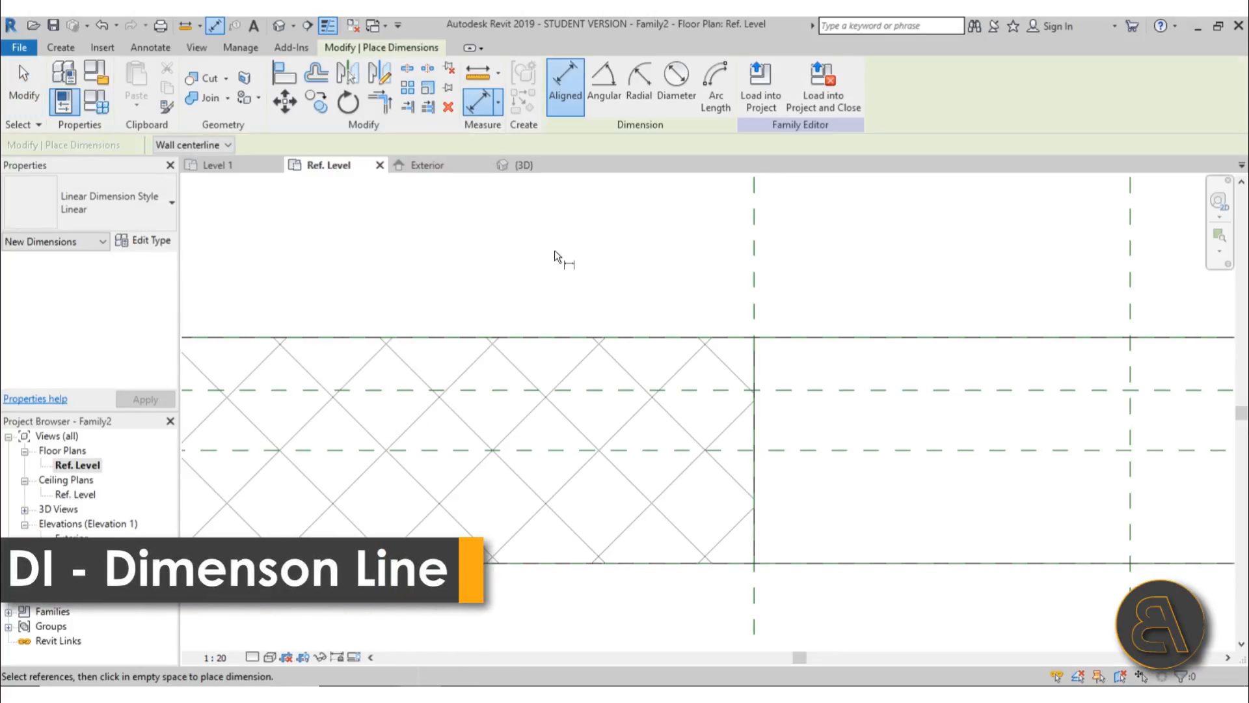
{"action": "scroll", "coordinate": [554, 249], "scroll_direction": "down", "scroll_amount": 1}
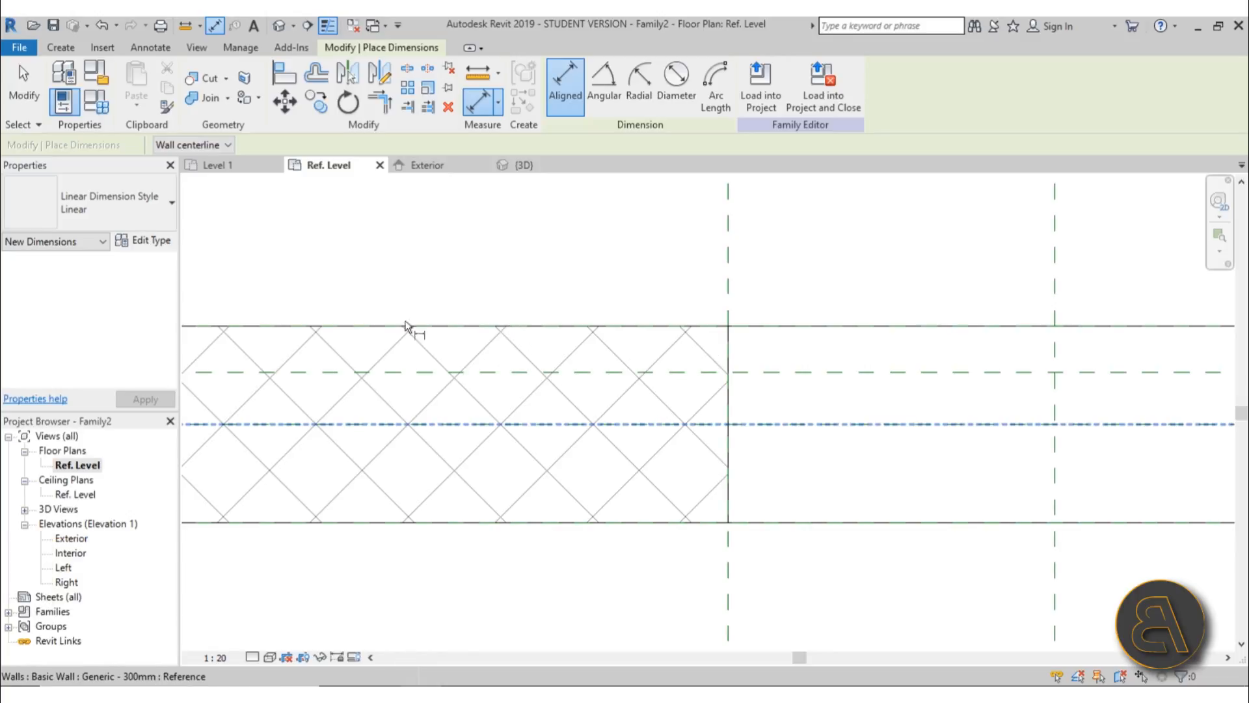
{"action": "left_click", "coordinate": [478, 325]}
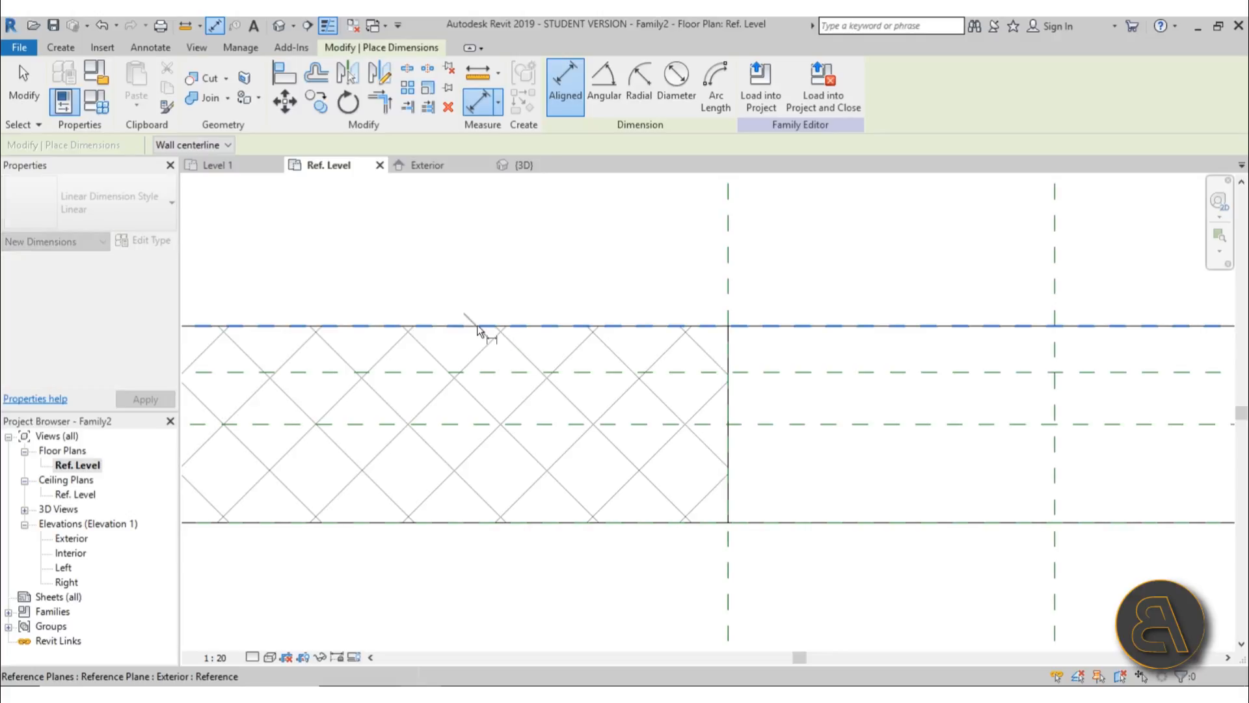
{"action": "left_click", "coordinate": [480, 372]}
{"action": "scroll", "coordinate": [490, 407], "scroll_direction": "down", "scroll_amount": 3}
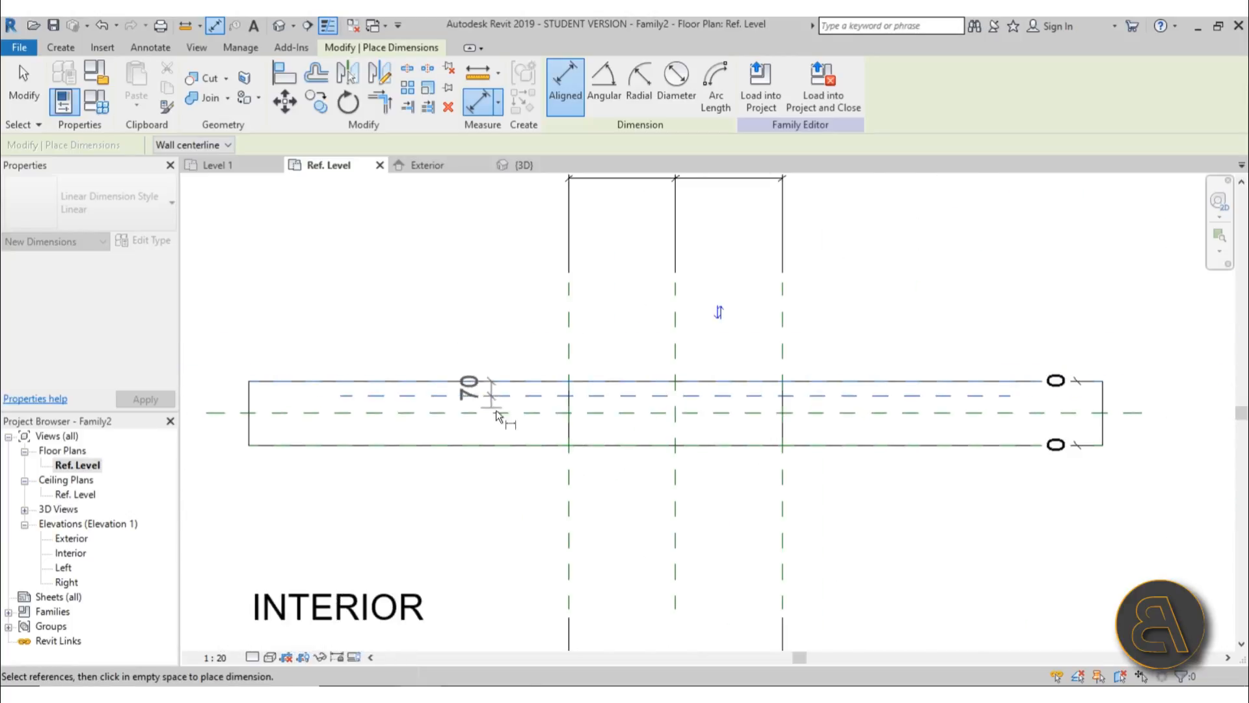
{"action": "left_click", "coordinate": [319, 473]}
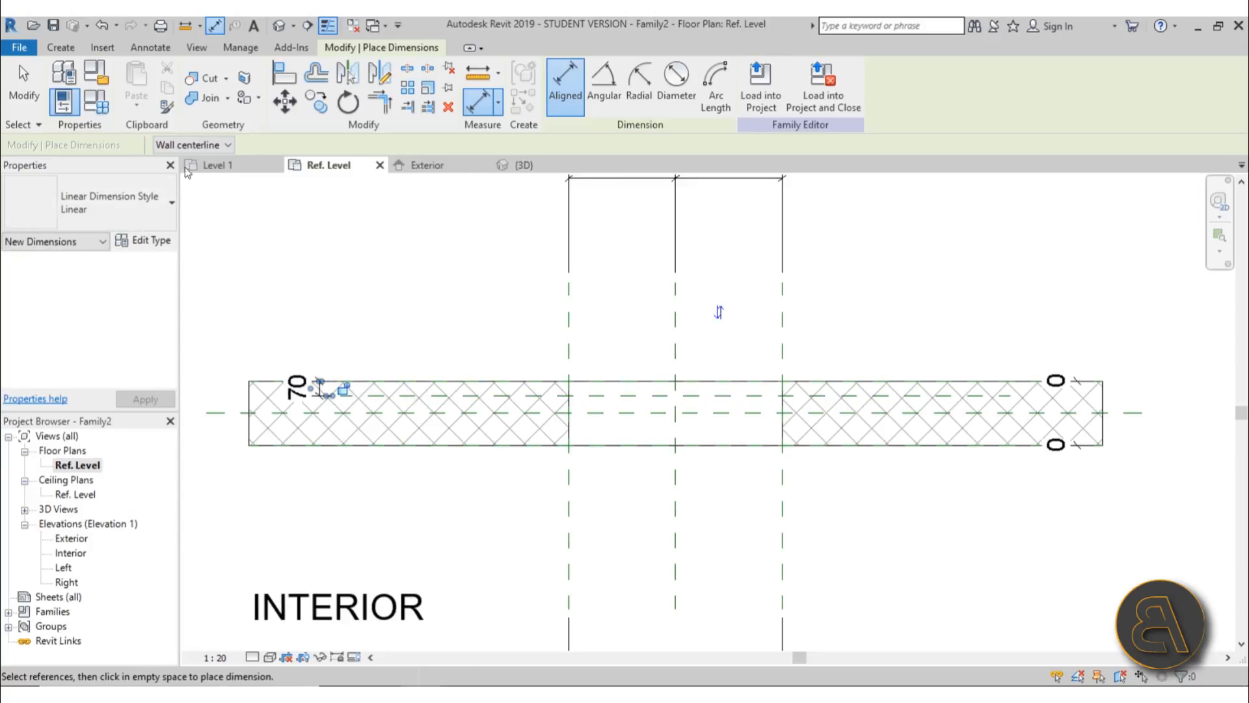
{"action": "left_click", "coordinate": [25, 84]}
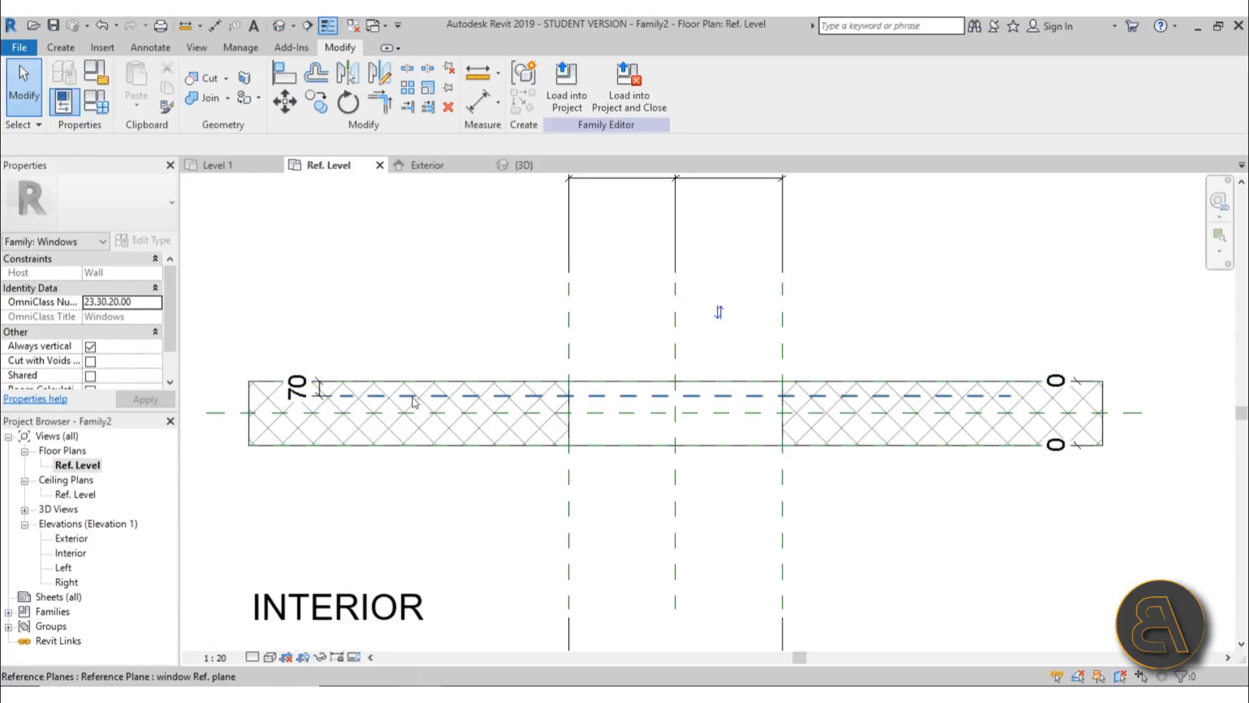
Select the 70 mm dimension between the wall's exterior face and the window Ref. plane and examine its available parameter labels
{"action": "scroll", "coordinate": [451, 400], "scroll_direction": "up", "scroll_amount": 3}
{"action": "left_click", "coordinate": [453, 398]}
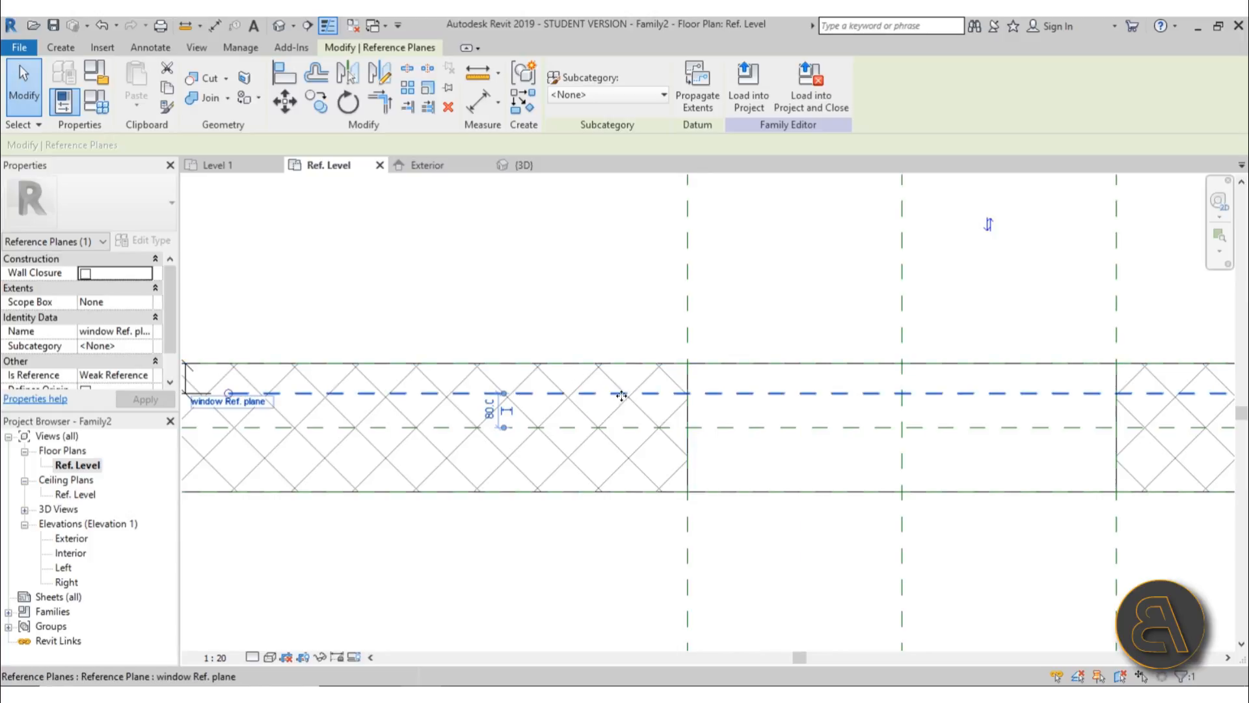
{"action": "scroll", "coordinate": [539, 393], "scroll_direction": "down", "scroll_amount": 2}
{"action": "middle_click_drag", "start_coordinate": [551, 404], "coordinate": [616, 404]}
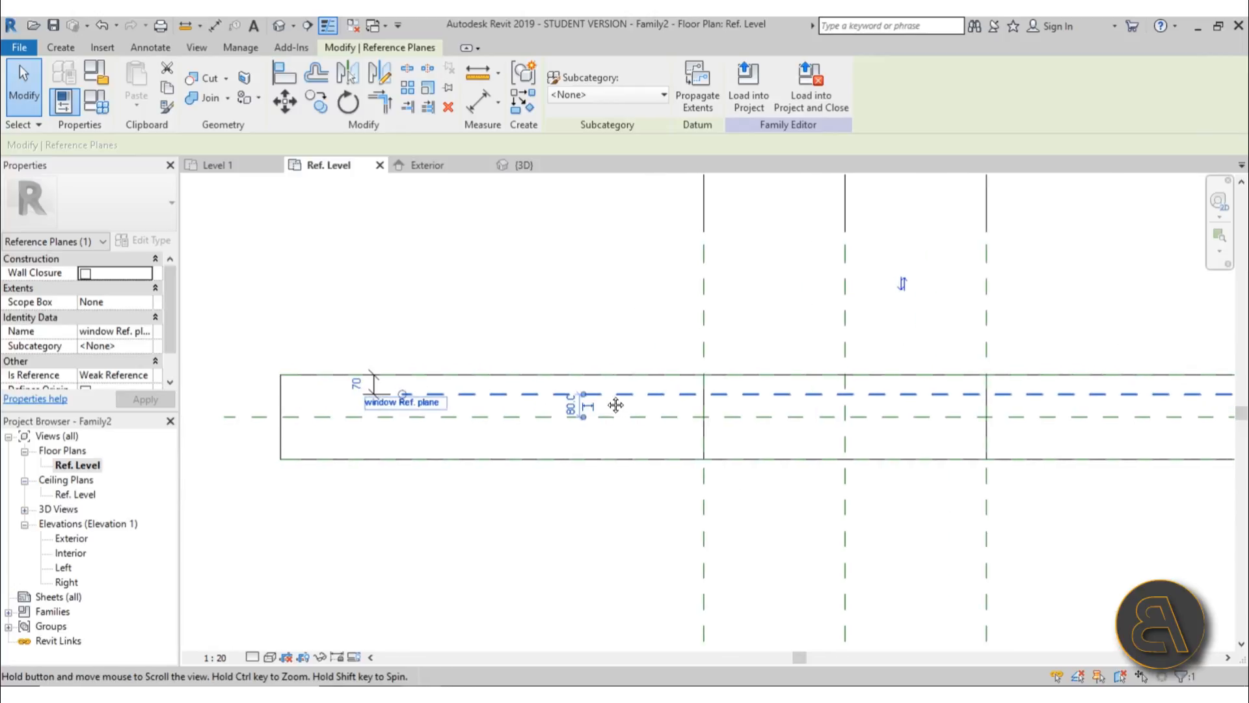
{"action": "scroll", "coordinate": [511, 376], "scroll_direction": "up", "scroll_amount": 2}
{"action": "left_click", "coordinate": [279, 398]}
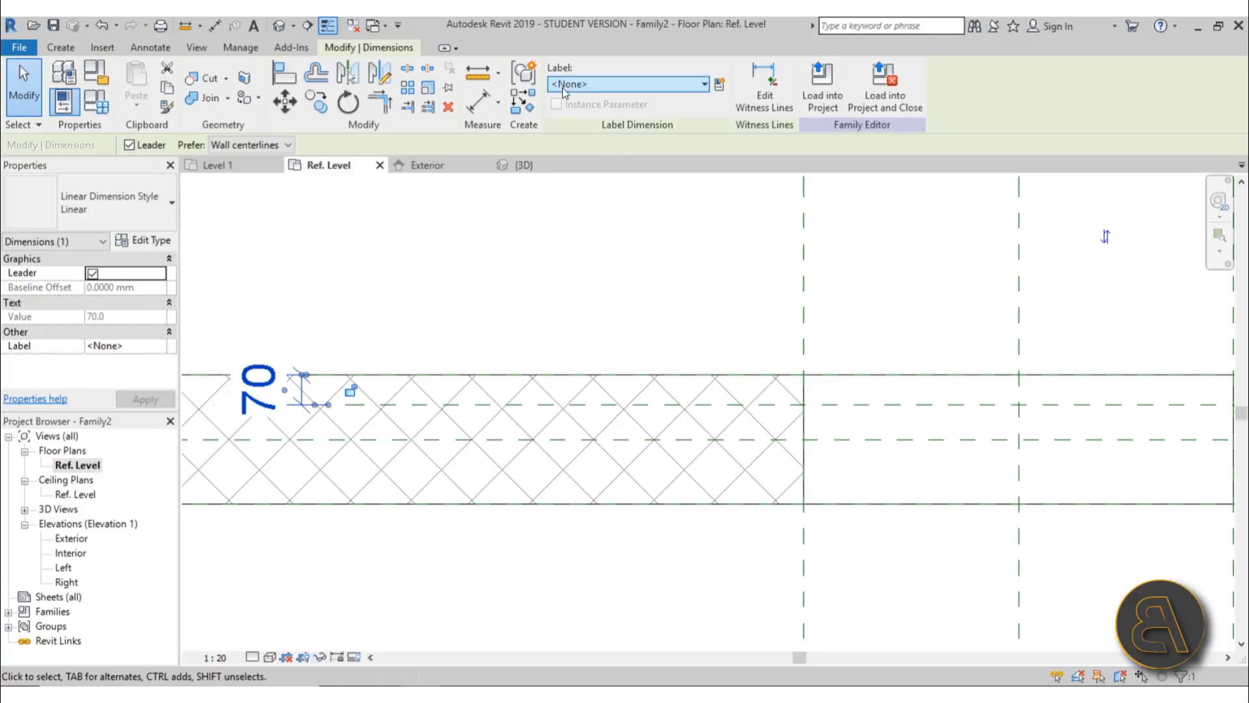
{"action": "left_click", "coordinate": [625, 90]}
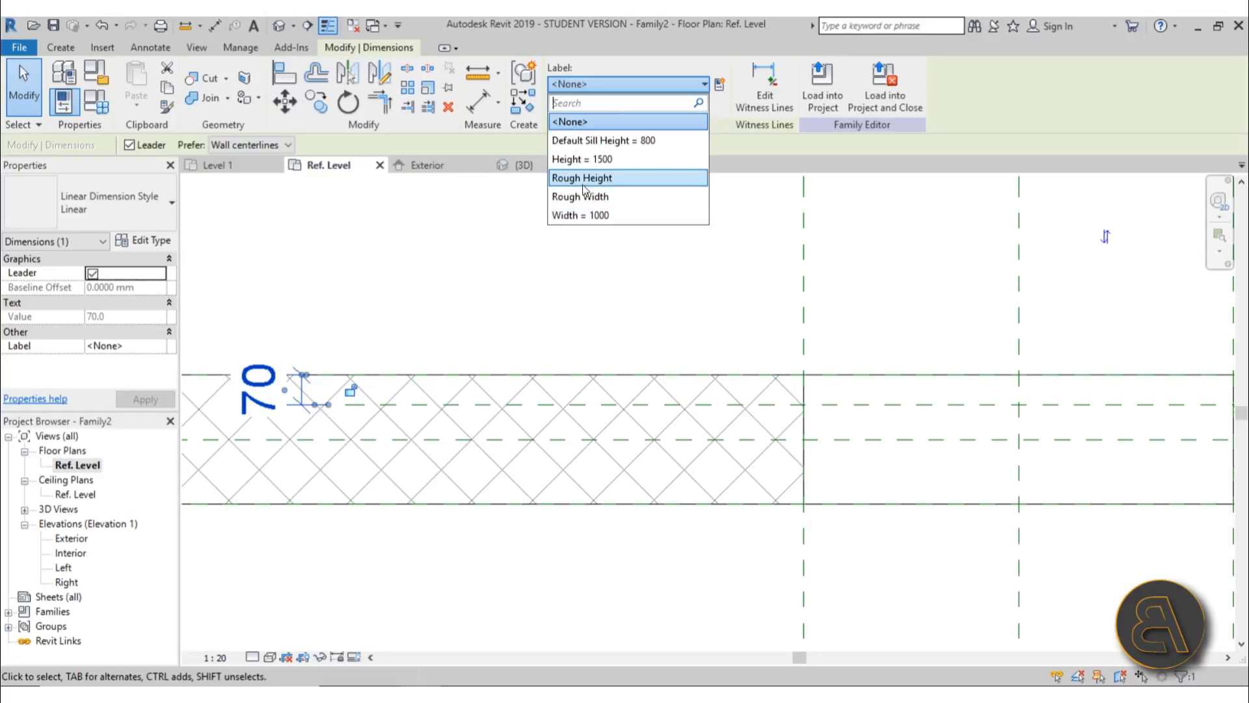
{"action": "left_click", "coordinate": [716, 112]}
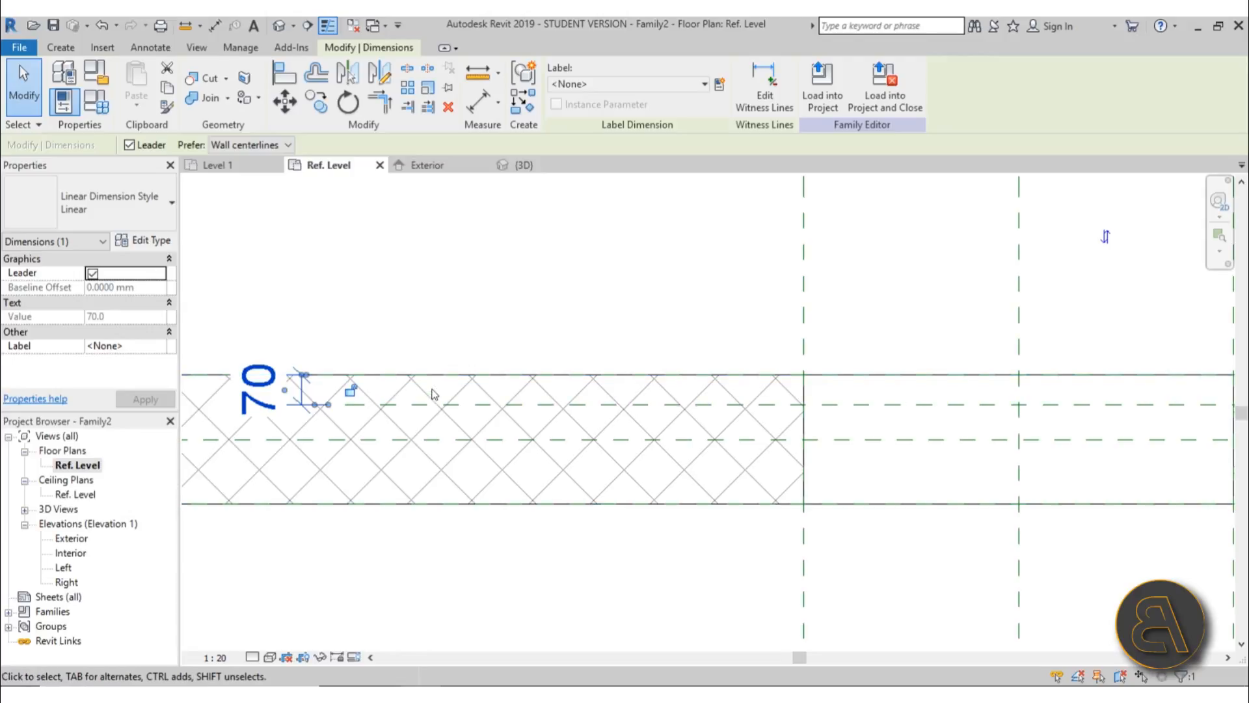
{"action": "scroll", "coordinate": [396, 360], "scroll_direction": "down", "scroll_amount": 3}
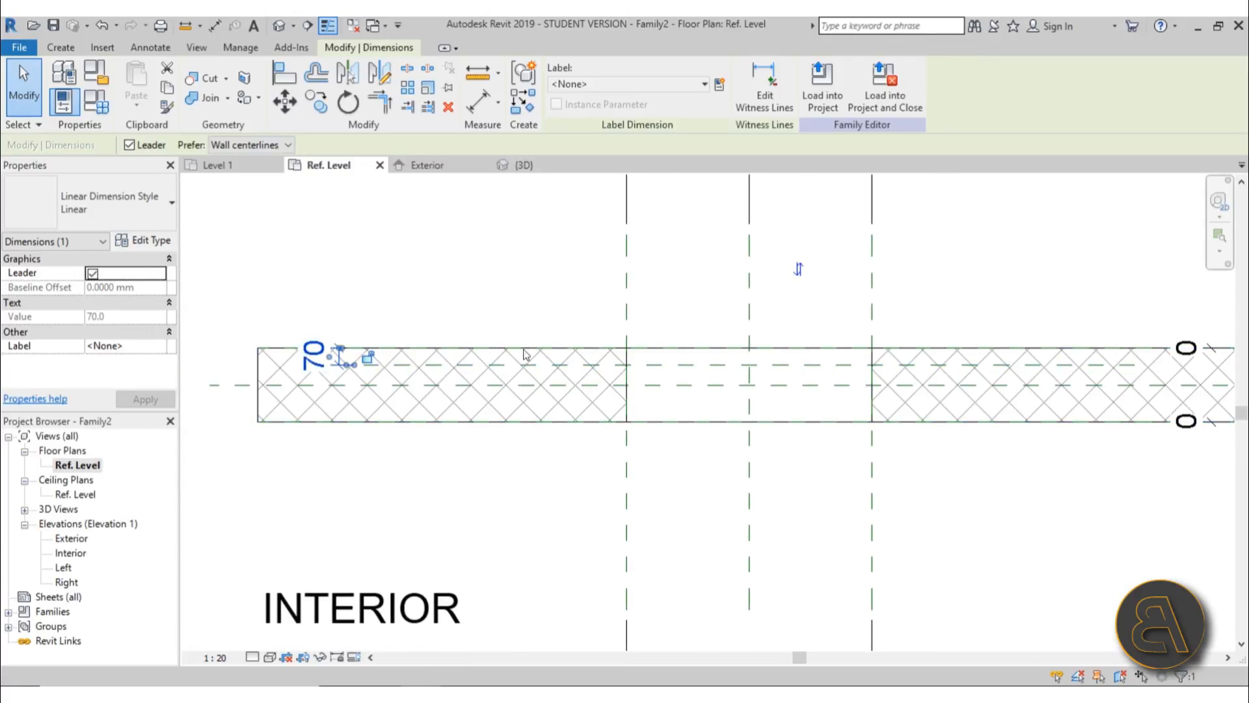
Start a new family type parameter for the 70 mm dimension and name it "dept offset"
{"action": "left_click", "coordinate": [717, 86]}
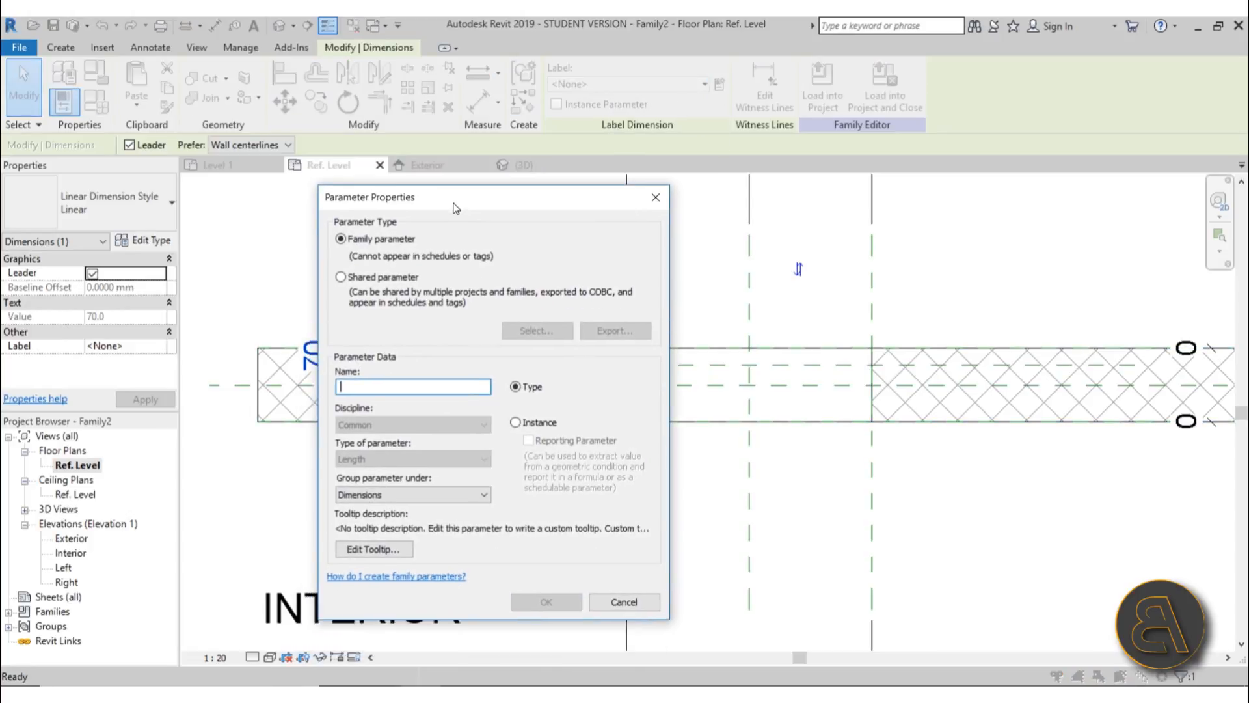
{"action": "left_click_drag", "start_coordinate": [455, 208], "coordinate": [473, 157]}
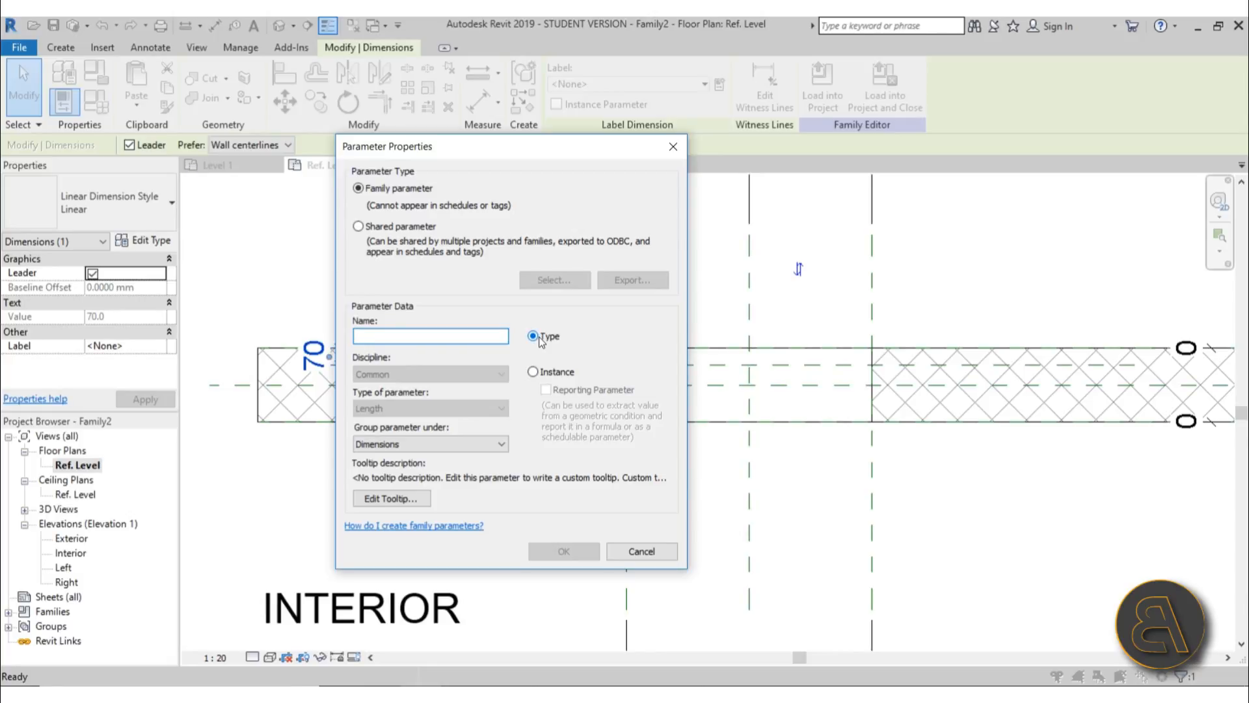
{"action": "type", "text": "dept off"}
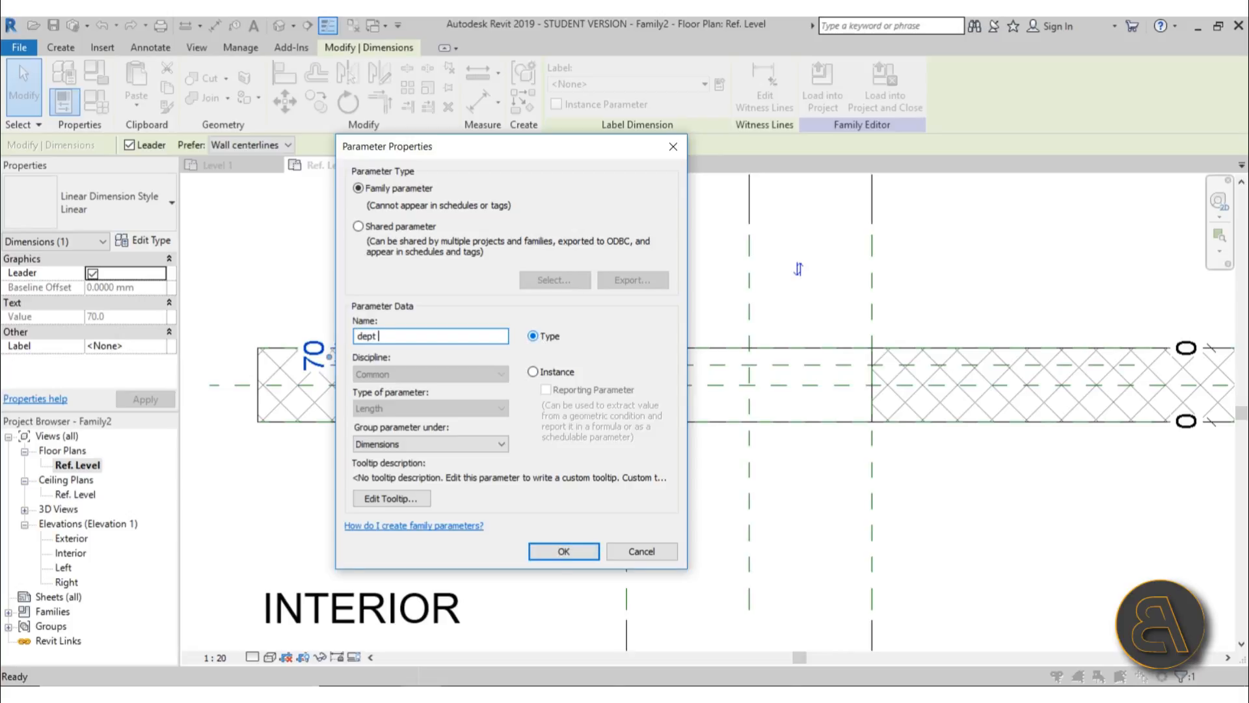
{"action": "type", "text": "set"}
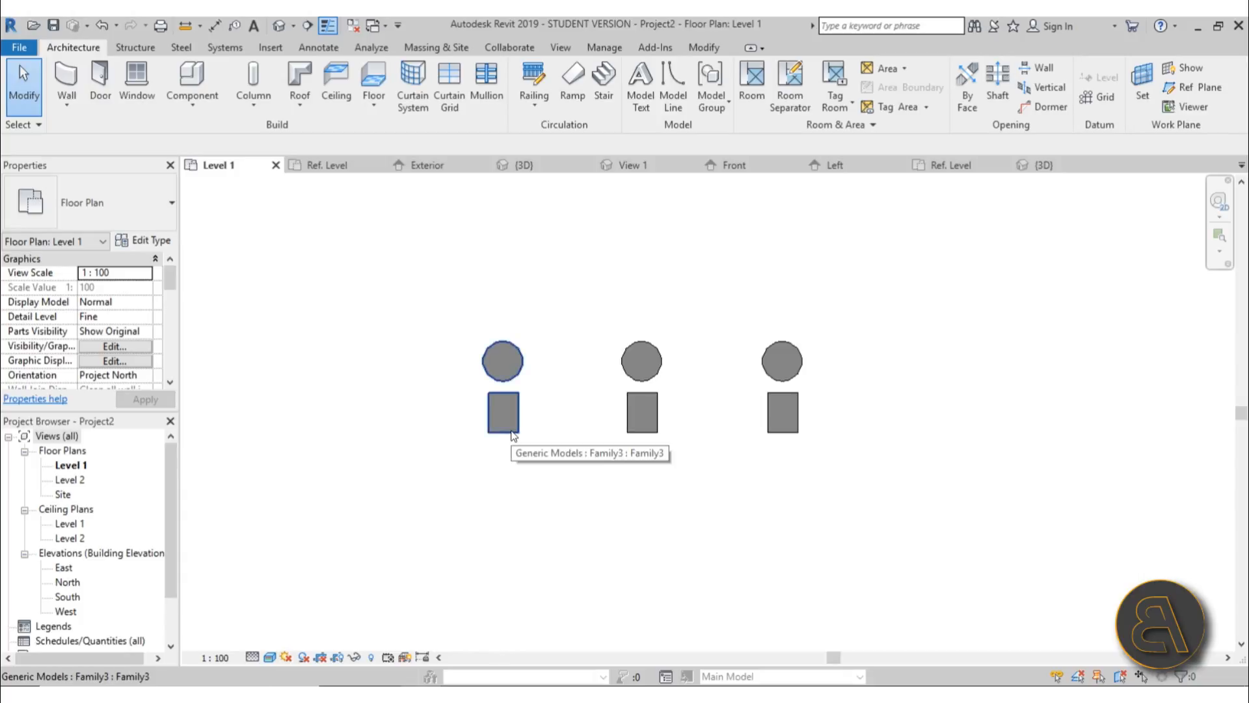
In the Level 1 plan of Project2, examine the leftmost Family3 object's instance properties and type properties
{"action": "scroll", "coordinate": [585, 497], "scroll_direction": "up", "scroll_amount": 1}
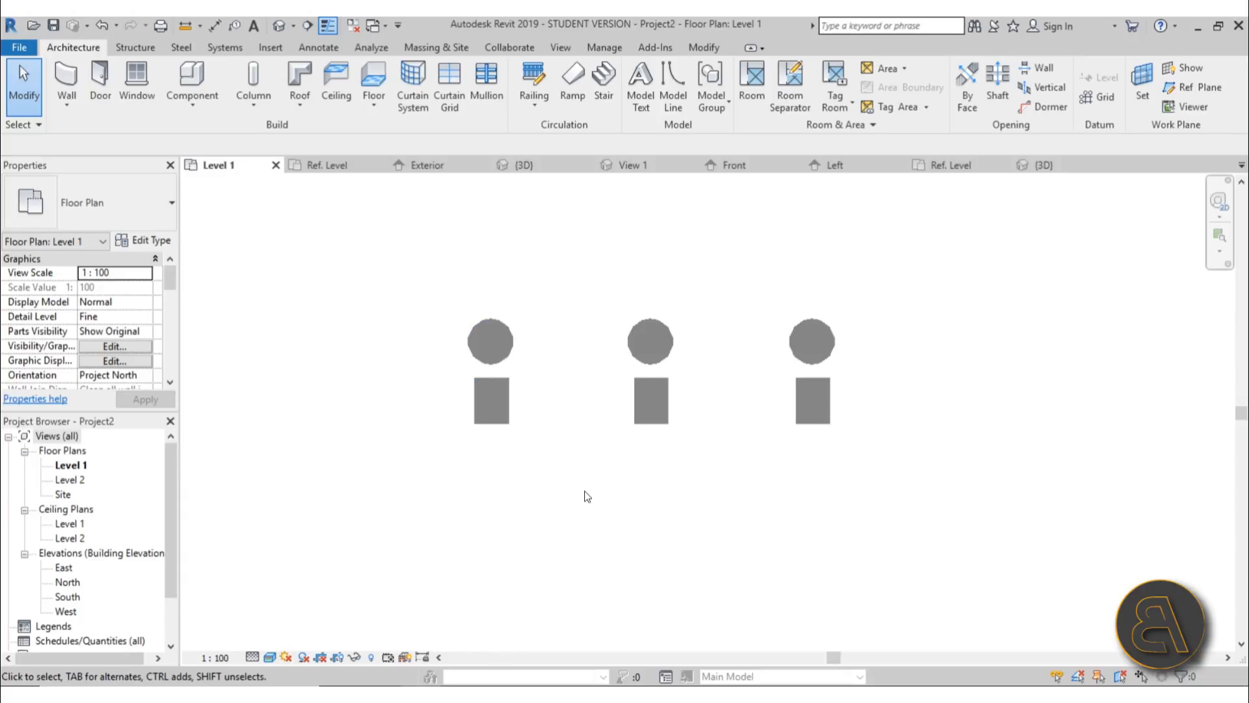
{"action": "left_click", "coordinate": [489, 426]}
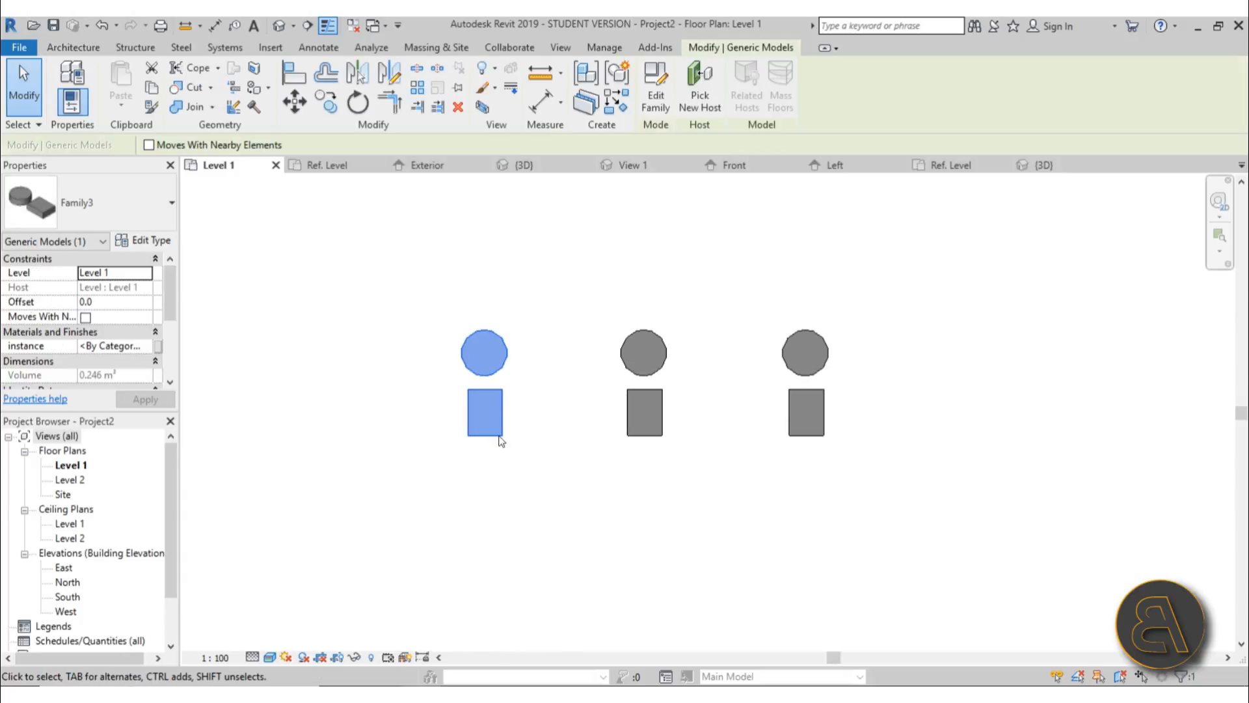
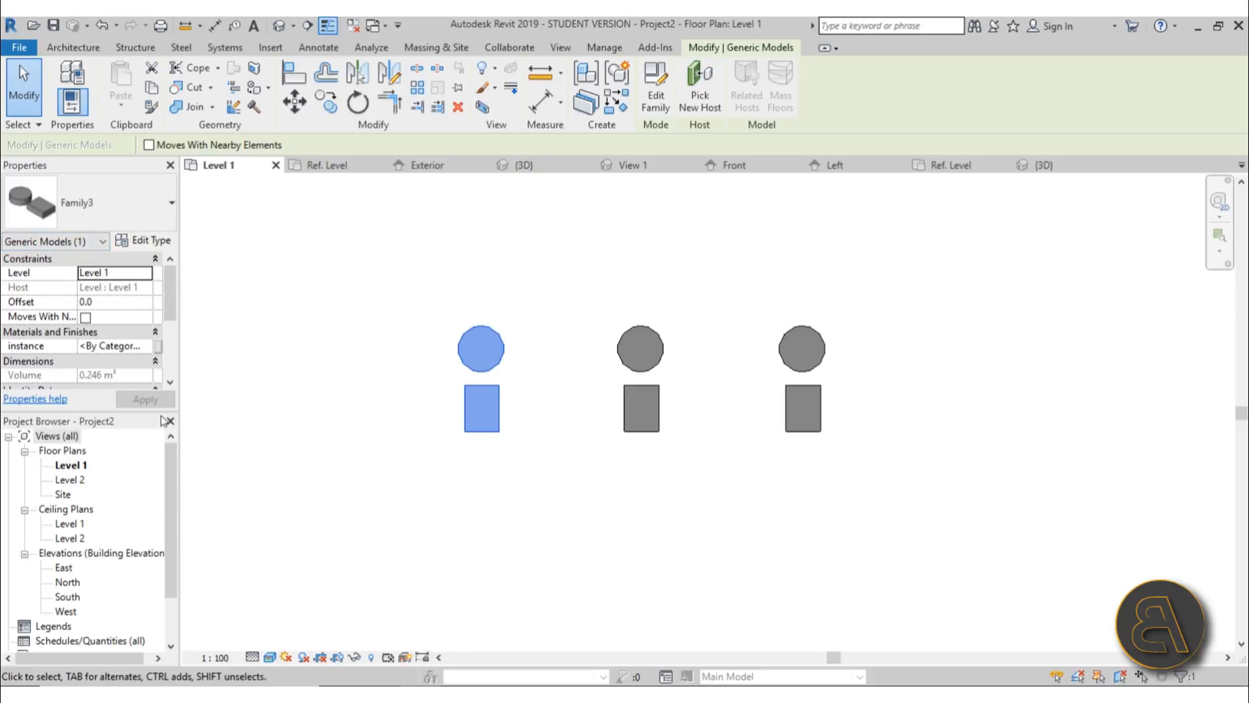
{"action": "left_click_drag", "start_coordinate": [181, 399], "coordinate": [252, 399]}
{"action": "left_click_drag", "start_coordinate": [174, 411], "coordinate": [170, 476]}
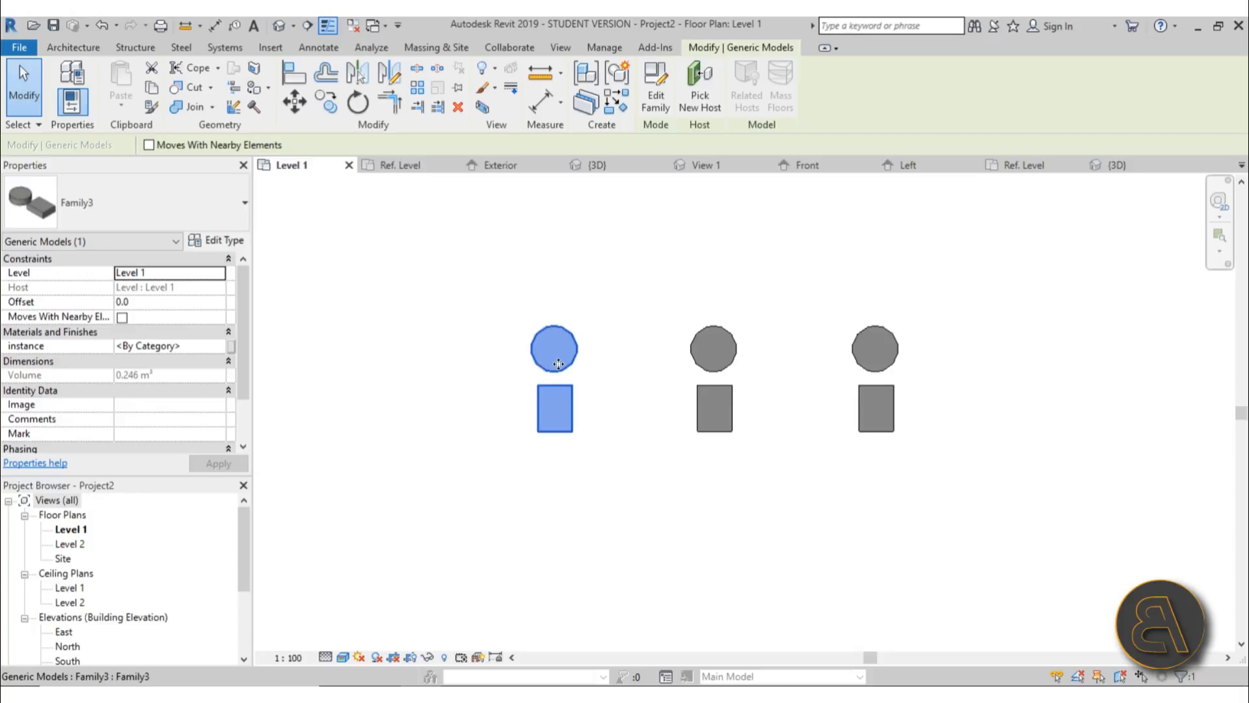
{"action": "left_click", "coordinate": [214, 248]}
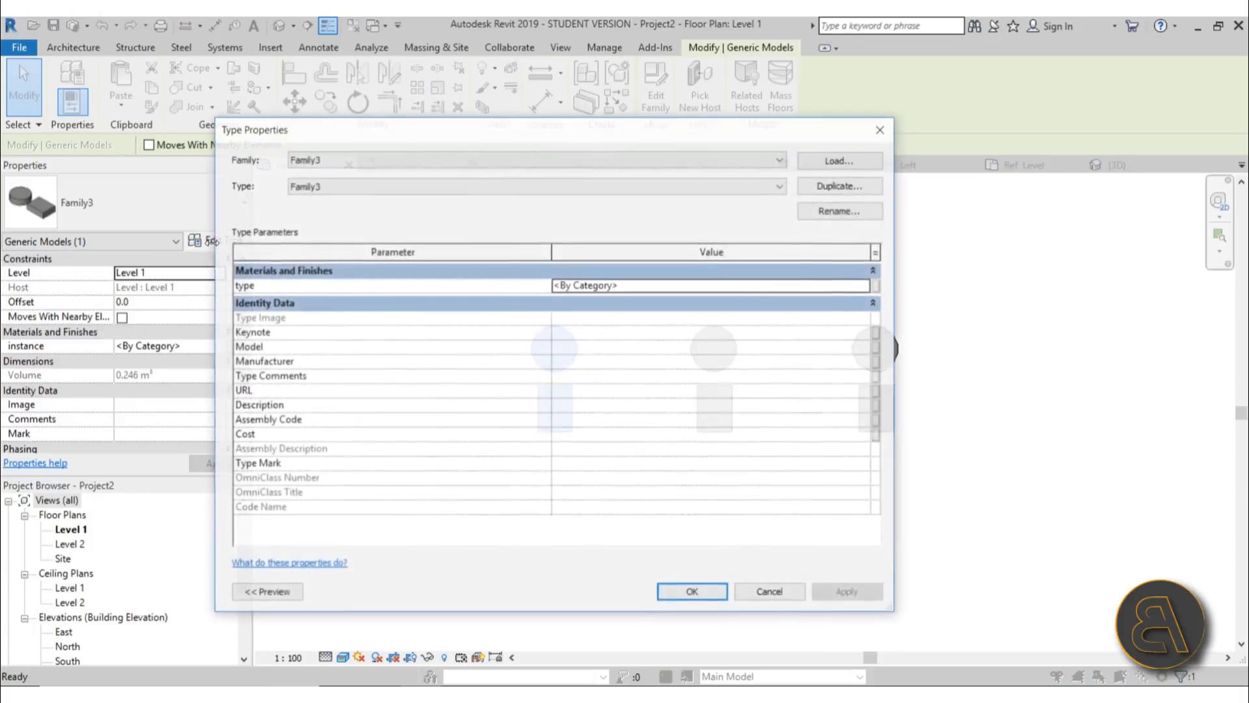
{"action": "left_click_drag", "start_coordinate": [566, 134], "coordinate": [401, 117]}
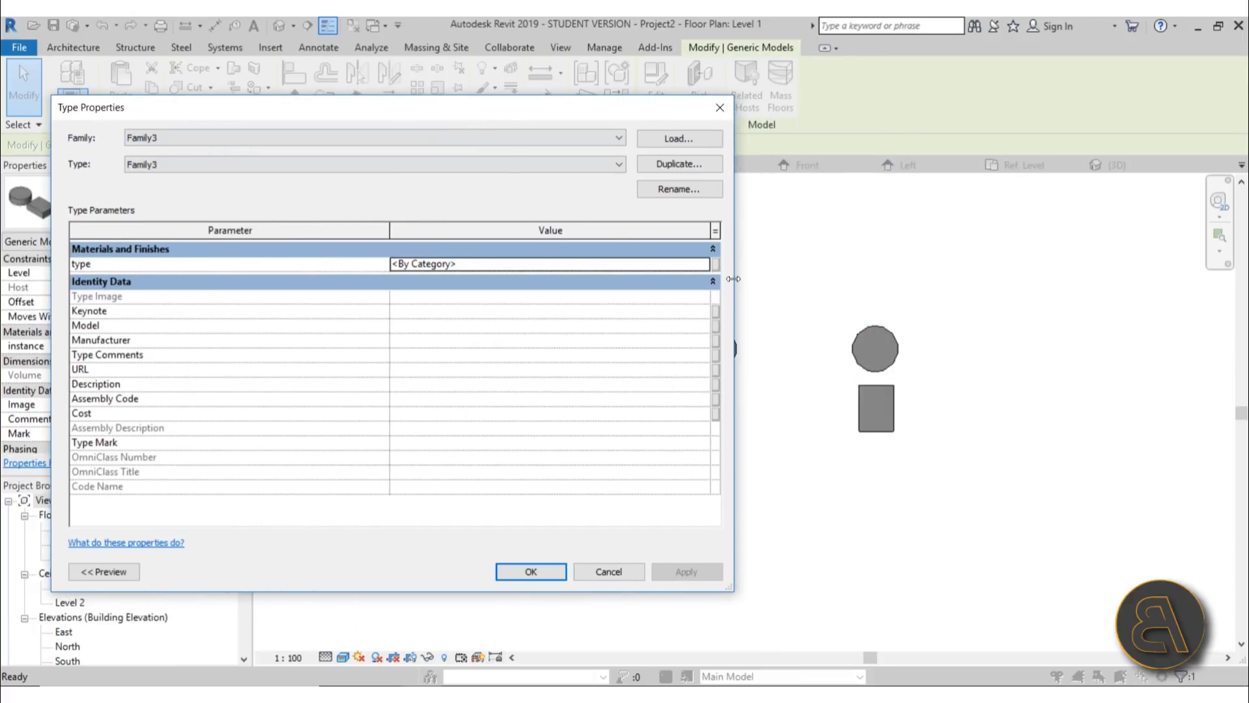
{"action": "left_click_drag", "start_coordinate": [733, 280], "coordinate": [469, 279]}
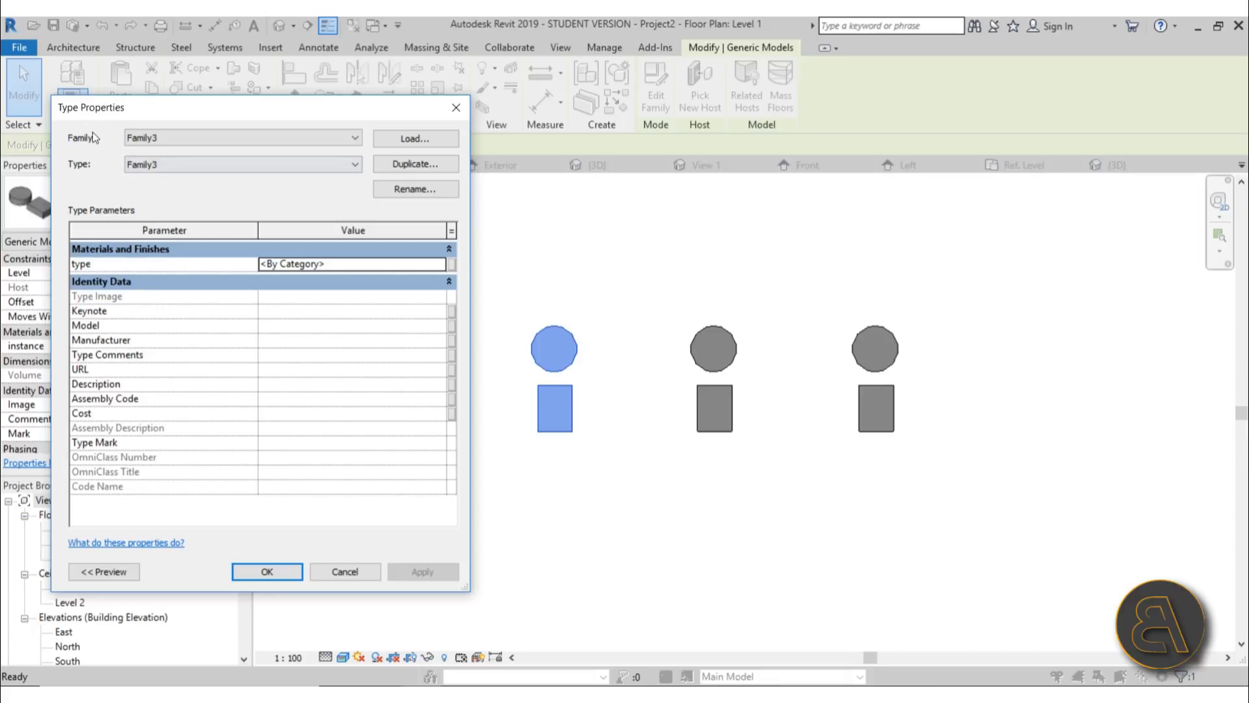
{"action": "left_click", "coordinate": [345, 571]}
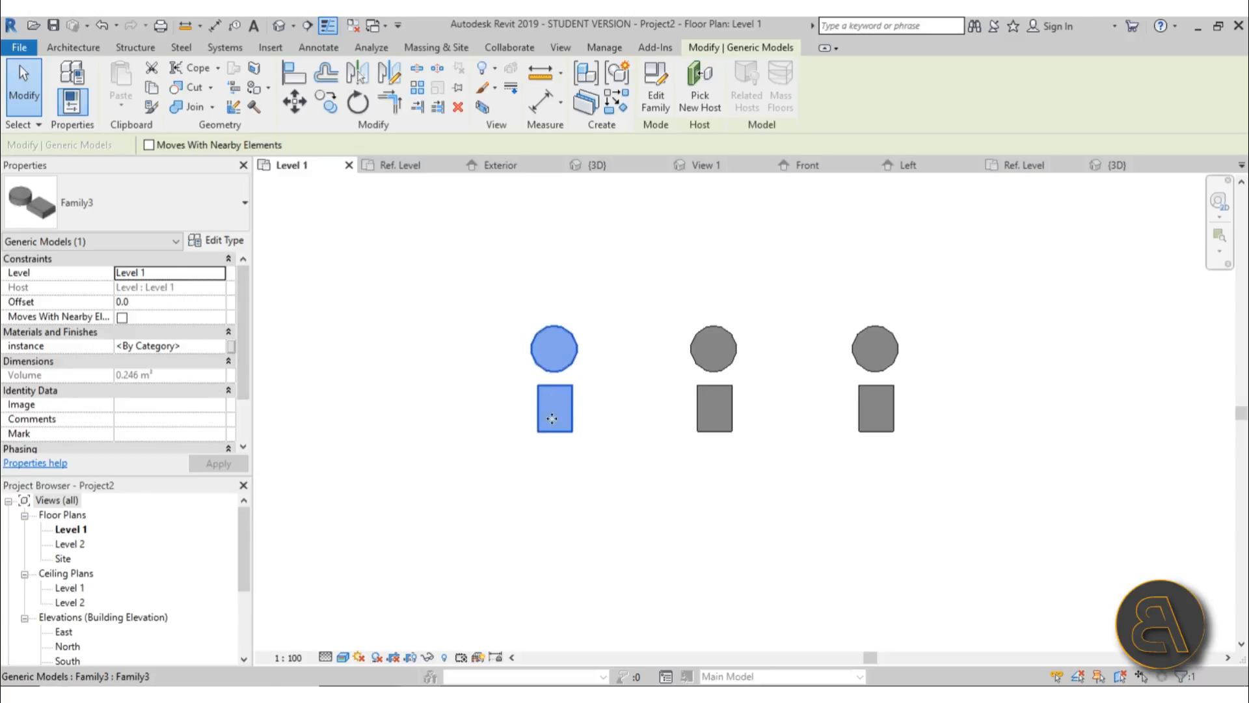
Set the "type" material parameter in the Family3 type properties to Aluminum, Anodized Blue
{"action": "left_click", "coordinate": [218, 243]}
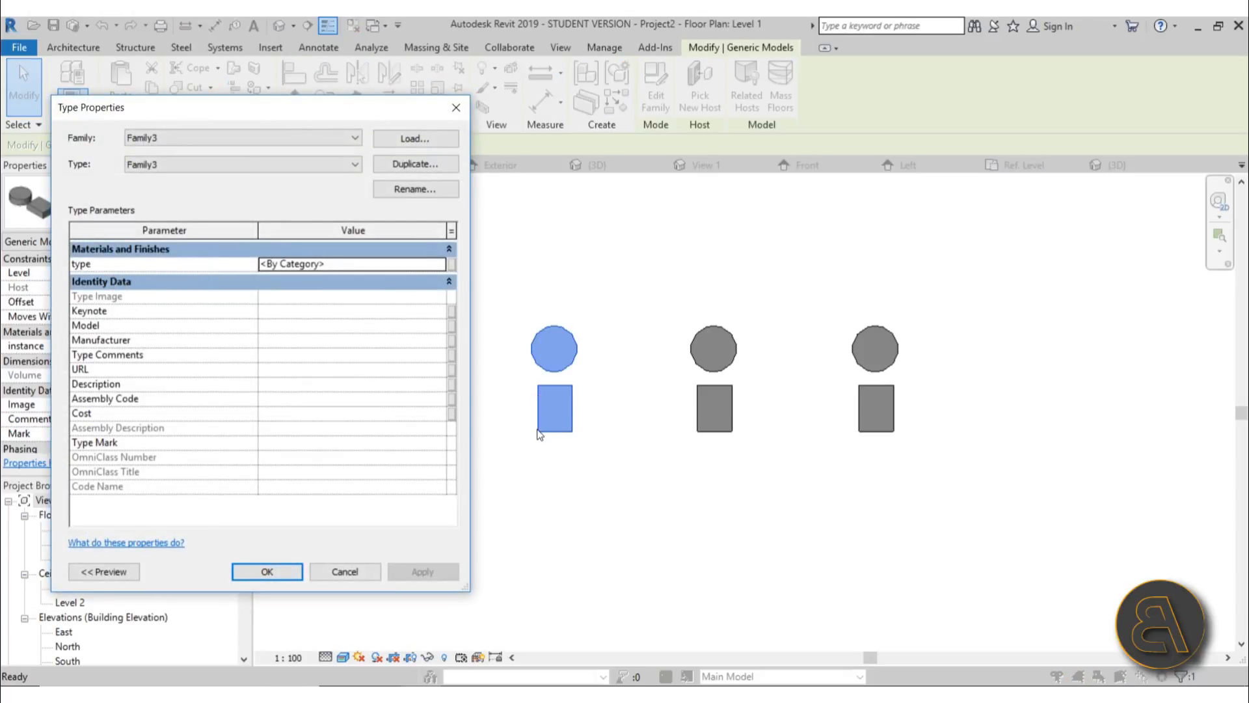
{"action": "left_click", "coordinate": [441, 265]}
{"action": "left_click", "coordinate": [441, 264]}
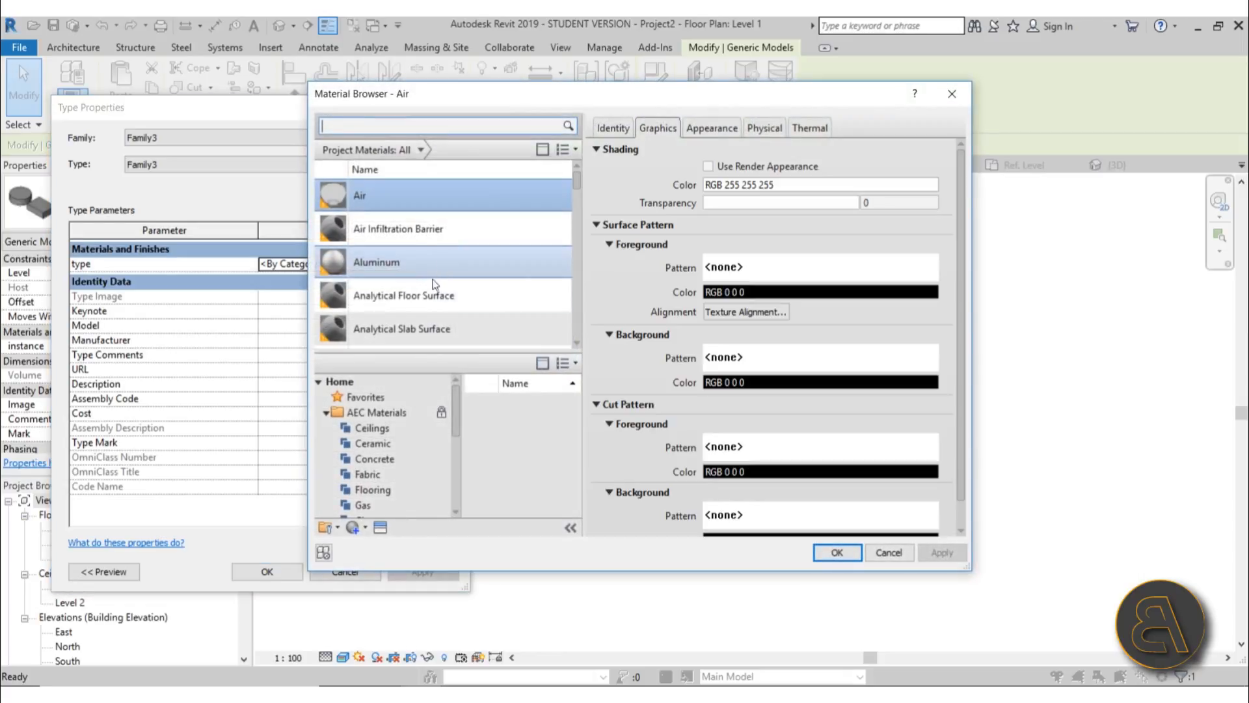
{"action": "left_click", "coordinate": [368, 127]}
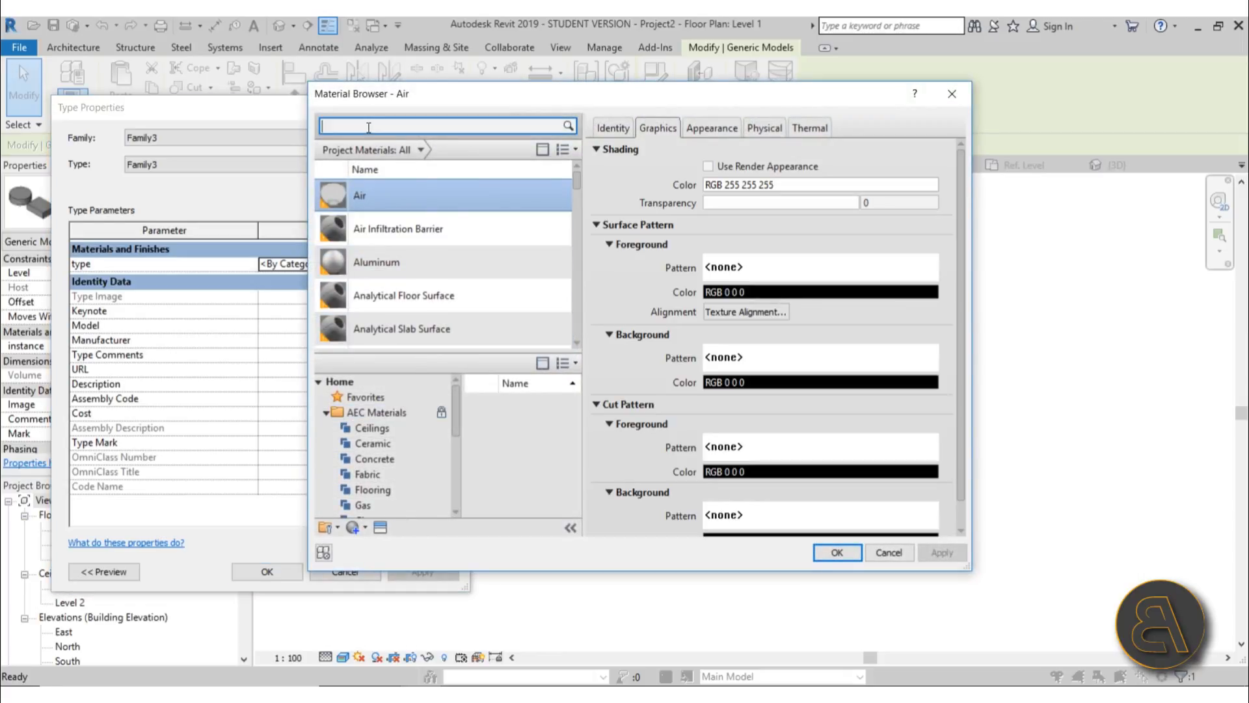
{"action": "type", "text": "blue"}
{"action": "left_click", "coordinate": [550, 410]}
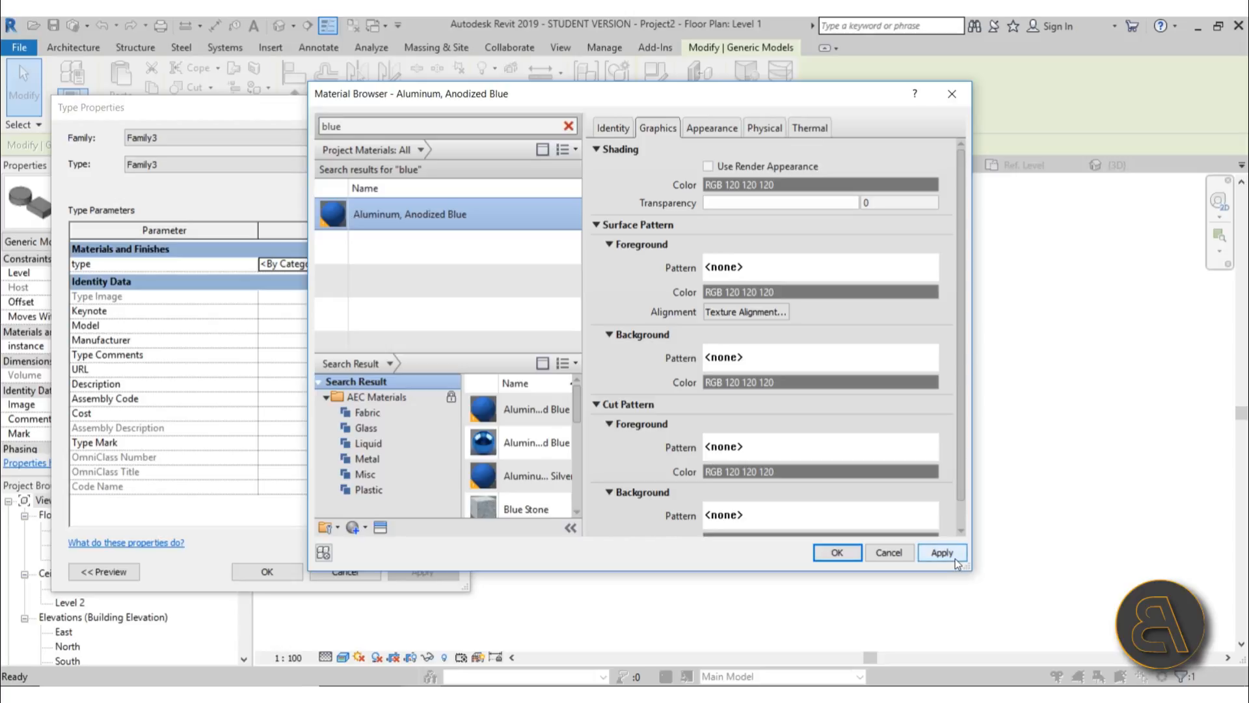
{"action": "left_click", "coordinate": [848, 554]}
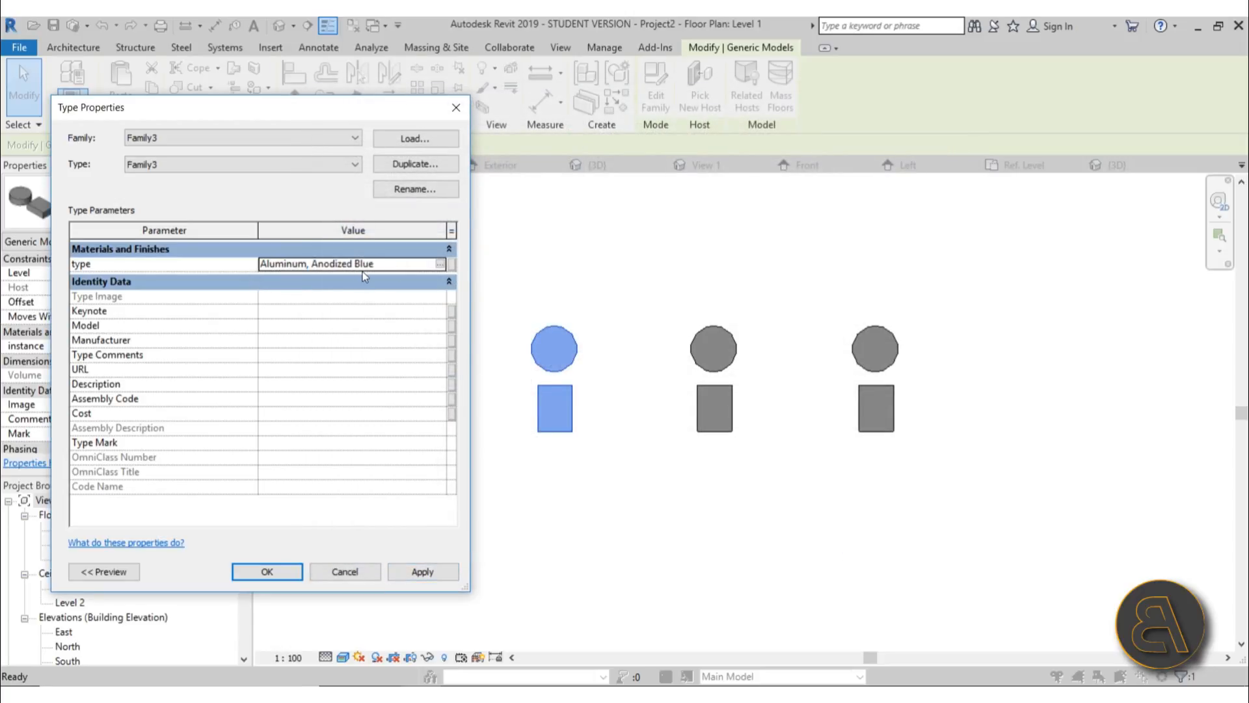
{"action": "left_click", "coordinate": [412, 581]}
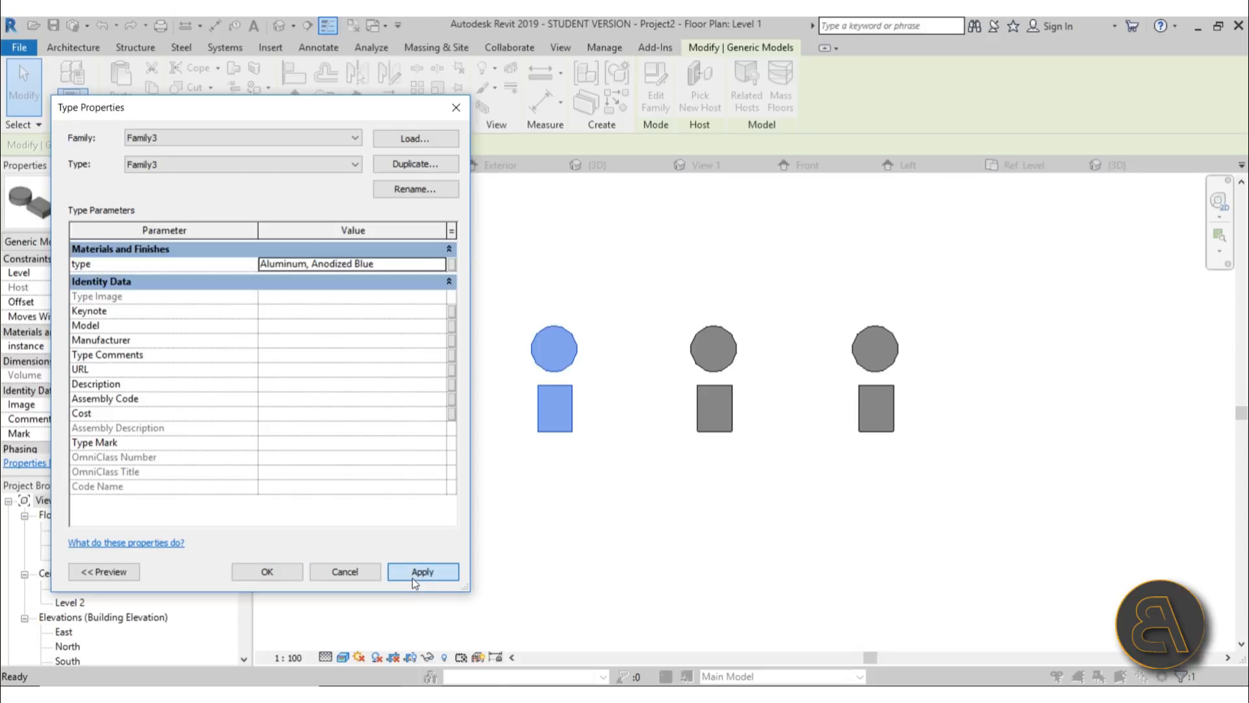
{"action": "left_click", "coordinate": [267, 572]}
{"action": "left_click", "coordinate": [594, 510]}
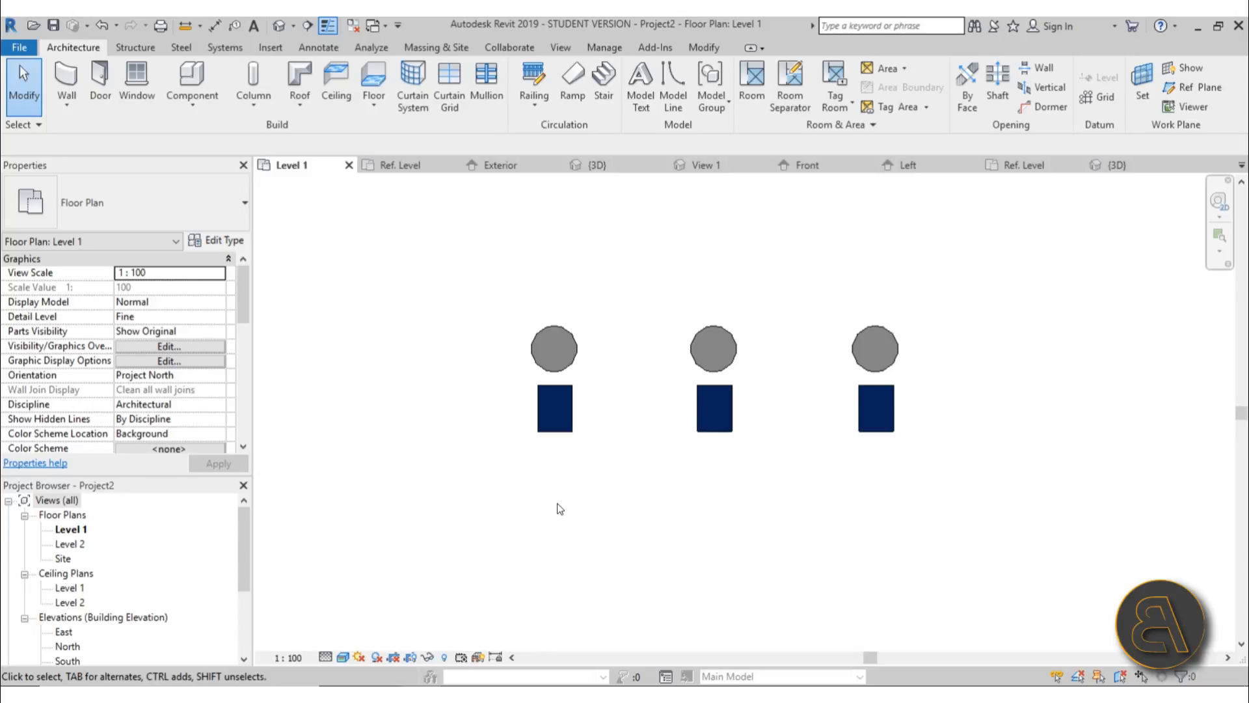
Set the "instance" material parameter of the leftmost Family3 object to Aluminum, Anodized Red
{"action": "left_click", "coordinate": [574, 418]}
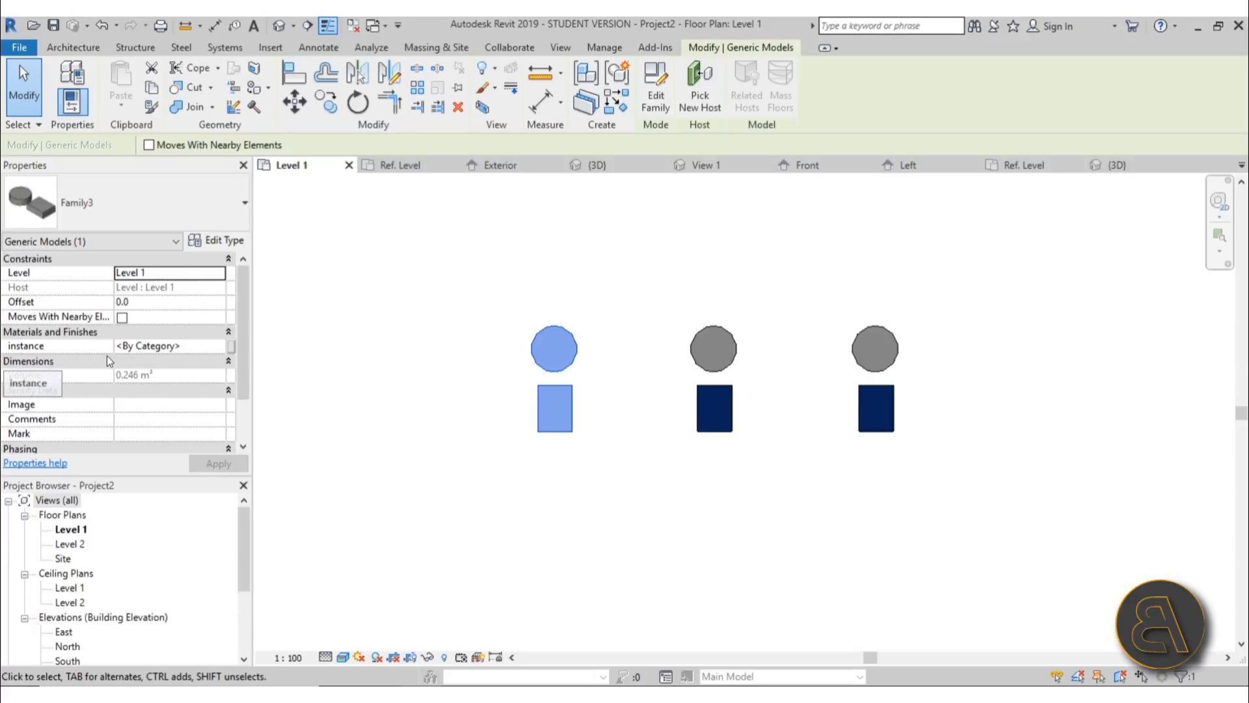
{"action": "left_click", "coordinate": [196, 346]}
{"action": "left_click", "coordinate": [230, 346]}
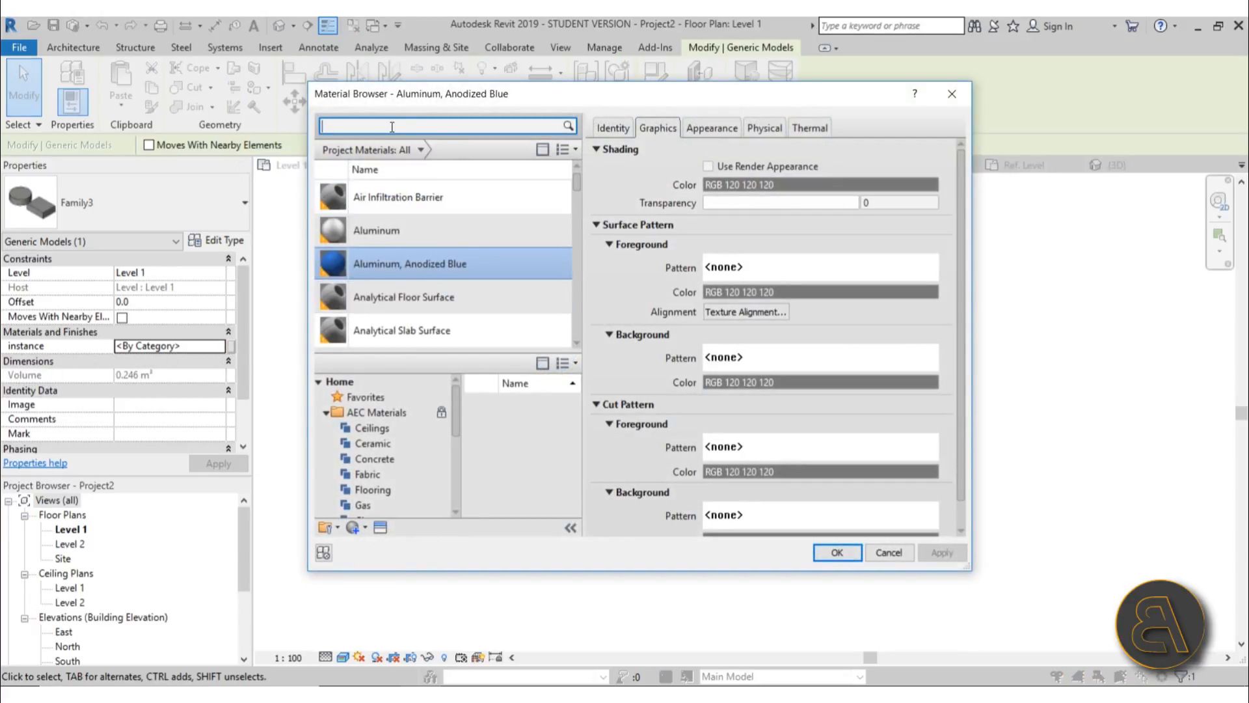
{"action": "type", "text": "red"}
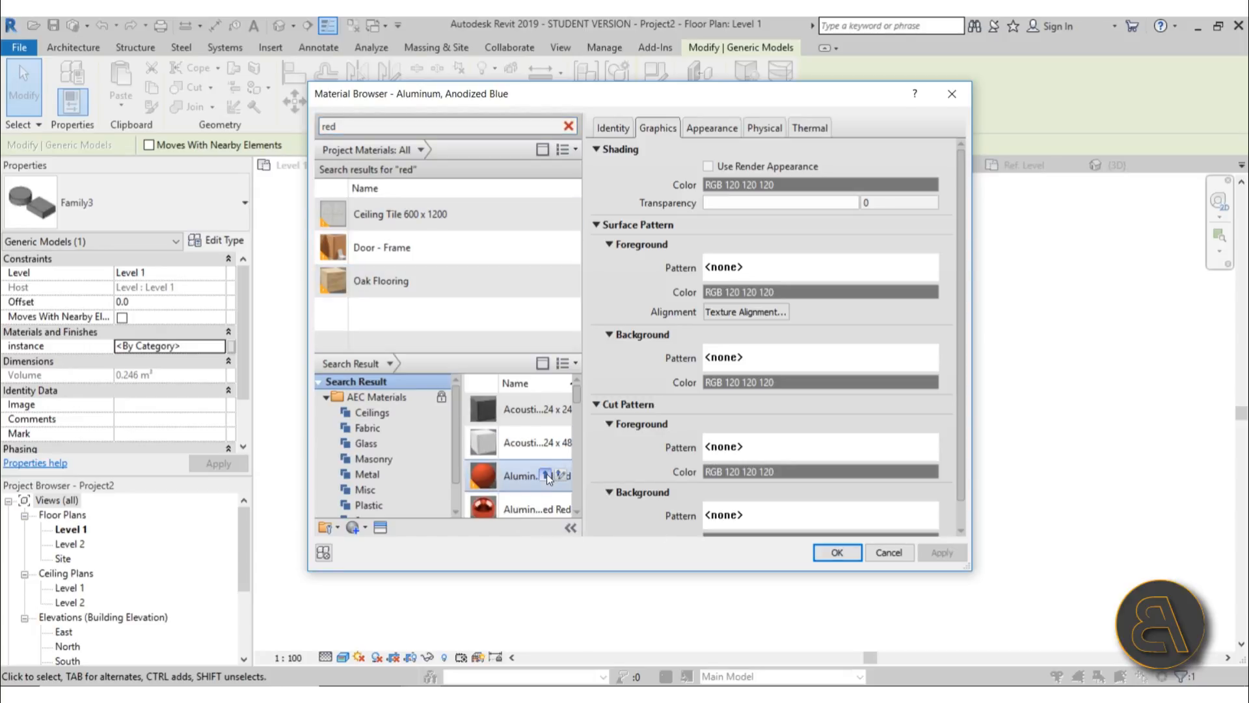
{"action": "left_click", "coordinate": [544, 476]}
{"action": "left_click", "coordinate": [942, 552]}
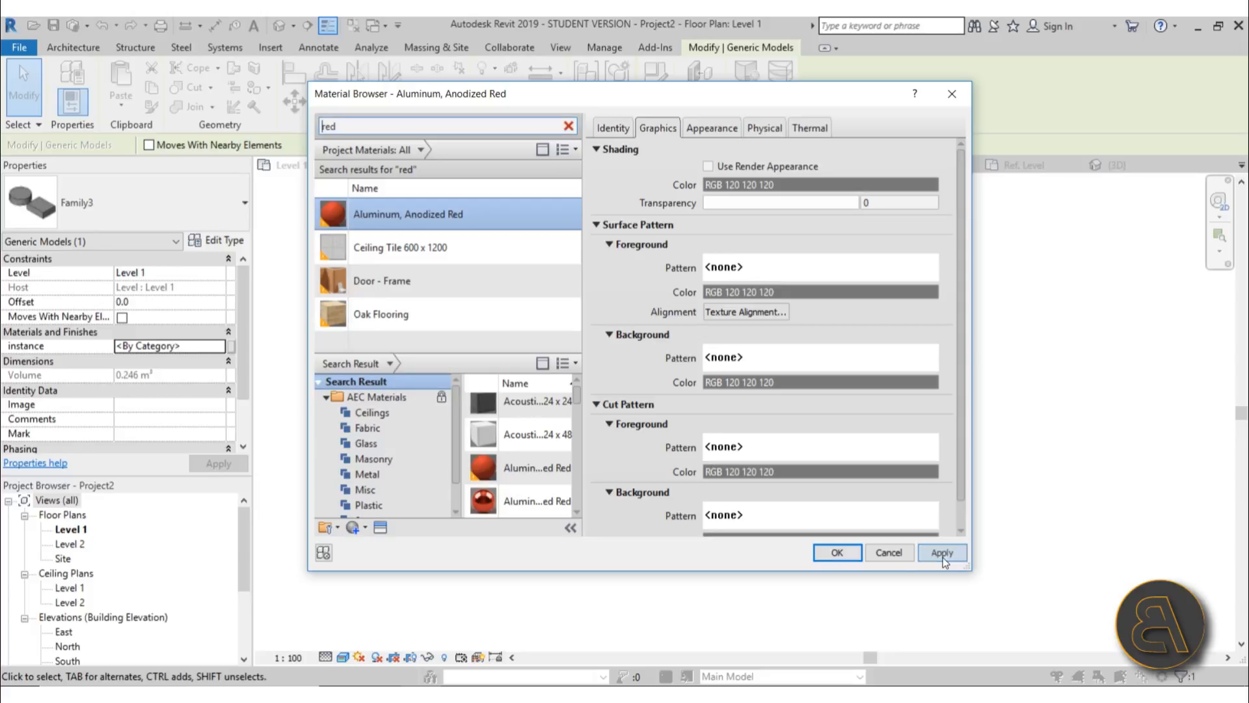
{"action": "left_click", "coordinate": [837, 553]}
{"action": "left_click", "coordinate": [752, 563]}
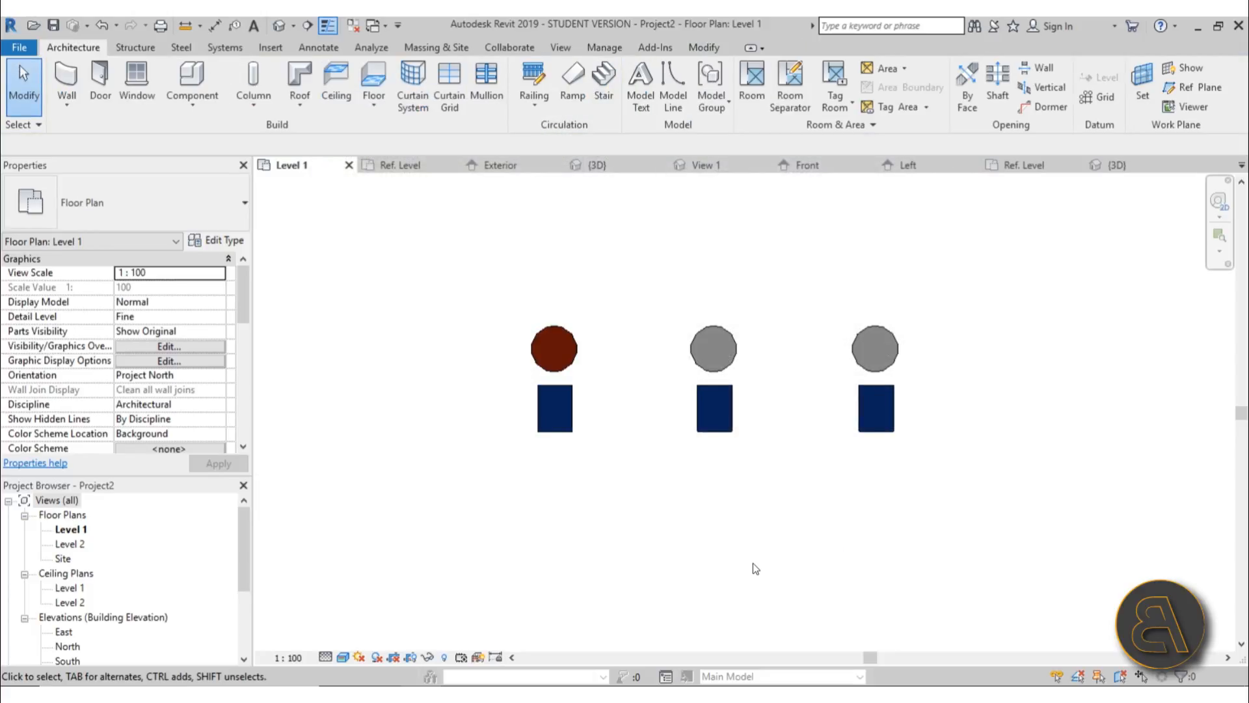
Through the middle Family3 object, set the "type" material parameter in the type properties to the green Plastic, Gray material
{"action": "scroll", "coordinate": [747, 373], "scroll_direction": "up", "scroll_amount": 3}
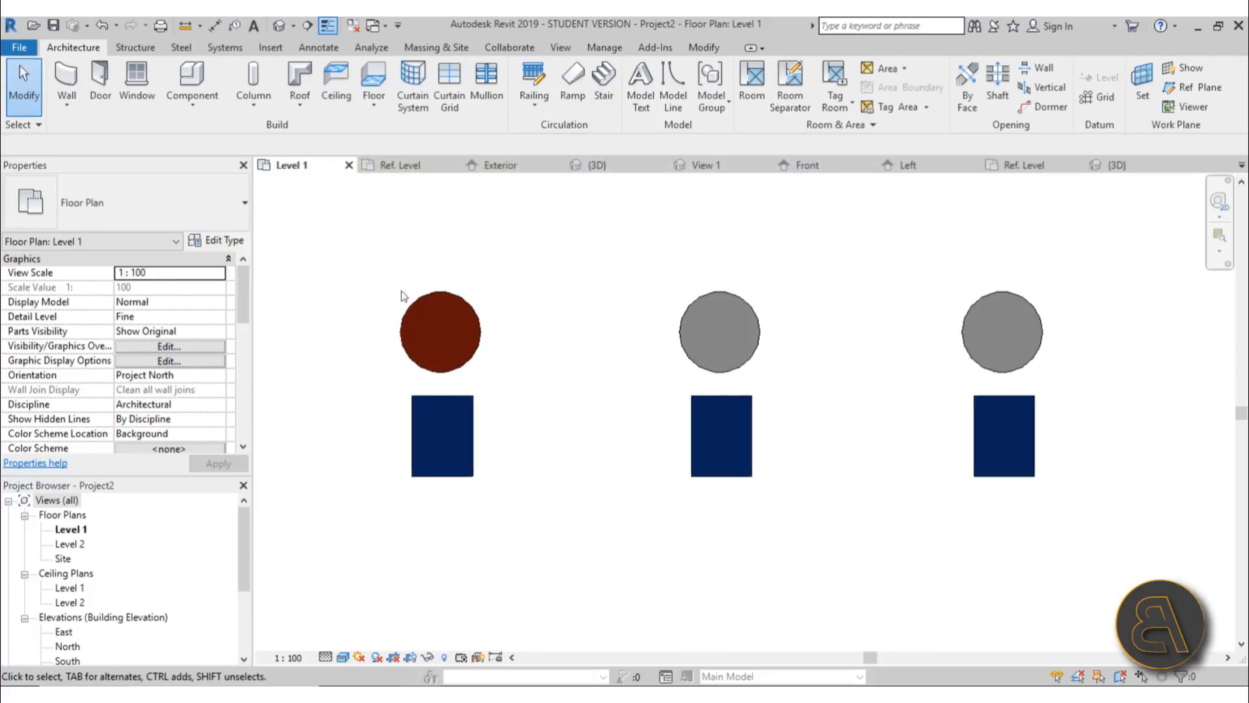
{"action": "scroll", "coordinate": [417, 296], "scroll_direction": "up", "scroll_amount": 2}
{"action": "left_click", "coordinate": [691, 416]}
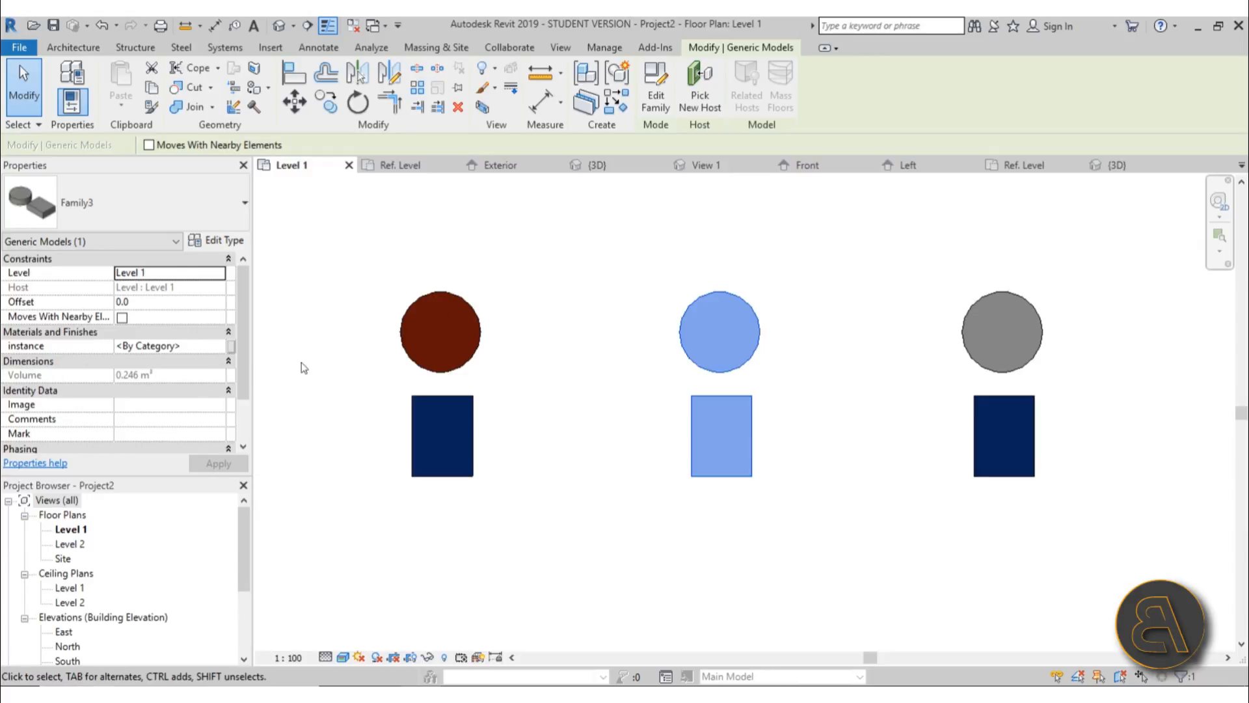
{"action": "left_click", "coordinate": [213, 241]}
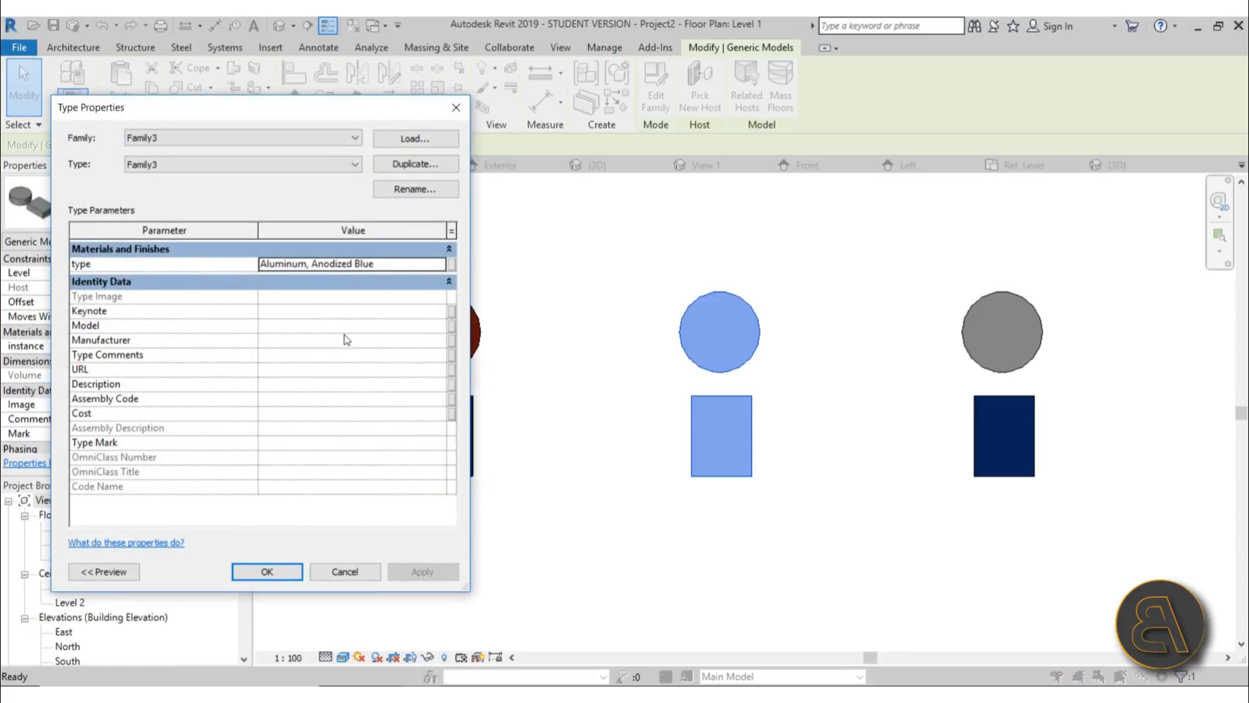
{"action": "left_click", "coordinate": [440, 265]}
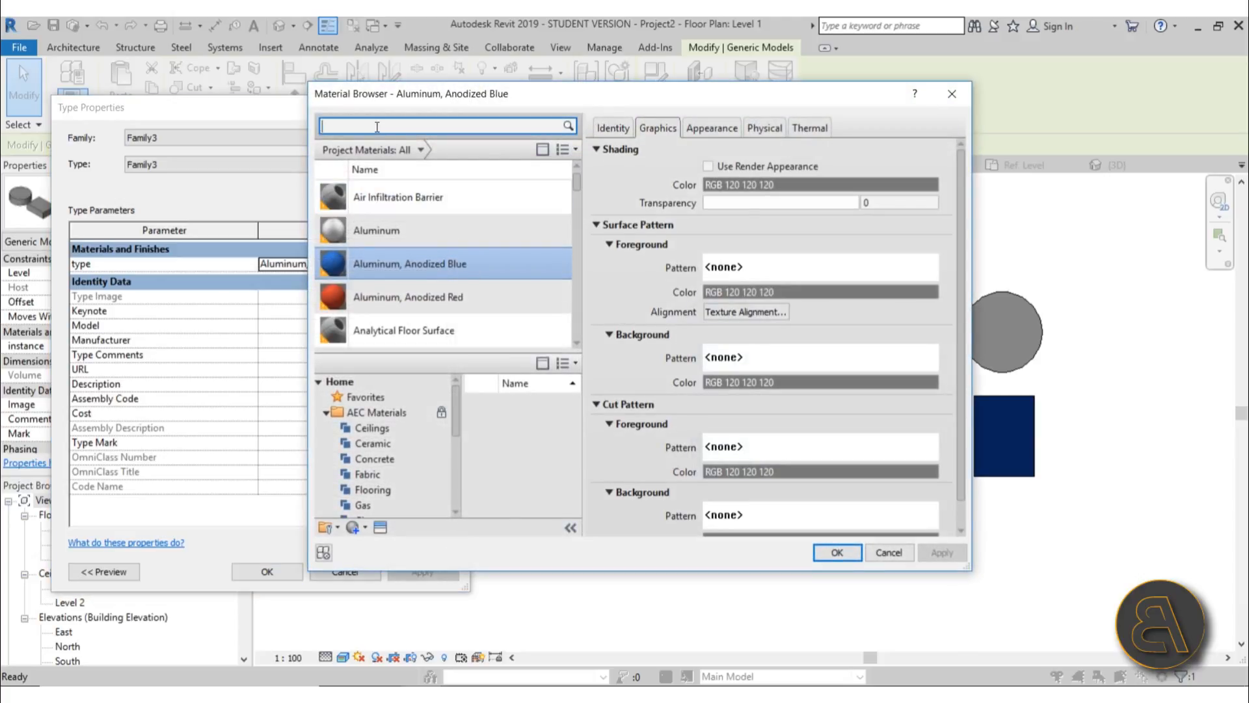
{"action": "type", "text": "green"}
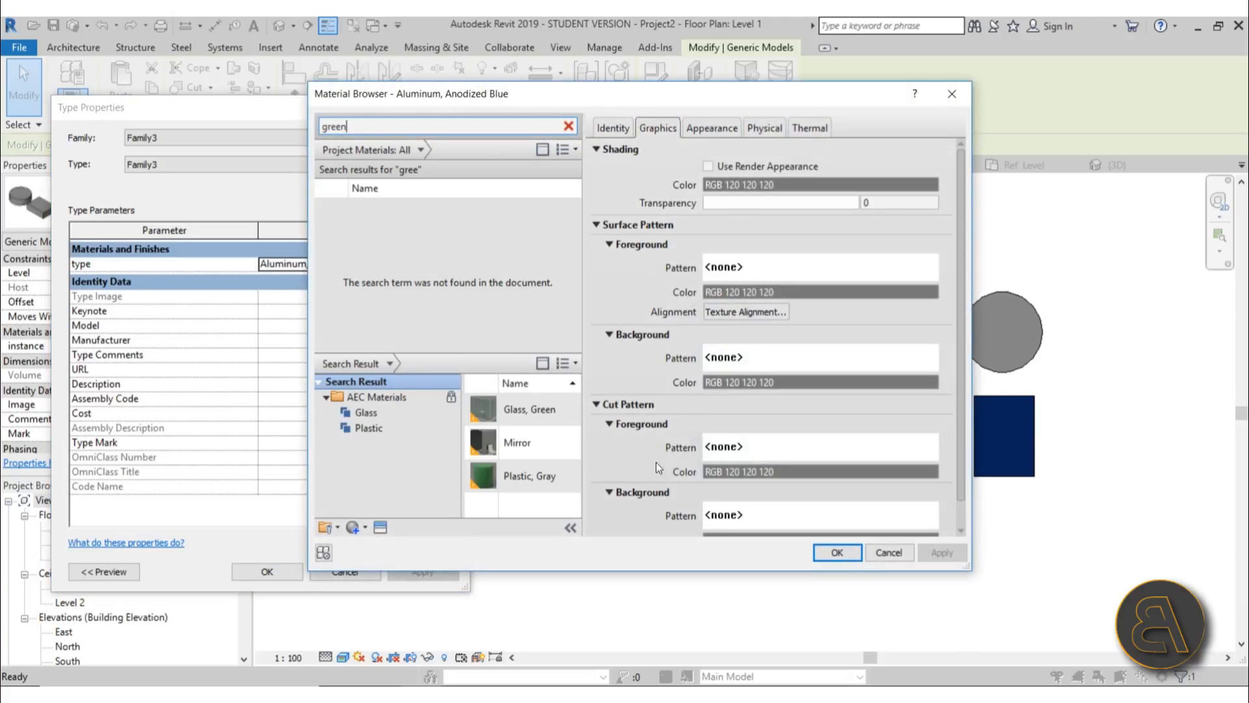
{"action": "left_click", "coordinate": [554, 475]}
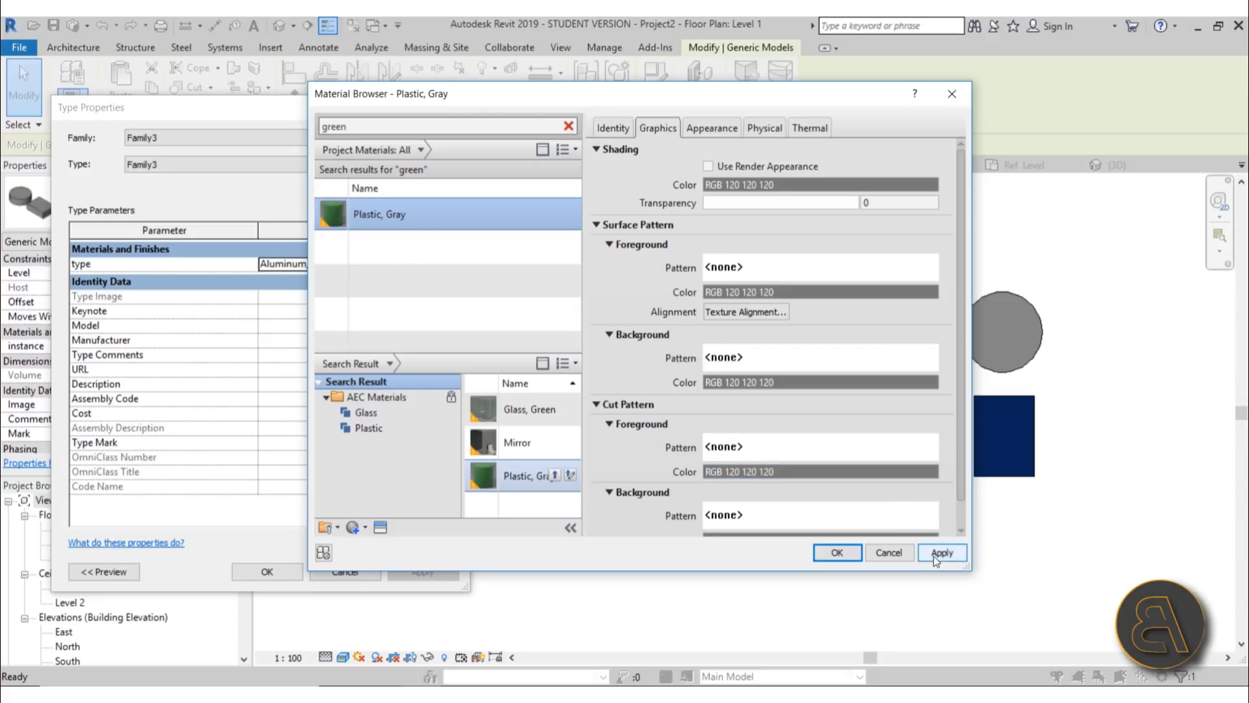
{"action": "left_click", "coordinate": [935, 553]}
{"action": "left_click", "coordinate": [837, 552]}
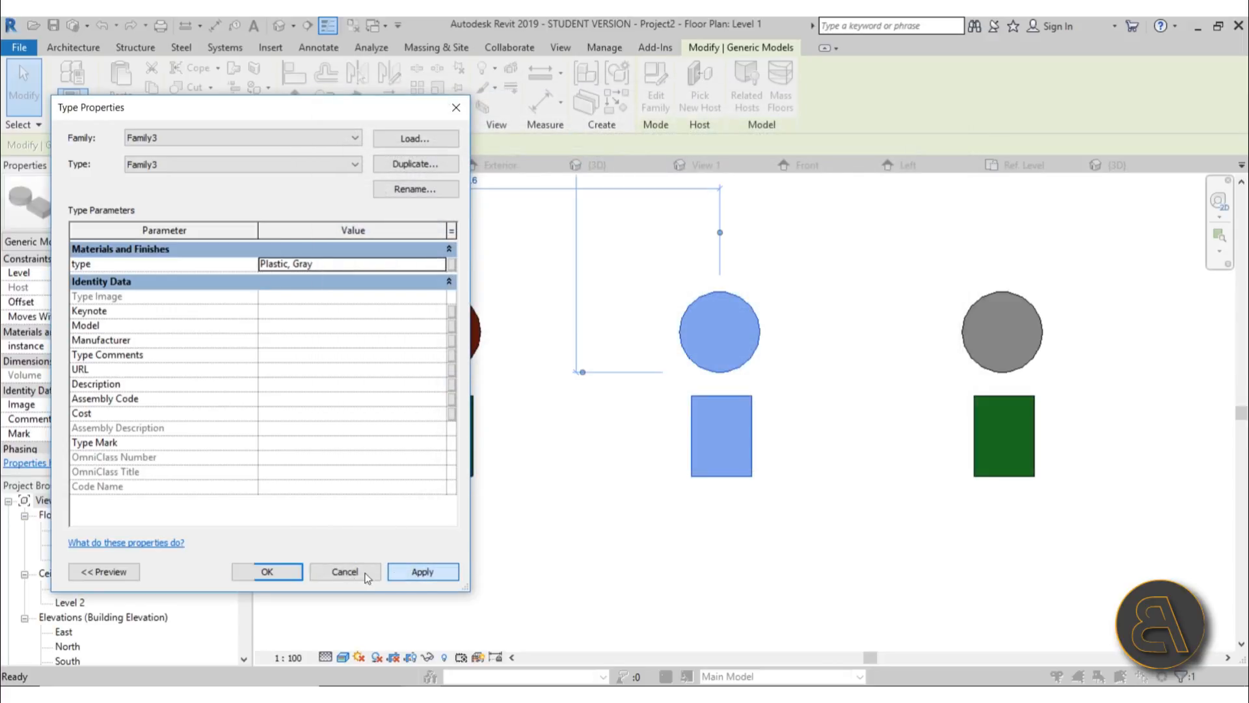
{"action": "left_click", "coordinate": [269, 570]}
{"action": "left_click", "coordinate": [716, 566]}
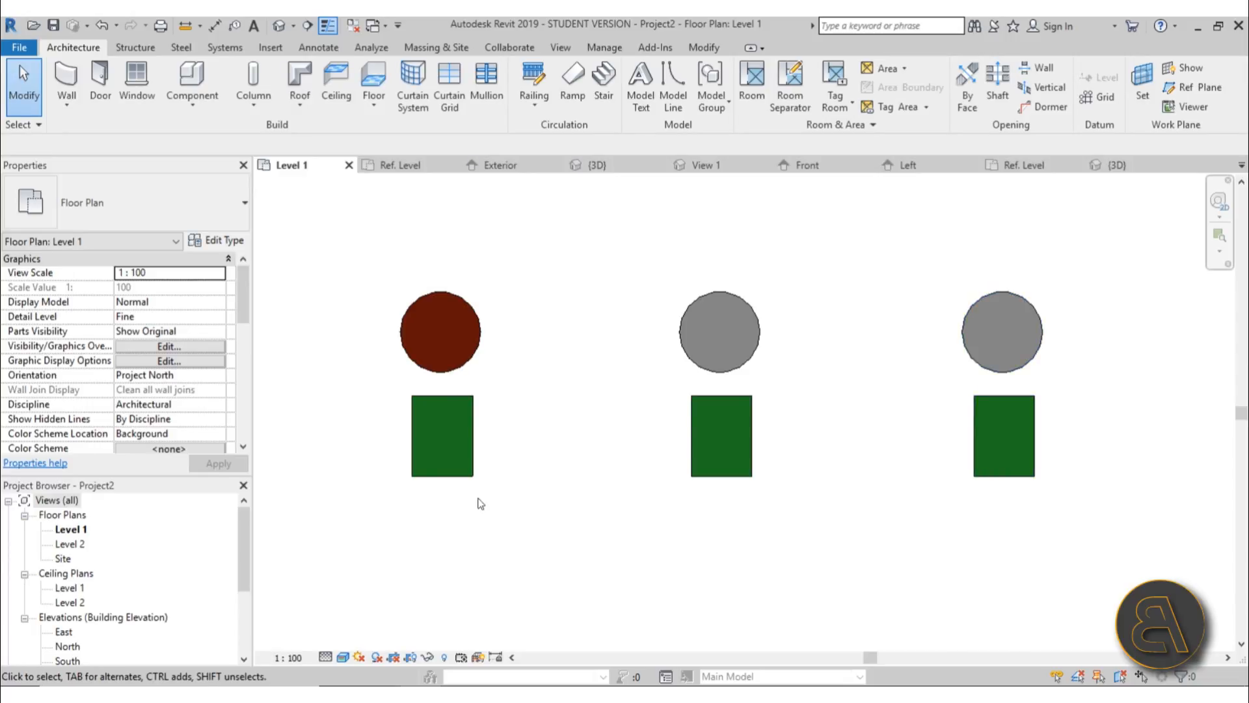
Set the "instance" material parameter of the middle Family3 object to Parking Stripe
{"action": "left_click", "coordinate": [754, 351]}
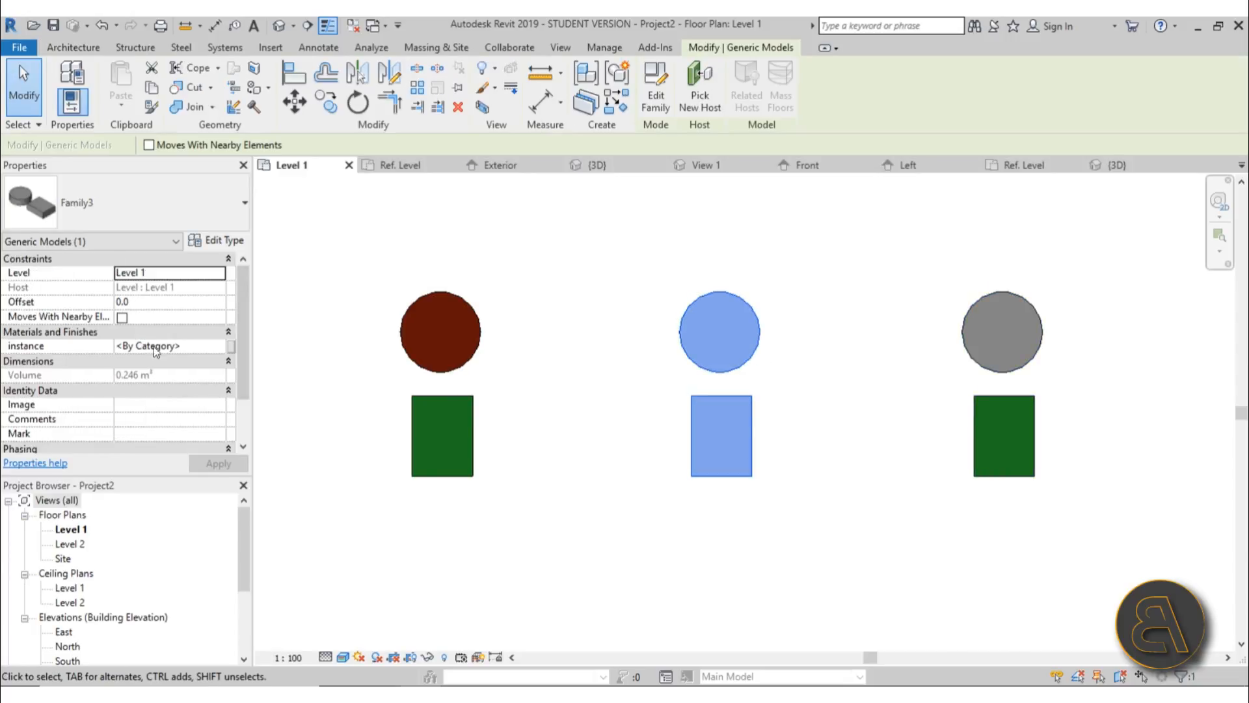
{"action": "left_click", "coordinate": [221, 346]}
{"action": "left_click", "coordinate": [220, 346]}
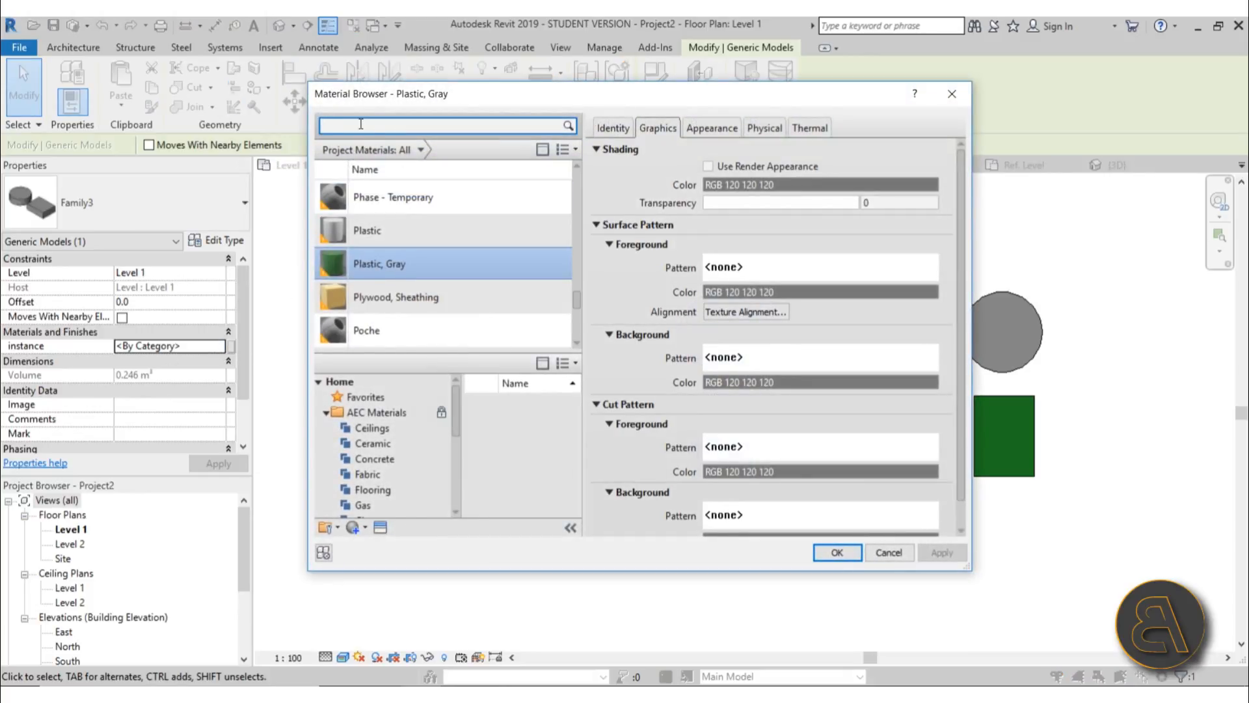
{"action": "type", "text": "ye"}
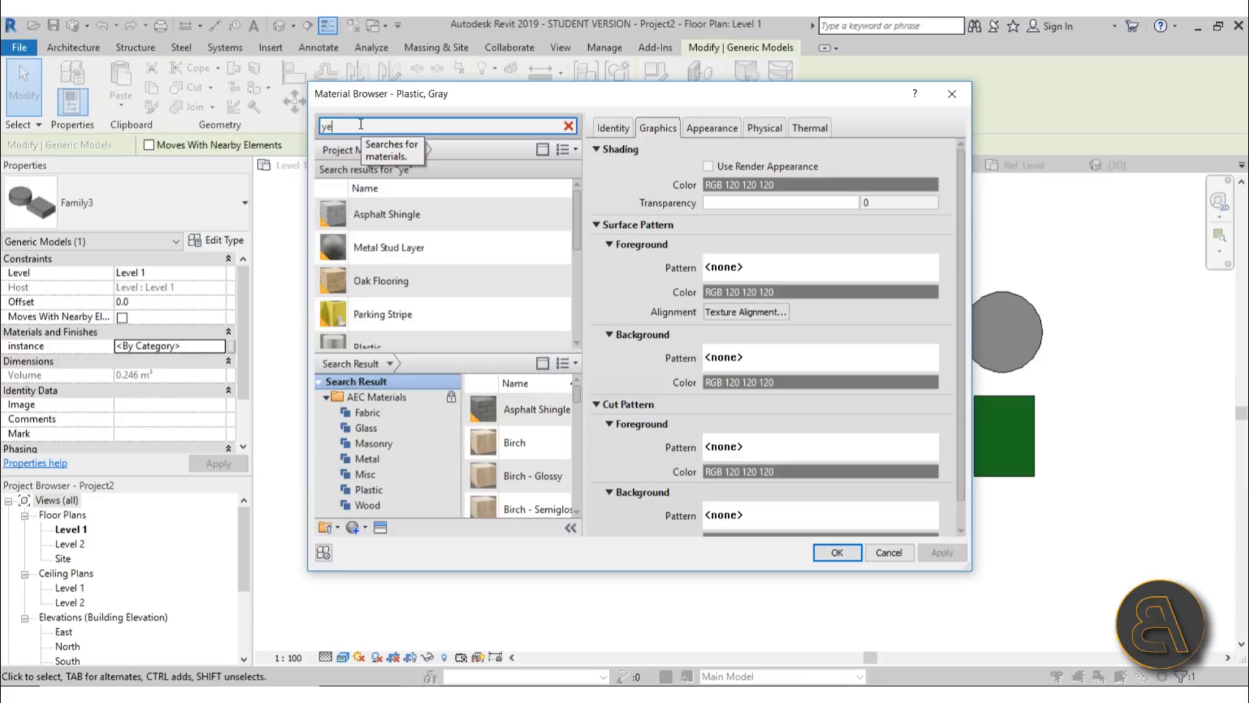
{"action": "left_click", "coordinate": [384, 298]}
{"action": "left_click", "coordinate": [837, 552]}
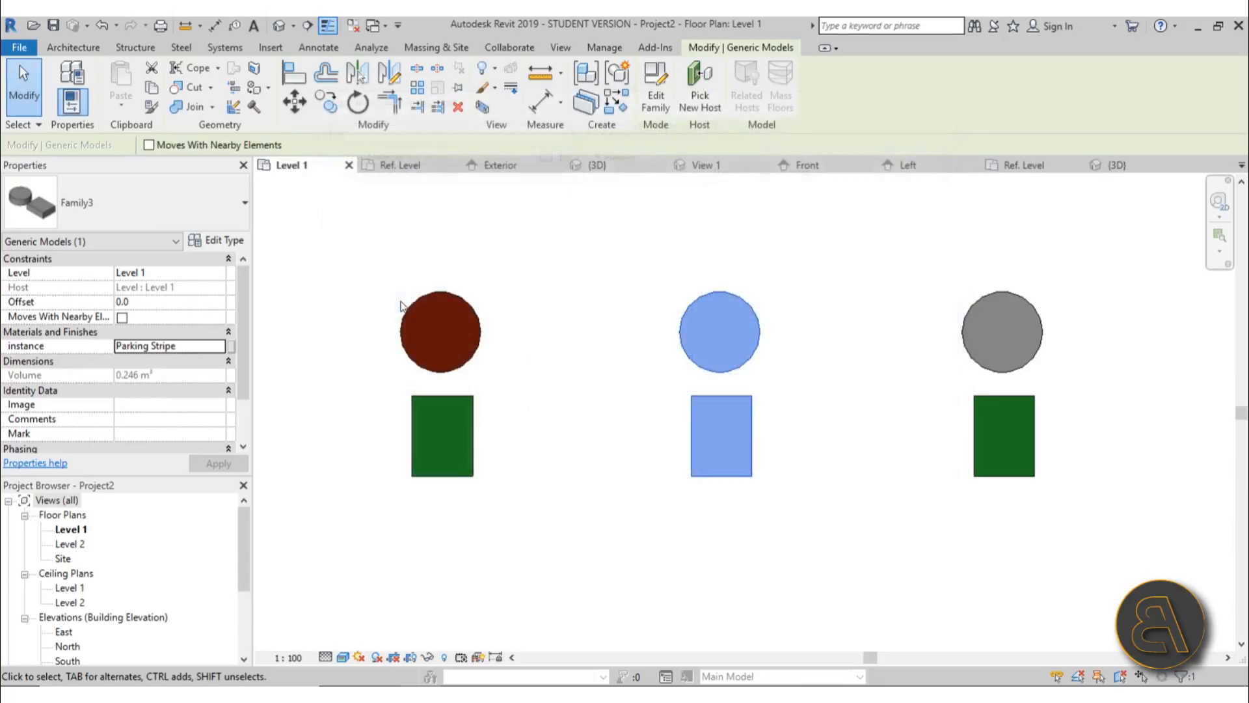
{"action": "left_click", "coordinate": [829, 535]}
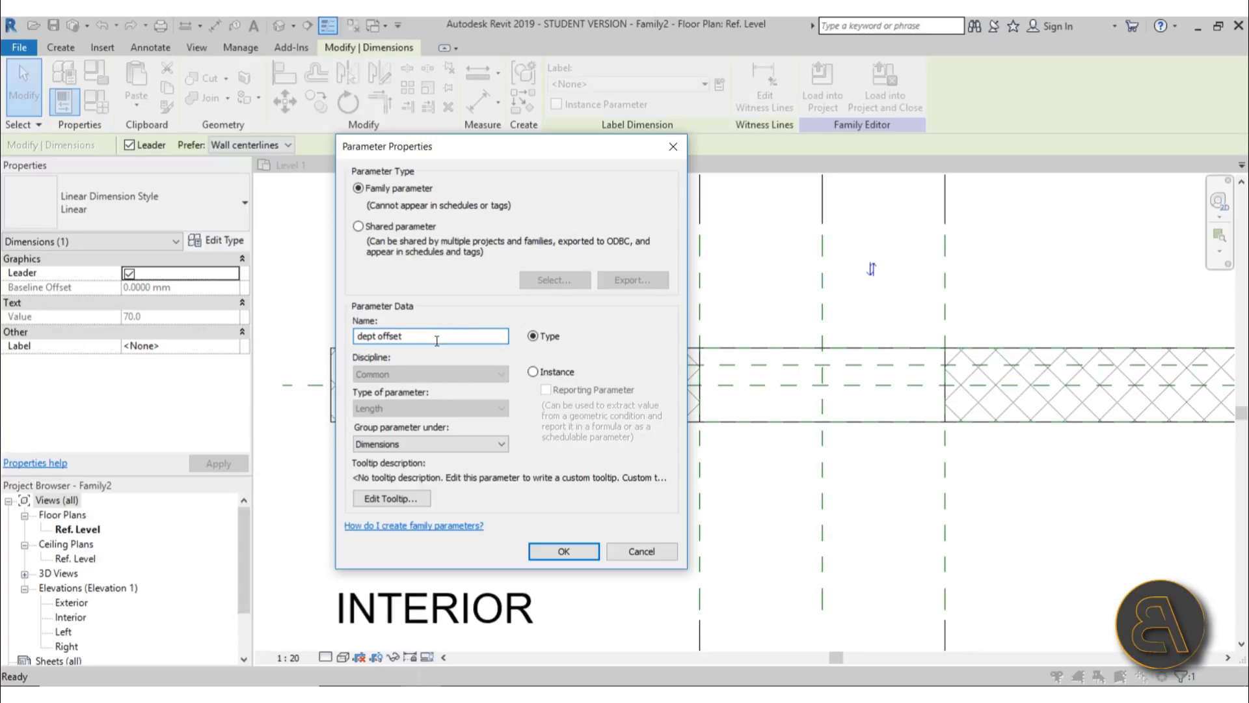
In the window family, make "dept offset" an instance parameter and assign it to the 70 mm dimension
{"action": "left_click", "coordinate": [544, 375]}
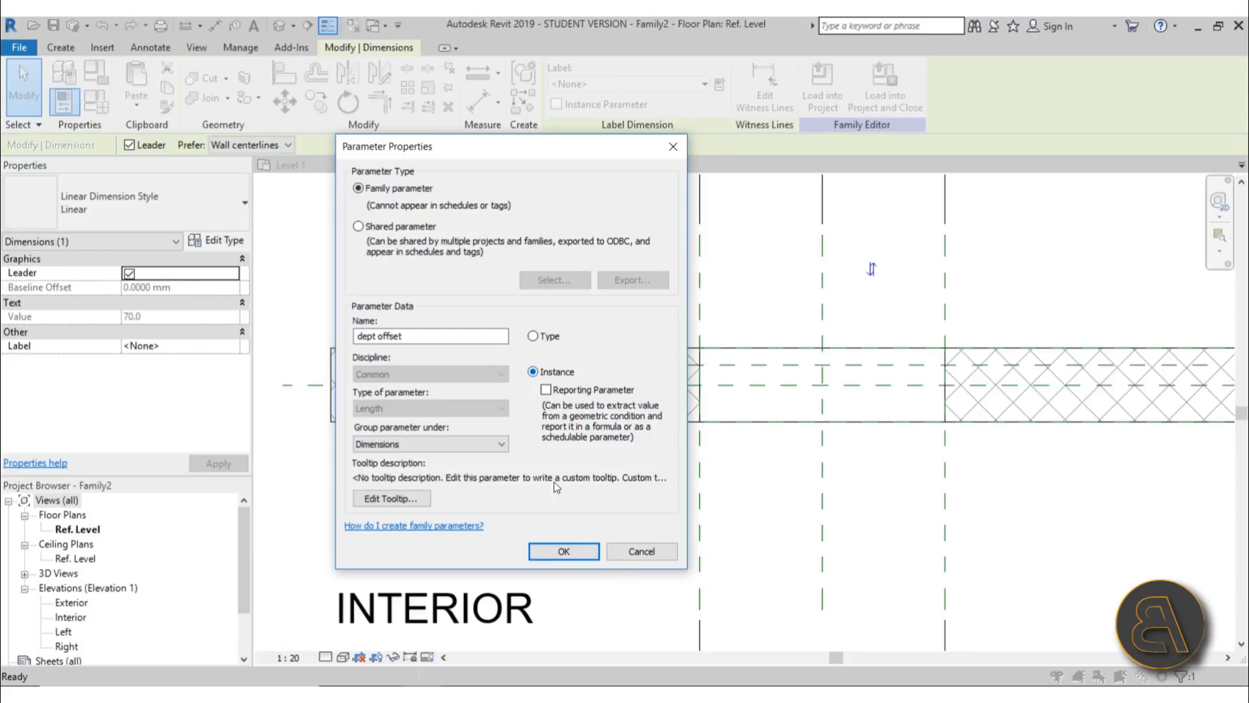
{"action": "left_click", "coordinate": [571, 554]}
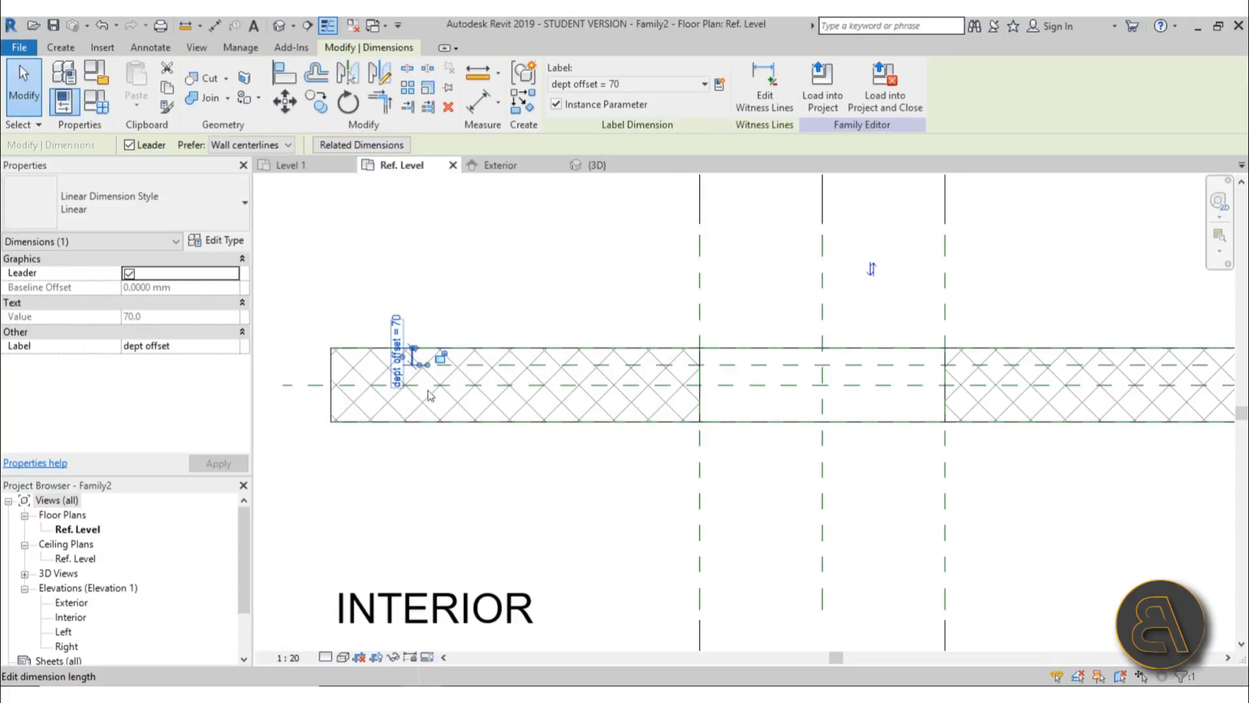
Save the window family to the Desktop as "window" on the way to its family types
{"action": "left_click", "coordinate": [101, 106]}
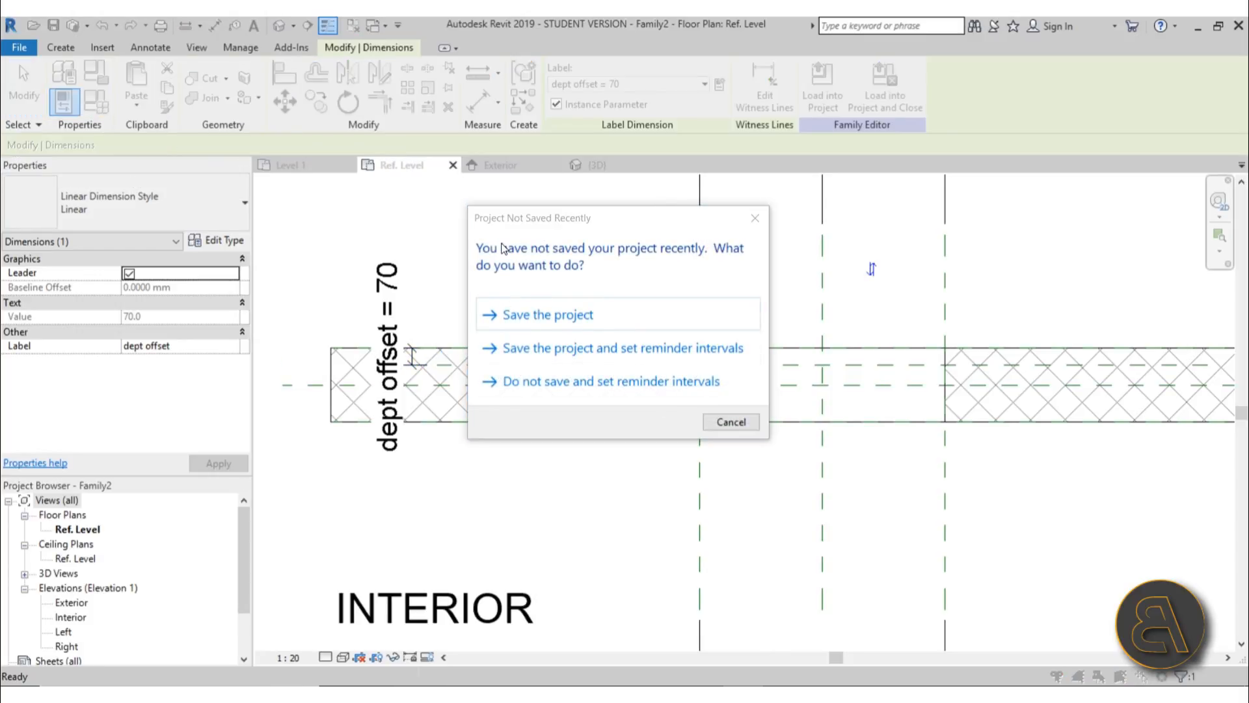
{"action": "left_click", "coordinate": [564, 318]}
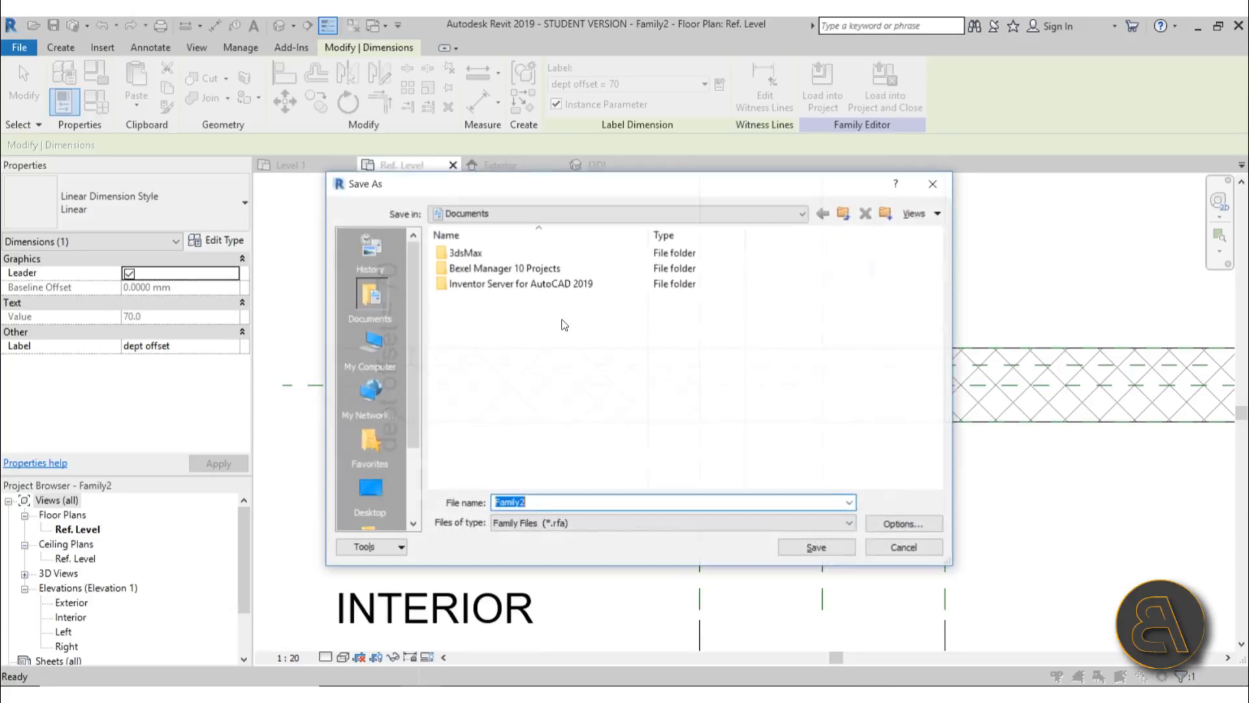
{"action": "left_click", "coordinate": [370, 495]}
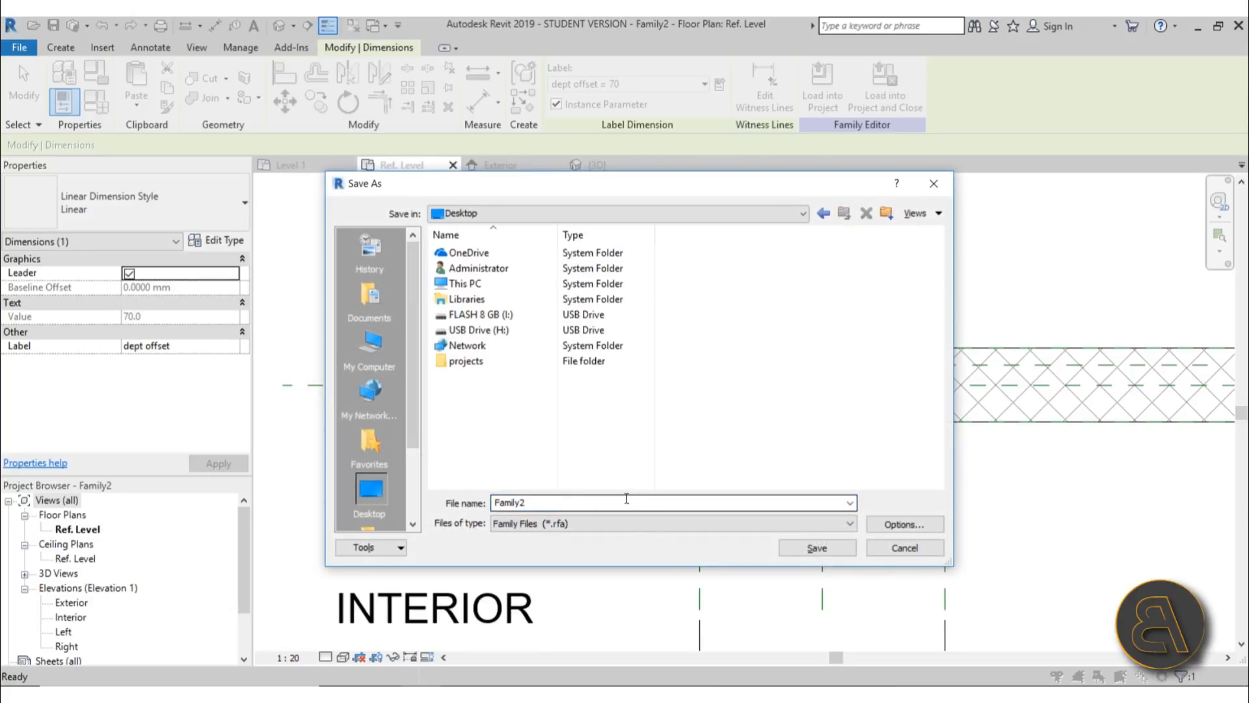
{"action": "double_click", "coordinate": [563, 503]}
{"action": "type", "text": "window"}
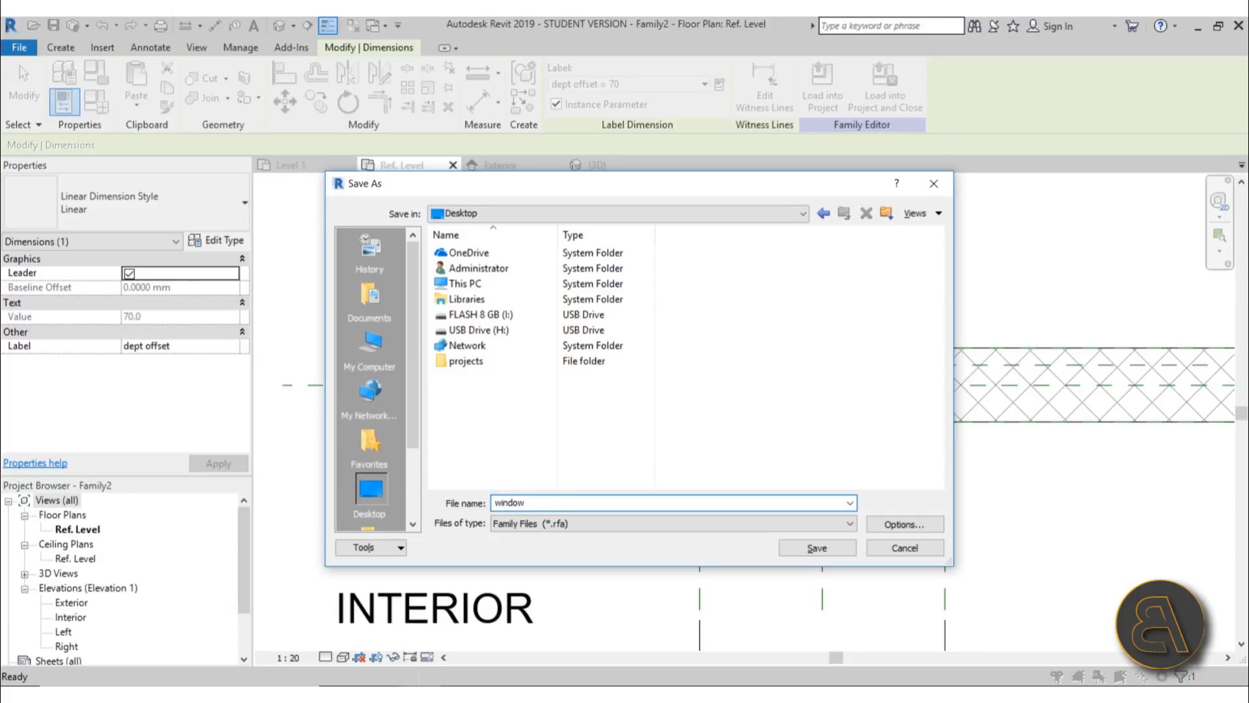
{"action": "key", "text": "Return"}
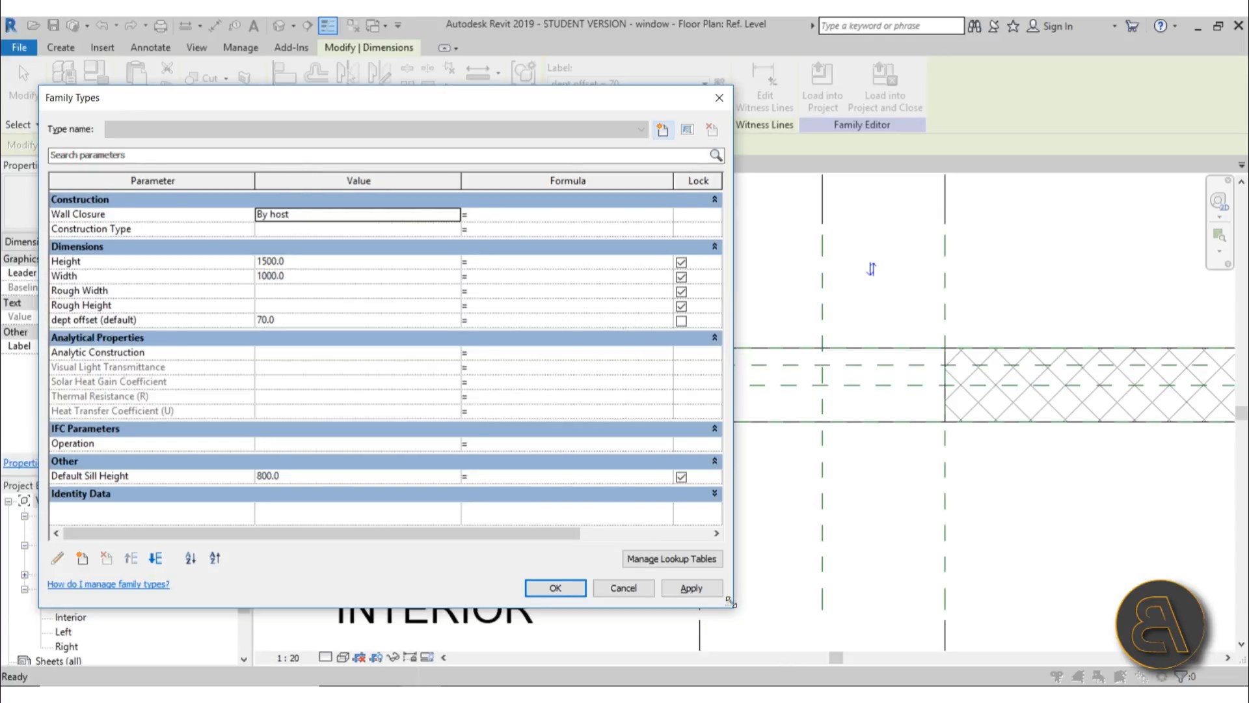
Move the Family Types dialog clear of the offset dimension and apply a dept offset of 80 mm
{"action": "left_click_drag", "start_coordinate": [729, 602], "coordinate": [539, 555]}
{"action": "left_click_drag", "start_coordinate": [293, 101], "coordinate": [896, 133]}
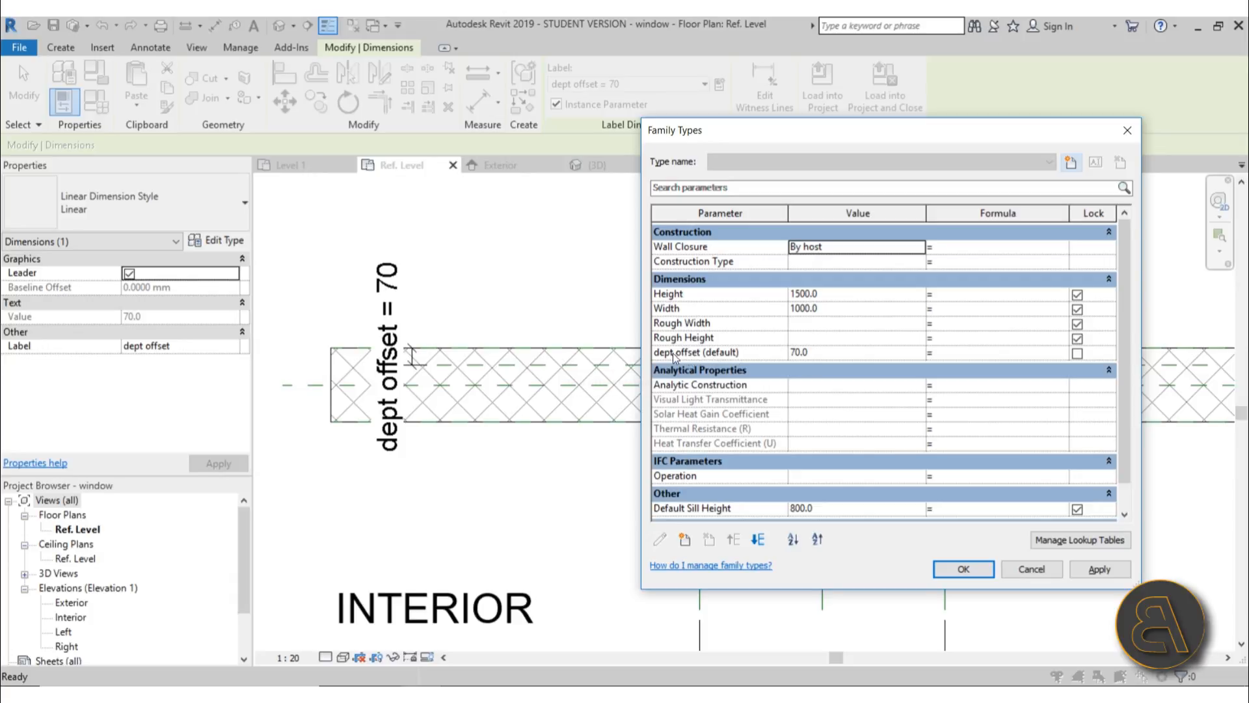
{"action": "left_click", "coordinate": [818, 357]}
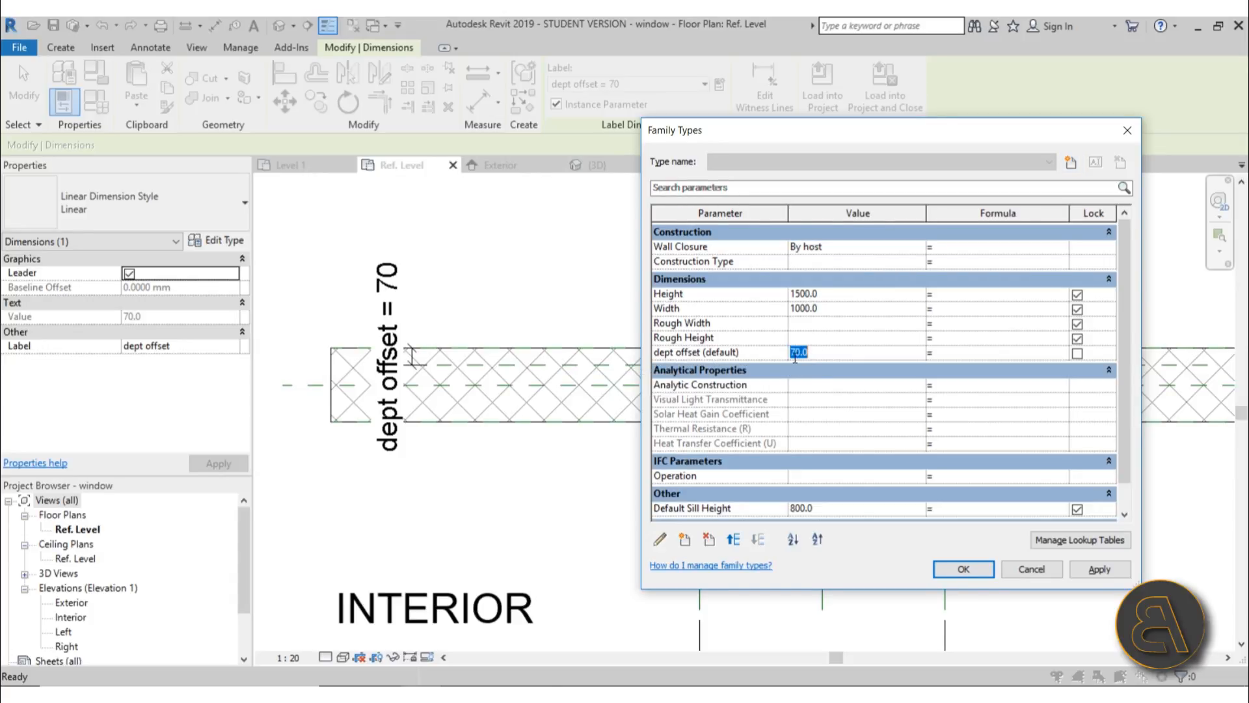
{"action": "left_click", "coordinate": [797, 355]}
{"action": "type", "text": "8"}
{"action": "left_click", "coordinate": [1098, 569]}
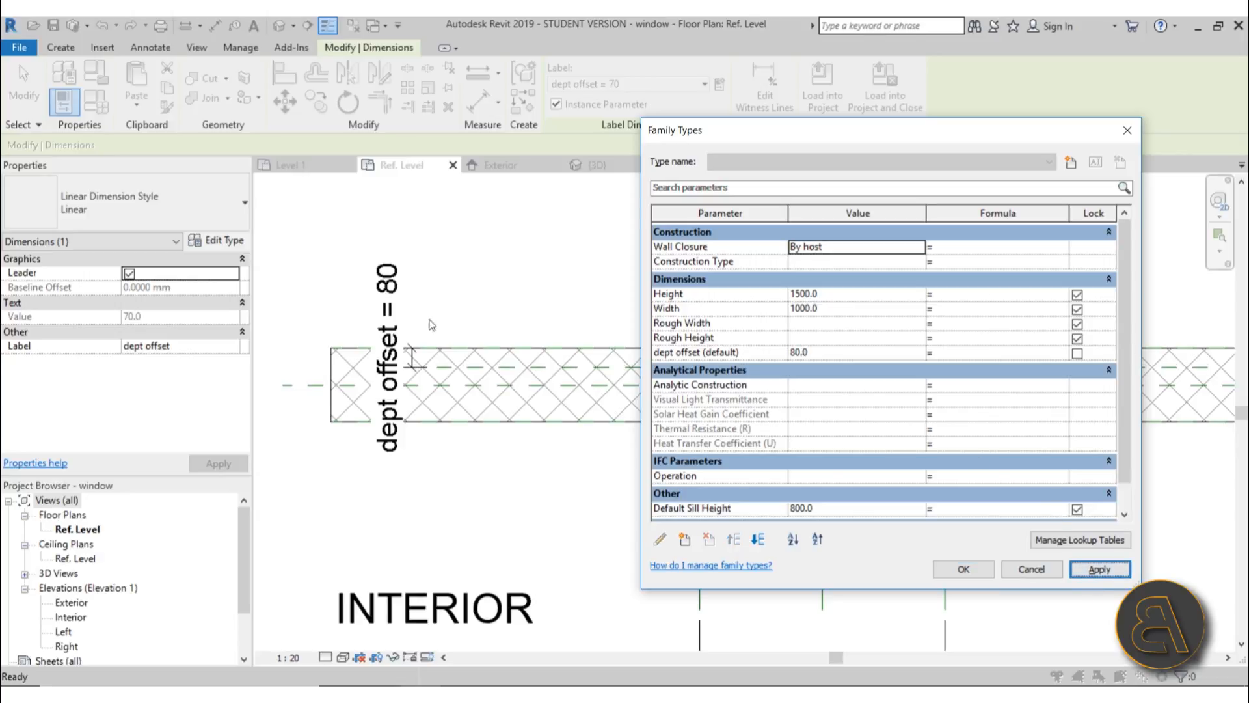
Test the reference plane by applying a dept offset of 120 mm in the family types
{"action": "left_click_drag", "start_coordinate": [814, 352], "coordinate": [751, 351]}
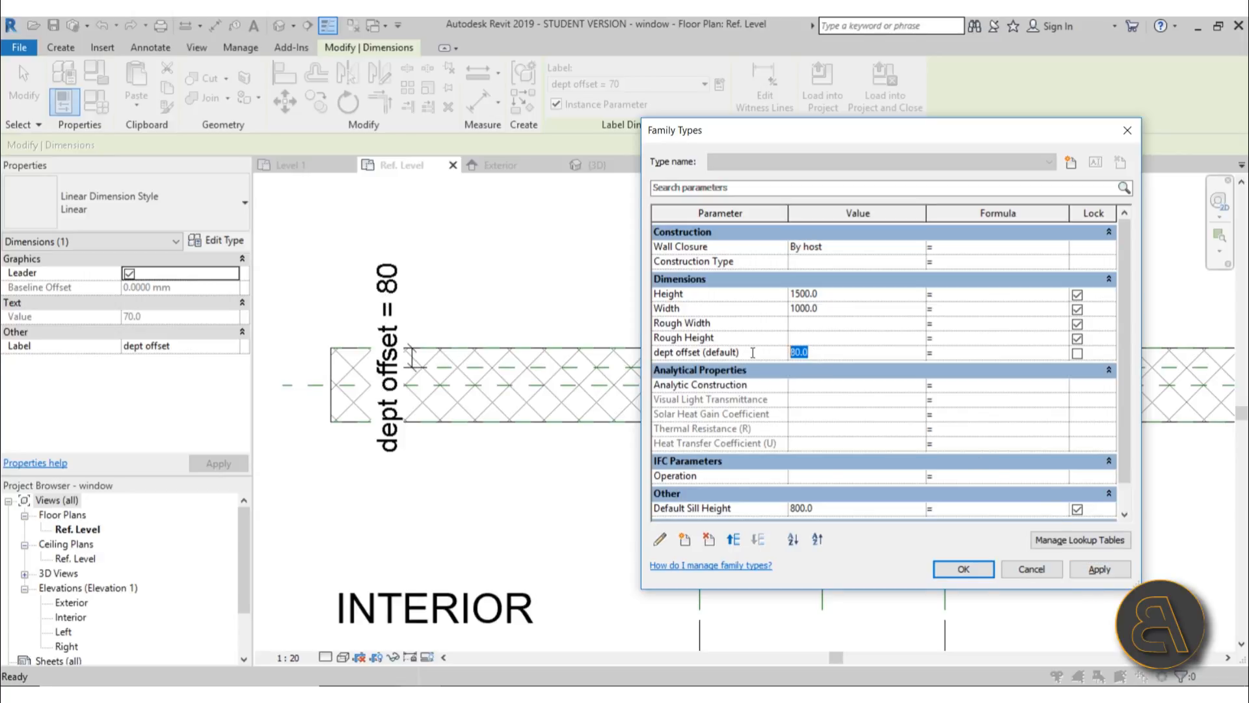
{"action": "type", "text": "120"}
{"action": "left_click", "coordinate": [1098, 570]}
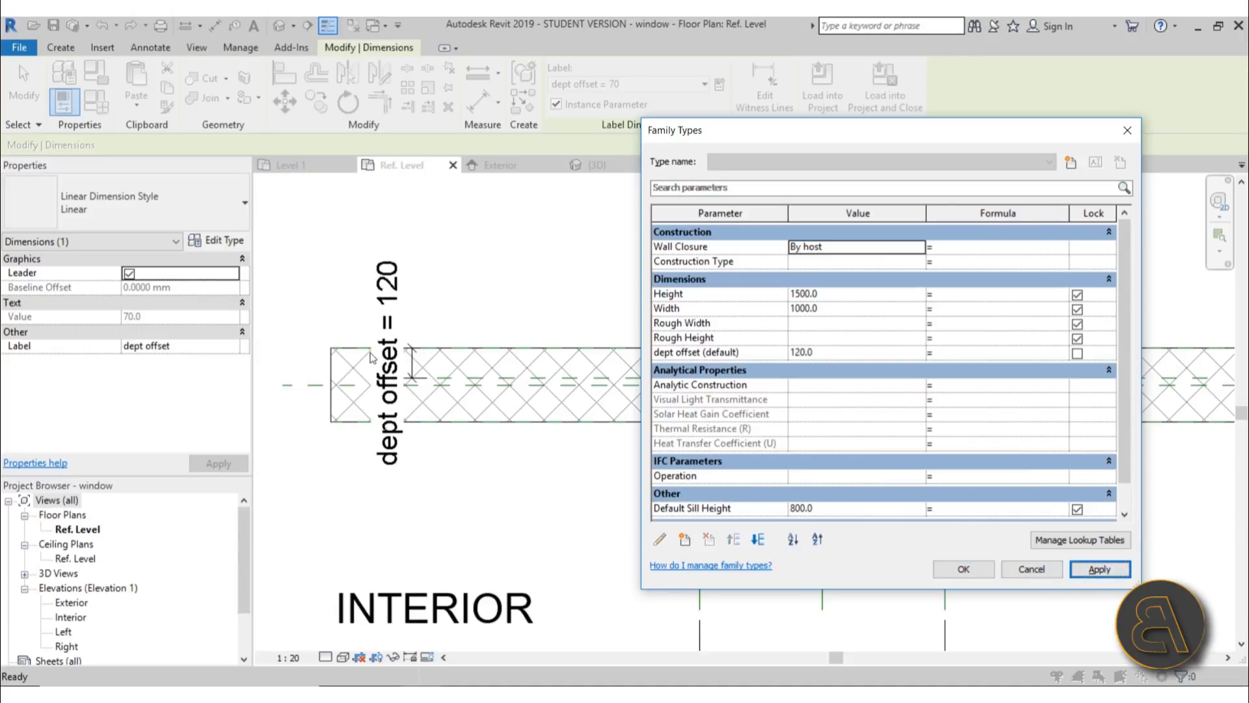
Return the dept offset to 80 mm and accept the family types
{"action": "left_click", "coordinate": [821, 354]}
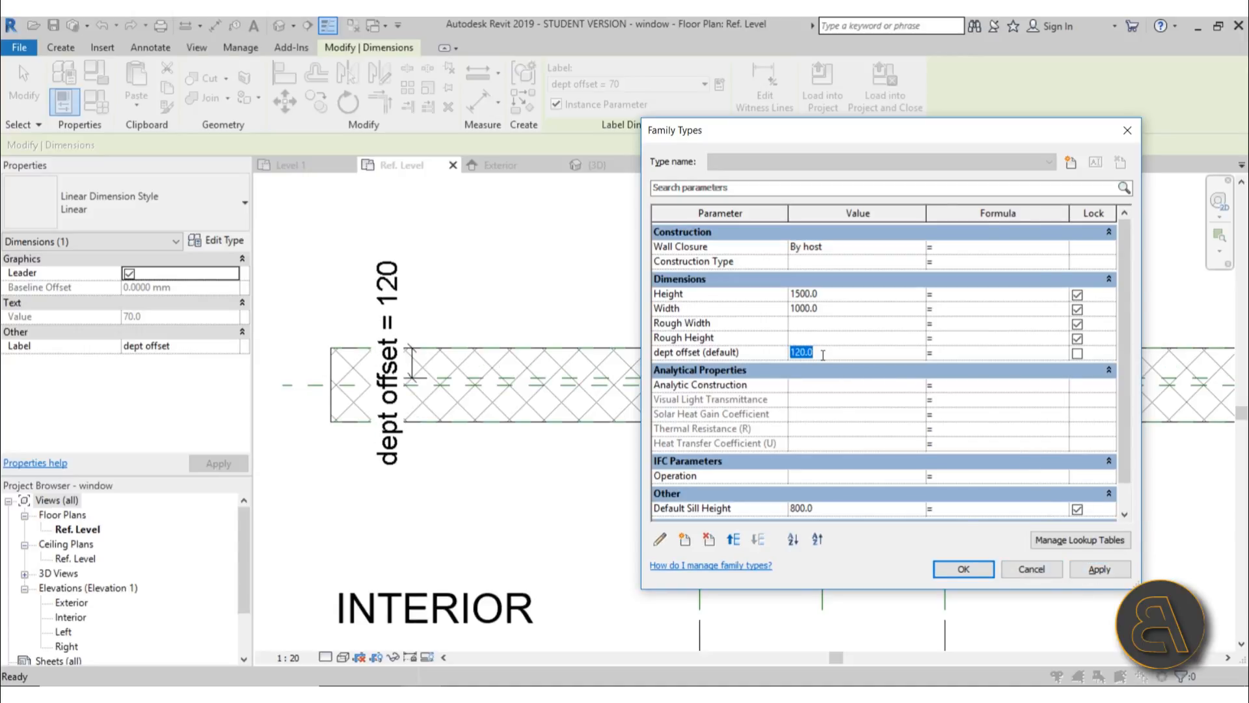
{"action": "type", "text": "80"}
{"action": "left_click", "coordinate": [1099, 570]}
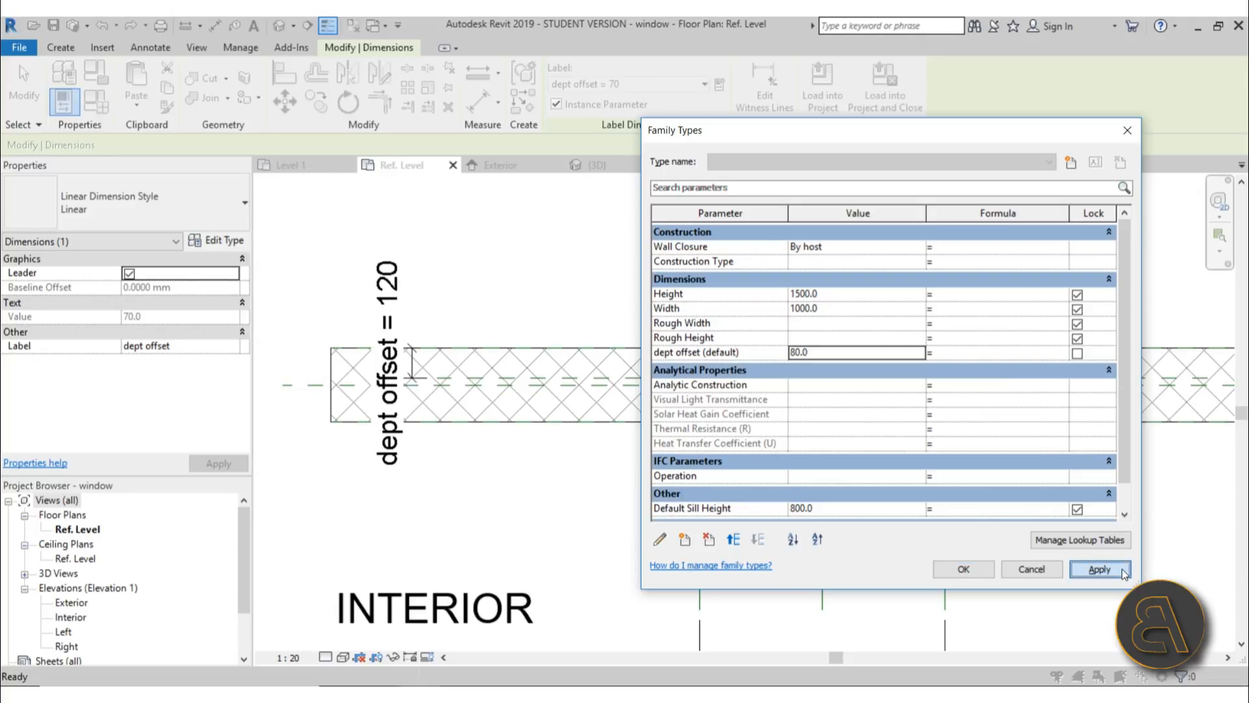
{"action": "left_click", "coordinate": [964, 569]}
Import the image "avanev + kinnine.jpg" from the Desktop and place it over the window opening in the Ref. Level plan
{"action": "middle_click_drag", "start_coordinate": [769, 504], "coordinate": [715, 497]}
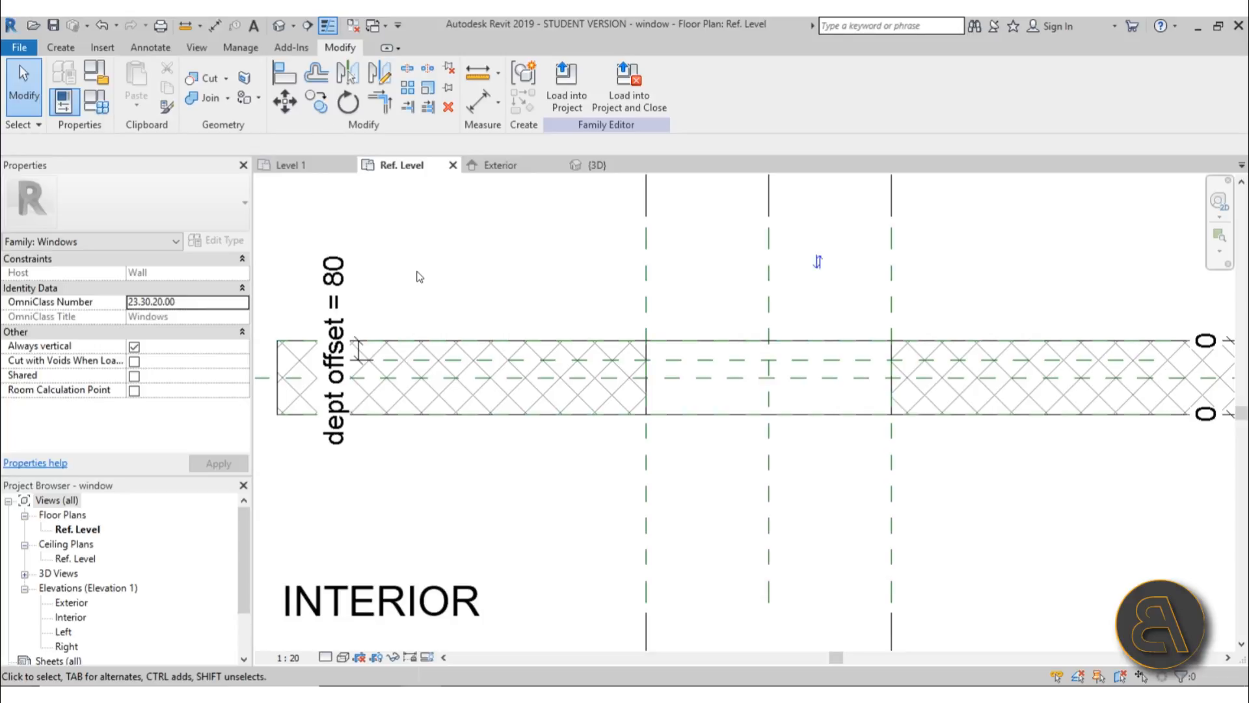
{"action": "left_click", "coordinate": [104, 48]}
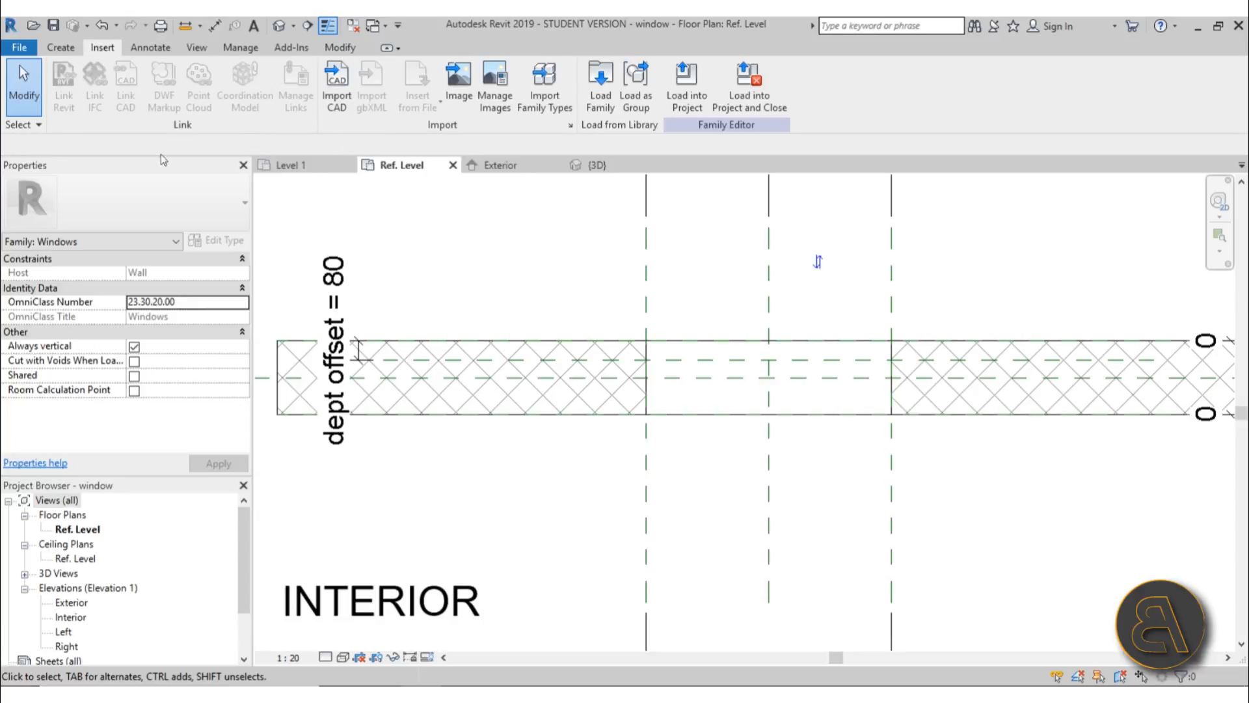
{"action": "left_click", "coordinate": [462, 98]}
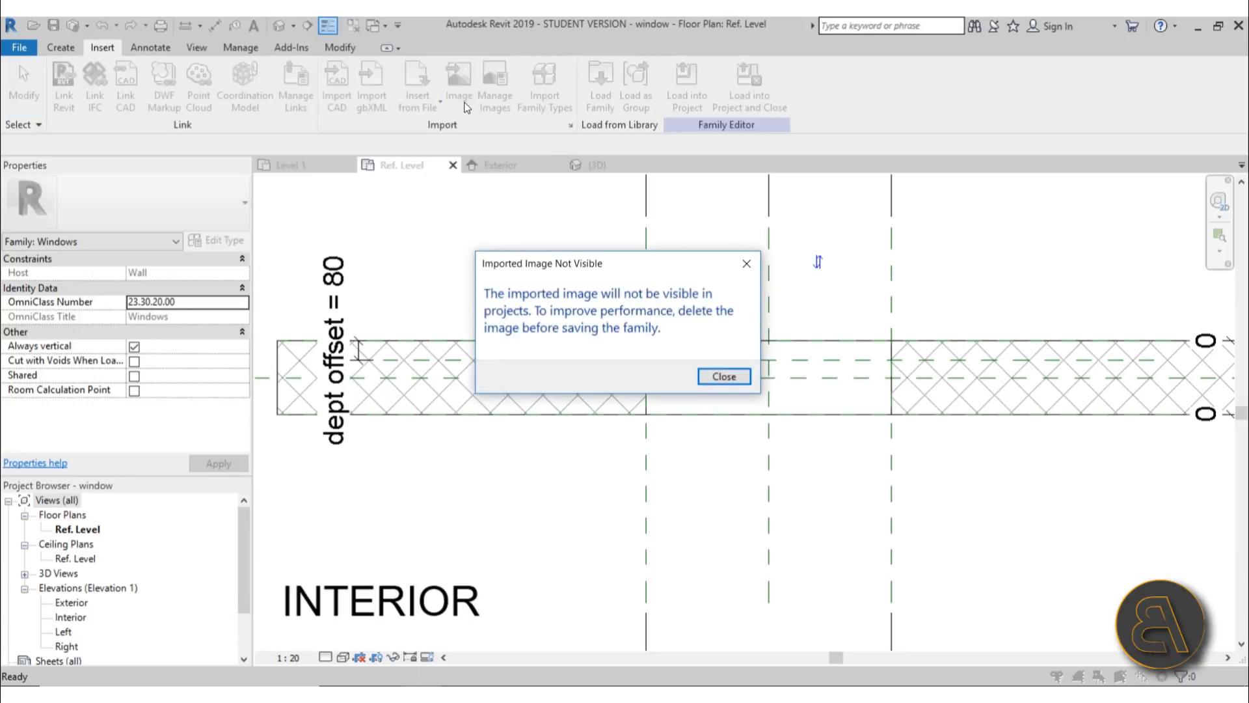
{"action": "left_click_drag", "start_coordinate": [510, 269], "coordinate": [374, 205]}
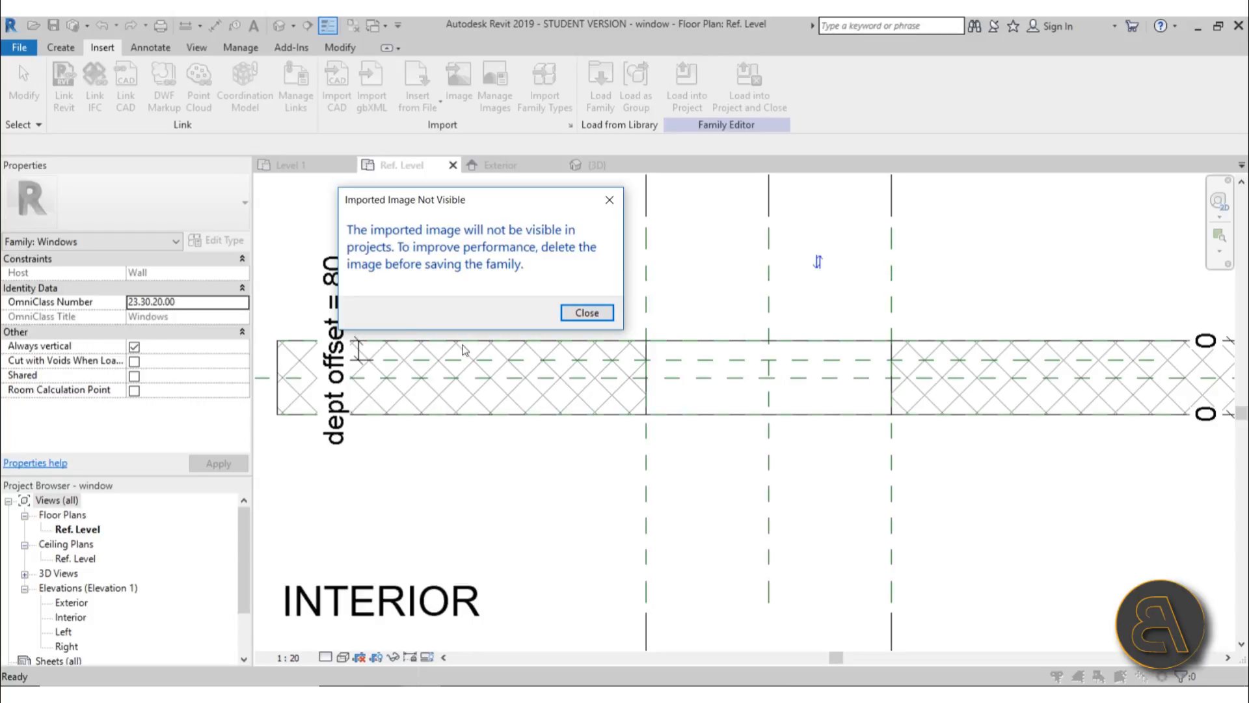
{"action": "left_click", "coordinate": [590, 315]}
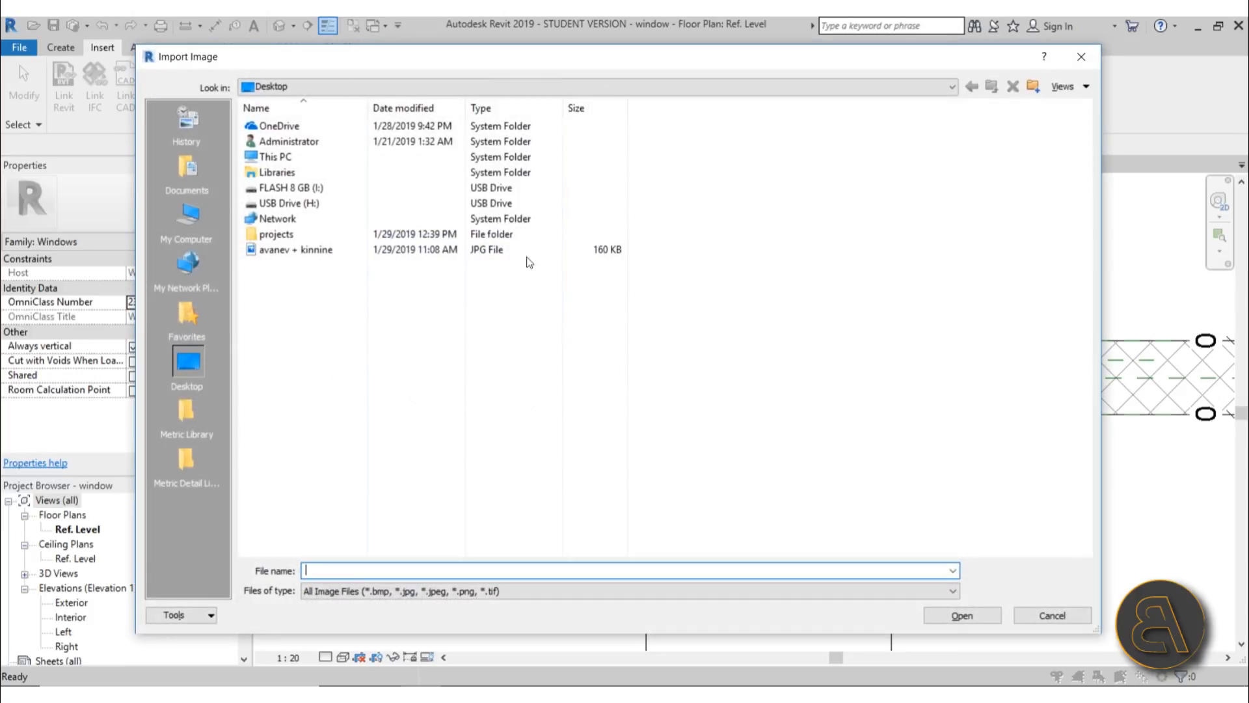
{"action": "left_click", "coordinate": [292, 249]}
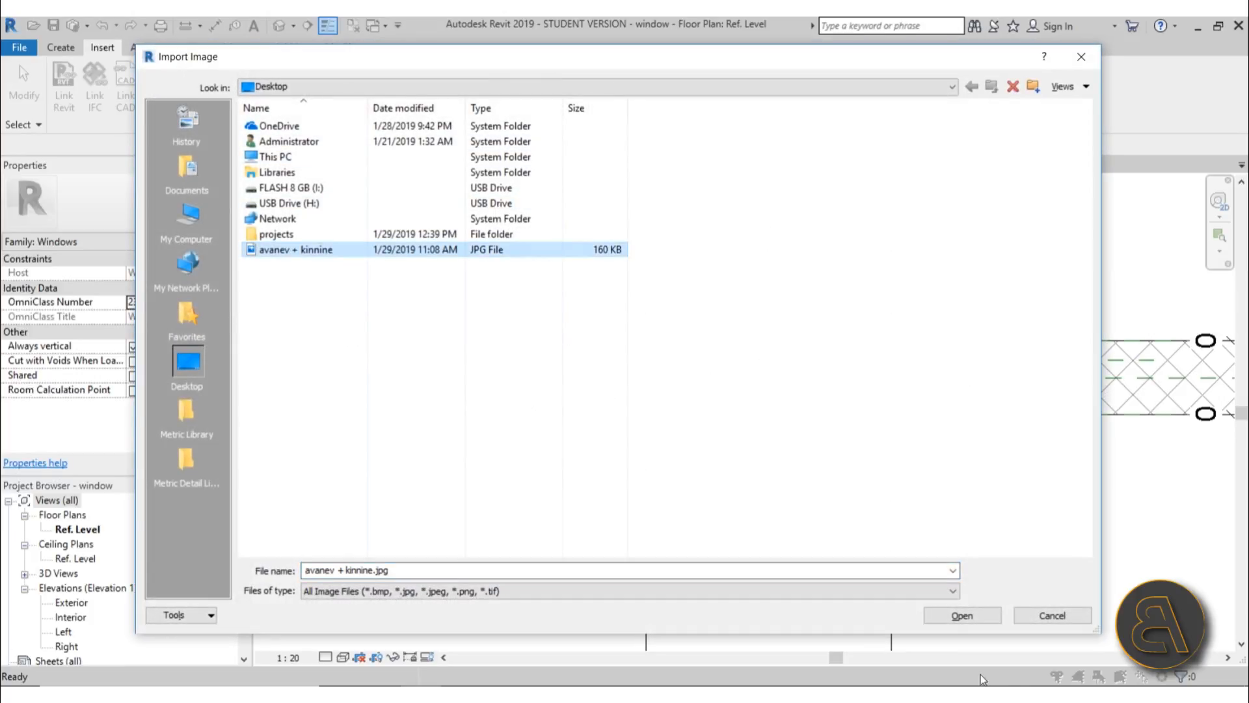
{"action": "left_click", "coordinate": [962, 615]}
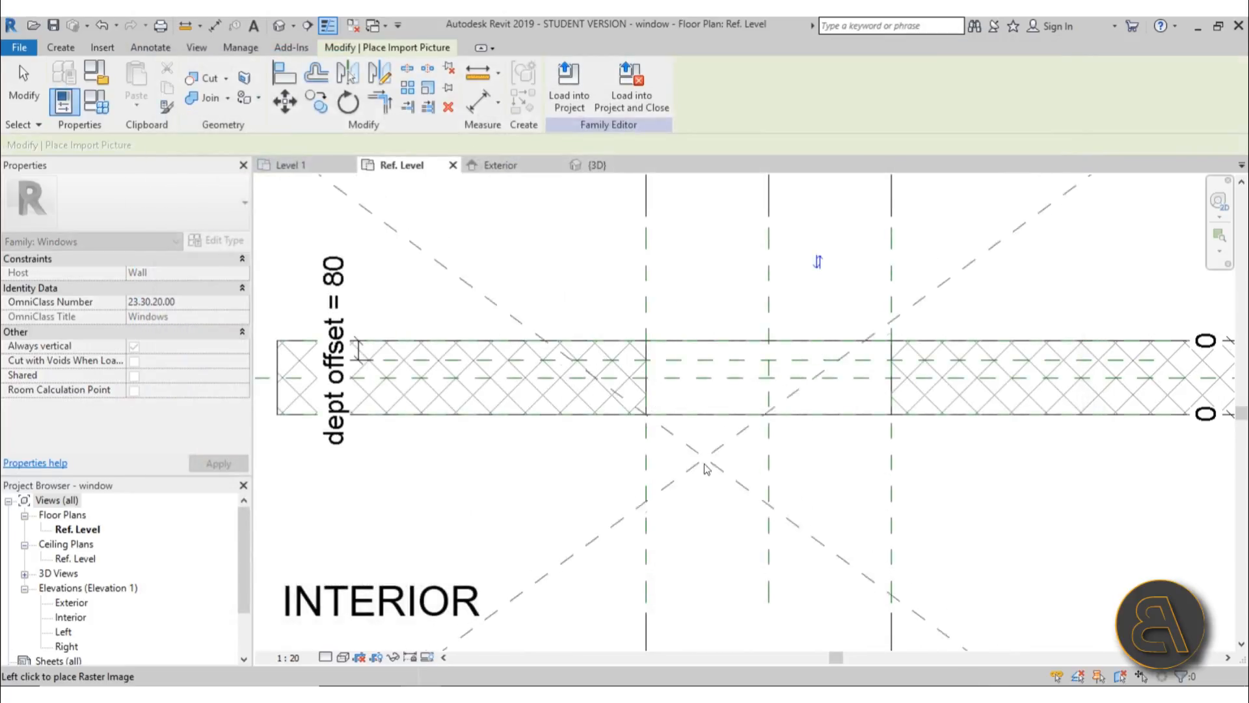
{"action": "left_click", "coordinate": [716, 464]}
{"action": "scroll", "coordinate": [670, 410], "scroll_direction": "down", "scroll_amount": 5}
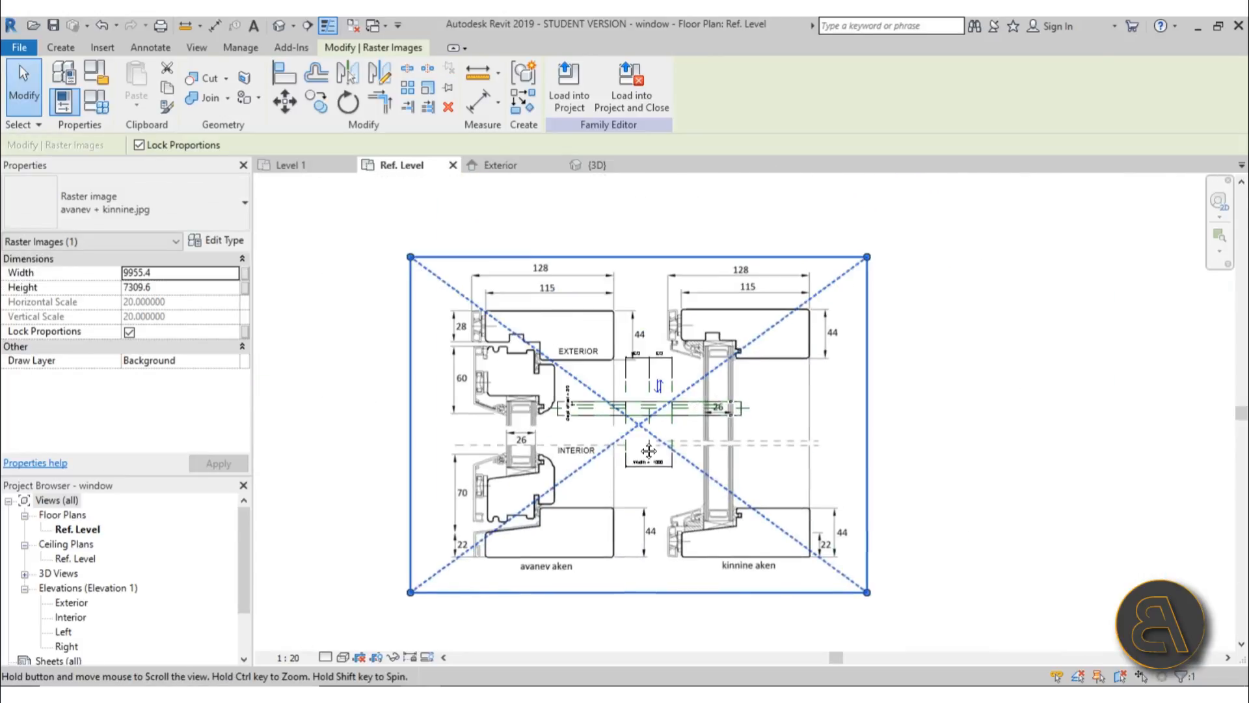
Move the imported detail image clear of the window opening, to the right of the wall, and keep it selected
{"action": "left_click_drag", "start_coordinate": [670, 410], "coordinate": [1001, 372]}
{"action": "scroll", "coordinate": [781, 455], "scroll_direction": "up", "scroll_amount": 6}
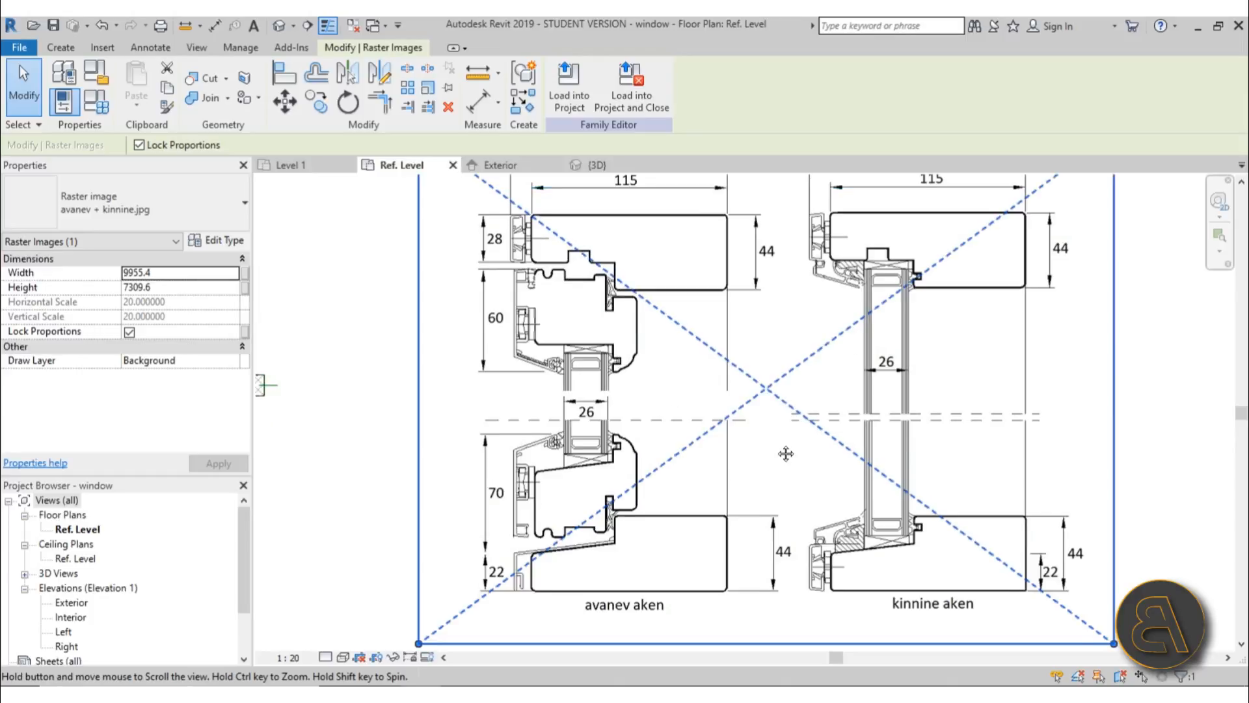
{"action": "left_click", "coordinate": [1111, 409]}
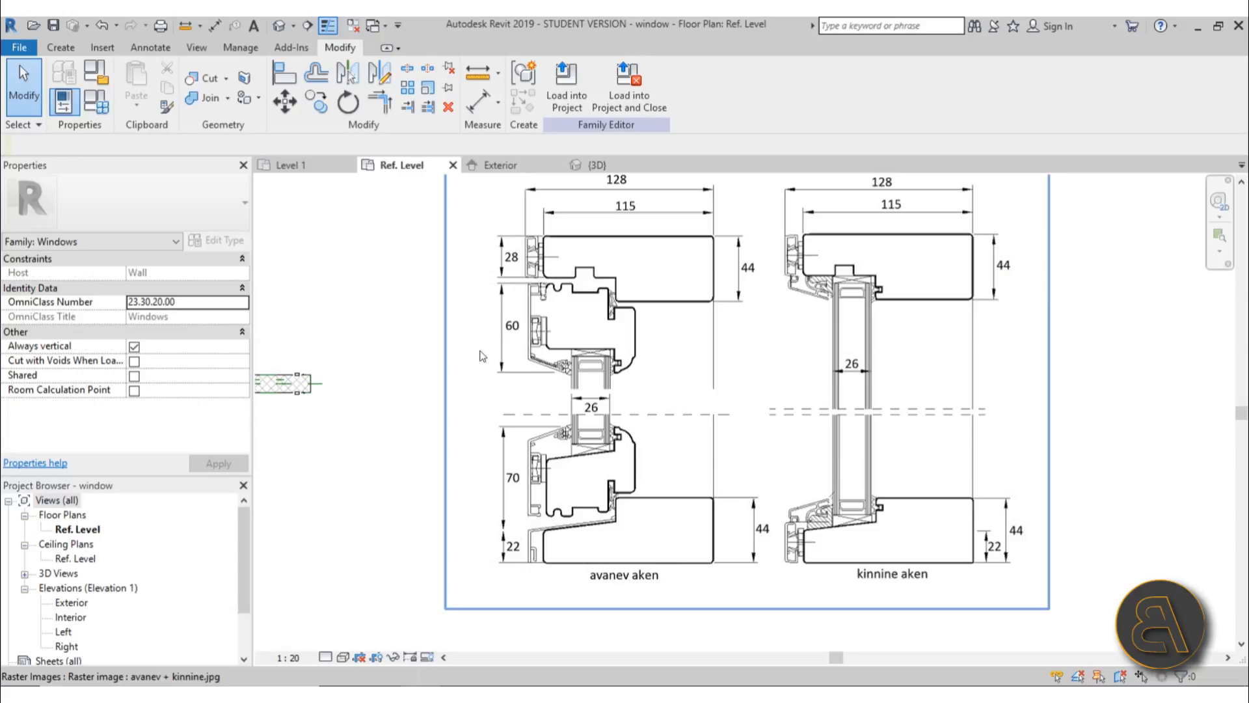
{"action": "scroll", "coordinate": [770, 404], "scroll_direction": "down", "scroll_amount": 3}
{"action": "left_click", "coordinate": [727, 341]}
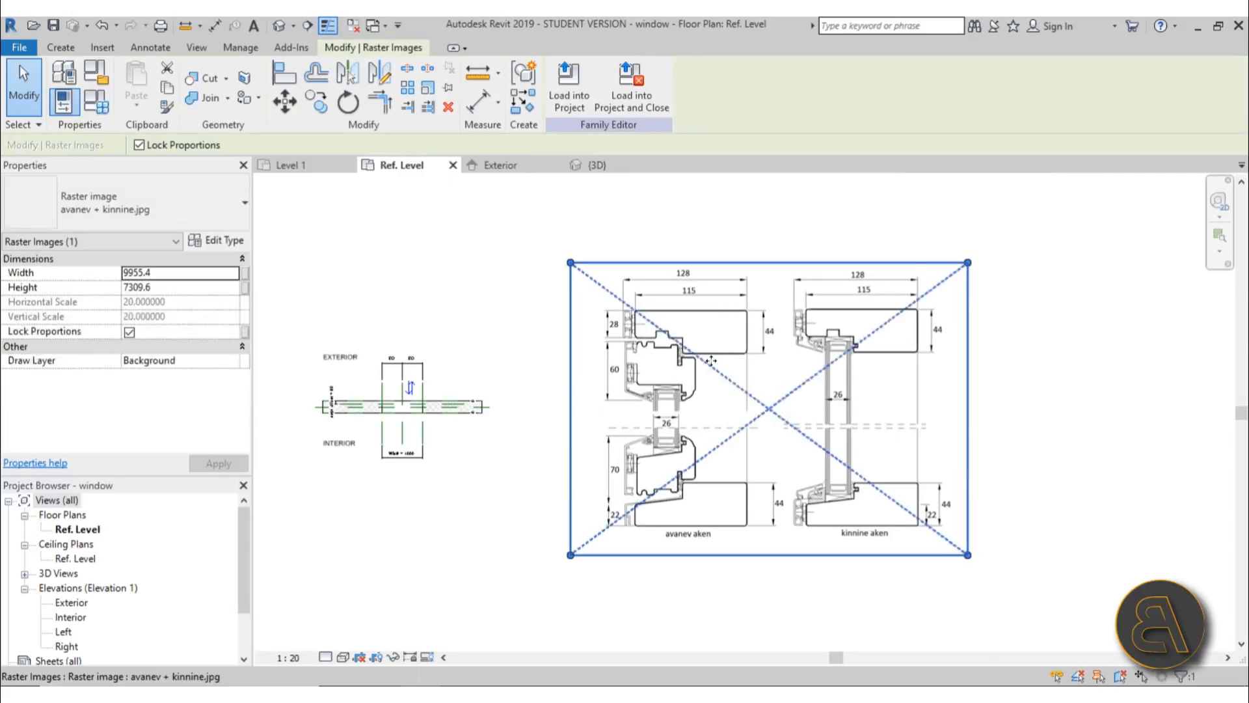
Shrink the detail image proportionally to about 427 mm wide and 314 mm high, placing it over the right edge of the window opening
{"action": "left_click_drag", "start_coordinate": [646, 361], "coordinate": [646, 361]}
{"action": "left_click_drag", "start_coordinate": [902, 264], "coordinate": [368, 297]}
{"action": "scroll", "coordinate": [508, 553], "scroll_direction": "up", "scroll_amount": 2}
{"action": "scroll", "coordinate": [352, 279], "scroll_direction": "up", "scroll_amount": 3}
{"action": "scroll", "coordinate": [319, 282], "scroll_direction": "up", "scroll_amount": 3}
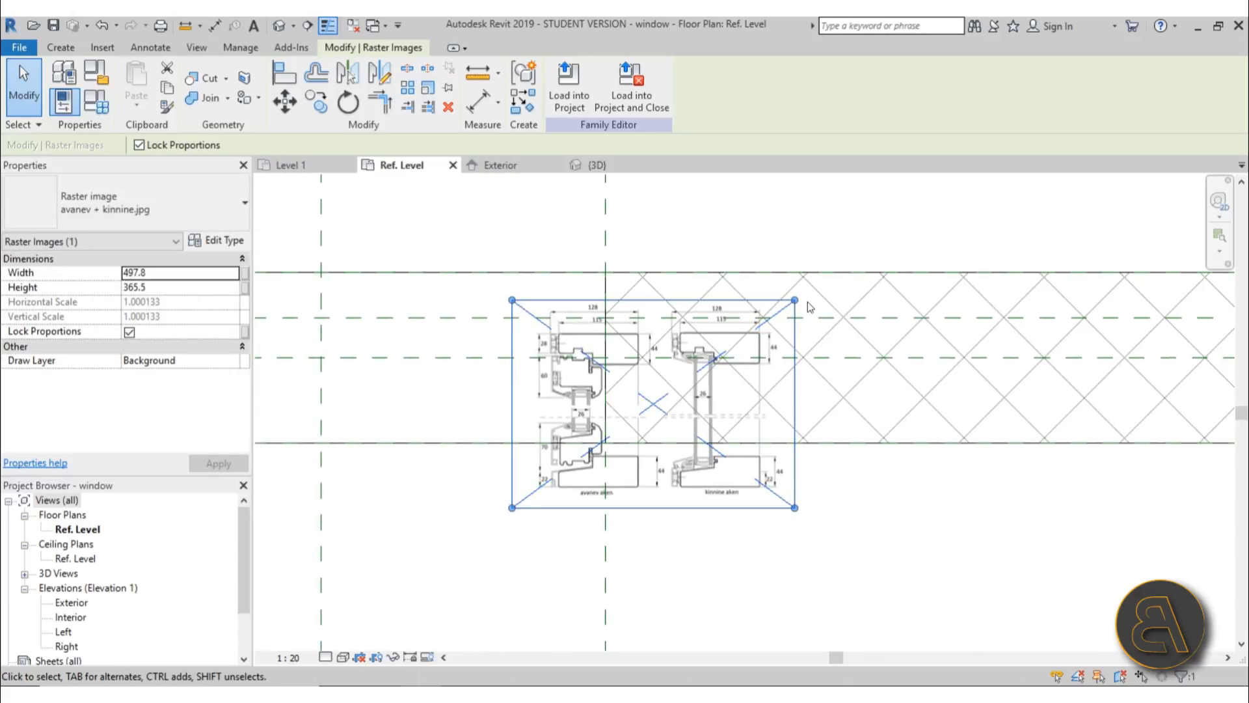
{"action": "left_click_drag", "start_coordinate": [794, 302], "coordinate": [755, 330]}
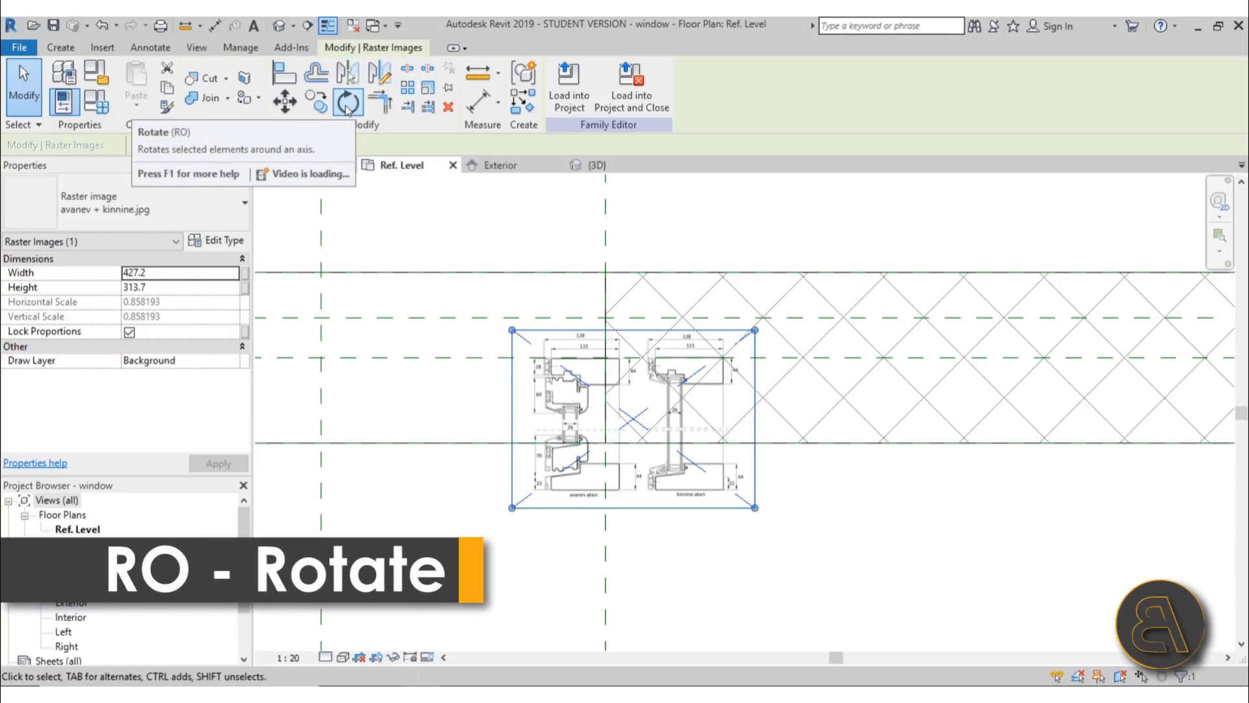
Rotate the detail image 90° clockwise and move it inside the window opening, beside the right wall edge
{"action": "left_click", "coordinate": [346, 103]}
{"action": "left_click", "coordinate": [879, 431]}
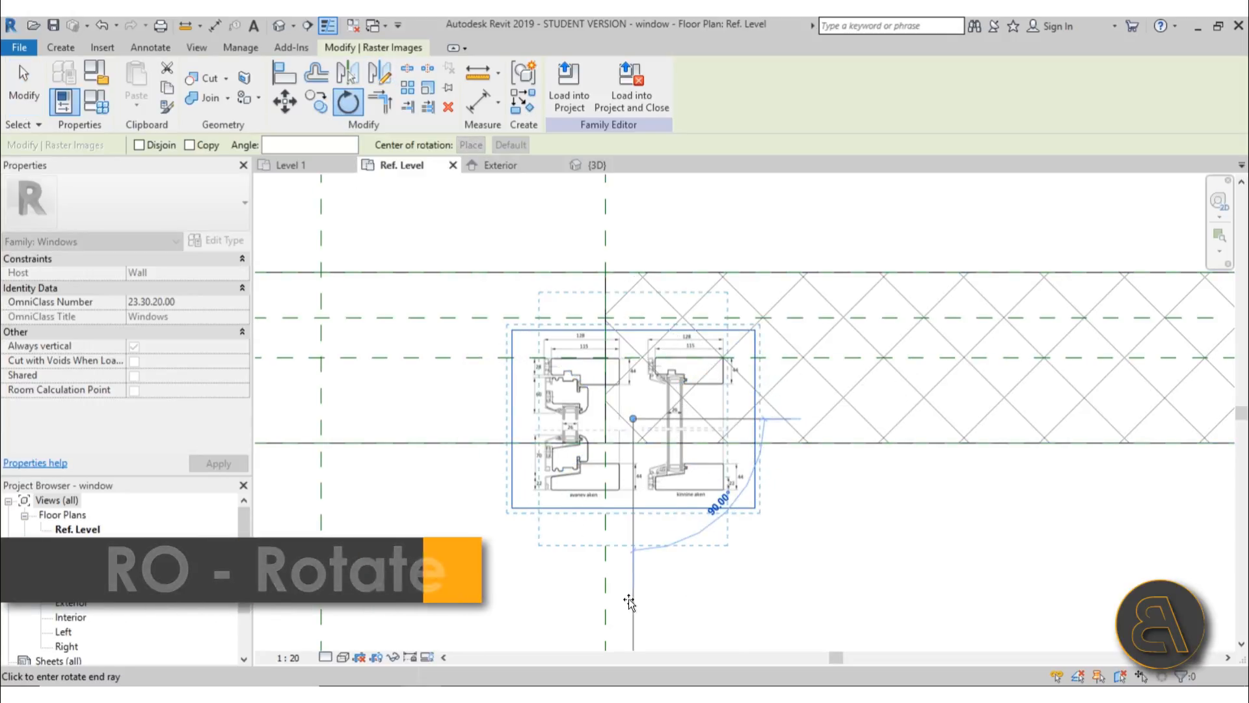
{"action": "left_click", "coordinate": [630, 607]}
{"action": "left_click", "coordinate": [767, 580]}
{"action": "left_click_drag", "start_coordinate": [704, 363], "coordinate": [579, 353]}
{"action": "scroll", "coordinate": [579, 353], "scroll_direction": "up", "scroll_amount": 3}
{"action": "scroll", "coordinate": [579, 353], "scroll_direction": "down", "scroll_amount": 2}
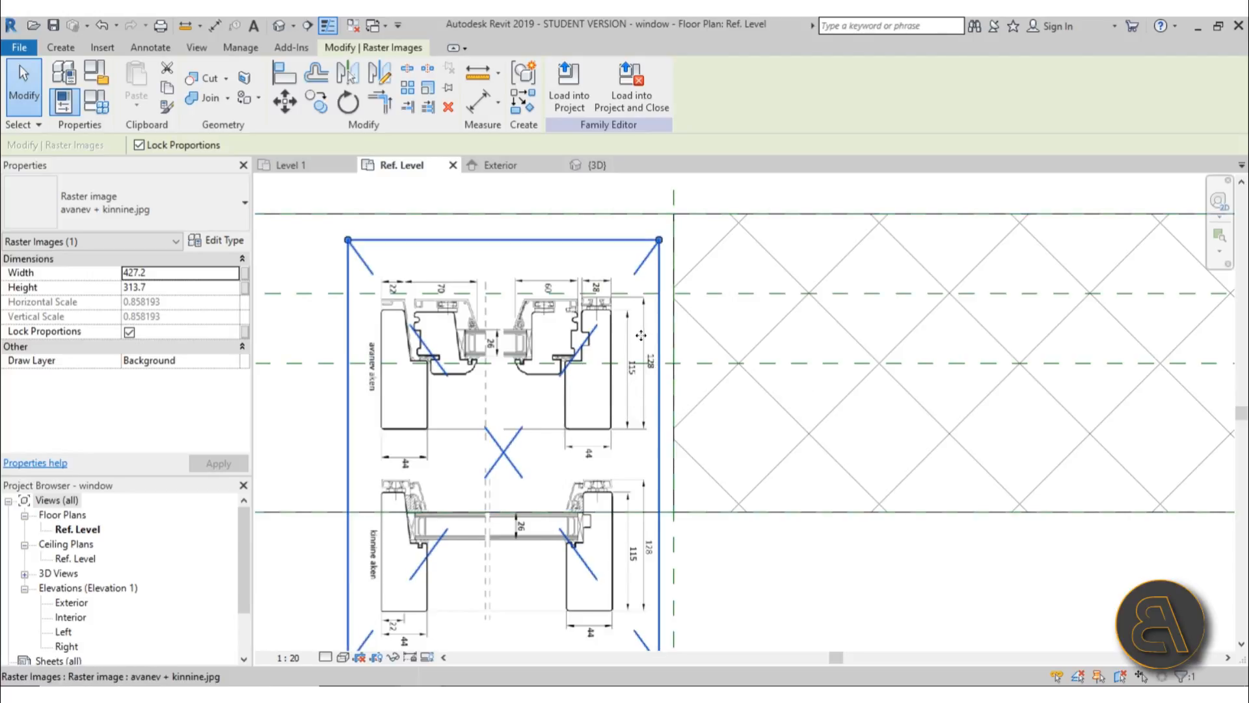
Scale the image graphically using the upper detail's overall frame depth as reference, setting that length to 128 mm
{"action": "scroll", "coordinate": [636, 387], "scroll_direction": "up", "scroll_amount": 2}
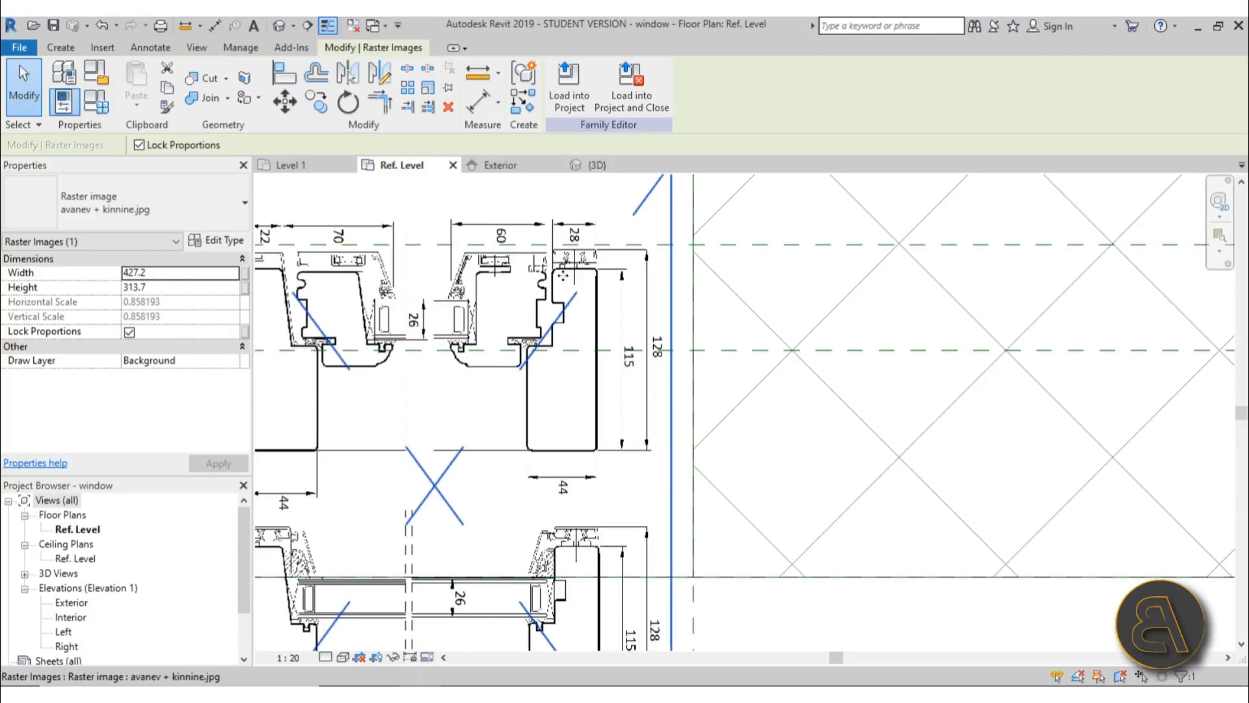
{"action": "left_click", "coordinate": [428, 88]}
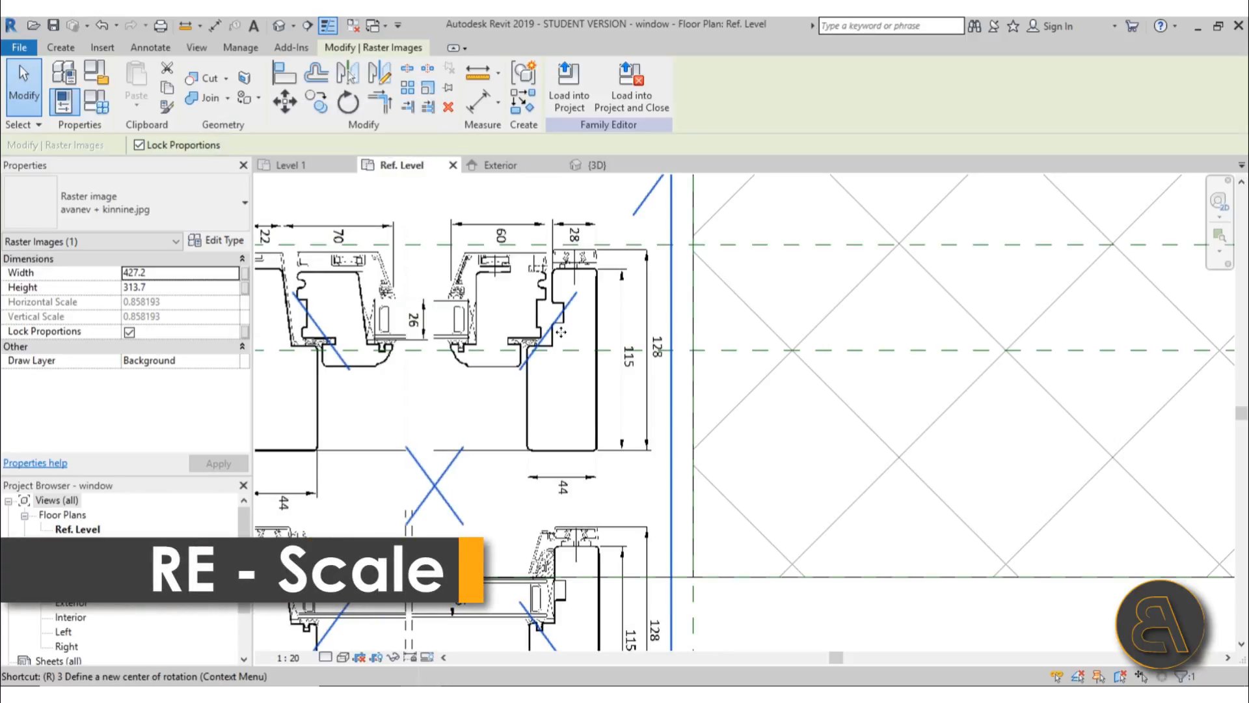
{"action": "scroll", "coordinate": [607, 441], "scroll_direction": "up", "scroll_amount": 2}
{"action": "middle_click_drag", "start_coordinate": [607, 443], "coordinate": [587, 501]}
{"action": "scroll", "coordinate": [588, 502], "scroll_direction": "down", "scroll_amount": 1}
{"action": "middle_click_drag", "start_coordinate": [586, 458], "coordinate": [576, 489]}
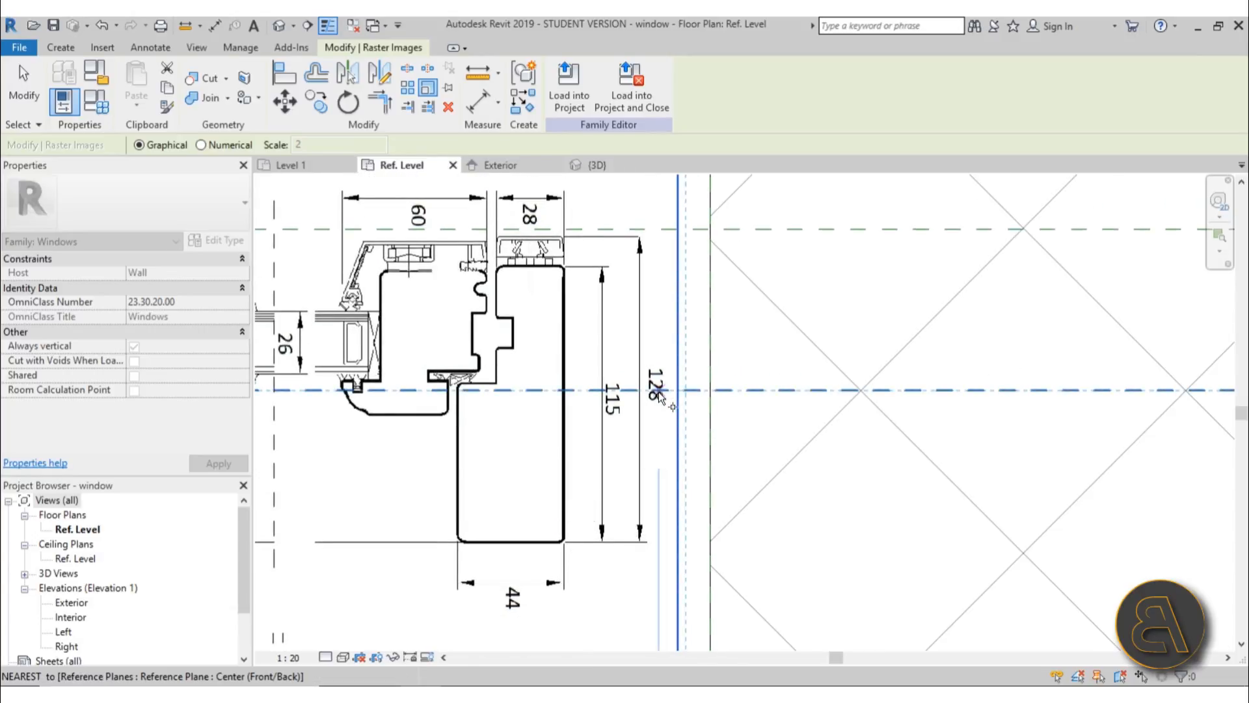
{"action": "scroll", "coordinate": [559, 570], "scroll_direction": "up", "scroll_amount": 2}
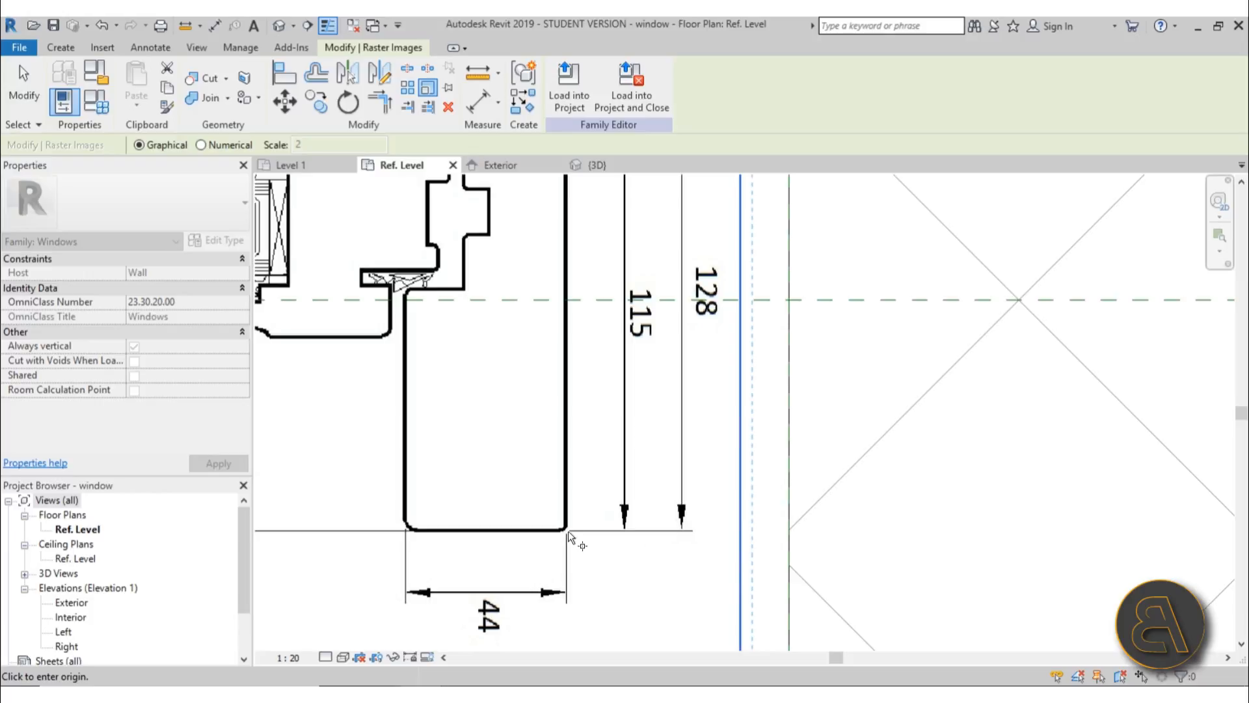
{"action": "left_click", "coordinate": [567, 531]}
{"action": "middle_click_drag", "start_coordinate": [581, 242], "coordinate": [581, 461]}
{"action": "scroll", "coordinate": [563, 252], "scroll_direction": "up", "scroll_amount": 4}
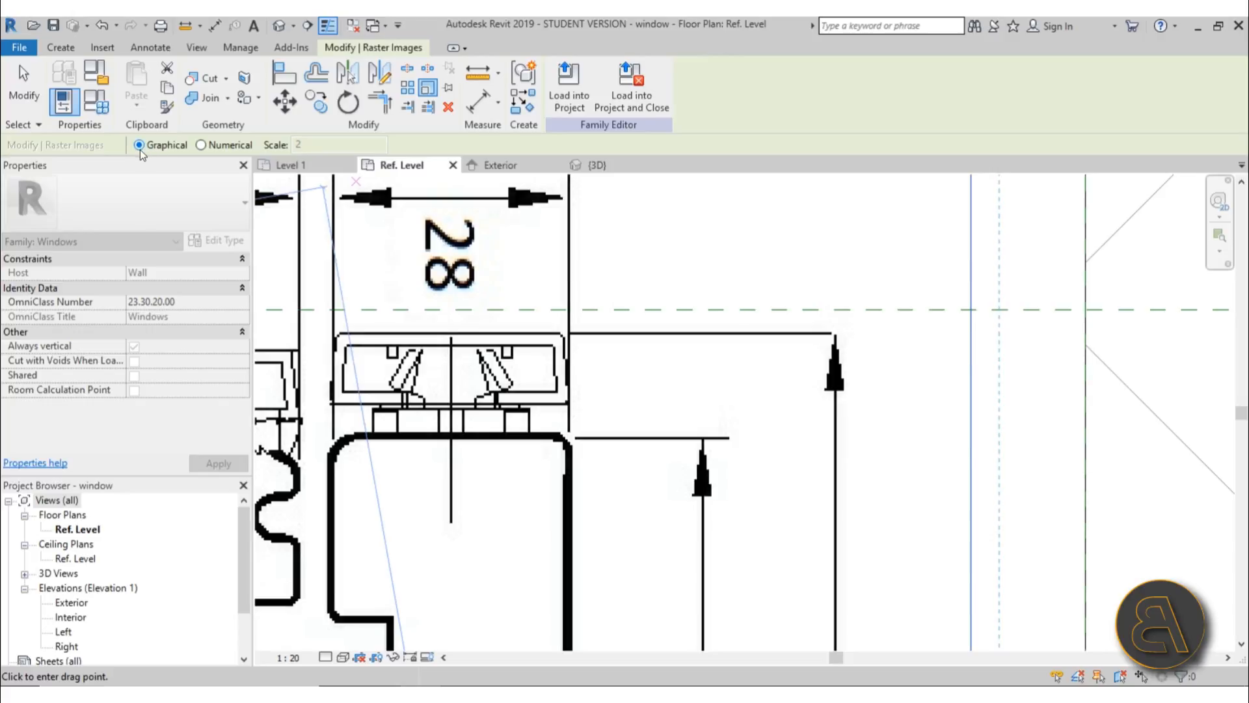
{"action": "left_click", "coordinate": [568, 334]}
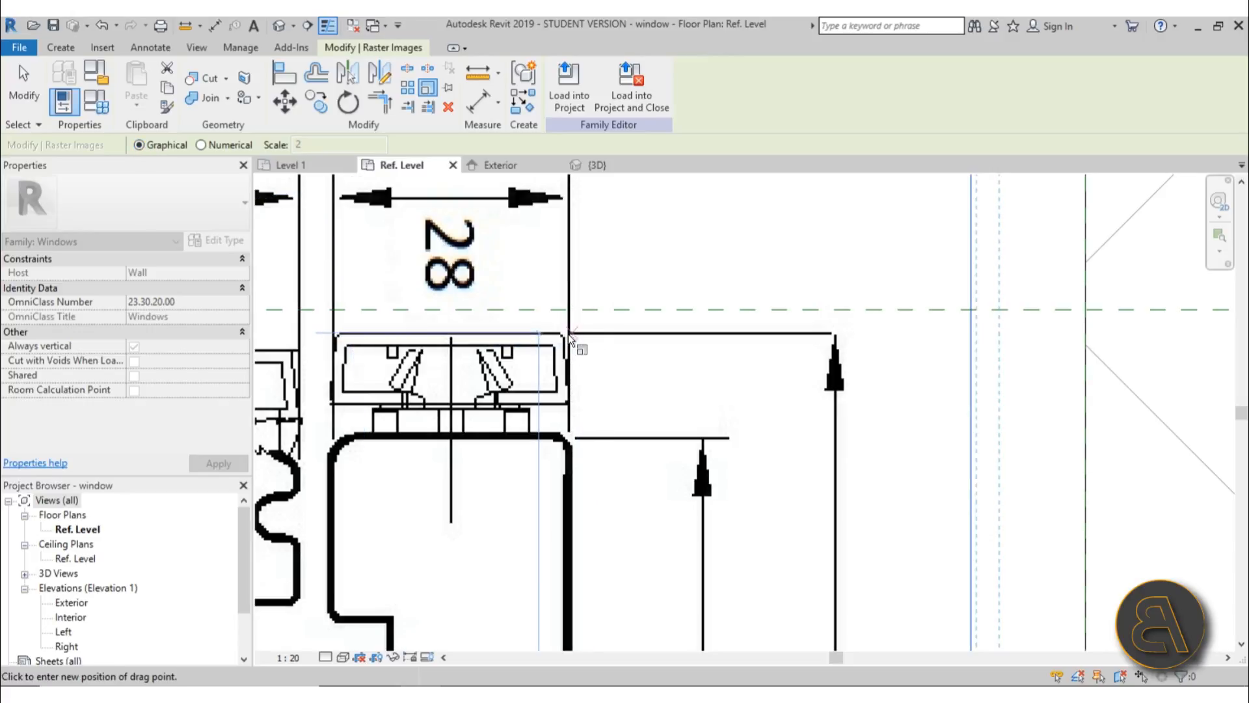
{"action": "scroll", "coordinate": [630, 354], "scroll_direction": "down", "scroll_amount": 5}
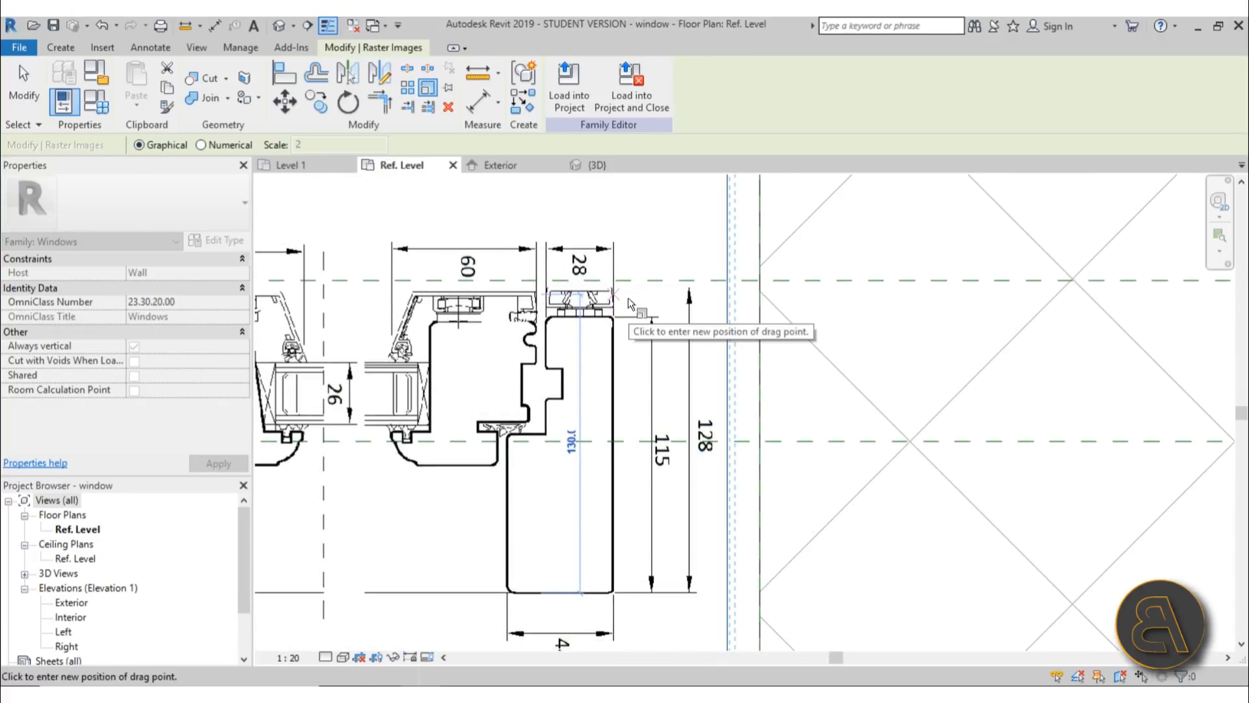
{"action": "type", "text": "128"}
{"action": "key", "text": "Return"}
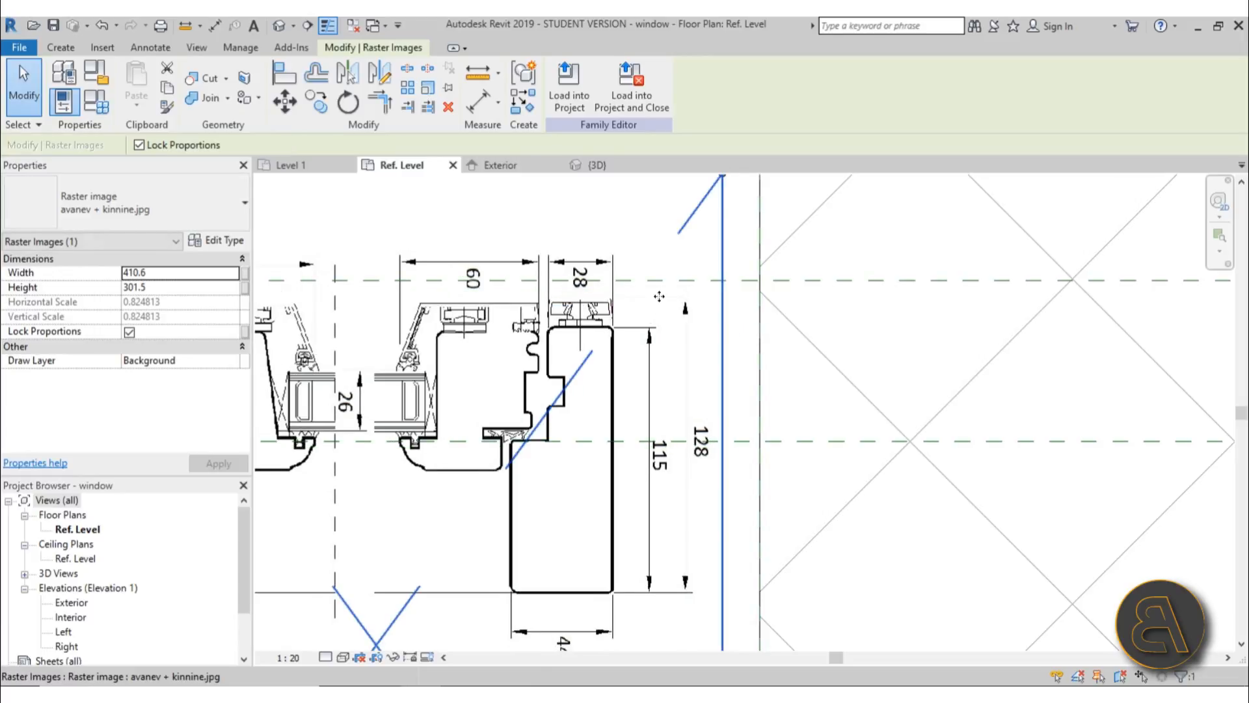
{"action": "scroll", "coordinate": [628, 325], "scroll_direction": "down", "scroll_amount": 2}
{"action": "left_click", "coordinate": [24, 91]}
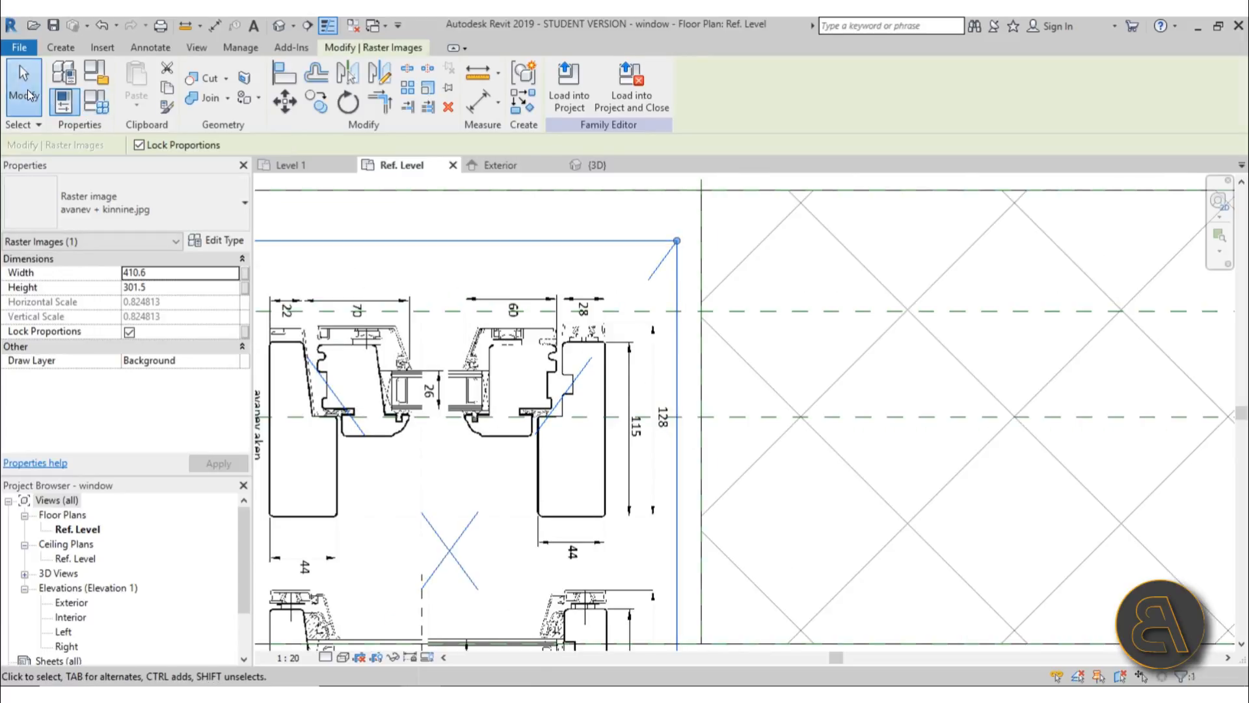
{"action": "scroll", "coordinate": [661, 329], "scroll_direction": "down", "scroll_amount": 2}
{"action": "middle_click_drag", "start_coordinate": [644, 392], "coordinate": [694, 353]}
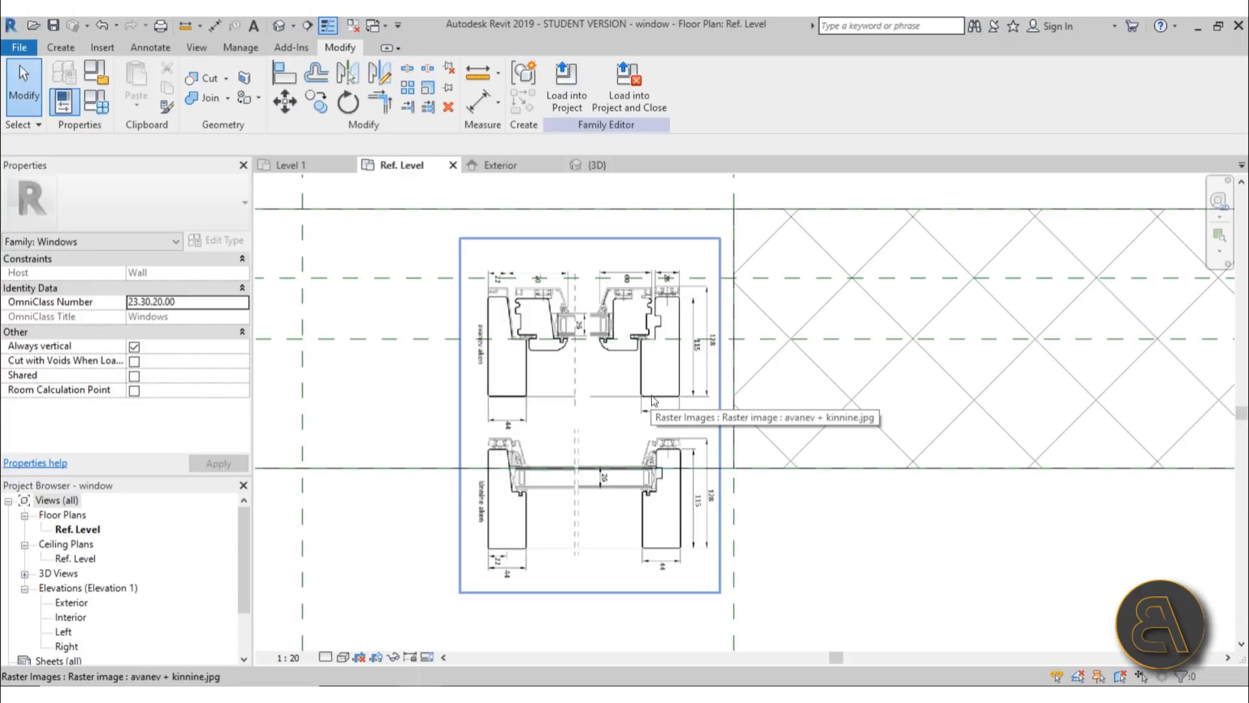
Rotate the detail image 180° so its frame sections face the opposite way, then deselect it
{"action": "left_click", "coordinate": [643, 366]}
{"action": "scroll", "coordinate": [632, 297], "scroll_direction": "up", "scroll_amount": 3}
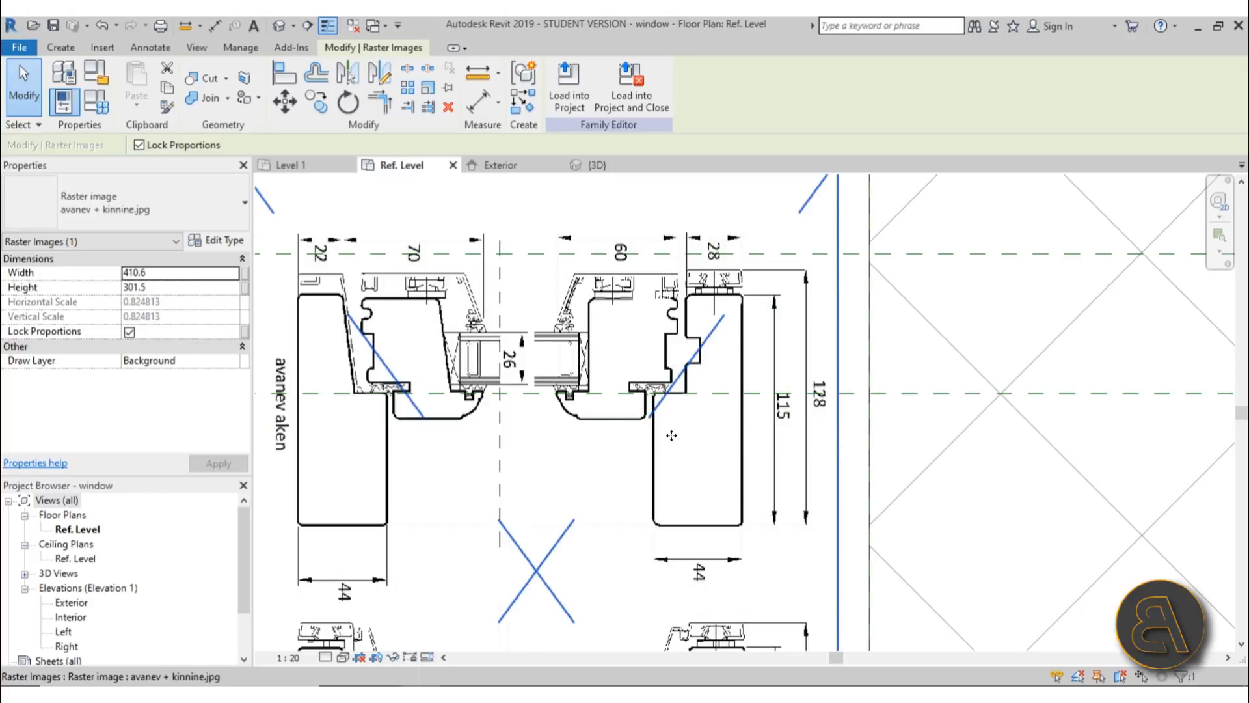
{"action": "scroll", "coordinate": [676, 427], "scroll_direction": "down", "scroll_amount": 2}
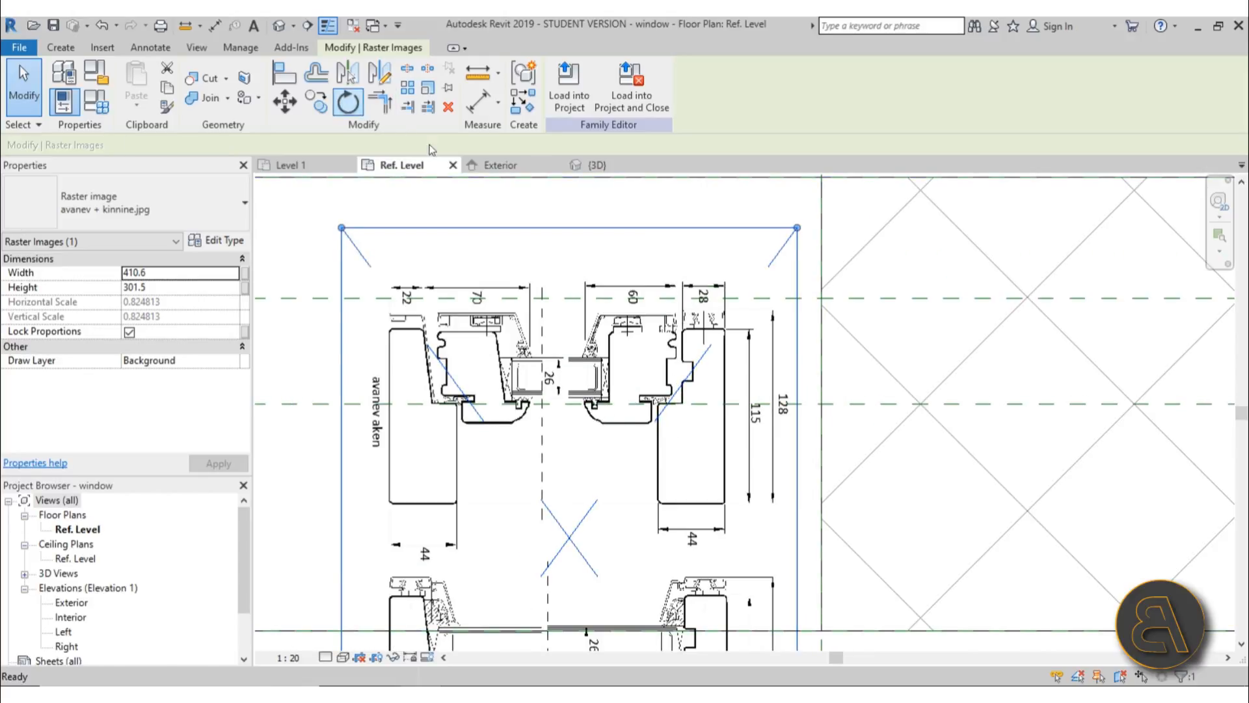
{"action": "left_click", "coordinate": [348, 102]}
{"action": "scroll", "coordinate": [641, 272], "scroll_direction": "down", "scroll_amount": 5}
{"action": "left_click", "coordinate": [605, 586]}
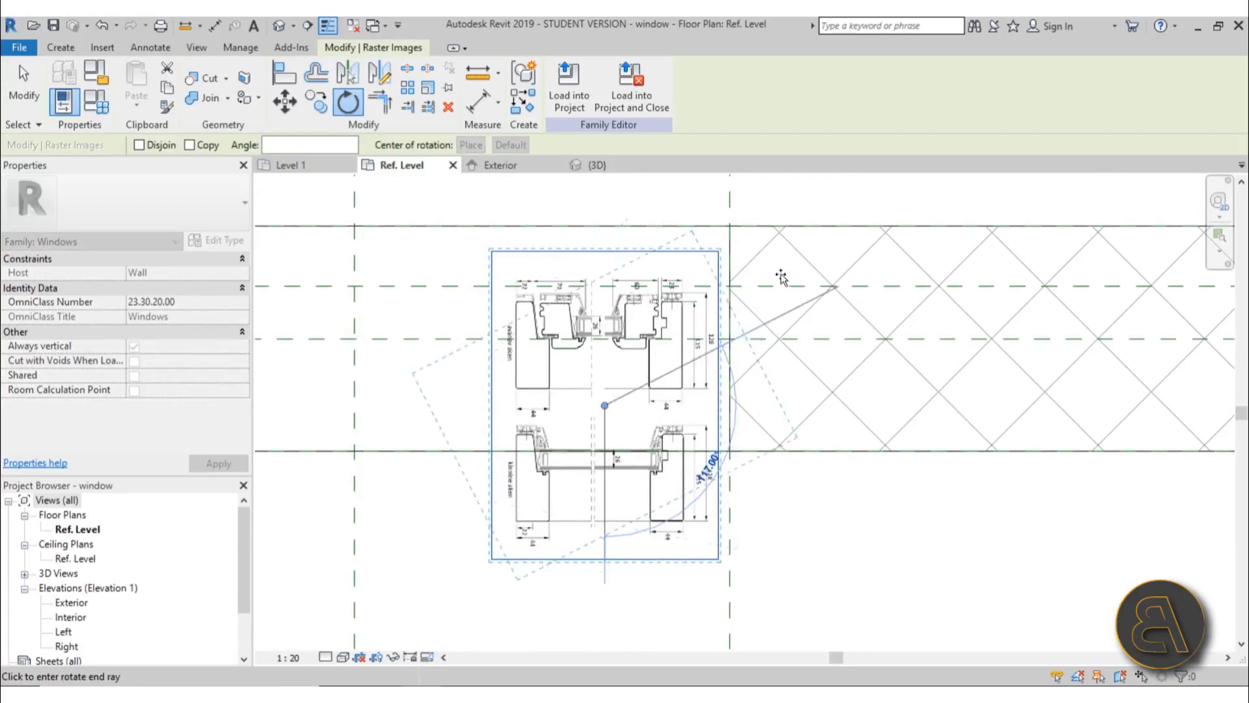
{"action": "left_click", "coordinate": [605, 215]}
{"action": "scroll", "coordinate": [730, 238], "scroll_direction": "down", "scroll_amount": 5}
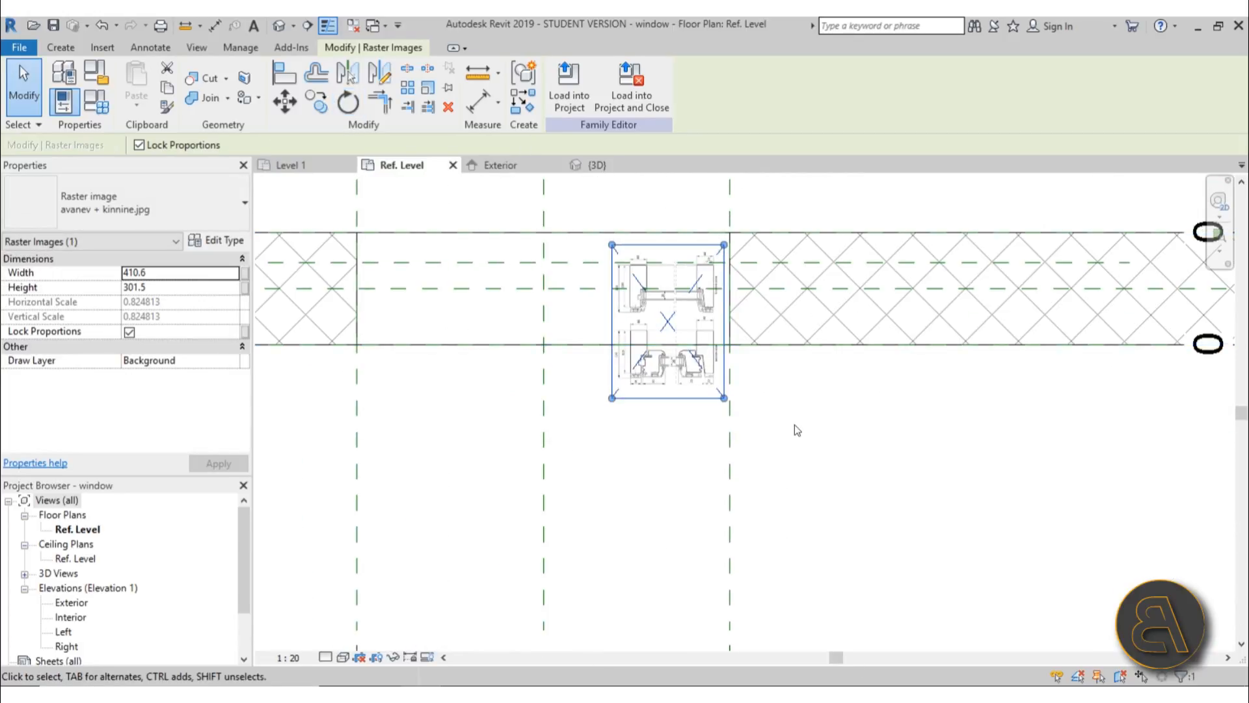
{"action": "left_click", "coordinate": [374, 310]}
{"action": "scroll", "coordinate": [621, 418], "scroll_direction": "down", "scroll_amount": 6}
{"action": "middle_click_drag", "start_coordinate": [622, 420], "coordinate": [780, 399]}
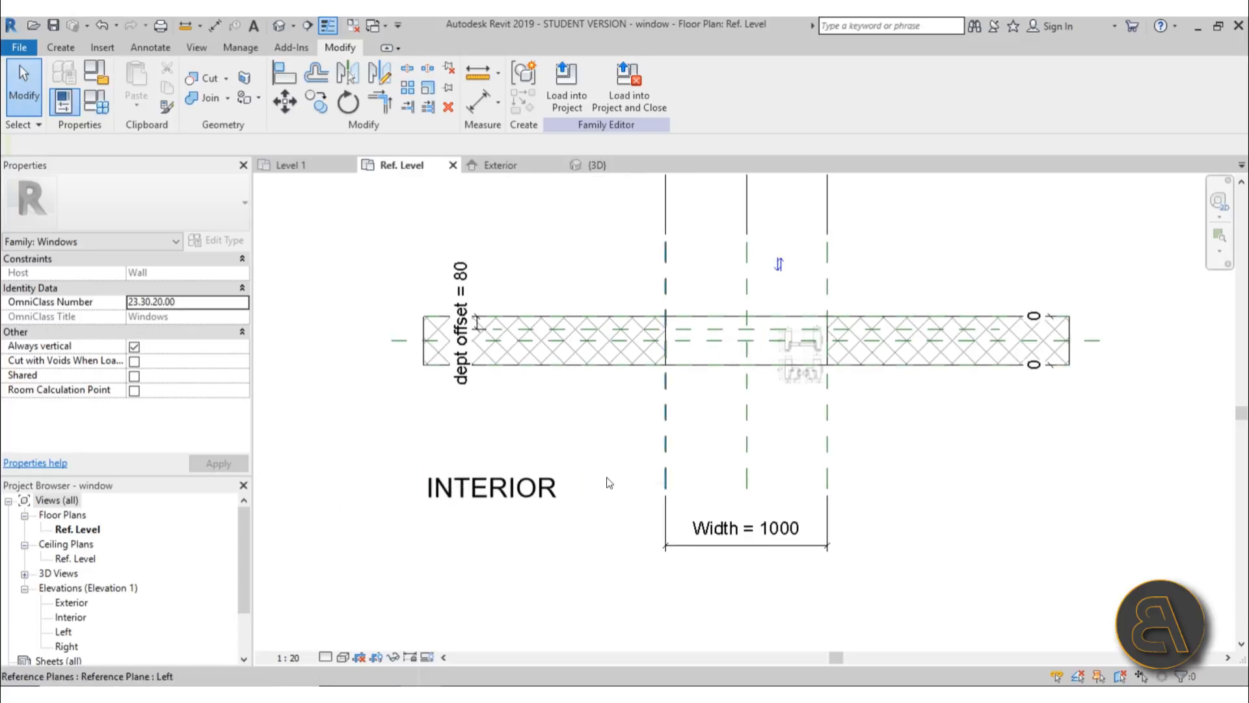
Nudge the image down and right to align the "kinnine aken" frame with the upper offset reference plane and the opening's right edge
{"action": "scroll", "coordinate": [822, 345], "scroll_direction": "up", "scroll_amount": 9}
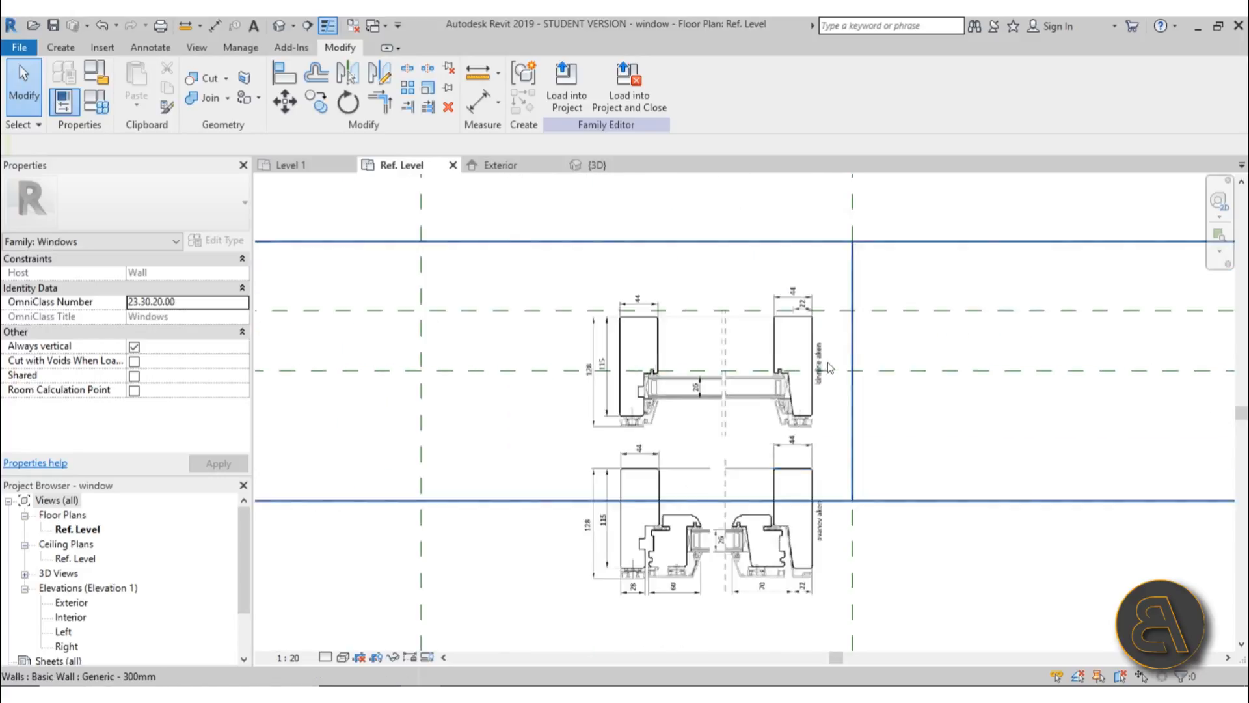
{"action": "left_click", "coordinate": [838, 405]}
{"action": "left_click_drag", "start_coordinate": [838, 404], "coordinate": [839, 403]}
{"action": "scroll", "coordinate": [983, 290], "scroll_direction": "up", "scroll_amount": 2}
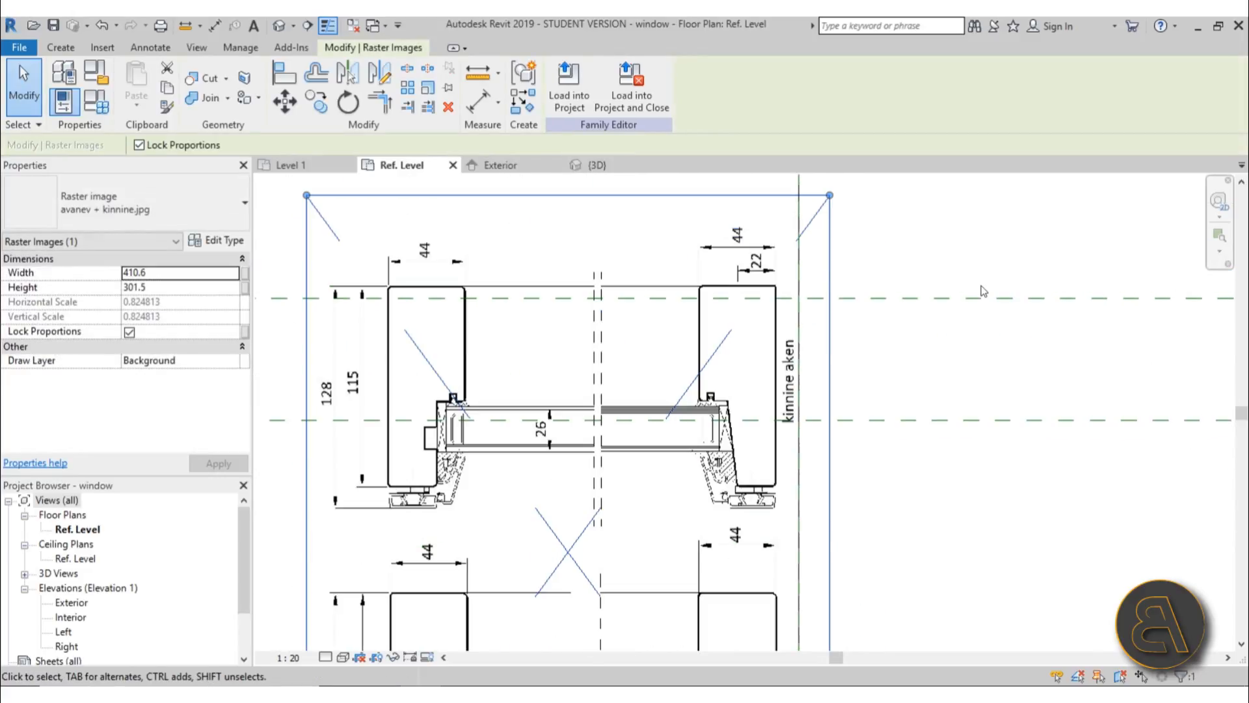
{"action": "key", "text": "Down"}
{"action": "key", "text": "Down"}
{"action": "key", "text": "Down"}
{"action": "key", "text": "Right"}
{"action": "key", "text": "Right"}
{"action": "key", "text": "Right"}
{"action": "key", "text": "Right"}
{"action": "key", "text": "Right"}
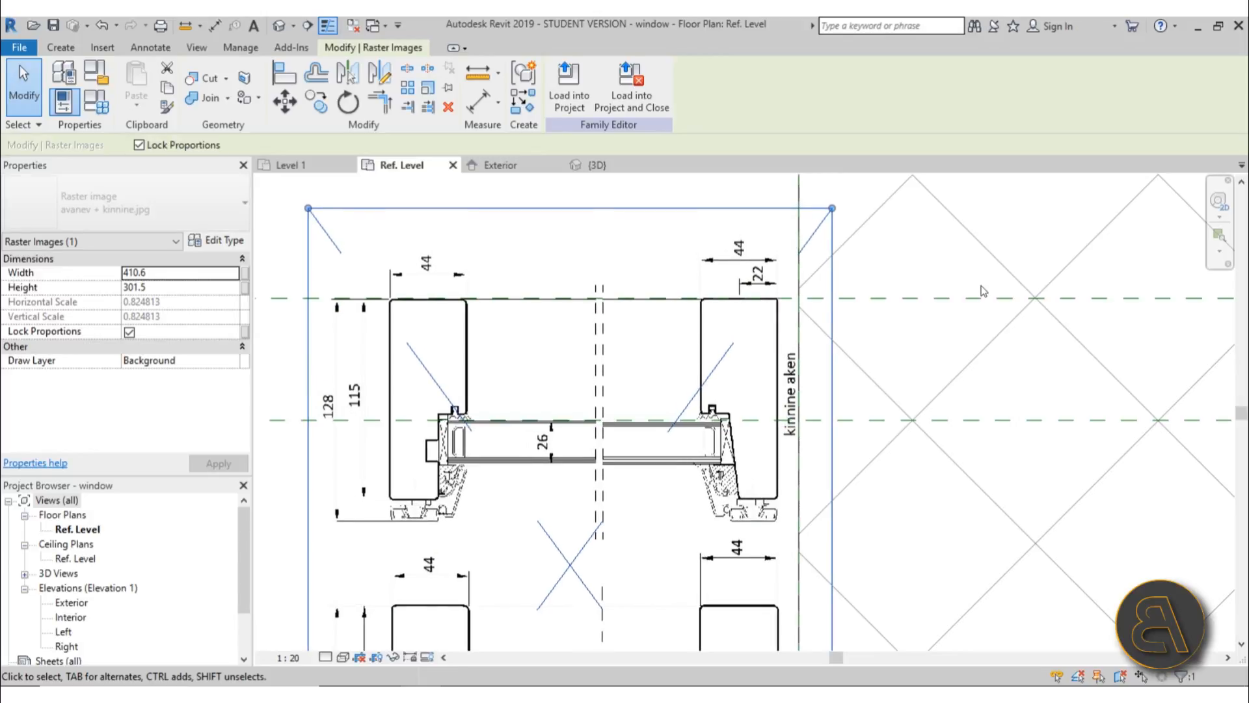
{"action": "key", "text": "Right"}
{"action": "key", "text": "Right"}
{"action": "key", "text": "Right"}
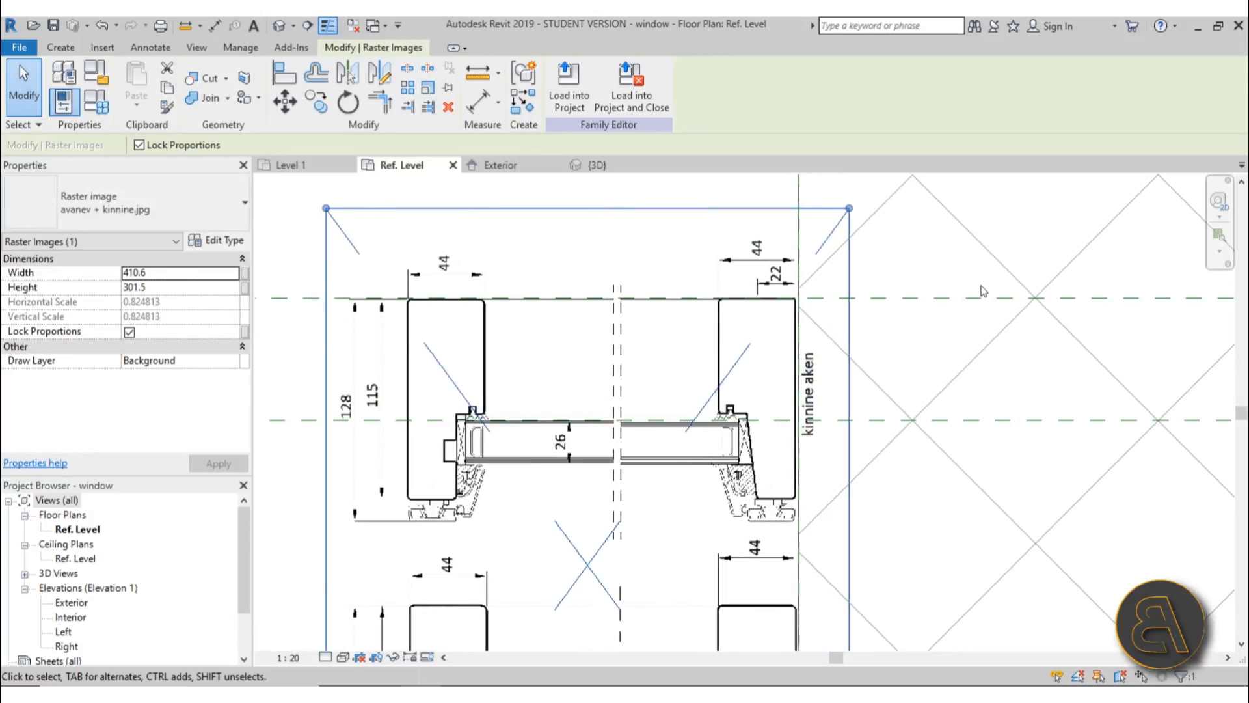
Fine-adjust the image slightly to the right so the frame's outer edge meets the right reference plane, then deselect it
{"action": "scroll", "coordinate": [895, 388], "scroll_direction": "down", "scroll_amount": 3}
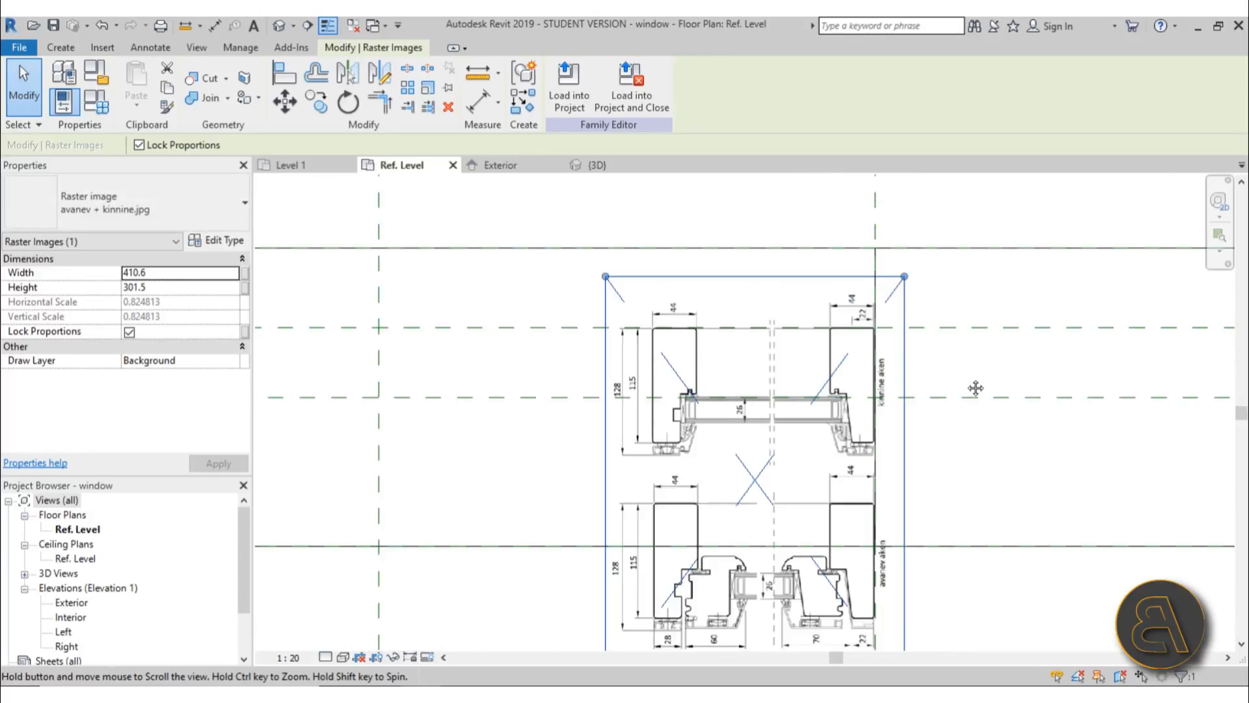
{"action": "scroll", "coordinate": [855, 435], "scroll_direction": "down", "scroll_amount": 5}
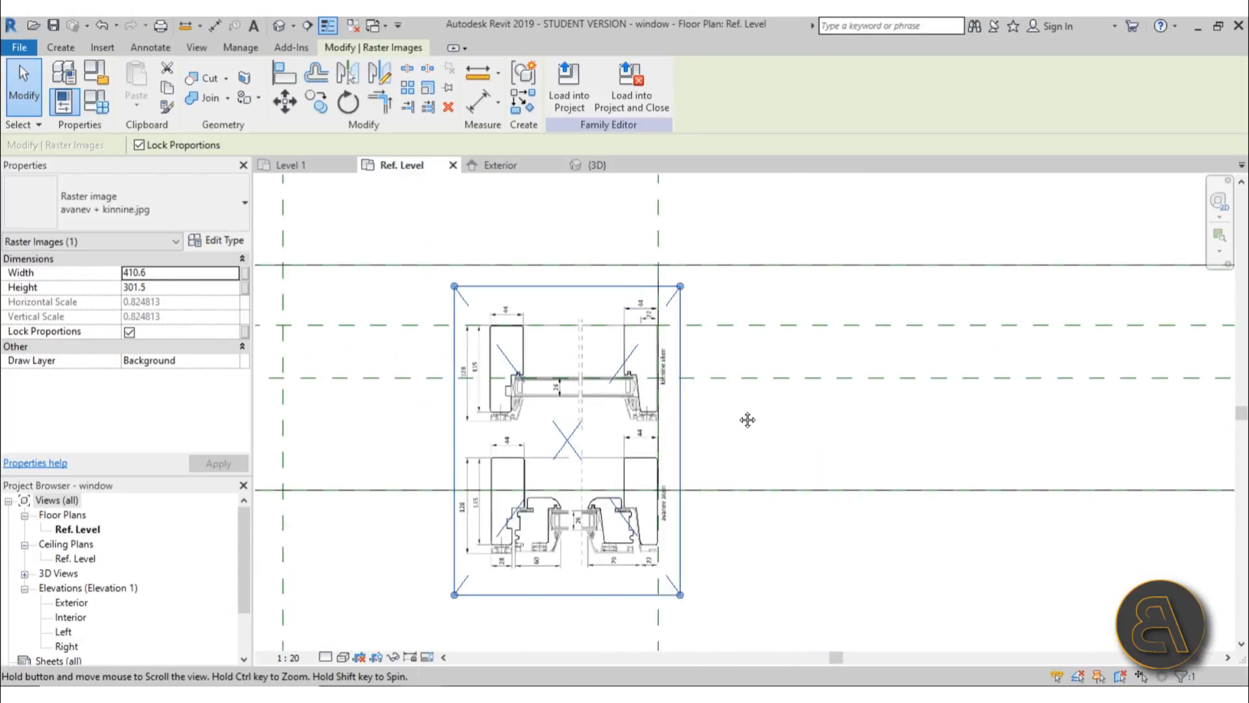
{"action": "middle_click_drag", "start_coordinate": [817, 389], "coordinate": [934, 388]}
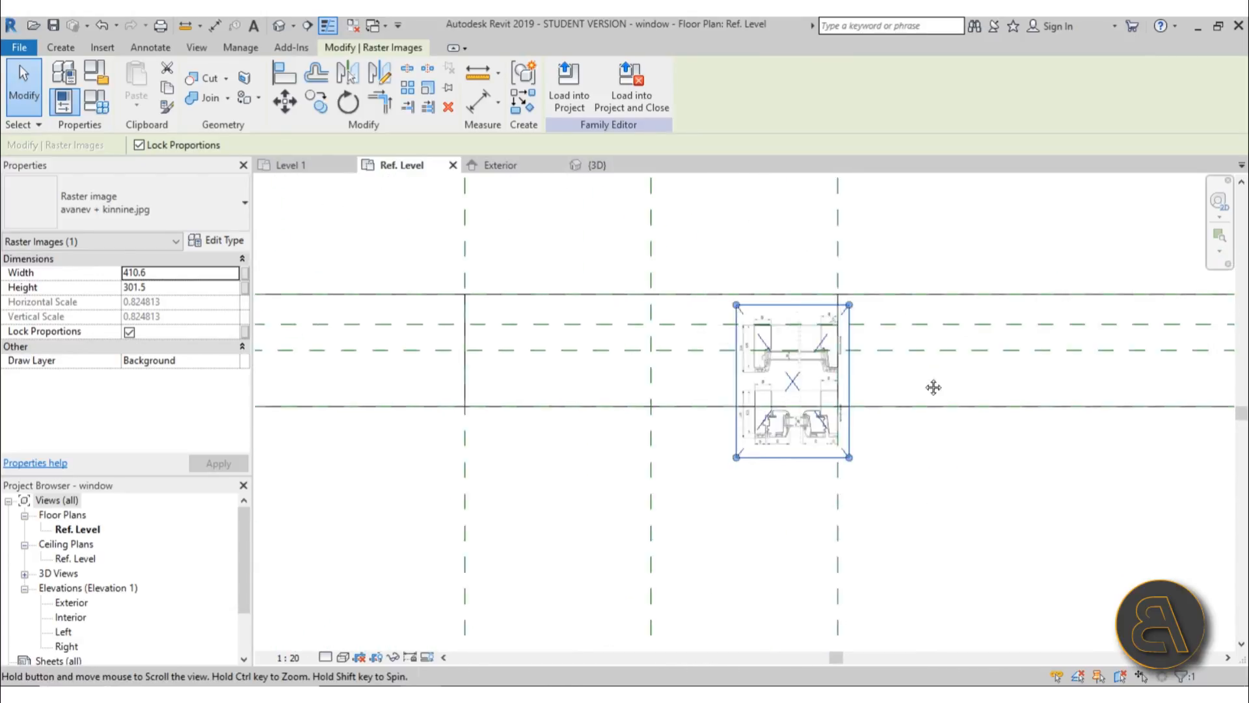
{"action": "scroll", "coordinate": [935, 388], "scroll_direction": "up", "scroll_amount": 5}
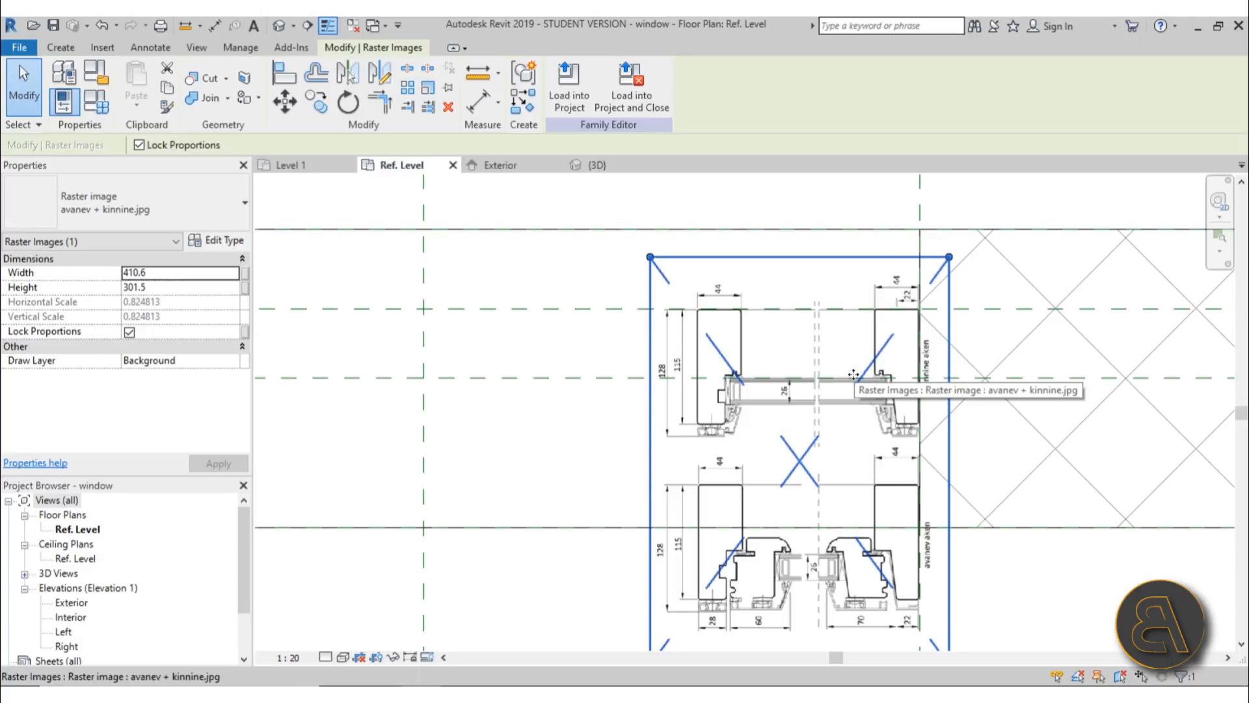
{"action": "middle_click_drag", "start_coordinate": [890, 449], "coordinate": [800, 419]}
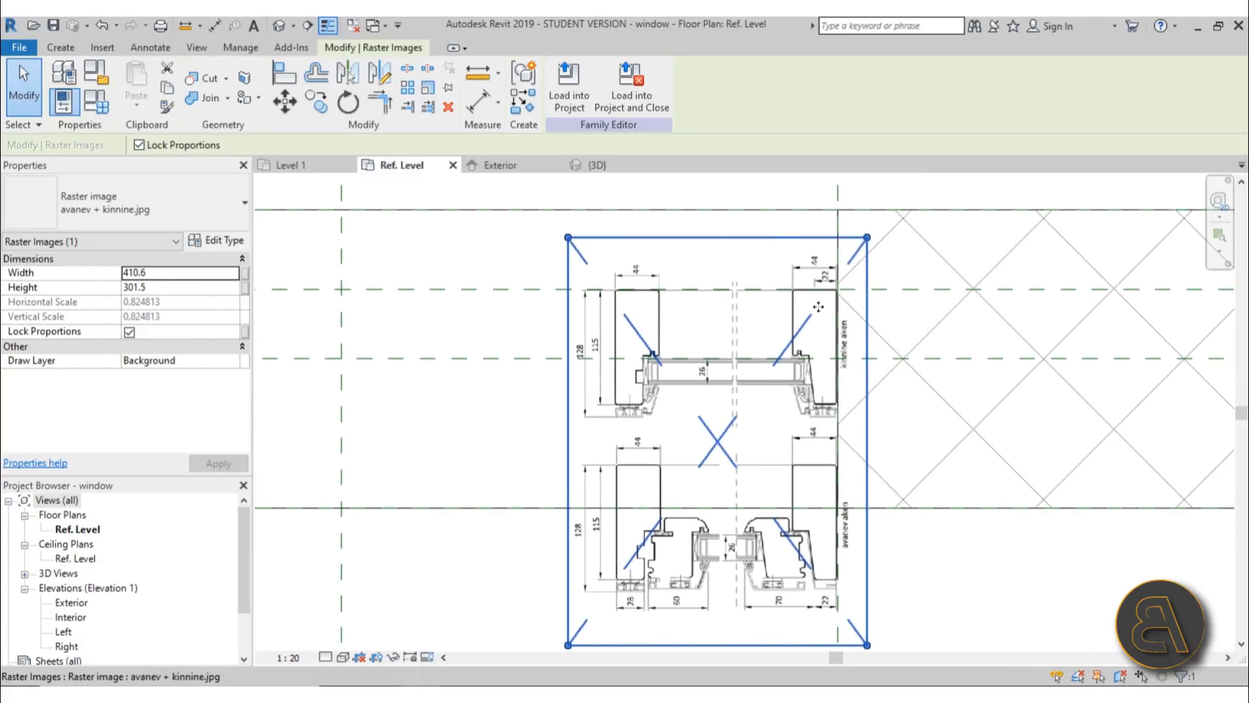
{"action": "scroll", "coordinate": [819, 309], "scroll_direction": "up", "scroll_amount": 3}
{"action": "scroll", "coordinate": [855, 302], "scroll_direction": "up", "scroll_amount": 3}
{"action": "key", "text": "Right"}
{"action": "key", "text": "Right"}
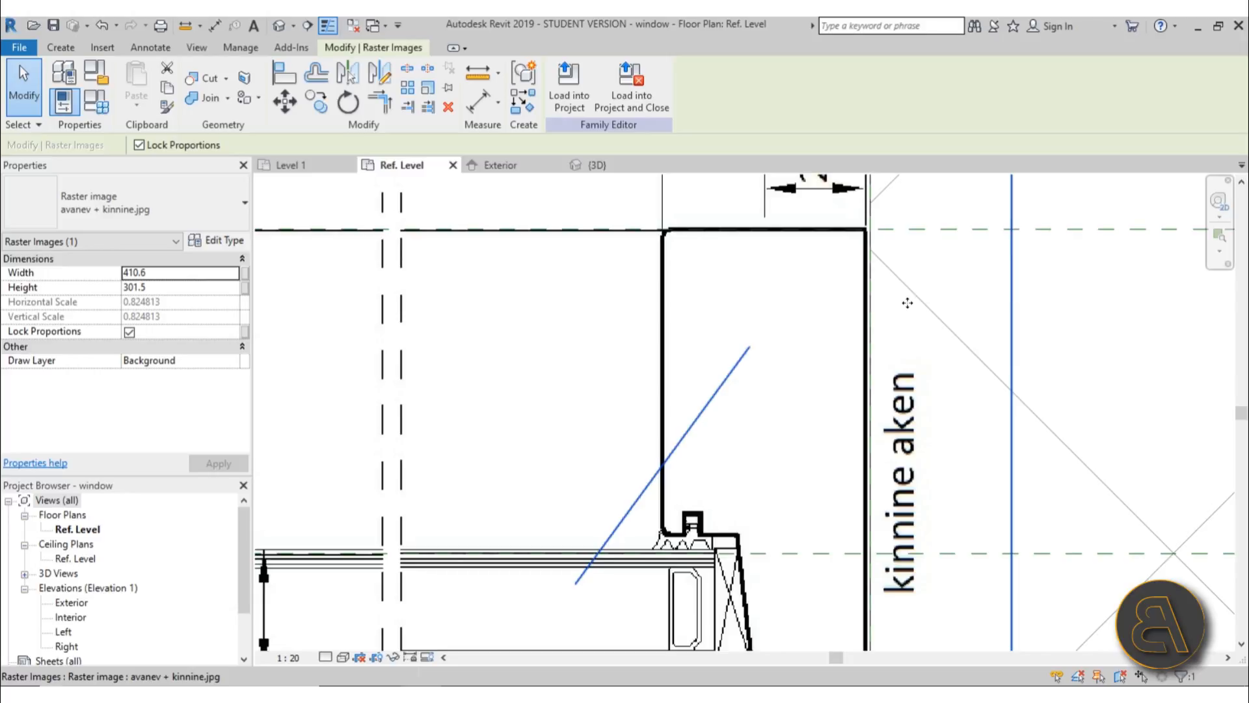
{"action": "scroll", "coordinate": [907, 302], "scroll_direction": "down", "scroll_amount": 7}
{"action": "middle_click_drag", "start_coordinate": [872, 354], "coordinate": [787, 321]}
{"action": "left_click", "coordinate": [880, 536]}
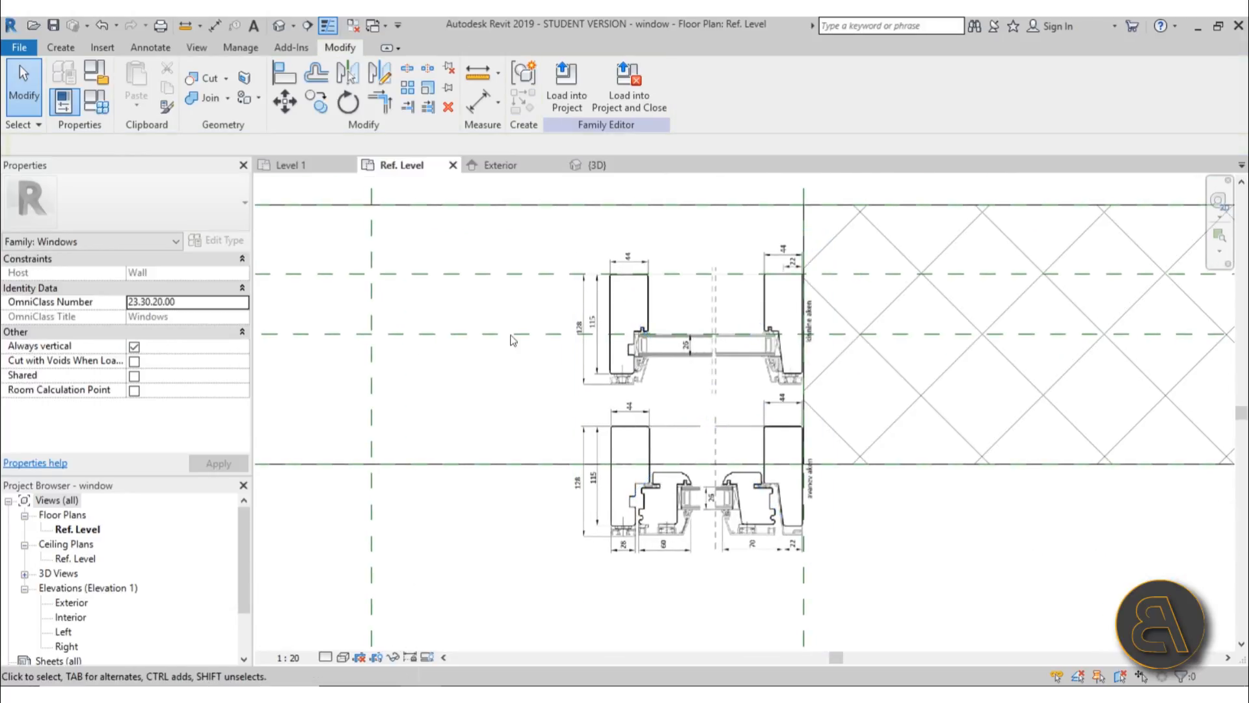
{"action": "scroll", "coordinate": [583, 334], "scroll_direction": "down", "scroll_amount": 2}
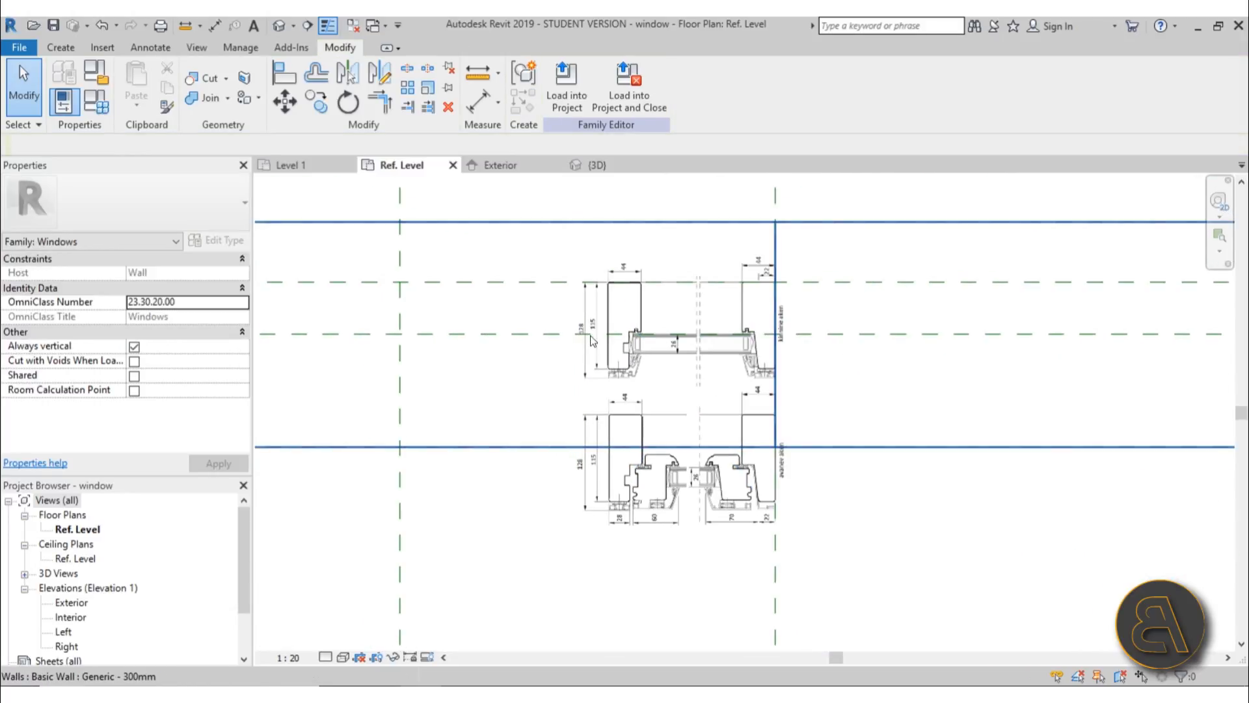
{"action": "middle_click_drag", "start_coordinate": [582, 334], "coordinate": [656, 334]}
{"action": "scroll", "coordinate": [795, 456], "scroll_direction": "up", "scroll_amount": 4}
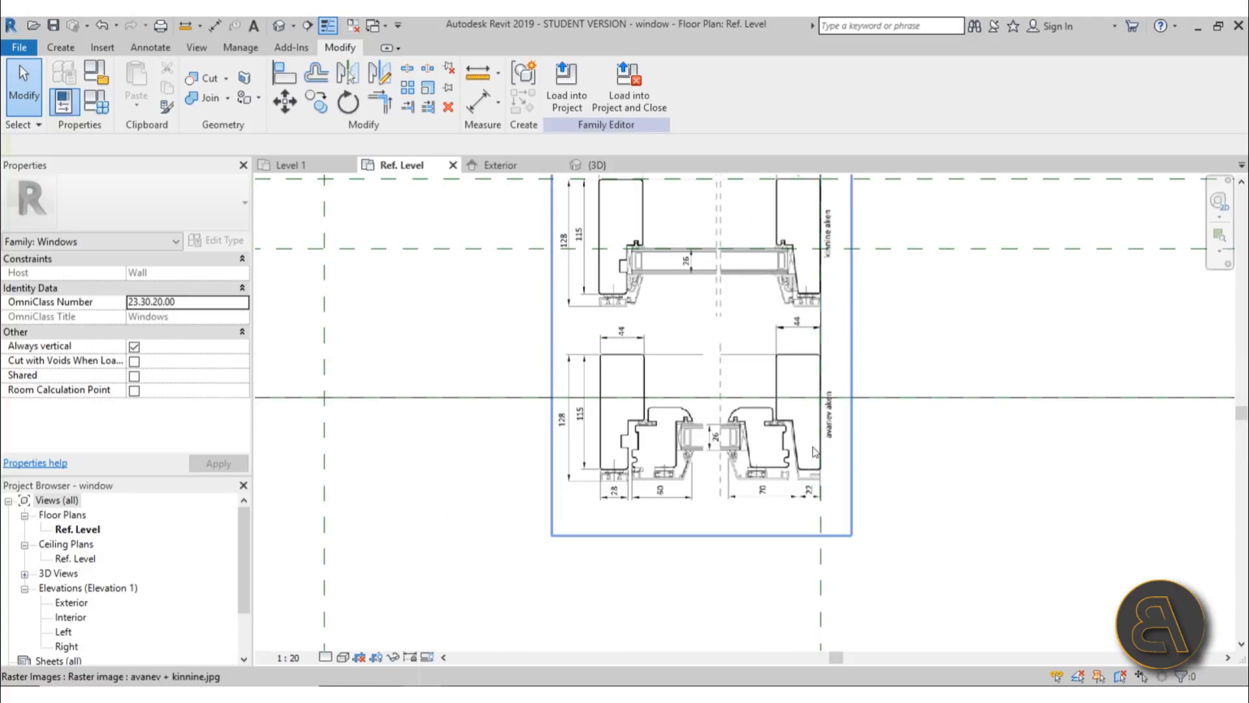
Move the detail image up and fine-nudge it to align the "avanev aken" frame with the upper offset reference plane and right reference plane, then deselect it
{"action": "left_click", "coordinate": [734, 519]}
{"action": "left_click_drag", "start_coordinate": [734, 519], "coordinate": [734, 352]}
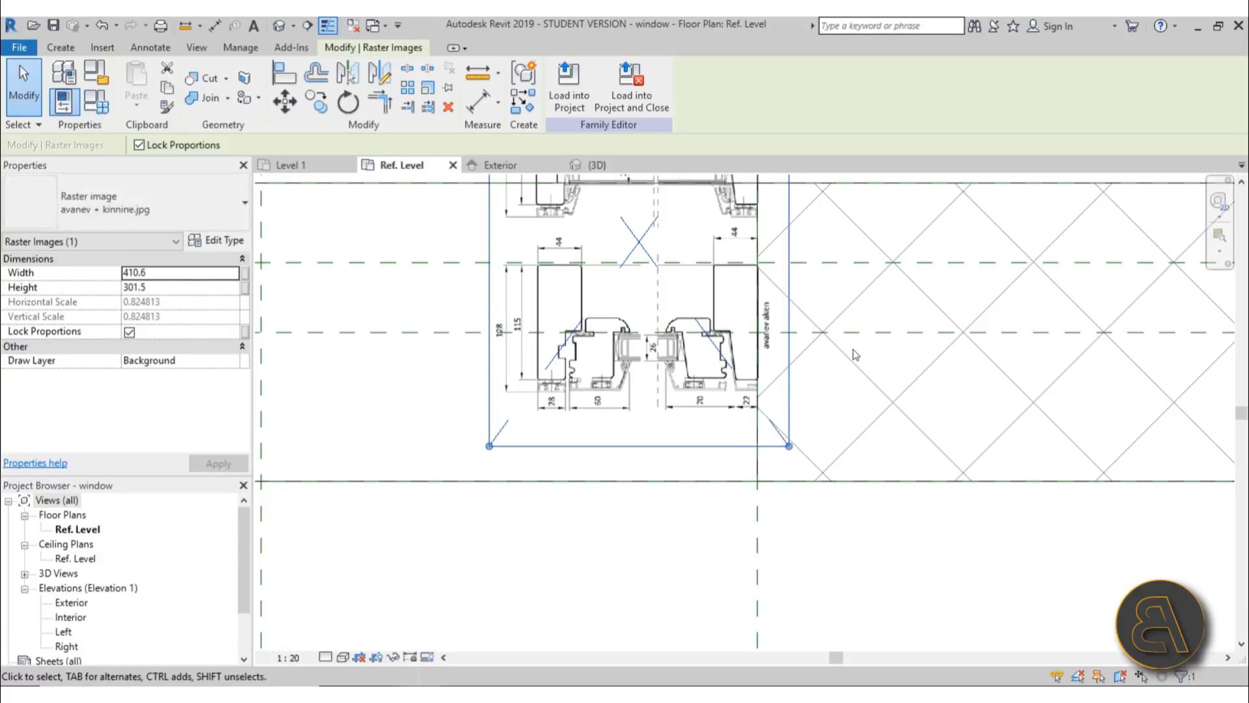
{"action": "scroll", "coordinate": [735, 307], "scroll_direction": "up", "scroll_amount": 3}
{"action": "scroll", "coordinate": [765, 233], "scroll_direction": "up", "scroll_amount": 7}
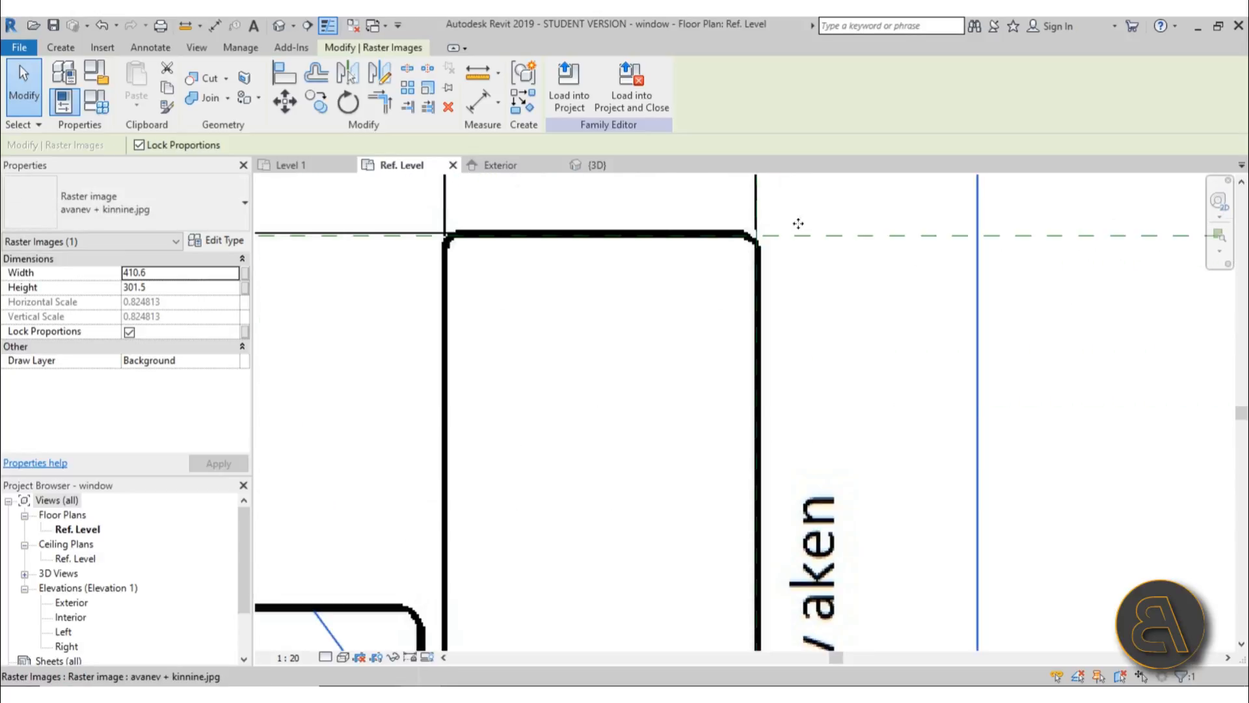
{"action": "key", "text": "Left"}
{"action": "key", "text": "Left"}
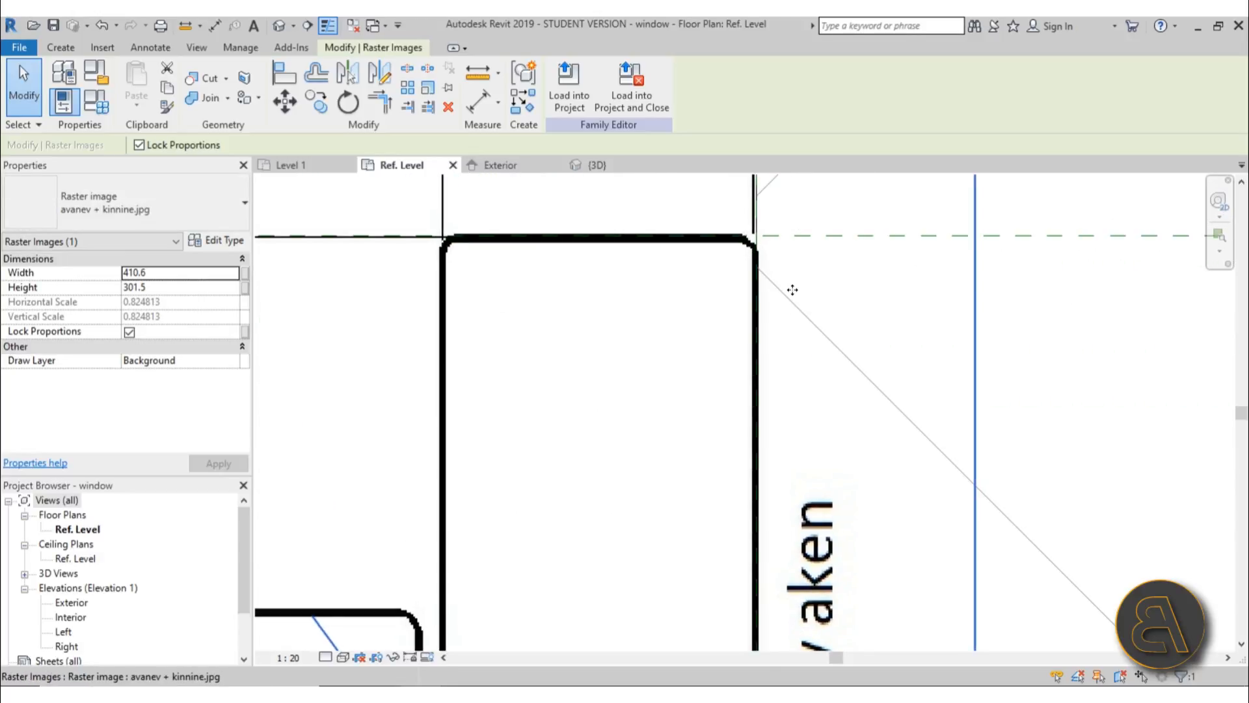
{"action": "key", "text": "Down"}
{"action": "scroll", "coordinate": [793, 290], "scroll_direction": "down", "scroll_amount": 9}
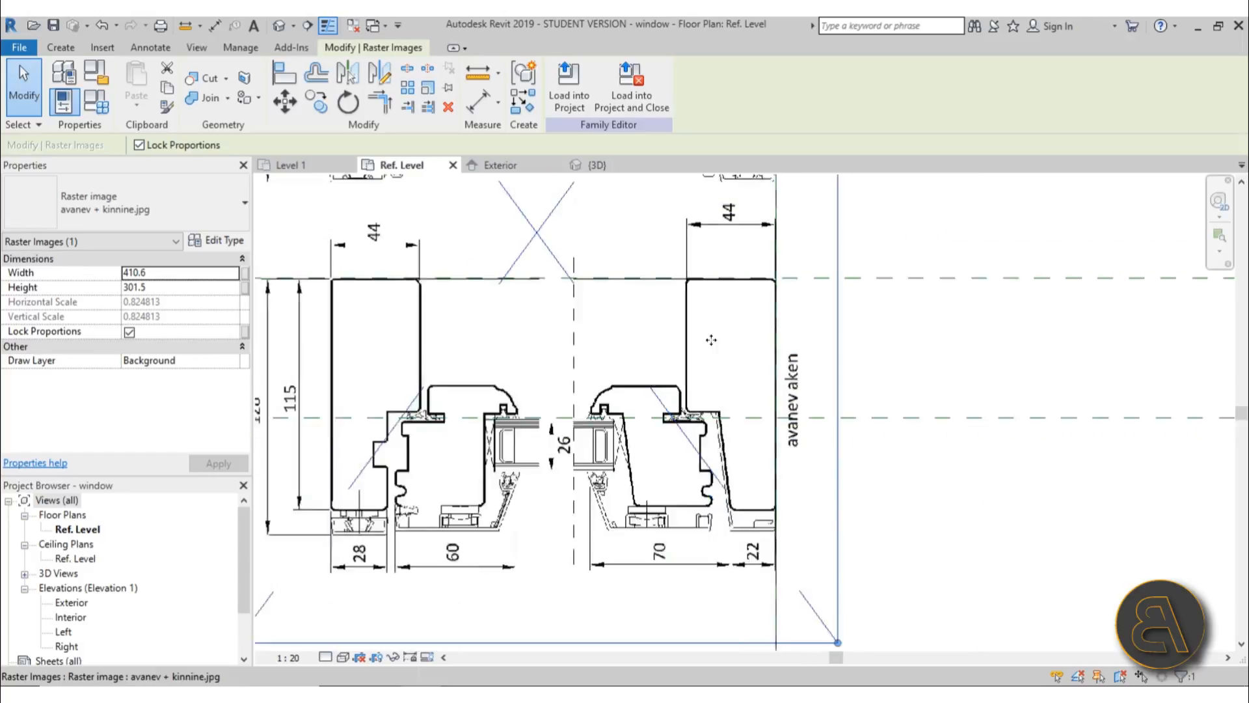
{"action": "left_click", "coordinate": [890, 608]}
Start a solid Sweep and open the Exterior elevation view for its path
{"action": "scroll", "coordinate": [790, 436], "scroll_direction": "down", "scroll_amount": 4}
{"action": "mouse_move", "coordinate": [791, 481]}
{"action": "middle_mouse_down"}
{"action": "mouse_move", "coordinate": [791, 456]}
{"action": "mouse_move", "coordinate": [810, 448]}
{"action": "middle_mouse_up"}
{"action": "scroll", "coordinate": [897, 475], "scroll_direction": "down", "scroll_amount": 3}
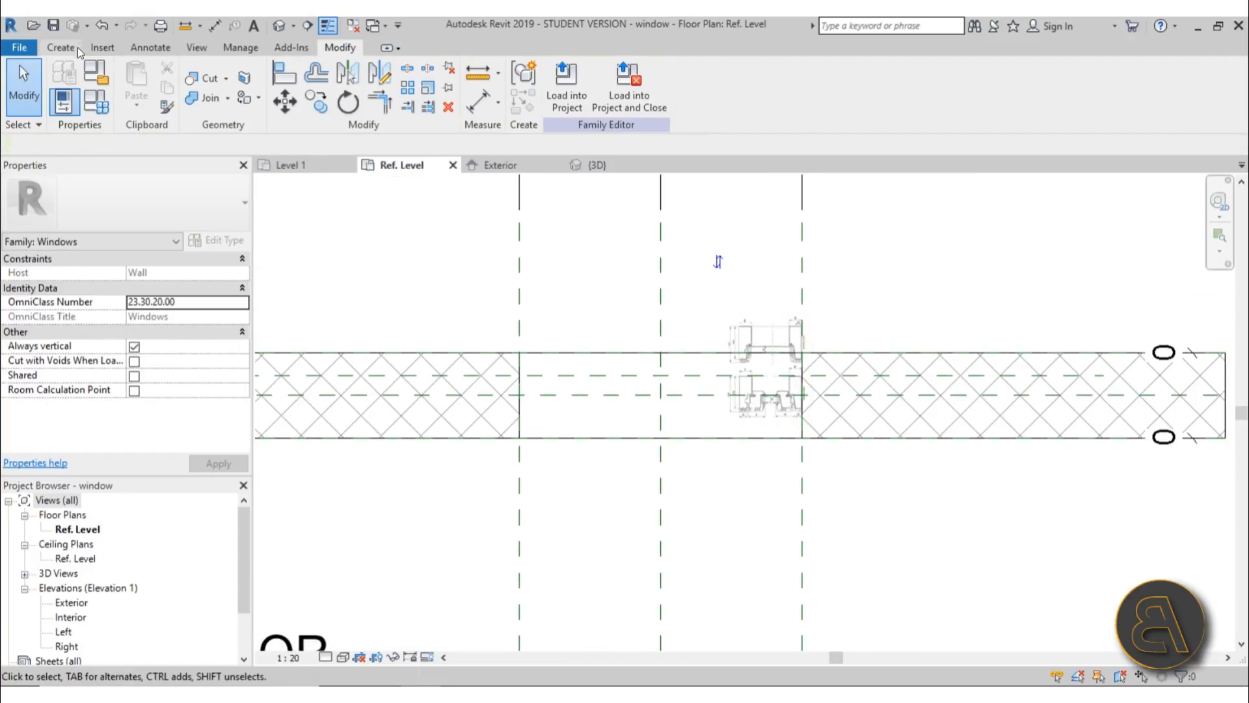
{"action": "left_click", "coordinate": [61, 47]}
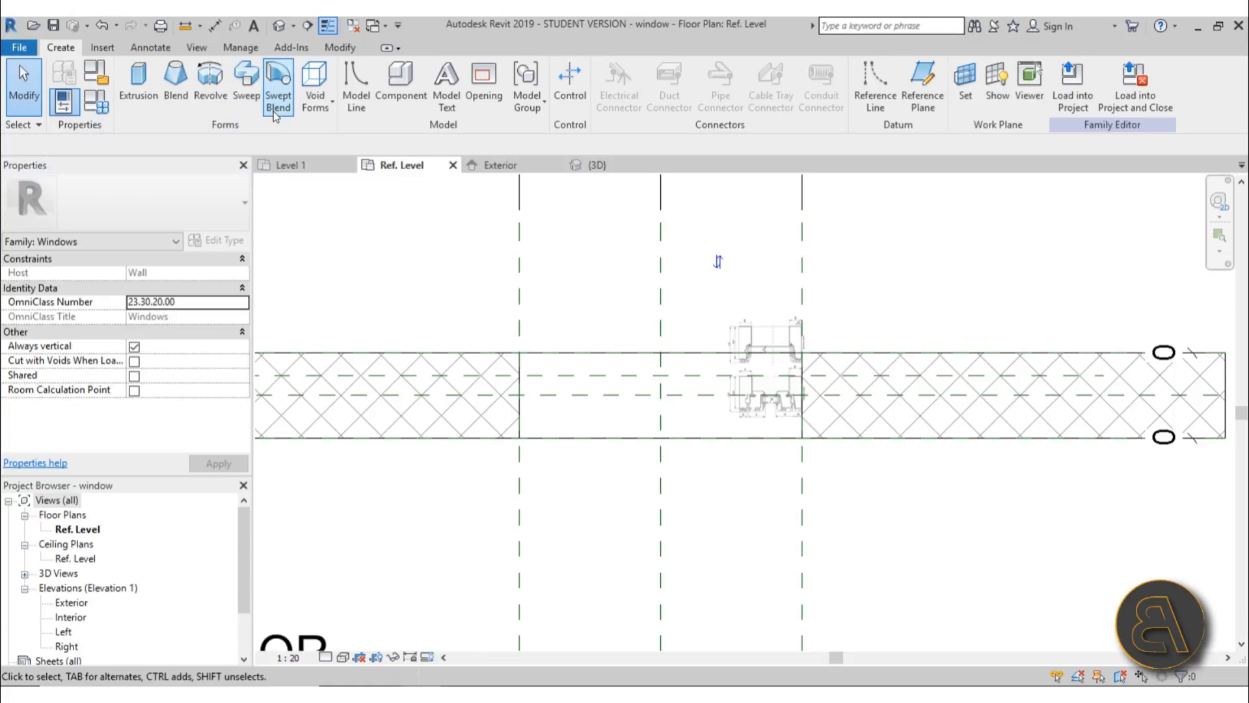
{"action": "left_click", "coordinate": [320, 113]}
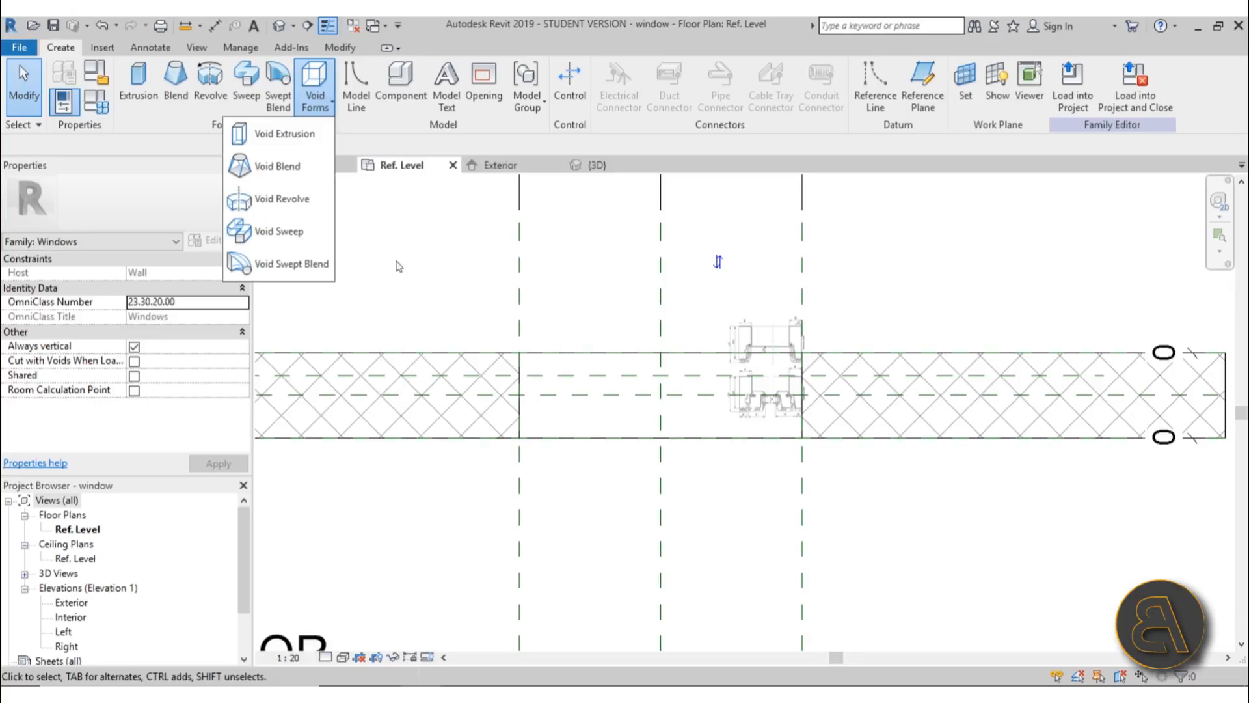
{"action": "left_click", "coordinate": [245, 89]}
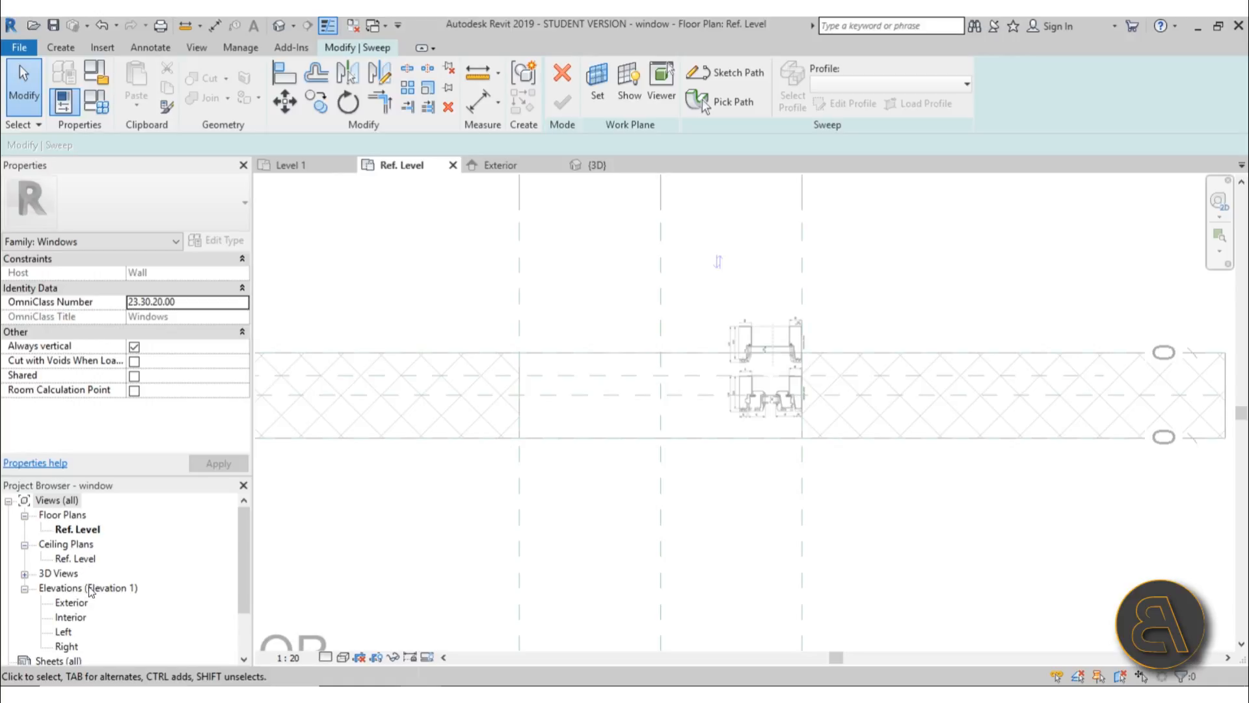
{"action": "double_click", "coordinate": [70, 604]}
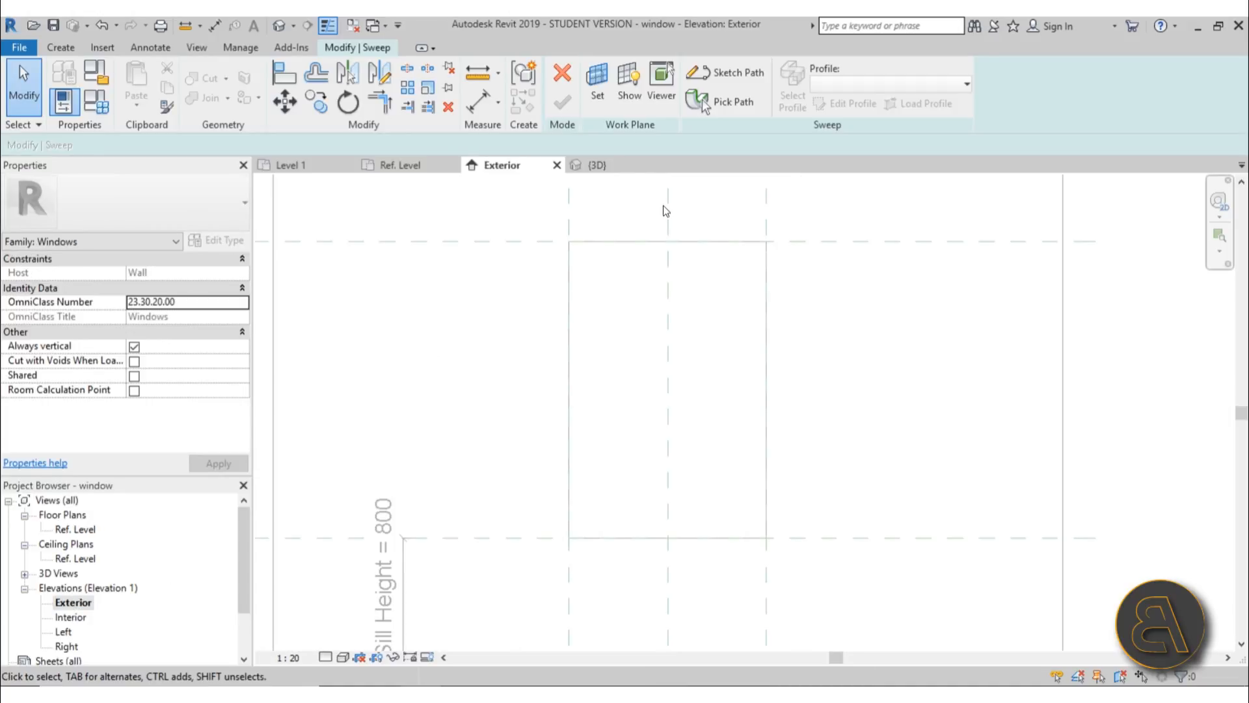
Set the work plane to "Reference Plane : window Ref. plane"
{"action": "left_click", "coordinate": [602, 103]}
{"action": "left_click_drag", "start_coordinate": [956, 330], "coordinate": [937, 268]}
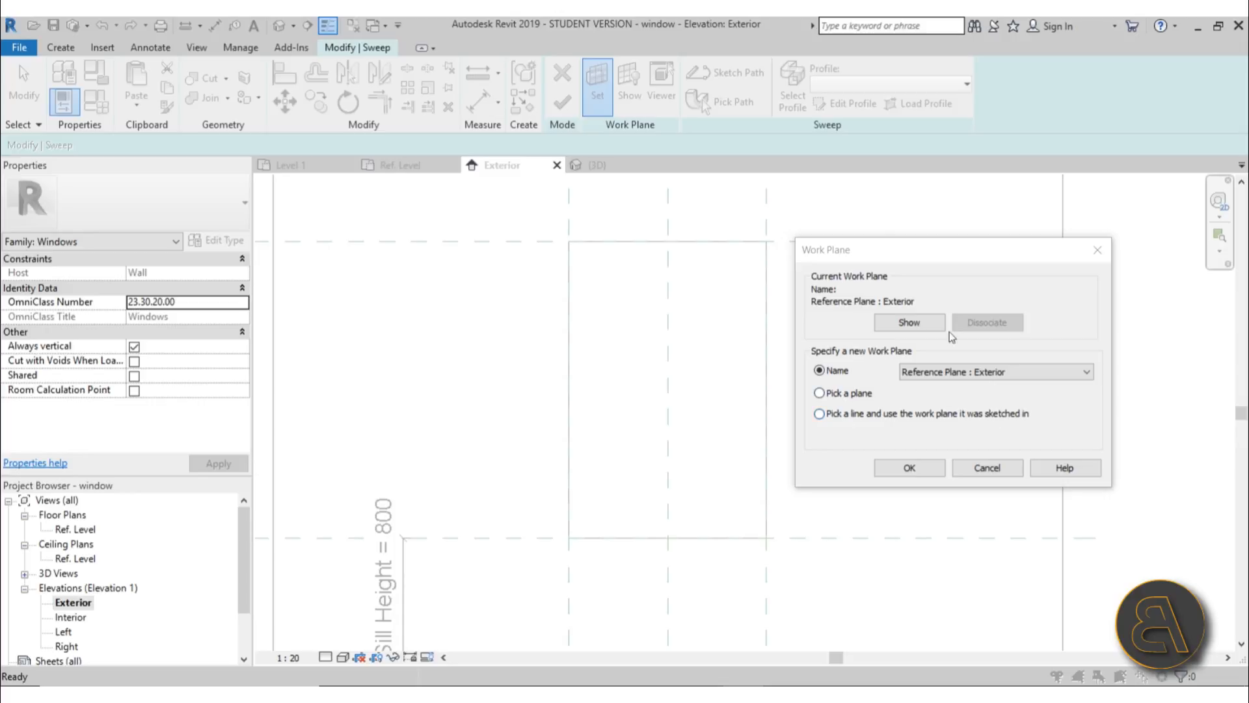
{"action": "left_click", "coordinate": [944, 378]}
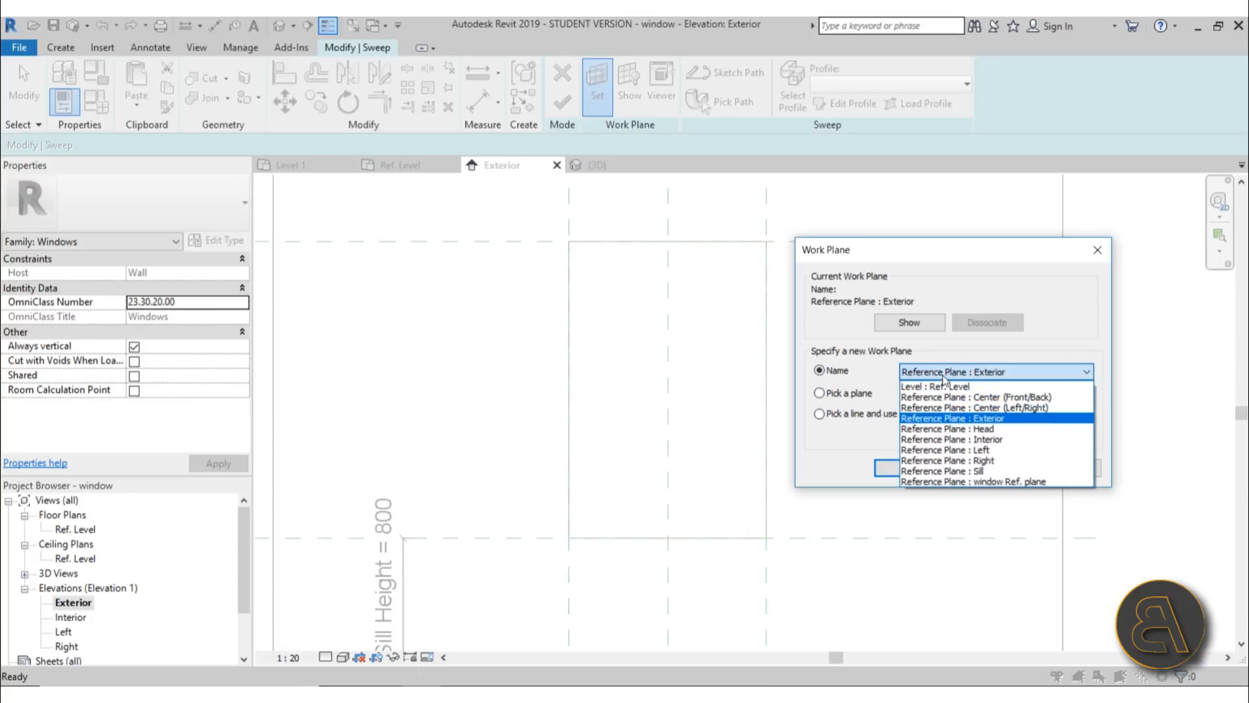
{"action": "left_click", "coordinate": [1045, 482]}
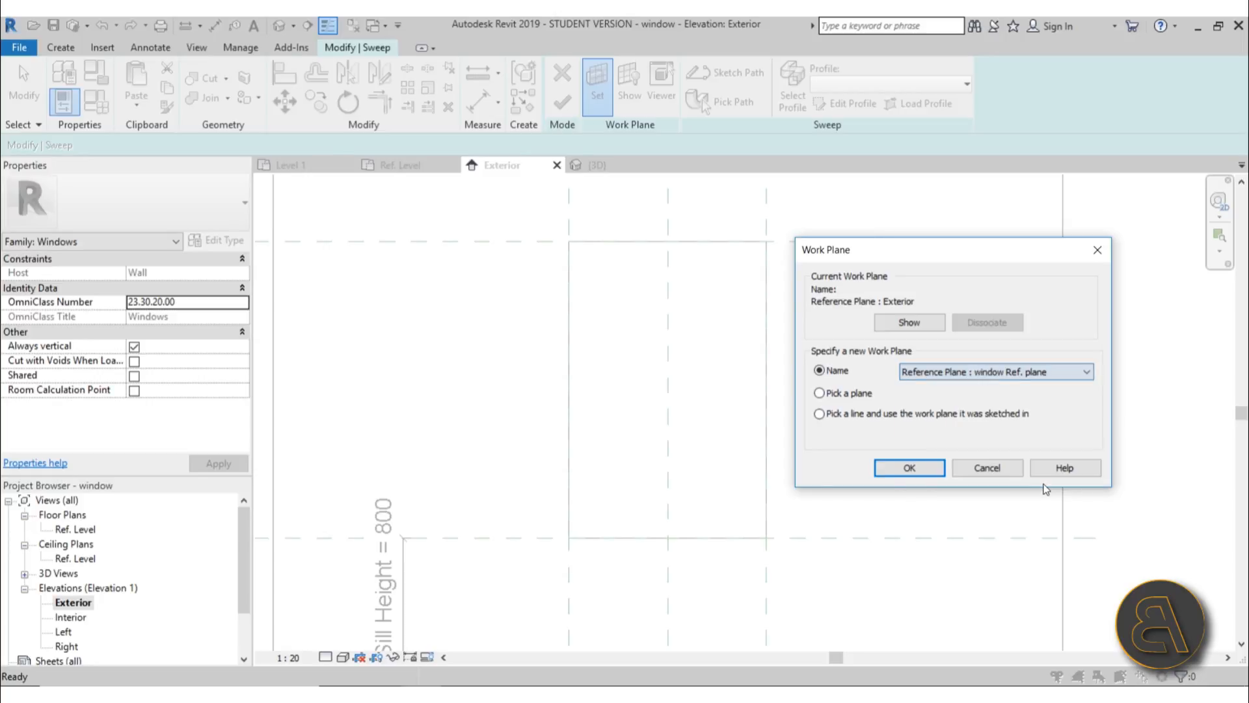
{"action": "left_click", "coordinate": [914, 469]}
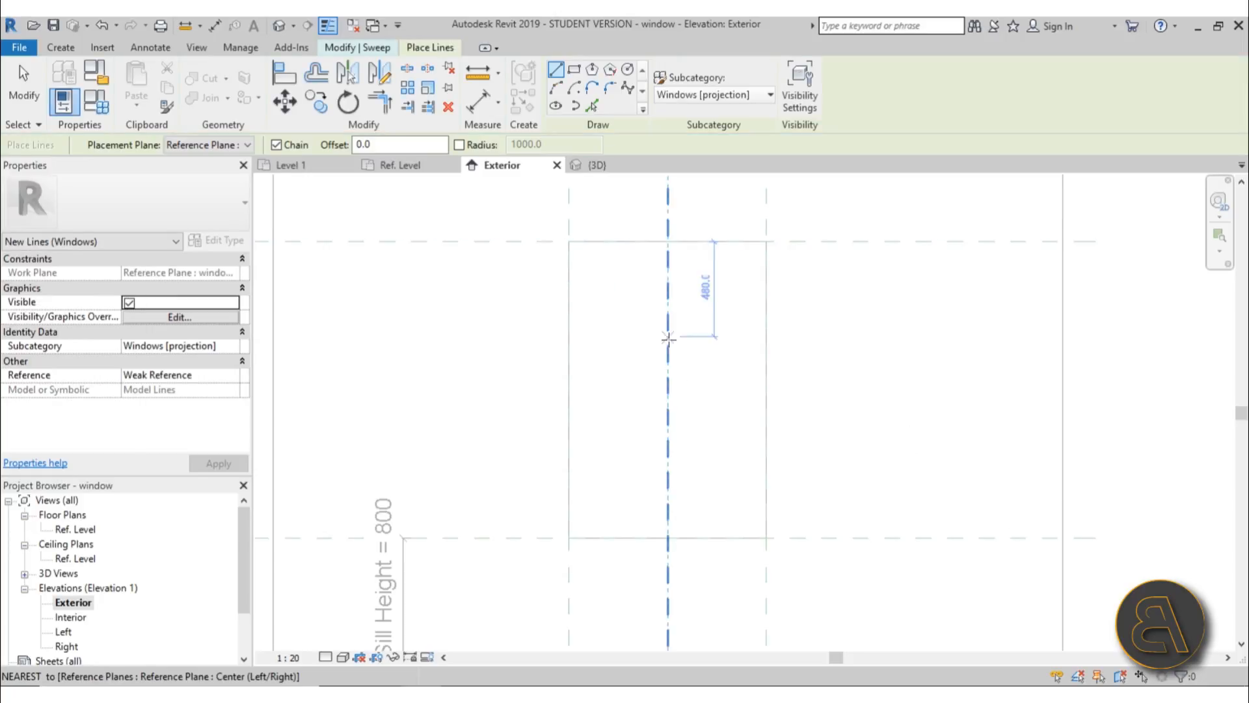
{"action": "scroll", "coordinate": [628, 288], "scroll_direction": "up", "scroll_amount": 1}
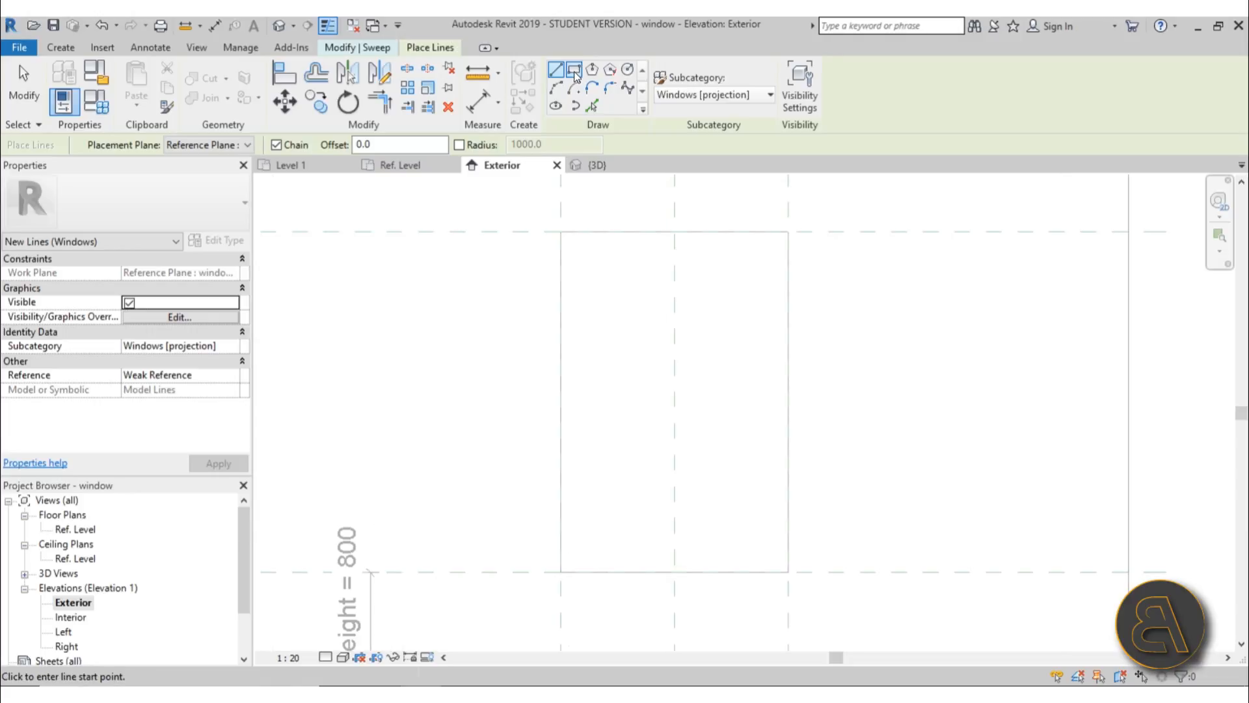
{"action": "left_click", "coordinate": [561, 572]}
{"action": "left_click", "coordinate": [560, 233]}
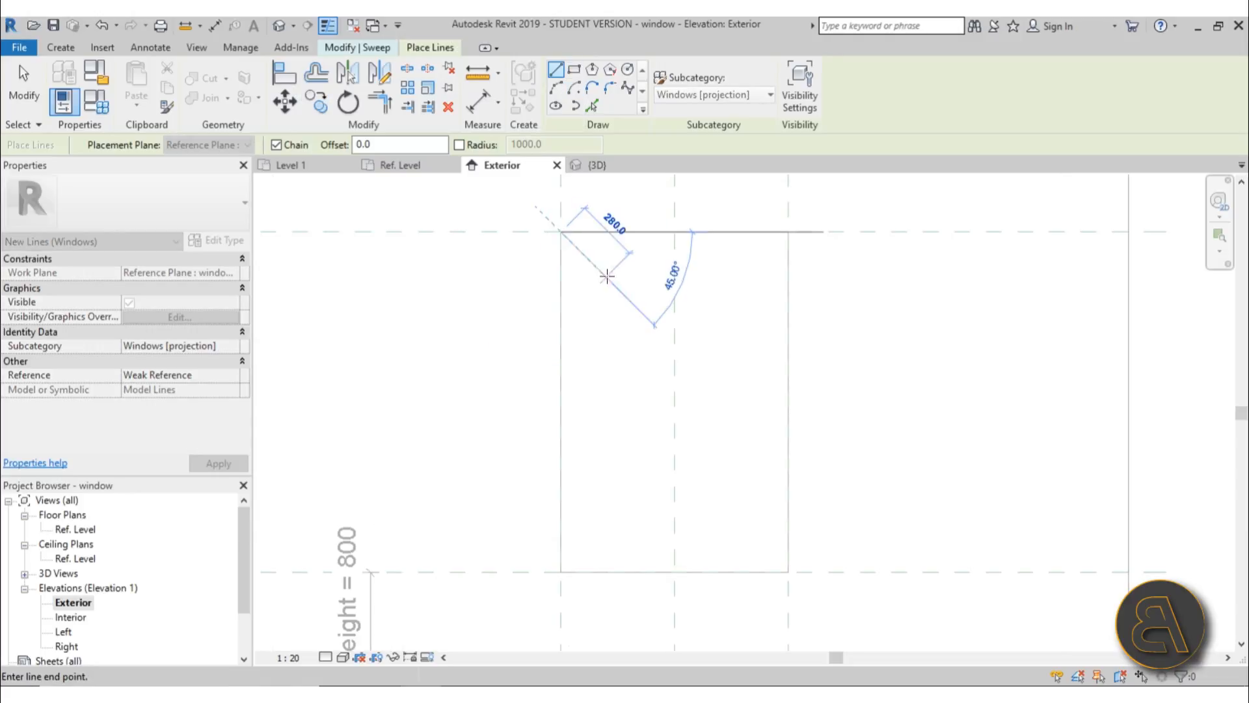
{"action": "left_click", "coordinate": [607, 318]}
{"action": "left_click", "coordinate": [661, 286]}
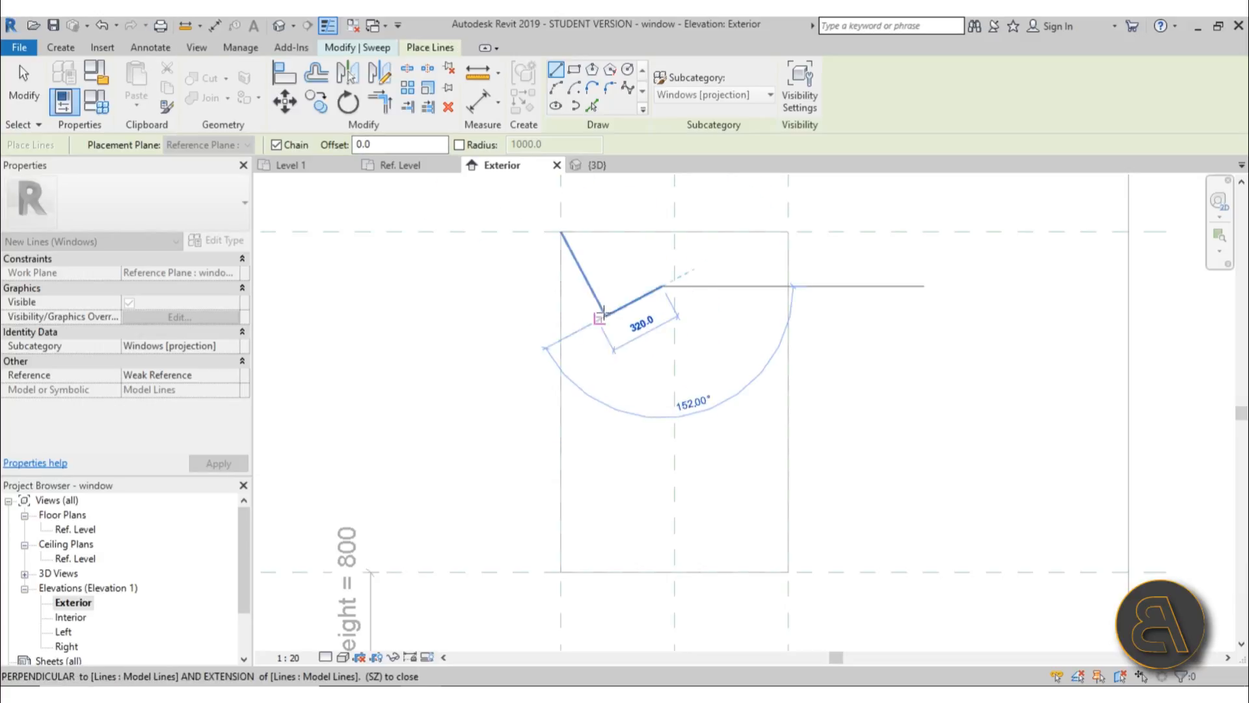
{"action": "left_click", "coordinate": [102, 26]}
{"action": "left_click", "coordinate": [102, 26]}
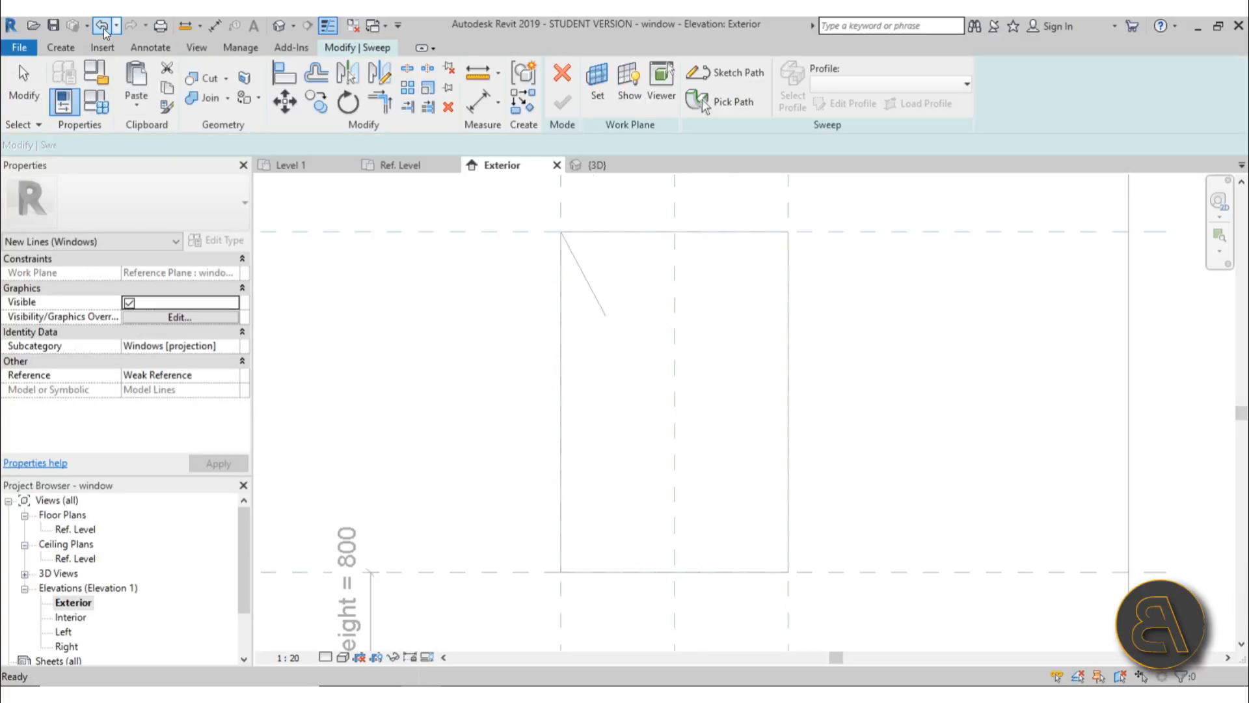
{"action": "left_click", "coordinate": [102, 26]}
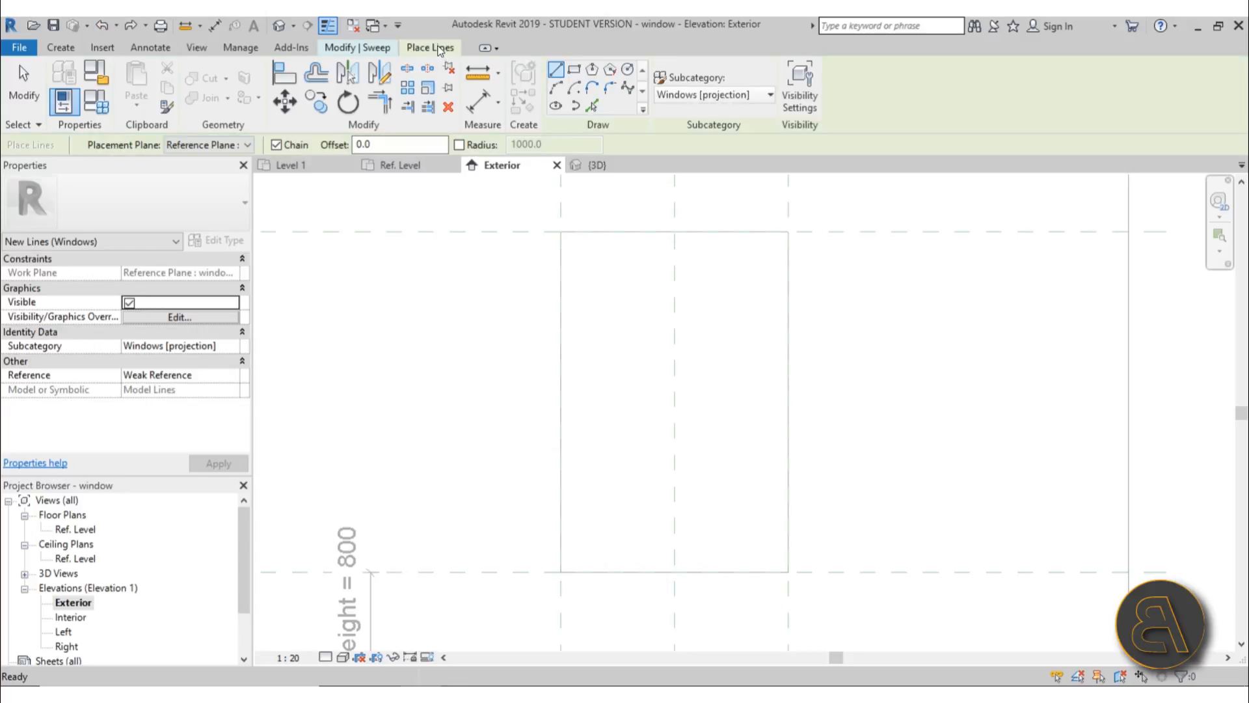
Start sketching the sweep path, keeping "Reference Plane : window Ref. plane" as its work plane
{"action": "left_click", "coordinate": [374, 49]}
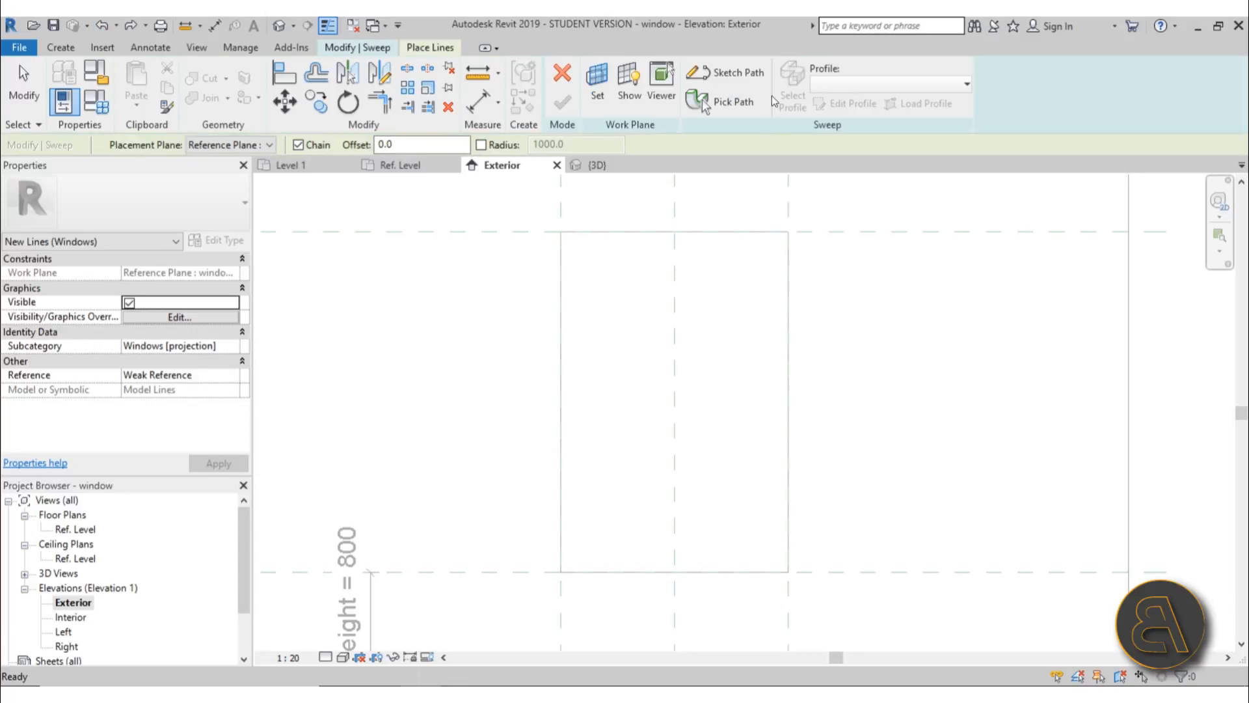
{"action": "left_click", "coordinate": [728, 73]}
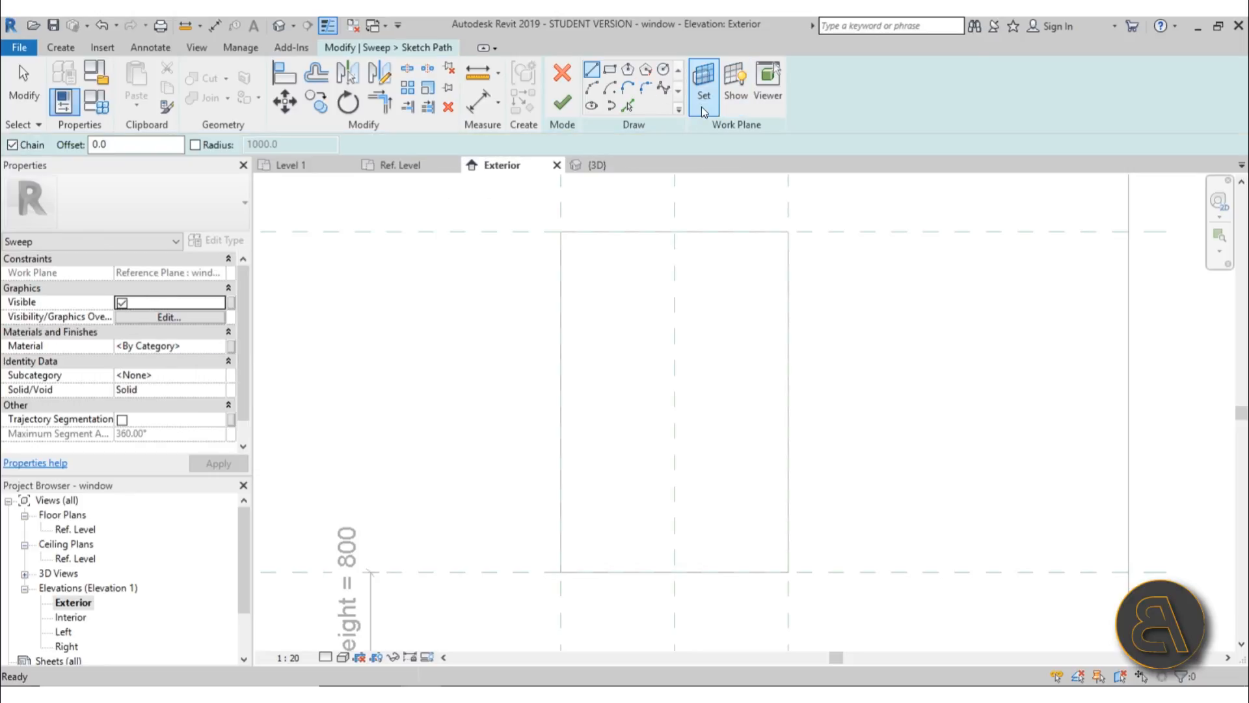
{"action": "left_click", "coordinate": [703, 97]}
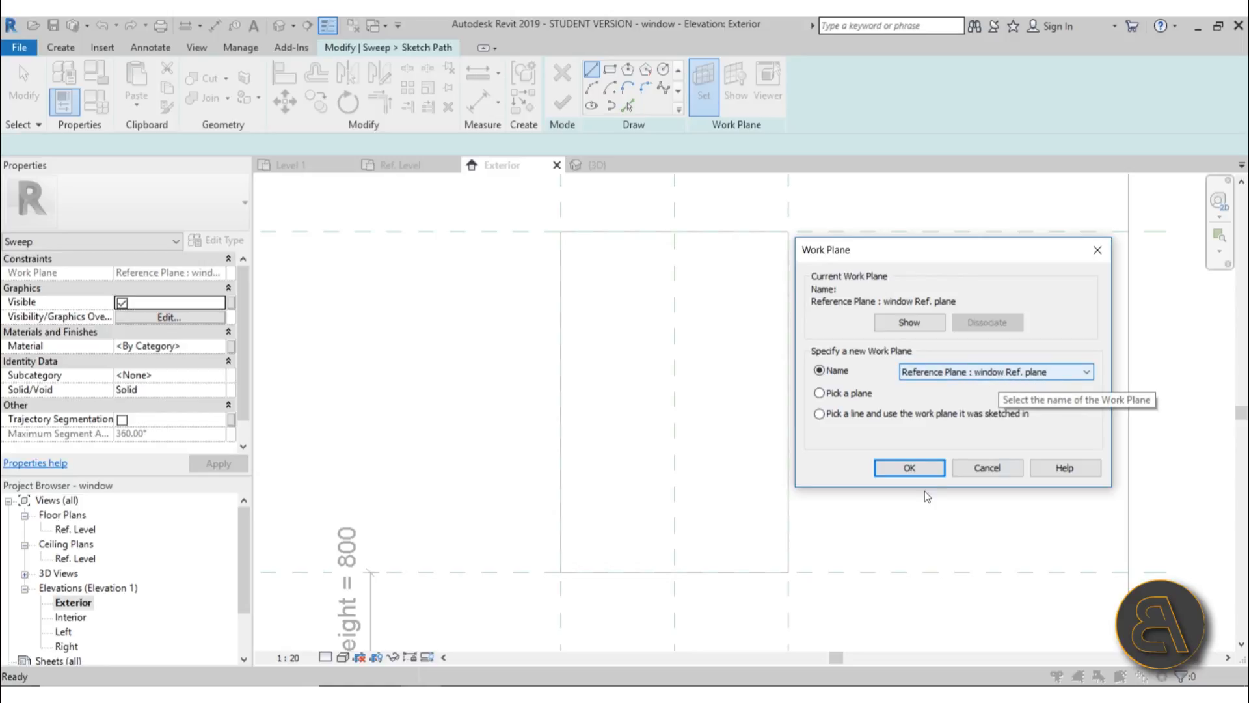
{"action": "left_click", "coordinate": [909, 468]}
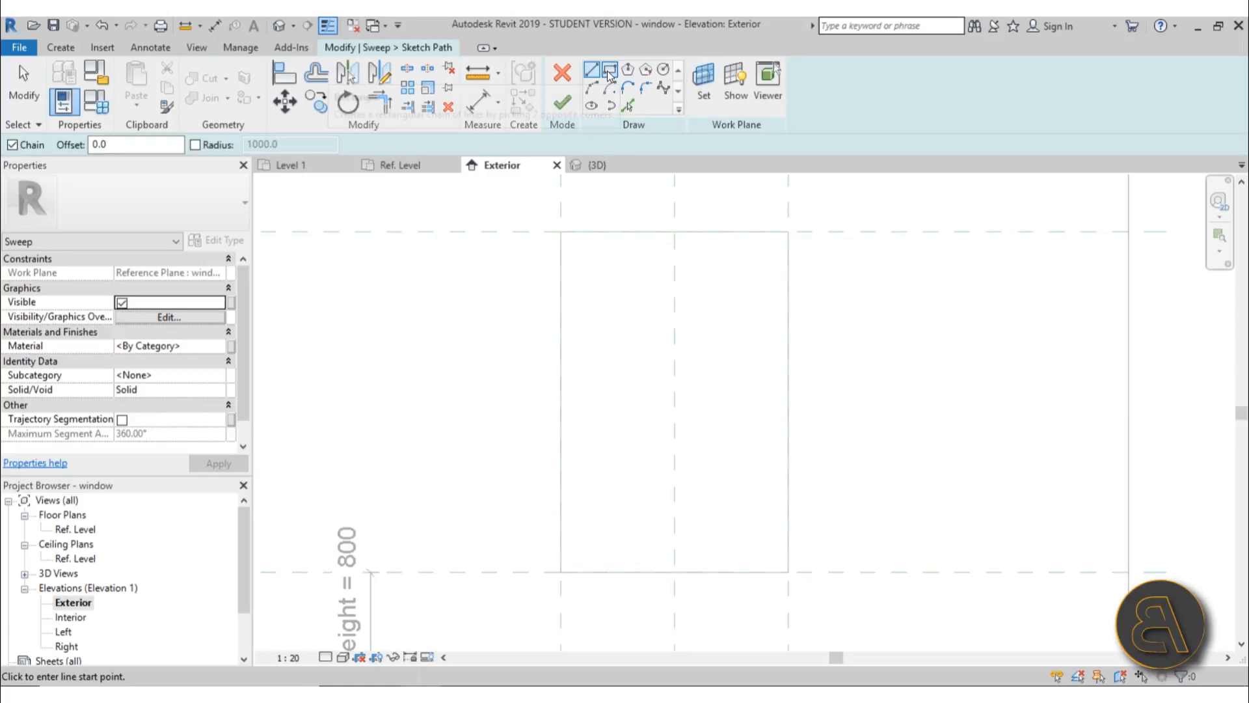
Sketch a 1000 by 1500 mm rectangular sweep path from the window opening's upper-left corner to its lower-right corner
{"action": "left_click", "coordinate": [609, 70]}
{"action": "scroll", "coordinate": [644, 357], "scroll_direction": "down", "scroll_amount": 2}
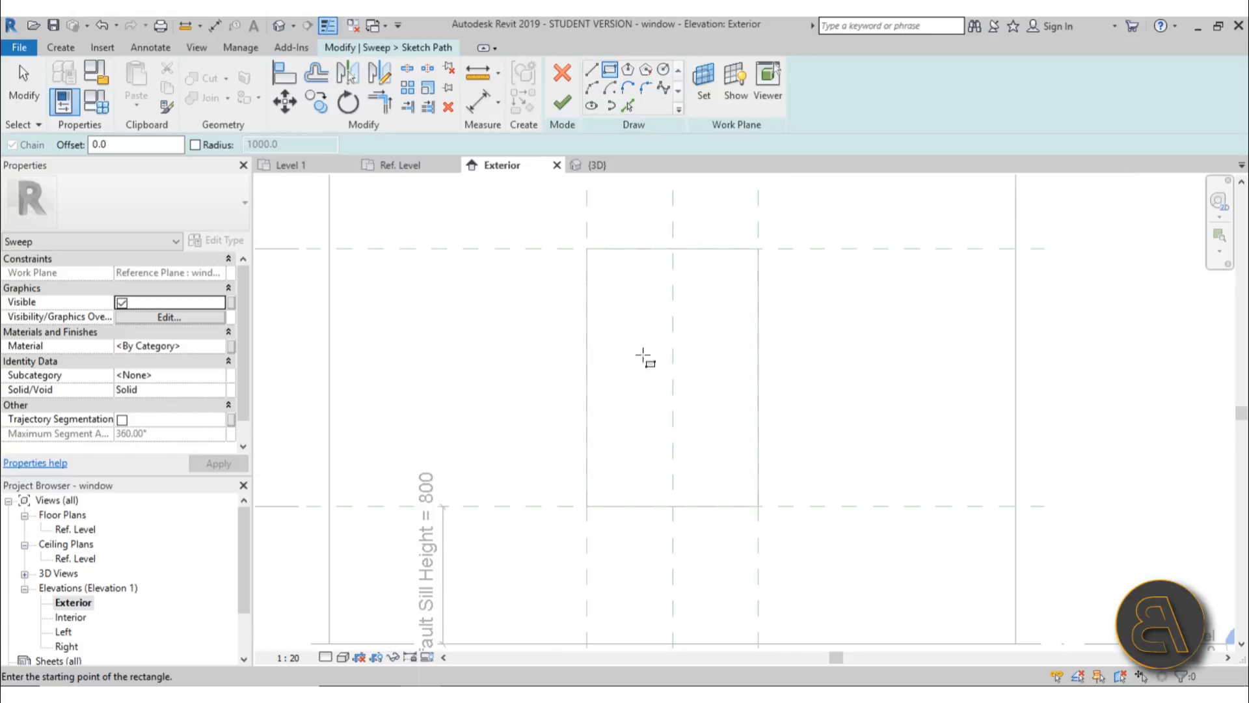
{"action": "scroll", "coordinate": [621, 366], "scroll_direction": "down", "scroll_amount": 2}
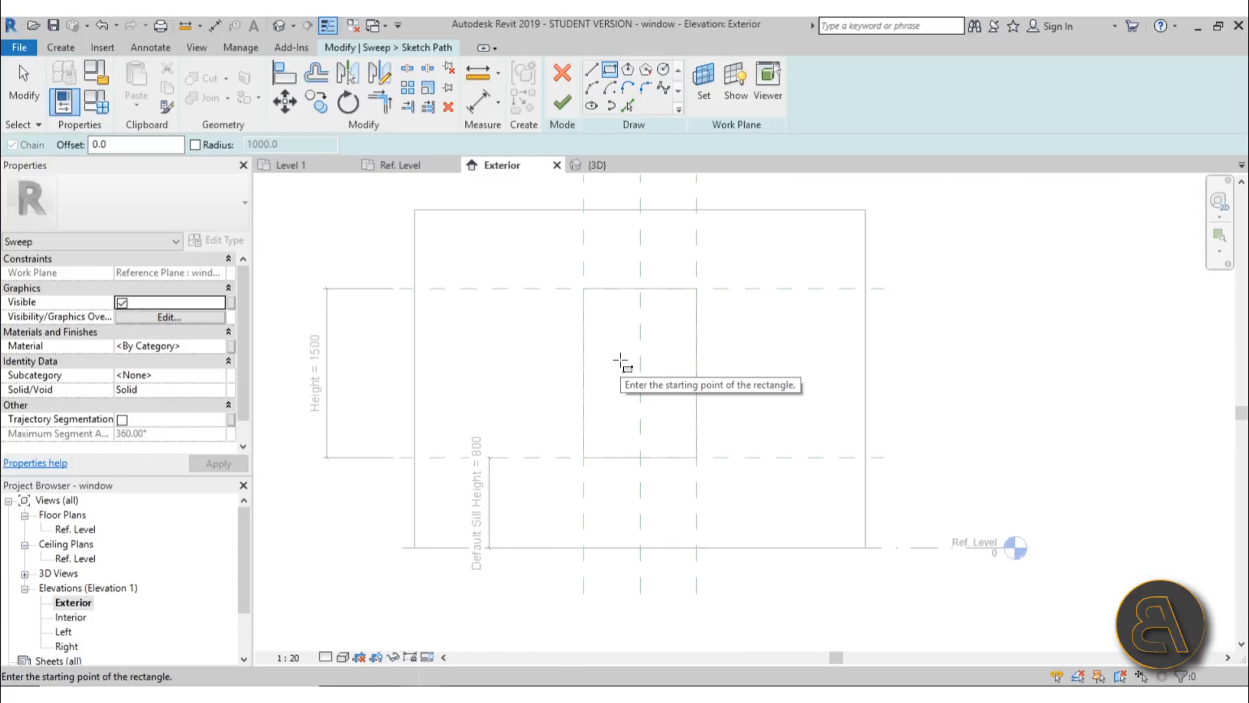
{"action": "scroll", "coordinate": [622, 365], "scroll_direction": "down", "scroll_amount": 2}
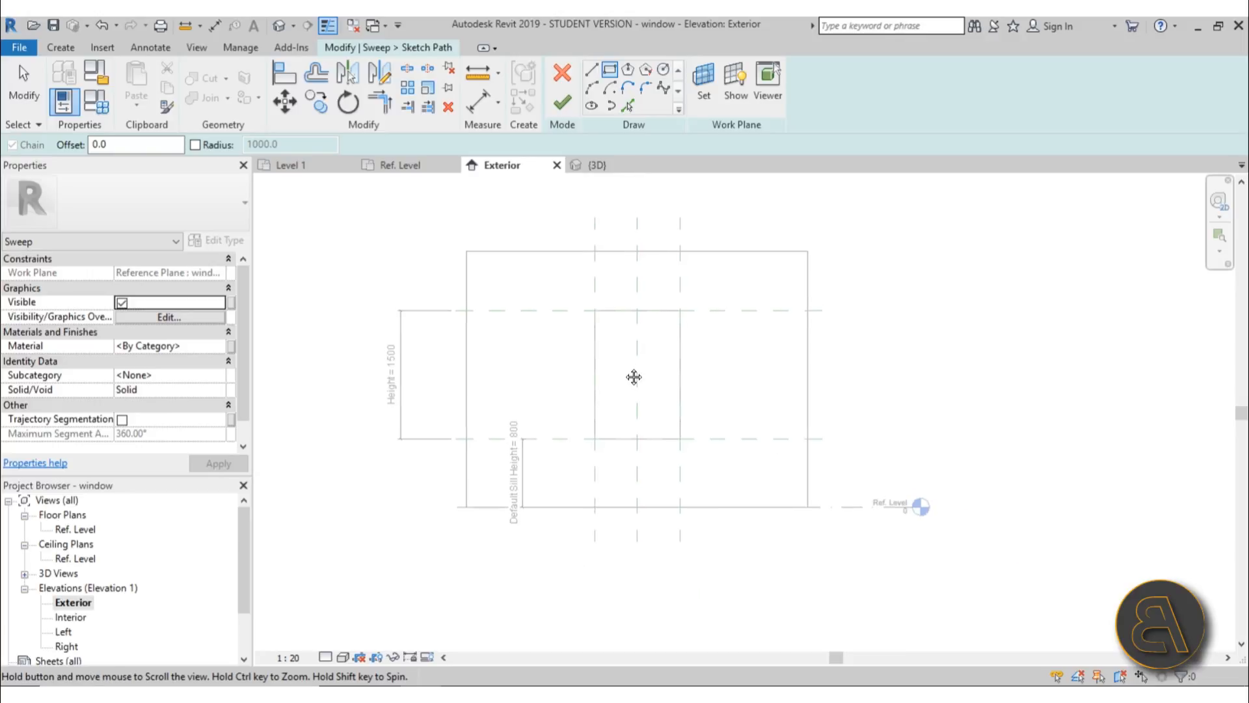
{"action": "middle_click_drag", "start_coordinate": [389, 365], "coordinate": [455, 387]}
{"action": "scroll", "coordinate": [394, 463], "scroll_direction": "down", "scroll_amount": 2}
{"action": "scroll", "coordinate": [564, 471], "scroll_direction": "up", "scroll_amount": 5}
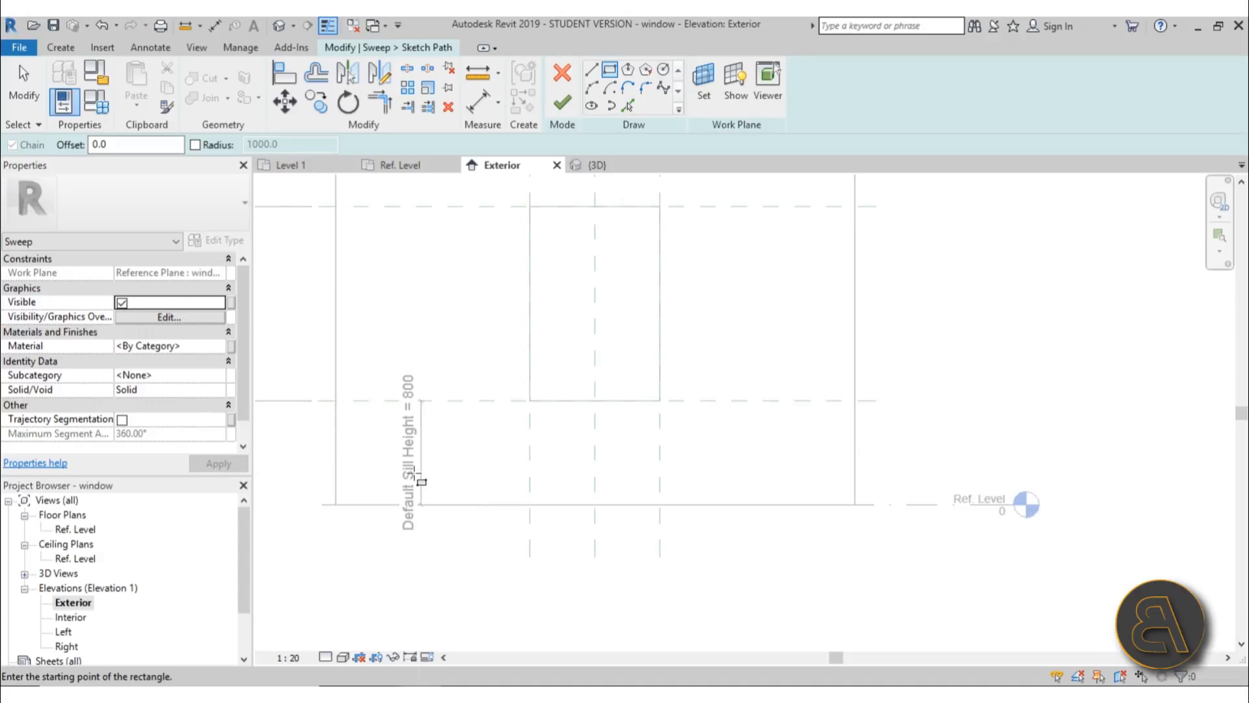
{"action": "scroll", "coordinate": [594, 424], "scroll_direction": "down", "scroll_amount": 2}
{"action": "middle_click_drag", "start_coordinate": [594, 423], "coordinate": [601, 449]}
{"action": "scroll", "coordinate": [555, 287], "scroll_direction": "up", "scroll_amount": 3}
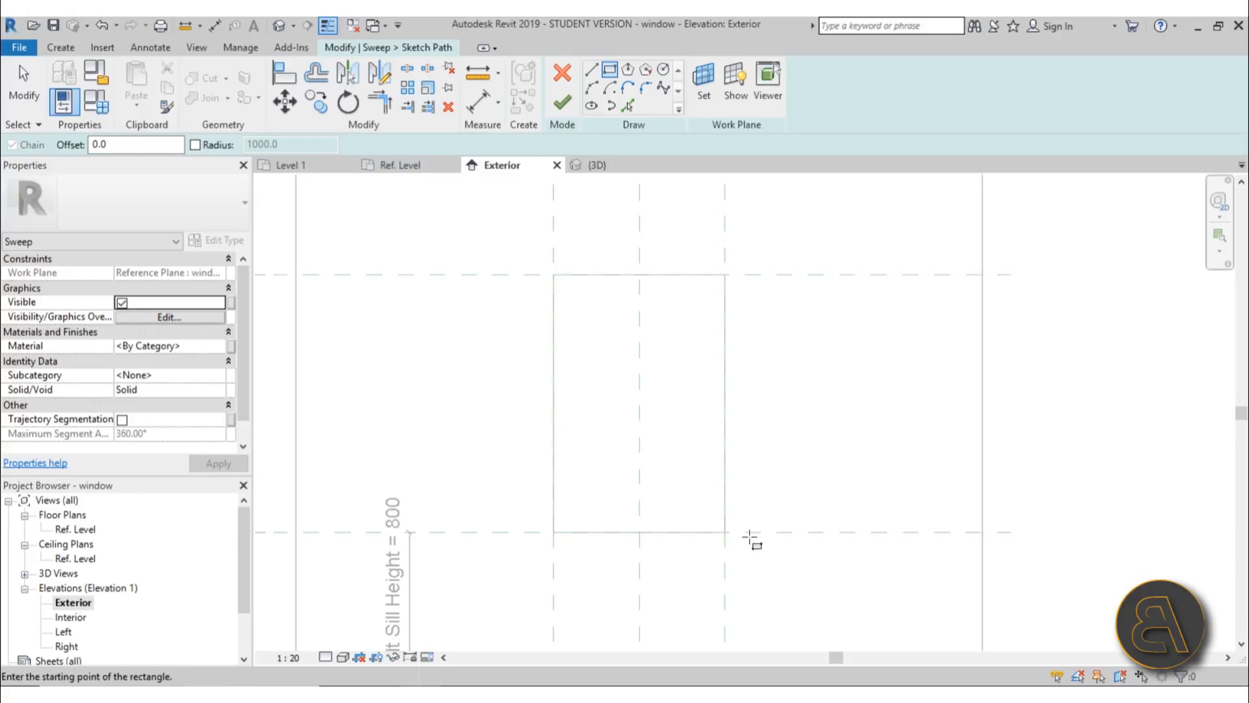
{"action": "scroll", "coordinate": [785, 343], "scroll_direction": "down", "scroll_amount": 1}
{"action": "middle_click_drag", "start_coordinate": [786, 342], "coordinate": [758, 370]}
{"action": "scroll", "coordinate": [758, 371], "scroll_direction": "up", "scroll_amount": 1}
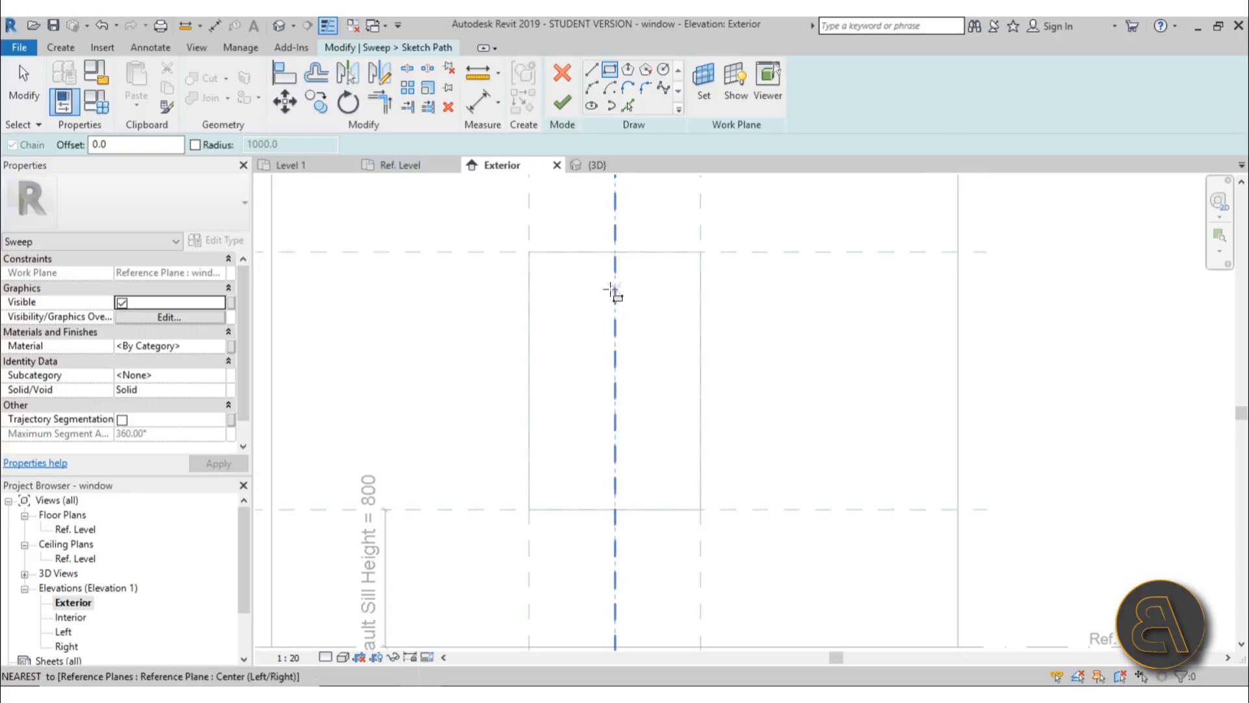
{"action": "left_click", "coordinate": [529, 251]}
{"action": "left_click", "coordinate": [701, 509]}
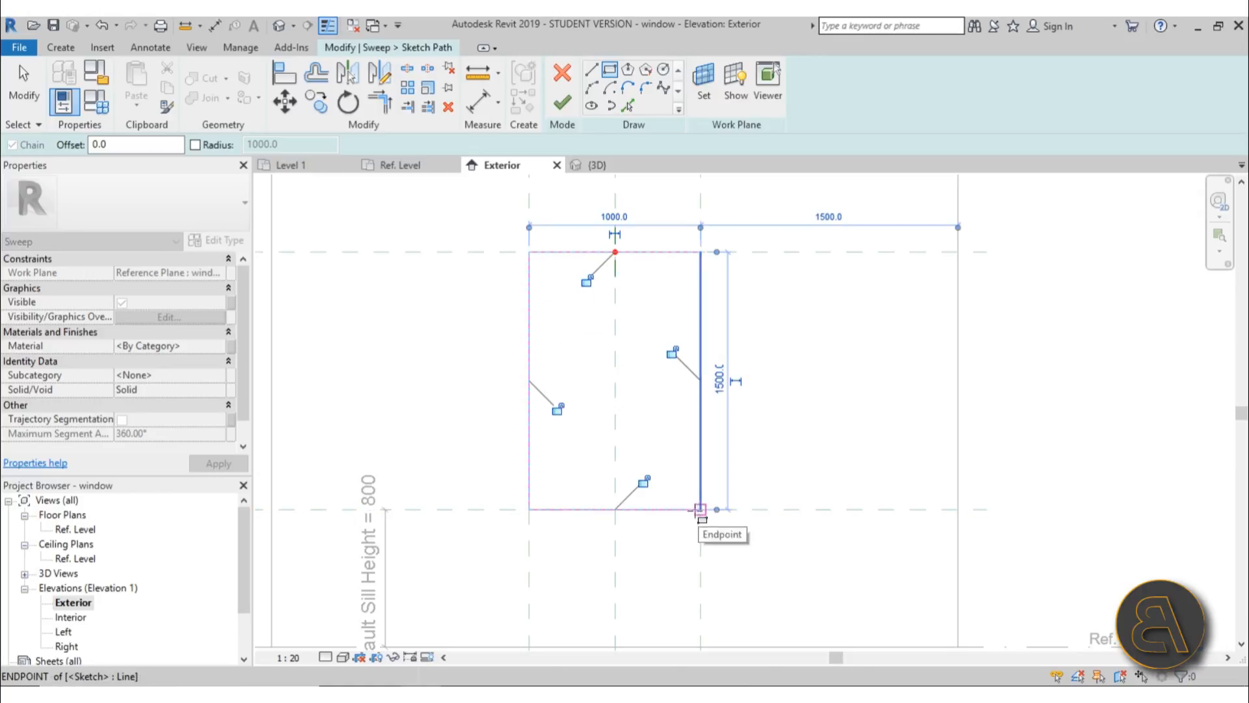
Lock all four sides of the path rectangle to the reference planes around the opening and end the Rectangle tool
{"action": "left_click", "coordinate": [588, 282]}
{"action": "left_click", "coordinate": [558, 409]}
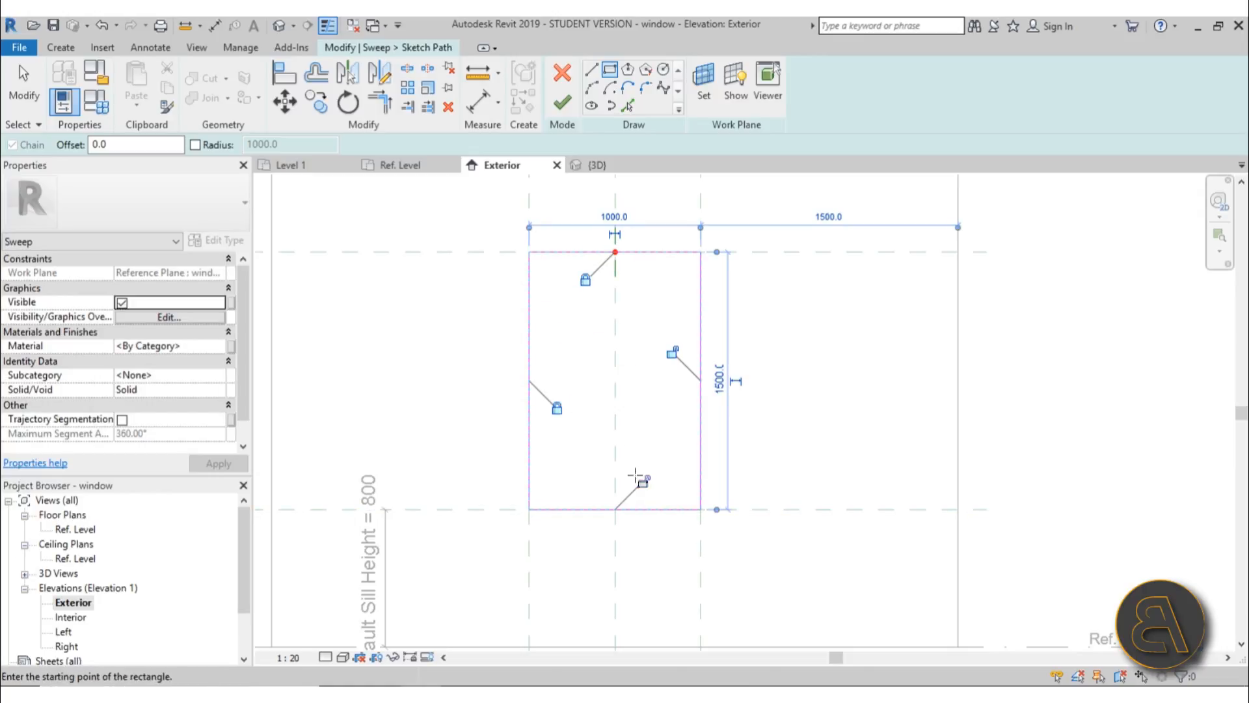
{"action": "left_click", "coordinate": [643, 482]}
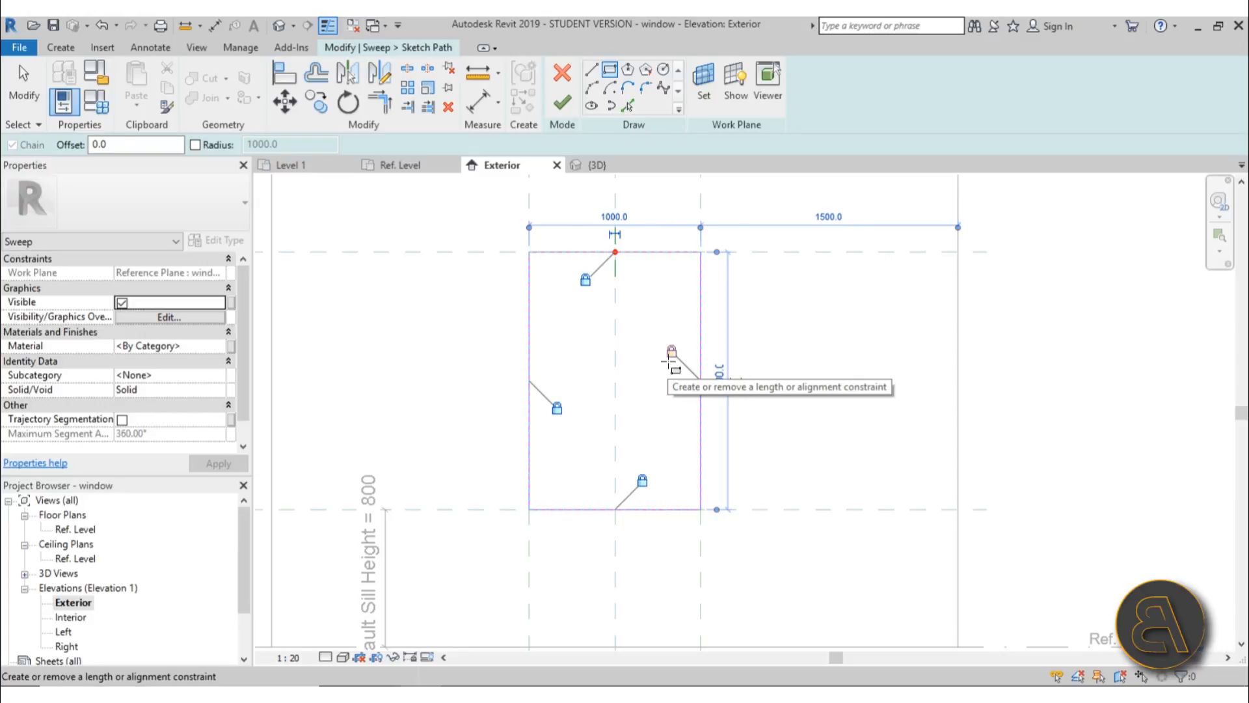
{"action": "left_click", "coordinate": [669, 360]}
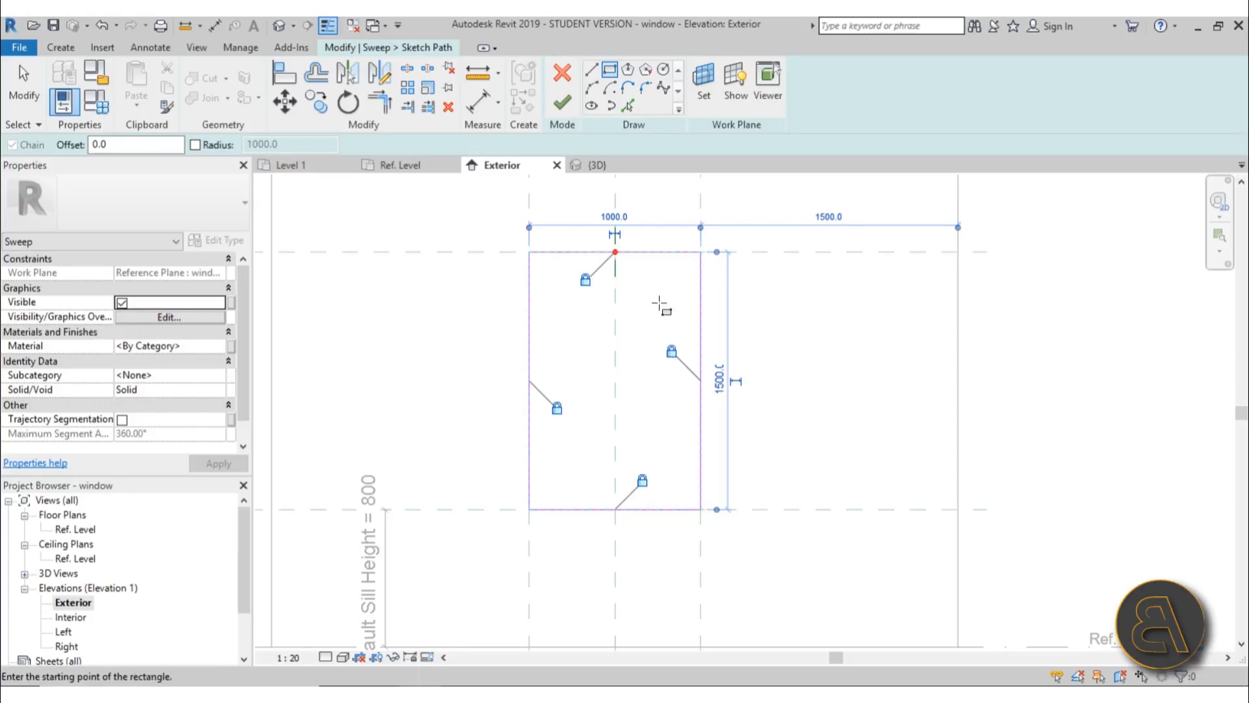
{"action": "key", "text": "Escape"}
{"action": "key", "text": "Escape"}
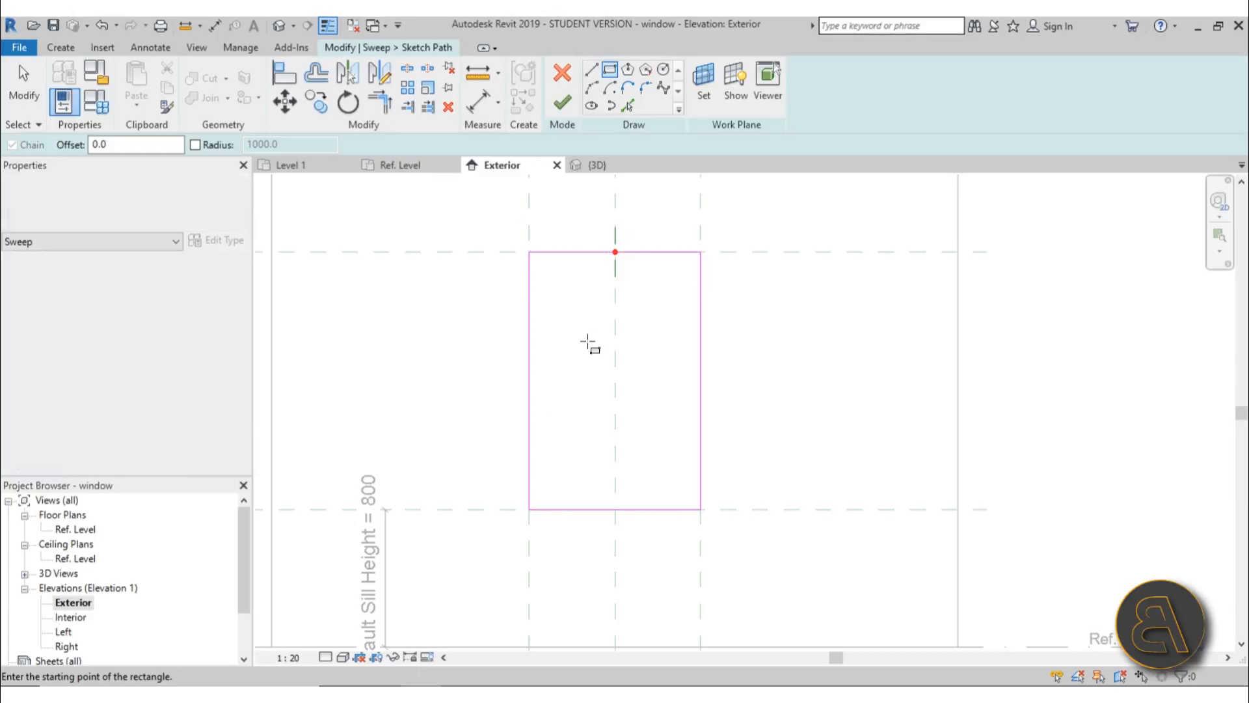
Delete the whole path rectangle and reactivate the Rectangle tool
{"action": "left_click_drag", "start_coordinate": [479, 219], "coordinate": [783, 586]}
{"action": "left_click", "coordinate": [782, 584]}
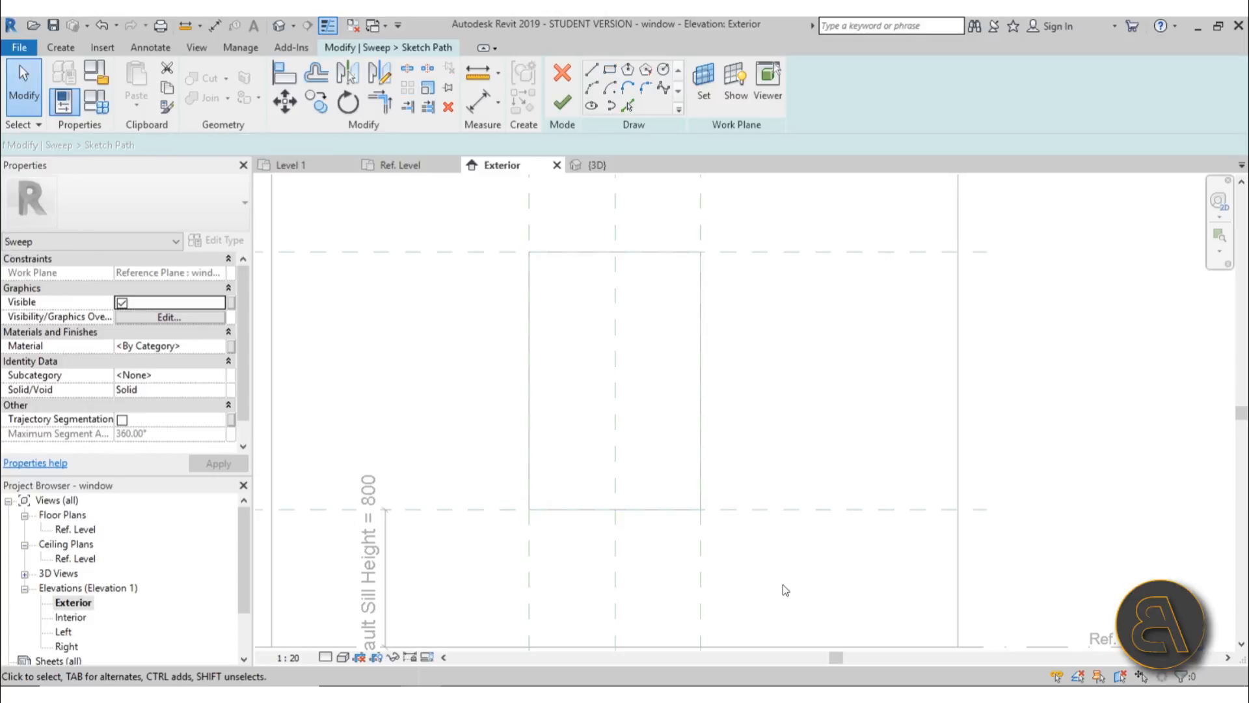
{"action": "left_click", "coordinate": [611, 72]}
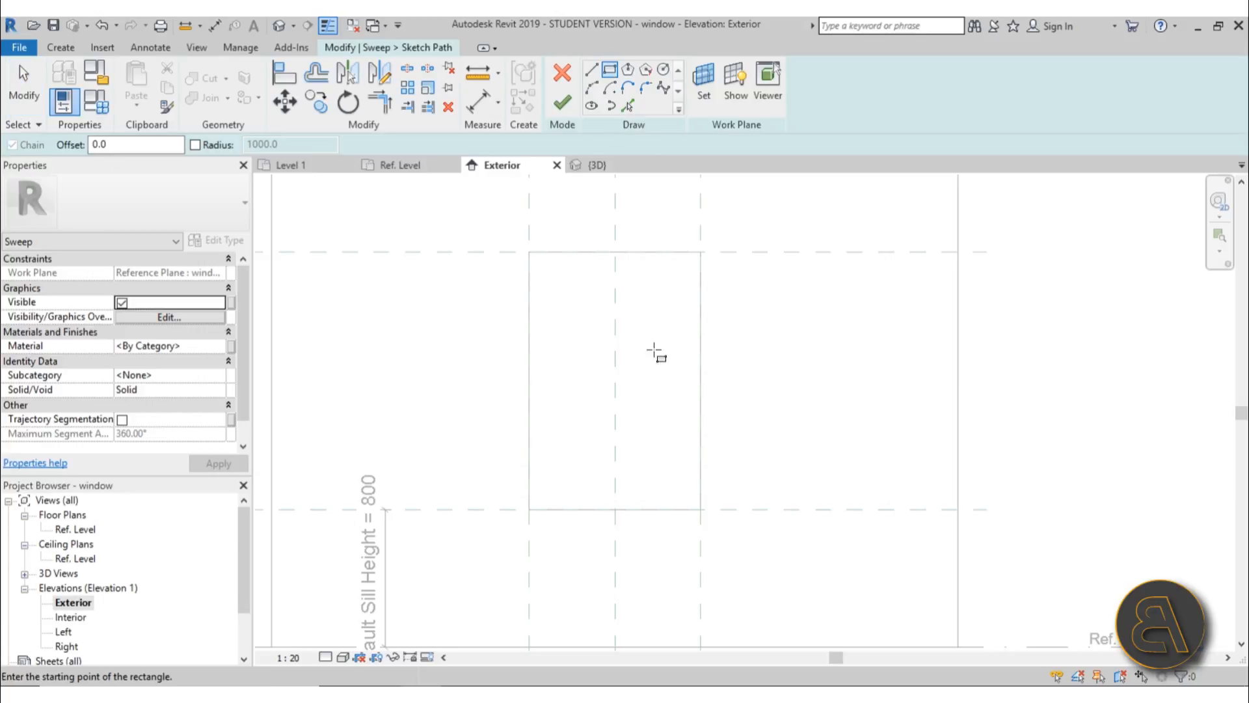
Sketch a rectangular sweep path about 1340 mm tall, slightly inside the window opening's edges, and end the Rectangle tool
{"action": "left_click", "coordinate": [539, 270]}
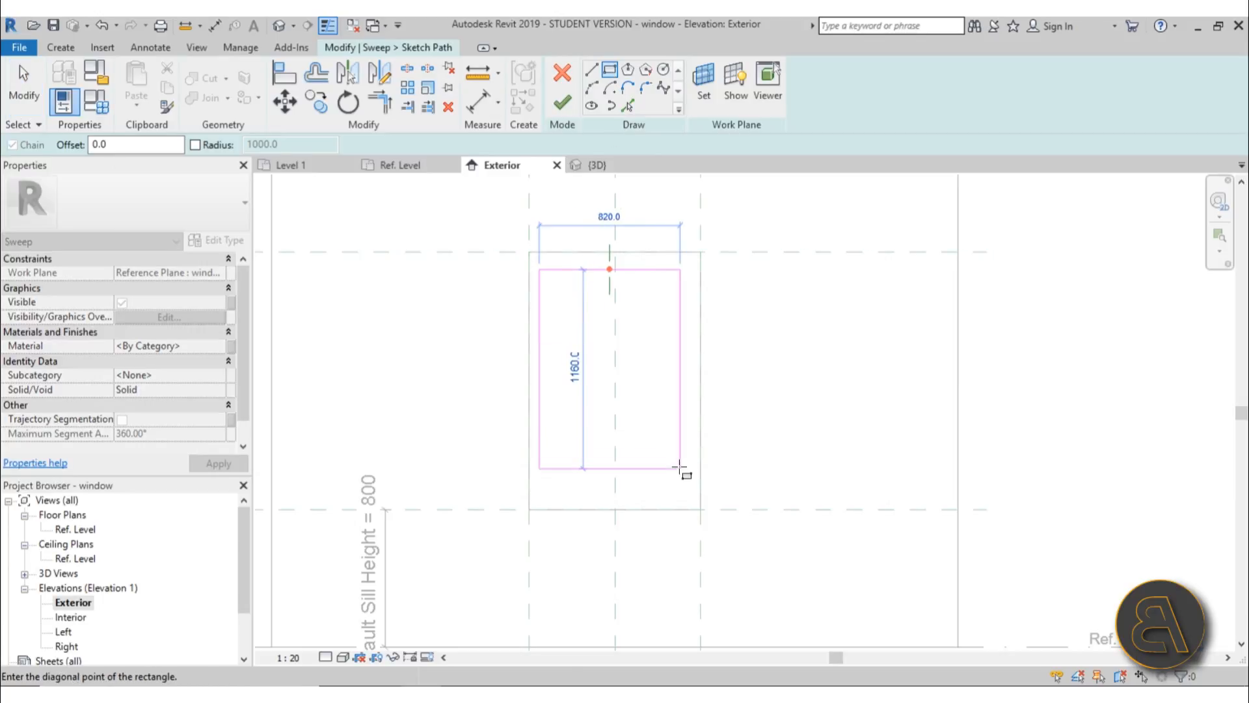
{"action": "left_click", "coordinate": [689, 500]}
{"action": "key", "text": "Escape"}
{"action": "key", "text": "Escape"}
Move the path's right and top sides onto the opening's right and top reference planes and lock them there
{"action": "left_click", "coordinate": [691, 323]}
{"action": "mouse_move", "coordinate": [690, 319]}
{"action": "left_mouse_down"}
{"action": "mouse_move", "coordinate": [667, 324]}
{"action": "mouse_move", "coordinate": [693, 319]}
{"action": "left_mouse_up"}
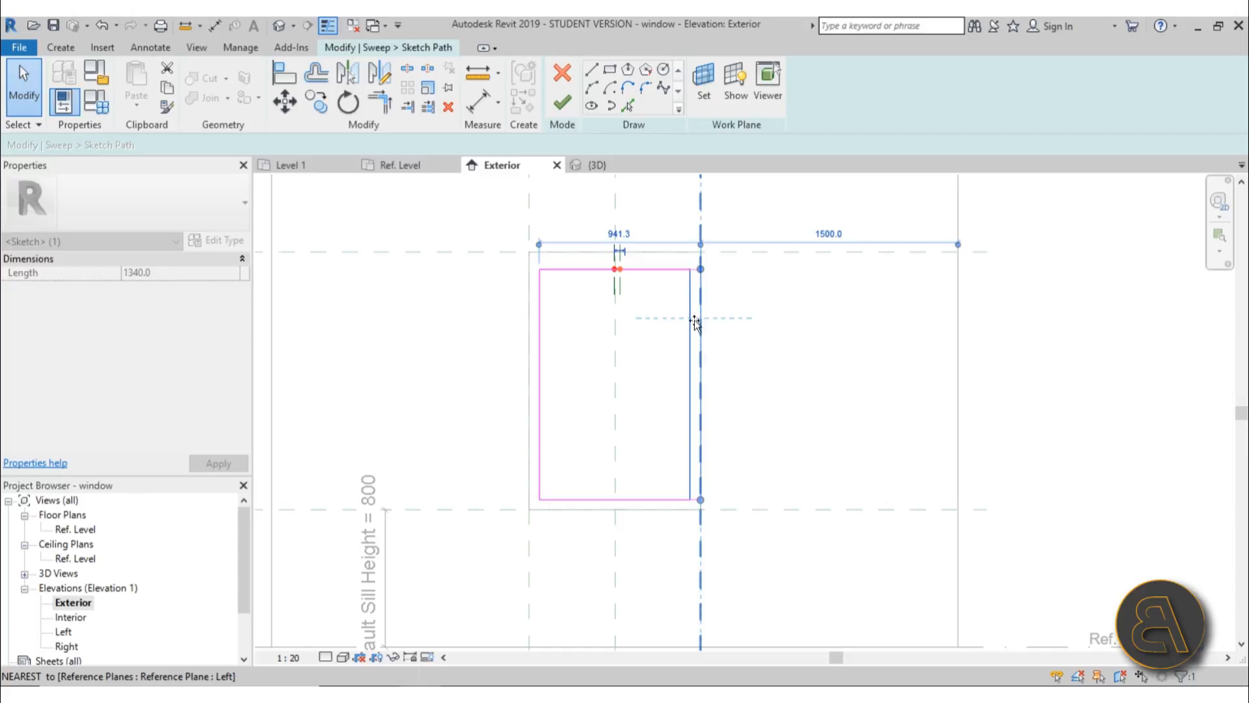
{"action": "left_click_drag", "start_coordinate": [695, 324], "coordinate": [701, 320]}
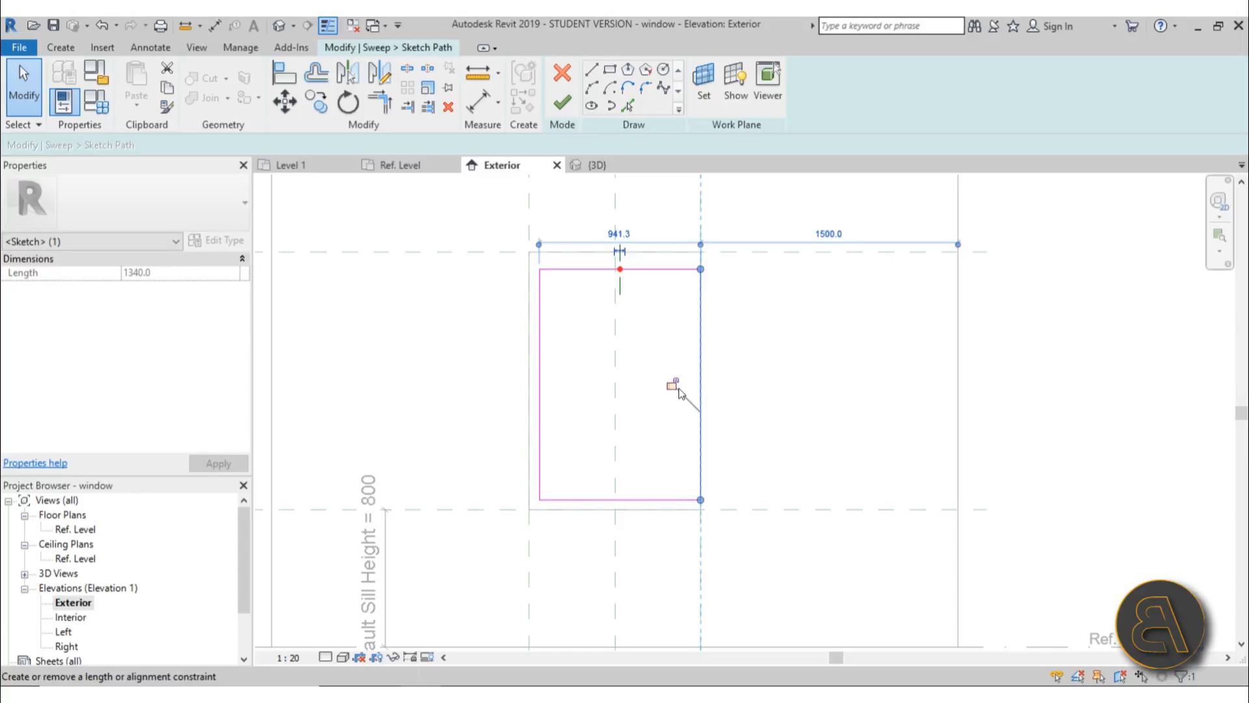
{"action": "left_click", "coordinate": [678, 268]}
{"action": "left_click_drag", "start_coordinate": [678, 269], "coordinate": [676, 251]}
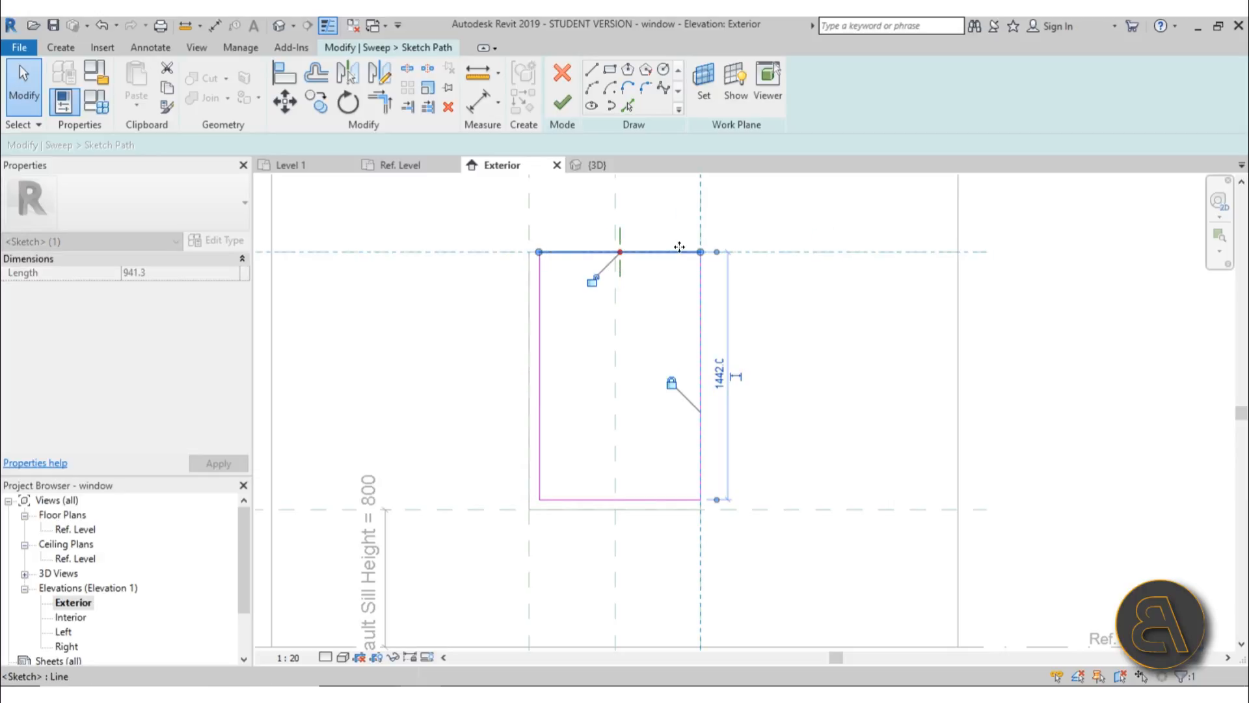
Move the path's left and bottom sides onto the opening's left and sill reference planes, lock both, and clear the selection
{"action": "left_click_drag", "start_coordinate": [540, 317], "coordinate": [529, 315]}
{"action": "left_click", "coordinate": [558, 442]}
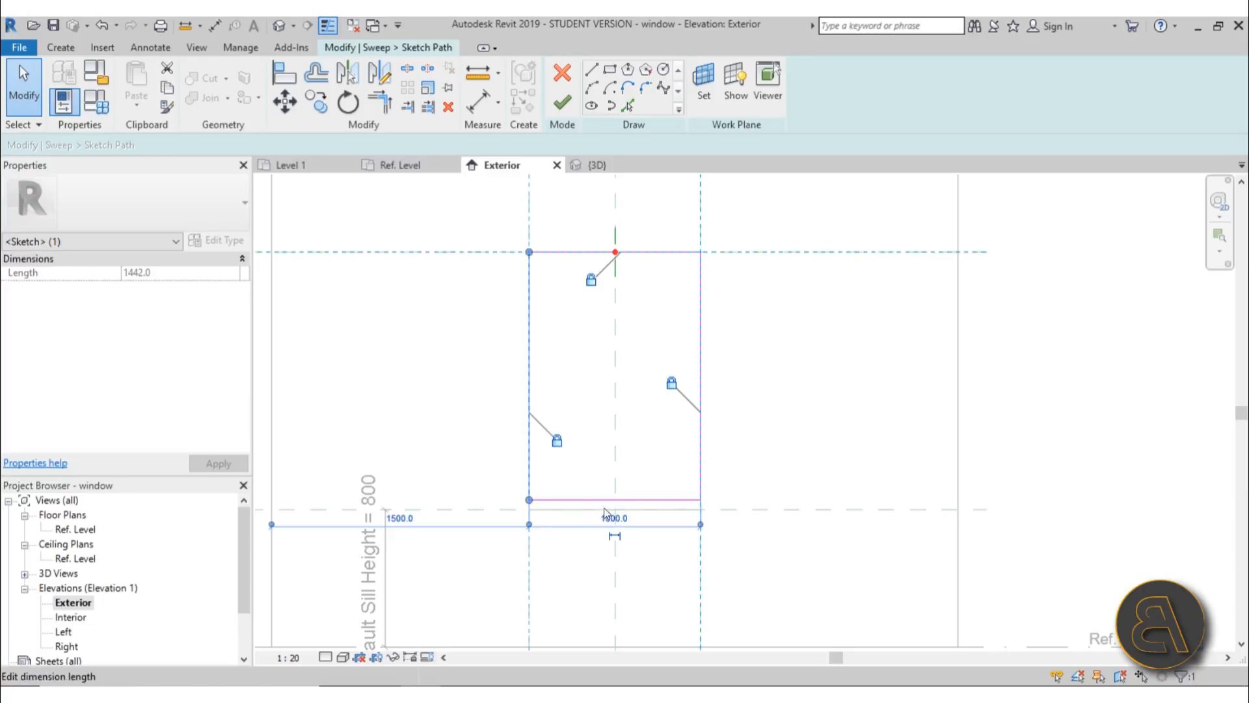
{"action": "left_click", "coordinate": [604, 500]}
{"action": "left_click_drag", "start_coordinate": [604, 499], "coordinate": [605, 509]}
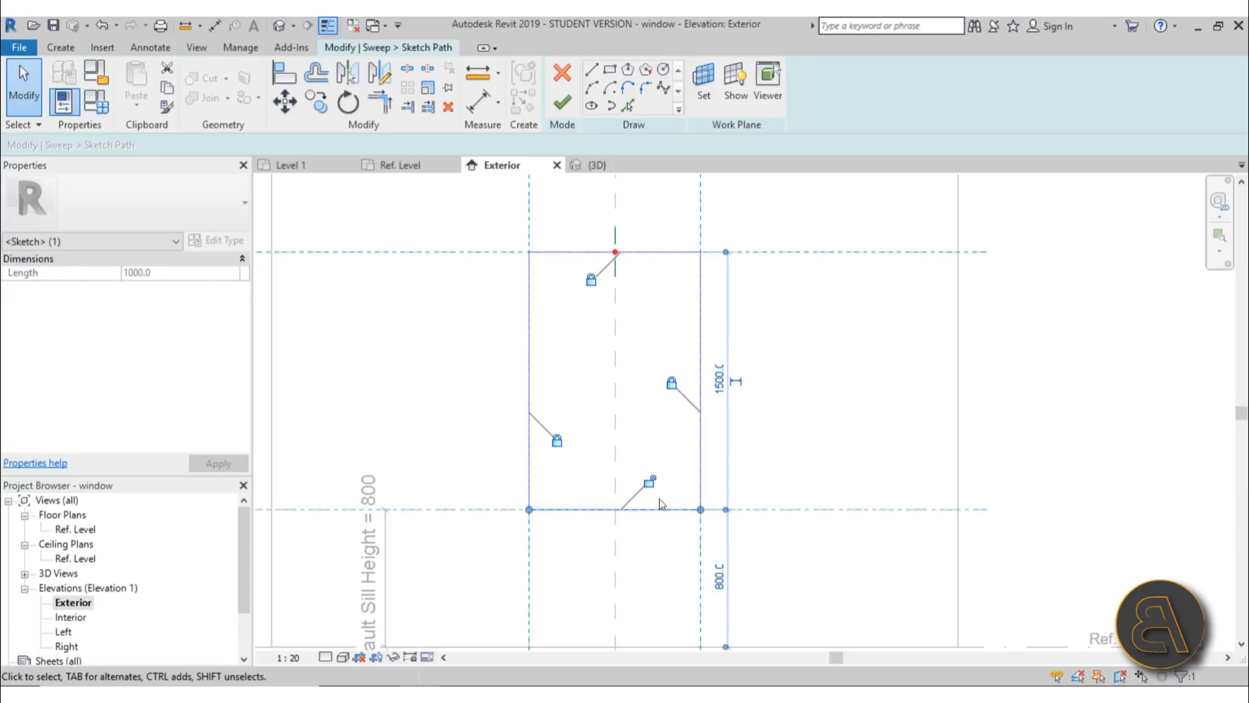
{"action": "left_click", "coordinate": [649, 482]}
{"action": "left_click", "coordinate": [898, 379]}
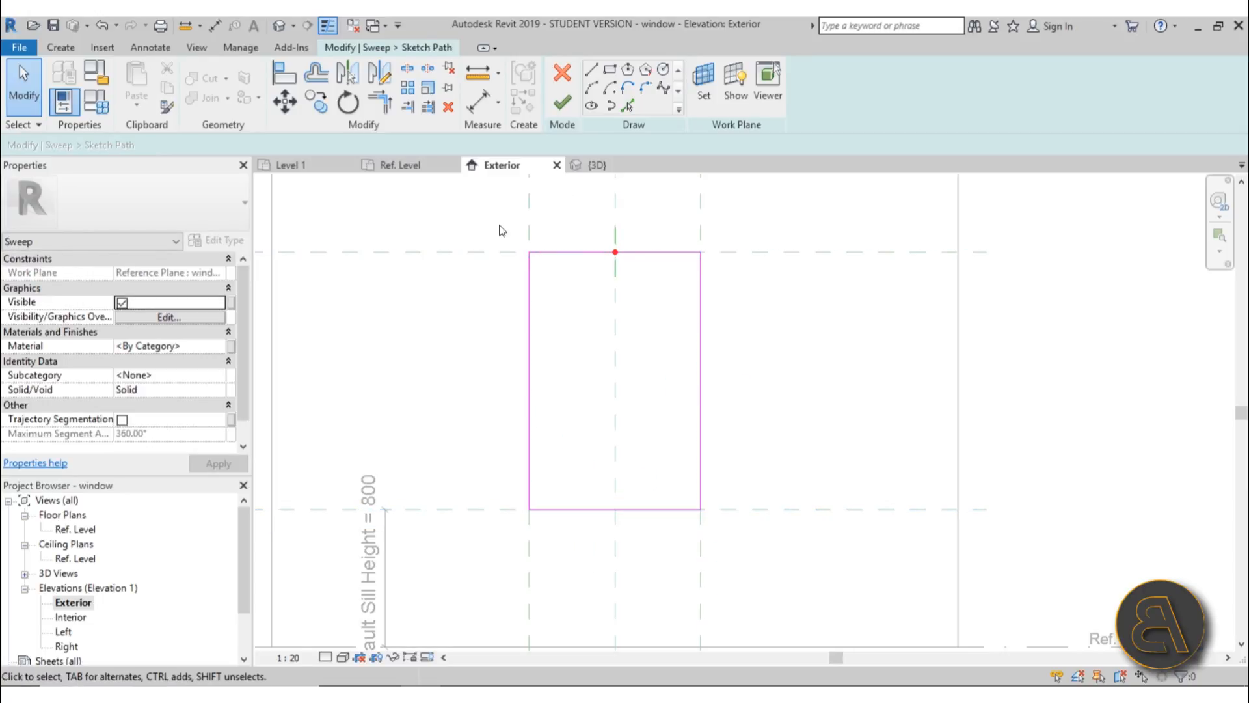
Delete the whole path rectangle and sketch a new one of about 800 by 1300 mm inside the window opening
{"action": "left_click_drag", "start_coordinate": [489, 224], "coordinate": [752, 565]}
{"action": "key", "text": "Delete"}
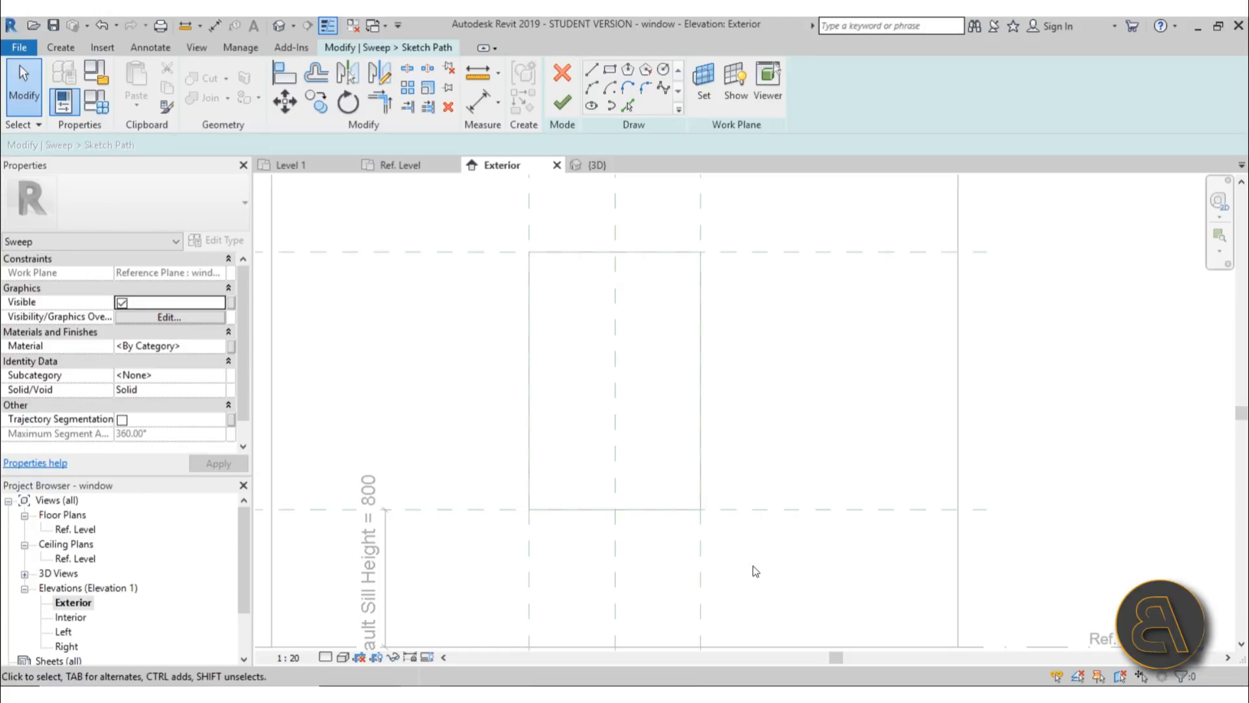
{"action": "left_click", "coordinate": [610, 70]}
{"action": "left_click", "coordinate": [543, 265]}
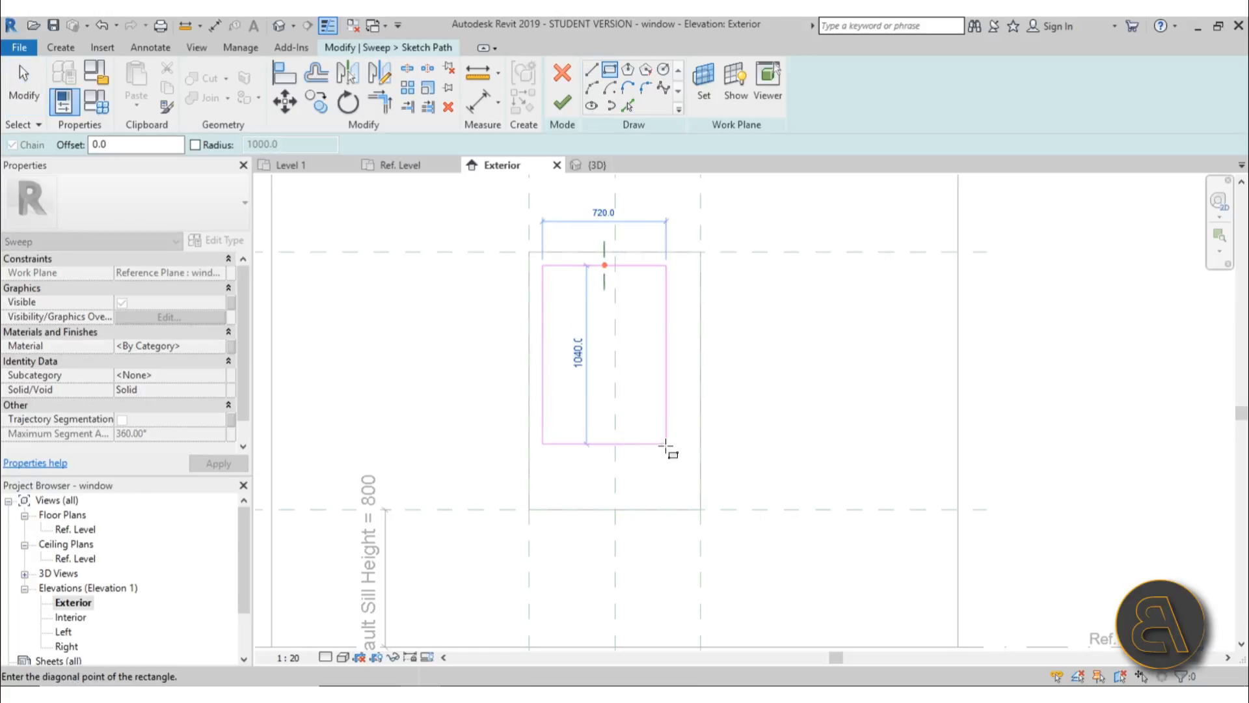
{"action": "left_click", "coordinate": [680, 487]}
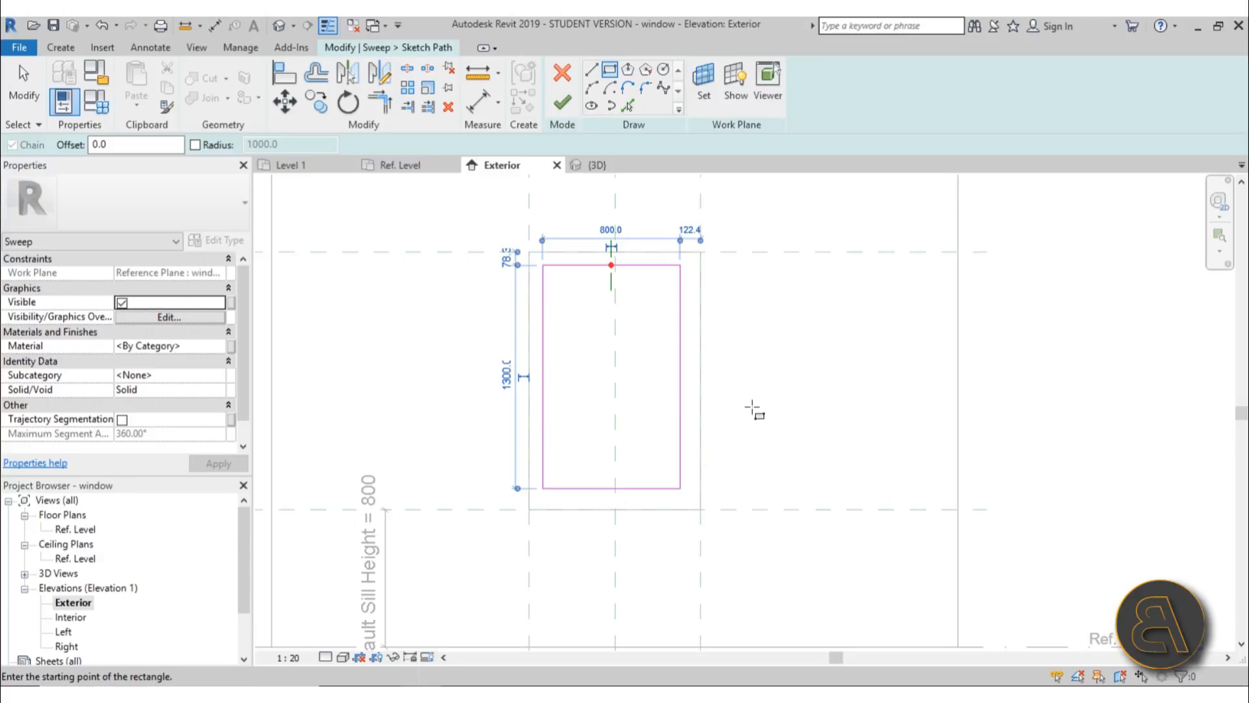
{"action": "key", "text": "Escape"}
Align the path's right and left sides to the opening's vertical reference planes with the Align tool and lock both alignments
{"action": "key", "text": "a"}
{"action": "key", "text": "l"}
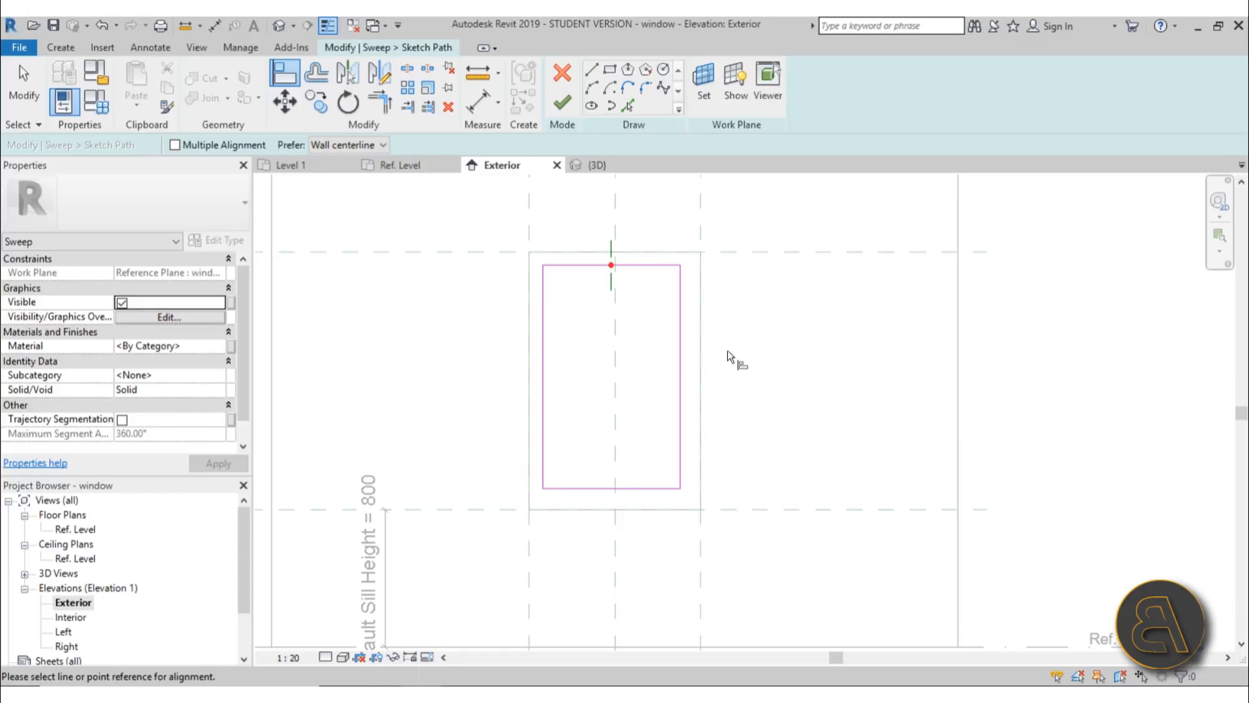
{"action": "mouse_move", "coordinate": [727, 350]}
{"action": "middle_mouse_down"}
{"action": "mouse_move", "coordinate": [727, 339]}
{"action": "mouse_move", "coordinate": [725, 368]}
{"action": "middle_mouse_up"}
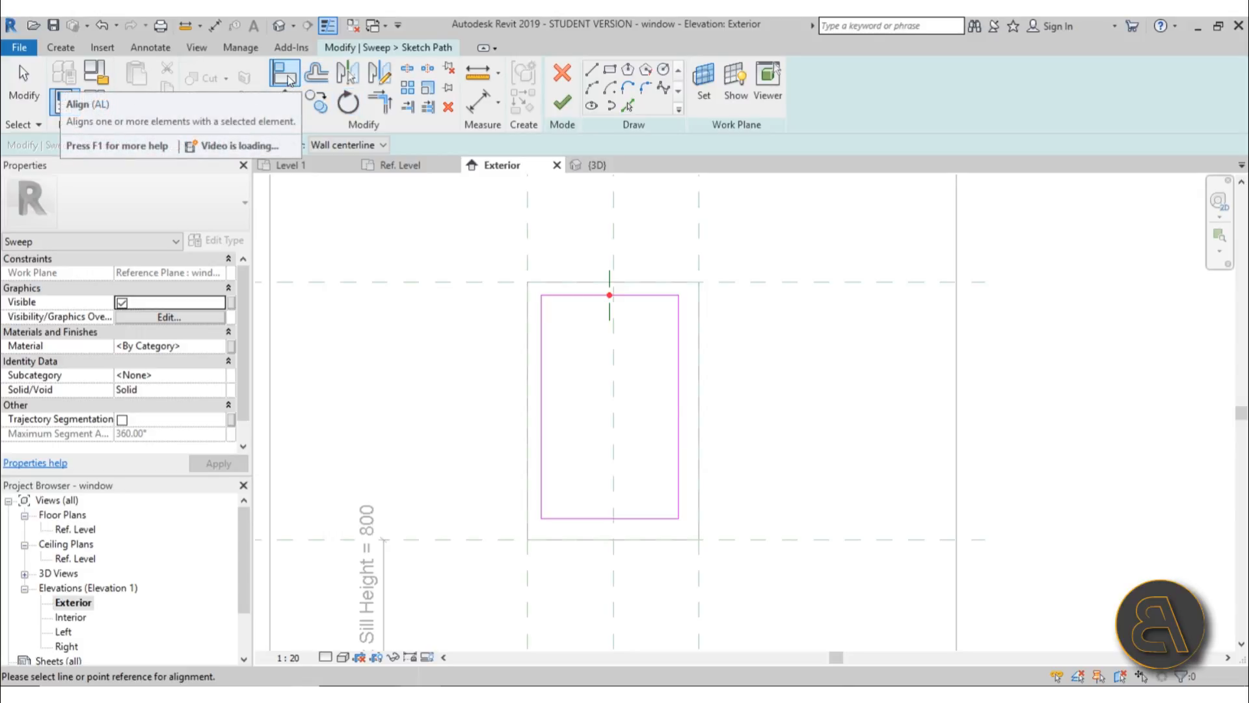
{"action": "left_click", "coordinate": [700, 240]}
{"action": "left_click", "coordinate": [679, 327]}
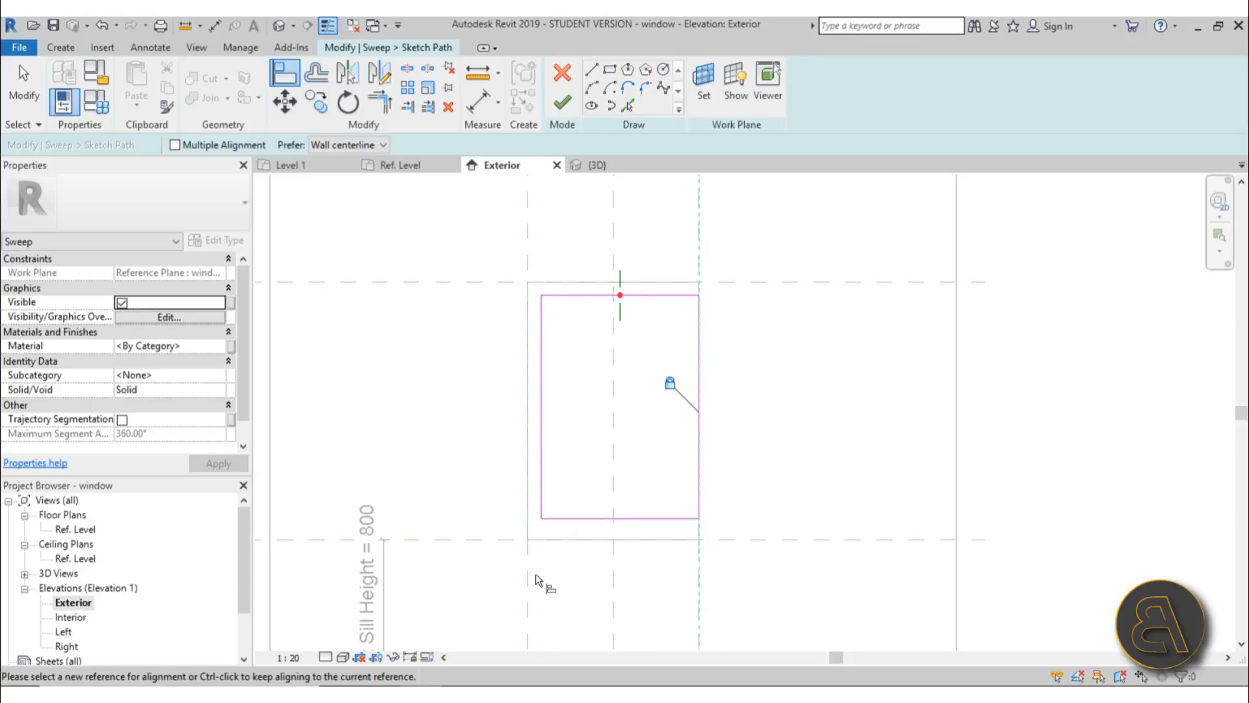
{"action": "left_click", "coordinate": [530, 238]}
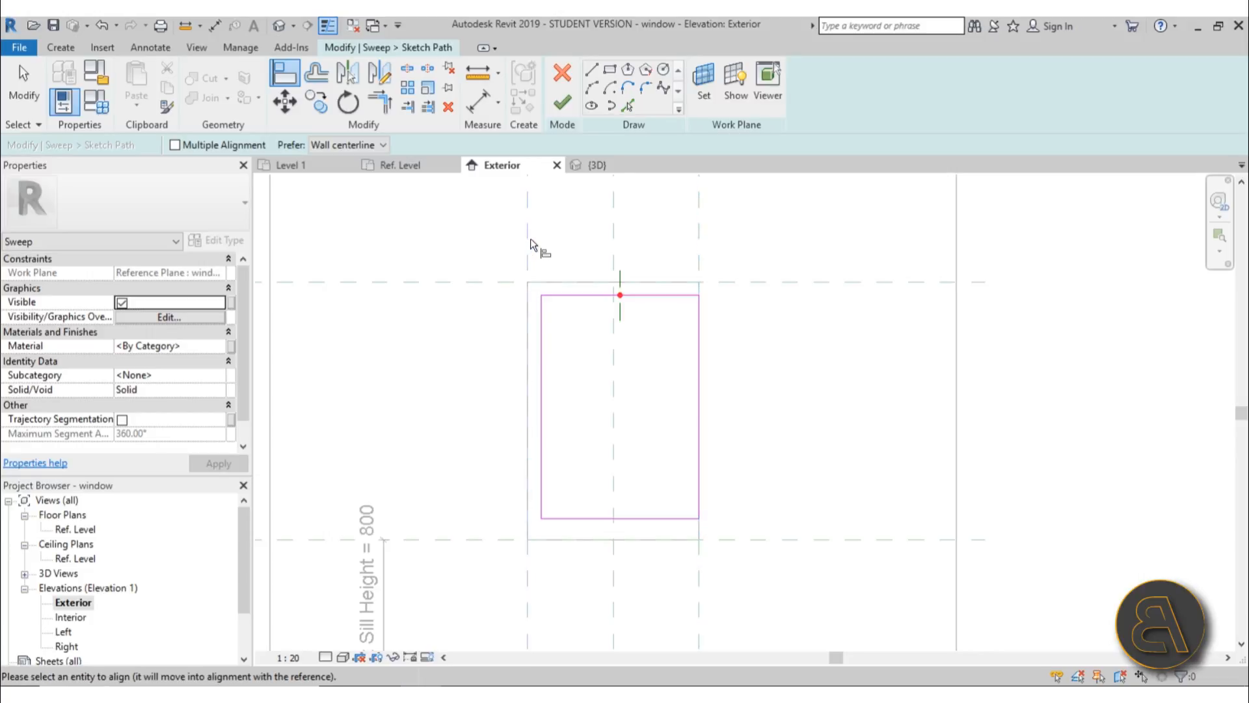
{"action": "left_click", "coordinate": [538, 368]}
{"action": "left_click", "coordinate": [556, 441]}
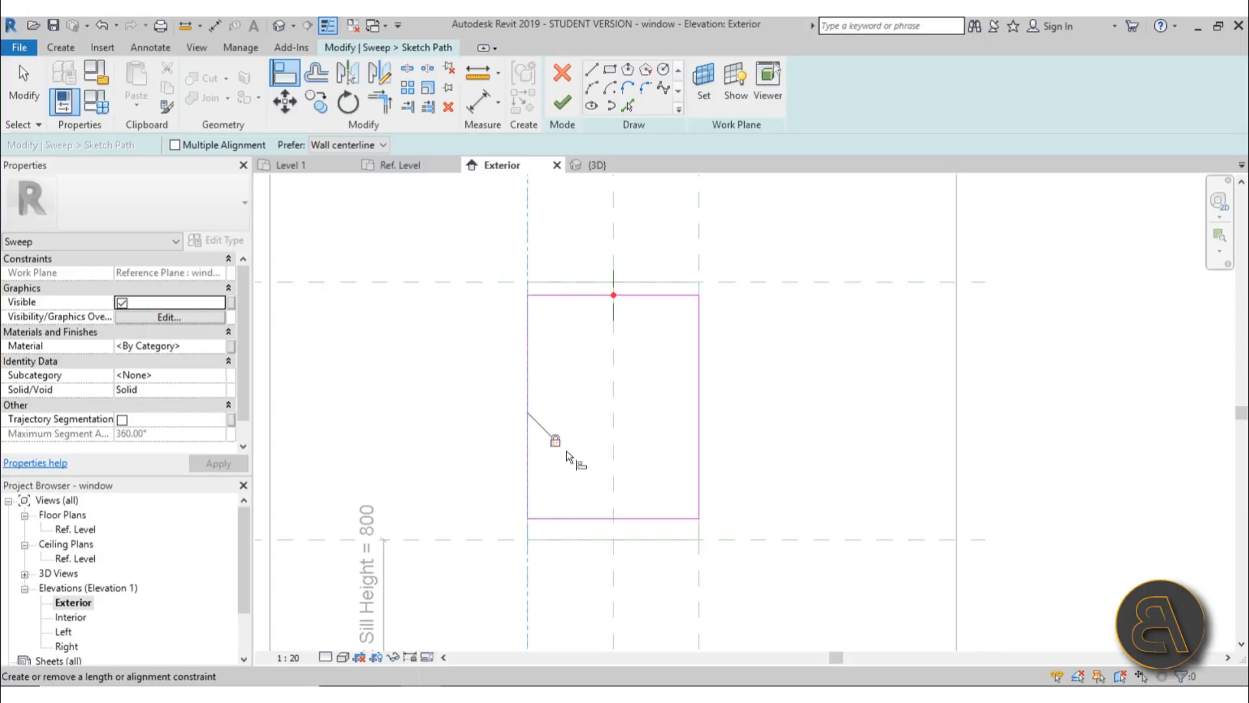
Align and lock the path's bottom and top sides to the sill and head reference planes, ending the Align tool
{"action": "left_click", "coordinate": [500, 540]}
{"action": "left_click", "coordinate": [546, 518]}
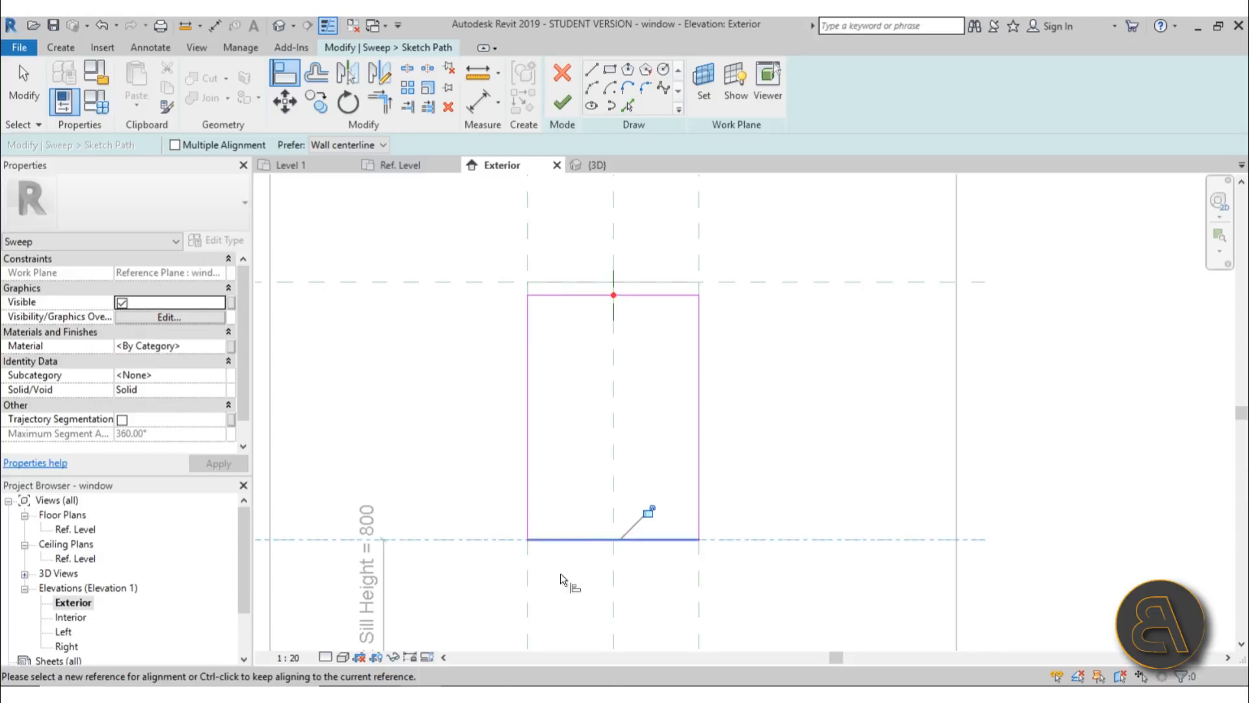
{"action": "left_click", "coordinate": [646, 511]}
{"action": "left_click", "coordinate": [434, 282]}
{"action": "left_click", "coordinate": [549, 295]}
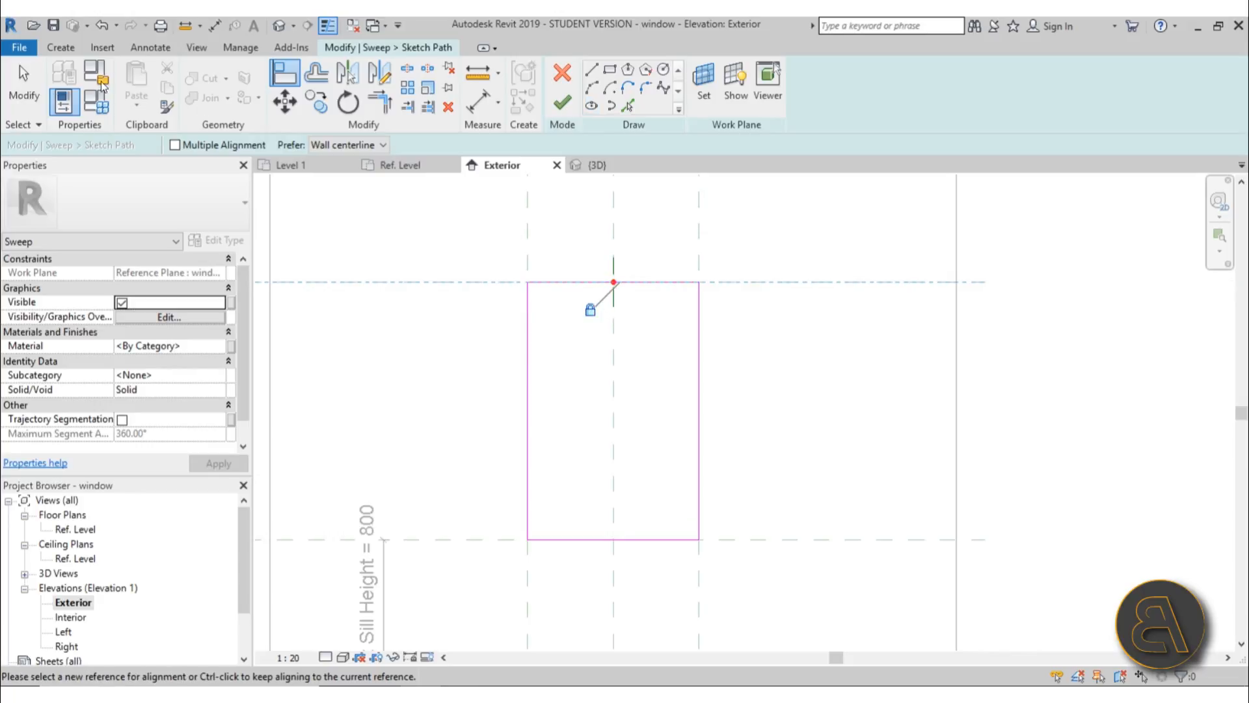
{"action": "left_click", "coordinate": [39, 94]}
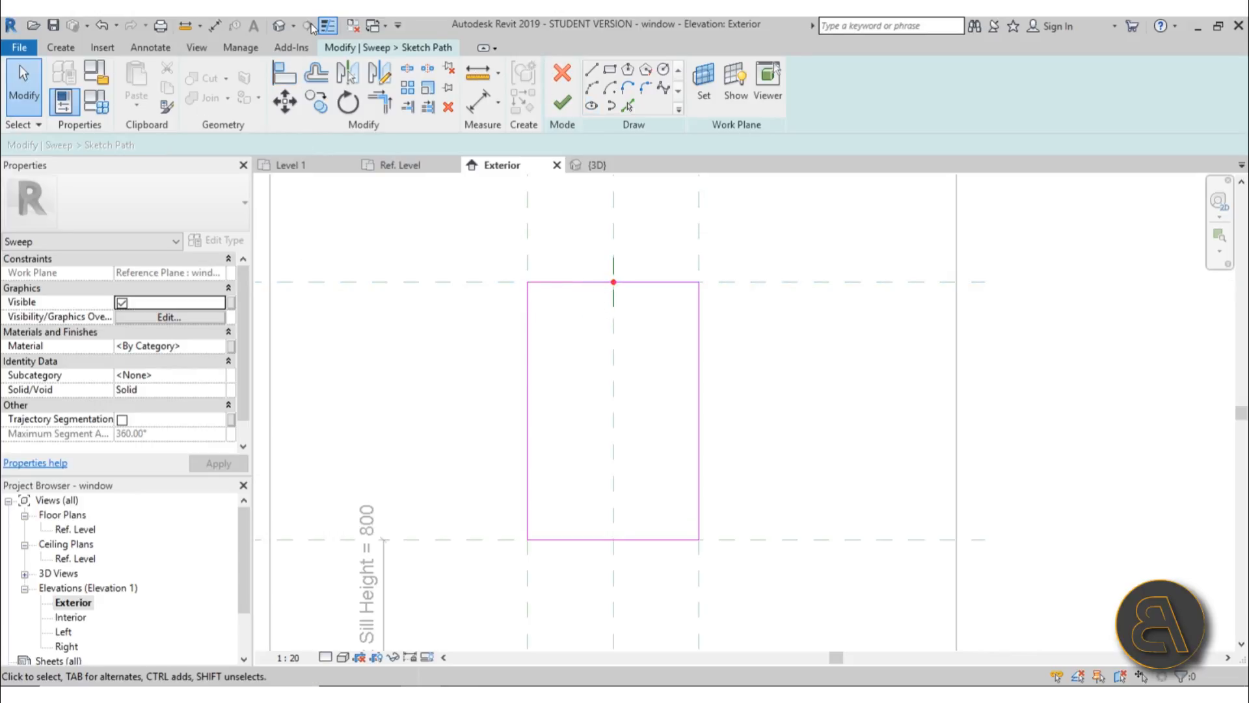
Examine the path rectangle and its profile plane around the window opening in the default 3D view
{"action": "left_click", "coordinate": [280, 27]}
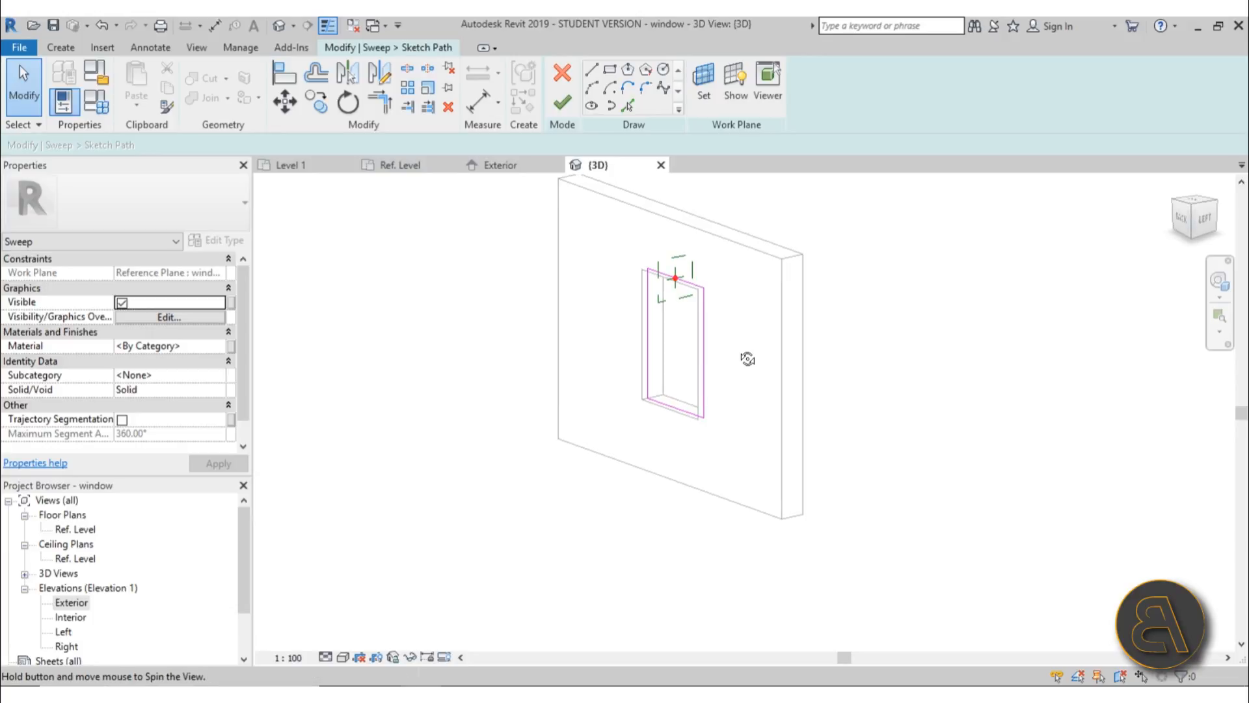
{"action": "scroll", "coordinate": [681, 271], "scroll_direction": "up", "scroll_amount": 4}
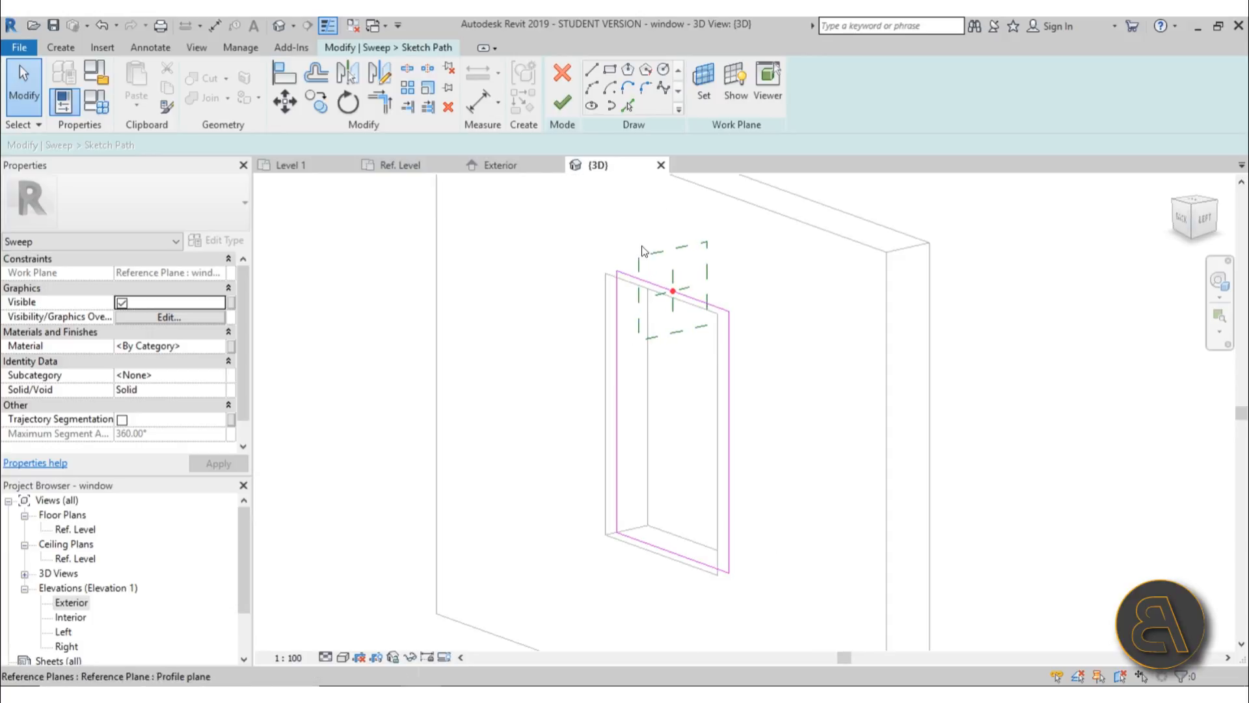
{"action": "scroll", "coordinate": [638, 343], "scroll_direction": "up", "scroll_amount": 4}
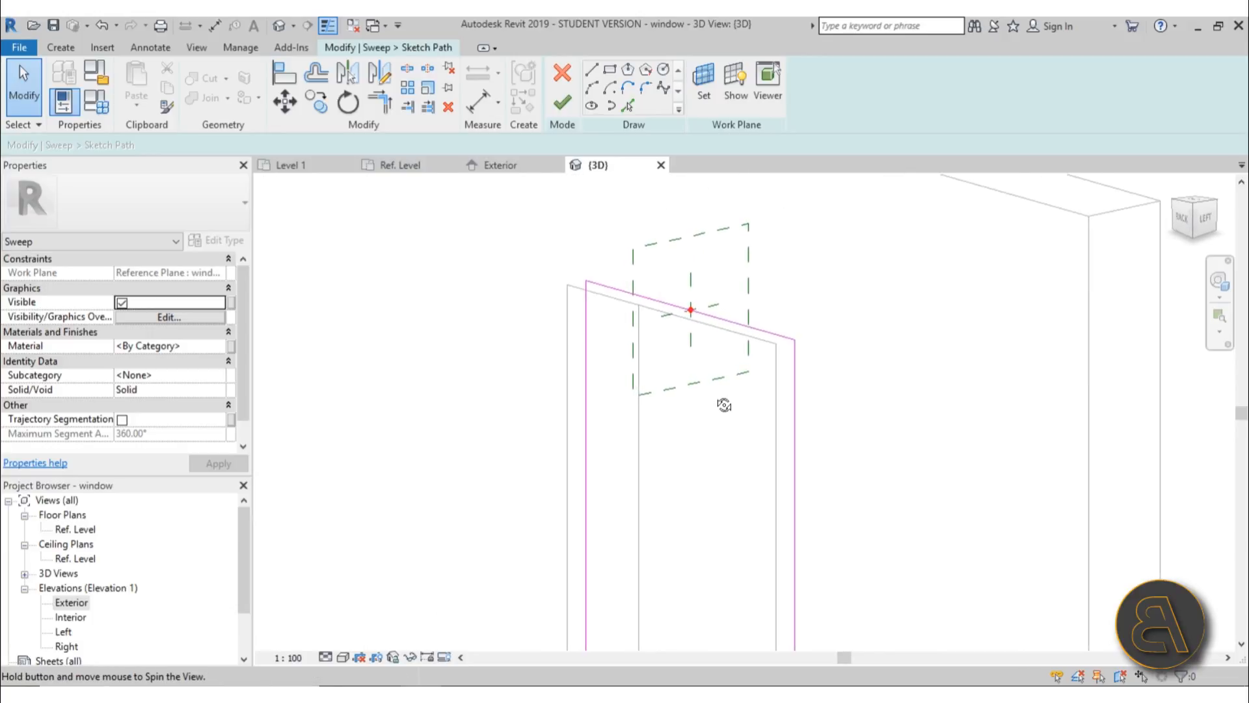
{"action": "scroll", "coordinate": [641, 273], "scroll_direction": "down", "scroll_amount": 3}
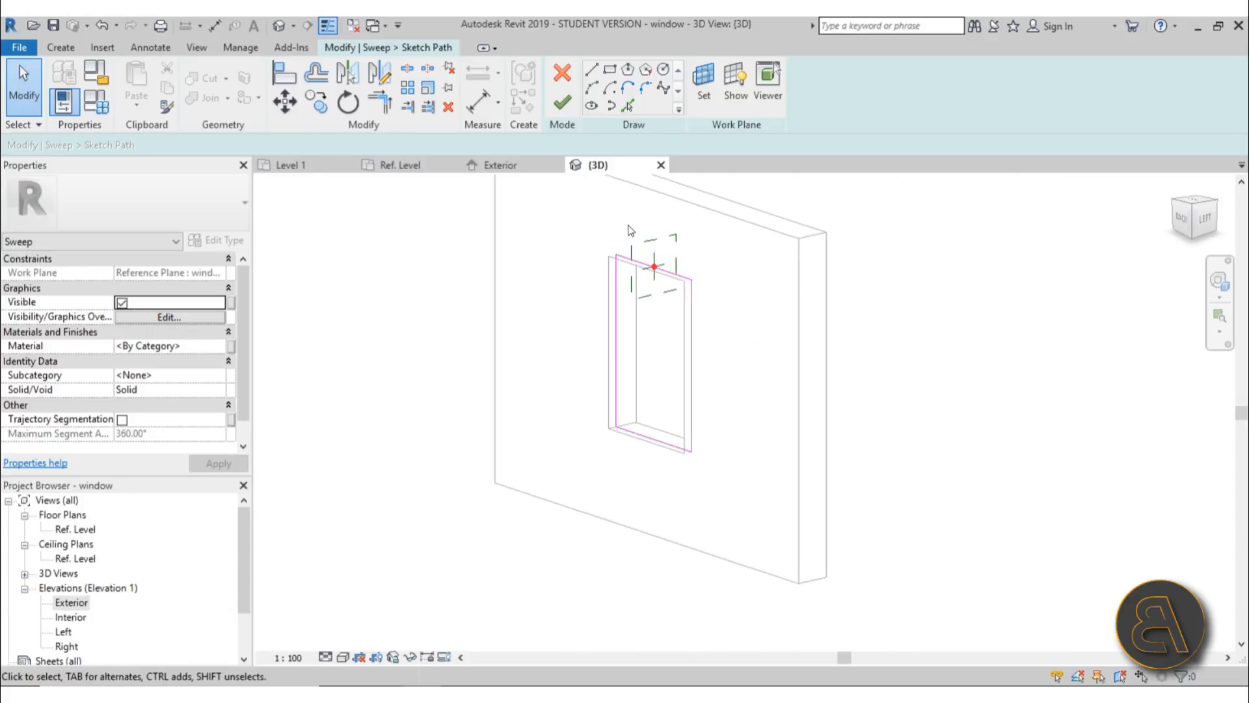
{"action": "middle_click_drag", "start_coordinate": [668, 337], "coordinate": [480, 352], "text": "shift"}
Check the sweep path against the frame detail drawing in the Ref. Level floor plan and return to the Exterior elevation
{"action": "double_click", "coordinate": [75, 529]}
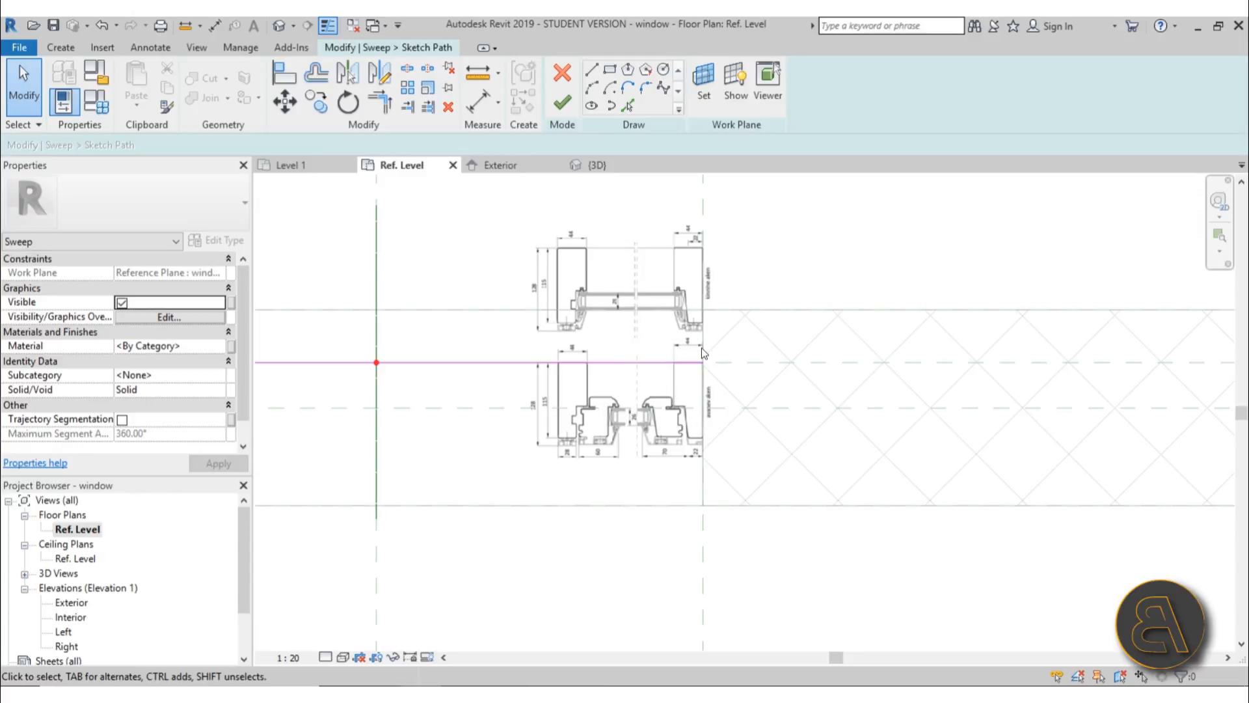
{"action": "scroll", "coordinate": [702, 348], "scroll_direction": "down", "scroll_amount": 1}
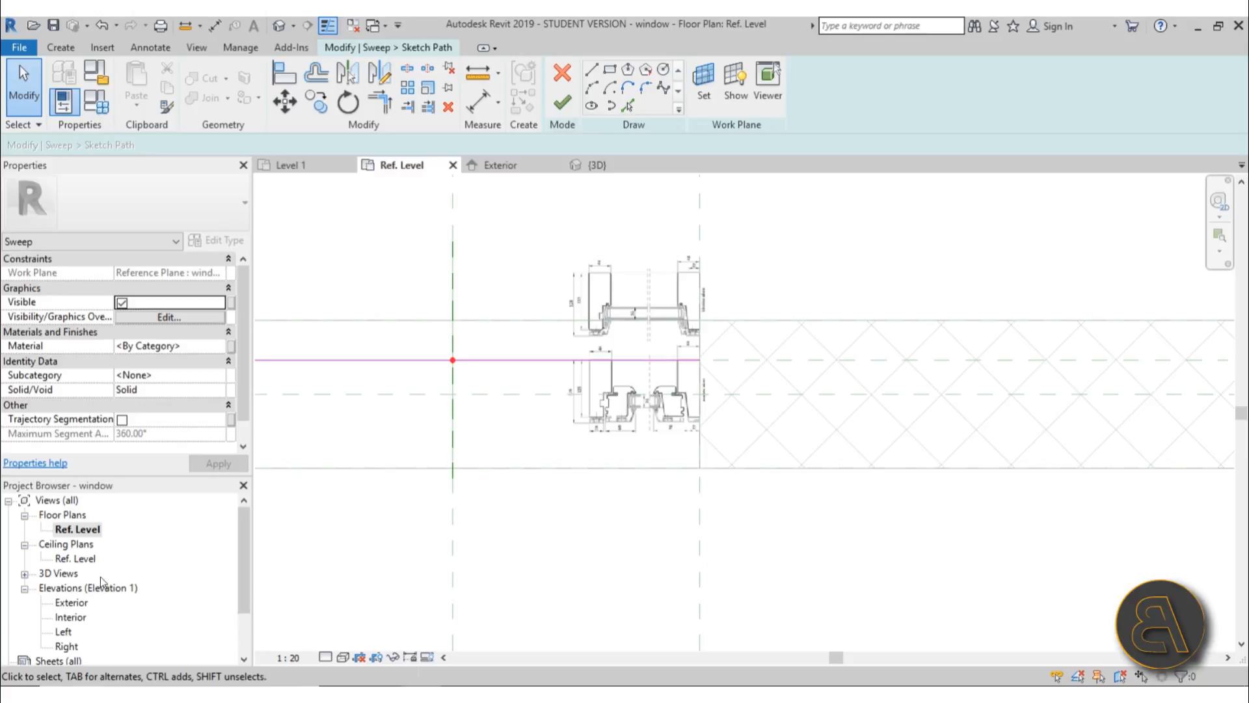
{"action": "double_click", "coordinate": [70, 603]}
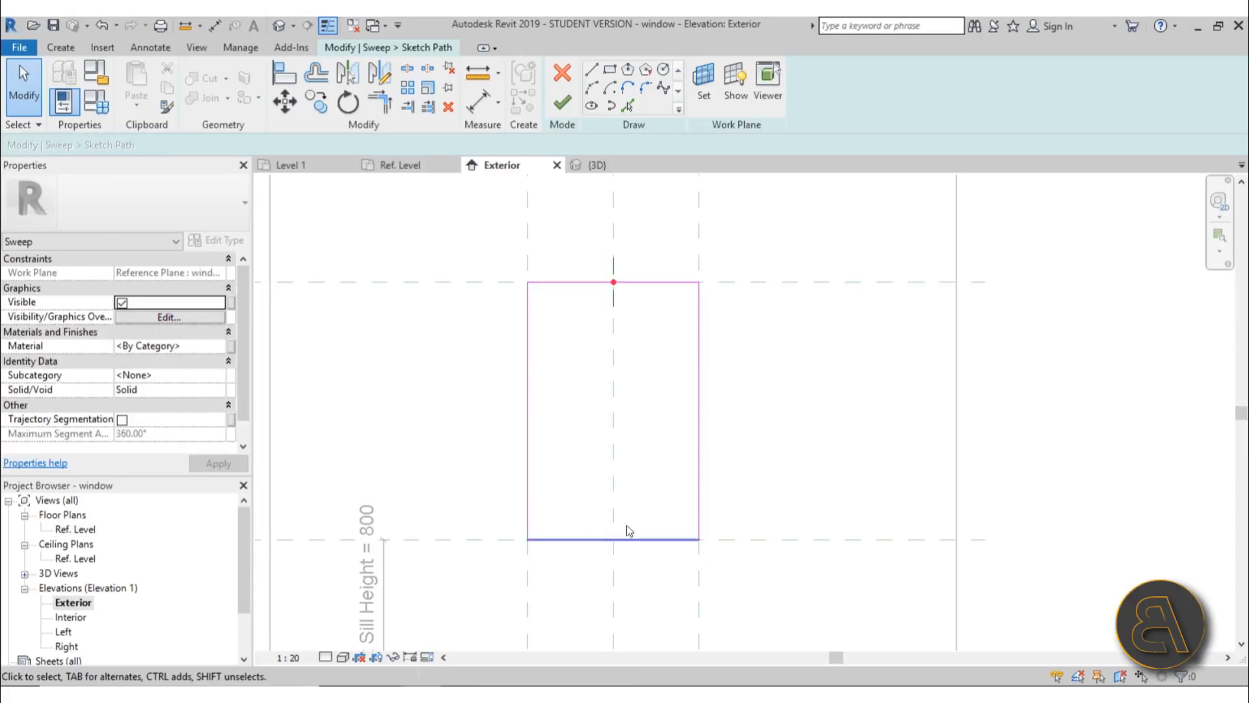
Delete the sweep path's upper line and redraw it corner to corner along the Head reference plane, locking it there
{"action": "left_click", "coordinate": [641, 282]}
{"action": "key", "text": "Escape"}
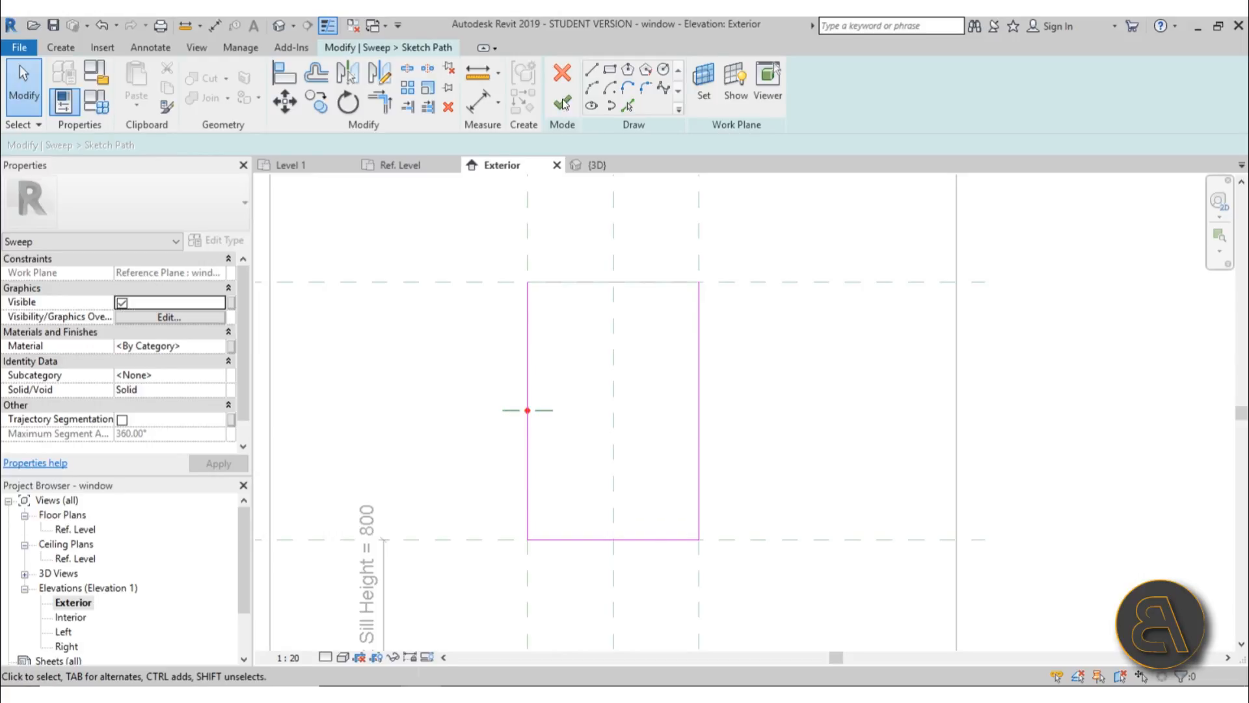
{"action": "left_click", "coordinate": [592, 69]}
{"action": "left_click", "coordinate": [527, 281]}
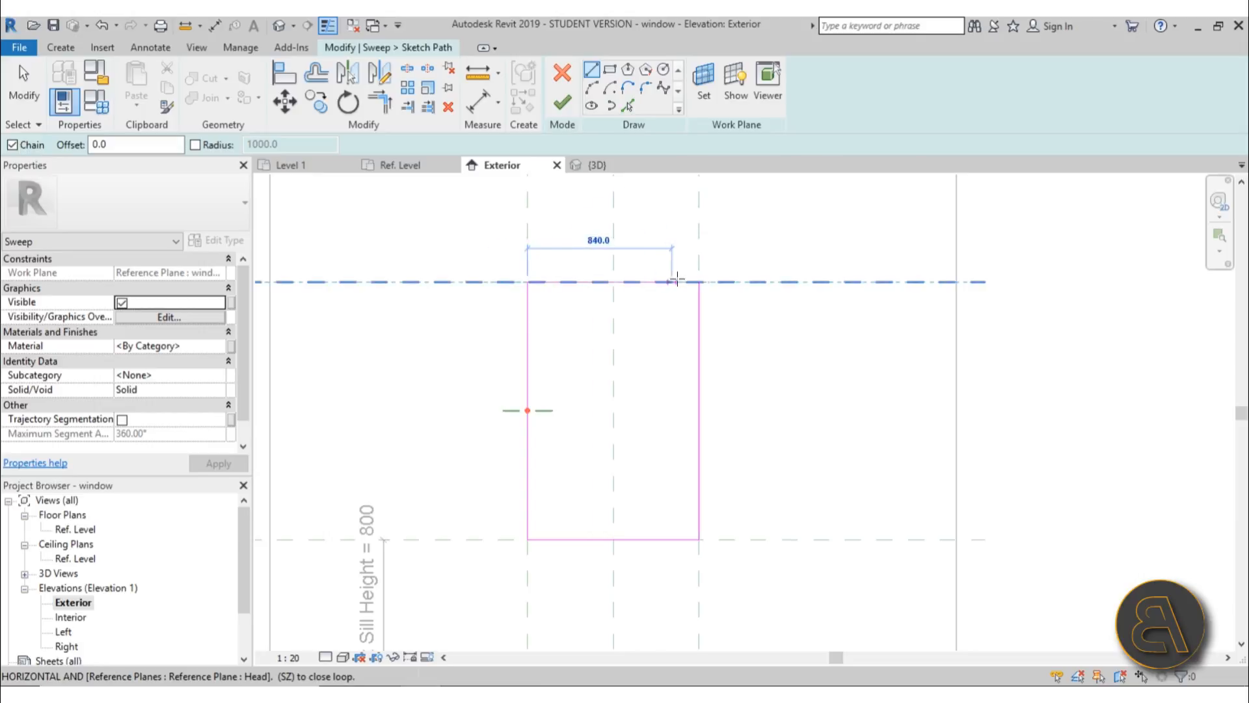
{"action": "left_click", "coordinate": [698, 281]}
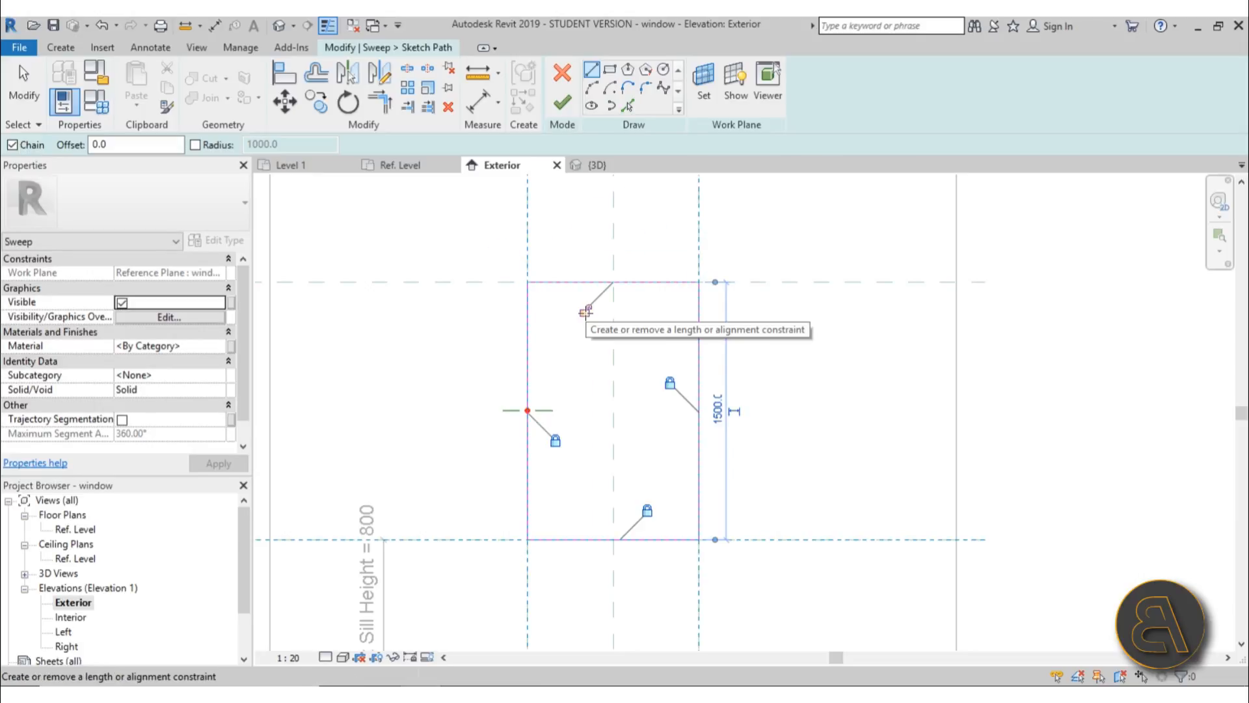
Open the Ref. Level floor plan and finish the sweep path sketch
{"action": "double_click", "coordinate": [70, 530]}
{"action": "scroll", "coordinate": [786, 330], "scroll_direction": "up", "scroll_amount": 3}
{"action": "scroll", "coordinate": [663, 284], "scroll_direction": "down", "scroll_amount": 3}
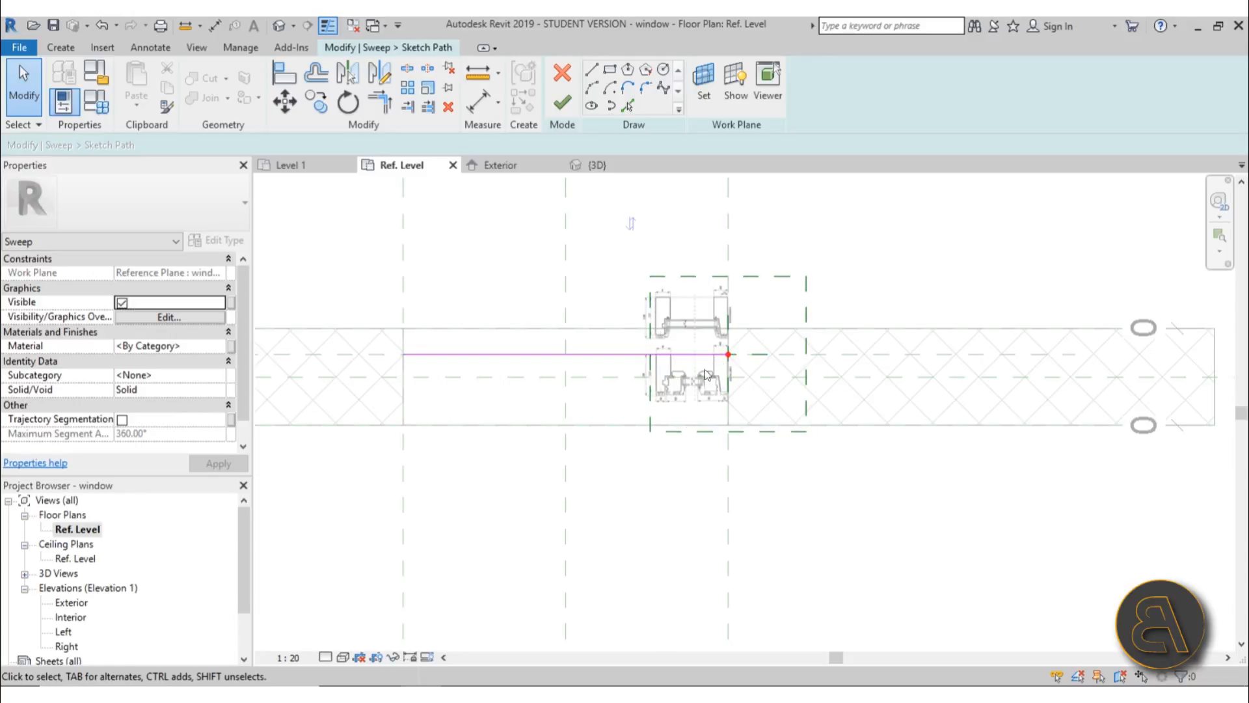
{"action": "left_click", "coordinate": [559, 106]}
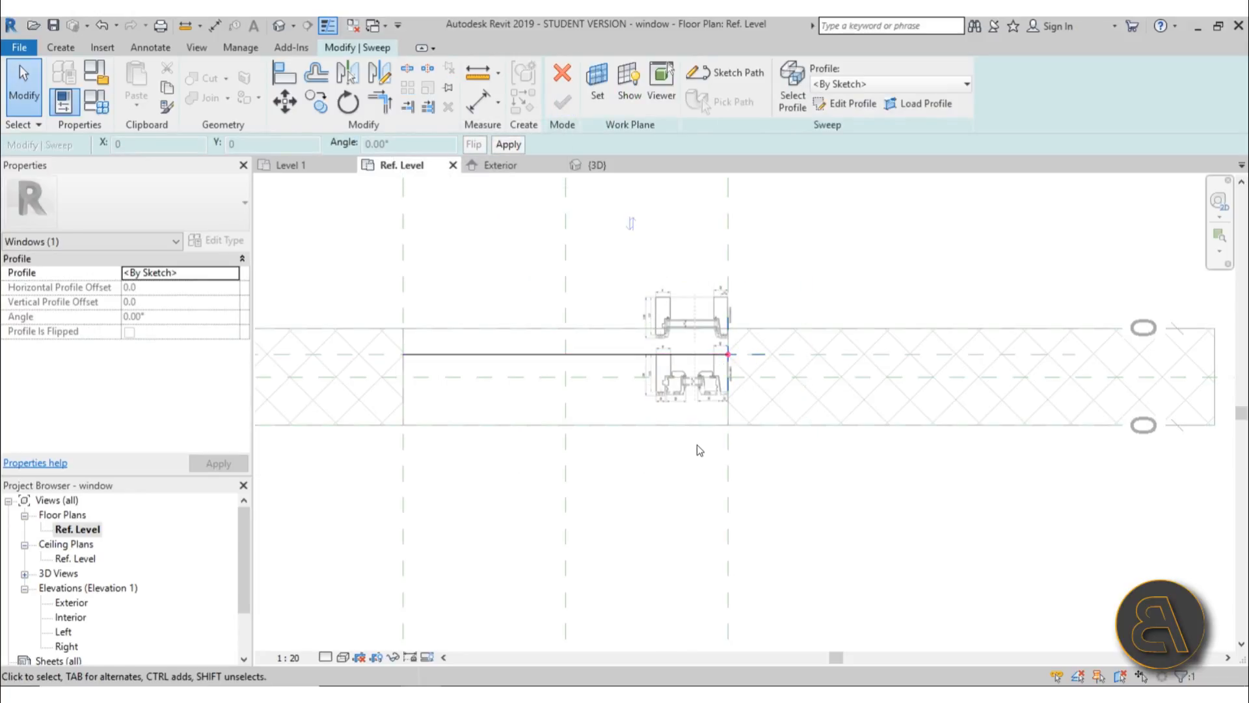
Begin the sweep profile at the frame detail's outer corner, with Thin Lines off and the view scale set to 1:2
{"action": "left_click", "coordinate": [832, 104]}
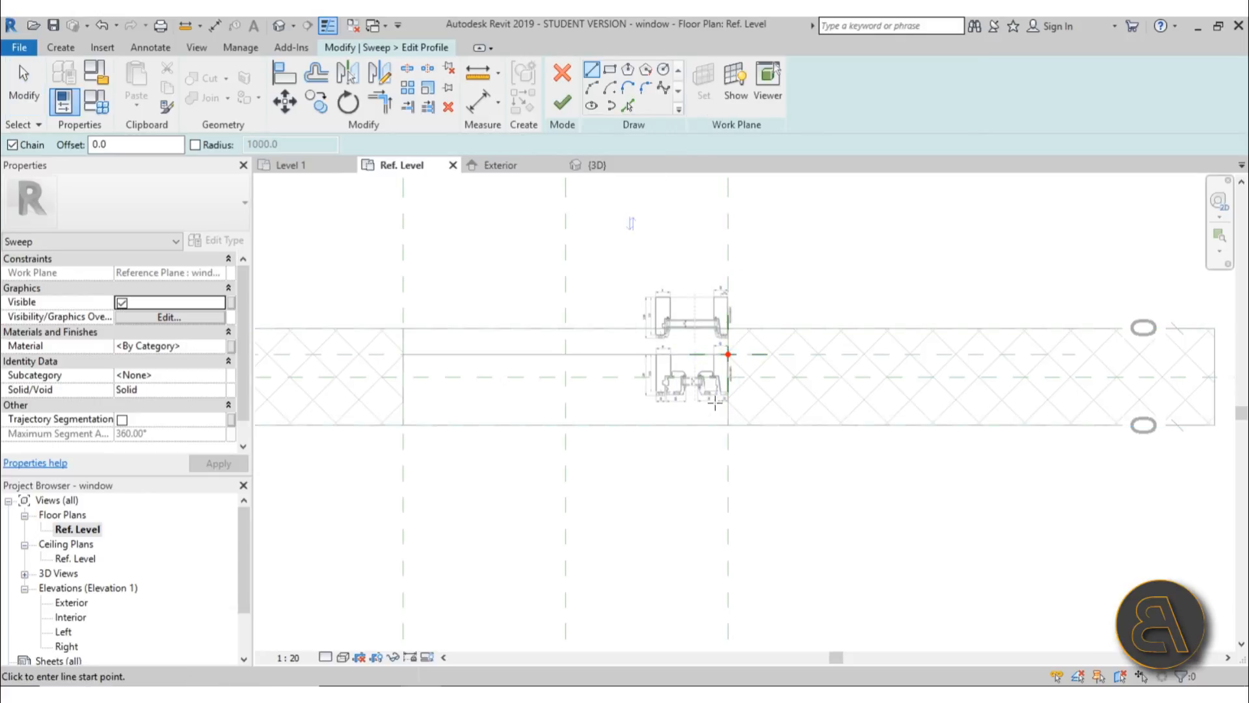
{"action": "scroll", "coordinate": [681, 354], "scroll_direction": "up", "scroll_amount": 5}
{"action": "scroll", "coordinate": [716, 397], "scroll_direction": "up", "scroll_amount": 4}
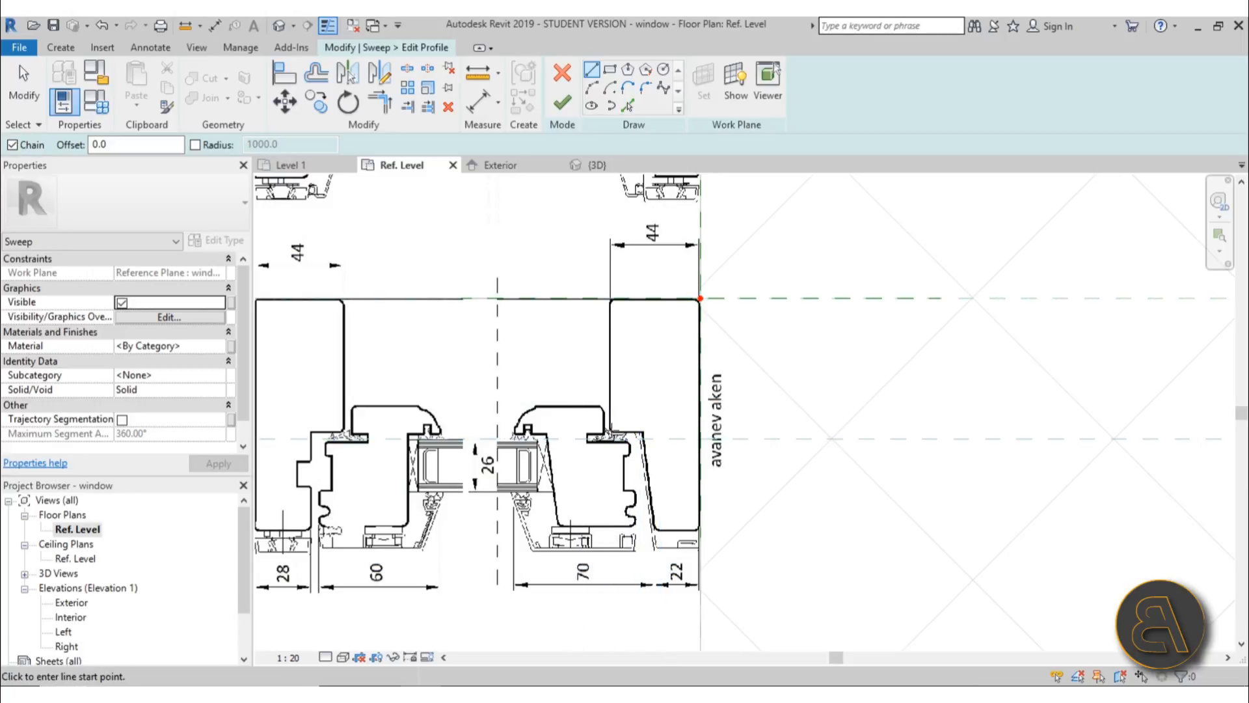
{"action": "left_click", "coordinate": [327, 25]}
{"action": "left_click", "coordinate": [699, 299]}
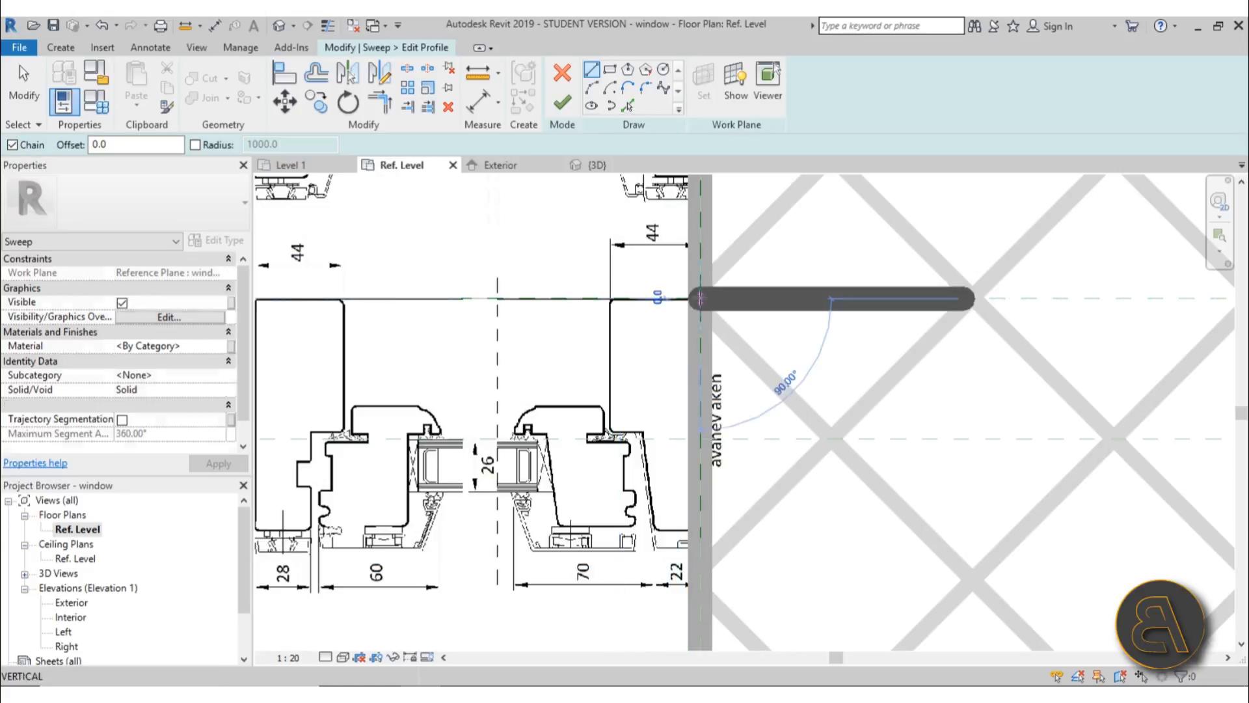
{"action": "left_click", "coordinate": [286, 660]}
{"action": "left_click", "coordinate": [293, 363]}
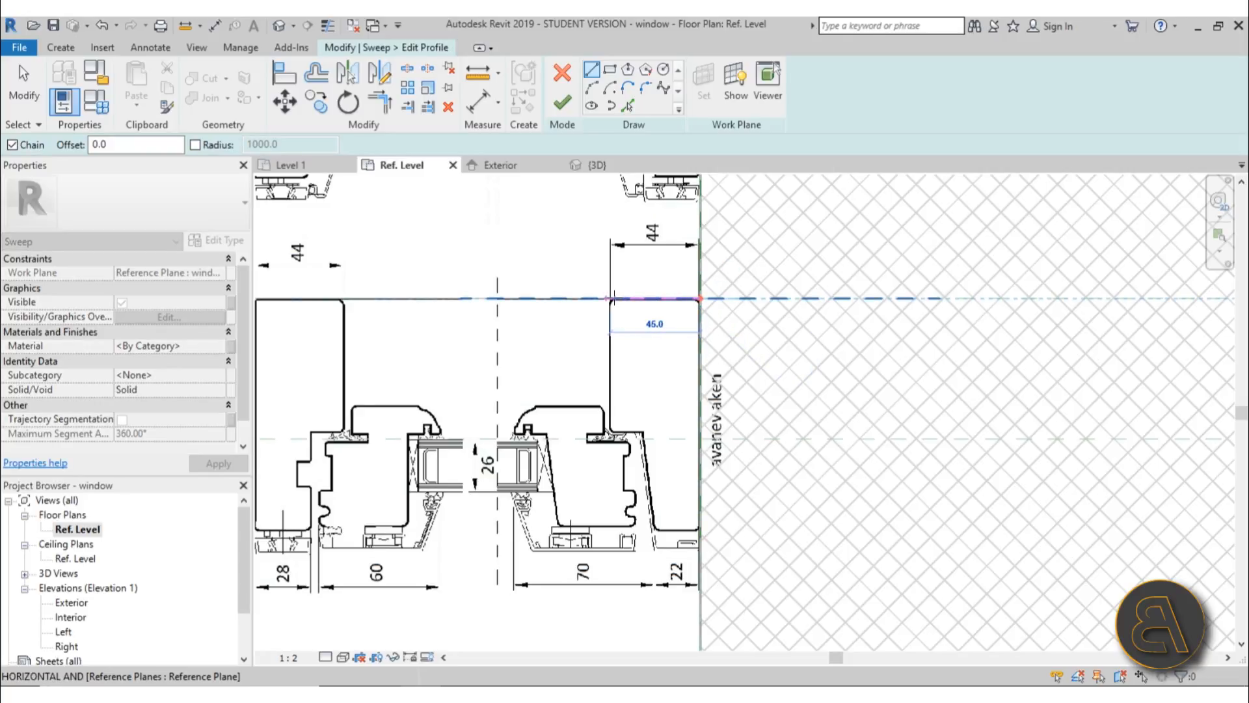
Trace the frame detail with a horizontal edge about 45 mm long, the inner vertical edge and the short ledge
{"action": "scroll", "coordinate": [612, 299], "scroll_direction": "up", "scroll_amount": 2}
{"action": "left_click", "coordinate": [607, 301]}
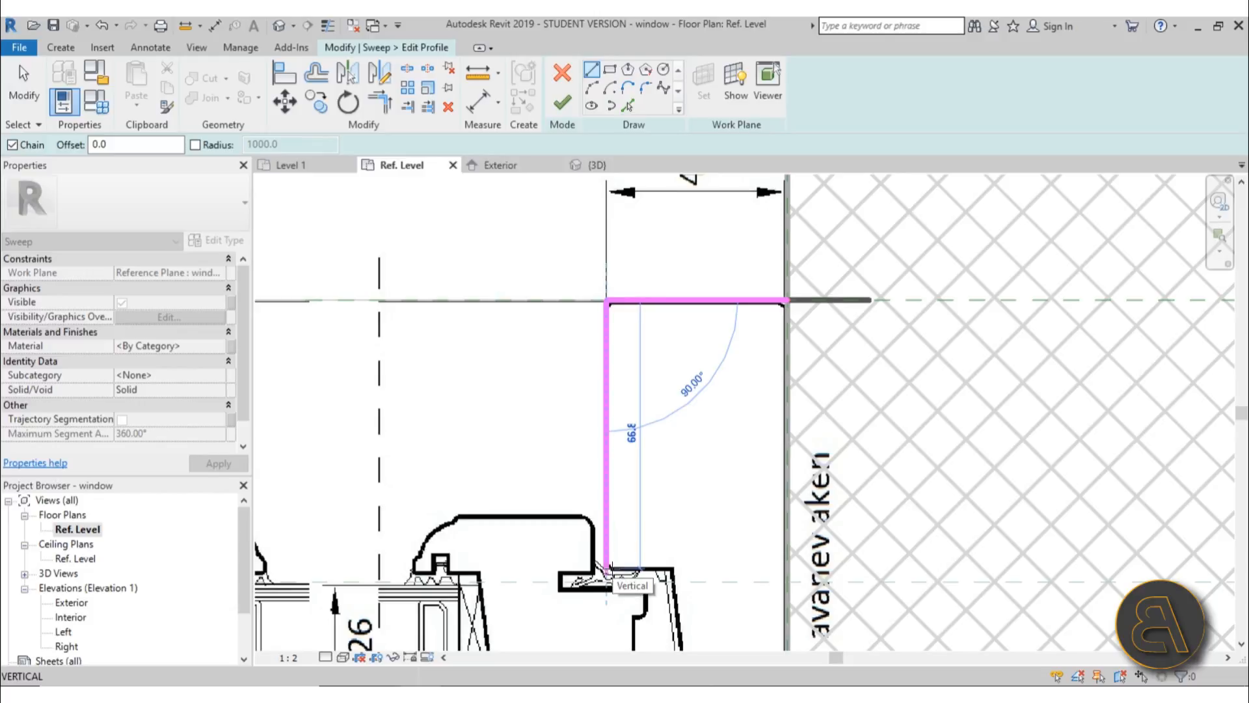
{"action": "scroll", "coordinate": [609, 573], "scroll_direction": "up", "scroll_amount": 3}
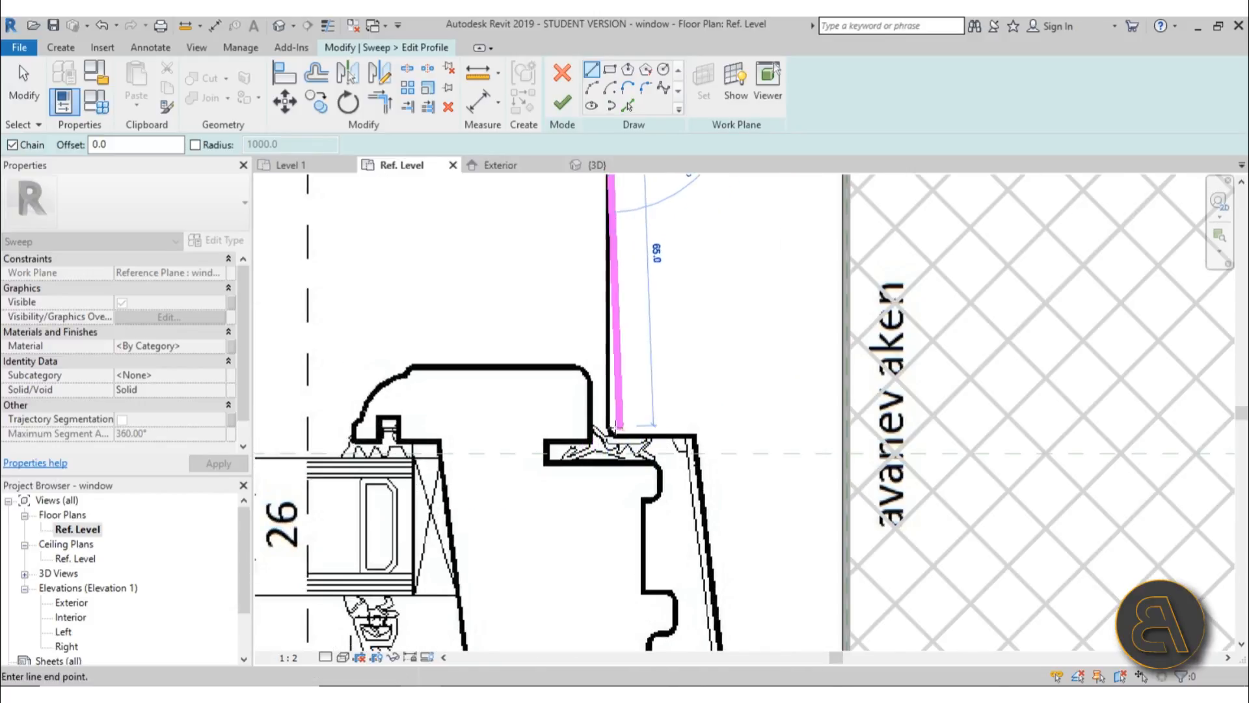
{"action": "left_click", "coordinate": [607, 435]}
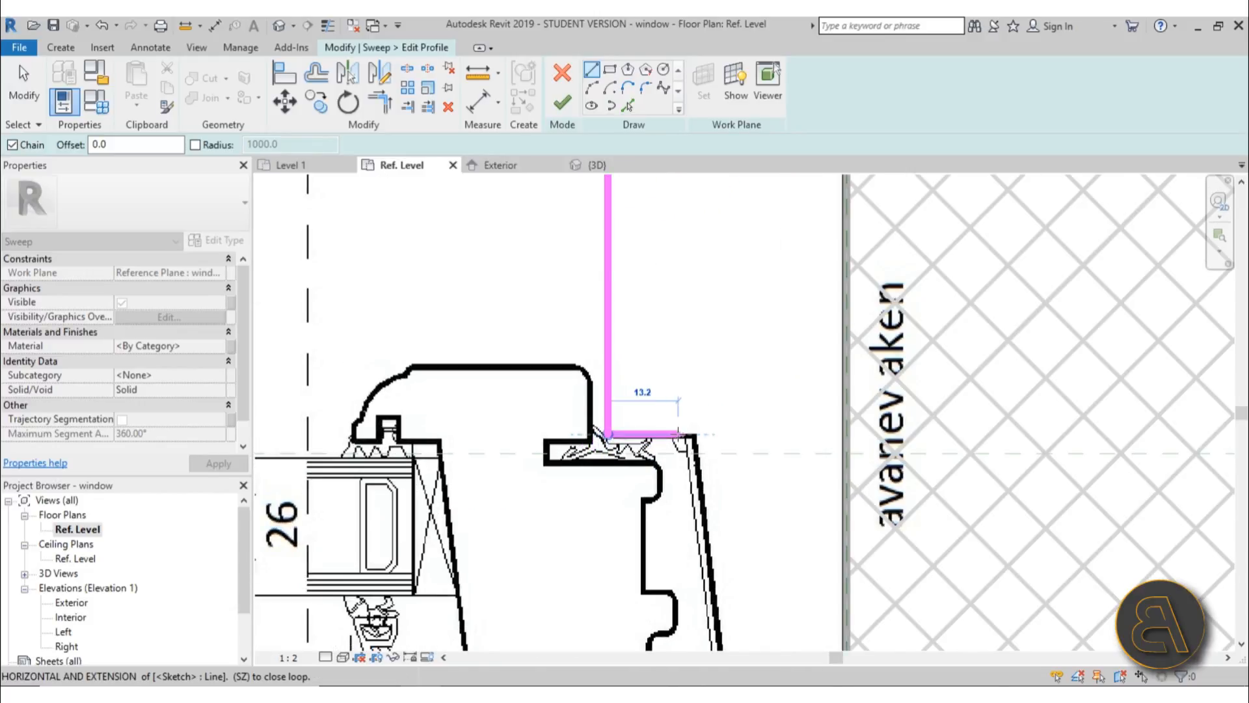
{"action": "left_click", "coordinate": [689, 435]}
Close the profile with the slanted edge about 51 mm long, the lower edge and the outer side about 117 mm long
{"action": "scroll", "coordinate": [719, 500], "scroll_direction": "down", "scroll_amount": 1}
{"action": "scroll", "coordinate": [719, 500], "scroll_direction": "down", "scroll_amount": 1}
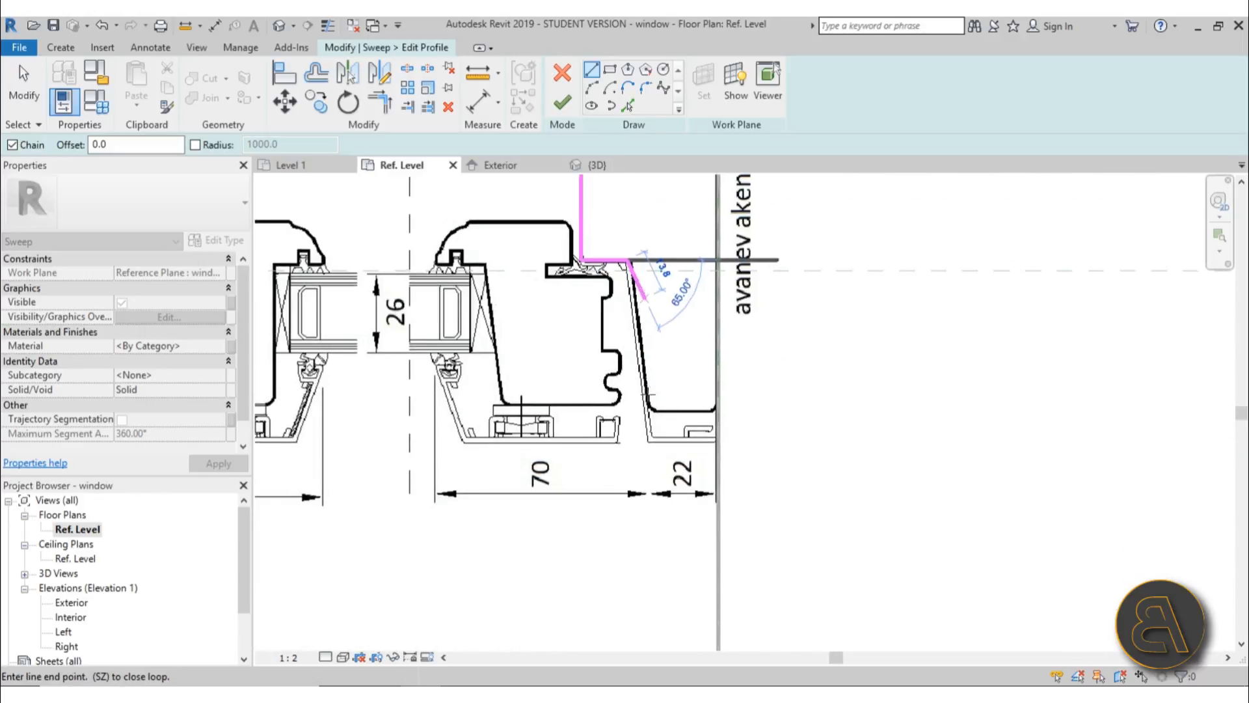
{"action": "scroll", "coordinate": [657, 273], "scroll_direction": "up", "scroll_amount": 4}
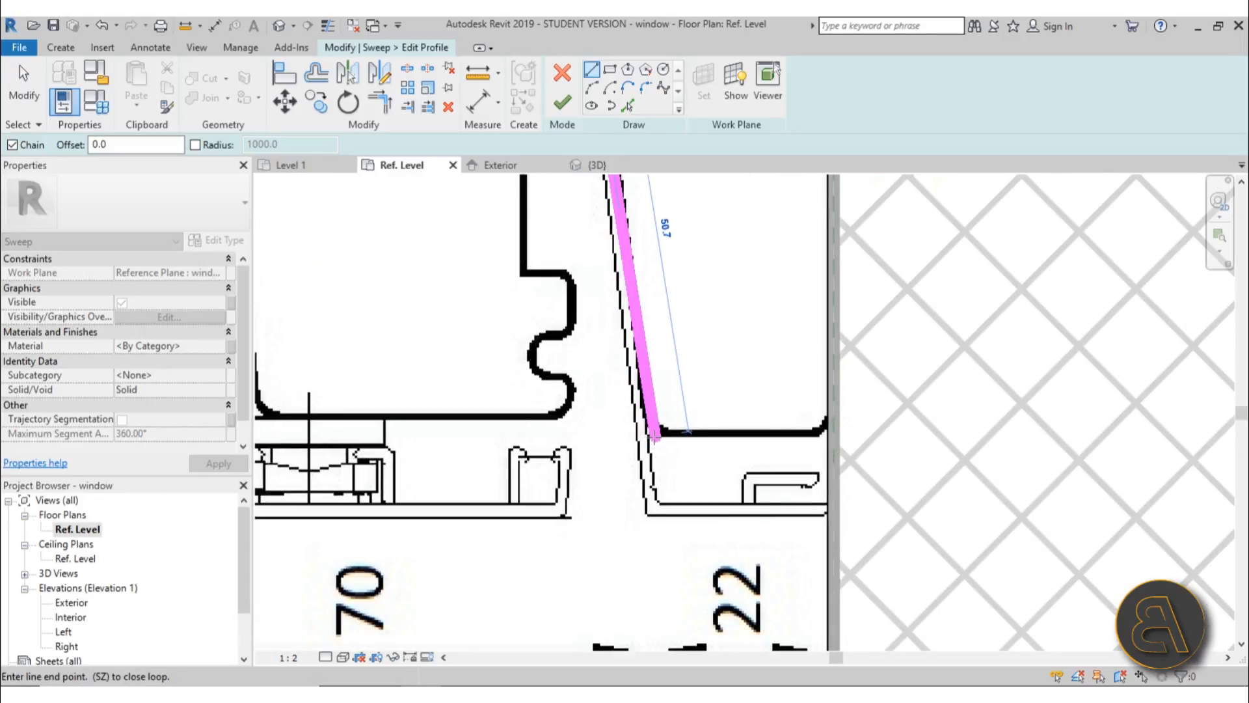
{"action": "left_click", "coordinate": [654, 432]}
{"action": "left_click", "coordinate": [831, 436]}
{"action": "scroll", "coordinate": [830, 436], "scroll_direction": "down", "scroll_amount": 5}
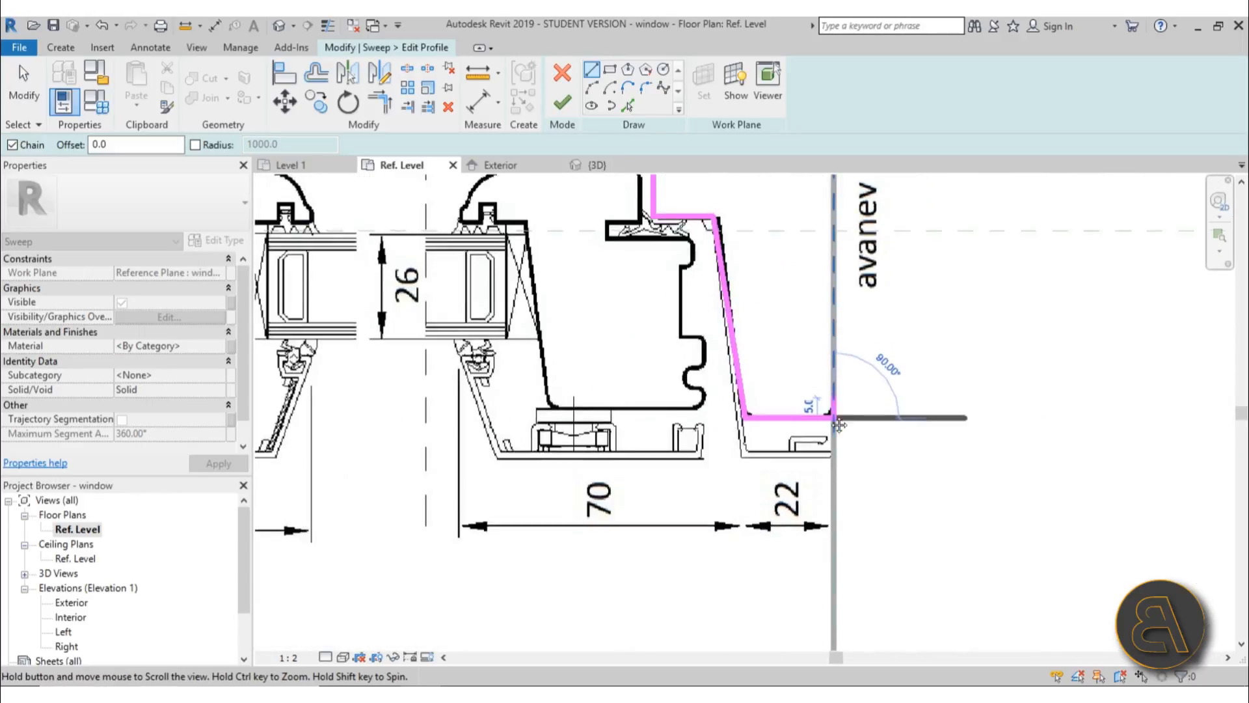
{"action": "left_click", "coordinate": [767, 231]}
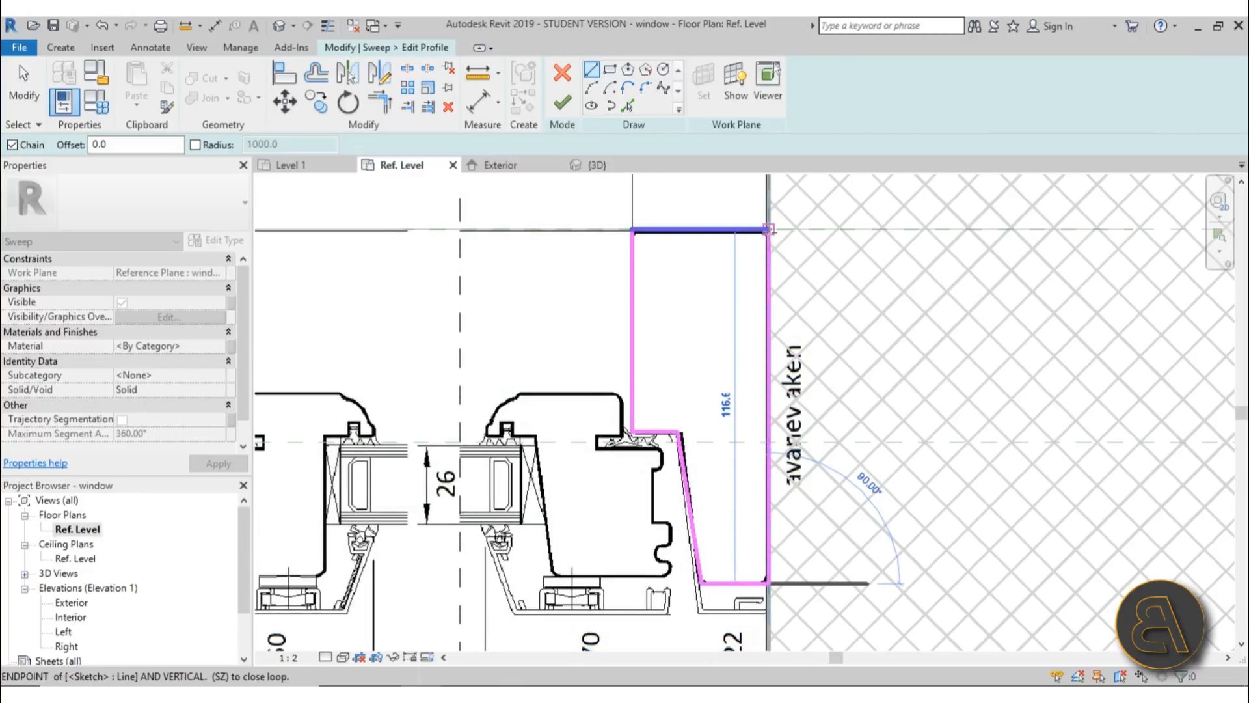
{"action": "key", "text": "Escape"}
{"action": "key", "text": "Escape"}
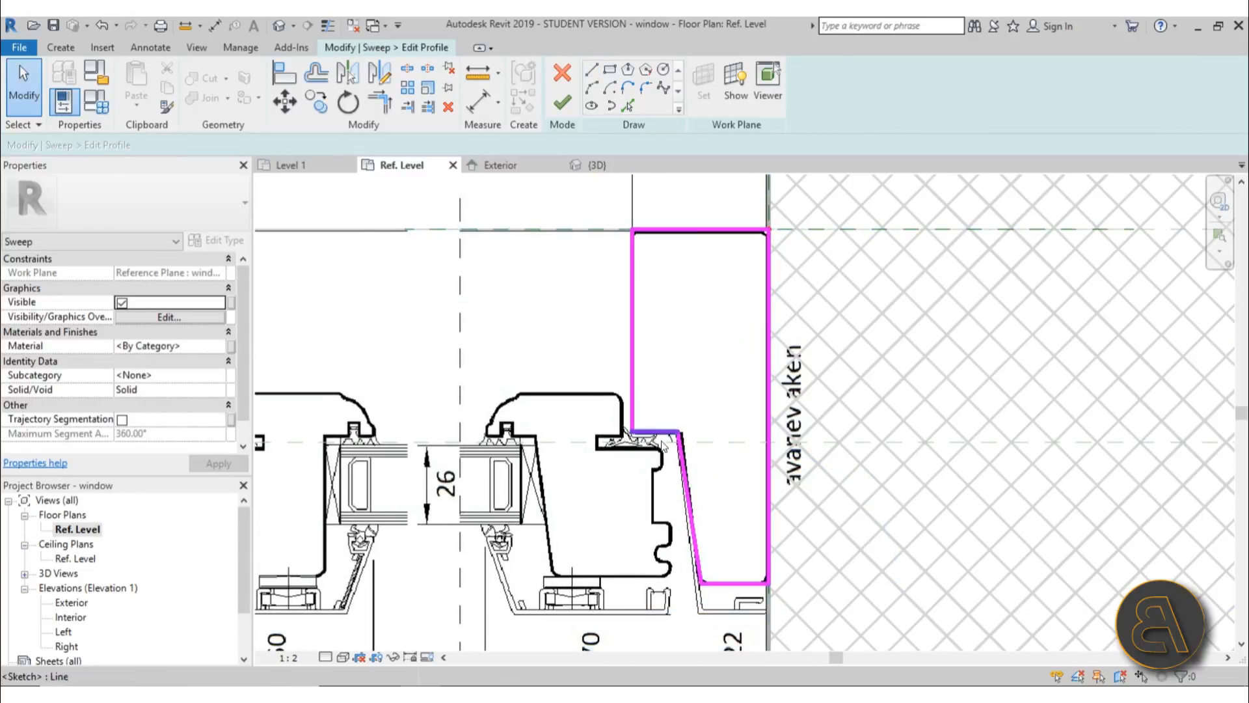
Finish the profile and complete the sweep in the 3D view, showing it with thin lines
{"action": "scroll", "coordinate": [740, 505], "scroll_direction": "down", "scroll_amount": 2}
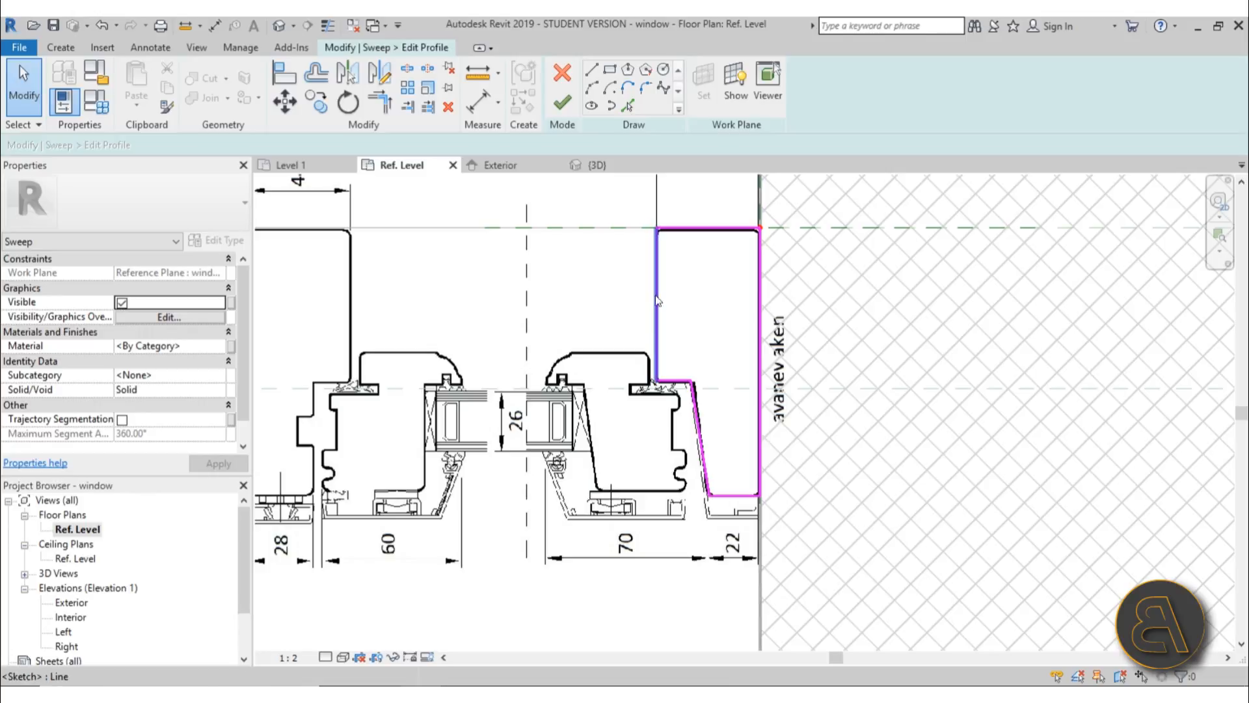
{"action": "left_click", "coordinate": [561, 112]}
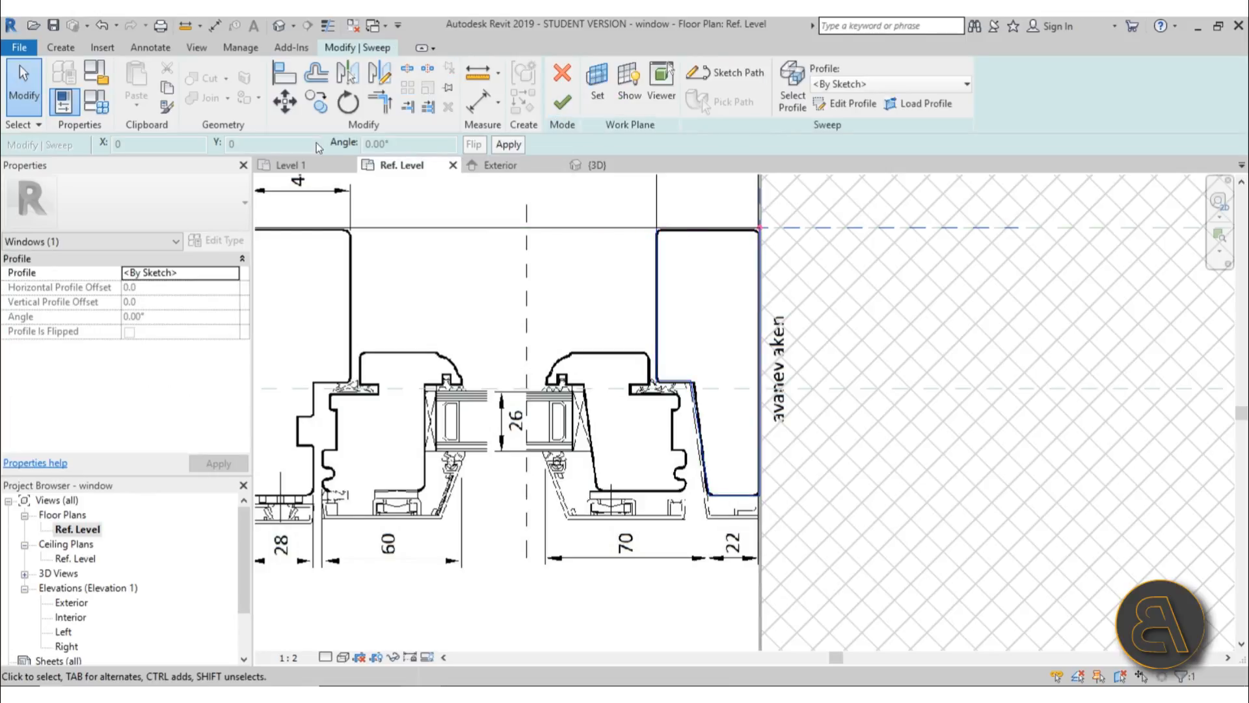
{"action": "left_click", "coordinate": [291, 28]}
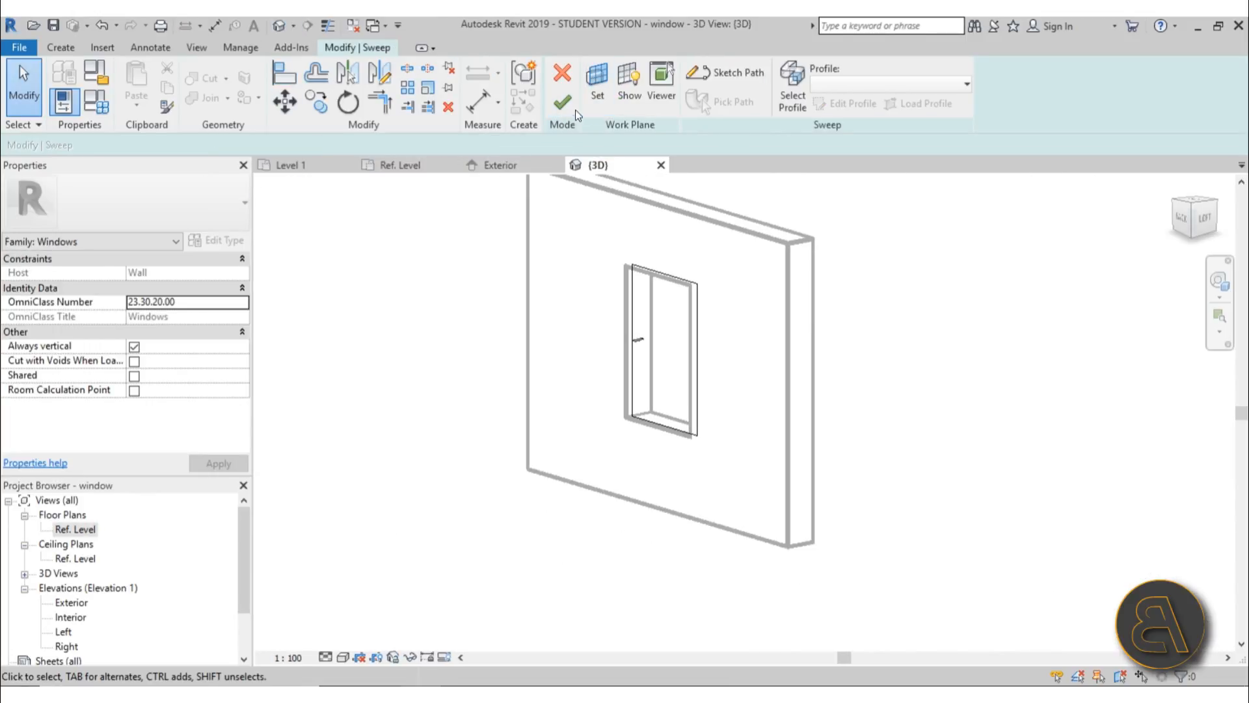
{"action": "left_click", "coordinate": [561, 110]}
{"action": "scroll", "coordinate": [650, 306], "scroll_direction": "up", "scroll_amount": 3}
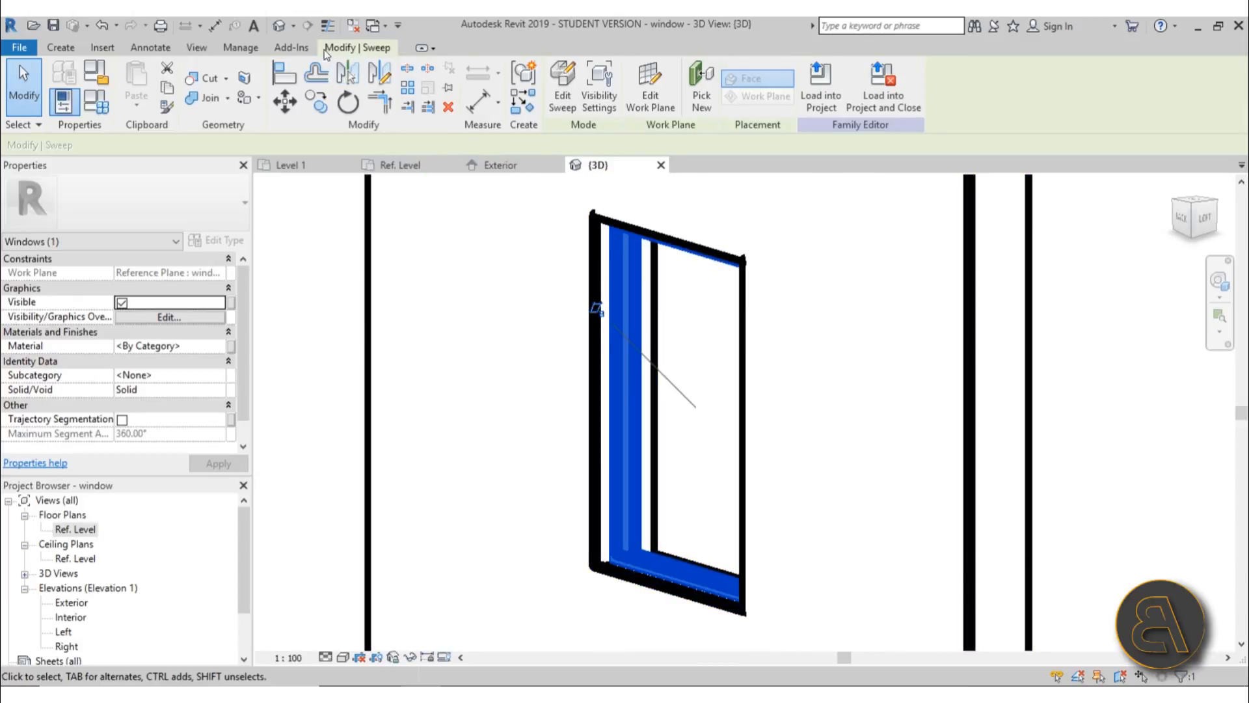
{"action": "left_click", "coordinate": [332, 27]}
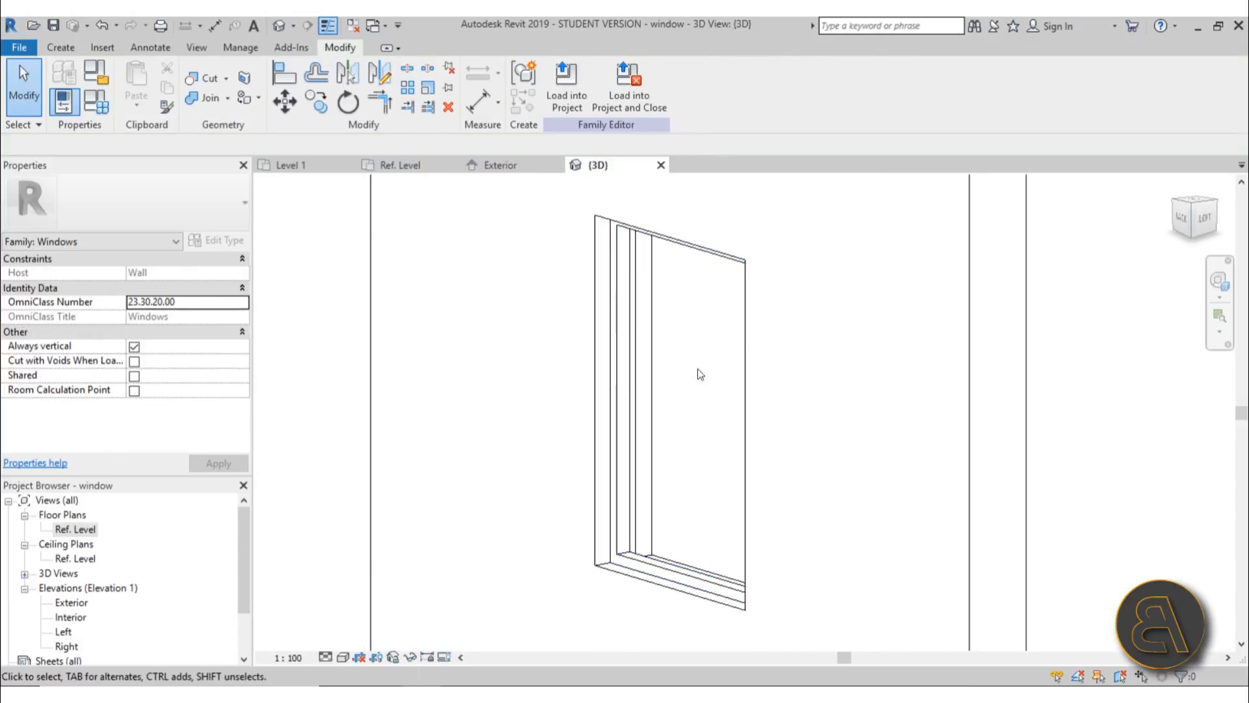
Set the dept offset parameter to 120 in the family types and apply it
{"action": "middle_click_drag", "start_coordinate": [904, 430], "coordinate": [906, 493], "text": "shift"}
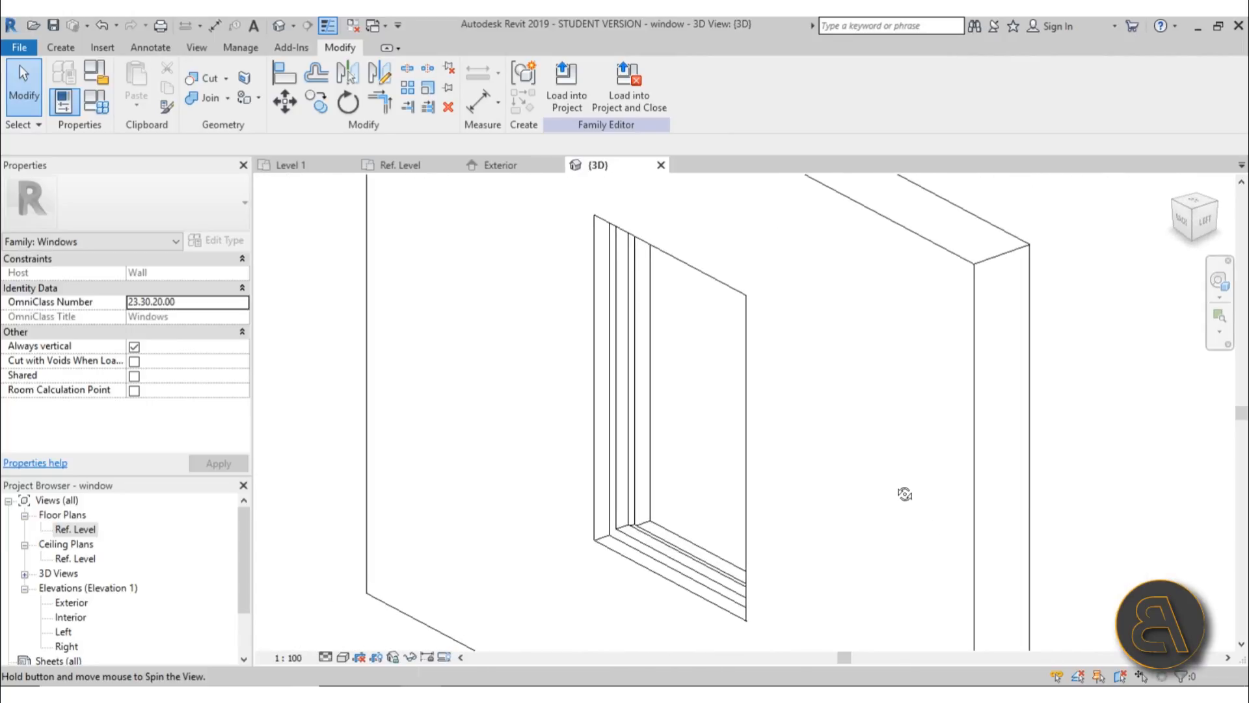
{"action": "middle_click_drag", "start_coordinate": [775, 299], "coordinate": [806, 372], "text": "shift"}
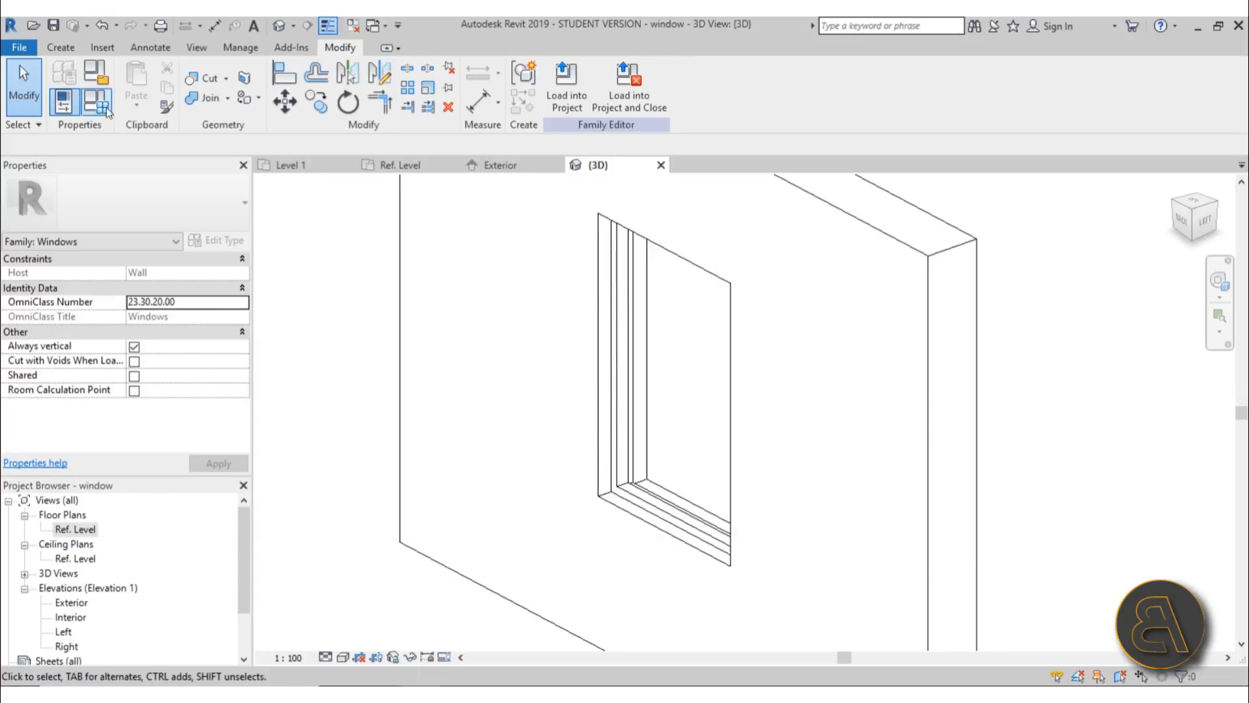
{"action": "middle_click_drag", "start_coordinate": [452, 301], "coordinate": [611, 309]}
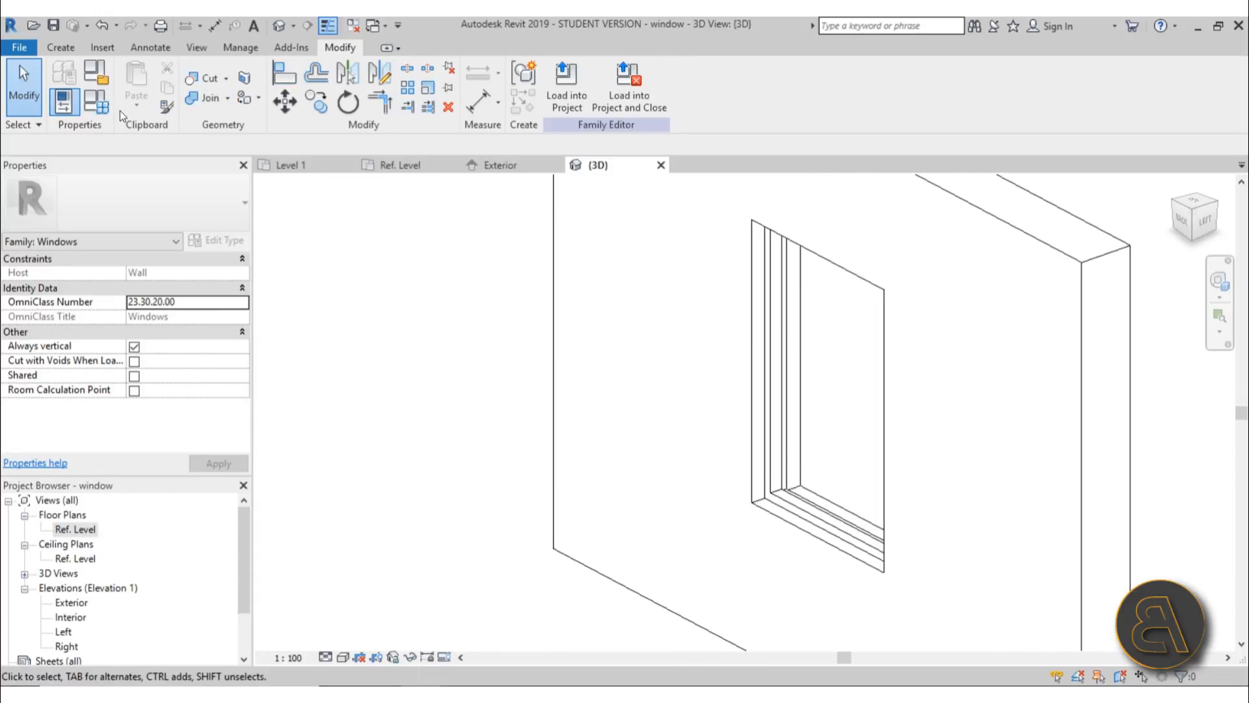
{"action": "left_click", "coordinate": [102, 108]}
{"action": "left_click_drag", "start_coordinate": [784, 130], "coordinate": [291, 155]}
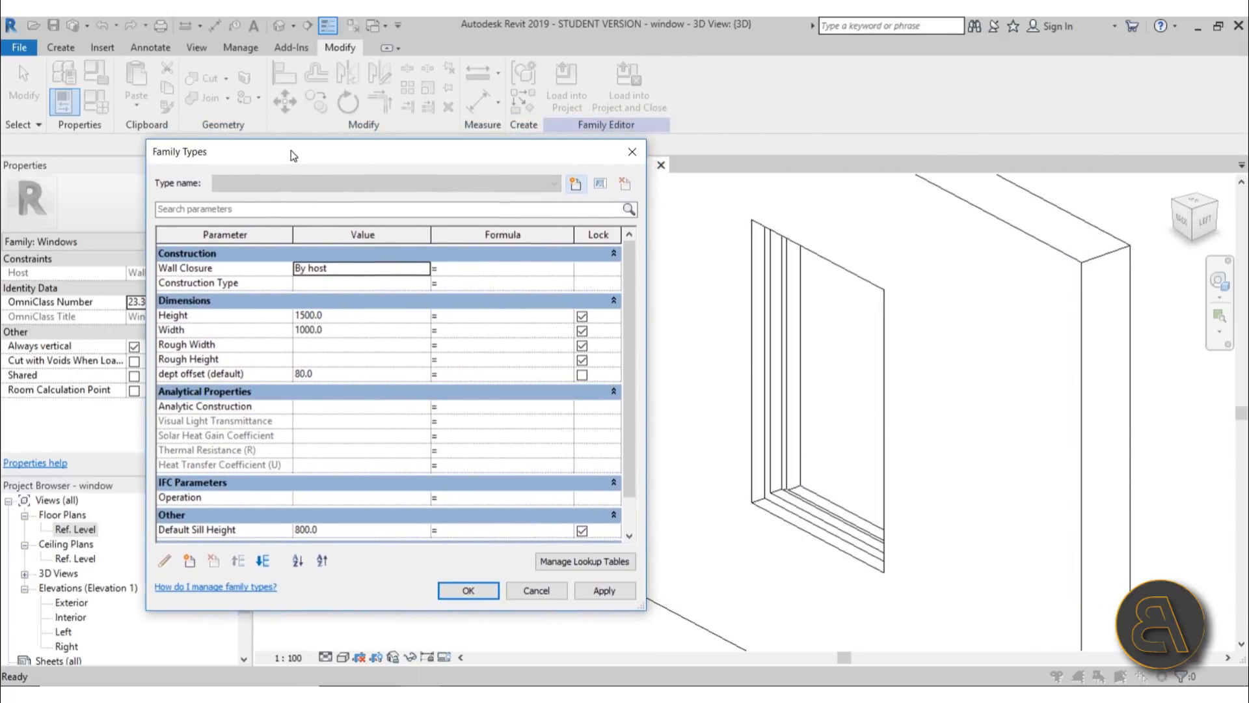
{"action": "left_click", "coordinate": [318, 375]}
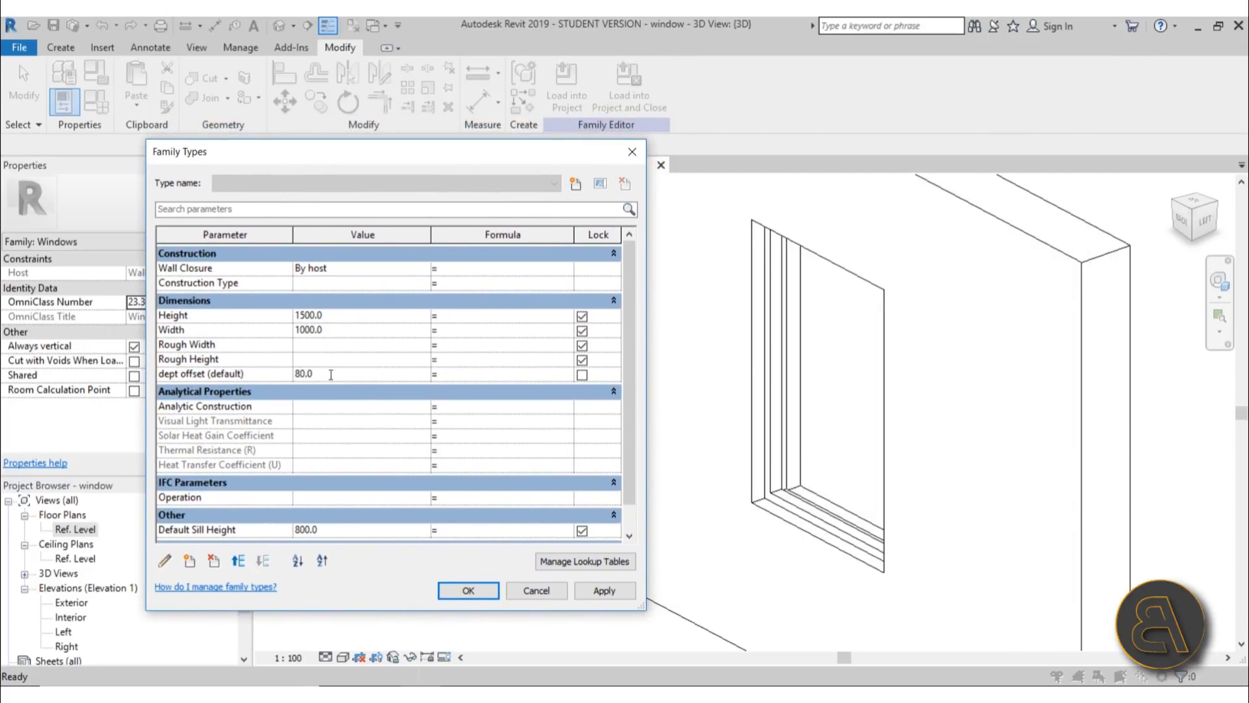
{"action": "left_click_drag", "start_coordinate": [331, 375], "coordinate": [203, 376]}
{"action": "type", "text": "120"}
{"action": "left_click", "coordinate": [596, 589]}
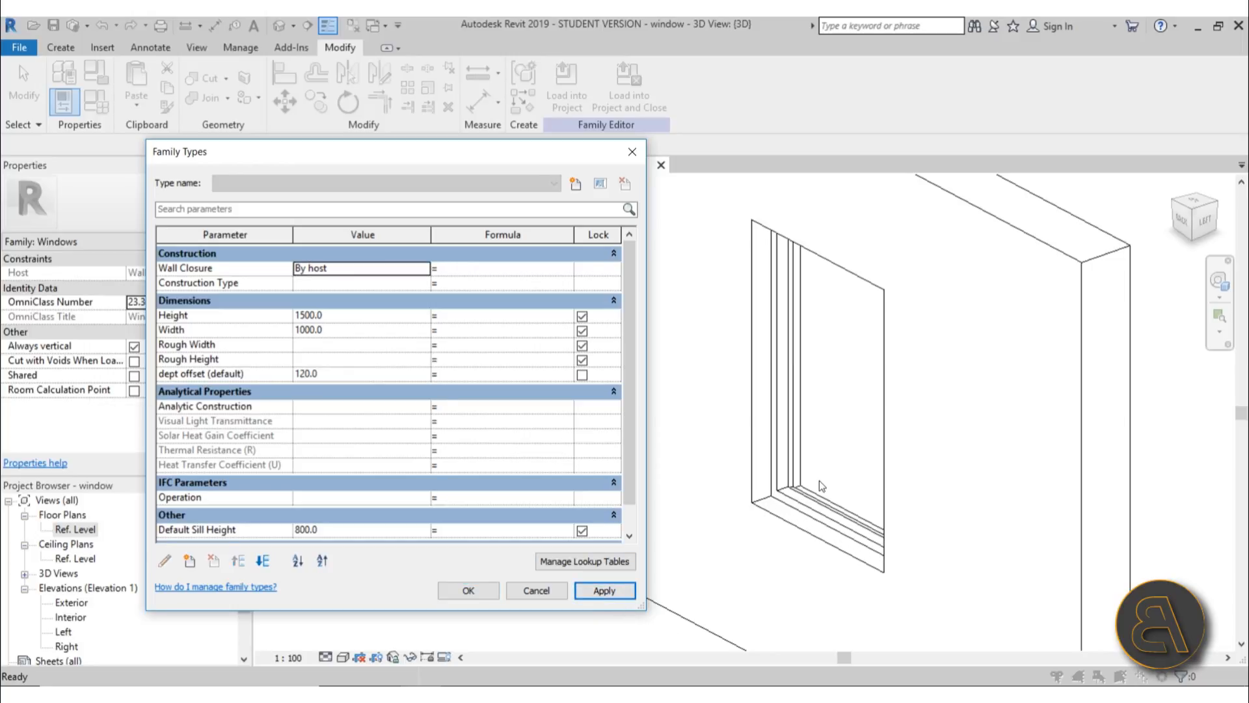
Set the family's Height to 1700, Width to 800 and Default Sill Height to 900, and accept the changes
{"action": "left_click", "coordinate": [306, 315]}
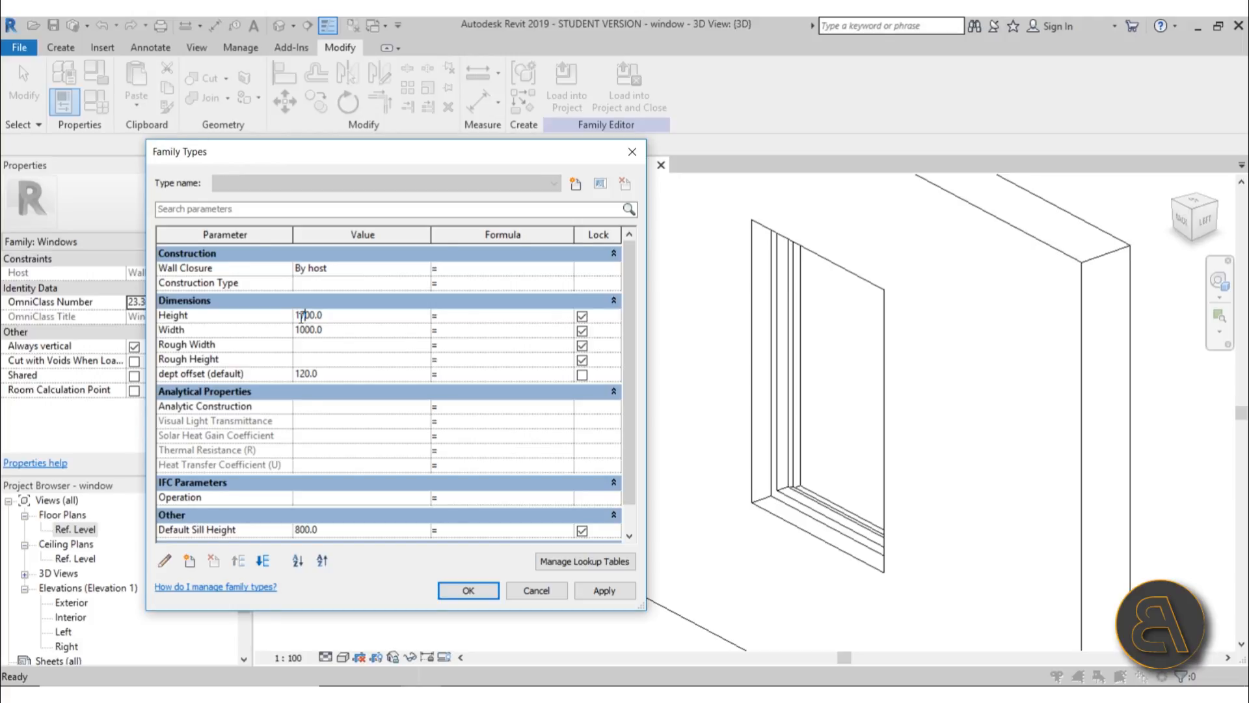
{"action": "left_click", "coordinate": [304, 330]}
{"action": "left_click_drag", "start_coordinate": [303, 330], "coordinate": [204, 330]}
{"action": "type", "text": "8"}
{"action": "left_click", "coordinate": [301, 530]}
{"action": "left_click_drag", "start_coordinate": [297, 530], "coordinate": [244, 530]}
{"action": "type", "text": "9"}
{"action": "left_click", "coordinate": [615, 588]}
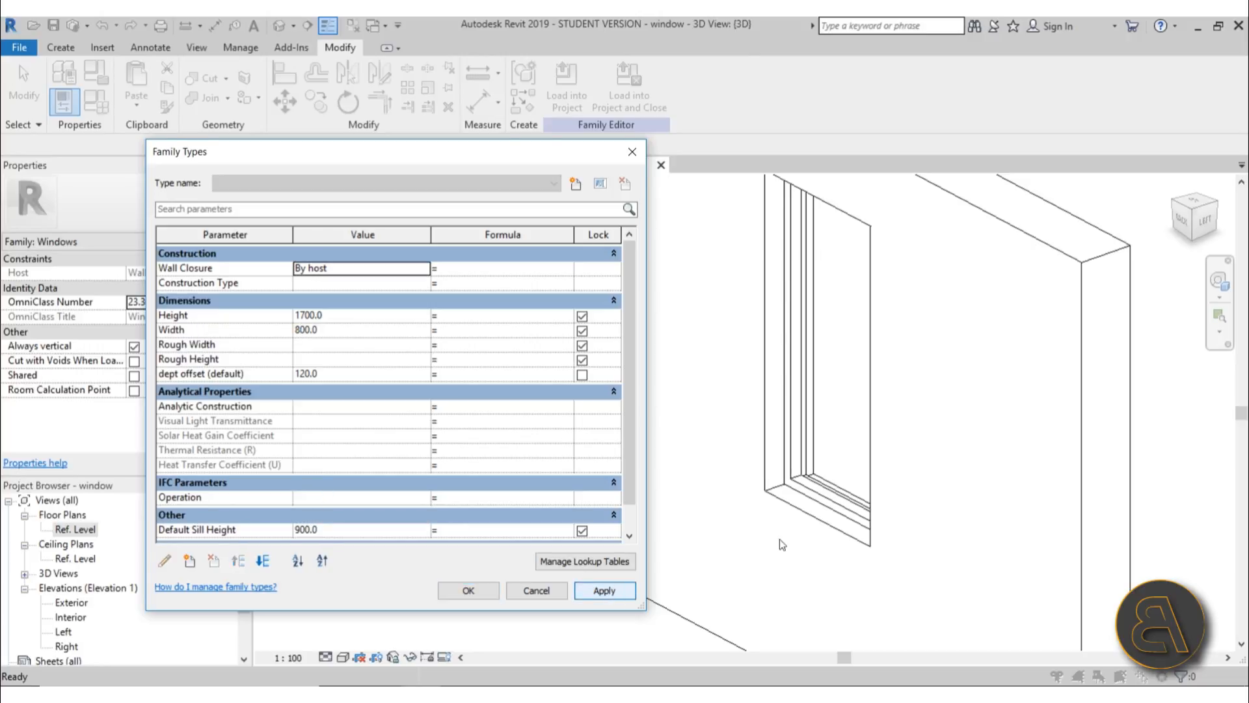
{"action": "left_click", "coordinate": [469, 590]}
Start a new sweep in the Exterior elevation and set its work plane to Reference Plane : window Ref. plane
{"action": "middle_click_drag", "start_coordinate": [734, 427], "coordinate": [734, 401], "text": "shift"}
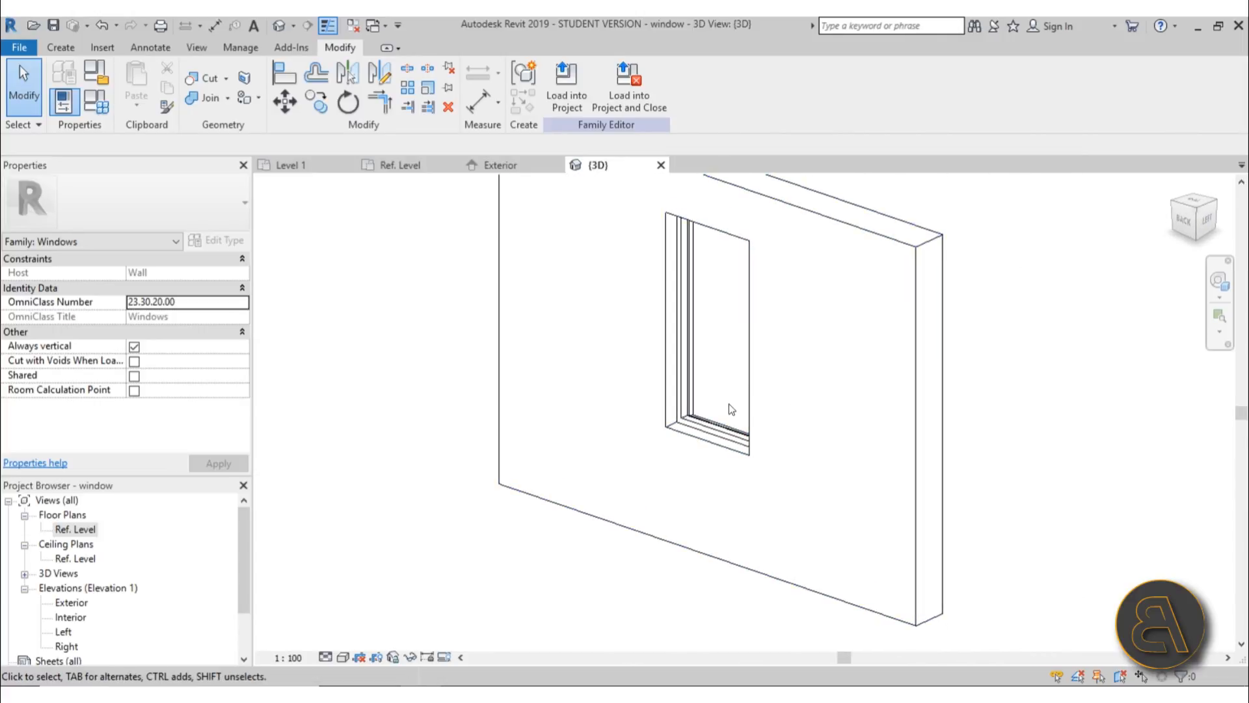
{"action": "scroll", "coordinate": [728, 409], "scroll_direction": "up", "scroll_amount": 3}
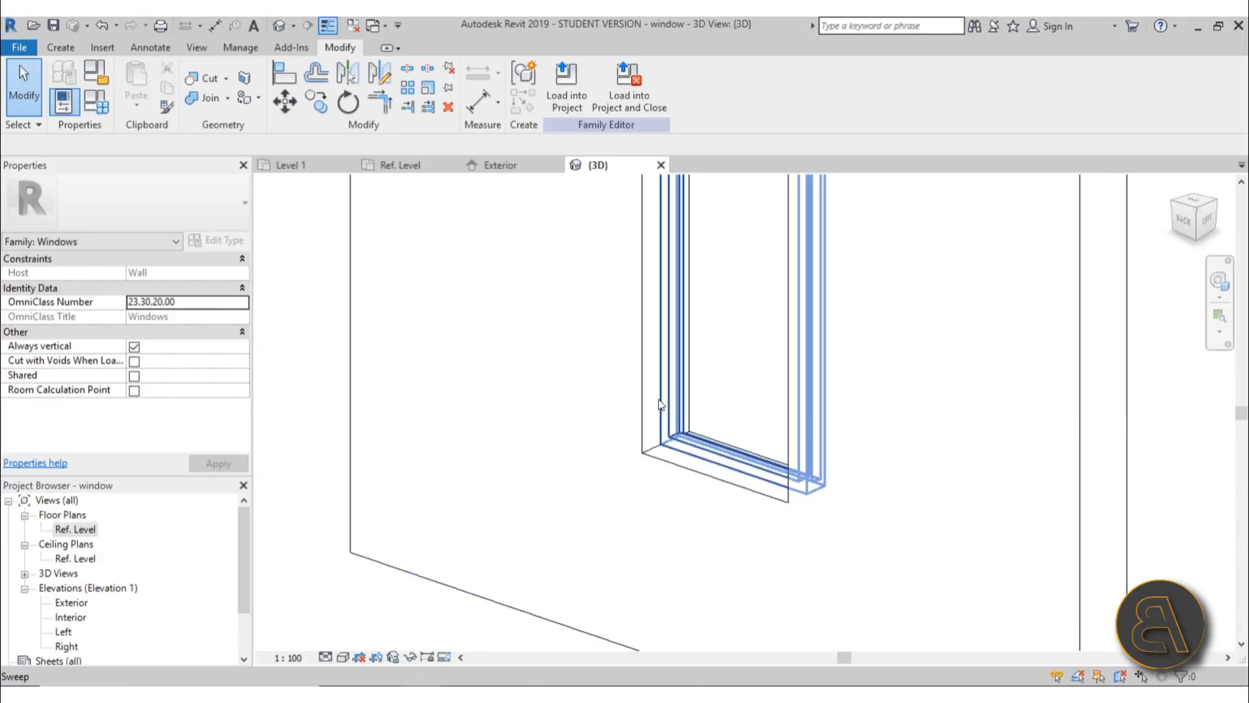
{"action": "middle_click_drag", "start_coordinate": [571, 475], "coordinate": [532, 450]}
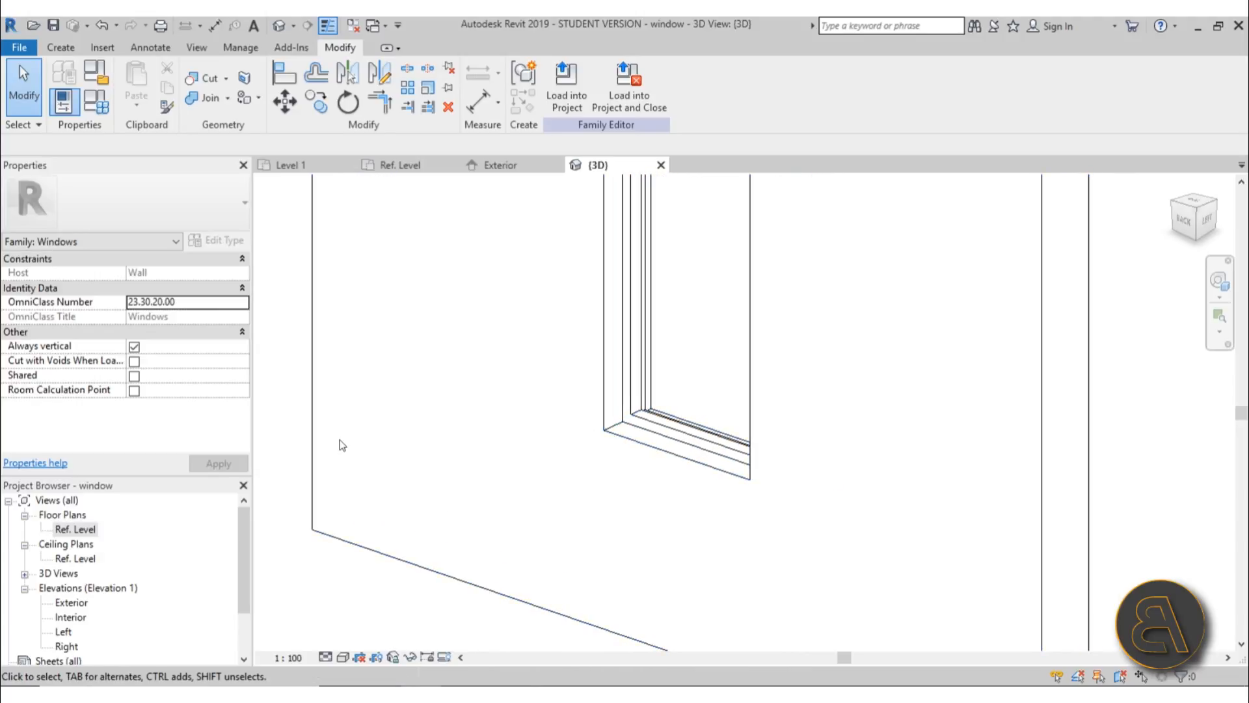
{"action": "double_click", "coordinate": [72, 607]}
{"action": "scroll", "coordinate": [583, 316], "scroll_direction": "up", "scroll_amount": 1}
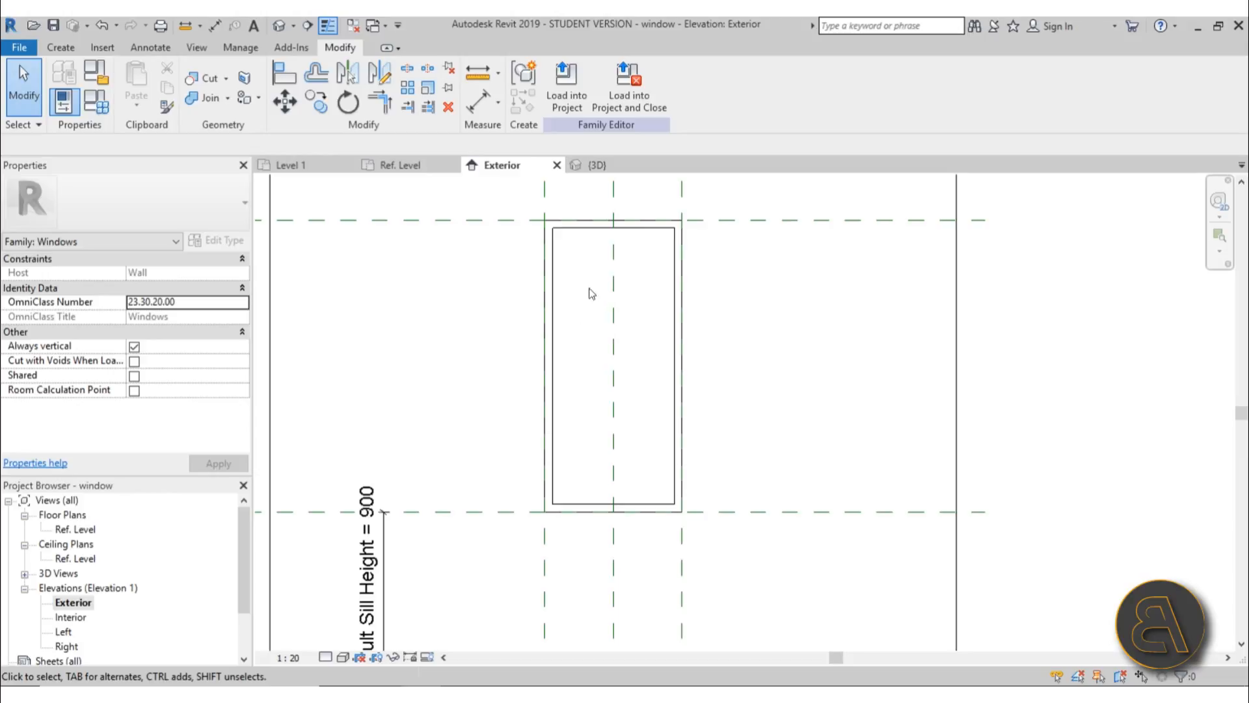
{"action": "left_click", "coordinate": [72, 47]}
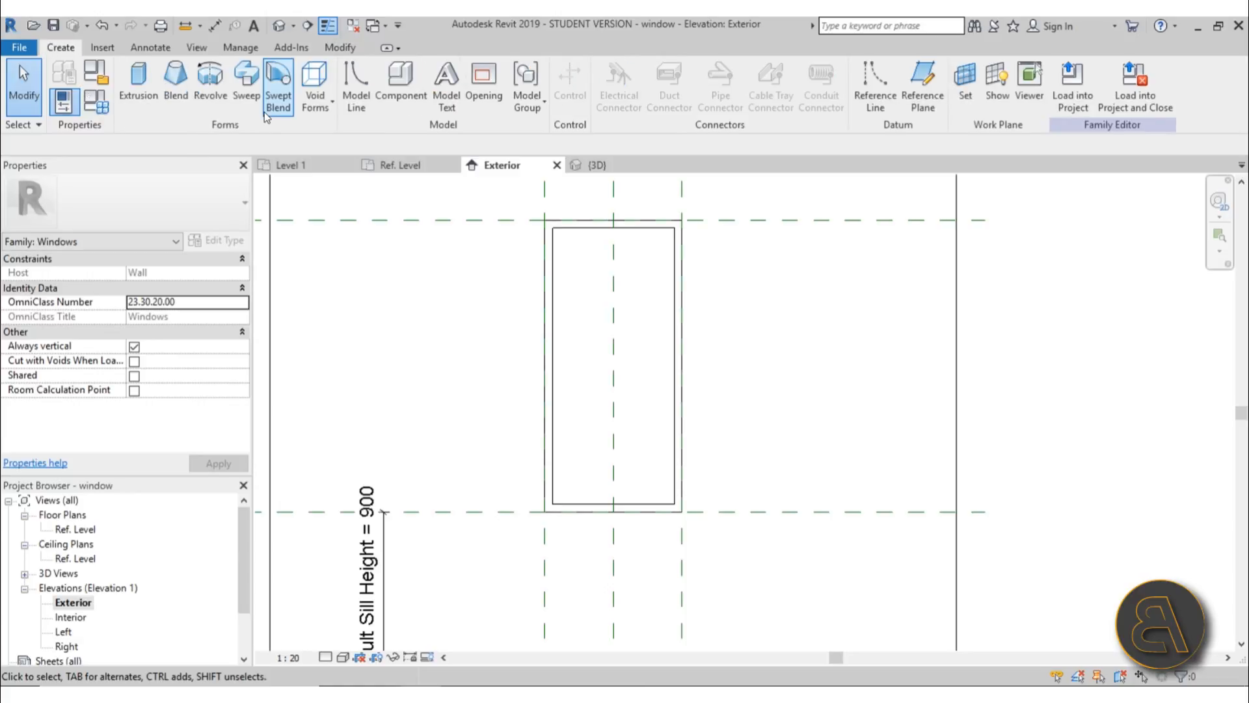
{"action": "left_click", "coordinate": [246, 81]}
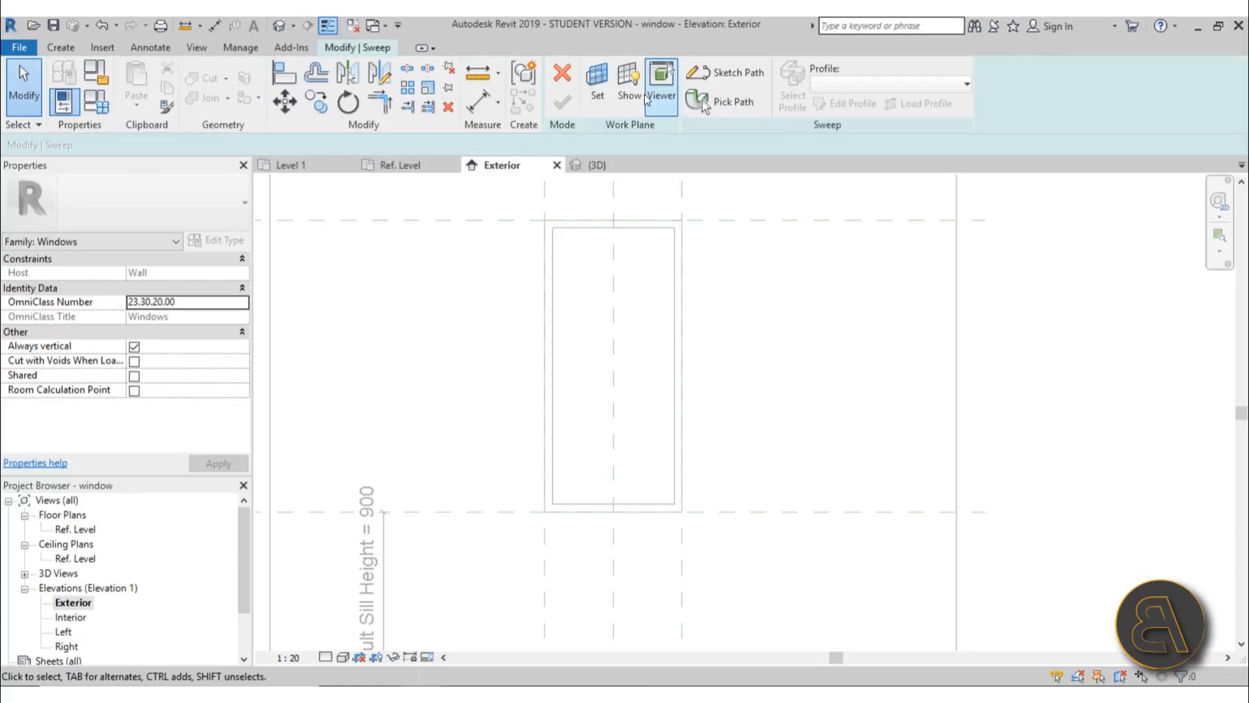
{"action": "left_click", "coordinate": [607, 96]}
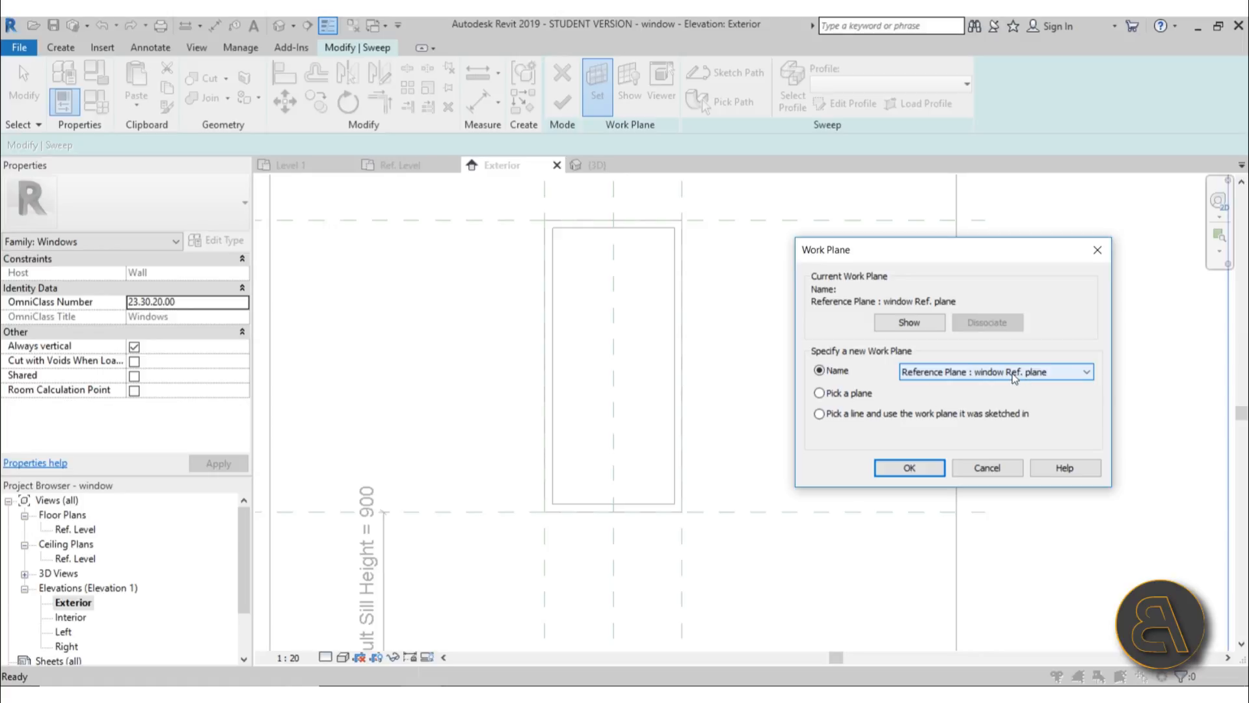
{"action": "left_click", "coordinate": [910, 468]}
Sketch a rectangular sweep path around the 800 by 1700 window opening, between its opposite corners
{"action": "left_click", "coordinate": [367, 51]}
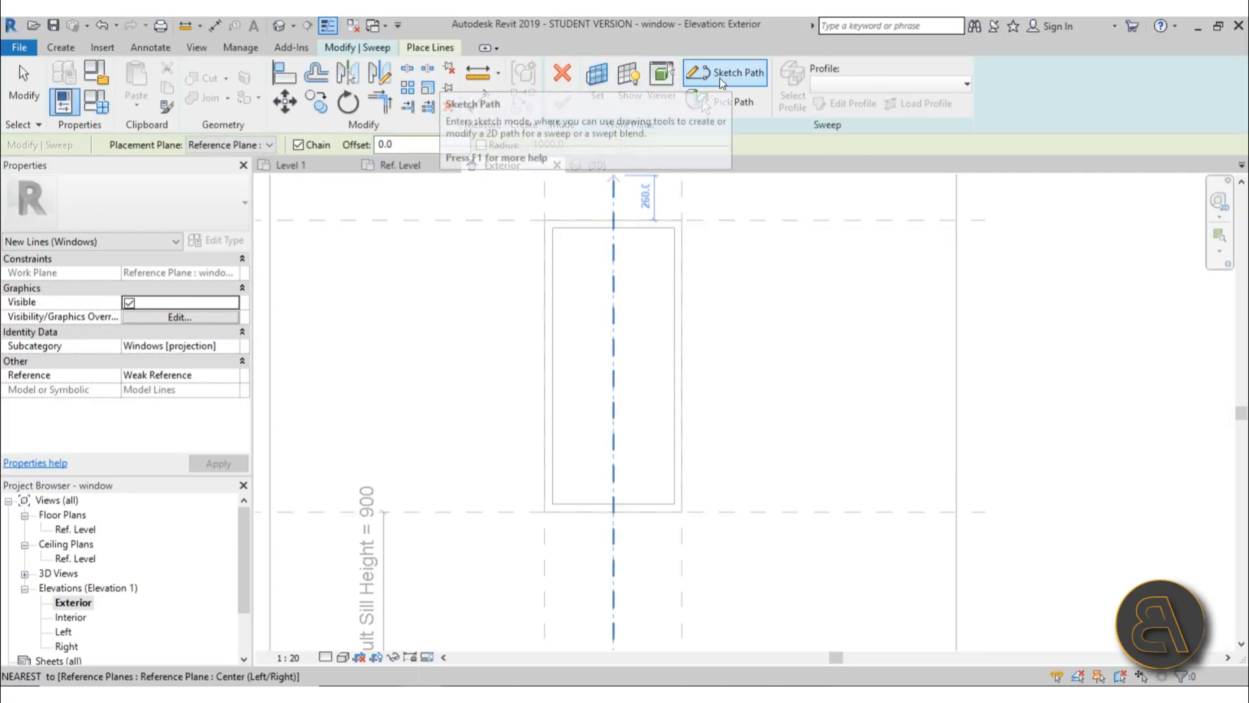
{"action": "left_click", "coordinate": [706, 73]}
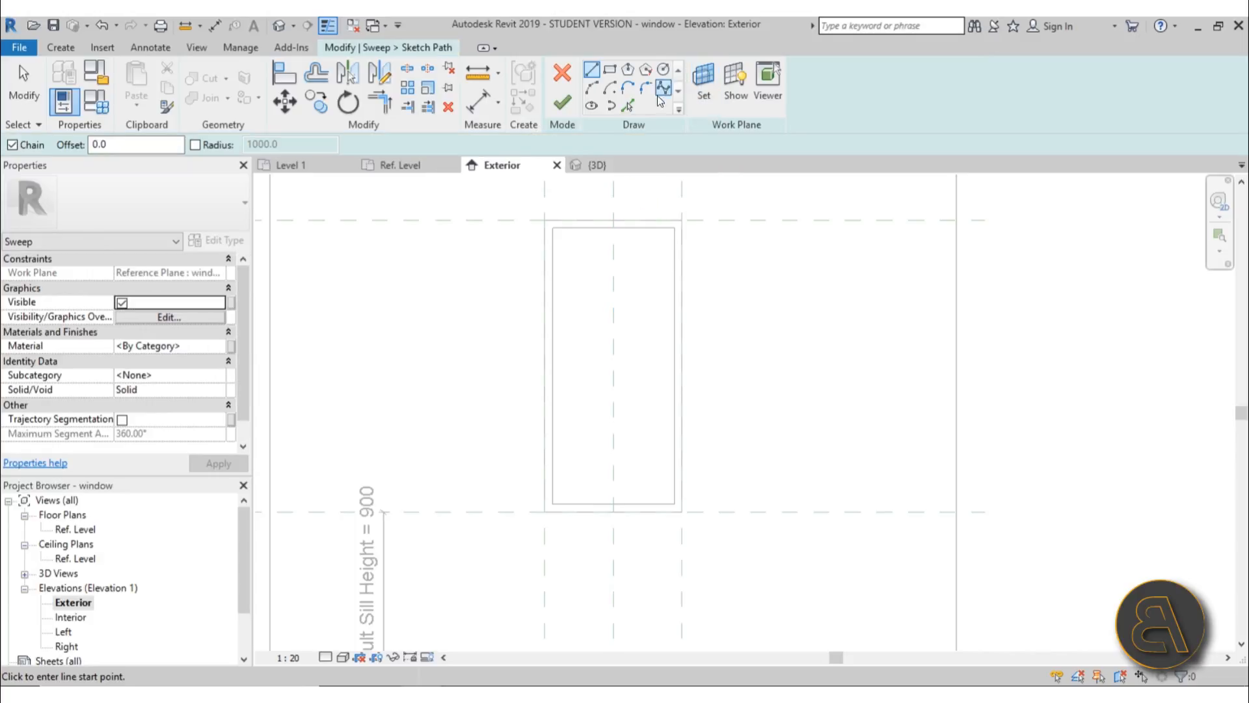
{"action": "left_click", "coordinate": [612, 69]}
{"action": "scroll", "coordinate": [568, 220], "scroll_direction": "up", "scroll_amount": 2}
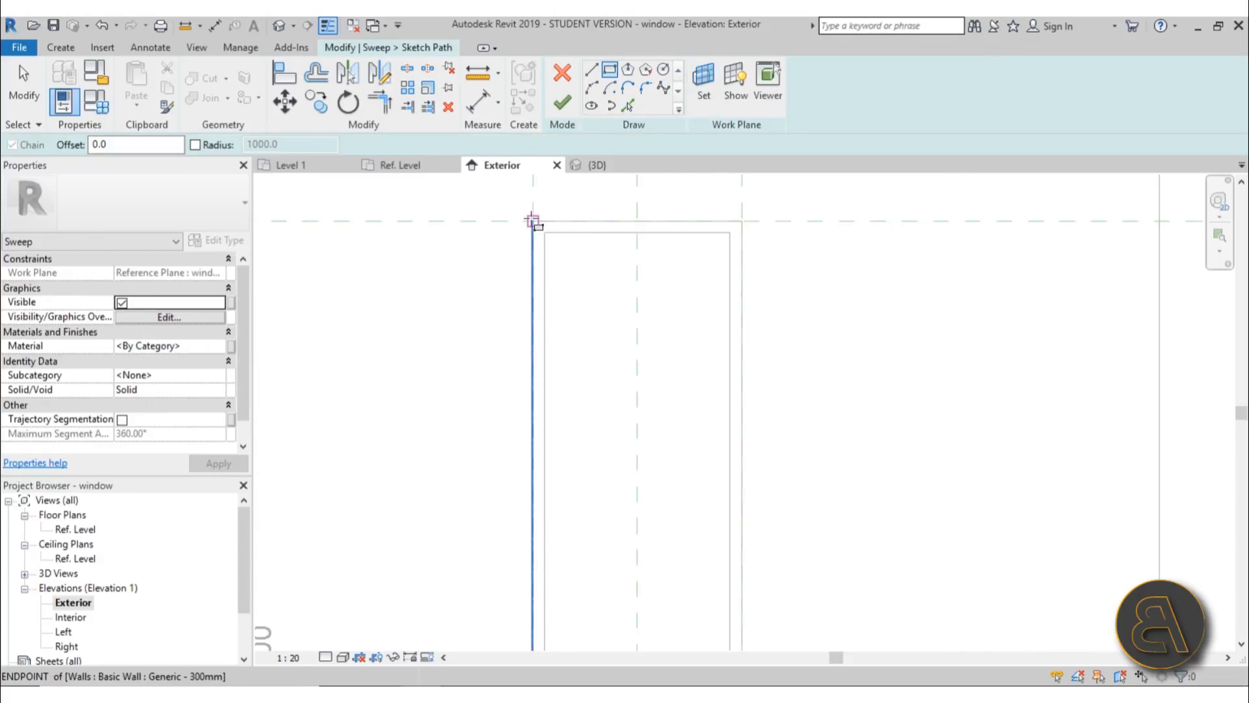
{"action": "left_click", "coordinate": [531, 220]}
{"action": "scroll", "coordinate": [743, 462], "scroll_direction": "down", "scroll_amount": 3}
{"action": "middle_click_drag", "start_coordinate": [742, 530], "coordinate": [670, 390]}
{"action": "left_click", "coordinate": [669, 449]}
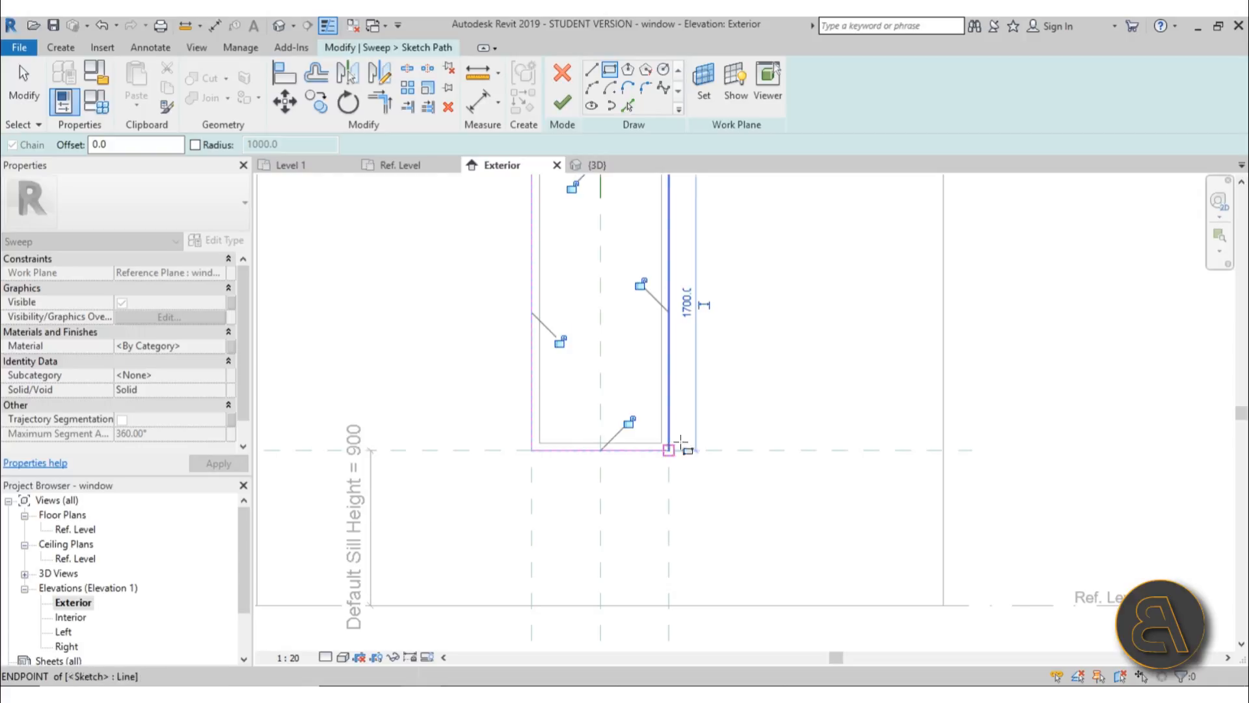
{"action": "scroll", "coordinate": [680, 445], "scroll_direction": "down", "scroll_amount": 3}
{"action": "scroll", "coordinate": [658, 301], "scroll_direction": "up", "scroll_amount": 4}
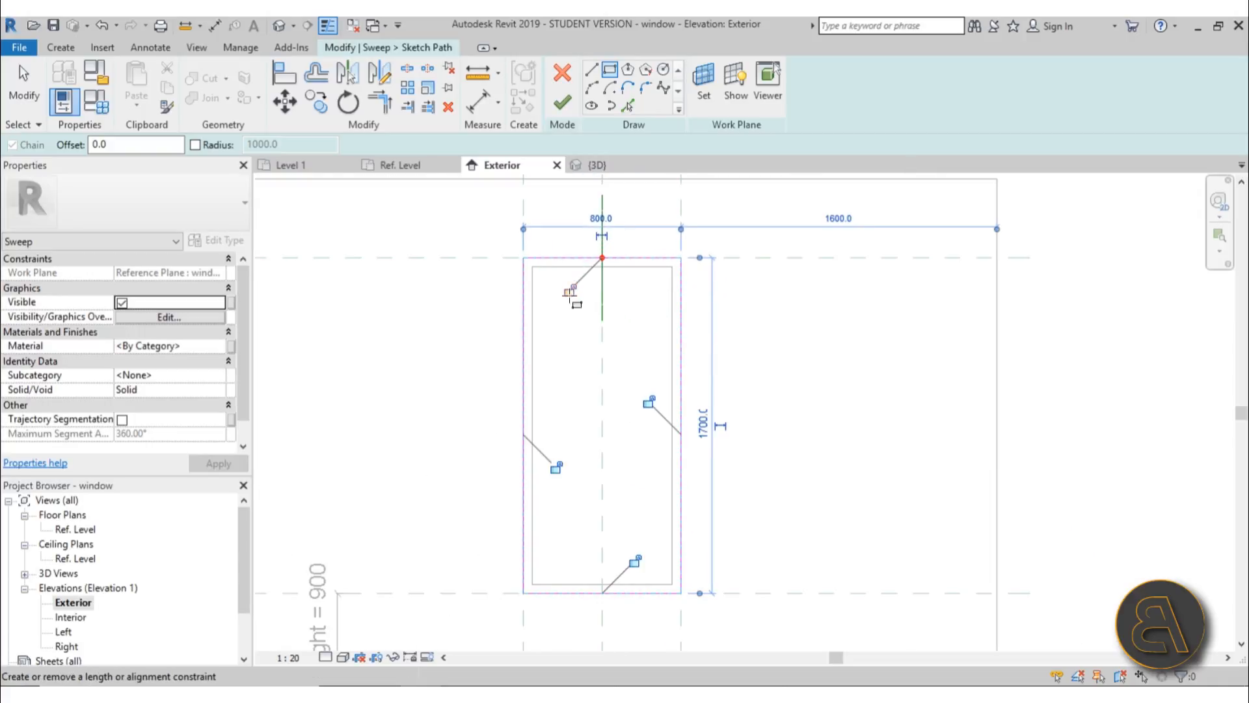
Lock all four sides of the rectangular path to the opening's reference planes
{"action": "left_click", "coordinate": [573, 289]}
{"action": "left_click", "coordinate": [555, 467]}
{"action": "left_click", "coordinate": [649, 401]}
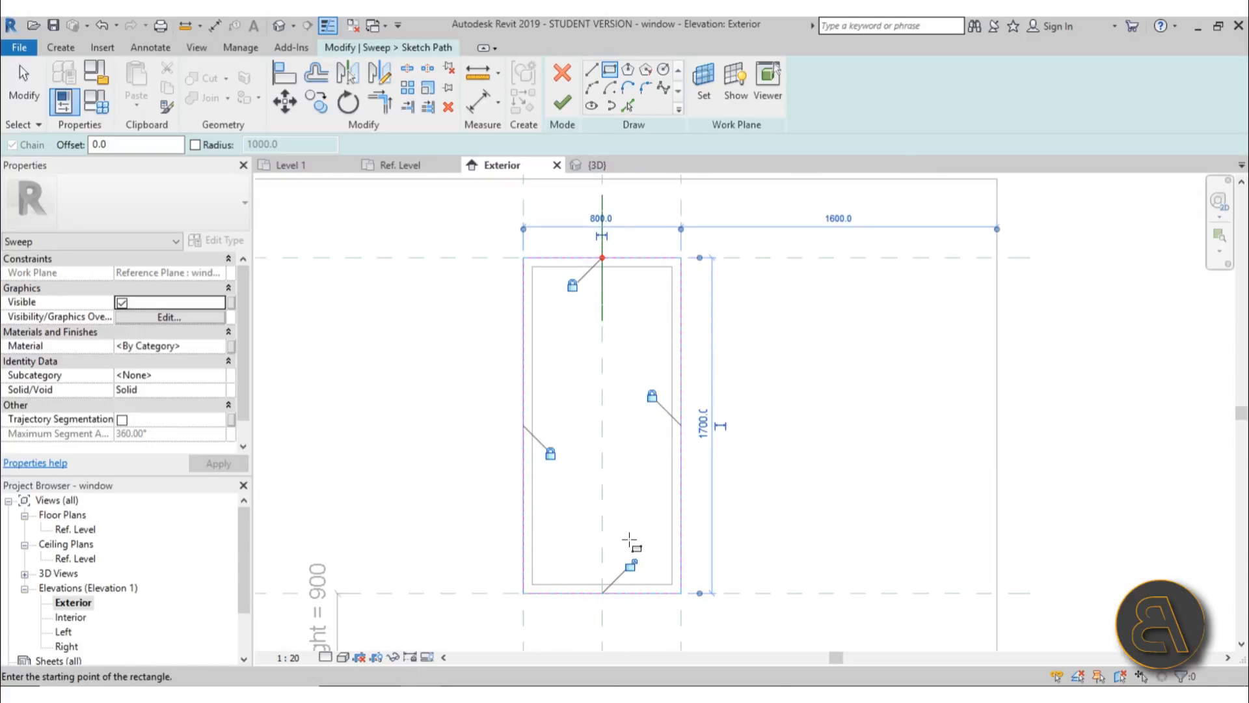
{"action": "left_click", "coordinate": [631, 566]}
{"action": "key", "text": "Escape"}
{"action": "key", "text": "Escape"}
Move the profile plane from the path's upper side to its left vertical side and finish the path
{"action": "left_click", "coordinate": [621, 259]}
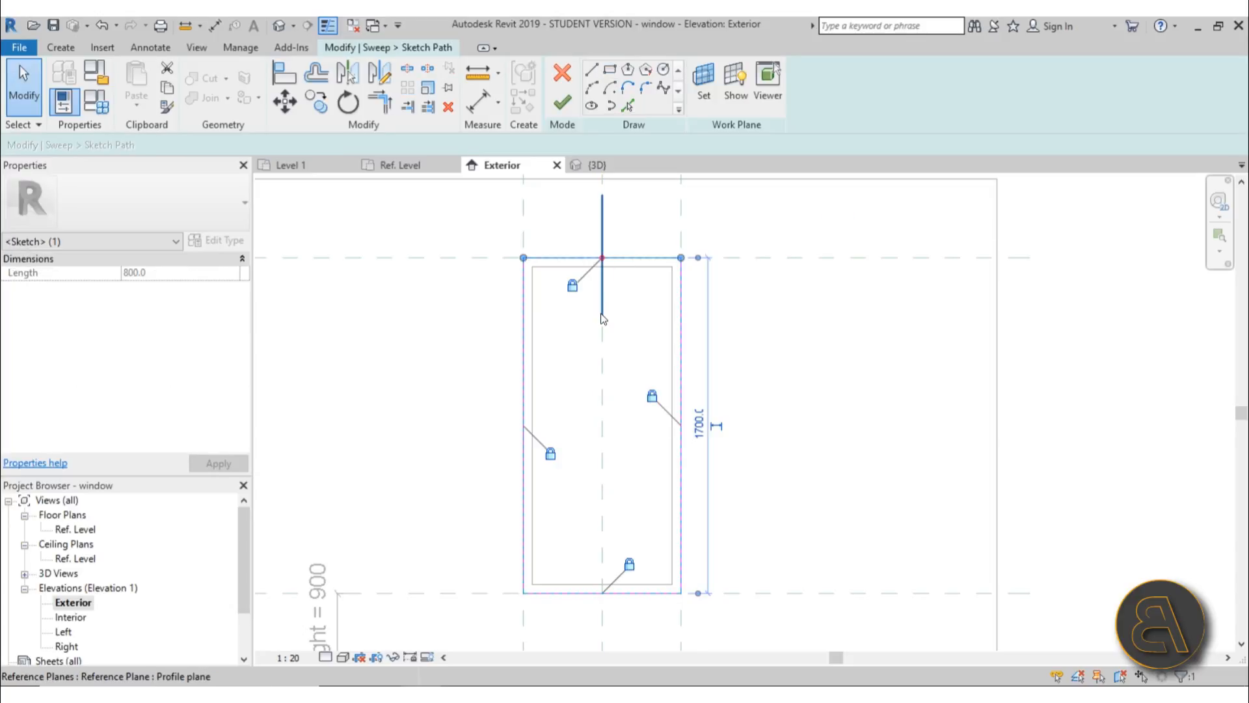
{"action": "key", "text": "Escape"}
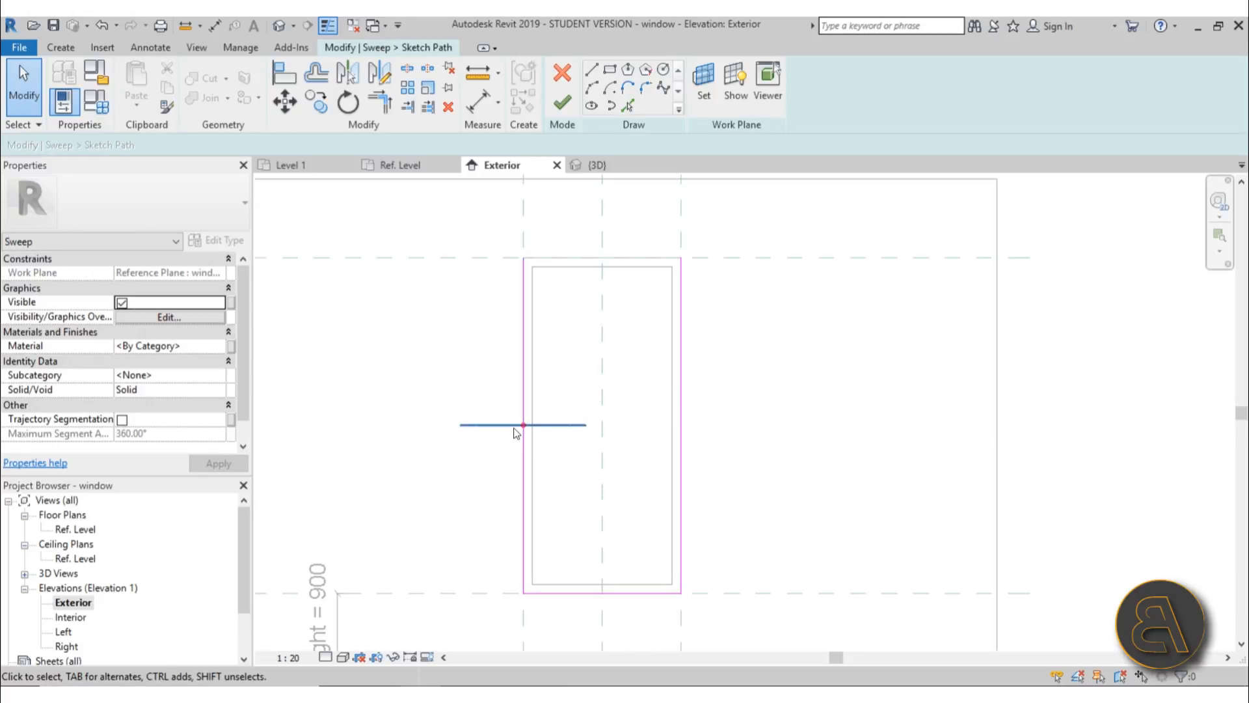
{"action": "left_click", "coordinate": [591, 69]}
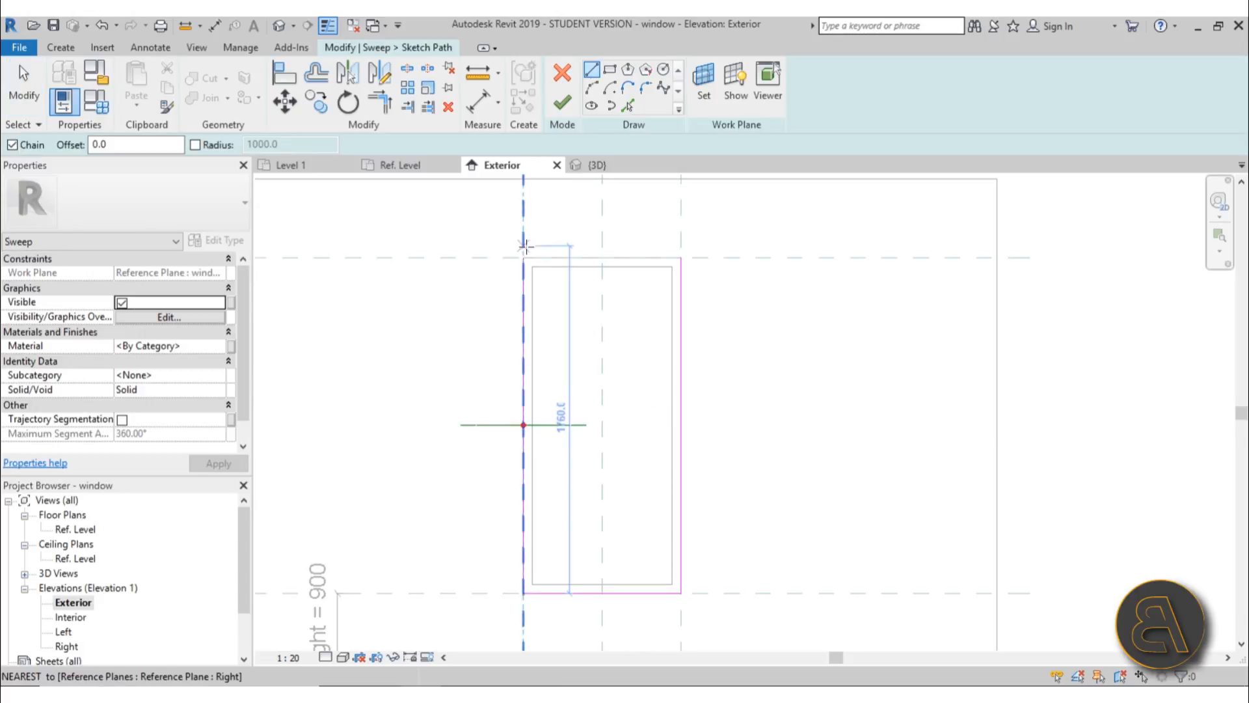
{"action": "left_click", "coordinate": [523, 257]}
{"action": "left_click", "coordinate": [682, 258]}
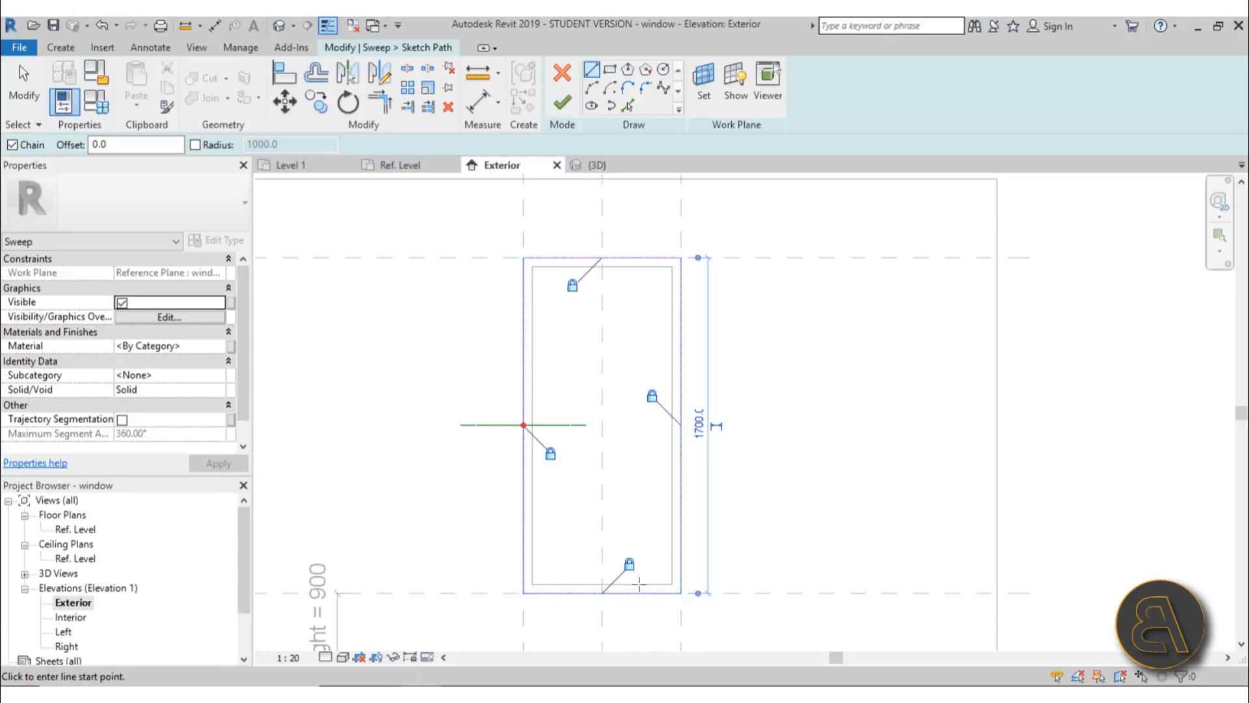
{"action": "left_click", "coordinate": [561, 113]}
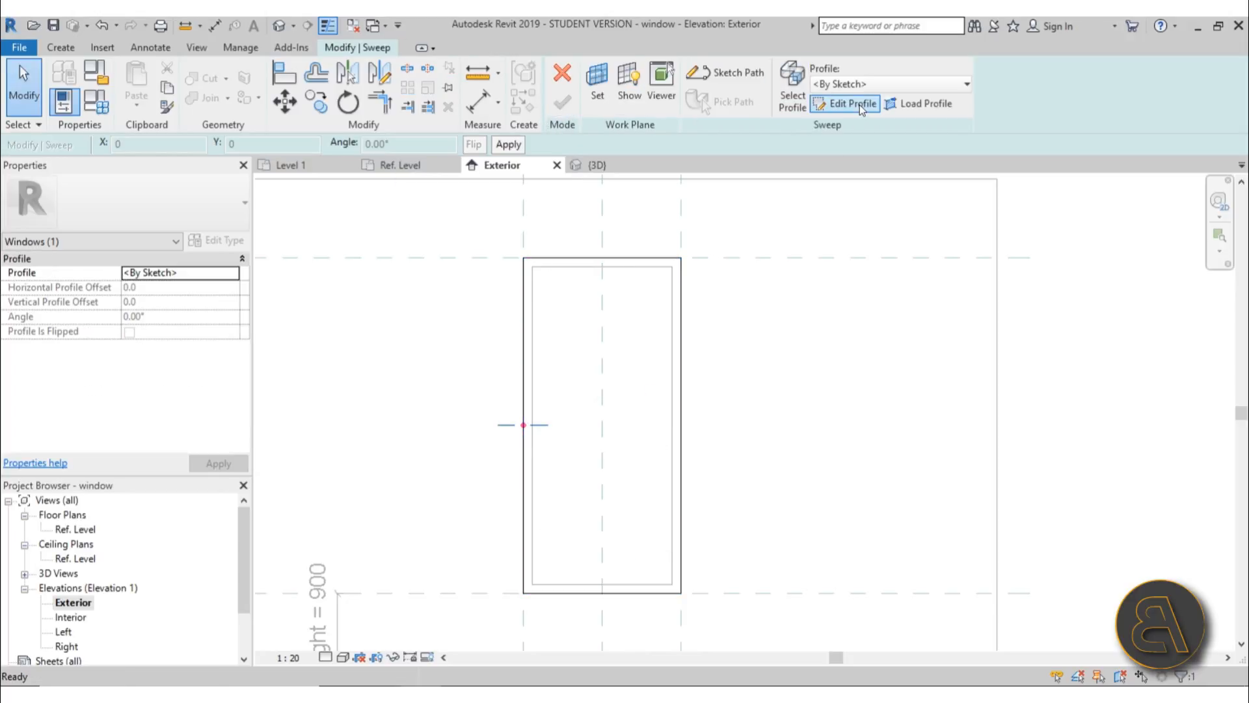
Edit the sweep's profile in the Floor Plan: Ref. Level view
{"action": "left_click", "coordinate": [861, 104]}
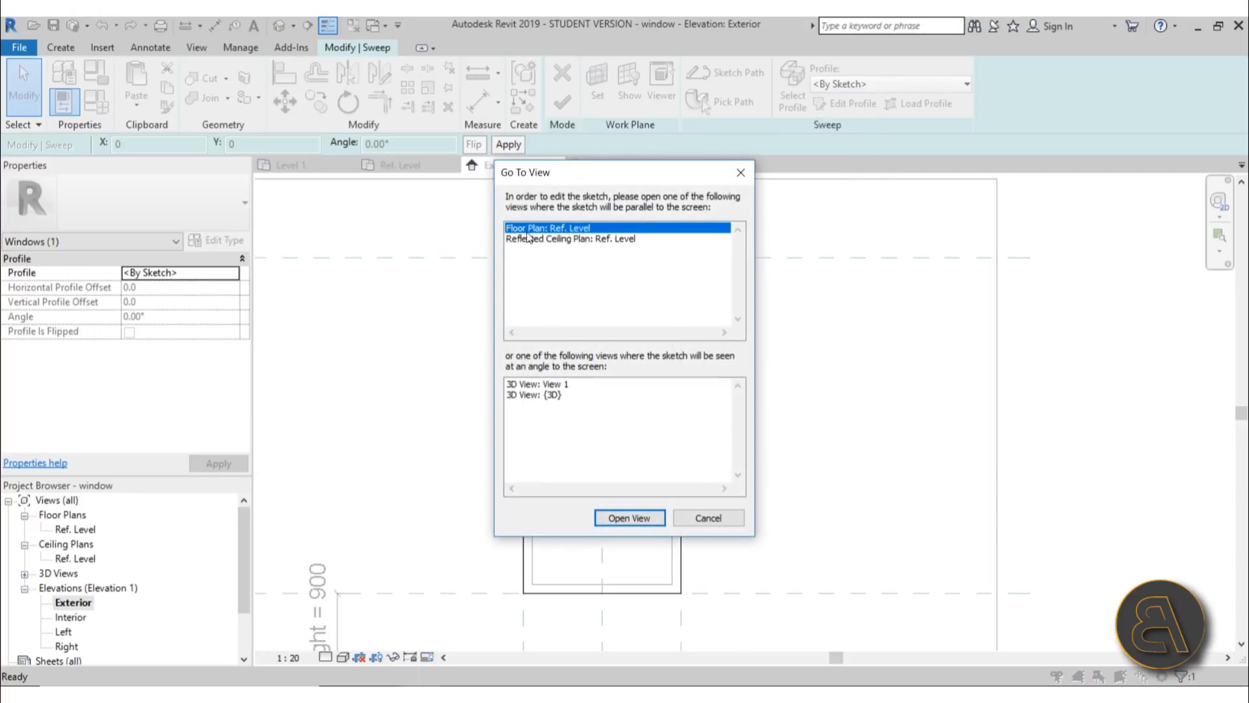
{"action": "left_click_drag", "start_coordinate": [556, 182], "coordinate": [311, 218]}
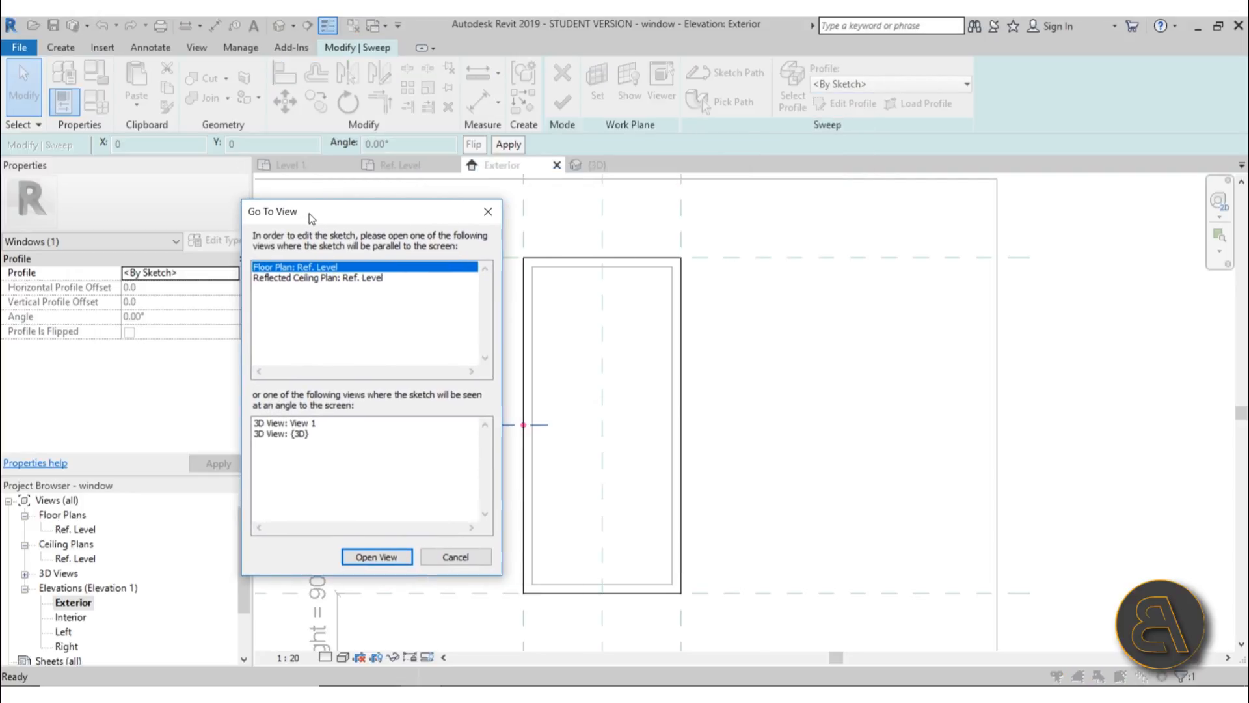
{"action": "left_click_drag", "start_coordinate": [309, 213], "coordinate": [234, 210]}
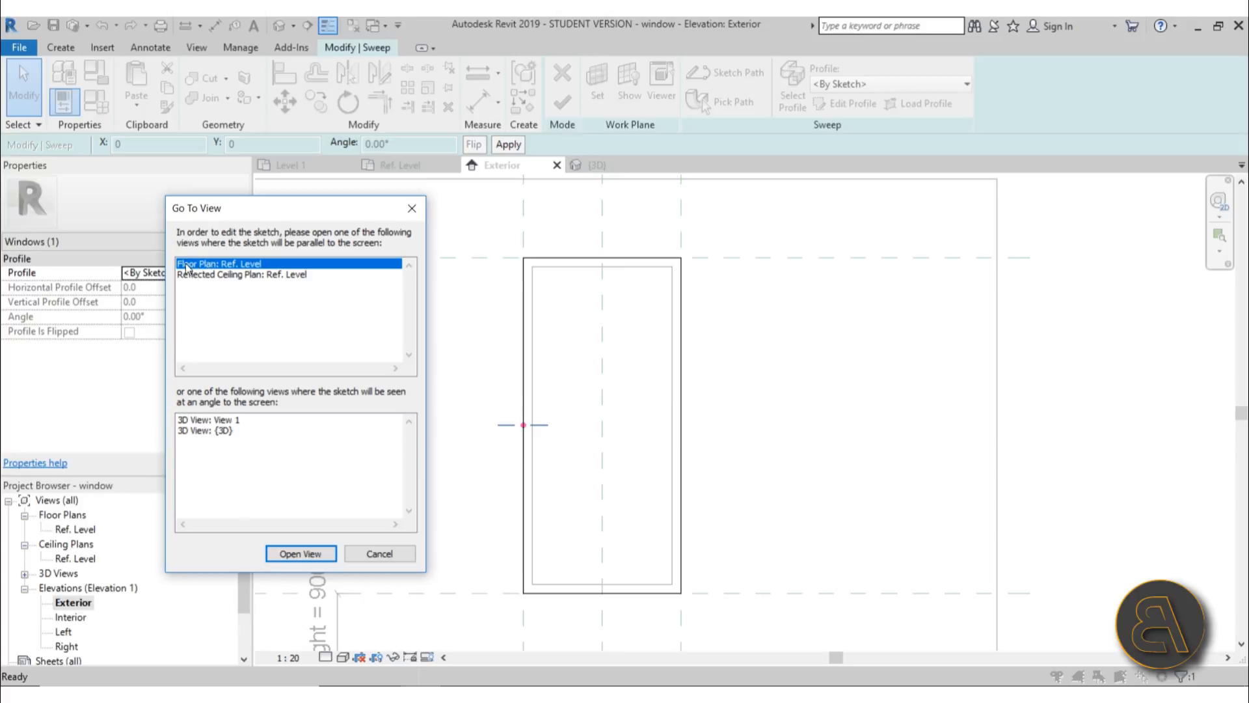
{"action": "double_click", "coordinate": [227, 265]}
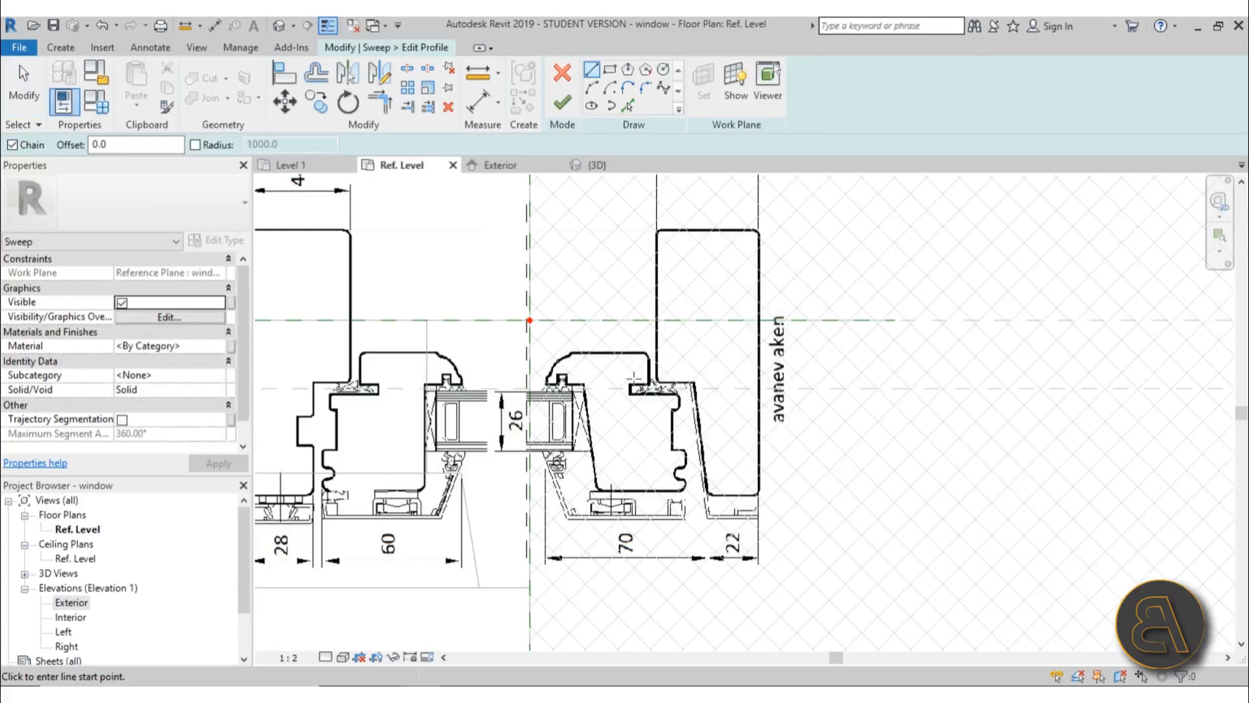
Examine how the frame details on the reference drawing line up with the profile point and opening edge, and leave the profile sketch
{"action": "scroll", "coordinate": [637, 375], "scroll_direction": "down", "scroll_amount": 2}
{"action": "middle_click_drag", "start_coordinate": [651, 398], "coordinate": [641, 383]}
{"action": "scroll", "coordinate": [586, 345], "scroll_direction": "up", "scroll_amount": 5}
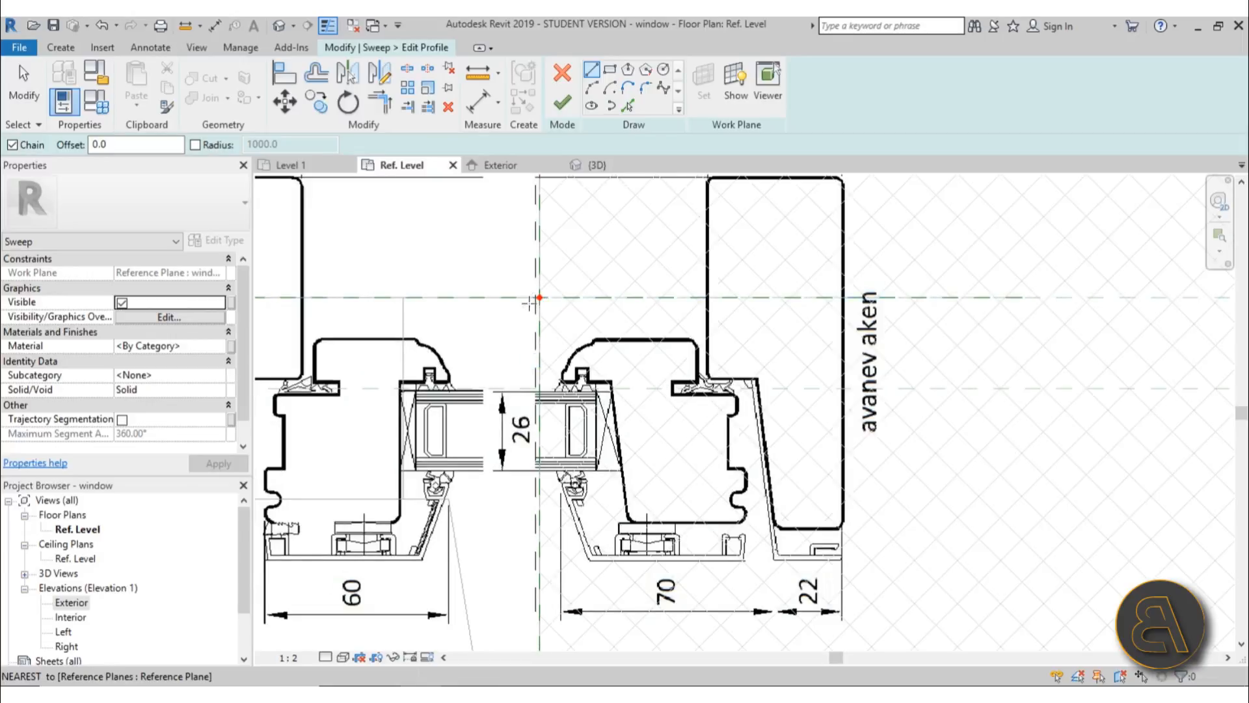
{"action": "scroll", "coordinate": [605, 297], "scroll_direction": "down", "scroll_amount": 3}
{"action": "mouse_move", "coordinate": [605, 299]}
{"action": "middle_mouse_down"}
{"action": "mouse_move", "coordinate": [599, 399]}
{"action": "mouse_move", "coordinate": [646, 403]}
{"action": "middle_mouse_up"}
{"action": "scroll", "coordinate": [633, 392], "scroll_direction": "down", "scroll_amount": 4}
{"action": "scroll", "coordinate": [609, 367], "scroll_direction": "up", "scroll_amount": 3}
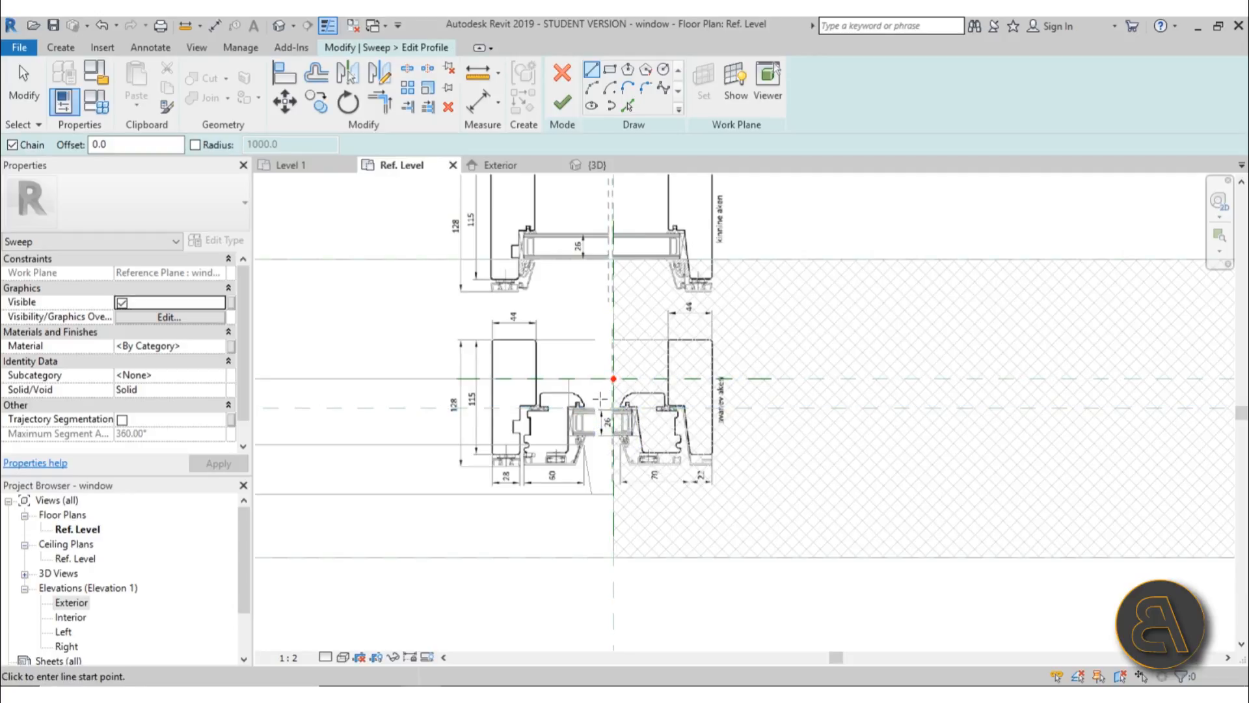
{"action": "scroll", "coordinate": [650, 443], "scroll_direction": "down", "scroll_amount": 1}
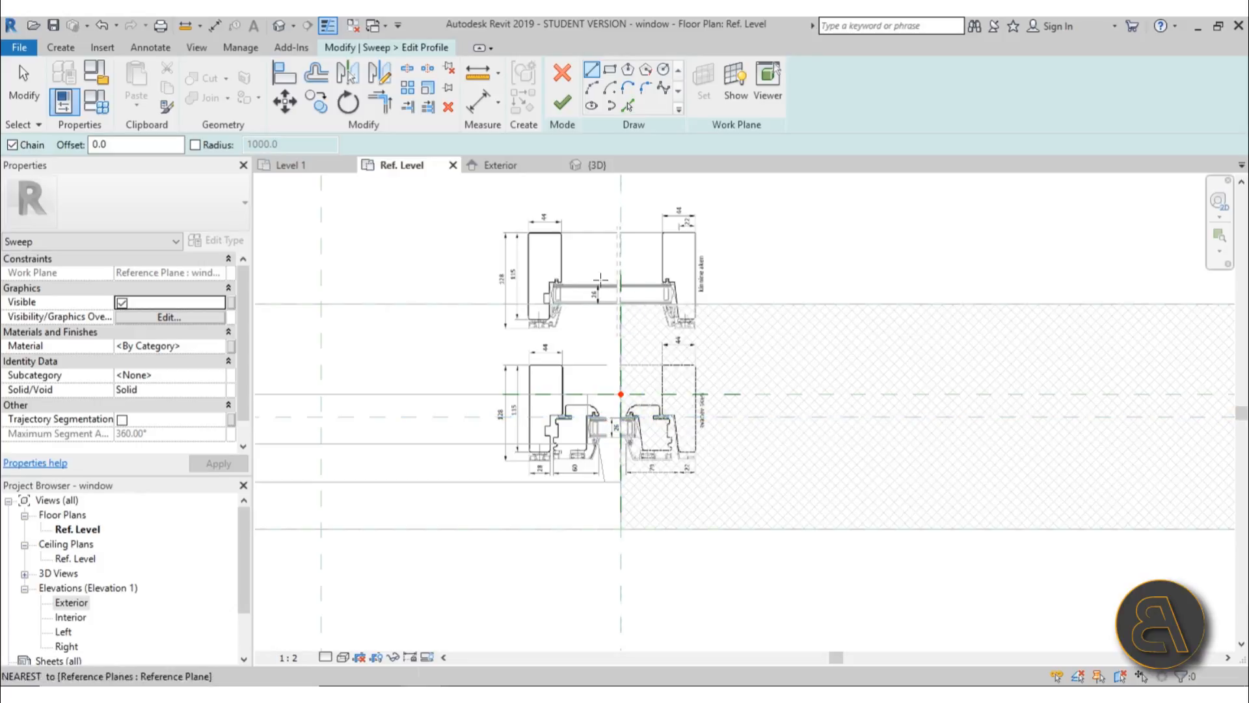
{"action": "middle_click_drag", "start_coordinate": [581, 394], "coordinate": [626, 383]}
{"action": "scroll", "coordinate": [626, 384], "scroll_direction": "down", "scroll_amount": 1}
{"action": "scroll", "coordinate": [626, 414], "scroll_direction": "down", "scroll_amount": 1}
{"action": "middle_click_drag", "start_coordinate": [621, 431], "coordinate": [695, 421]}
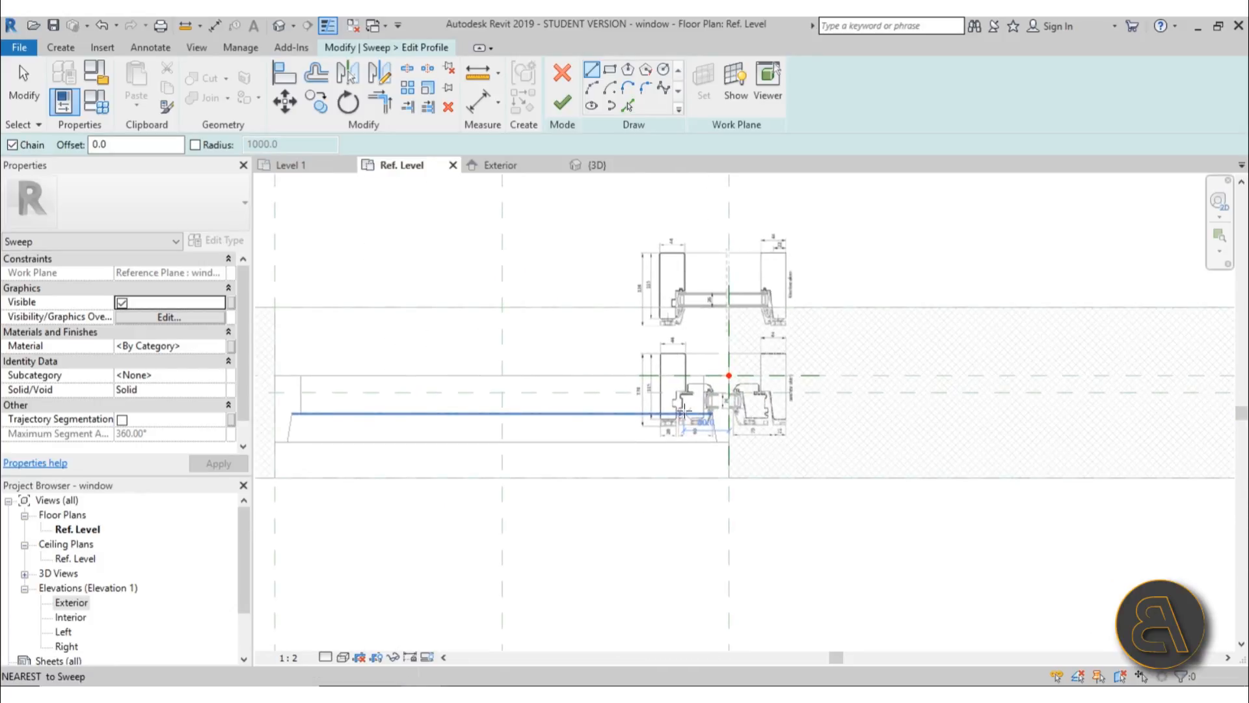
{"action": "left_click", "coordinate": [563, 101]}
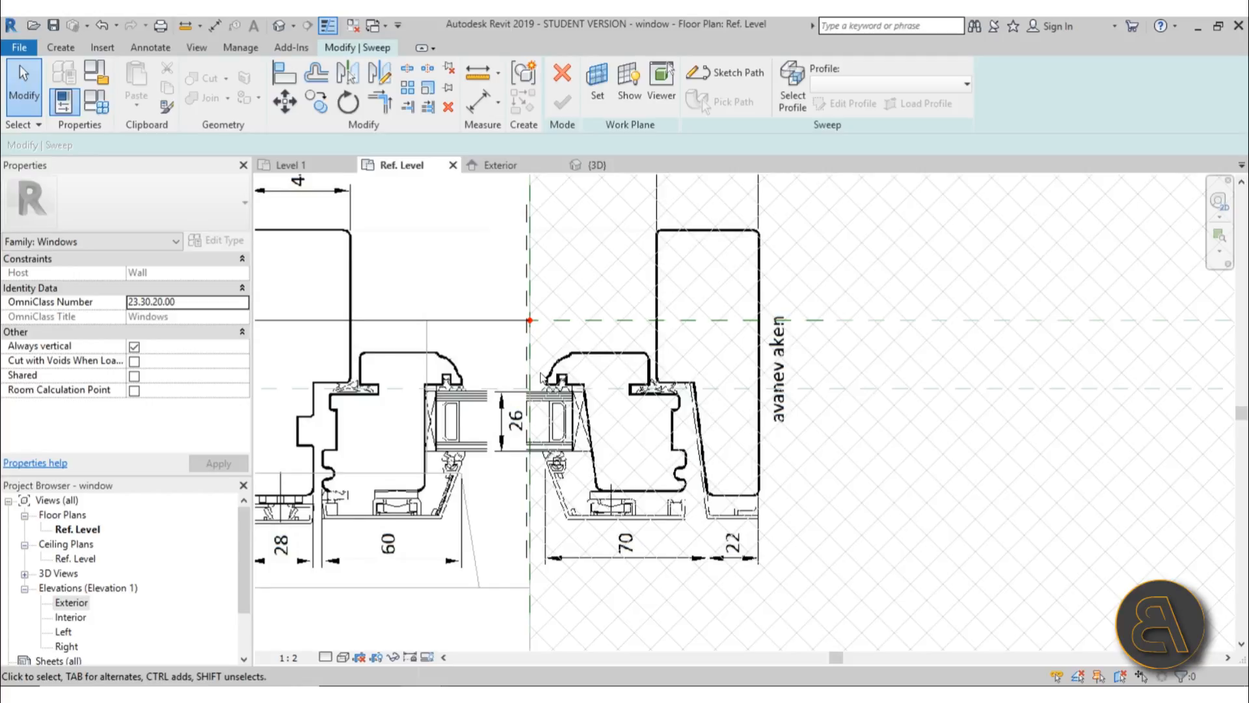
Sketch a circular profile with a radius of about 22.3 mm centred on the profile point, and finish the profile and the sweep
{"action": "middle_click_drag", "start_coordinate": [620, 382], "coordinate": [679, 386]}
{"action": "left_click", "coordinate": [639, 329]}
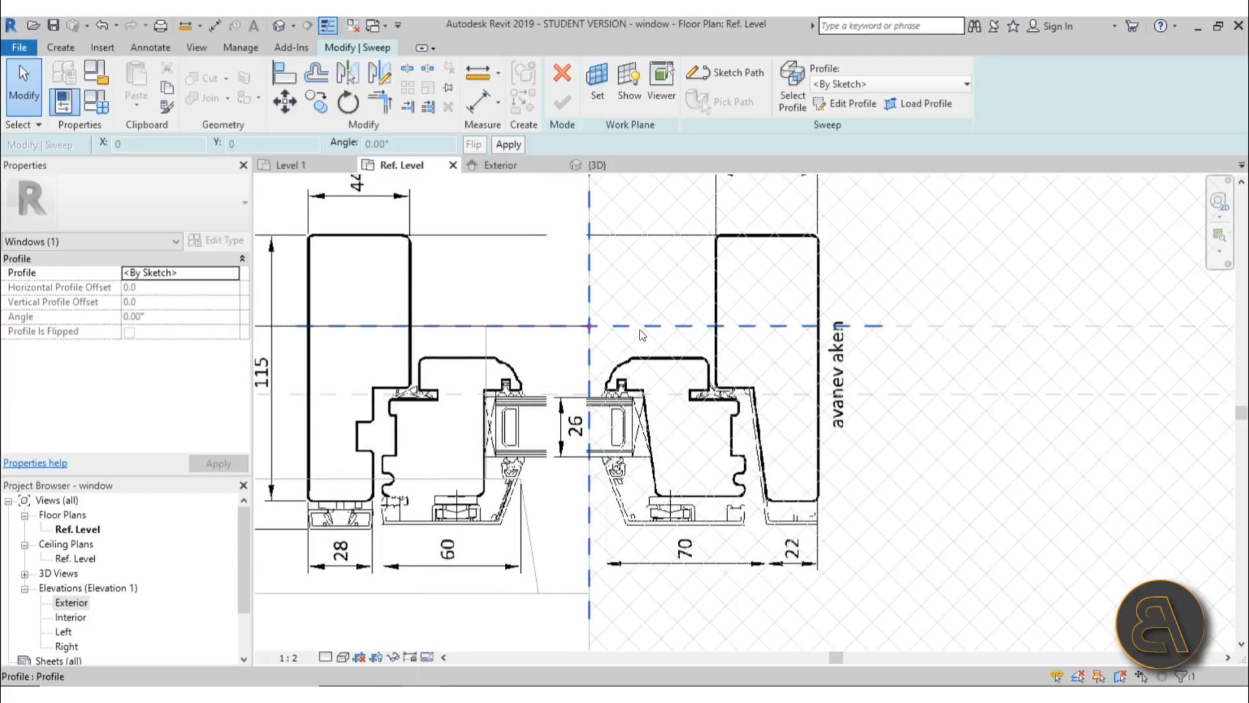
{"action": "left_click", "coordinate": [846, 108]}
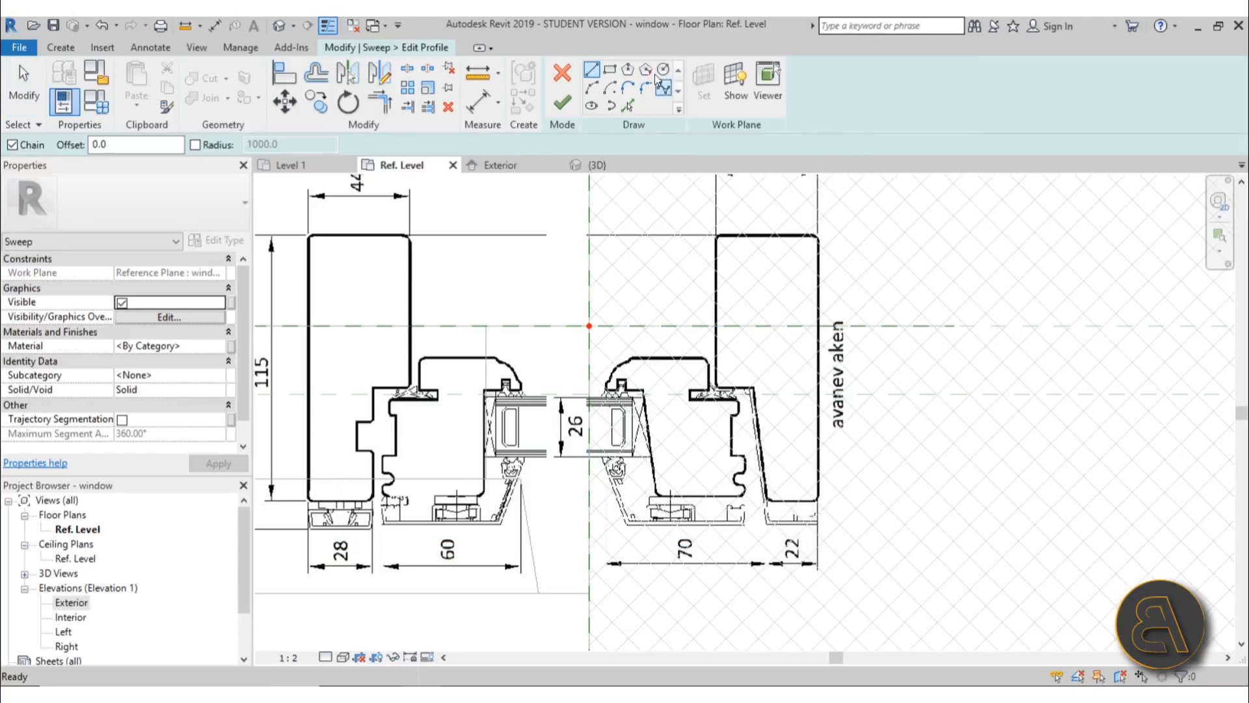
{"action": "left_click", "coordinate": [662, 70]}
{"action": "left_click", "coordinate": [589, 325]}
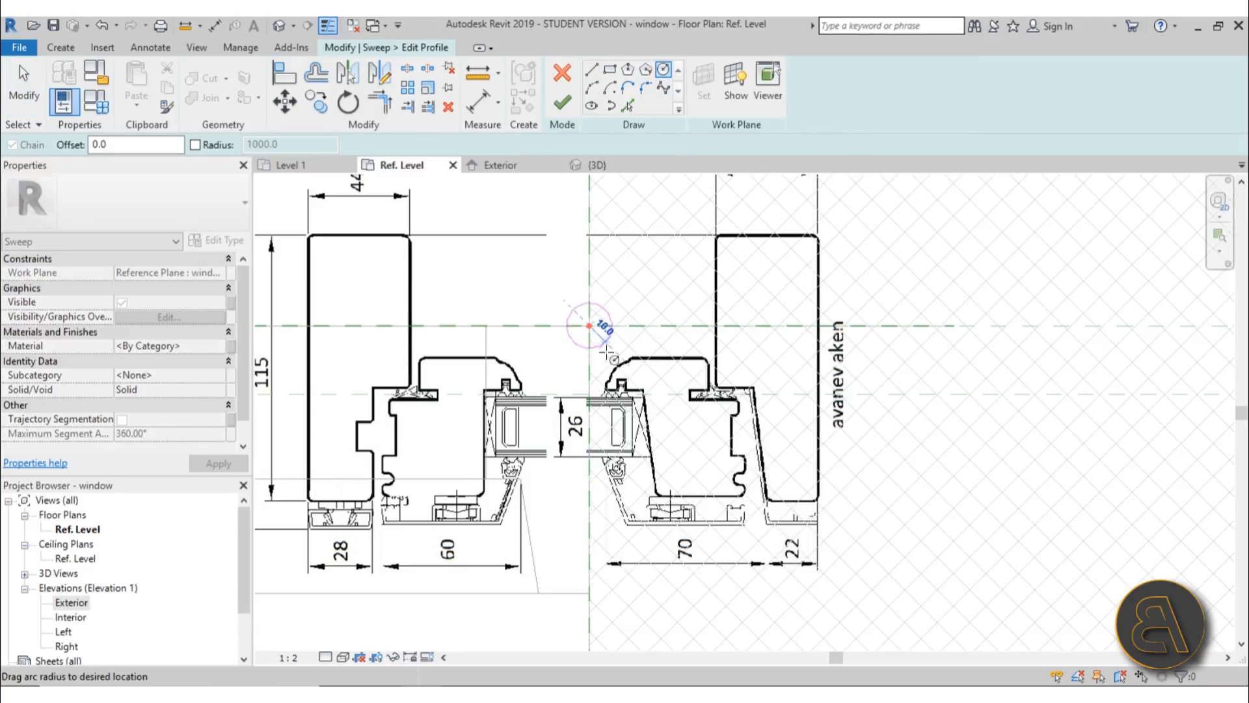
{"action": "left_click", "coordinate": [614, 329]}
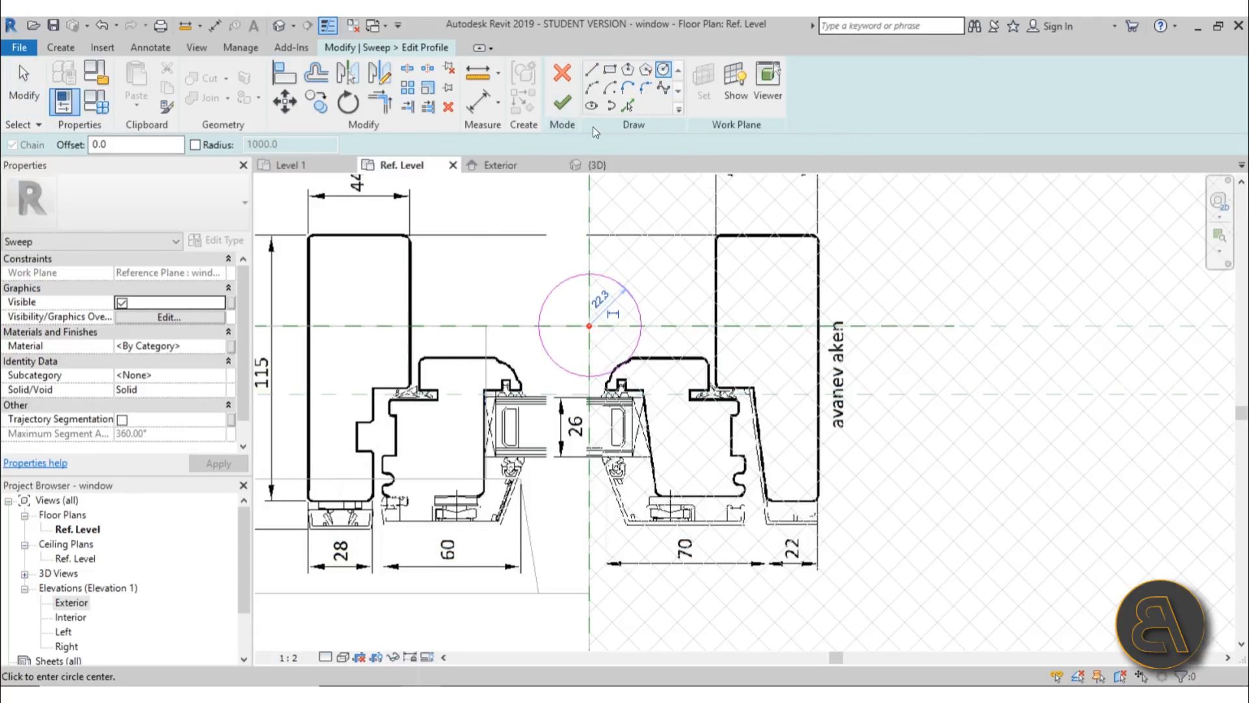
{"action": "left_click", "coordinate": [565, 113]}
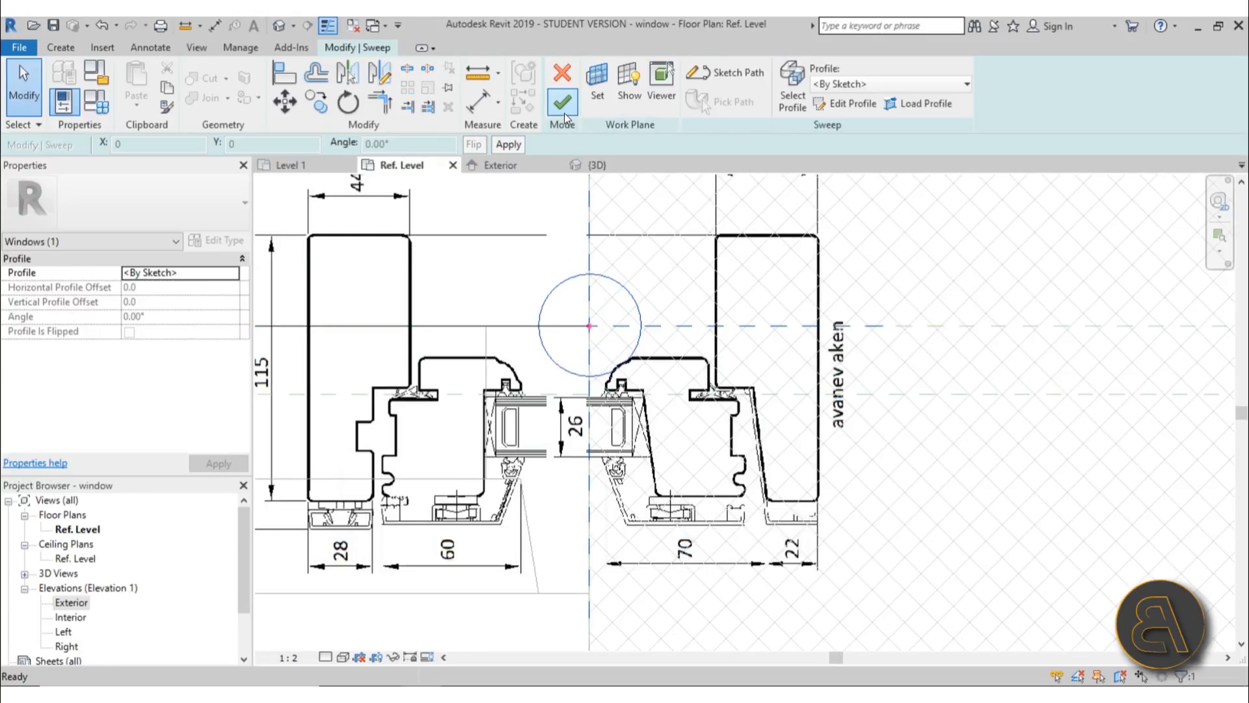
{"action": "left_click", "coordinate": [564, 104]}
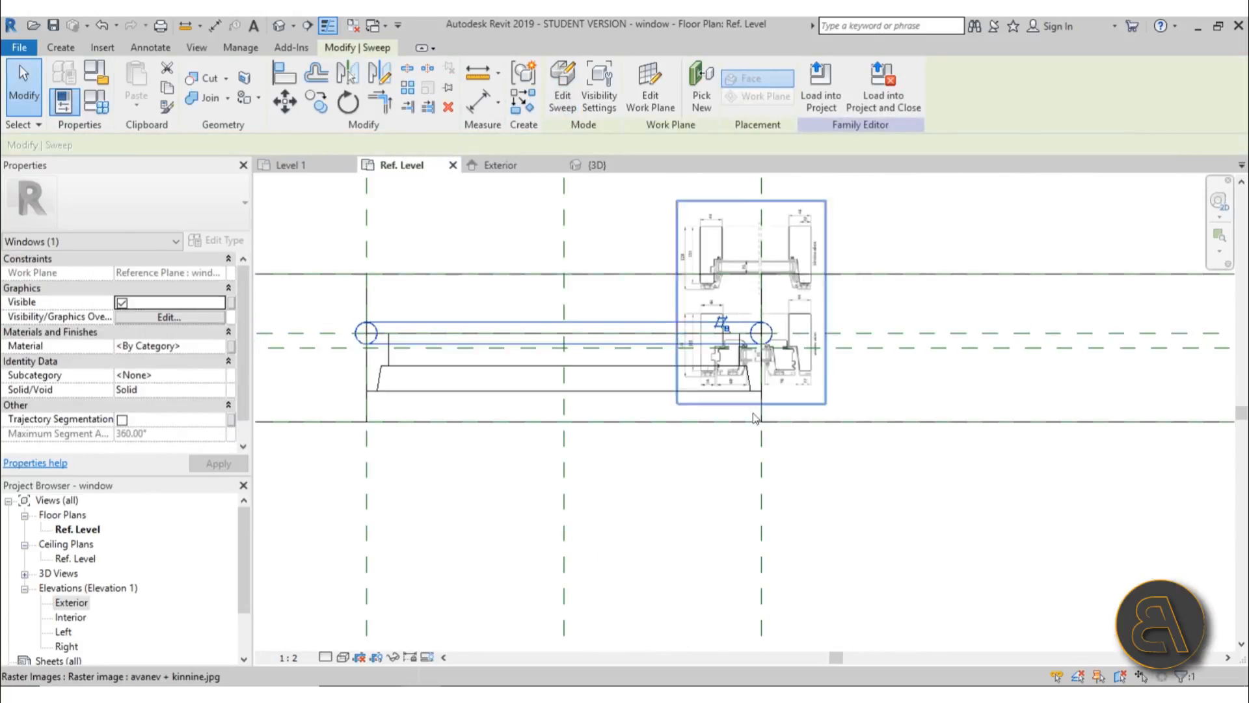
{"action": "left_click", "coordinate": [692, 520]}
Move the avanev + kinnine.jpg detail image so the right frame detail's outer side sits near the opening's edge
{"action": "scroll", "coordinate": [755, 393], "scroll_direction": "up", "scroll_amount": 2}
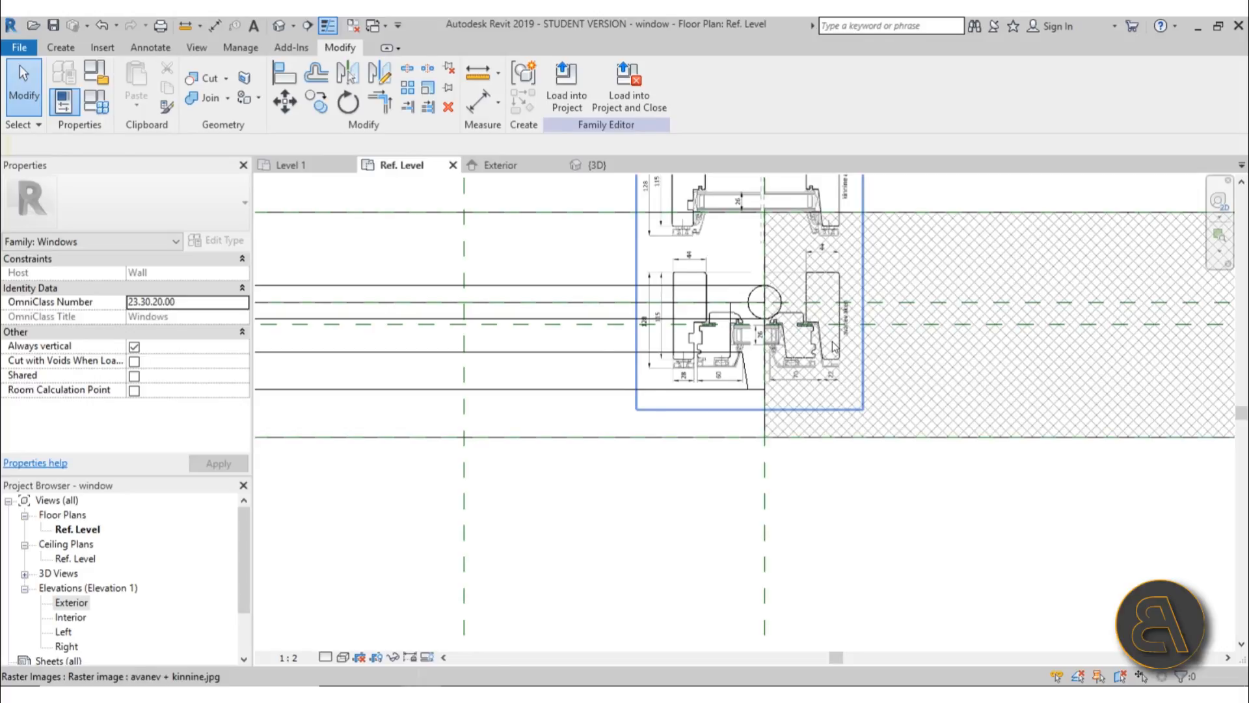
{"action": "left_click_drag", "start_coordinate": [823, 347], "coordinate": [750, 377]}
{"action": "scroll", "coordinate": [796, 350], "scroll_direction": "up", "scroll_amount": 2}
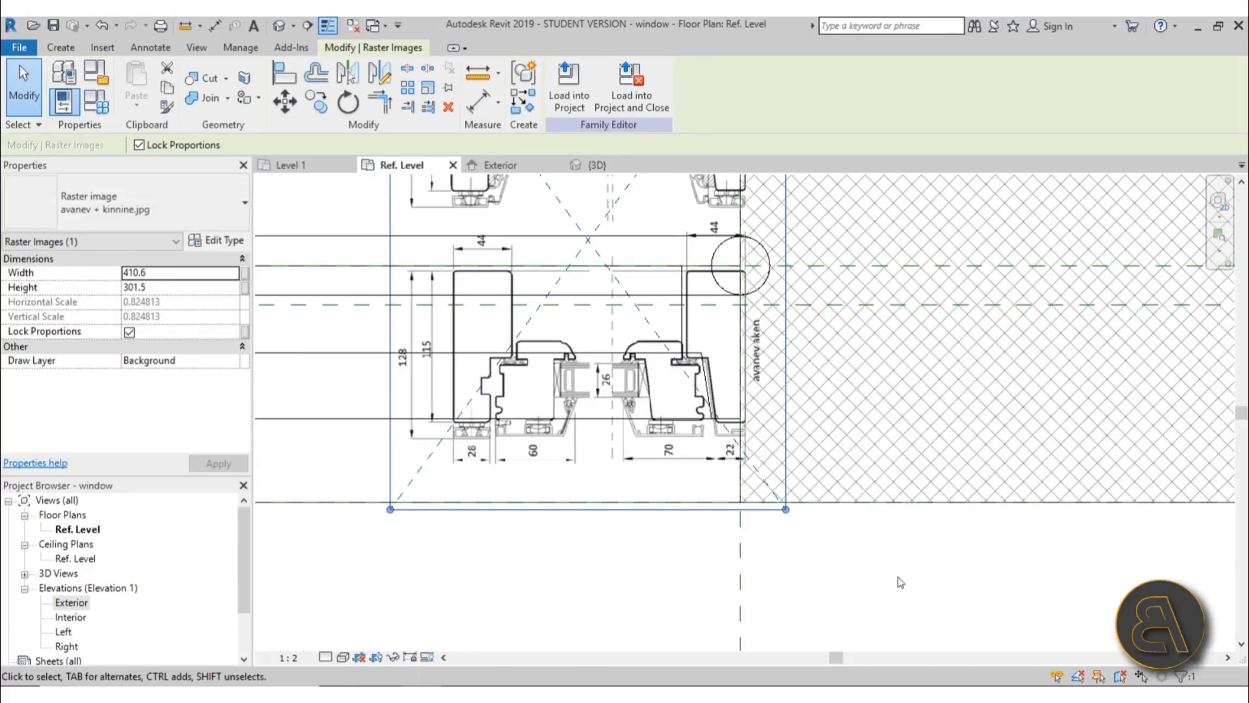
Nudge the avanev + kinnine.jpg image until the right frame detail's upper outer corner meets the circle's centre at the opening edge
{"action": "key", "text": "Left"}
{"action": "key", "text": "Left"}
{"action": "key", "text": "Up"}
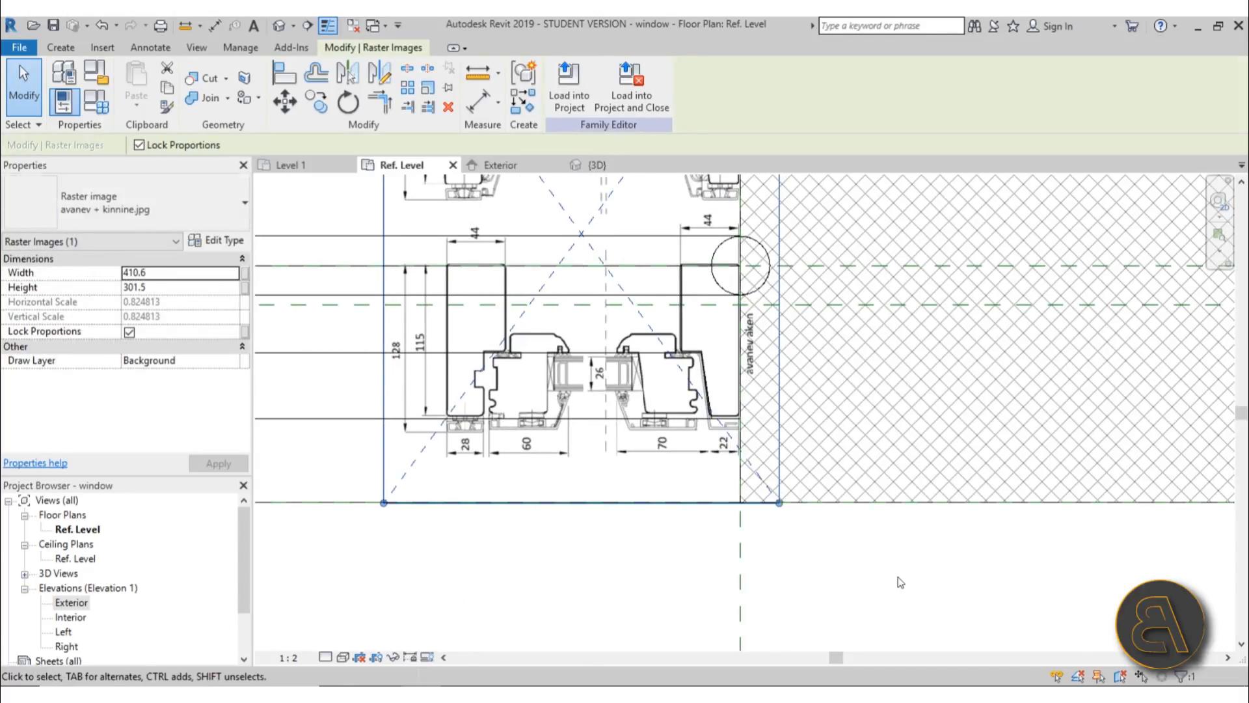
{"action": "scroll", "coordinate": [932, 393], "scroll_direction": "up", "scroll_amount": 5}
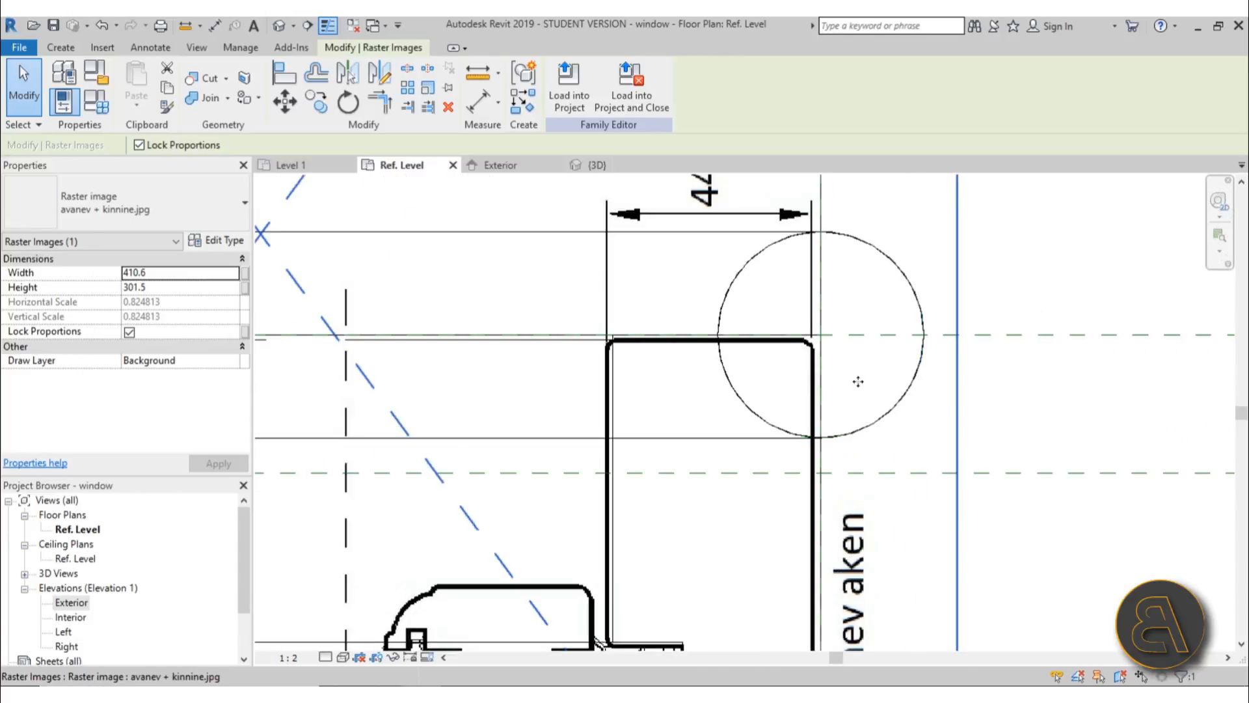
{"action": "key", "text": "Up"}
{"action": "key", "text": "Right"}
{"action": "key", "text": "Right"}
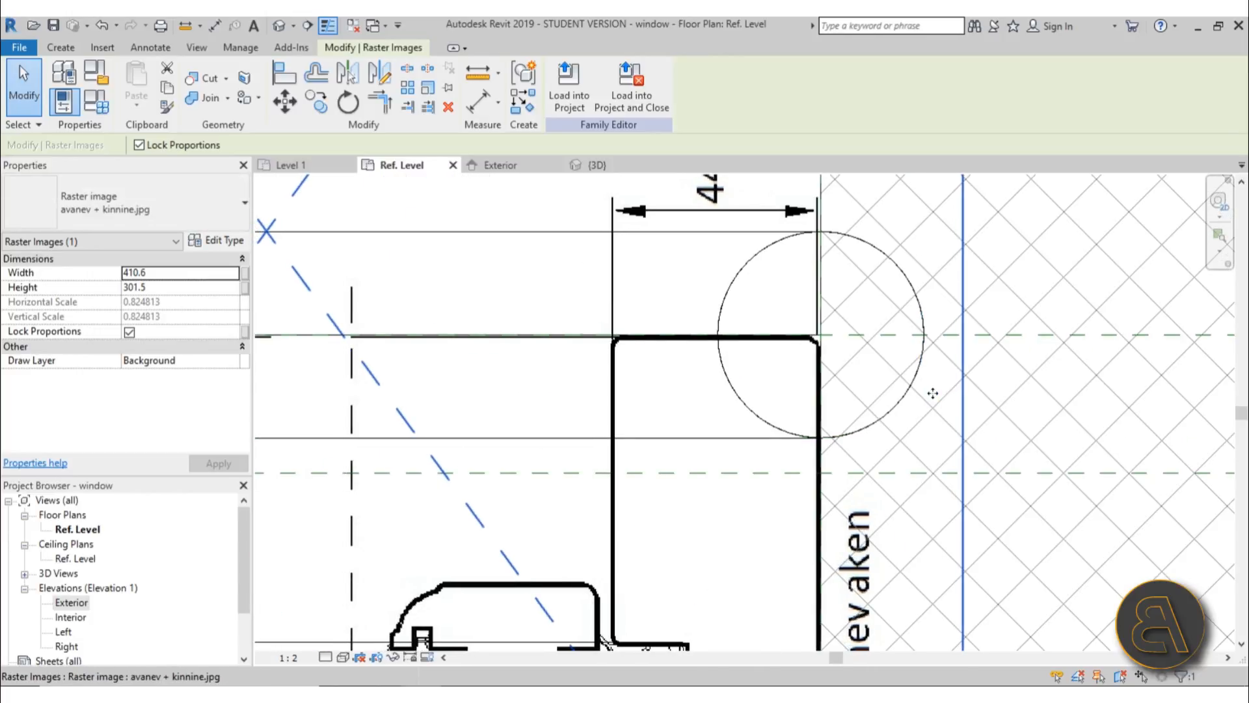
{"action": "scroll", "coordinate": [676, 330], "scroll_direction": "down", "scroll_amount": 3}
{"action": "middle_click_drag", "start_coordinate": [662, 420], "coordinate": [706, 339]}
{"action": "scroll", "coordinate": [735, 548], "scroll_direction": "down", "scroll_amount": 2}
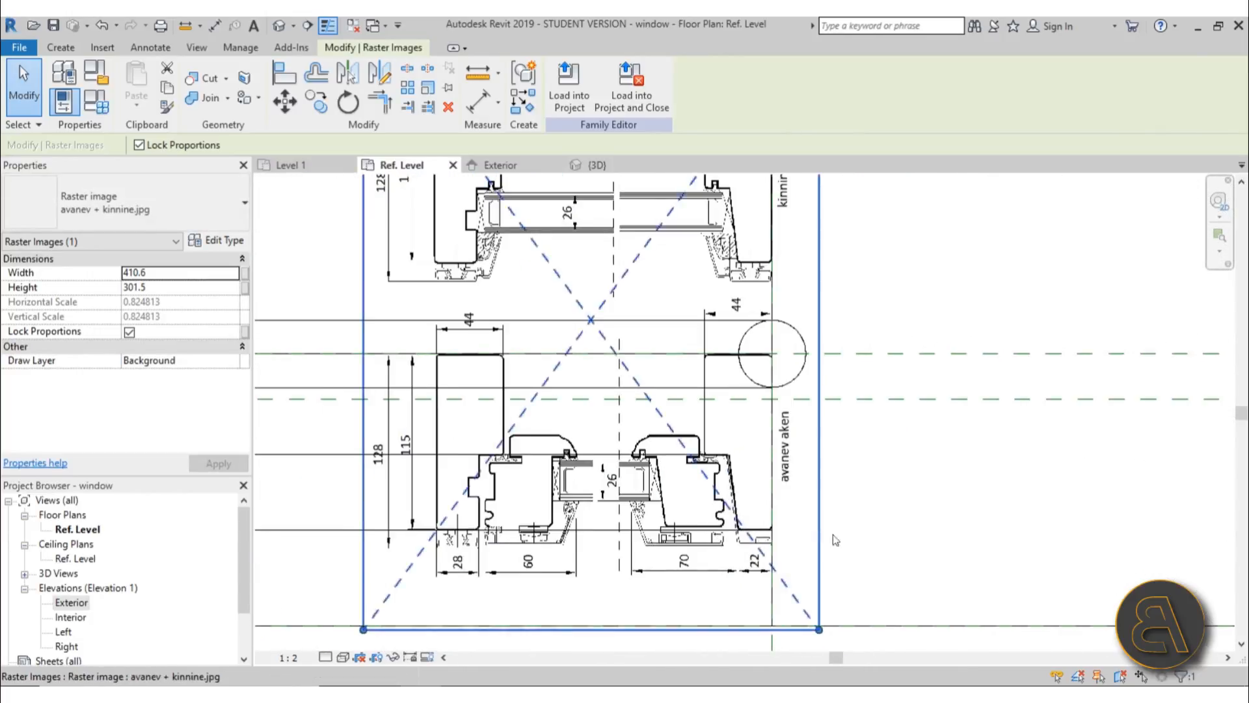
{"action": "middle_click_drag", "start_coordinate": [848, 539], "coordinate": [846, 526]}
{"action": "left_click", "coordinate": [892, 638]}
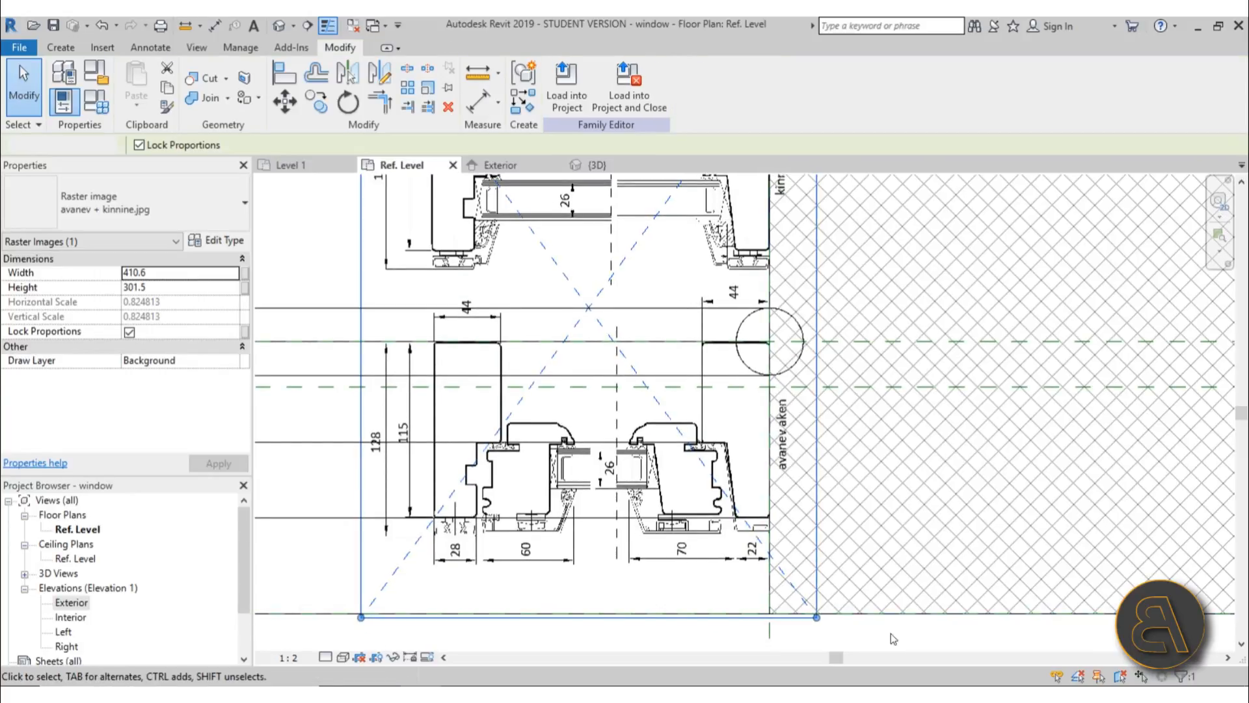
Reopen the sweep's profile sketch and delete the circle from it
{"action": "scroll", "coordinate": [923, 468], "scroll_direction": "down", "scroll_amount": 2}
{"action": "left_click", "coordinate": [893, 472]}
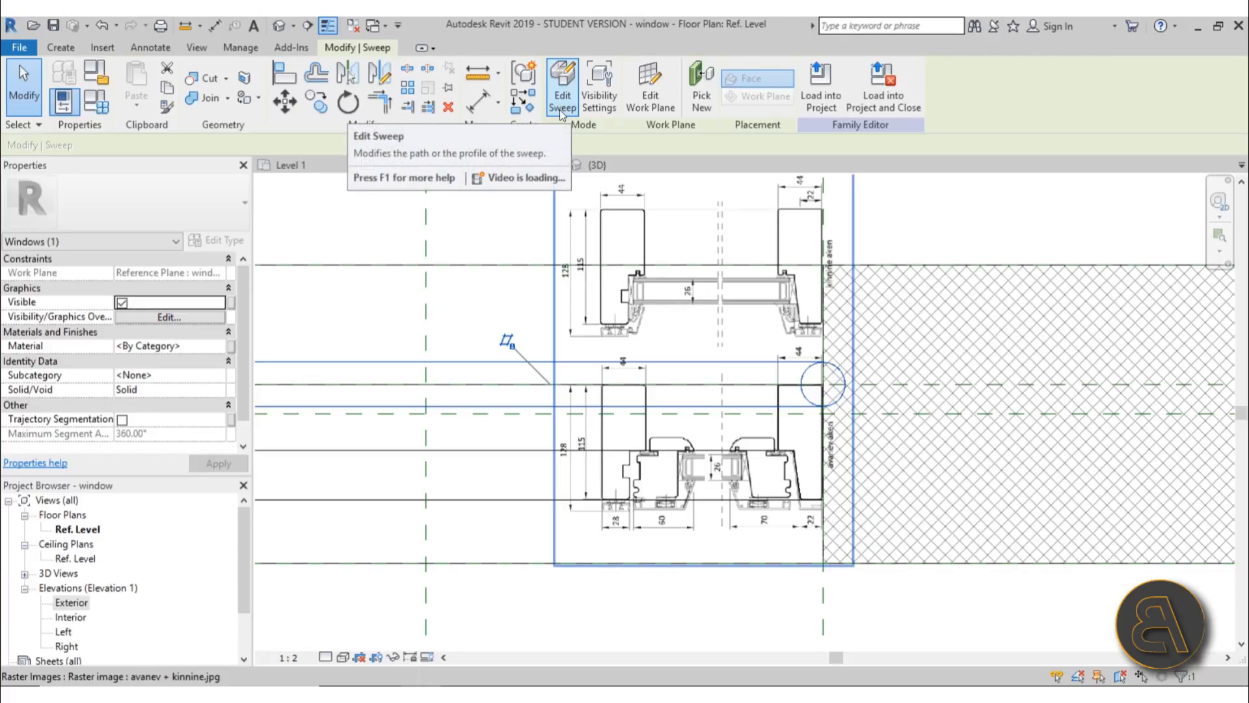
{"action": "left_click", "coordinate": [562, 88]}
{"action": "left_click", "coordinate": [792, 88]}
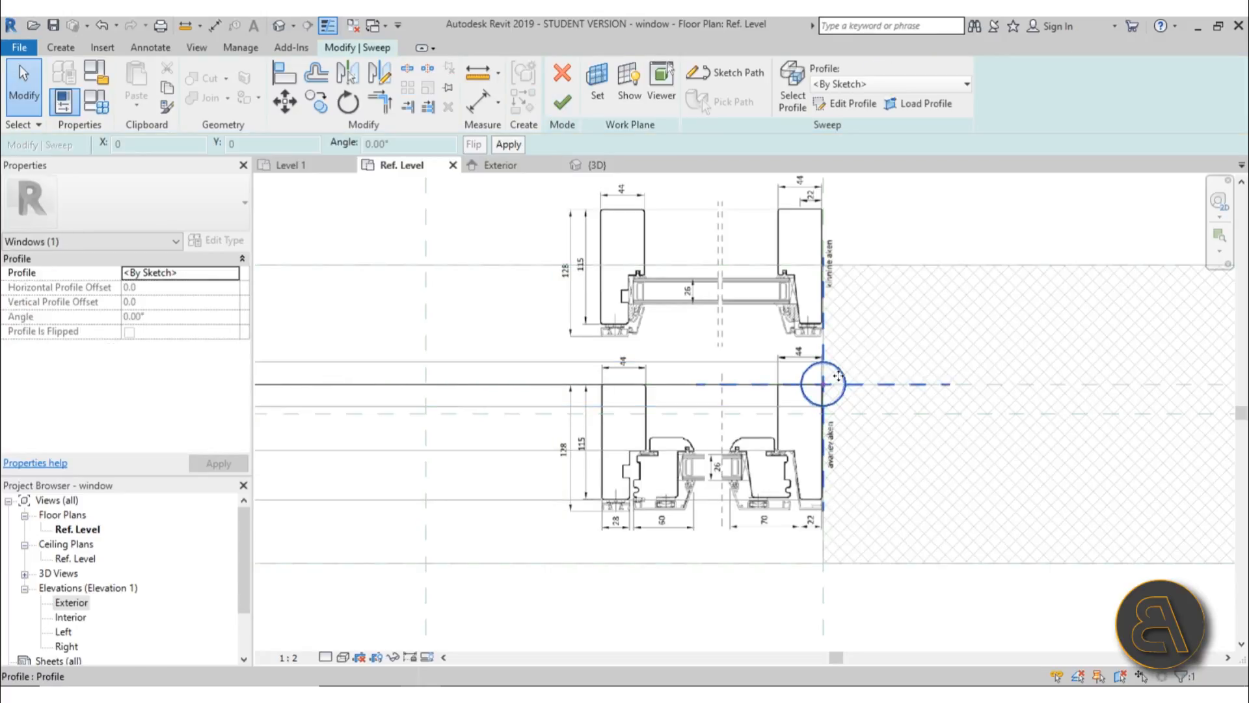
{"action": "left_click", "coordinate": [846, 108]}
{"action": "scroll", "coordinate": [846, 452], "scroll_direction": "up", "scroll_amount": 5}
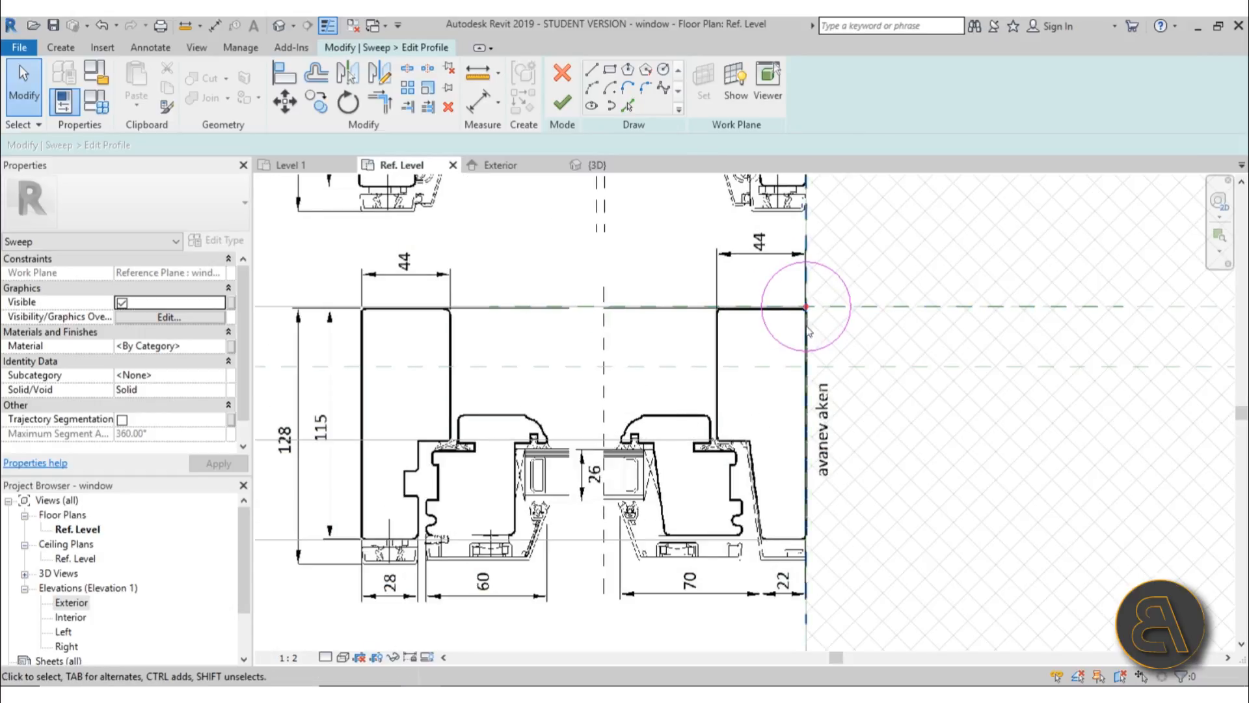
{"action": "left_click", "coordinate": [798, 348]}
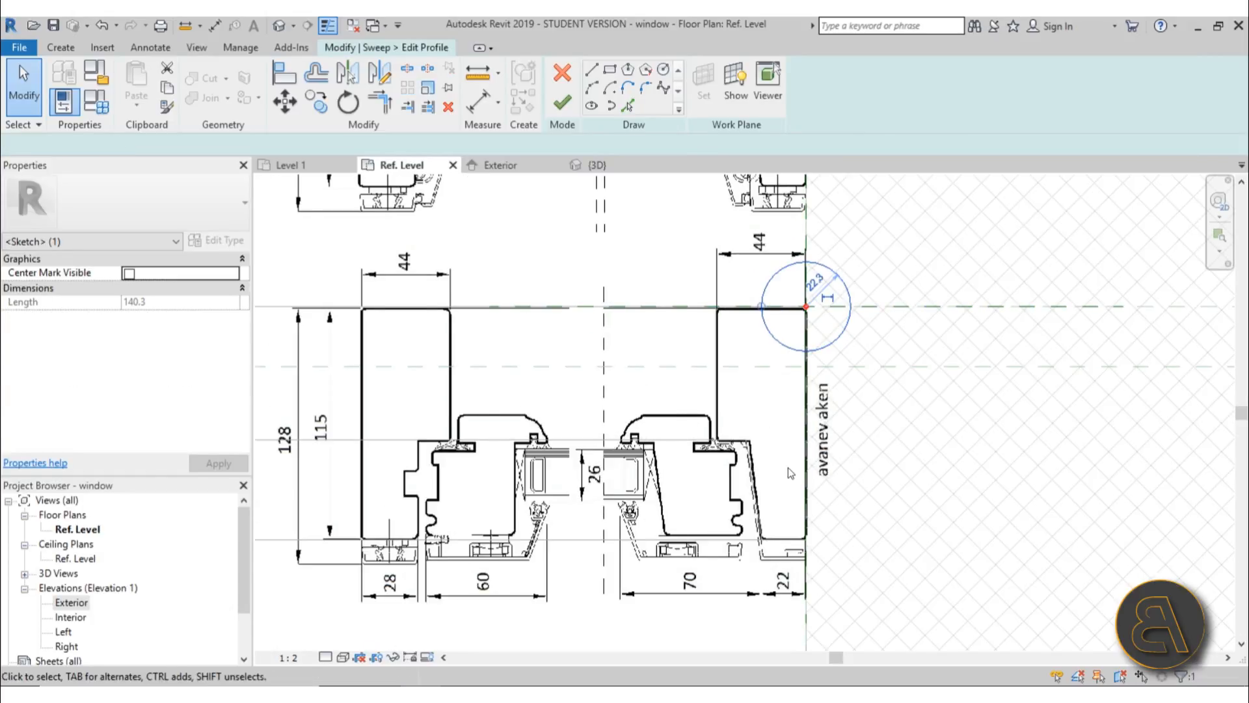
{"action": "key", "text": "Delete"}
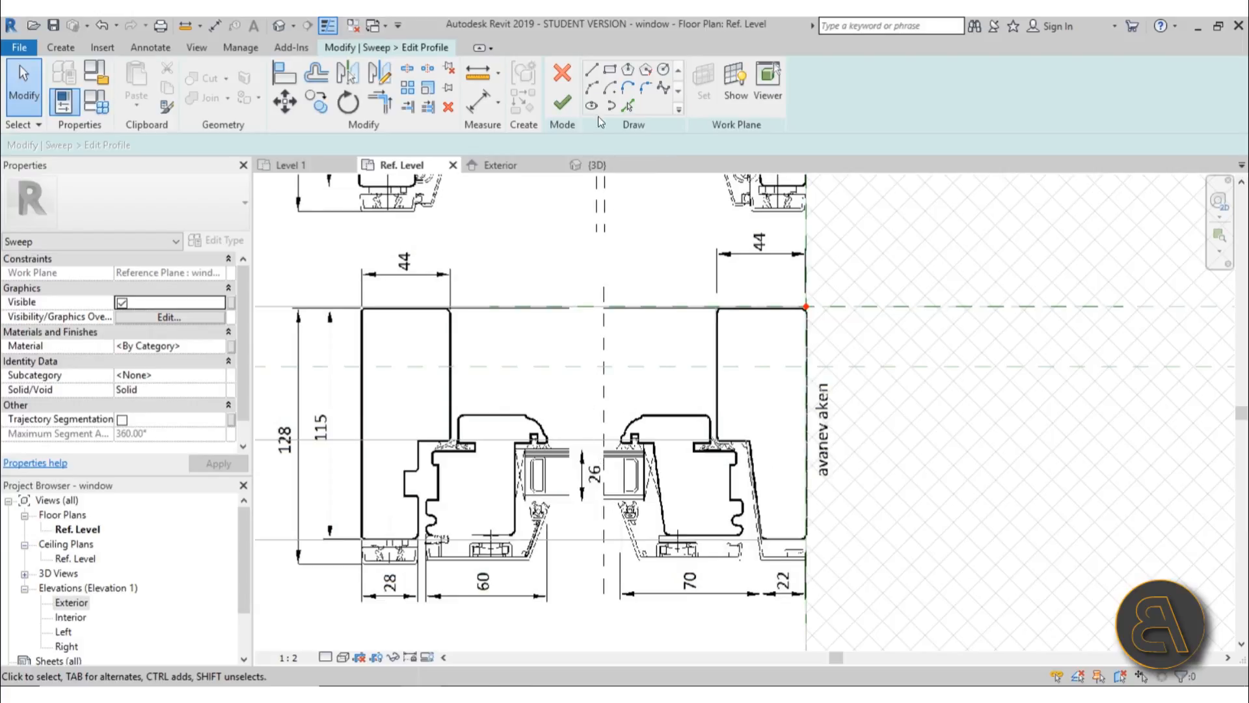
Trace the right sash detail with chained lines, from its about 32 mm top edge down the stepped outer side to the lower notch
{"action": "left_click", "coordinate": [591, 69]}
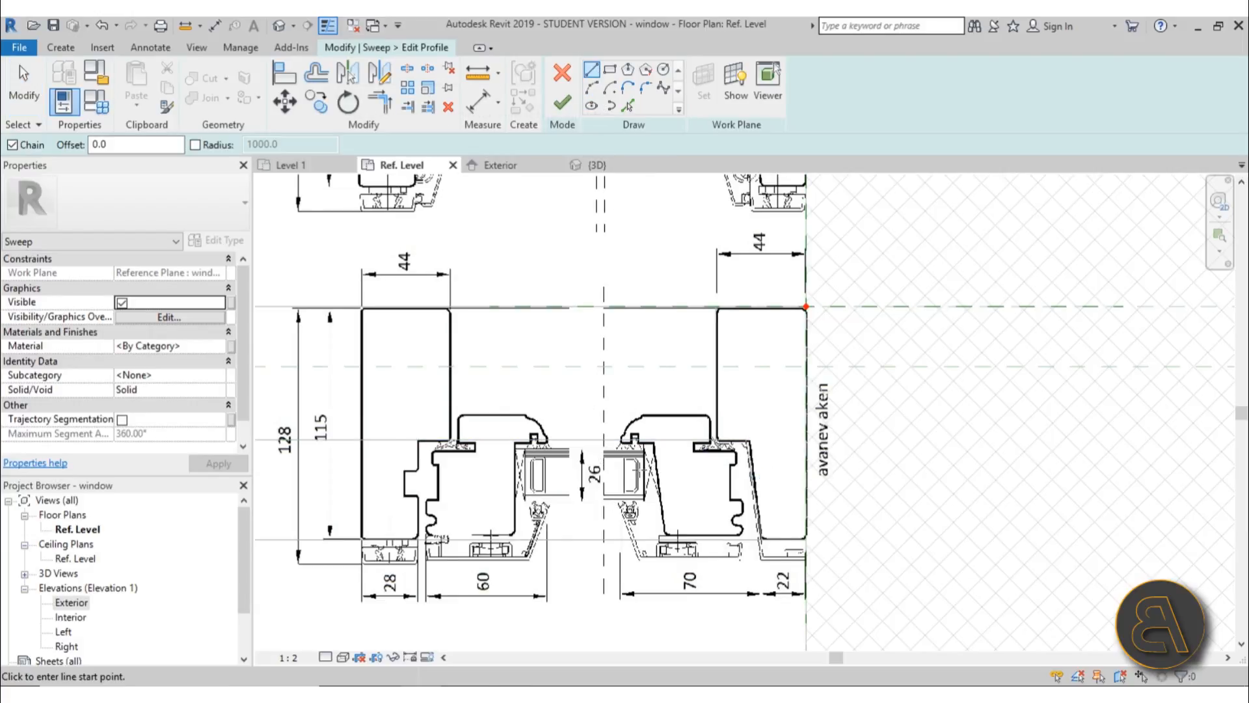
{"action": "scroll", "coordinate": [639, 468], "scroll_direction": "up", "scroll_amount": 3}
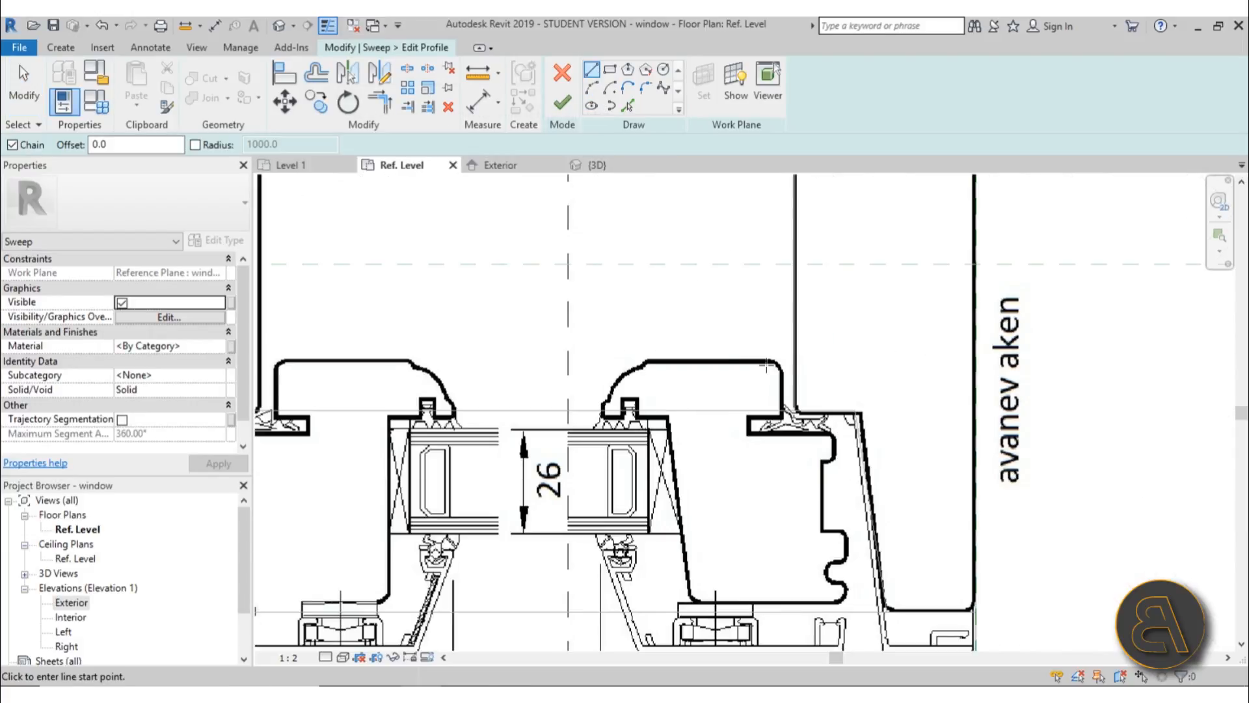
{"action": "left_click", "coordinate": [650, 359]}
{"action": "scroll", "coordinate": [780, 359], "scroll_direction": "up", "scroll_amount": 3}
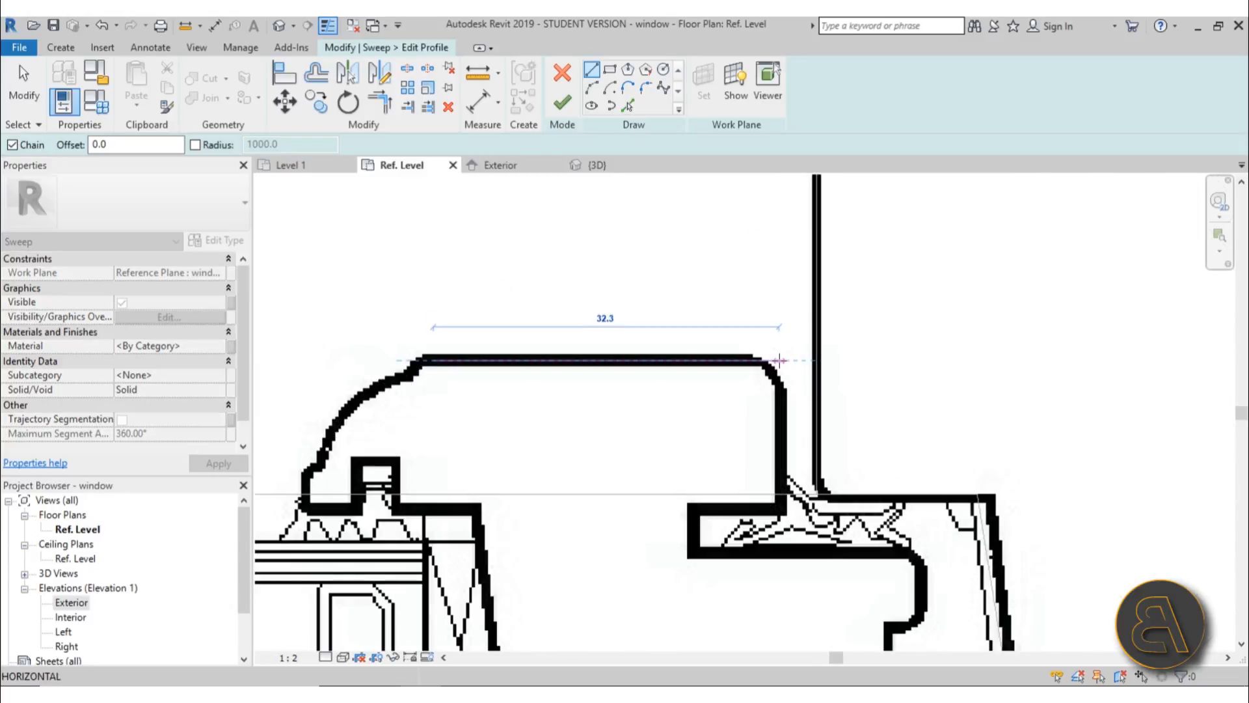
{"action": "left_click", "coordinate": [781, 360]}
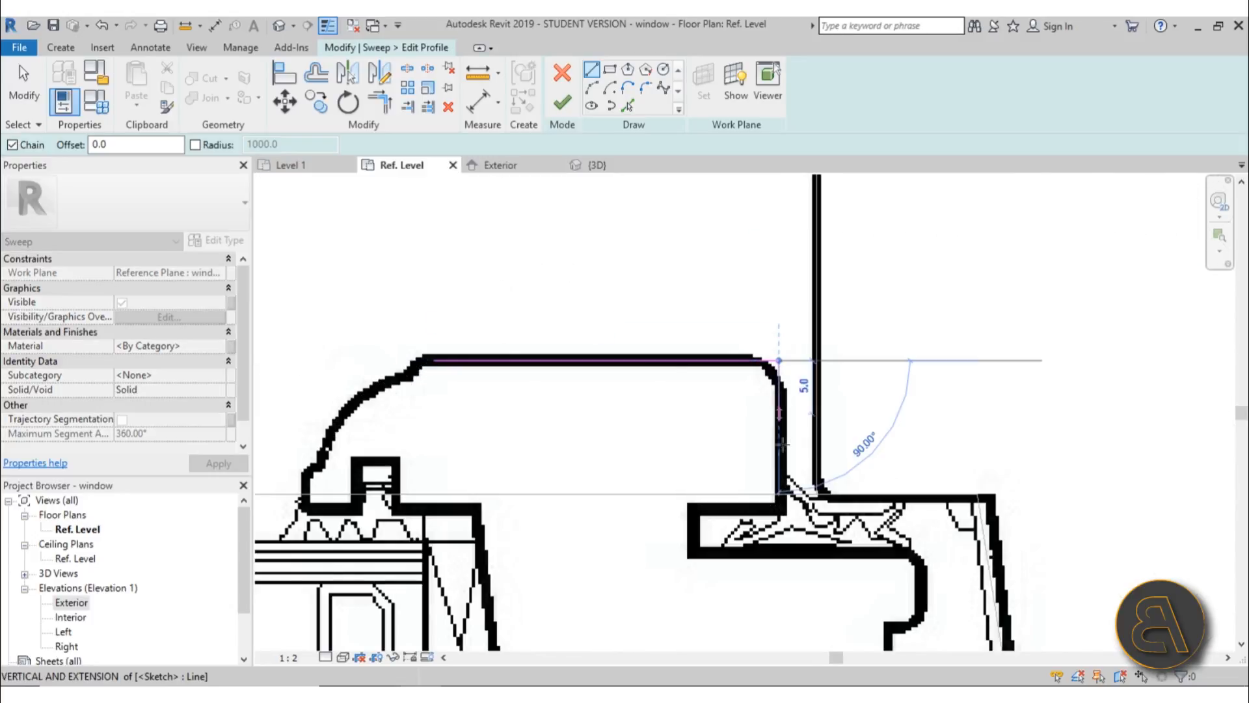
{"action": "left_click", "coordinate": [781, 558]}
{"action": "scroll", "coordinate": [754, 390], "scroll_direction": "down", "scroll_amount": 2}
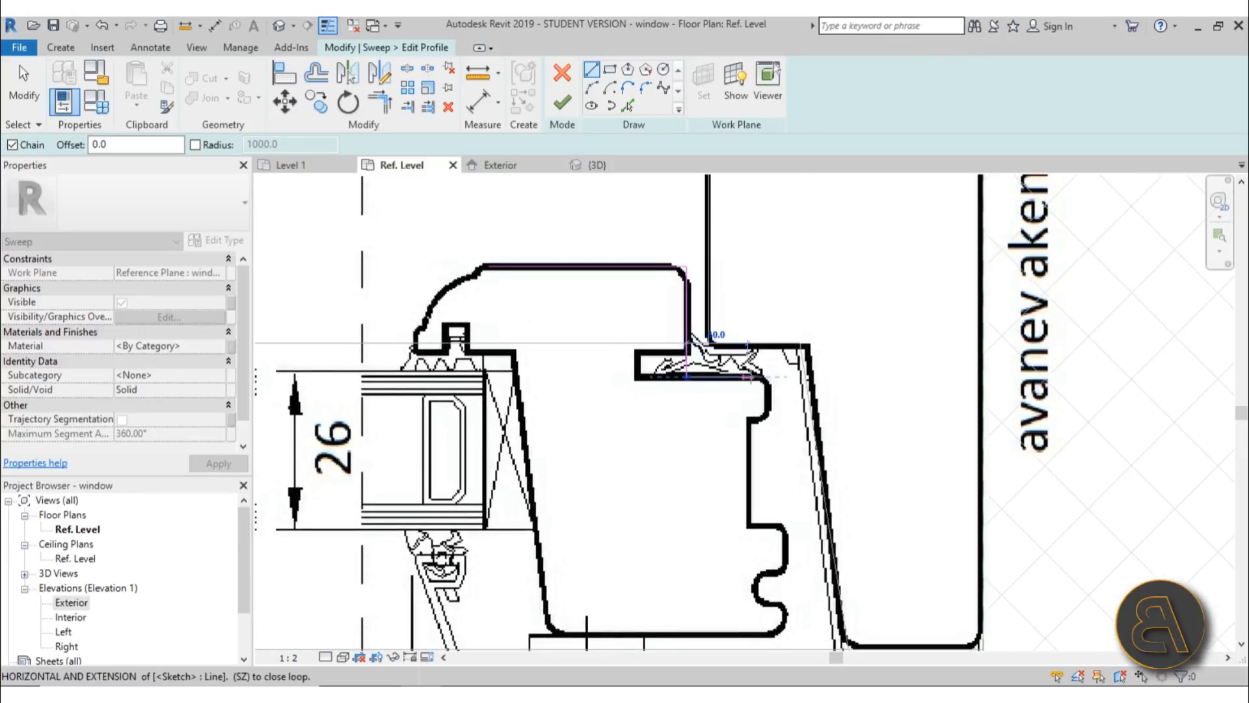
{"action": "left_click", "coordinate": [752, 527]}
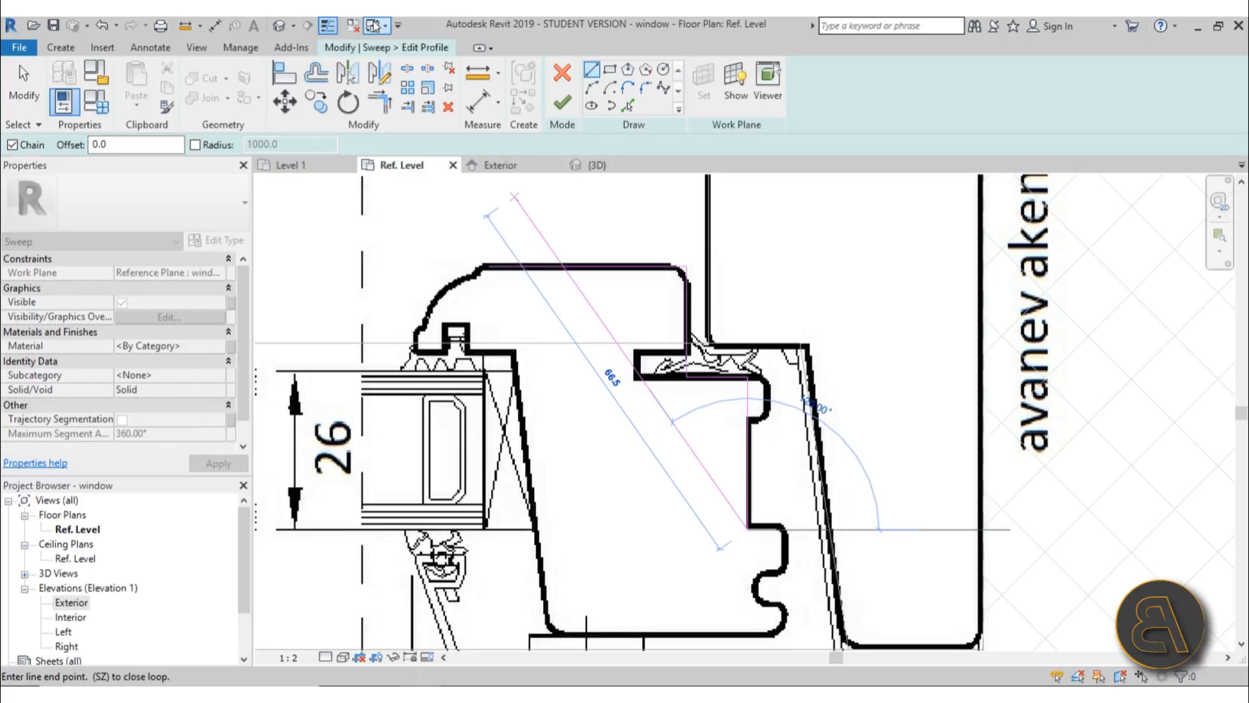
Turn off Thin Lines and continue tracing the sash around the lower notch, down about 17 mm and along the bottom edge
{"action": "left_click", "coordinate": [328, 27]}
{"action": "scroll", "coordinate": [766, 444], "scroll_direction": "up", "scroll_amount": 3}
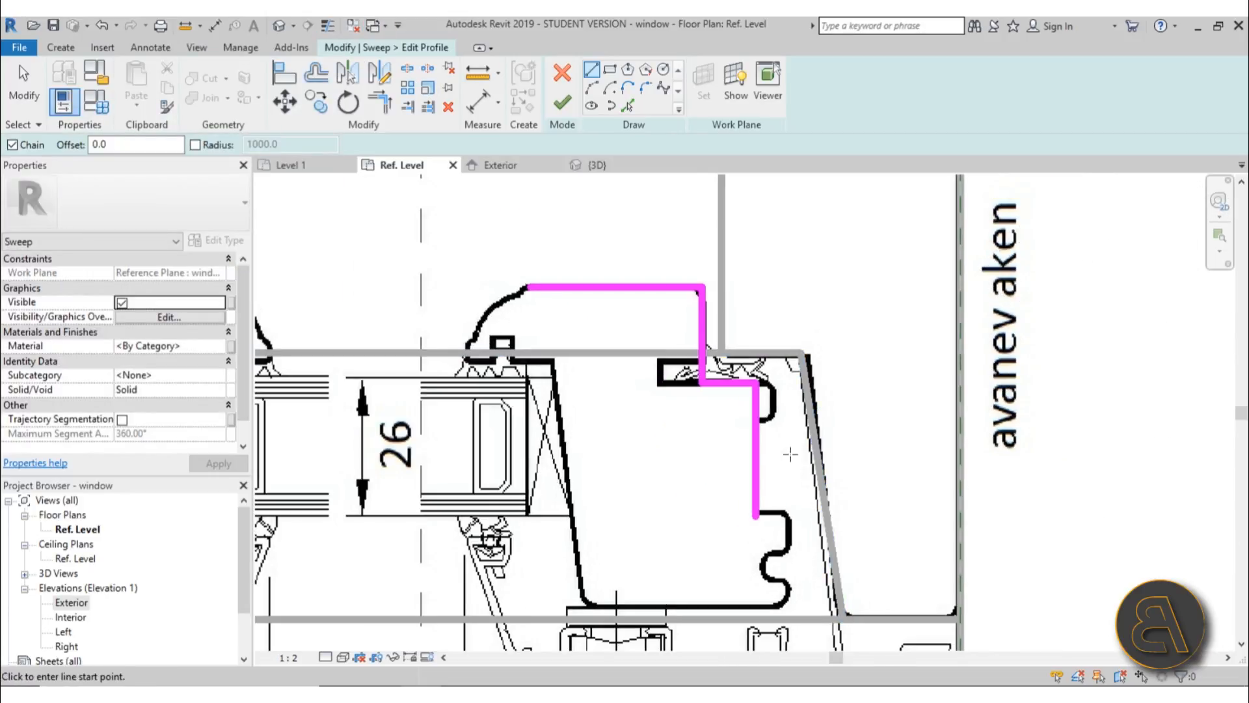
{"action": "scroll", "coordinate": [765, 445], "scroll_direction": "up", "scroll_amount": 2}
{"action": "left_click", "coordinate": [749, 449]}
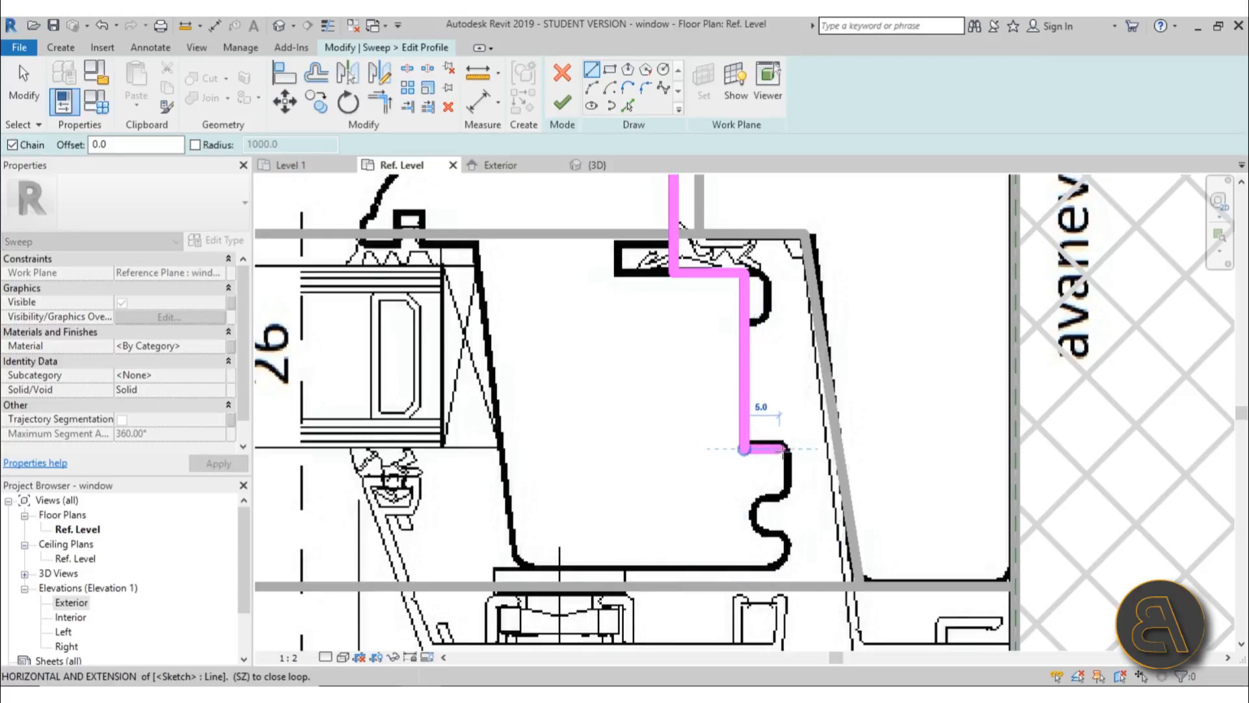
{"action": "left_click", "coordinate": [788, 449]}
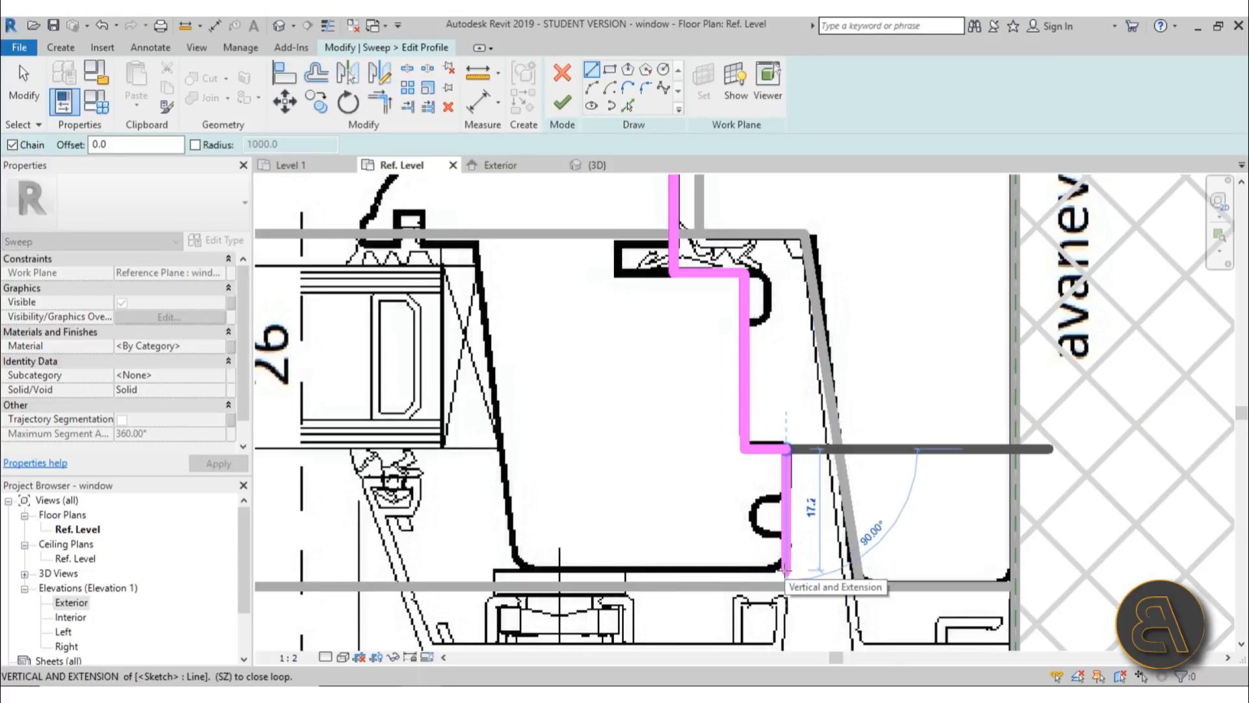
{"action": "left_click", "coordinate": [786, 570]}
{"action": "left_click", "coordinate": [517, 570]}
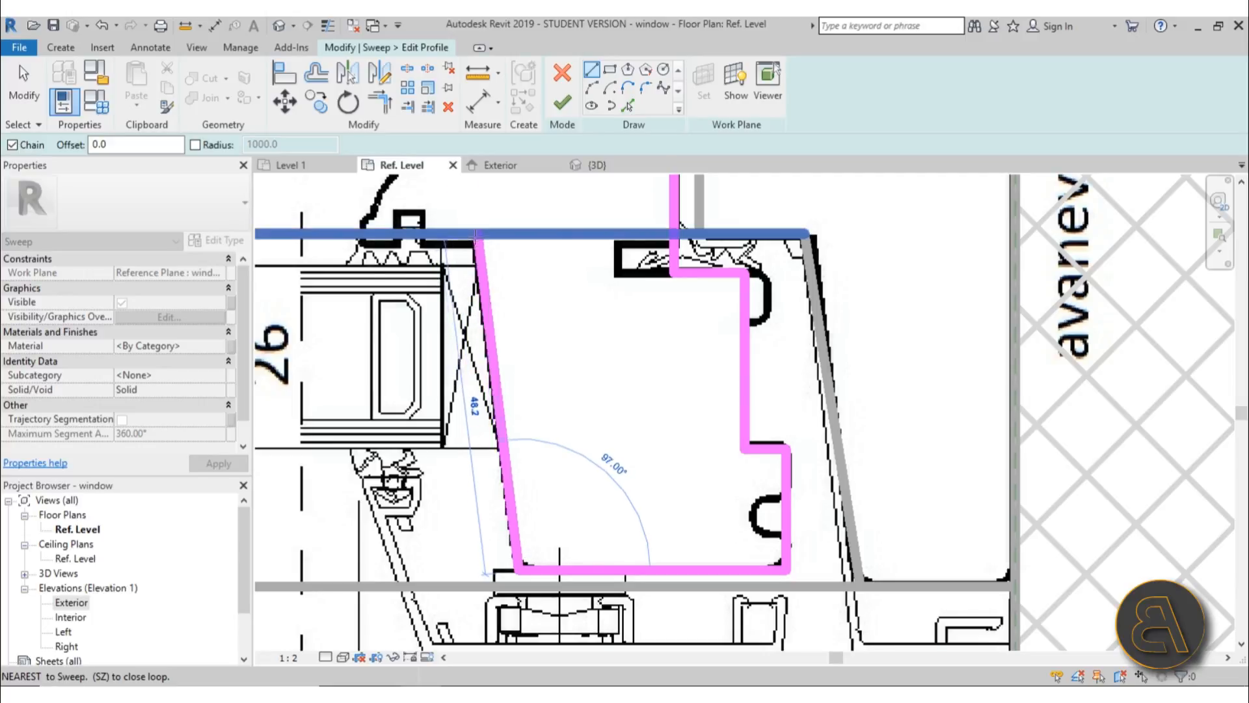
Trace the sash's slanted inner side up to the frame's ledge line, then horizontally to the tip of the curved nose
{"action": "scroll", "coordinate": [520, 281], "scroll_direction": "down", "scroll_amount": 4}
{"action": "middle_click_drag", "start_coordinate": [563, 343], "coordinate": [770, 483]}
{"action": "scroll", "coordinate": [714, 421], "scroll_direction": "up", "scroll_amount": 3}
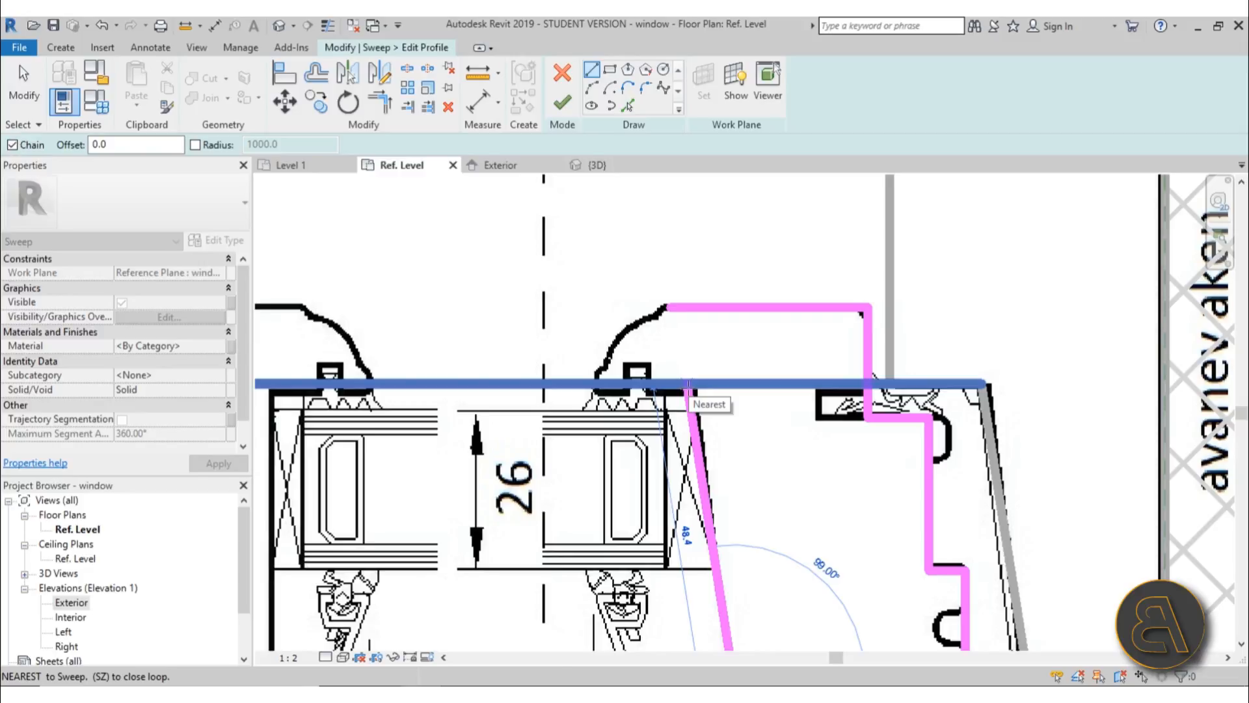
{"action": "left_click", "coordinate": [689, 385]}
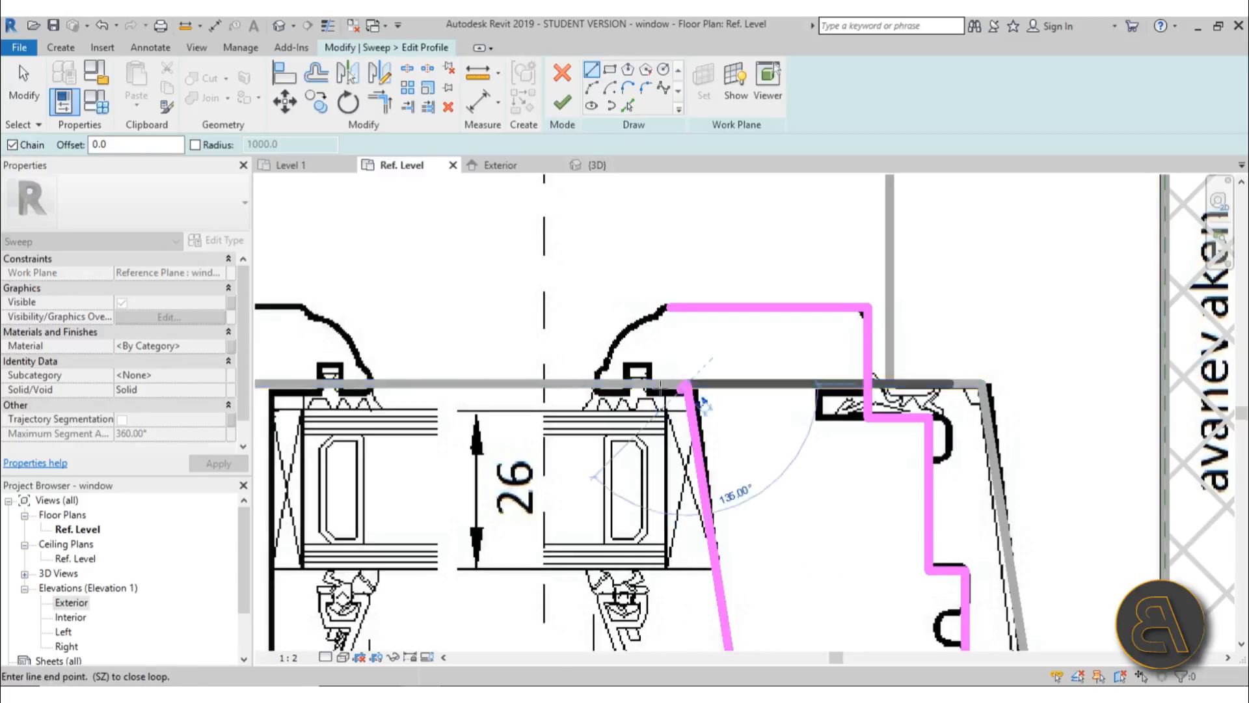
{"action": "left_click", "coordinate": [594, 383]}
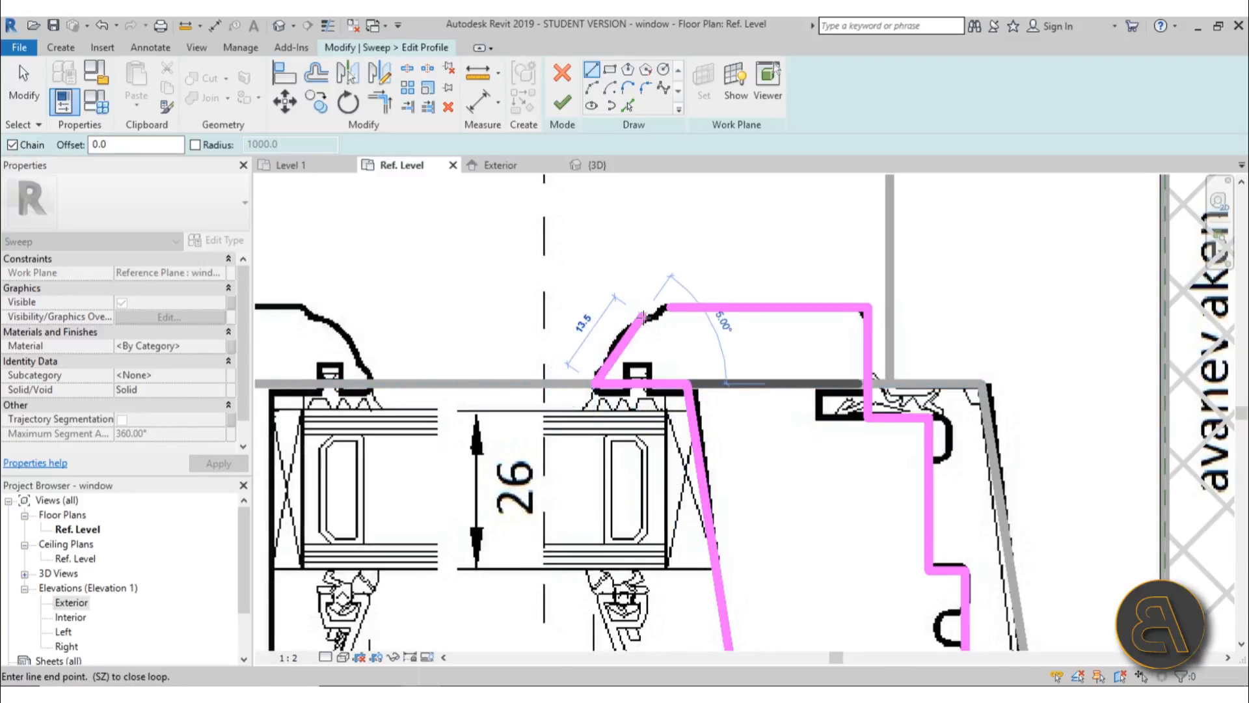
Close the sash outline with a Start-End-Radius arc from the nose tip to the top edge's inner end
{"action": "scroll", "coordinate": [641, 286], "scroll_direction": "up", "scroll_amount": 1}
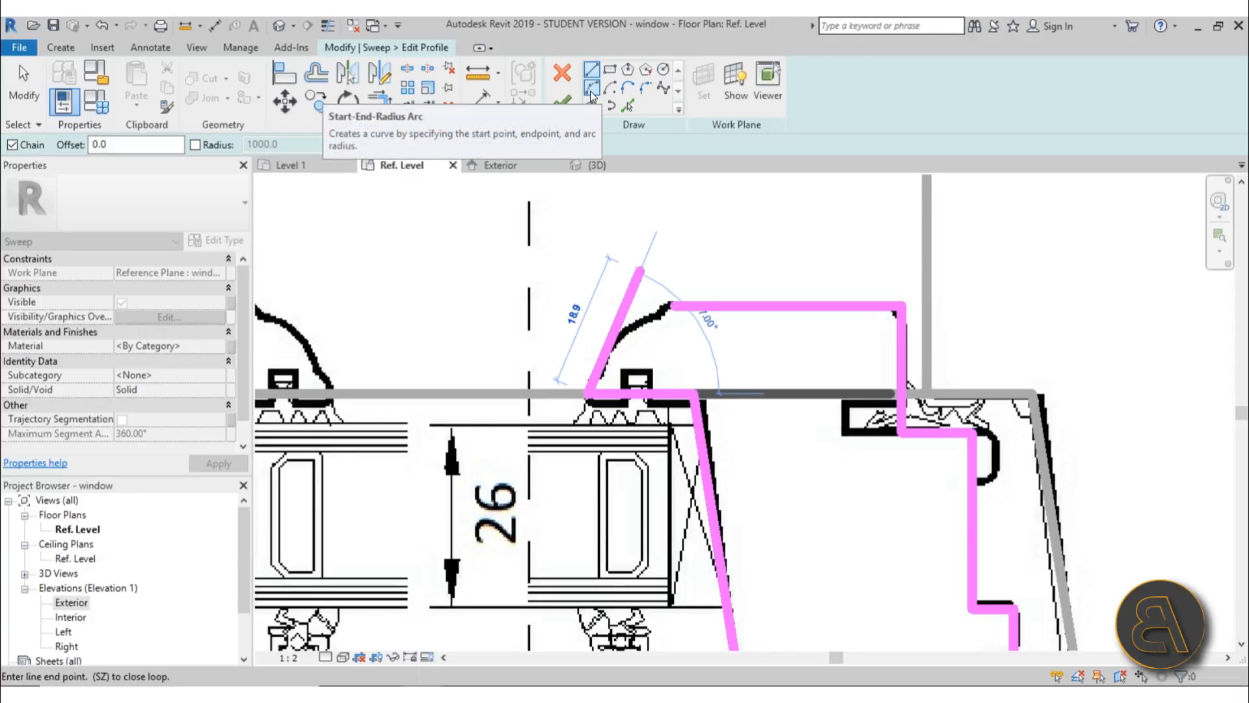
{"action": "left_click", "coordinate": [591, 87]}
{"action": "scroll", "coordinate": [692, 317], "scroll_direction": "up", "scroll_amount": 2}
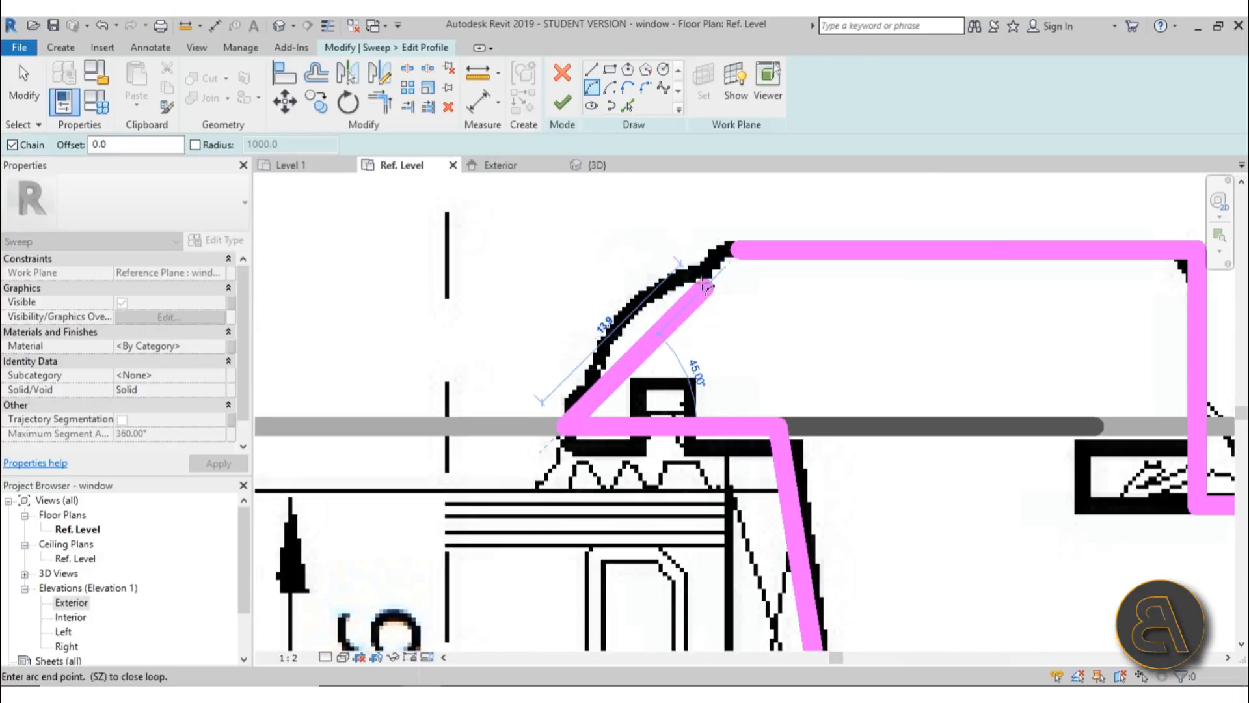
{"action": "left_click", "coordinate": [735, 252]}
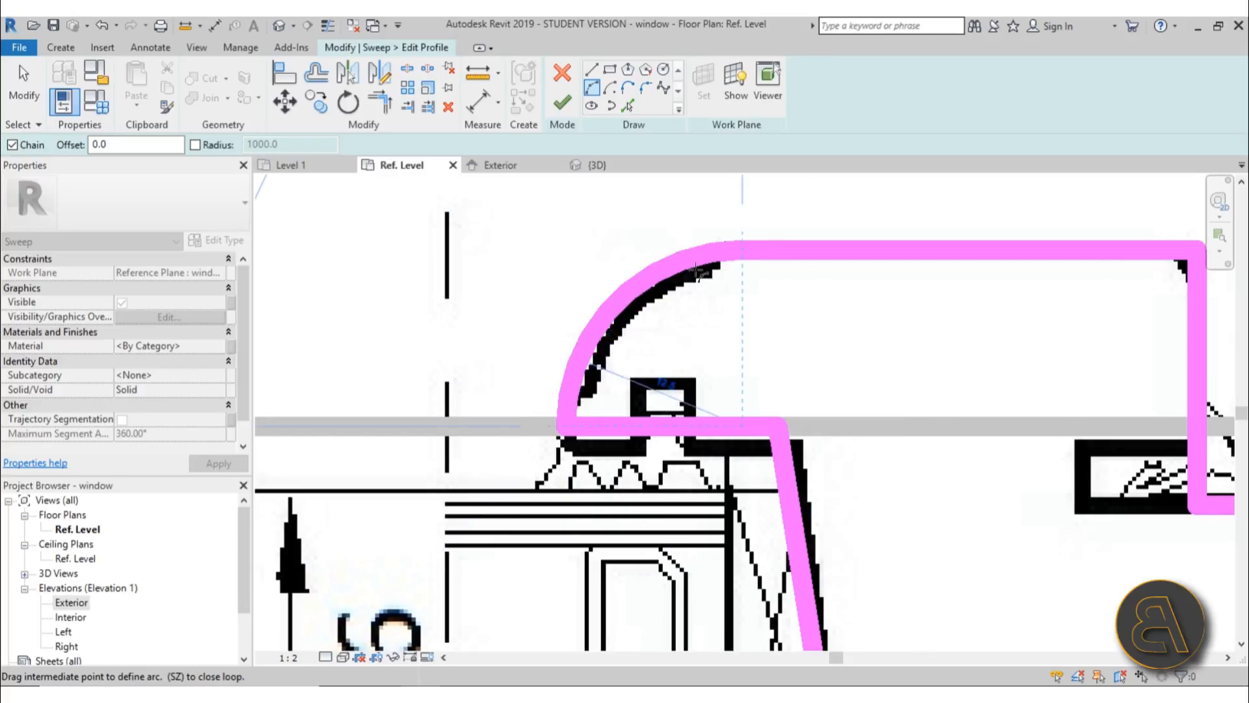
{"action": "left_click", "coordinate": [689, 270]}
Trim the arc and the top line to a corner and finish the profile sketch
{"action": "left_click", "coordinate": [24, 84]}
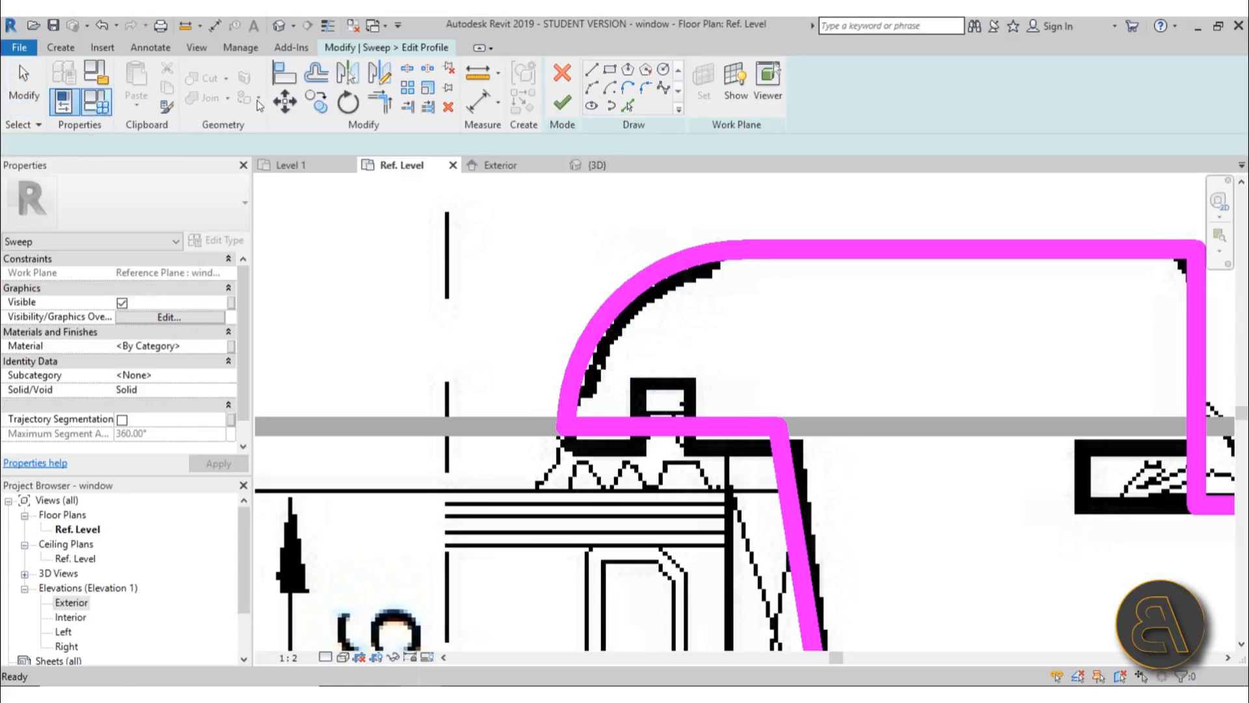
{"action": "left_click", "coordinate": [384, 104]}
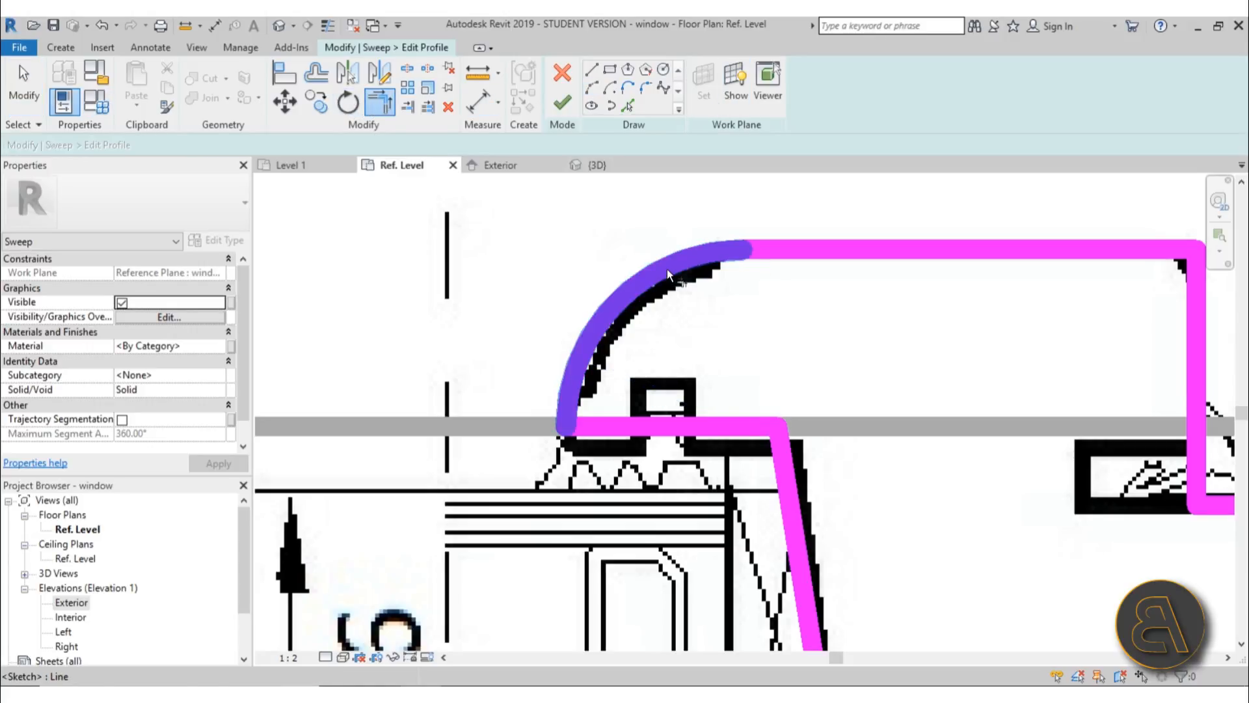
{"action": "left_click", "coordinate": [666, 268]}
{"action": "left_click", "coordinate": [815, 248]}
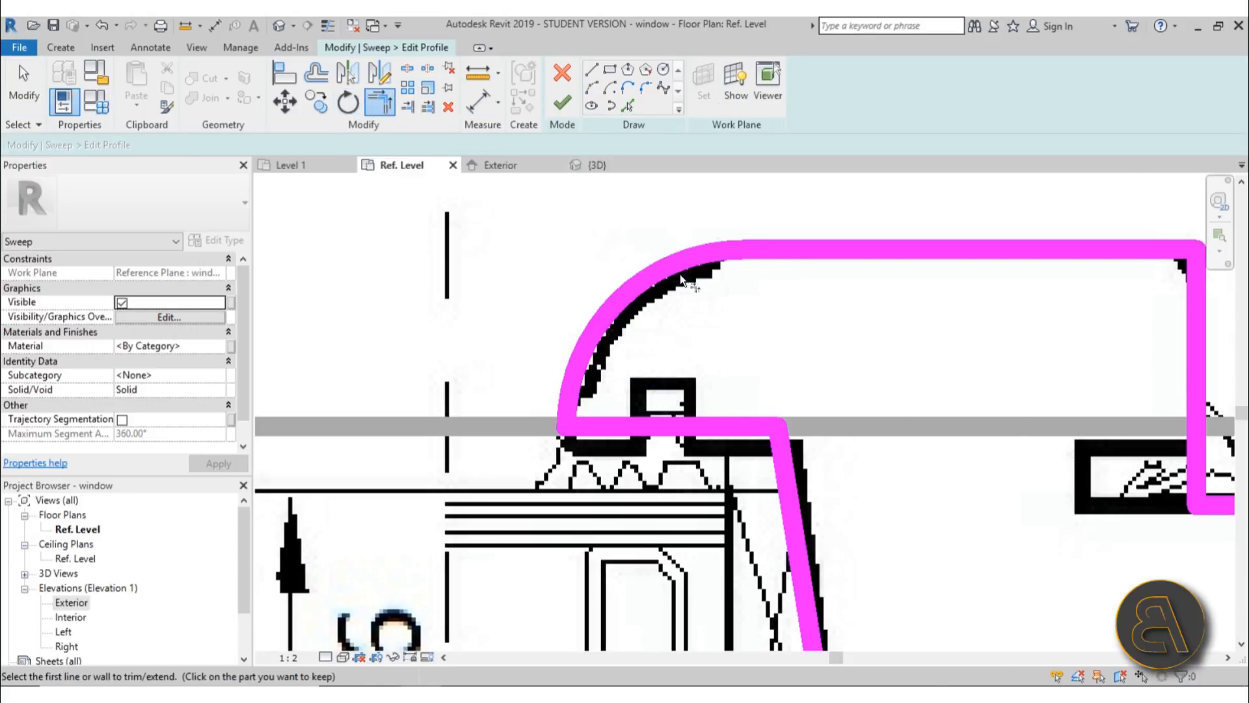
{"action": "scroll", "coordinate": [681, 274], "scroll_direction": "down", "scroll_amount": 5}
{"action": "left_click", "coordinate": [566, 104]}
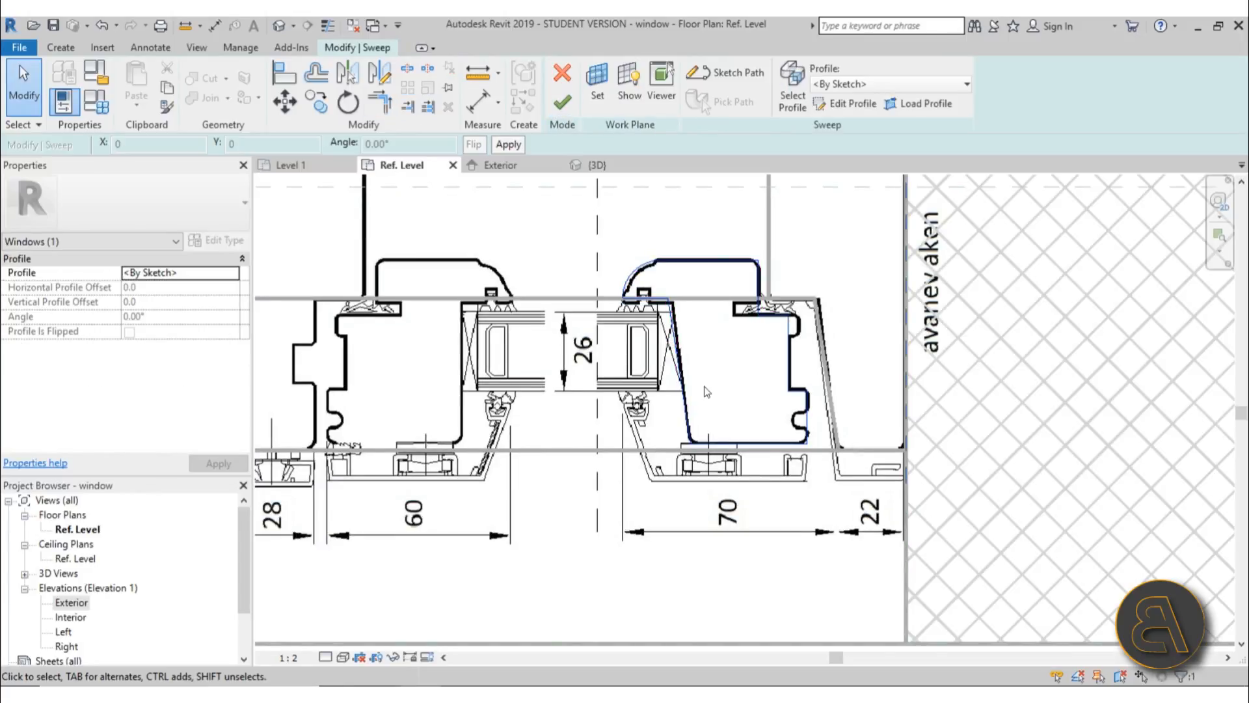
Open the 3D view, turn on Thin Lines and inspect the sash profile on its path
{"action": "left_click", "coordinate": [276, 28]}
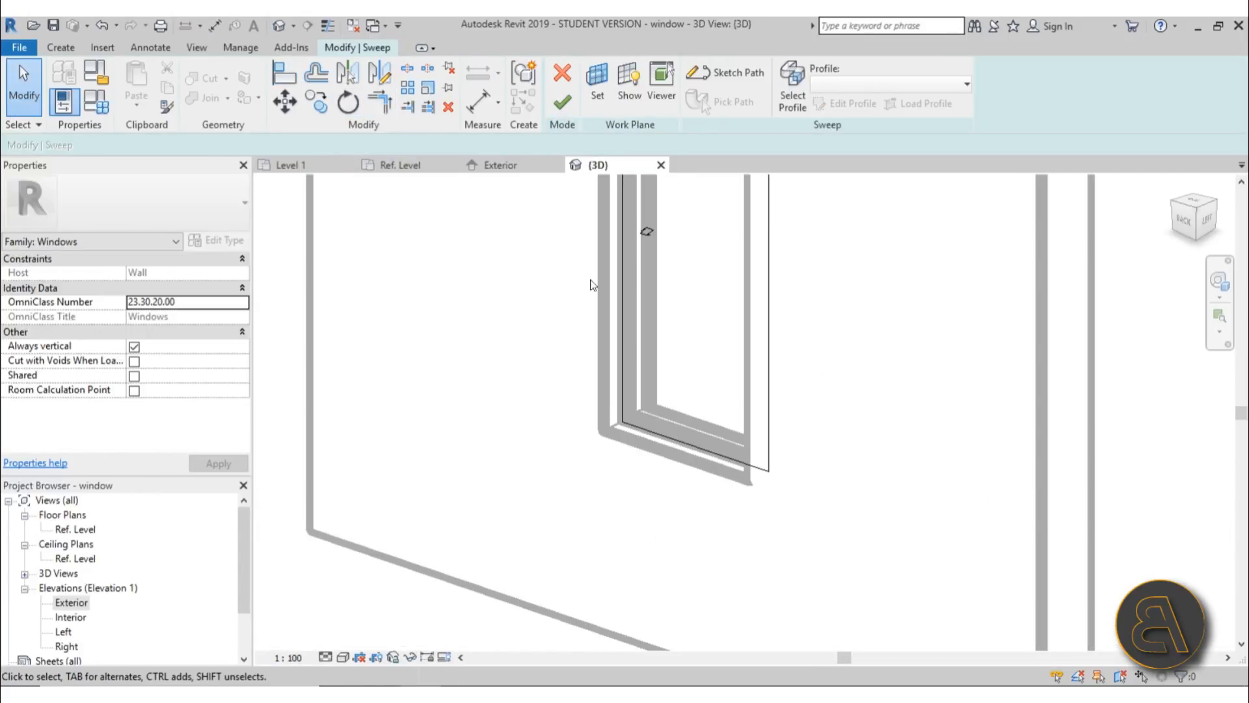
{"action": "scroll", "coordinate": [668, 418], "scroll_direction": "down", "scroll_amount": 2}
{"action": "middle_click_drag", "start_coordinate": [668, 417], "coordinate": [622, 501]}
{"action": "scroll", "coordinate": [601, 345], "scroll_direction": "up", "scroll_amount": 1}
{"action": "scroll", "coordinate": [602, 345], "scroll_direction": "up", "scroll_amount": 5}
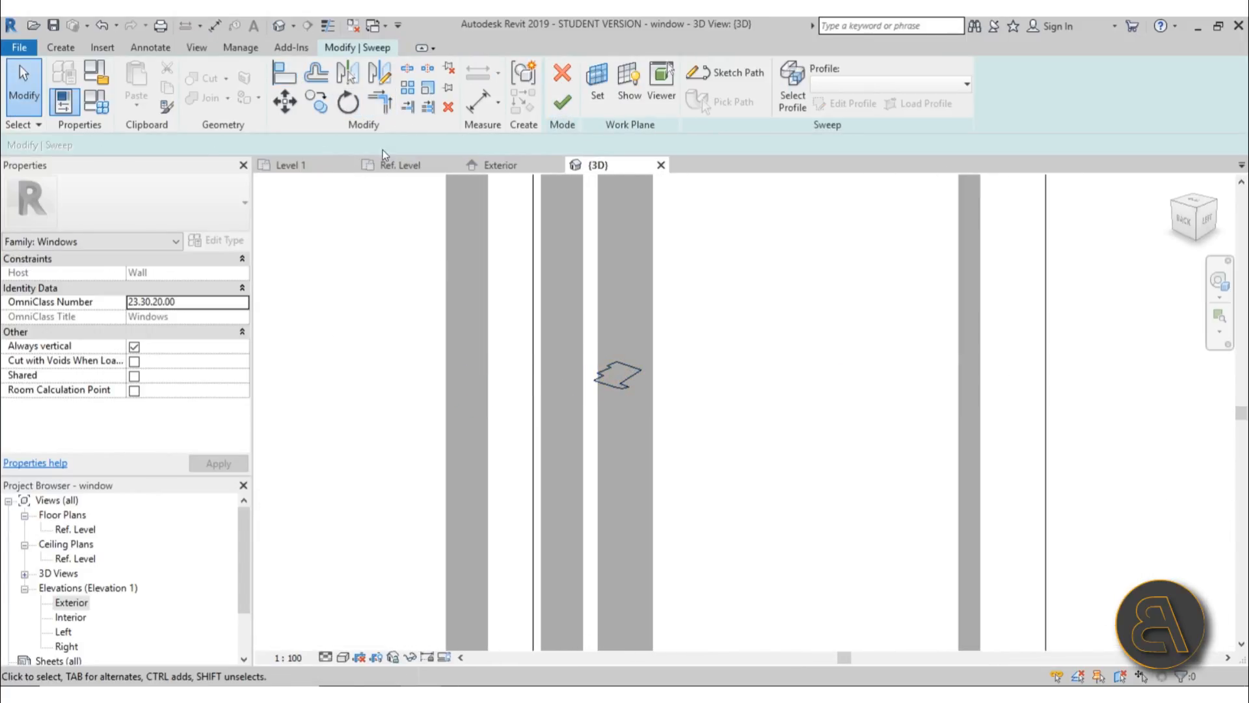
{"action": "left_click", "coordinate": [327, 26]}
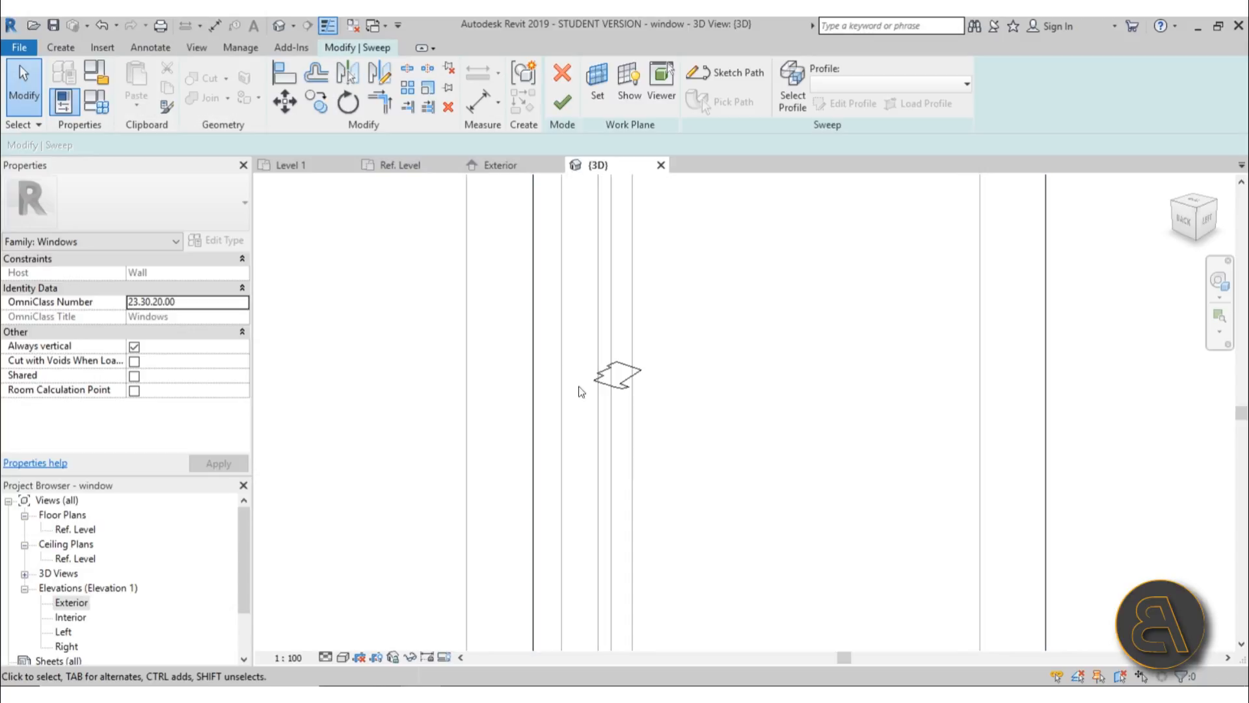
Finish the sash sweep and view its lower corner within the window frame
{"action": "left_click", "coordinate": [565, 106]}
{"action": "scroll", "coordinate": [686, 385], "scroll_direction": "down", "scroll_amount": 3}
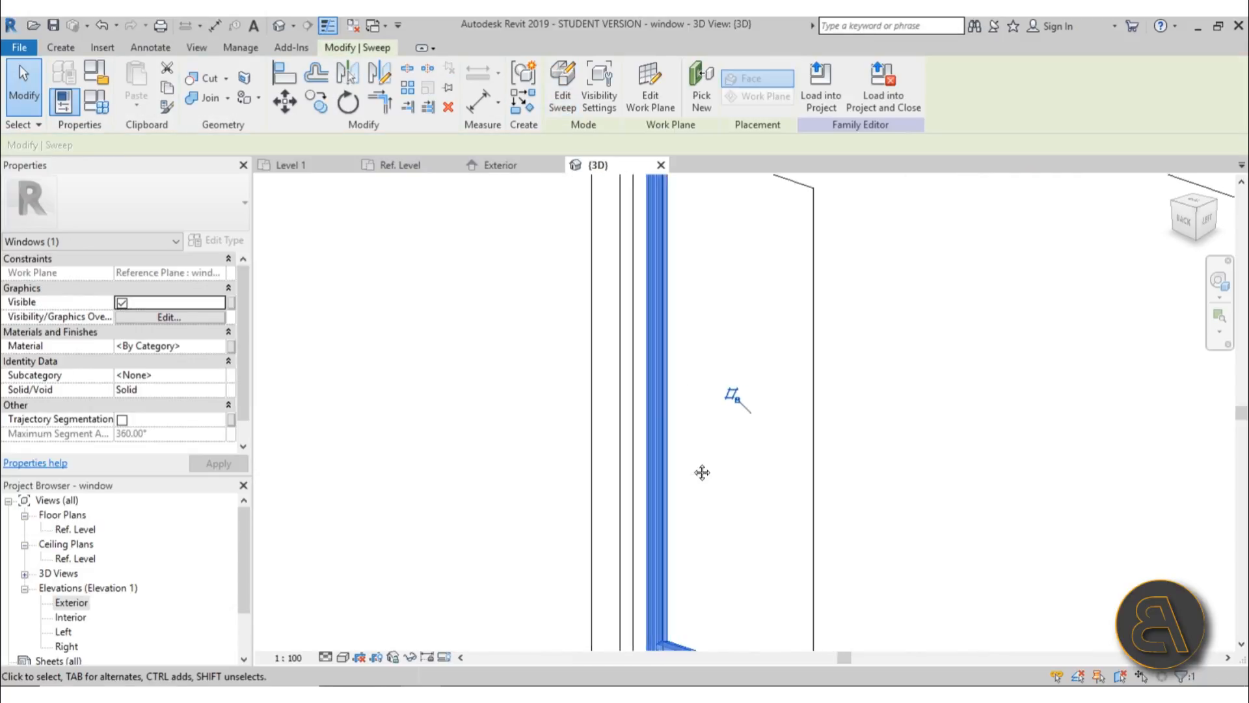
{"action": "middle_click_drag", "start_coordinate": [703, 471], "coordinate": [589, 335]}
{"action": "left_click", "coordinate": [644, 494]}
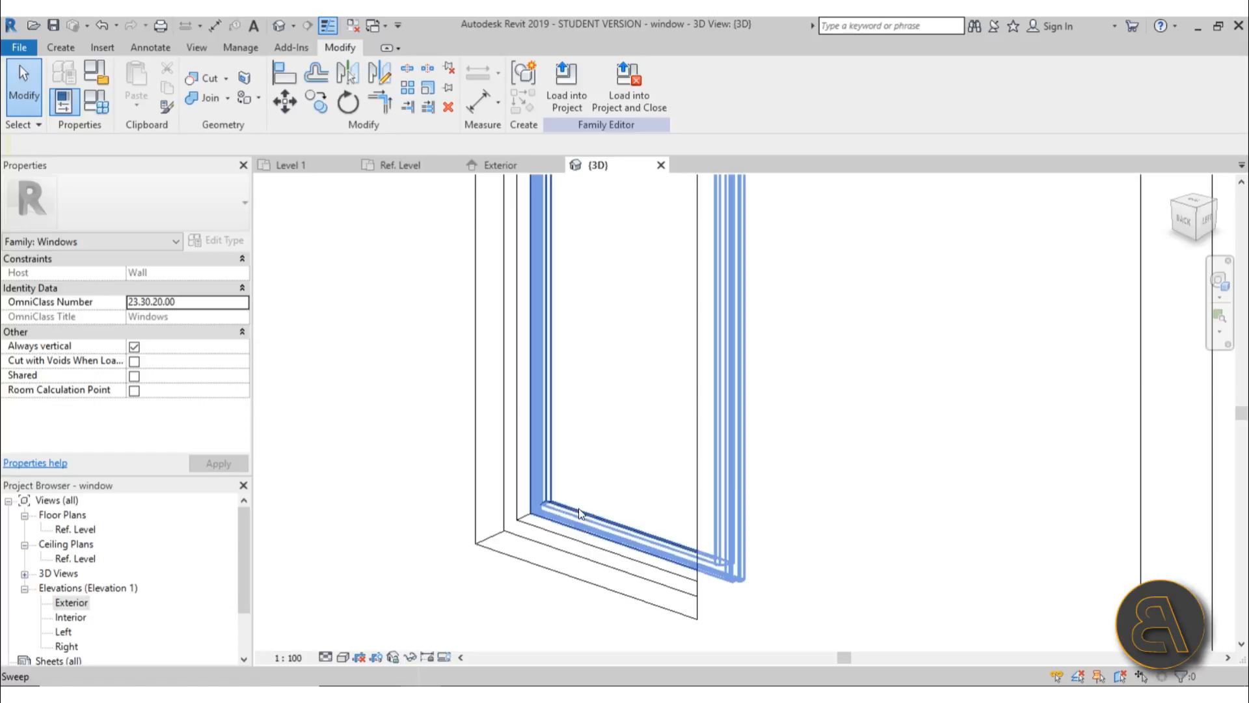
Inspect the frame and sash corner from both sides of the wall, shading the 3D view temporarily before restoring the plain line display
{"action": "middle_click_drag", "start_coordinate": [591, 514], "coordinate": [404, 462], "text": "shift"}
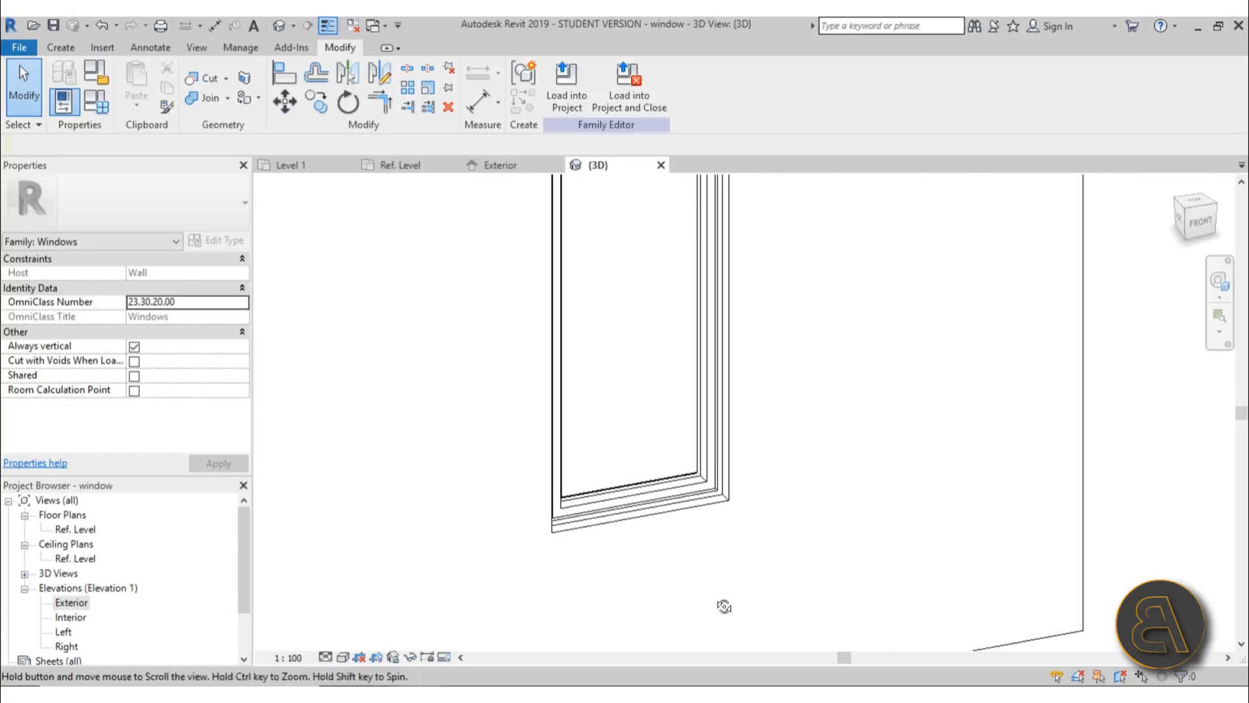
{"action": "middle_click_drag", "start_coordinate": [725, 605], "coordinate": [564, 614], "text": "shift"}
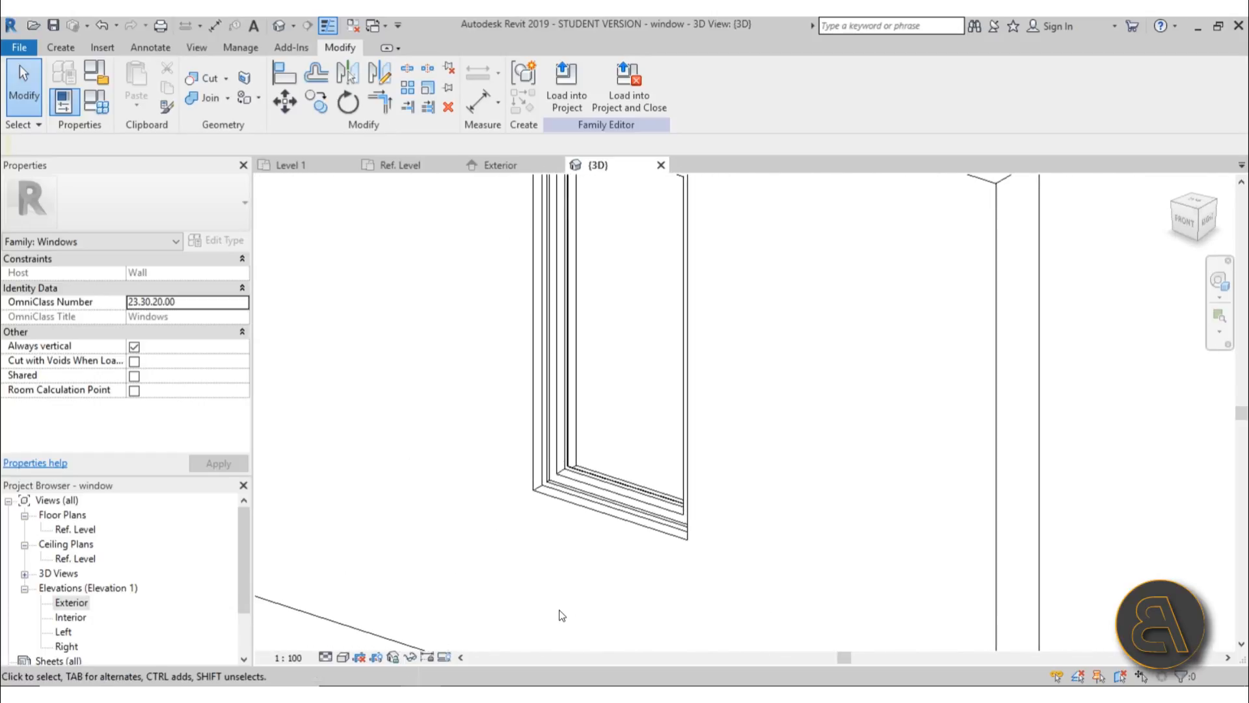
{"action": "left_click", "coordinate": [360, 658]}
{"action": "left_click", "coordinate": [372, 591]}
{"action": "middle_click_drag", "start_coordinate": [654, 549], "coordinate": [569, 529], "text": "shift"}
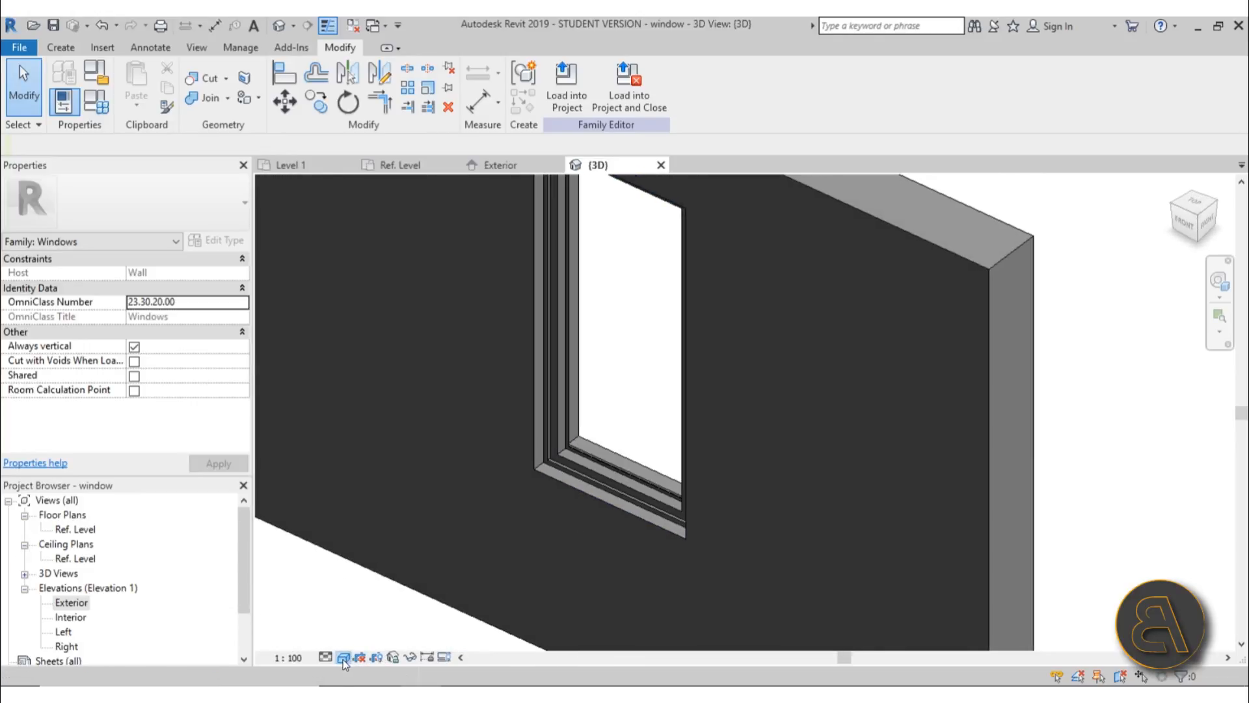
{"action": "left_click", "coordinate": [343, 658]}
{"action": "left_click", "coordinate": [371, 591]}
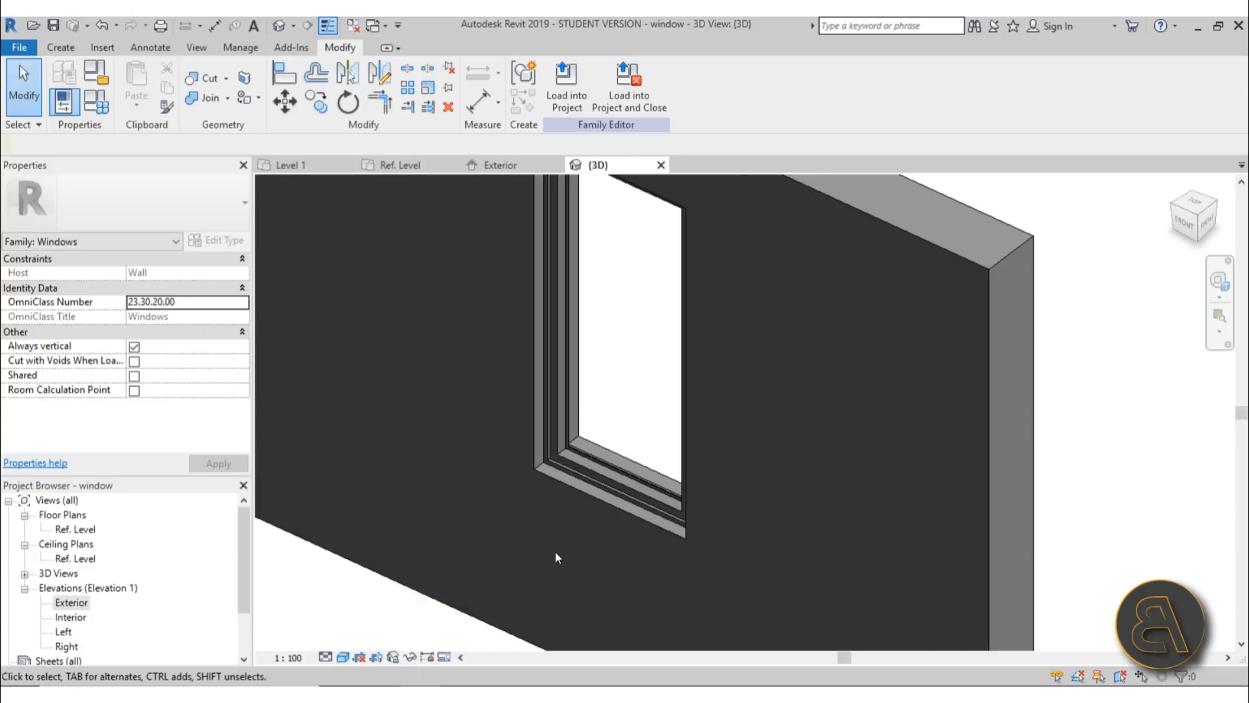
{"action": "left_click", "coordinate": [343, 658]}
{"action": "left_click", "coordinate": [374, 575]}
{"action": "mouse_move", "coordinate": [658, 581]}
{"action": "middle_mouse_down", "text": "shift"}
{"action": "mouse_move", "coordinate": [773, 519]}
{"action": "mouse_move", "coordinate": [1051, 569]}
{"action": "mouse_move", "coordinate": [1076, 594]}
{"action": "mouse_move", "coordinate": [737, 569]}
{"action": "mouse_move", "coordinate": [822, 549]}
{"action": "mouse_move", "coordinate": [652, 588]}
{"action": "mouse_move", "coordinate": [664, 566]}
{"action": "middle_mouse_up", "text": "shift"}
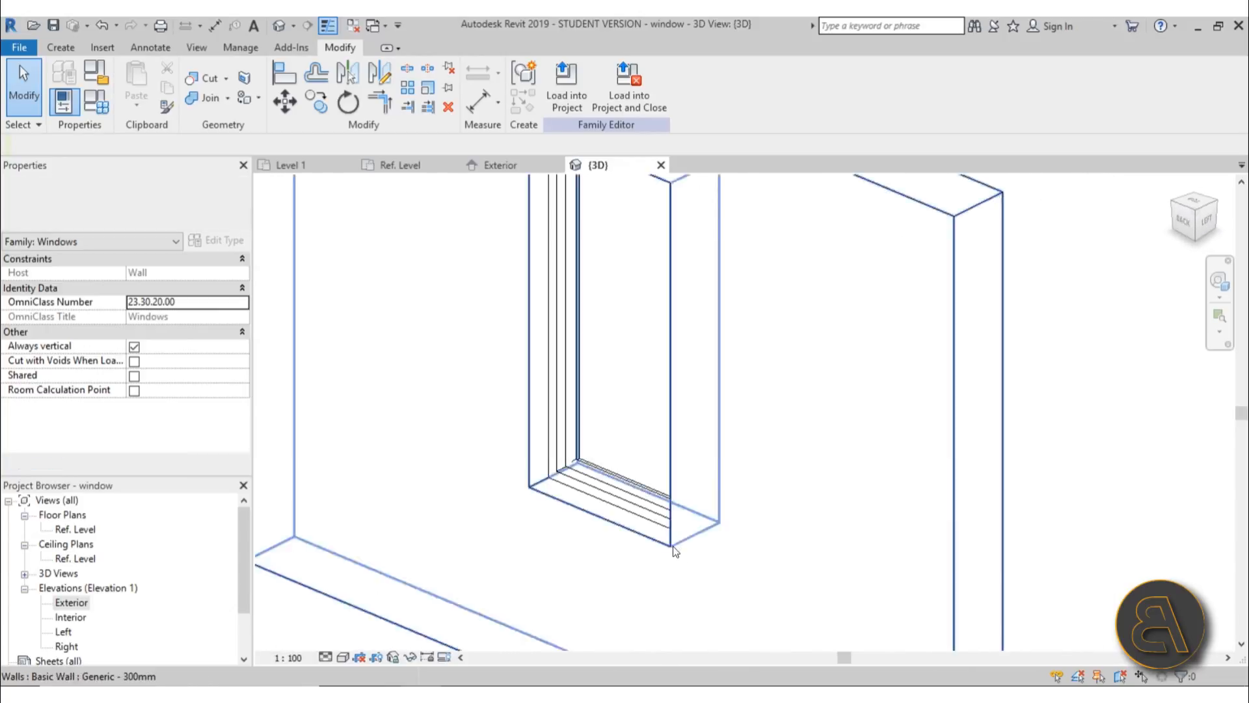
Set the dept offset parameter to 80 in the family types and apply it to the window
{"action": "middle_click_drag", "start_coordinate": [756, 603], "coordinate": [981, 572]}
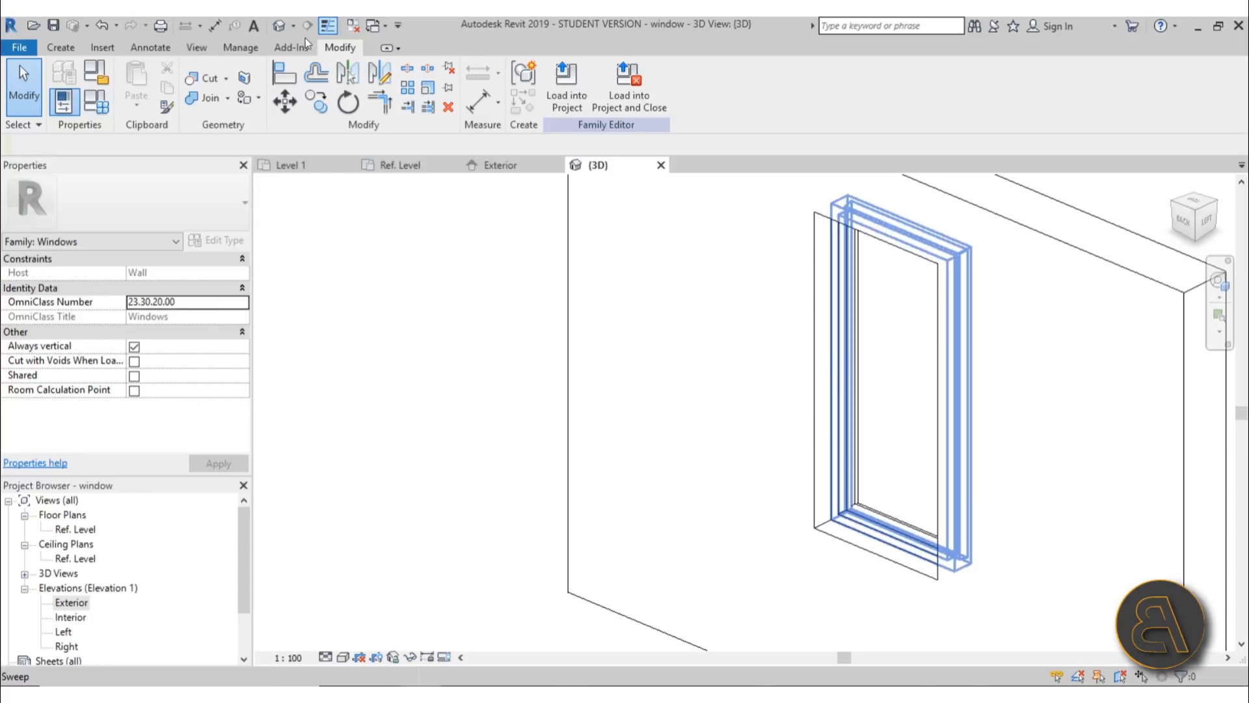
{"action": "left_click", "coordinate": [97, 110]}
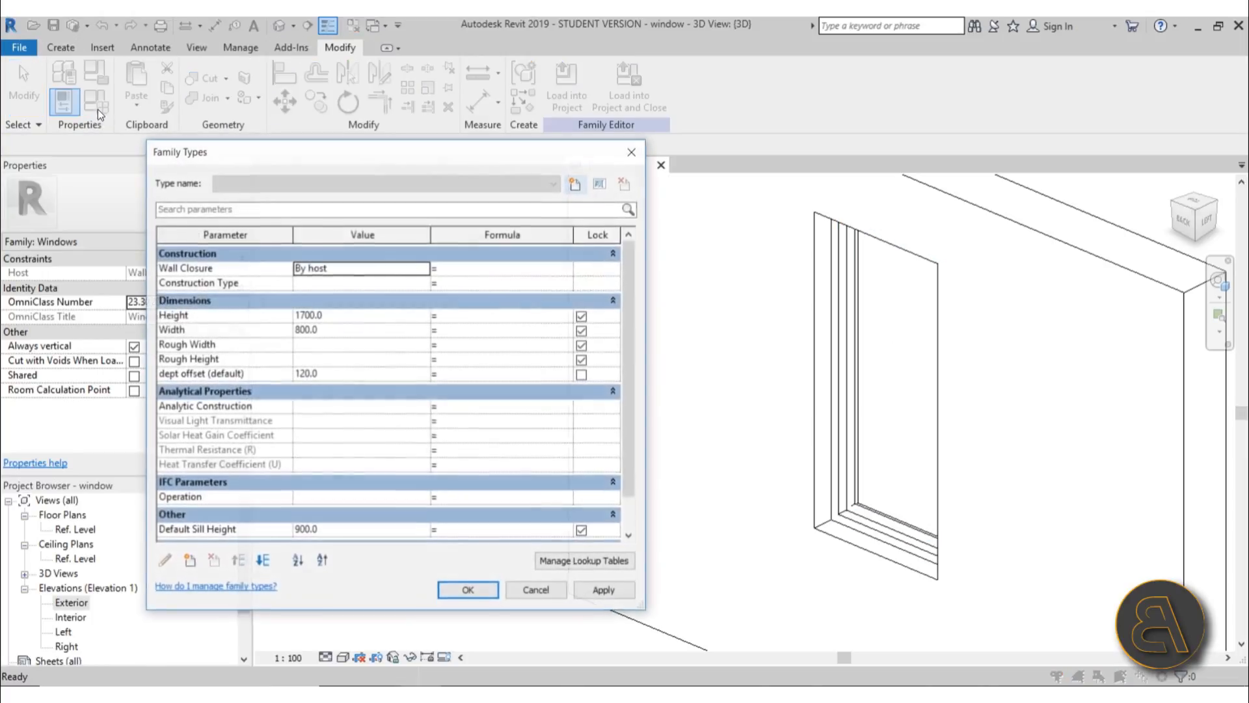
{"action": "left_click", "coordinate": [306, 374]}
{"action": "double_click", "coordinate": [306, 375]}
{"action": "type", "text": "80"}
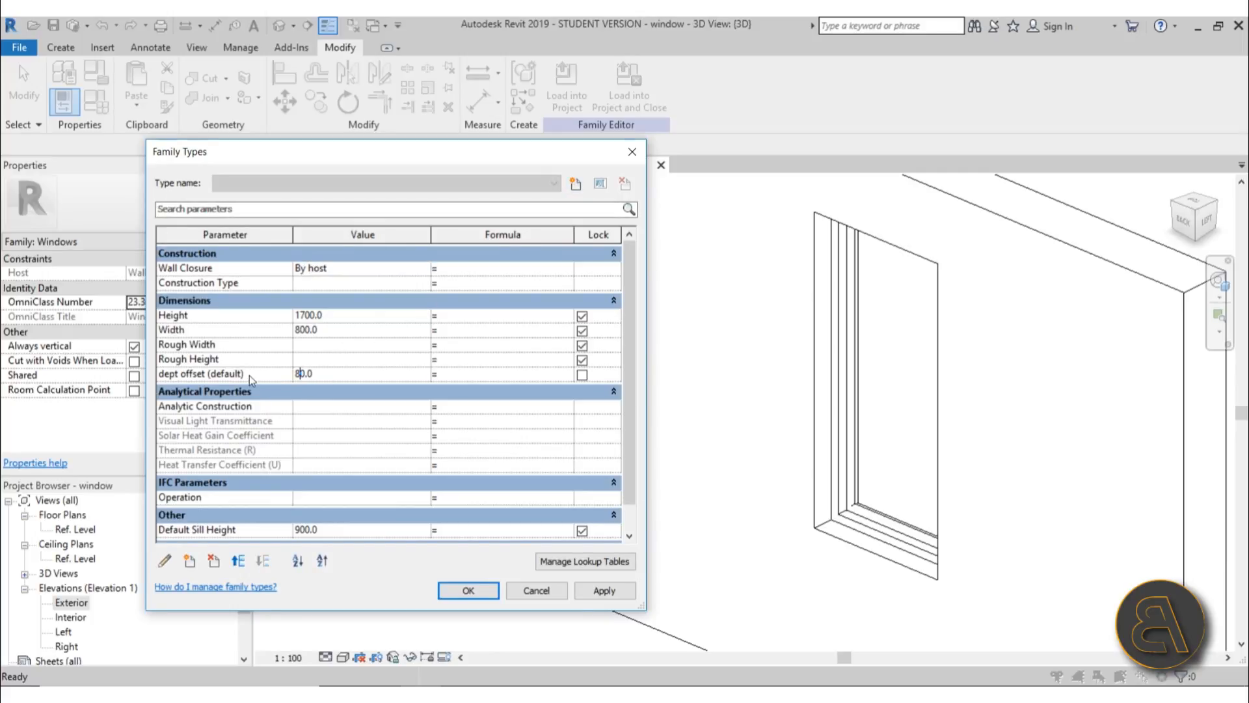
{"action": "left_click", "coordinate": [602, 590]}
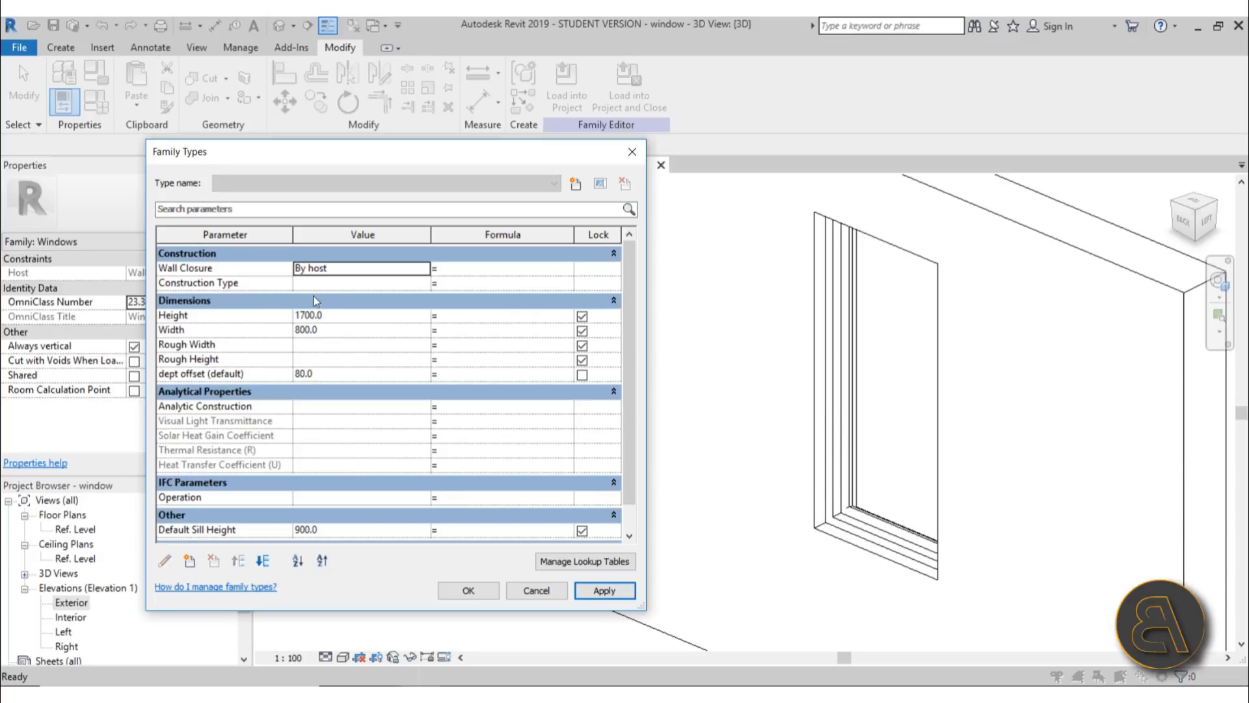
Set the window's Height to 1500, Width to 1000 and Default Sill Height to 800, and check the resized model in 3D
{"action": "double_click", "coordinate": [306, 314]}
{"action": "left_click_drag", "start_coordinate": [306, 314], "coordinate": [296, 329]}
{"action": "type", "text": "5"}
{"action": "double_click", "coordinate": [306, 329]}
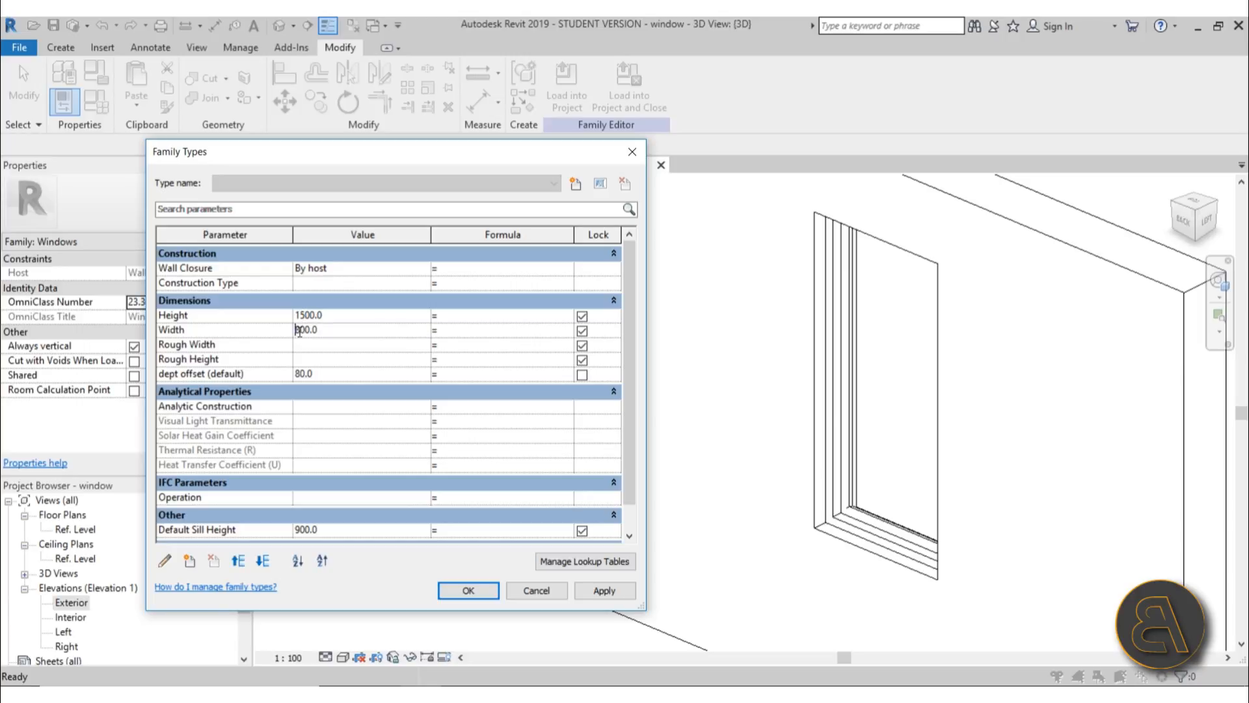
{"action": "type", "text": "10"}
{"action": "left_click", "coordinate": [310, 530]}
{"action": "left_click", "coordinate": [303, 529]}
{"action": "left_click", "coordinate": [588, 589]}
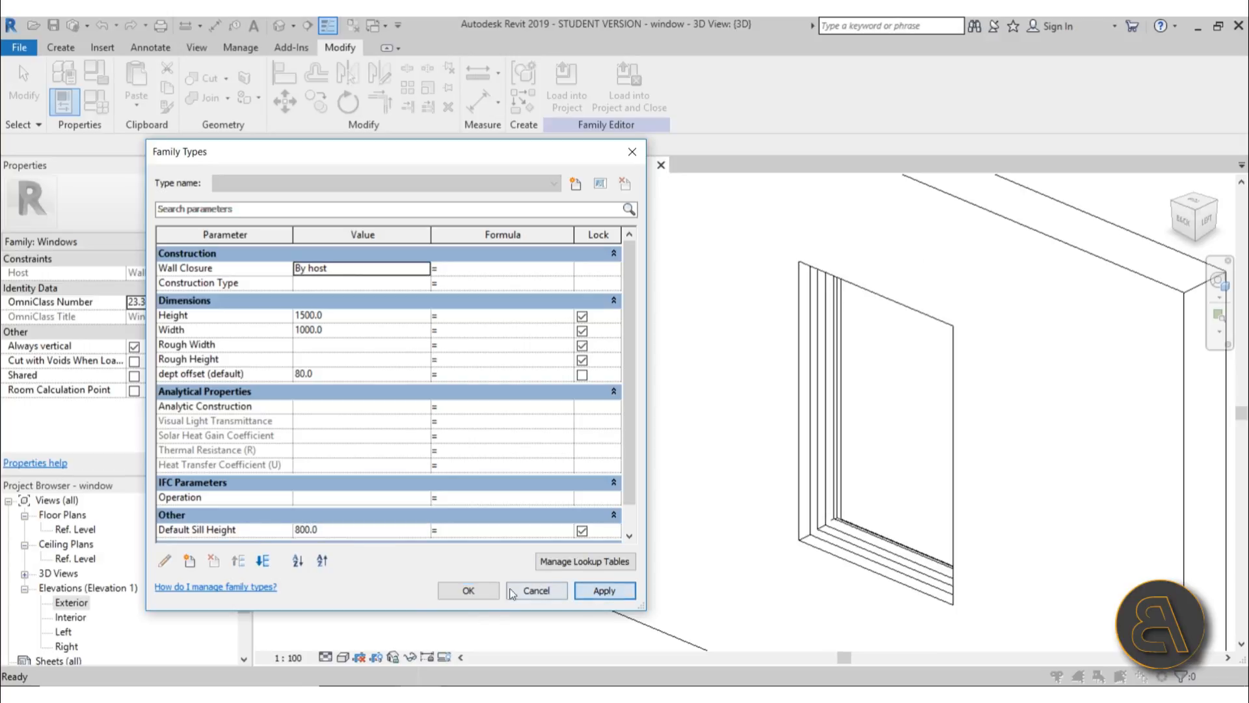
{"action": "left_click", "coordinate": [469, 590]}
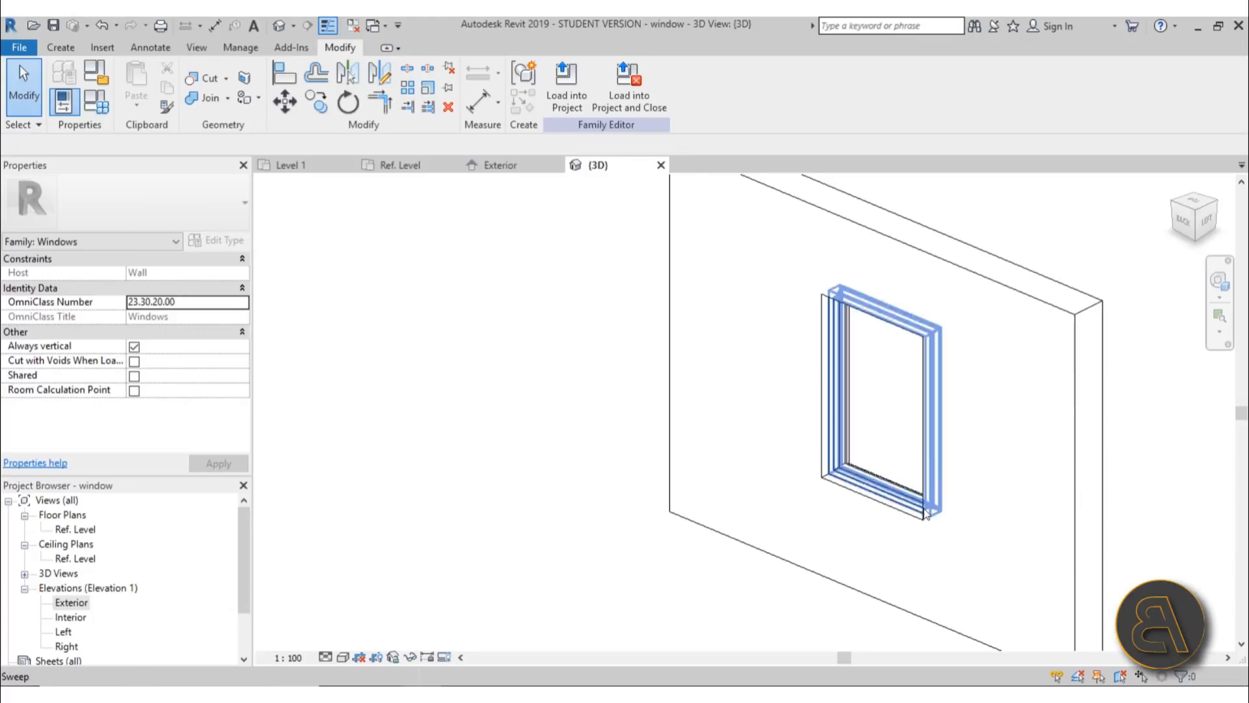
{"action": "middle_click_drag", "start_coordinate": [858, 366], "coordinate": [1104, 260], "text": "shift"}
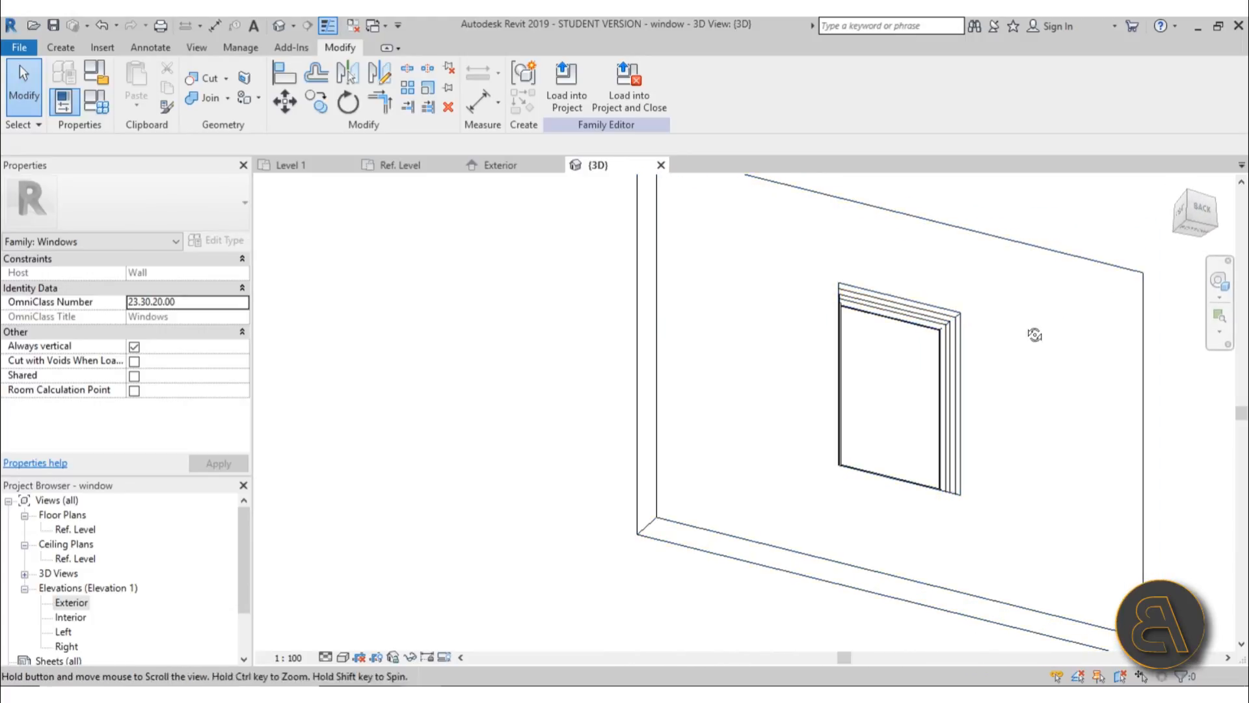
{"action": "middle_click_drag", "start_coordinate": [957, 338], "coordinate": [783, 528], "text": "shift"}
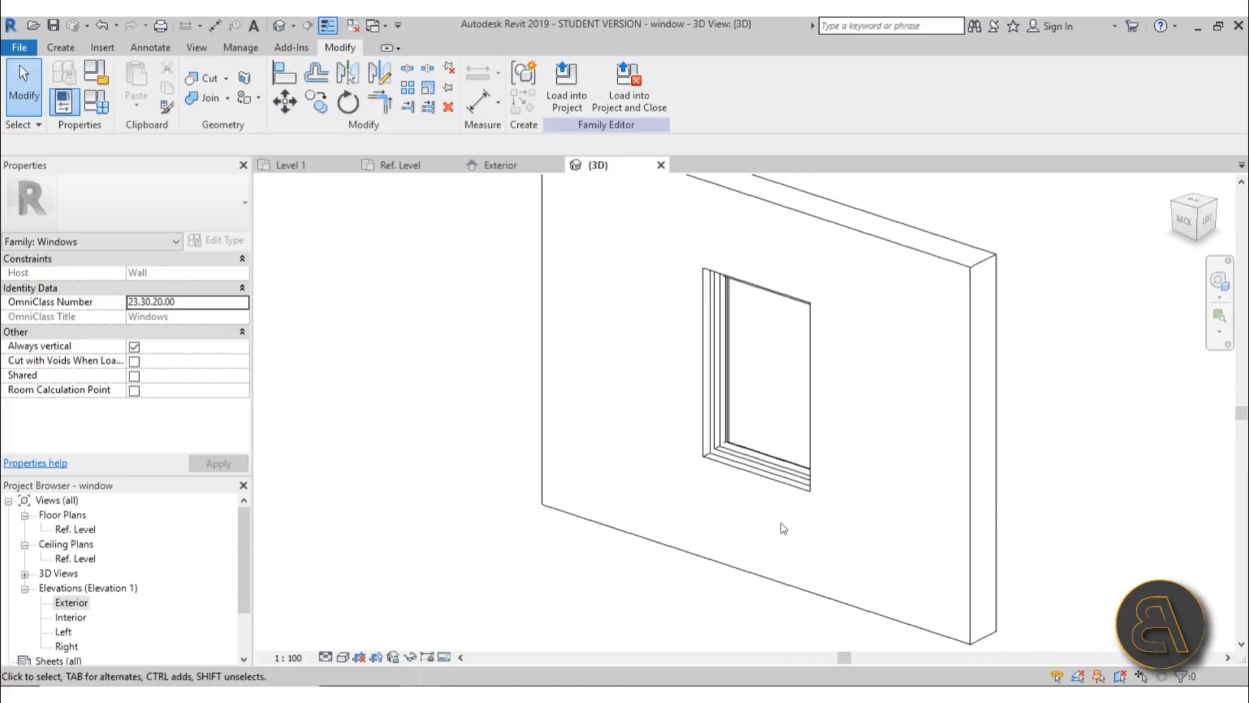
Delete the imported detail drawing image from the Ref. Level floor plan
{"action": "double_click", "coordinate": [75, 529]}
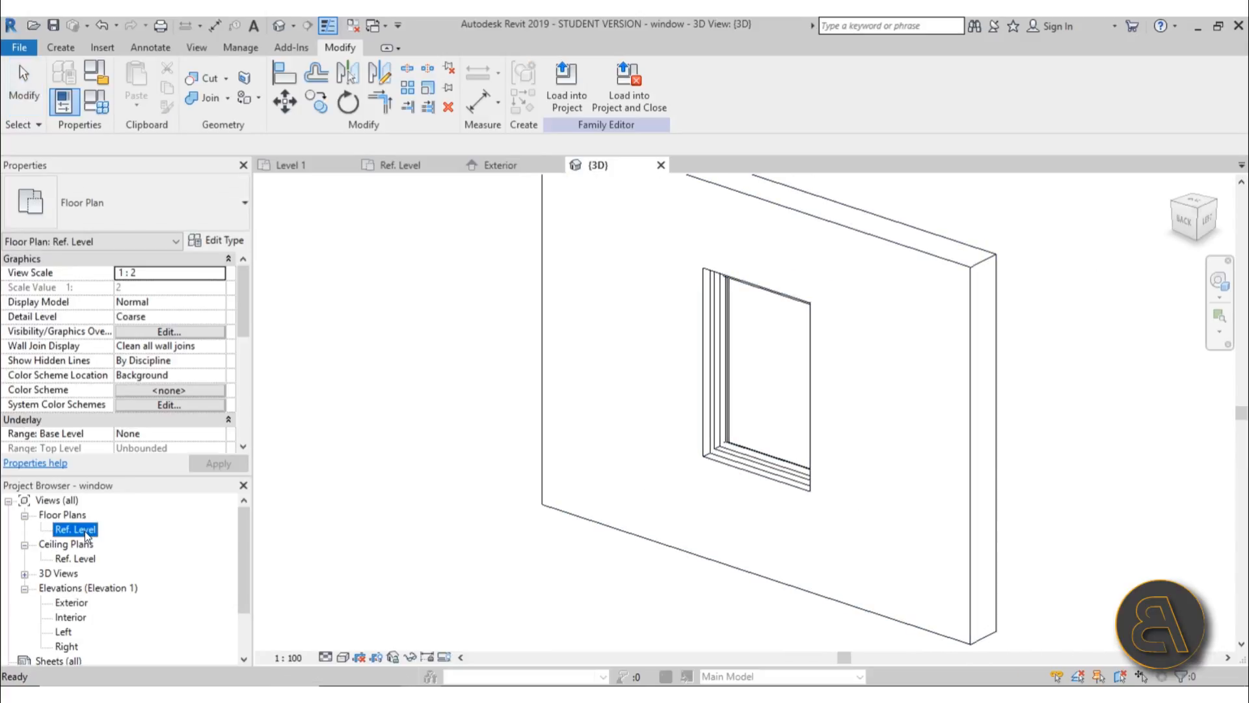
{"action": "scroll", "coordinate": [671, 491], "scroll_direction": "down", "scroll_amount": 5}
{"action": "left_click", "coordinate": [668, 478]}
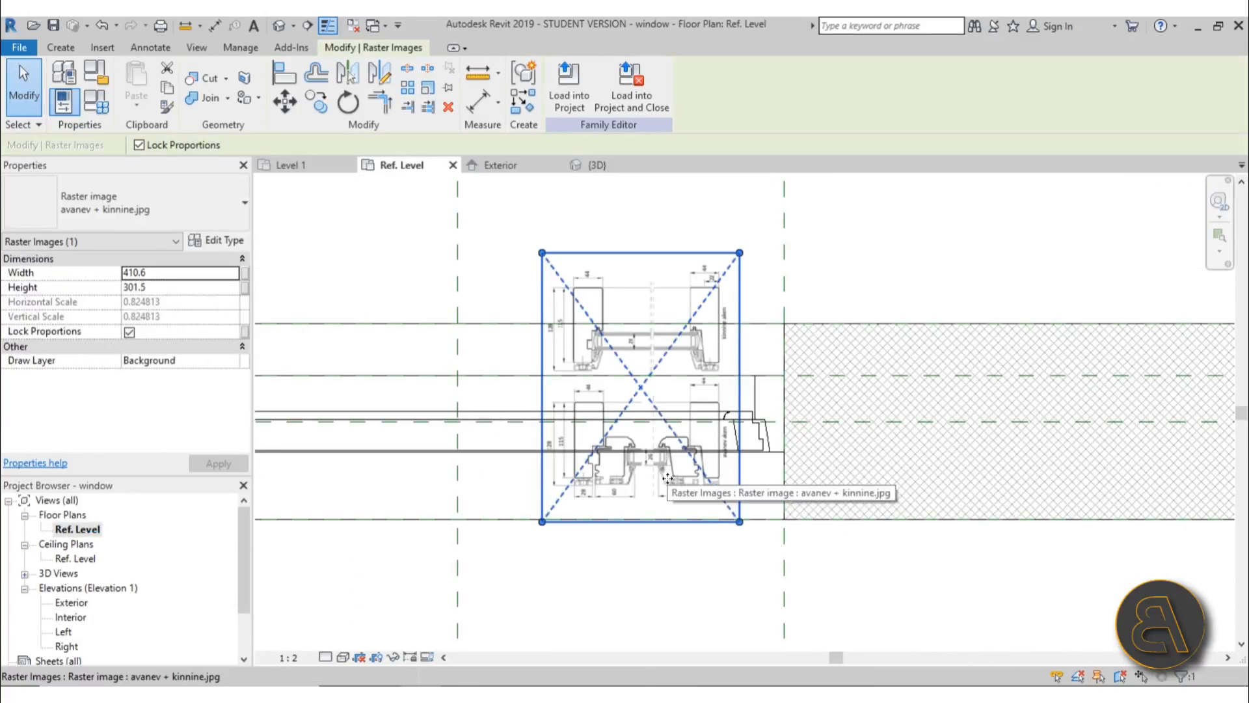
{"action": "key", "text": "Delete"}
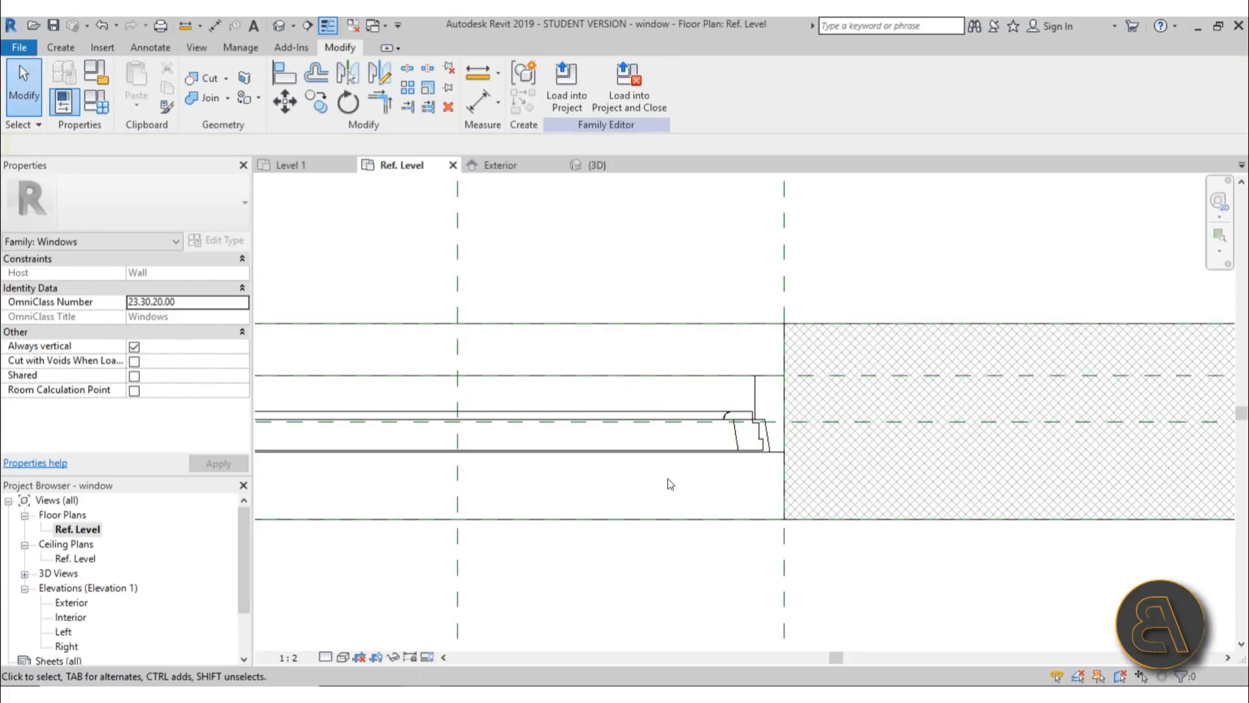
Examine the frame and sash section lines at the jamb in plan, along with the detail component option for representing them
{"action": "scroll", "coordinate": [735, 459], "scroll_direction": "up", "scroll_amount": 4}
{"action": "scroll", "coordinate": [834, 369], "scroll_direction": "up", "scroll_amount": 5}
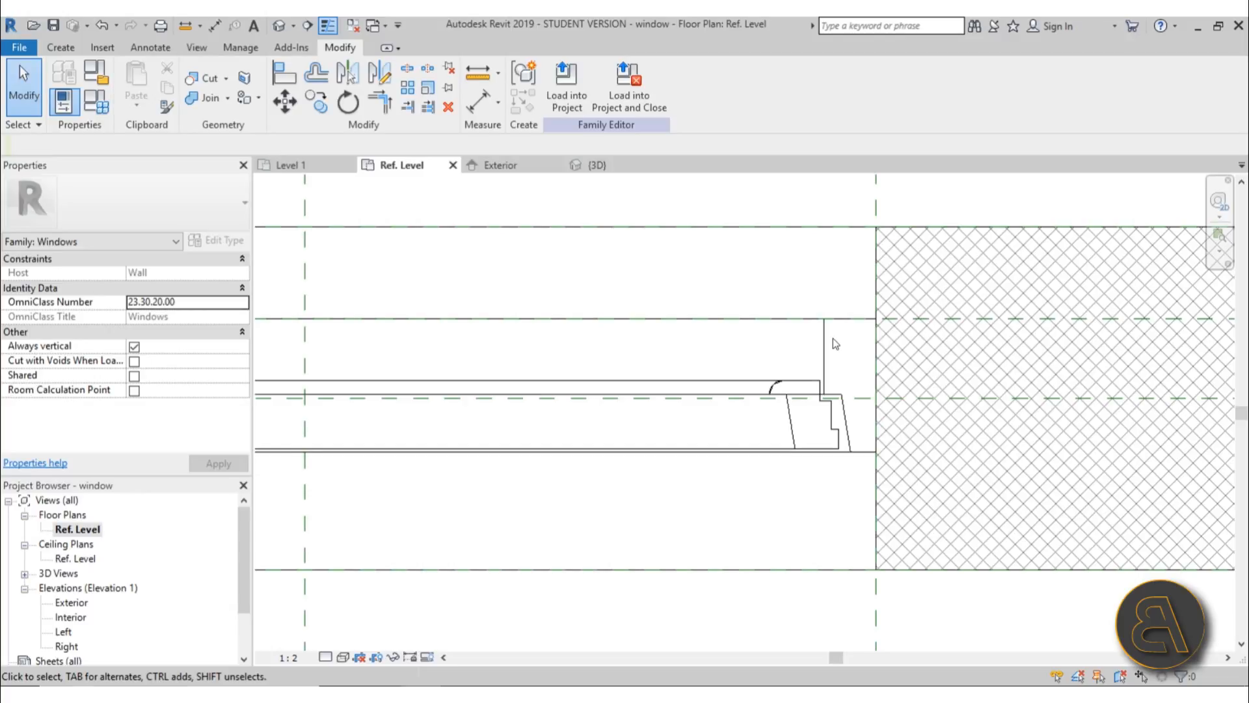
{"action": "scroll", "coordinate": [837, 339], "scroll_direction": "up", "scroll_amount": 3}
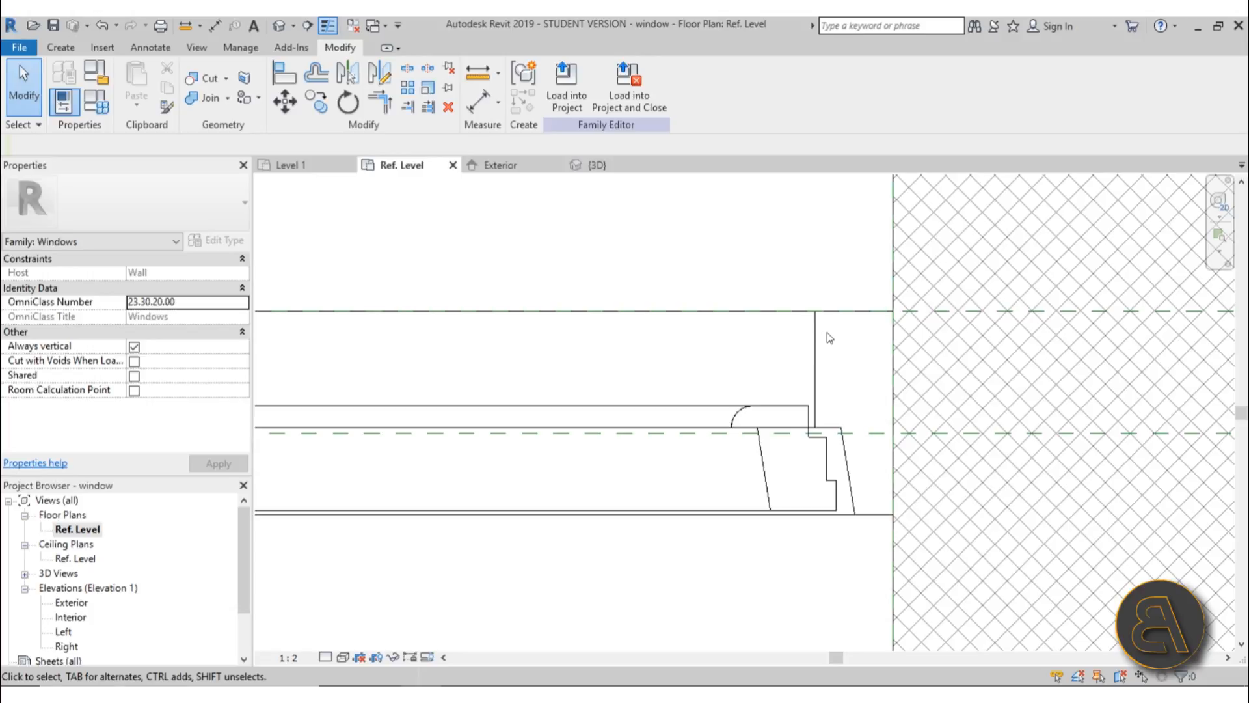
{"action": "left_click", "coordinate": [814, 333]}
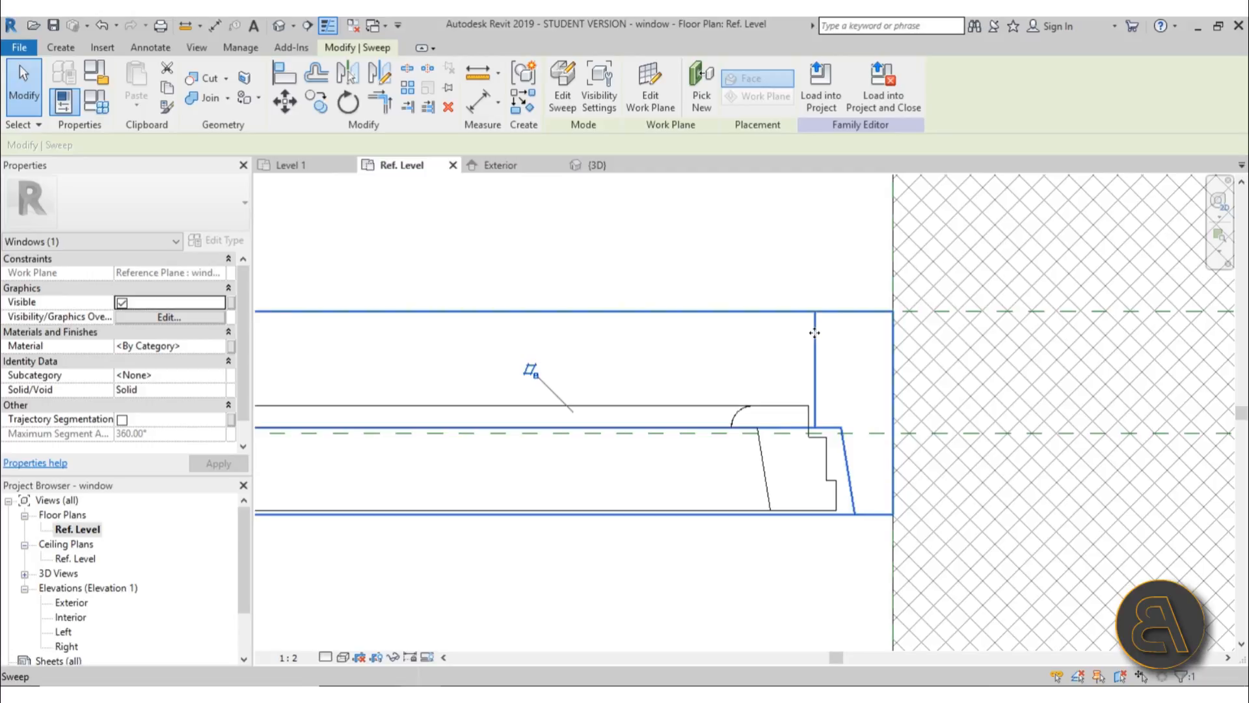
{"action": "scroll", "coordinate": [835, 317], "scroll_direction": "up", "scroll_amount": 3}
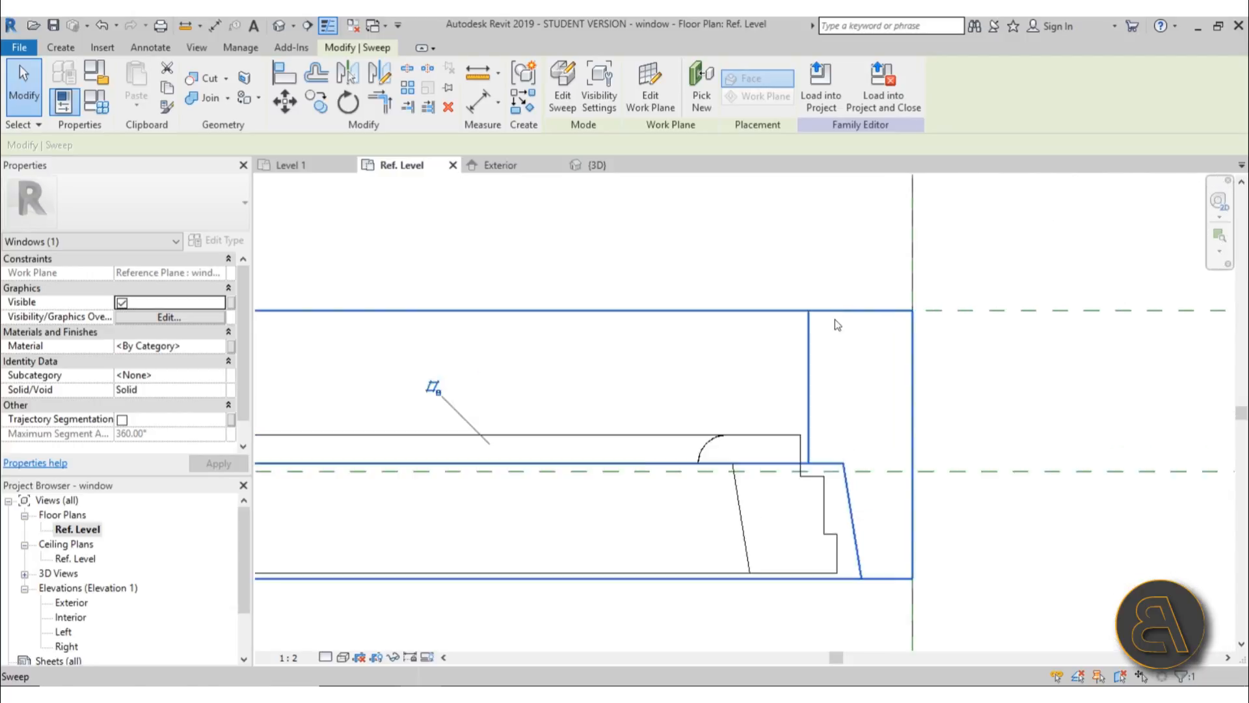
{"action": "left_click", "coordinate": [847, 393]}
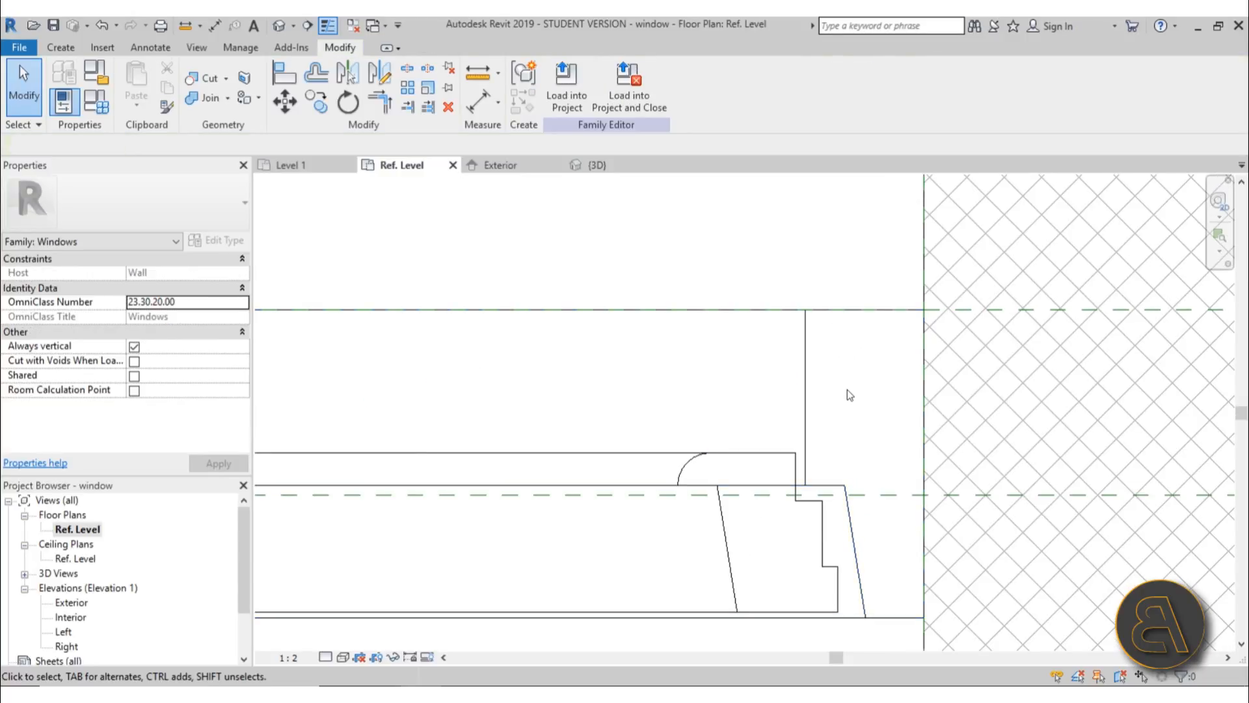
{"action": "left_click", "coordinate": [136, 51]}
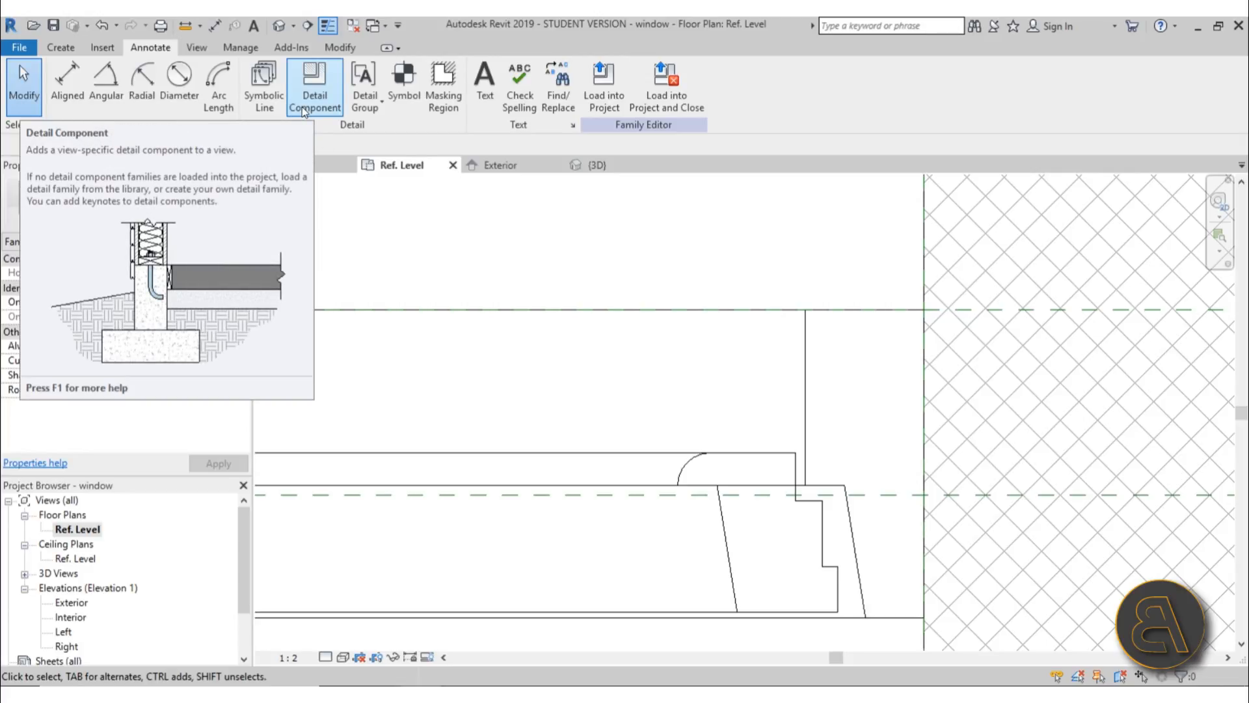
{"action": "scroll", "coordinate": [815, 320], "scroll_direction": "down", "scroll_amount": 1}
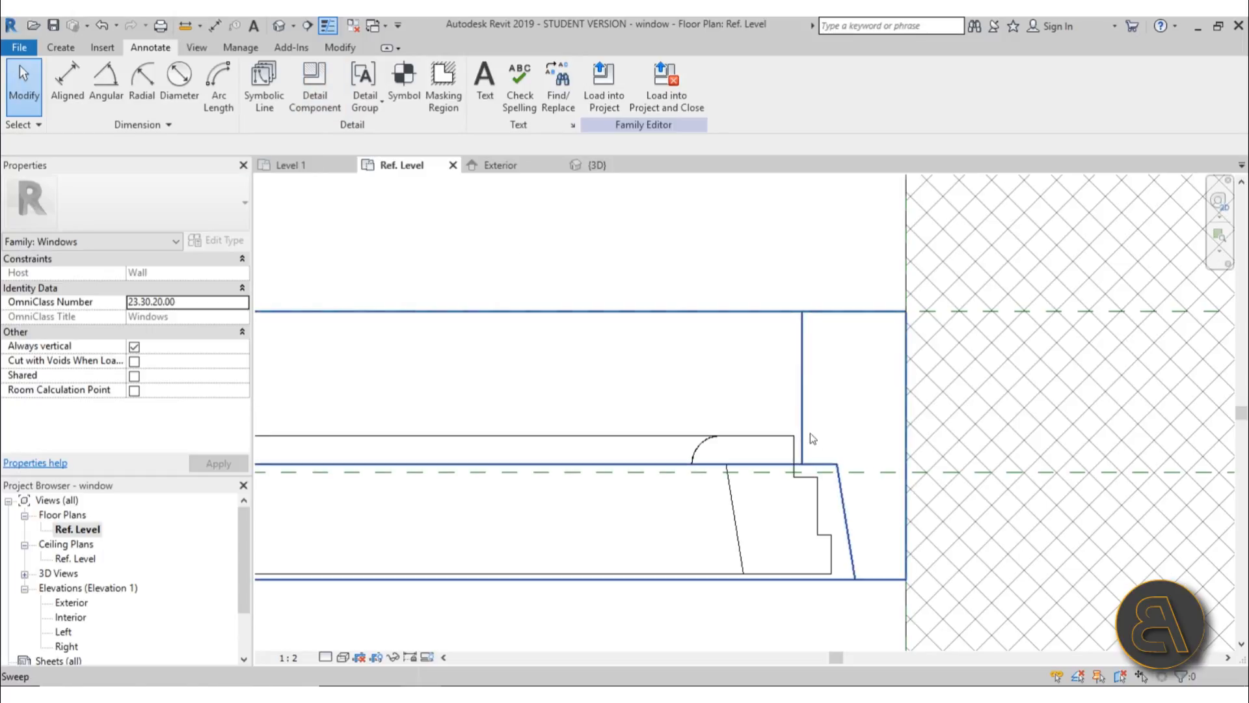
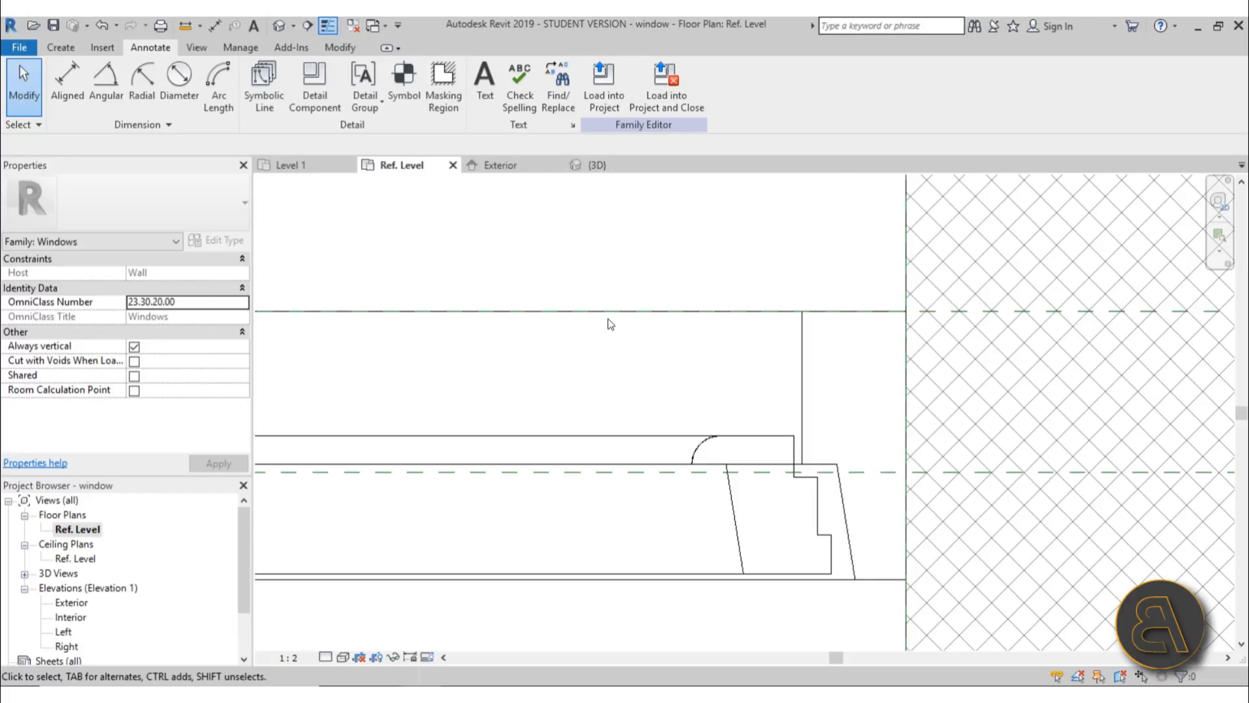
{"action": "scroll", "coordinate": [608, 324], "scroll_direction": "down", "scroll_amount": 1}
{"action": "middle_click_drag", "start_coordinate": [685, 368], "coordinate": [547, 365]}
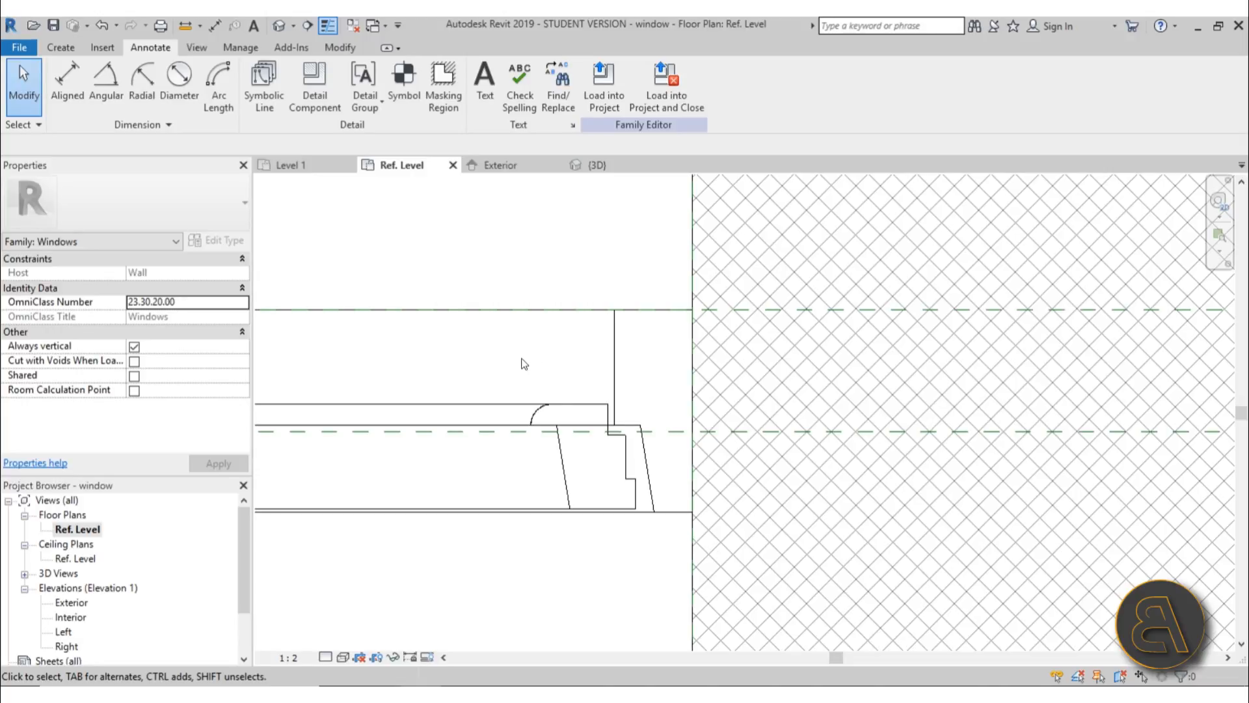
{"action": "middle_click_drag", "start_coordinate": [515, 362], "coordinate": [537, 368]}
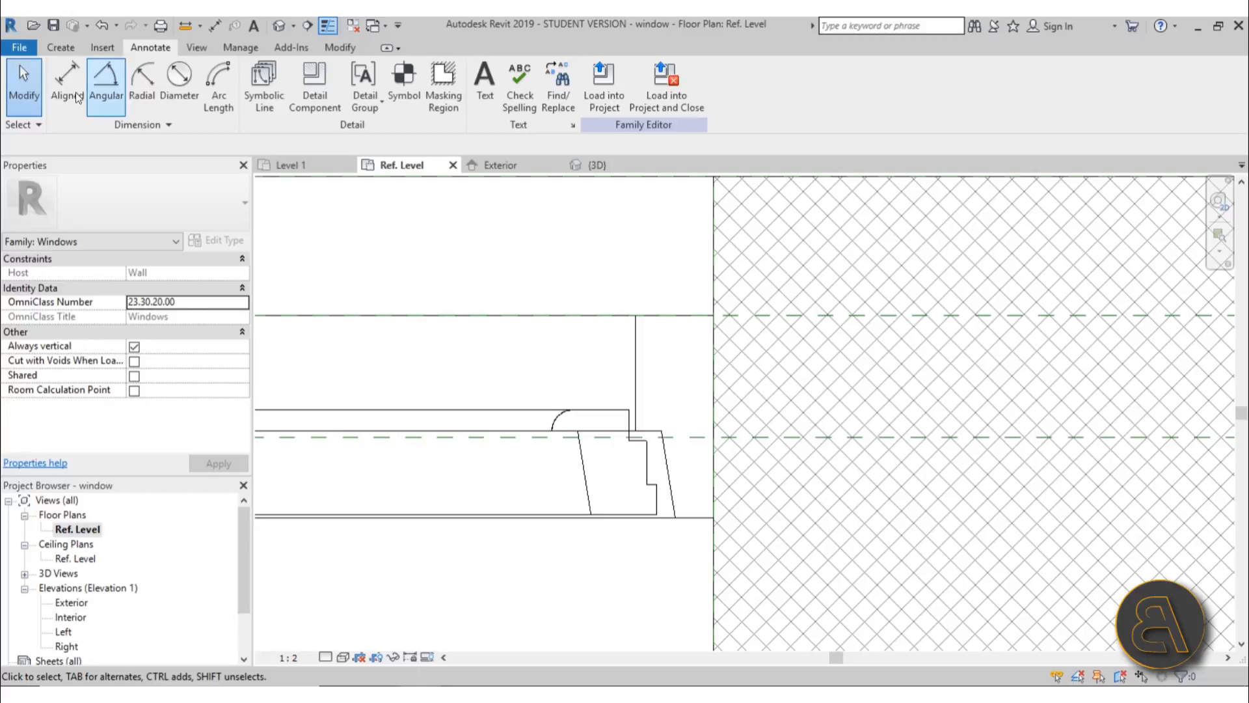
Create a new family from the Metric Detail Item template, saving the current window family when asked
{"action": "left_click", "coordinate": [19, 47]}
{"action": "mouse_move", "coordinate": [72, 123]}
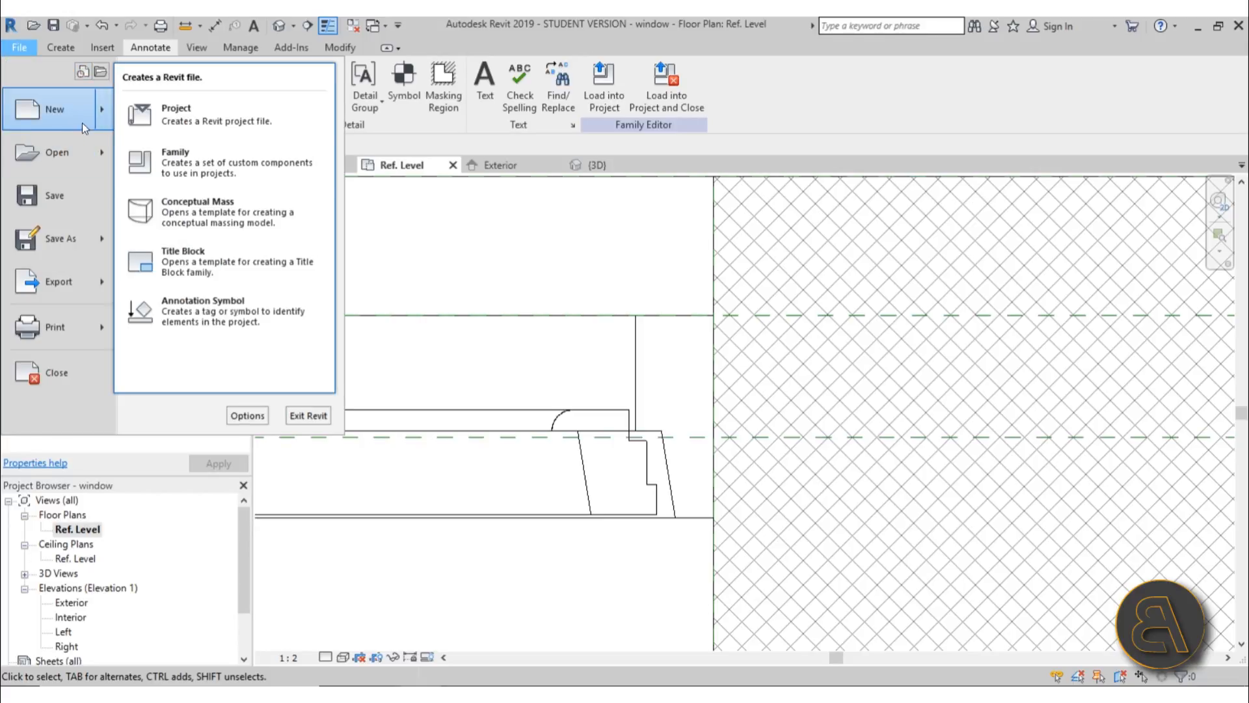
{"action": "left_click", "coordinate": [186, 171]}
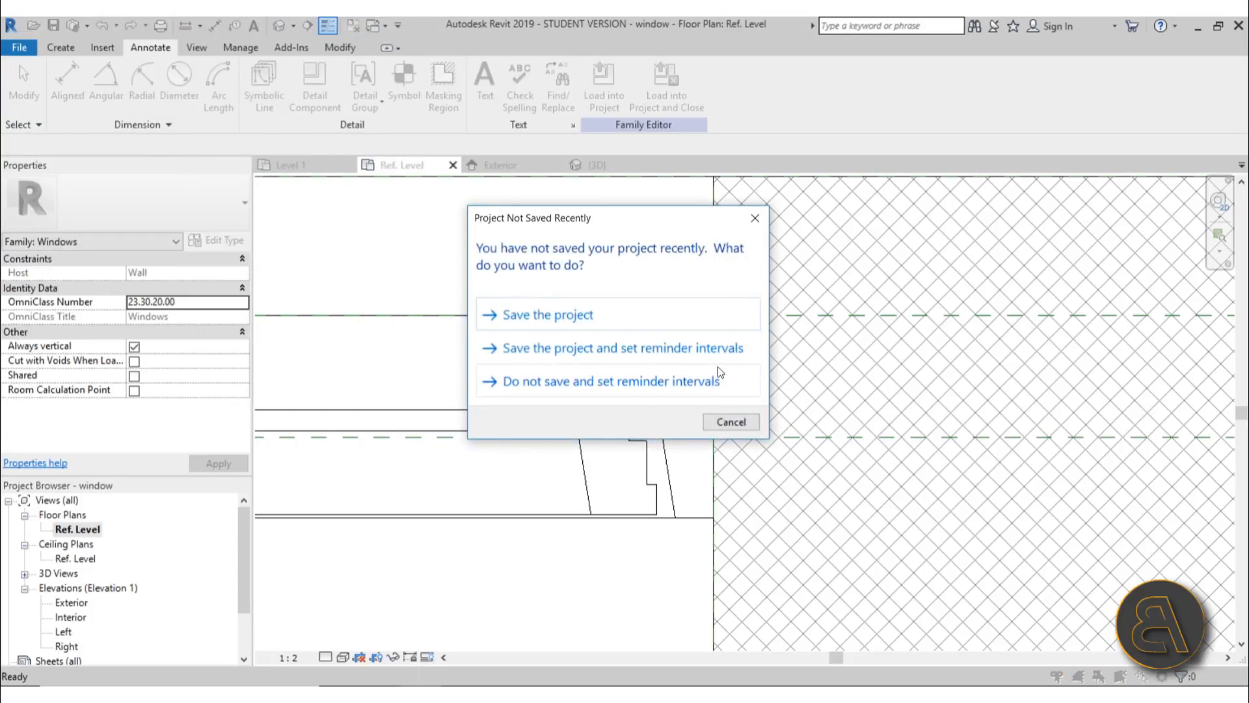
{"action": "left_click", "coordinate": [549, 316]}
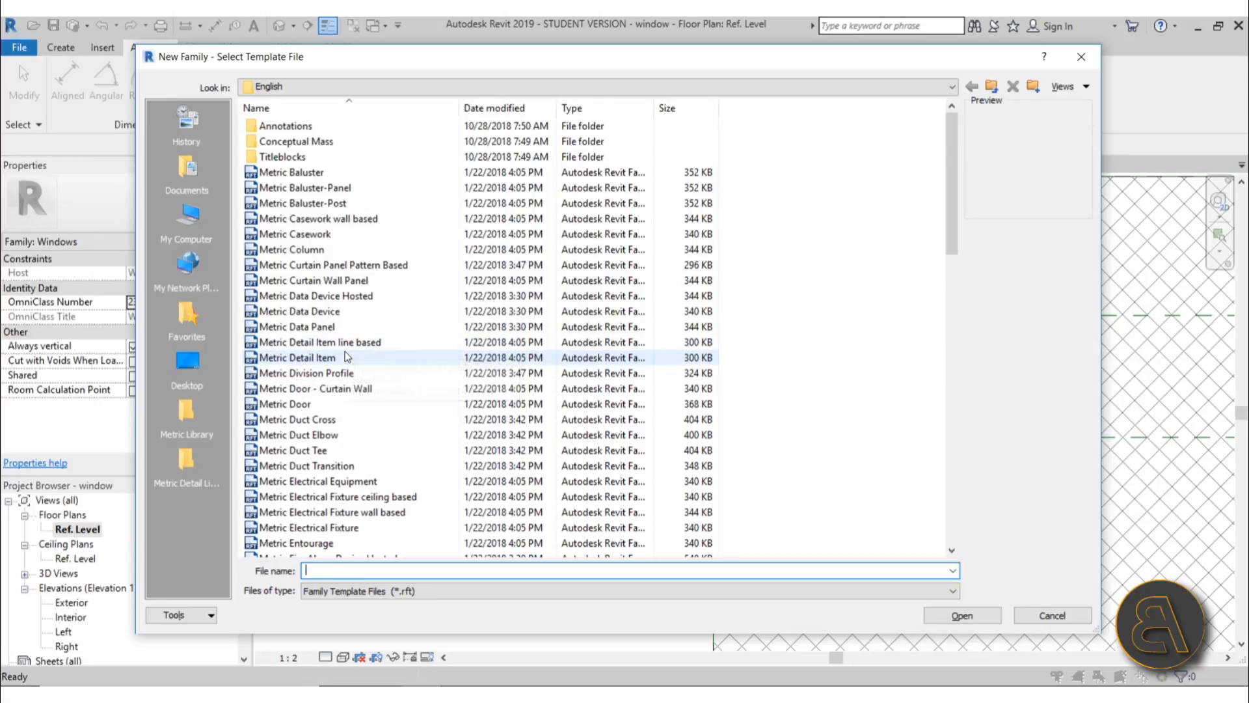
{"action": "left_click", "coordinate": [275, 359]}
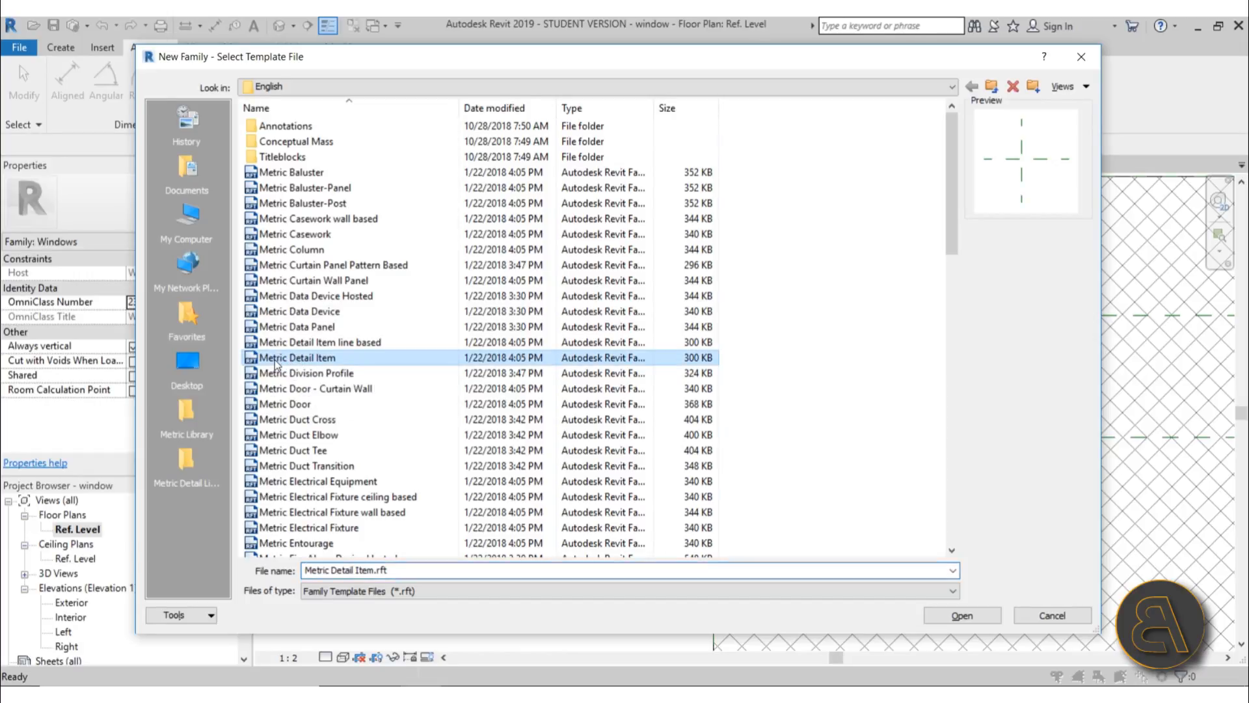
{"action": "left_click", "coordinate": [962, 616]}
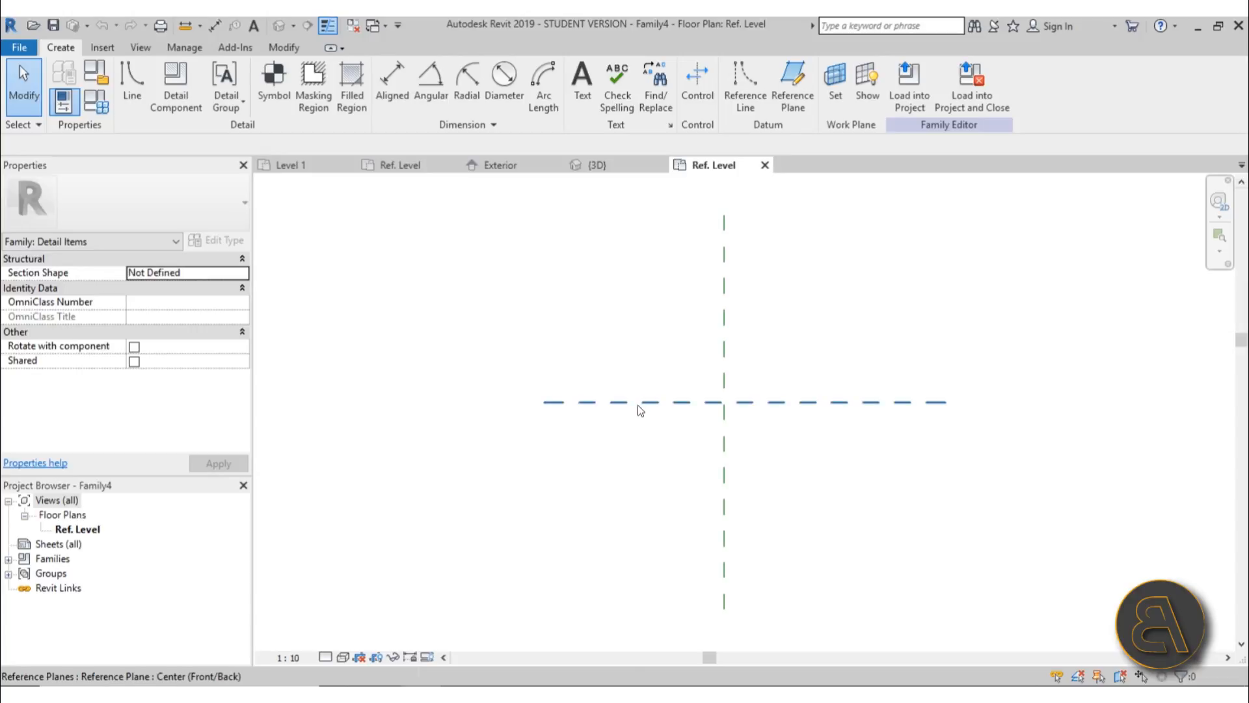
Compare the creation tools of the window family with those of the new detail item family
{"action": "left_click", "coordinate": [639, 171]}
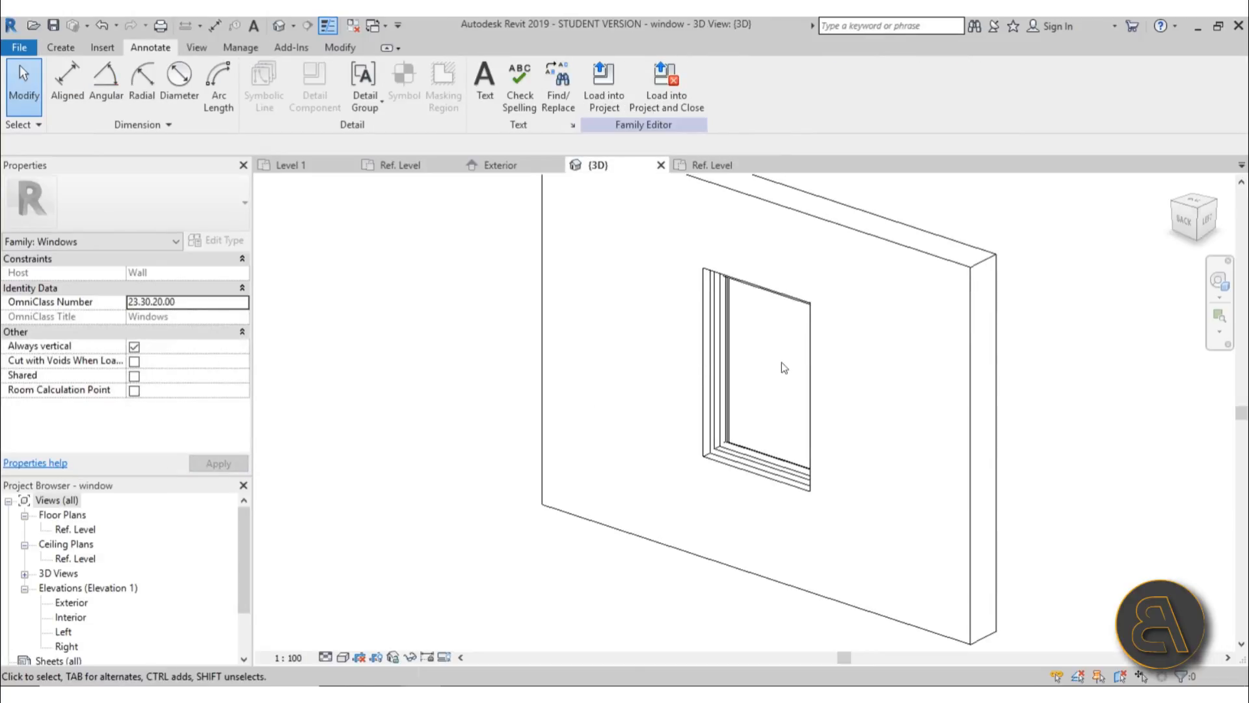
{"action": "left_click", "coordinate": [53, 46]}
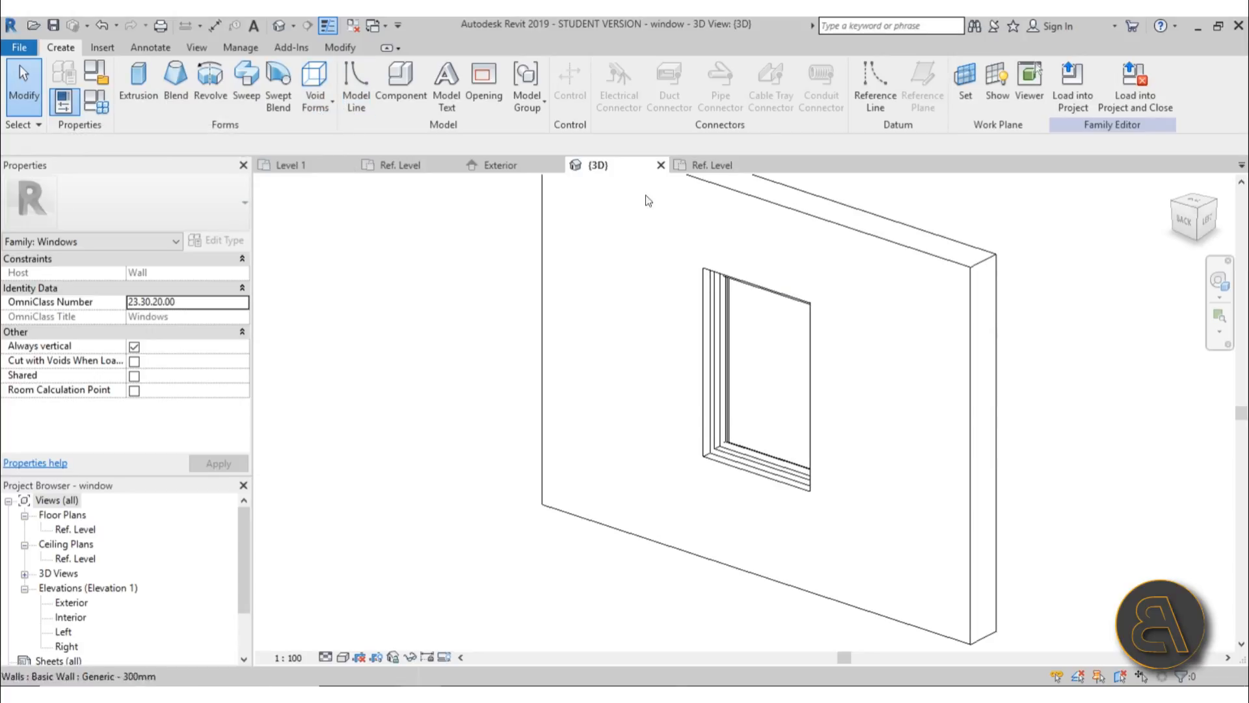
{"action": "left_click", "coordinate": [709, 166]}
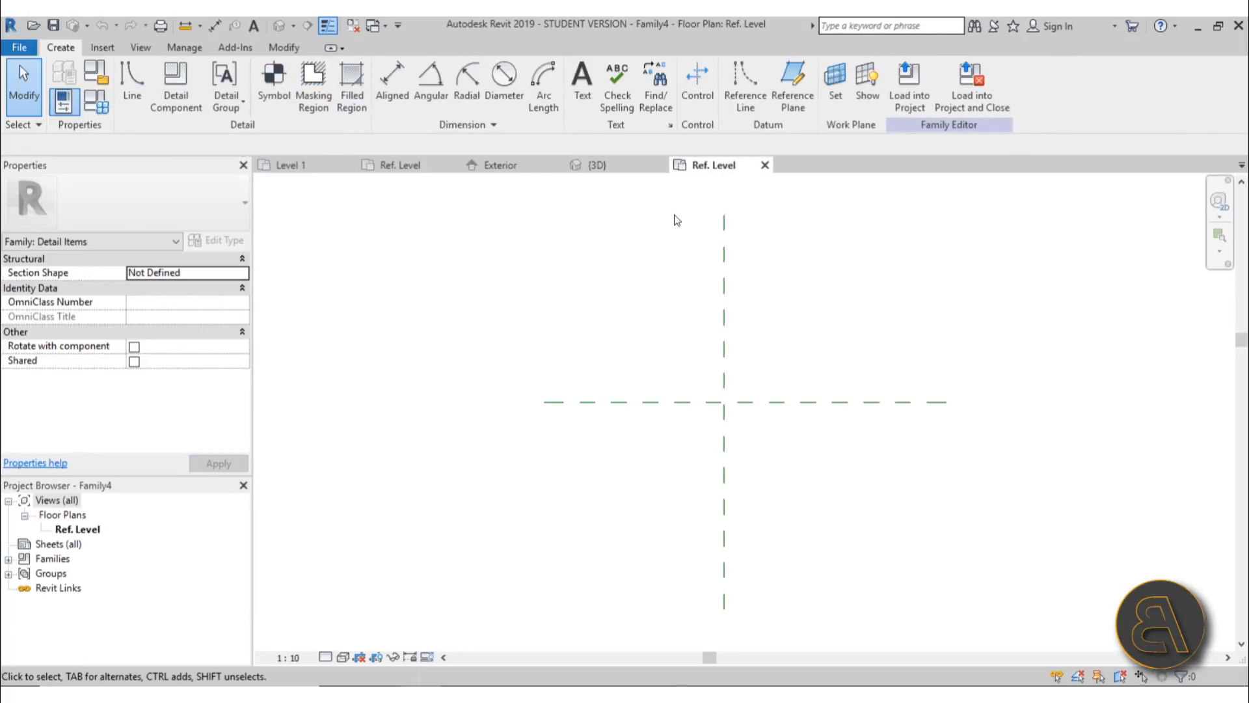
Open the frame sweep's profile sketch in the window family's Ref. Level plan and copy its complete outline
{"action": "middle_click_drag", "start_coordinate": [486, 315], "coordinate": [477, 308]}
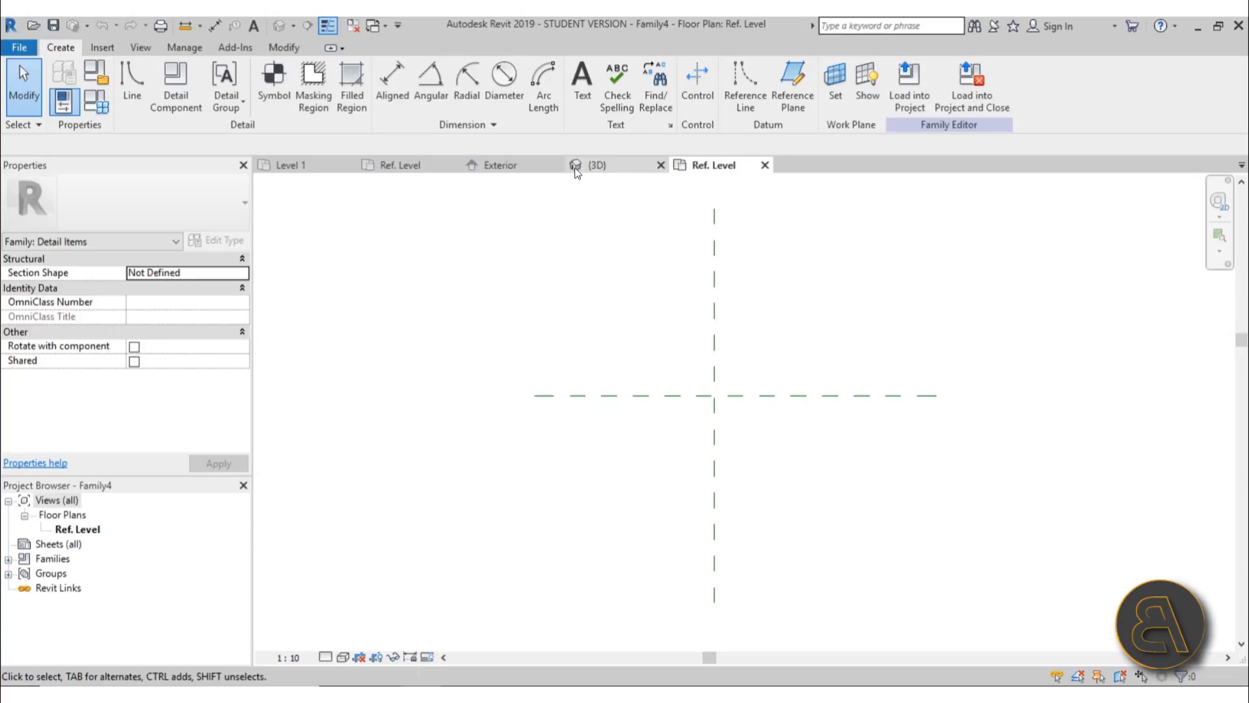
{"action": "left_click", "coordinate": [503, 167]}
{"action": "left_click", "coordinate": [400, 165]}
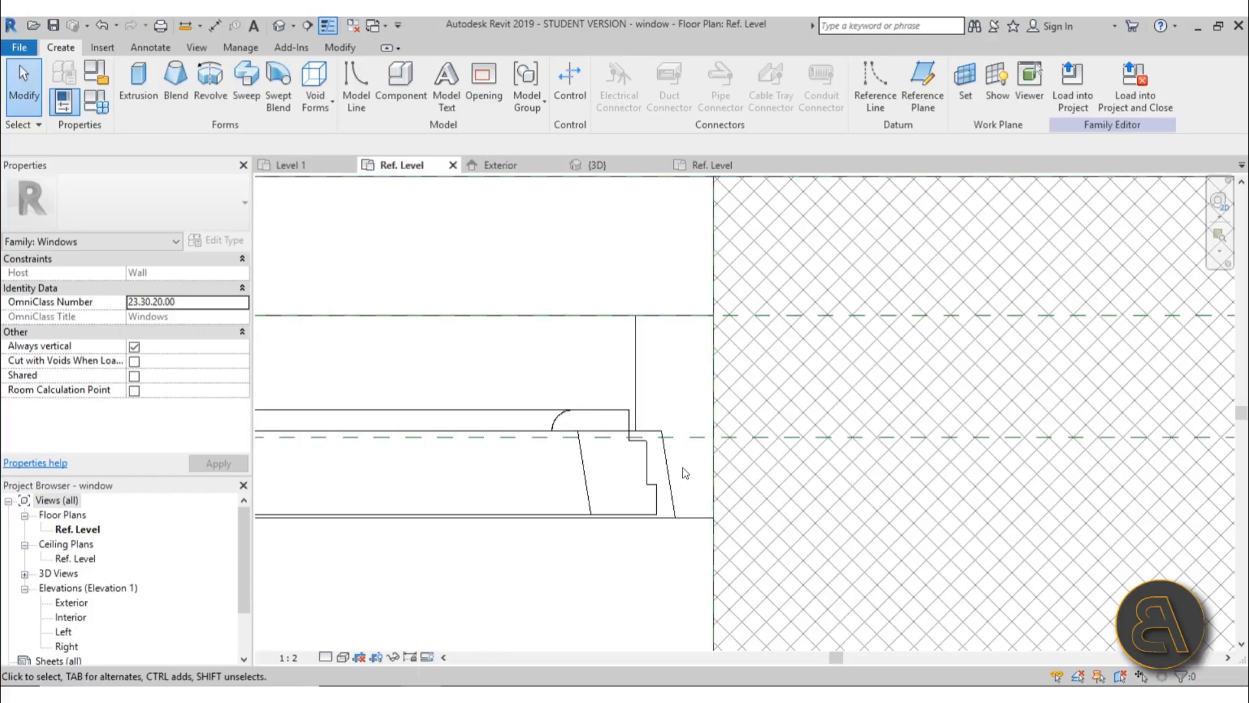
{"action": "left_click", "coordinate": [637, 381]}
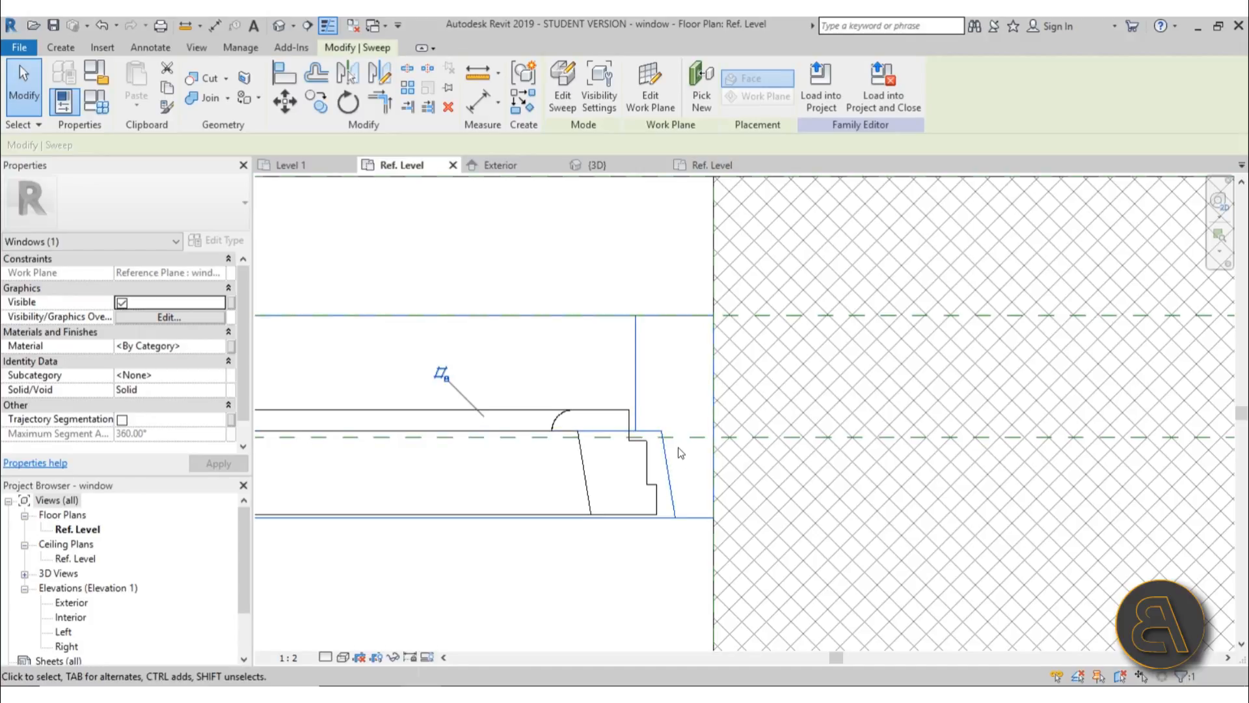
{"action": "left_click", "coordinate": [561, 116]}
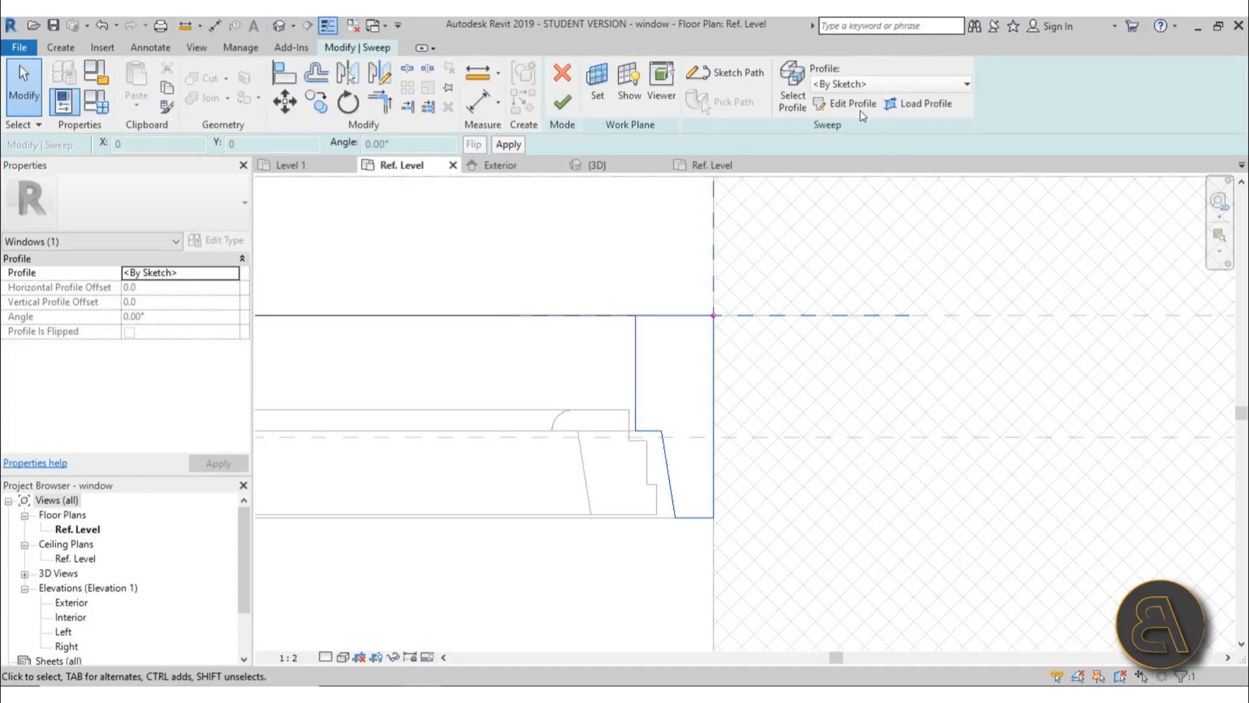
{"action": "left_click", "coordinate": [857, 109]}
{"action": "left_click_drag", "start_coordinate": [559, 263], "coordinate": [746, 548]}
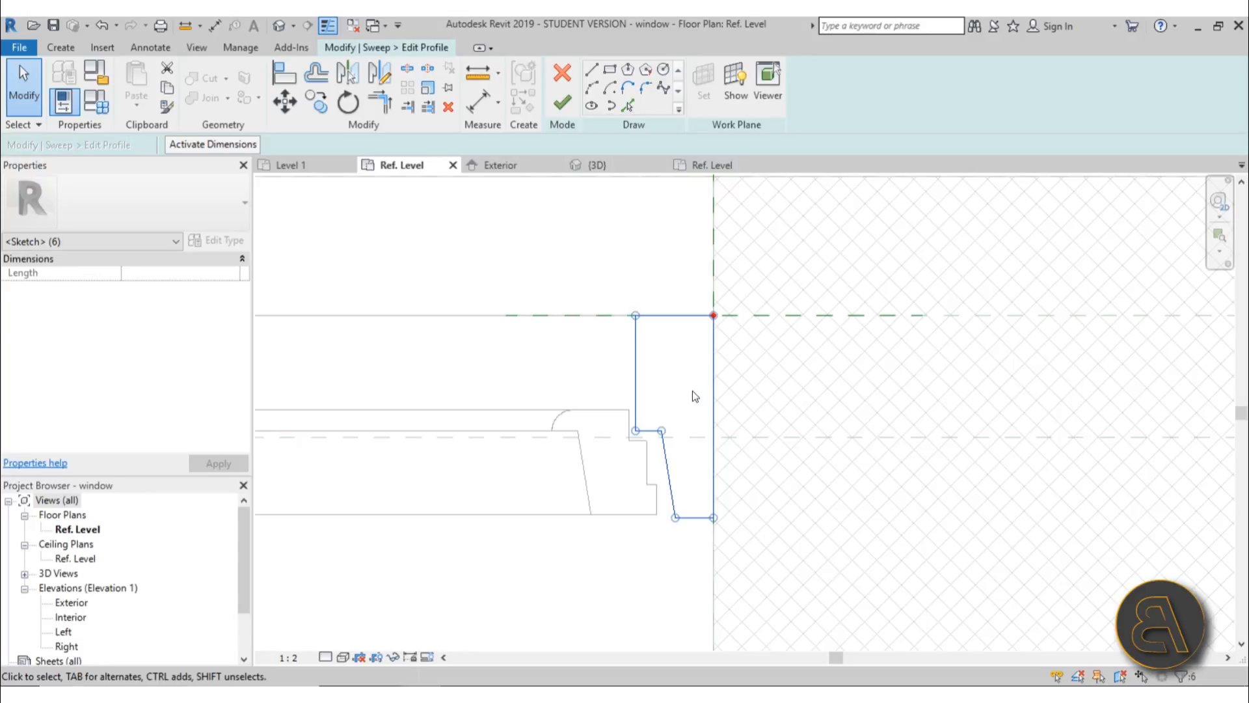
{"action": "left_click", "coordinate": [692, 390]}
Paste the frame profile into the detail item family's Ref. Level view, close to the reference plane intersection
{"action": "left_click", "coordinate": [707, 169]}
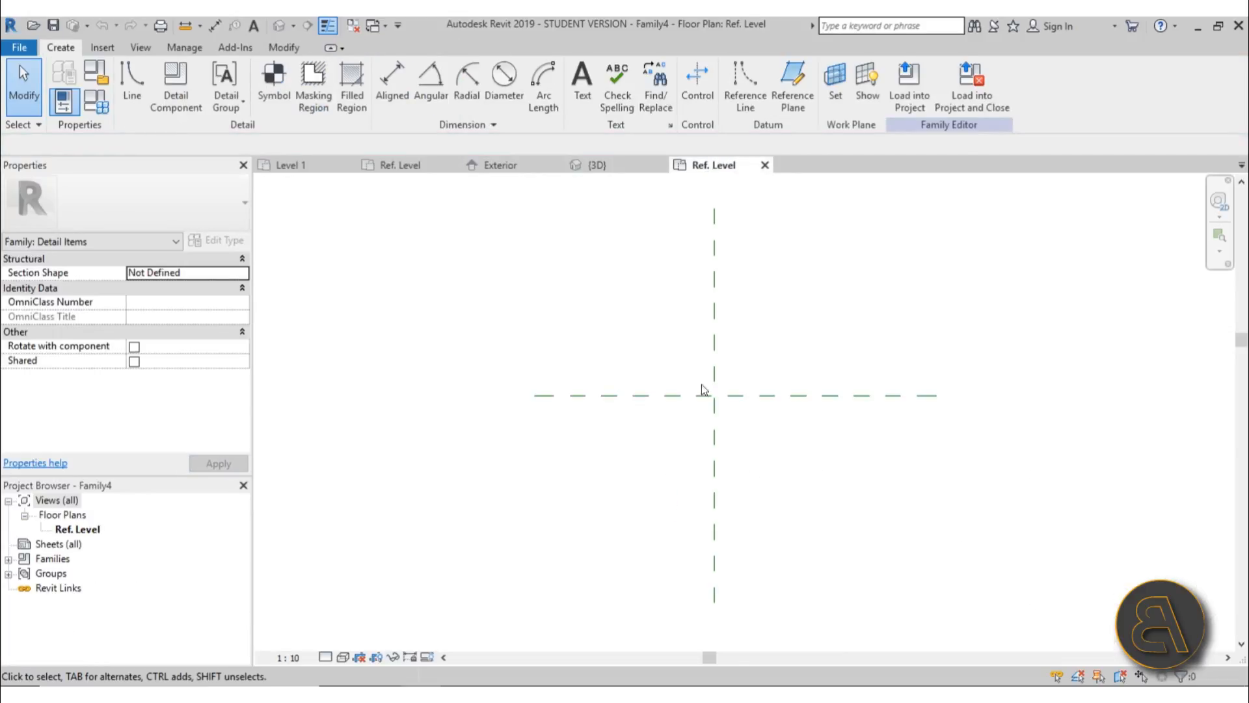
{"action": "key", "text": "ctrl+v"}
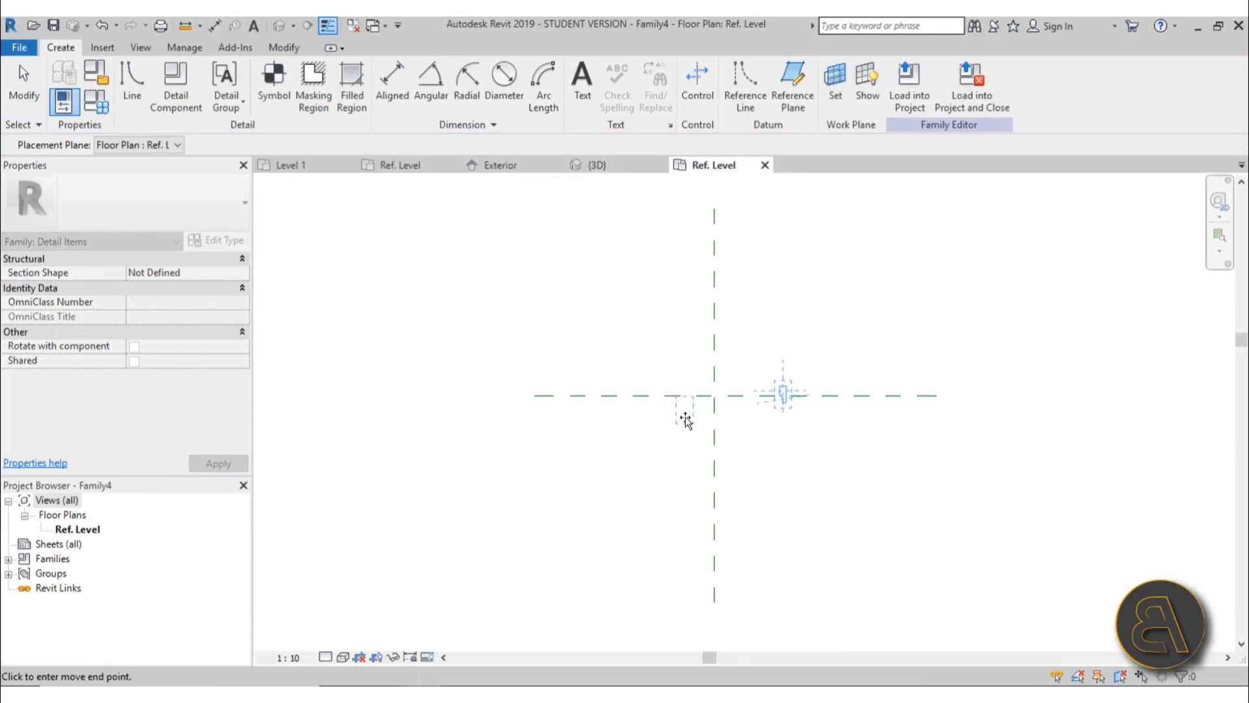
{"action": "left_click", "coordinate": [683, 416]}
{"action": "scroll", "coordinate": [701, 396], "scroll_direction": "up", "scroll_amount": 4}
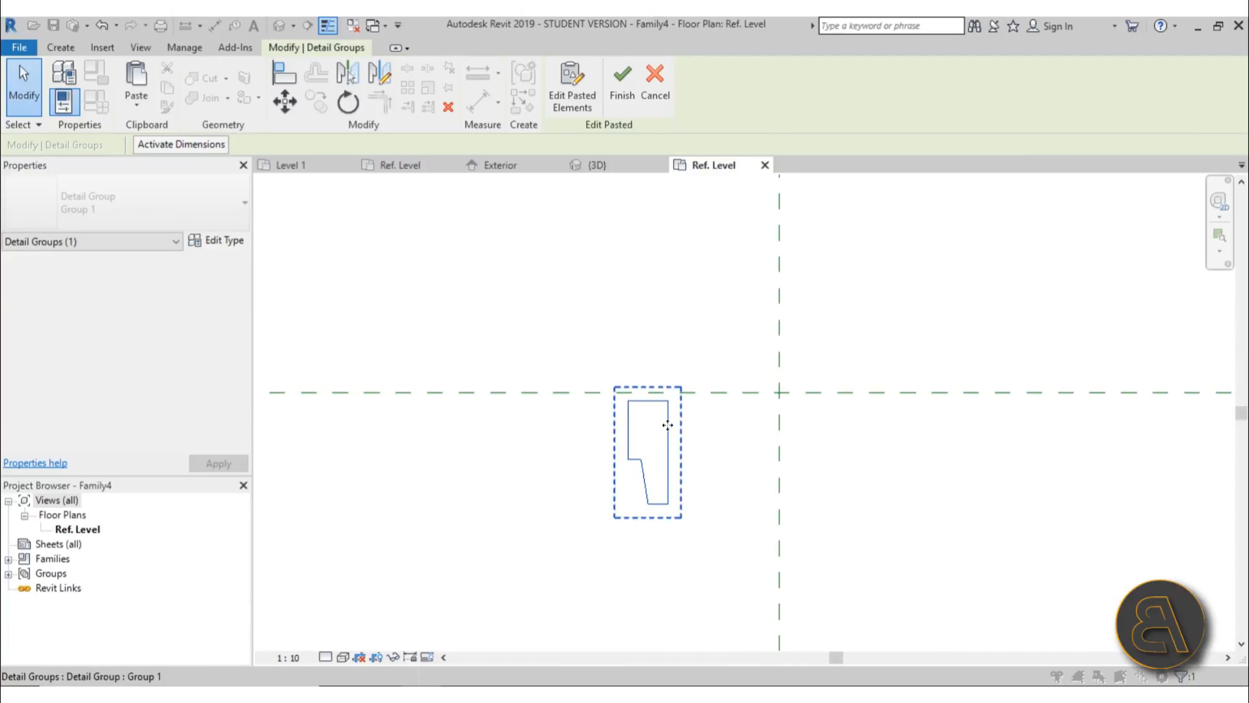
{"action": "left_click_drag", "start_coordinate": [670, 417], "coordinate": [802, 394]}
{"action": "scroll", "coordinate": [801, 389], "scroll_direction": "up", "scroll_amount": 5}
{"action": "left_click", "coordinate": [785, 357]}
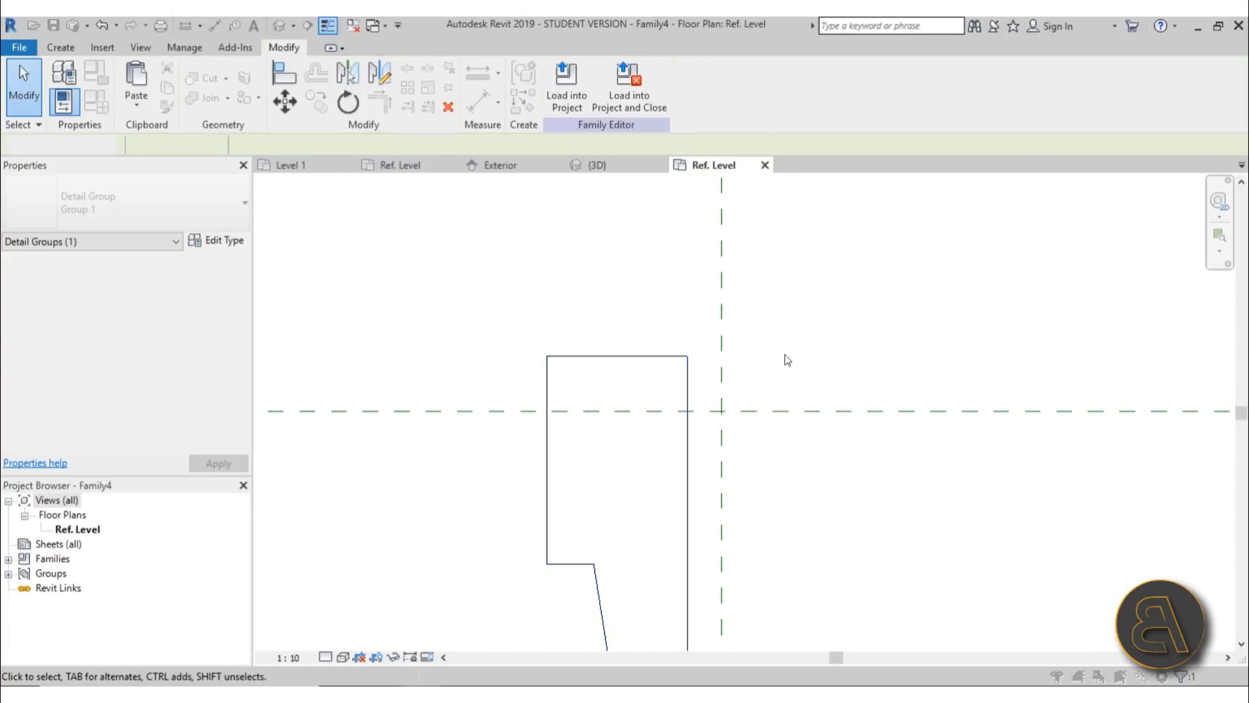
Move the pasted outline so its upper-right corner sits on the intersection of the two reference planes
{"action": "key", "text": "Tab"}
{"action": "left_click", "coordinate": [650, 360]}
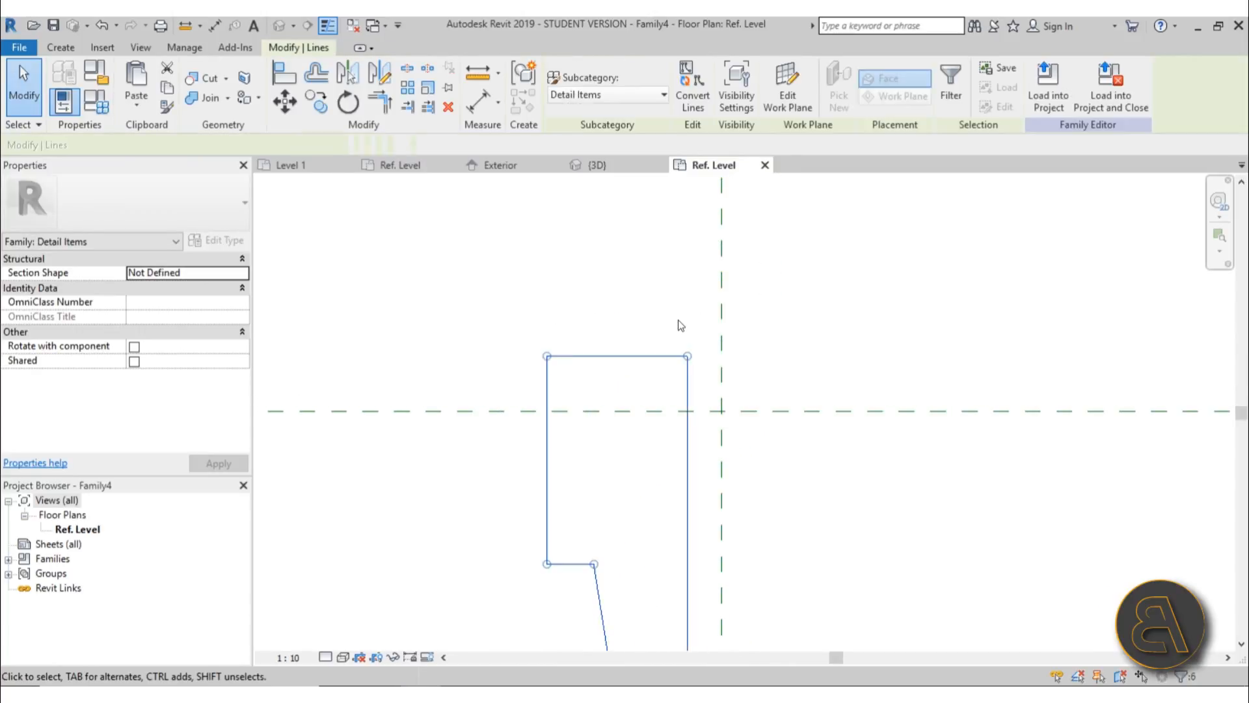
{"action": "scroll", "coordinate": [678, 319], "scroll_direction": "down", "scroll_amount": 4}
{"action": "scroll", "coordinate": [694, 357], "scroll_direction": "up", "scroll_amount": 3}
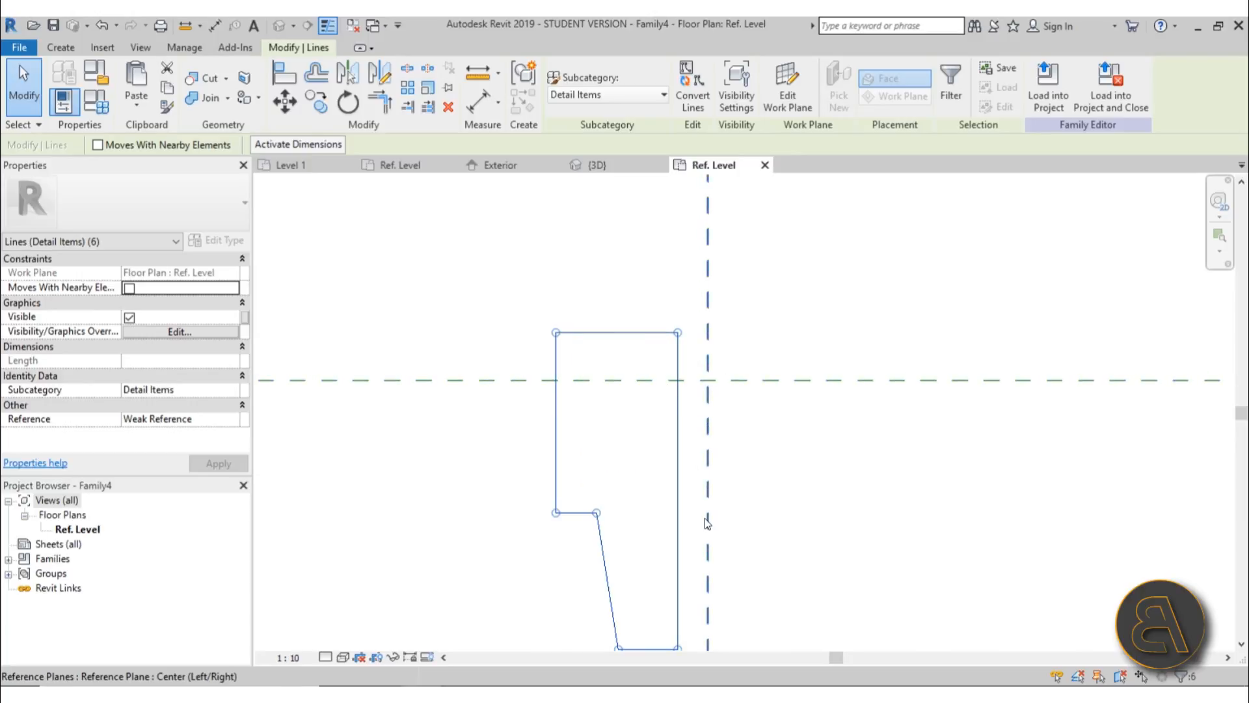
{"action": "middle_click_drag", "start_coordinate": [704, 518], "coordinate": [695, 494]}
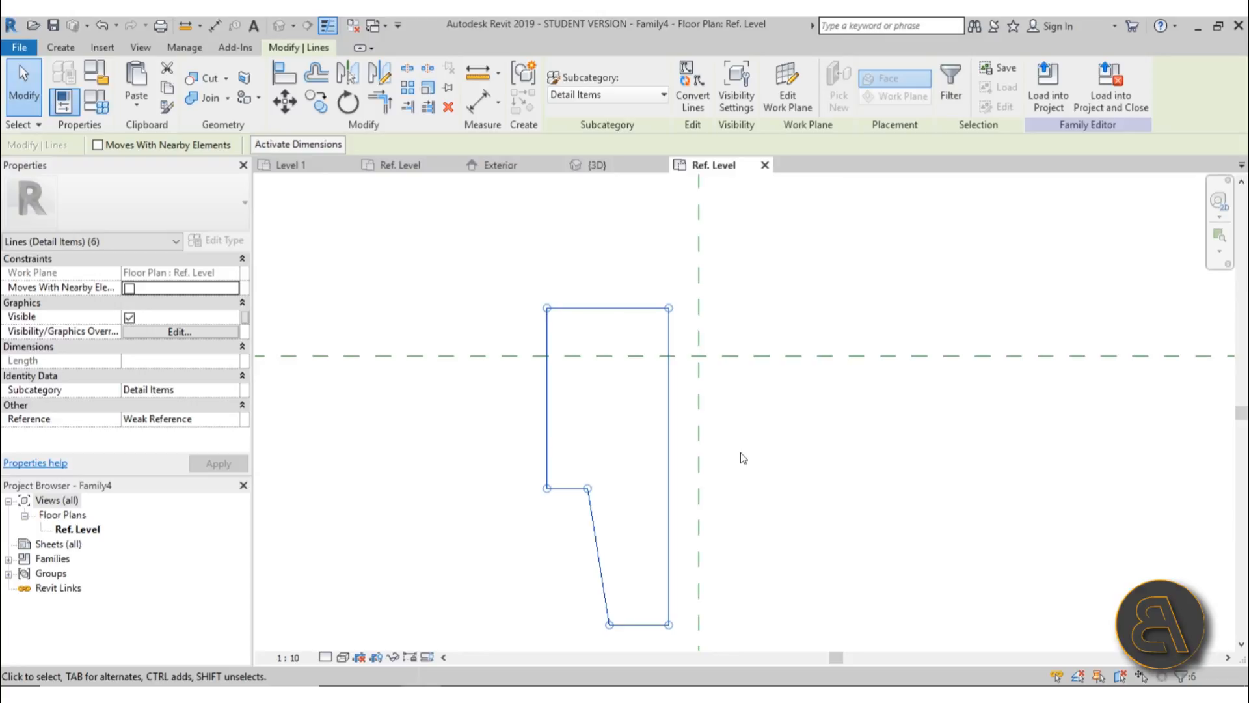
{"action": "left_click", "coordinate": [280, 113]}
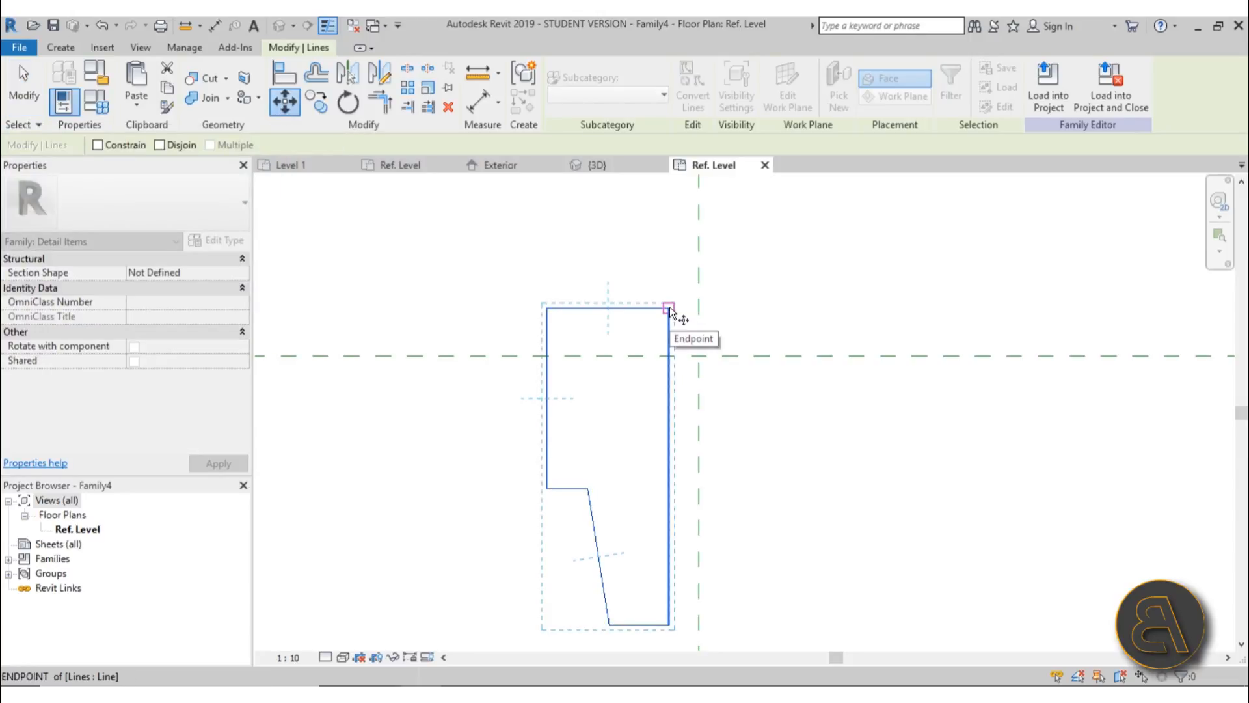
{"action": "left_click", "coordinate": [670, 309]}
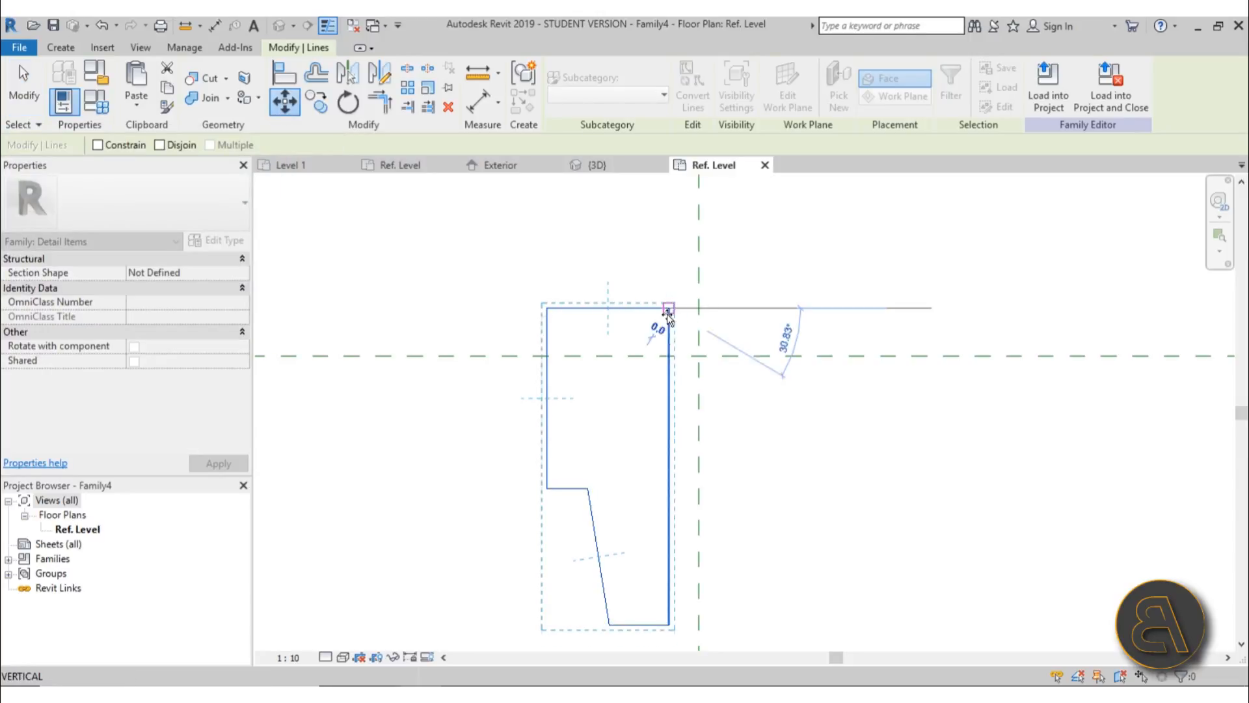
{"action": "left_click", "coordinate": [699, 356]}
{"action": "key", "text": "Escape"}
Draw an inner outline from detail lines picked along all frame profile edges with an inward offset of 2.5
{"action": "scroll", "coordinate": [760, 463], "scroll_direction": "down", "scroll_amount": 2}
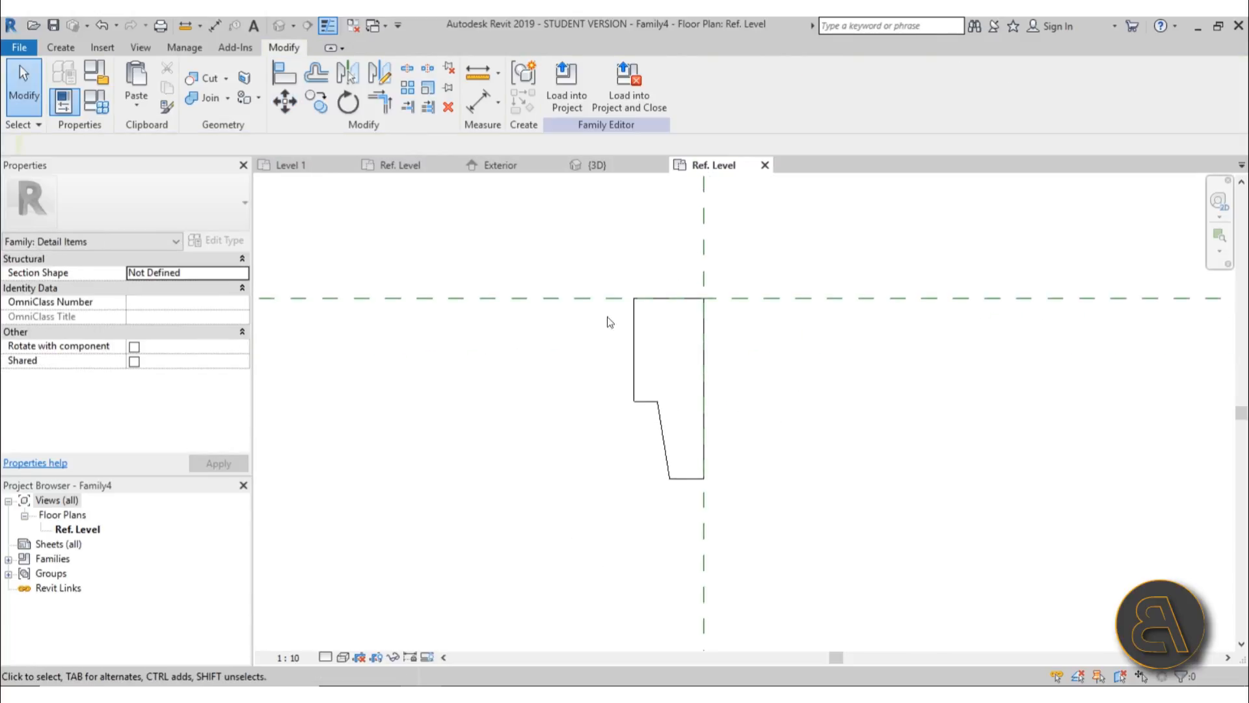
{"action": "scroll", "coordinate": [674, 355], "scroll_direction": "up", "scroll_amount": 2}
{"action": "middle_click_drag", "start_coordinate": [677, 363], "coordinate": [668, 343]}
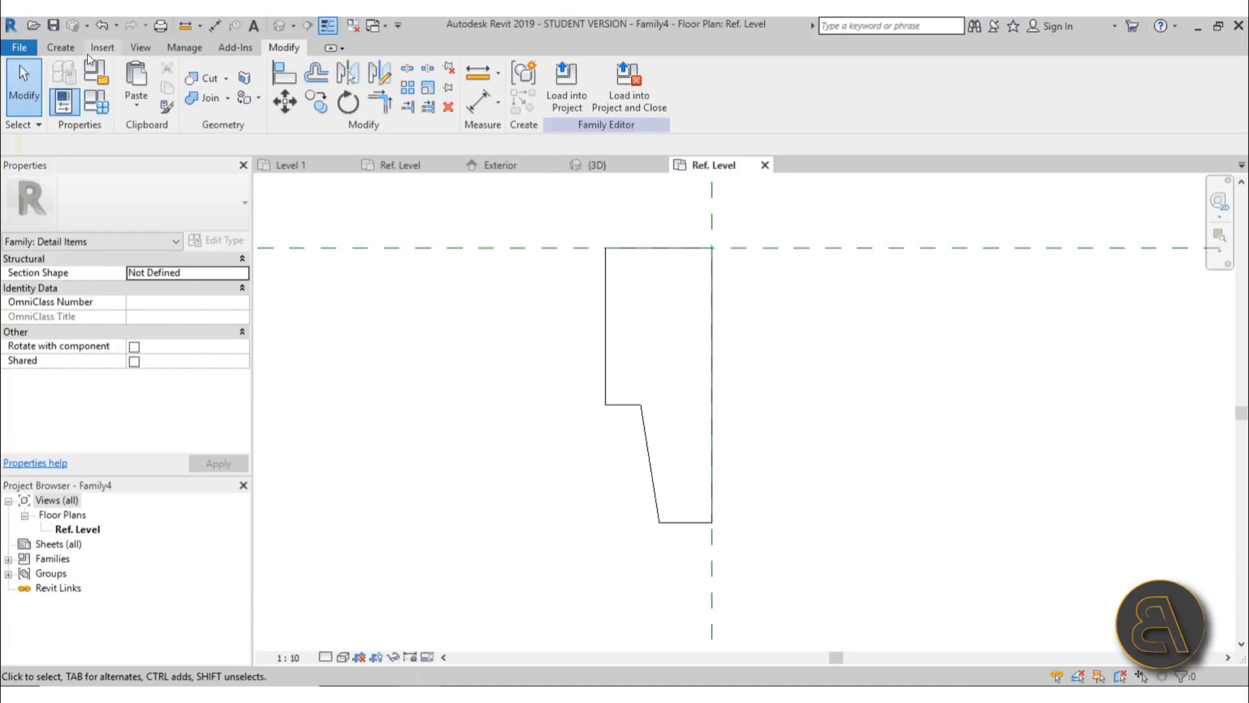
{"action": "left_click", "coordinate": [60, 47]}
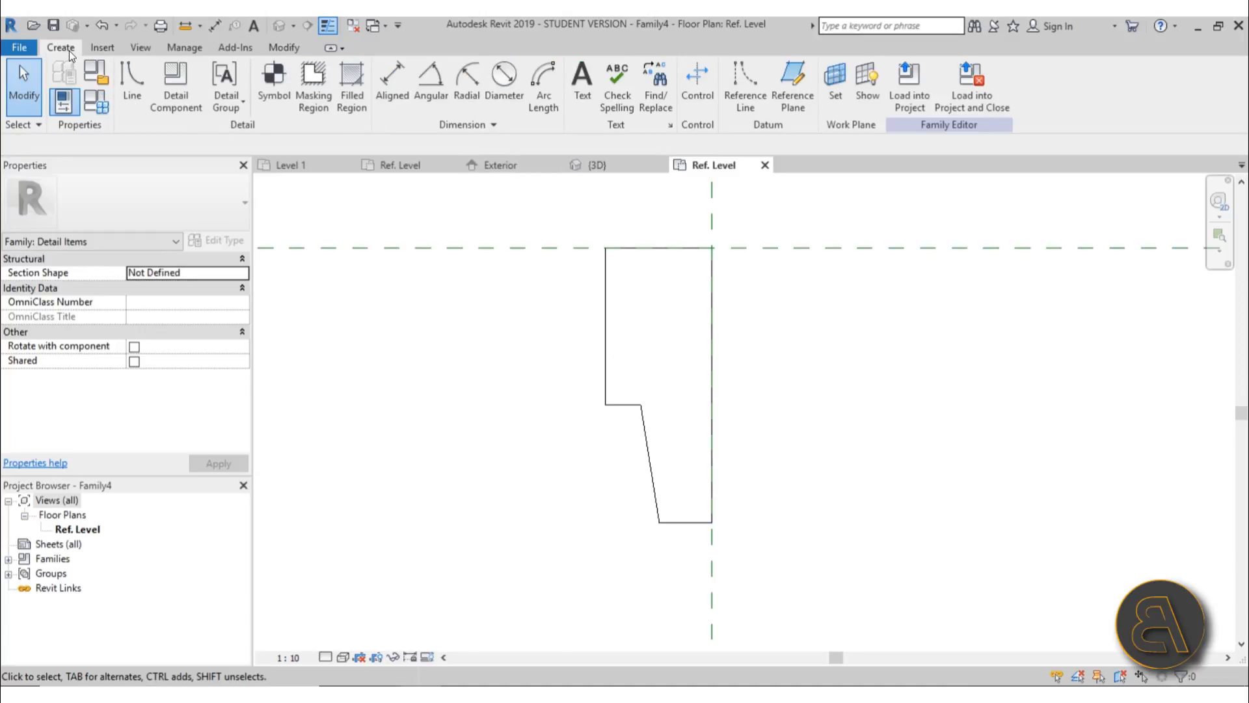
{"action": "left_click", "coordinate": [130, 85]}
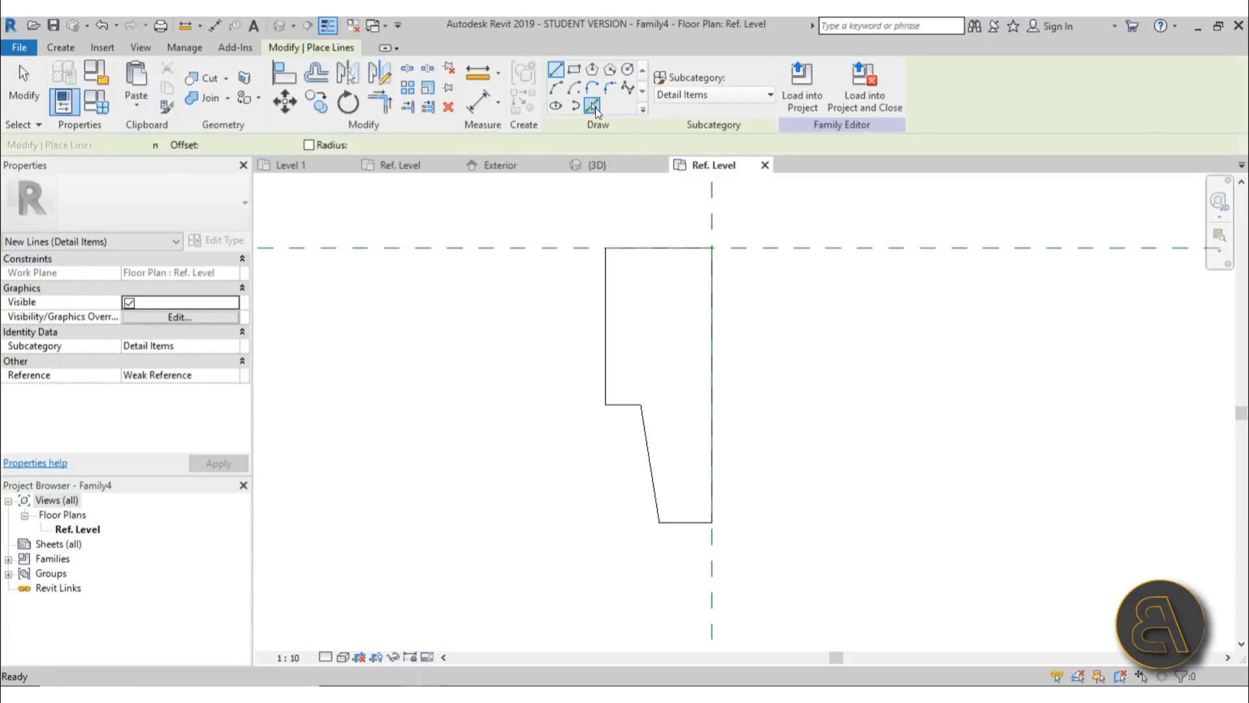
{"action": "left_click", "coordinate": [593, 106]}
{"action": "double_click", "coordinate": [168, 149]}
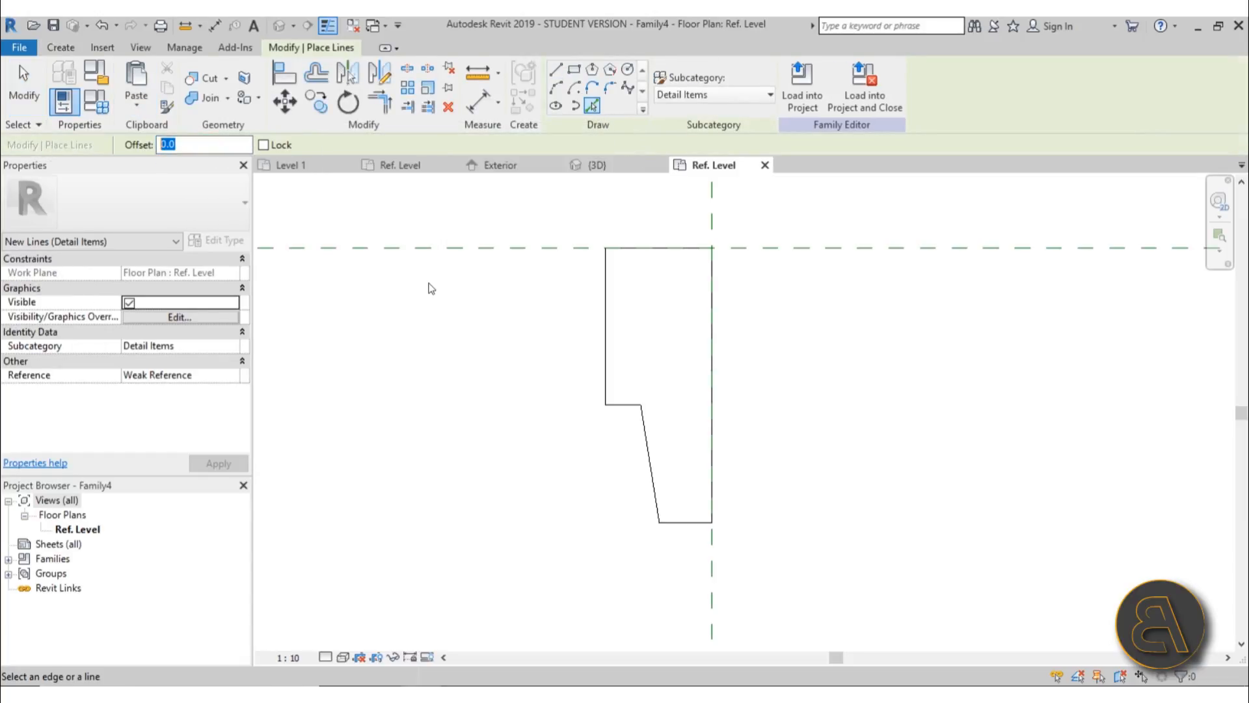
{"action": "type", "text": "2.5"}
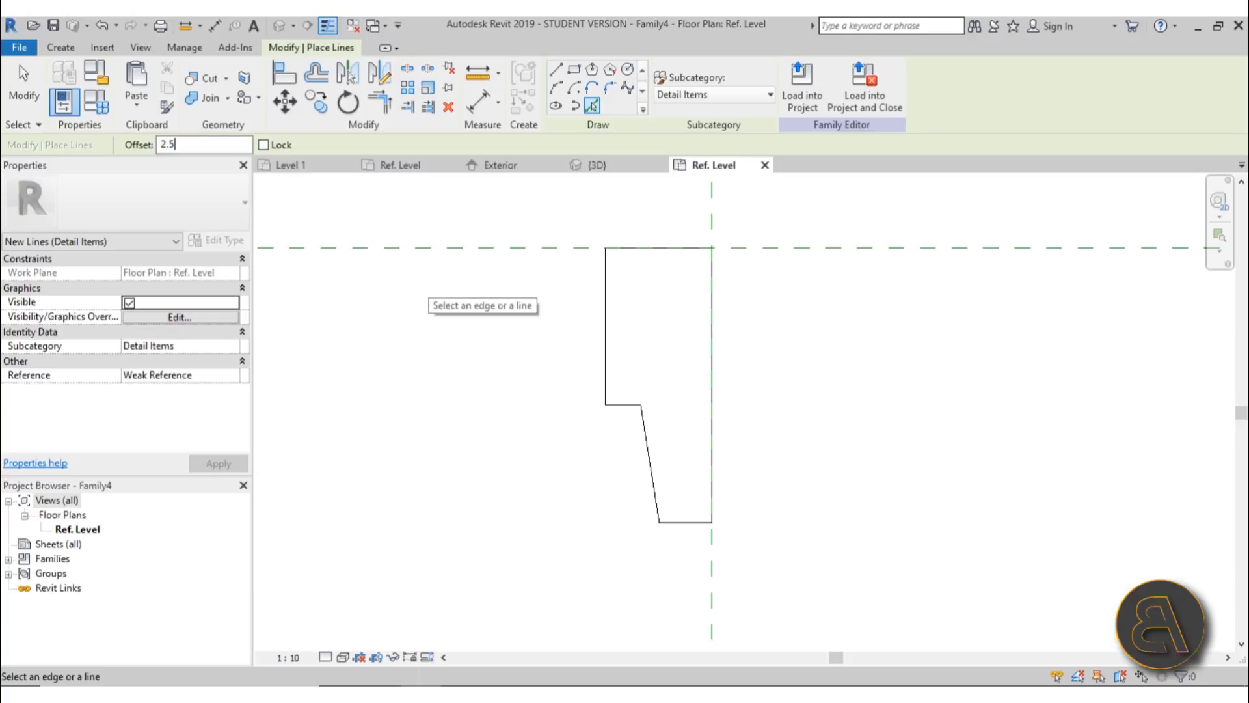
{"action": "left_click", "coordinate": [664, 251]}
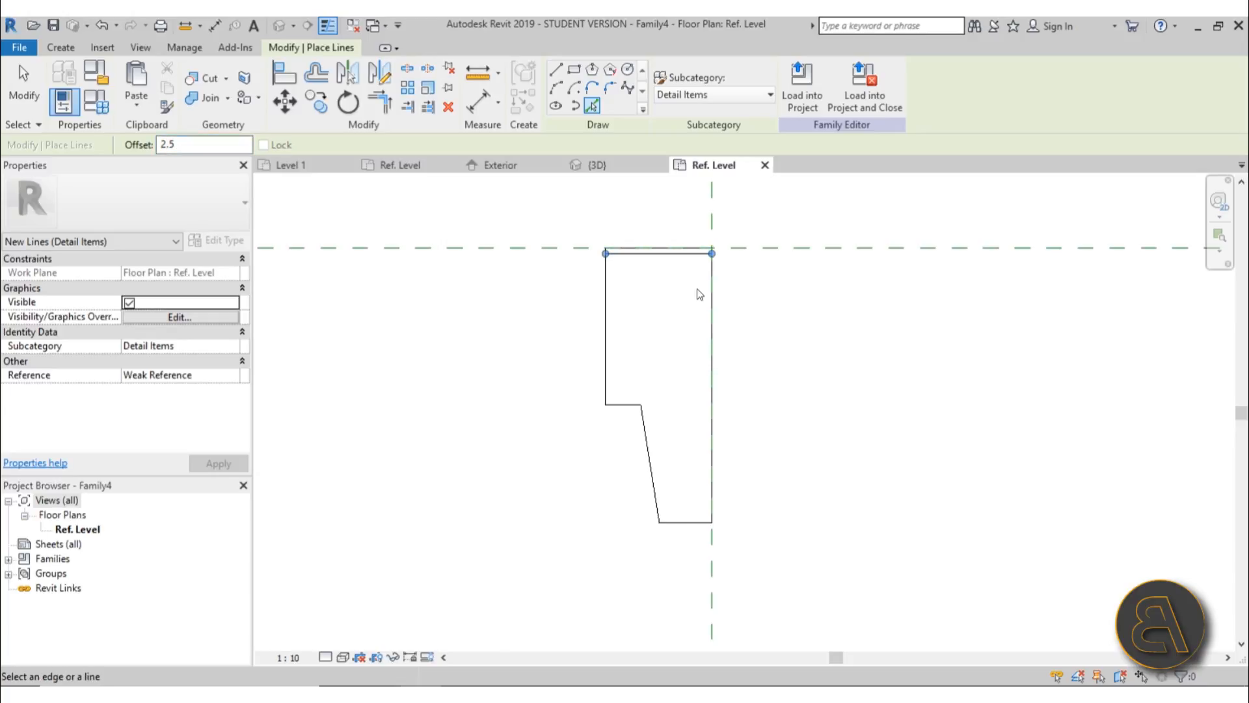
{"action": "left_click", "coordinate": [678, 519]}
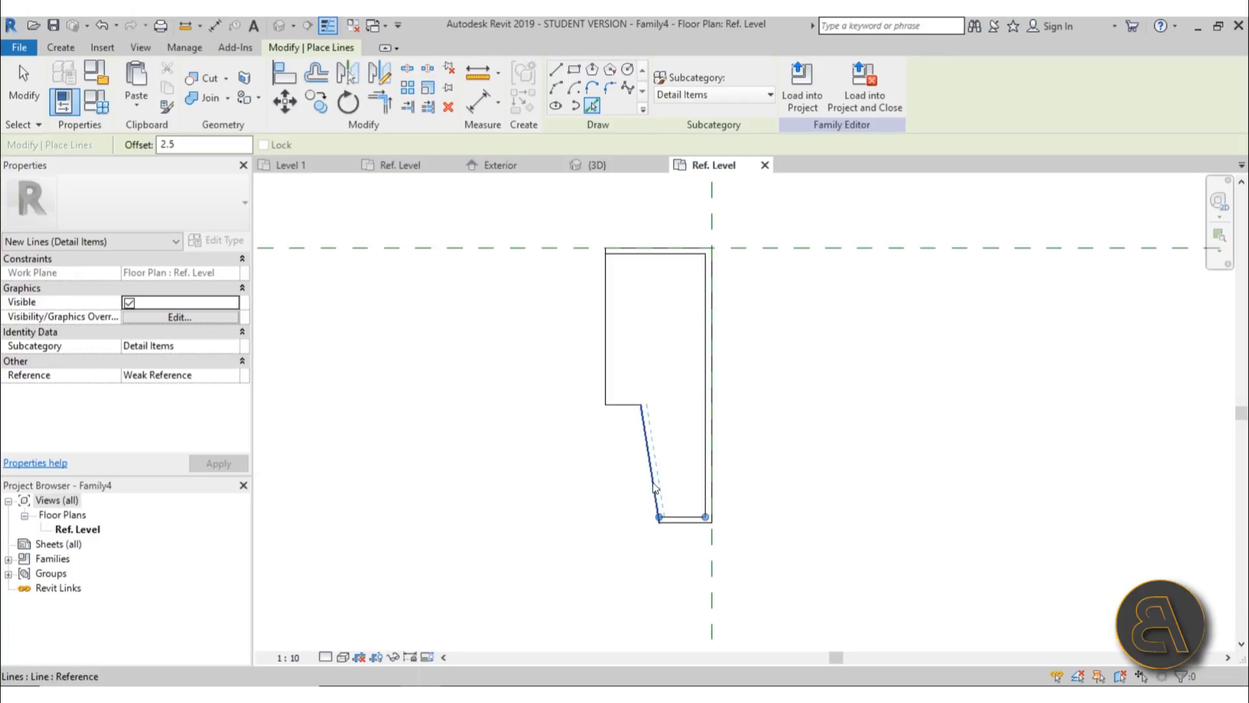
{"action": "left_click", "coordinate": [654, 491]}
{"action": "left_click", "coordinate": [630, 402]}
{"action": "left_click", "coordinate": [607, 377]}
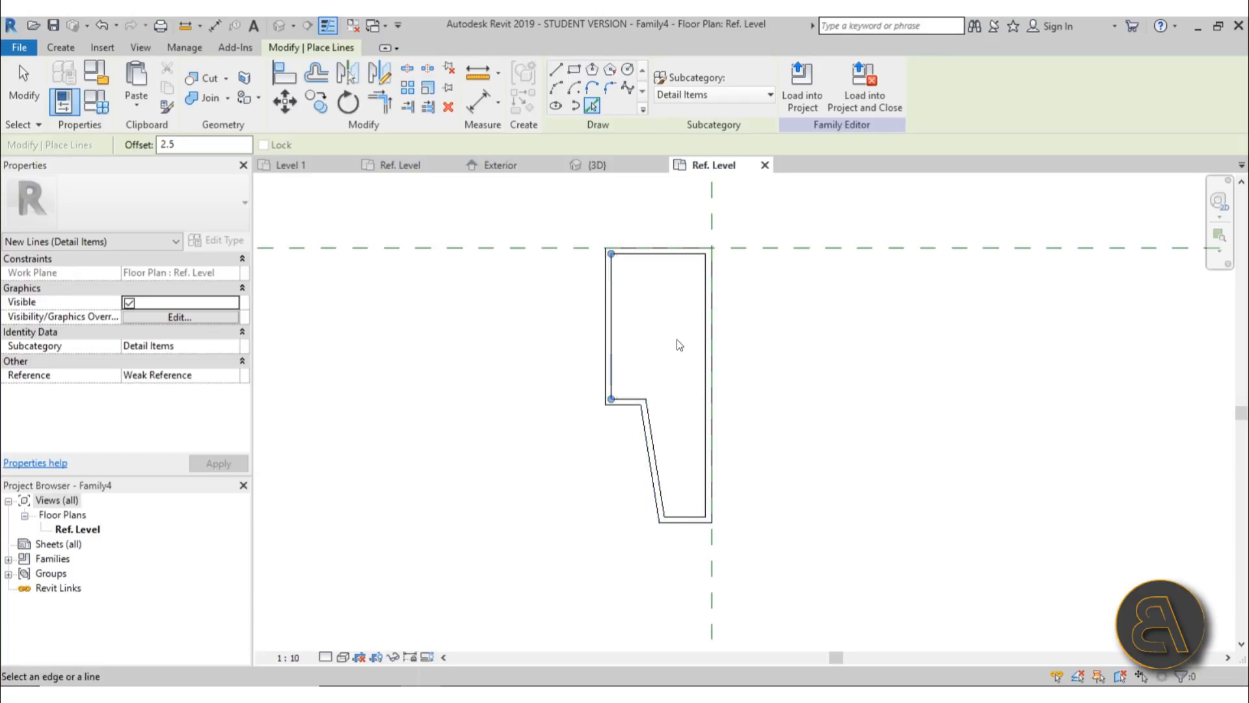
Extend the outer and inner horizontal lines at the profile's step to the right inner vertical line
{"action": "scroll", "coordinate": [712, 321], "scroll_direction": "up", "scroll_amount": 2}
{"action": "middle_click_drag", "start_coordinate": [634, 490], "coordinate": [622, 436]}
{"action": "scroll", "coordinate": [620, 435], "scroll_direction": "down", "scroll_amount": 3}
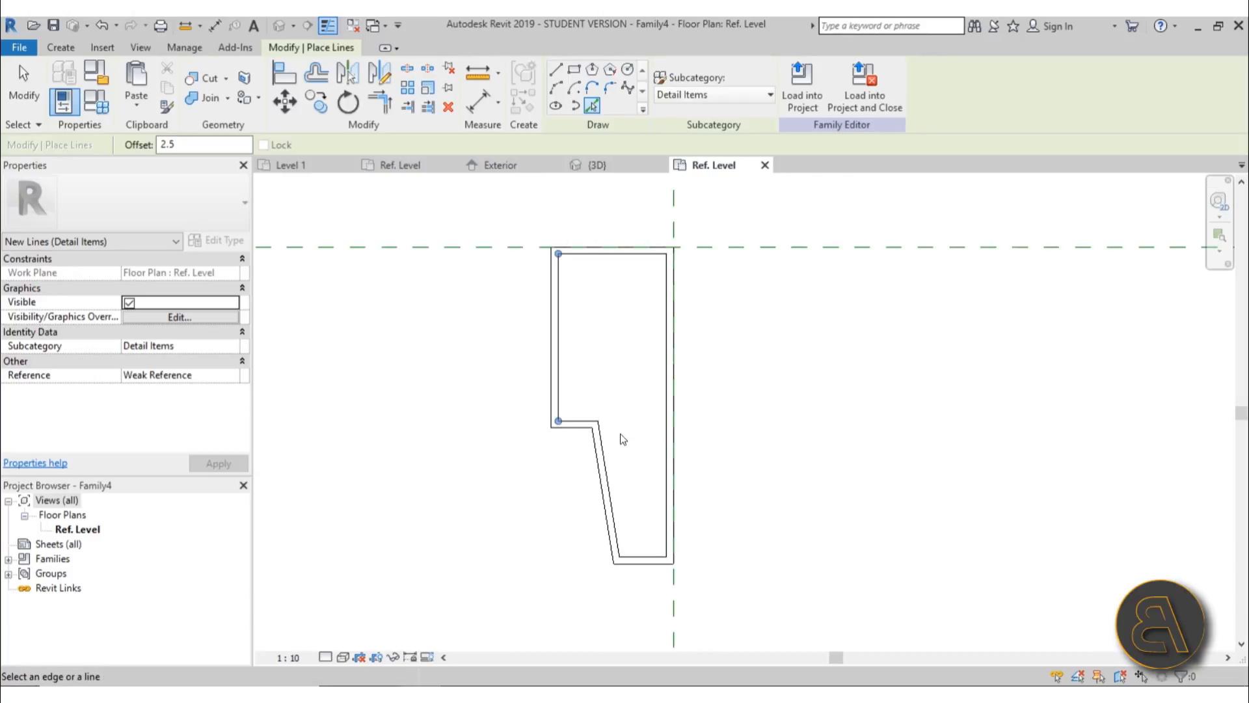
{"action": "scroll", "coordinate": [595, 357], "scroll_direction": "up", "scroll_amount": 1}
{"action": "scroll", "coordinate": [595, 359], "scroll_direction": "up", "scroll_amount": 2}
{"action": "key", "text": "Escape"}
{"action": "left_click", "coordinate": [603, 451]}
{"action": "left_click_drag", "start_coordinate": [602, 452], "coordinate": [706, 454]}
{"action": "left_click", "coordinate": [620, 471]}
{"action": "left_click", "coordinate": [585, 465]}
{"action": "left_click_drag", "start_coordinate": [591, 465], "coordinate": [705, 465]}
{"action": "key", "text": "Escape"}
{"action": "scroll", "coordinate": [686, 485], "scroll_direction": "up", "scroll_amount": 2}
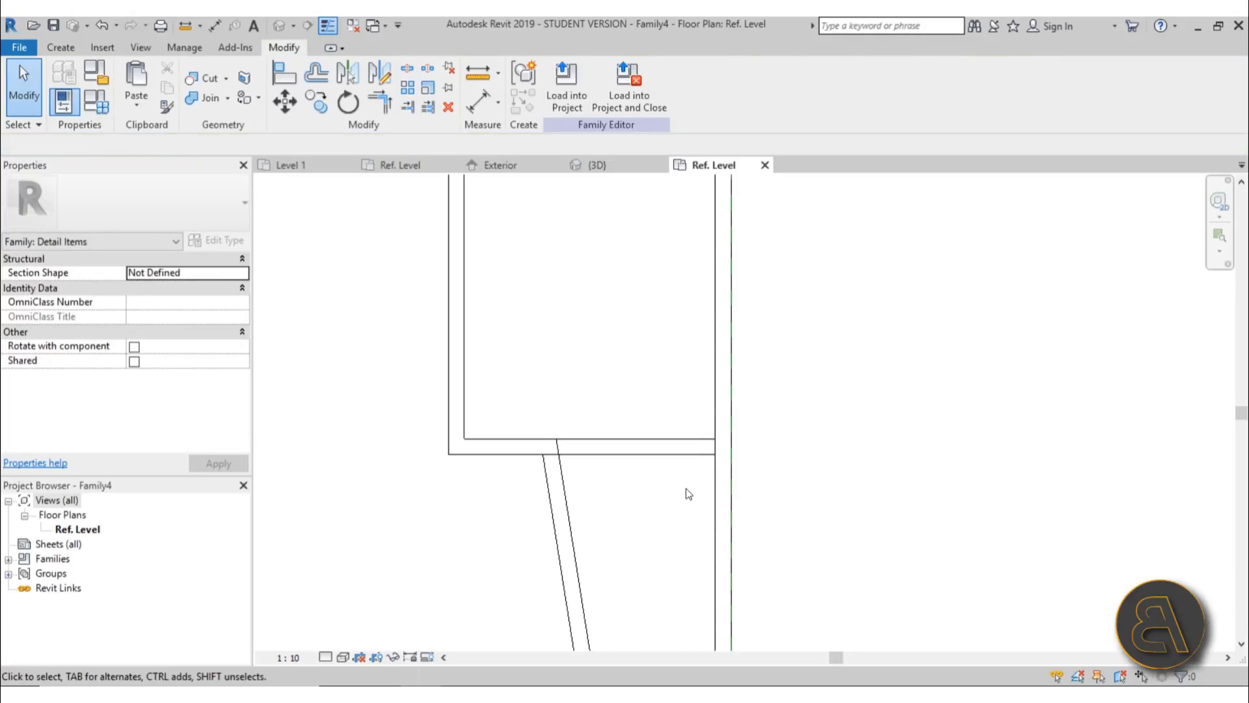
Split the right inner vertical line between the two cross lines, and the lower cross line between the slanted lines
{"action": "key", "text": "s"}
{"action": "key", "text": "l"}
{"action": "key", "text": "Escape"}
{"action": "scroll", "coordinate": [637, 403], "scroll_direction": "down", "scroll_amount": 2}
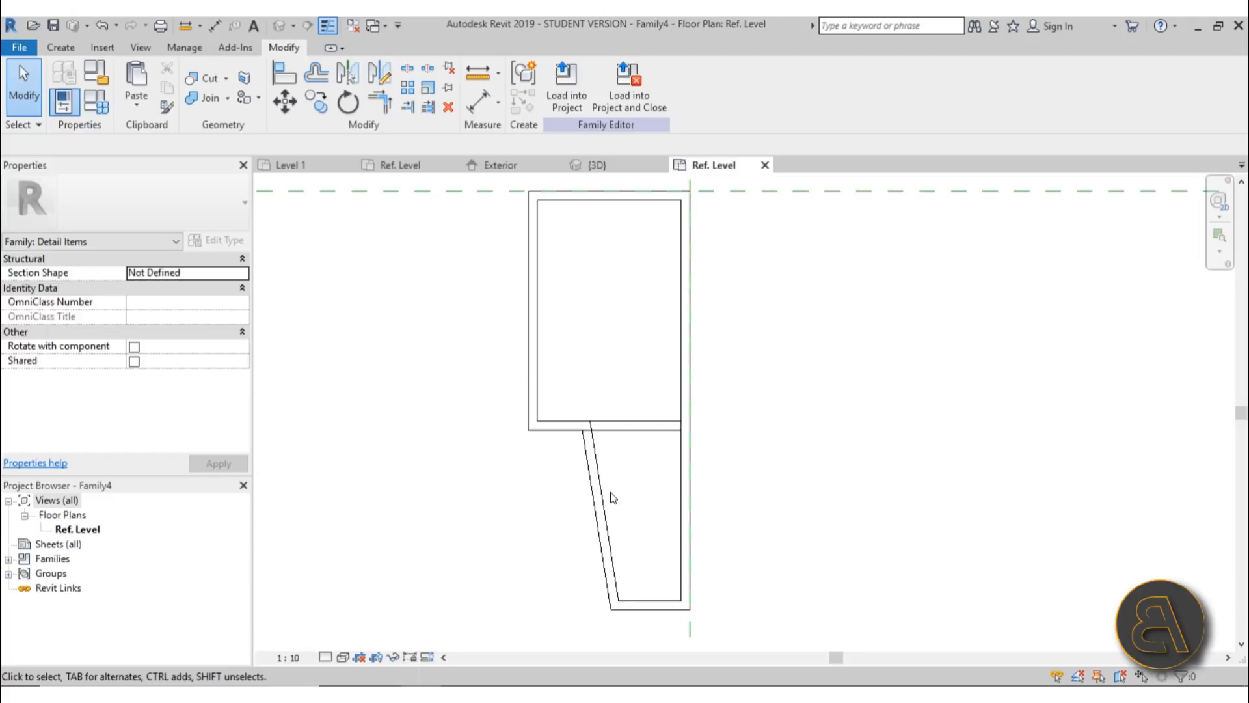
{"action": "scroll", "coordinate": [605, 452], "scroll_direction": "up", "scroll_amount": 3}
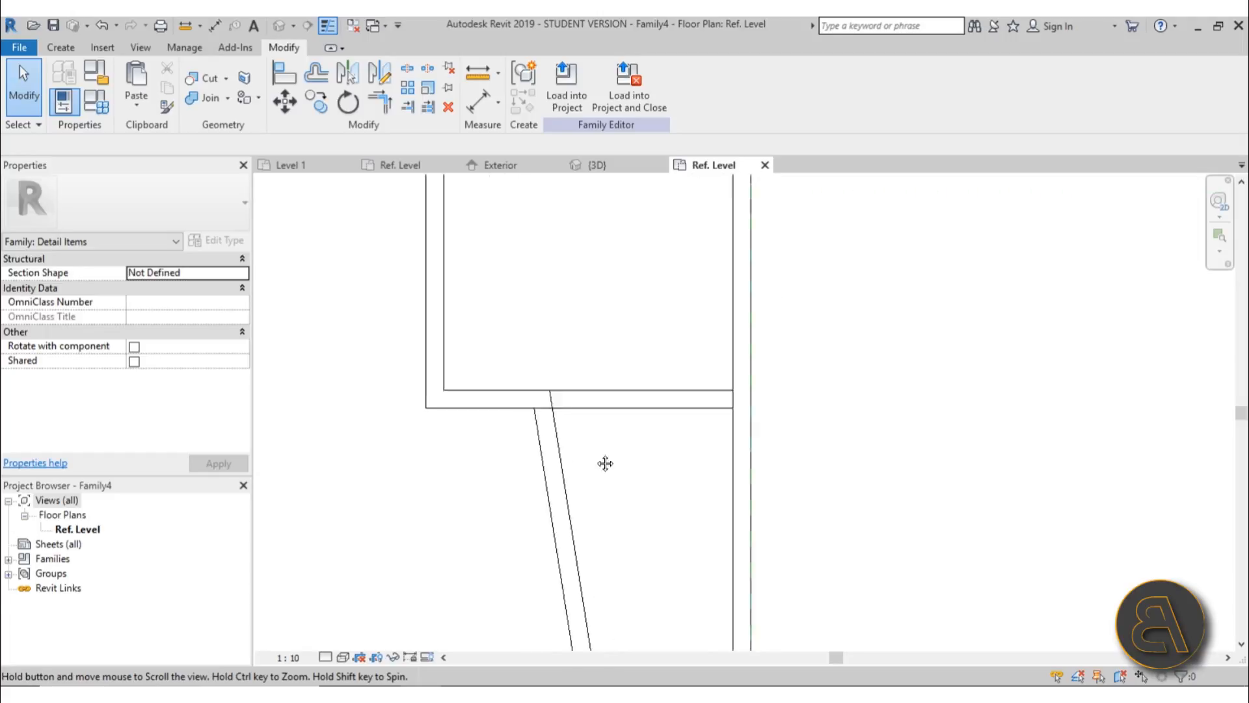
{"action": "key", "text": "s"}
{"action": "key", "text": "l"}
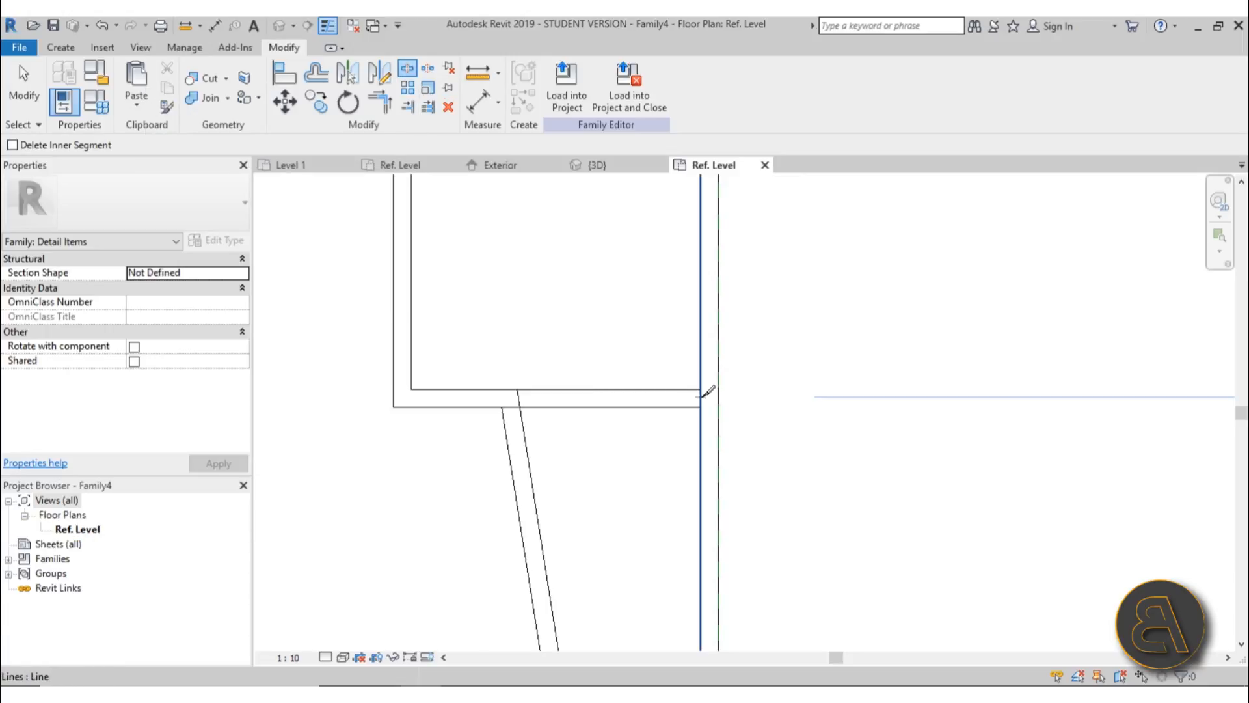
{"action": "scroll", "coordinate": [504, 391], "scroll_direction": "up", "scroll_amount": 2}
{"action": "left_click", "coordinate": [522, 420]}
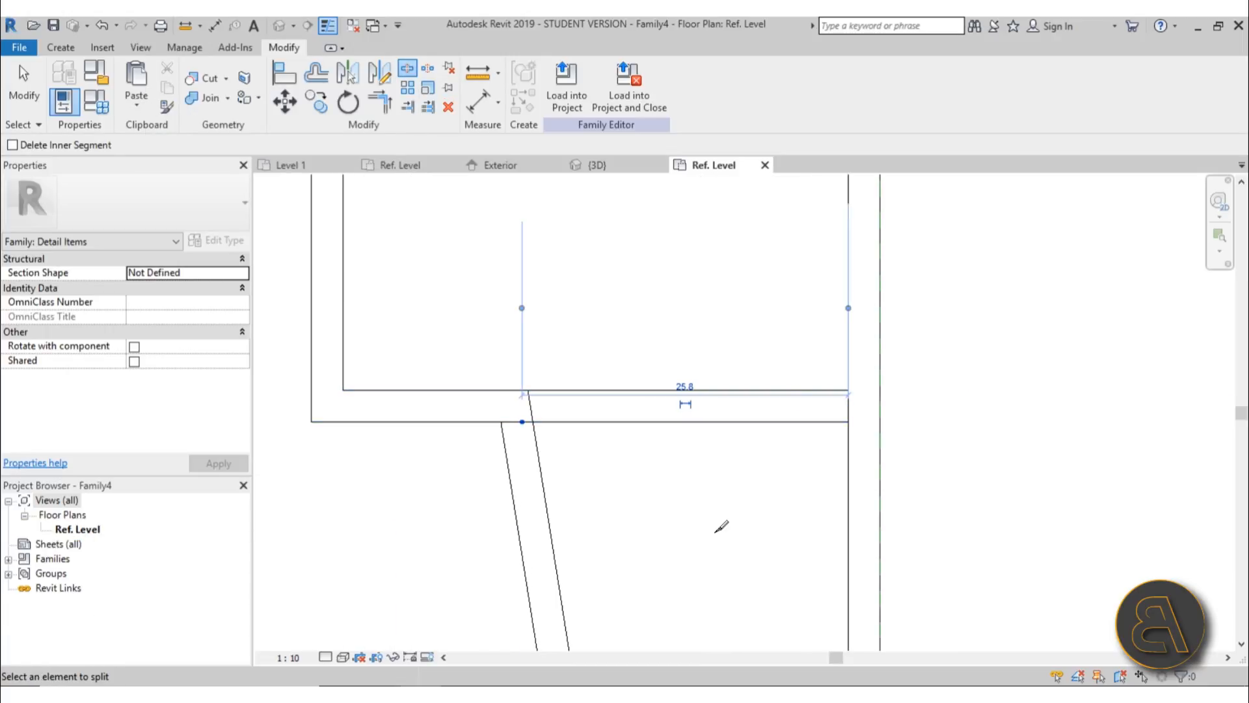
{"action": "key", "text": "Escape"}
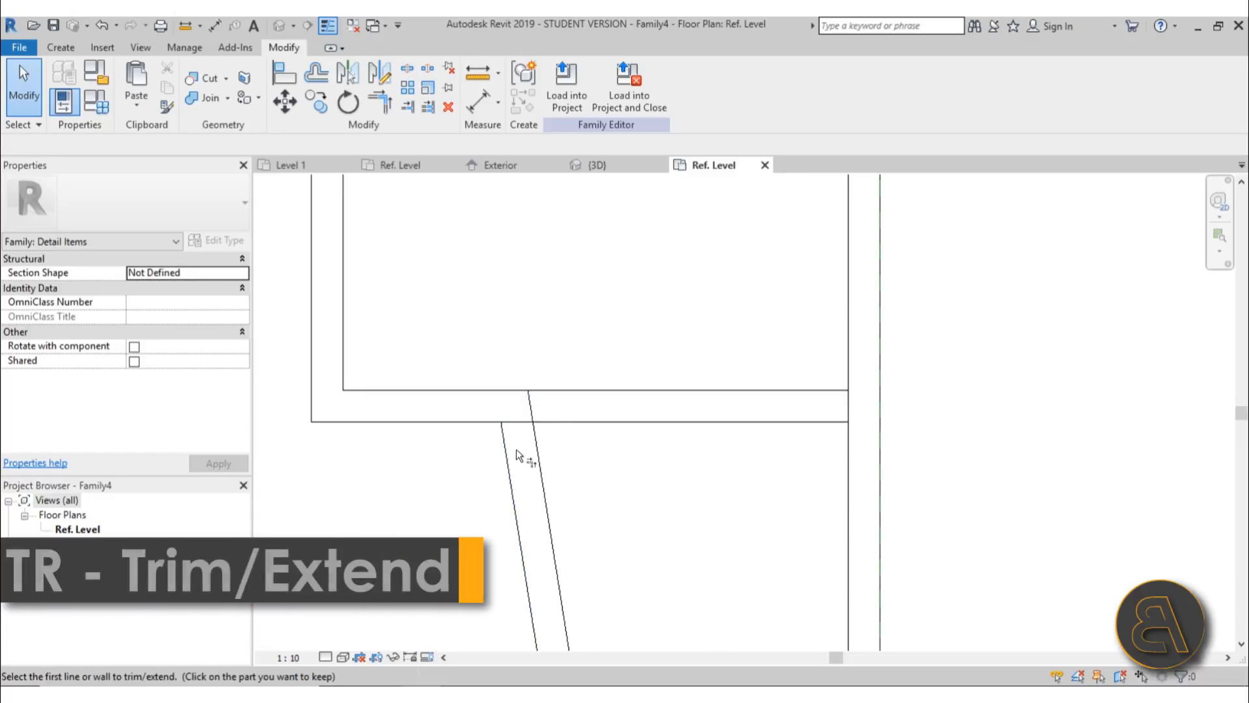
Trim the cross lines against the inner slanted line and right inner vertical to form two closed inner outlines
{"action": "key", "text": "t"}
{"action": "key", "text": "r"}
{"action": "left_click", "coordinate": [535, 435]}
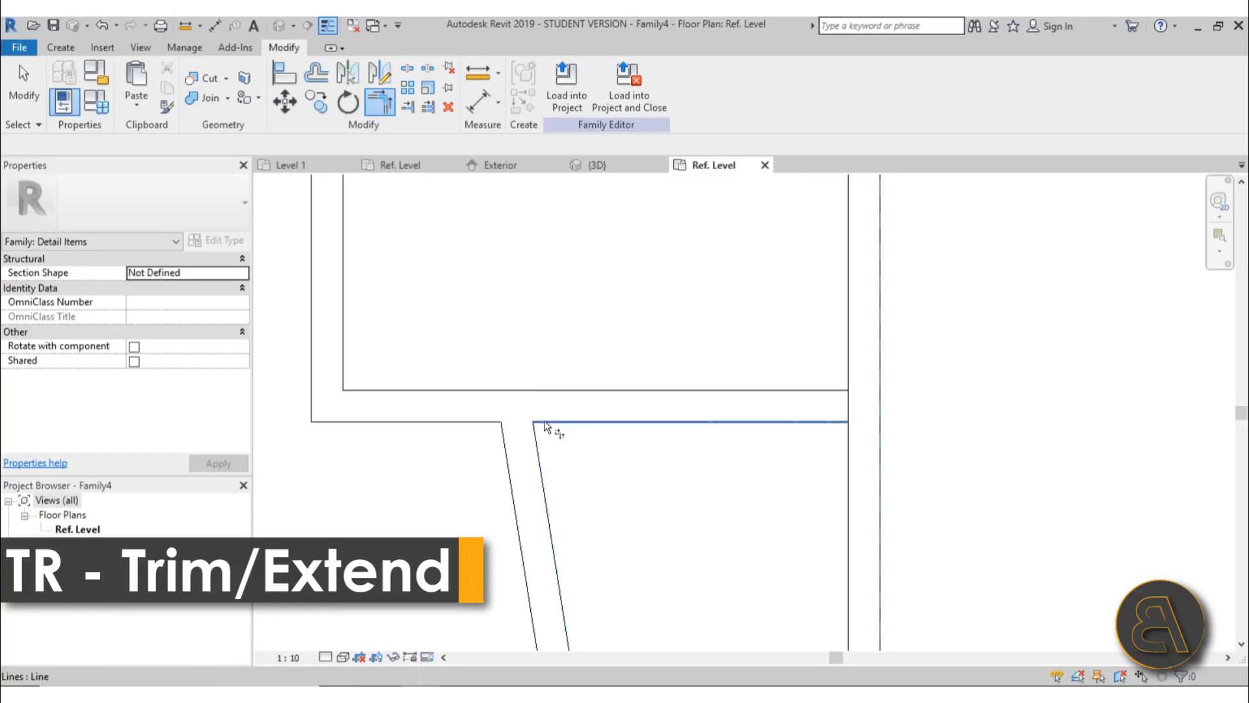
{"action": "left_click", "coordinate": [544, 421]}
{"action": "left_click", "coordinate": [829, 391]}
{"action": "left_click", "coordinate": [850, 365]}
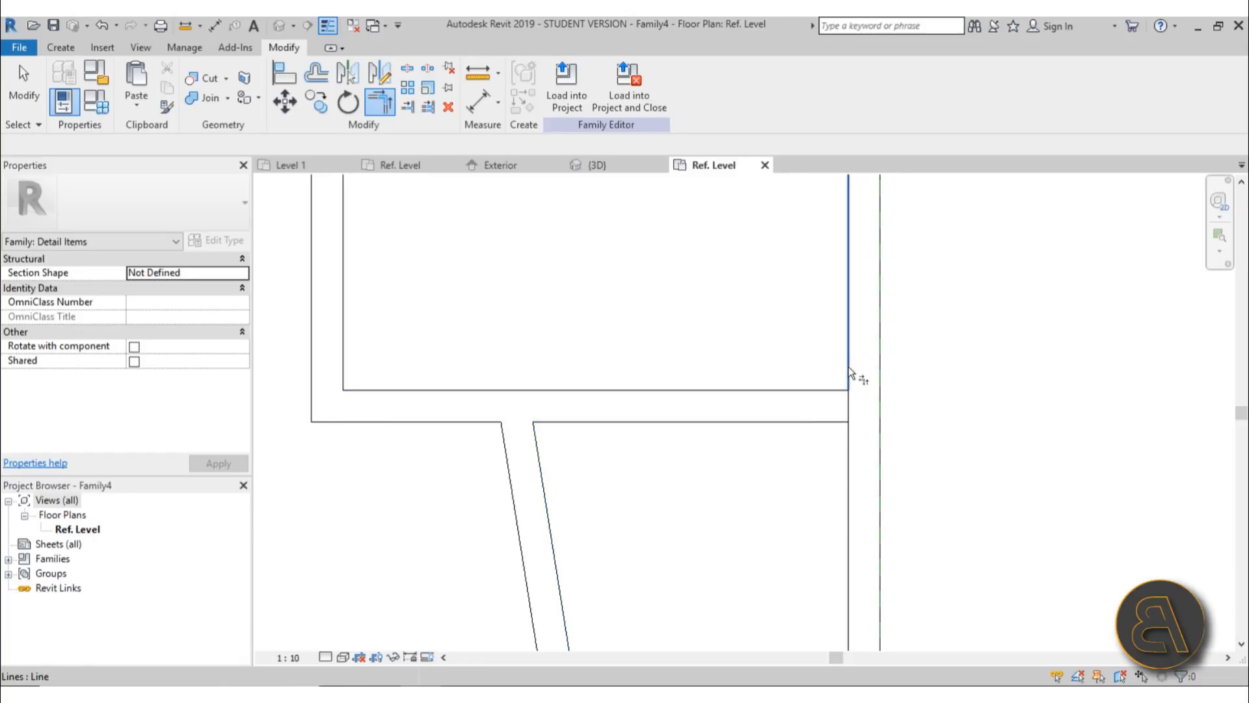
{"action": "left_click", "coordinate": [847, 406]}
{"action": "key", "text": "Escape"}
{"action": "left_click", "coordinate": [835, 421]}
{"action": "left_click", "coordinate": [845, 428]}
{"action": "scroll", "coordinate": [739, 379], "scroll_direction": "down", "scroll_amount": 5}
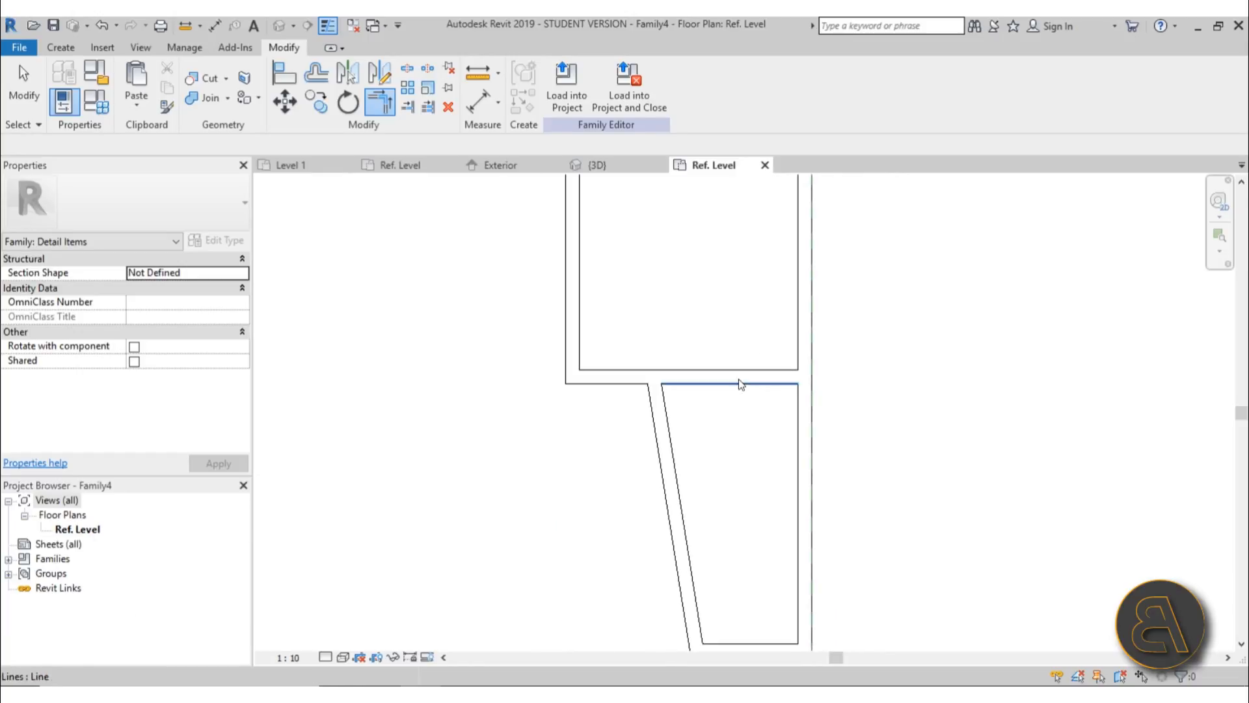
{"action": "key", "text": "Escape"}
{"action": "key", "text": "Escape"}
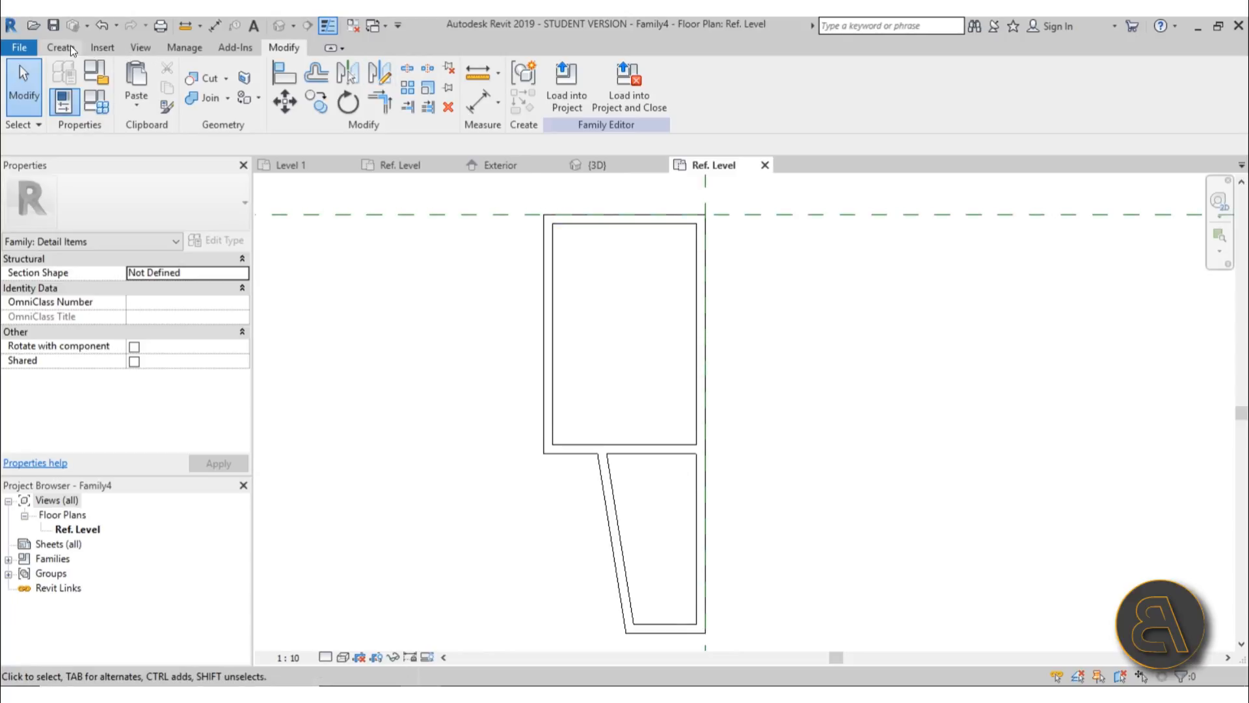
Copy the pair of cross lines at the profile's step twice upward, about 20 and 45 above the originals, into the upper inner outline
{"action": "left_click_drag", "start_coordinate": [650, 470], "coordinate": [641, 422]}
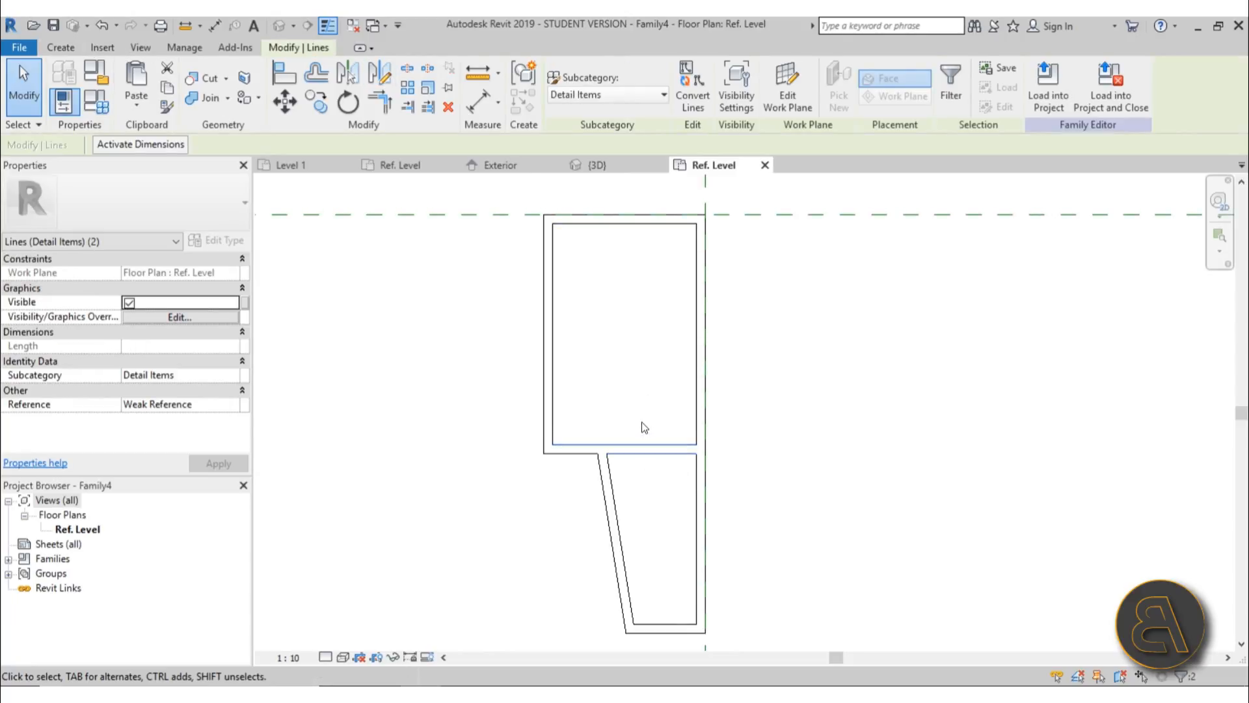
{"action": "key", "text": "c"}
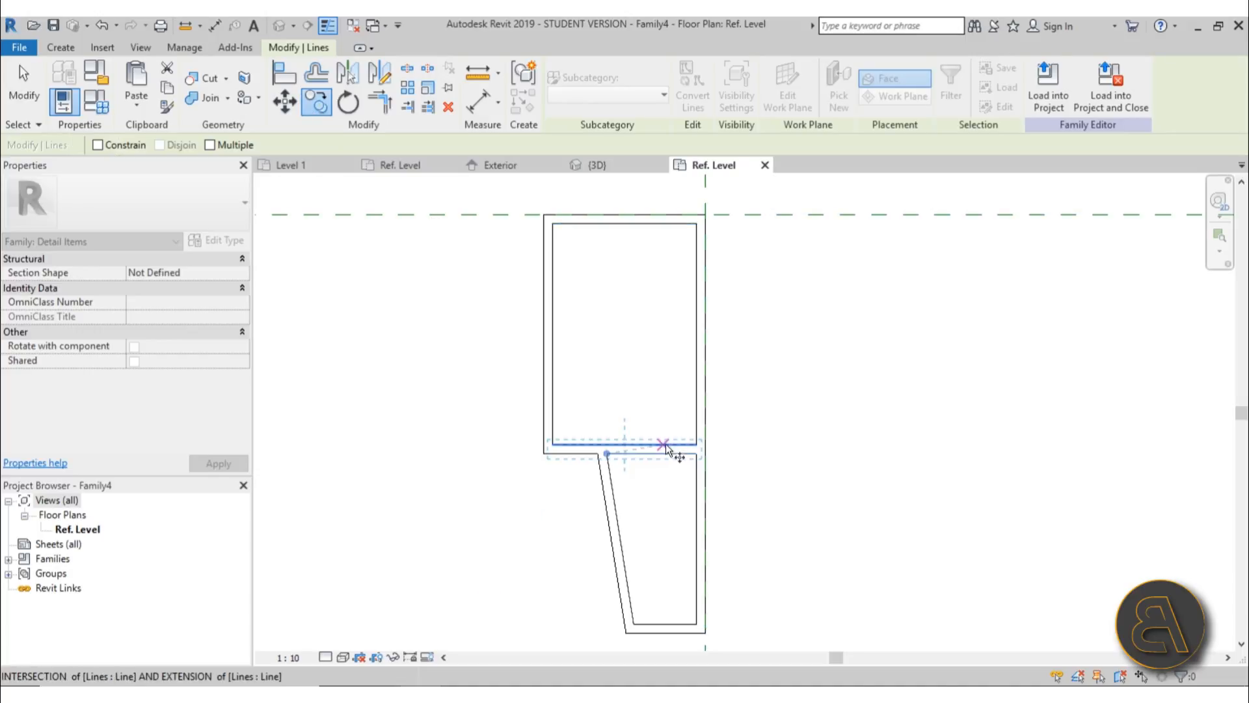
{"action": "left_click", "coordinate": [209, 144]}
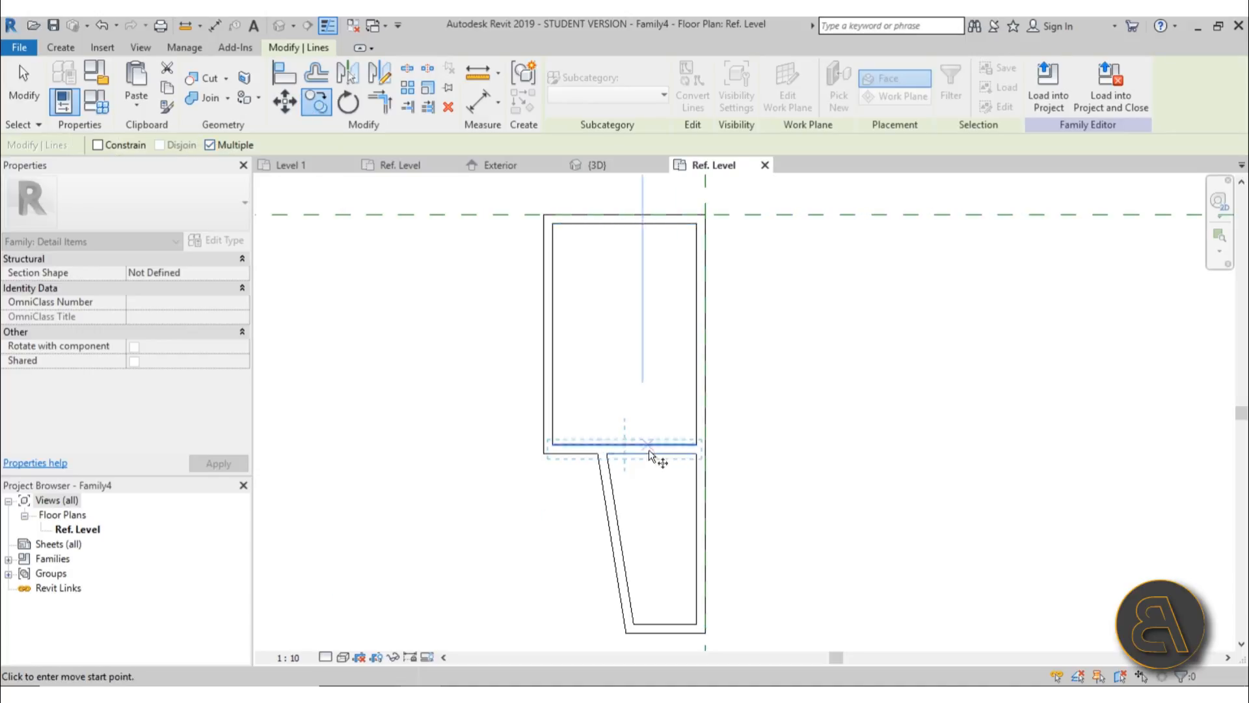
{"action": "left_click", "coordinate": [701, 444]}
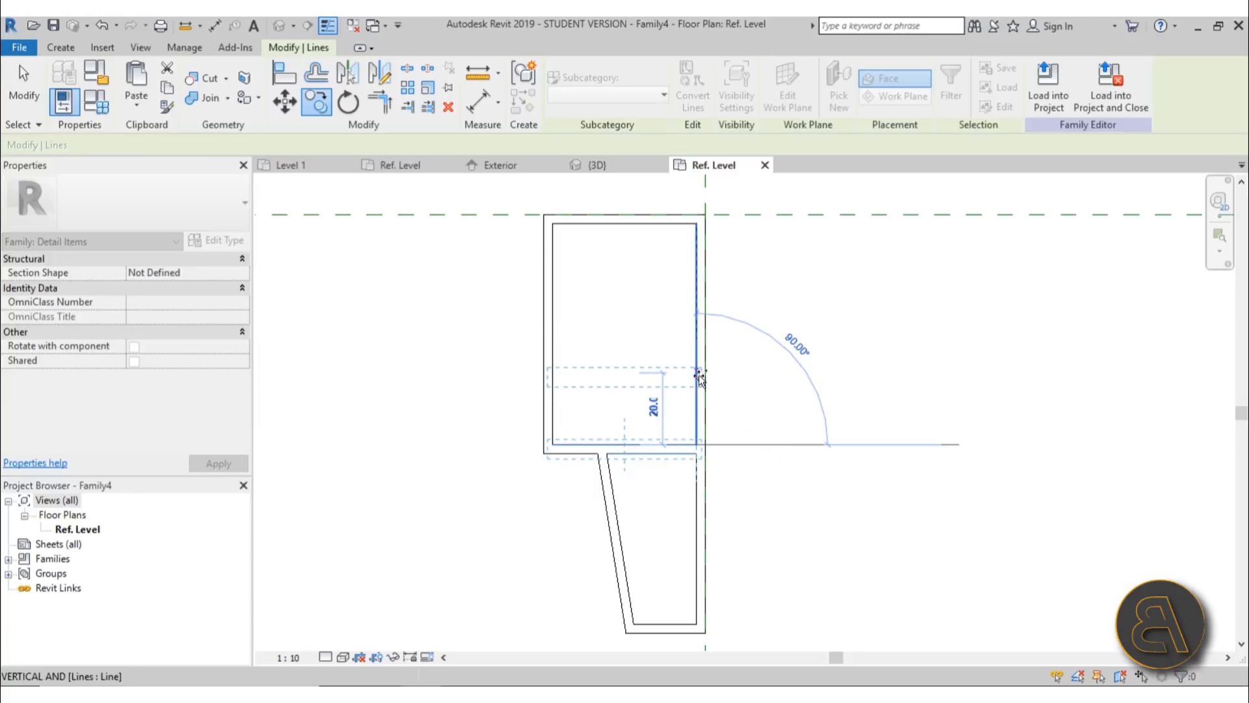
{"action": "left_click", "coordinate": [698, 373]}
{"action": "left_click", "coordinate": [697, 284]}
{"action": "key", "text": "Escape"}
{"action": "key", "text": "Escape"}
Extend the two shorter copied cross lines to the left inner vertical line
{"action": "left_click", "coordinate": [635, 292]}
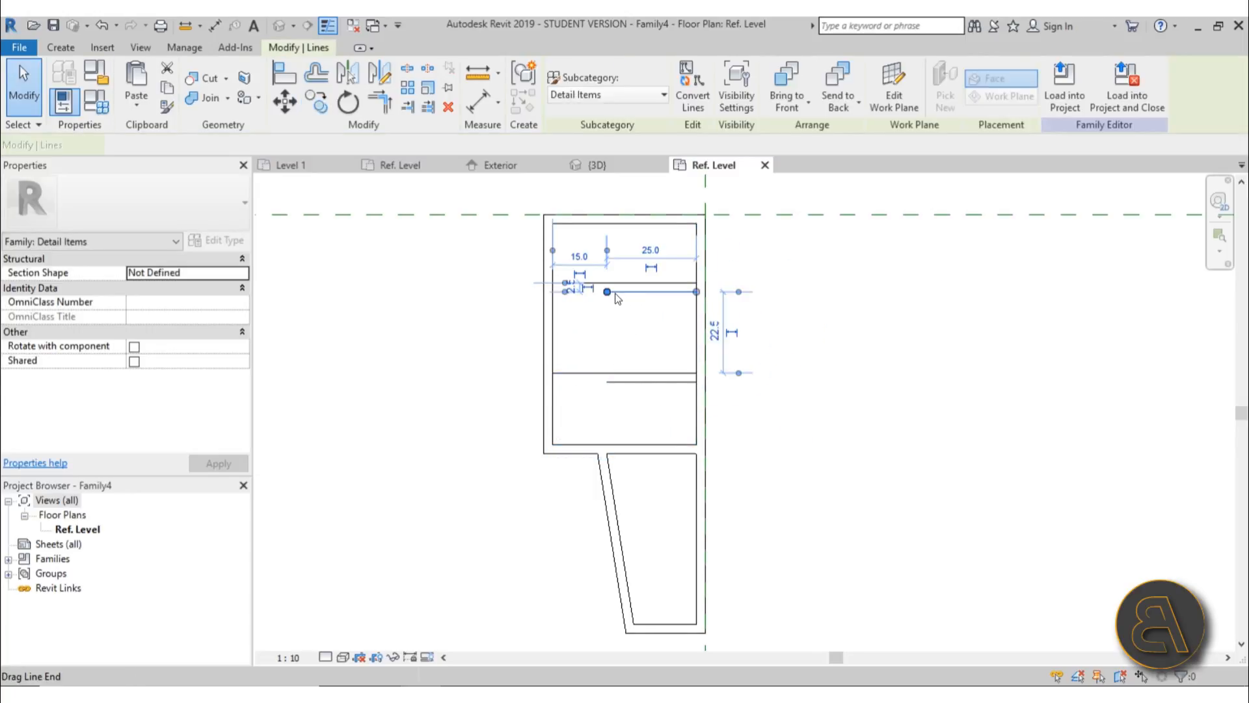
{"action": "left_click_drag", "start_coordinate": [608, 292], "coordinate": [553, 292]}
{"action": "left_click", "coordinate": [619, 382]}
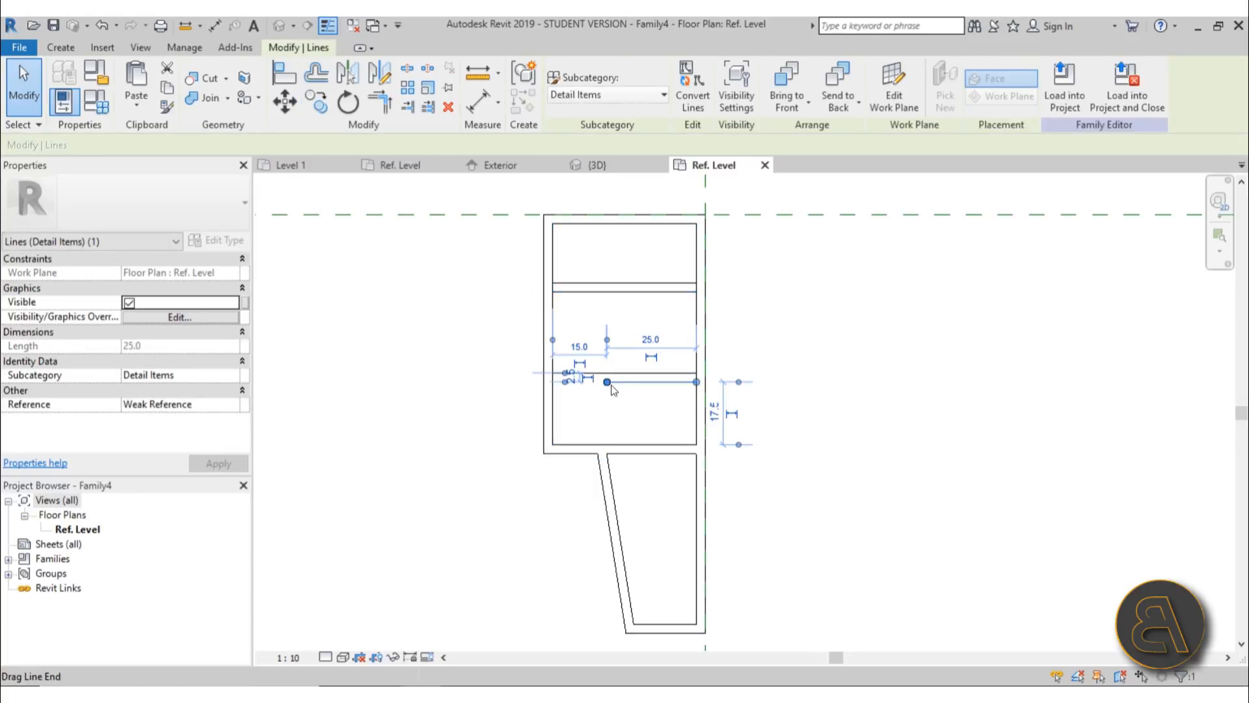
{"action": "left_click_drag", "start_coordinate": [609, 381], "coordinate": [553, 383]}
{"action": "left_click", "coordinate": [631, 418]}
Split the left and right inner vertical lines of the upper outline between the paired cross lines
{"action": "key", "text": "s"}
{"action": "key", "text": "l"}
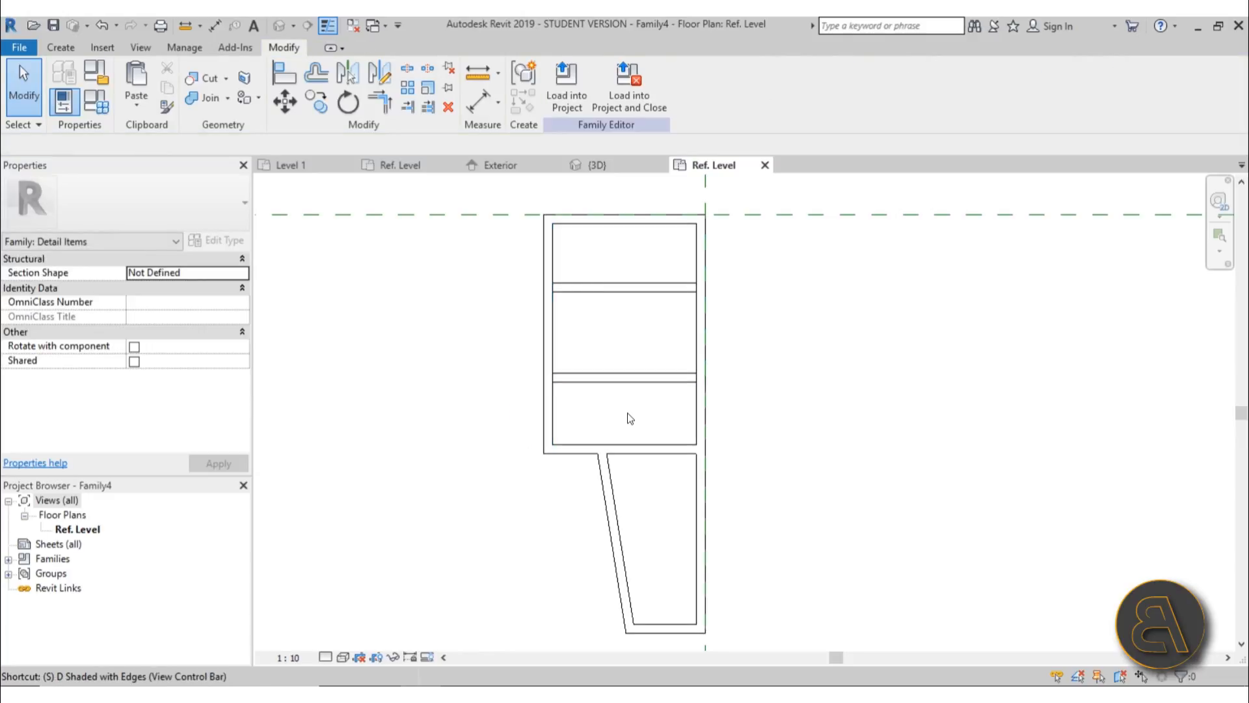
{"action": "scroll", "coordinate": [542, 375], "scroll_direction": "up", "scroll_amount": 3}
{"action": "left_click", "coordinate": [568, 377]}
{"action": "middle_click_drag", "start_coordinate": [583, 287], "coordinate": [576, 381]}
{"action": "left_click", "coordinate": [560, 265]}
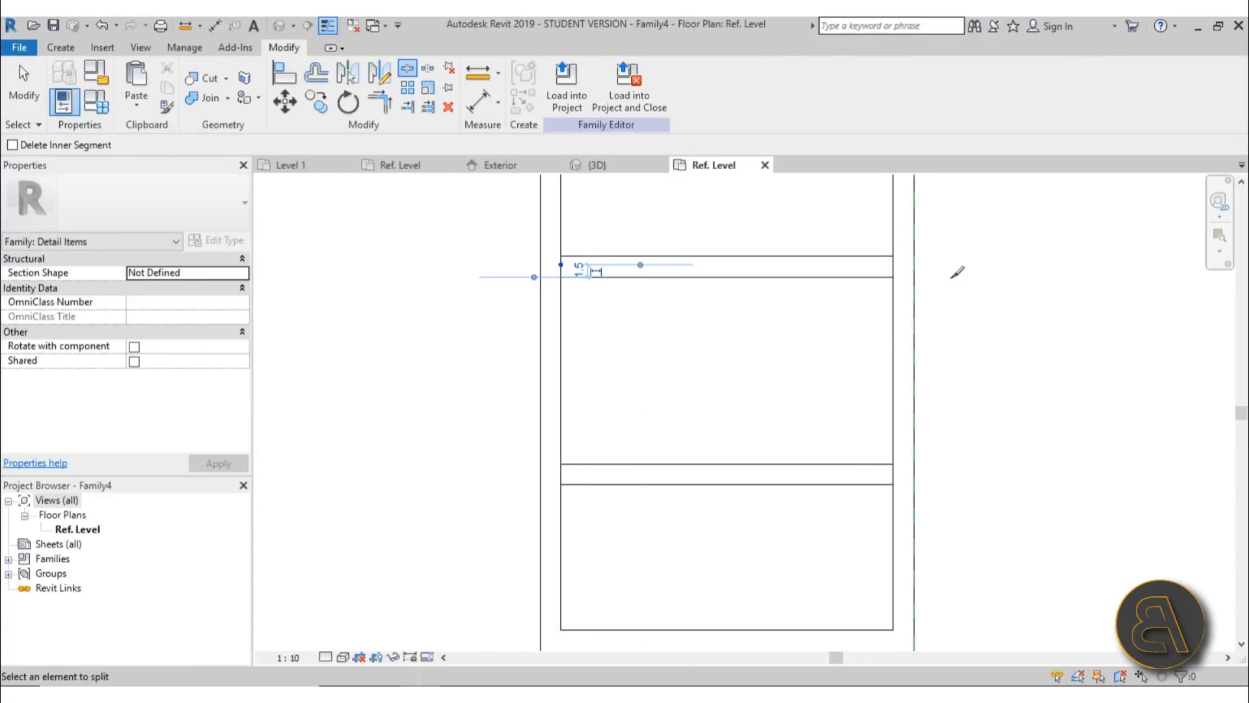
{"action": "left_click", "coordinate": [893, 264]}
{"action": "key", "text": "Escape"}
Trim the inner verticals against the paired cross lines to form three separate closed rectangles in the upper part
{"action": "key", "text": "t"}
{"action": "key", "text": "r"}
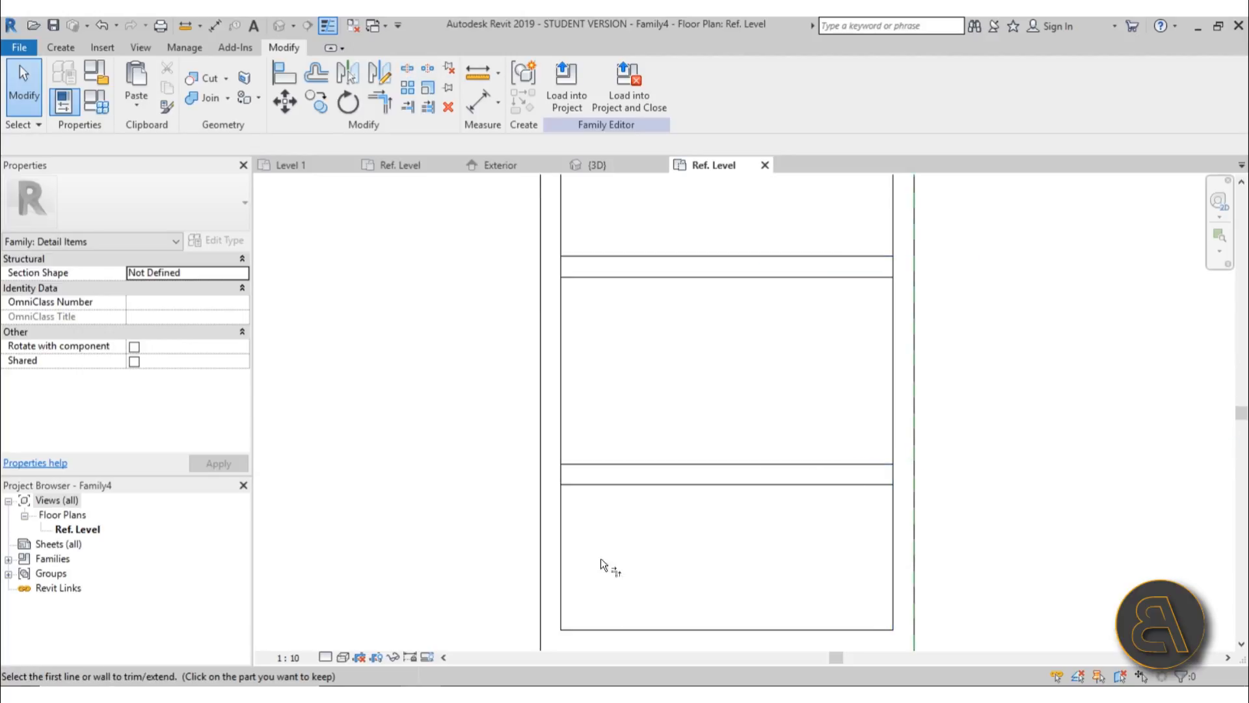
{"action": "left_click", "coordinate": [569, 464]}
{"action": "left_click", "coordinate": [563, 446]}
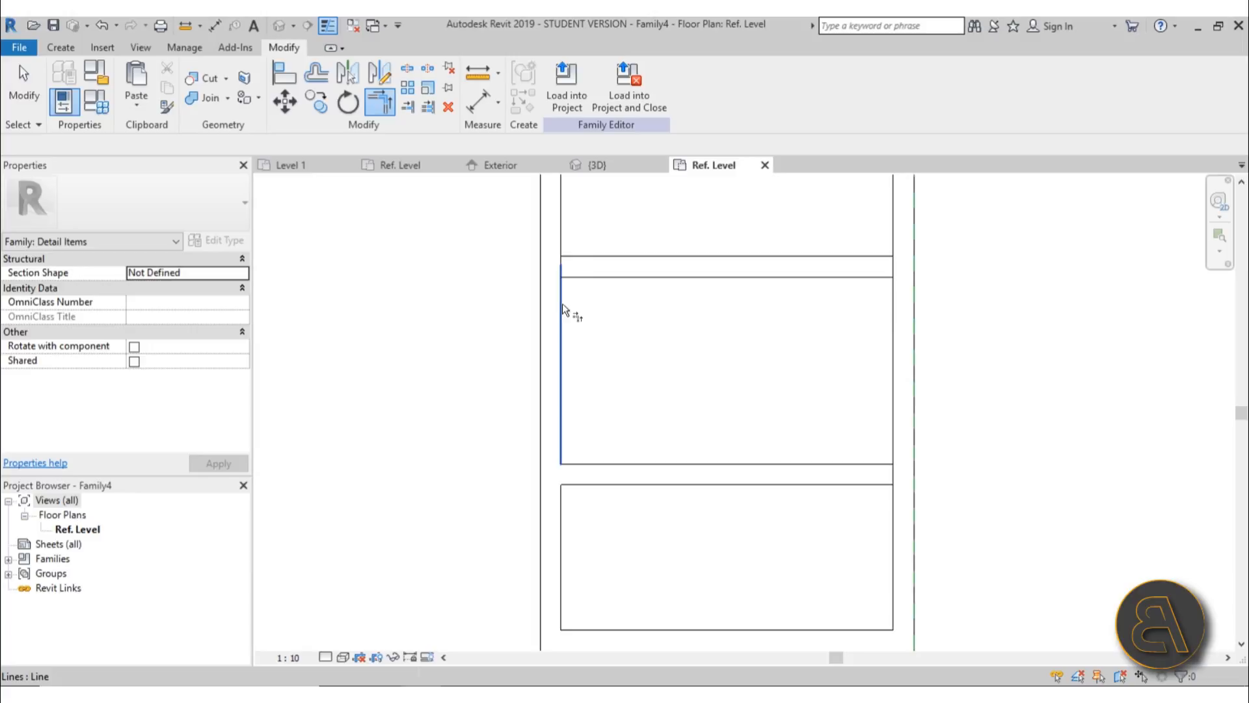
{"action": "left_click", "coordinate": [571, 257]}
{"action": "left_click", "coordinate": [562, 240]}
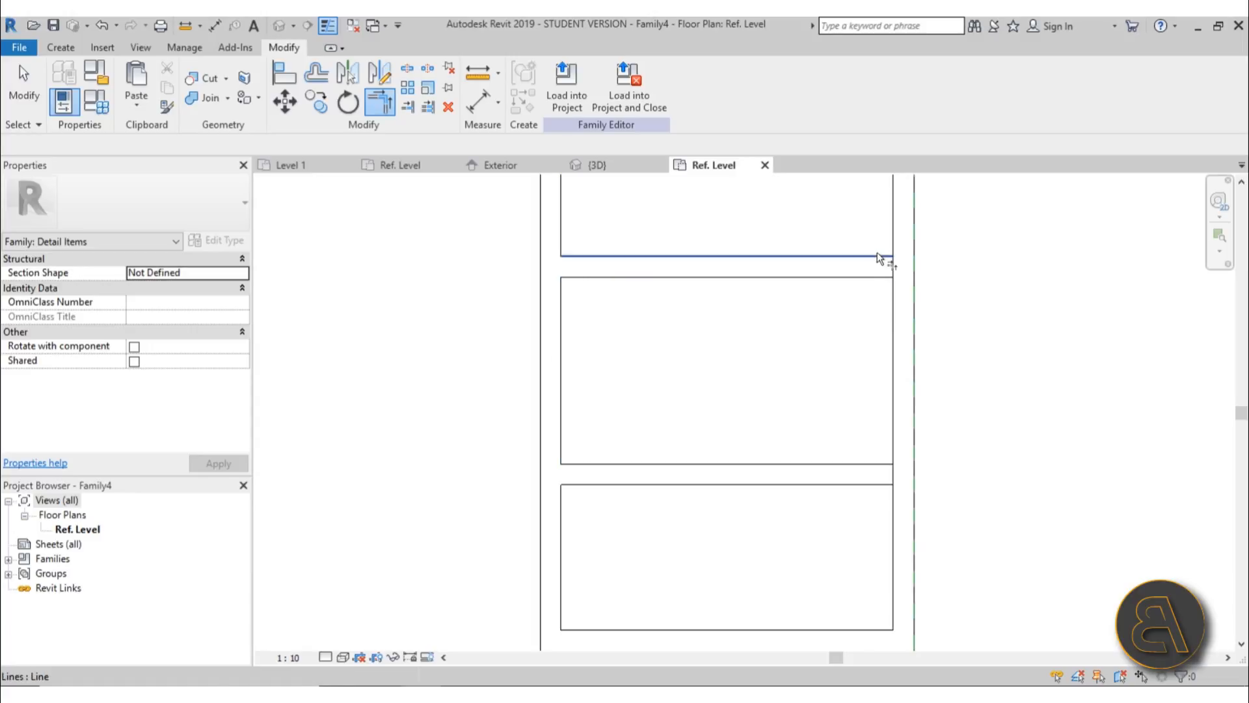
{"action": "left_click", "coordinate": [891, 435]}
{"action": "left_click", "coordinate": [878, 486]}
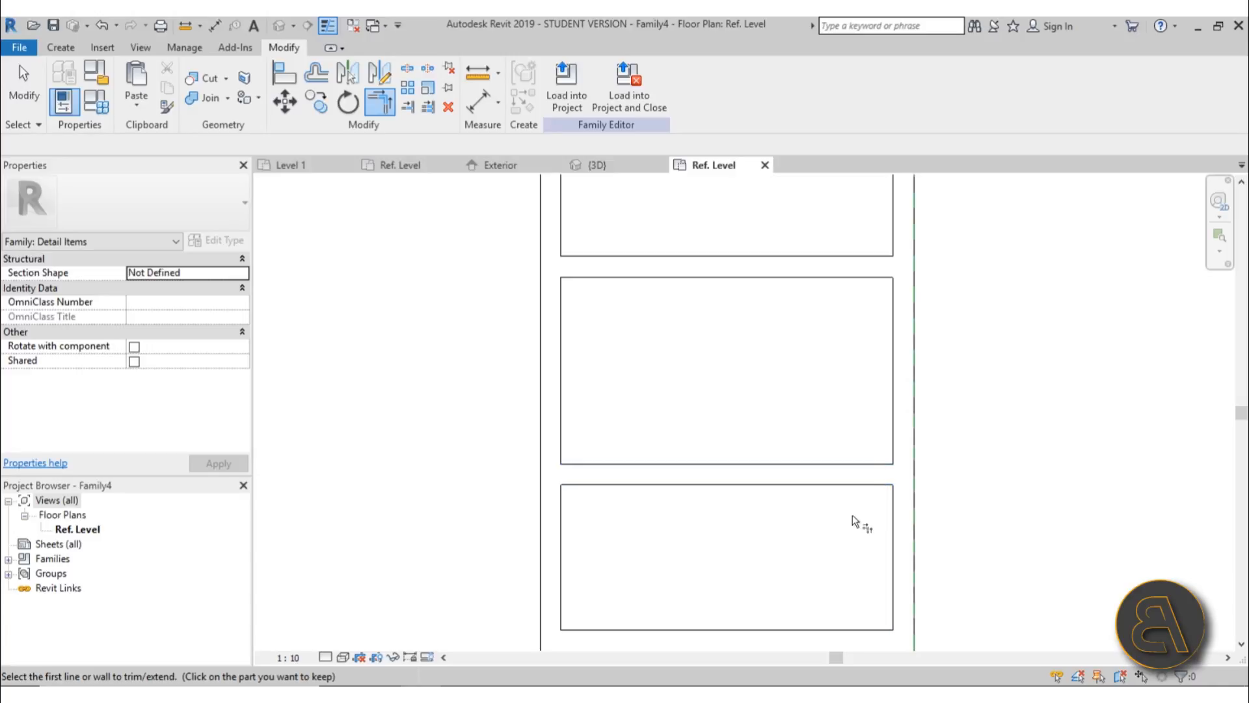
{"action": "scroll", "coordinate": [853, 514], "scroll_direction": "down", "scroll_amount": 3}
{"action": "mouse_move", "coordinate": [852, 514]}
{"action": "middle_mouse_down"}
{"action": "mouse_move", "coordinate": [797, 449]}
{"action": "mouse_move", "coordinate": [774, 443]}
{"action": "middle_mouse_up"}
{"action": "scroll", "coordinate": [774, 443], "scroll_direction": "down", "scroll_amount": 2}
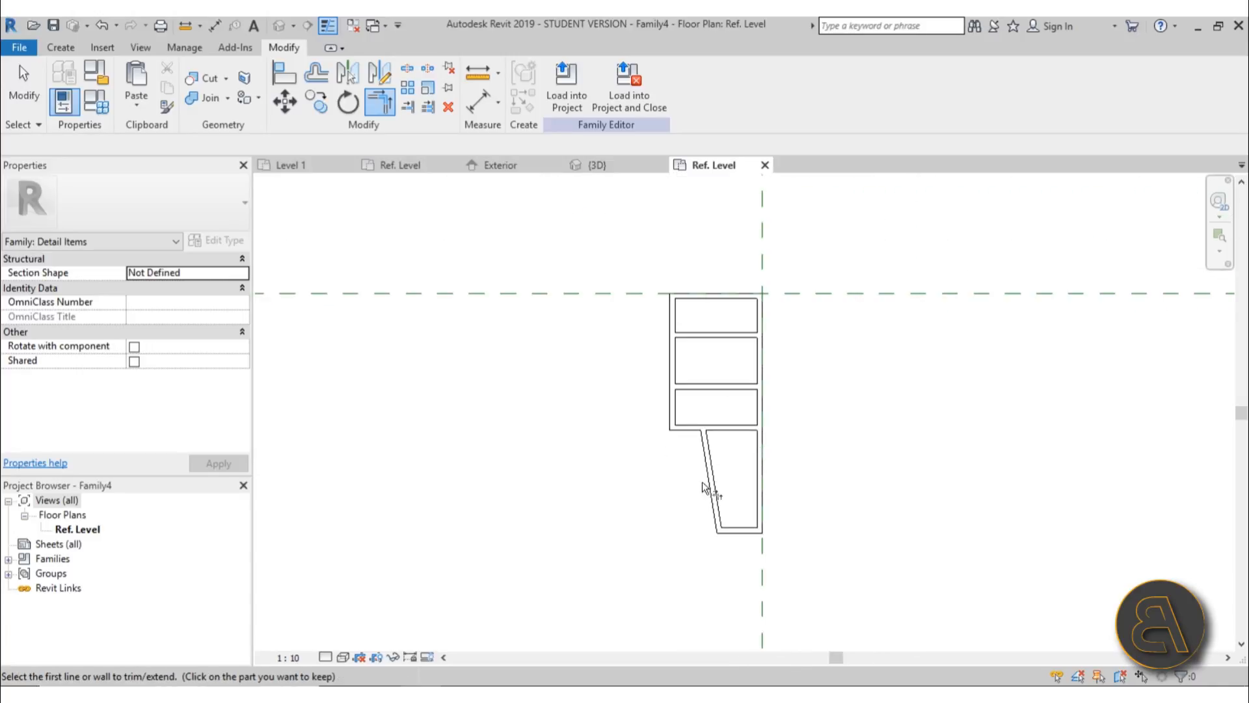
{"action": "scroll", "coordinate": [621, 296], "scroll_direction": "up", "scroll_amount": 2}
{"action": "key", "text": "Escape"}
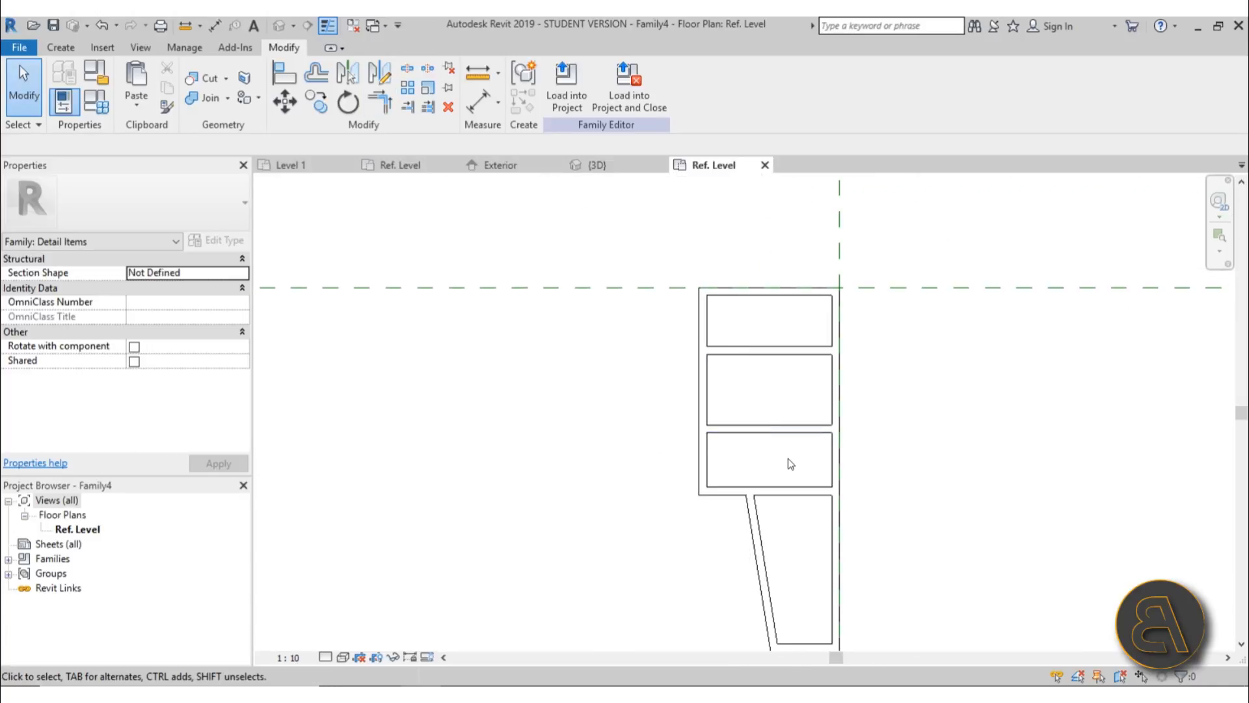
Move the lower pair of dividing lines slightly upward to make the middle rectangle shorter and the bottom one taller
{"action": "left_click", "coordinate": [758, 425]}
{"action": "left_click_drag", "start_coordinate": [758, 425], "coordinate": [758, 408]}
{"action": "left_click", "coordinate": [771, 450]}
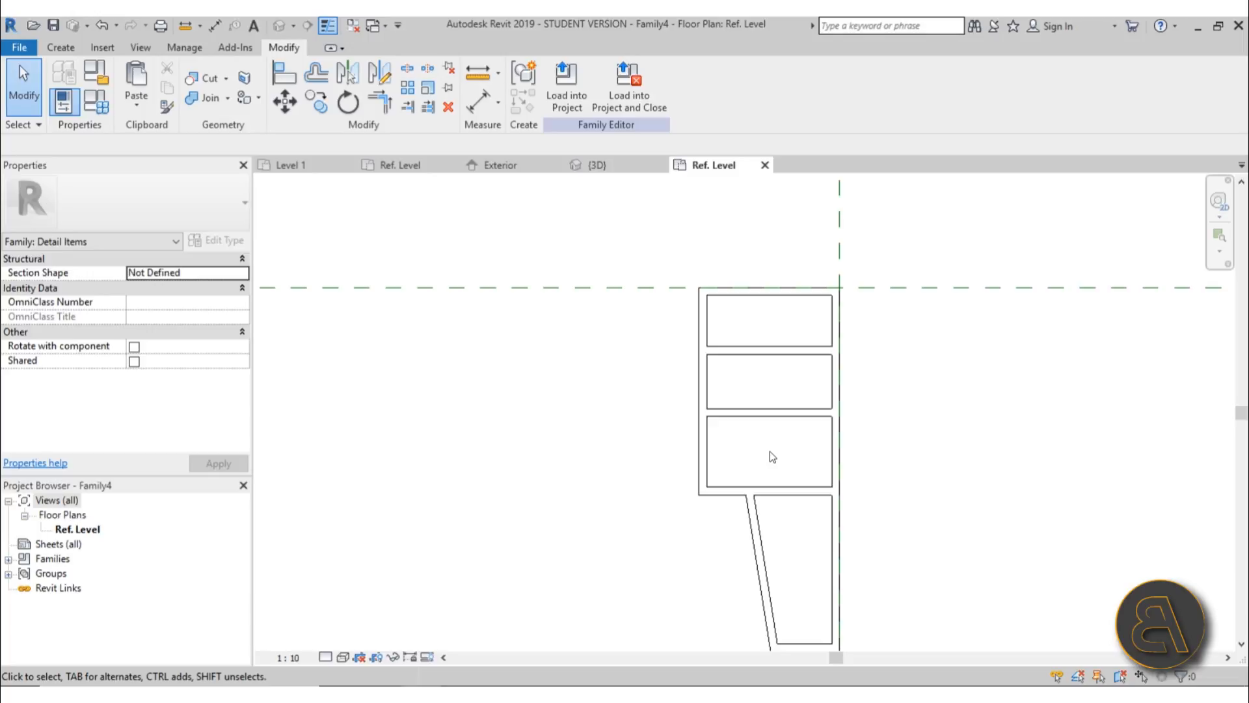
{"action": "scroll", "coordinate": [728, 369], "scroll_direction": "down", "scroll_amount": 2}
{"action": "middle_click_drag", "start_coordinate": [788, 418], "coordinate": [716, 372]}
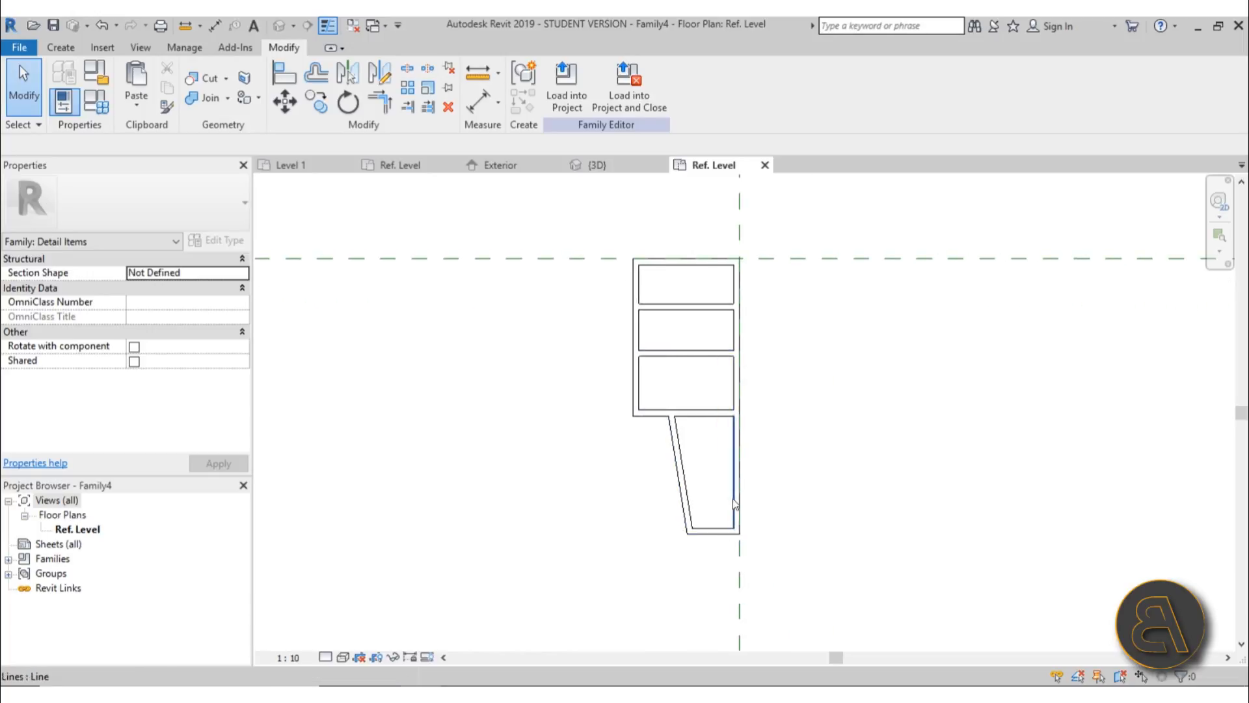
{"action": "middle_click_drag", "start_coordinate": [609, 488], "coordinate": [611, 499]}
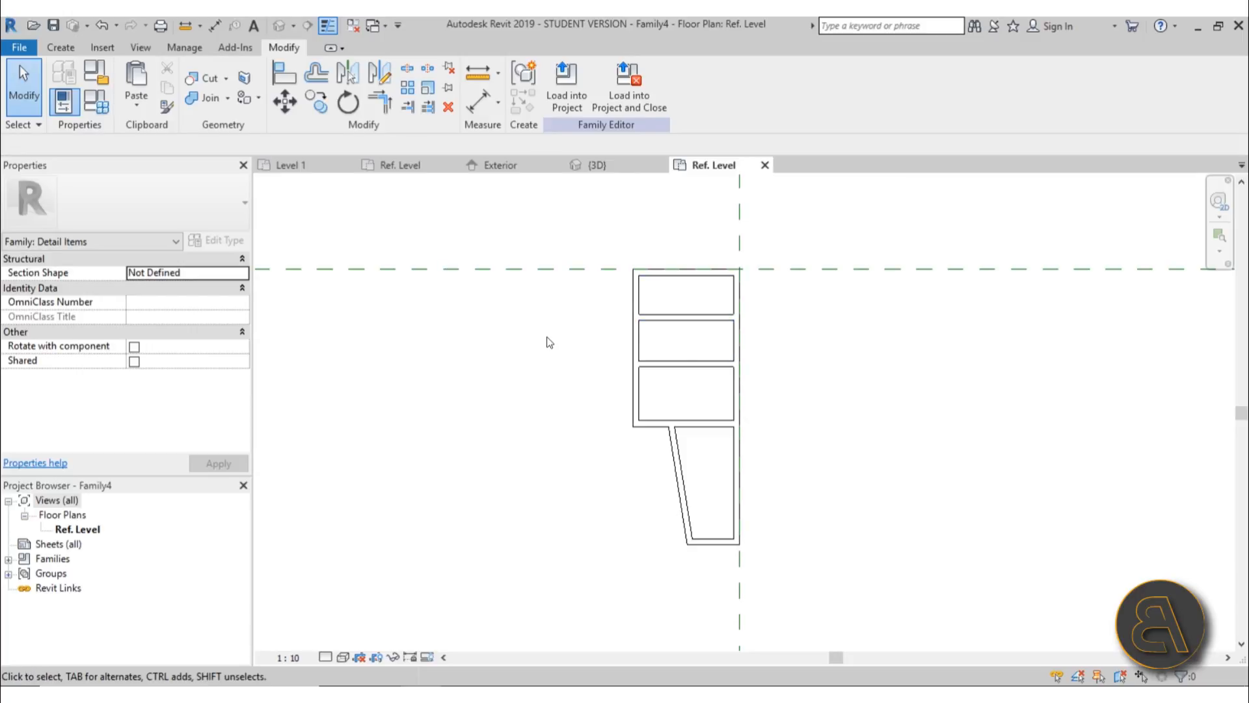
Return to the window family's plan view and finish the frame sweep's profile edit and the sweep itself
{"action": "left_click", "coordinate": [397, 167]}
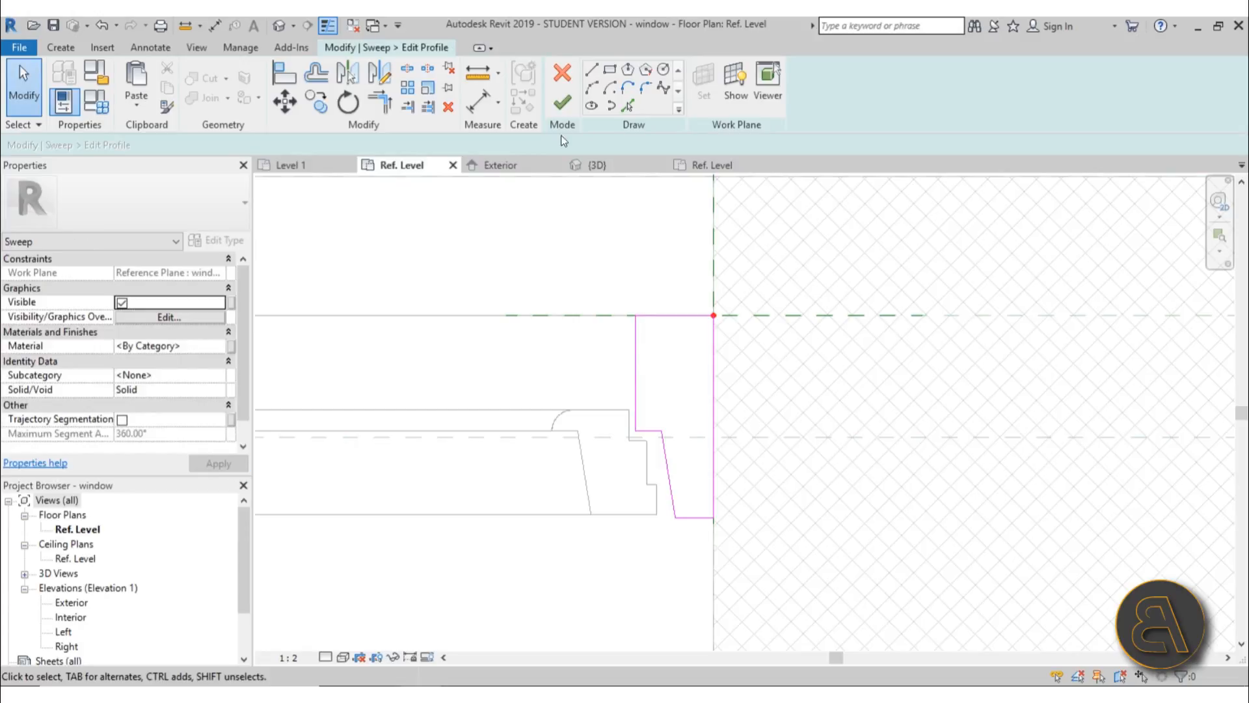
{"action": "left_click", "coordinate": [560, 108]}
{"action": "left_click", "coordinate": [560, 108]}
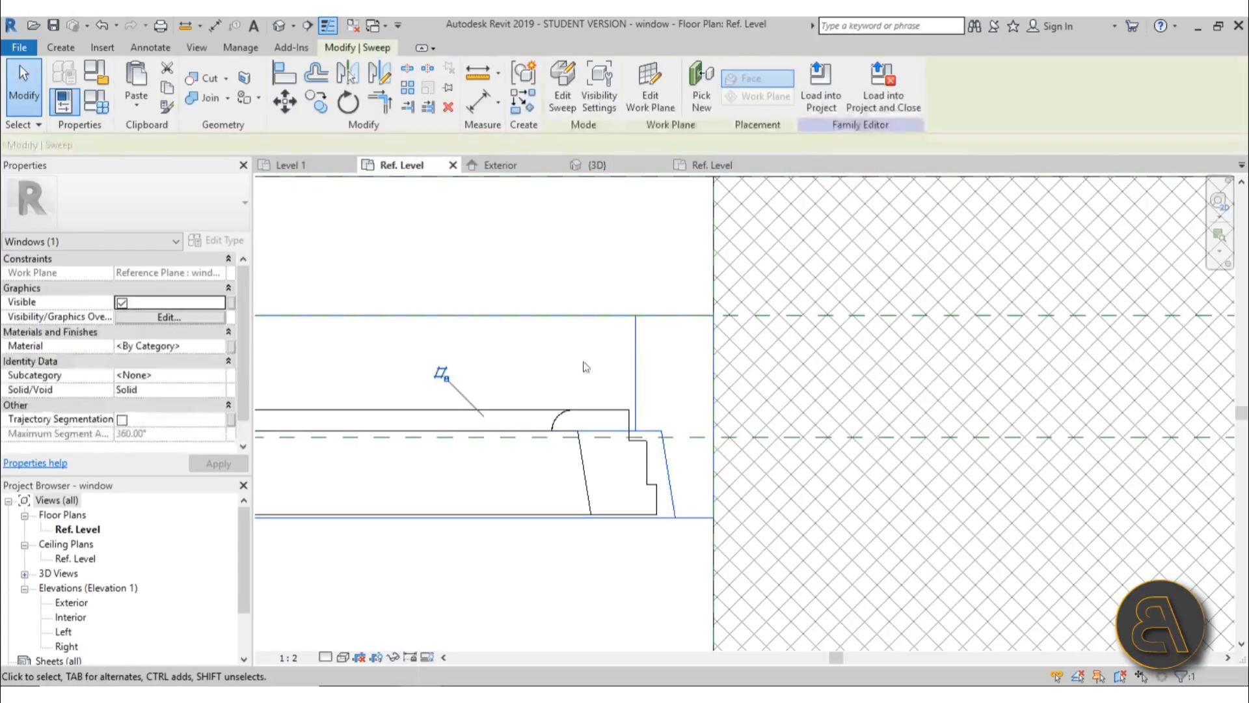
{"action": "left_click", "coordinate": [639, 294]}
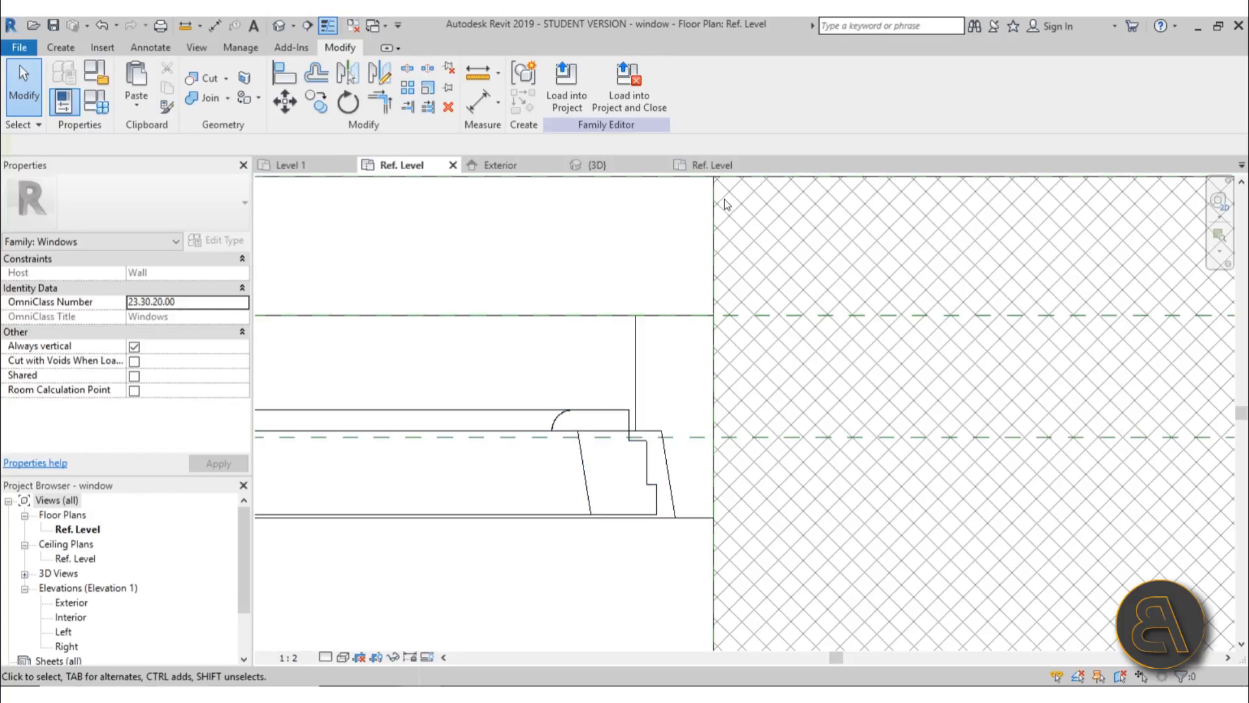
Save the detail item family to the Desktop as "window profile 1"
{"action": "left_click", "coordinate": [728, 165]}
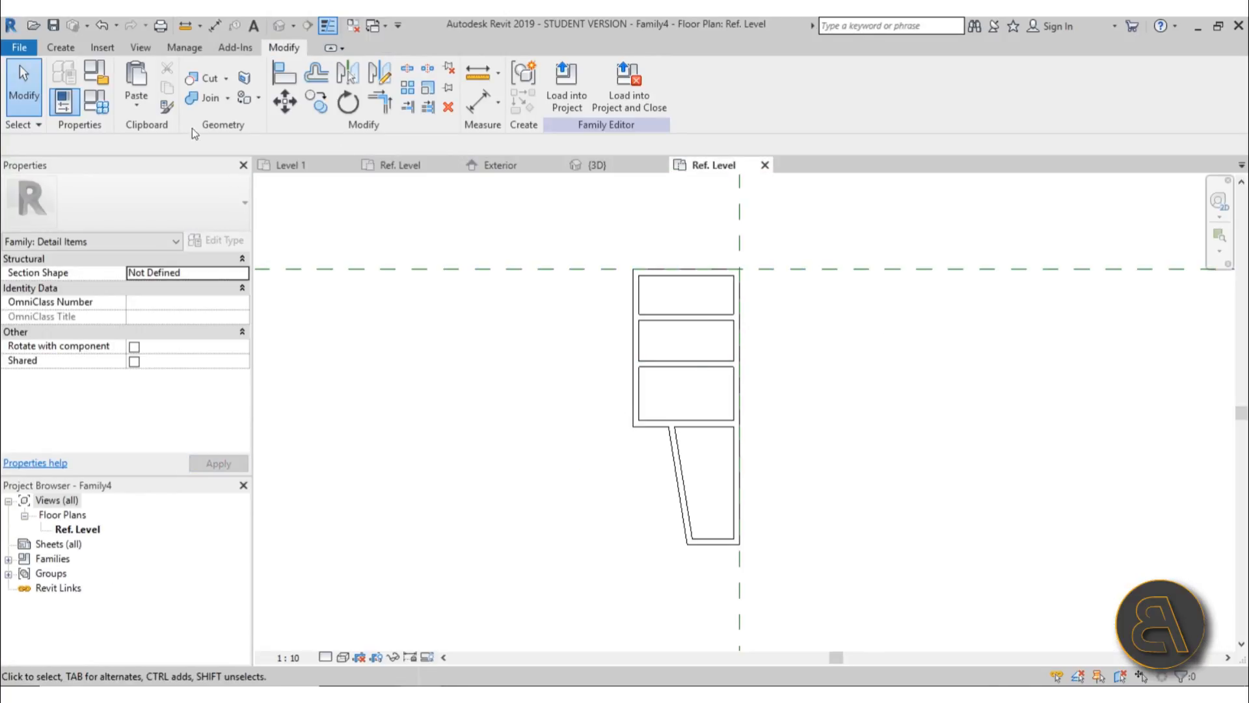
{"action": "left_click", "coordinate": [53, 26]}
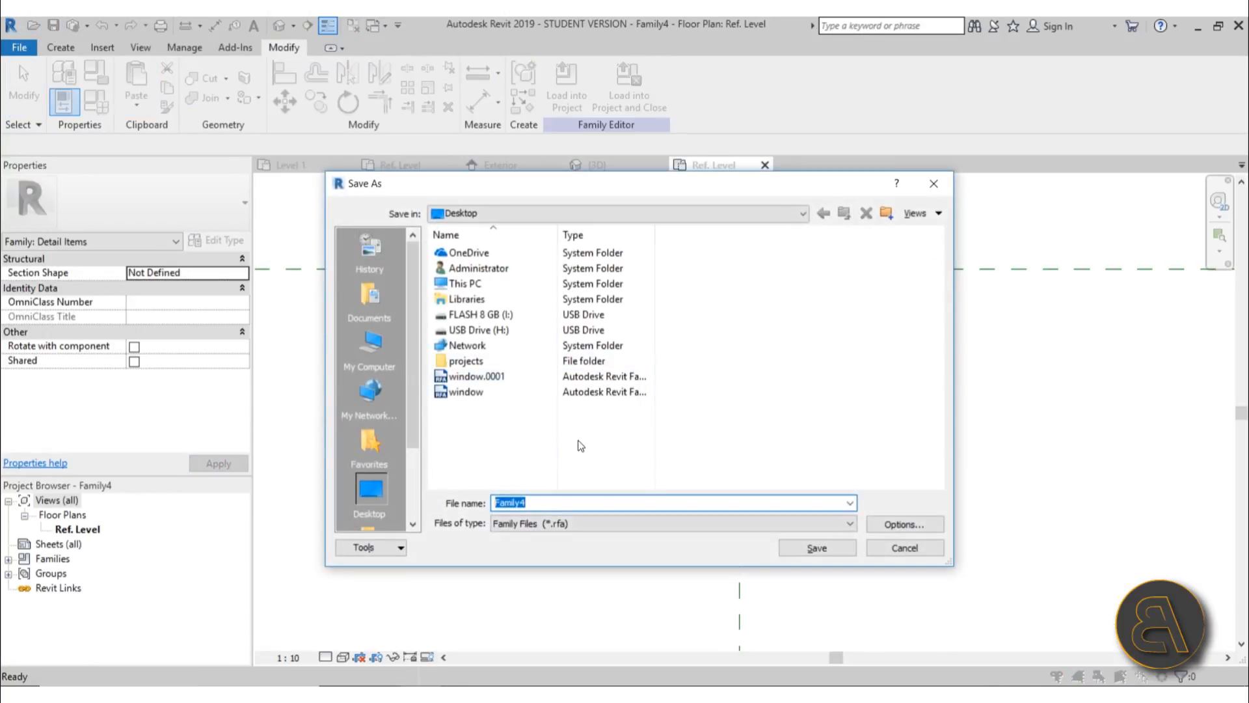
{"action": "type", "text": "wi"}
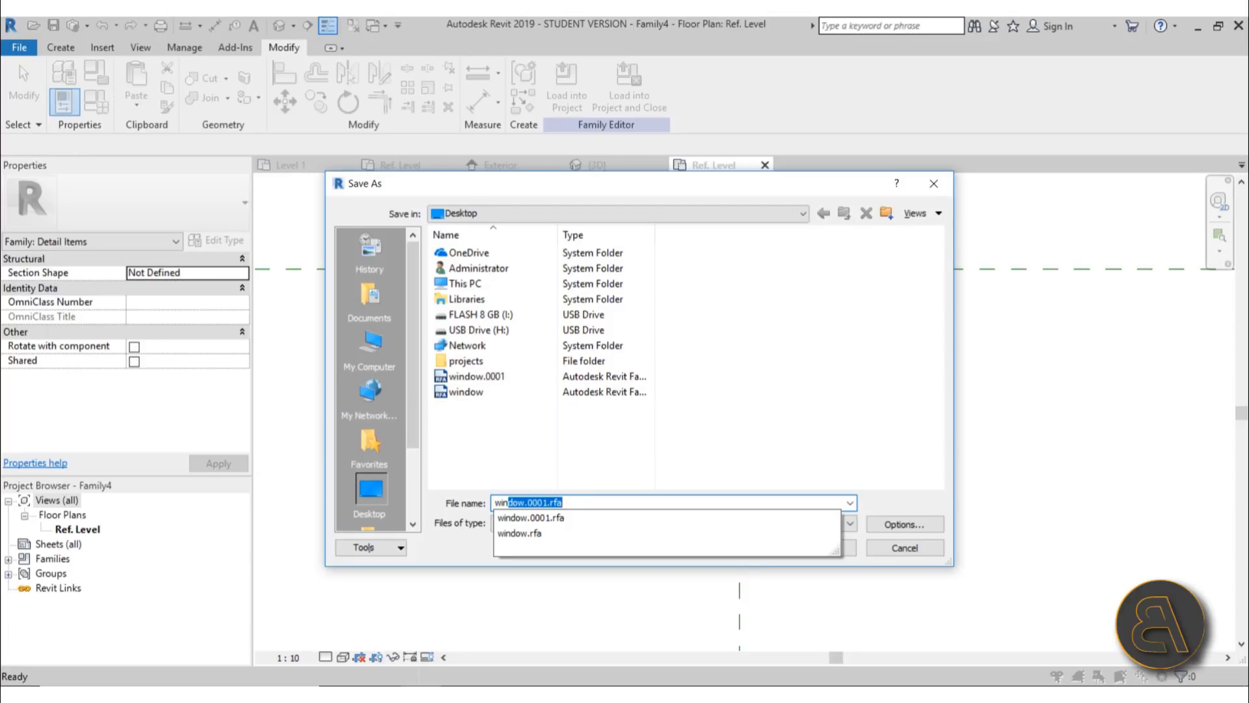
{"action": "type", "text": "ndow profile 1"}
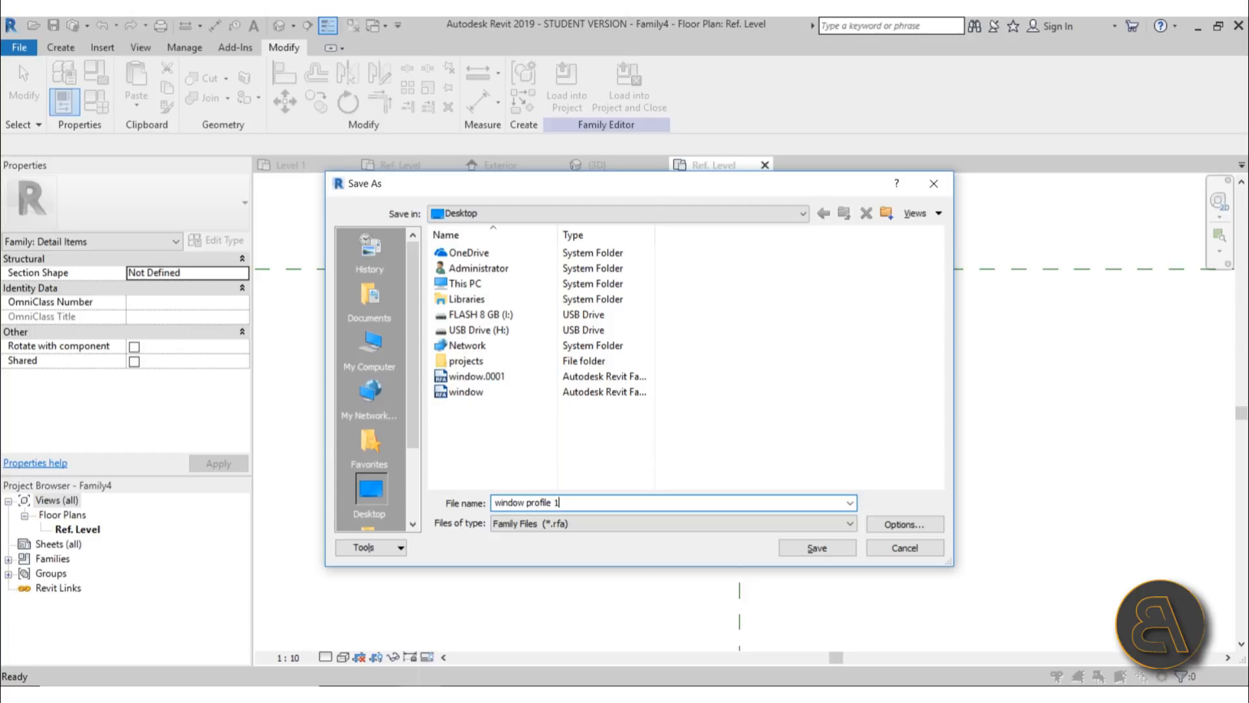
{"action": "left_click", "coordinate": [821, 548]}
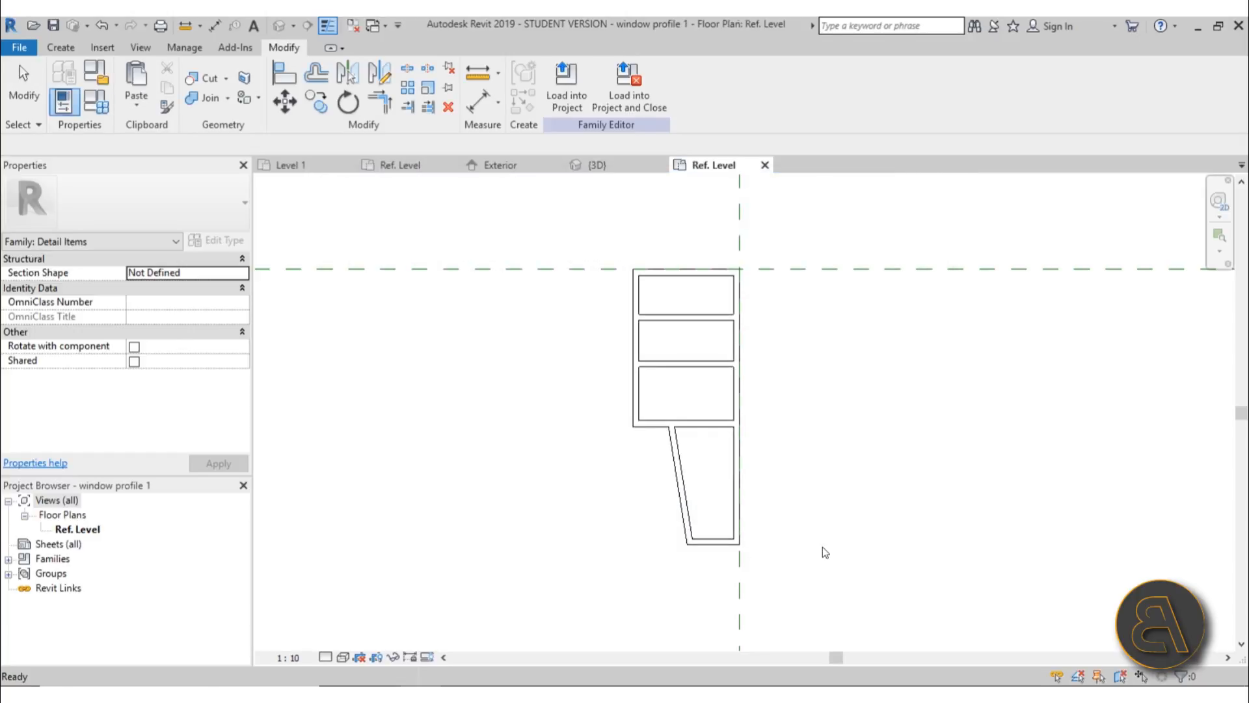
Load the detail item into window.rfa only and place one instance about 10 from the horizontal and right reference planes at the frame corner
{"action": "left_click", "coordinate": [561, 108]}
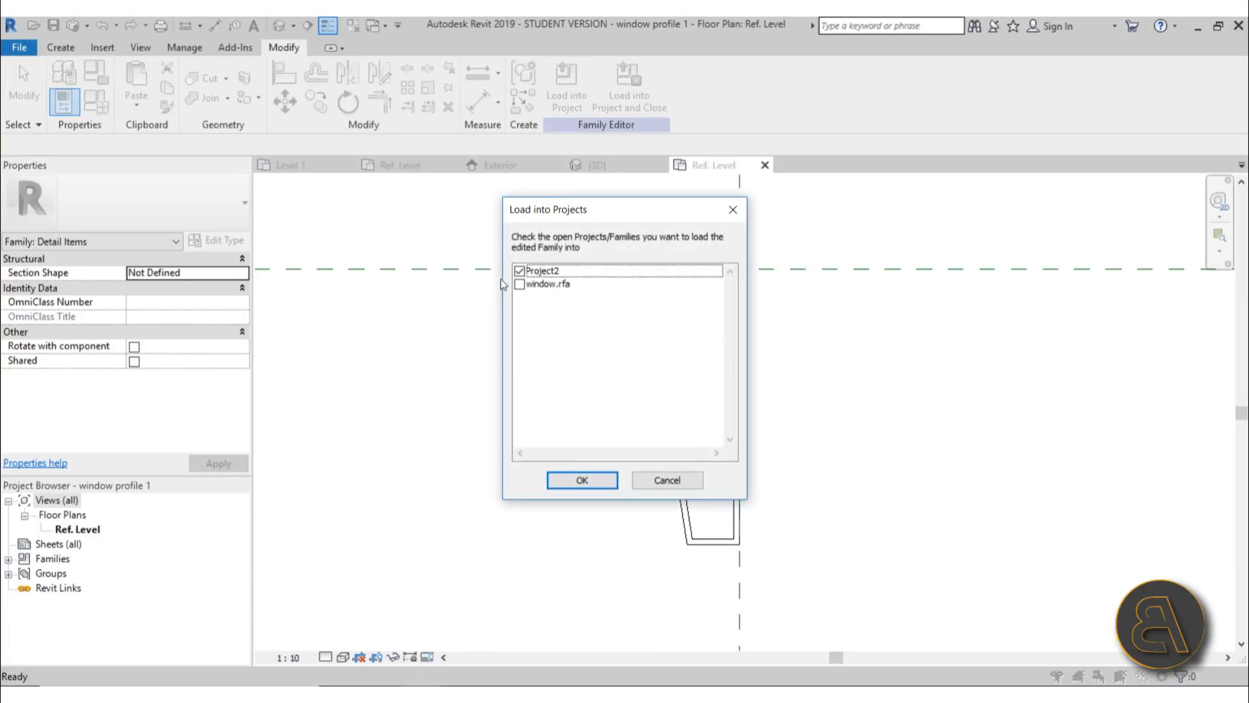
{"action": "left_click", "coordinate": [519, 284]}
{"action": "left_click", "coordinate": [519, 270]}
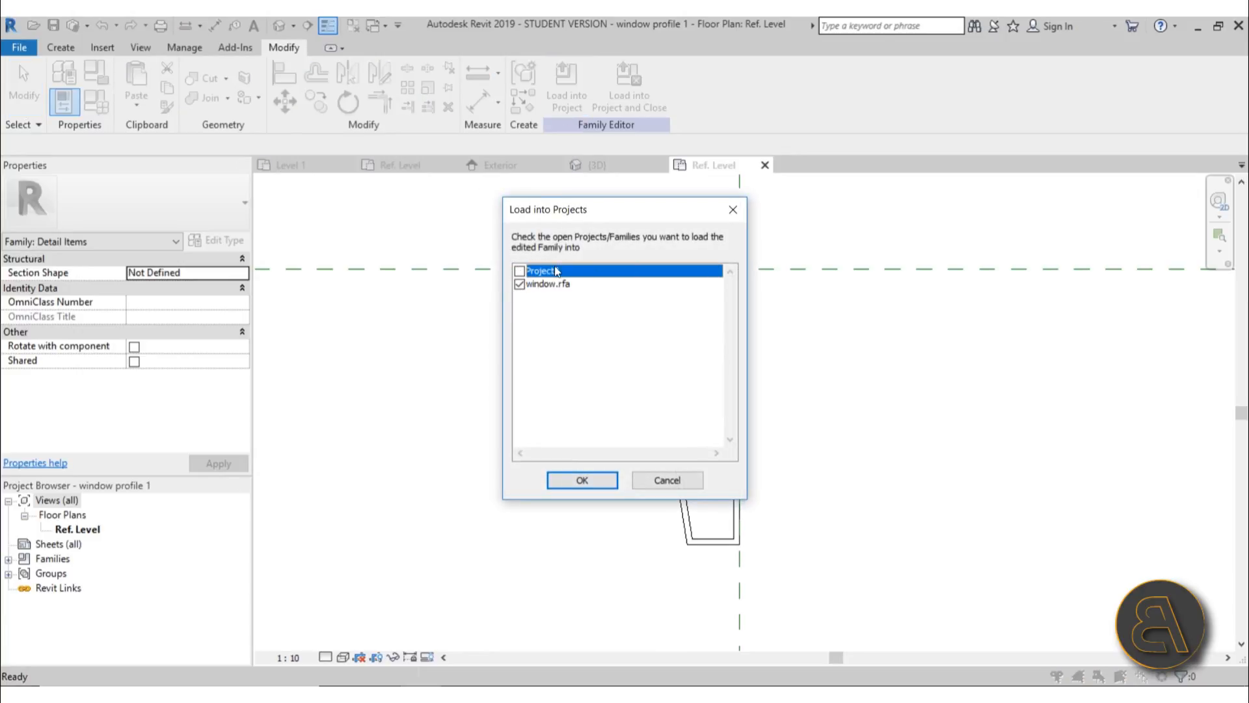
{"action": "left_click", "coordinate": [582, 480]}
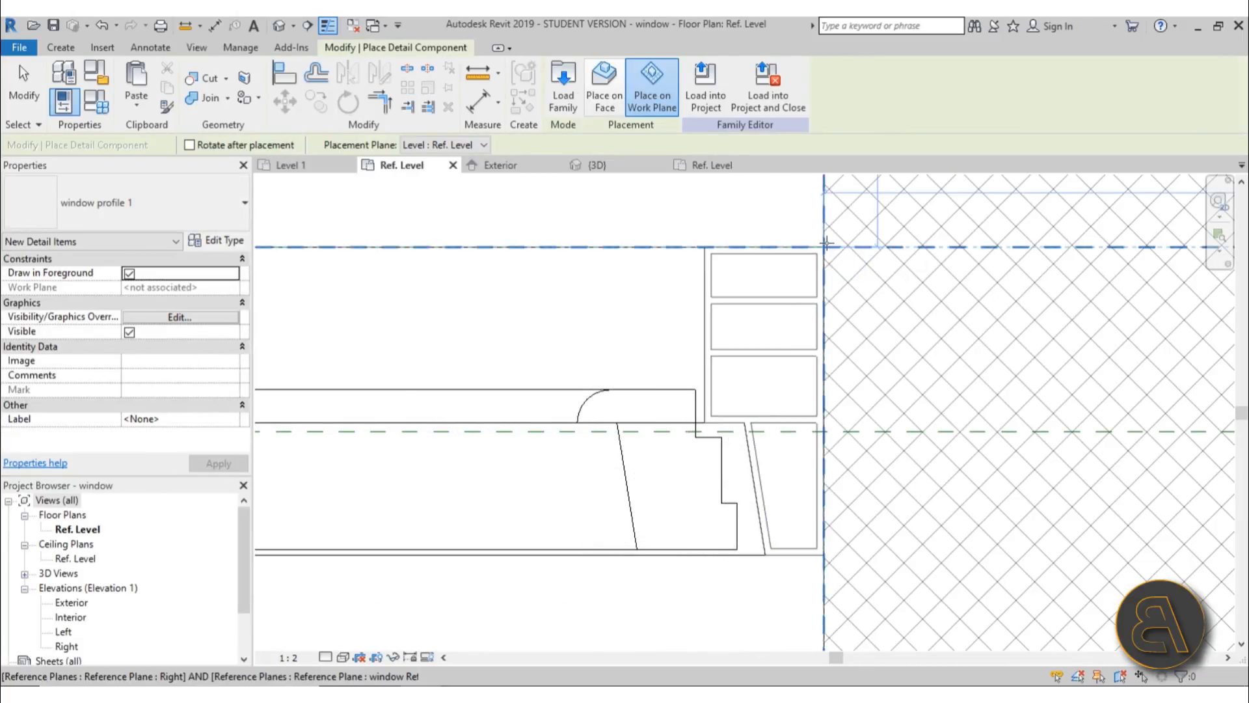
{"action": "left_click", "coordinate": [826, 244]}
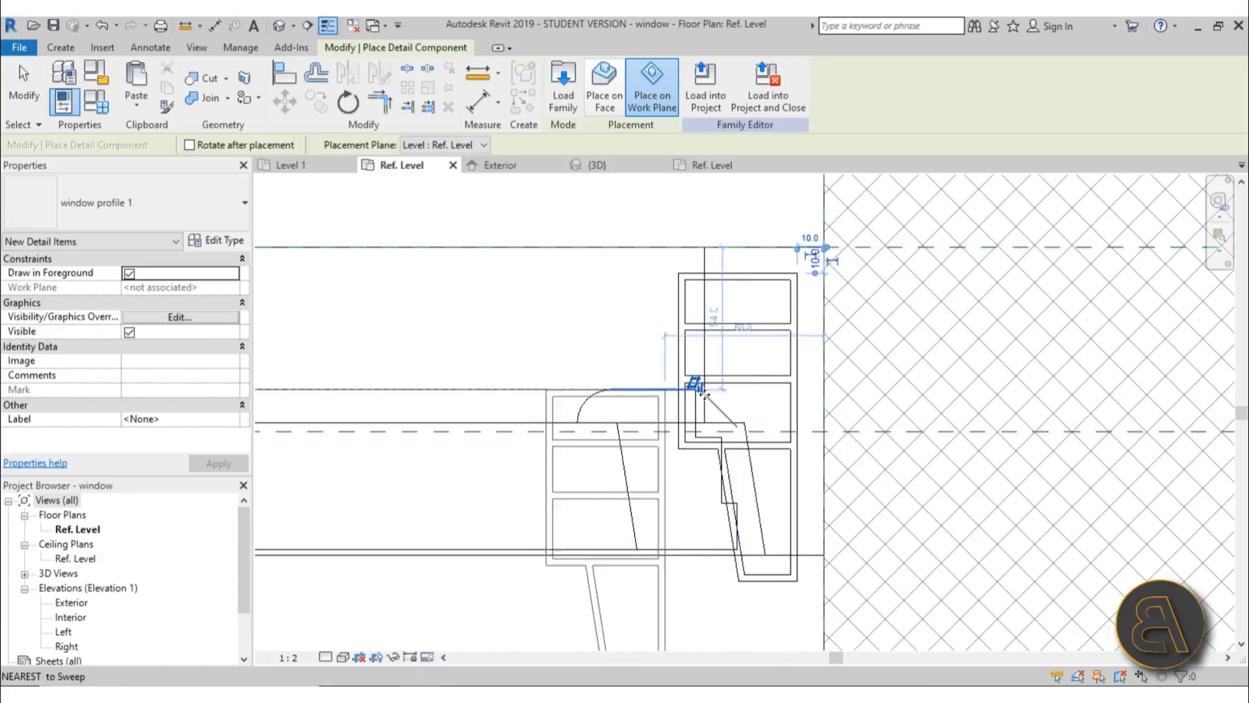
{"action": "key", "text": "Escape"}
{"action": "key", "text": "Escape"}
Align the detail item's top edge to the horizontal reference plane along the frame's upper edge and lock the alignment
{"action": "middle_click_drag", "start_coordinate": [765, 237], "coordinate": [661, 271]}
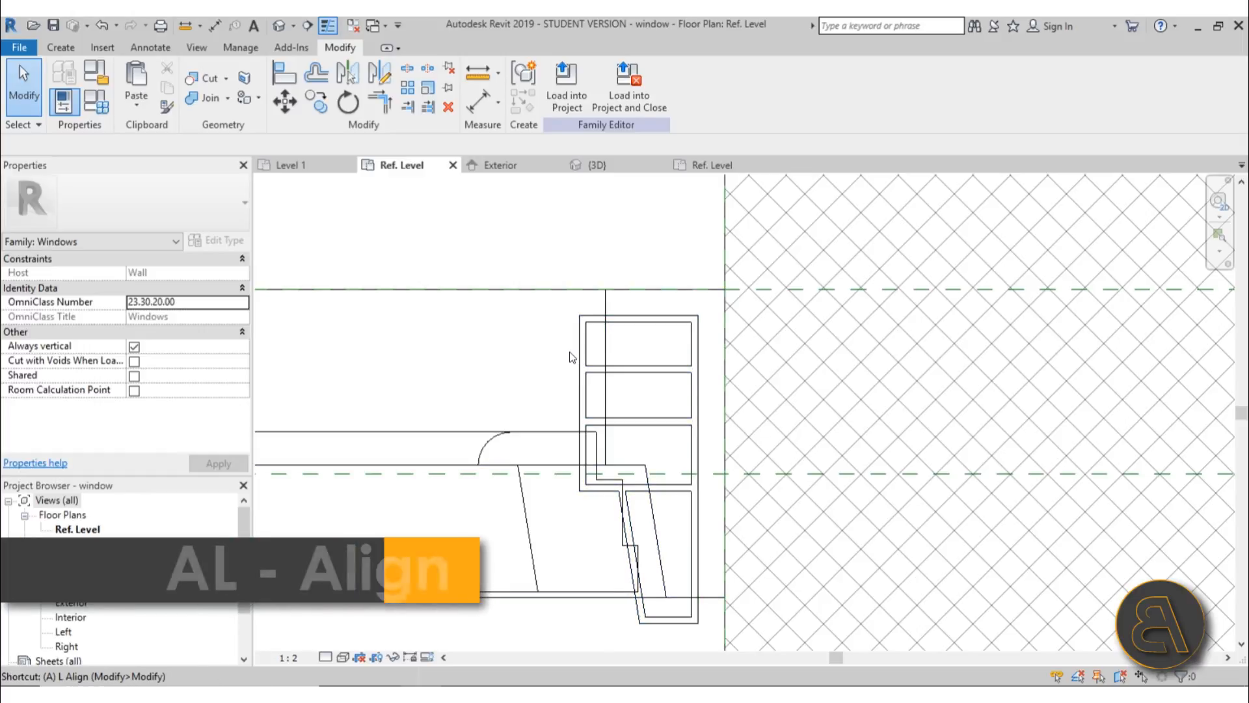
{"action": "key", "text": "a"}
{"action": "key", "text": "l"}
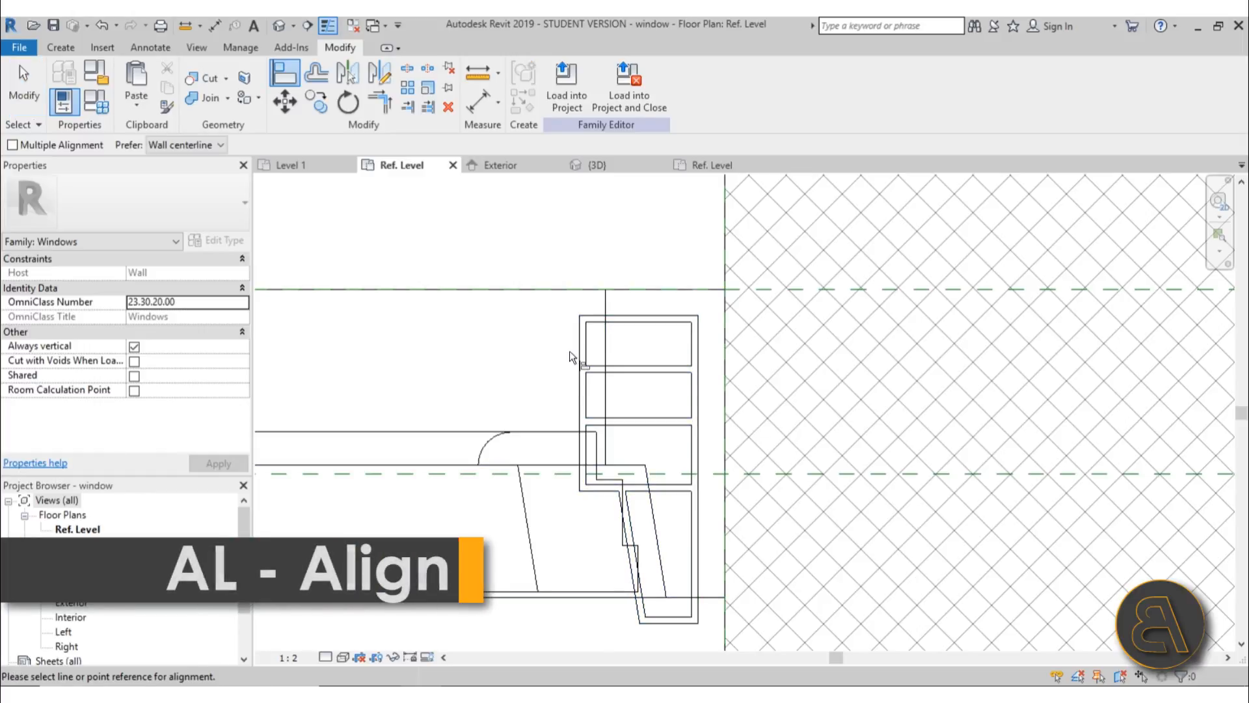
{"action": "left_click", "coordinate": [767, 291]}
{"action": "left_click", "coordinate": [672, 315]}
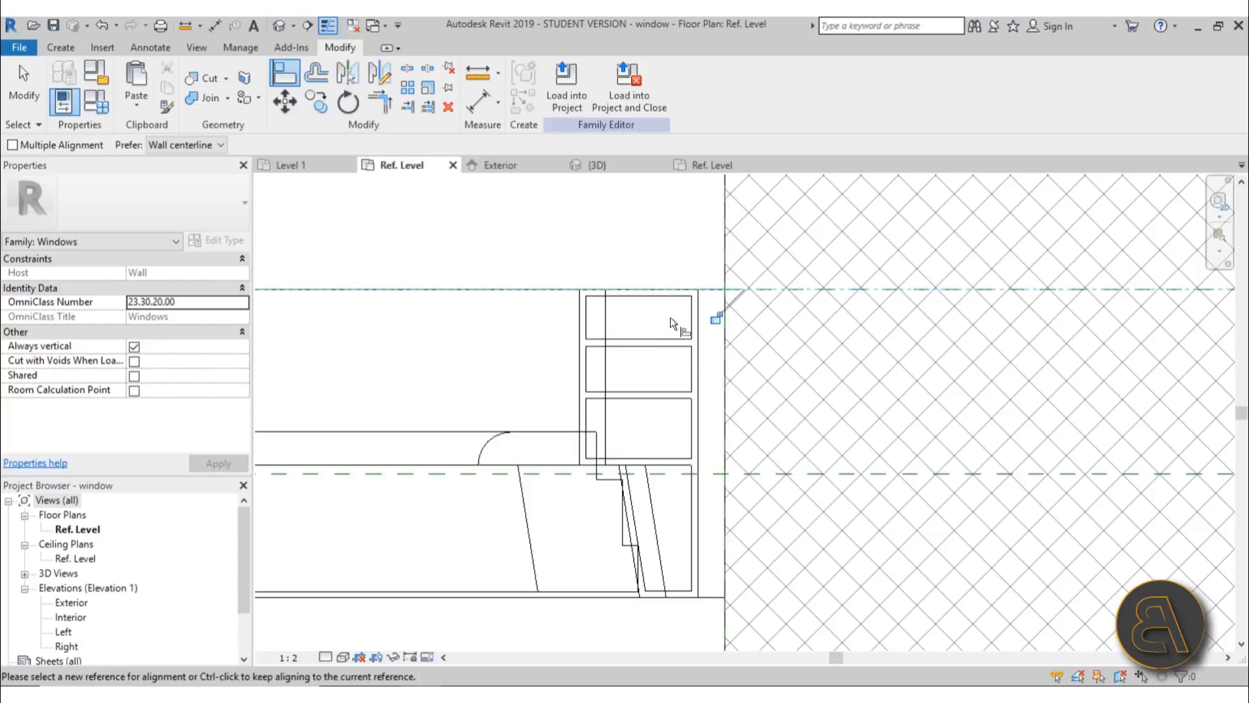
{"action": "left_click", "coordinate": [716, 319]}
Align the detail item's right edge to the vertical reference plane at the opening's right side and lock the alignment
{"action": "scroll", "coordinate": [725, 393], "scroll_direction": "down", "scroll_amount": 2}
{"action": "middle_click_drag", "start_coordinate": [729, 414], "coordinate": [727, 553]}
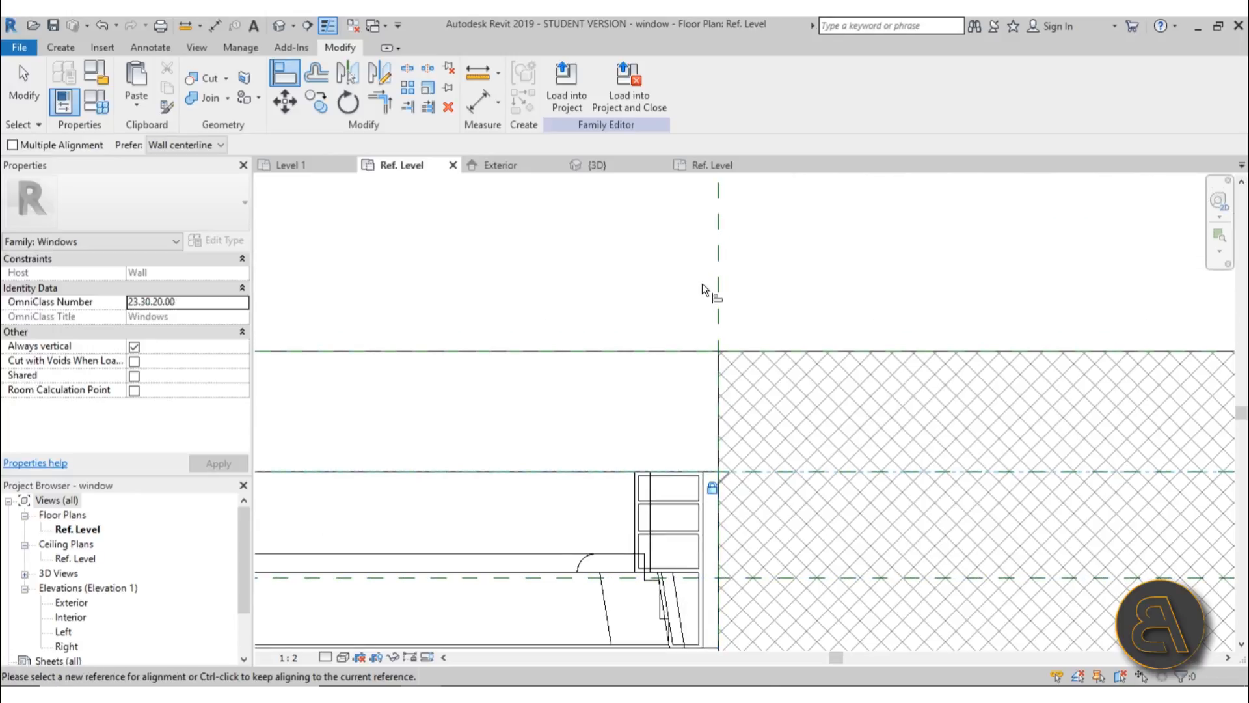
{"action": "left_click", "coordinate": [721, 279]}
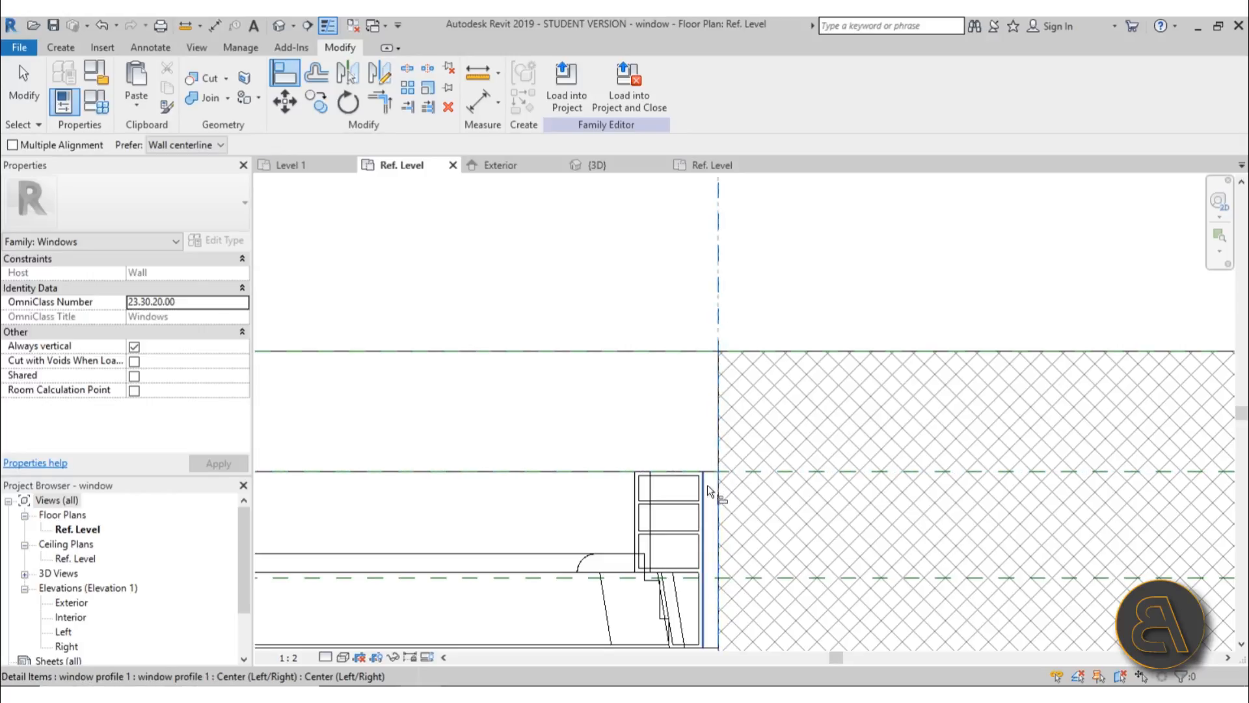
{"action": "left_click", "coordinate": [707, 485]}
{"action": "scroll", "coordinate": [639, 303], "scroll_direction": "down", "scroll_amount": 2}
{"action": "scroll", "coordinate": [638, 303], "scroll_direction": "down", "scroll_amount": 2}
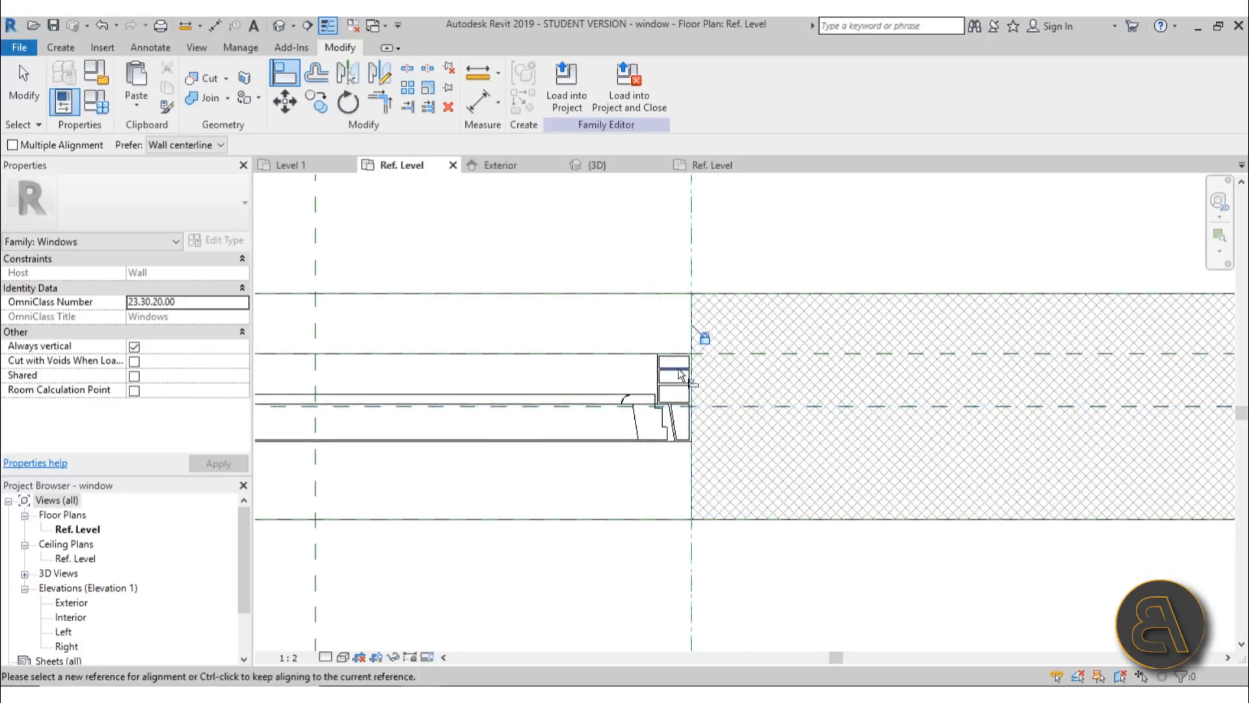
Mirror the window profile 1 detail item about the vertical centre reference plane to place a copy at the opposite frame corner
{"action": "scroll", "coordinate": [678, 369], "scroll_direction": "up", "scroll_amount": 3}
{"action": "key", "text": "Escape"}
{"action": "key", "text": "Escape"}
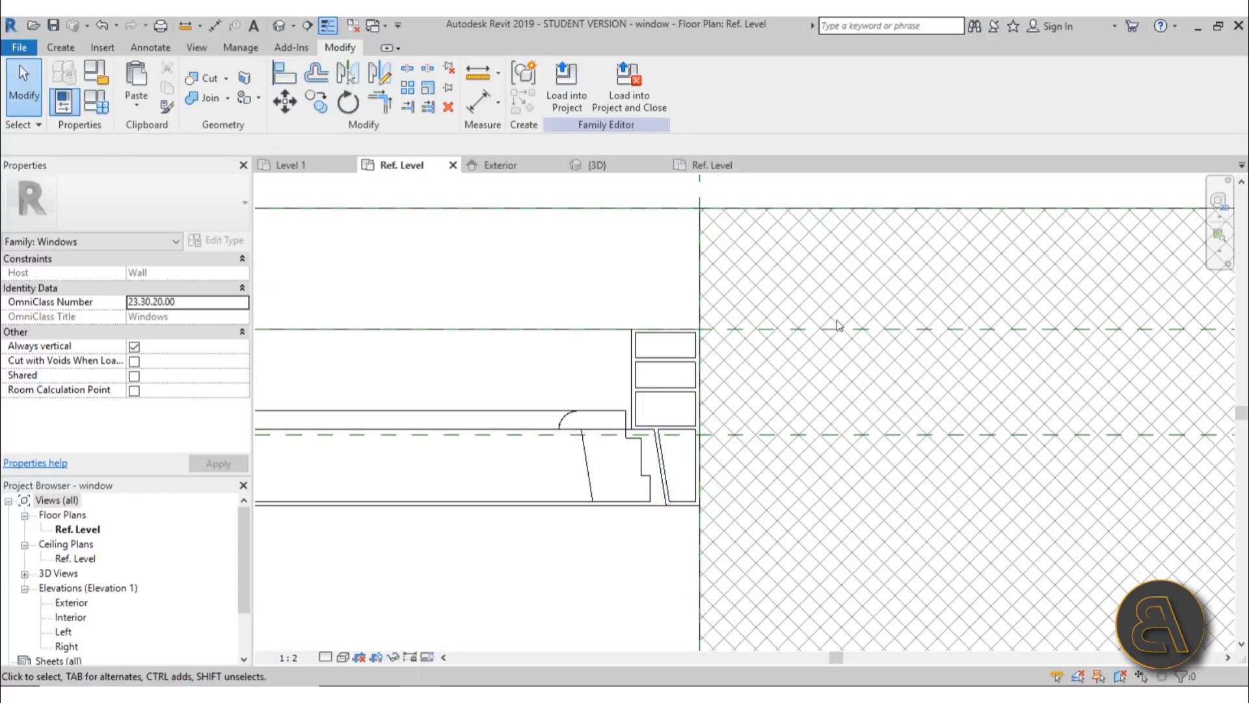
{"action": "left_click", "coordinate": [665, 354]}
{"action": "scroll", "coordinate": [722, 494], "scroll_direction": "down", "scroll_amount": 2}
{"action": "mouse_move", "coordinate": [722, 494]}
{"action": "middle_mouse_down"}
{"action": "mouse_move", "coordinate": [743, 512]}
{"action": "mouse_move", "coordinate": [724, 445]}
{"action": "middle_mouse_up"}
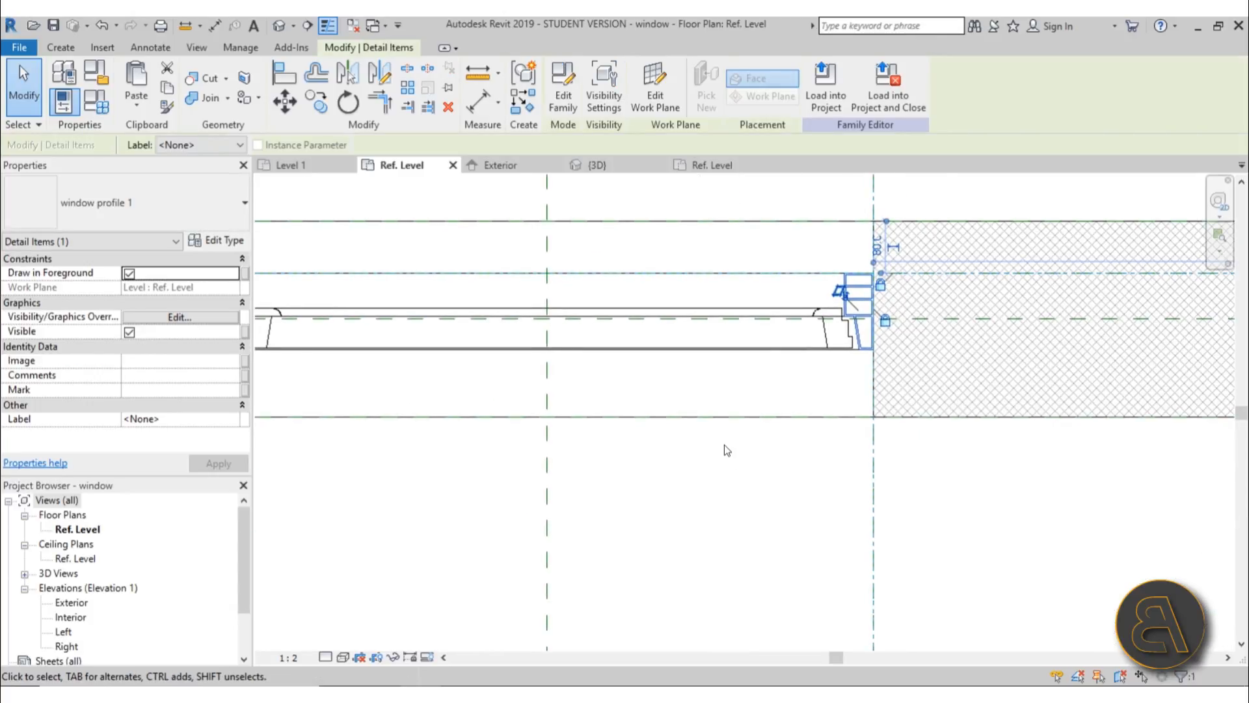
{"action": "key", "text": "m"}
{"action": "key", "text": "m"}
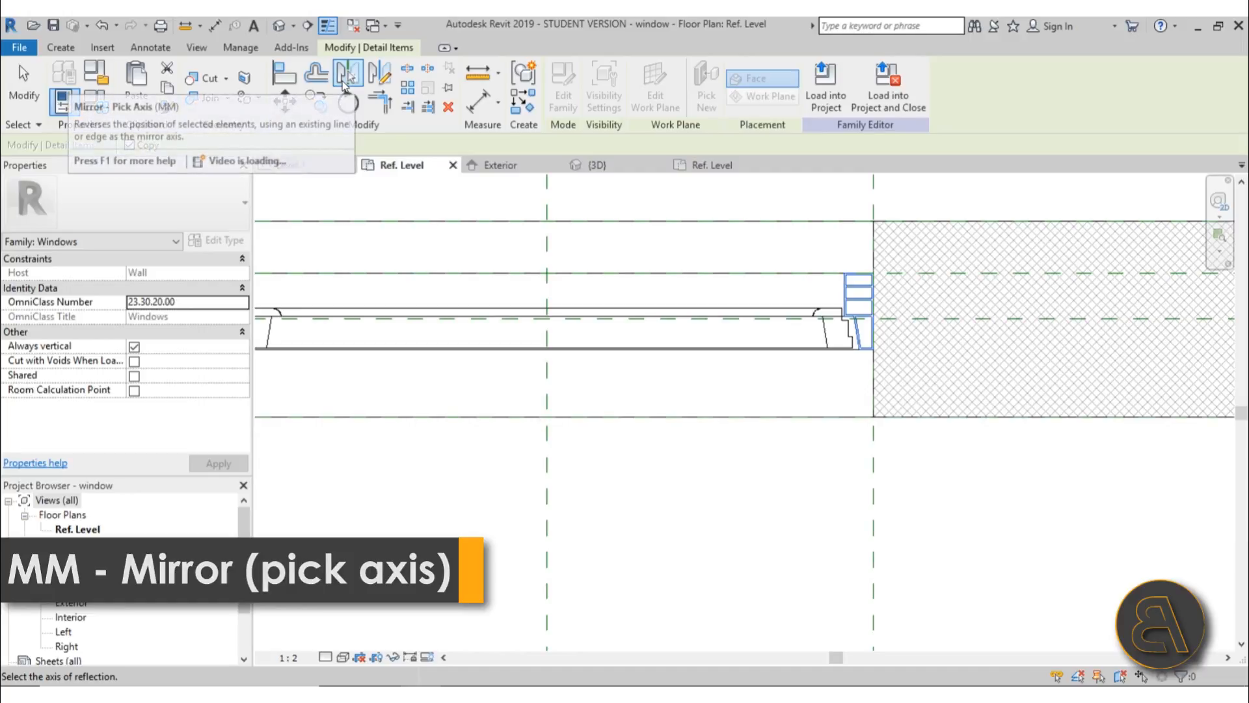
{"action": "scroll", "coordinate": [618, 458], "scroll_direction": "down", "scroll_amount": 3}
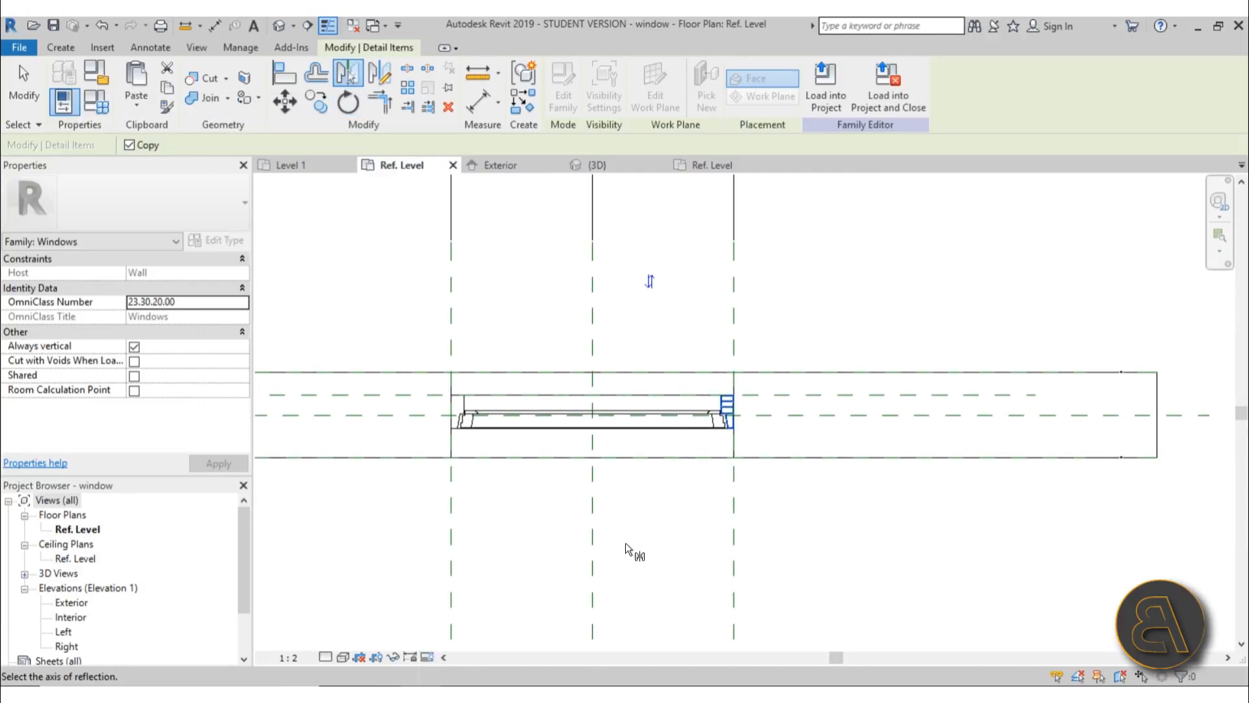
{"action": "left_click", "coordinate": [595, 354]}
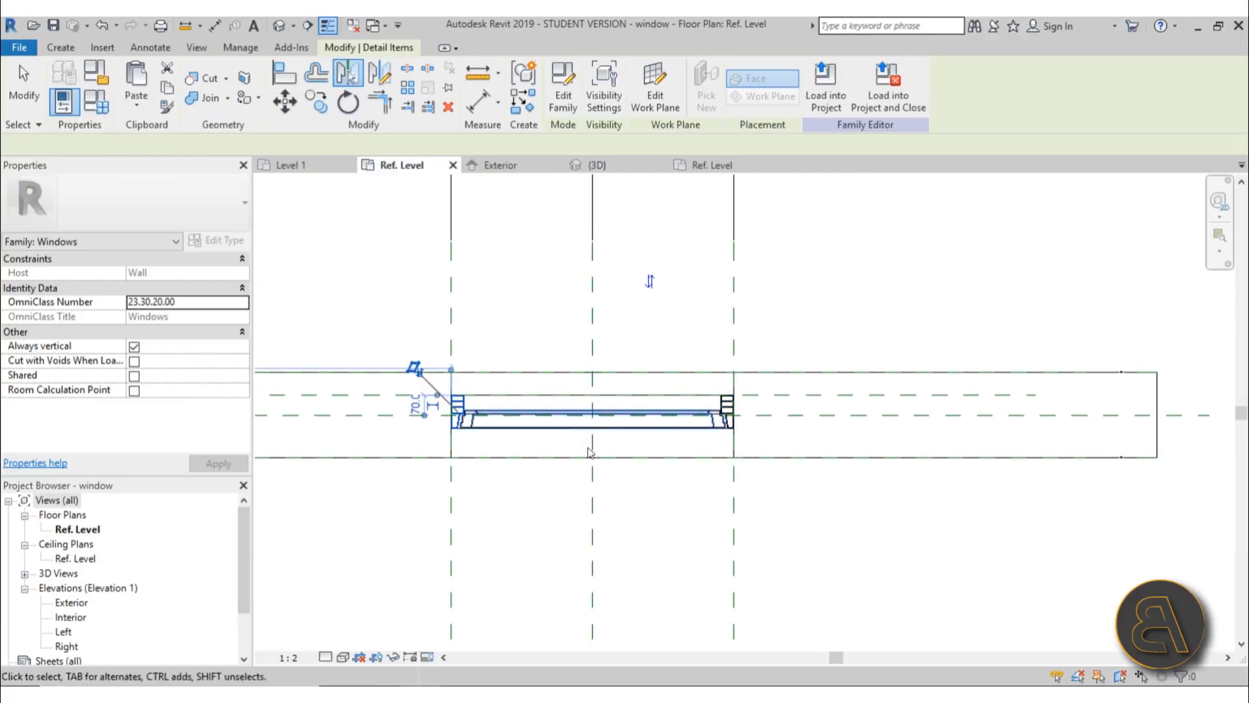
Shift the mirrored detail item off the frame corner, and align its top edge to the horizontal reference plane along the frame's upper edge
{"action": "scroll", "coordinate": [459, 403], "scroll_direction": "up", "scroll_amount": 6}
{"action": "left_click", "coordinate": [554, 424]}
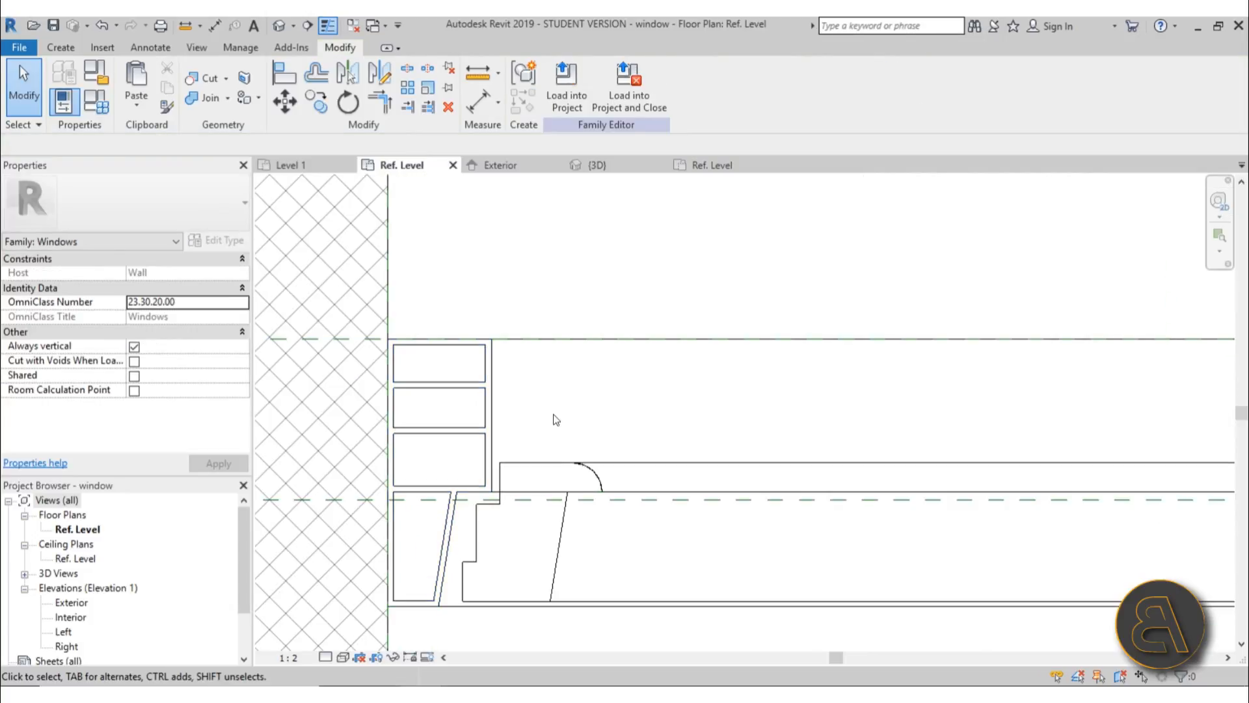
{"action": "left_click_drag", "start_coordinate": [455, 389], "coordinate": [466, 401]}
{"action": "left_click", "coordinate": [553, 408]}
{"action": "scroll", "coordinate": [601, 390], "scroll_direction": "down", "scroll_amount": 2}
{"action": "mouse_move", "coordinate": [607, 389]}
{"action": "middle_mouse_down"}
{"action": "mouse_move", "coordinate": [631, 406]}
{"action": "mouse_move", "coordinate": [615, 404]}
{"action": "middle_mouse_up"}
{"action": "key", "text": "a"}
{"action": "key", "text": "l"}
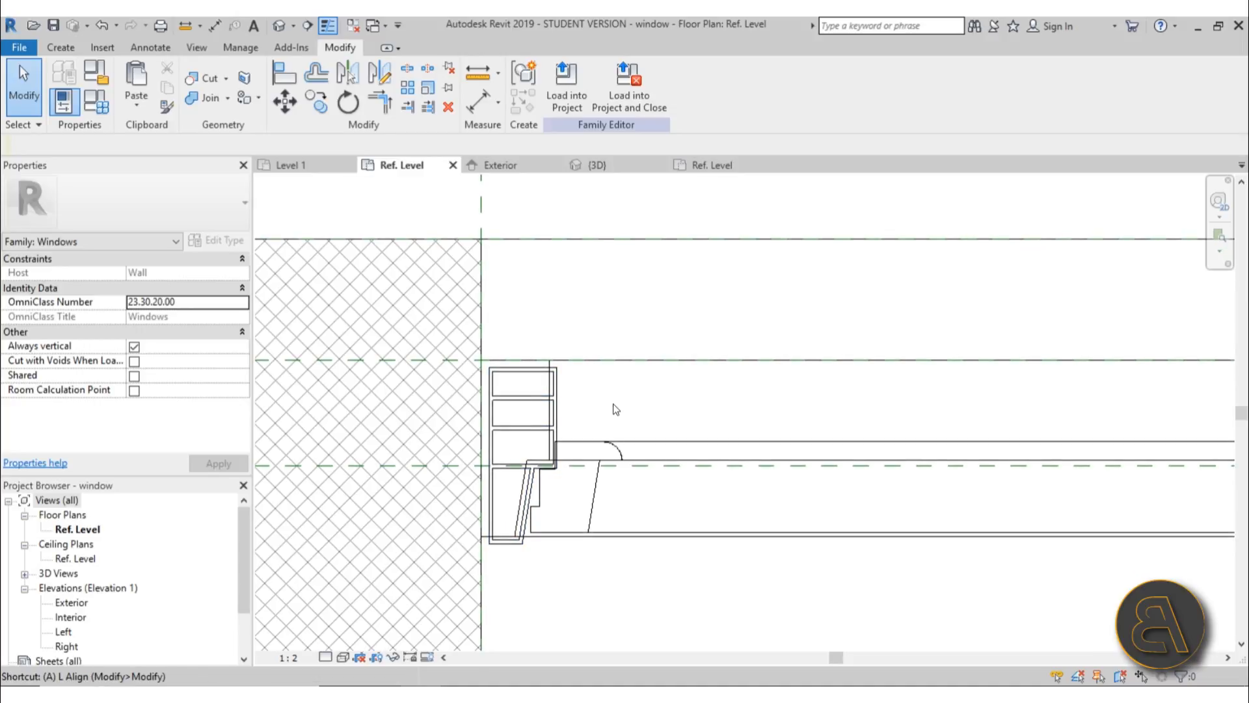
{"action": "left_click", "coordinate": [435, 361]}
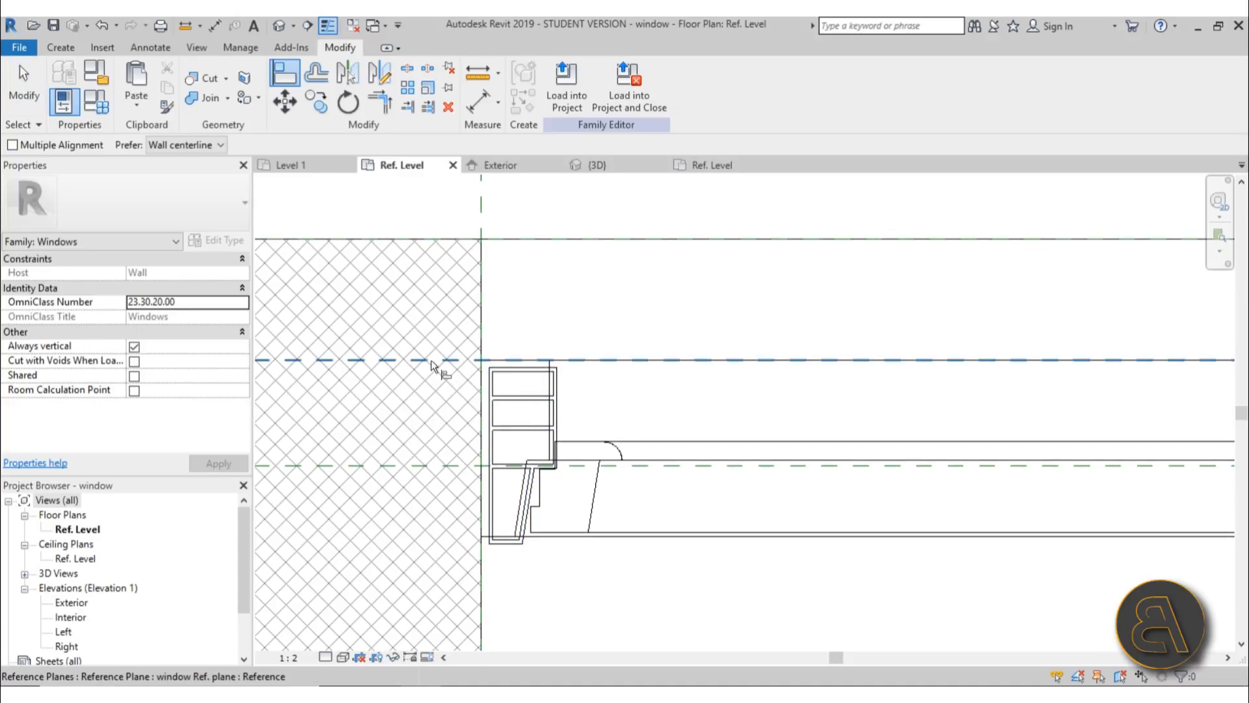
{"action": "left_click", "coordinate": [494, 365]}
Align the mirrored detail item's outer edge to the vertical reference plane at the opening's left side and lock the alignment
{"action": "left_click", "coordinate": [482, 219]}
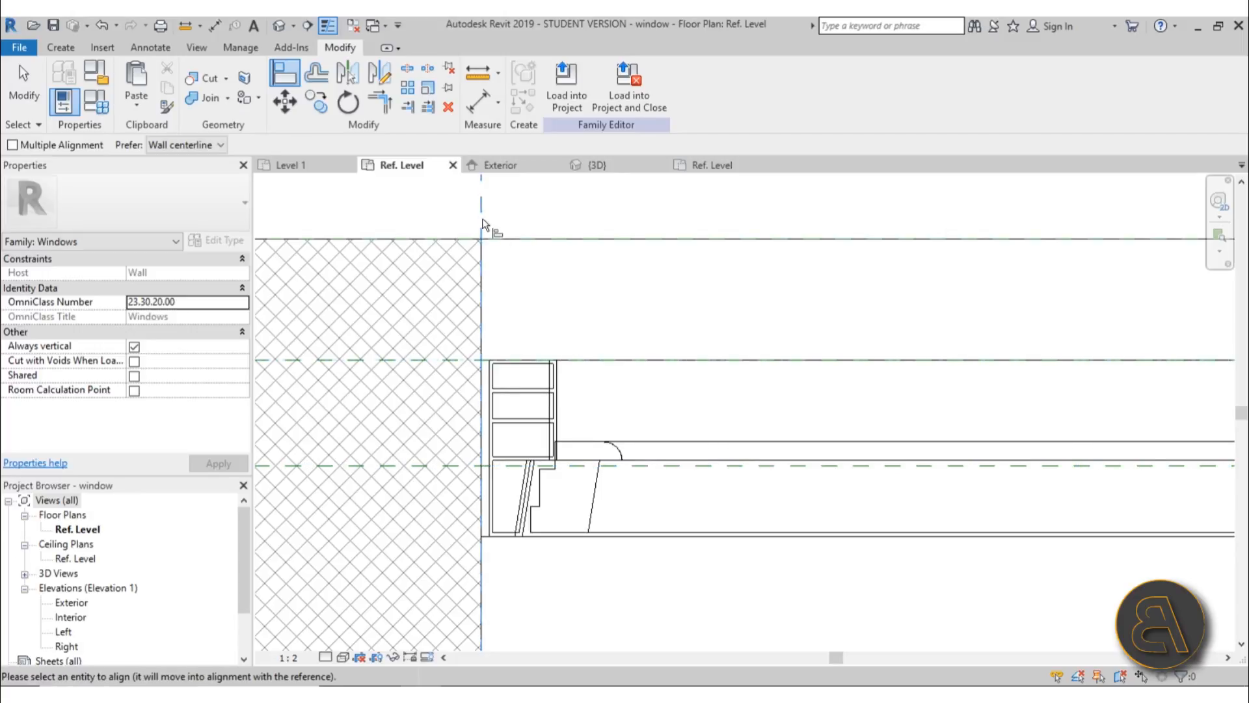
{"action": "scroll", "coordinate": [488, 389], "scroll_direction": "up", "scroll_amount": 4}
{"action": "left_click", "coordinate": [488, 389]}
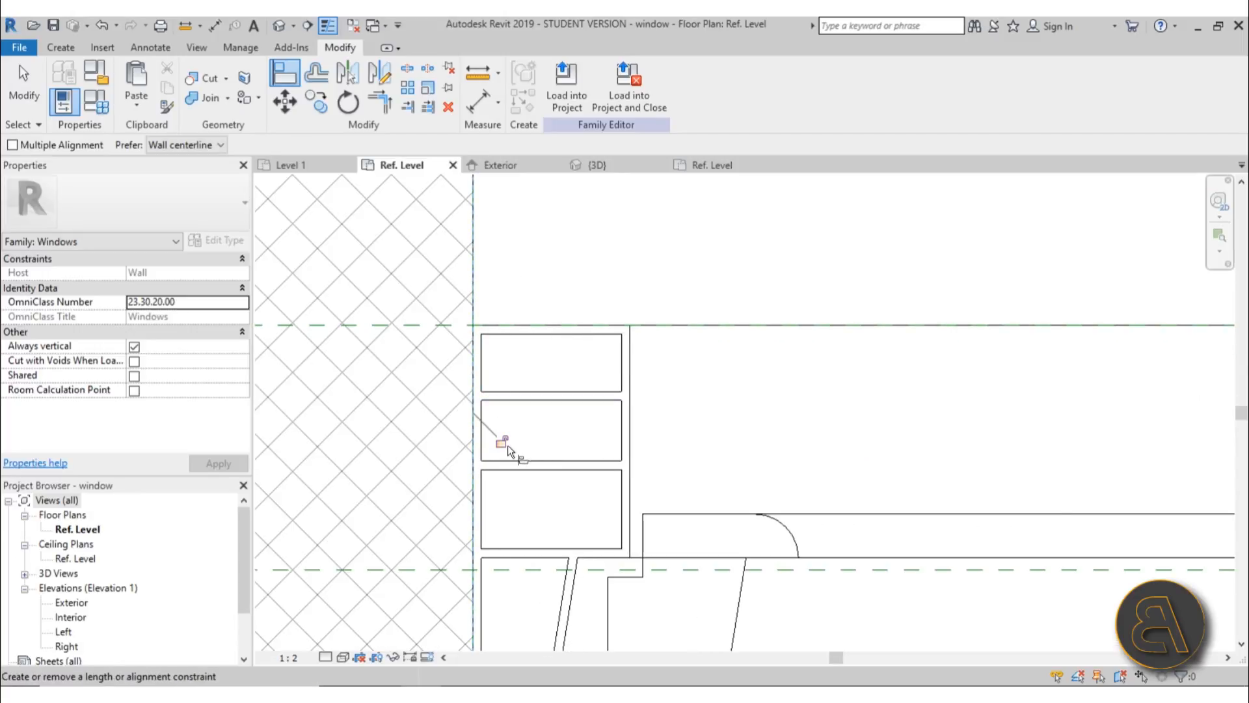
{"action": "scroll", "coordinate": [517, 436], "scroll_direction": "down", "scroll_amount": 4}
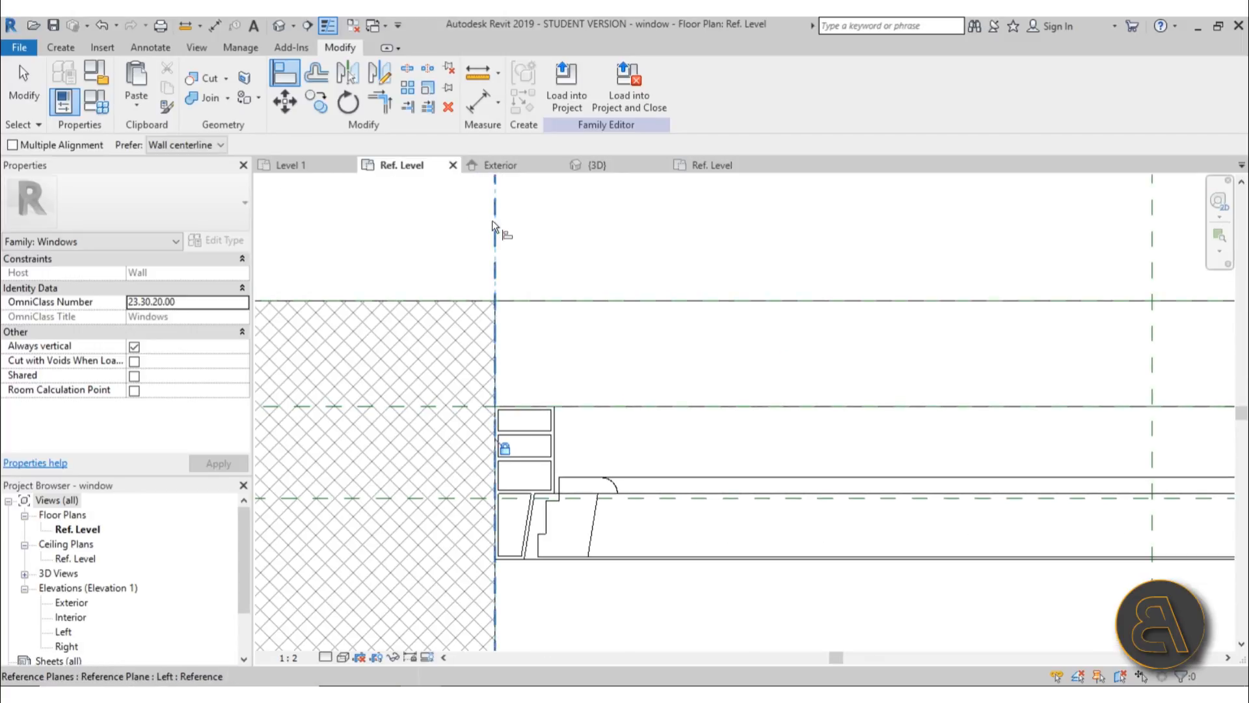
{"action": "left_click", "coordinate": [504, 448]}
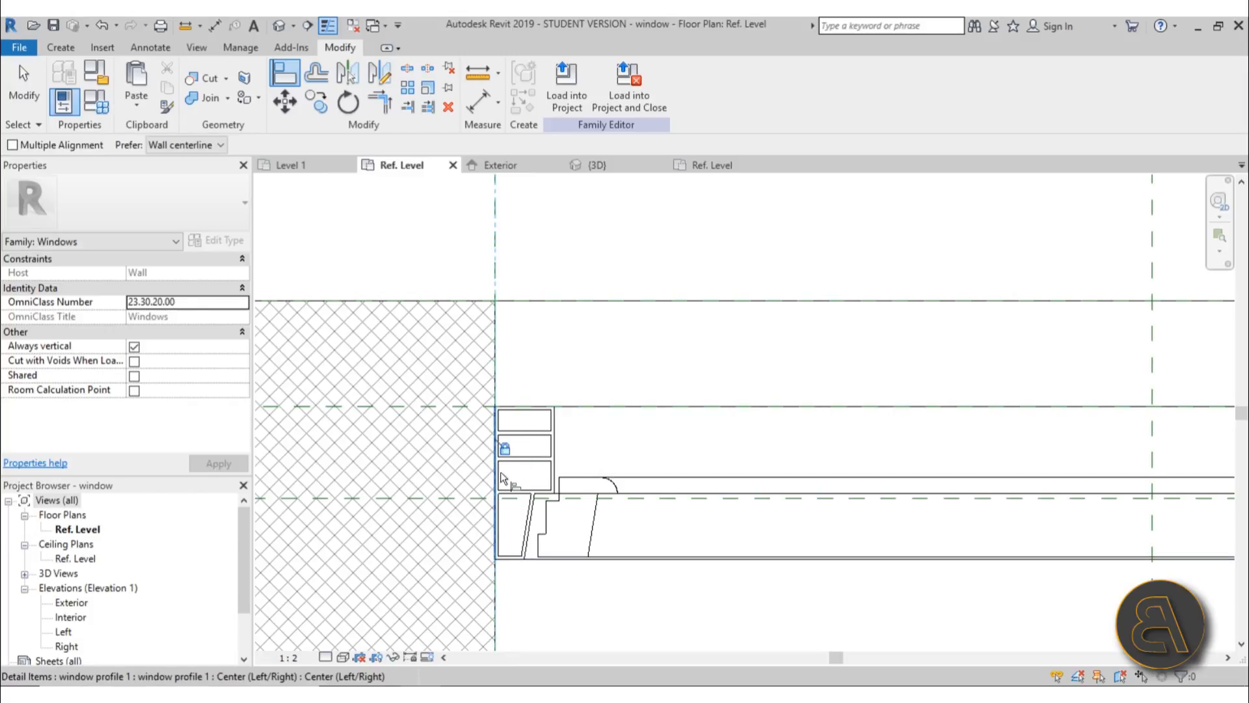
{"action": "key", "text": "Escape"}
{"action": "scroll", "coordinate": [514, 475], "scroll_direction": "down", "scroll_amount": 4}
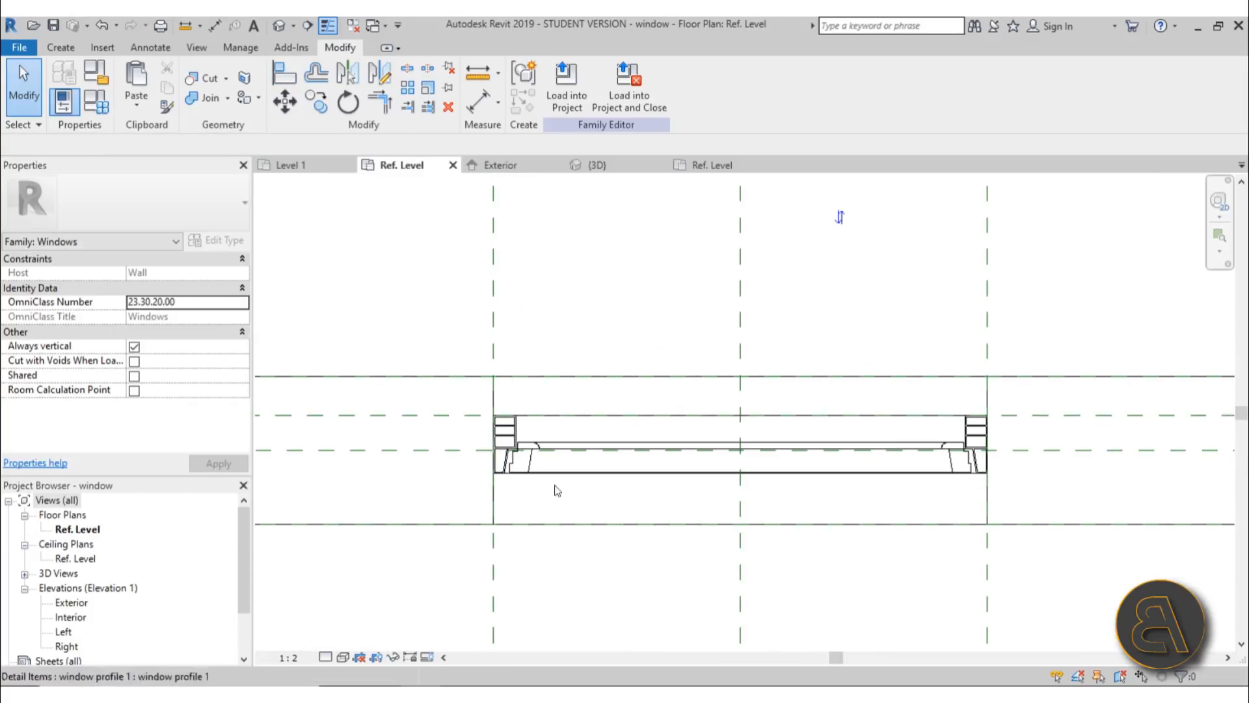
{"action": "mouse_move", "coordinate": [558, 491]}
{"action": "middle_mouse_down"}
{"action": "mouse_move", "coordinate": [504, 445]}
{"action": "mouse_move", "coordinate": [494, 514]}
{"action": "middle_mouse_up"}
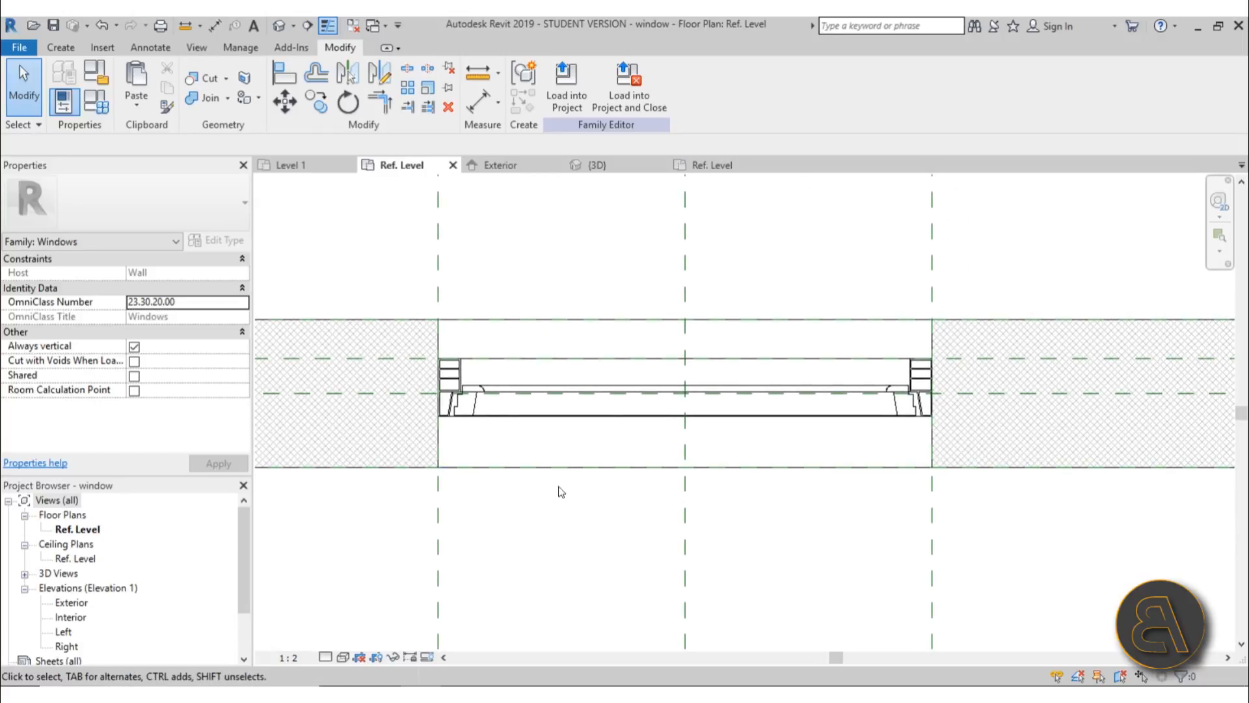
{"action": "middle_click_drag", "start_coordinate": [561, 492], "coordinate": [544, 487]}
Set the window family's Width parameter to 1200 and apply it to test the locked detail items
{"action": "left_click", "coordinate": [97, 106]}
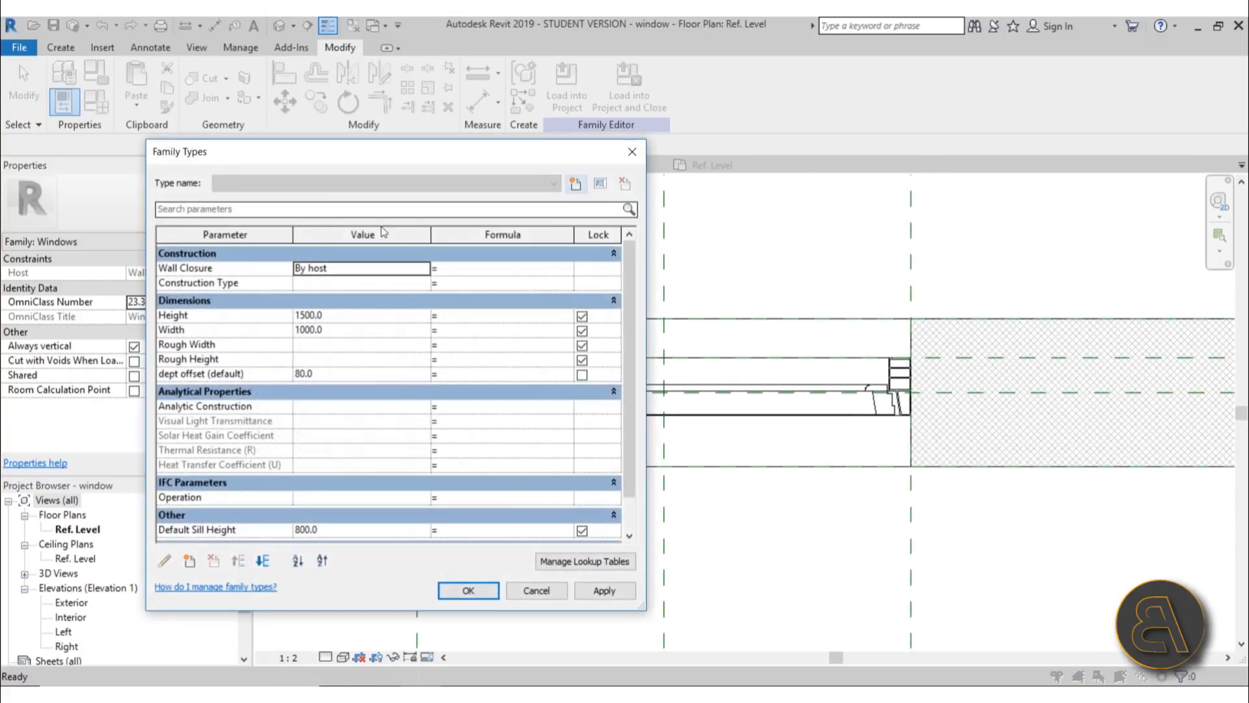
{"action": "left_click", "coordinate": [337, 331]}
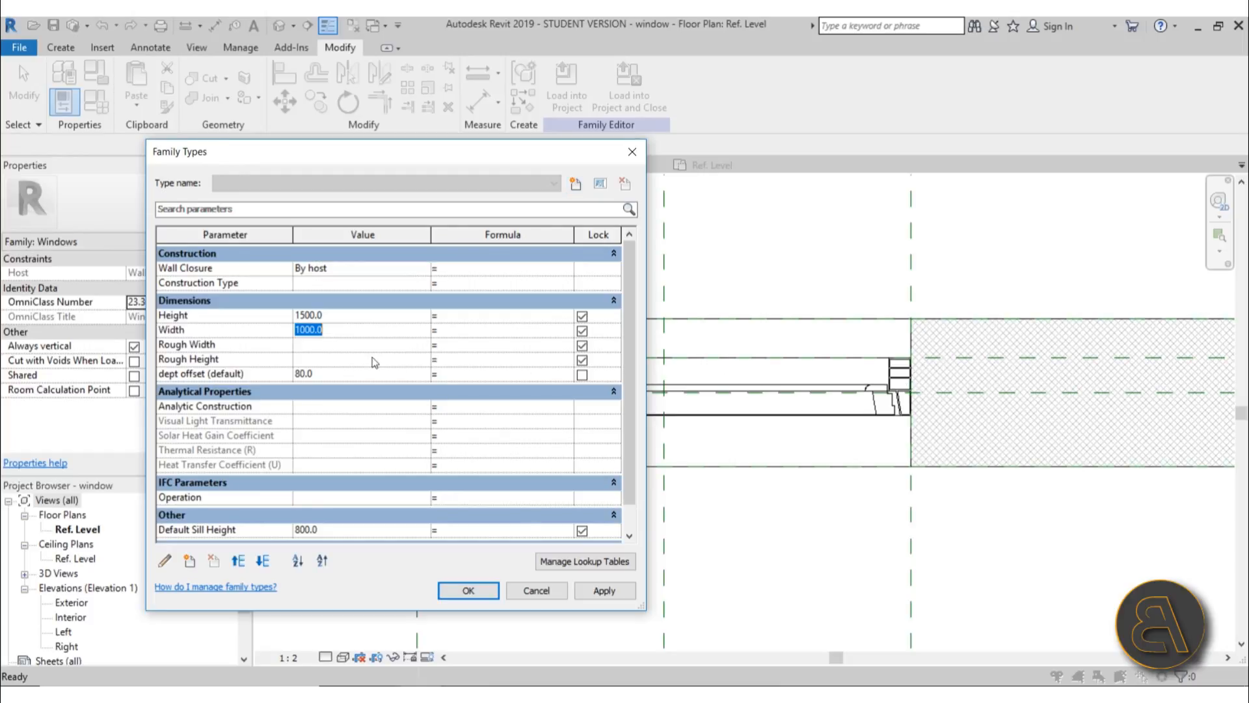
{"action": "left_click", "coordinate": [296, 331]}
{"action": "type", "text": "2"}
{"action": "left_click", "coordinate": [624, 599]}
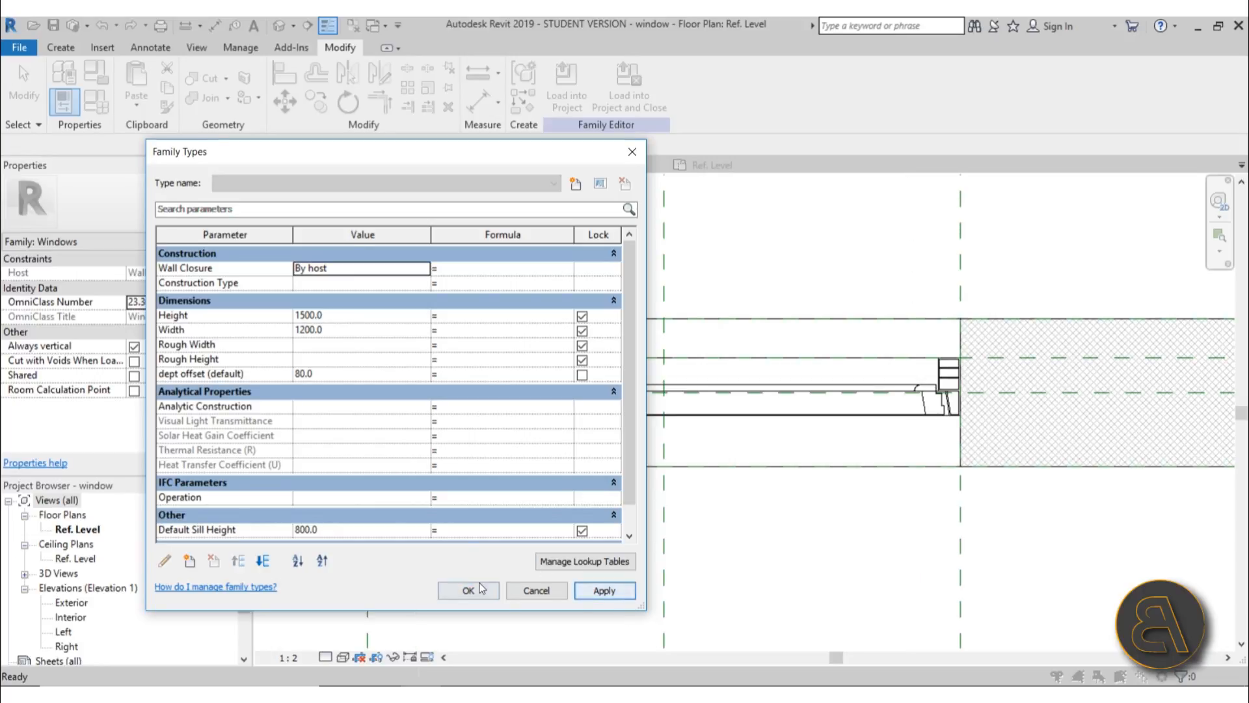
{"action": "left_click", "coordinate": [468, 592]}
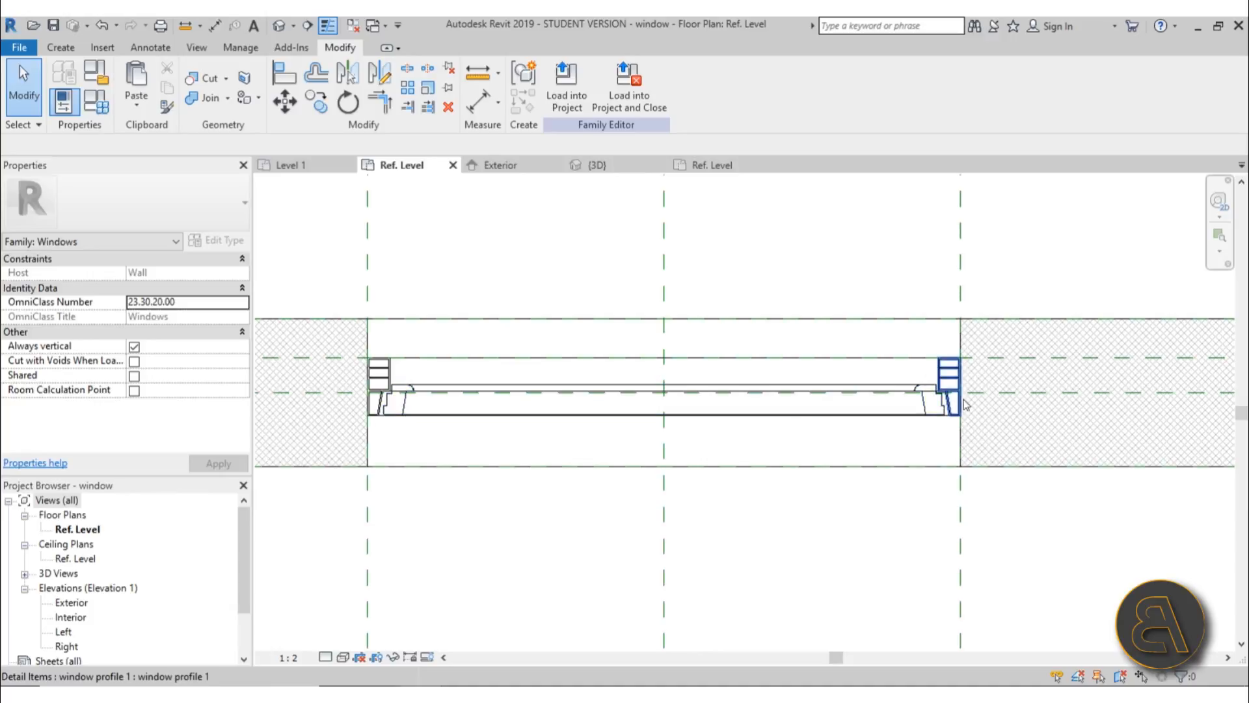
Examine how the detail item and the frame and sash sweeps meet at the right corner, comparing with the window profile 1 family
{"action": "scroll", "coordinate": [950, 390], "scroll_direction": "up", "scroll_amount": 5}
{"action": "middle_click_drag", "start_coordinate": [1065, 433], "coordinate": [971, 492]}
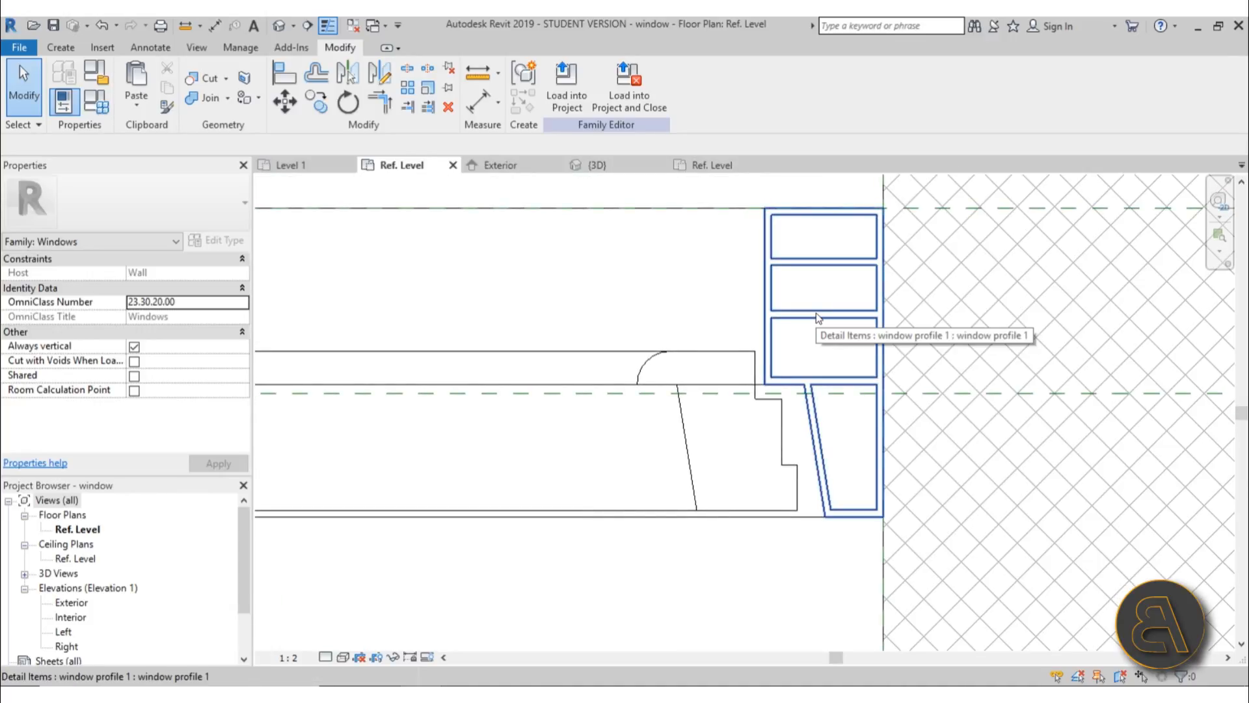
{"action": "scroll", "coordinate": [819, 318], "scroll_direction": "down", "scroll_amount": 2}
{"action": "left_click", "coordinate": [755, 257]}
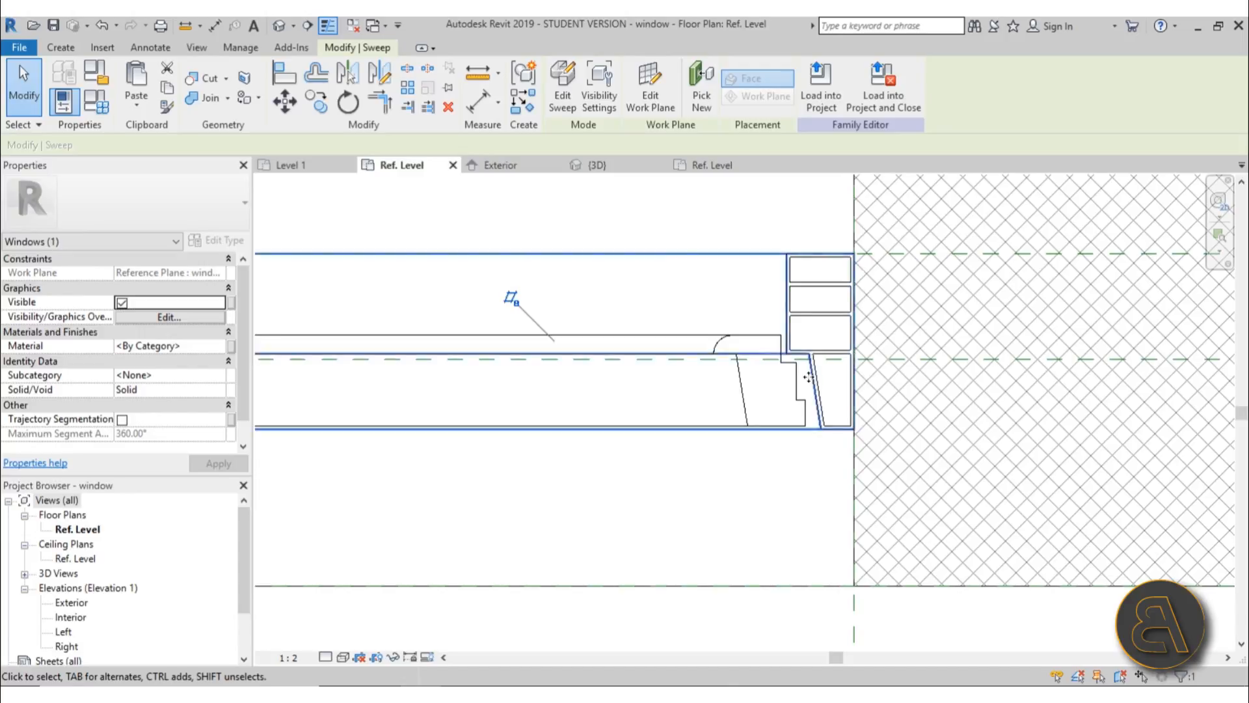
{"action": "scroll", "coordinate": [811, 415], "scroll_direction": "down", "scroll_amount": 2}
{"action": "middle_click_drag", "start_coordinate": [816, 443], "coordinate": [866, 392]}
{"action": "left_click", "coordinate": [813, 516]}
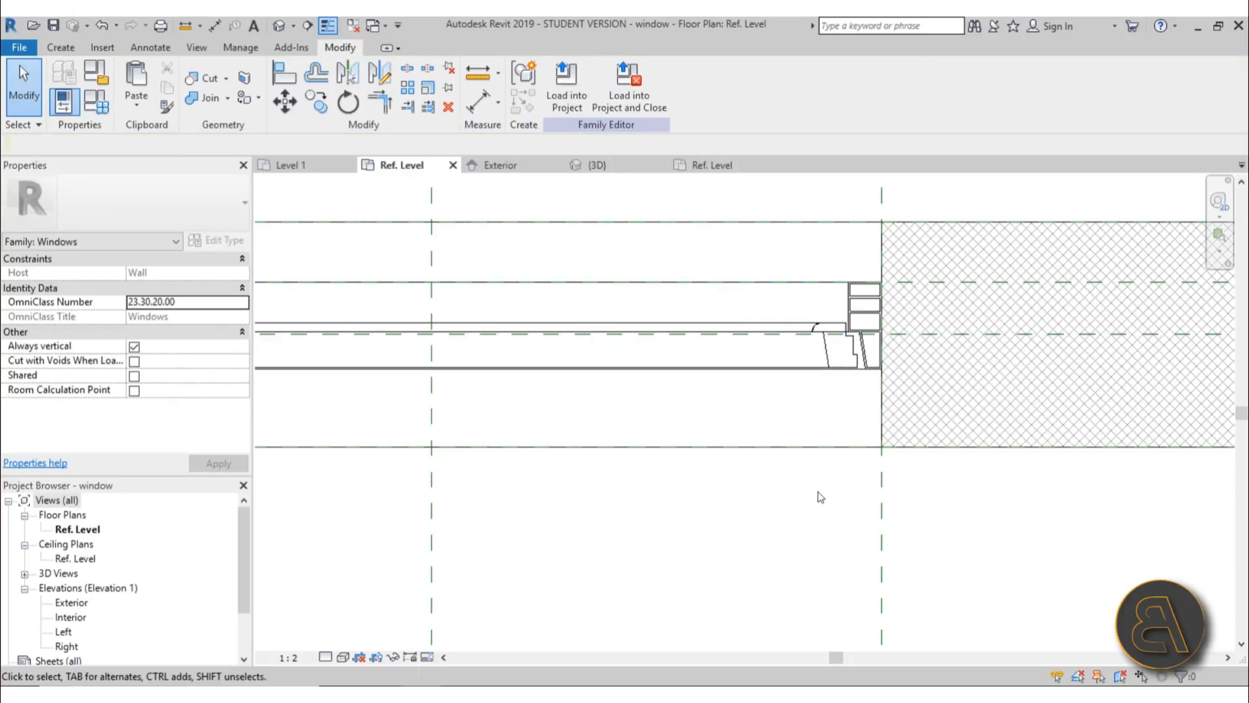
{"action": "middle_click_drag", "start_coordinate": [818, 491], "coordinate": [940, 504]}
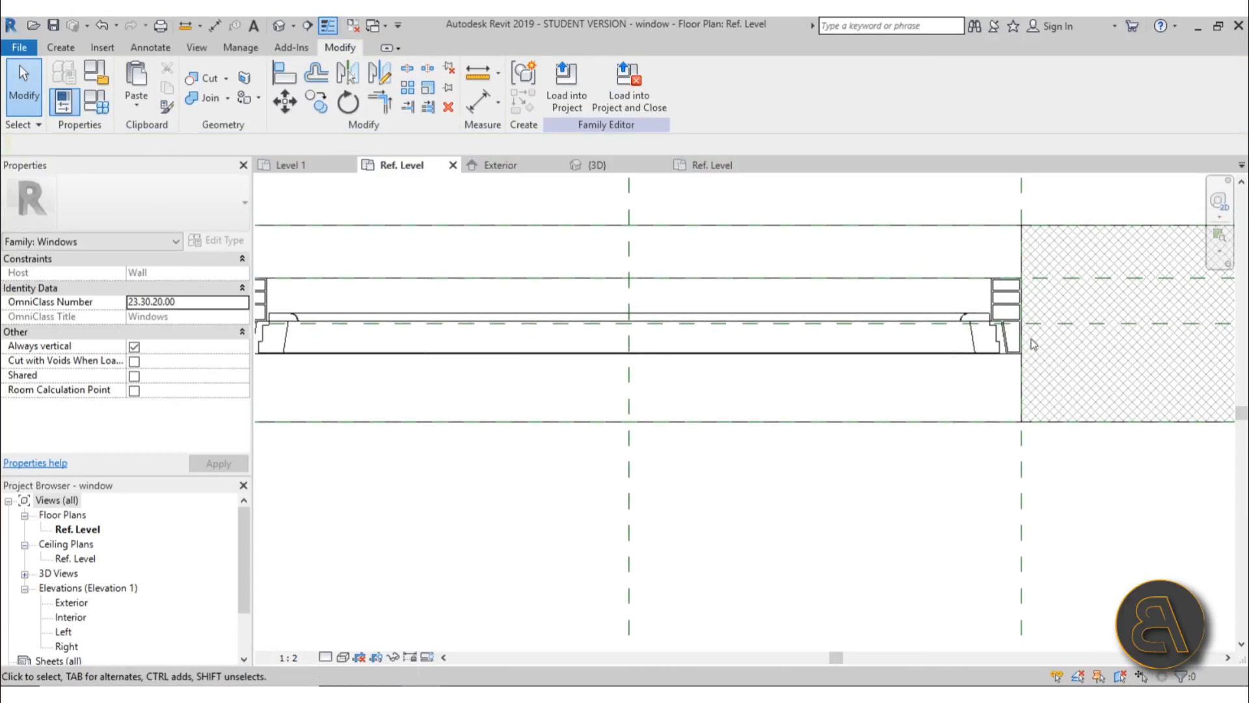
{"action": "scroll", "coordinate": [1034, 345], "scroll_direction": "up", "scroll_amount": 3}
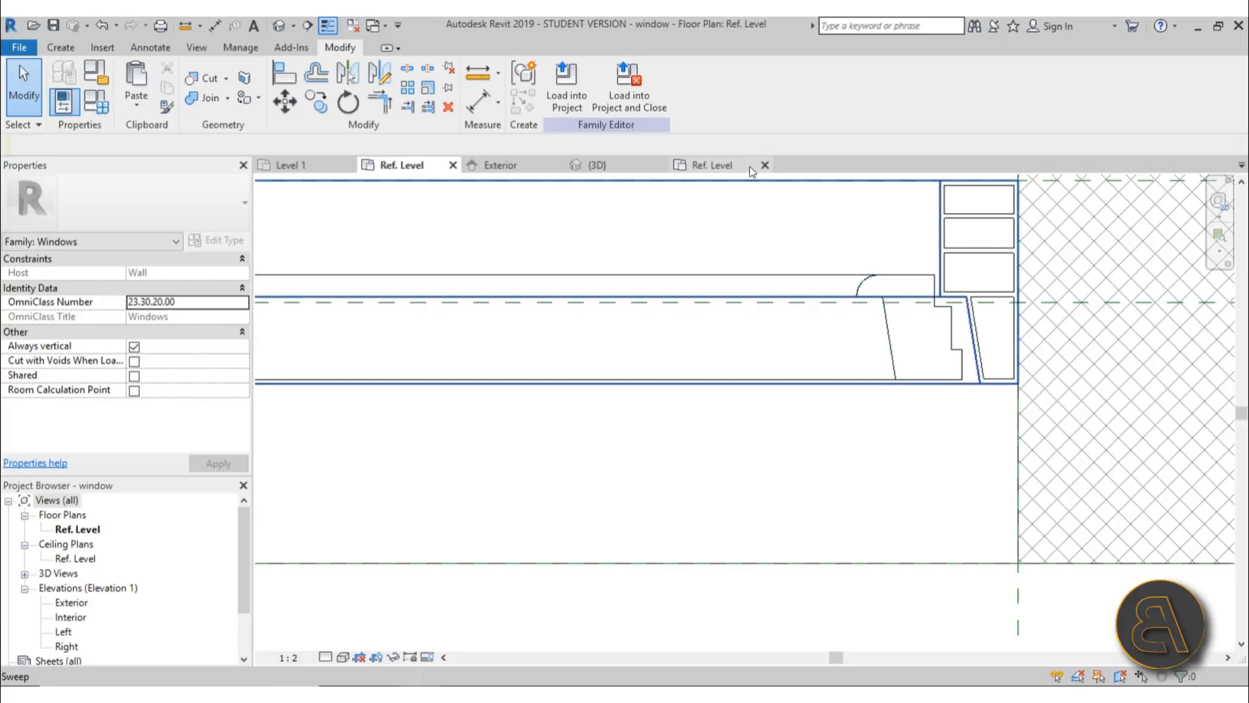
{"action": "left_click", "coordinate": [733, 167]}
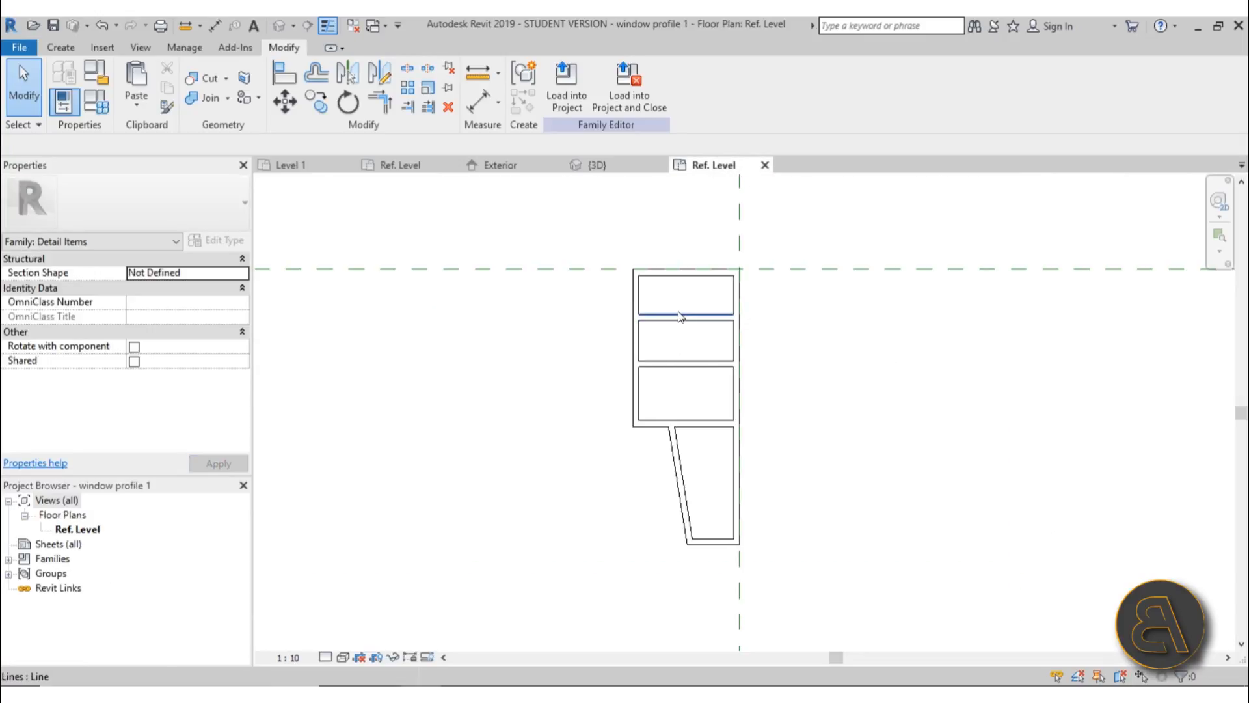
{"action": "left_click", "coordinate": [430, 170]}
{"action": "scroll", "coordinate": [937, 304], "scroll_direction": "up", "scroll_amount": 1}
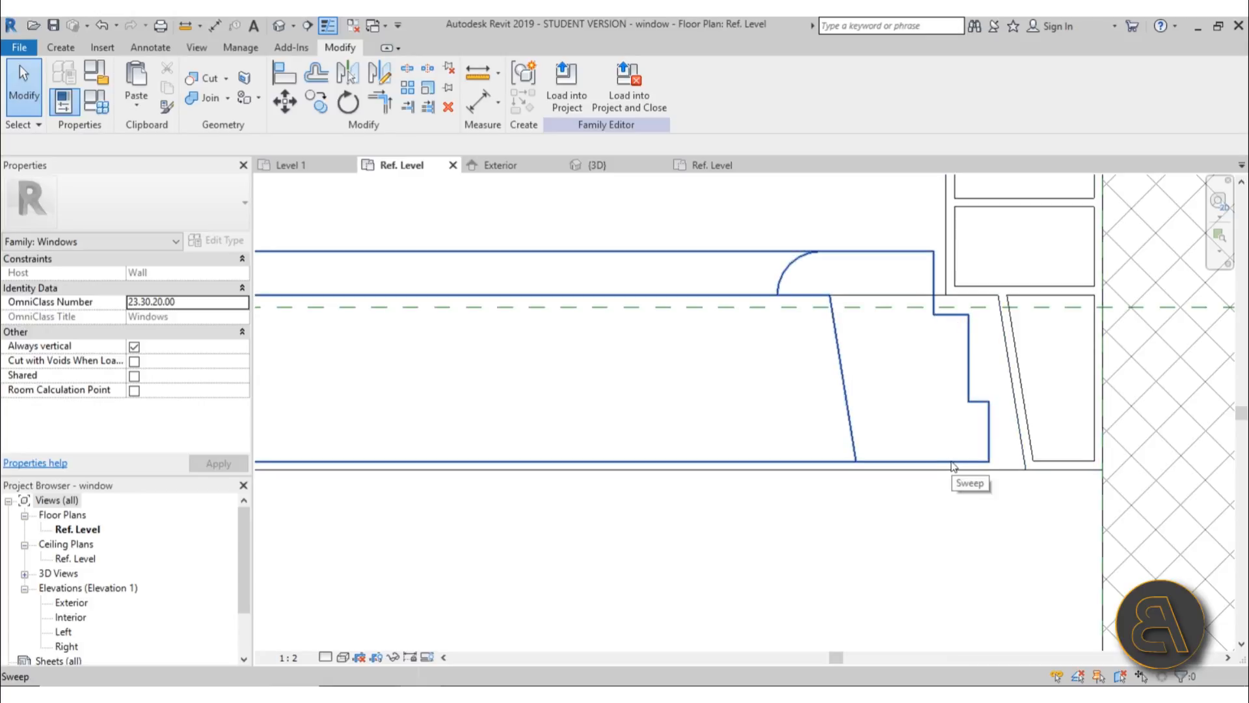
{"action": "scroll", "coordinate": [841, 301], "scroll_direction": "down", "scroll_amount": 6}
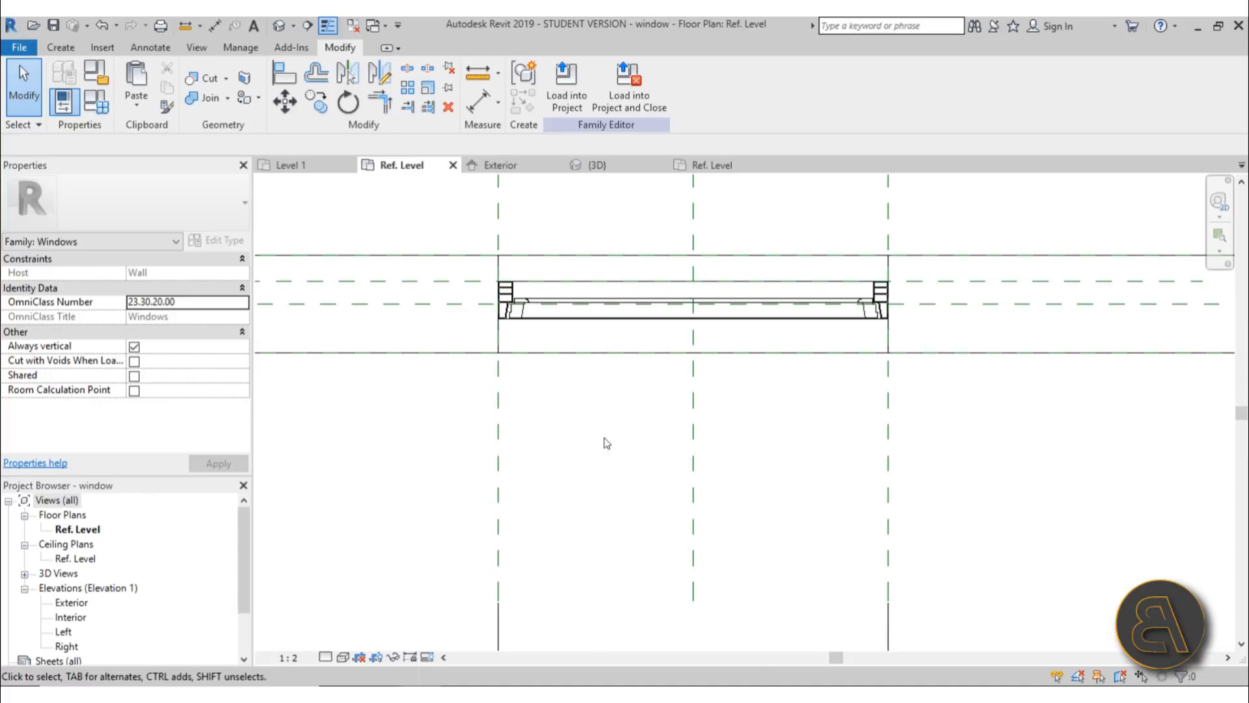
{"action": "left_click", "coordinate": [527, 323]}
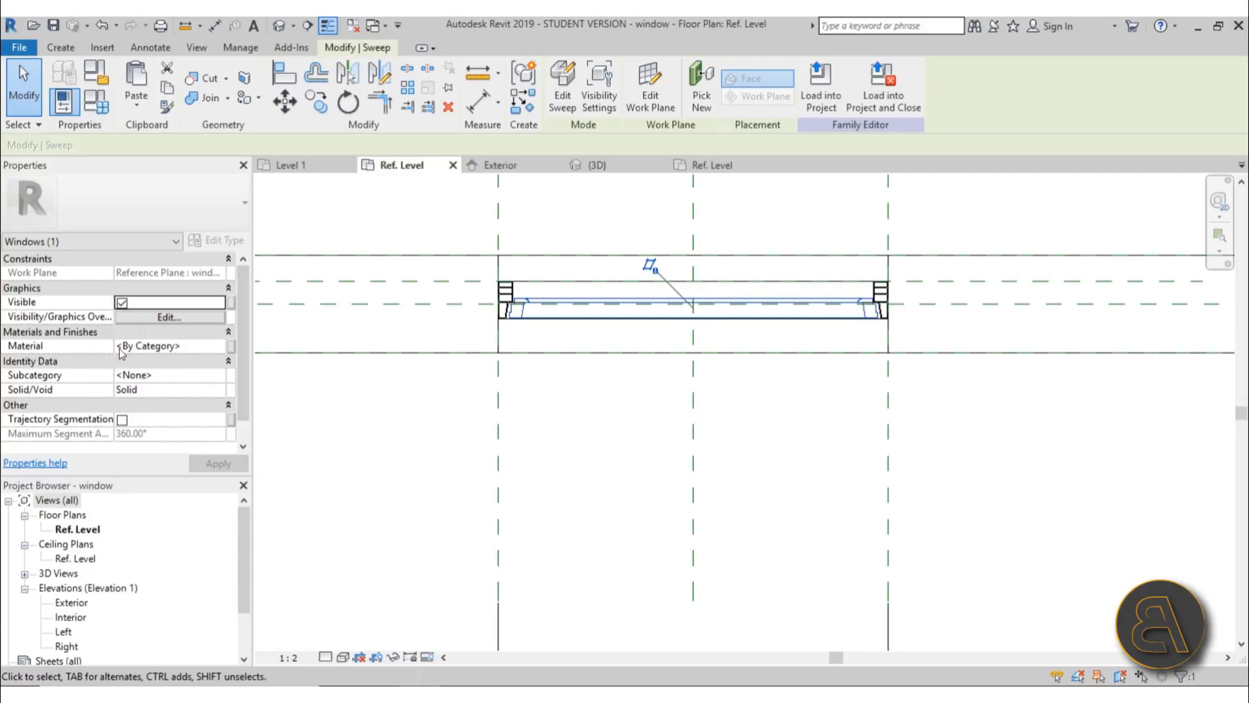
{"action": "left_click", "coordinate": [164, 346]}
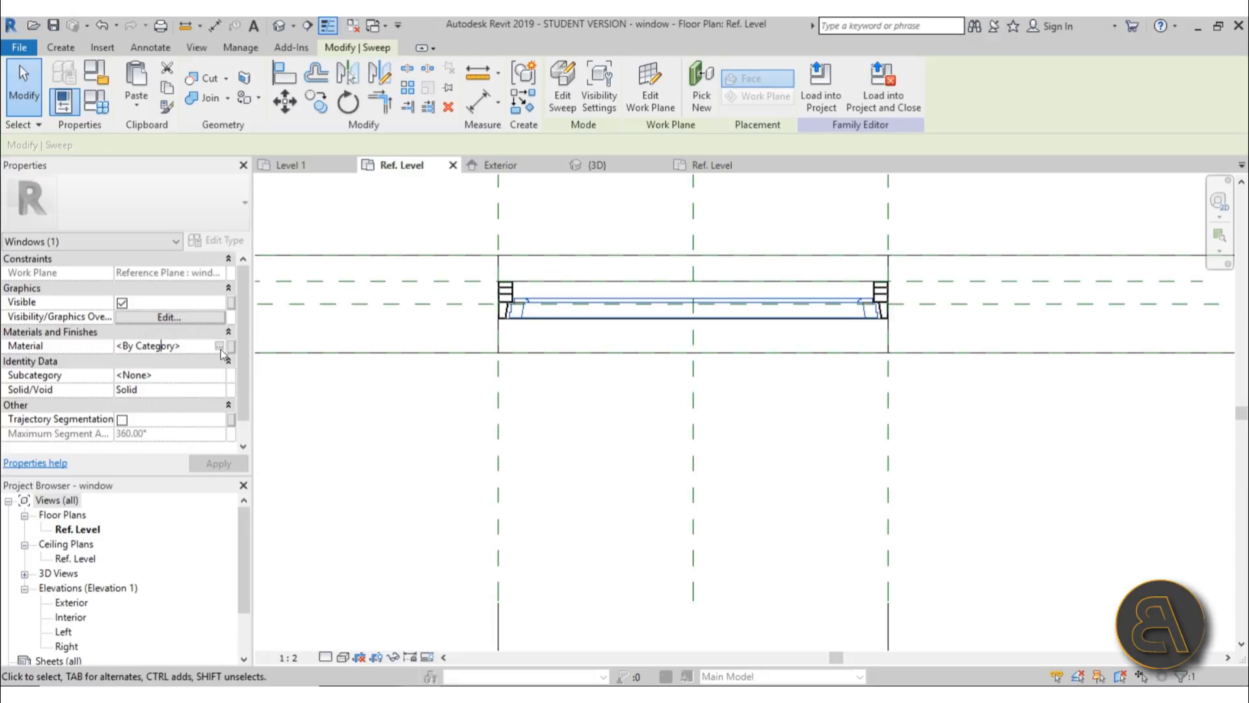
{"action": "left_click", "coordinate": [219, 347]}
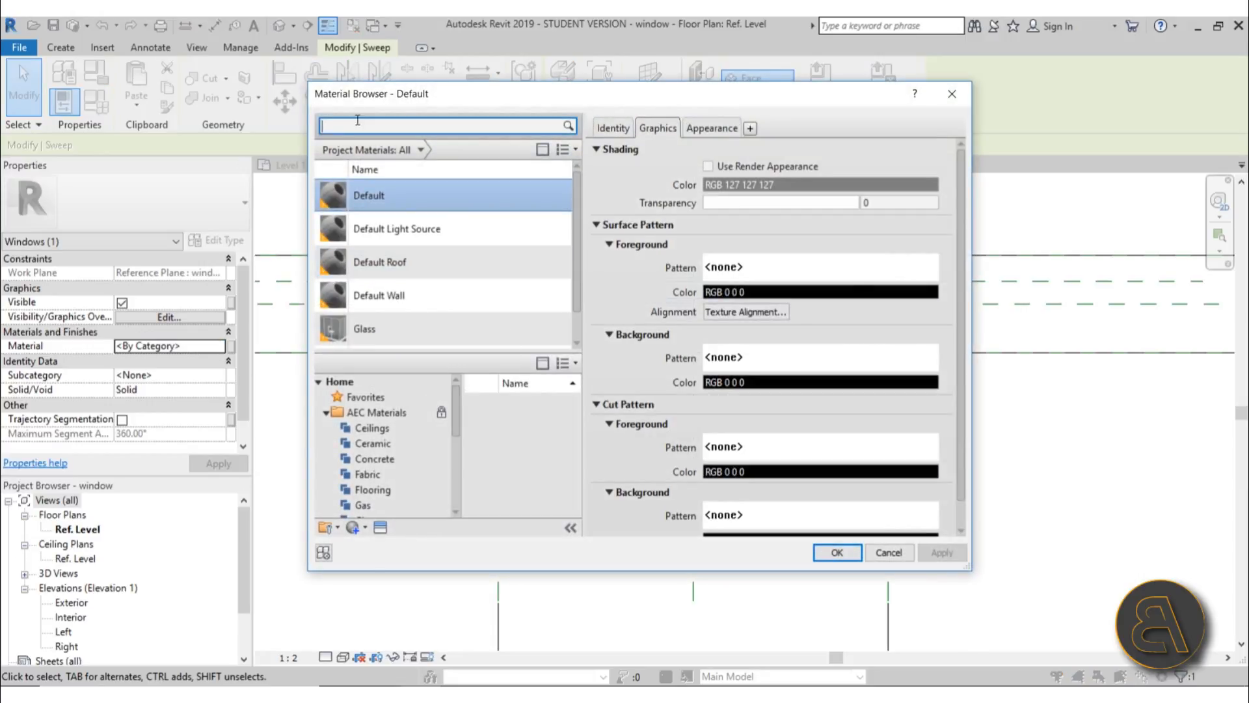
{"action": "scroll", "coordinate": [370, 463], "scroll_direction": "down", "scroll_amount": 3}
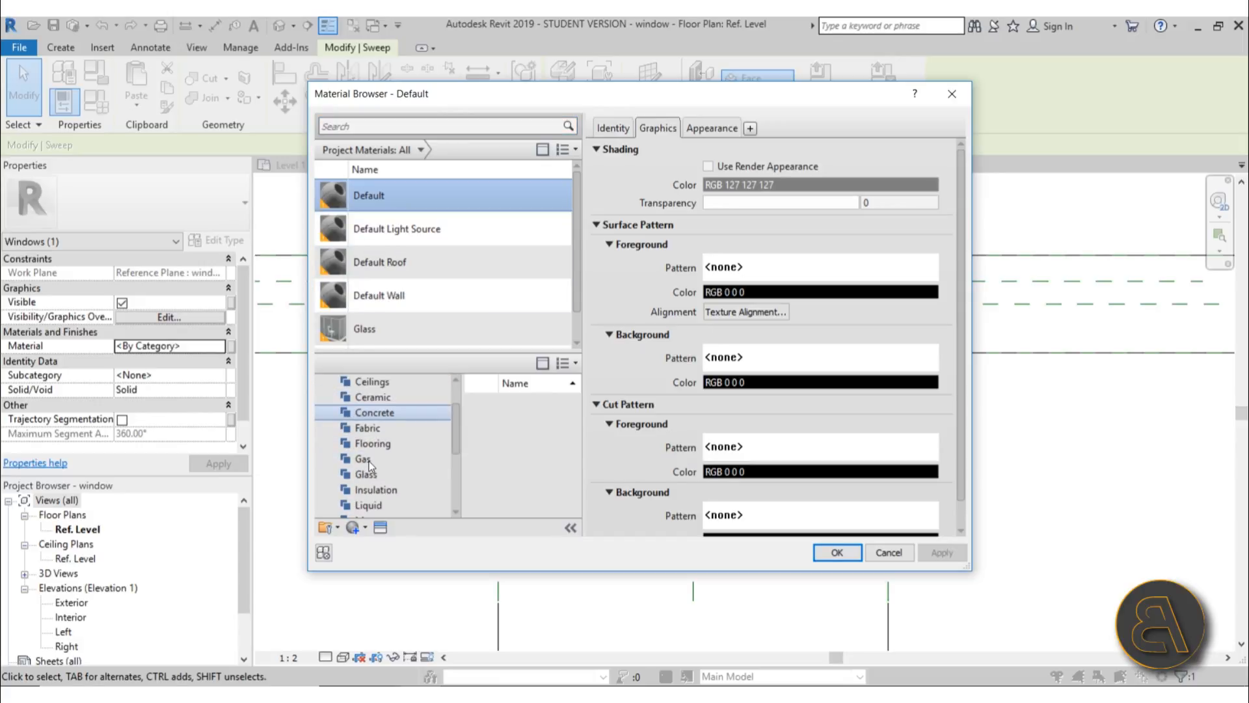
{"action": "left_click", "coordinate": [374, 446]}
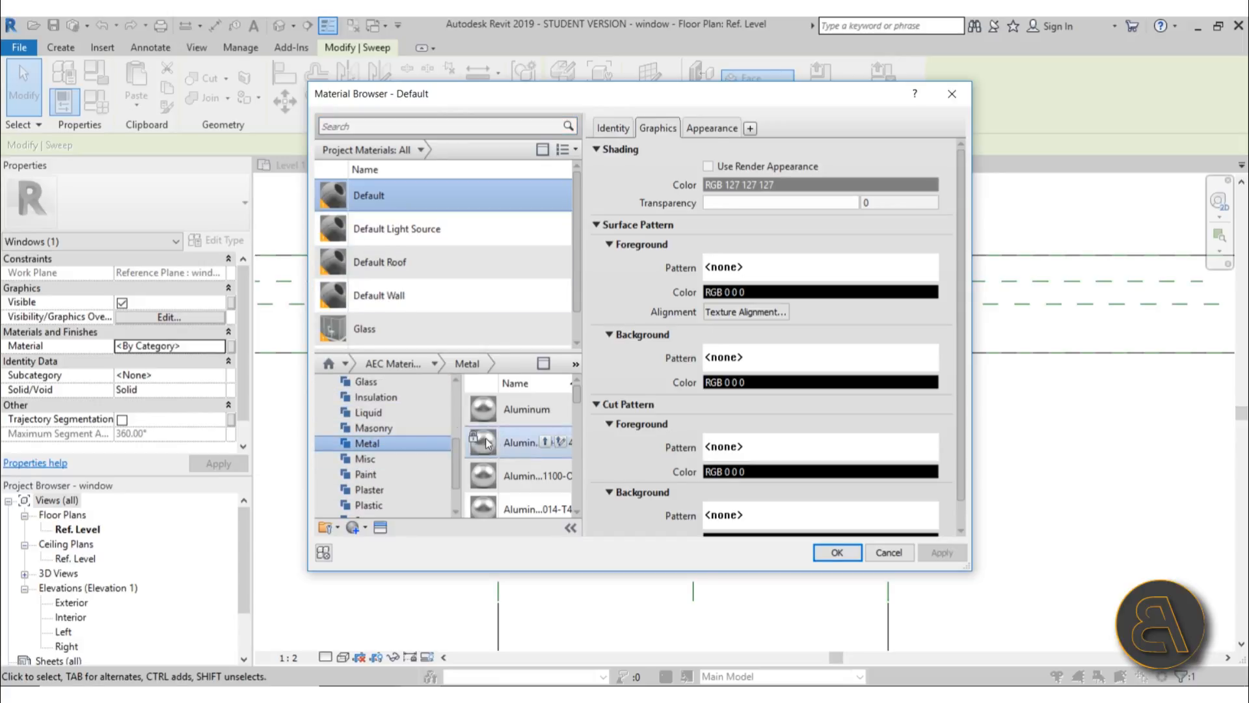
{"action": "left_click", "coordinate": [544, 408]}
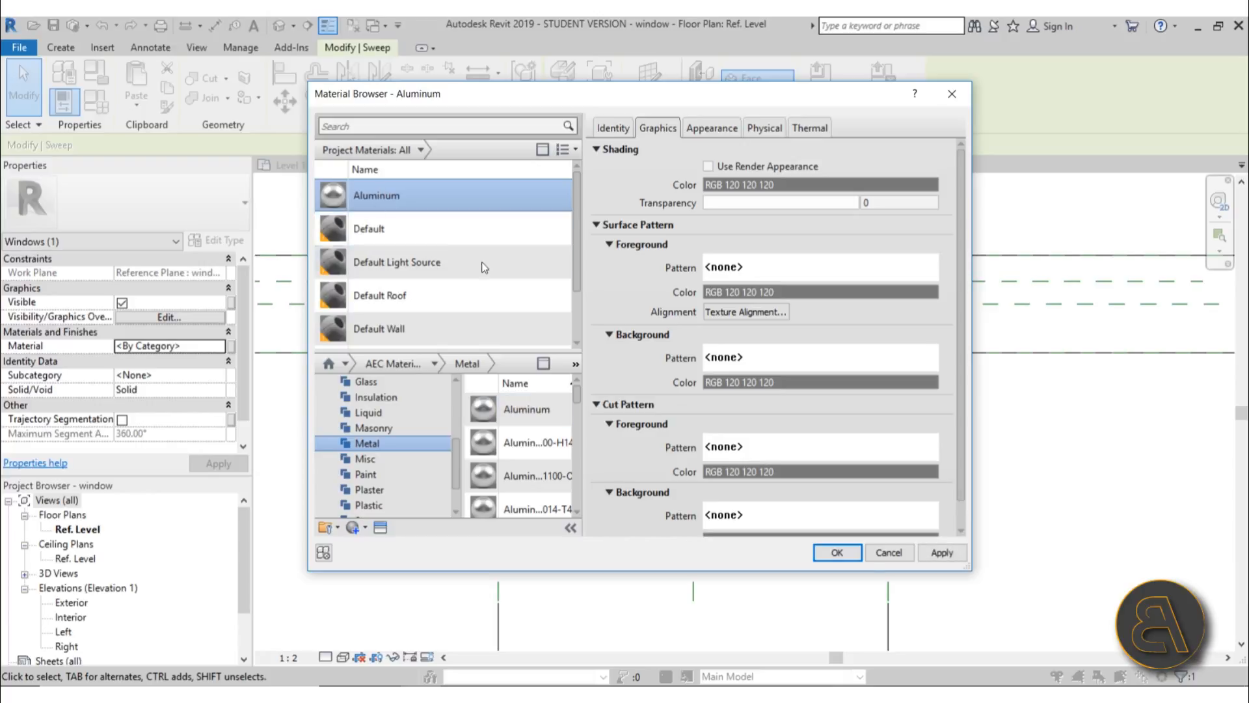
{"action": "left_click", "coordinate": [889, 552]}
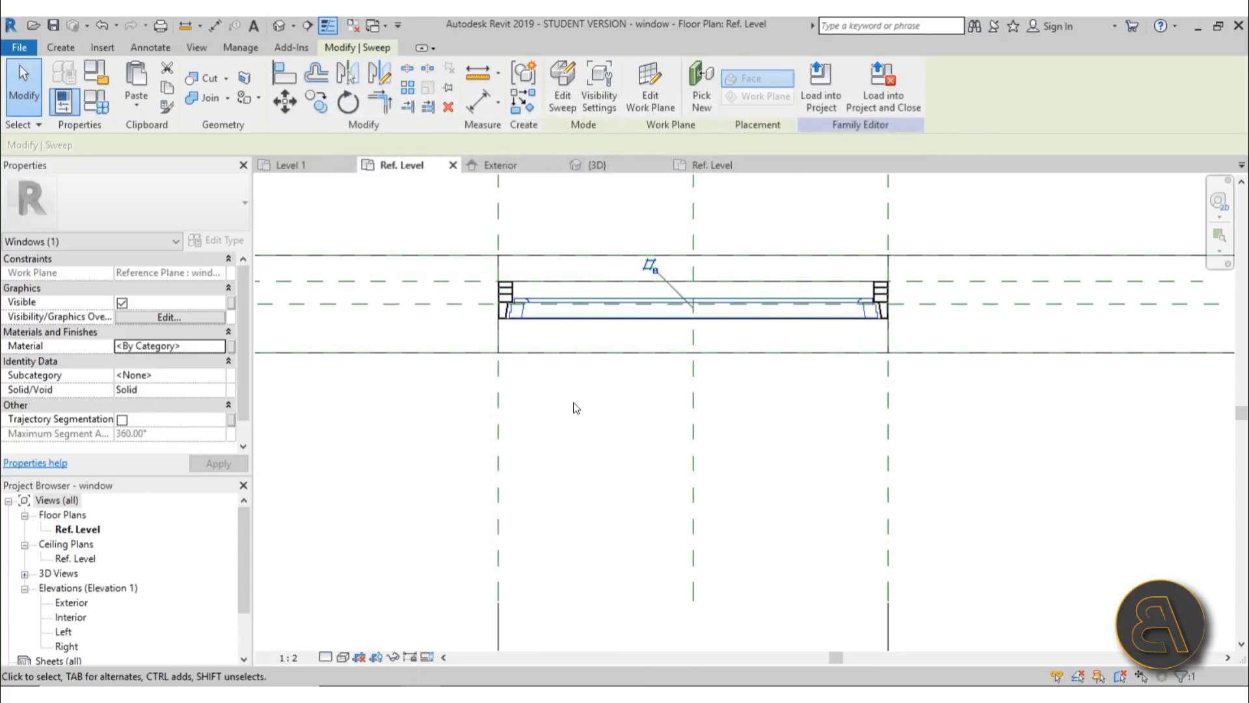
{"action": "left_click", "coordinate": [575, 407]}
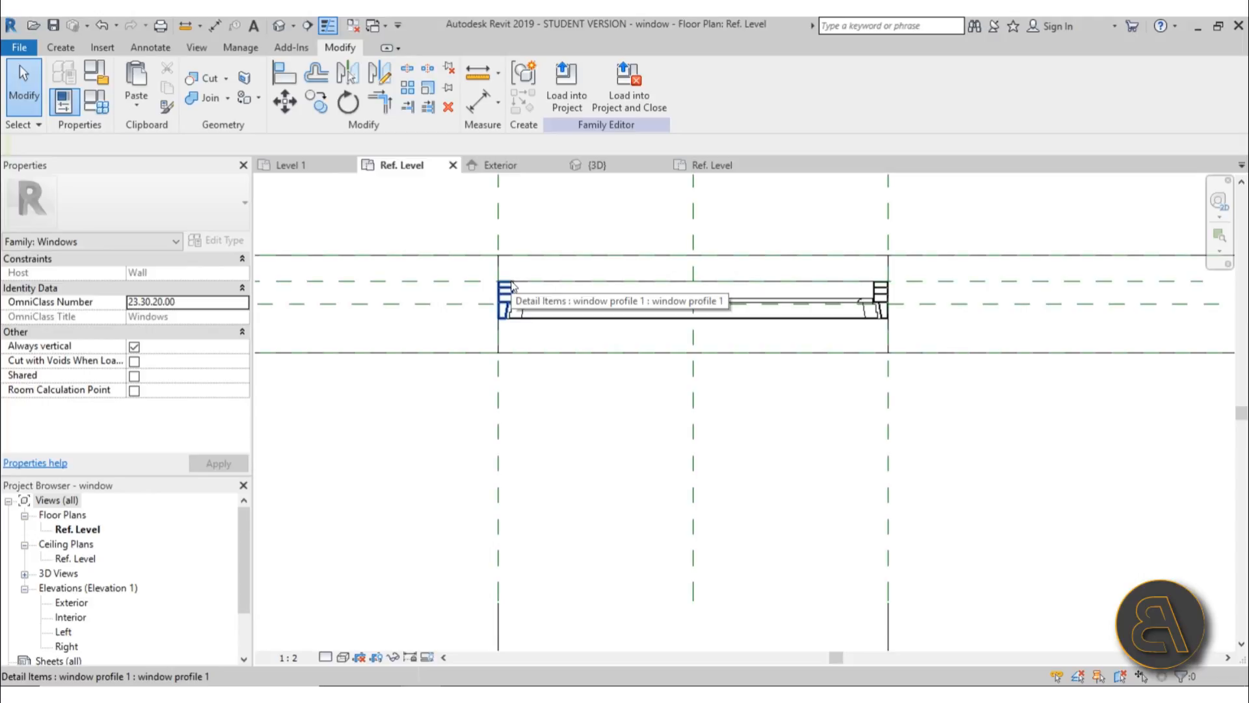
{"action": "scroll", "coordinate": [507, 296], "scroll_direction": "up", "scroll_amount": 2}
{"action": "middle_click_drag", "start_coordinate": [654, 392], "coordinate": [624, 391]}
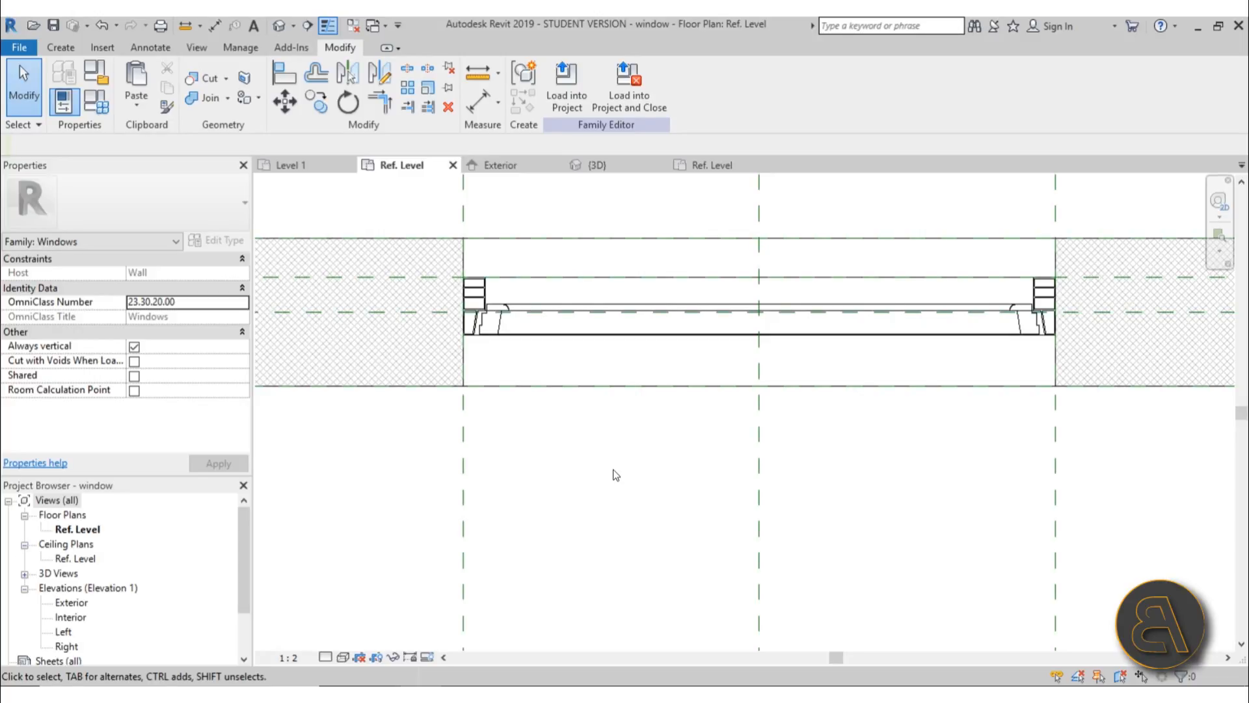
Associate the material of both the frame and sash sweeps with a new type parameter named Material, grouped under Materials and Finishes
{"action": "left_click", "coordinate": [280, 26]}
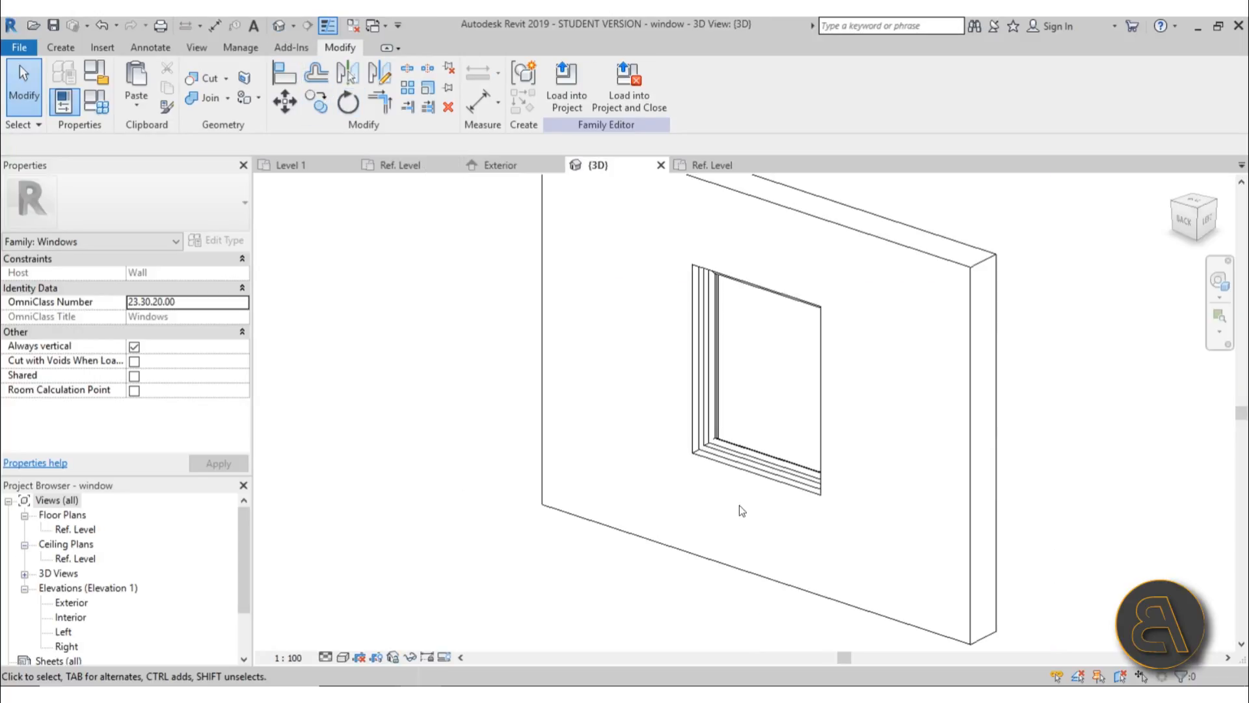
{"action": "scroll", "coordinate": [685, 467], "scroll_direction": "up", "scroll_amount": 5}
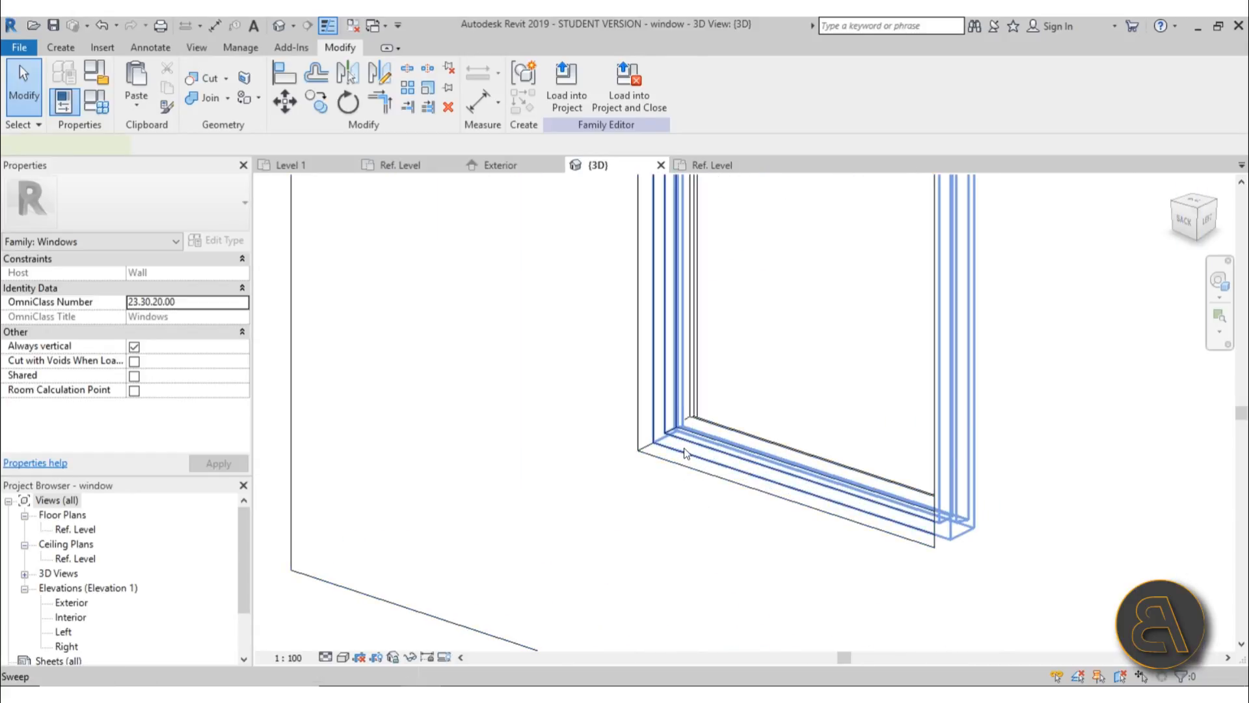
{"action": "left_click", "coordinate": [744, 429]}
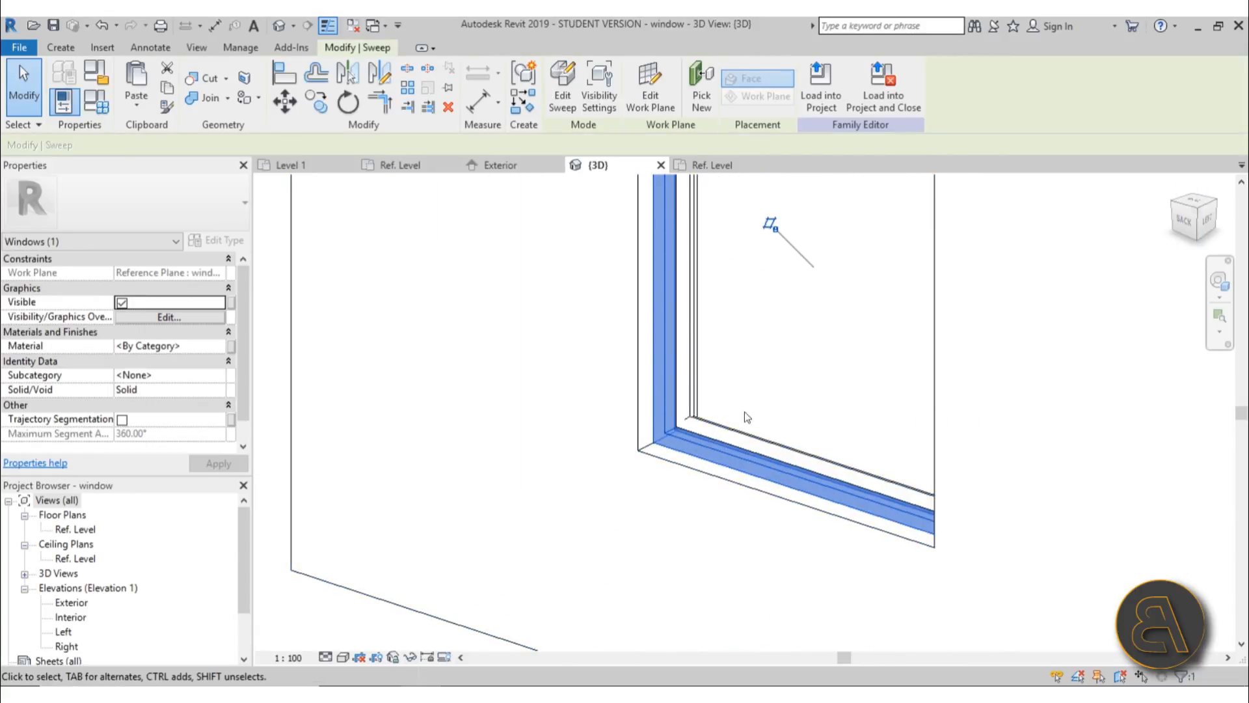
{"action": "left_click", "coordinate": [706, 409], "text": "ctrl"}
{"action": "scroll", "coordinate": [721, 480], "scroll_direction": "down", "scroll_amount": 2}
{"action": "scroll", "coordinate": [721, 479], "scroll_direction": "down", "scroll_amount": 1}
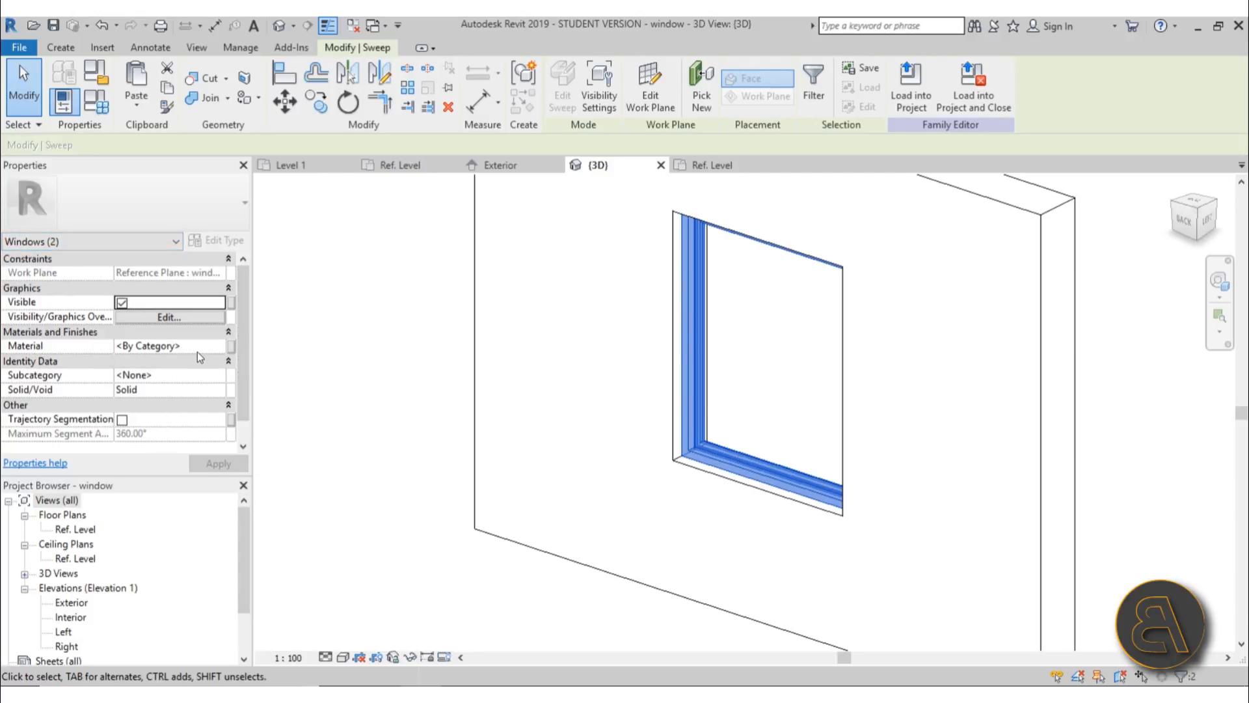
{"action": "left_click", "coordinate": [213, 350]}
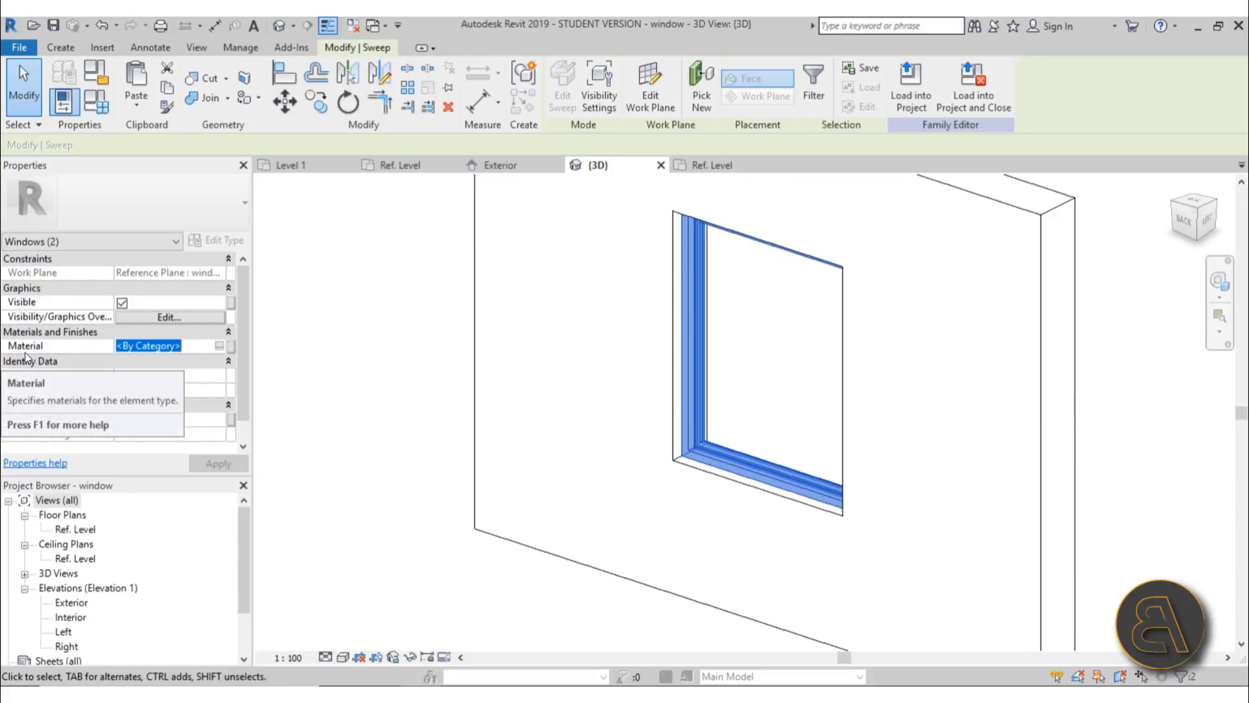
{"action": "left_click", "coordinate": [232, 349]}
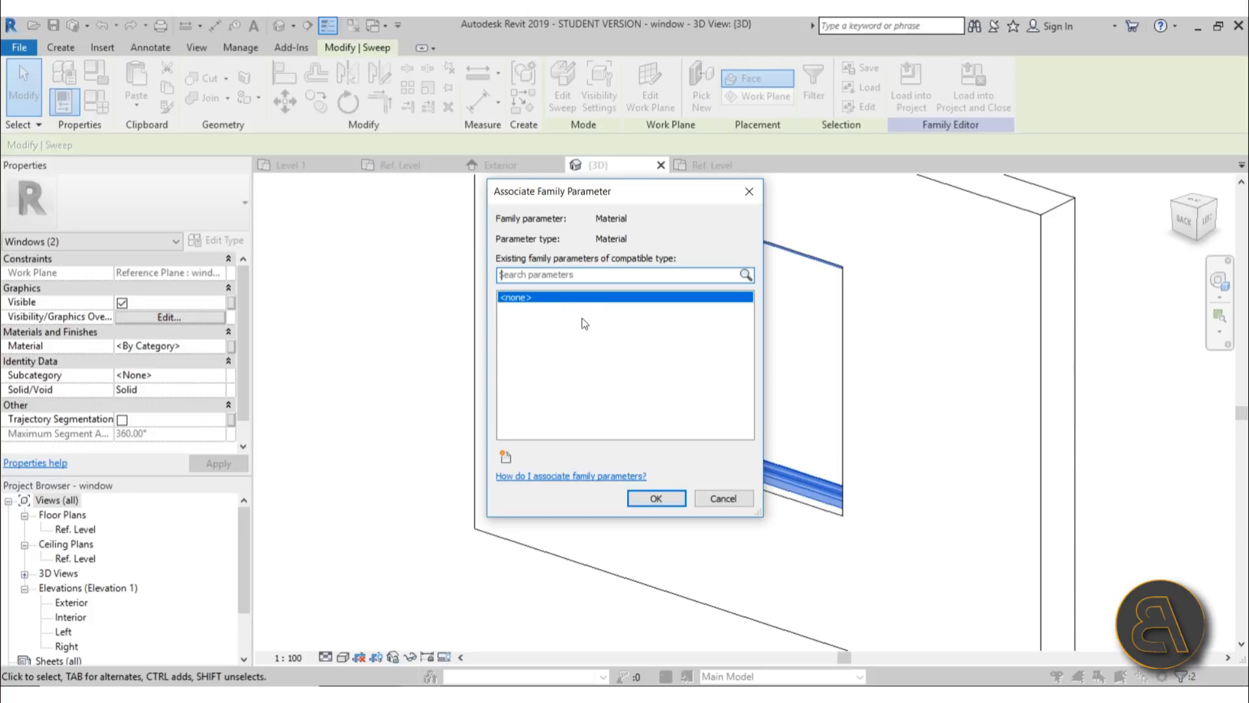
{"action": "left_click", "coordinate": [505, 458]}
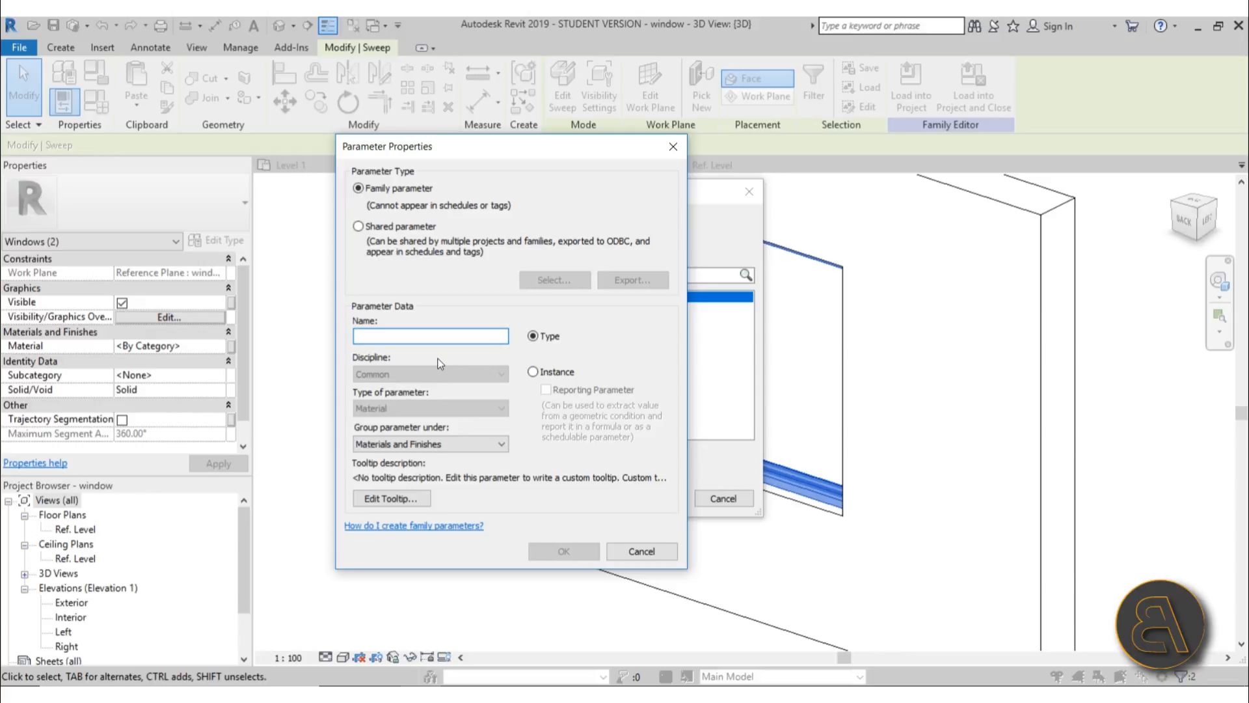
{"action": "type", "text": "Ma"}
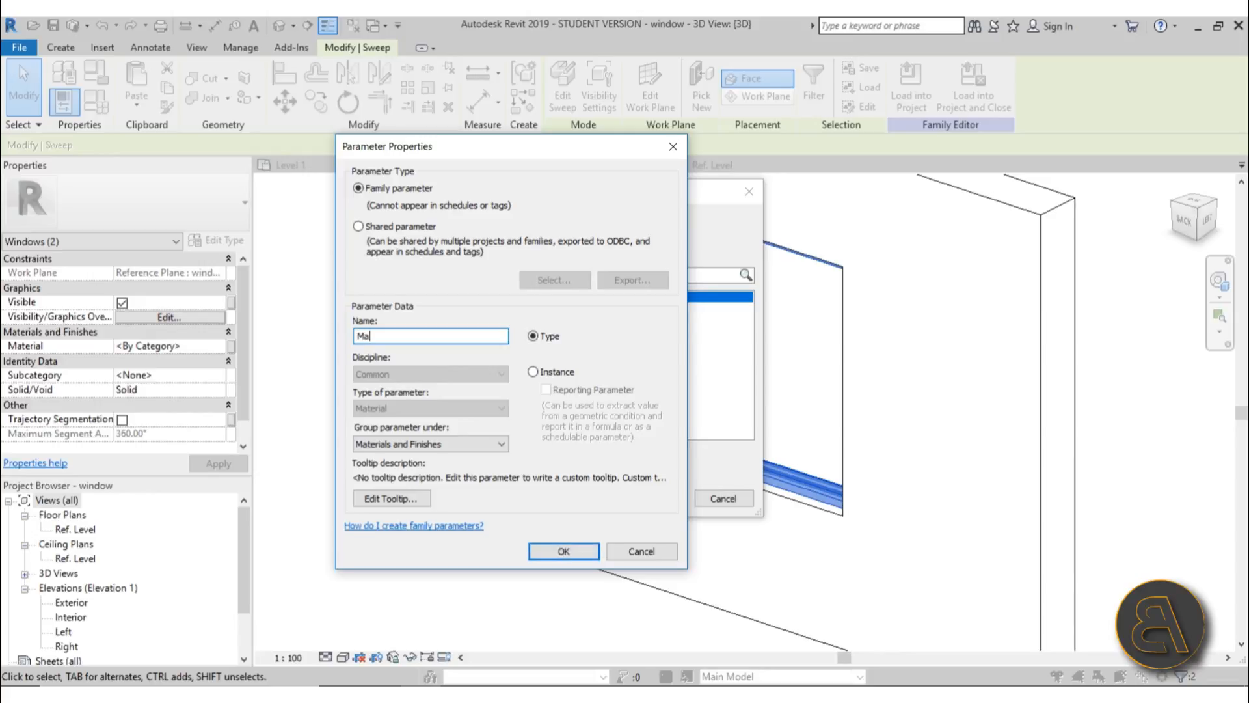
{"action": "type", "text": "terial"}
{"action": "left_click", "coordinate": [563, 552]}
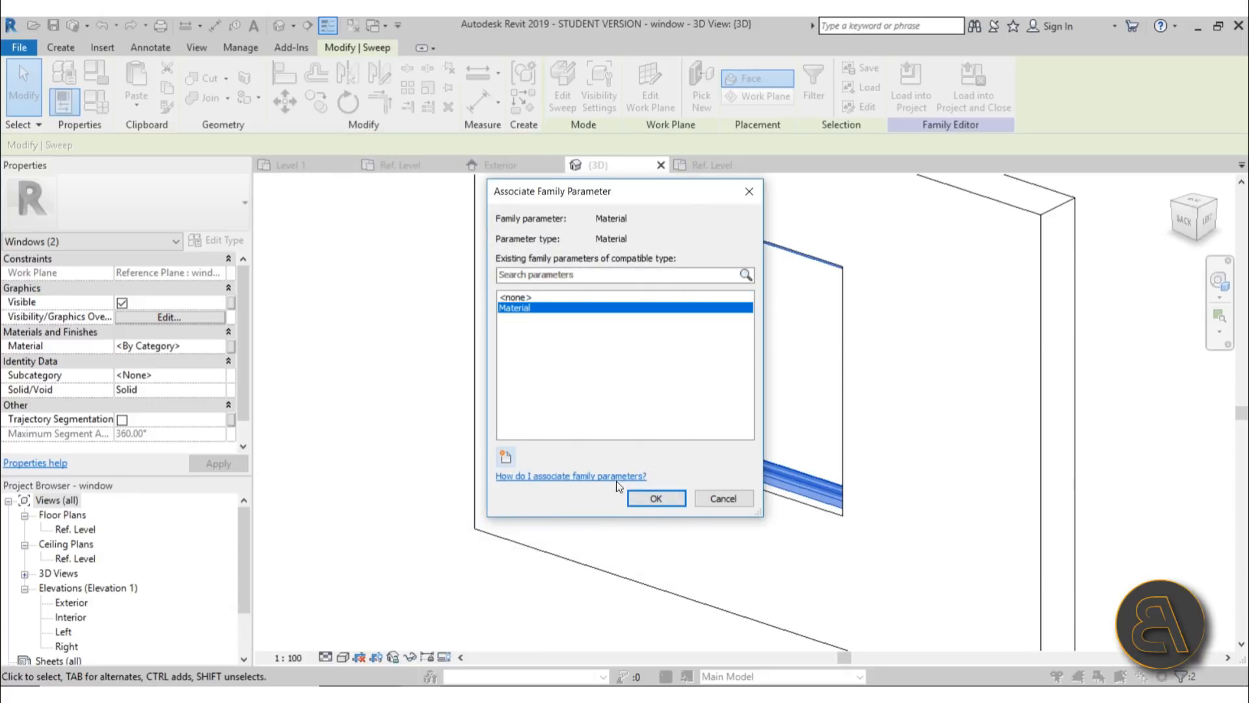
{"action": "left_click", "coordinate": [666, 502]}
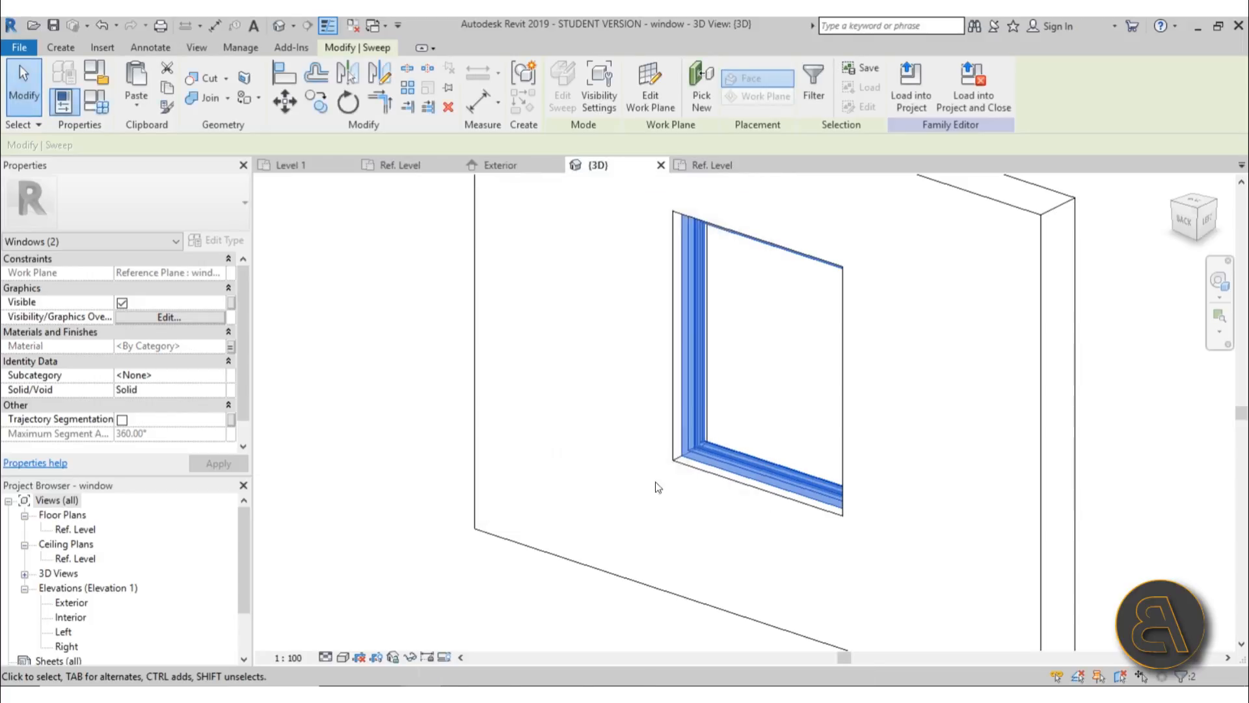
Switch the 3D view's visual style to show the wall and window sweeps with shaded surfaces
{"action": "left_click", "coordinate": [342, 656]}
{"action": "left_click", "coordinate": [367, 624]}
{"action": "left_click", "coordinate": [811, 401]}
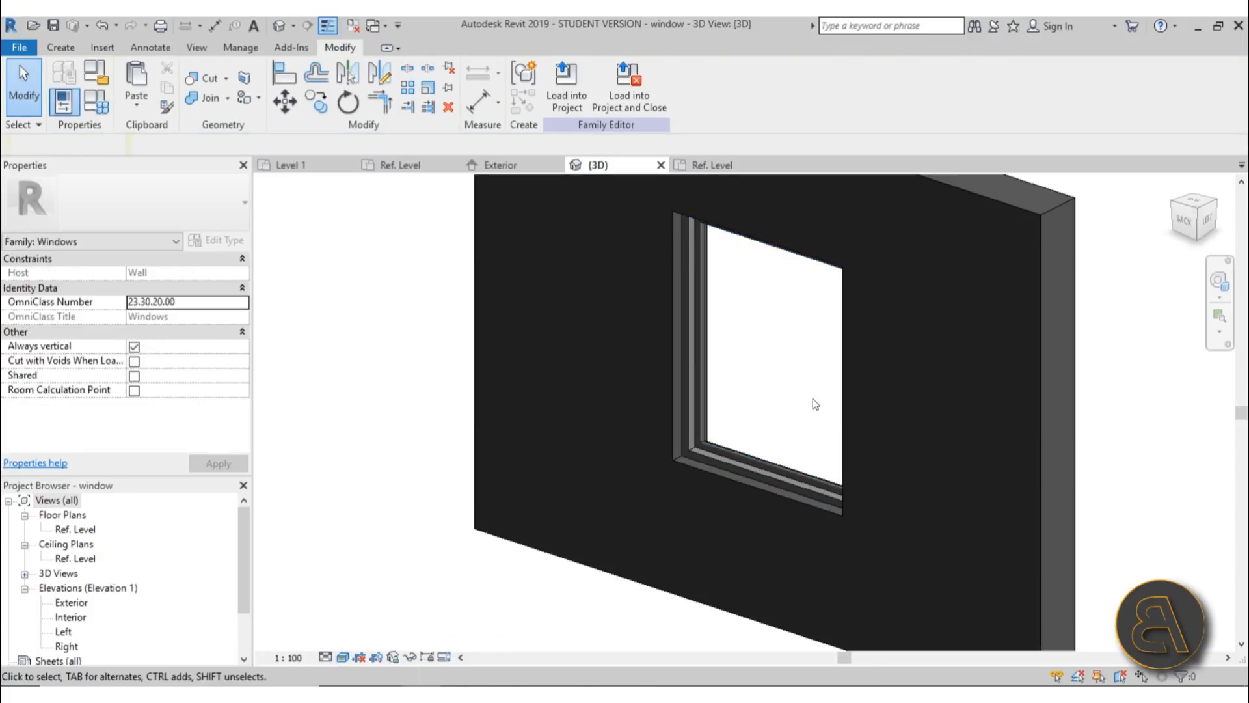
{"action": "scroll", "coordinate": [810, 404], "scroll_direction": "up", "scroll_amount": 4}
{"action": "middle_click_drag", "start_coordinate": [721, 464], "coordinate": [707, 409]}
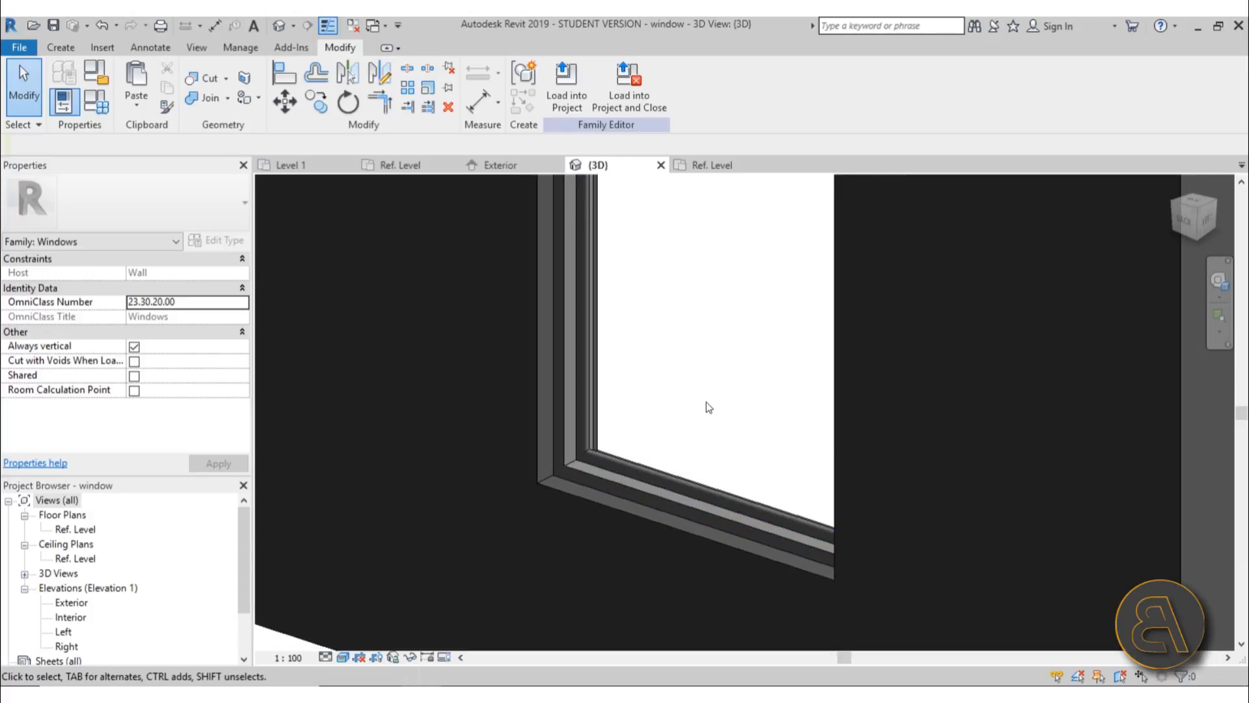
{"action": "middle_click_drag", "start_coordinate": [519, 343], "coordinate": [717, 354]}
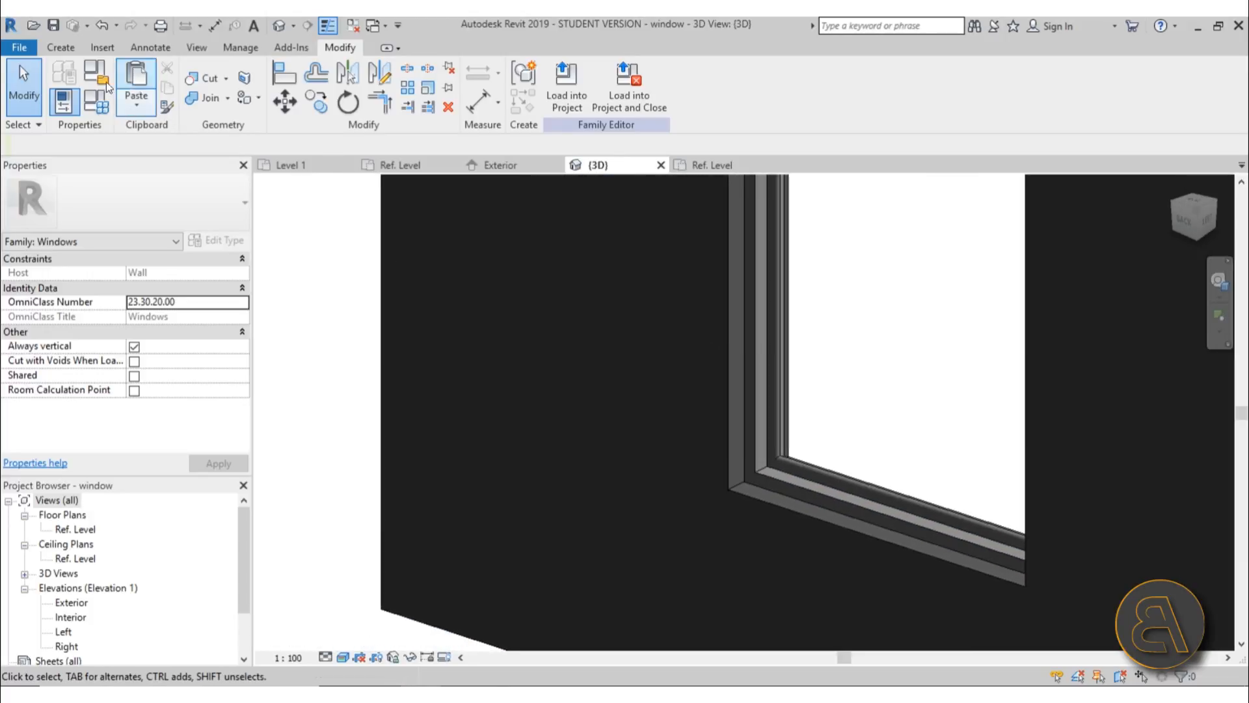
Find PVC, Flexible in the material library, add it to the document, and assign it to the family's Material parameter
{"action": "left_click", "coordinate": [92, 104]}
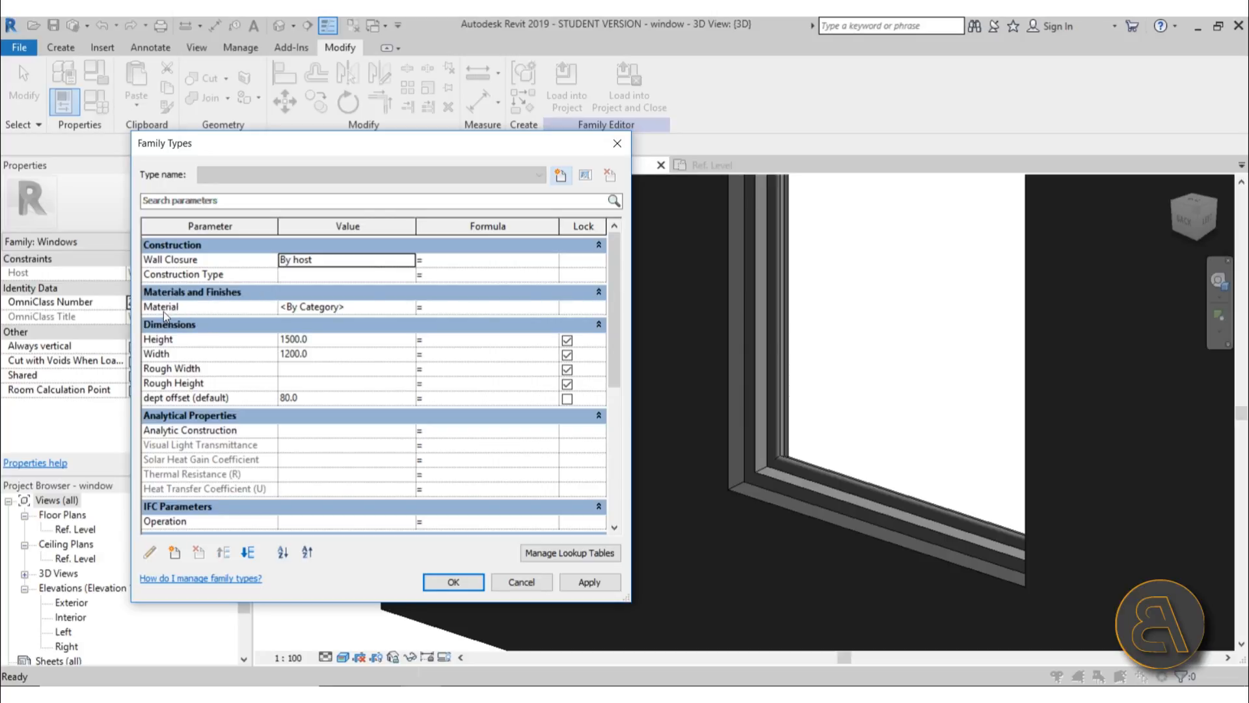
{"action": "left_click", "coordinate": [333, 308]}
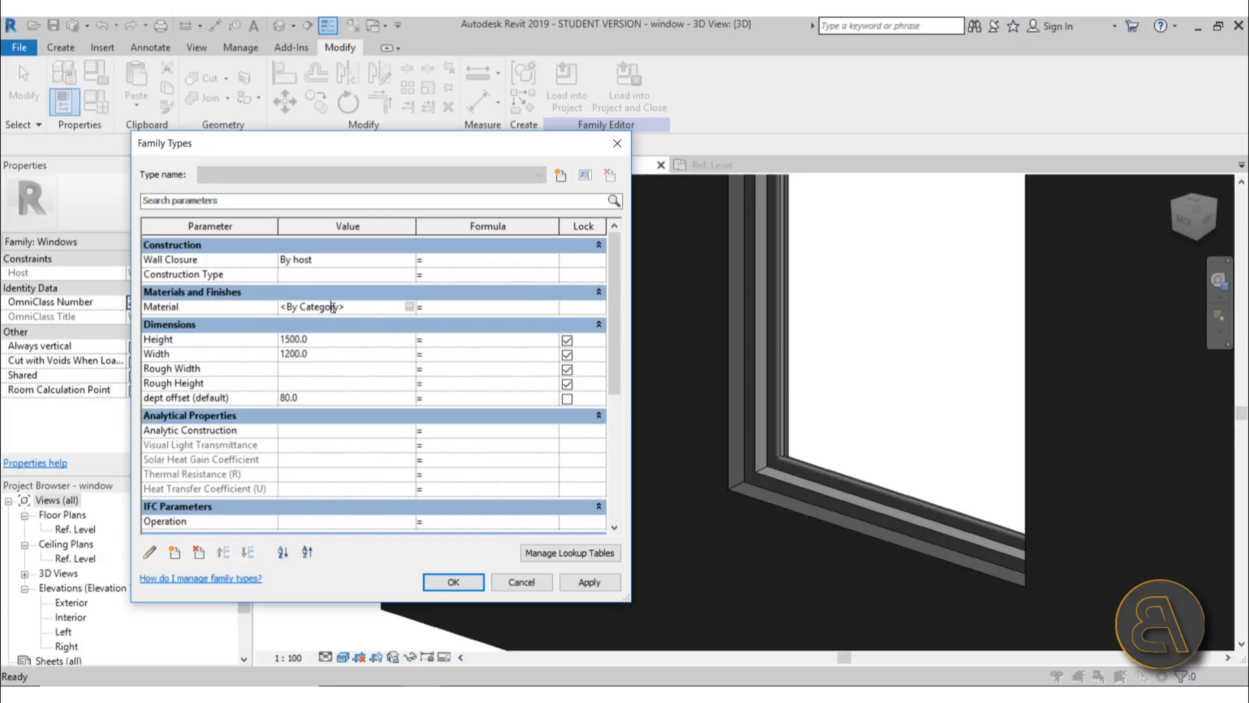
{"action": "left_click", "coordinate": [408, 308]}
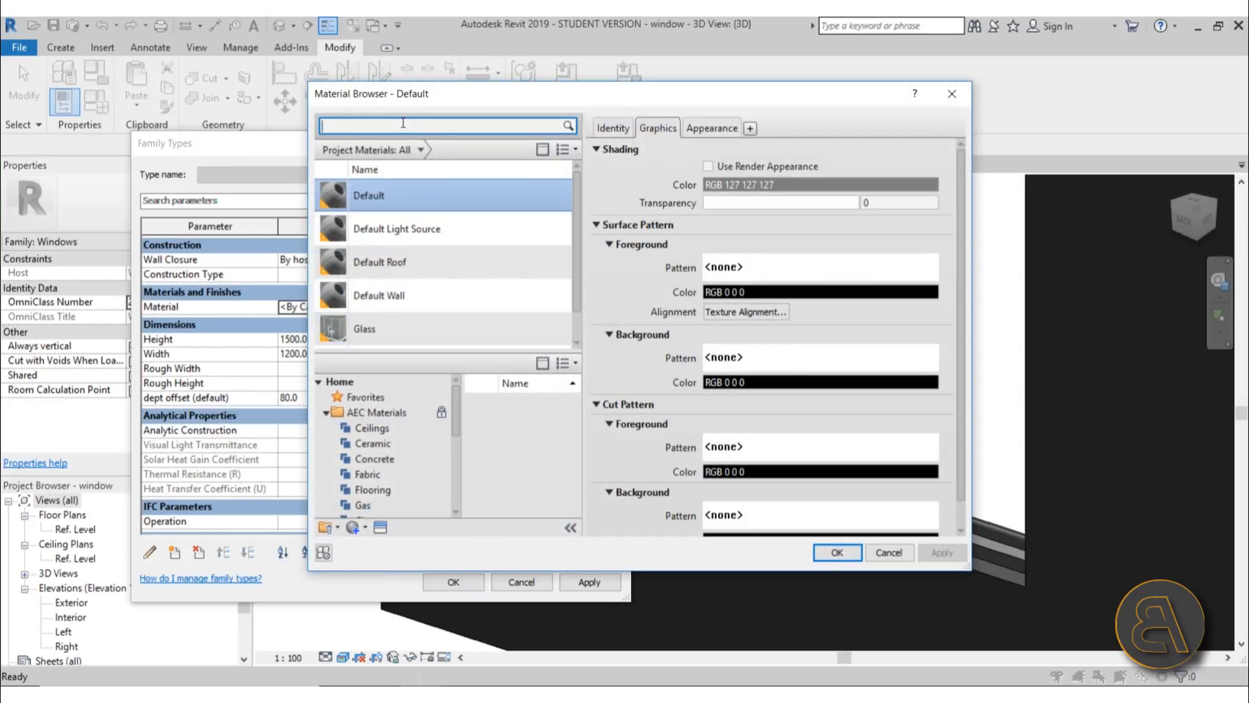
{"action": "type", "text": "pvc"}
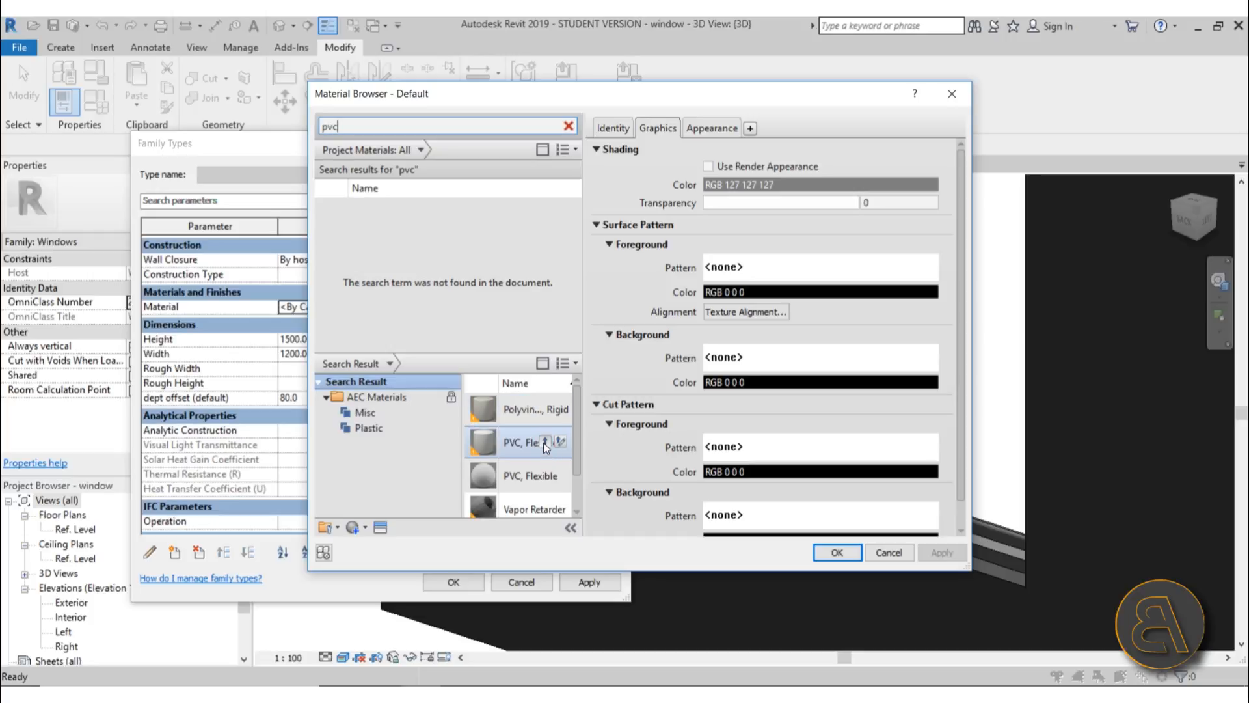
{"action": "left_click", "coordinate": [544, 442]}
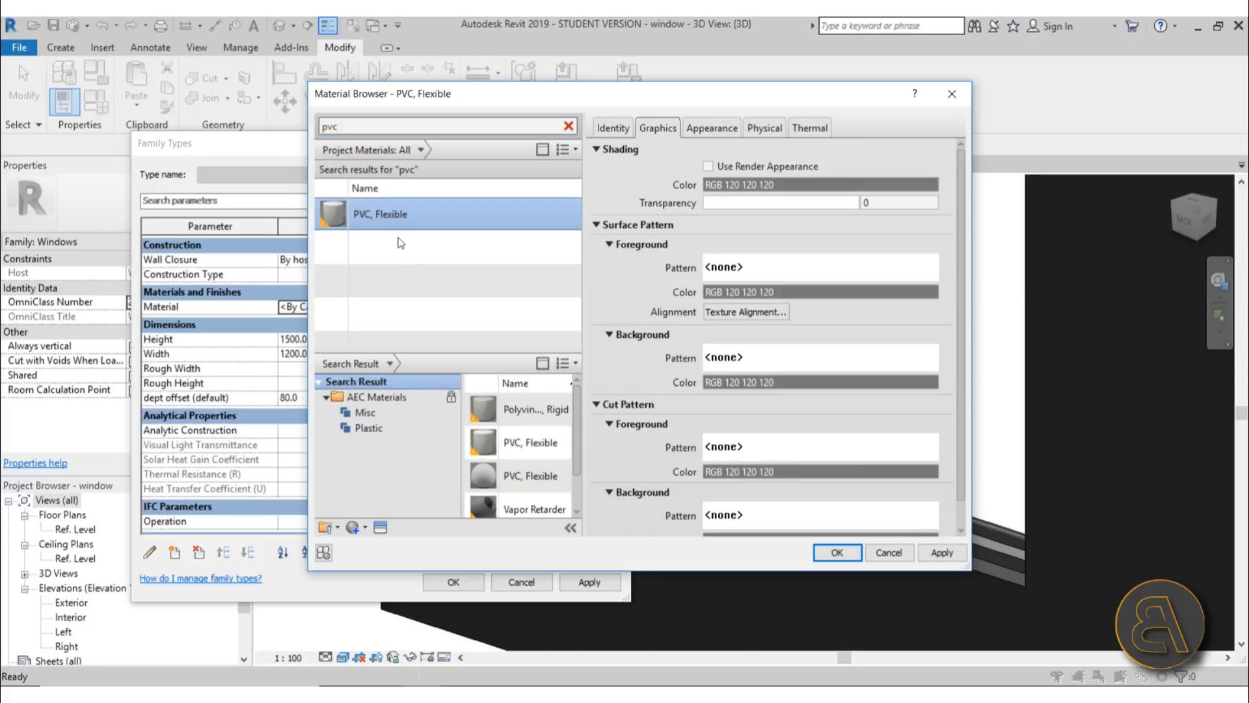
{"action": "key", "text": "Return"}
{"action": "left_click", "coordinate": [583, 578]}
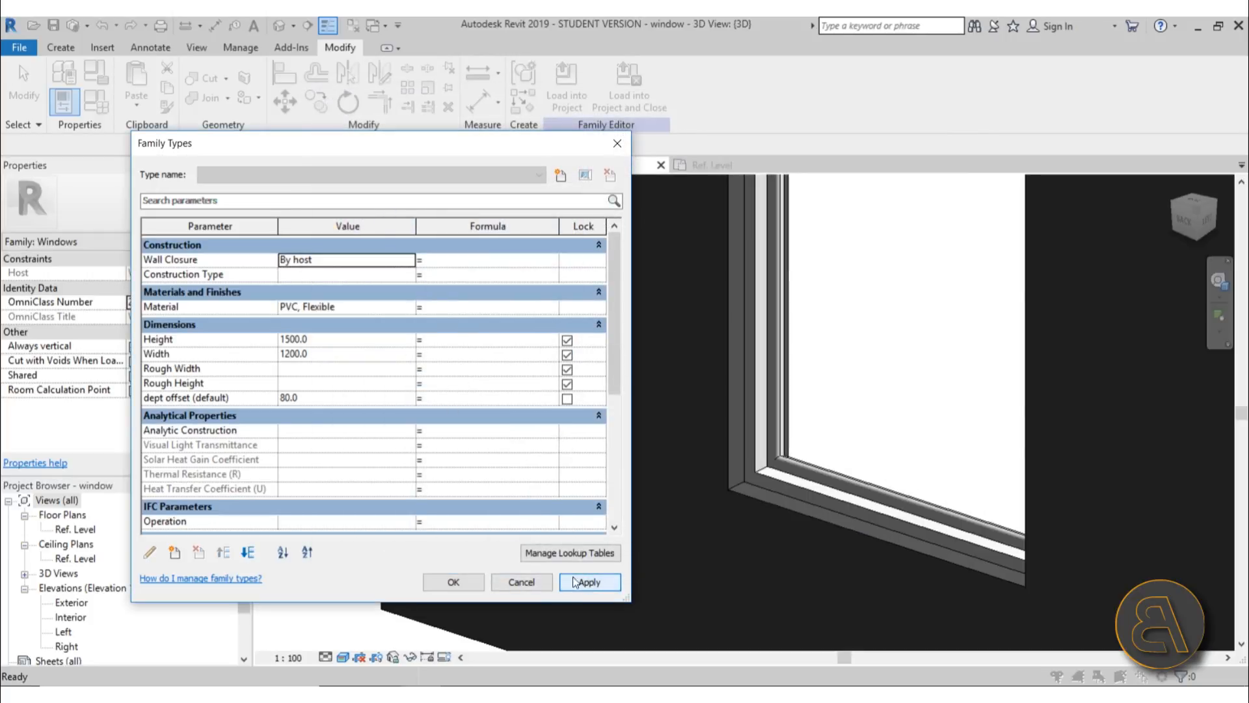
{"action": "left_click", "coordinate": [454, 582]}
Examine the frame and sash sweeps at the lower corners from both sides of the wall, including the sash's inner glazing edge
{"action": "scroll", "coordinate": [895, 431], "scroll_direction": "down", "scroll_amount": 3}
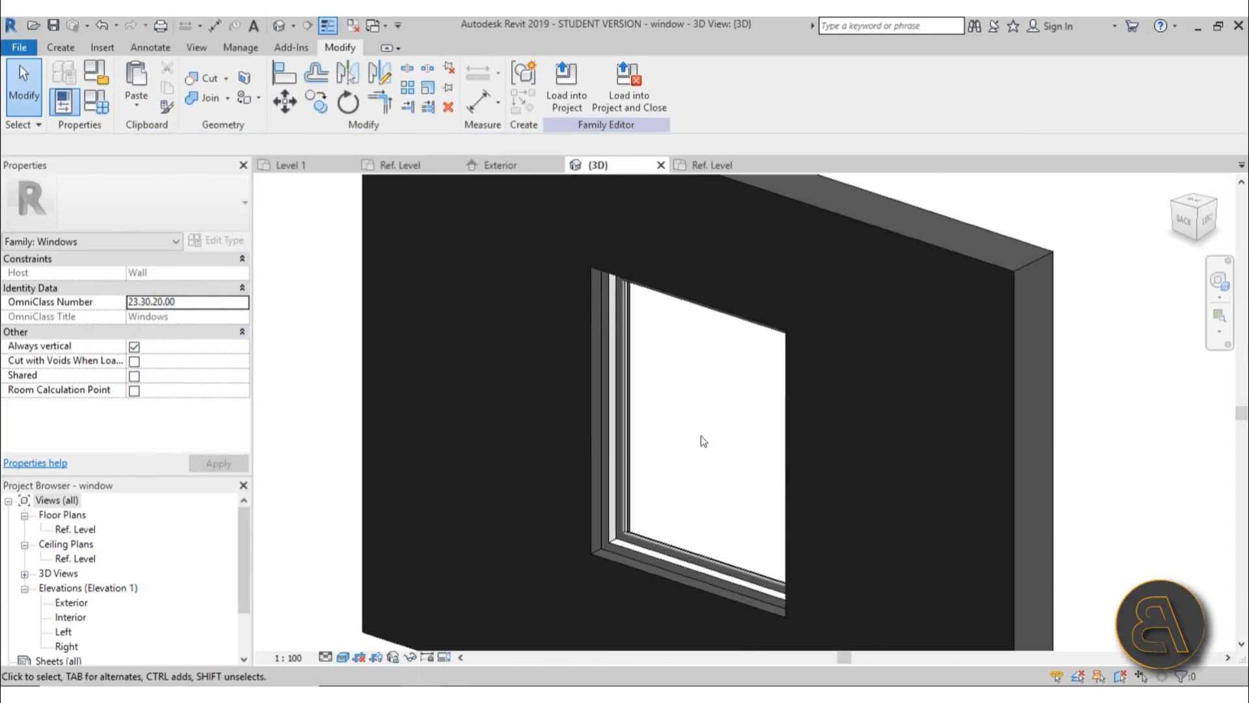
{"action": "scroll", "coordinate": [622, 553], "scroll_direction": "up", "scroll_amount": 5}
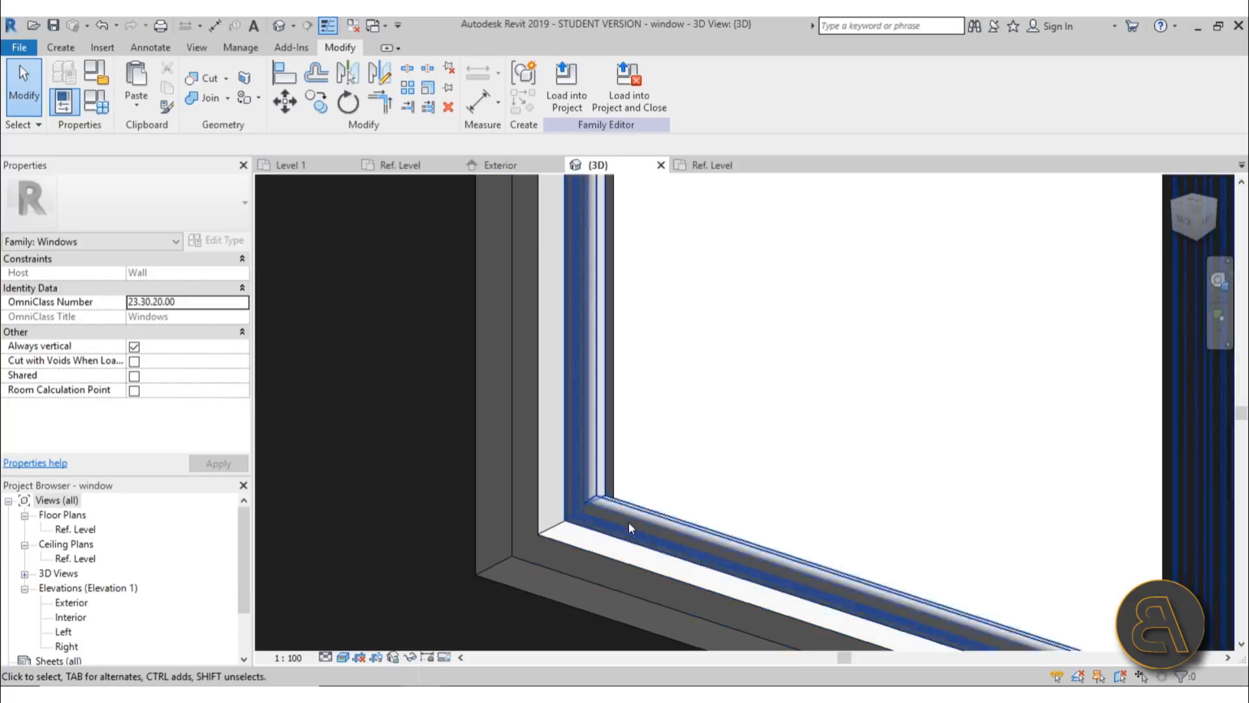
{"action": "scroll", "coordinate": [651, 501], "scroll_direction": "down", "scroll_amount": 1}
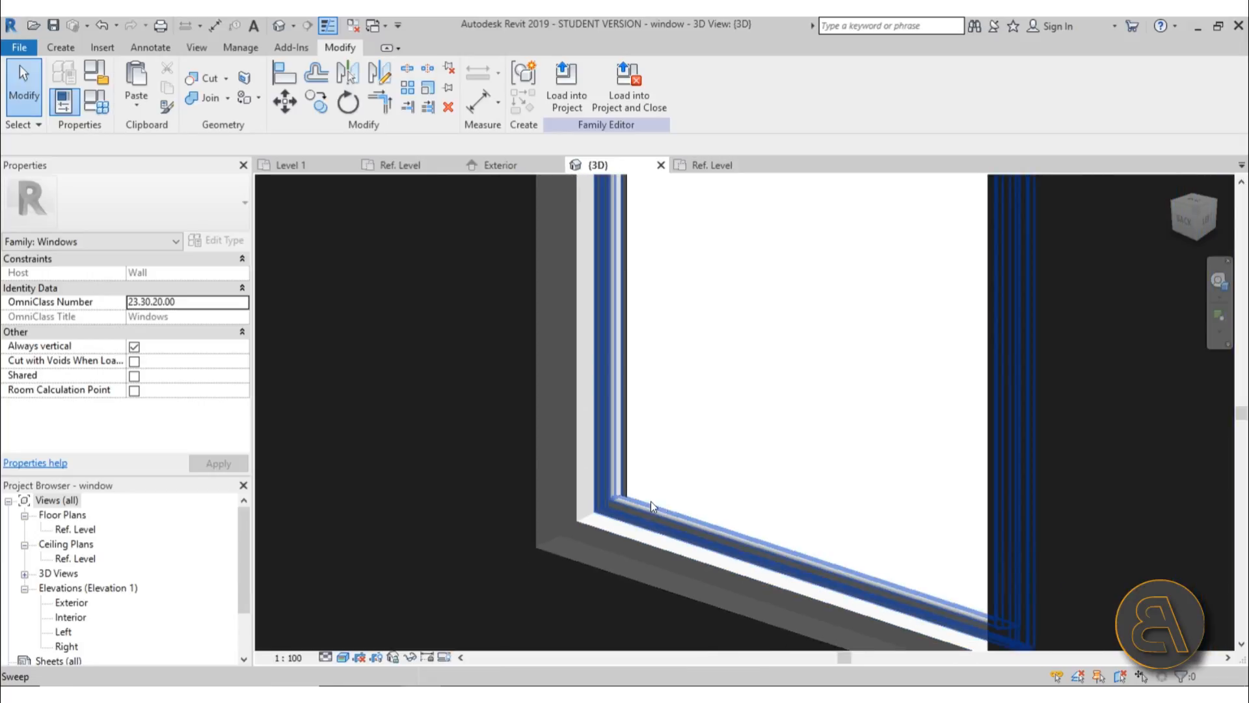
{"action": "scroll", "coordinate": [651, 501], "scroll_direction": "down", "scroll_amount": 1}
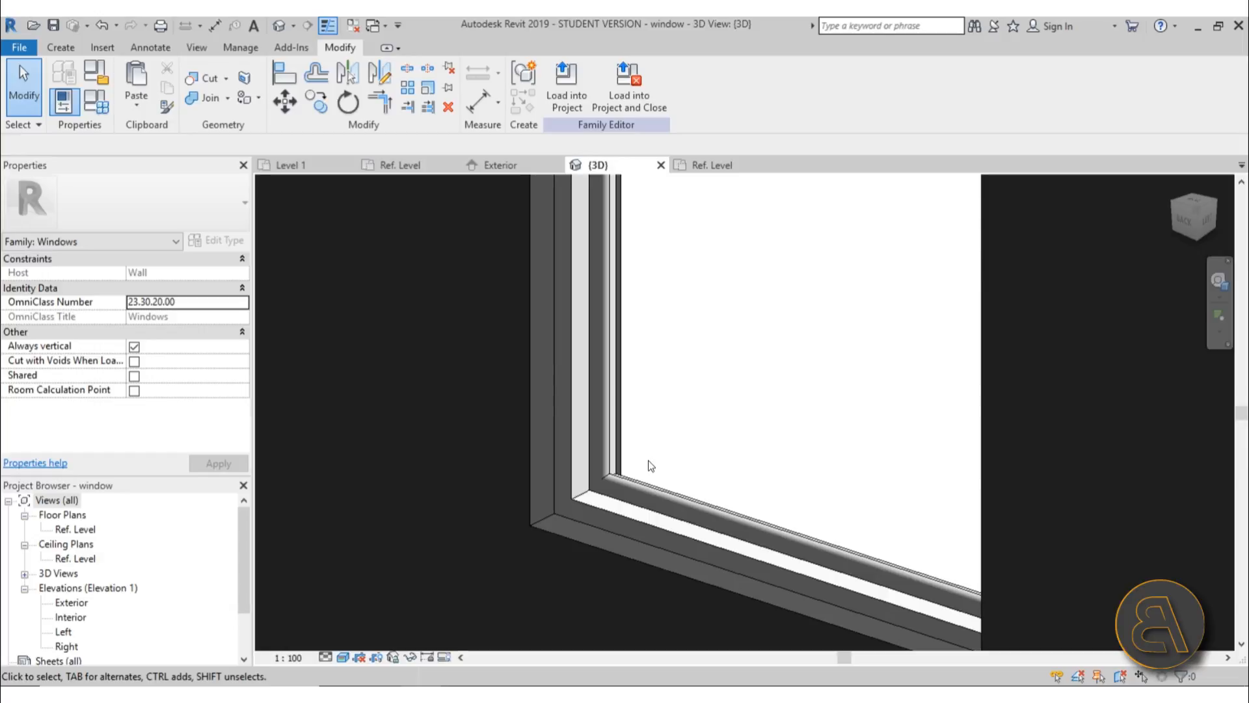
{"action": "middle_click_drag", "start_coordinate": [696, 447], "coordinate": [481, 409]}
{"action": "middle_click_drag", "start_coordinate": [961, 560], "coordinate": [875, 516]}
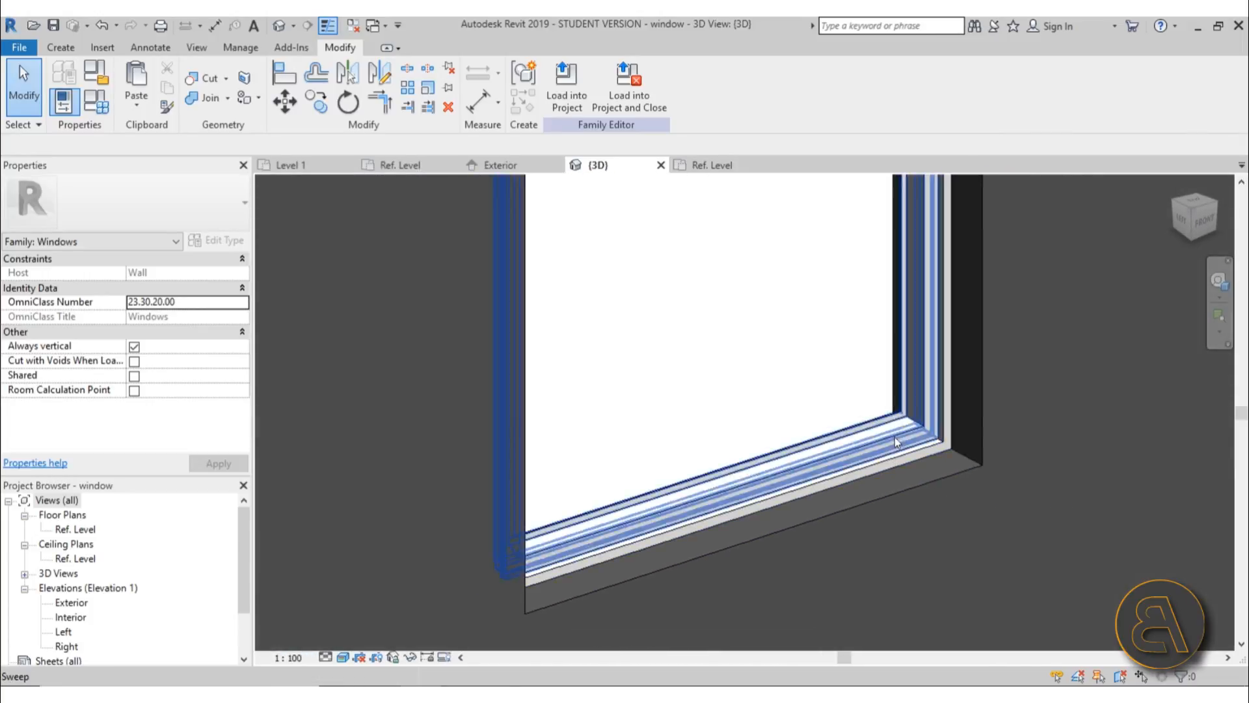
{"action": "scroll", "coordinate": [897, 430], "scroll_direction": "up", "scroll_amount": 3}
{"action": "scroll", "coordinate": [899, 427], "scroll_direction": "up", "scroll_amount": 5}
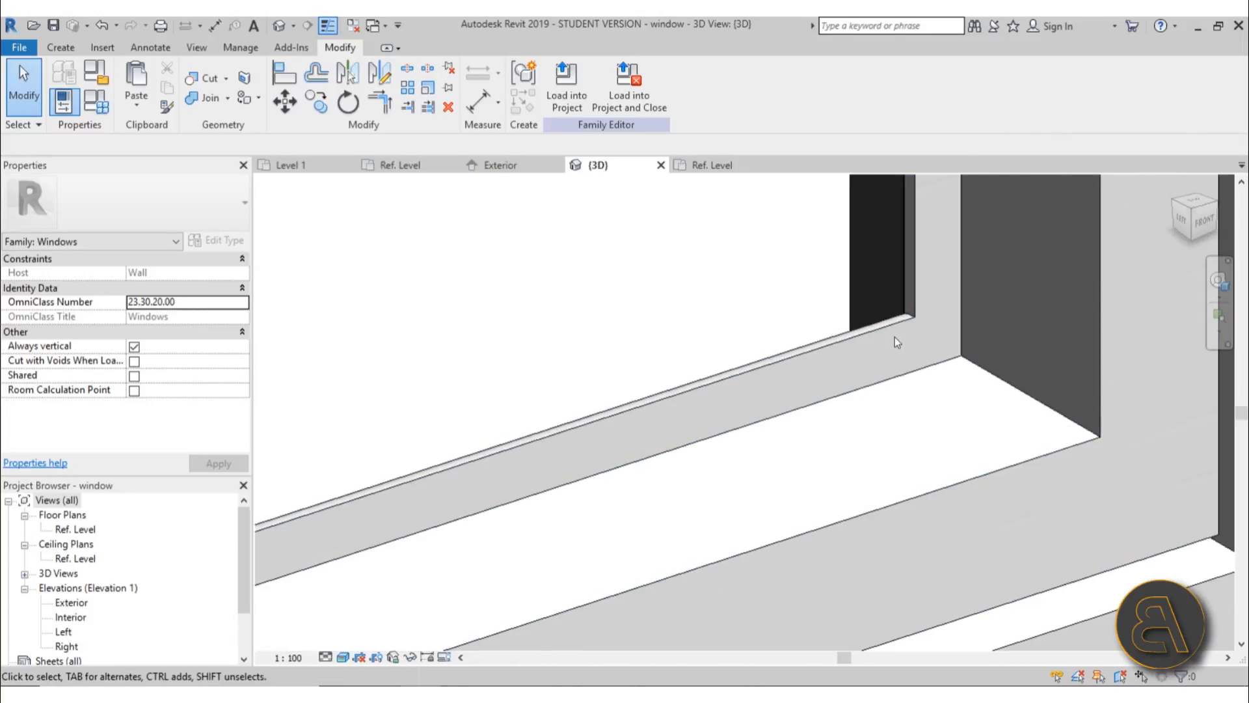
{"action": "scroll", "coordinate": [896, 329], "scroll_direction": "up", "scroll_amount": 3}
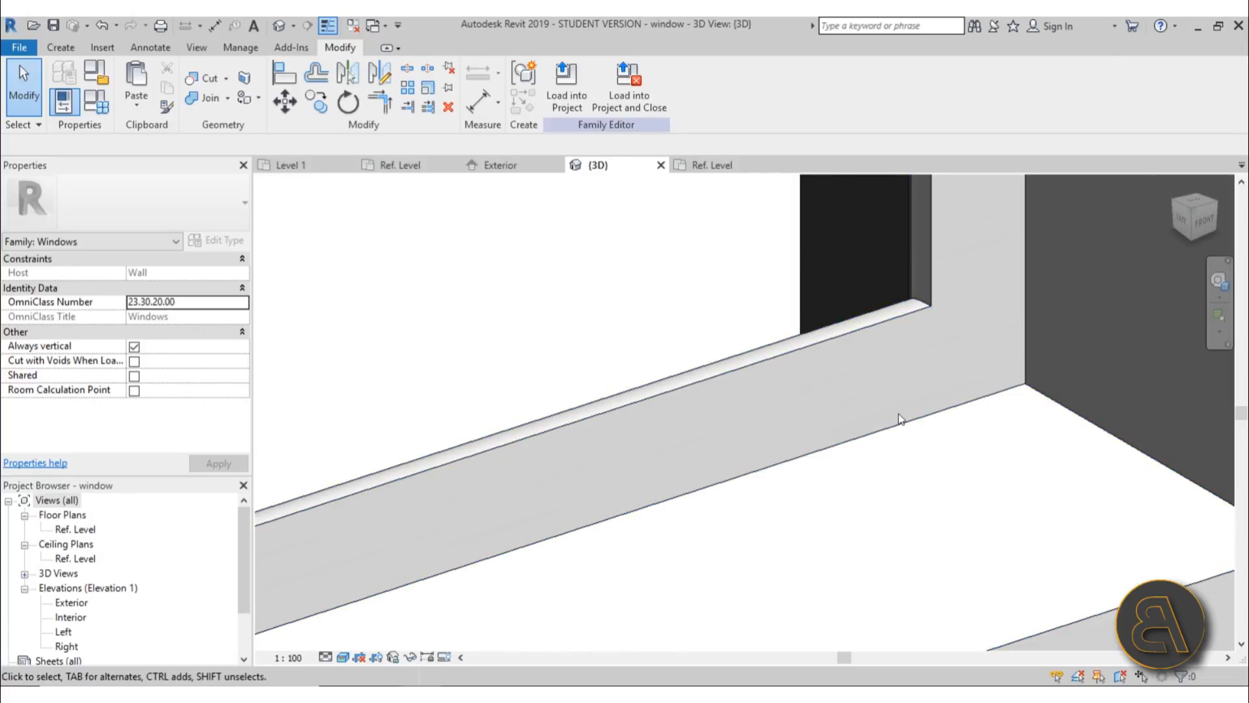
{"action": "scroll", "coordinate": [900, 418], "scroll_direction": "down", "scroll_amount": 3}
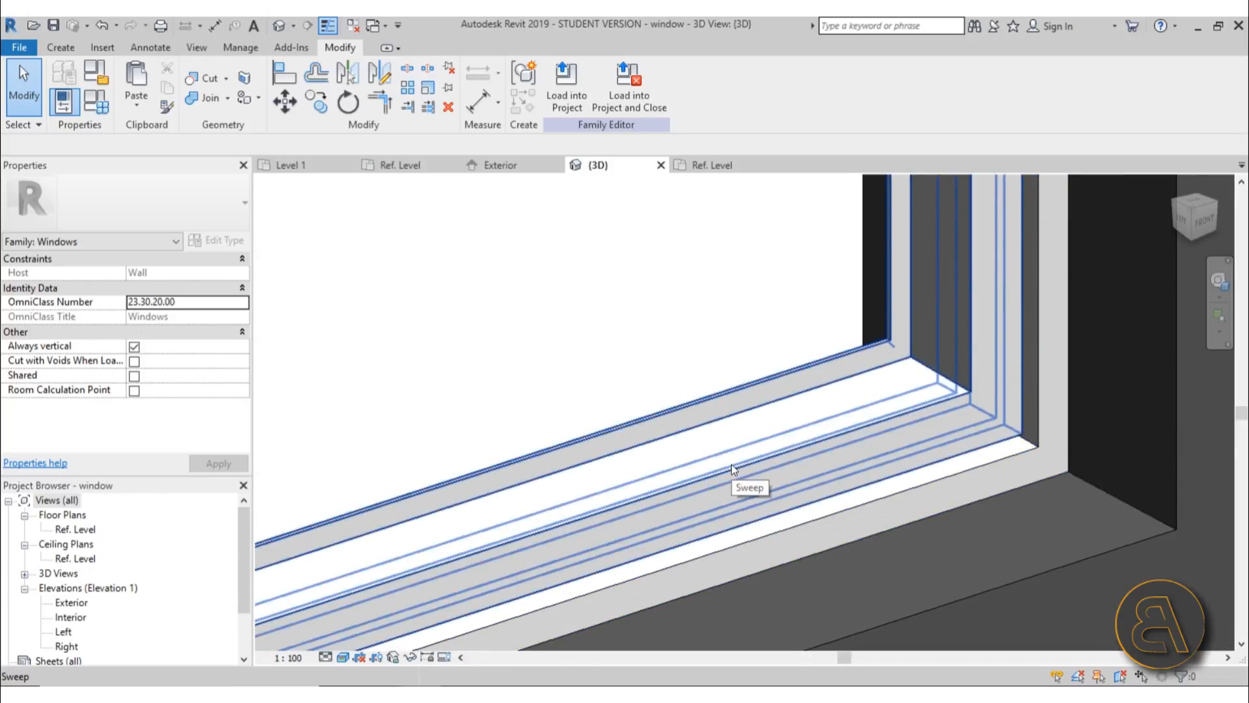
{"action": "scroll", "coordinate": [871, 388], "scroll_direction": "up", "scroll_amount": 4}
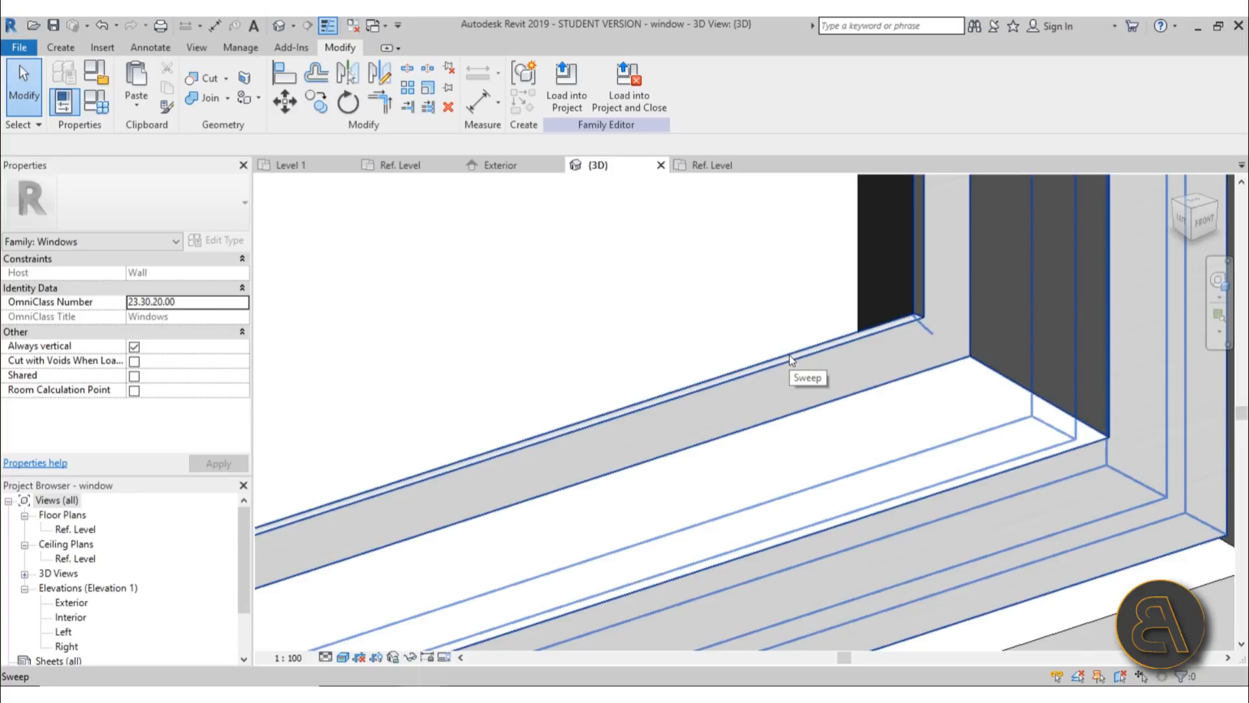
Start an extrusion in the Interior elevation and set its work plane by picking the sash sweep's inner edge
{"action": "double_click", "coordinate": [73, 617]}
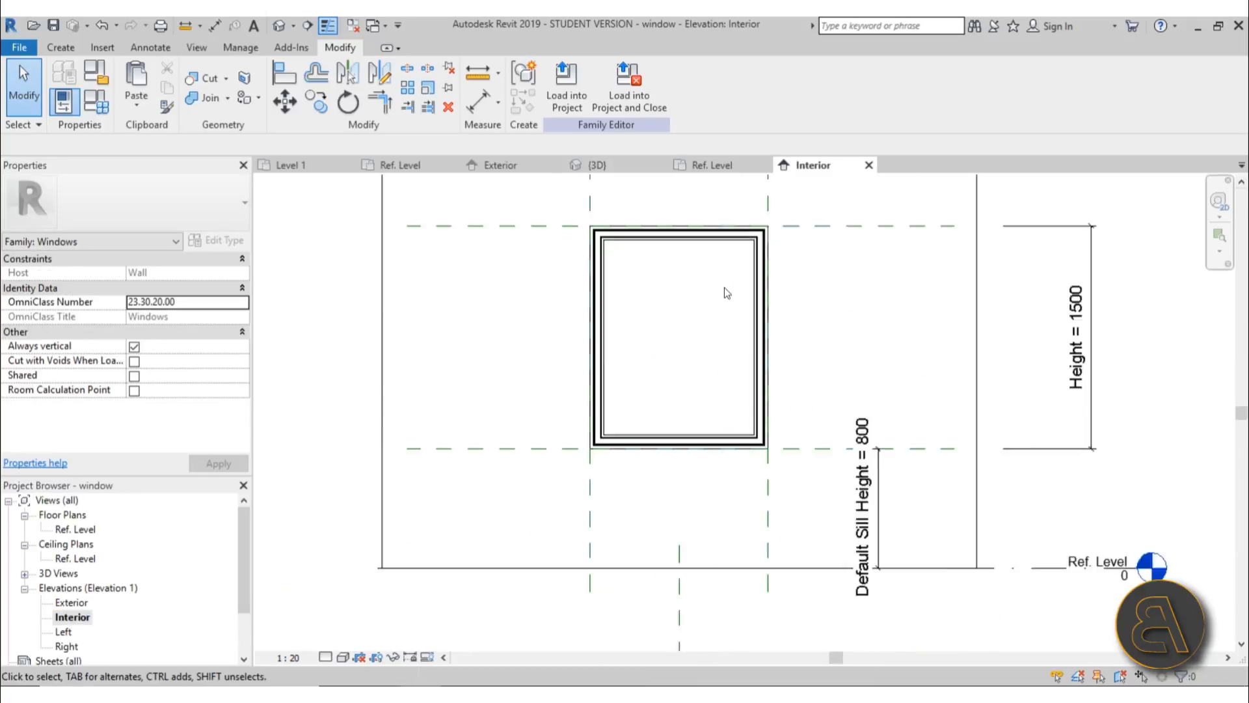
{"action": "scroll", "coordinate": [727, 293], "scroll_direction": "up", "scroll_amount": 6}
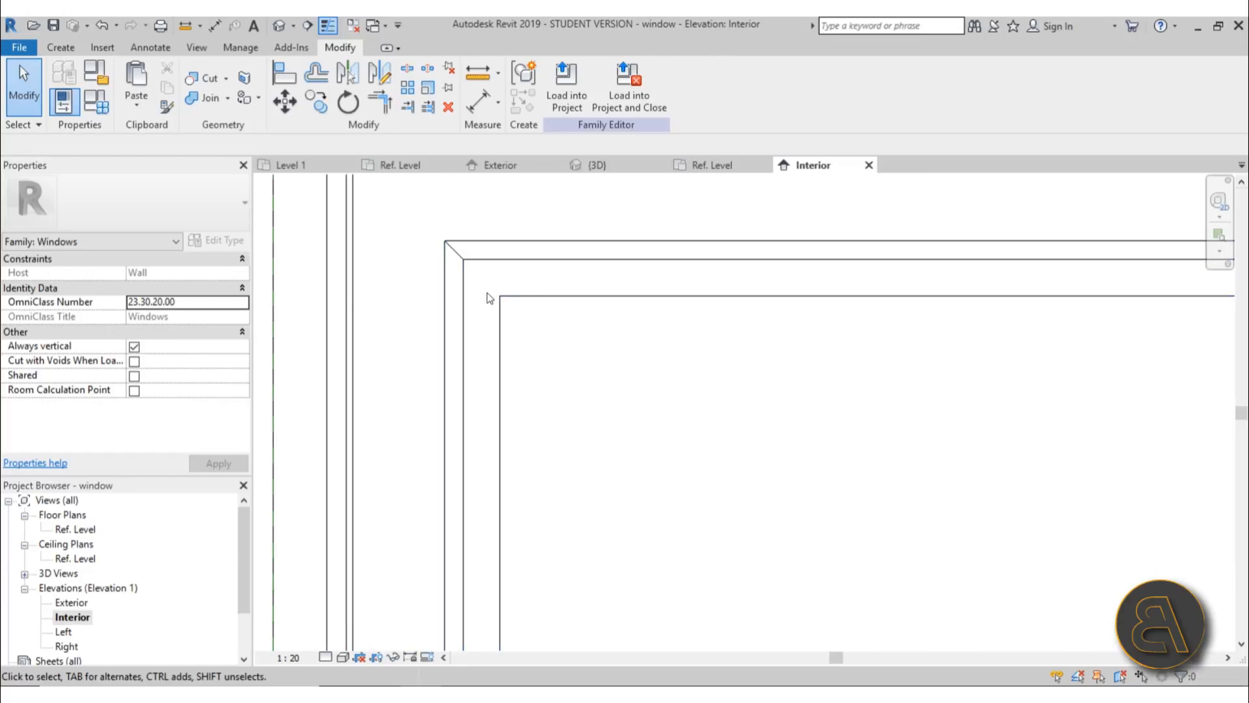
{"action": "left_click", "coordinate": [62, 50]}
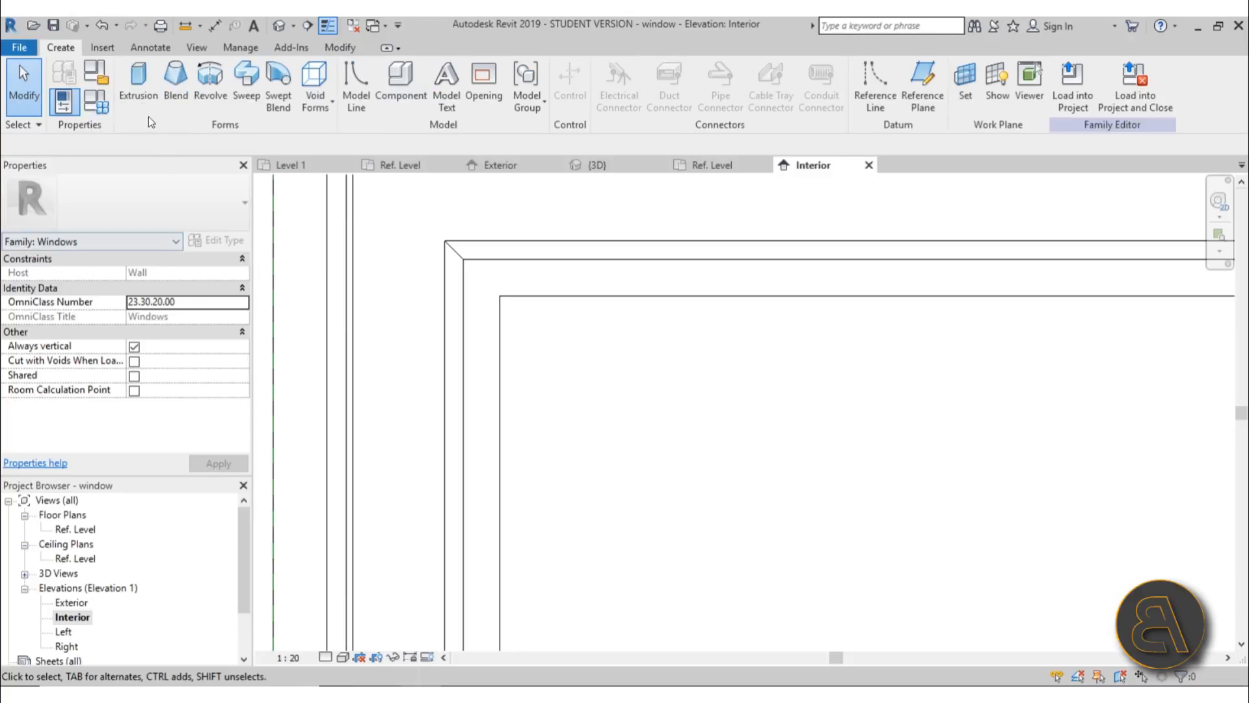
{"action": "left_click", "coordinate": [139, 100]}
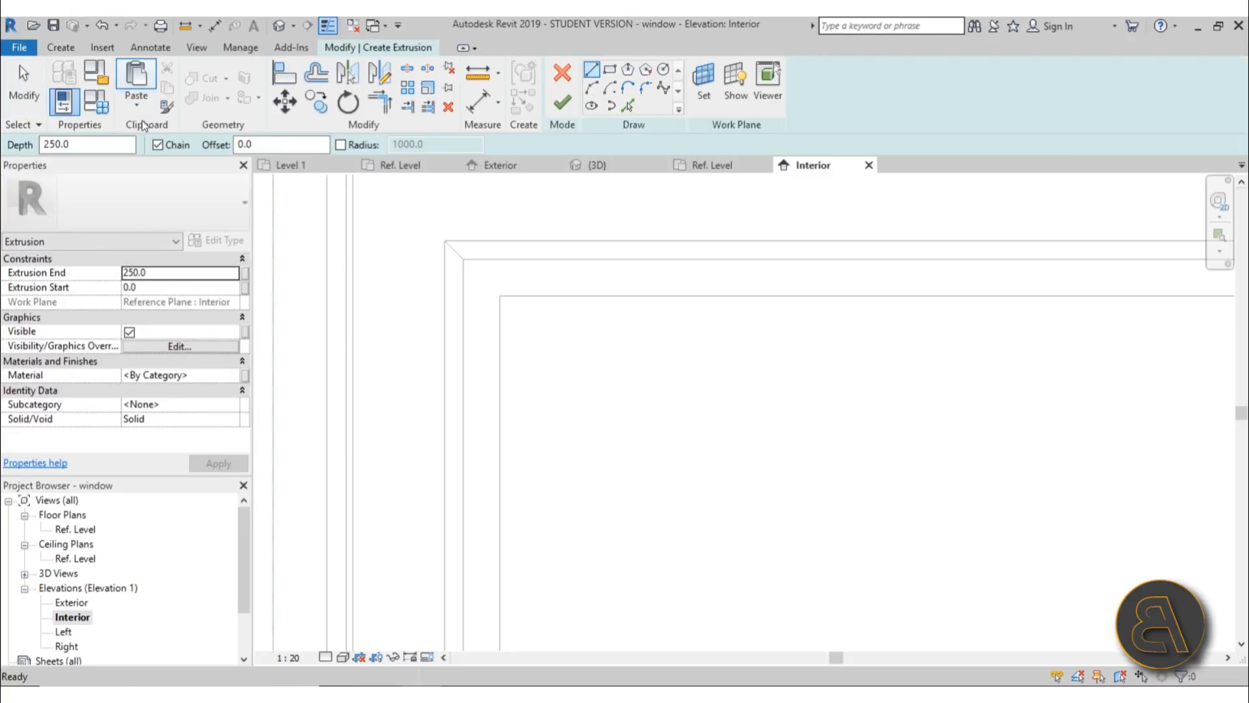
{"action": "left_click", "coordinate": [707, 93]}
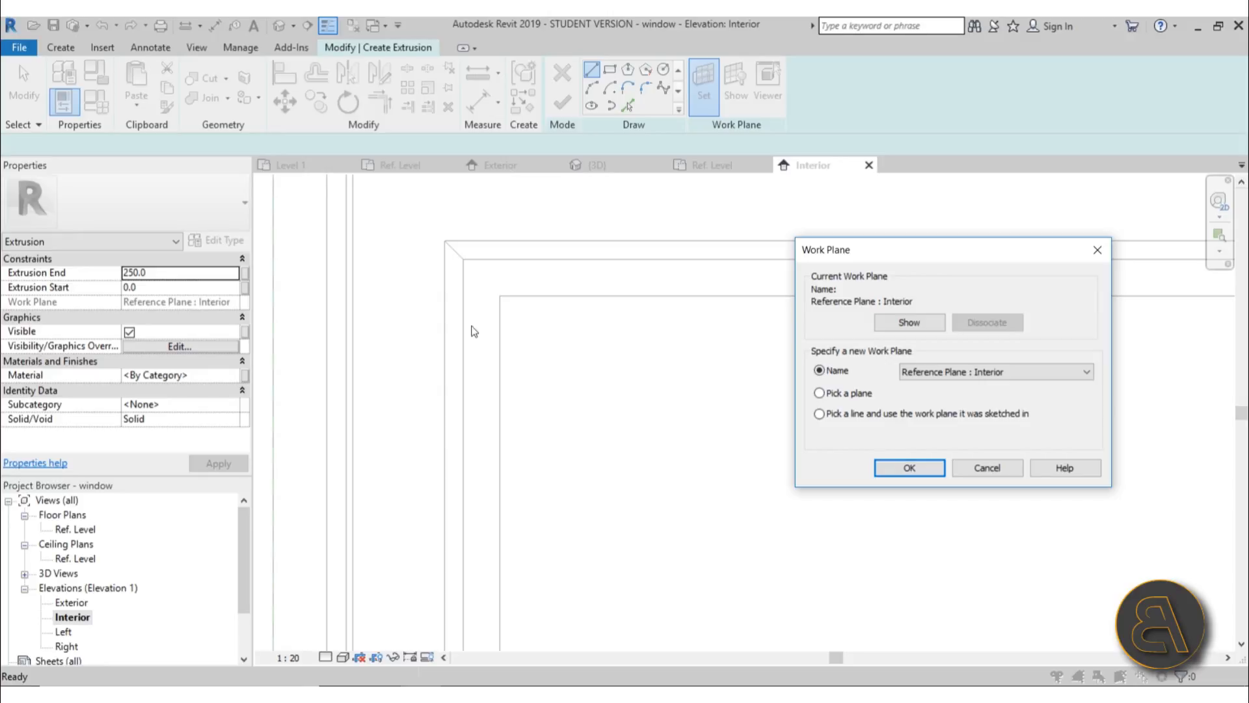
{"action": "left_click", "coordinate": [848, 394]}
{"action": "left_click", "coordinate": [896, 475]}
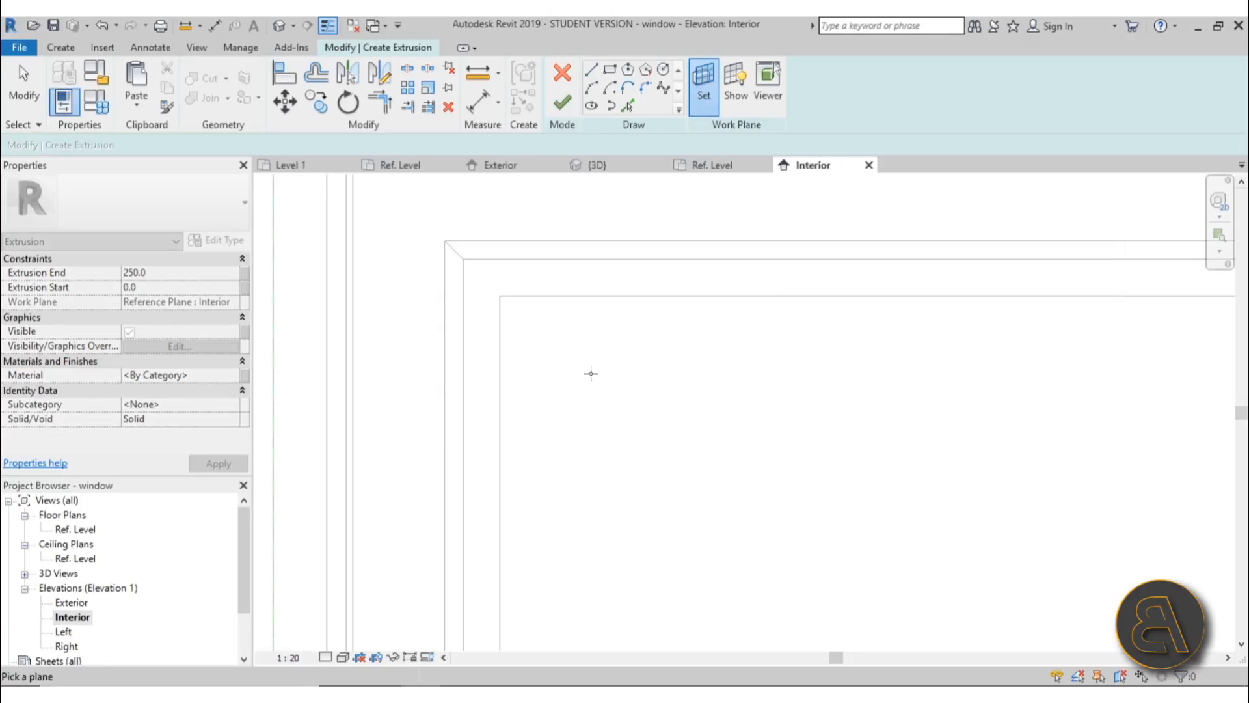
{"action": "left_click", "coordinate": [514, 297]}
{"action": "scroll", "coordinate": [550, 359], "scroll_direction": "down", "scroll_amount": 6}
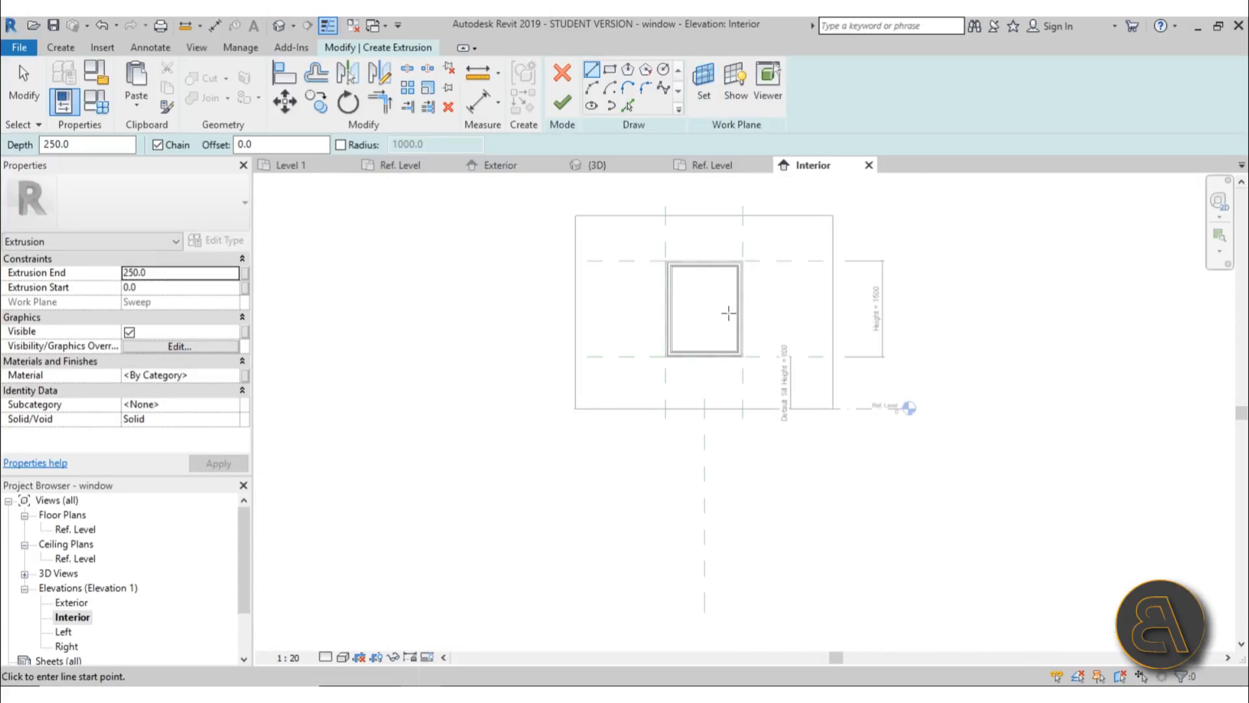
Sketch a rectangle for the glass pane between opposite corners of the sash sweep's inner glazing edge
{"action": "scroll", "coordinate": [708, 293], "scroll_direction": "up", "scroll_amount": 5}
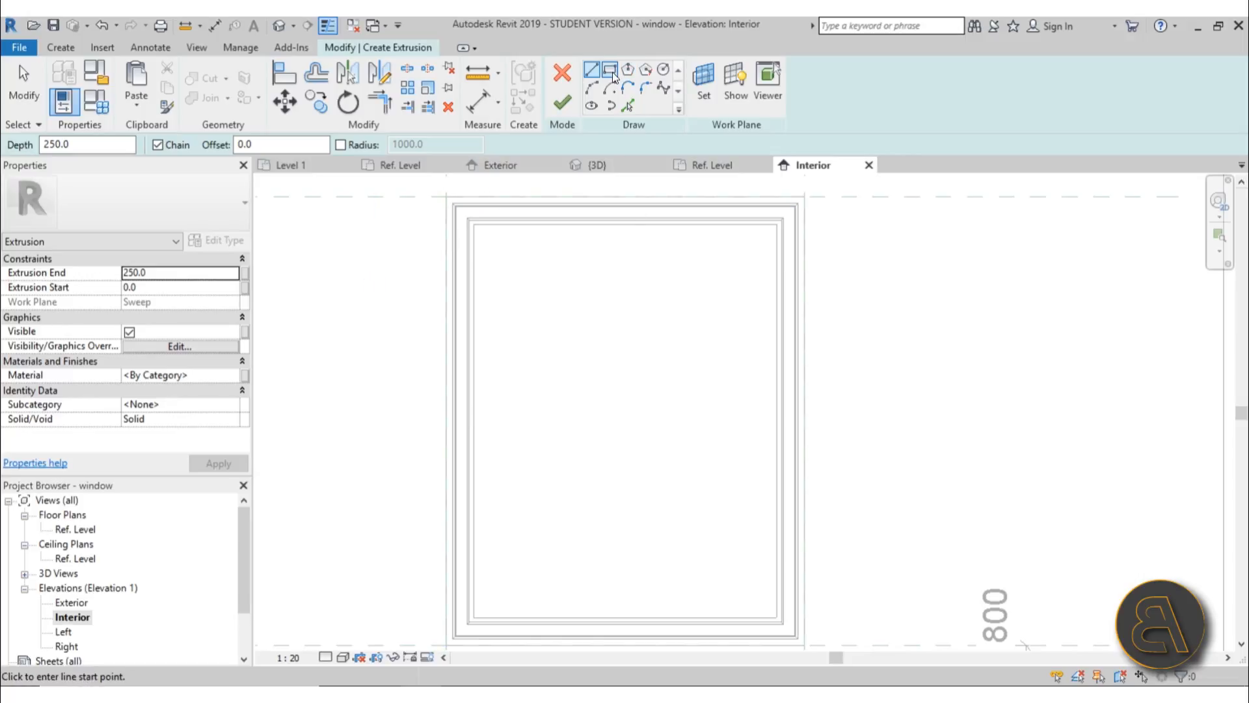
{"action": "left_click", "coordinate": [612, 73]}
{"action": "scroll", "coordinate": [458, 214], "scroll_direction": "up", "scroll_amount": 3}
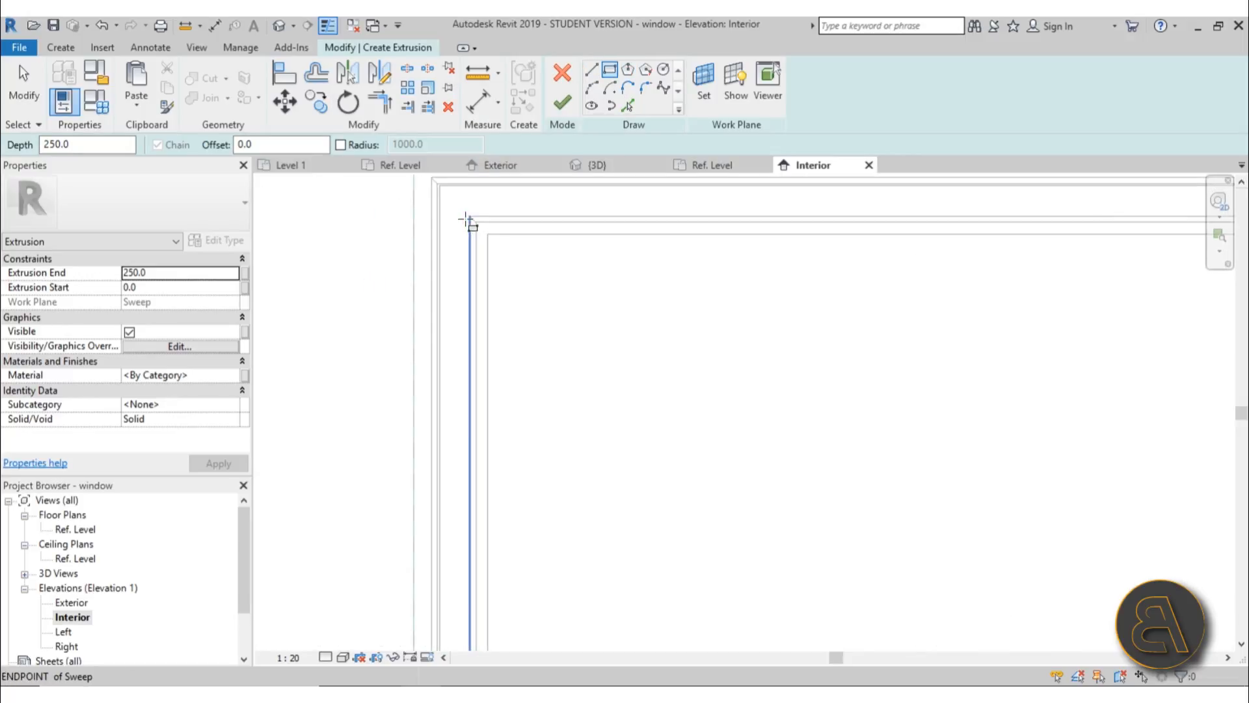
{"action": "scroll", "coordinate": [467, 220], "scroll_direction": "up", "scroll_amount": 2}
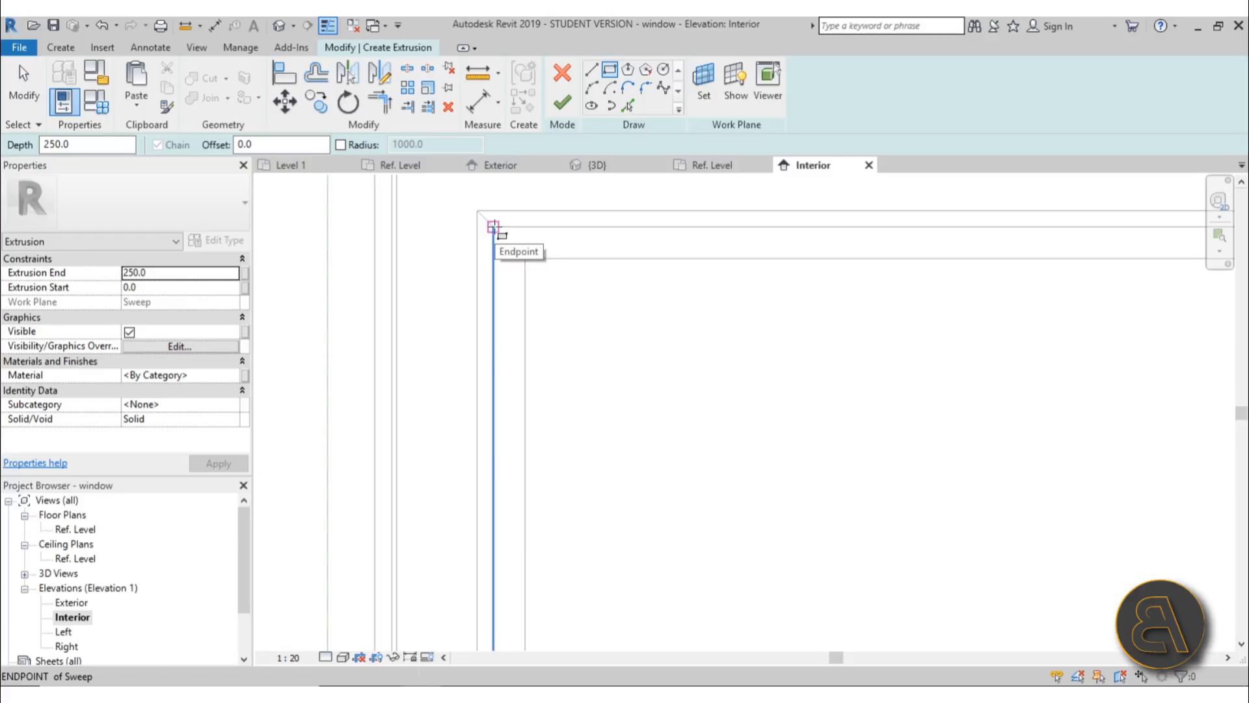
{"action": "left_click", "coordinate": [493, 226]}
{"action": "scroll", "coordinate": [714, 407], "scroll_direction": "down", "scroll_amount": 3}
{"action": "middle_click_drag", "start_coordinate": [713, 406], "coordinate": [436, 195]}
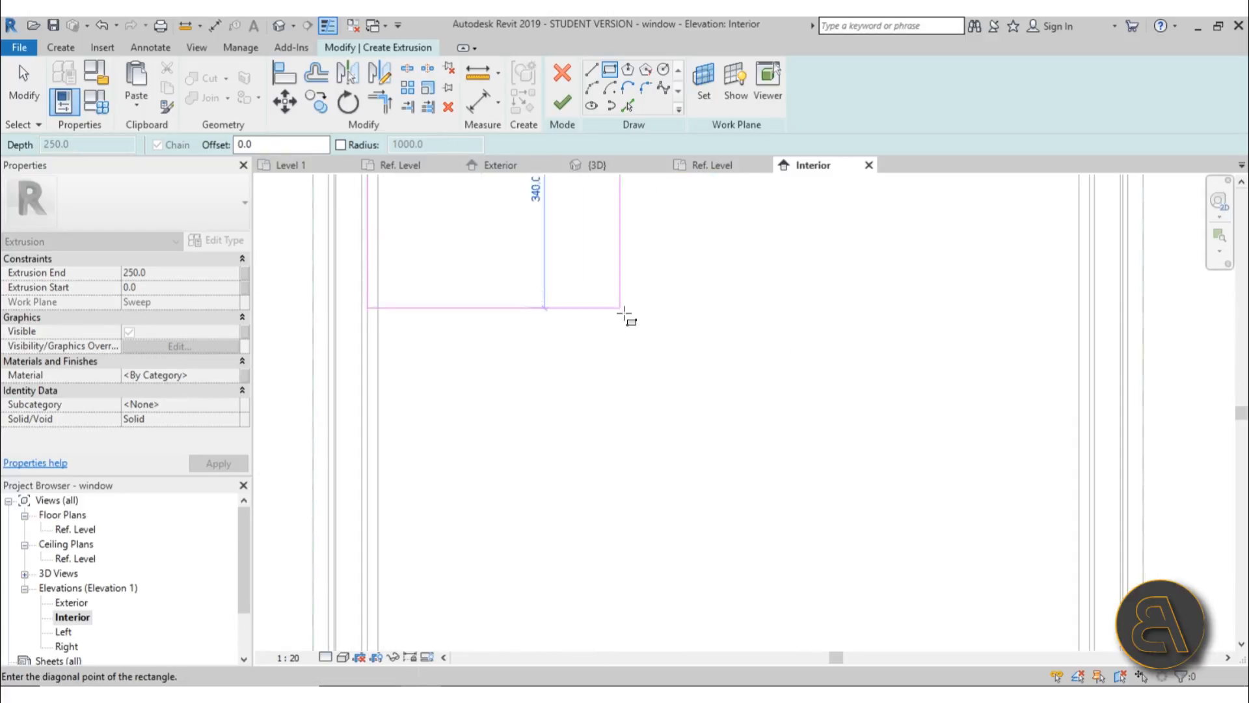
{"action": "scroll", "coordinate": [622, 312], "scroll_direction": "down", "scroll_amount": 2}
{"action": "middle_click_drag", "start_coordinate": [695, 237], "coordinate": [476, 200]}
{"action": "scroll", "coordinate": [580, 377], "scroll_direction": "up", "scroll_amount": 3}
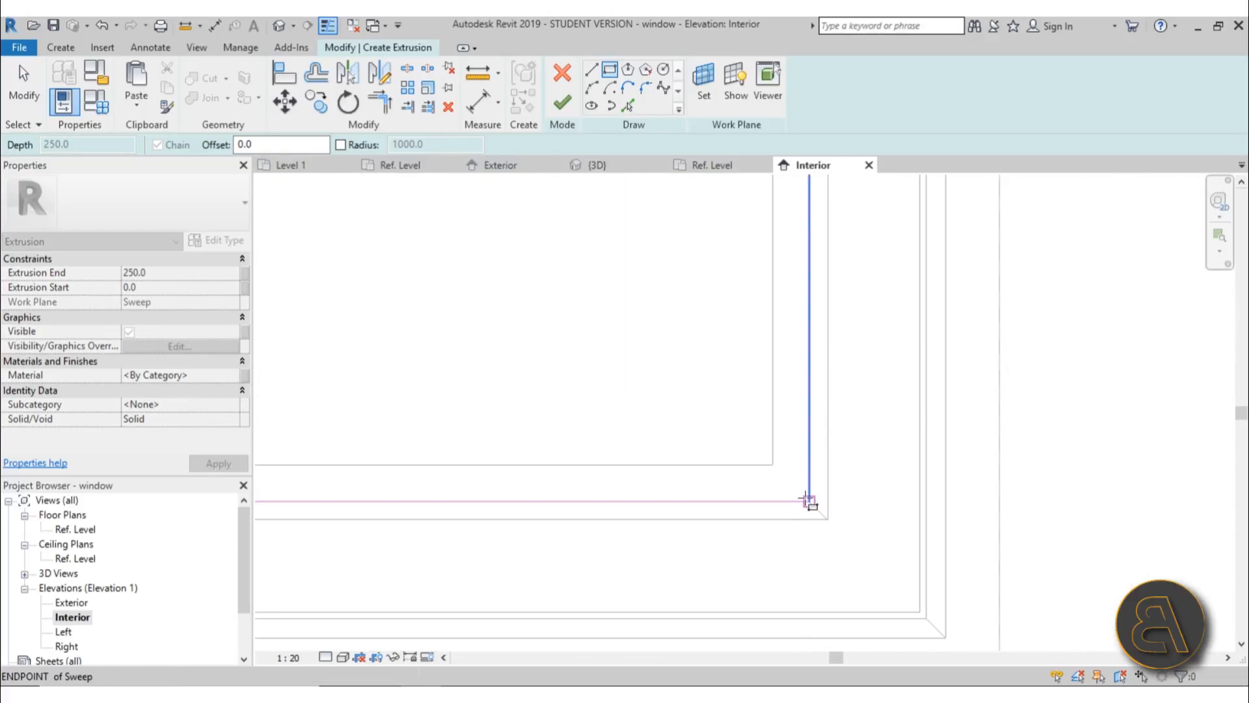
{"action": "left_click", "coordinate": [809, 501]}
{"action": "scroll", "coordinate": [788, 505], "scroll_direction": "down", "scroll_amount": 6}
{"action": "middle_click_drag", "start_coordinate": [728, 418], "coordinate": [703, 450]}
Lock all four sides of the rectangle to the sash sweep's edges
{"action": "left_click", "coordinate": [647, 226]}
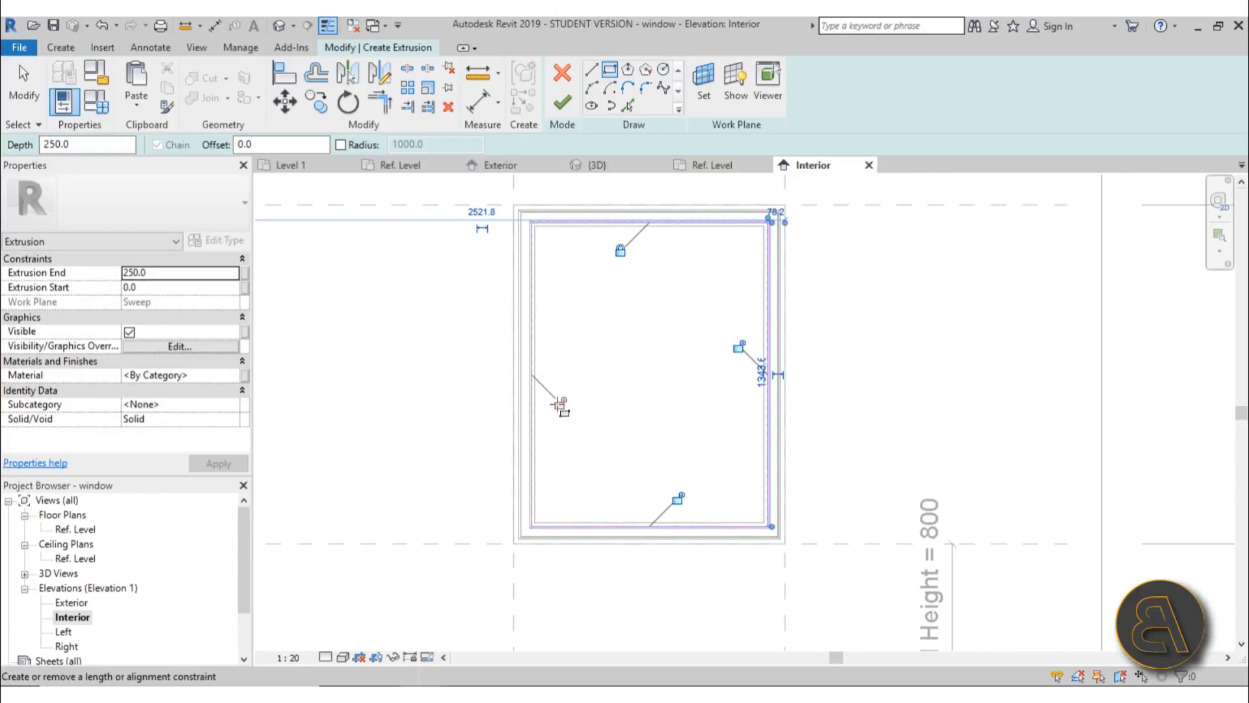
{"action": "left_click", "coordinate": [560, 405]}
{"action": "left_click", "coordinate": [678, 499]}
{"action": "left_click", "coordinate": [738, 346]}
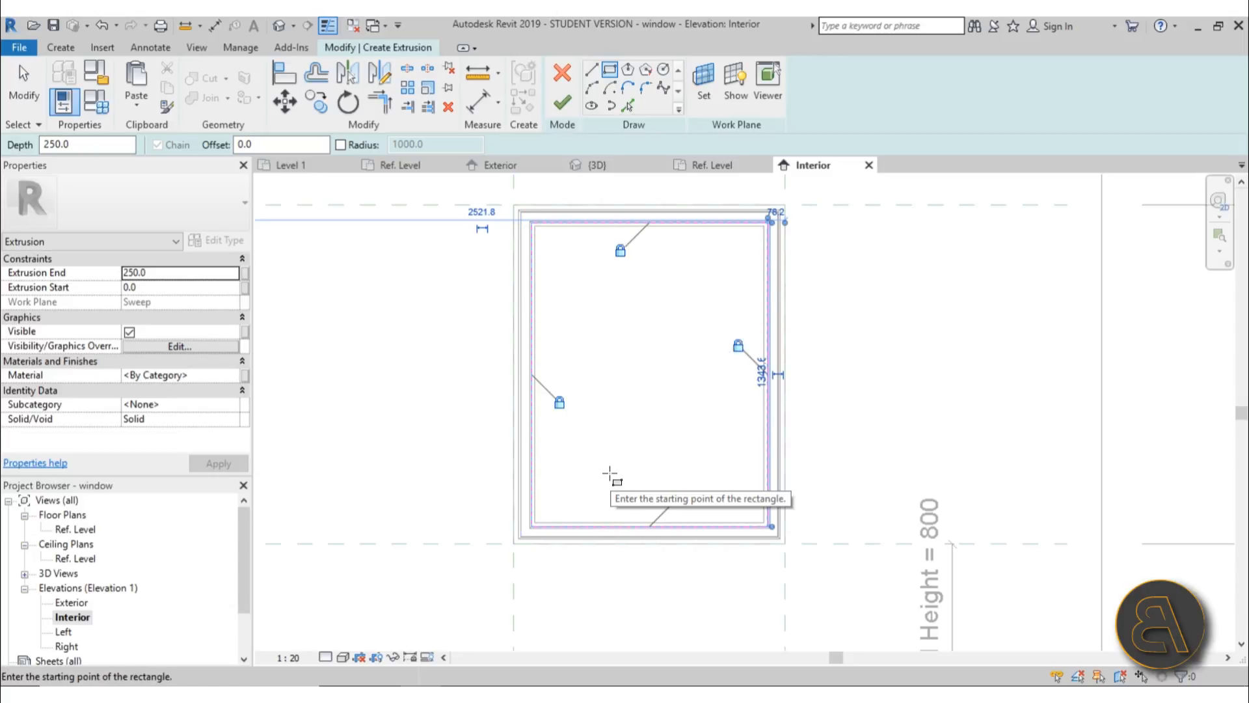
{"action": "scroll", "coordinate": [610, 473], "scroll_direction": "down", "scroll_amount": 3}
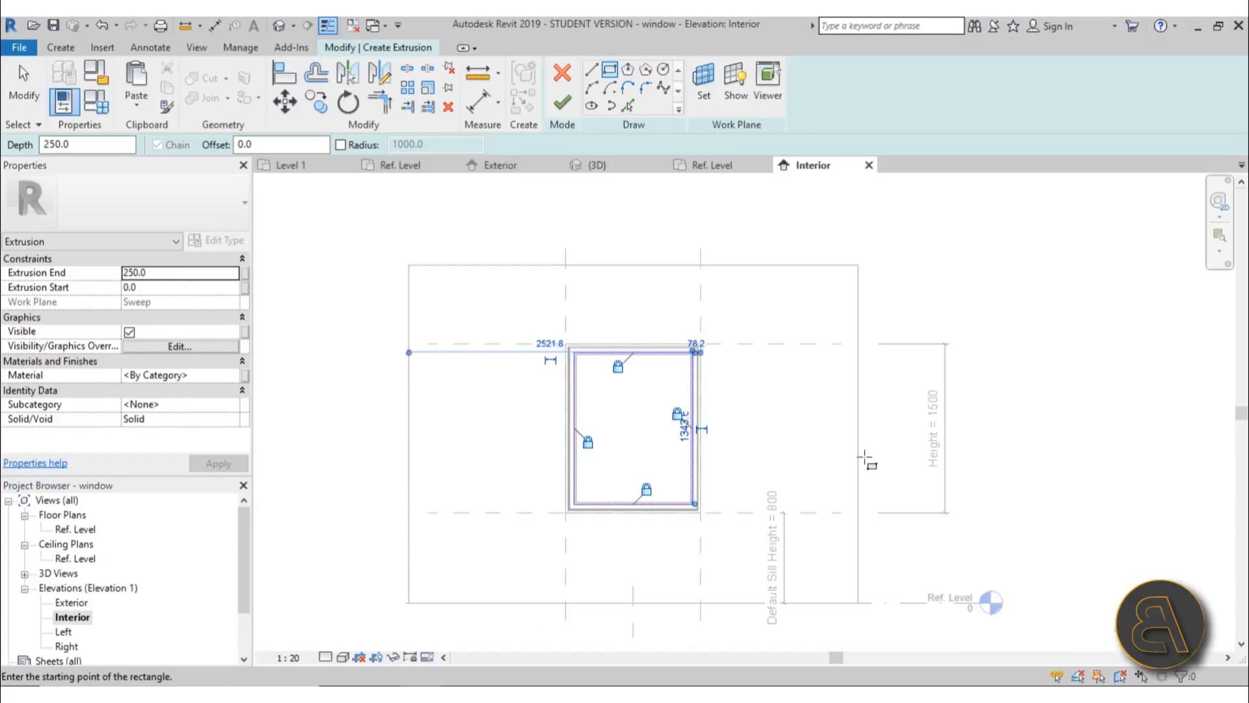
{"action": "scroll", "coordinate": [630, 422], "scroll_direction": "up", "scroll_amount": 1}
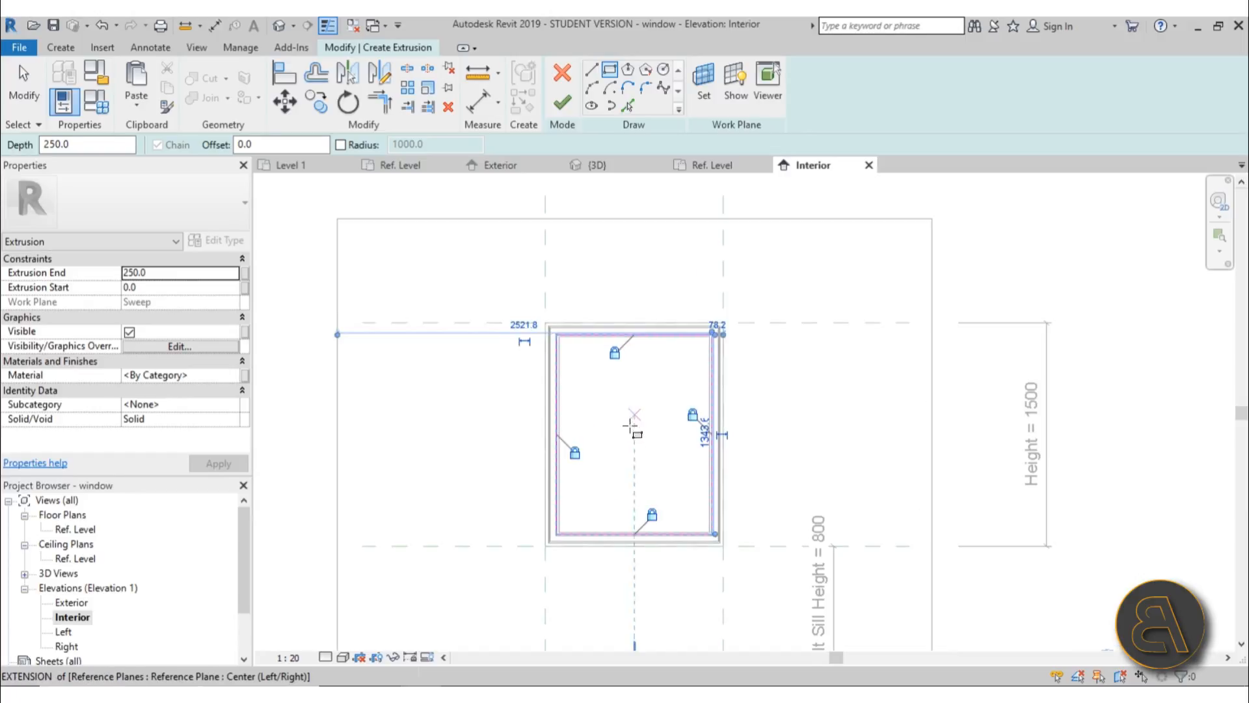
{"action": "scroll", "coordinate": [630, 426], "scroll_direction": "up", "scroll_amount": 2}
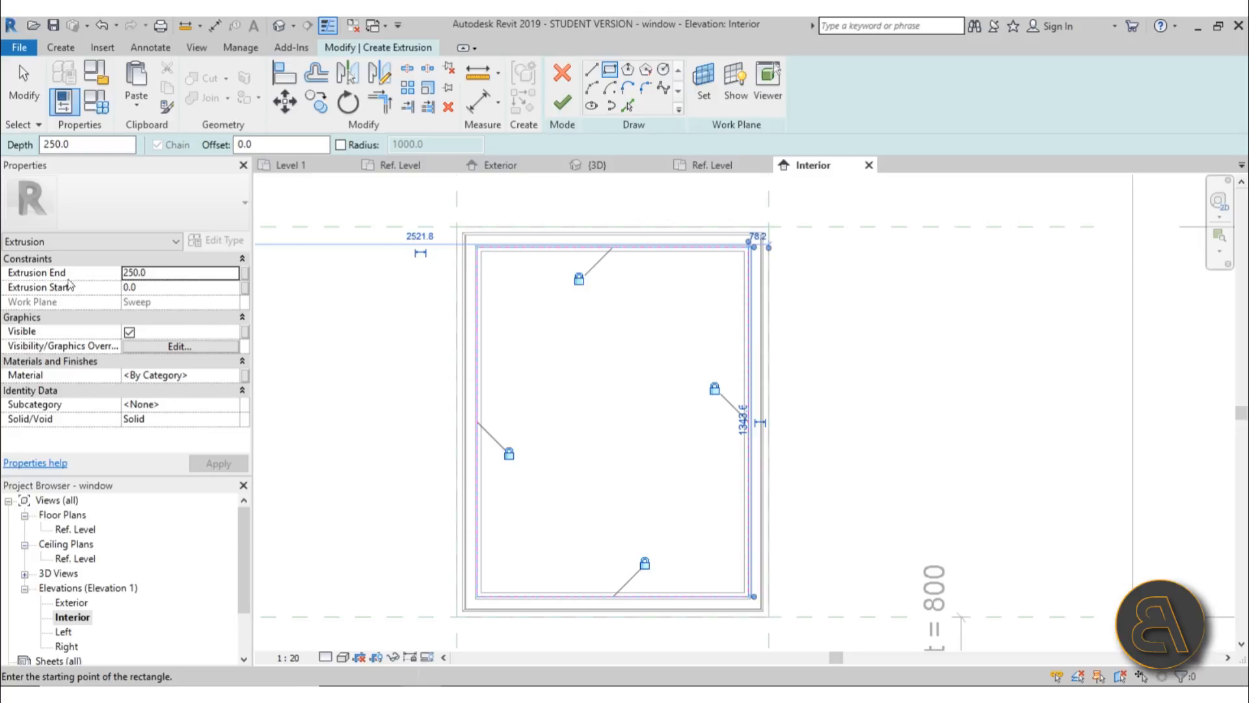
Switch to the default 3D view and finish the glass extrusion's sketch
{"action": "left_click", "coordinate": [153, 273]}
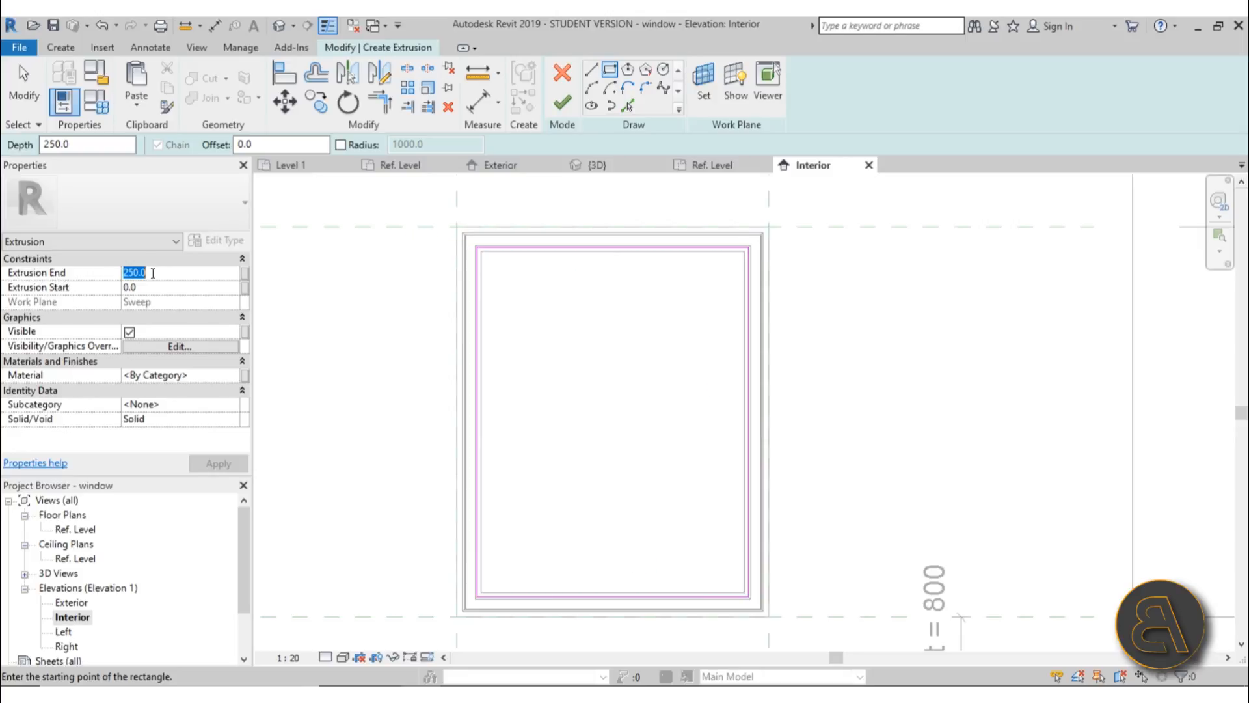
{"action": "left_click", "coordinate": [277, 27]}
{"action": "scroll", "coordinate": [768, 386], "scroll_direction": "down", "scroll_amount": 3}
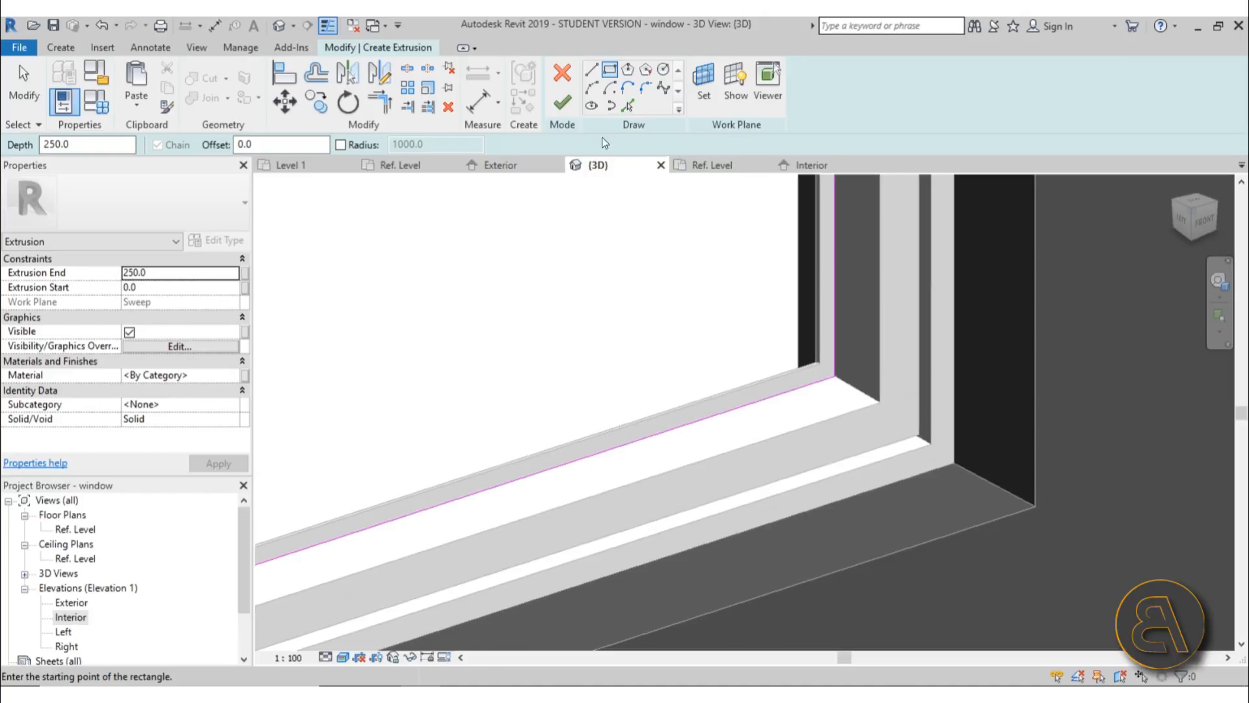
{"action": "left_click", "coordinate": [568, 108]}
{"action": "scroll", "coordinate": [957, 416], "scroll_direction": "down", "scroll_amount": 2}
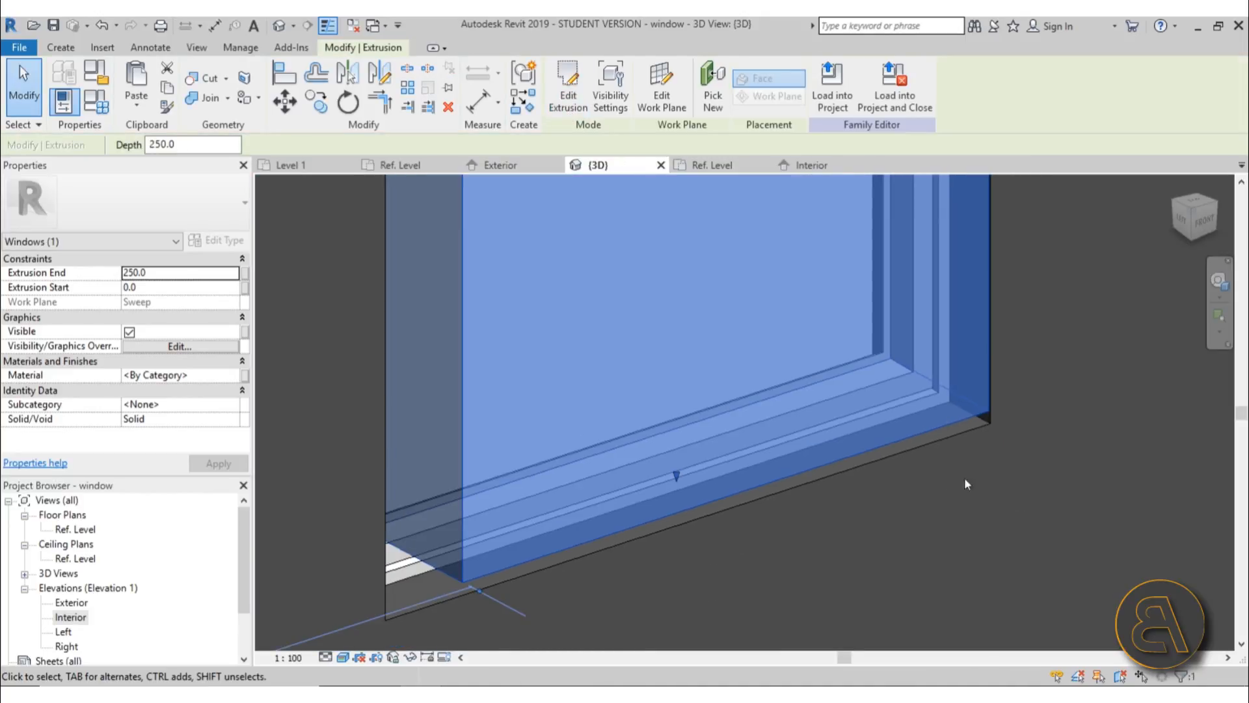
Set the glass extrusion's end to 5 mm
{"action": "left_click", "coordinate": [193, 275]}
{"action": "type", "text": "5"}
{"action": "key", "text": "Return"}
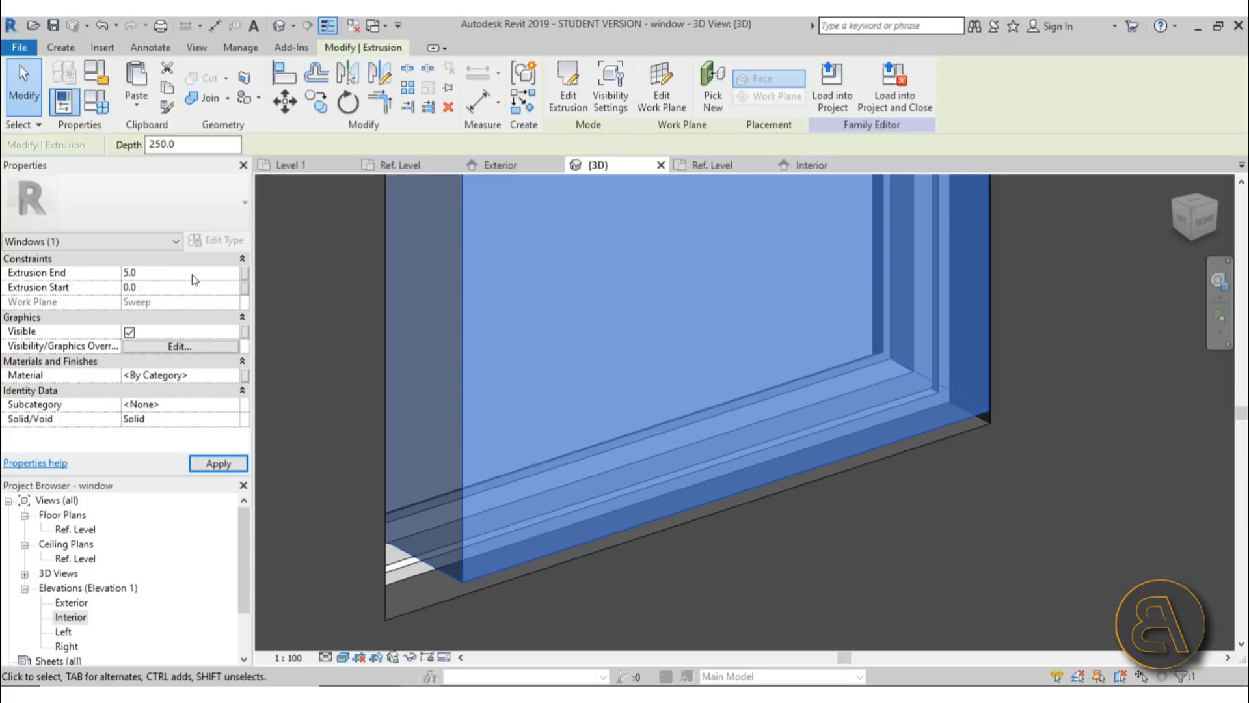
{"action": "scroll", "coordinate": [887, 357], "scroll_direction": "up", "scroll_amount": 3}
{"action": "scroll", "coordinate": [887, 357], "scroll_direction": "up", "scroll_amount": 2}
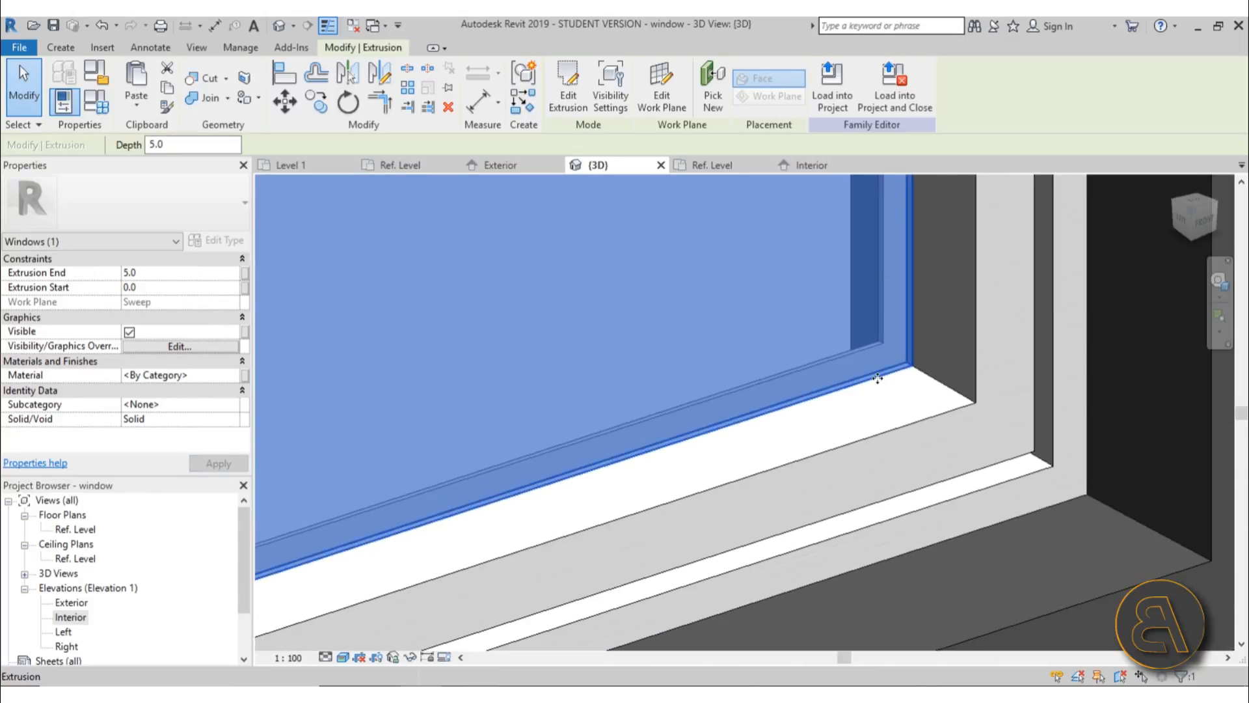
Create a type parameter named "glass thickness" under Dimensions and associate it with the glass extrusion's Extrusion End
{"action": "left_click", "coordinate": [246, 273]}
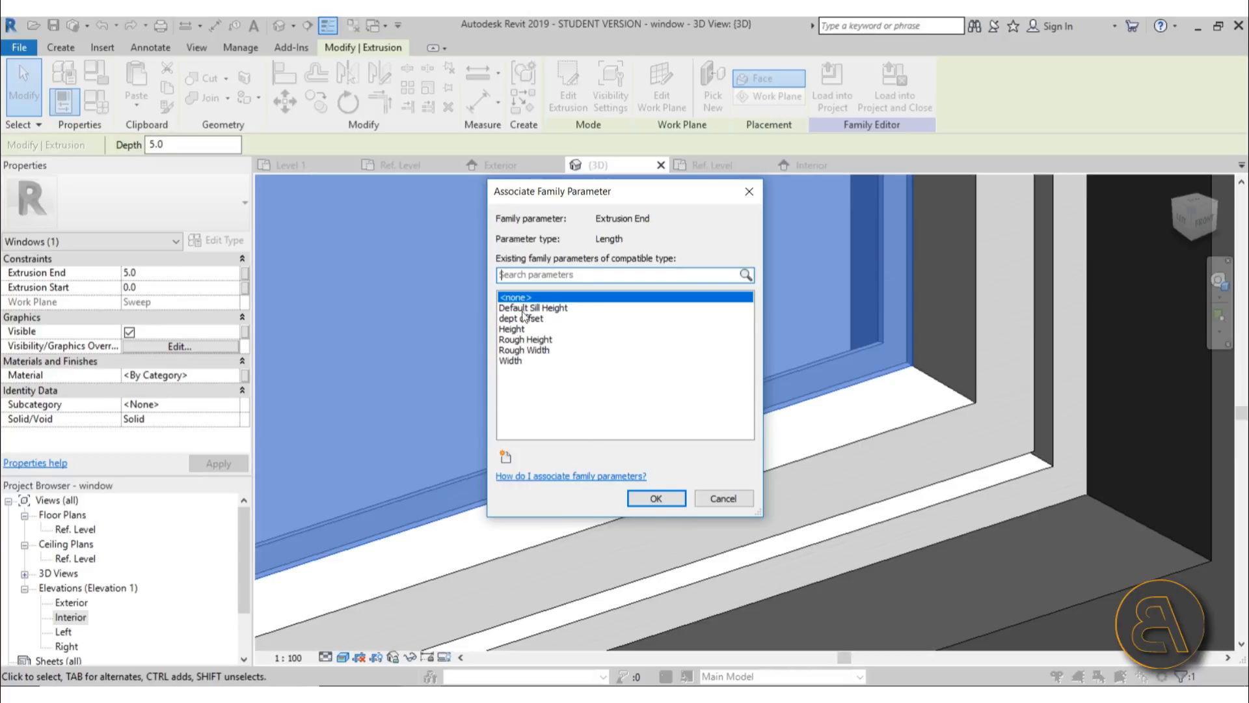
{"action": "left_click", "coordinate": [510, 462]}
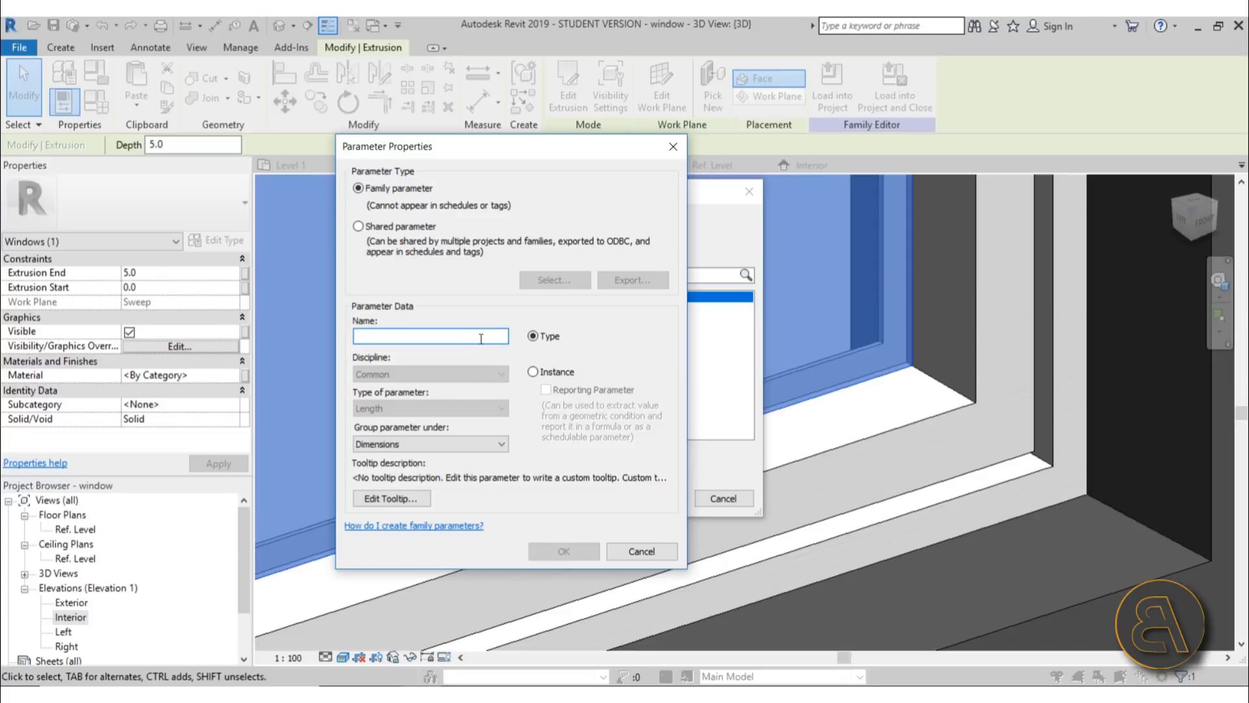
{"action": "type", "text": "glass"}
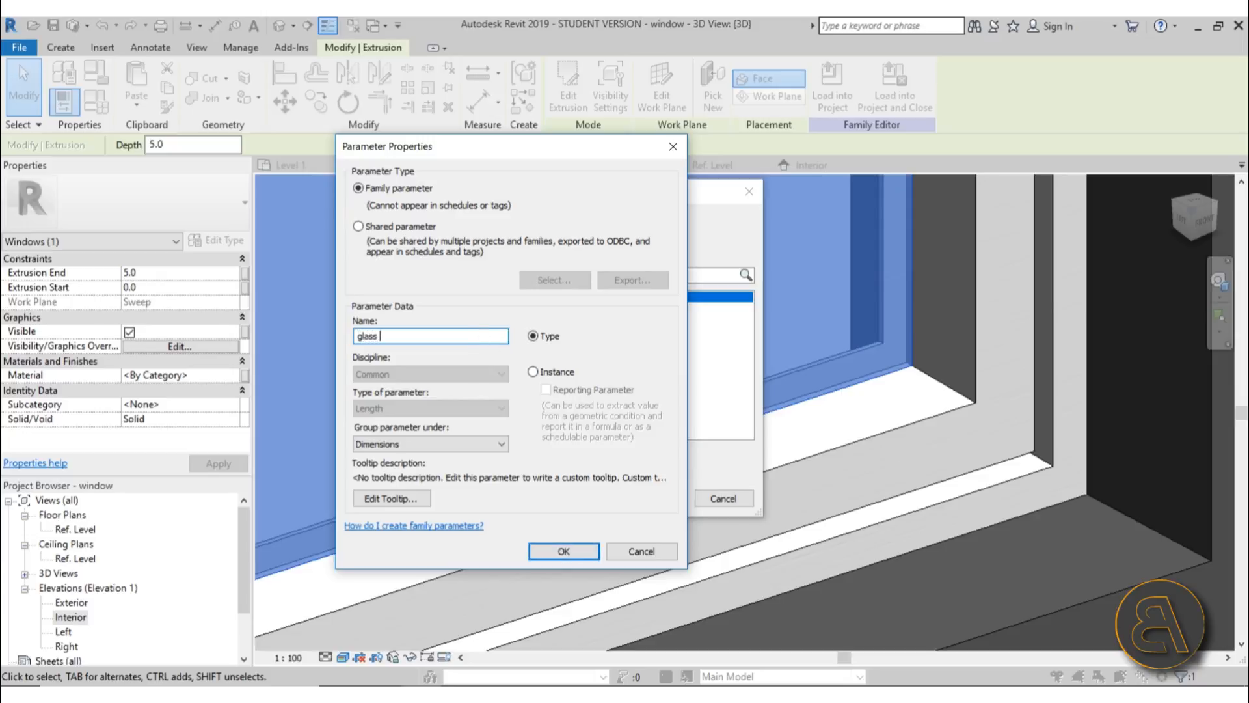
{"action": "type", "text": " thickness"}
{"action": "left_click", "coordinate": [542, 552]}
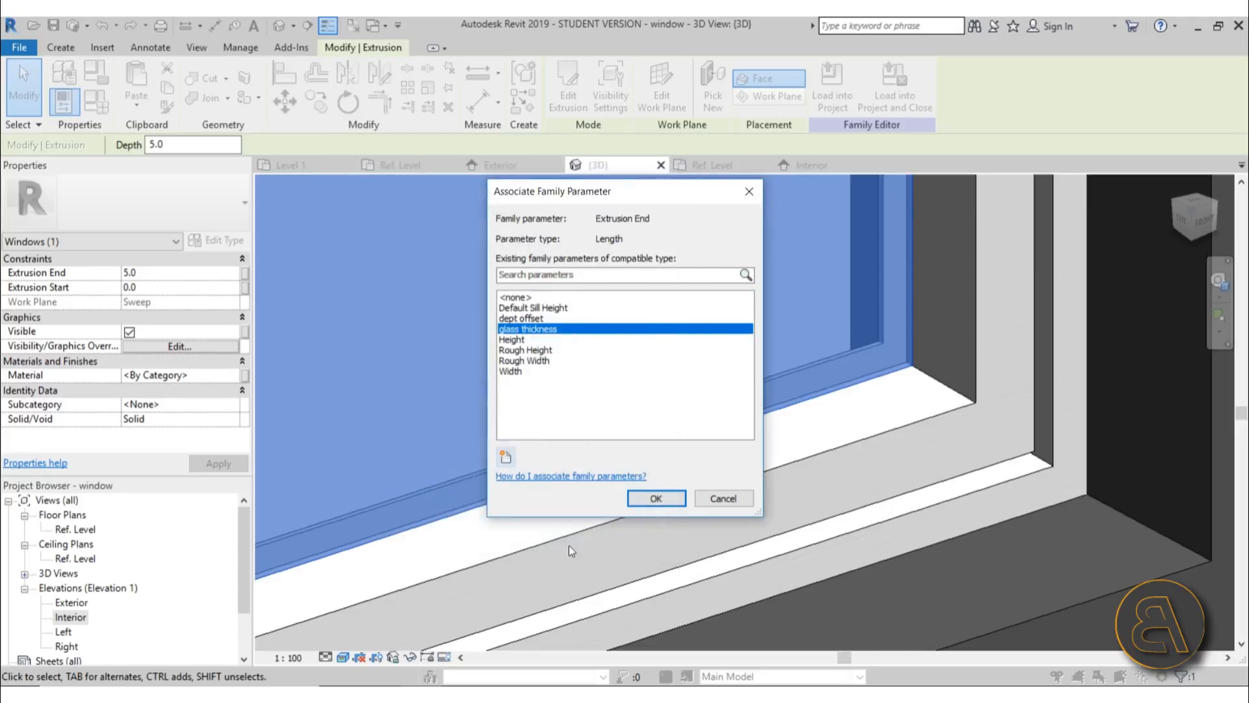
{"action": "left_click", "coordinate": [646, 499]}
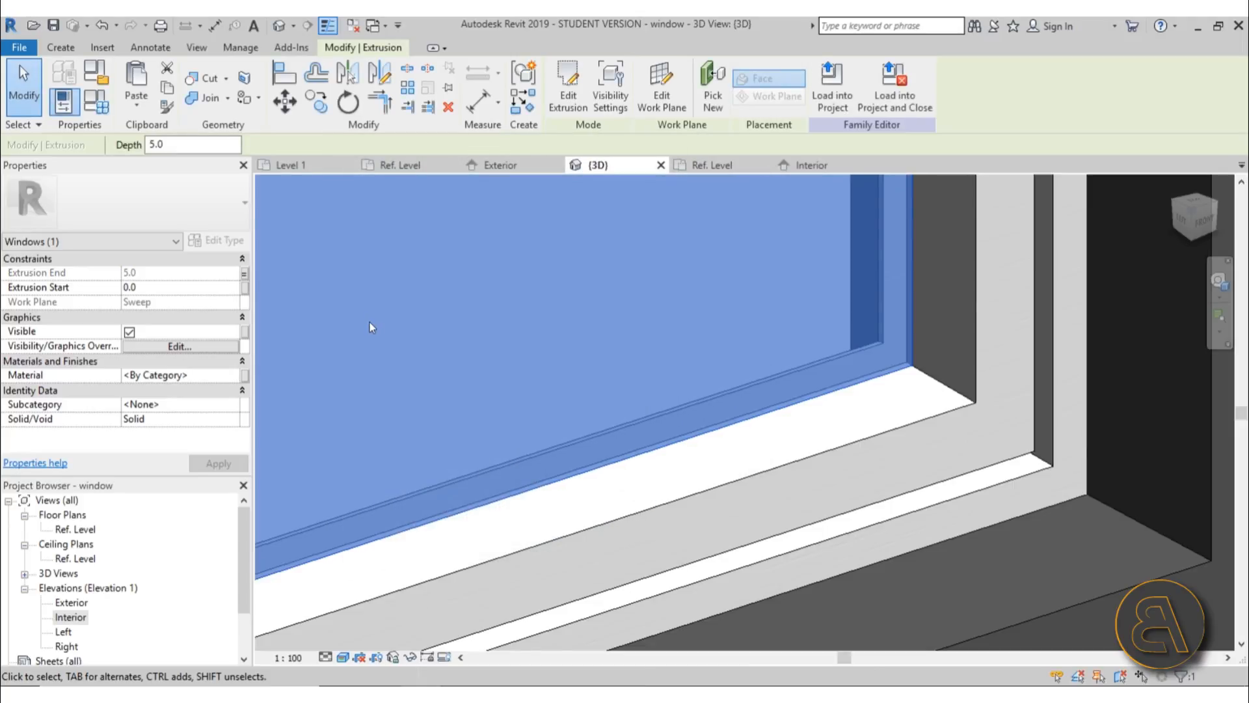
Set the family's glass thickness parameter to 3 mm and apply it
{"action": "left_click", "coordinate": [96, 110]}
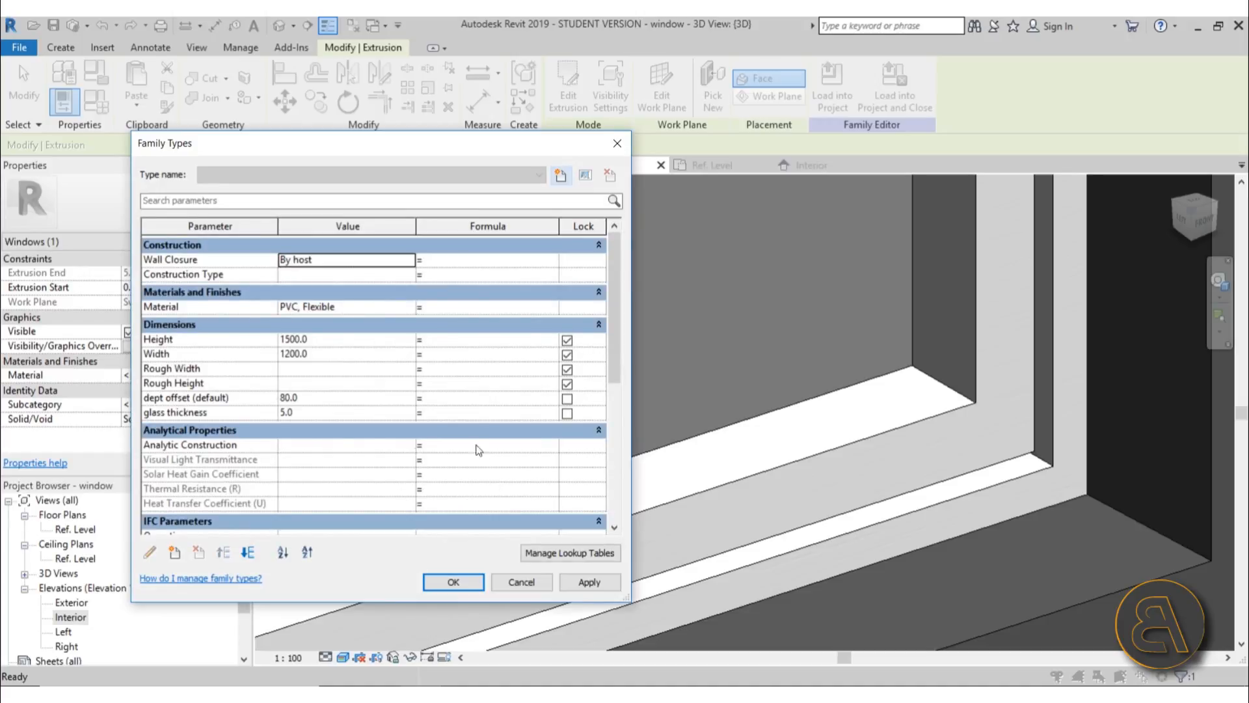
{"action": "left_click", "coordinate": [327, 412]}
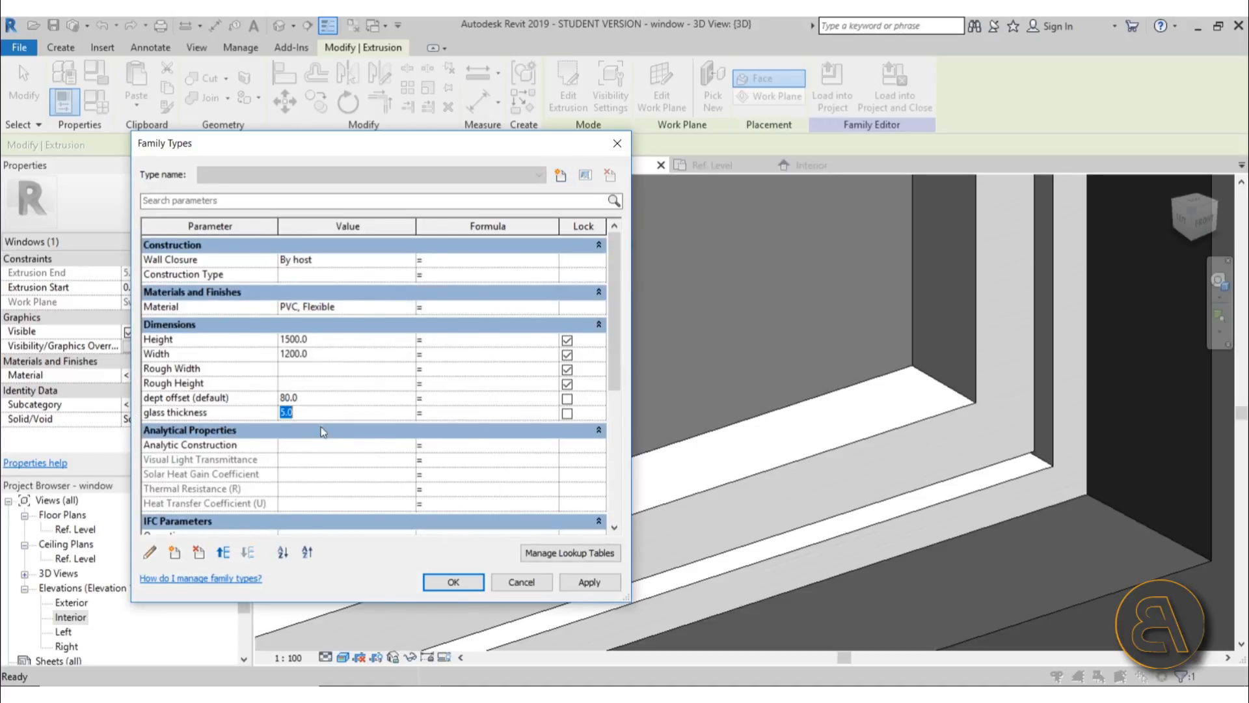
{"action": "type", "text": "3"}
{"action": "key", "text": "Tab"}
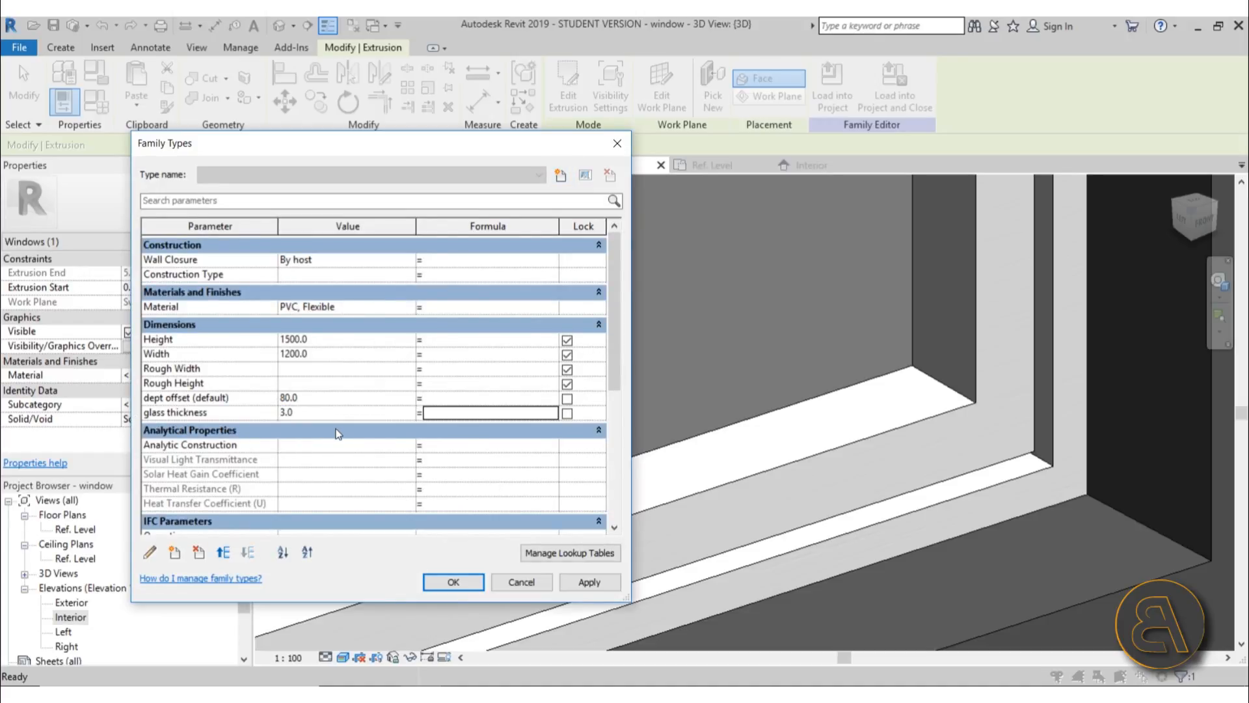
{"action": "left_click", "coordinate": [587, 582]}
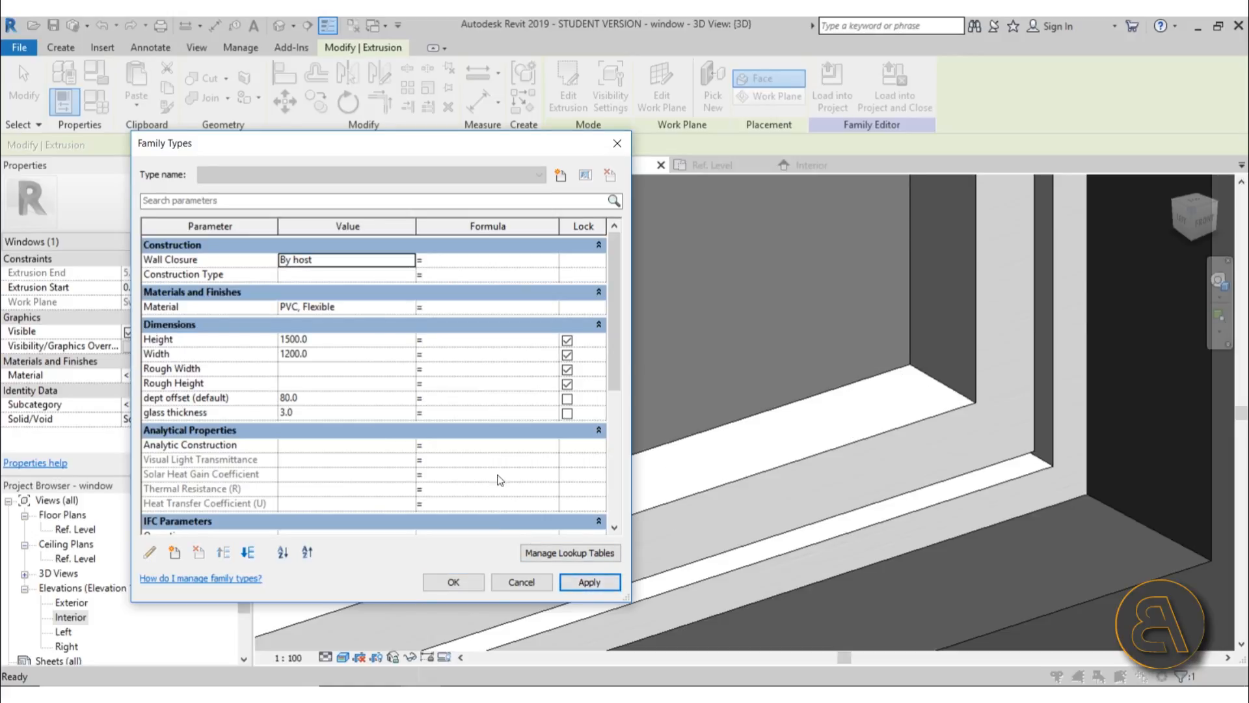
{"action": "left_click", "coordinate": [466, 581]}
Create a type material parameter named "glass" under Materials and Finishes and associate it with the glass extrusion's material
{"action": "left_click", "coordinate": [646, 455]}
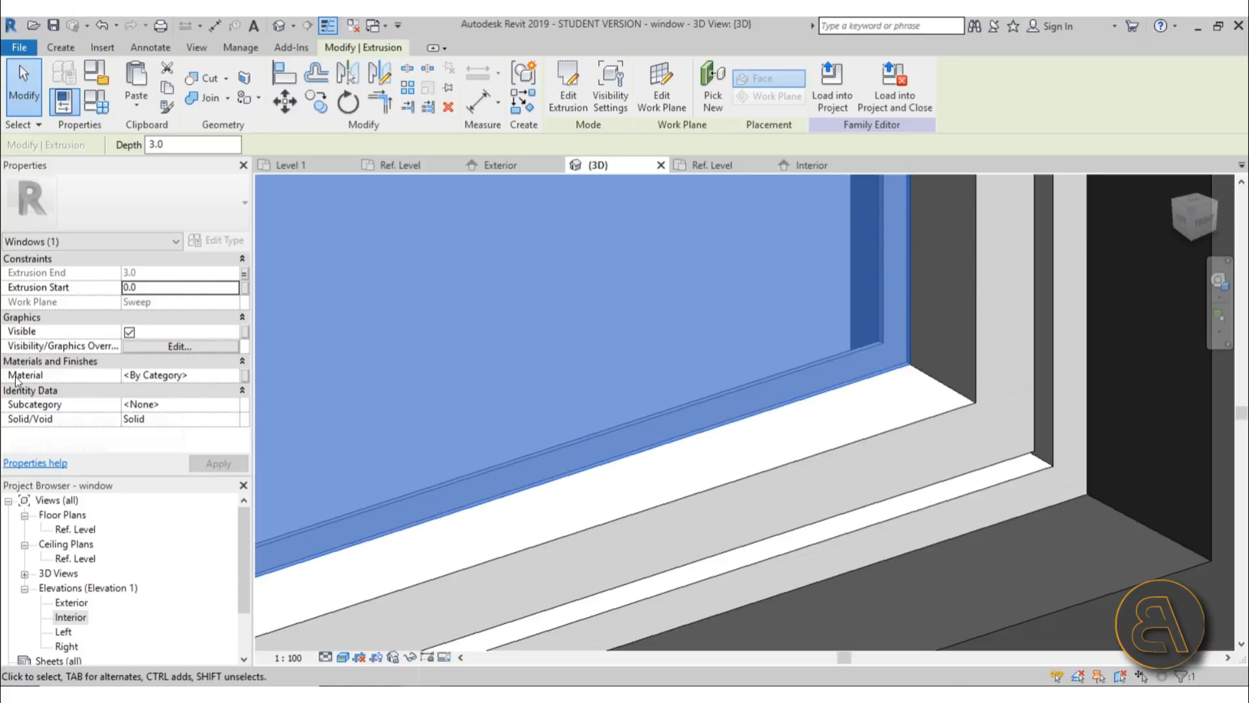
{"action": "left_click", "coordinate": [245, 376]}
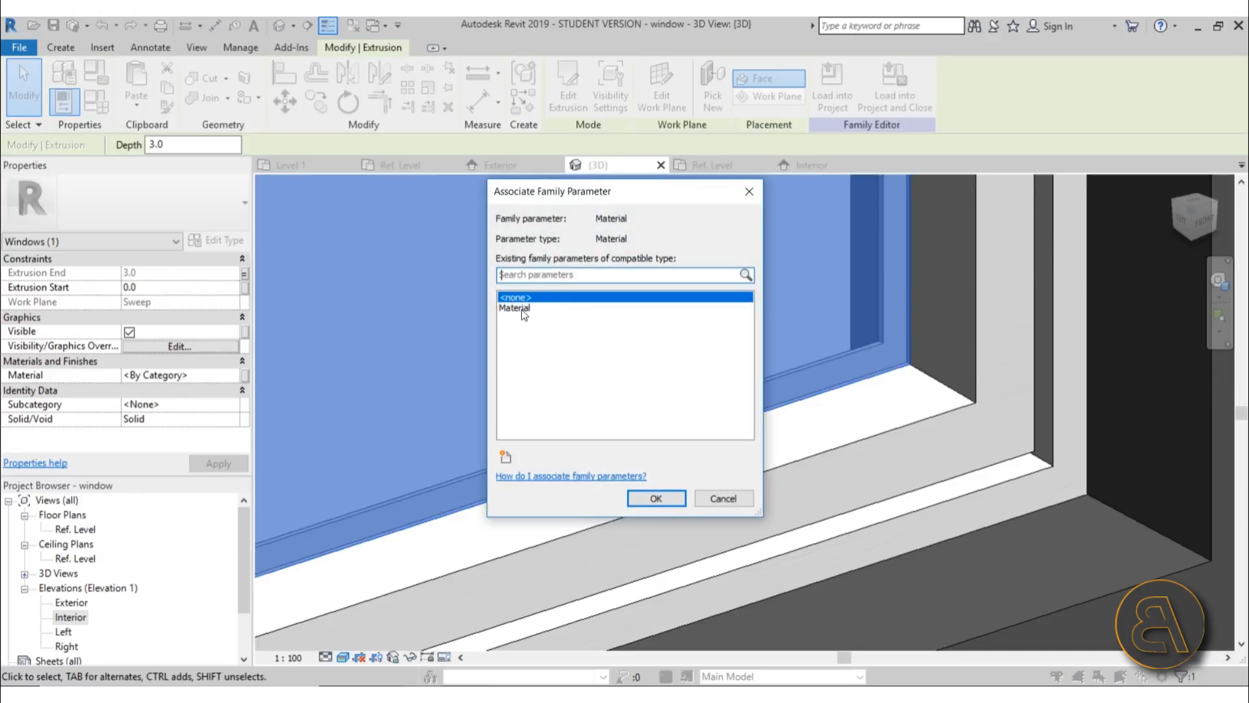
{"action": "left_click", "coordinate": [524, 309]}
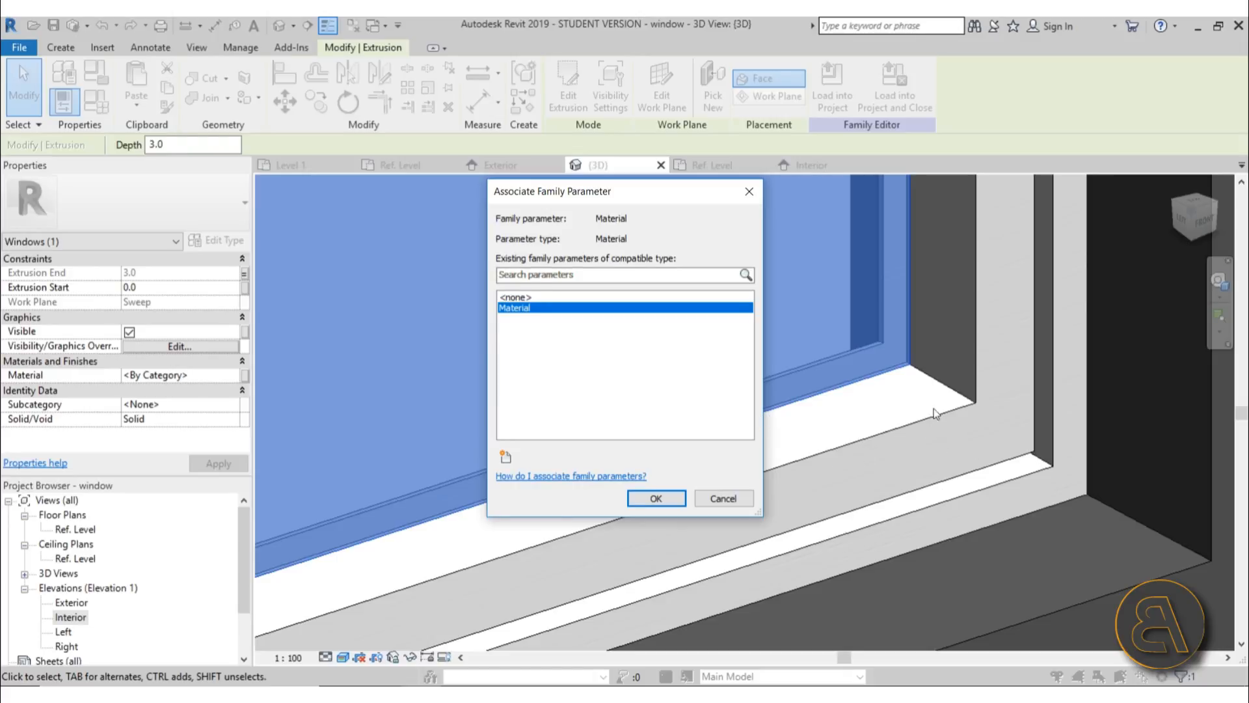
{"action": "left_click", "coordinate": [506, 458]}
{"action": "type", "text": "glass"}
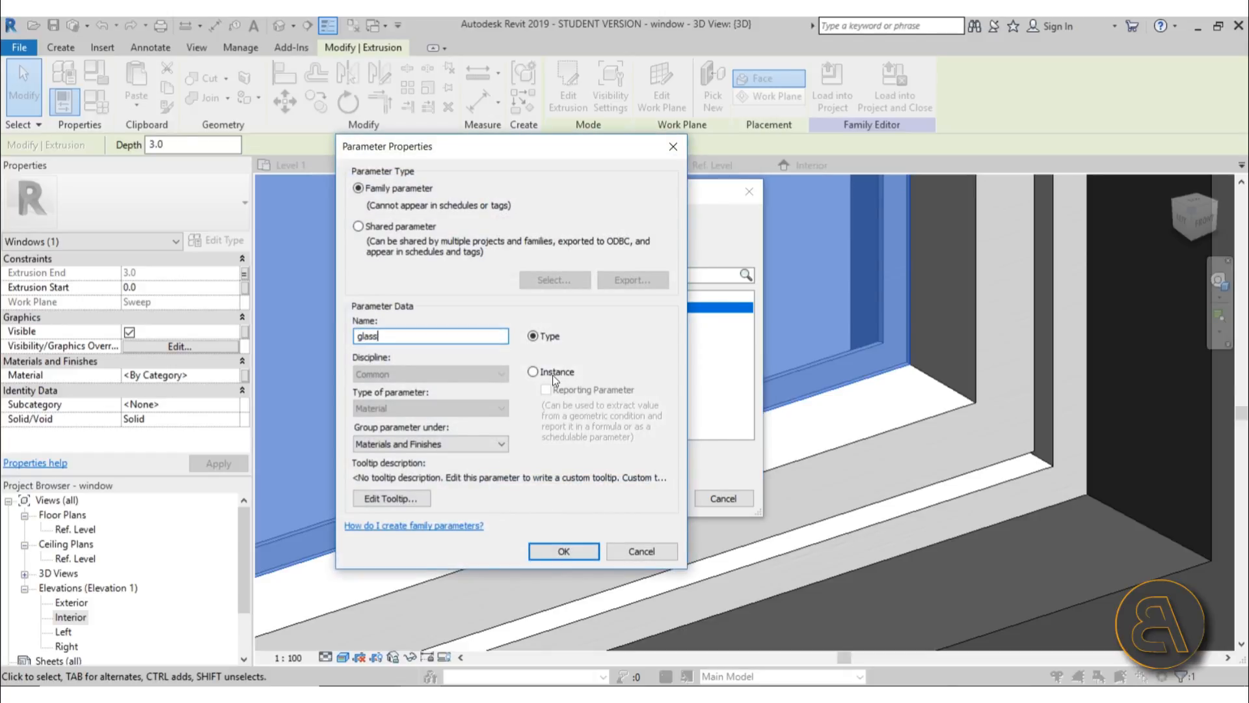
{"action": "left_click", "coordinate": [566, 551]}
{"action": "left_click", "coordinate": [639, 498]}
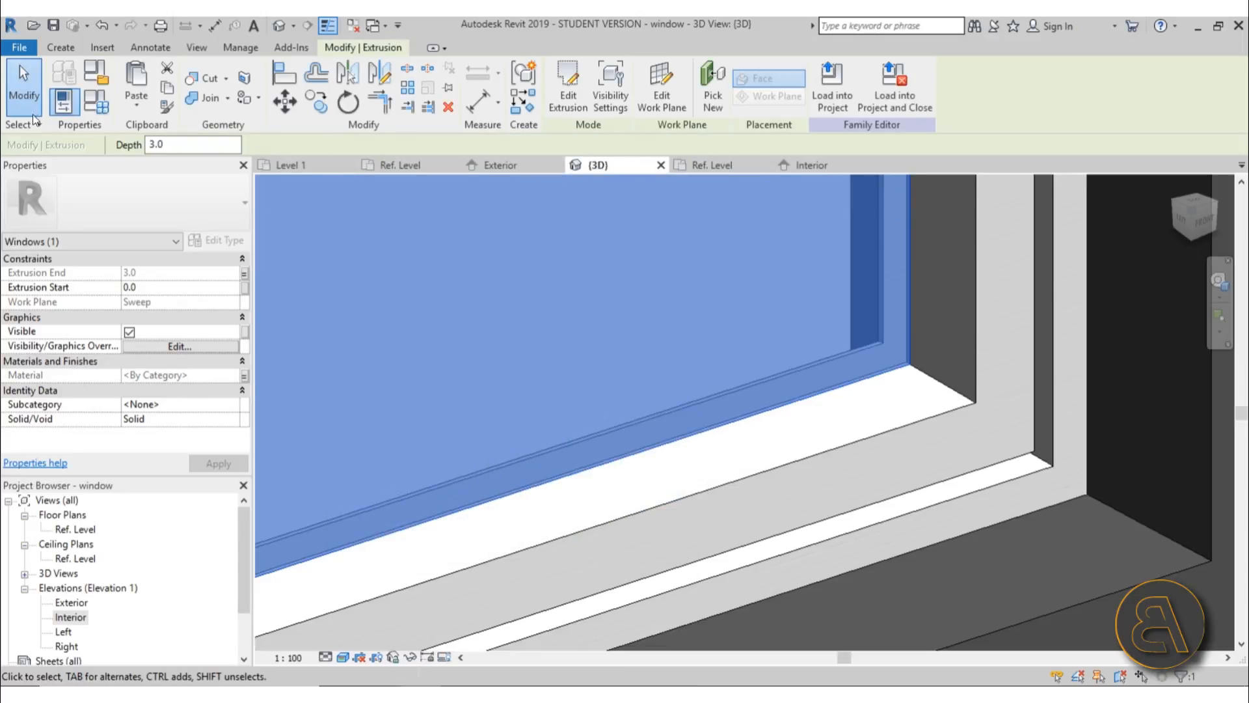
Assign the Glass material to the family's glass parameter
{"action": "left_click", "coordinate": [99, 99]}
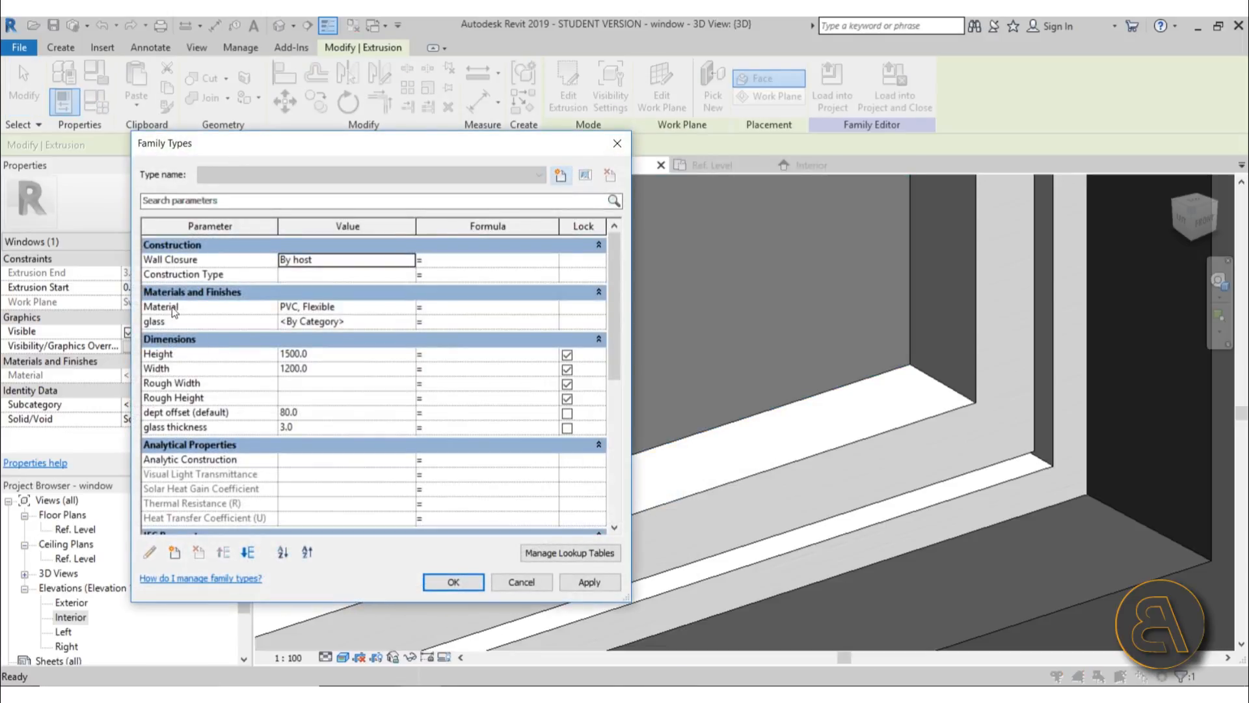
{"action": "left_click", "coordinate": [390, 322]}
{"action": "left_click", "coordinate": [410, 322]}
{"action": "left_click", "coordinate": [371, 266]}
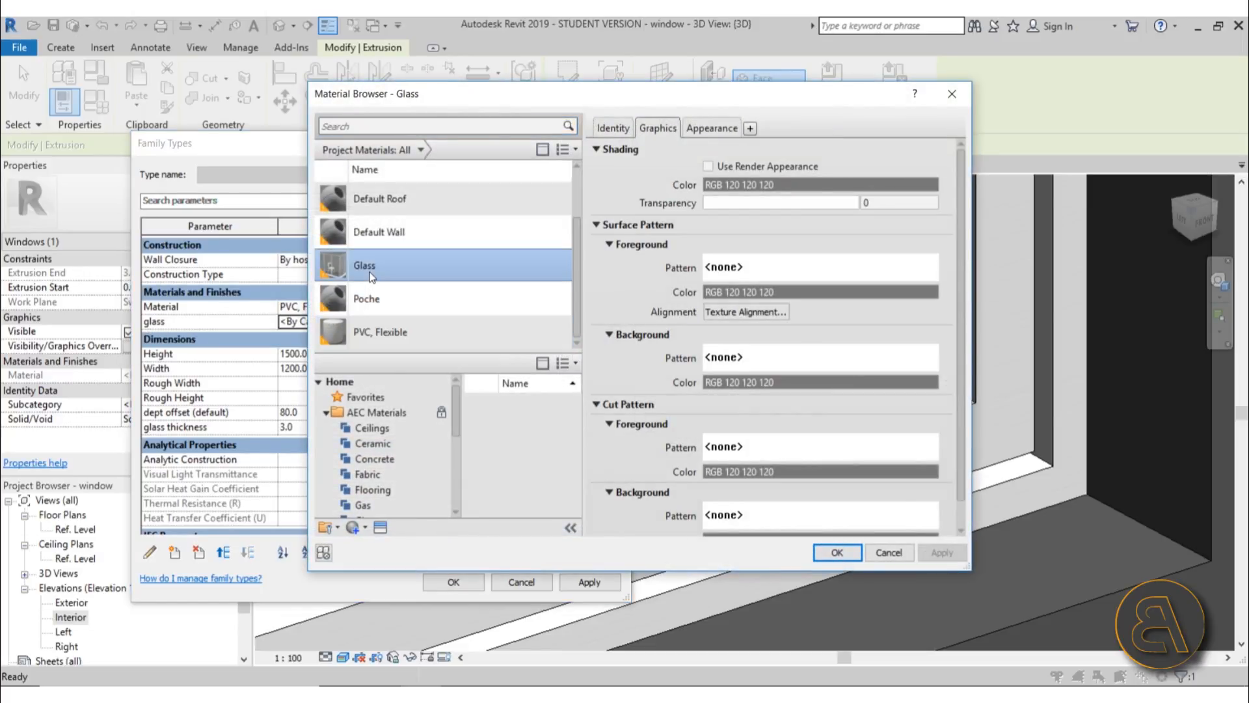
{"action": "double_click", "coordinate": [369, 272]}
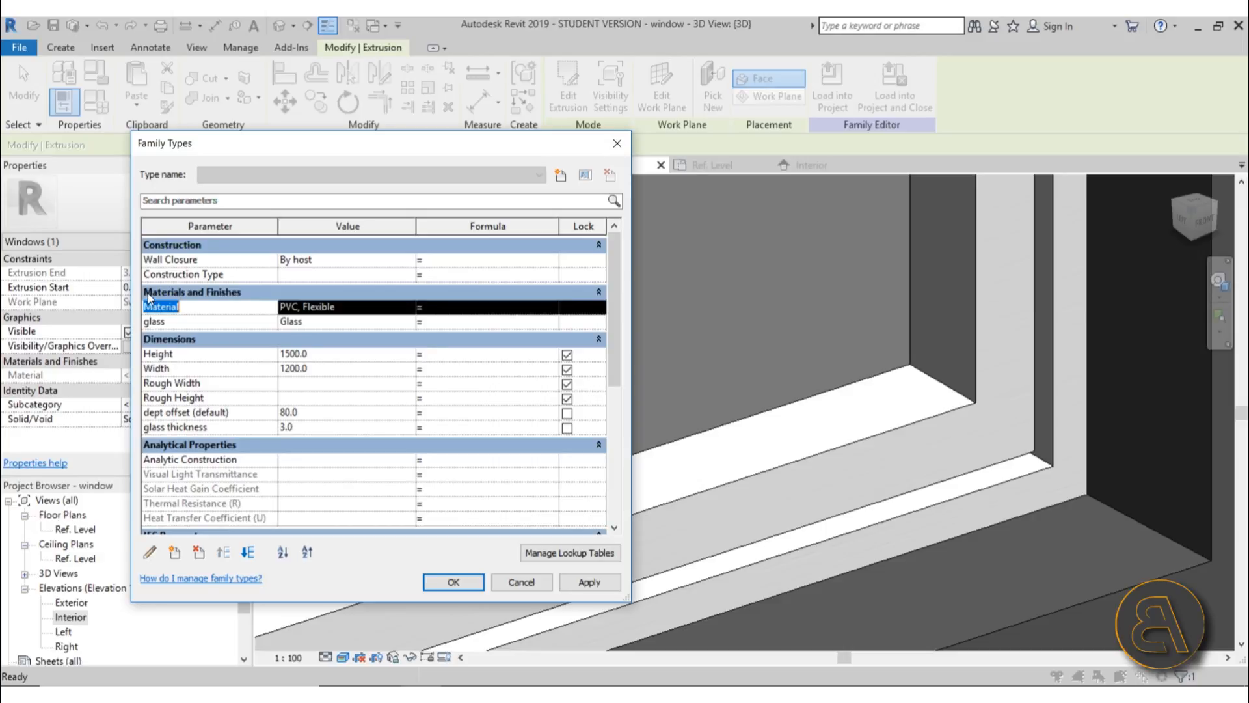
Rename the family's Material parameter as "Frame" and accept the family type changes
{"action": "left_click", "coordinate": [154, 556]}
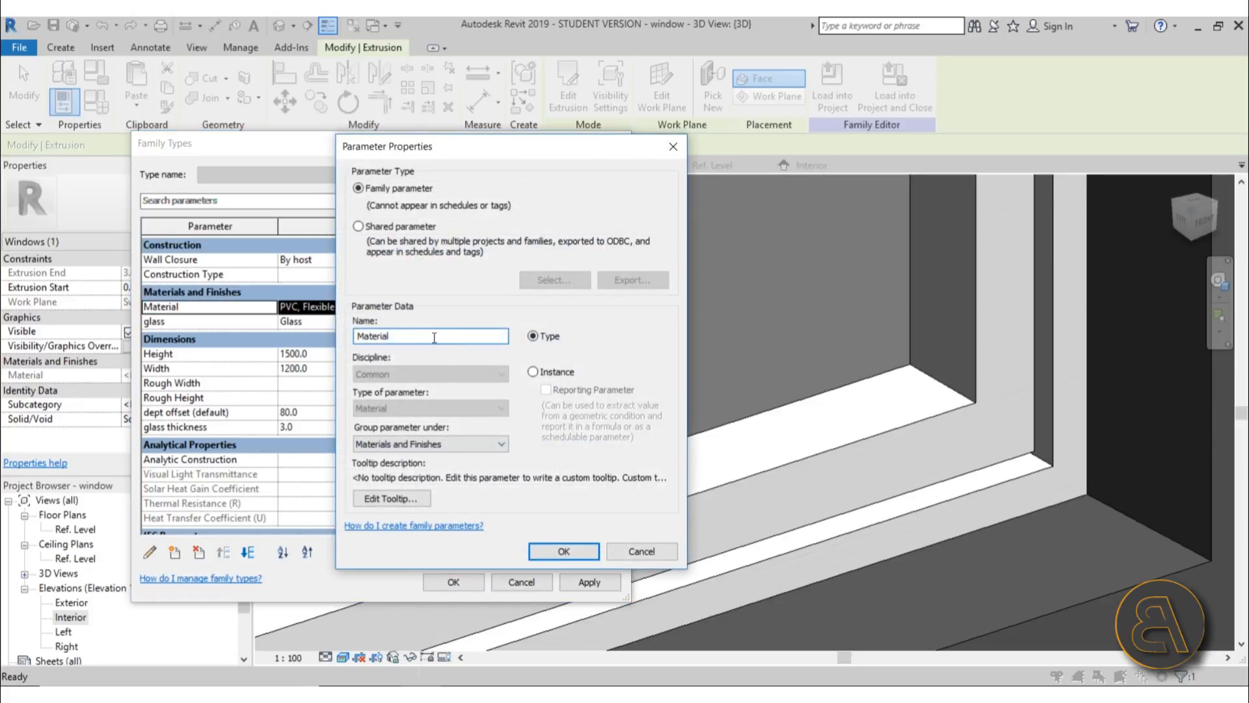
{"action": "left_click_drag", "start_coordinate": [432, 336], "coordinate": [270, 335]}
{"action": "type", "text": "Frame"}
{"action": "left_click", "coordinate": [569, 551]}
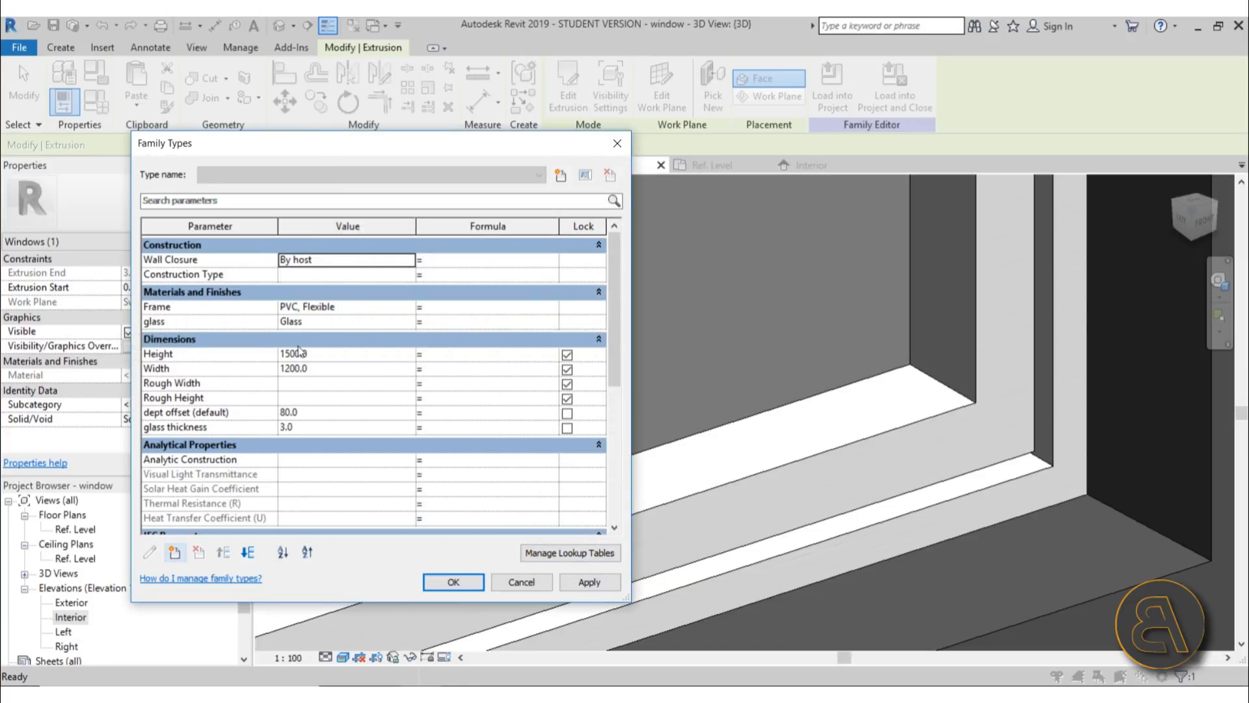
{"action": "left_click", "coordinate": [454, 581]}
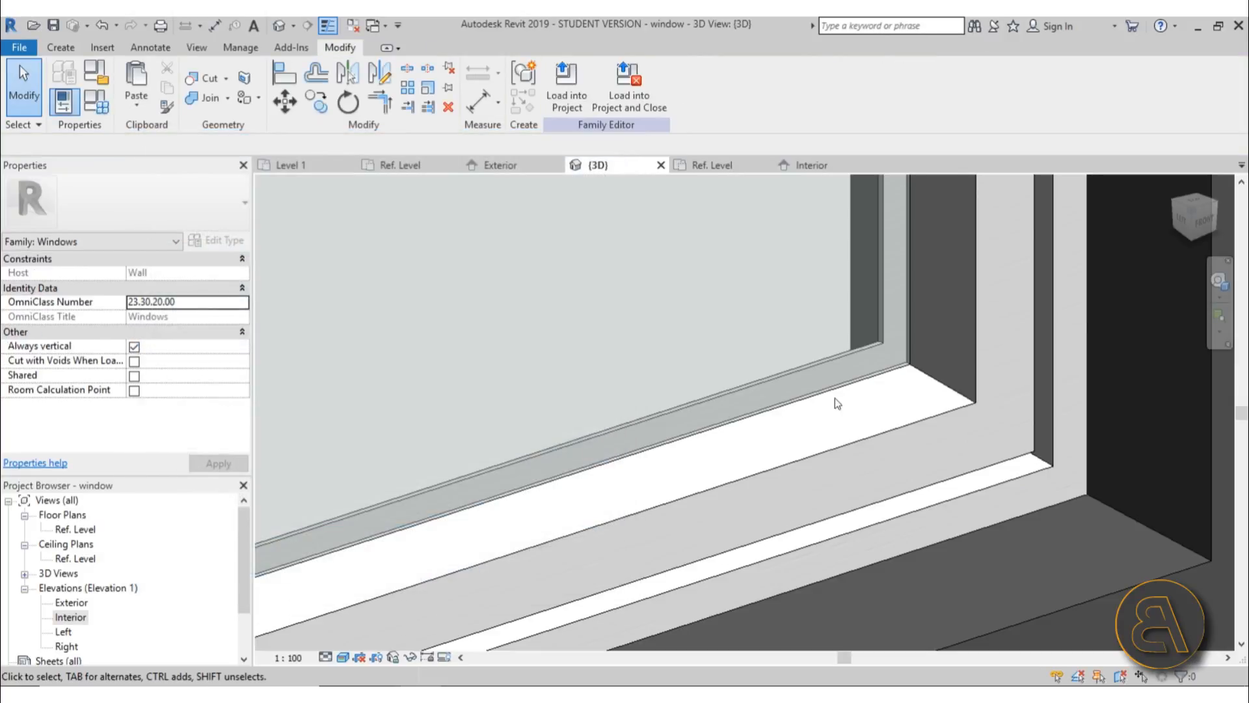
Set the window family's Height to 1600 and Width to 1000 in the family types and apply the changes
{"action": "scroll", "coordinate": [676, 400], "scroll_direction": "down", "scroll_amount": 5}
{"action": "middle_click_drag", "start_coordinate": [677, 399], "coordinate": [739, 482], "text": "shift"}
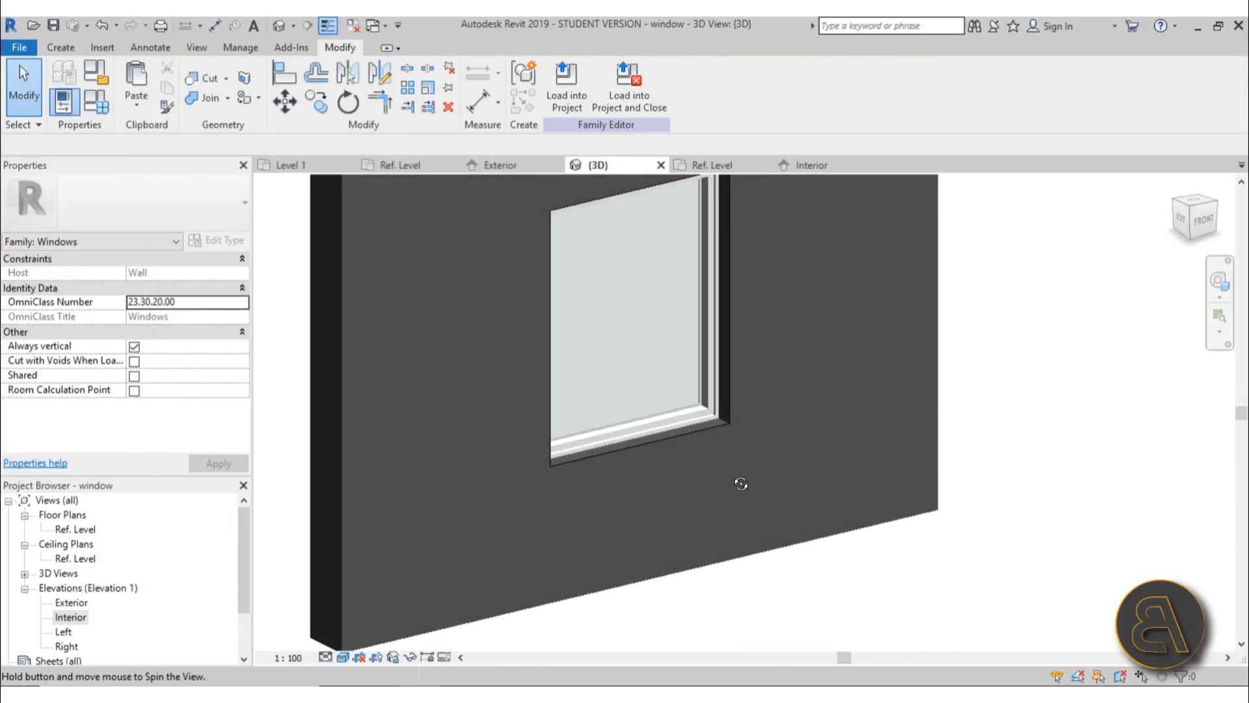
{"action": "middle_click_drag", "start_coordinate": [721, 289], "coordinate": [510, 363], "text": "shift"}
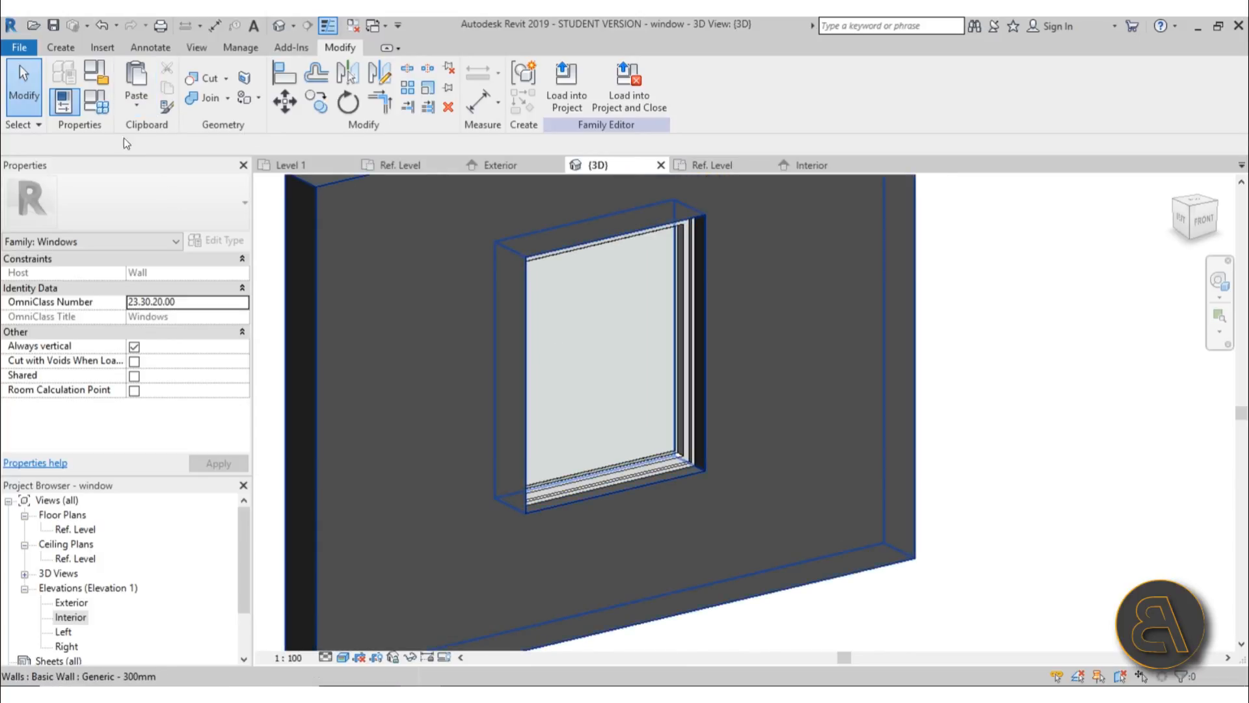
{"action": "left_click", "coordinate": [96, 102]}
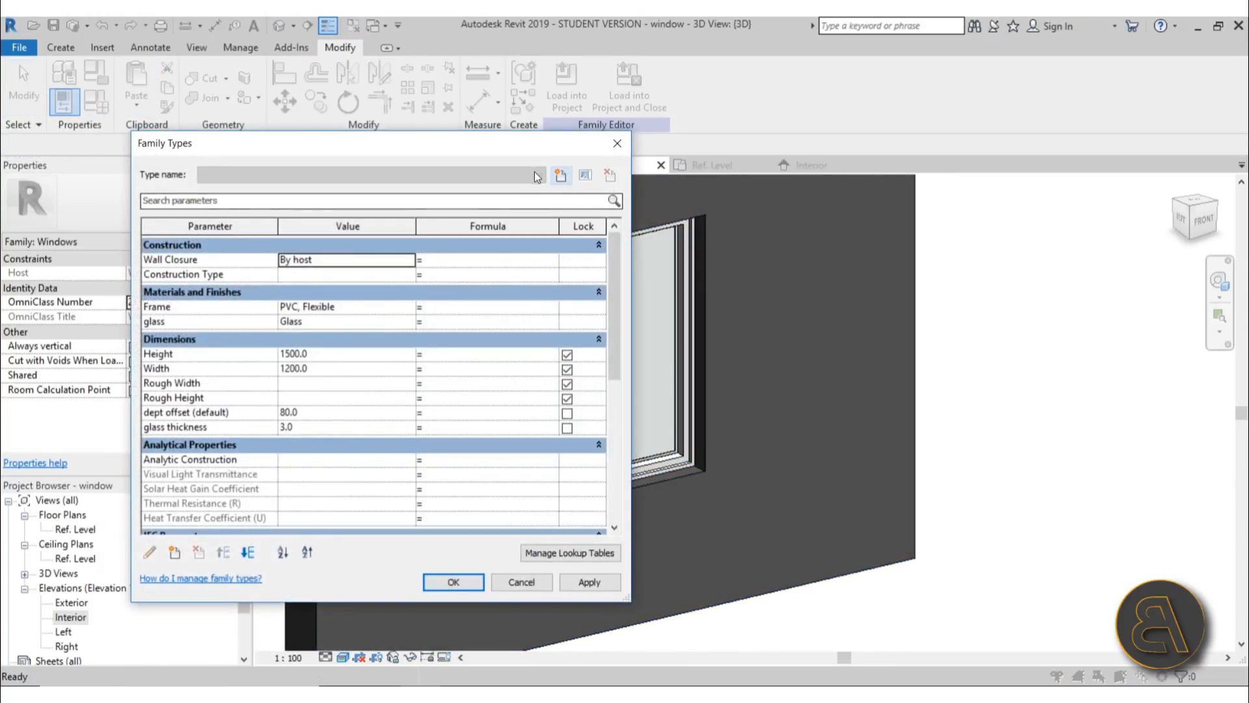
{"action": "left_click", "coordinate": [294, 354]}
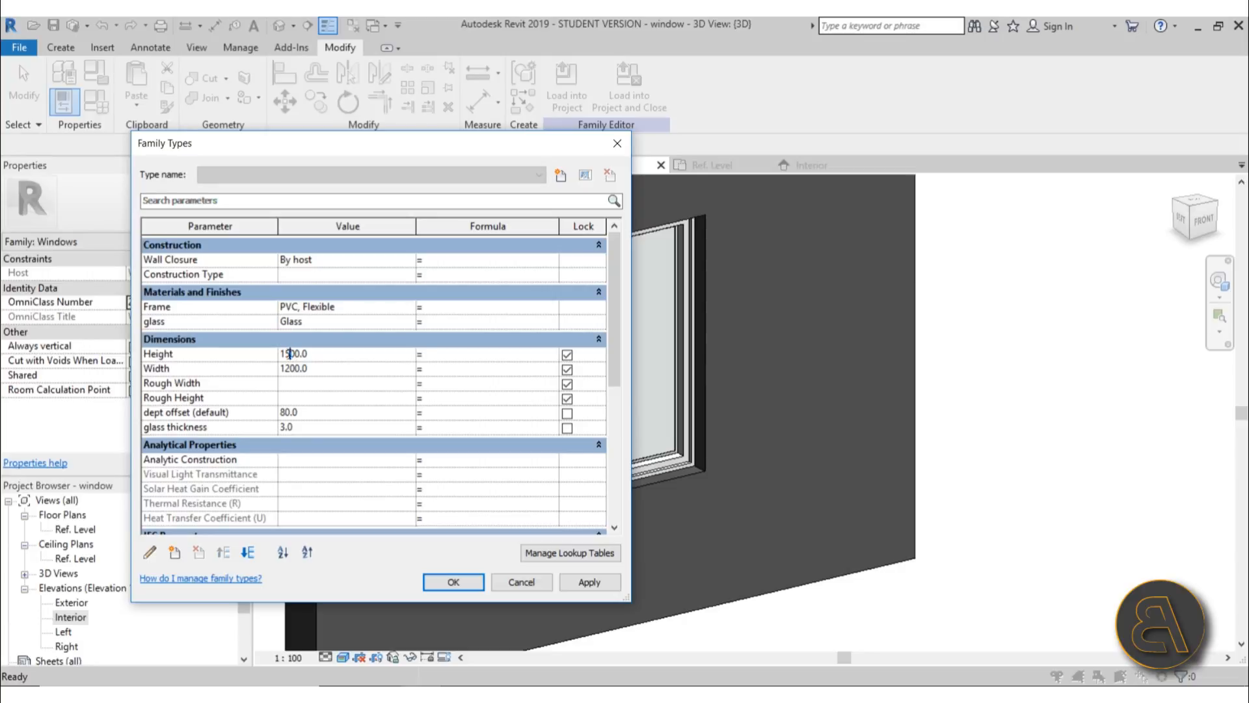
{"action": "left_click", "coordinate": [290, 368]}
{"action": "type", "text": "0"}
{"action": "key", "text": "BackSpace"}
{"action": "left_click", "coordinate": [599, 583]}
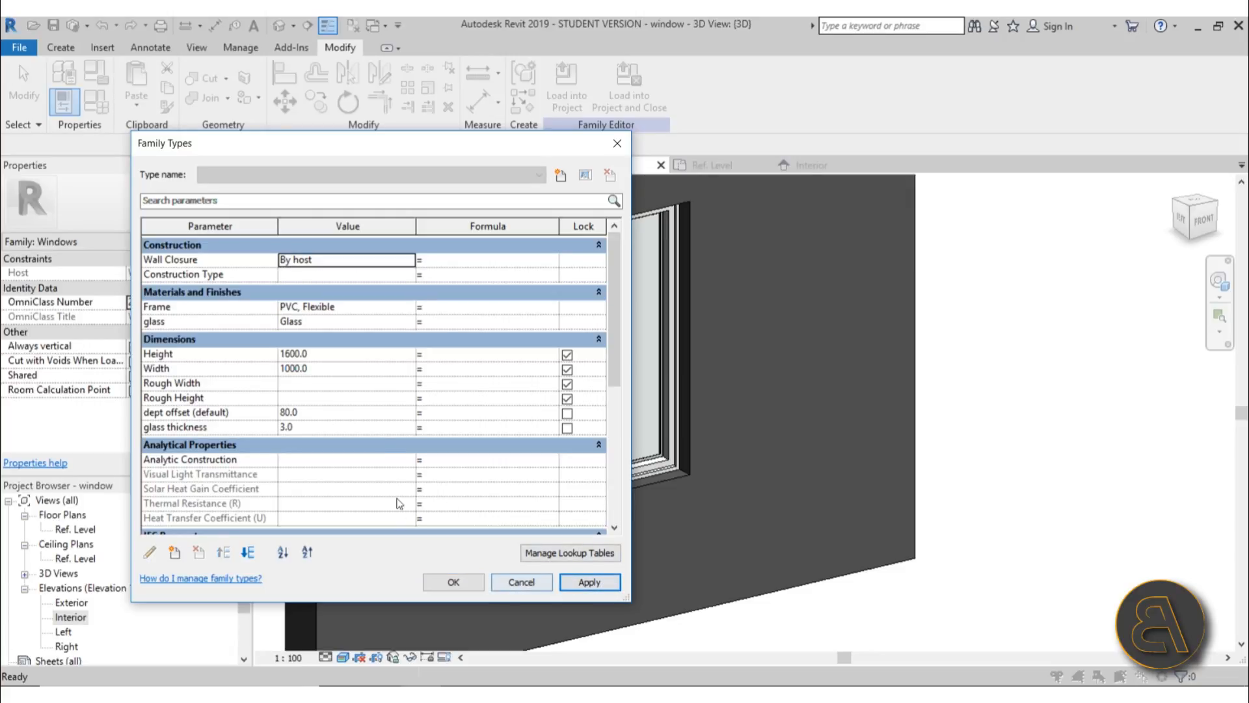
Set the family's dept offset to 120 and glass thickness to 5, apply the values, and accept the family types
{"action": "left_click", "coordinate": [313, 415]}
{"action": "type", "text": "120"}
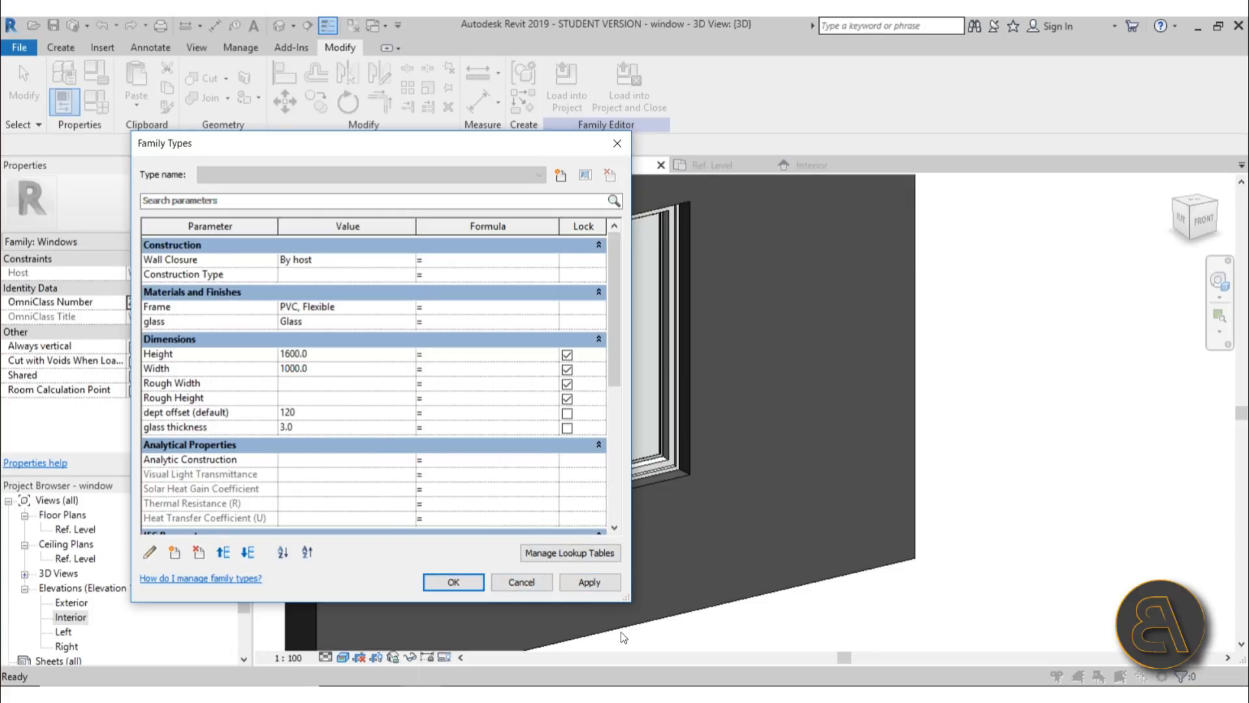
{"action": "left_click", "coordinate": [590, 583]}
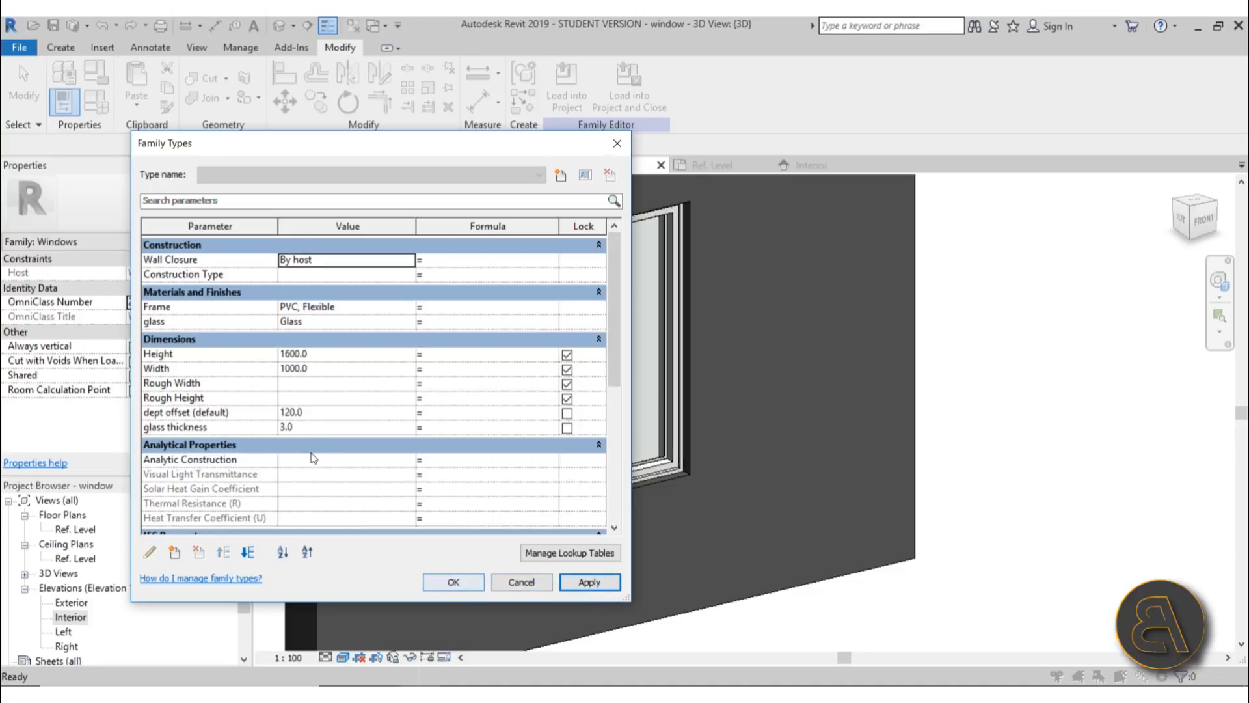
{"action": "left_click", "coordinate": [306, 426]}
{"action": "type", "text": "5"}
{"action": "key", "text": "Tab"}
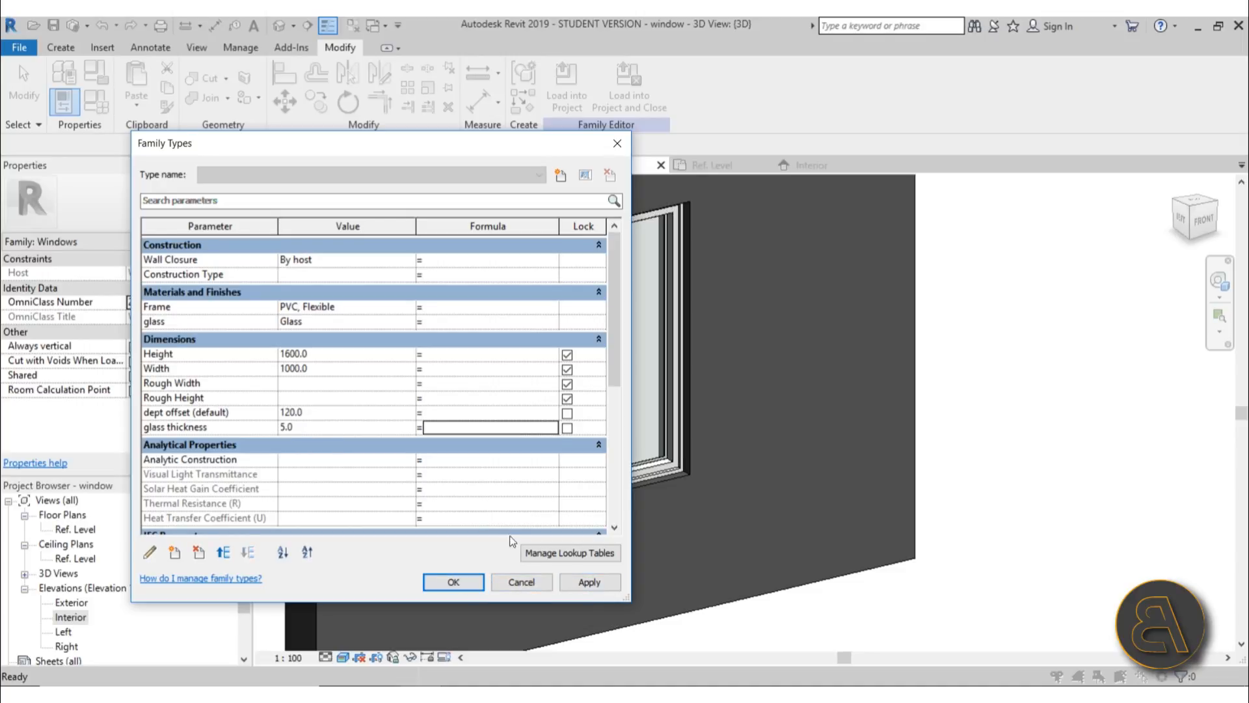
{"action": "left_click", "coordinate": [593, 585]}
{"action": "left_click", "coordinate": [455, 581]}
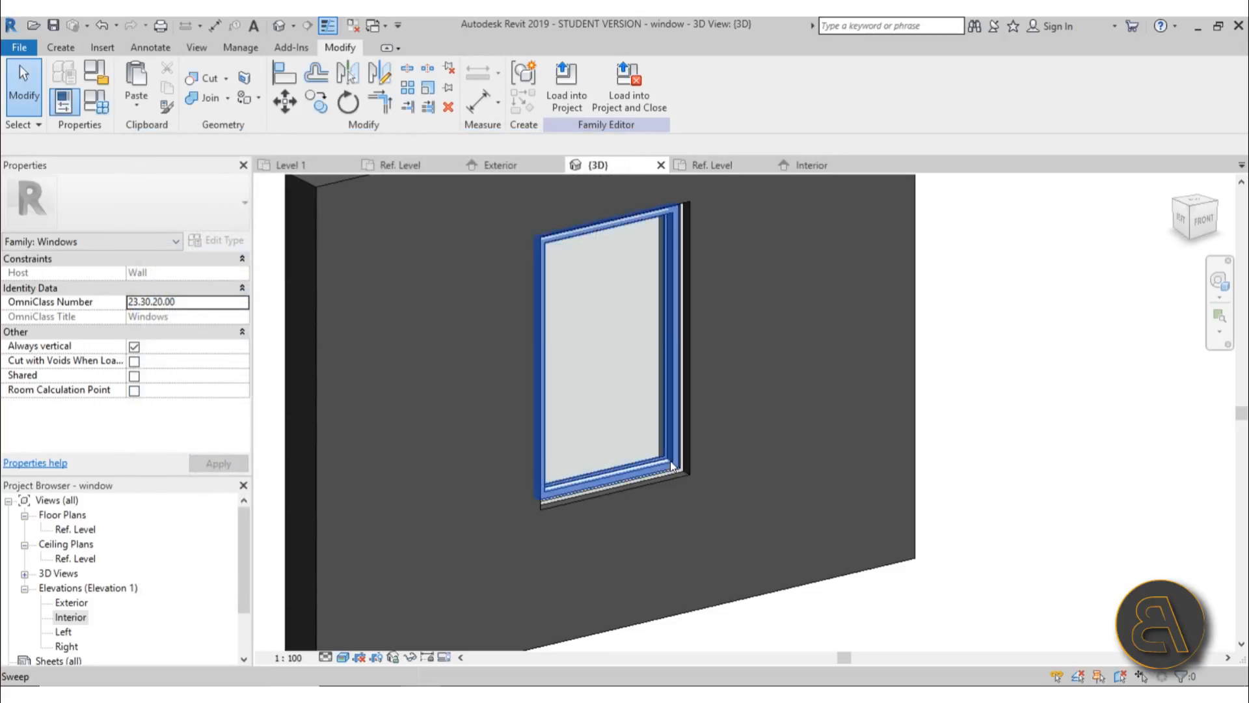
Examine the resized window's frame, sash and glass from several angles in the 3D view
{"action": "scroll", "coordinate": [673, 462], "scroll_direction": "up", "scroll_amount": 5}
{"action": "middle_click_drag", "start_coordinate": [940, 543], "coordinate": [807, 550], "text": "shift"}
{"action": "scroll", "coordinate": [881, 467], "scroll_direction": "down", "scroll_amount": 3}
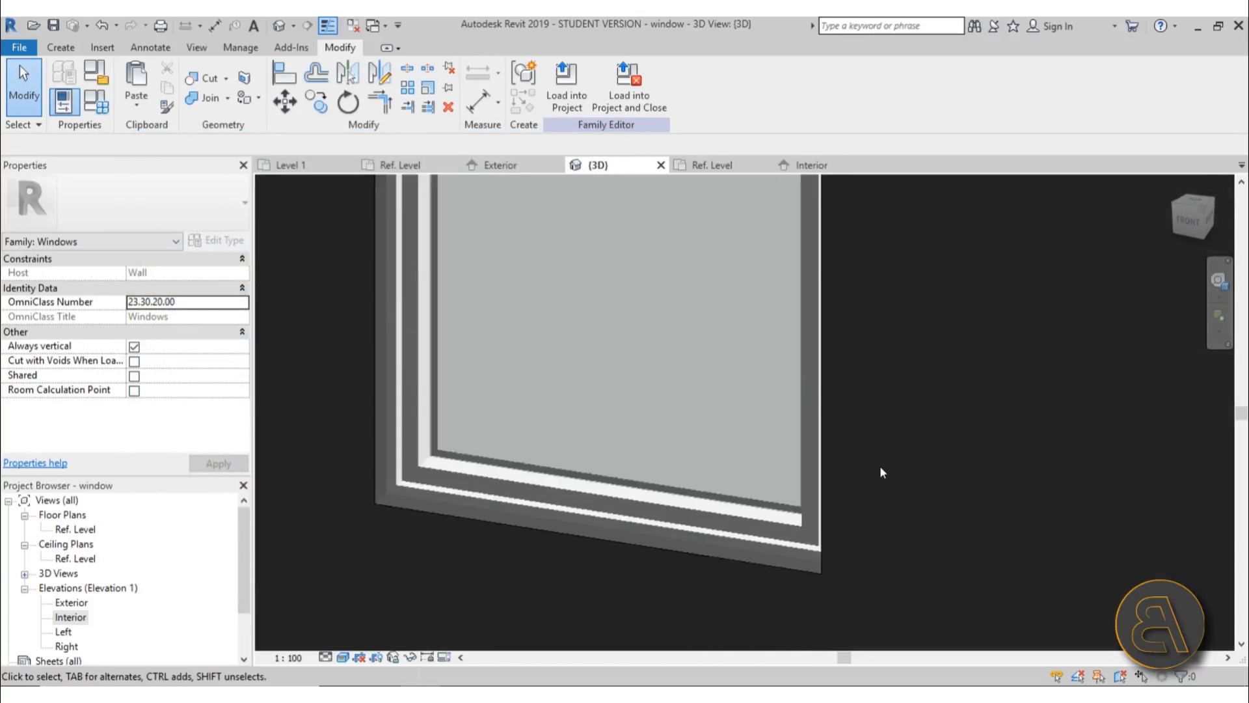
{"action": "middle_click_drag", "start_coordinate": [882, 472], "coordinate": [757, 448], "text": "shift"}
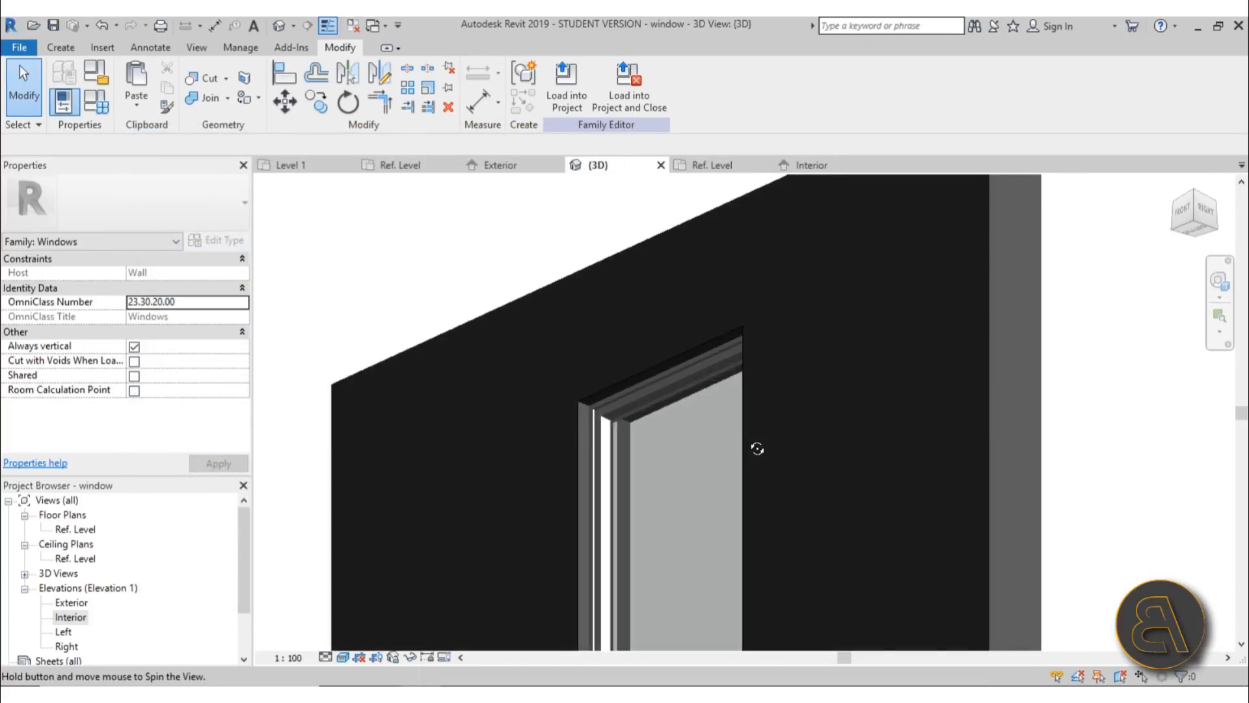
{"action": "scroll", "coordinate": [606, 401], "scroll_direction": "up", "scroll_amount": 5}
{"action": "scroll", "coordinate": [511, 398], "scroll_direction": "down", "scroll_amount": 6}
{"action": "middle_click_drag", "start_coordinate": [636, 366], "coordinate": [706, 605], "text": "shift"}
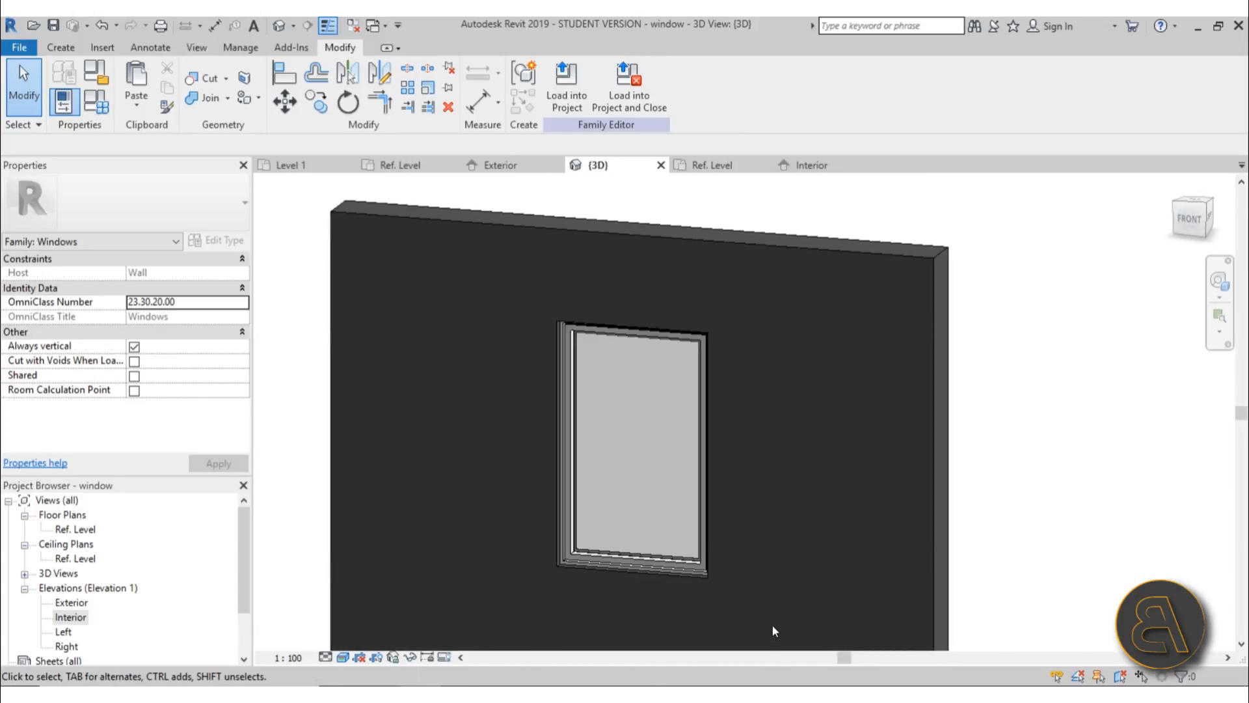
{"action": "middle_click_drag", "start_coordinate": [773, 627], "coordinate": [869, 600], "text": "shift"}
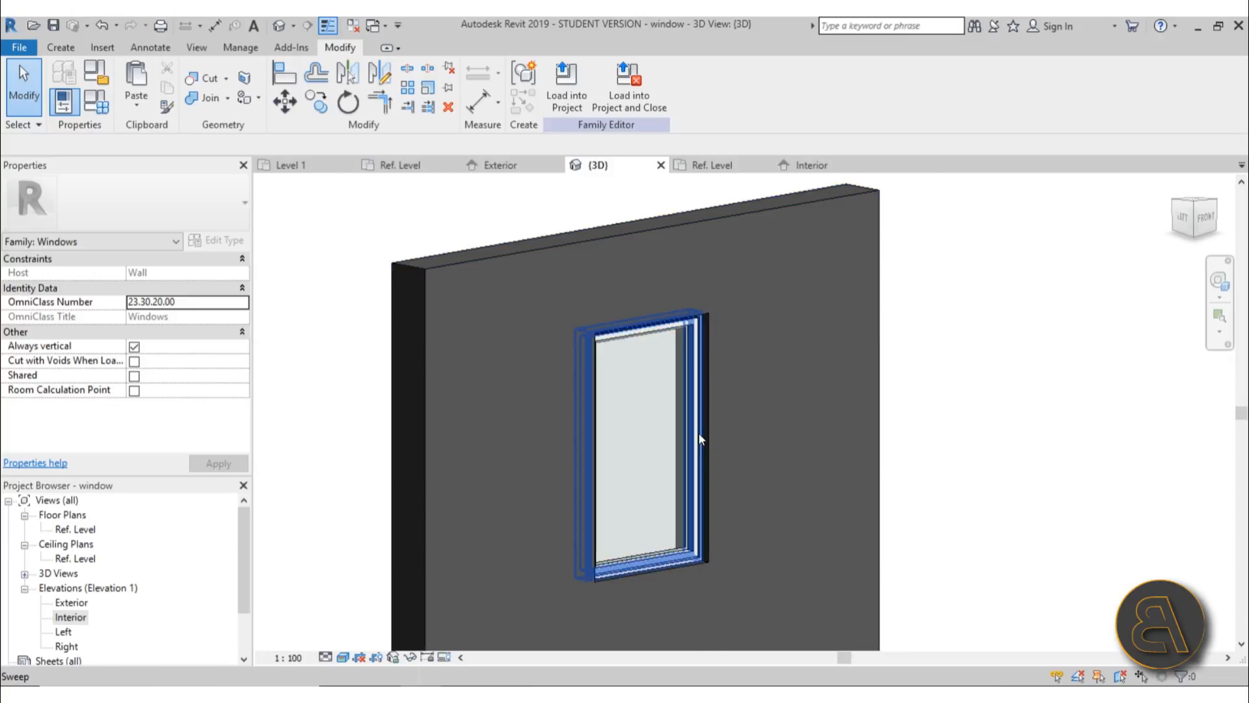
{"action": "scroll", "coordinate": [697, 433], "scroll_direction": "up", "scroll_amount": 5}
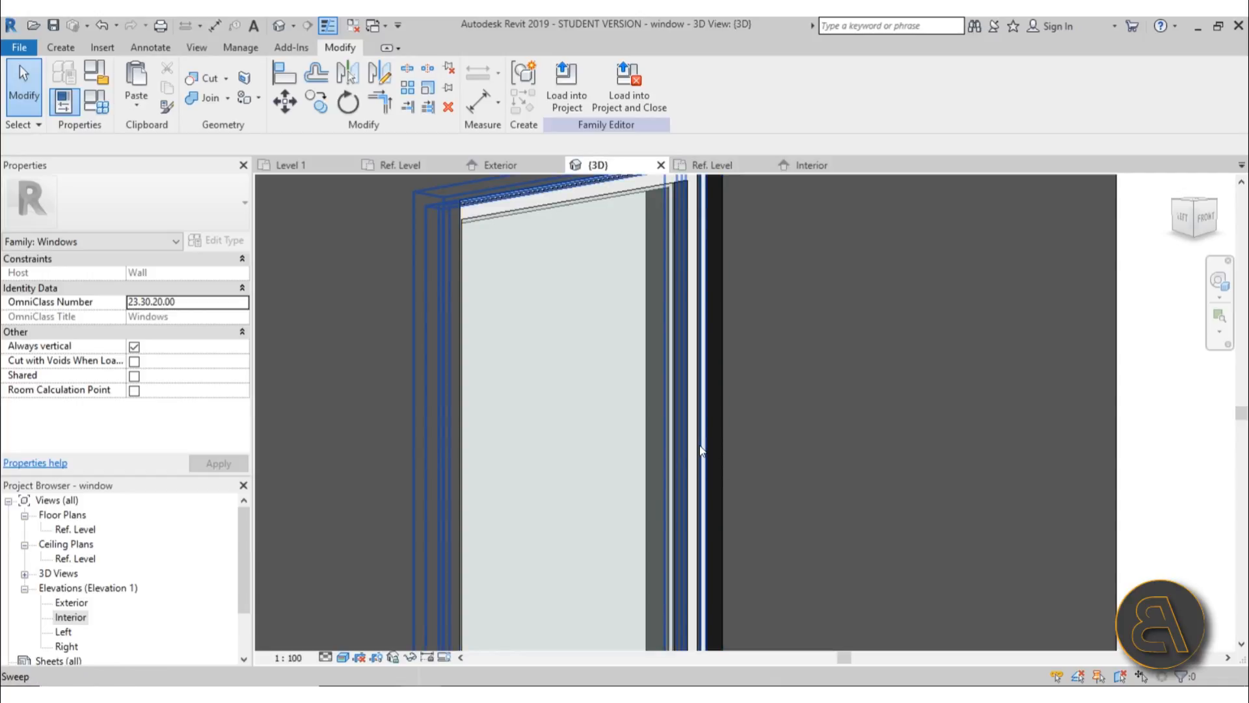
Open the Ref. Level floor plan and set its view scale to 1:20
{"action": "double_click", "coordinate": [75, 529]}
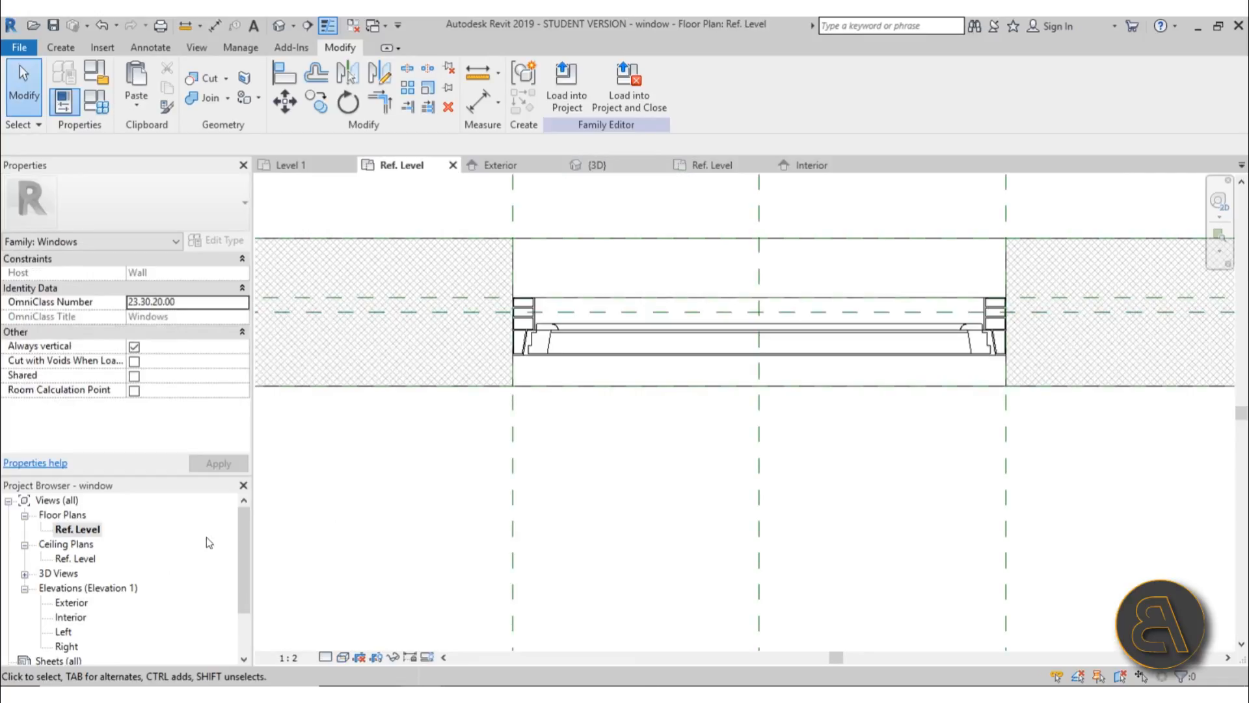
{"action": "scroll", "coordinate": [631, 498], "scroll_direction": "down", "scroll_amount": 2}
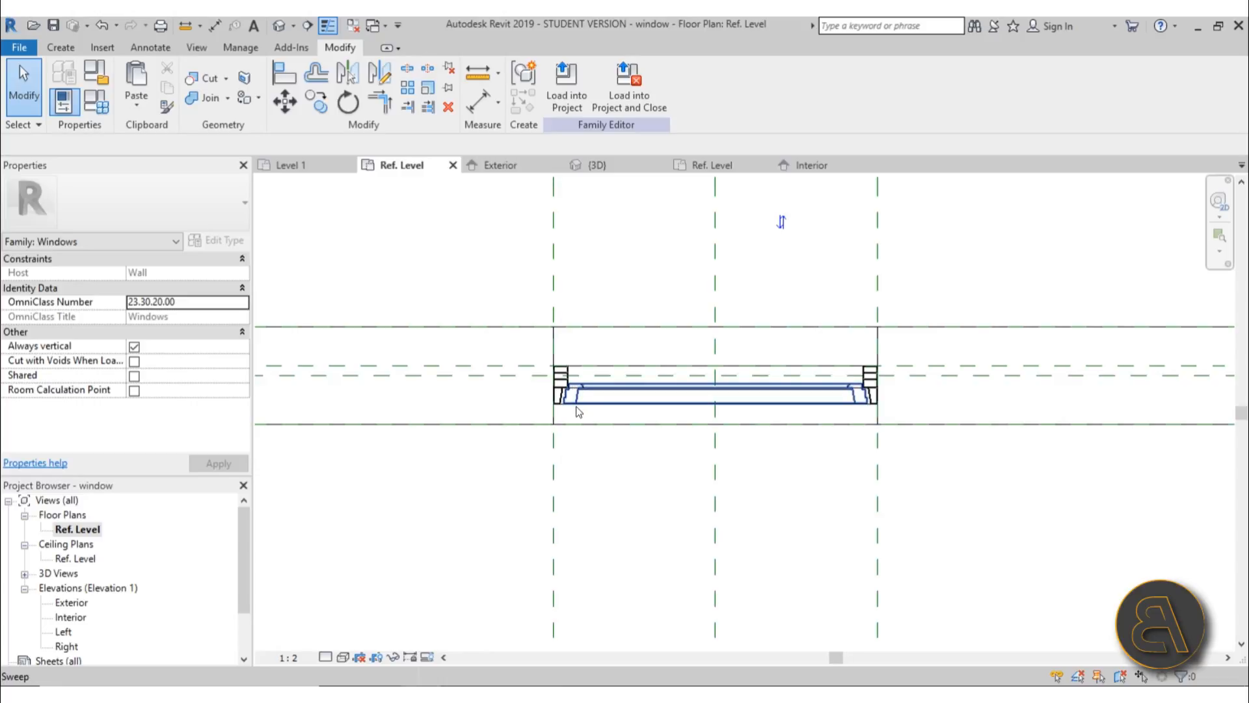
{"action": "scroll", "coordinate": [578, 410], "scroll_direction": "up", "scroll_amount": 4}
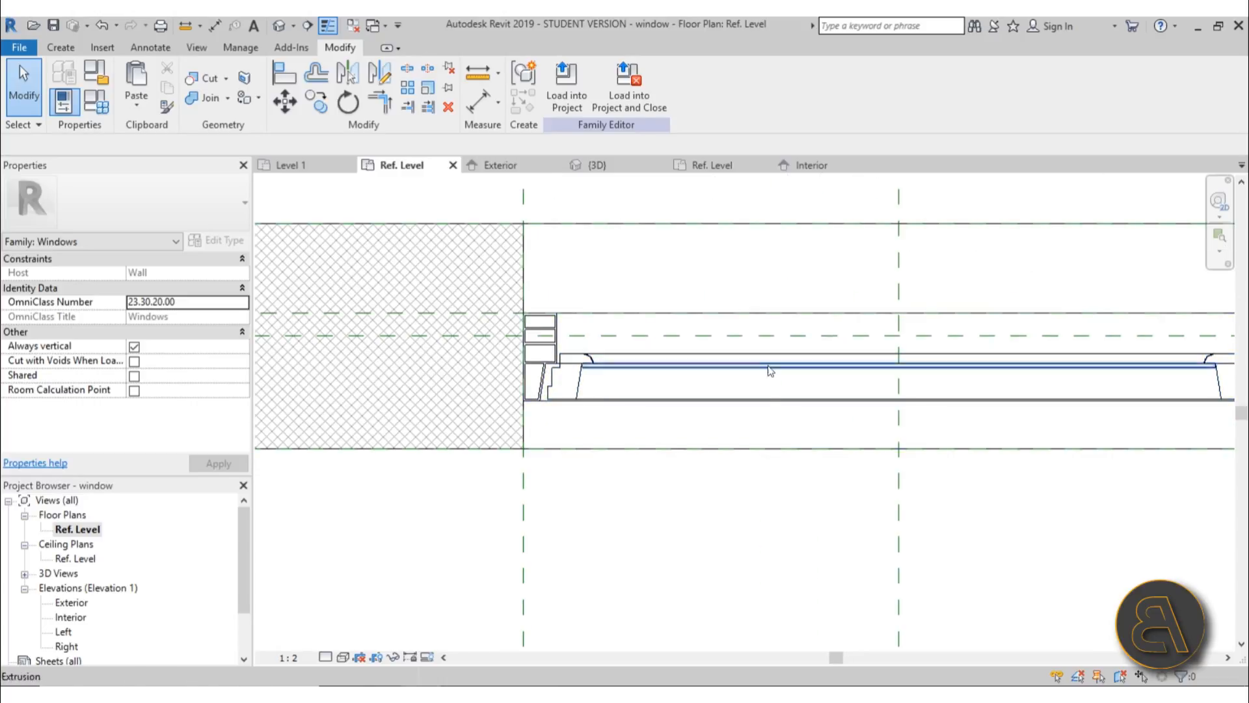
{"action": "scroll", "coordinate": [558, 393], "scroll_direction": "up", "scroll_amount": 5}
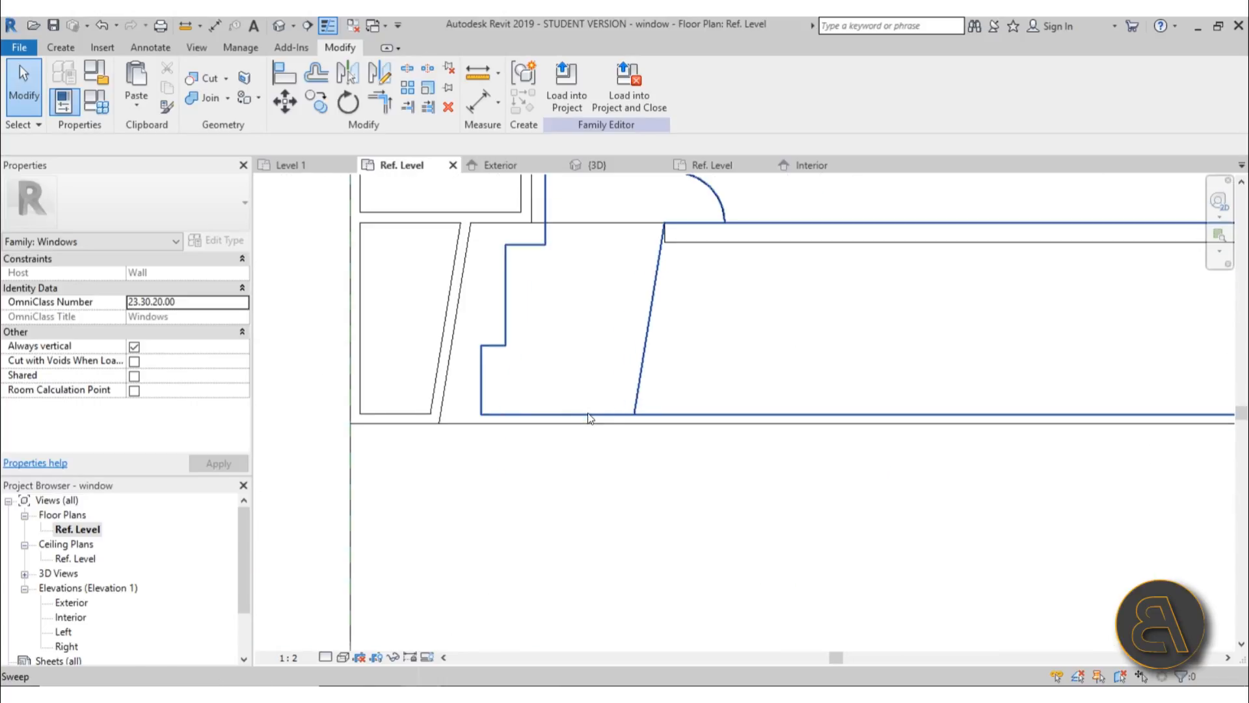
{"action": "scroll", "coordinate": [587, 413], "scroll_direction": "down", "scroll_amount": 6}
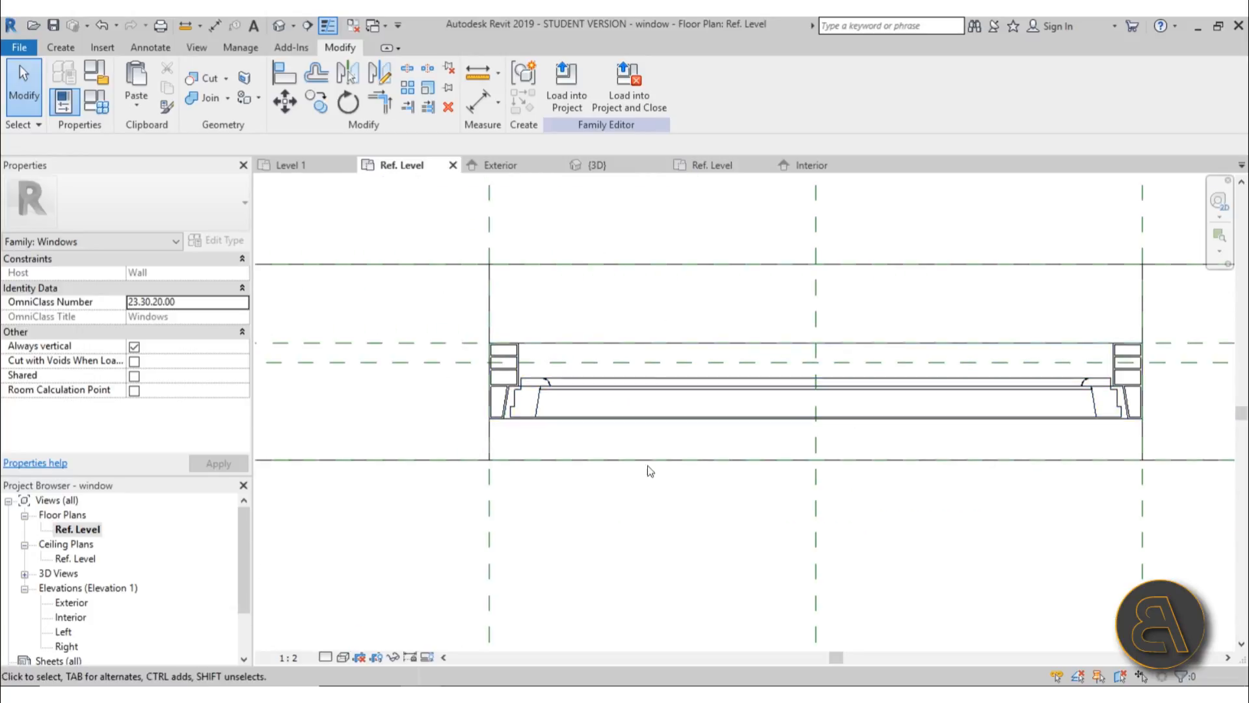
{"action": "scroll", "coordinate": [583, 372], "scroll_direction": "down", "scroll_amount": 5}
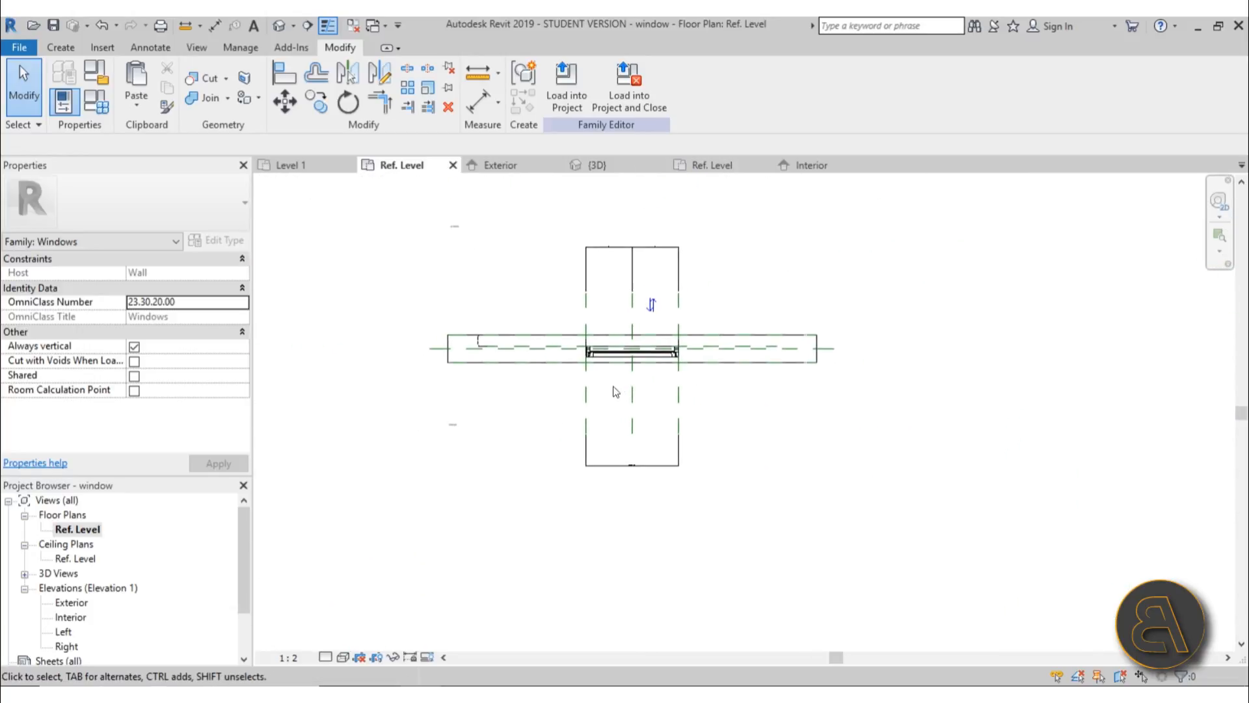
{"action": "left_click", "coordinate": [291, 656]}
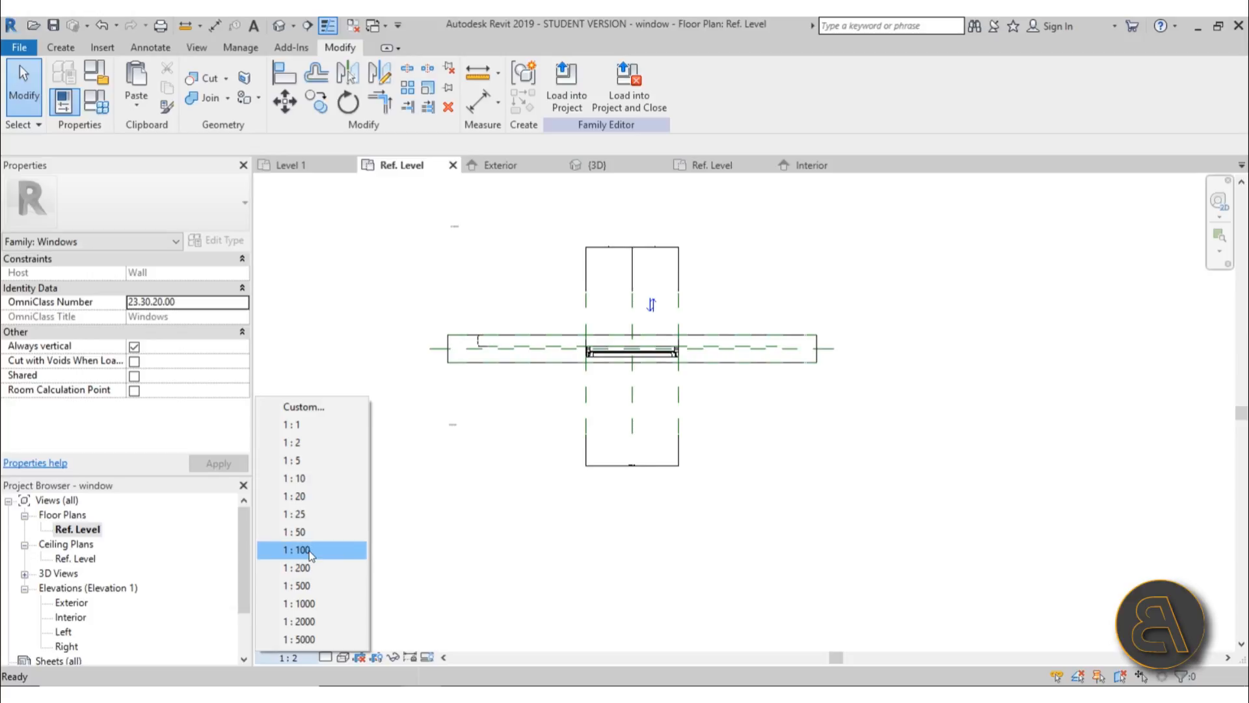
{"action": "left_click", "coordinate": [313, 497]}
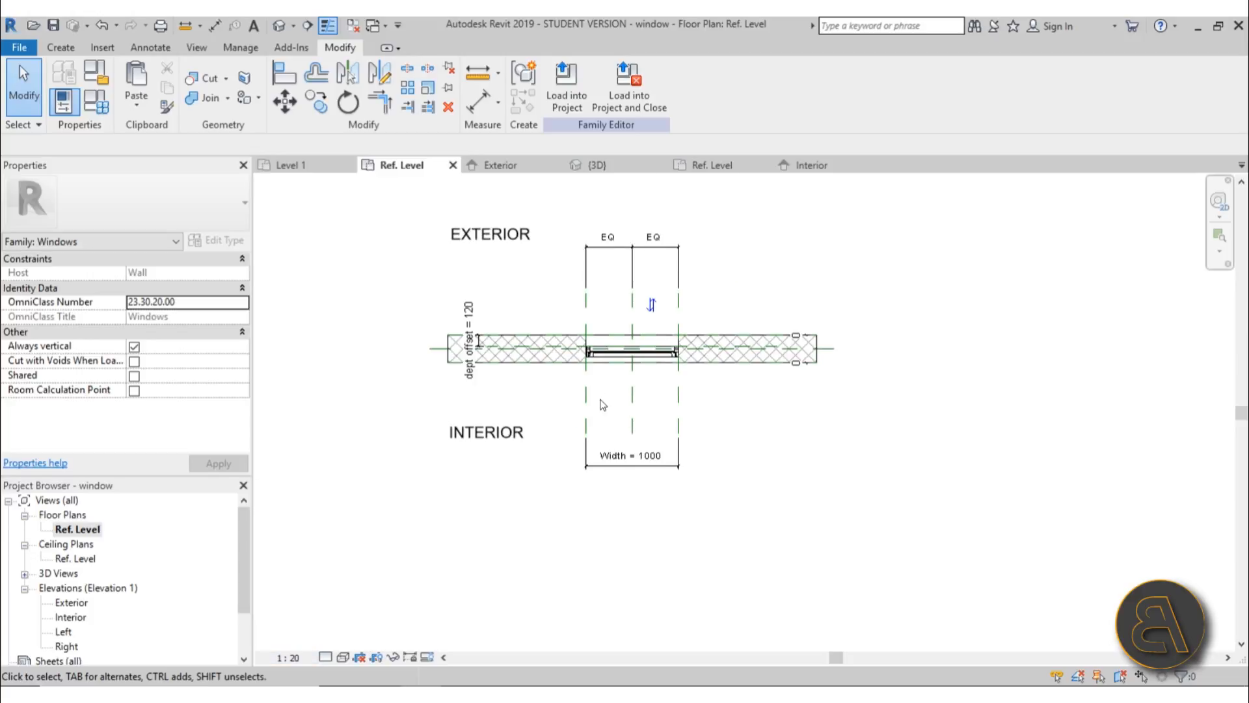
Measure the width of the sash profile along its interior edge in the floor plan
{"action": "scroll", "coordinate": [602, 403], "scroll_direction": "up", "scroll_amount": 2}
{"action": "scroll", "coordinate": [579, 325], "scroll_direction": "up", "scroll_amount": 5}
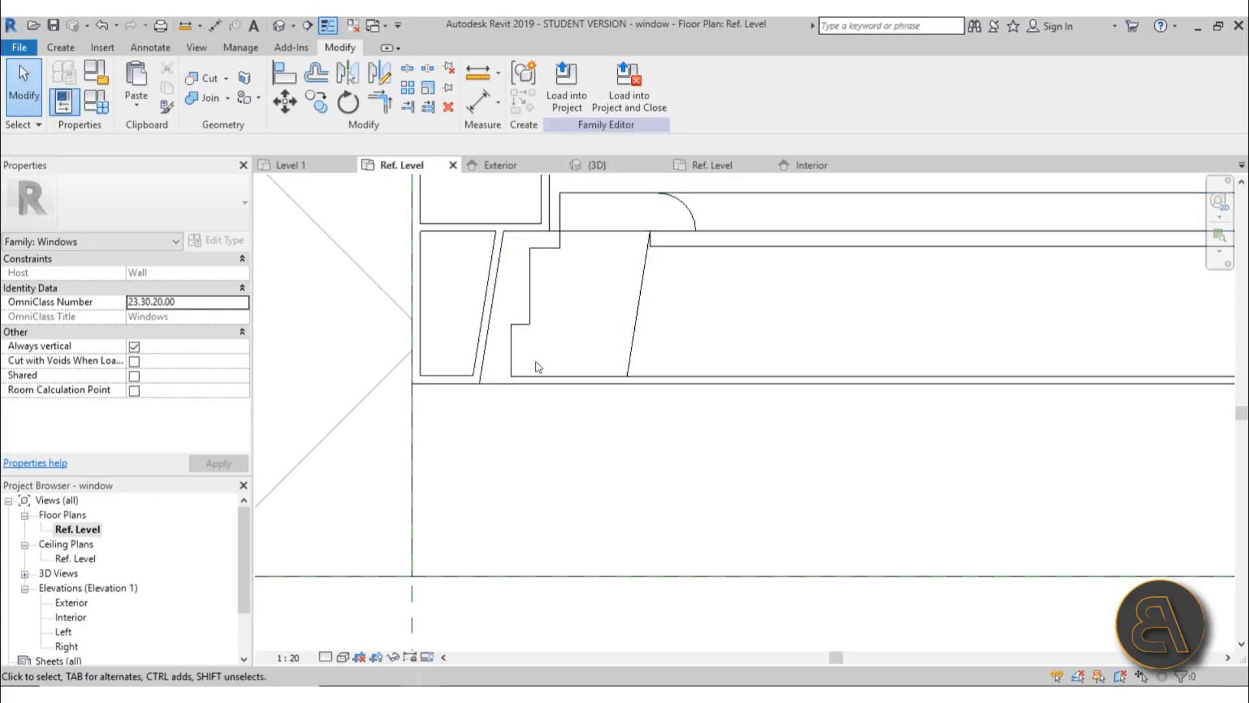
{"action": "scroll", "coordinate": [537, 367], "scroll_direction": "down", "scroll_amount": 4}
{"action": "scroll", "coordinate": [535, 369], "scroll_direction": "up", "scroll_amount": 3}
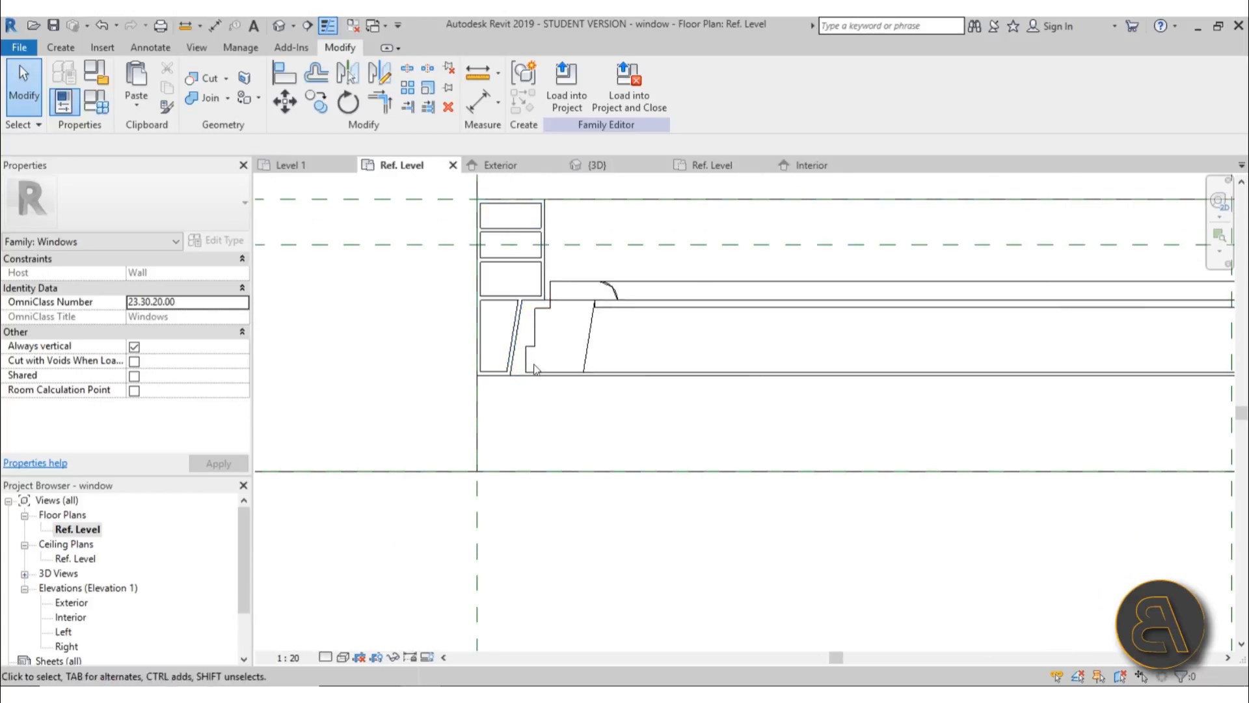
{"action": "scroll", "coordinate": [534, 369], "scroll_direction": "up", "scroll_amount": 2}
{"action": "left_click", "coordinate": [478, 73]}
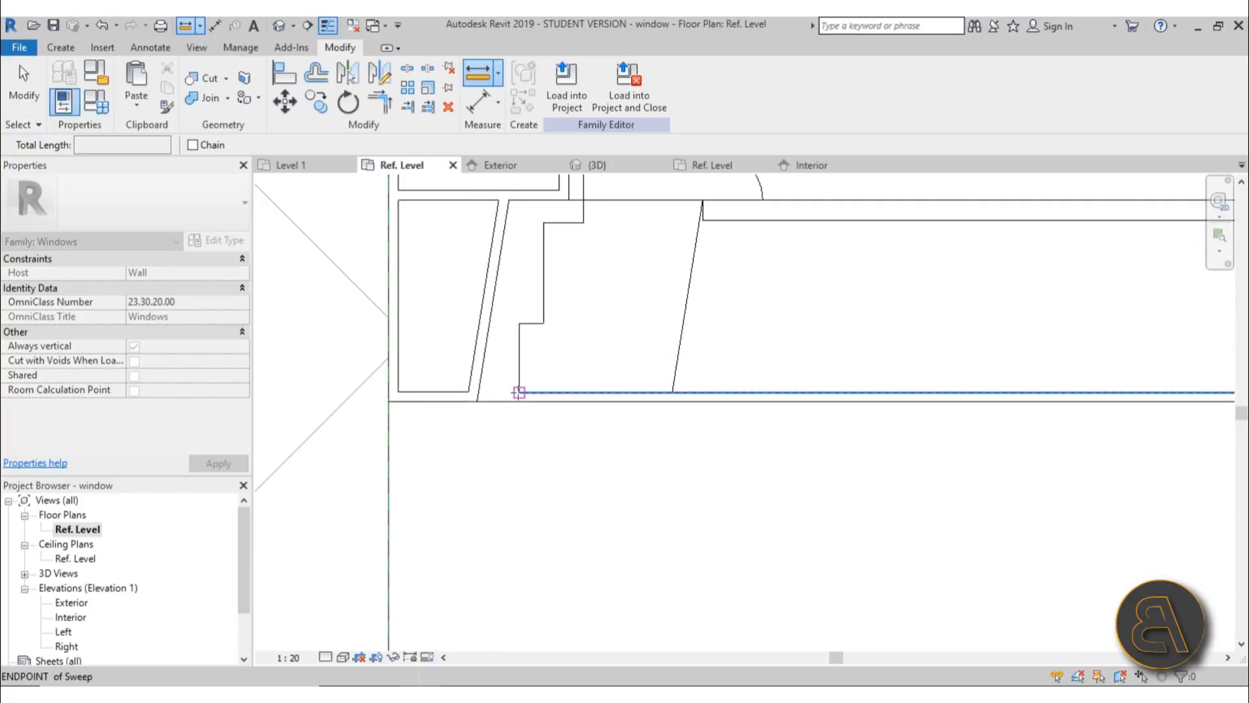
{"action": "left_click", "coordinate": [519, 392]}
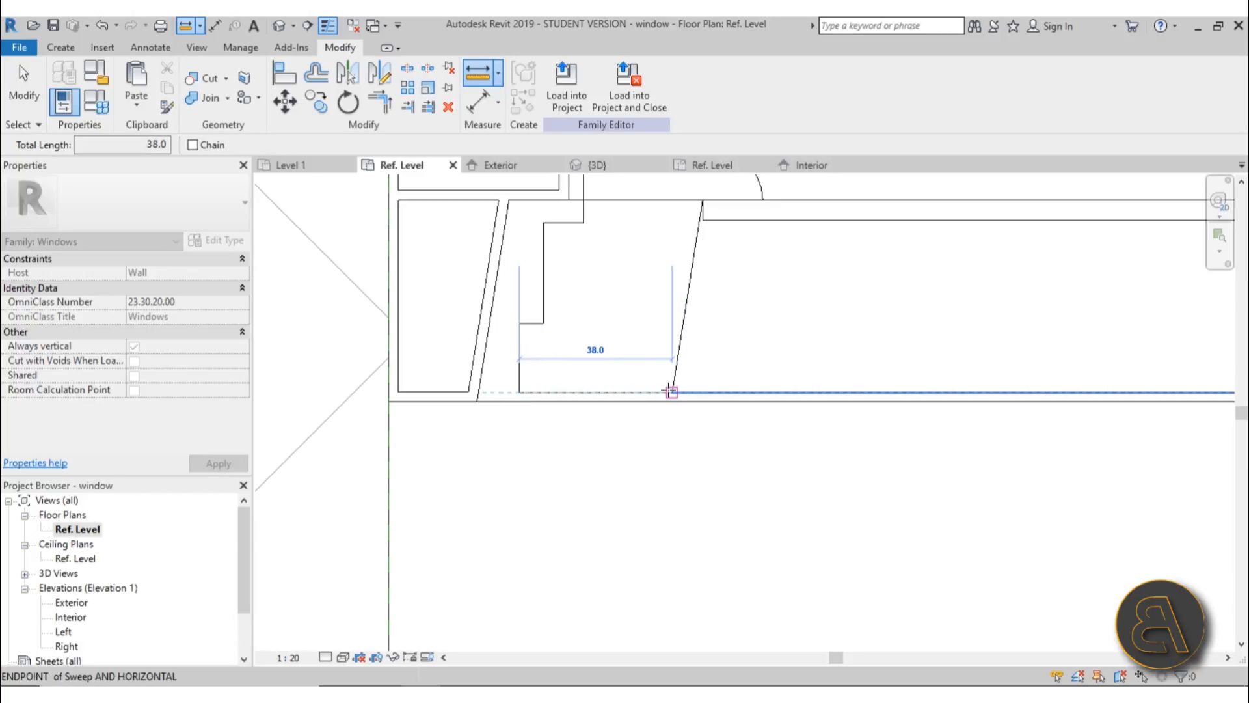
{"action": "left_click", "coordinate": [34, 107]}
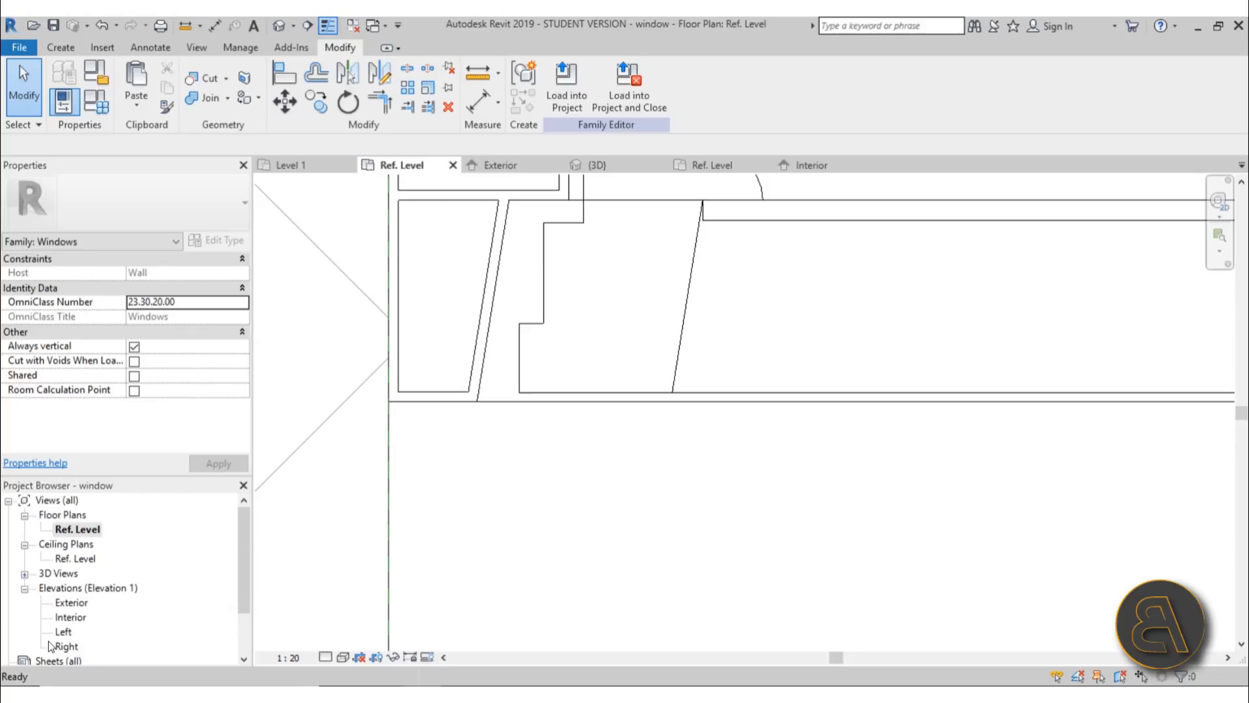
Open the Interior elevation and measure the width of the sash's vertical member near the upper corner
{"action": "double_click", "coordinate": [73, 619]}
{"action": "scroll", "coordinate": [465, 196], "scroll_direction": "up", "scroll_amount": 4}
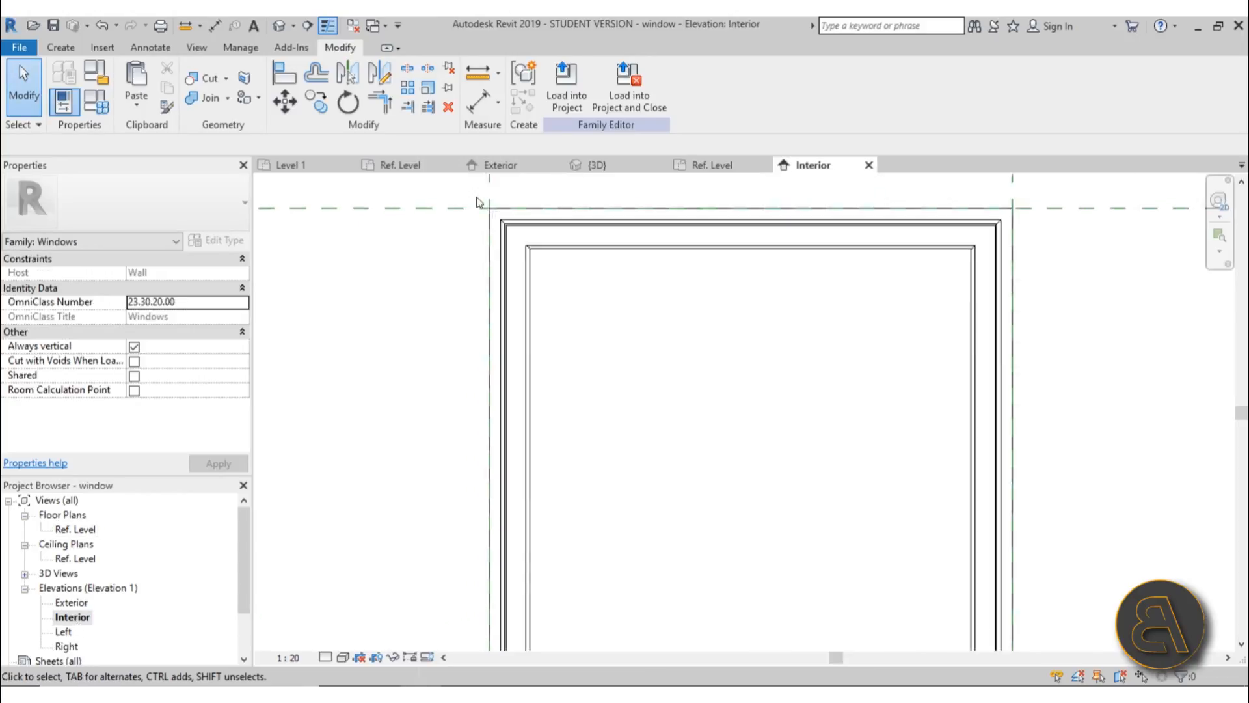
{"action": "left_click", "coordinate": [465, 78]}
{"action": "scroll", "coordinate": [524, 321], "scroll_direction": "up", "scroll_amount": 5}
{"action": "left_click", "coordinate": [569, 275]}
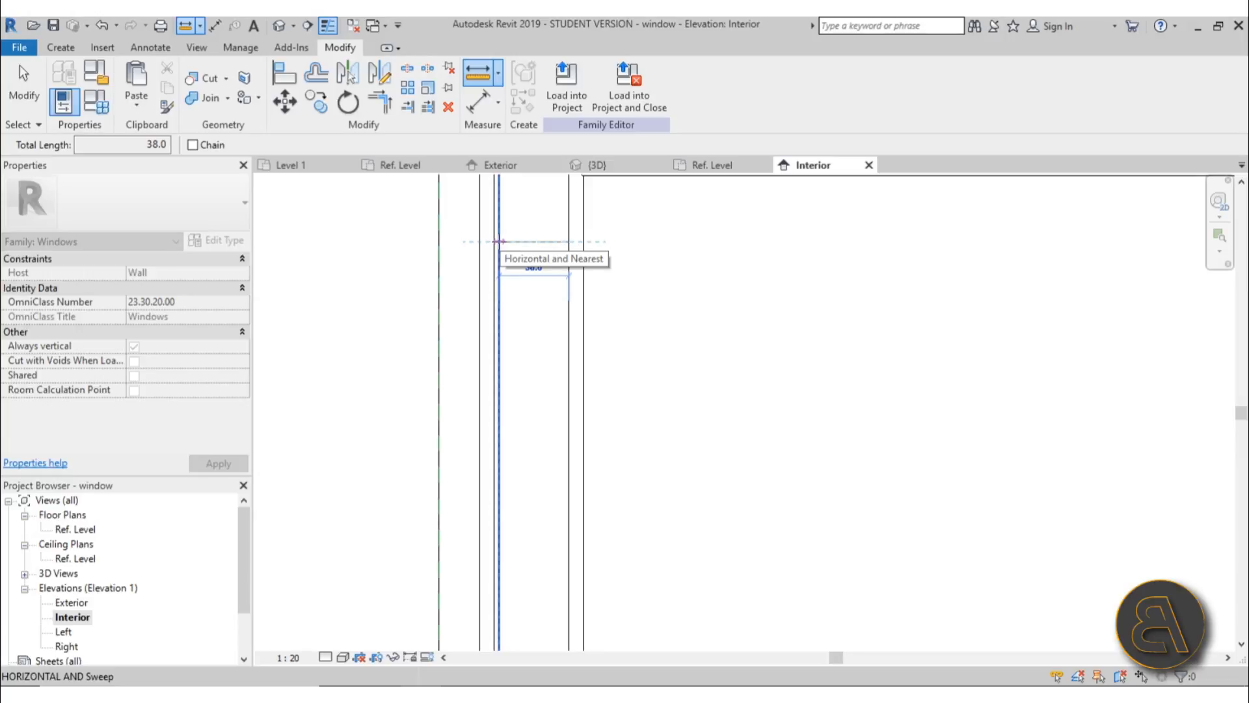
{"action": "scroll", "coordinate": [684, 264], "scroll_direction": "down", "scroll_amount": 4}
{"action": "key", "text": "Escape"}
{"action": "key", "text": "Escape"}
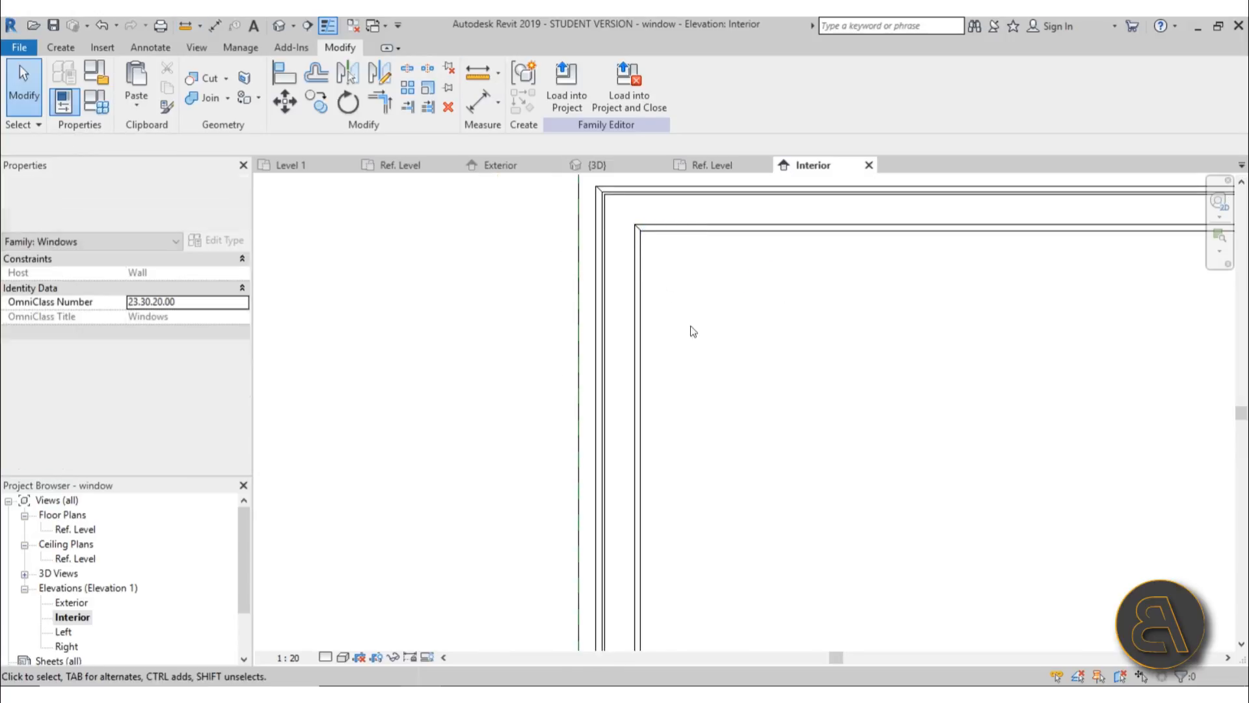
Examine the frame and sash outlines around the window's upper corner in the Interior elevation
{"action": "scroll", "coordinate": [683, 329], "scroll_direction": "down", "scroll_amount": 1}
{"action": "middle_click_drag", "start_coordinate": [660, 339], "coordinate": [565, 274]}
{"action": "scroll", "coordinate": [519, 319], "scroll_direction": "down", "scroll_amount": 2}
{"action": "scroll", "coordinate": [508, 442], "scroll_direction": "down", "scroll_amount": 2}
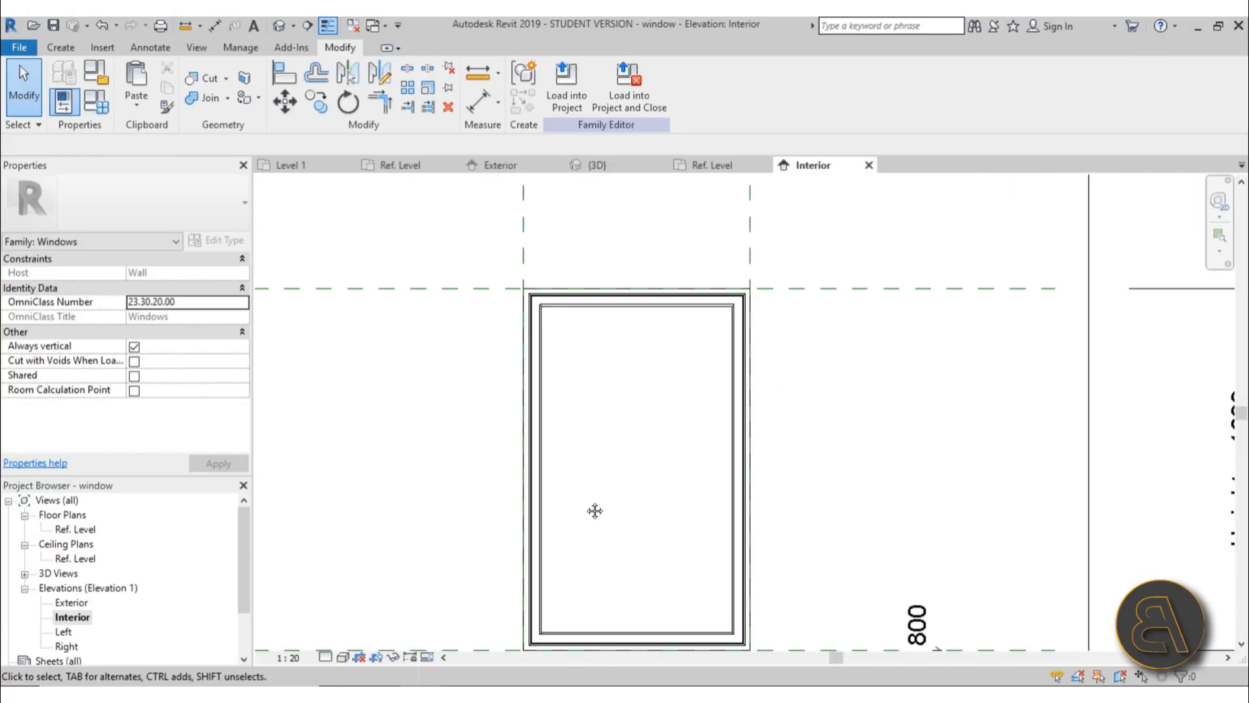
{"action": "middle_click_drag", "start_coordinate": [593, 510], "coordinate": [574, 449]}
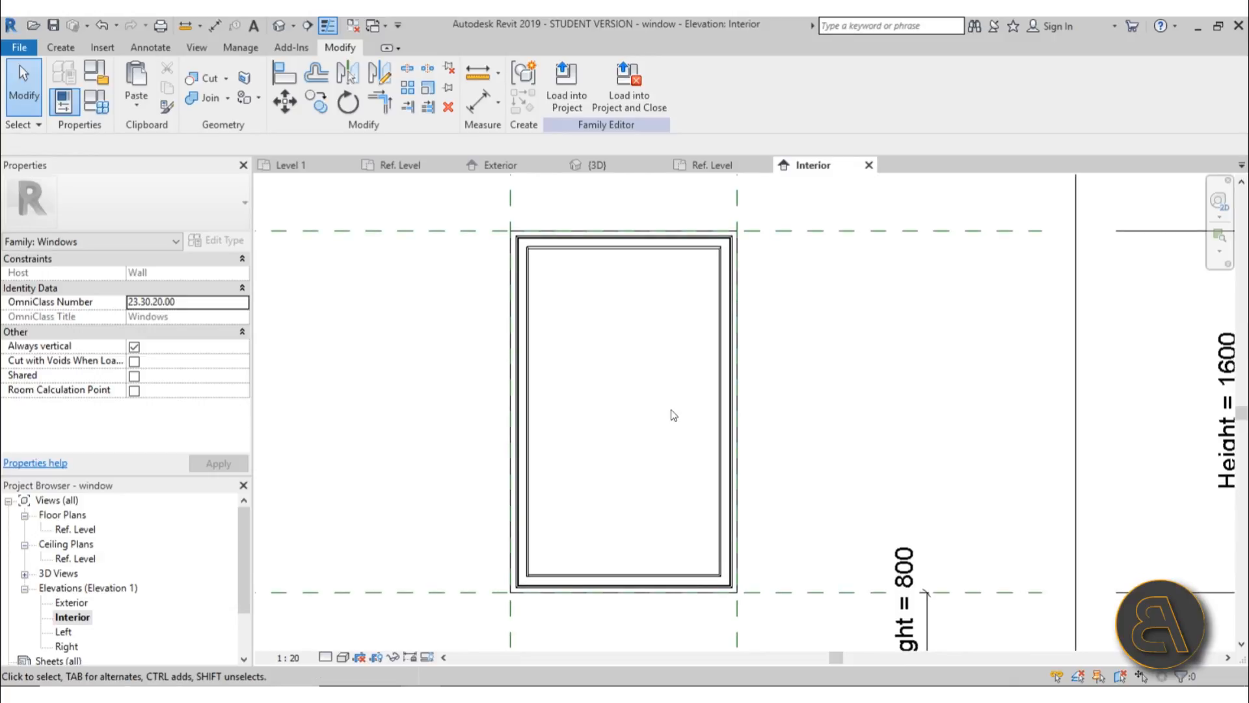
{"action": "scroll", "coordinate": [520, 253], "scroll_direction": "up", "scroll_amount": 4}
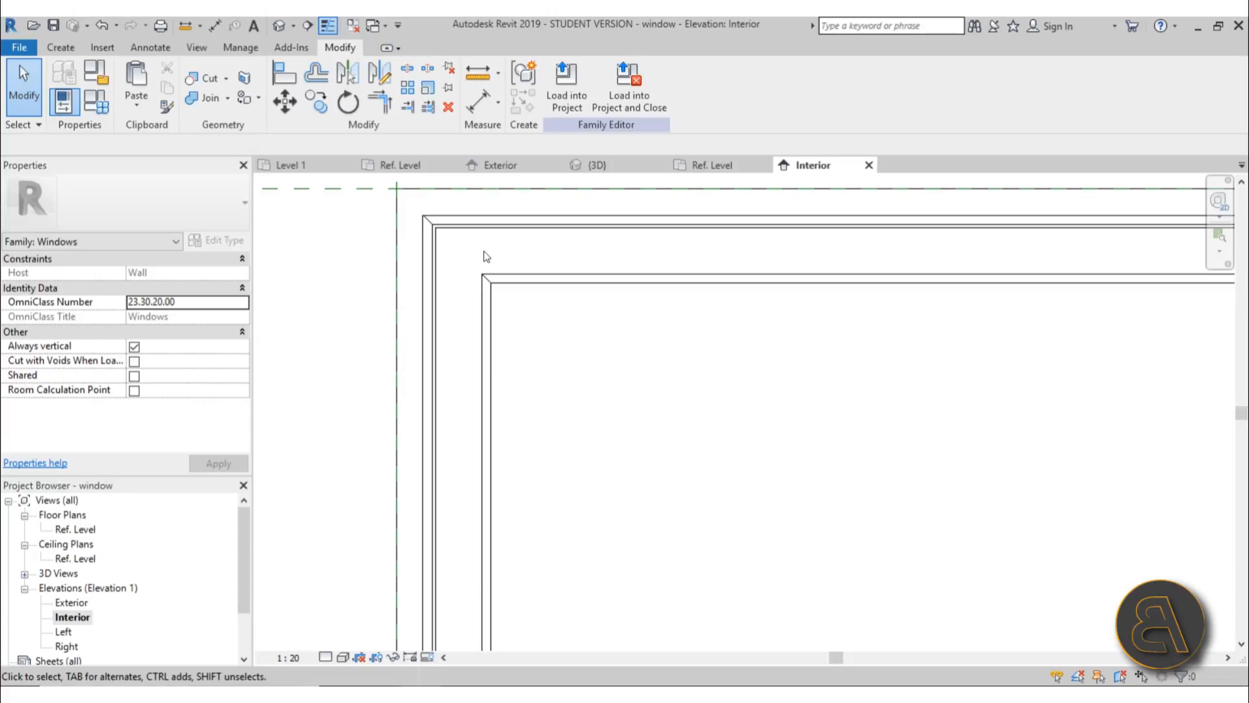
{"action": "scroll", "coordinate": [485, 257], "scroll_direction": "down", "scroll_amount": 1}
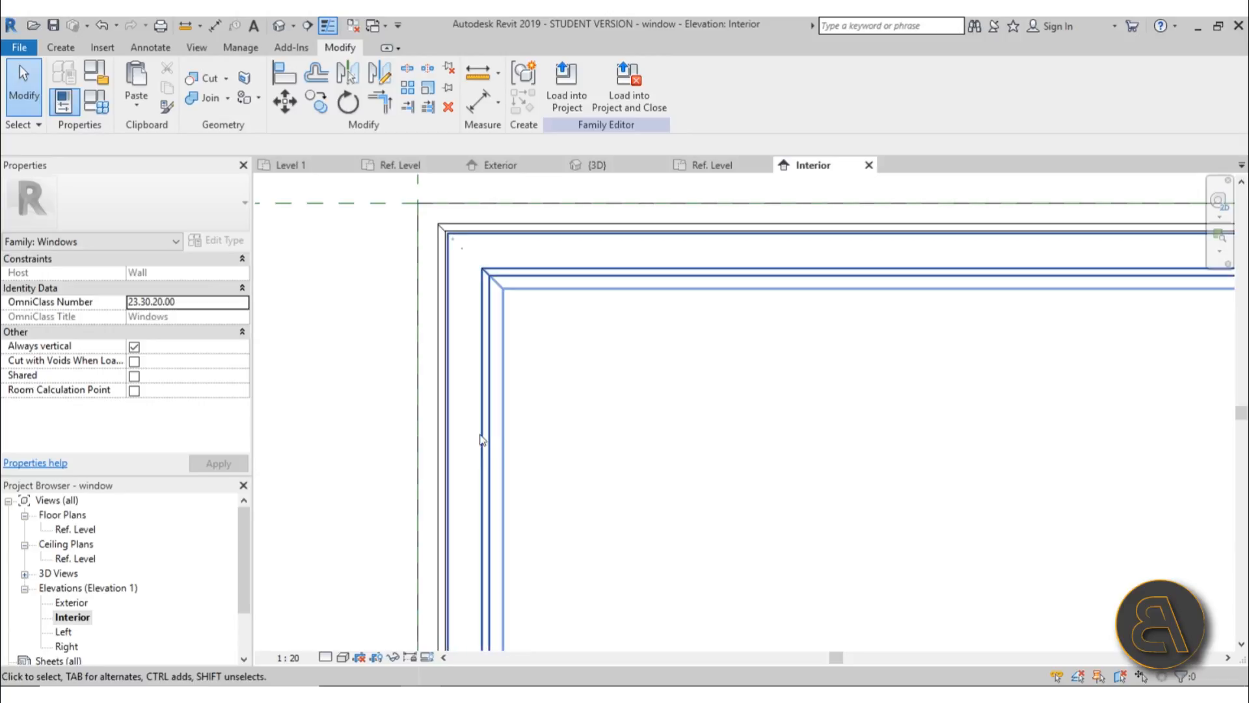
{"action": "scroll", "coordinate": [472, 410], "scroll_direction": "down", "scroll_amount": 3}
{"action": "middle_click_drag", "start_coordinate": [562, 426], "coordinate": [562, 342]}
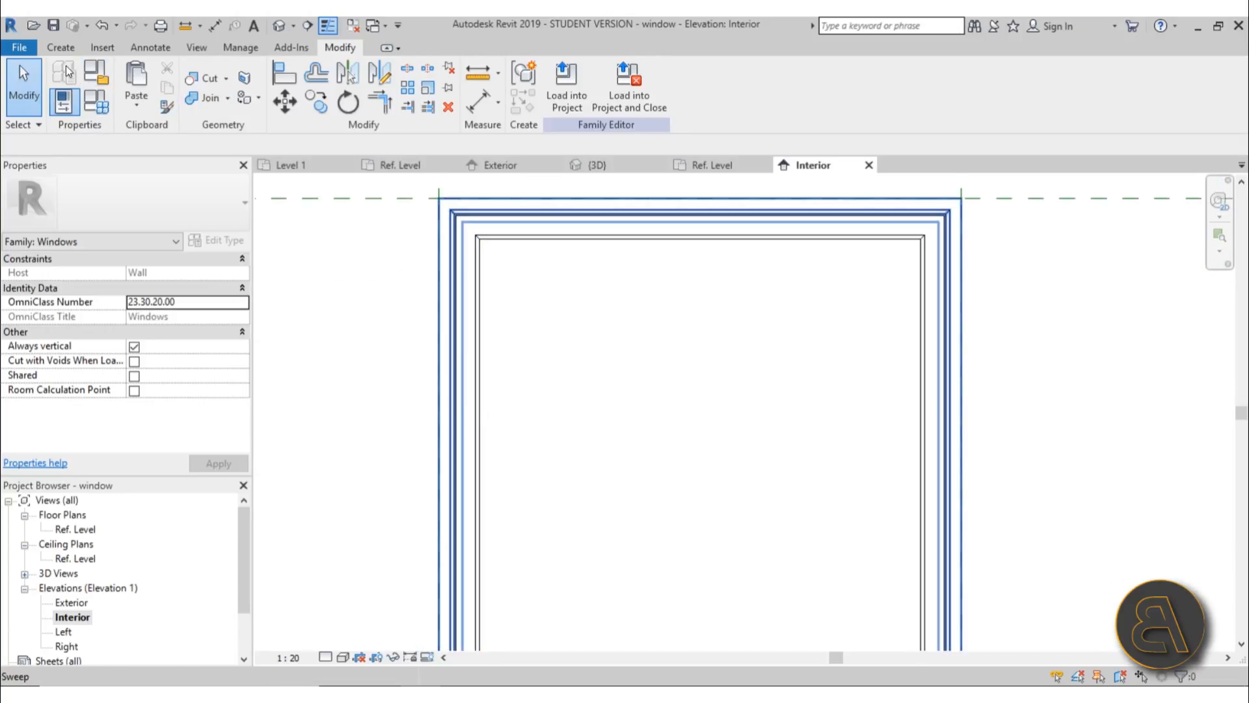
Create a new family from the Metric Generic Model face based template
{"action": "left_click", "coordinate": [24, 48]}
{"action": "mouse_move", "coordinate": [60, 106]}
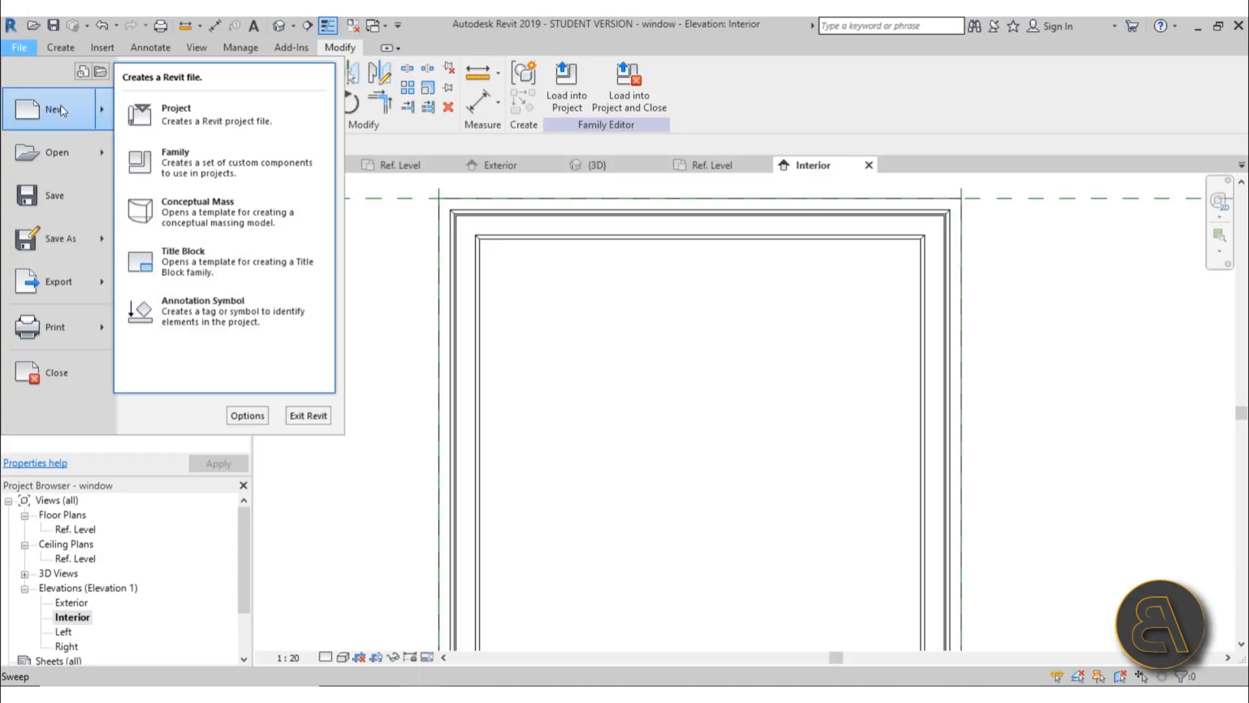
{"action": "left_click", "coordinate": [201, 151]}
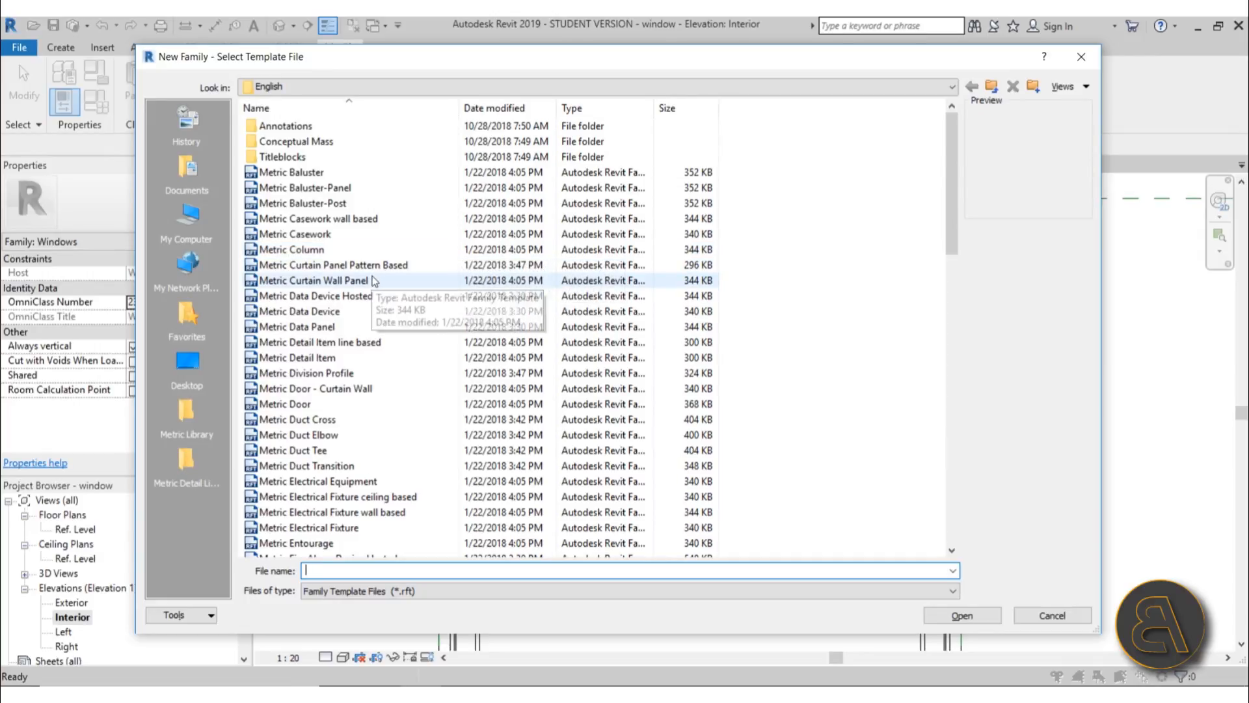
{"action": "scroll", "coordinate": [371, 262], "scroll_direction": "down", "scroll_amount": 6}
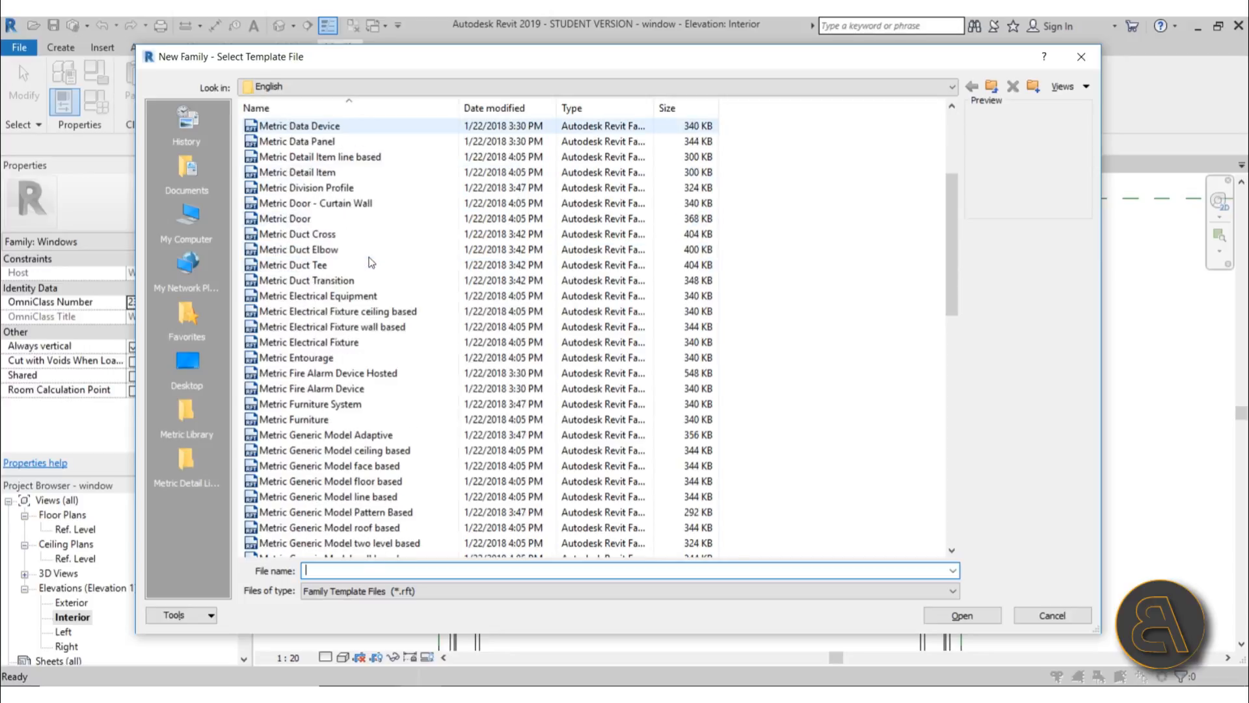
{"action": "scroll", "coordinate": [371, 262], "scroll_direction": "down", "scroll_amount": 2}
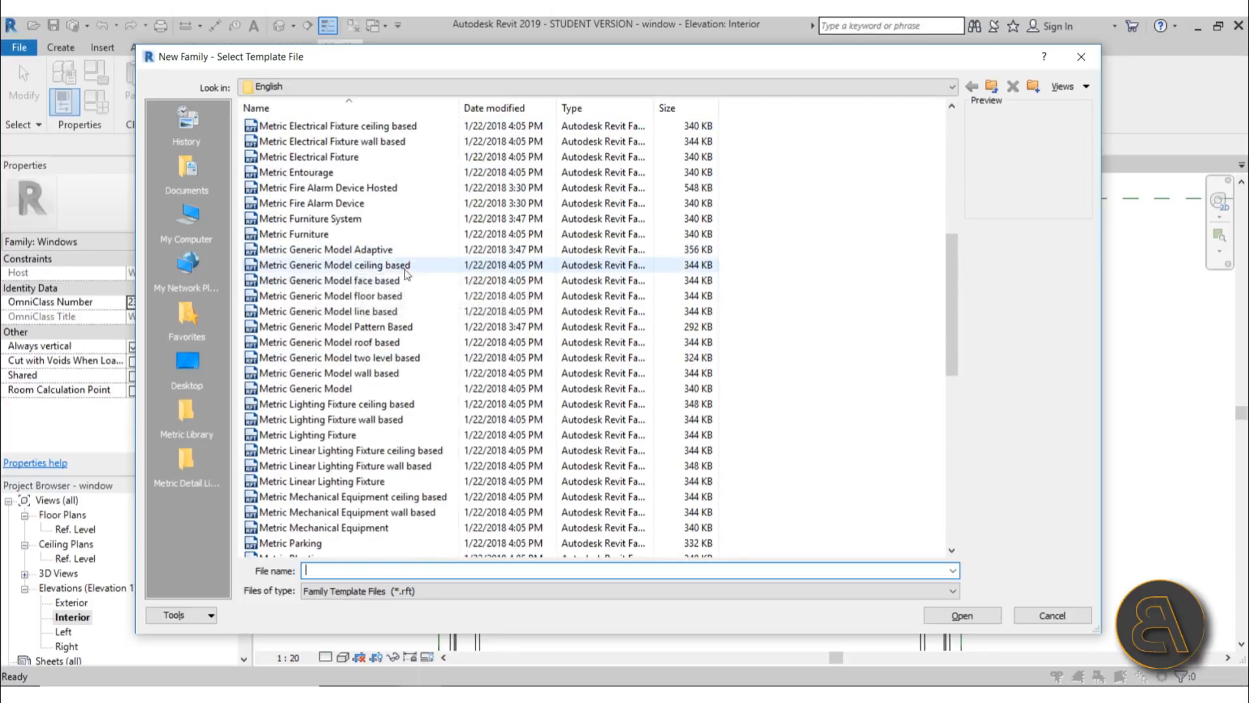
{"action": "left_click", "coordinate": [387, 281]}
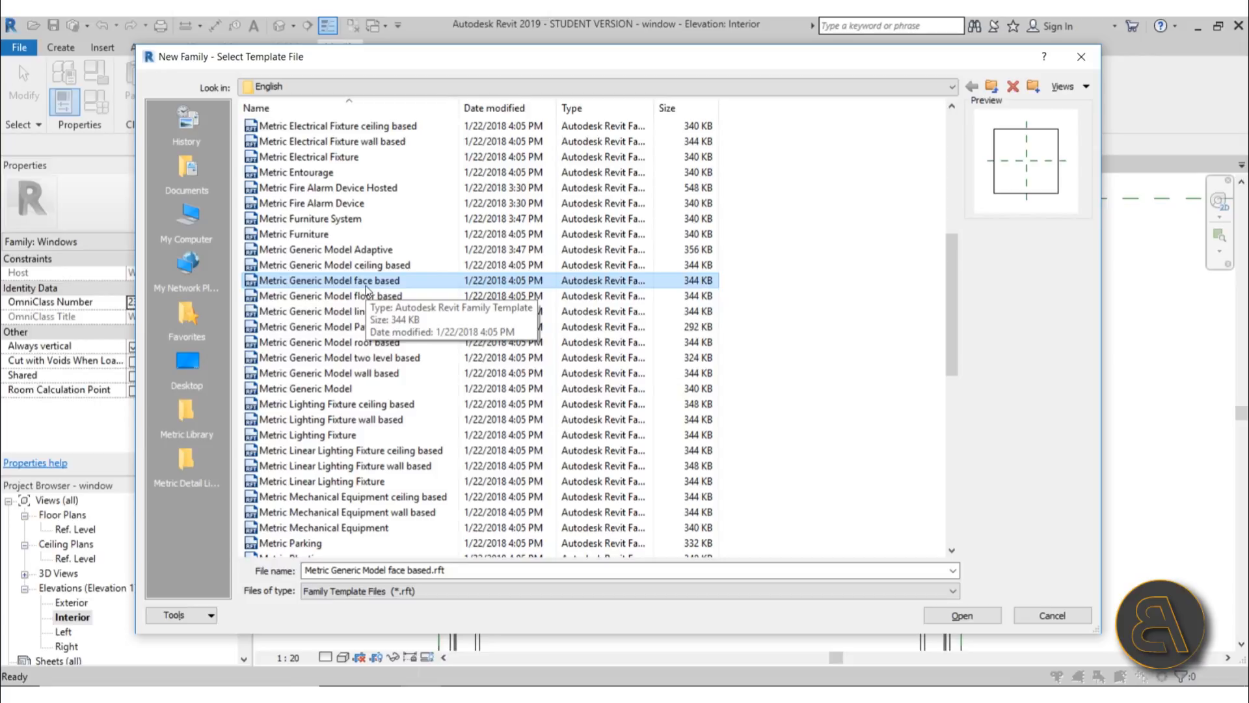
{"action": "left_click", "coordinate": [941, 617]}
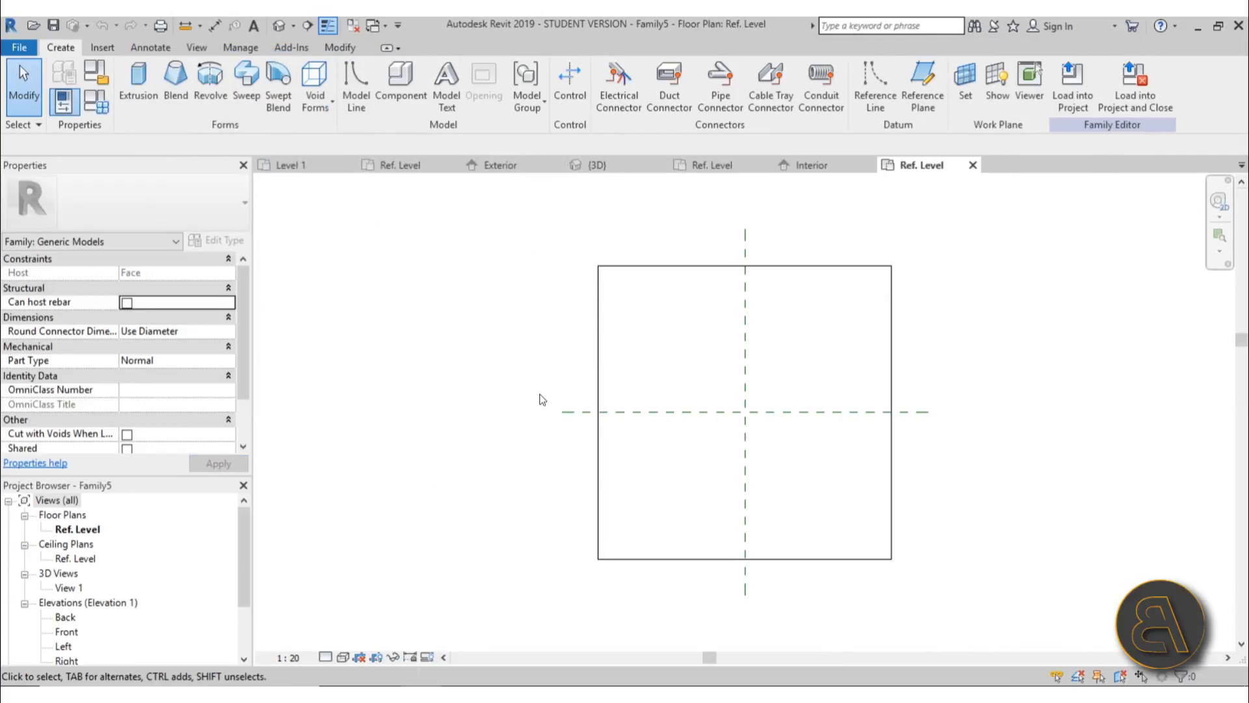
Open the default 3D view and inspect the template's host block by selecting and deselecting it
{"action": "left_click", "coordinate": [279, 26]}
{"action": "scroll", "coordinate": [616, 400], "scroll_direction": "down", "scroll_amount": 3}
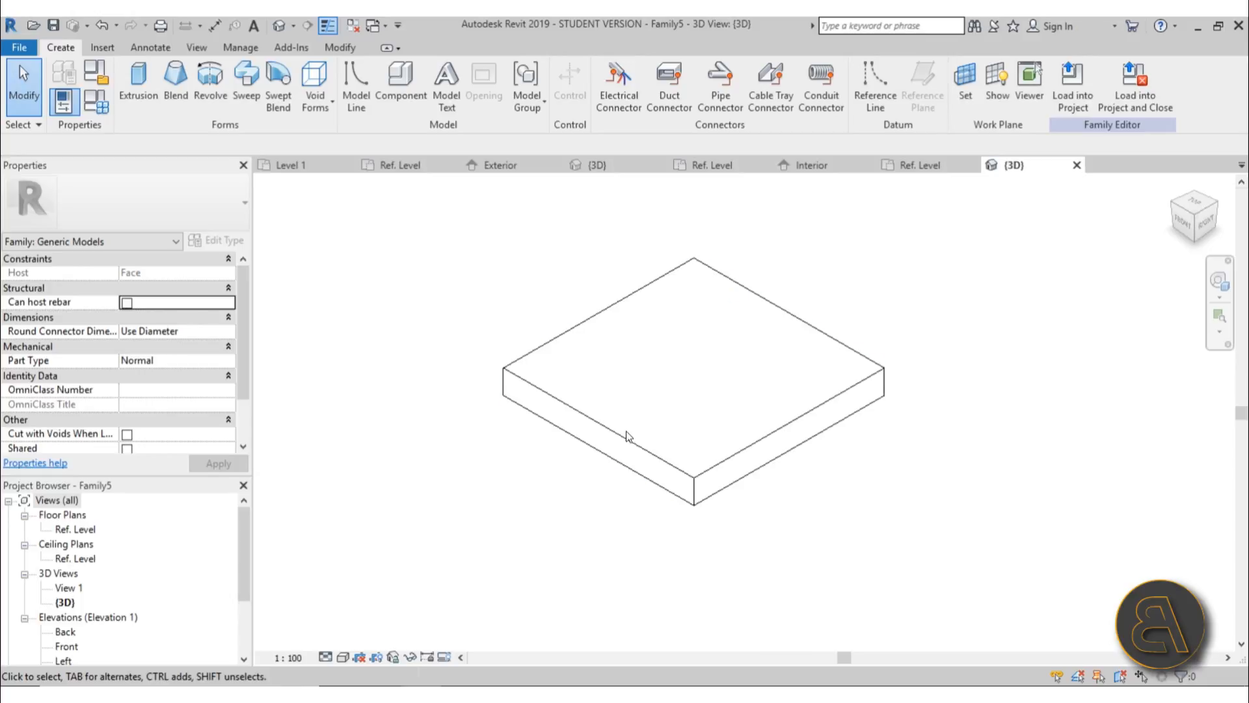
{"action": "left_click", "coordinate": [529, 357]}
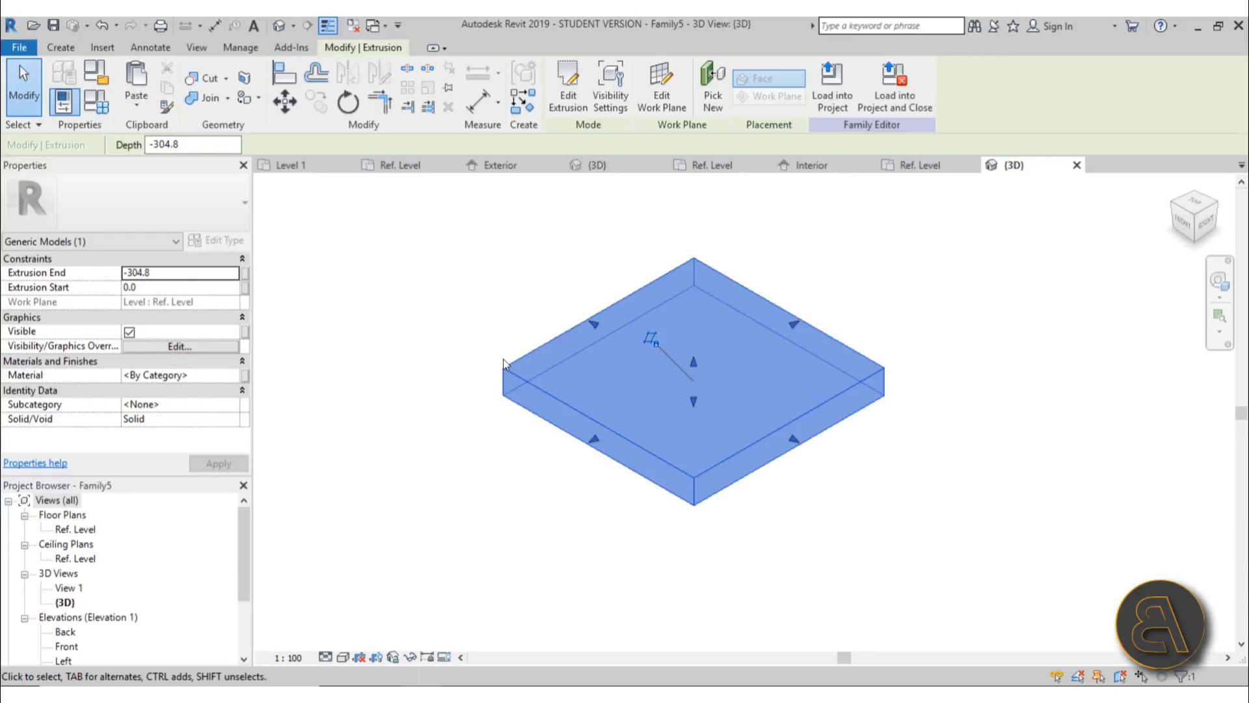
{"action": "left_click", "coordinate": [452, 367]}
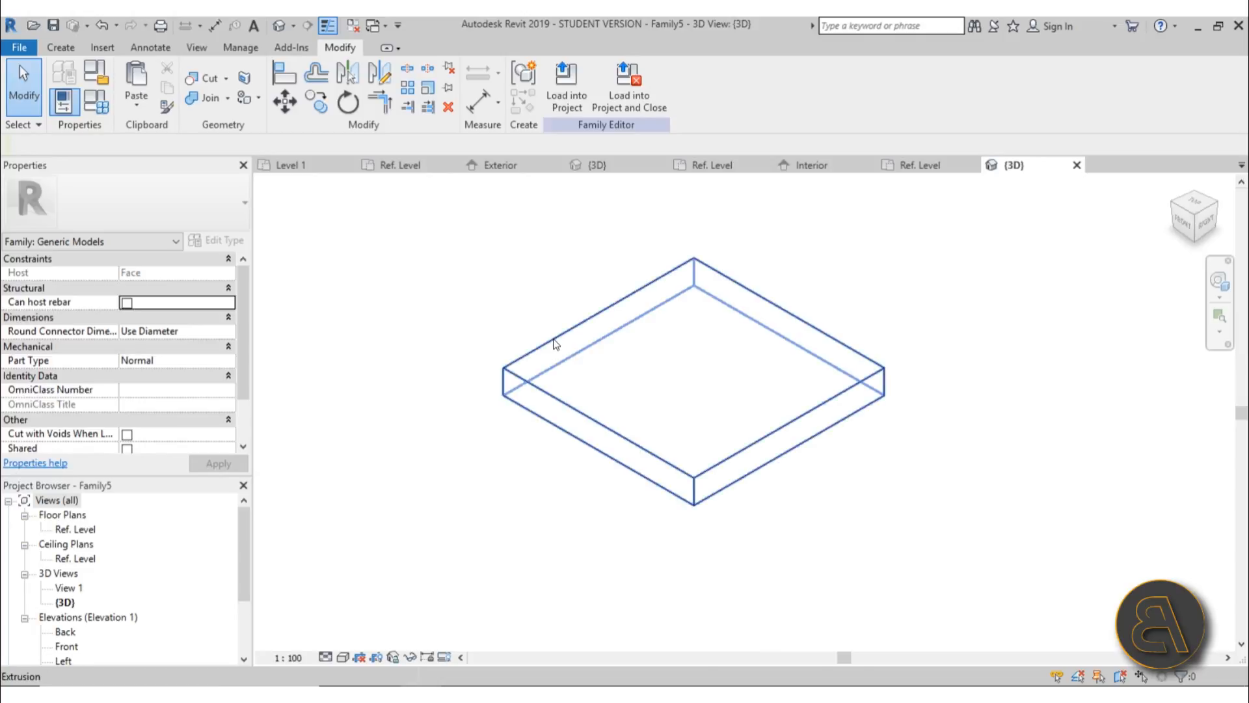
{"action": "left_click", "coordinate": [641, 337]}
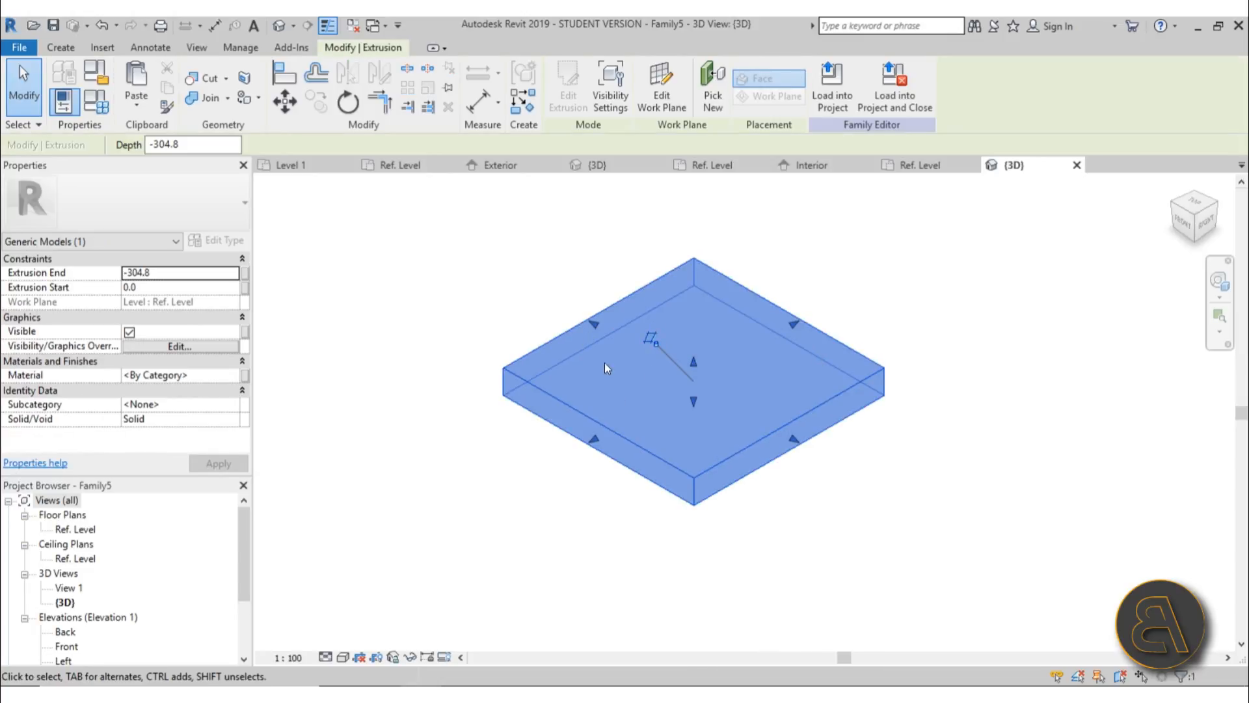
{"action": "key", "text": "Escape"}
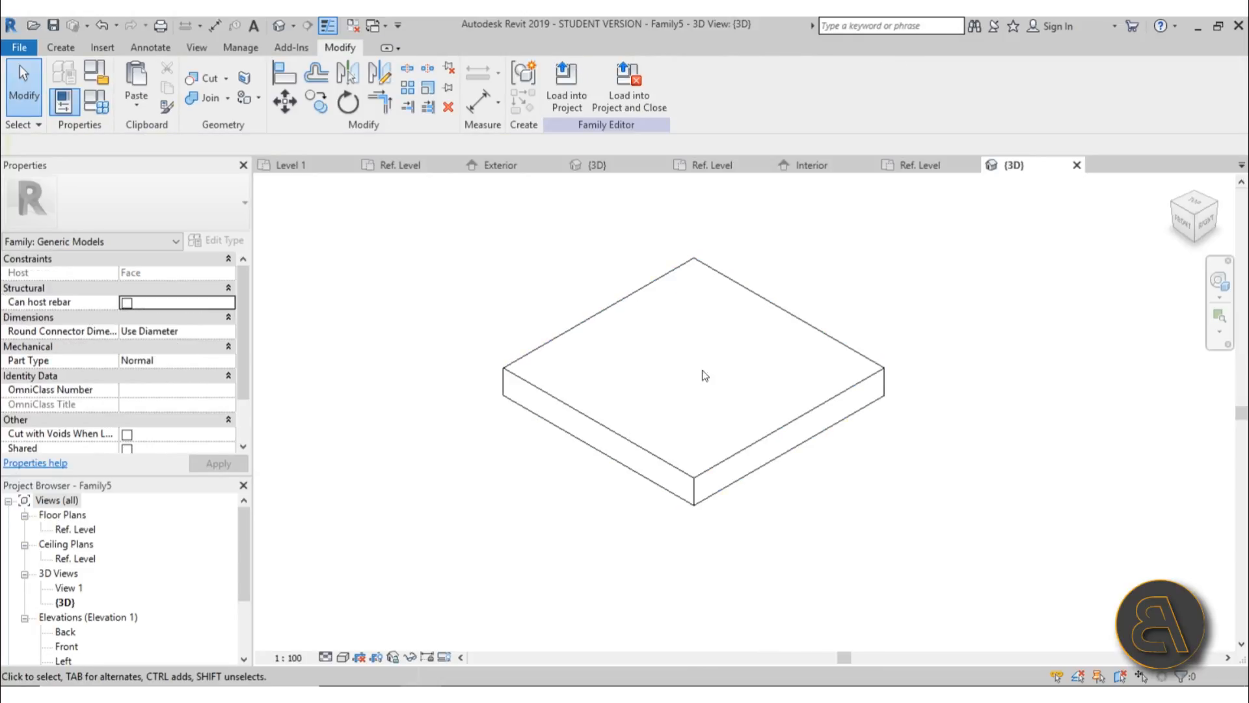
Open the Ref. Level floor plan and start an extrusion with Level : Ref. Level as its work plane
{"action": "double_click", "coordinate": [84, 534]}
{"action": "scroll", "coordinate": [781, 419], "scroll_direction": "up", "scroll_amount": 3}
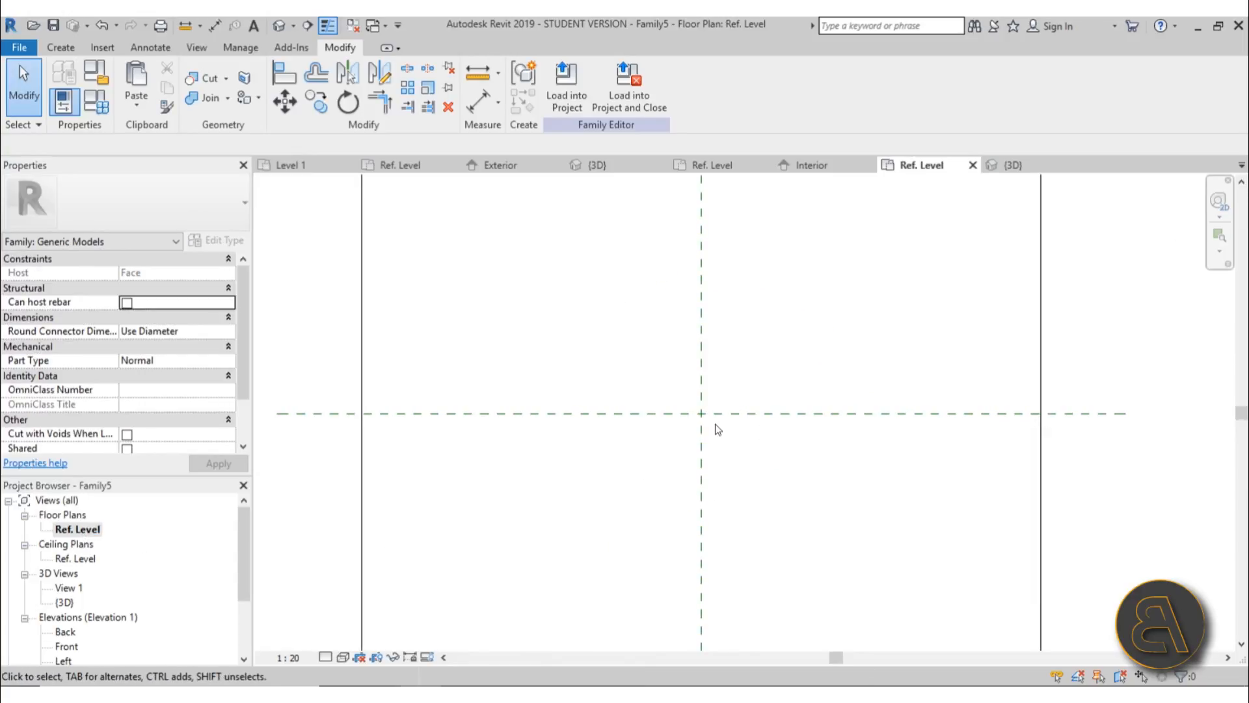
{"action": "scroll", "coordinate": [699, 417], "scroll_direction": "up", "scroll_amount": 2}
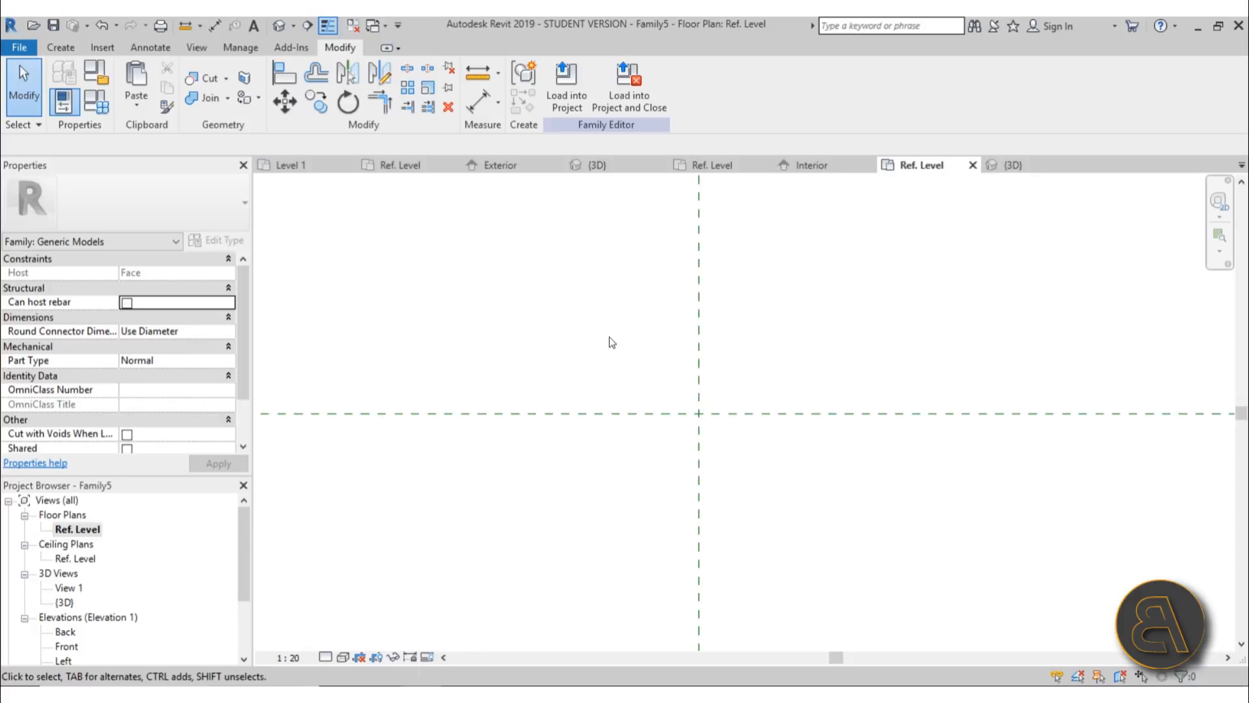
{"action": "left_click", "coordinate": [56, 46]}
{"action": "left_click", "coordinate": [143, 100]}
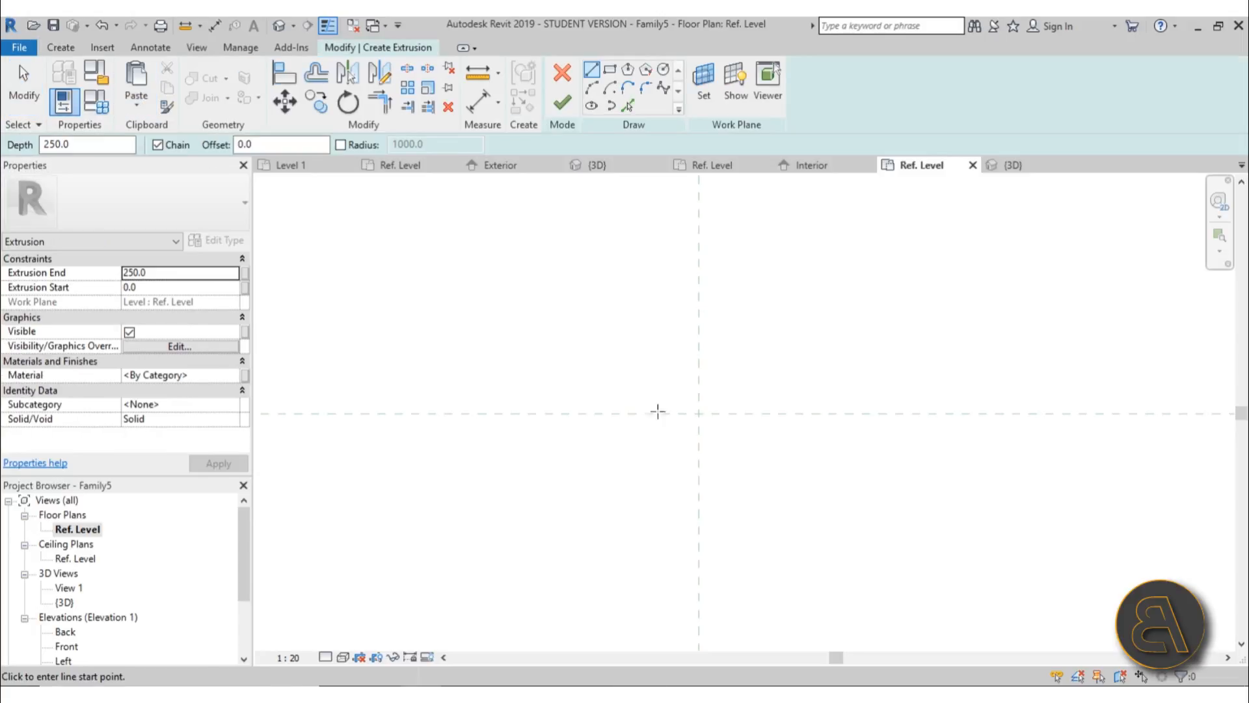
{"action": "scroll", "coordinate": [634, 313], "scroll_direction": "down", "scroll_amount": 6}
{"action": "scroll", "coordinate": [676, 367], "scroll_direction": "up", "scroll_amount": 2}
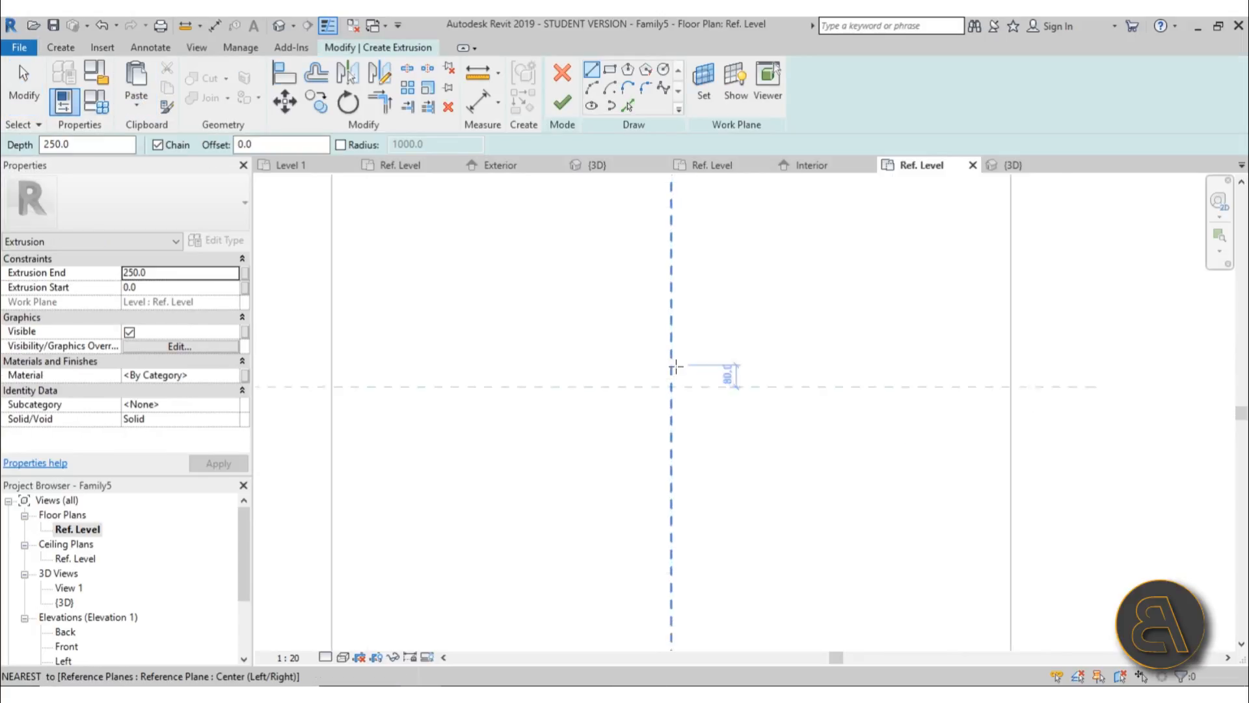
{"action": "left_click", "coordinate": [701, 107]}
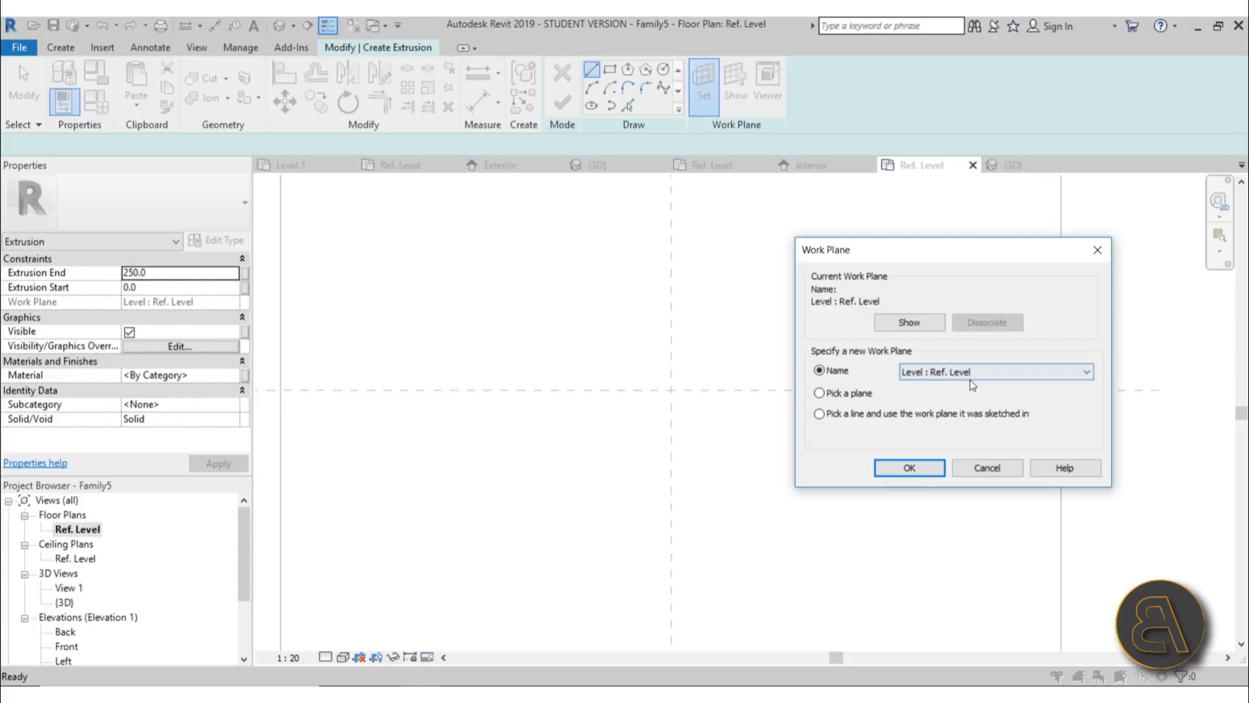
{"action": "left_click", "coordinate": [890, 469]}
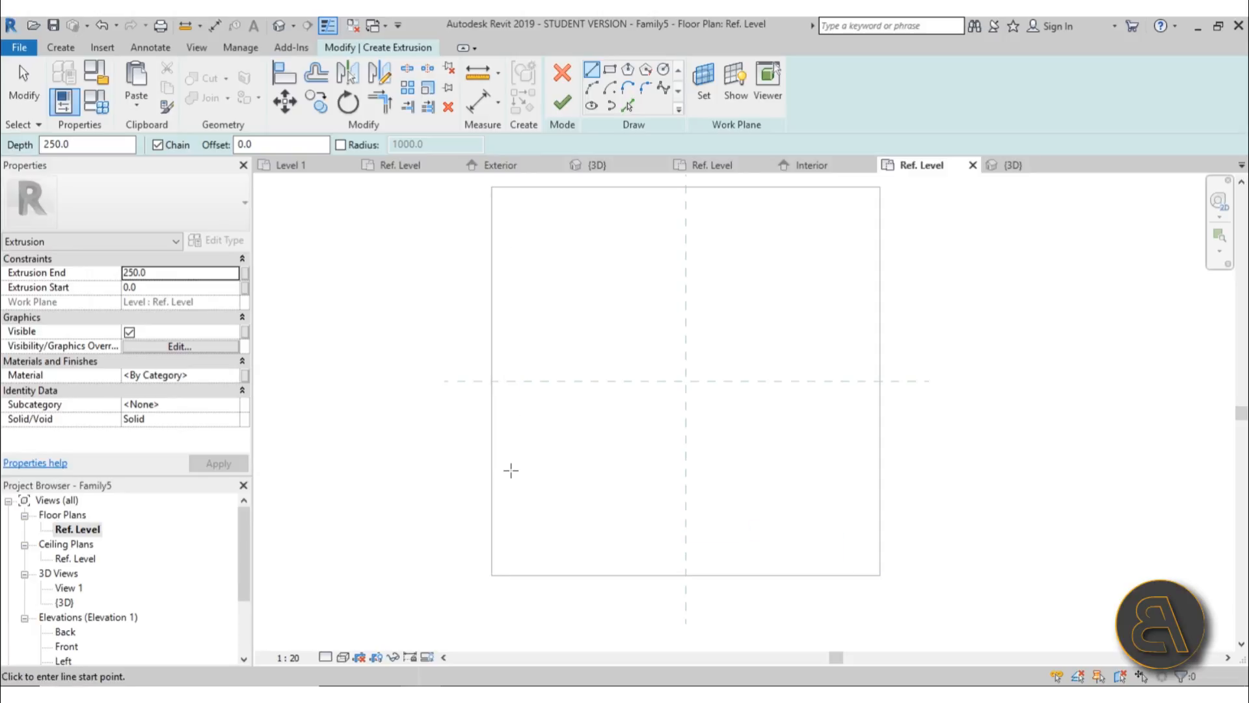
Sketch a rectangle about 40 mm wide and 60 mm high around the intersection of the two center reference planes
{"action": "left_click", "coordinate": [610, 70]}
{"action": "scroll", "coordinate": [690, 345], "scroll_direction": "up", "scroll_amount": 4}
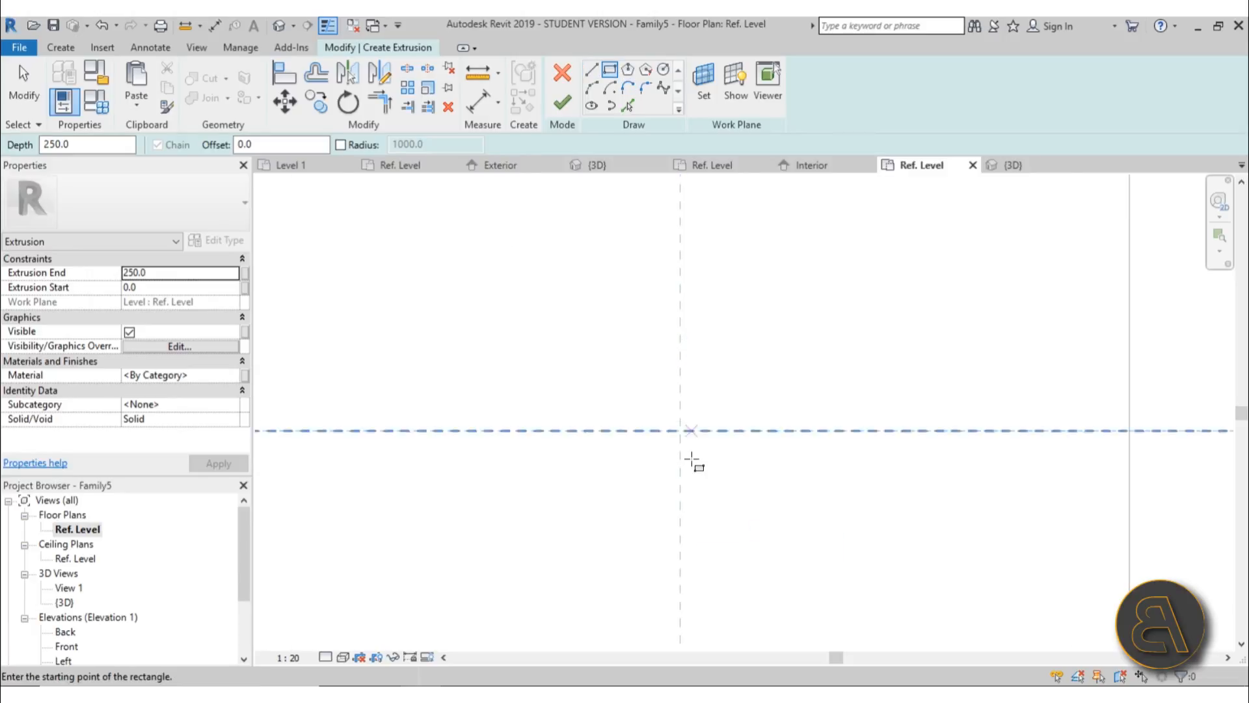
{"action": "scroll", "coordinate": [691, 460], "scroll_direction": "up", "scroll_amount": 3}
{"action": "left_click", "coordinate": [642, 362]}
{"action": "left_click", "coordinate": [684, 421]}
{"action": "scroll", "coordinate": [673, 395], "scroll_direction": "up", "scroll_amount": 1}
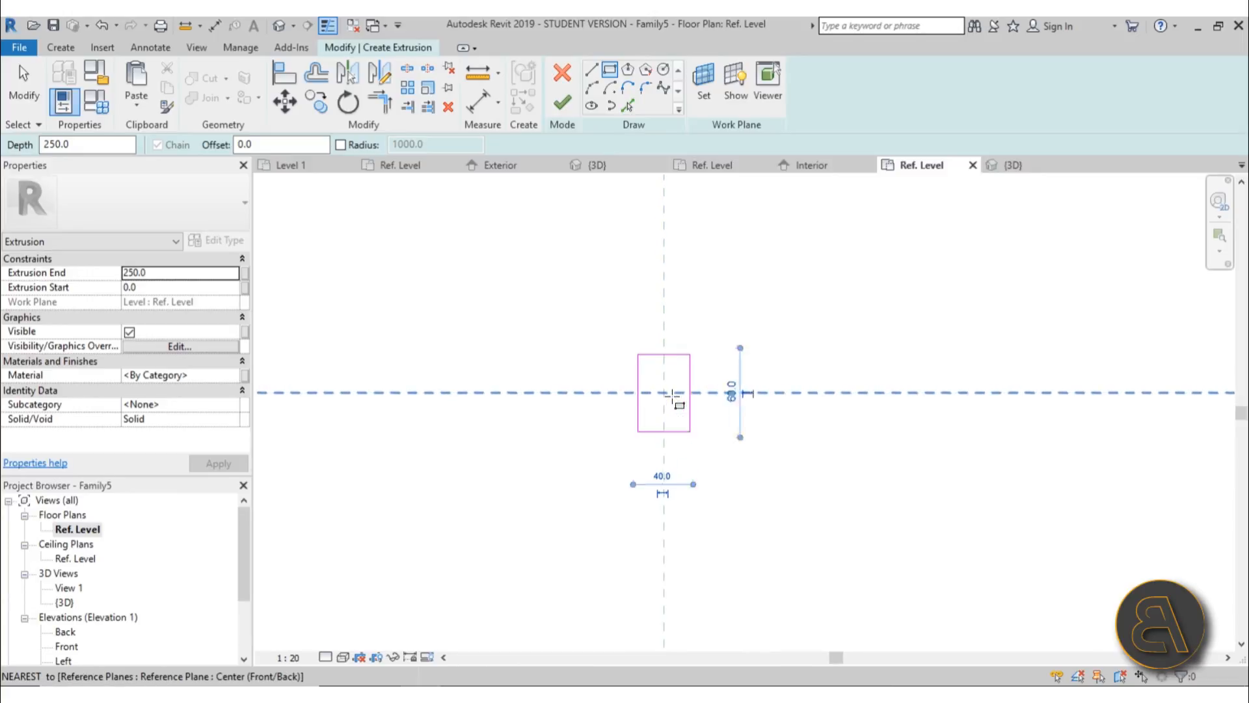
{"action": "scroll", "coordinate": [672, 395], "scroll_direction": "up", "scroll_amount": 1}
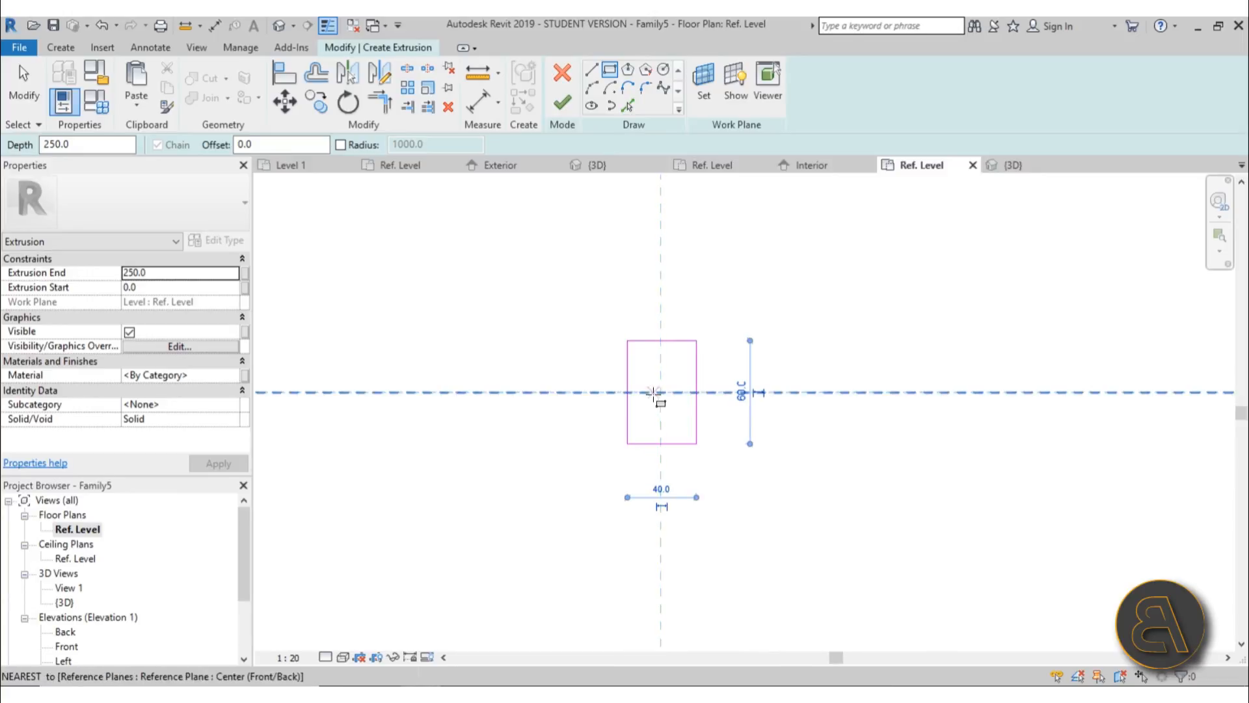
{"action": "scroll", "coordinate": [645, 403], "scroll_direction": "up", "scroll_amount": 1}
{"action": "key", "text": "Escape"}
{"action": "key", "text": "Escape"}
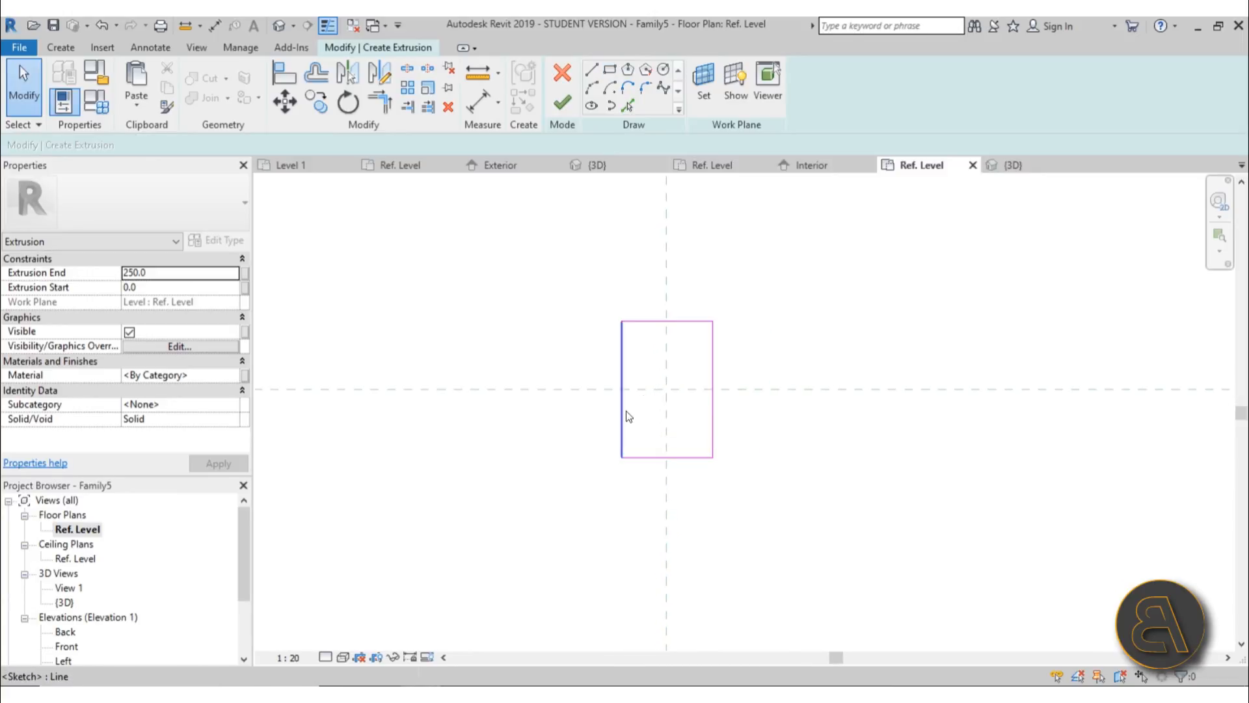
Select the left vertical edge of the sketched rectangle
{"action": "left_click", "coordinate": [623, 416]}
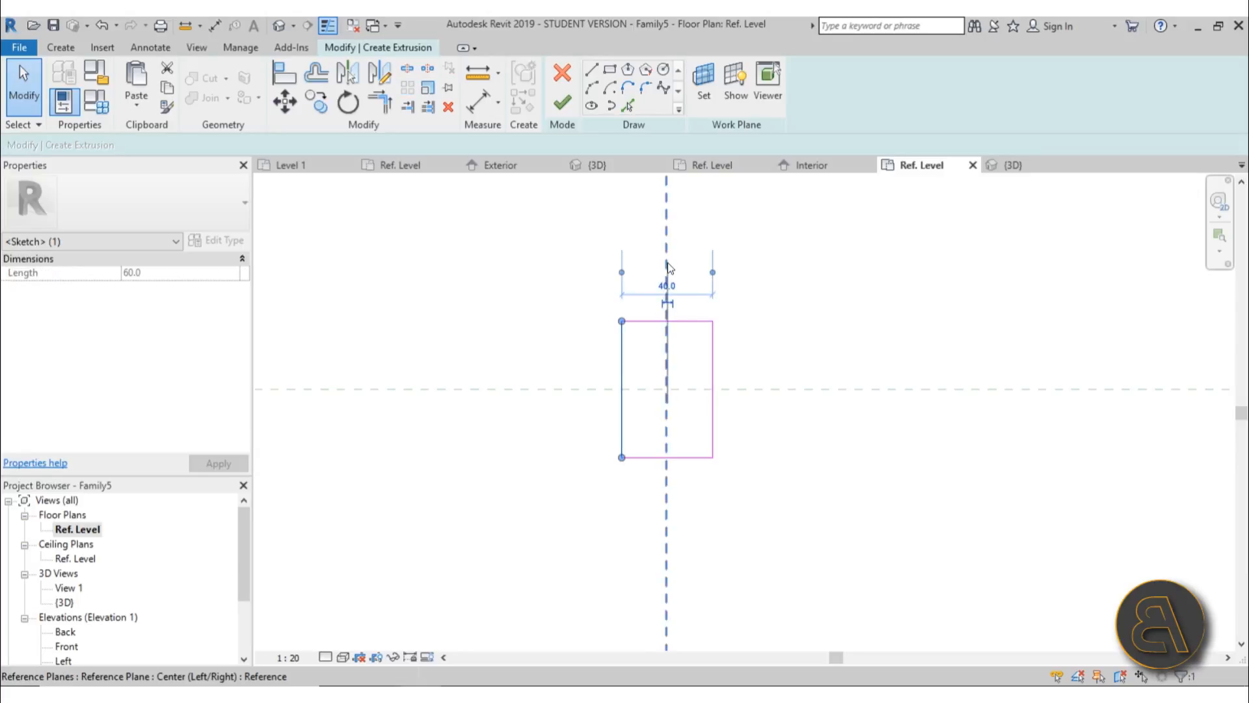
Place the sketch rectangle's left edge 15 from the vertical centre reference plane and set the rectangle's width to 30
{"action": "left_click_drag", "start_coordinate": [667, 263], "coordinate": [666, 272]}
{"action": "left_click", "coordinate": [646, 287]}
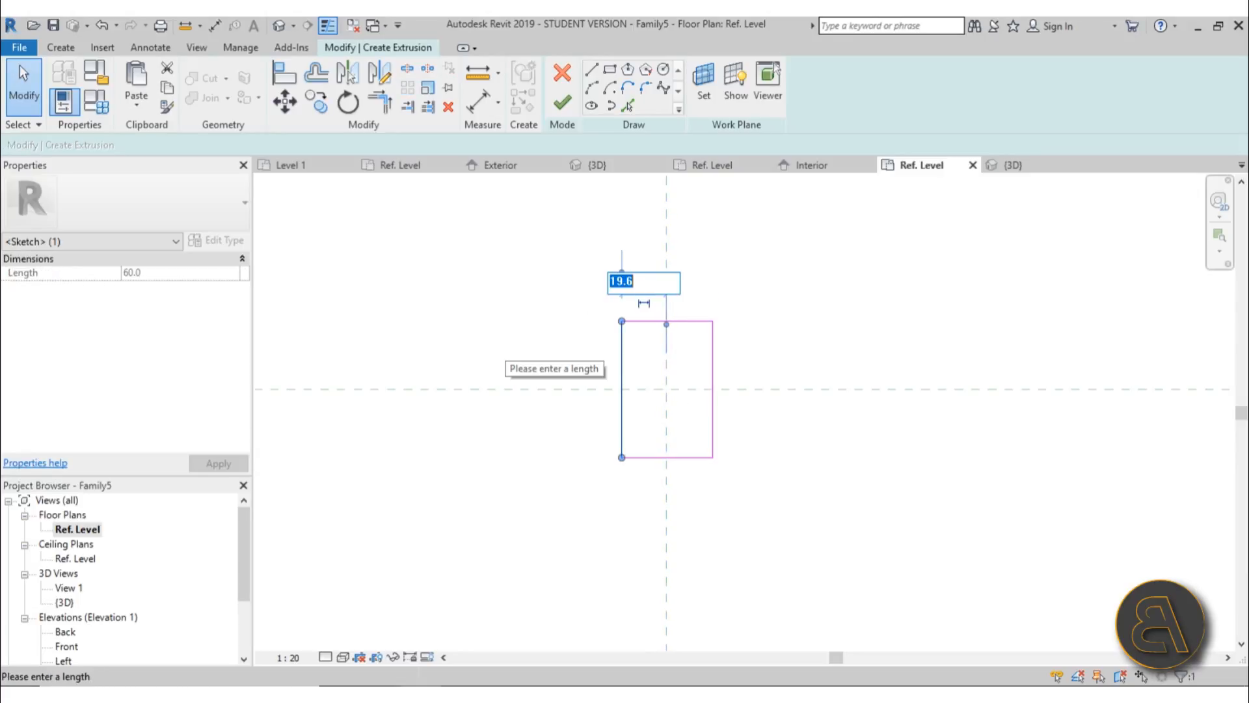
{"action": "type", "text": "15"}
{"action": "key", "text": "Return"}
{"action": "left_click", "coordinate": [713, 360]}
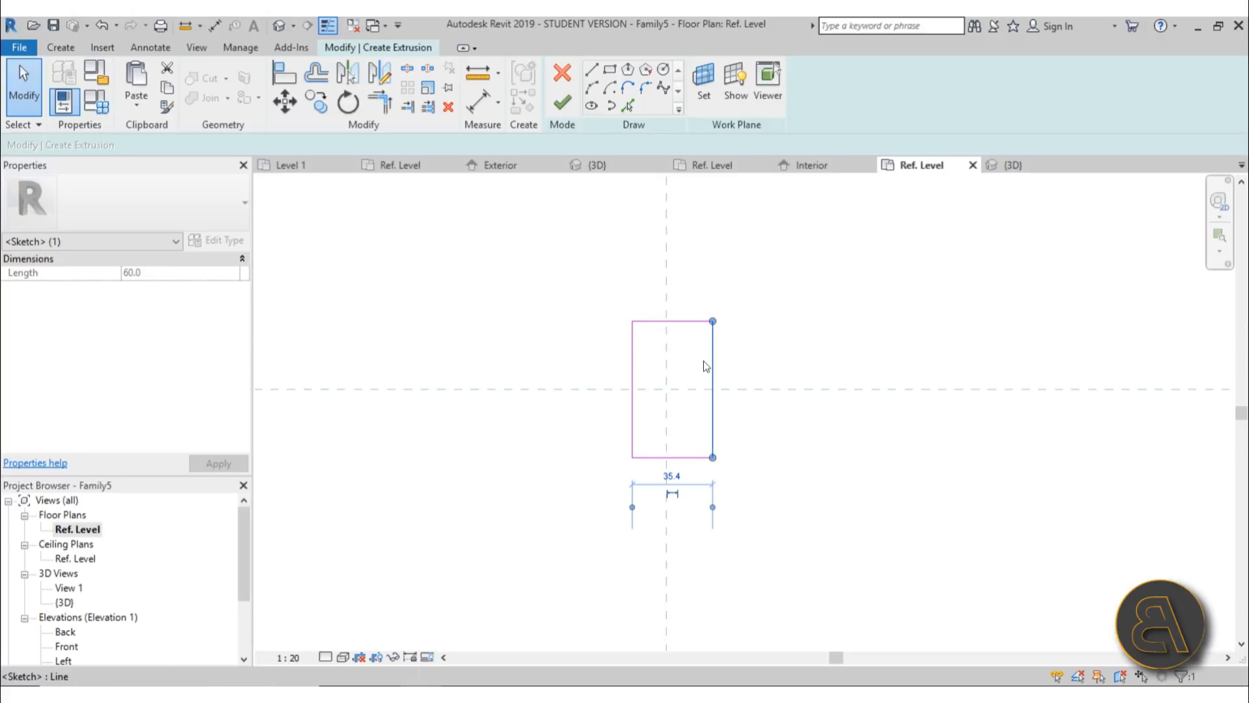
{"action": "left_click", "coordinate": [671, 476]}
{"action": "type", "text": "30"}
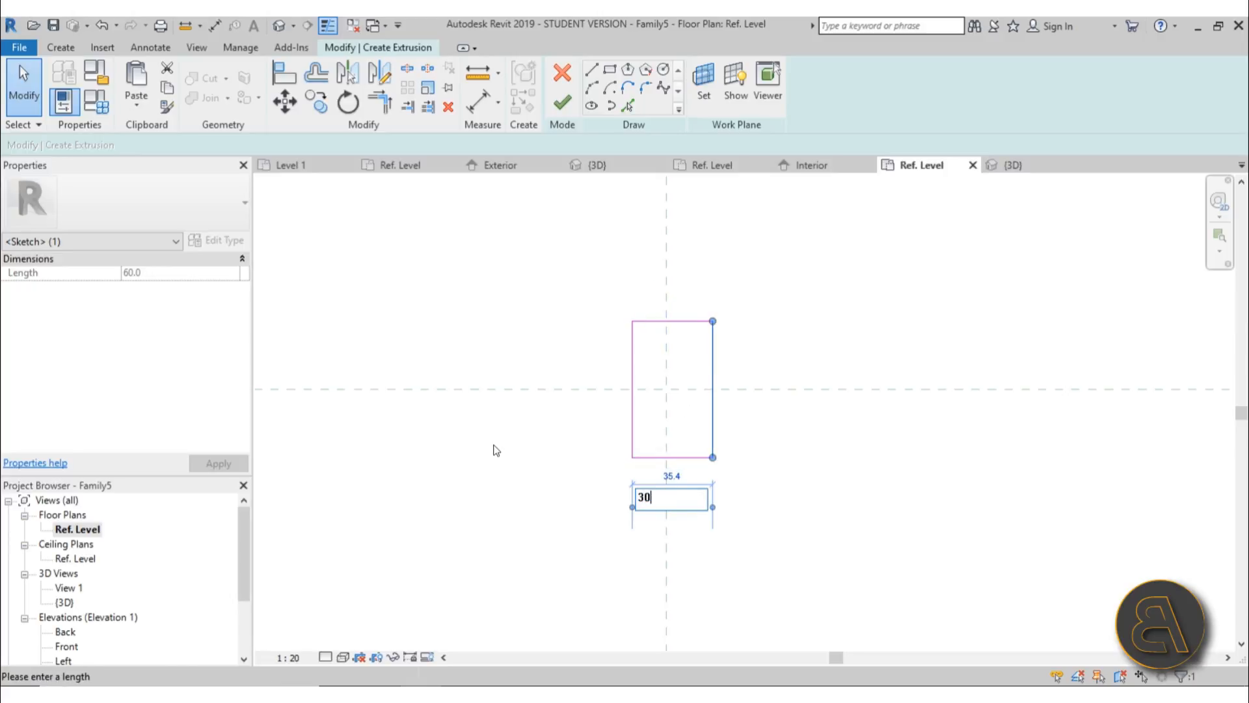
{"action": "key", "text": "Return"}
Place the rectangle's upper edge 25 from the horizontal centre reference plane and set the rectangle's height to 50
{"action": "mouse_move", "coordinate": [694, 322]}
{"action": "left_mouse_down"}
{"action": "mouse_move", "coordinate": [677, 356]}
{"action": "mouse_move", "coordinate": [678, 343]}
{"action": "left_mouse_up"}
{"action": "left_click_drag", "start_coordinate": [763, 400], "coordinate": [762, 389]}
{"action": "left_click", "coordinate": [720, 368]}
{"action": "type", "text": "25"}
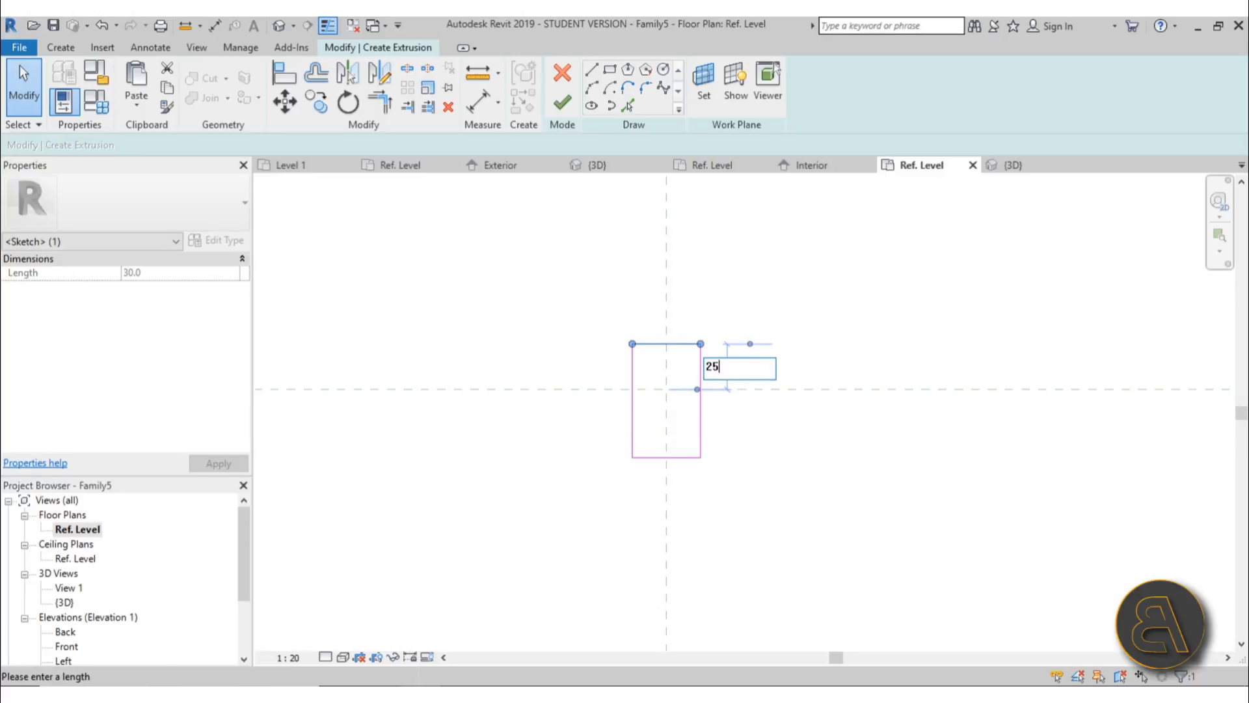
{"action": "key", "text": "Return"}
{"action": "left_click", "coordinate": [665, 457]}
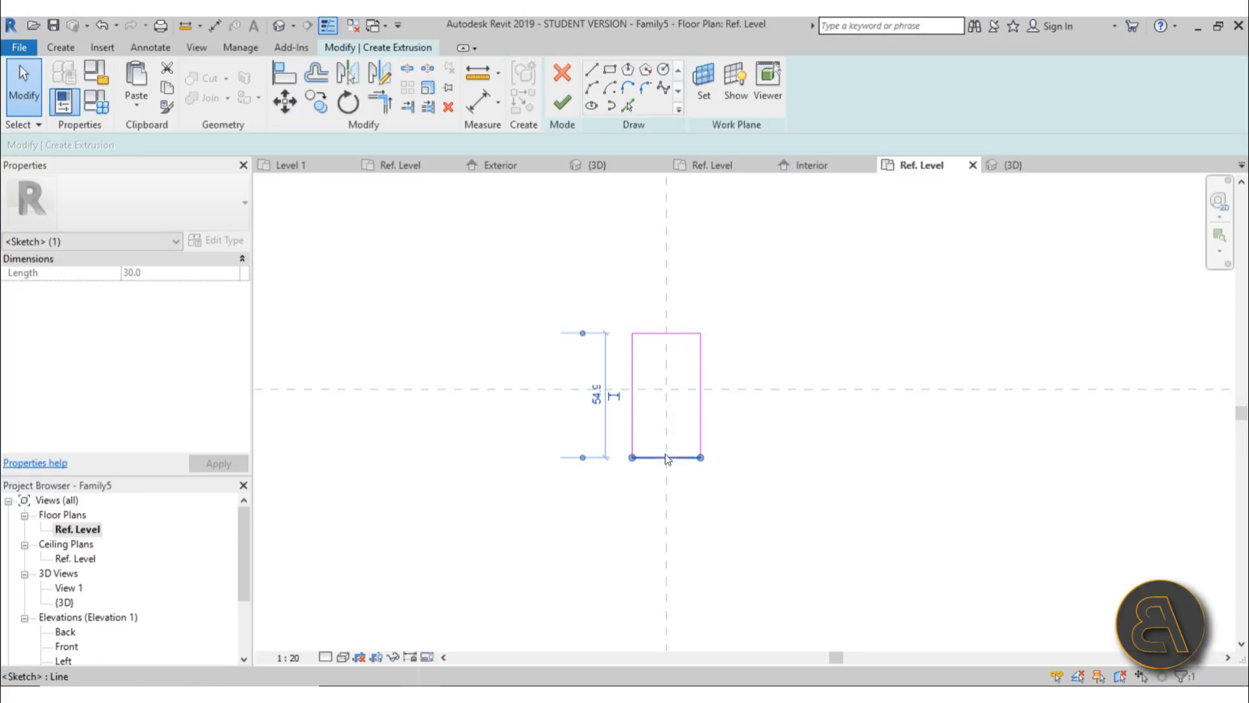
{"action": "left_click", "coordinate": [596, 395]}
{"action": "type", "text": "0"}
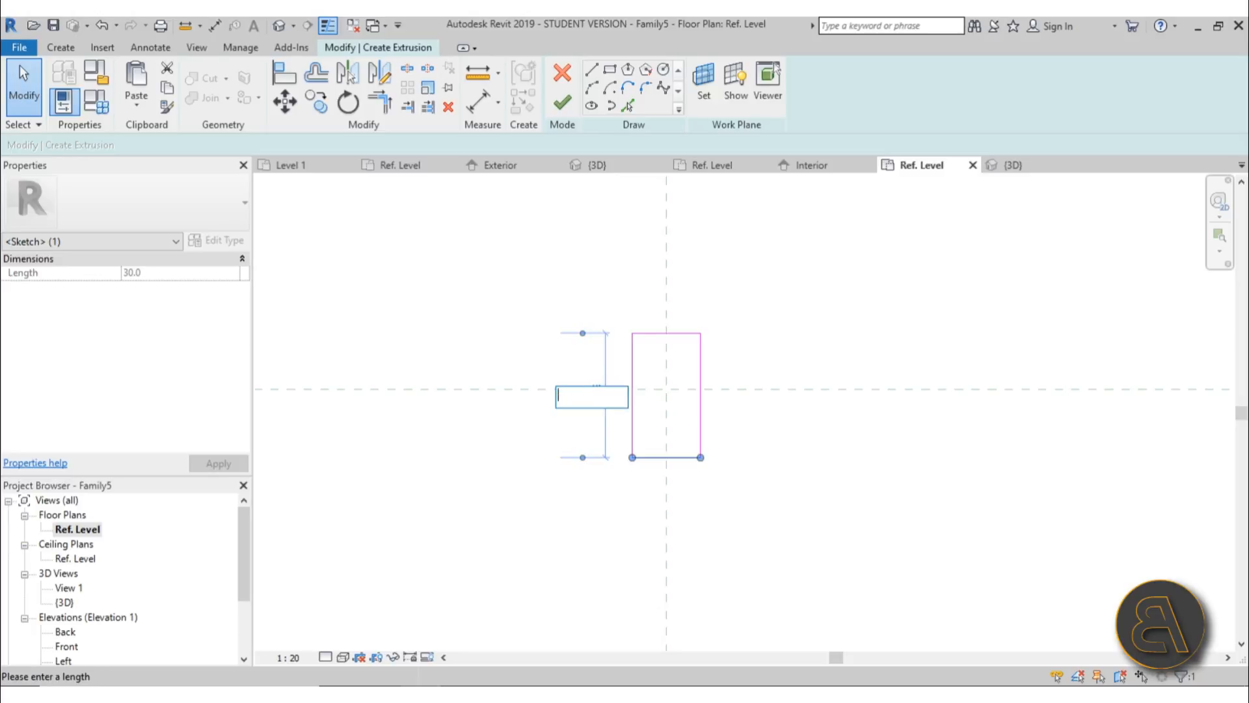
{"action": "type", "text": "0"}
{"action": "key", "text": "Return"}
{"action": "left_click", "coordinate": [800, 455]}
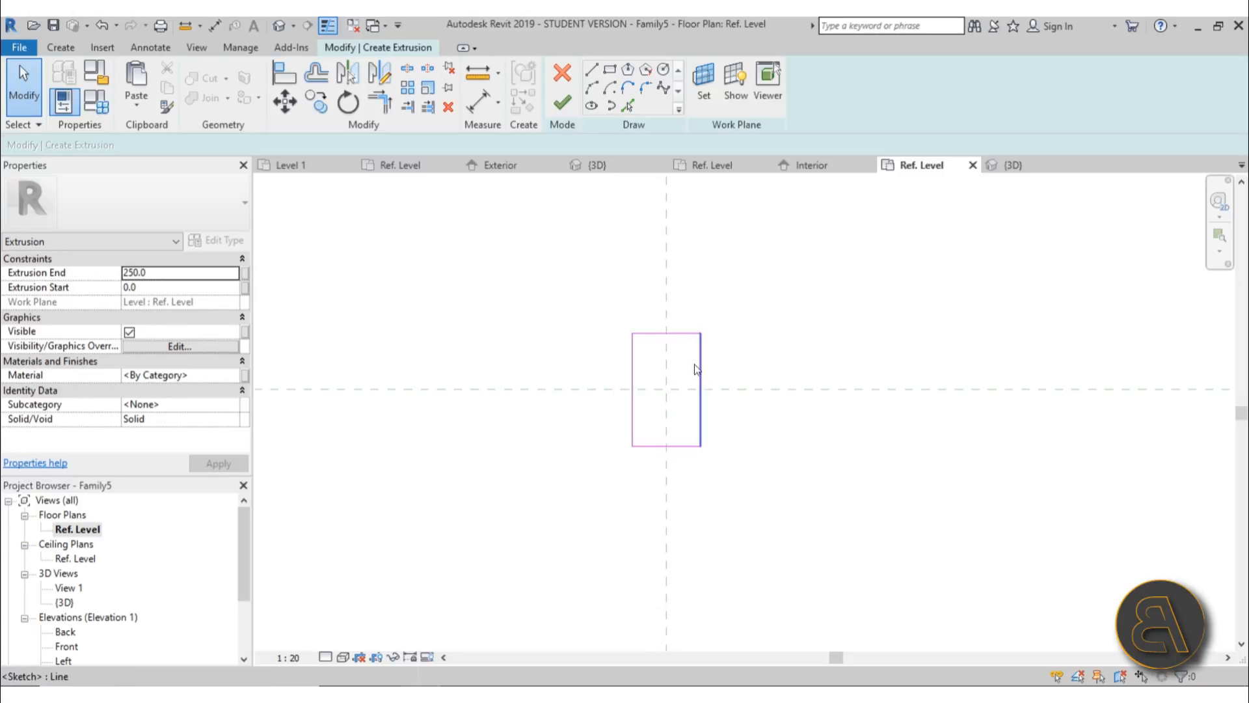
Round all four corners of the rectangle with fillet arcs of radius 6
{"action": "scroll", "coordinate": [693, 364], "scroll_direction": "up", "scroll_amount": 4}
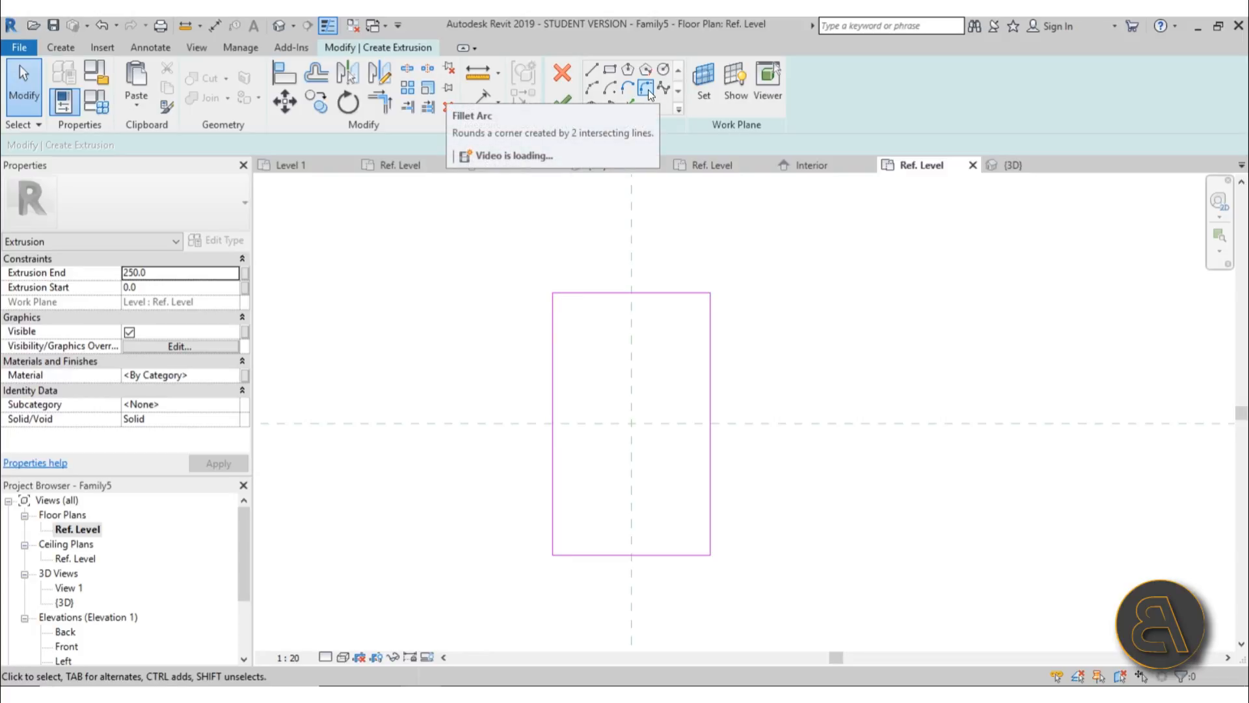
{"action": "left_click", "coordinate": [646, 89]}
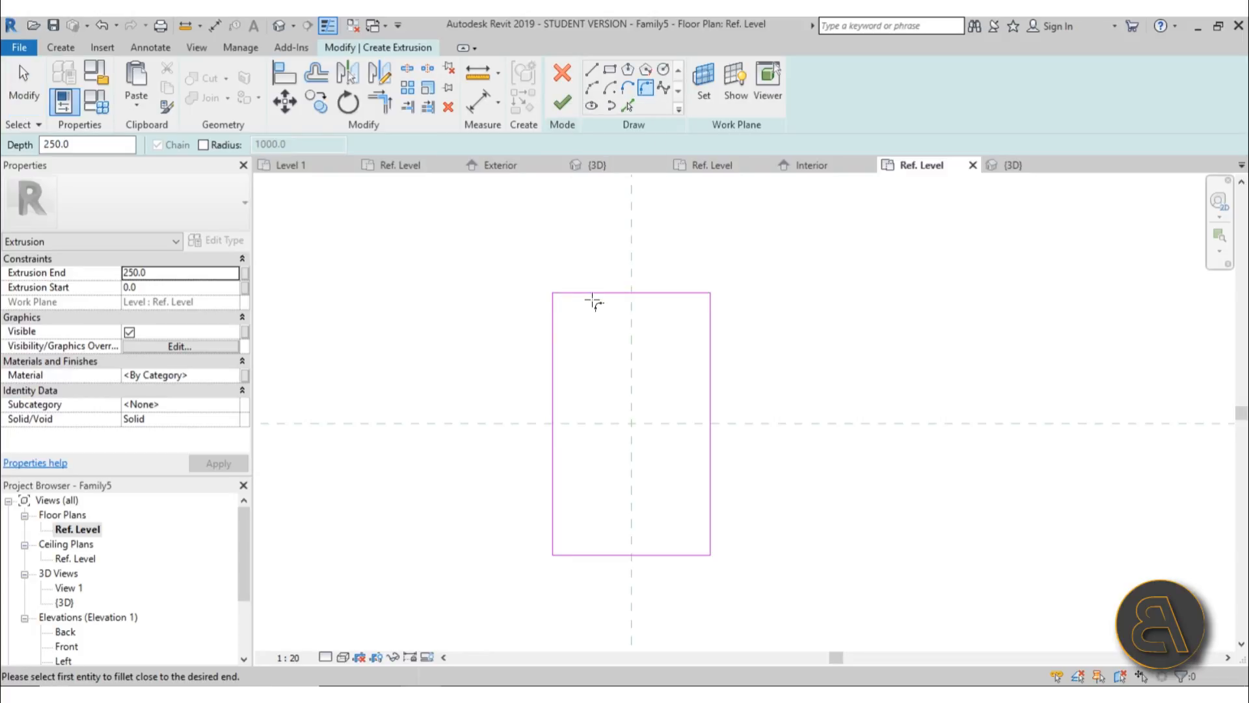
{"action": "double_click", "coordinate": [267, 147]}
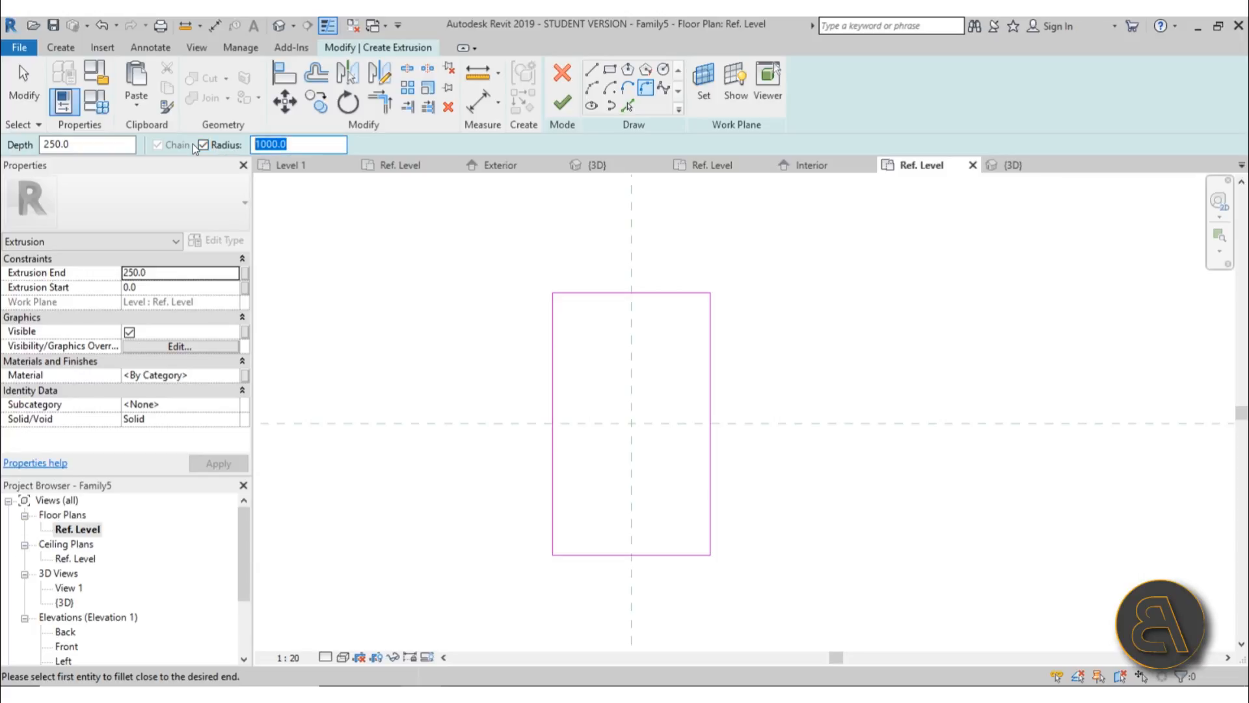
{"action": "type", "text": "6"}
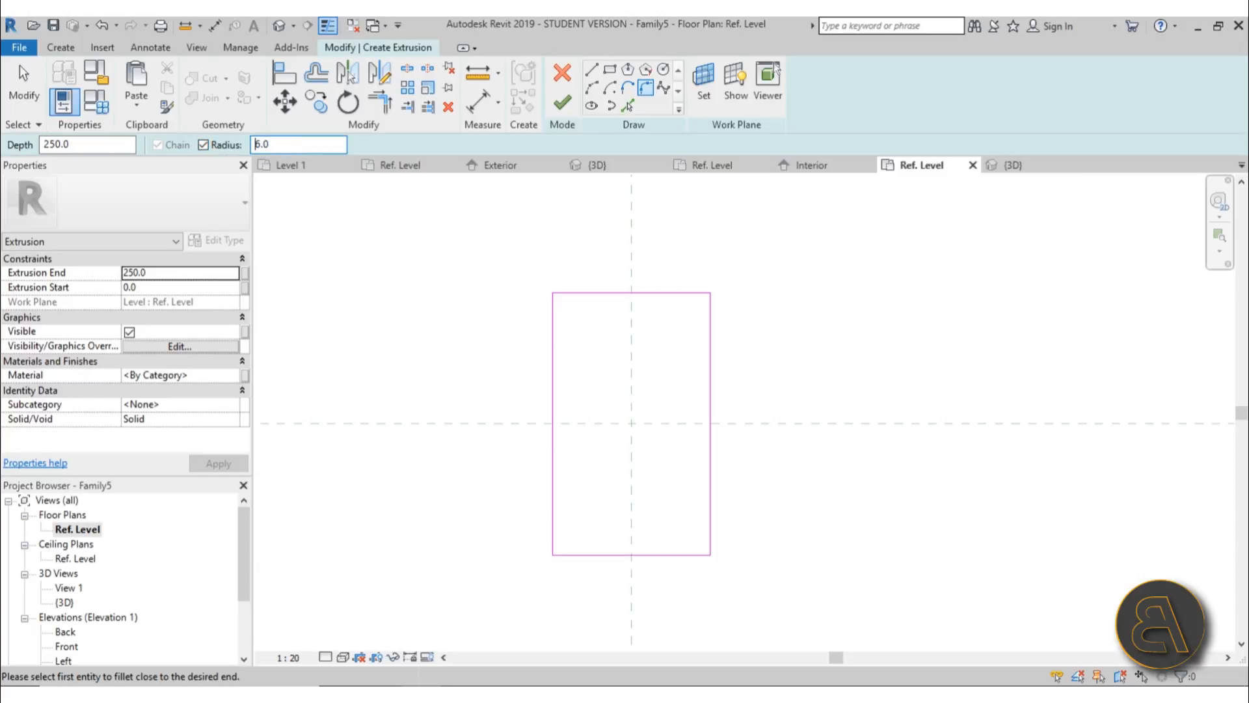
{"action": "left_click", "coordinate": [615, 293]}
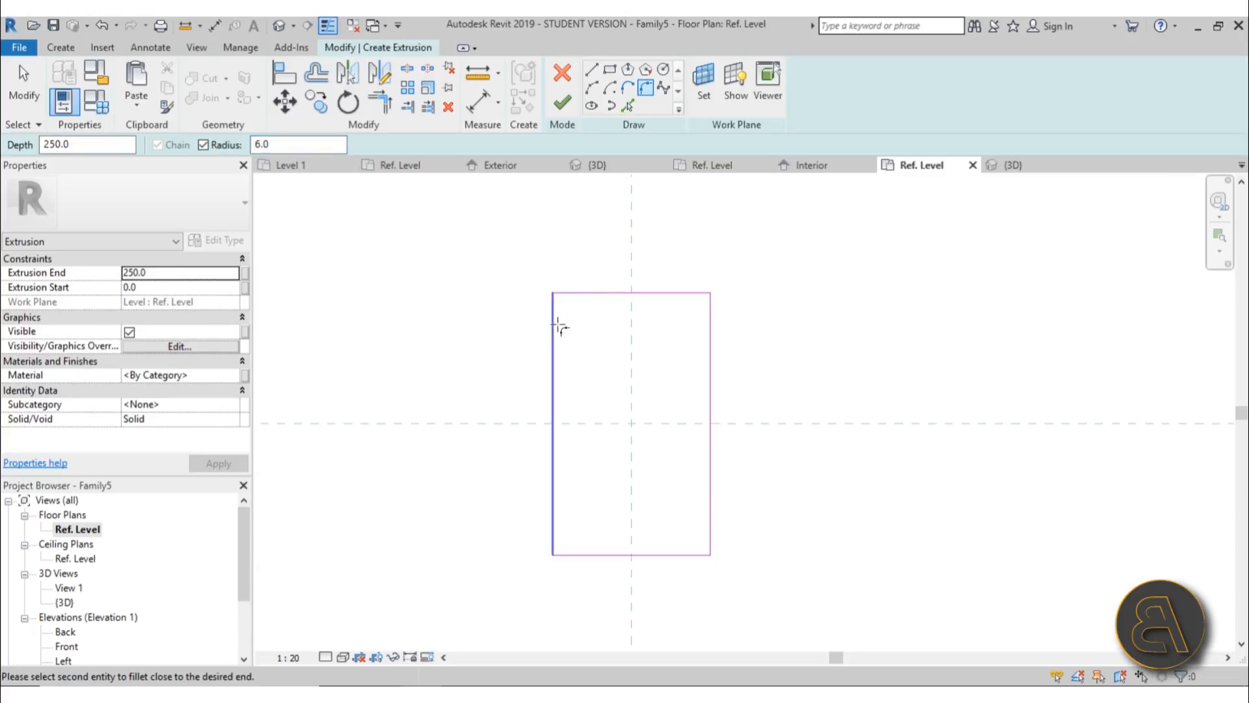
{"action": "left_click", "coordinate": [558, 327]}
{"action": "left_click", "coordinate": [680, 294]}
{"action": "left_click", "coordinate": [711, 442]}
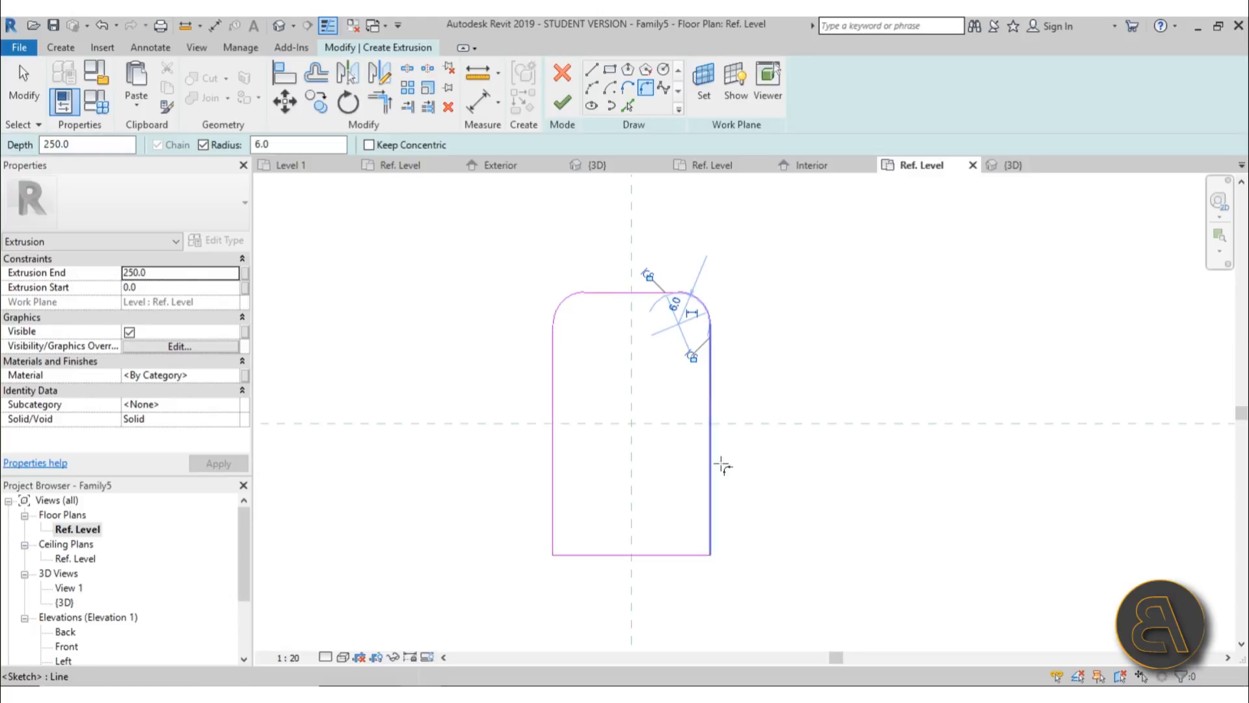
{"action": "left_click", "coordinate": [711, 504]}
{"action": "left_click", "coordinate": [670, 554]}
{"action": "left_click", "coordinate": [605, 554]}
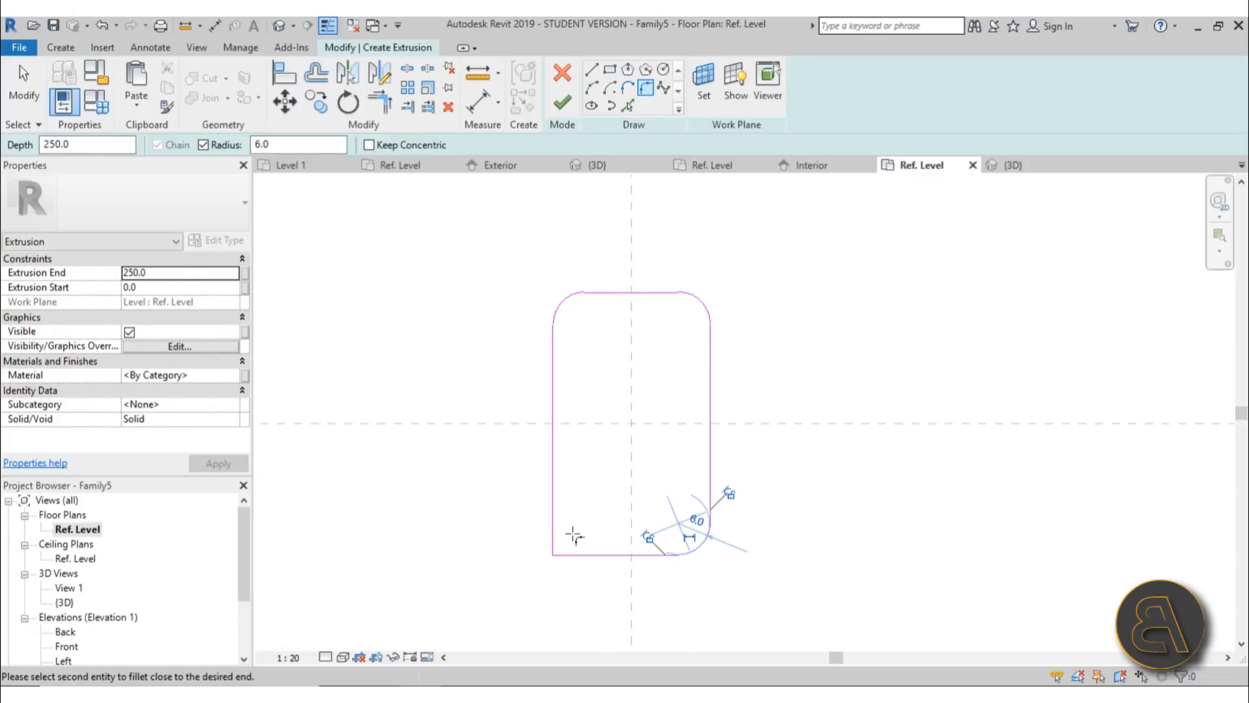
{"action": "left_click", "coordinate": [555, 520]}
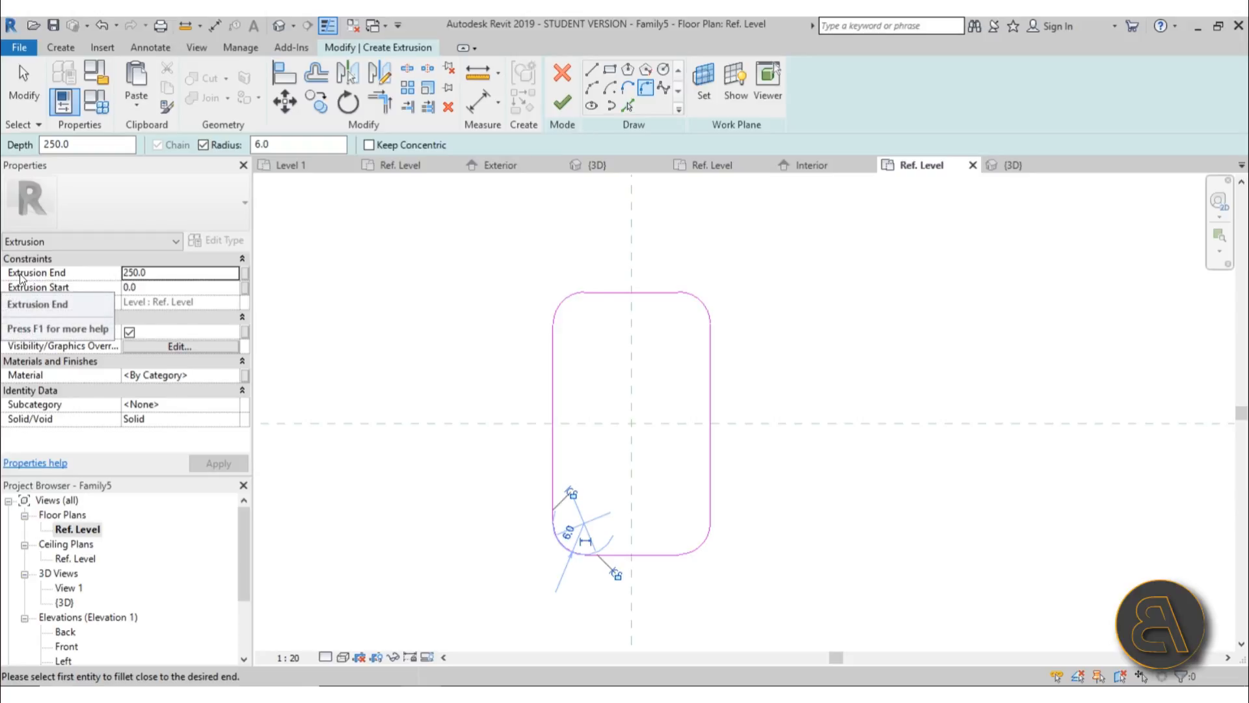
Set the extrusion end to 5, finish the extrusion and show the rounded plate in the 3D view
{"action": "left_click", "coordinate": [162, 274]}
{"action": "type", "text": "5"}
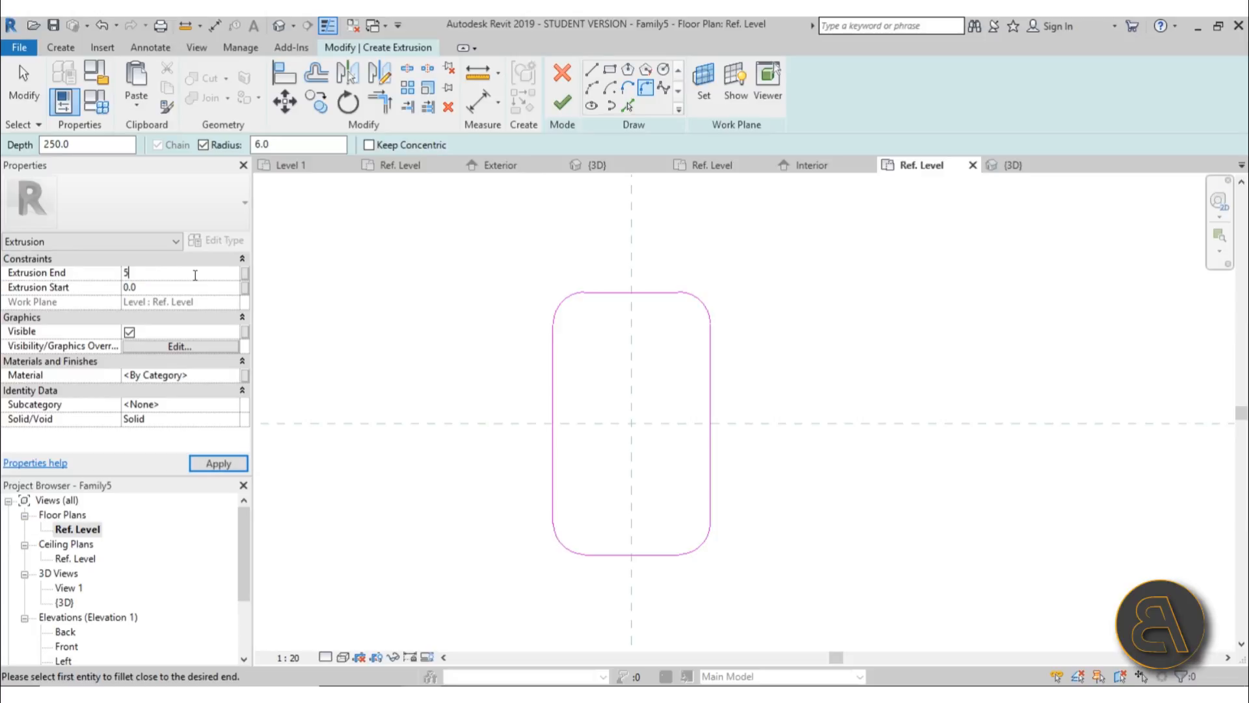
{"action": "left_click", "coordinate": [564, 104]}
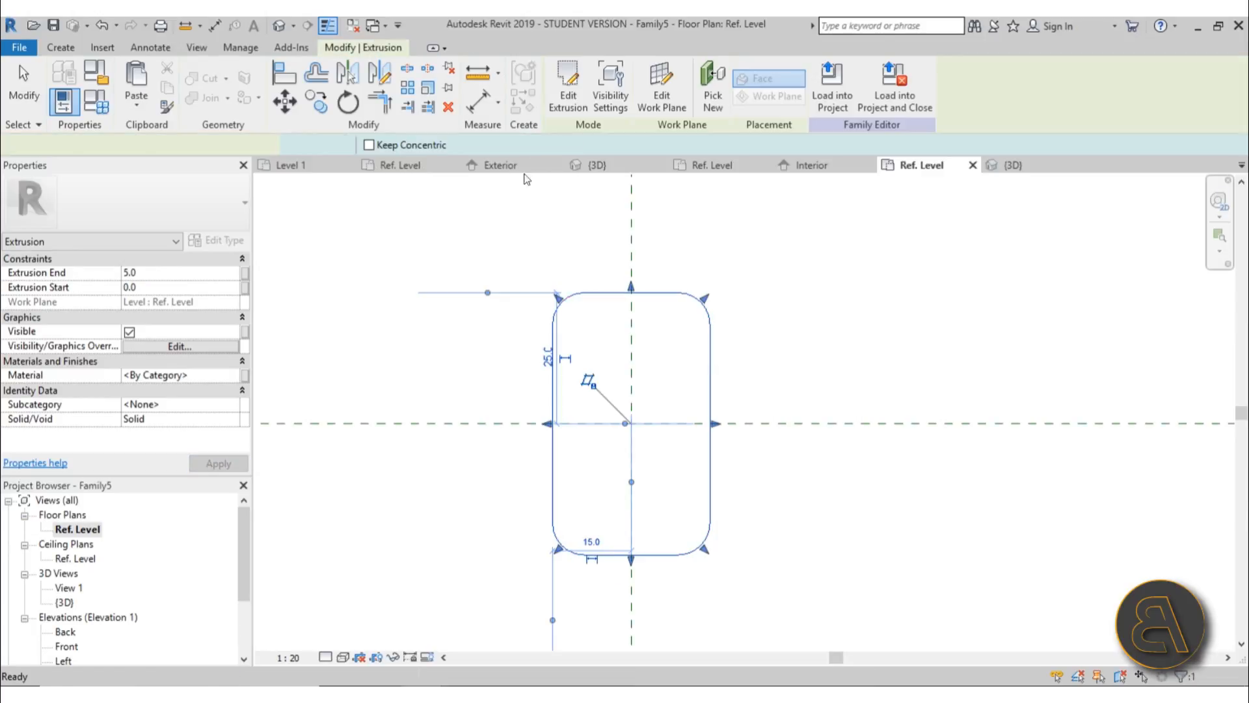
{"action": "left_click", "coordinate": [279, 25]}
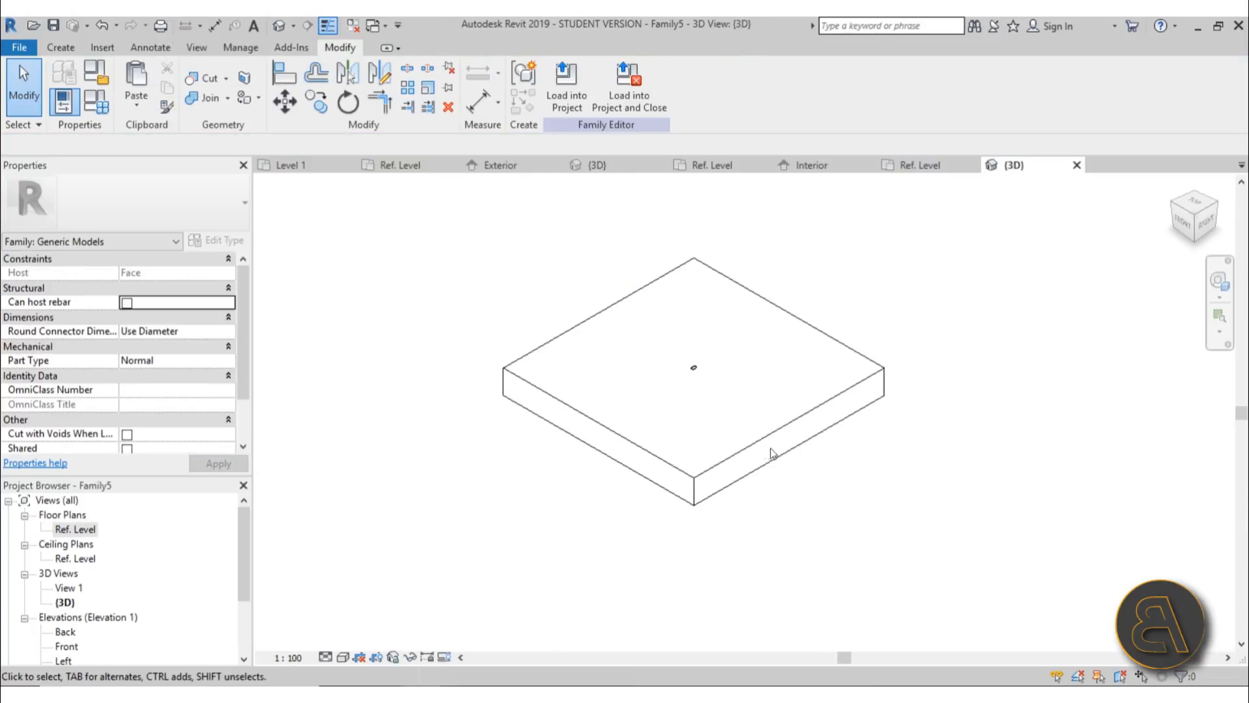
{"action": "middle_click_drag", "start_coordinate": [789, 516], "coordinate": [779, 480], "text": "shift"}
{"action": "scroll", "coordinate": [704, 358], "scroll_direction": "up", "scroll_amount": 10}
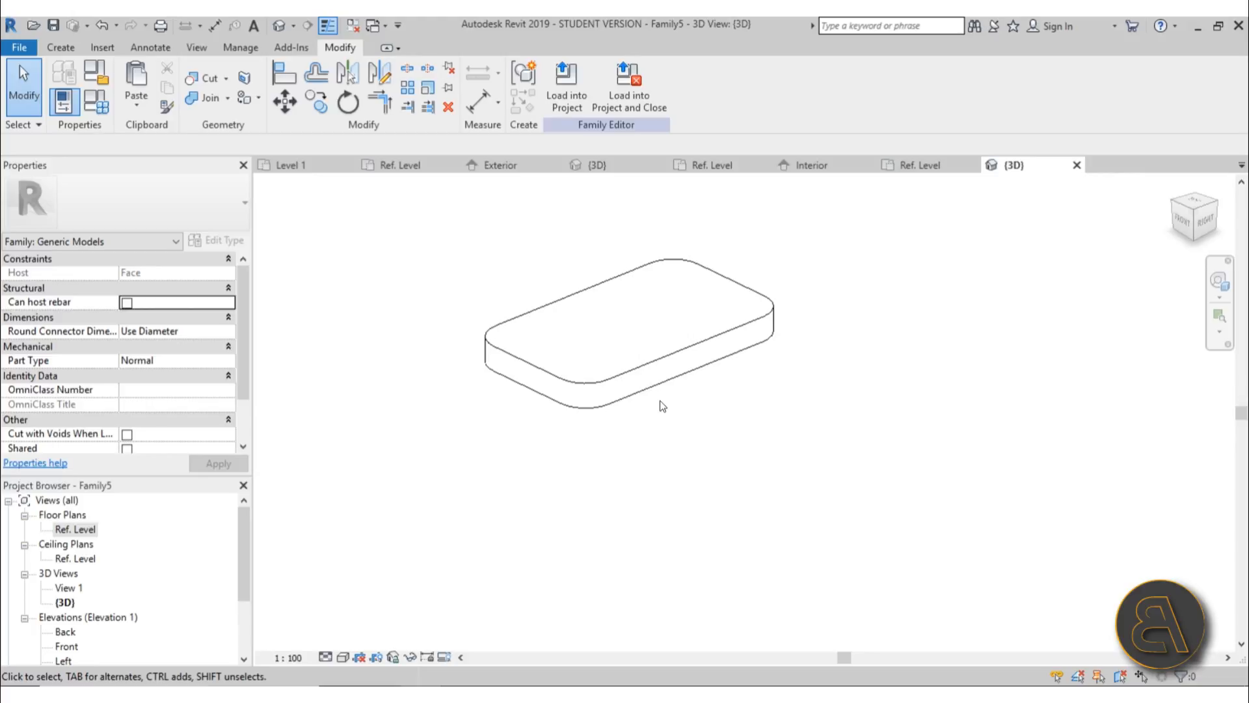
{"action": "left_click", "coordinate": [648, 387]}
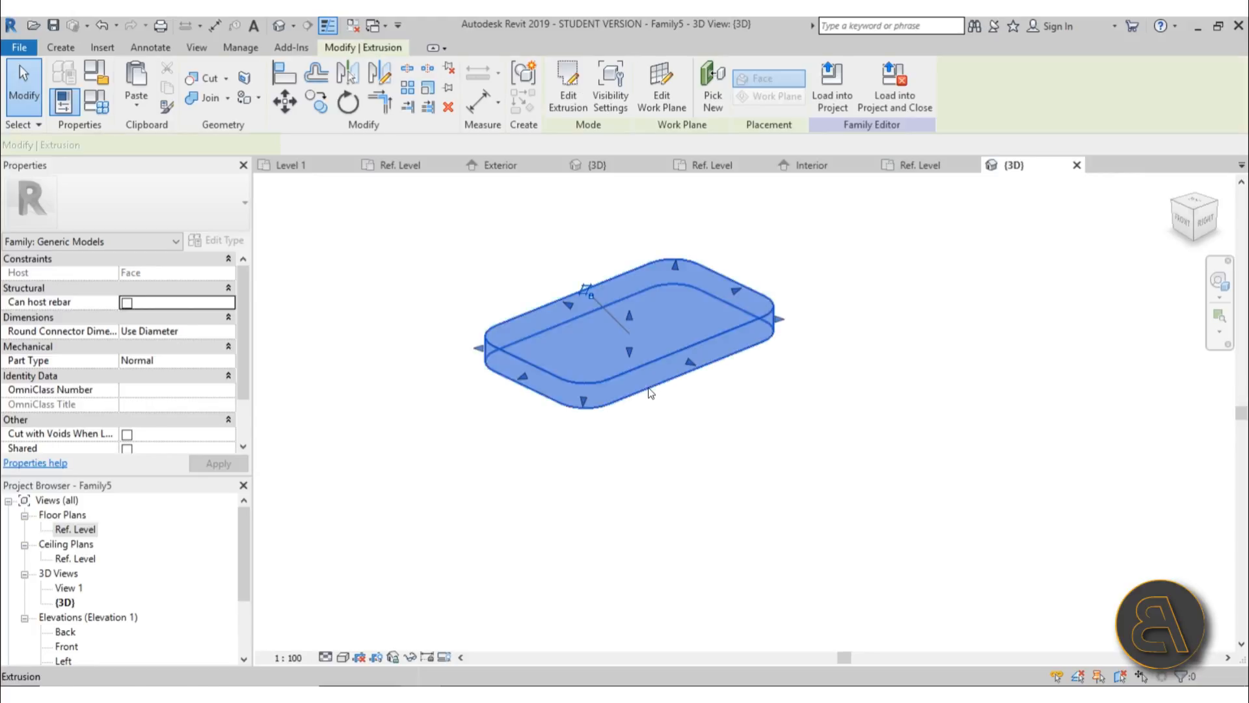
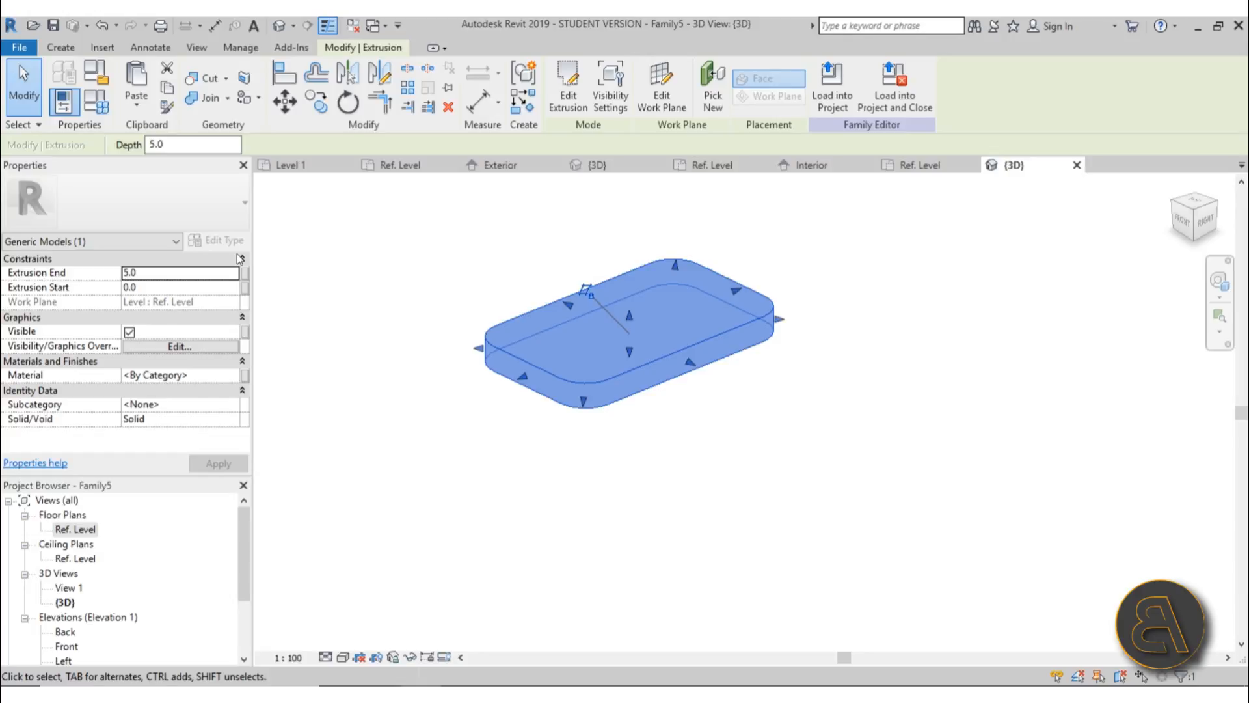
{"action": "left_click", "coordinate": [246, 273]}
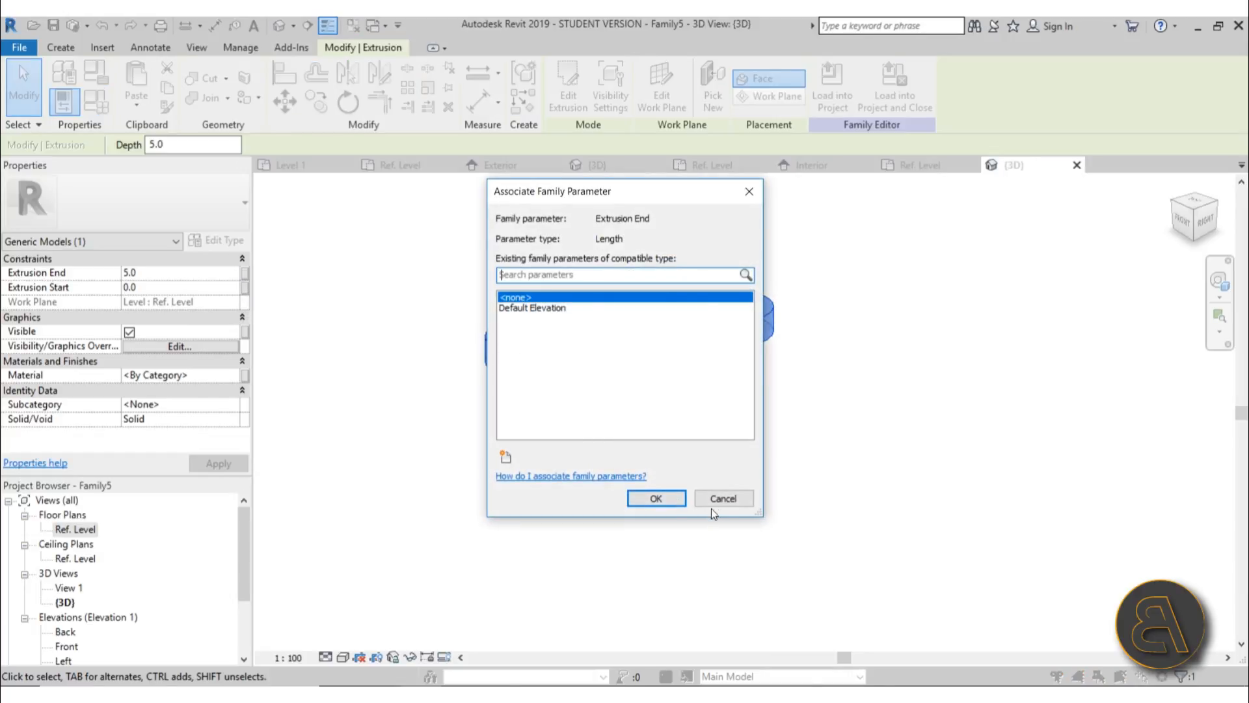
{"action": "left_click", "coordinate": [713, 502]}
{"action": "left_click", "coordinate": [689, 465]}
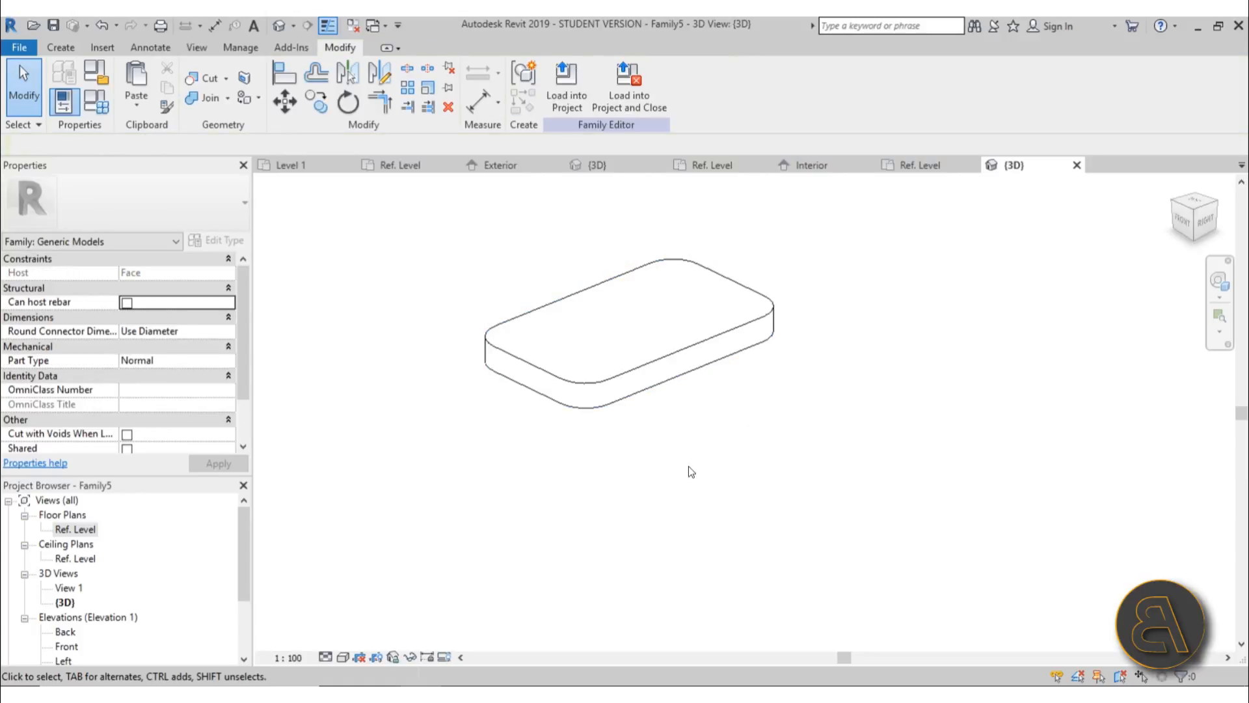
In the Front elevation, draw a horizontal reference plane across the plate, about 6.1 above the Ref. Level
{"action": "double_click", "coordinate": [63, 648]}
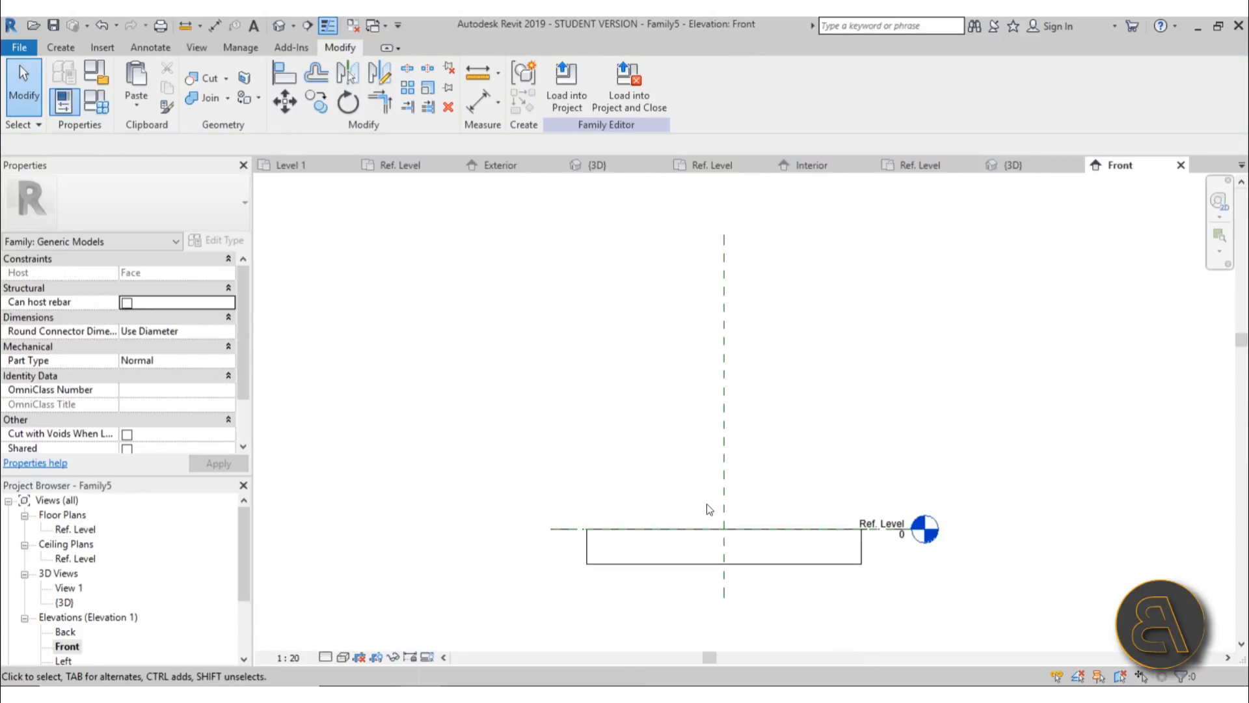
{"action": "scroll", "coordinate": [721, 531], "scroll_direction": "down", "scroll_amount": 5}
{"action": "scroll", "coordinate": [682, 510], "scroll_direction": "up", "scroll_amount": 5}
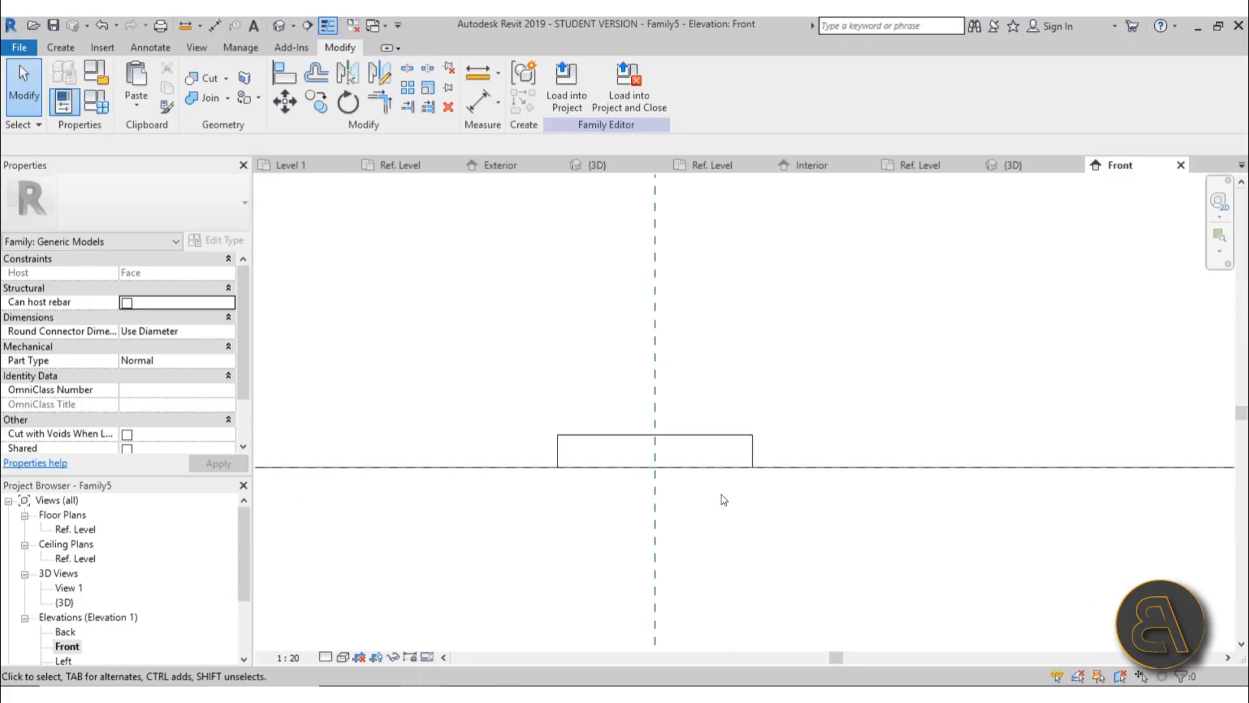
{"action": "left_click", "coordinate": [61, 48]}
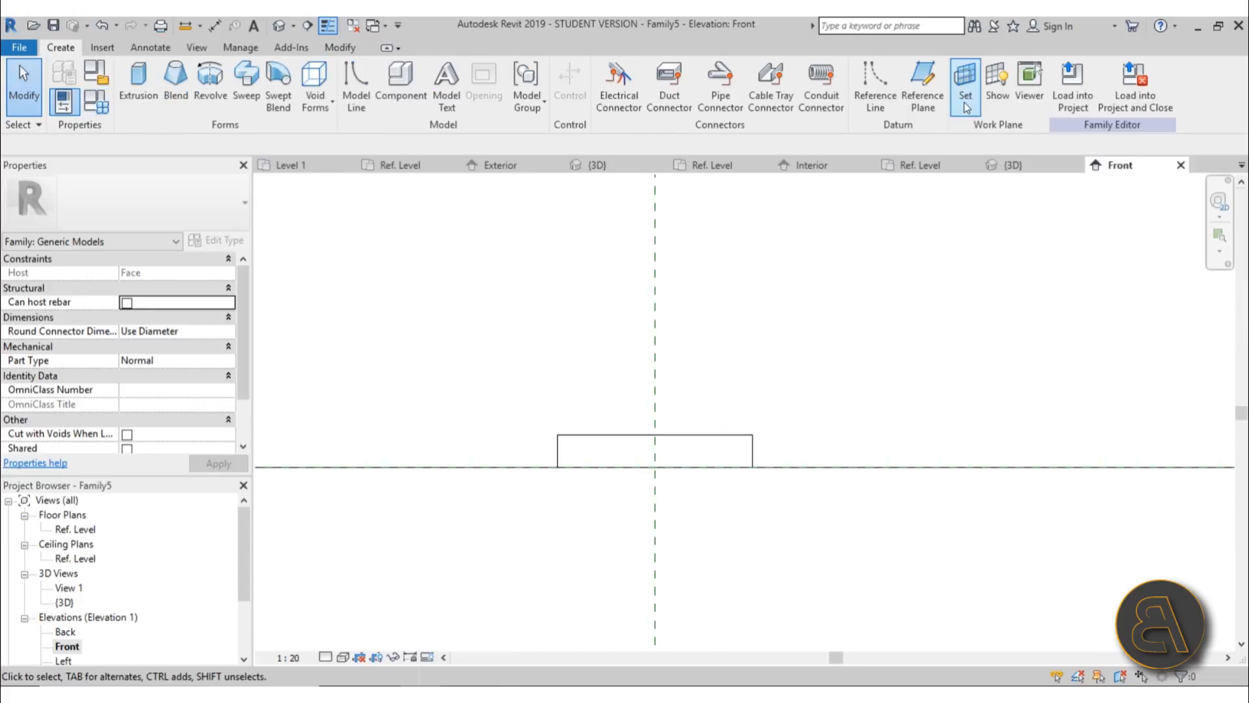
{"action": "left_click", "coordinate": [924, 91]}
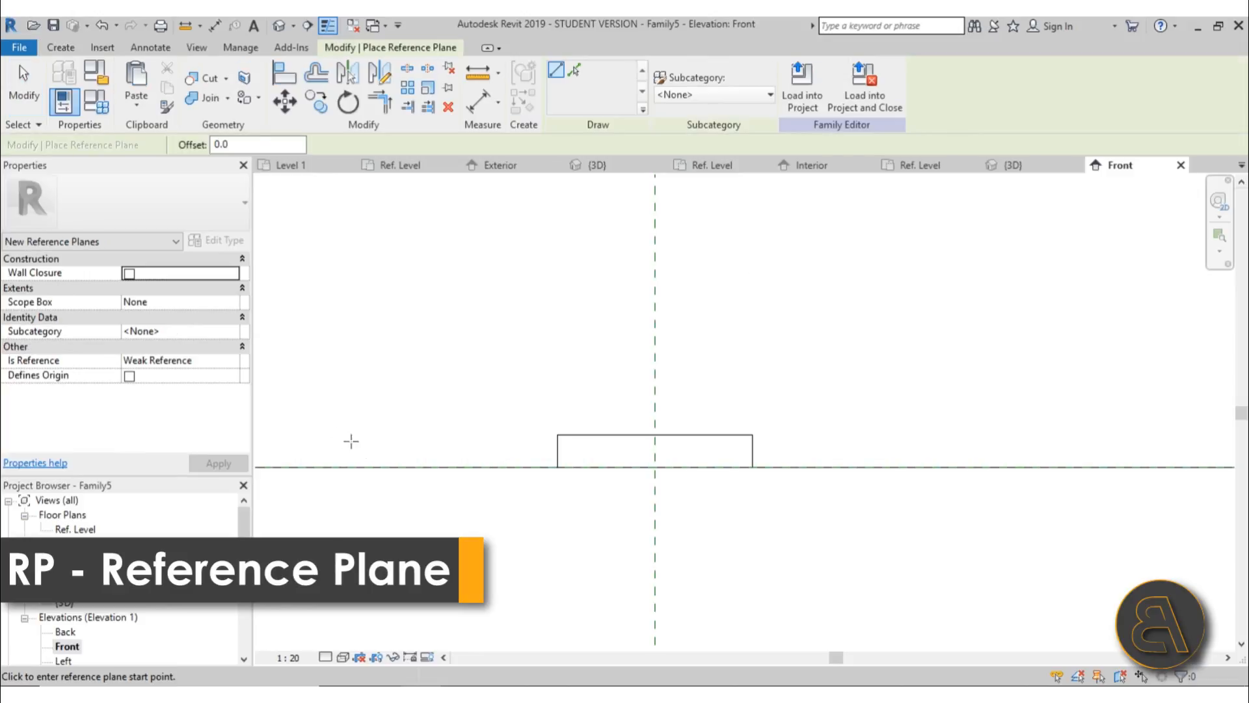
{"action": "left_click", "coordinate": [262, 427]}
{"action": "scroll", "coordinate": [515, 427], "scroll_direction": "down", "scroll_amount": 3}
{"action": "left_click", "coordinate": [931, 425]}
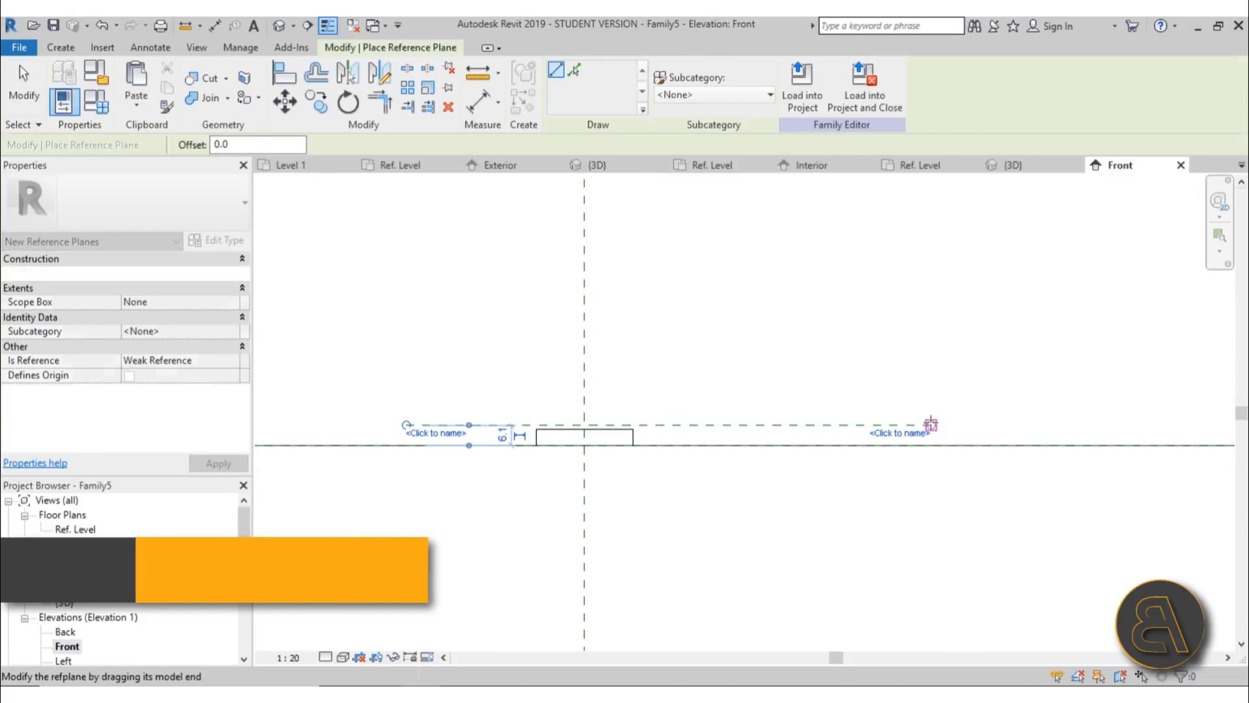
{"action": "key", "text": "Escape"}
Name the new horizontal reference plane "plate"
{"action": "left_click", "coordinate": [850, 424]}
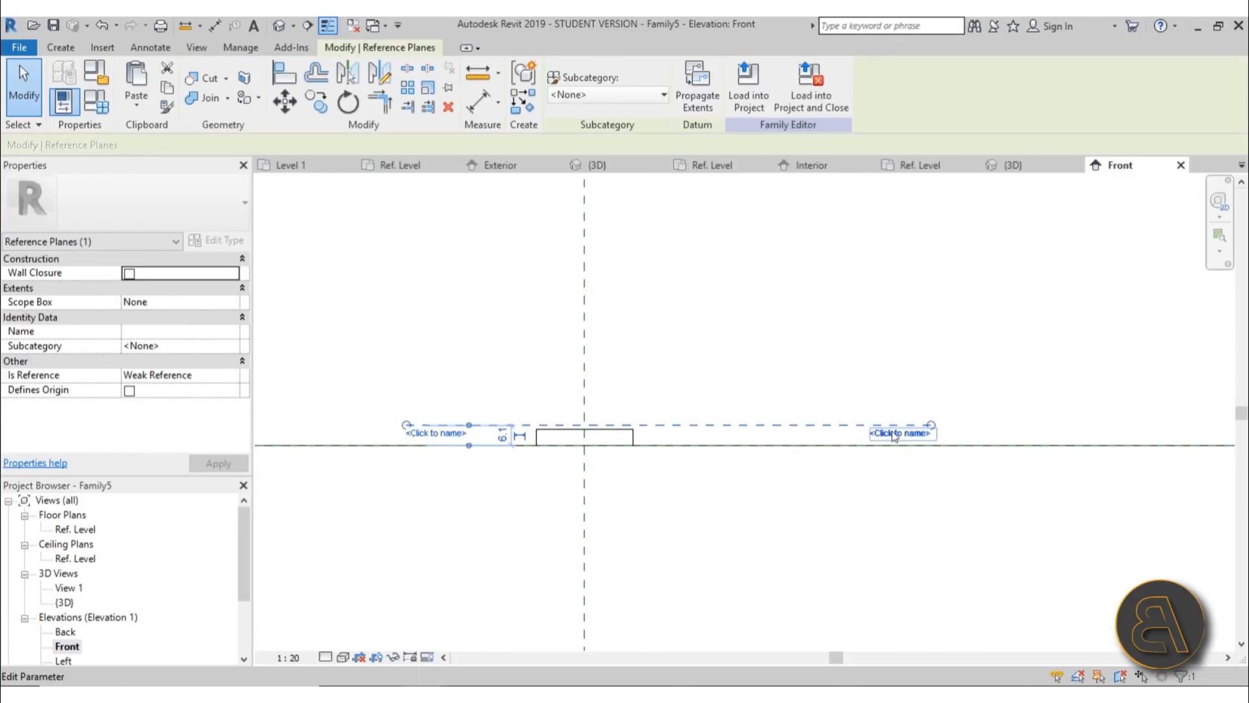
{"action": "left_click", "coordinate": [894, 434]}
{"action": "type", "text": "plate"}
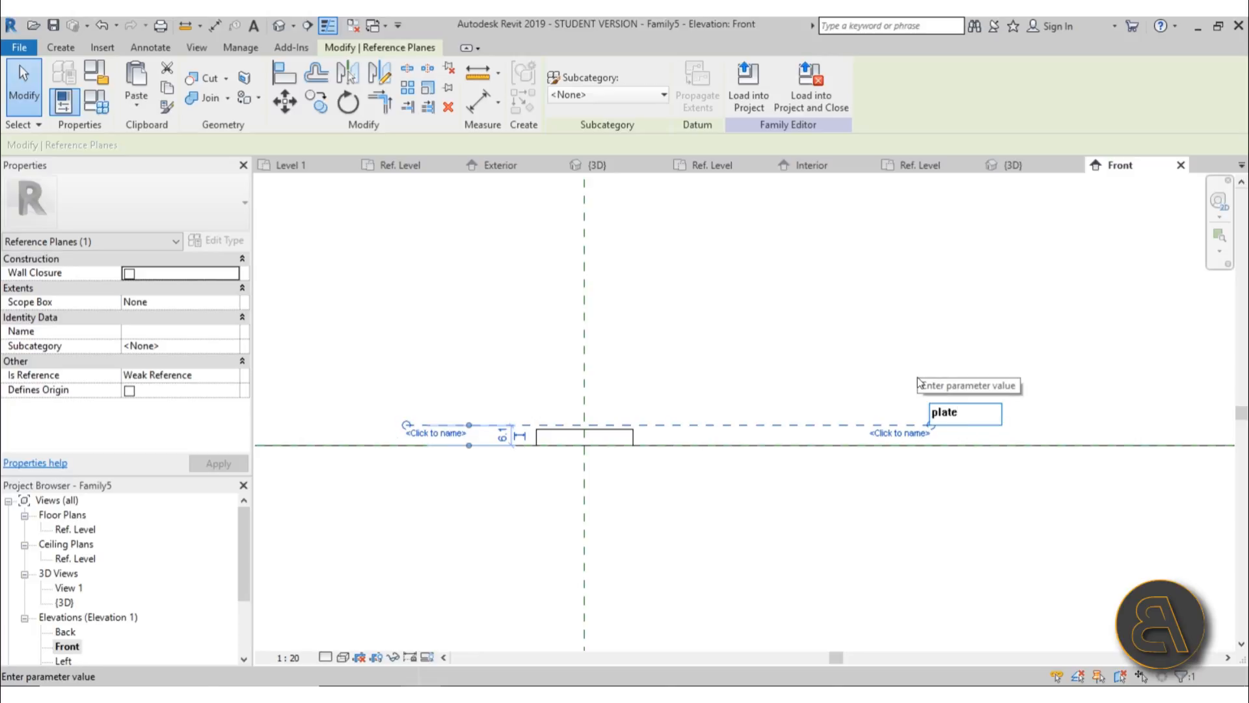
{"action": "key", "text": "Return"}
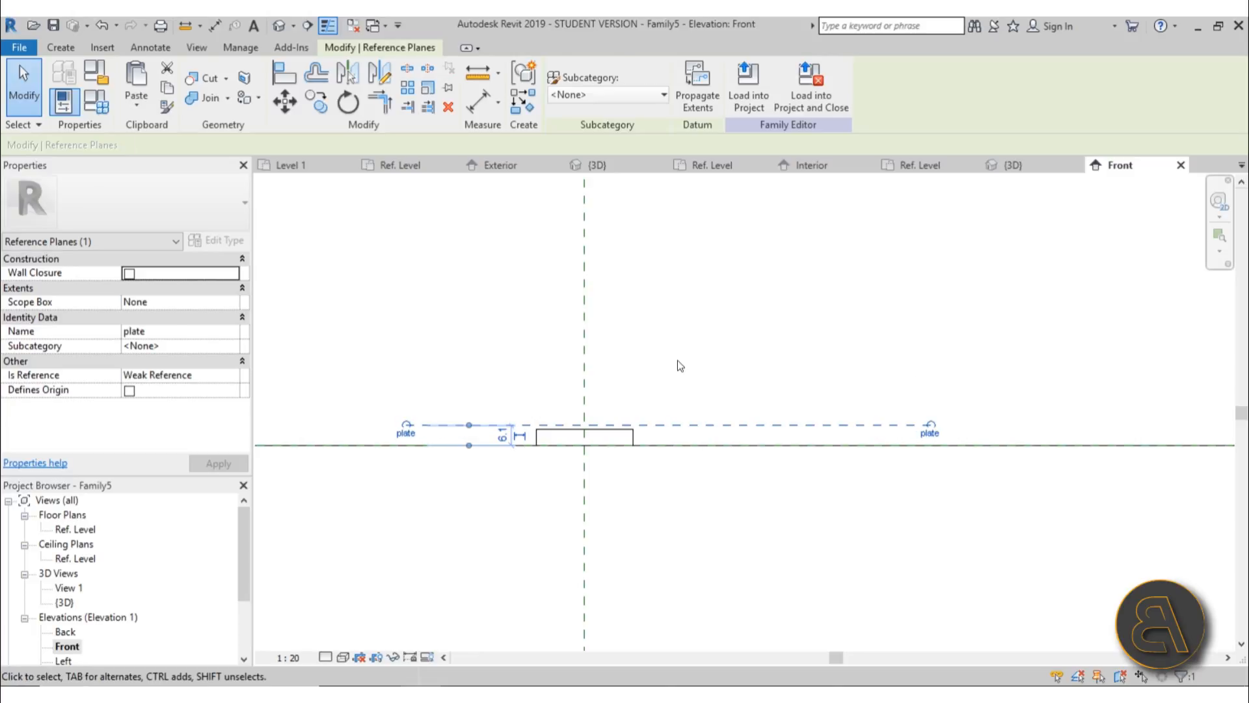
{"action": "key", "text": "Escape"}
Set the "plate" reference plane's distance from the Ref. Level to 5
{"action": "scroll", "coordinate": [523, 436], "scroll_direction": "up", "scroll_amount": 4}
{"action": "left_click", "coordinate": [513, 417]}
{"action": "left_click", "coordinate": [497, 434]}
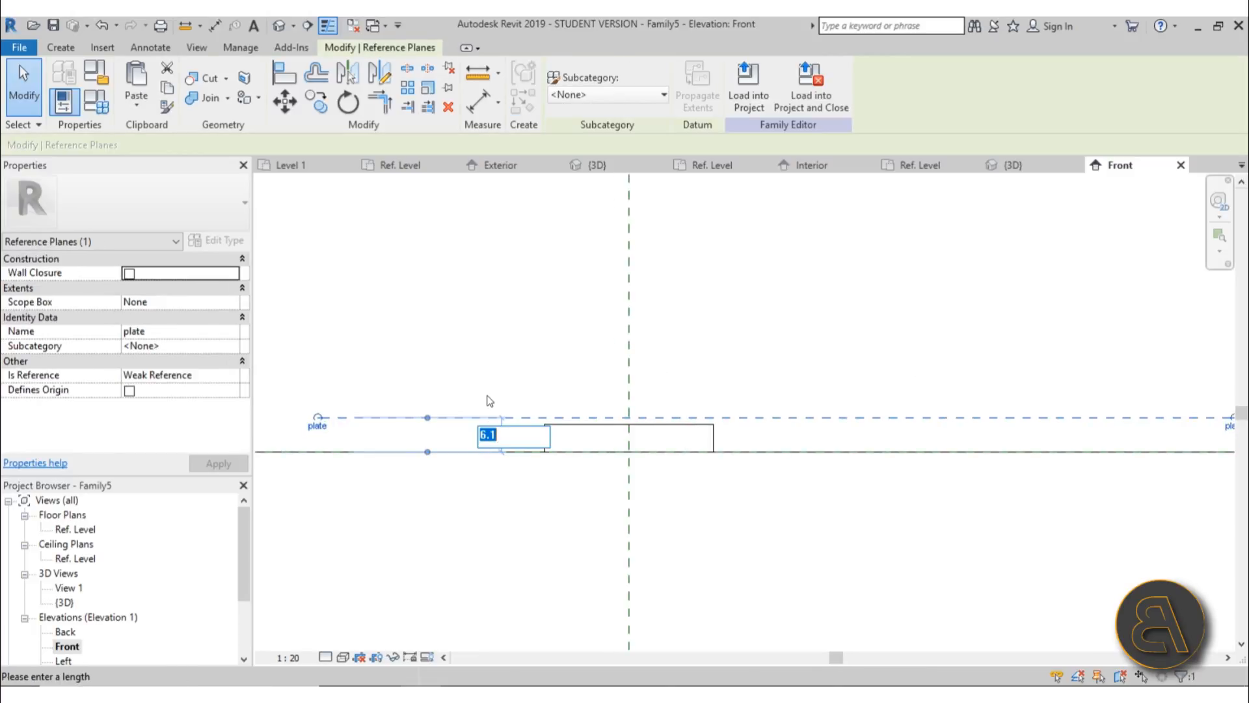
{"action": "type", "text": "5"}
{"action": "key", "text": "Return"}
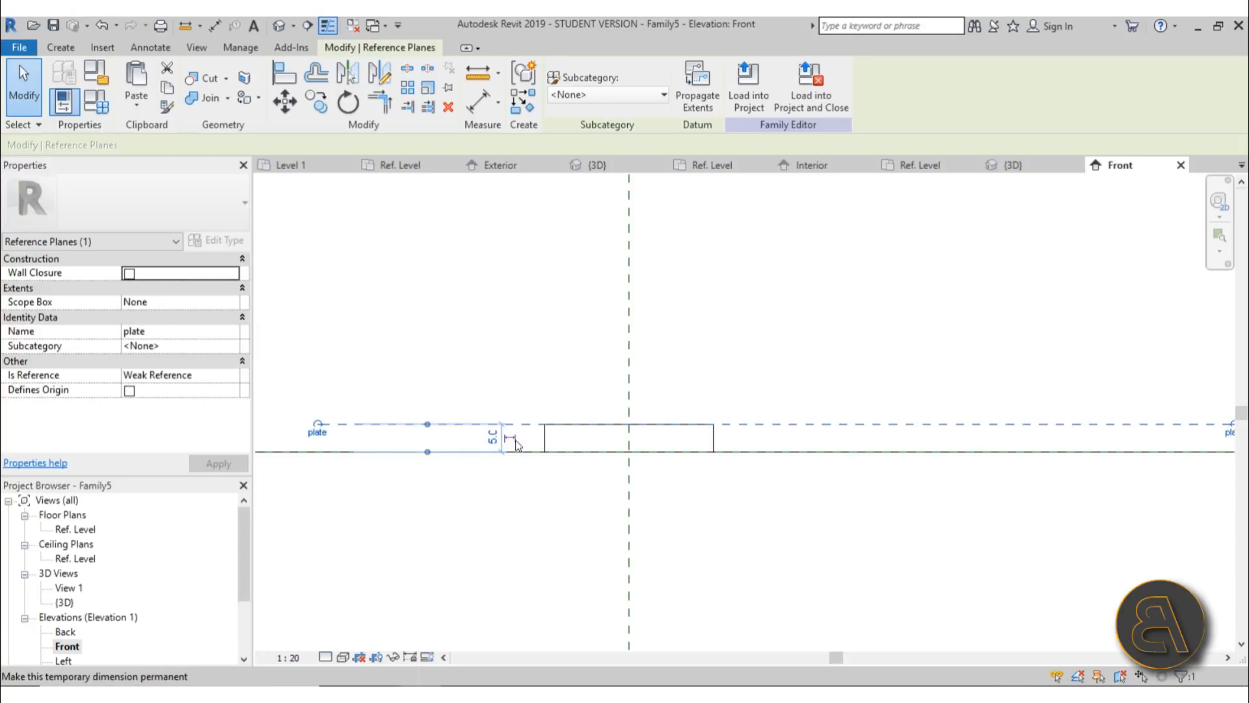
Make the temporary dimension between the Ref. Level and the "plate" reference plane permanent
{"action": "scroll", "coordinate": [514, 442], "scroll_direction": "up", "scroll_amount": 3}
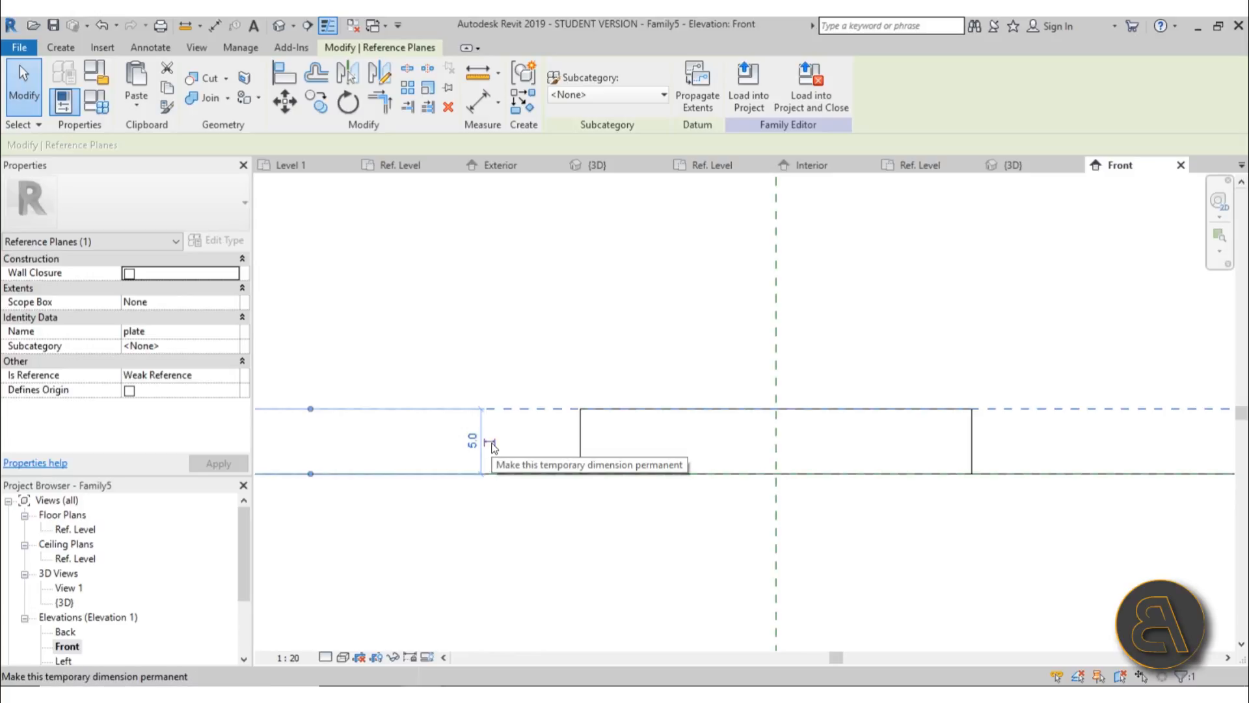
{"action": "left_click", "coordinate": [492, 443]}
{"action": "scroll", "coordinate": [790, 428], "scroll_direction": "down", "scroll_amount": 5}
{"action": "left_click", "coordinate": [721, 466]}
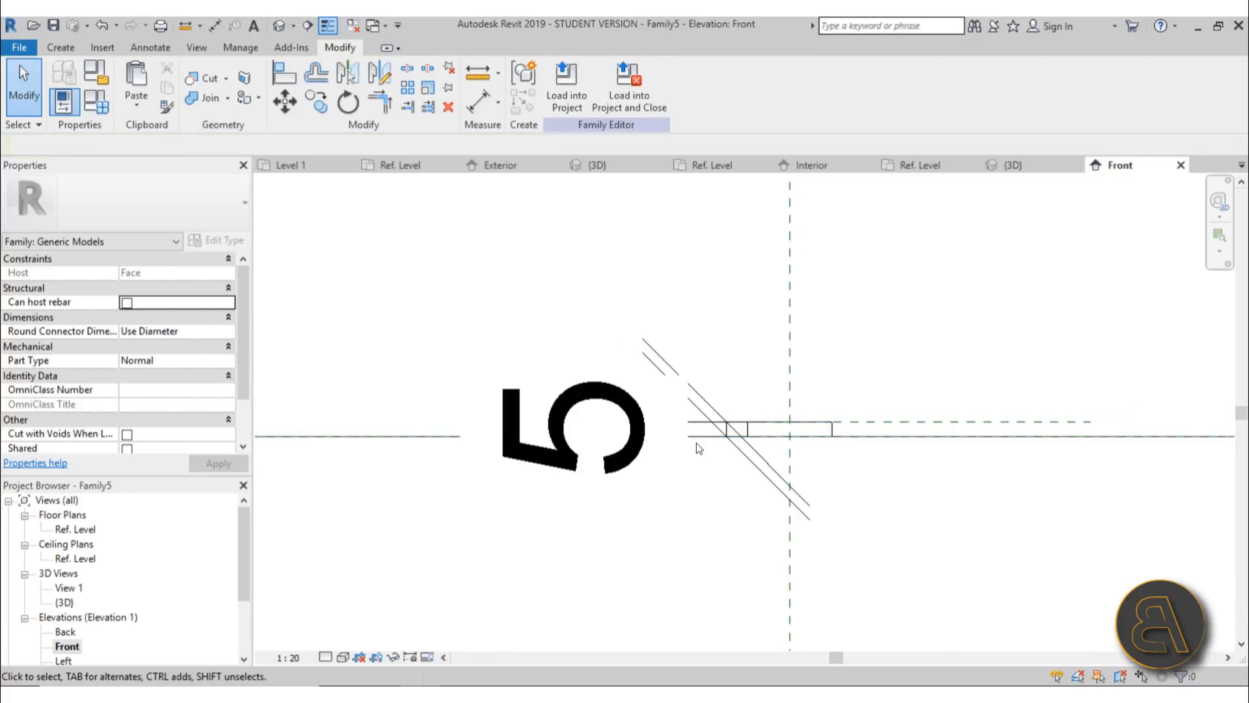
{"action": "left_click", "coordinate": [504, 463]}
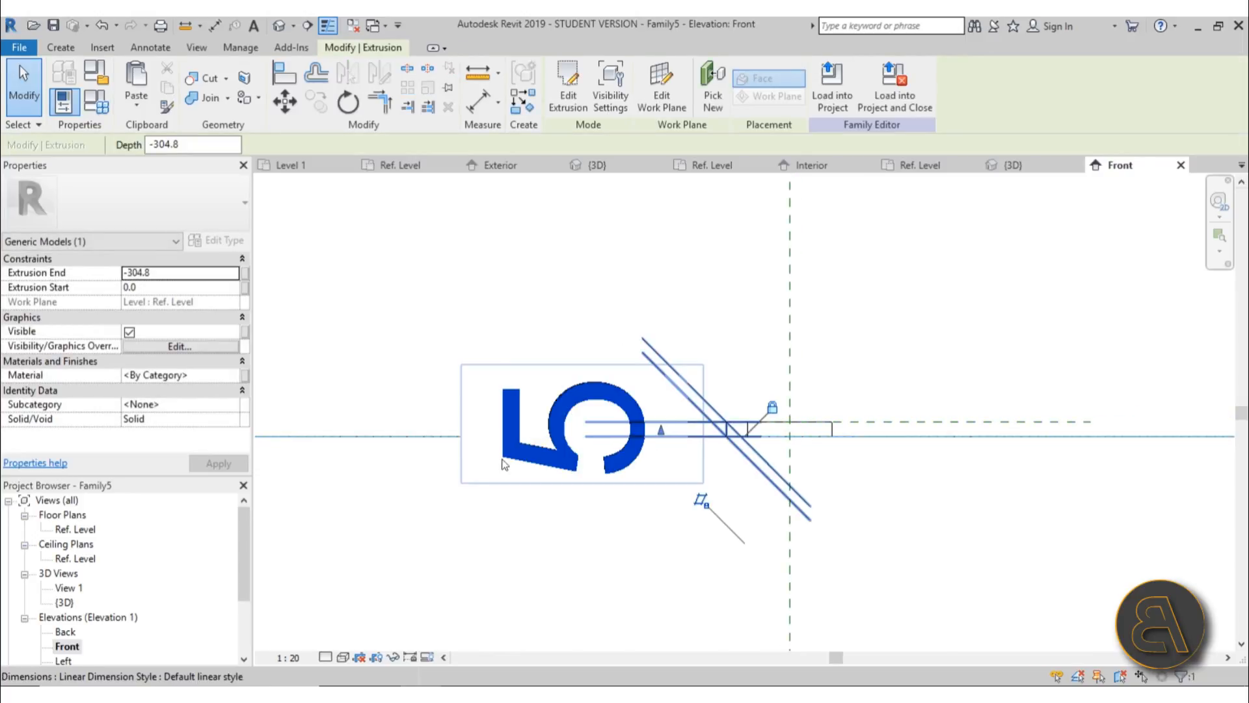
{"action": "left_click", "coordinate": [101, 26]}
{"action": "left_click", "coordinate": [584, 481]}
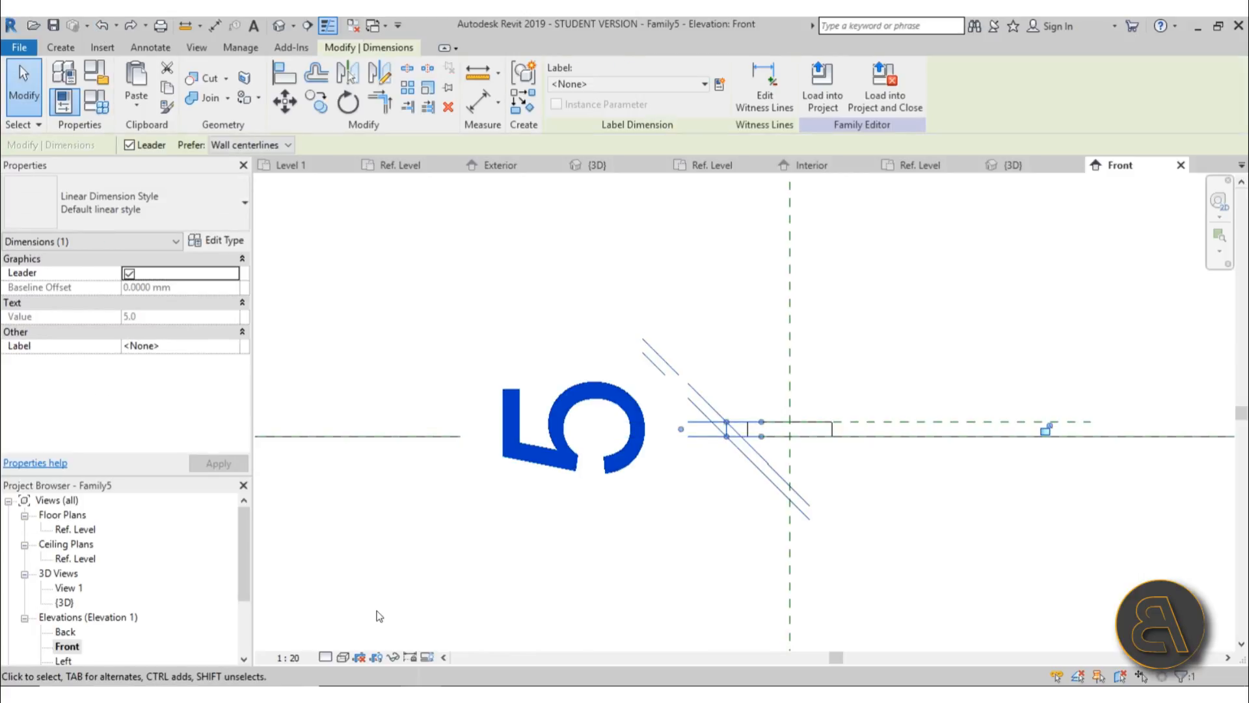
{"action": "left_click", "coordinate": [375, 609]}
Set the Front elevation's view scale to 1:5 and move the plate's thickness dimension farther out from the plate
{"action": "left_click", "coordinate": [291, 657]}
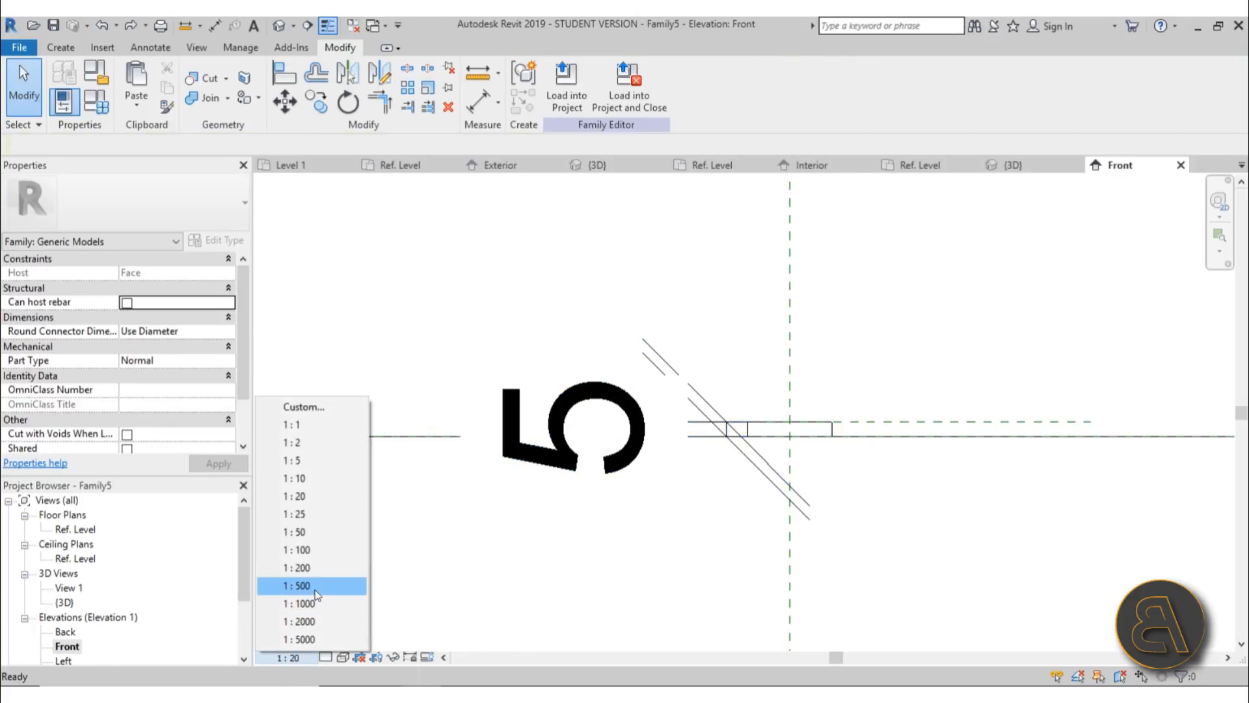
{"action": "left_click", "coordinate": [306, 462]}
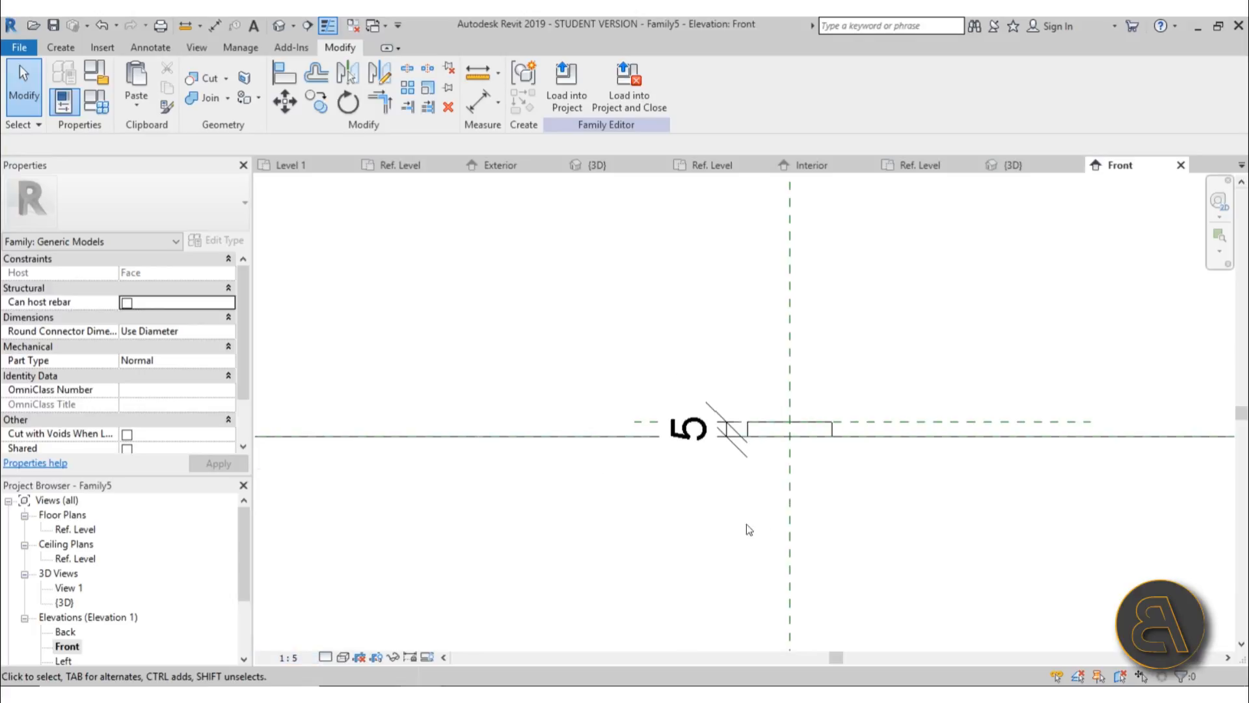
{"action": "left_click", "coordinate": [627, 427]}
{"action": "left_click_drag", "start_coordinate": [627, 428], "coordinate": [608, 427]}
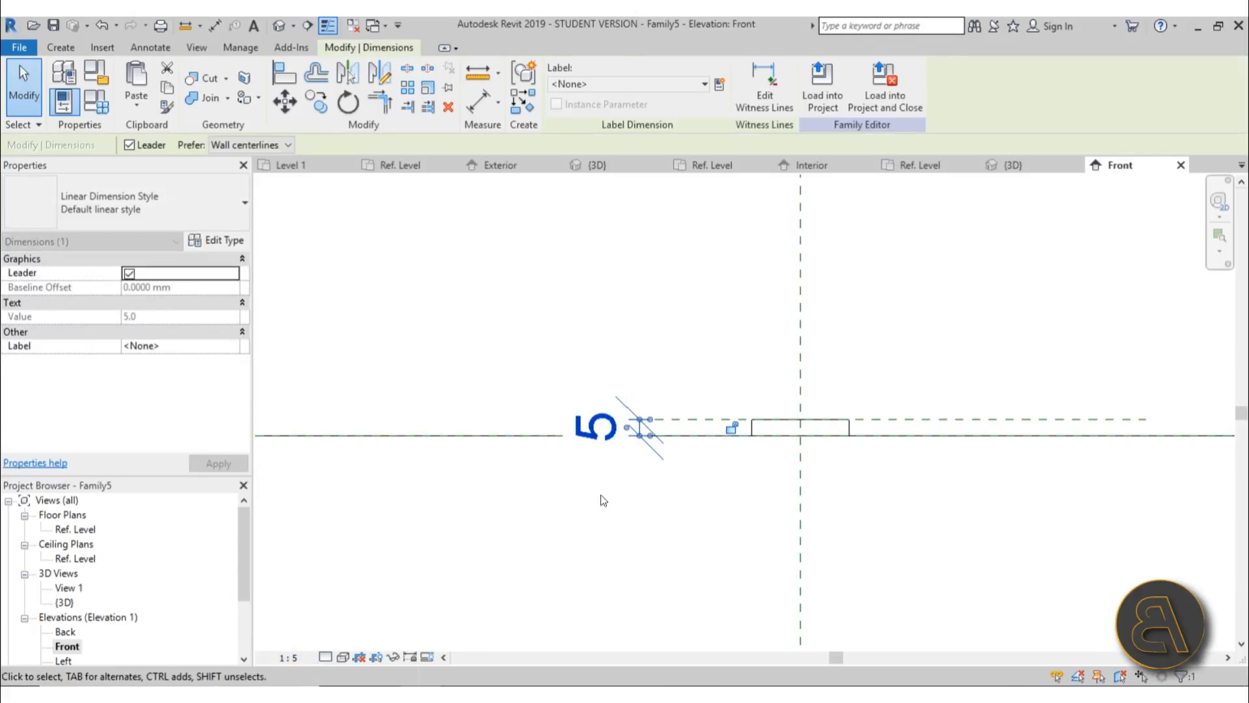
{"action": "left_click", "coordinate": [602, 499]}
Label the dimension between the Ref. Level and the plate reference plane with a new type parameter named "plate thickness"
{"action": "middle_click_drag", "start_coordinate": [749, 494], "coordinate": [680, 488]}
{"action": "scroll", "coordinate": [637, 443], "scroll_direction": "up", "scroll_amount": 1}
{"action": "left_click", "coordinate": [576, 442]}
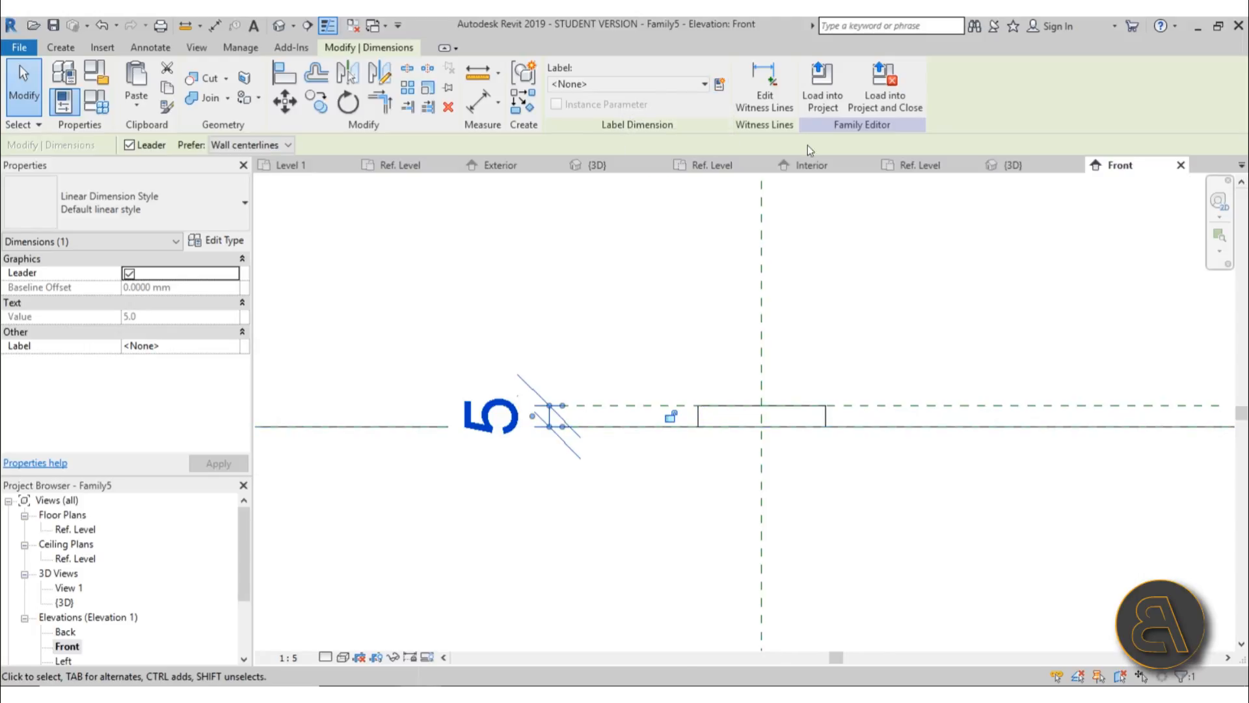
{"action": "left_click", "coordinate": [720, 90]}
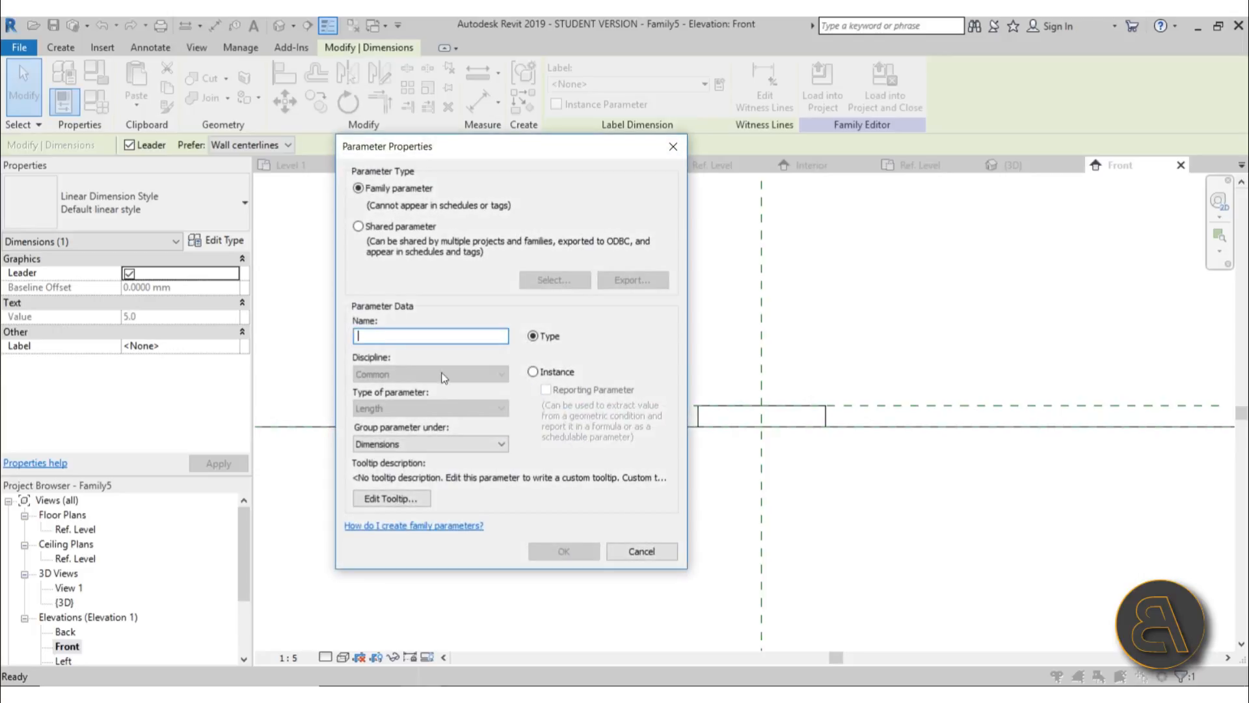
{"action": "type", "text": "plate thickness"}
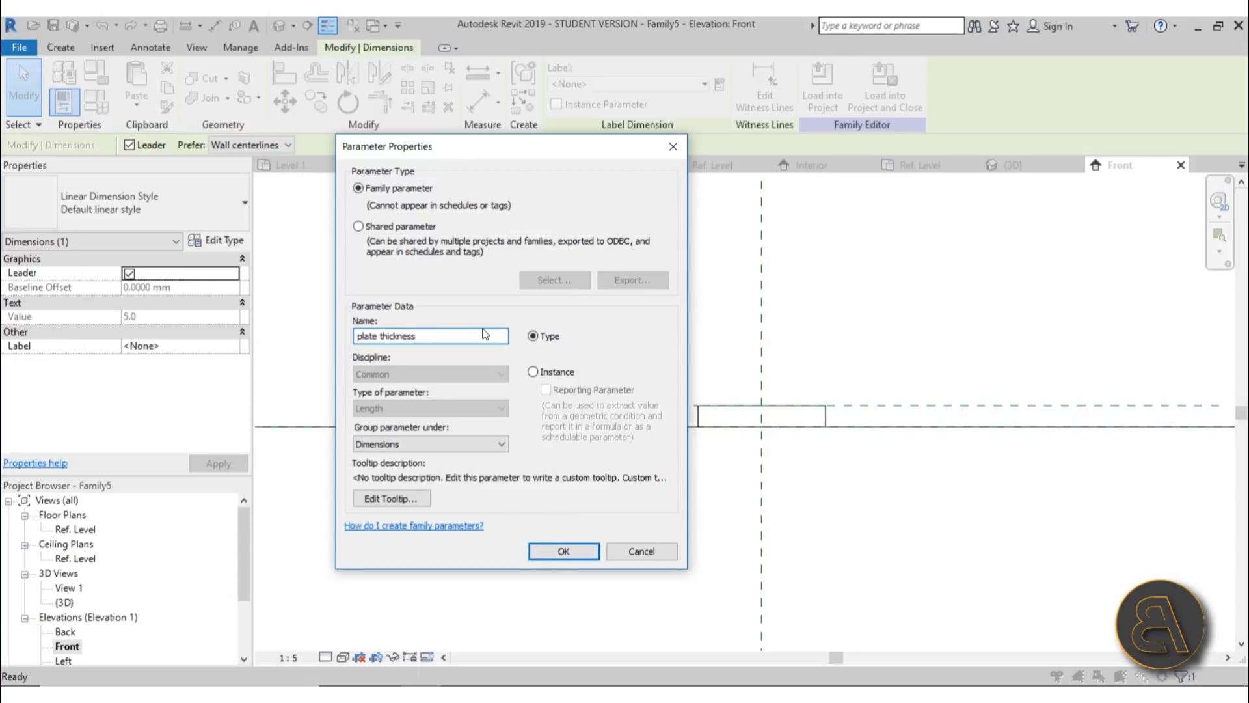
{"action": "left_click", "coordinate": [554, 552]}
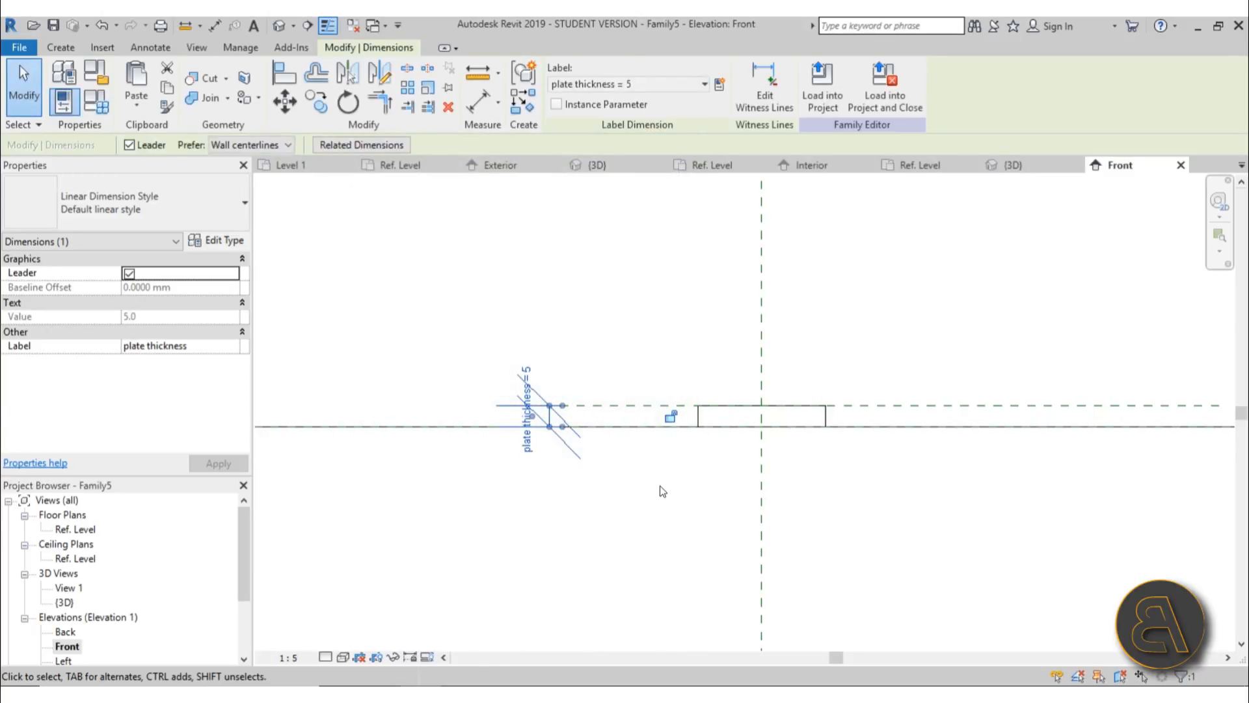
{"action": "left_click", "coordinate": [659, 486]}
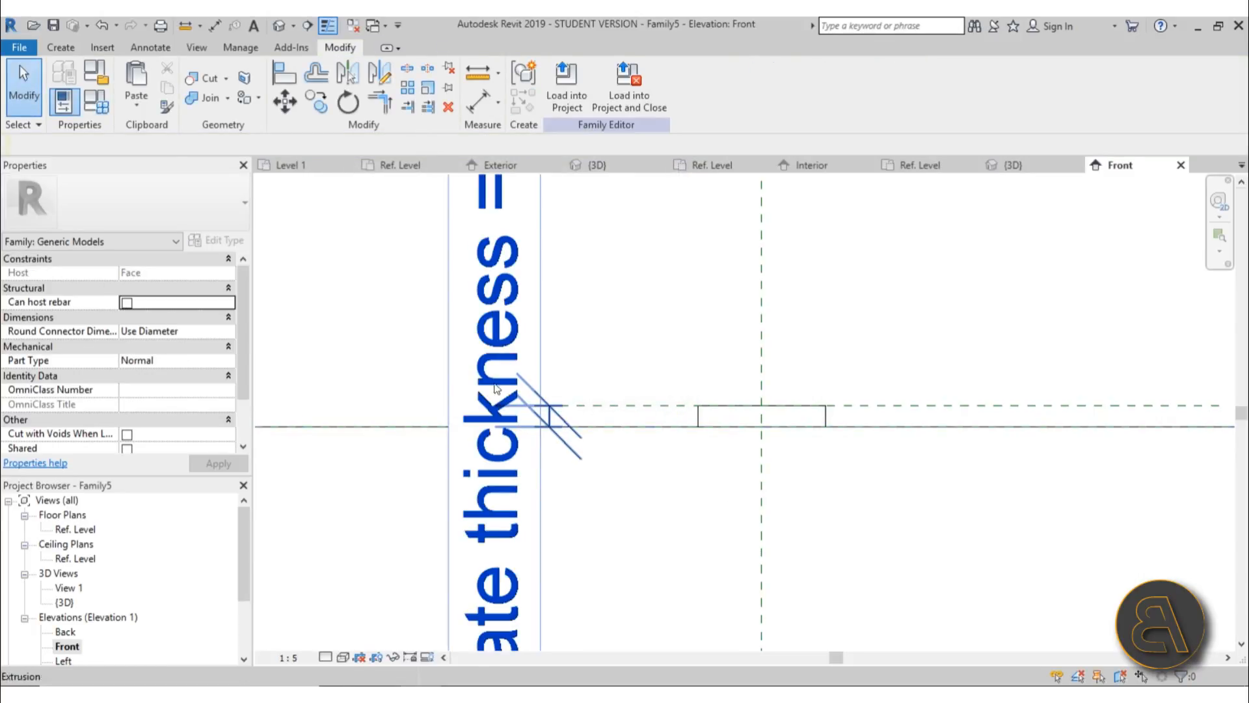
Set the plate thickness parameter to 6 in the family types and apply it
{"action": "scroll", "coordinate": [626, 488], "scroll_direction": "down", "scroll_amount": 2}
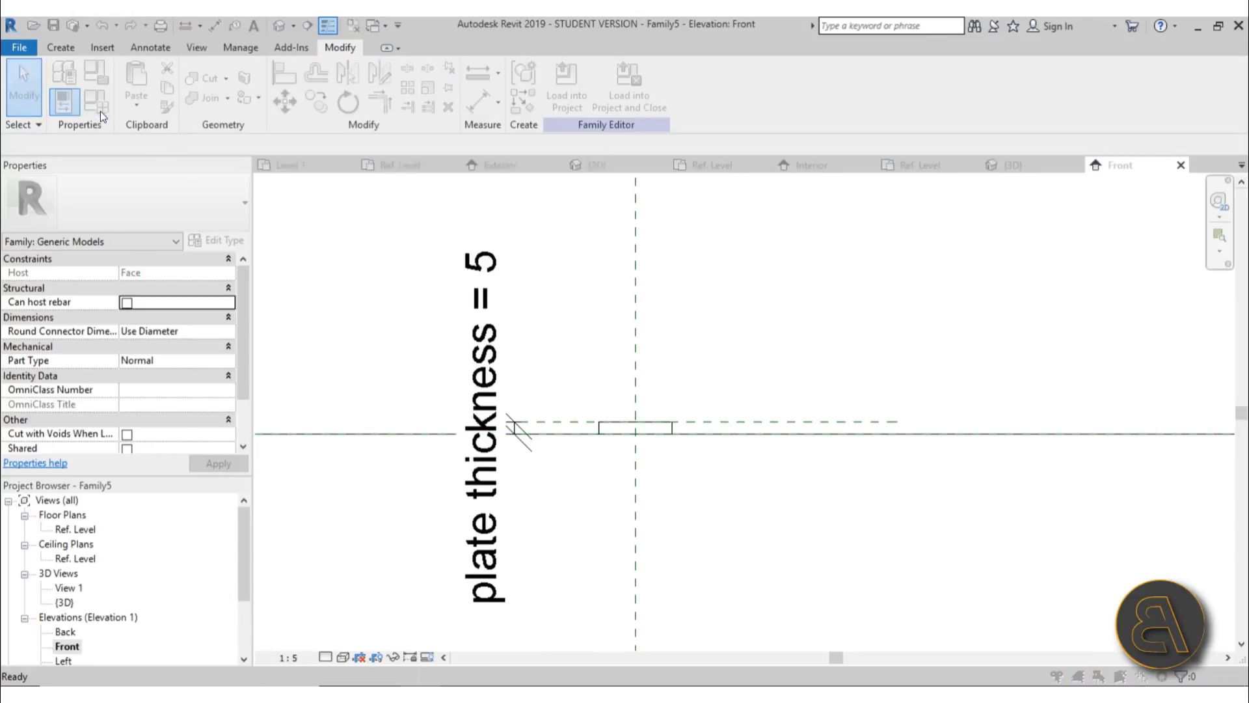
{"action": "left_click", "coordinate": [100, 111]}
{"action": "left_click", "coordinate": [320, 292]}
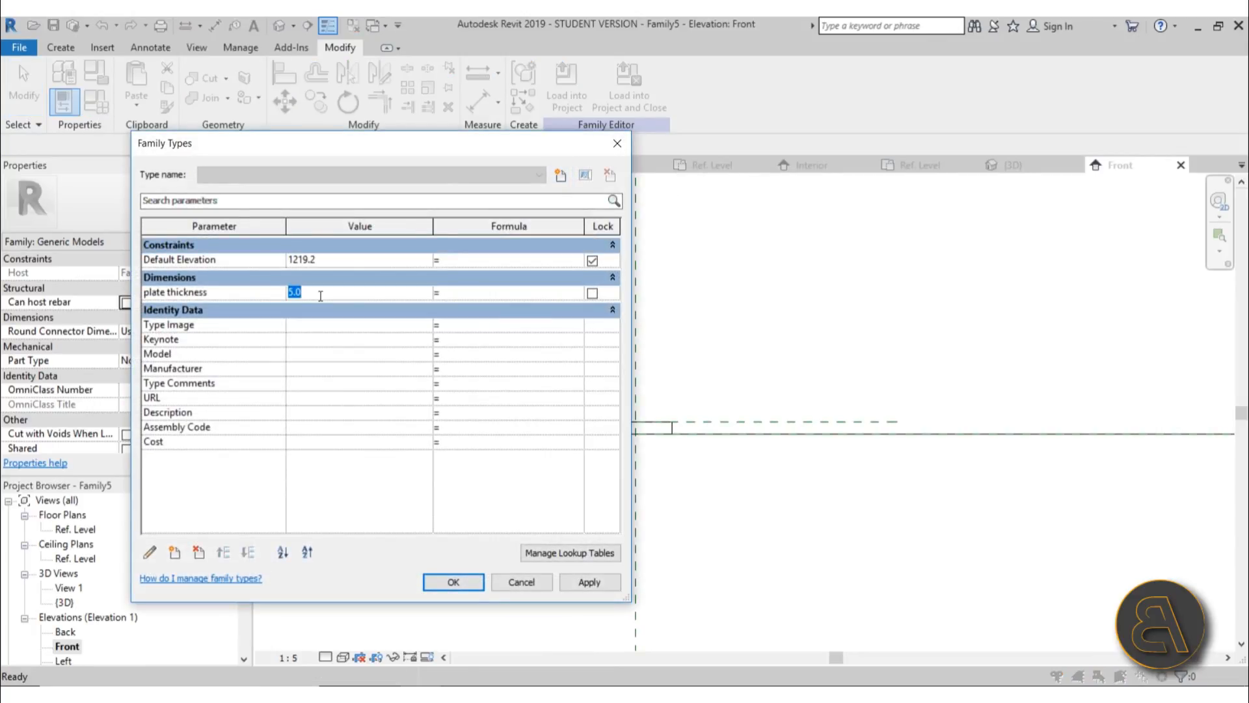
{"action": "type", "text": "6"}
{"action": "left_click", "coordinate": [578, 588]}
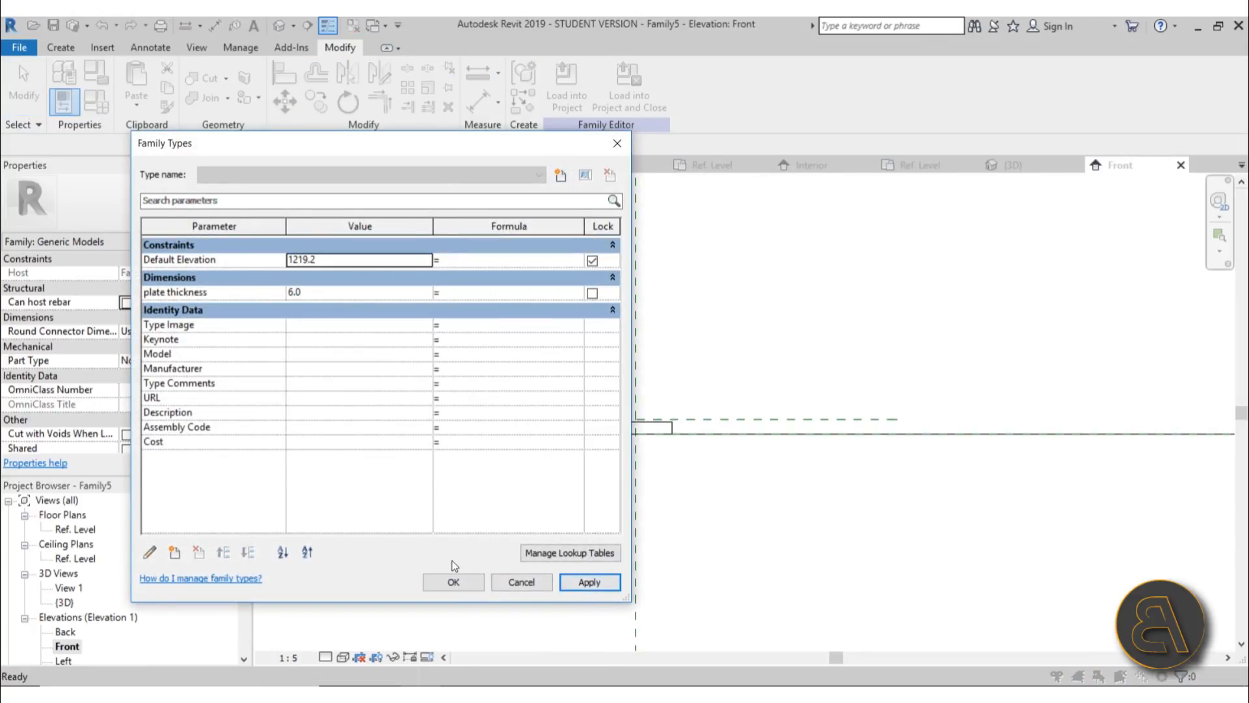
{"action": "left_click", "coordinate": [453, 581]}
{"action": "scroll", "coordinate": [580, 469], "scroll_direction": "up", "scroll_amount": 3}
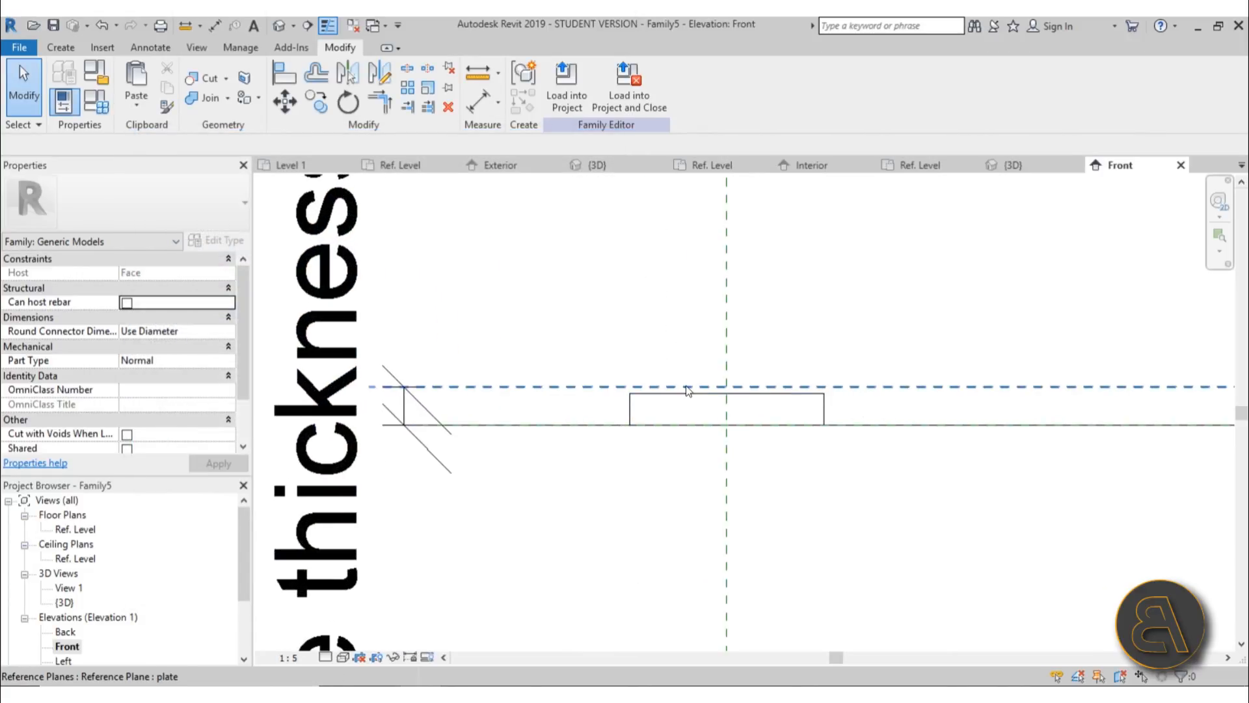
Stretch the plate extrusion's upper face to the "plate" reference plane and lock it there
{"action": "left_click", "coordinate": [656, 425]}
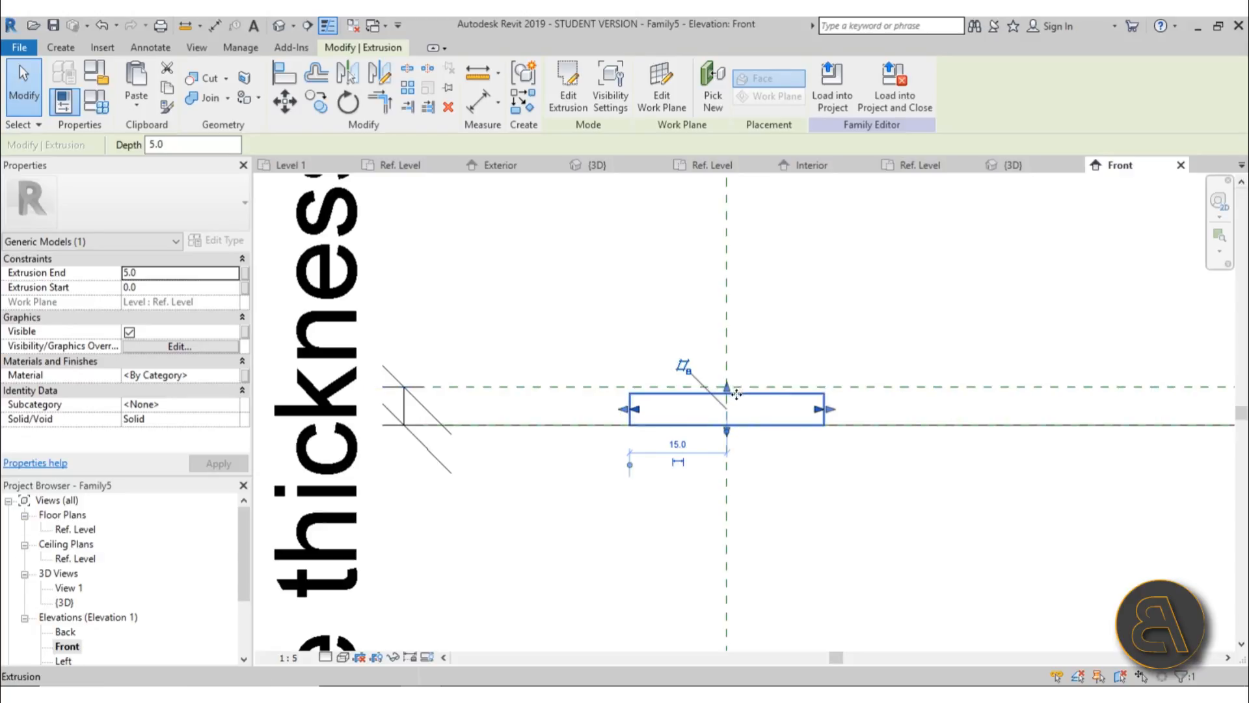
{"action": "scroll", "coordinate": [729, 394], "scroll_direction": "up", "scroll_amount": 2}
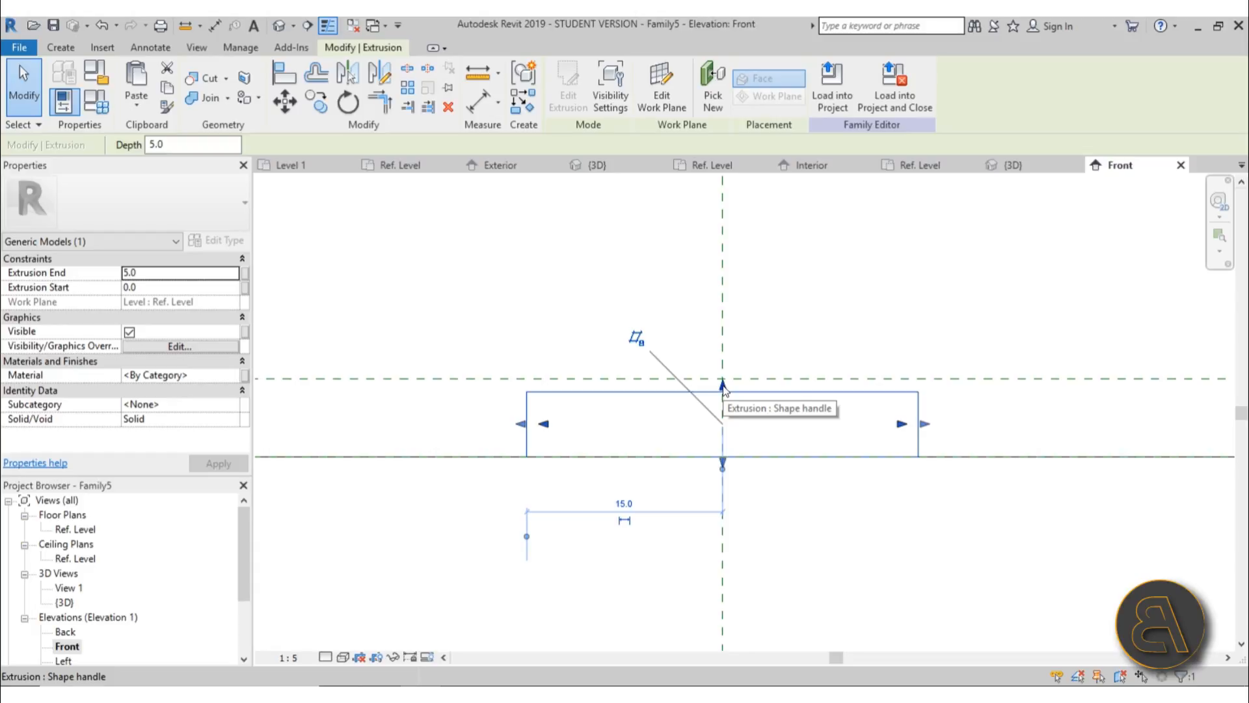
{"action": "mouse_move", "coordinate": [723, 389]}
{"action": "left_mouse_down"}
{"action": "mouse_move", "coordinate": [724, 330]}
{"action": "mouse_move", "coordinate": [725, 376]}
{"action": "left_mouse_up"}
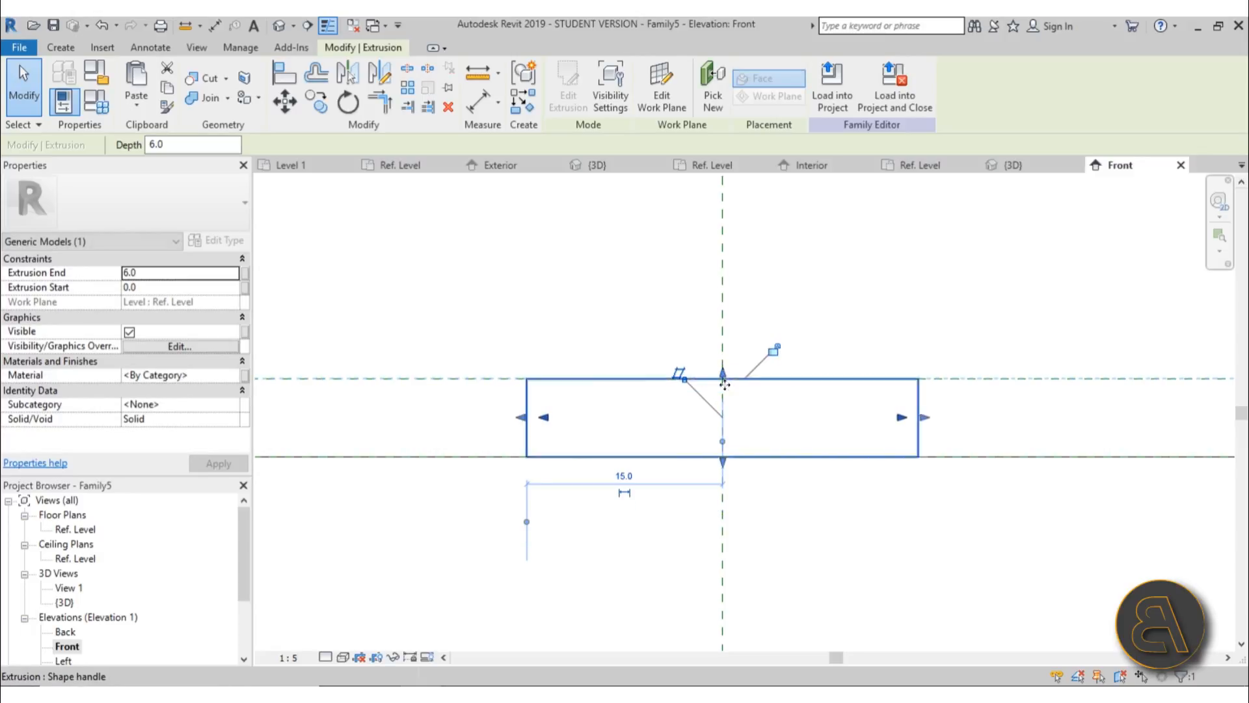
{"action": "left_click", "coordinate": [774, 357]}
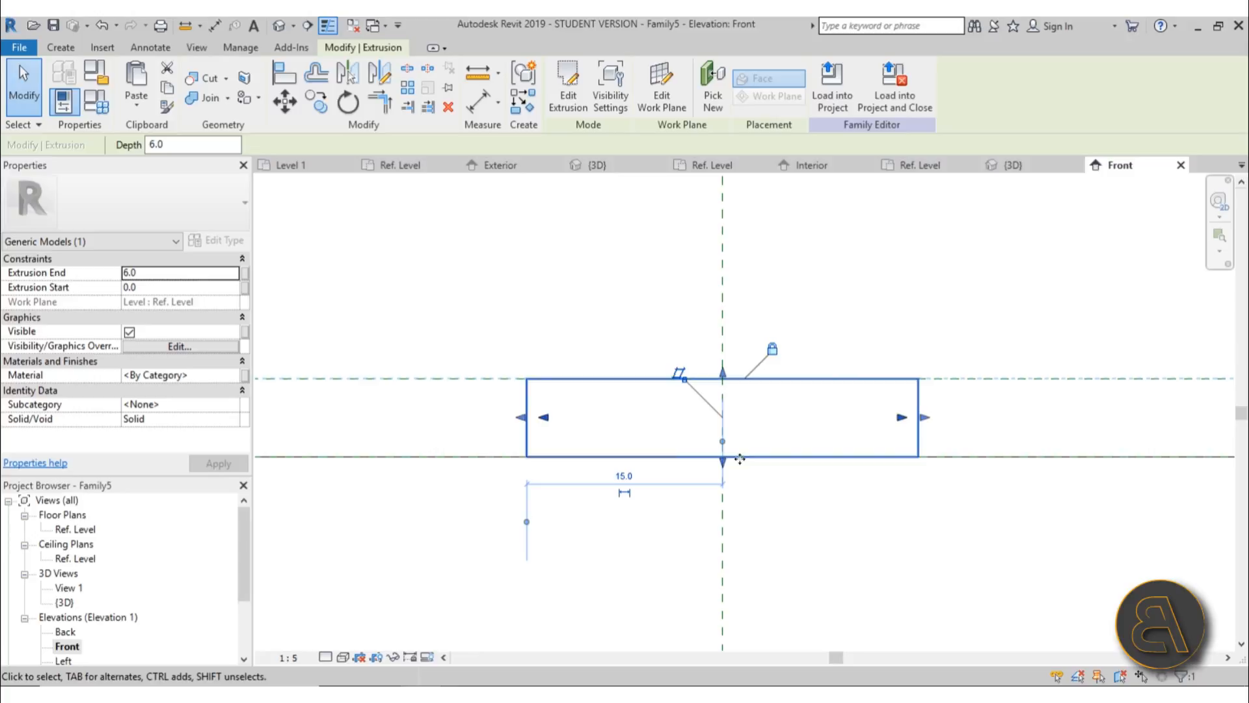
{"action": "scroll", "coordinate": [783, 455], "scroll_direction": "down", "scroll_amount": 3}
{"action": "left_click", "coordinate": [782, 460]}
{"action": "scroll", "coordinate": [547, 402], "scroll_direction": "down", "scroll_amount": 2}
{"action": "scroll", "coordinate": [479, 374], "scroll_direction": "down", "scroll_amount": 2}
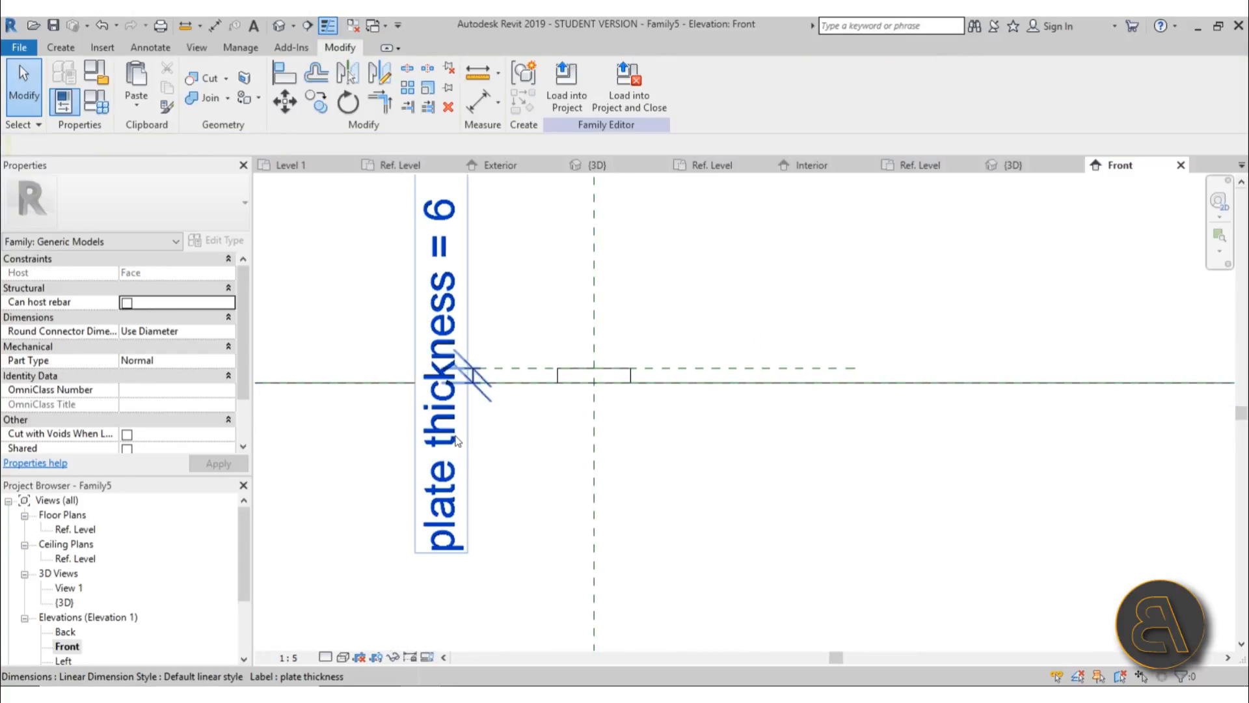
Set the plate thickness parameter to 4 in the family types and check the plate against its reference plane
{"action": "left_click", "coordinate": [104, 103]}
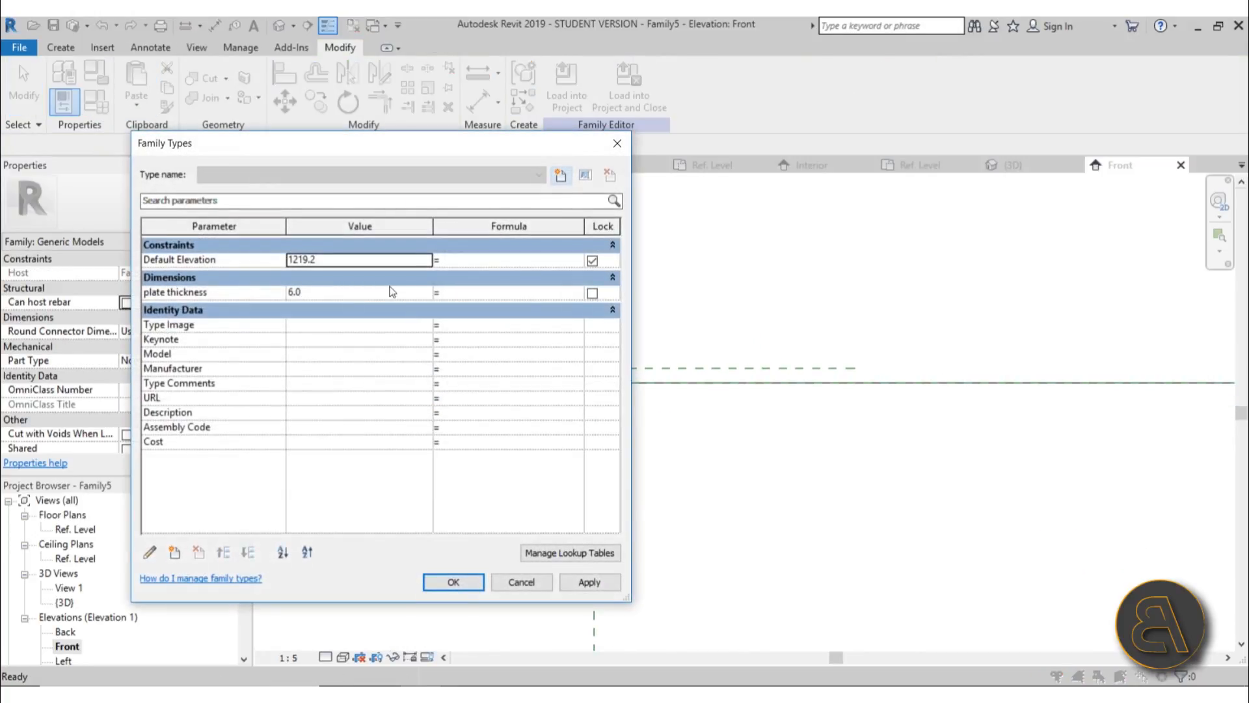
{"action": "left_click", "coordinate": [368, 293]}
{"action": "type", "text": "4"}
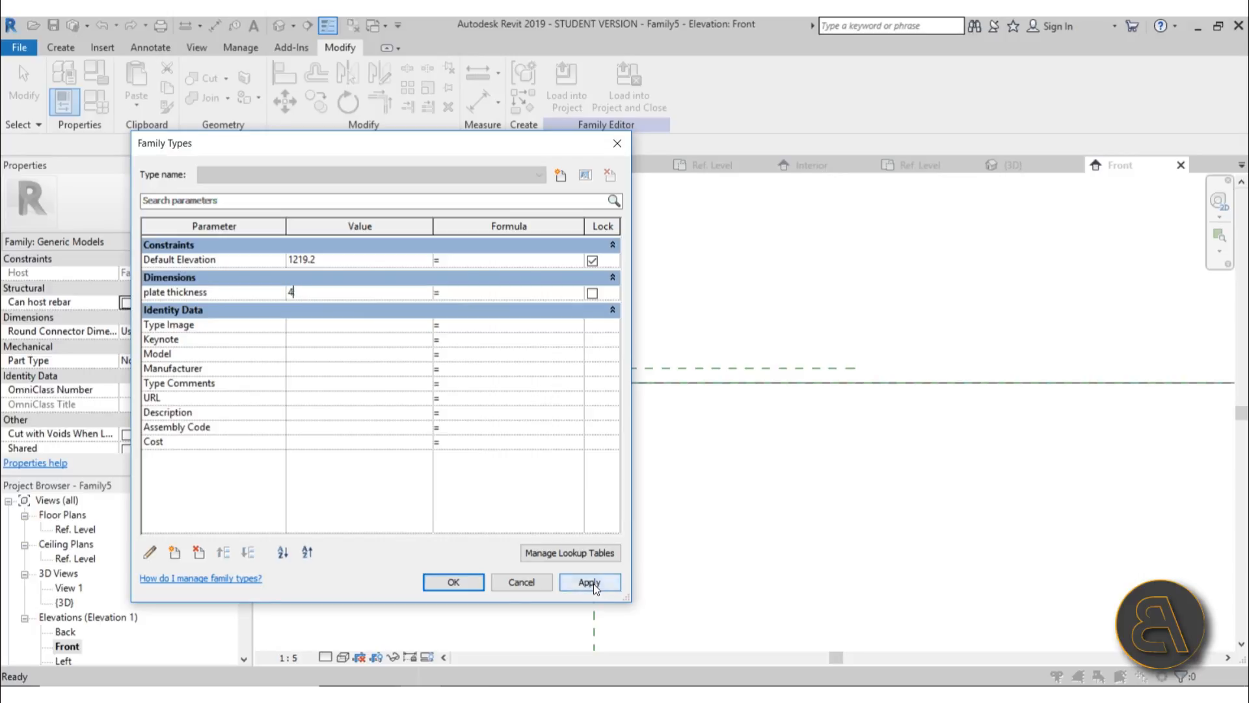
{"action": "left_click", "coordinate": [587, 581]}
{"action": "left_click", "coordinate": [453, 581]}
{"action": "scroll", "coordinate": [565, 464], "scroll_direction": "up", "scroll_amount": 3}
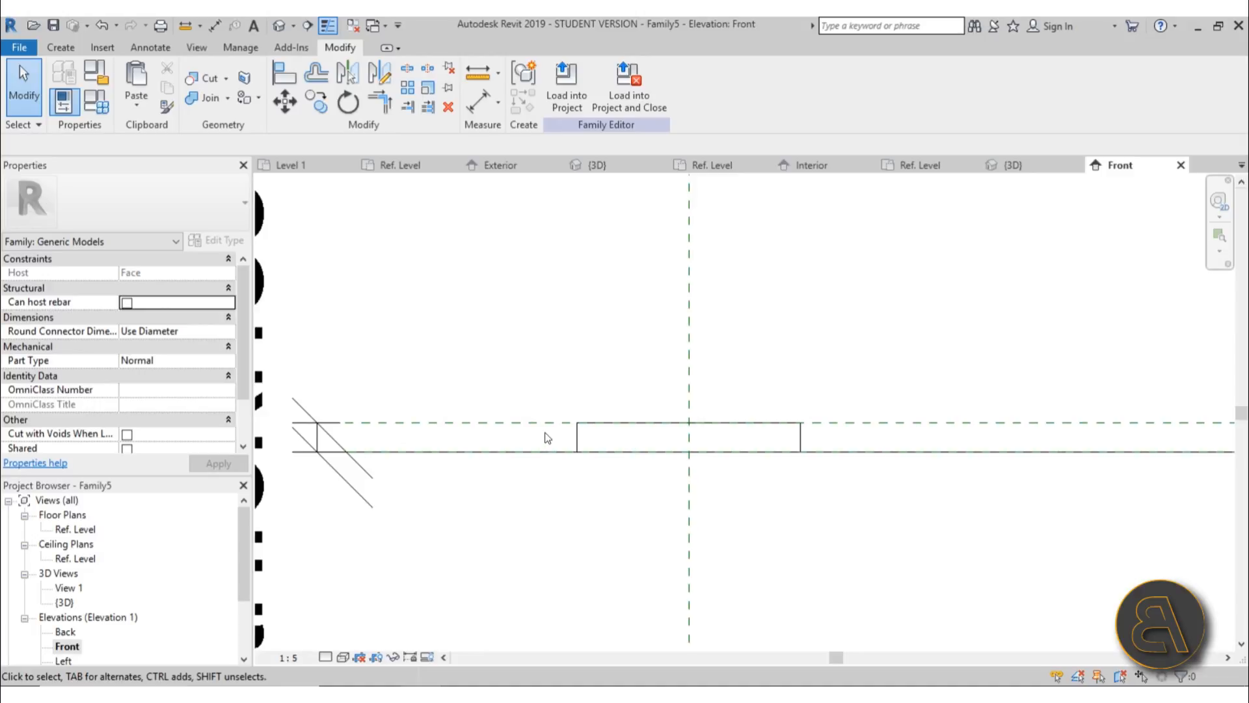
{"action": "scroll", "coordinate": [548, 438], "scroll_direction": "down", "scroll_amount": 2}
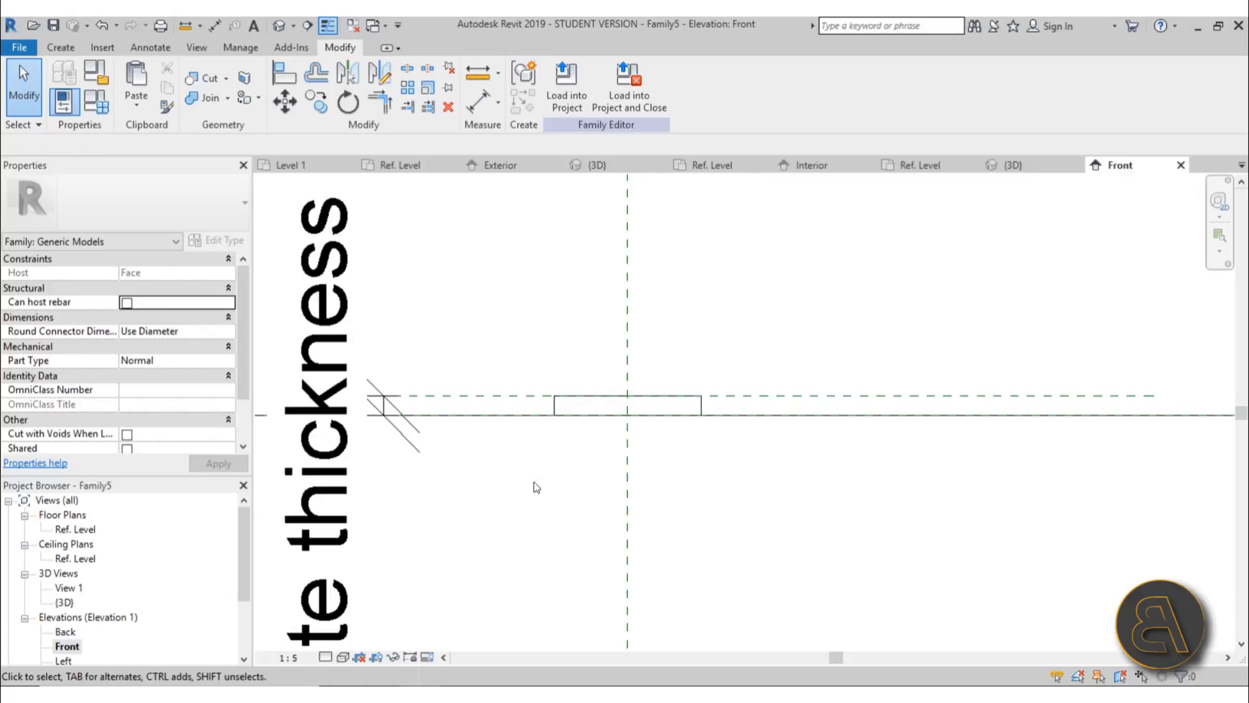
{"action": "scroll", "coordinate": [560, 481], "scroll_direction": "up", "scroll_amount": 1}
{"action": "scroll", "coordinate": [605, 475], "scroll_direction": "down", "scroll_amount": 1}
{"action": "middle_click_drag", "start_coordinate": [610, 476], "coordinate": [610, 464]}
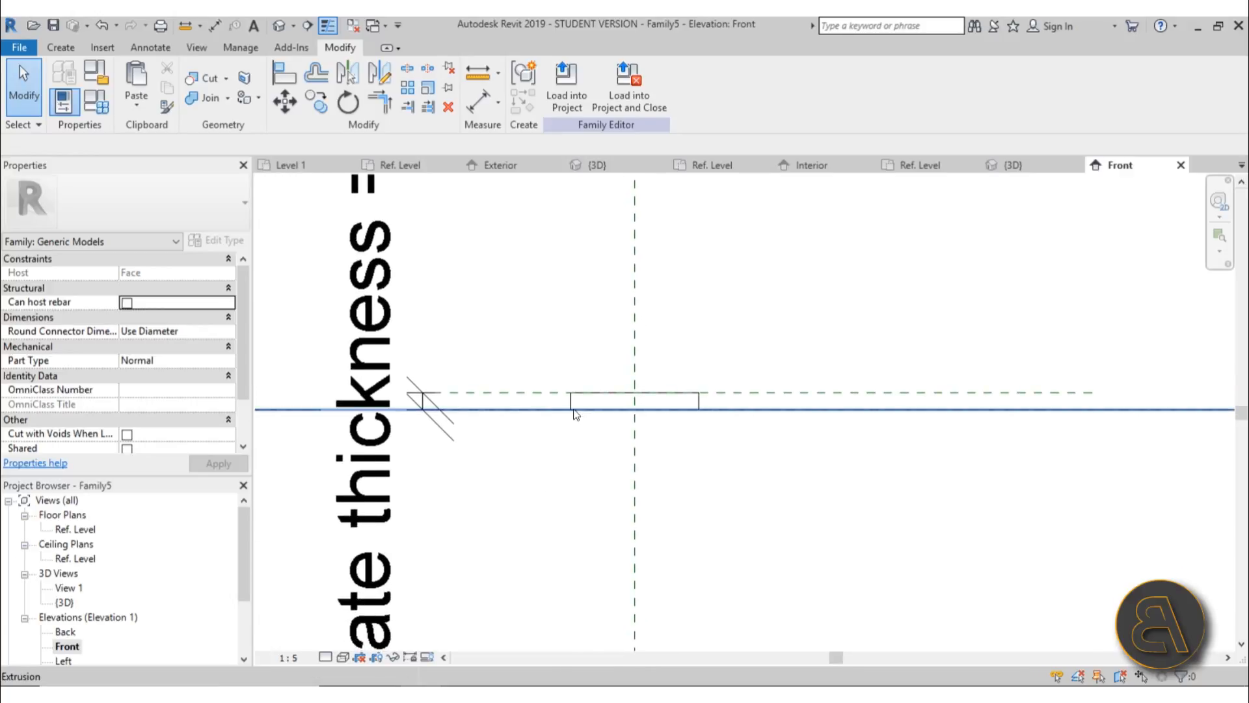
Inspect the plate extrusion's Extrusion End property and its thickness dimension in the Front elevation
{"action": "left_click", "coordinate": [572, 407]}
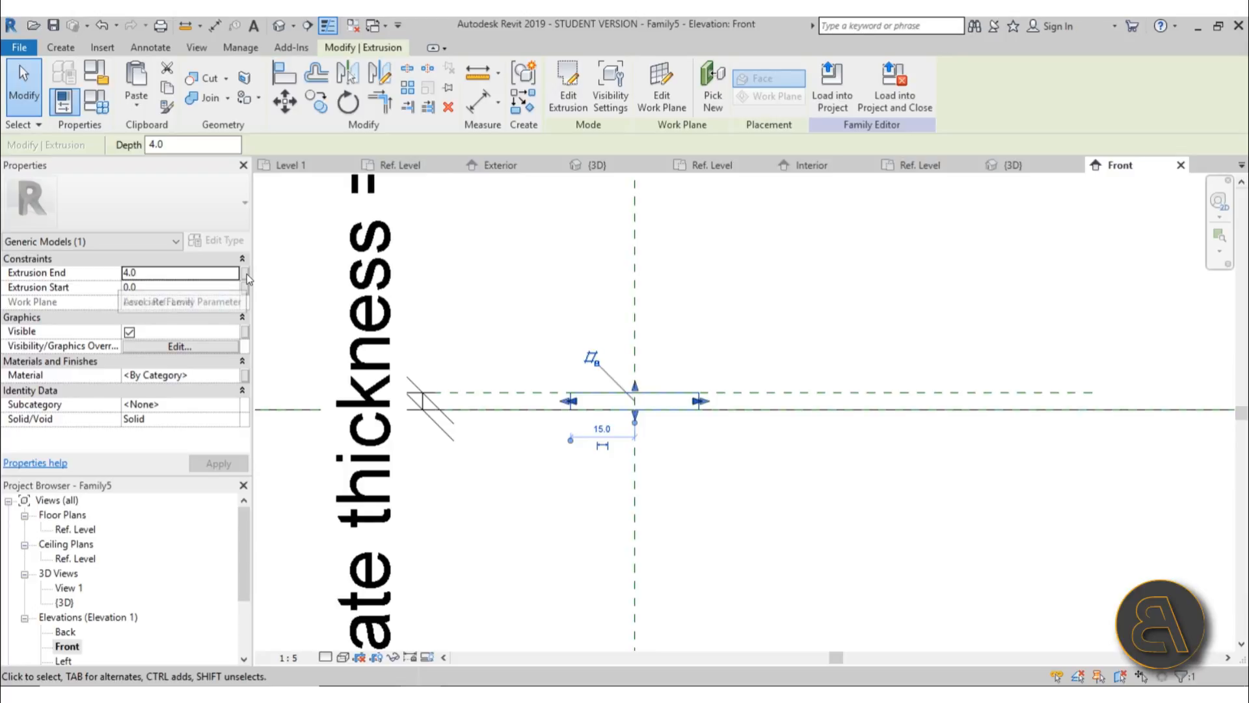
{"action": "left_click", "coordinate": [550, 507]}
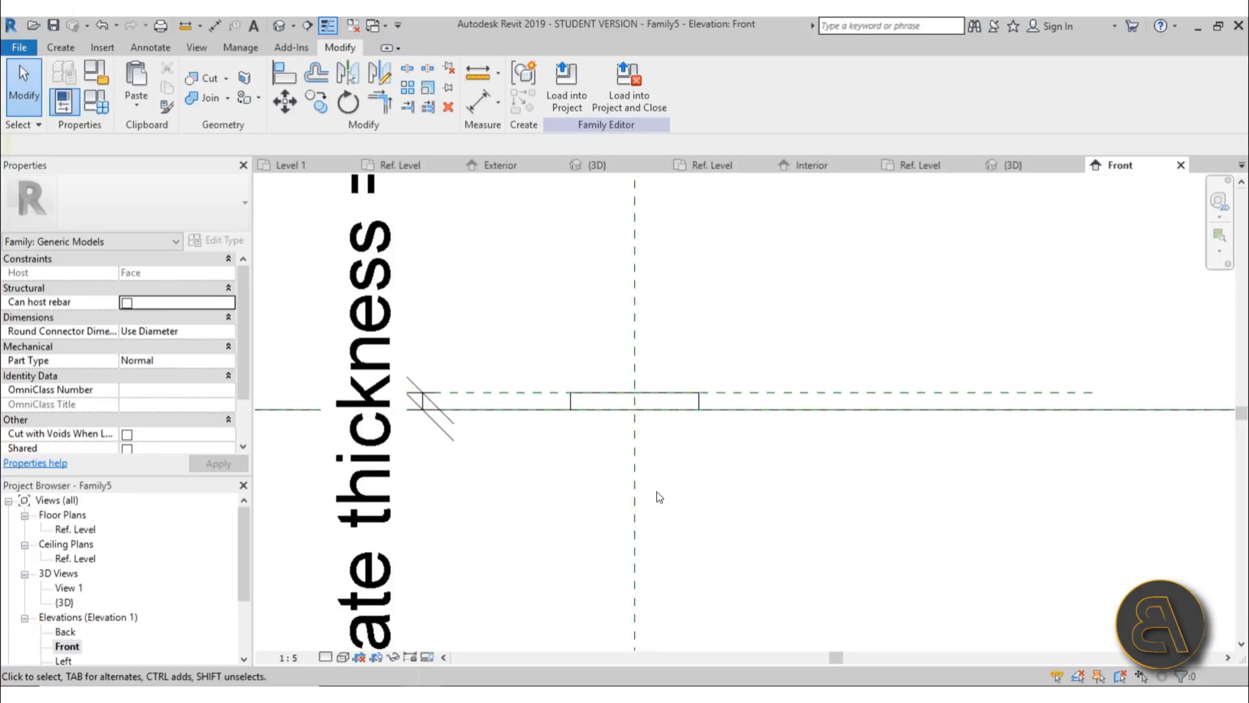
{"action": "scroll", "coordinate": [657, 490], "scroll_direction": "down", "scroll_amount": 1}
{"action": "middle_click_drag", "start_coordinate": [677, 501], "coordinate": [665, 470]}
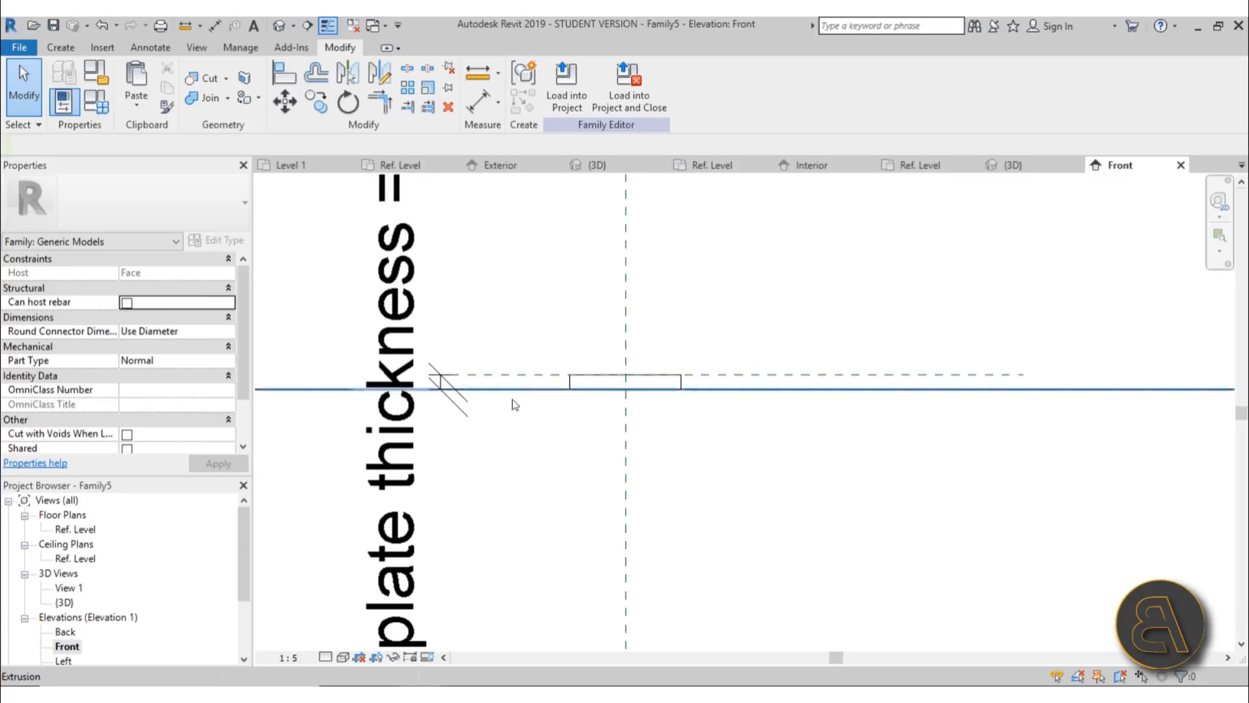
{"action": "scroll", "coordinate": [578, 485], "scroll_direction": "down", "scroll_amount": 1}
{"action": "middle_click_drag", "start_coordinate": [577, 485], "coordinate": [505, 516]}
{"action": "scroll", "coordinate": [456, 455], "scroll_direction": "down", "scroll_amount": 1}
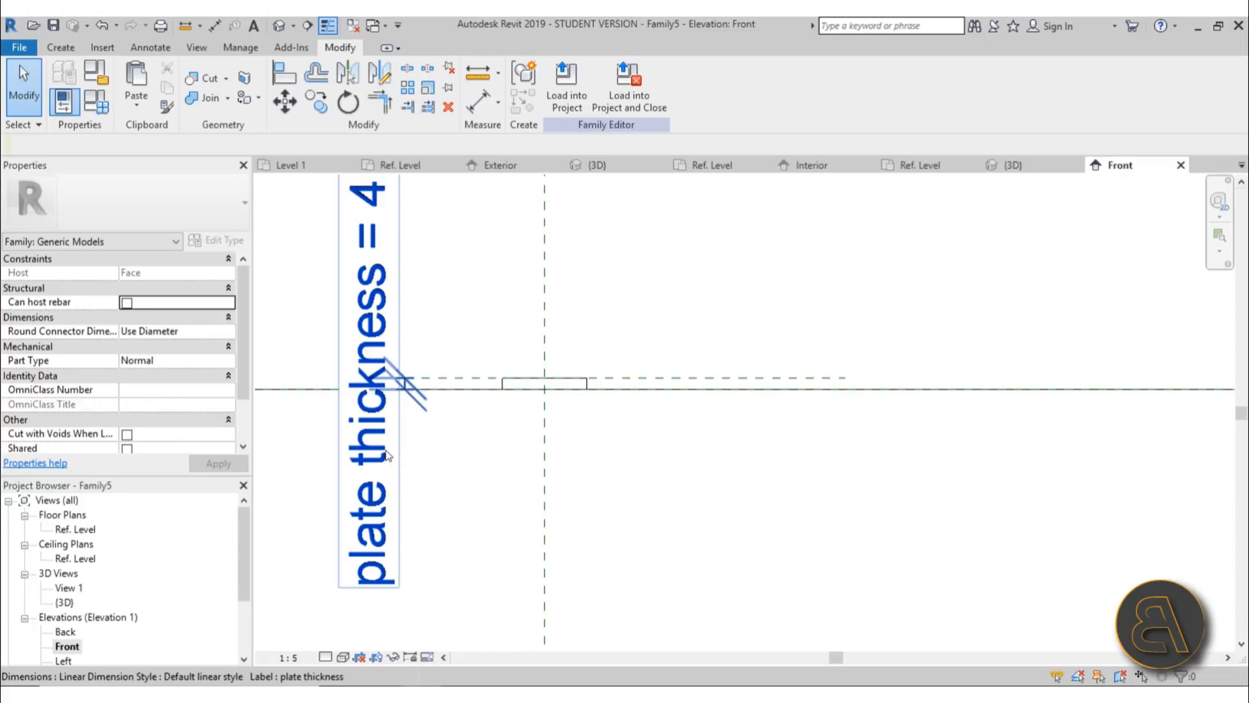
{"action": "scroll", "coordinate": [591, 318], "scroll_direction": "down", "scroll_amount": 1}
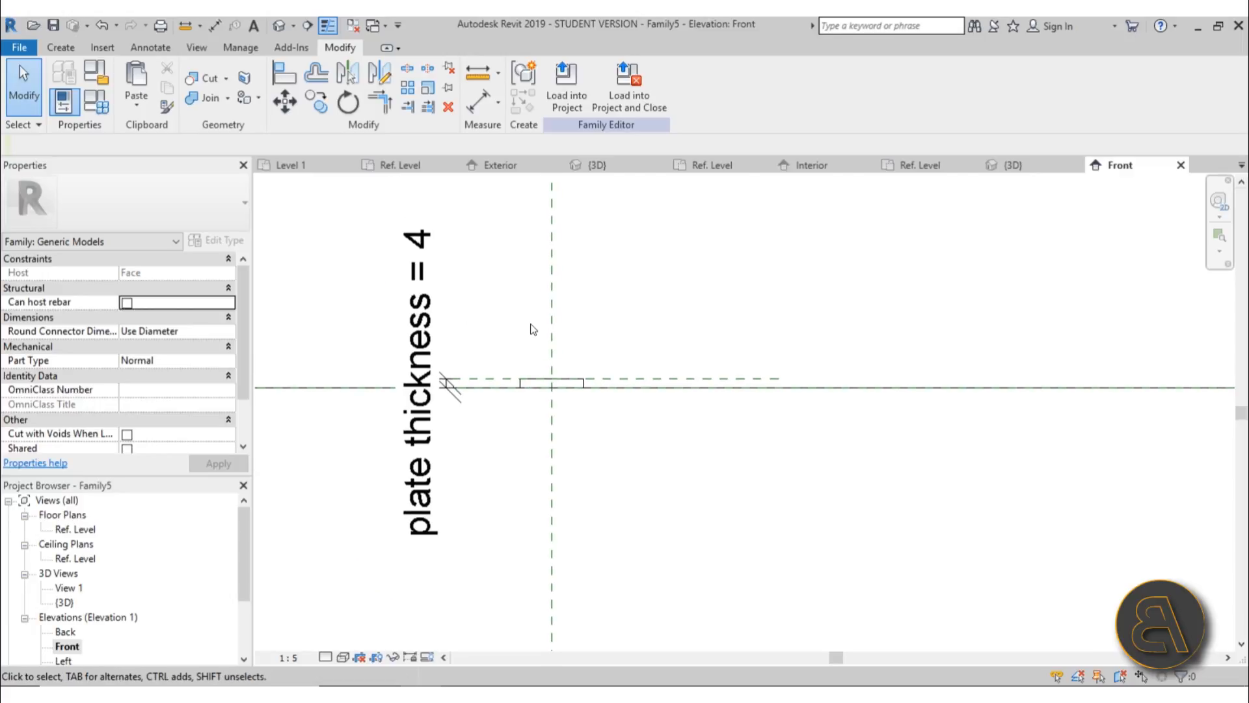
Open the Ref. Level floor plan and examine the extents of the Center (Front/Back) reference plane around the plate
{"action": "double_click", "coordinate": [73, 529]}
{"action": "scroll", "coordinate": [648, 447], "scroll_direction": "down", "scroll_amount": 2}
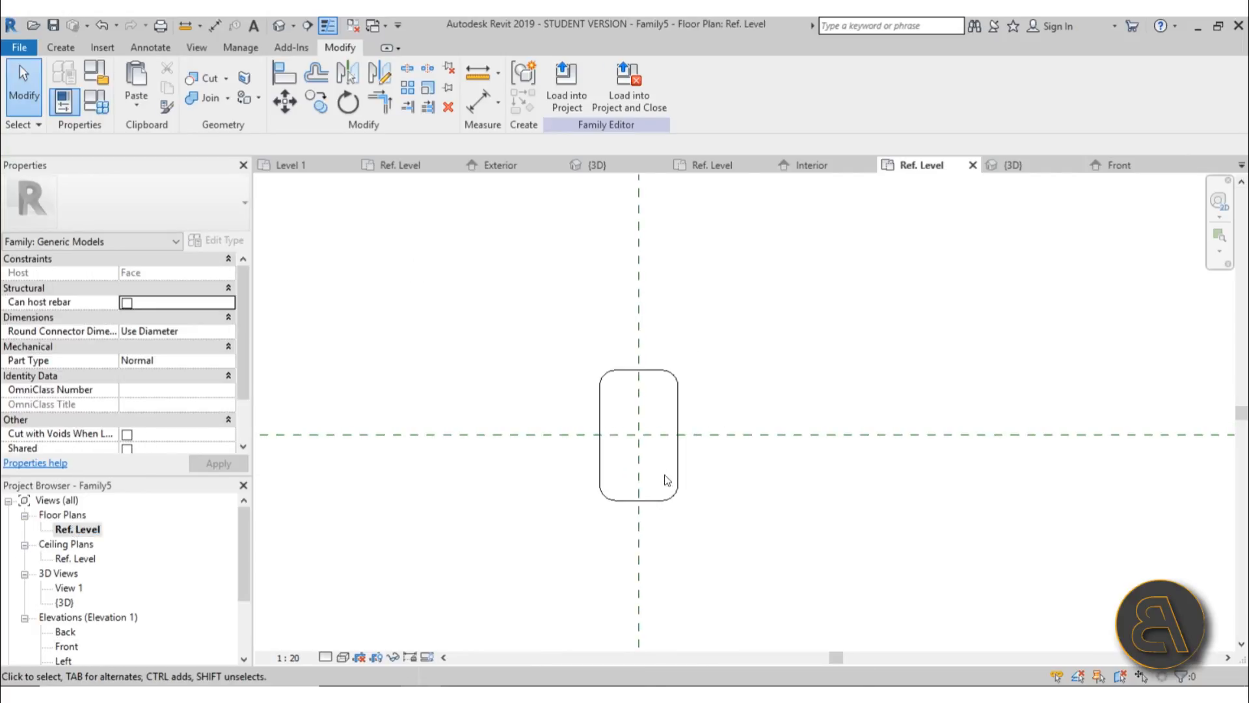
{"action": "middle_click_drag", "start_coordinate": [663, 480], "coordinate": [587, 388]}
{"action": "left_click", "coordinate": [649, 345]}
{"action": "scroll", "coordinate": [640, 387], "scroll_direction": "down", "scroll_amount": 3}
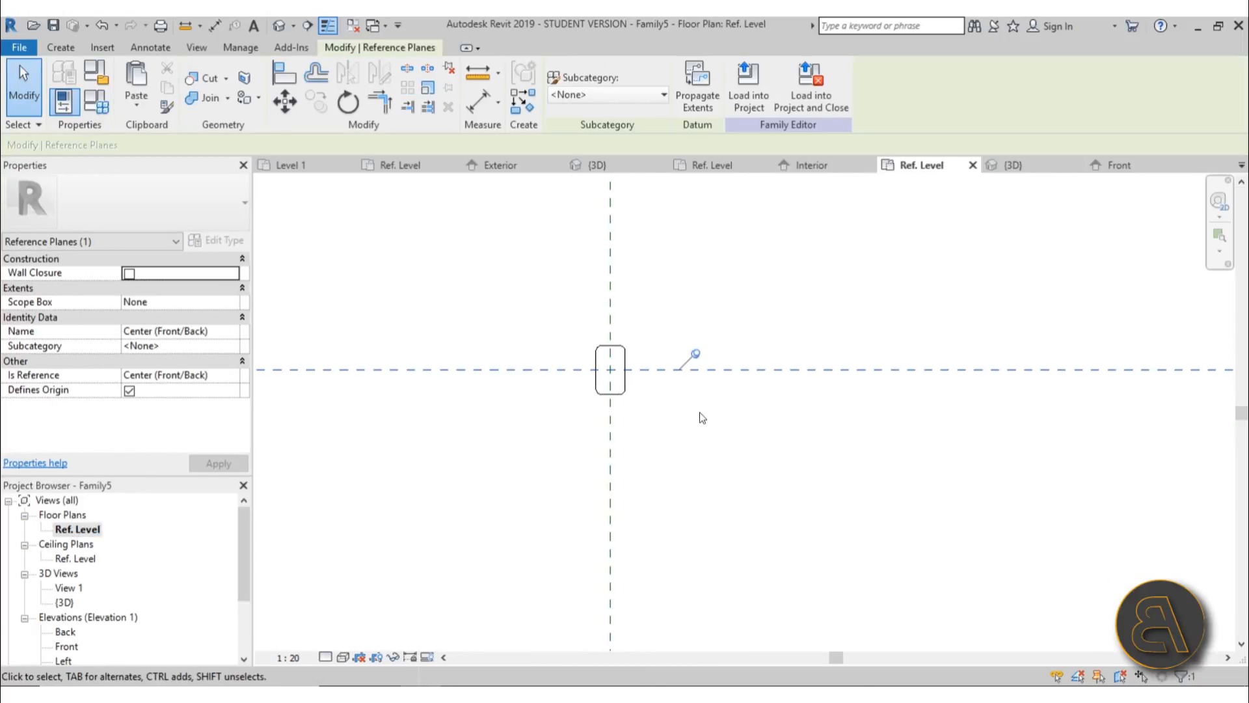
{"action": "scroll", "coordinate": [692, 410], "scroll_direction": "down", "scroll_amount": 2}
{"action": "middle_click_drag", "start_coordinate": [704, 425], "coordinate": [443, 382]}
{"action": "scroll", "coordinate": [446, 382], "scroll_direction": "down", "scroll_amount": 1}
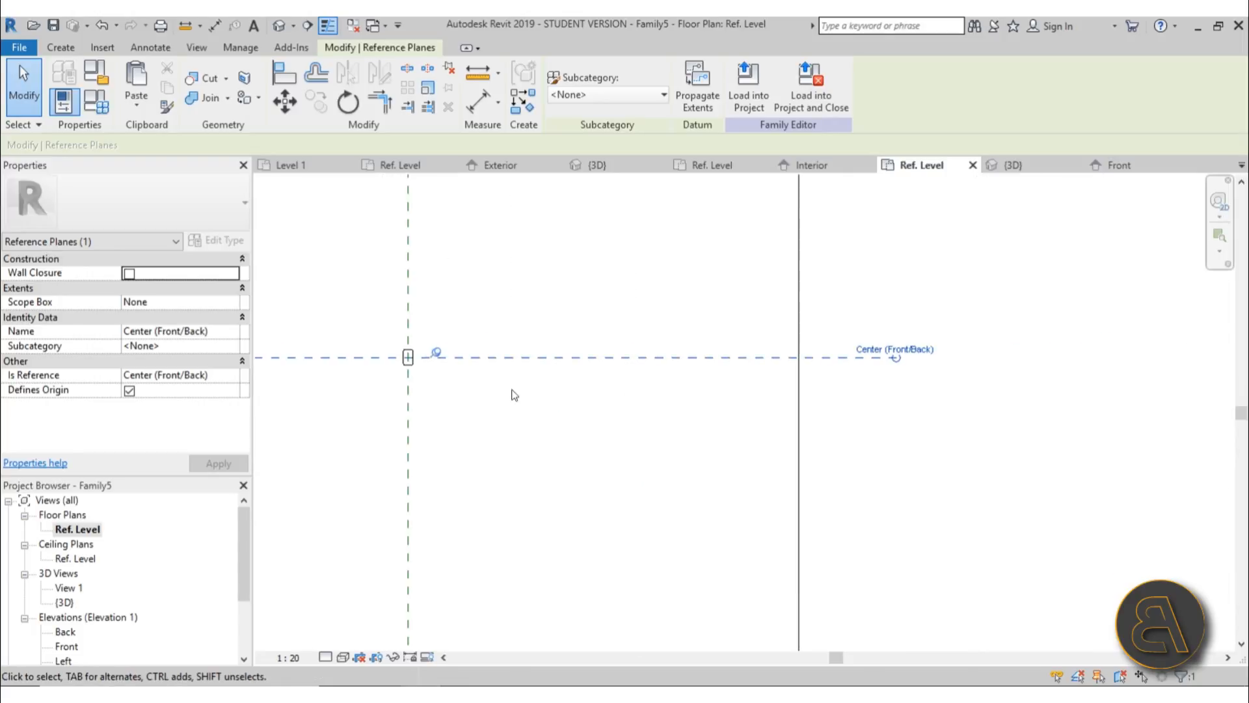
{"action": "scroll", "coordinate": [879, 357], "scroll_direction": "up", "scroll_amount": 1}
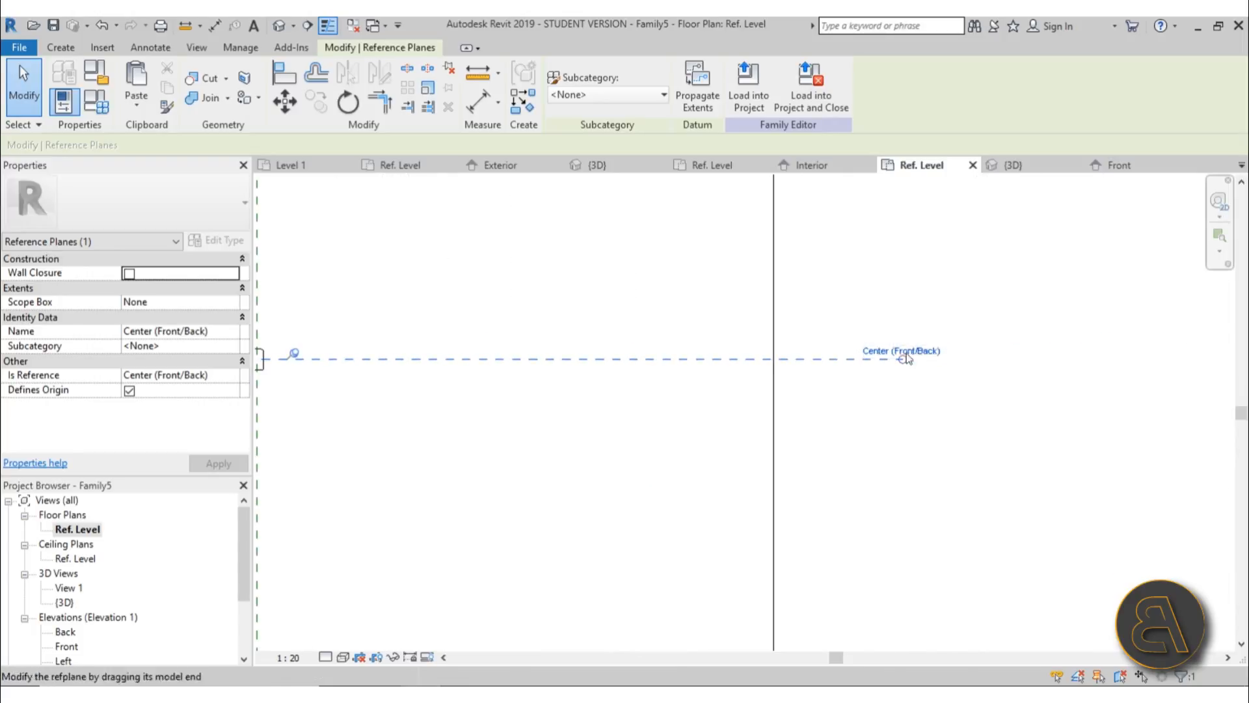
{"action": "scroll", "coordinate": [966, 329], "scroll_direction": "down", "scroll_amount": 2}
{"action": "middle_click_drag", "start_coordinate": [622, 333], "coordinate": [563, 356]}
{"action": "scroll", "coordinate": [565, 356], "scroll_direction": "up", "scroll_amount": 5}
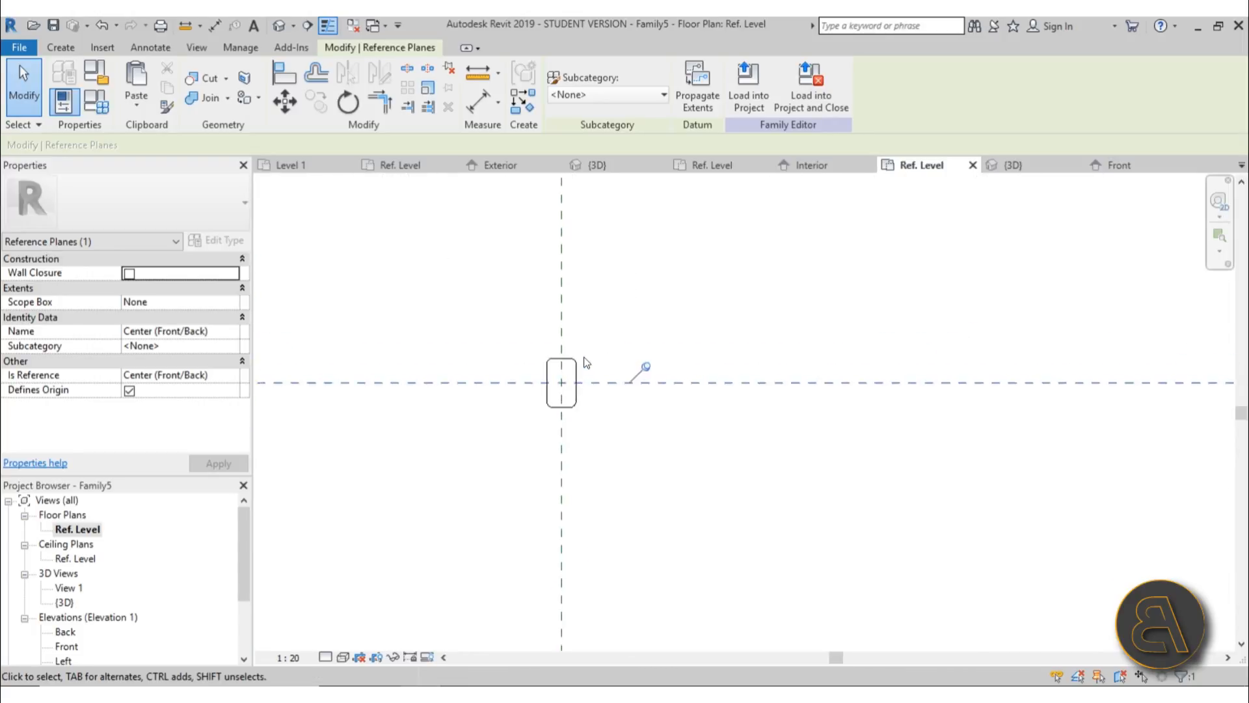
{"action": "left_click", "coordinate": [591, 429]}
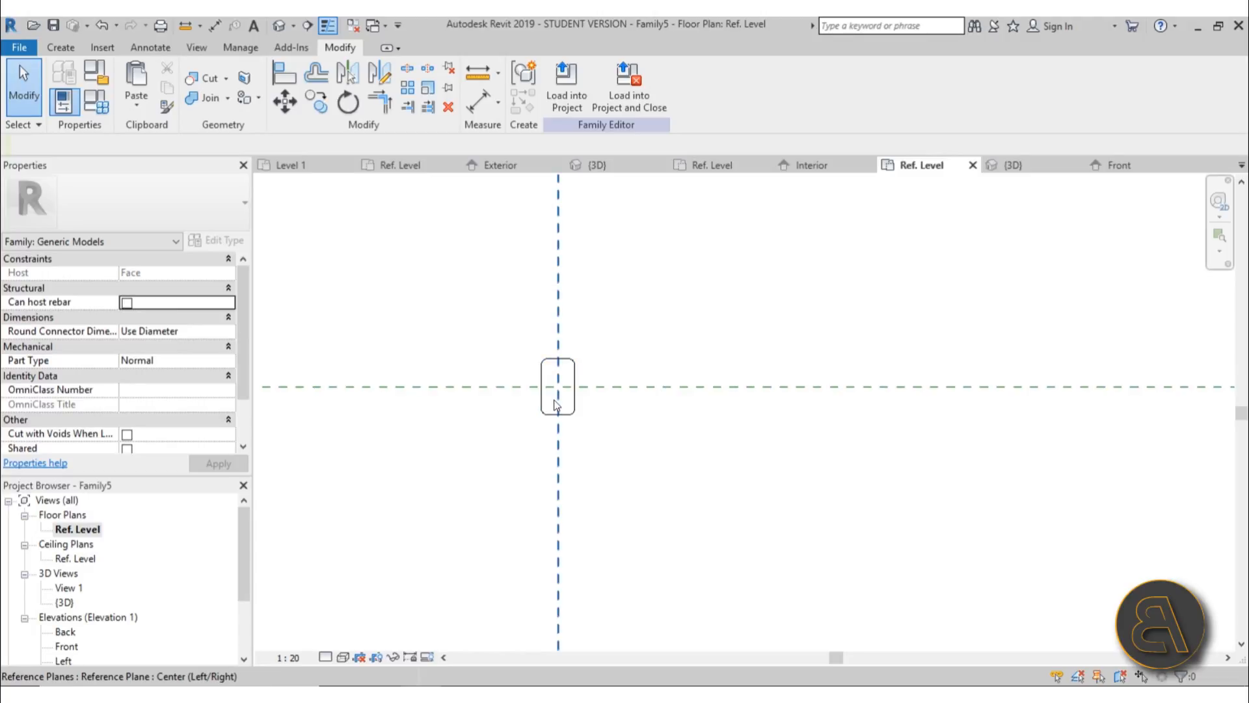
Open the Front elevation and start a Swept Blend with the Center (Front/Back) reference plane as its work plane
{"action": "left_click", "coordinate": [62, 49]}
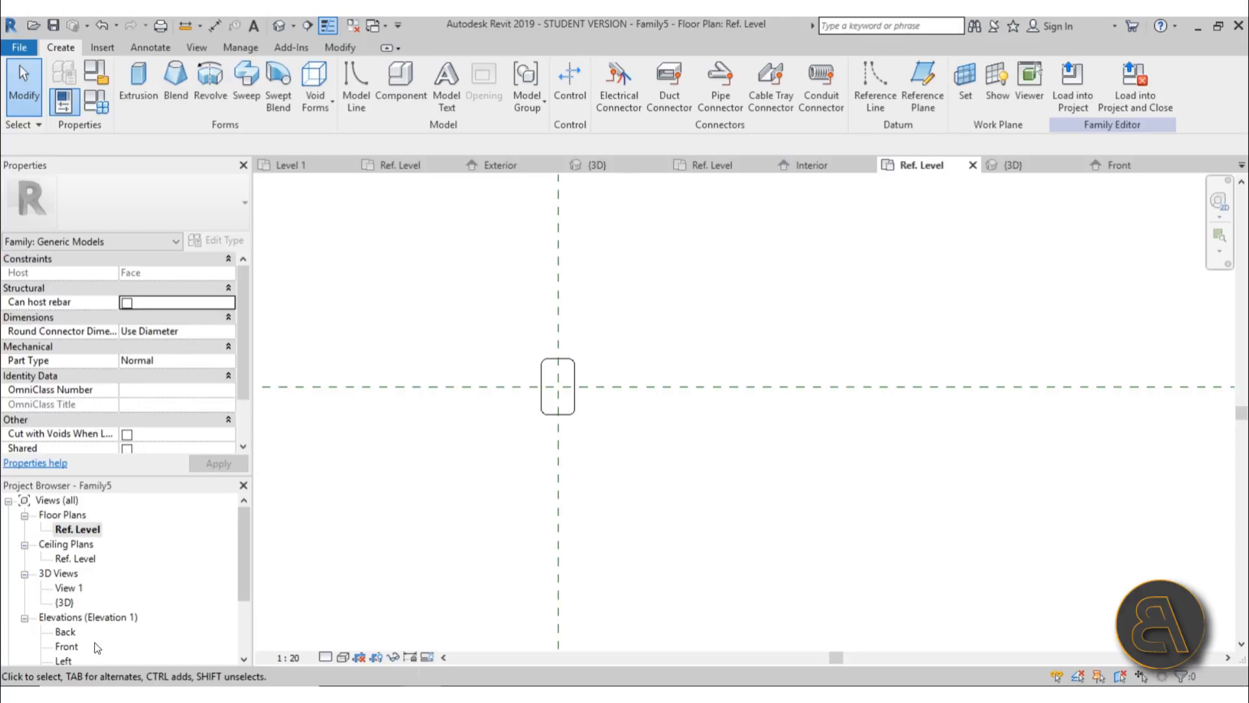
{"action": "scroll", "coordinate": [98, 588], "scroll_direction": "down", "scroll_amount": 2}
{"action": "double_click", "coordinate": [67, 602]}
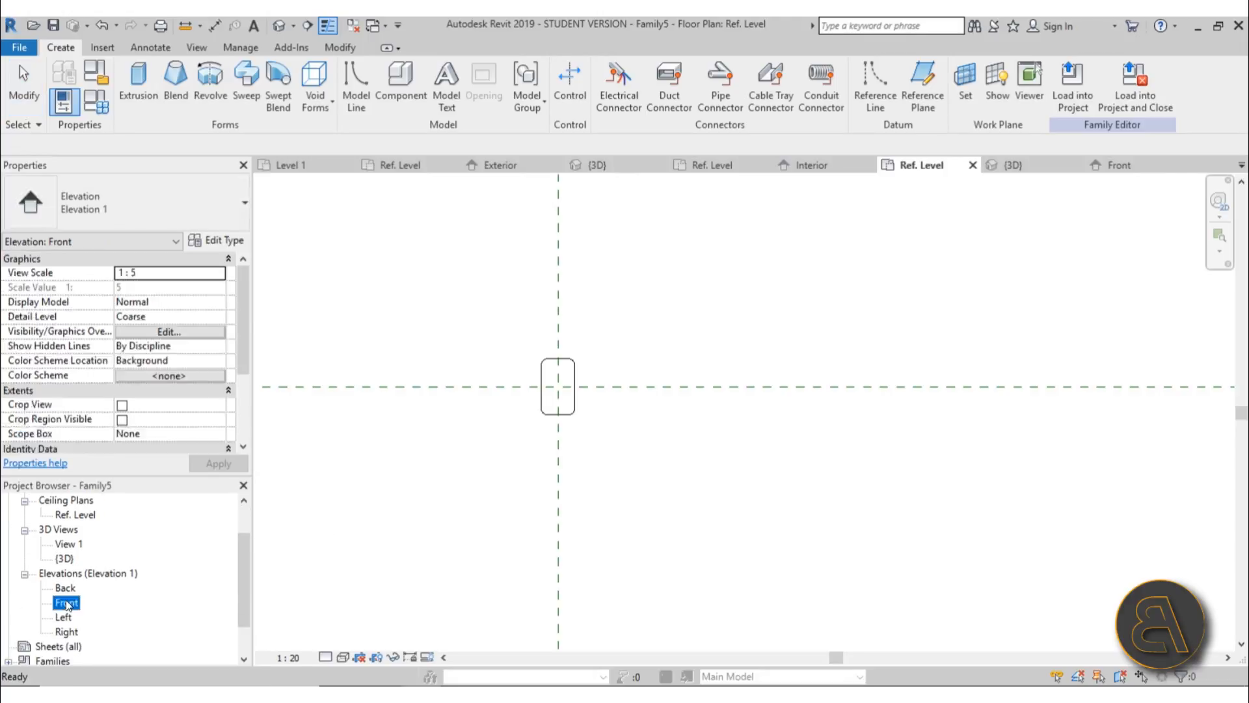
{"action": "scroll", "coordinate": [547, 332], "scroll_direction": "up", "scroll_amount": 5}
{"action": "middle_click_drag", "start_coordinate": [558, 347], "coordinate": [555, 361]}
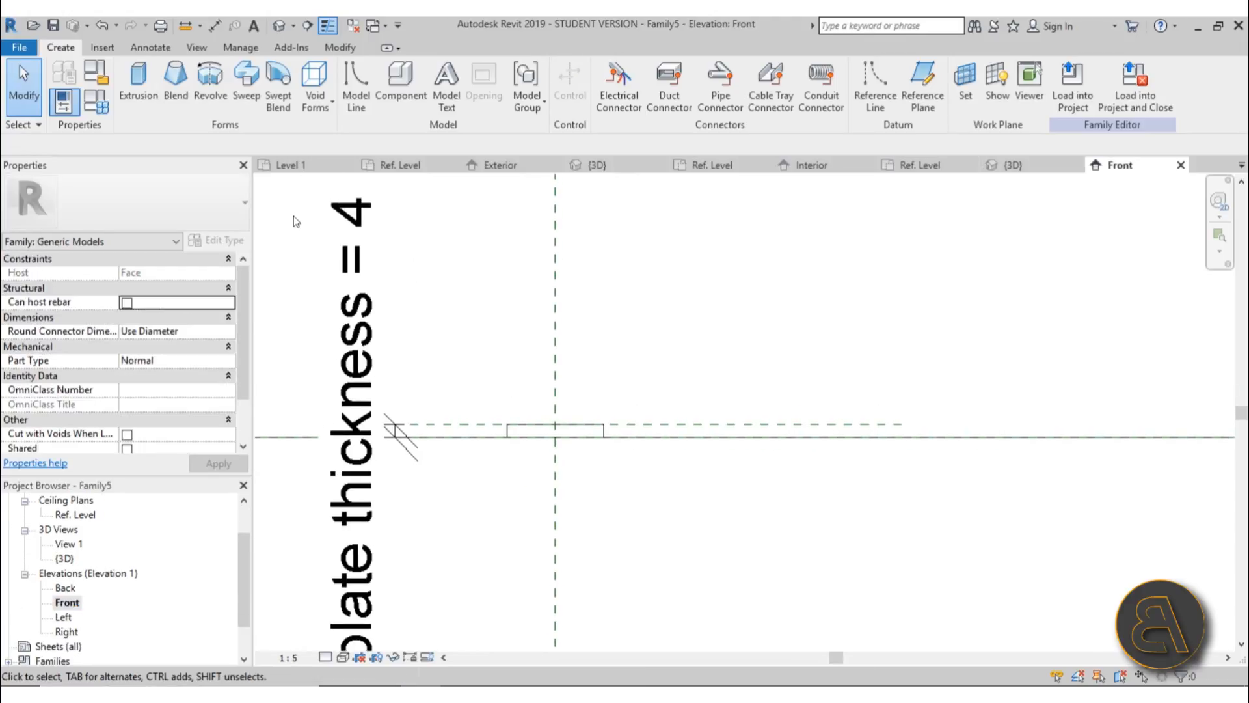
{"action": "left_click", "coordinate": [273, 109]}
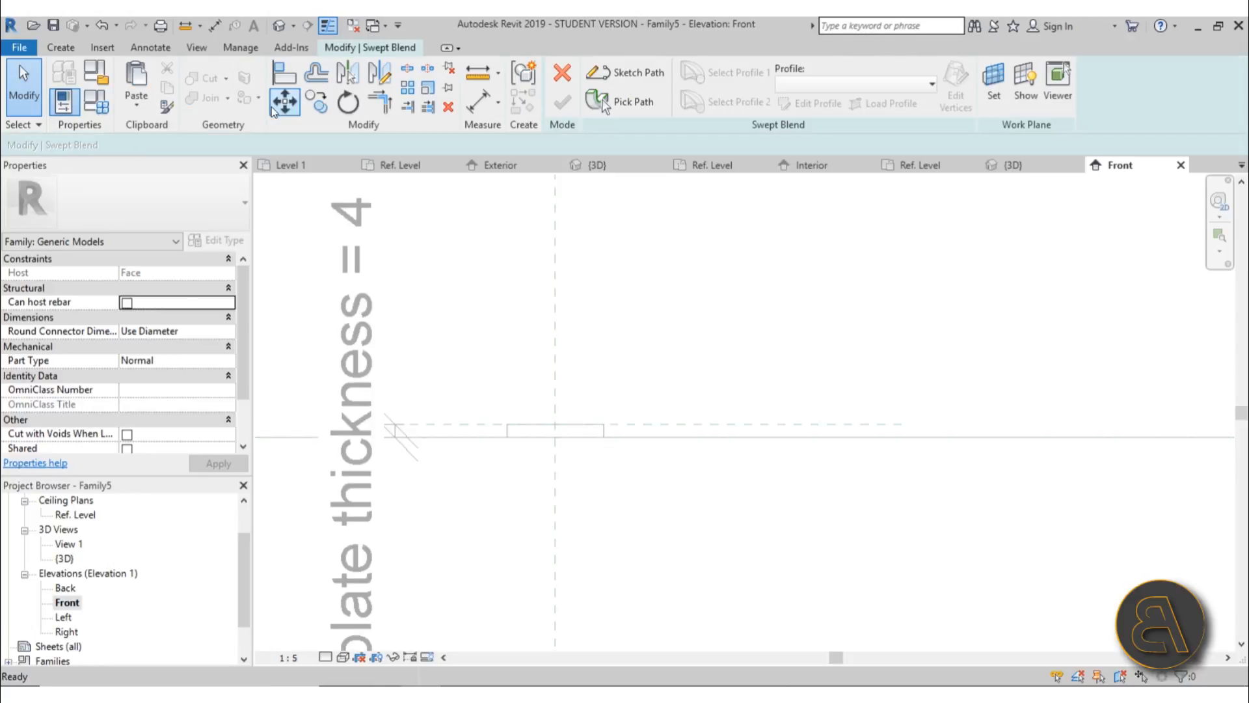
{"action": "left_click", "coordinate": [997, 103]}
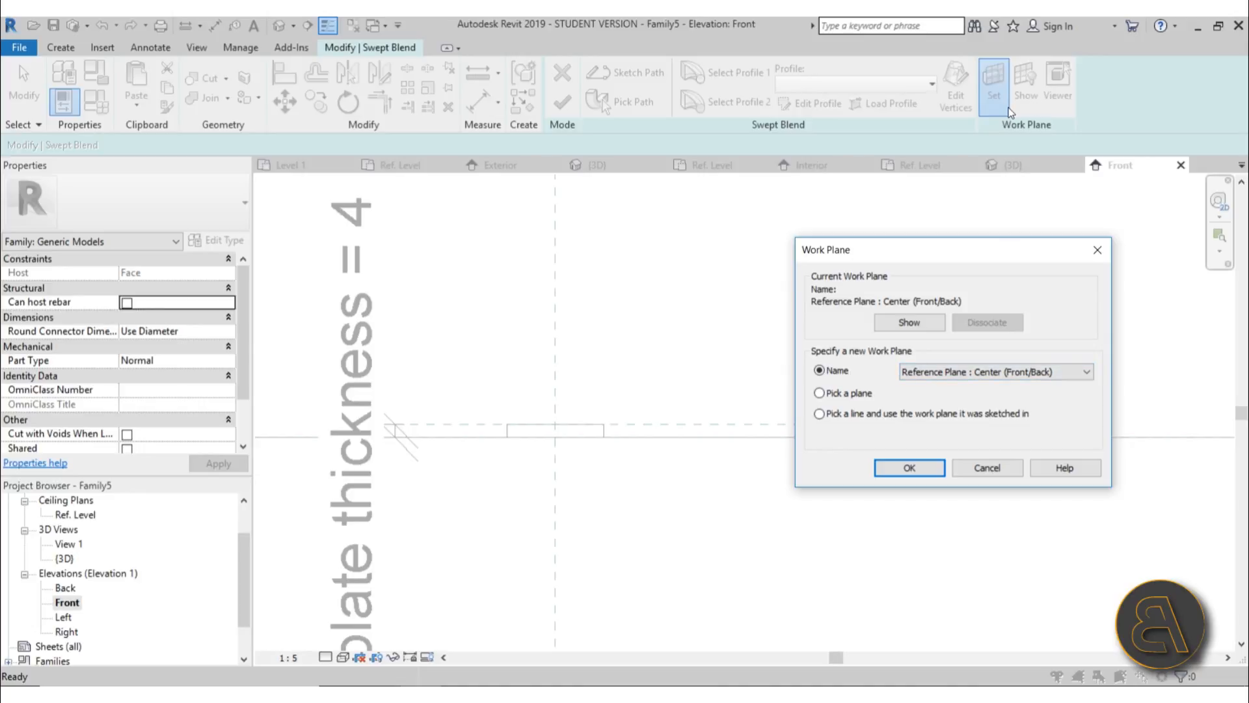
{"action": "left_click", "coordinate": [900, 464]}
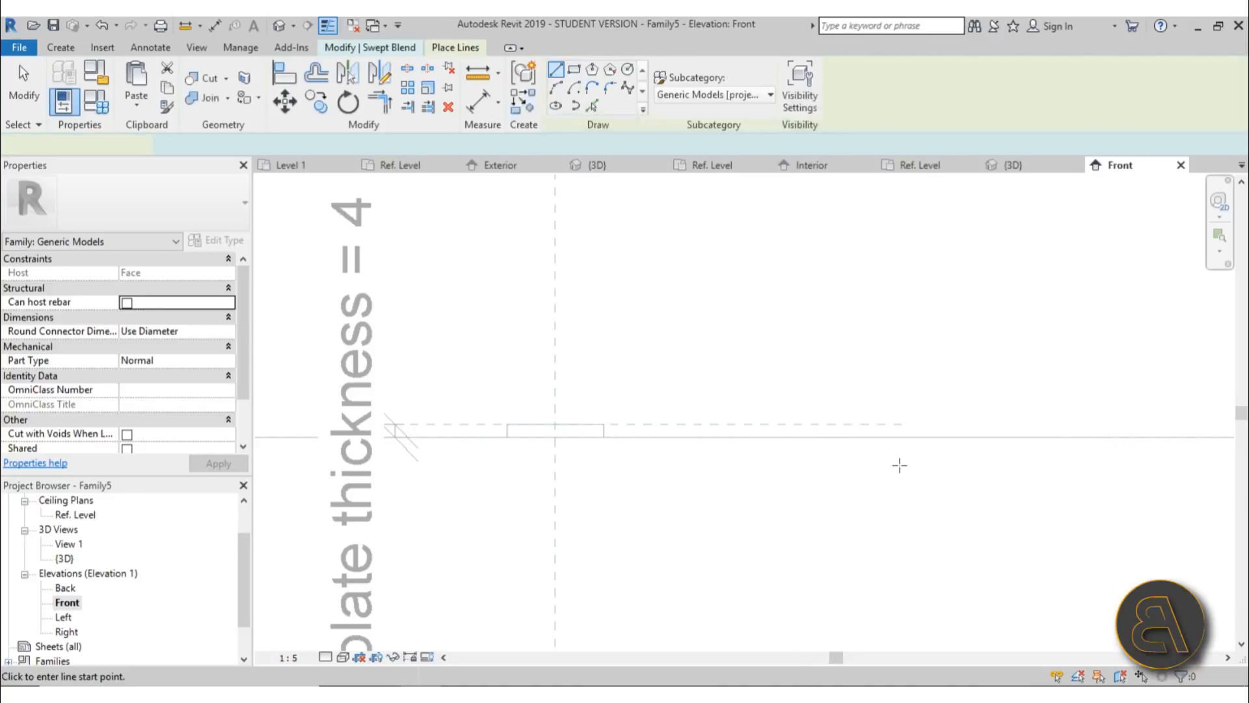
Sketch the swept blend's path as a spline rising vertically from the plate's top centre and bending into a long horizontal run
{"action": "scroll", "coordinate": [577, 399], "scroll_direction": "down", "scroll_amount": 2}
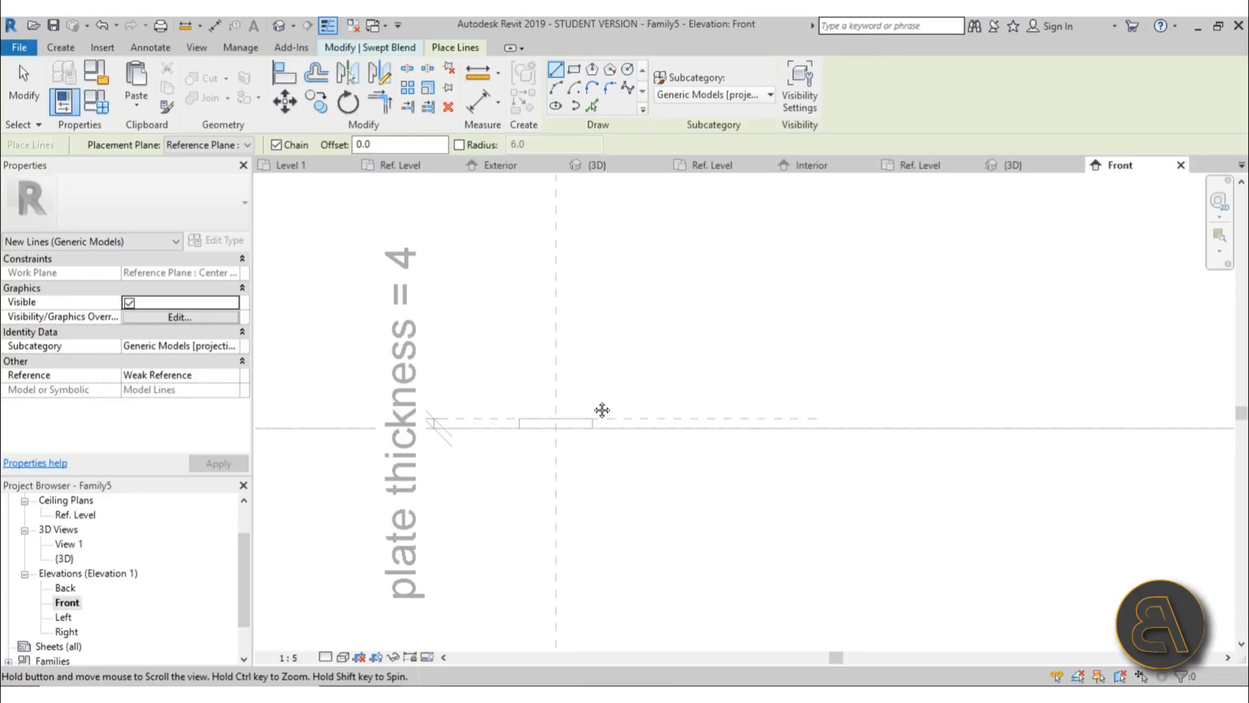
{"action": "middle_click_drag", "start_coordinate": [602, 410], "coordinate": [570, 424]}
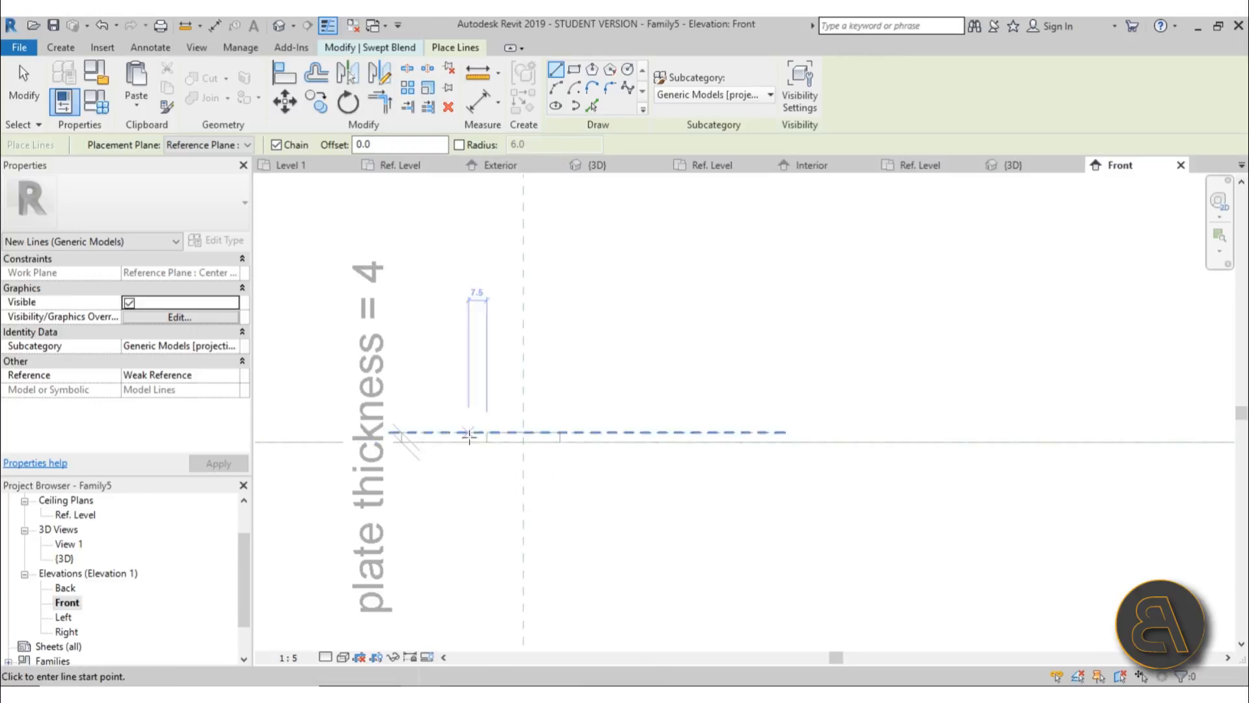
{"action": "left_click", "coordinate": [395, 48]}
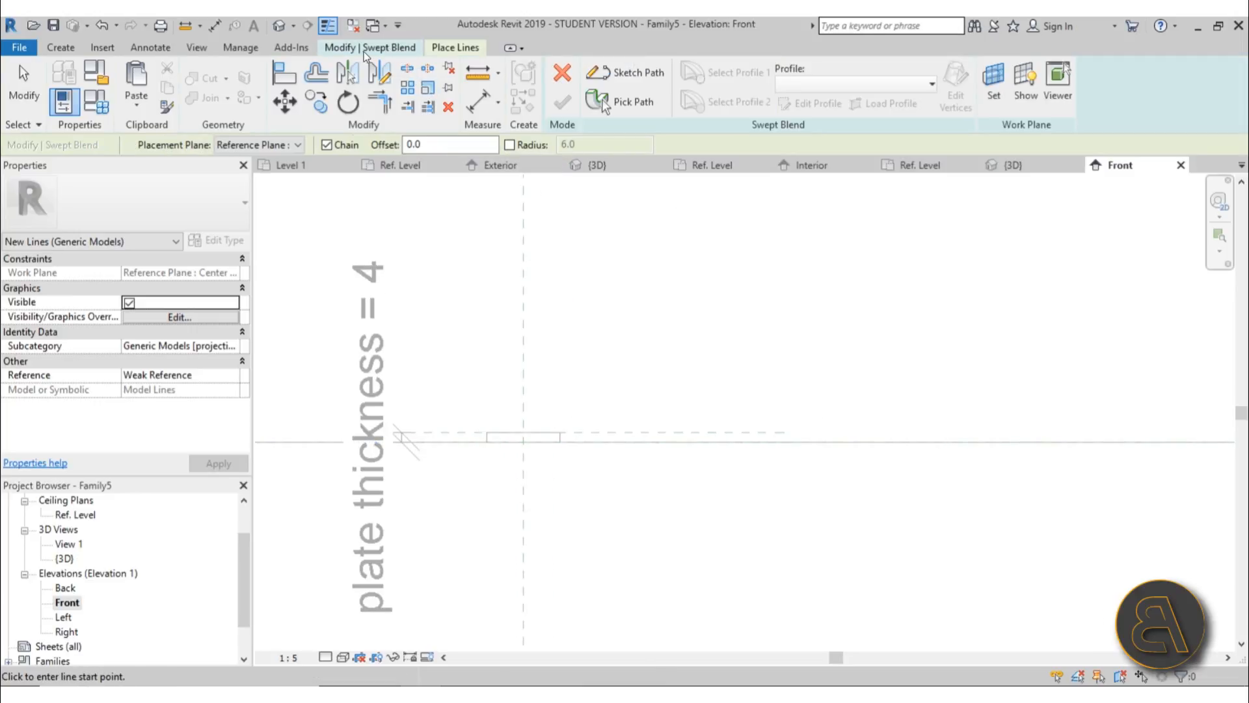
{"action": "left_click", "coordinate": [638, 80]}
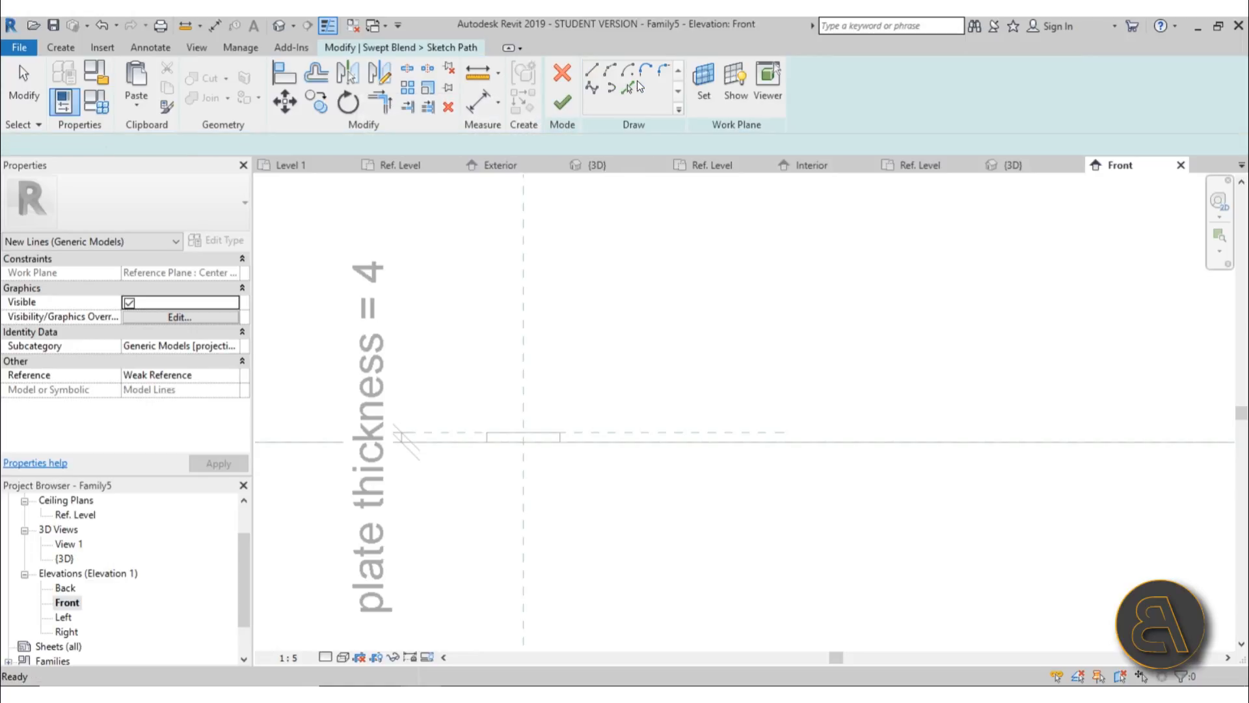
{"action": "left_click", "coordinate": [595, 89]}
{"action": "left_click", "coordinate": [525, 432]}
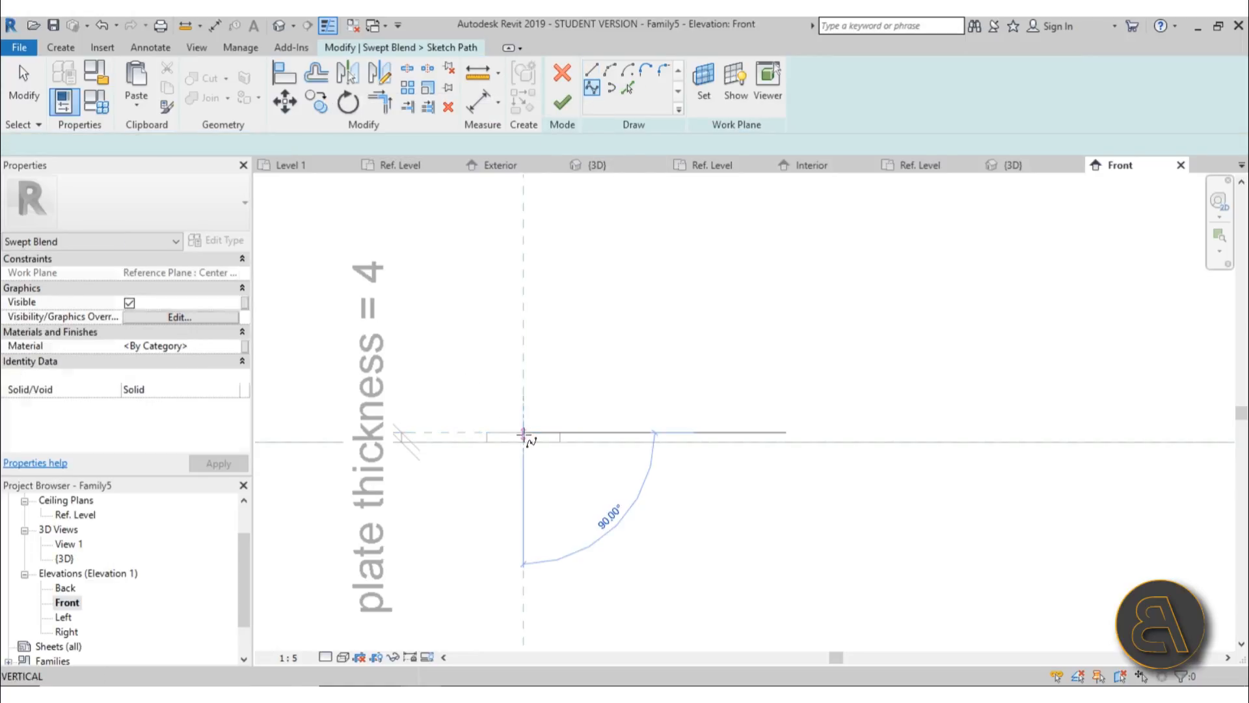
{"action": "scroll", "coordinate": [523, 429], "scroll_direction": "up", "scroll_amount": 2}
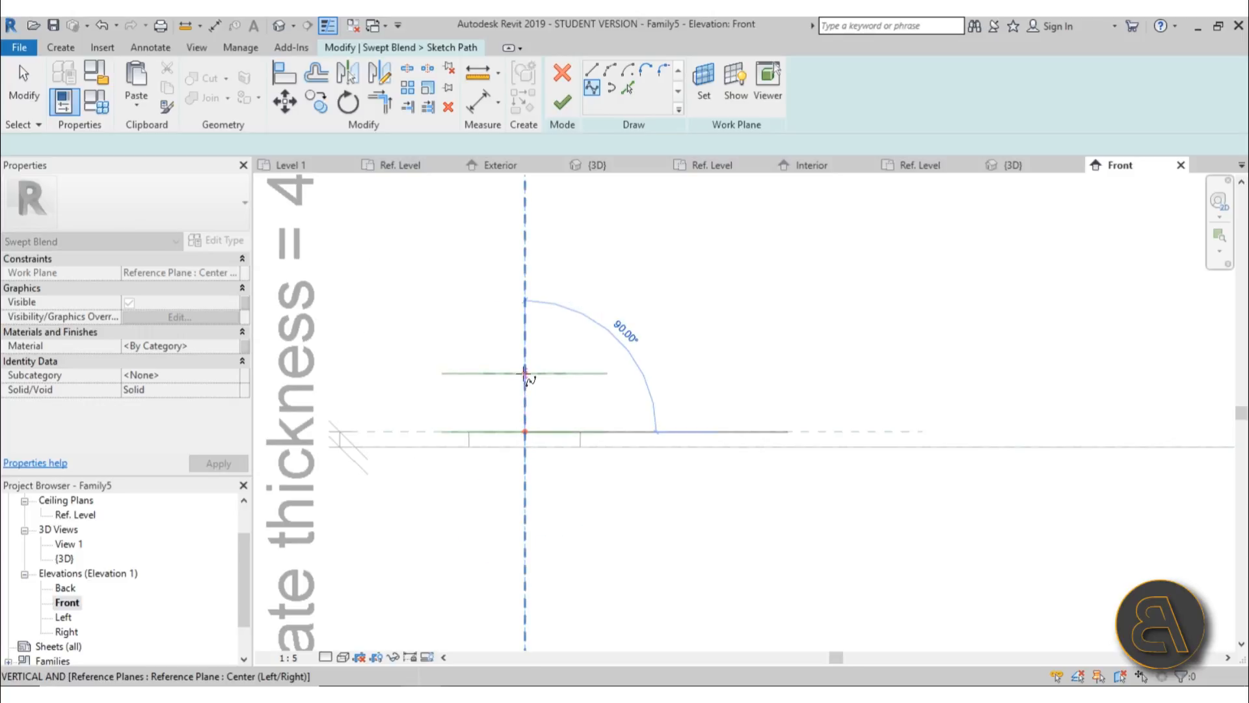
{"action": "left_click", "coordinate": [525, 374]}
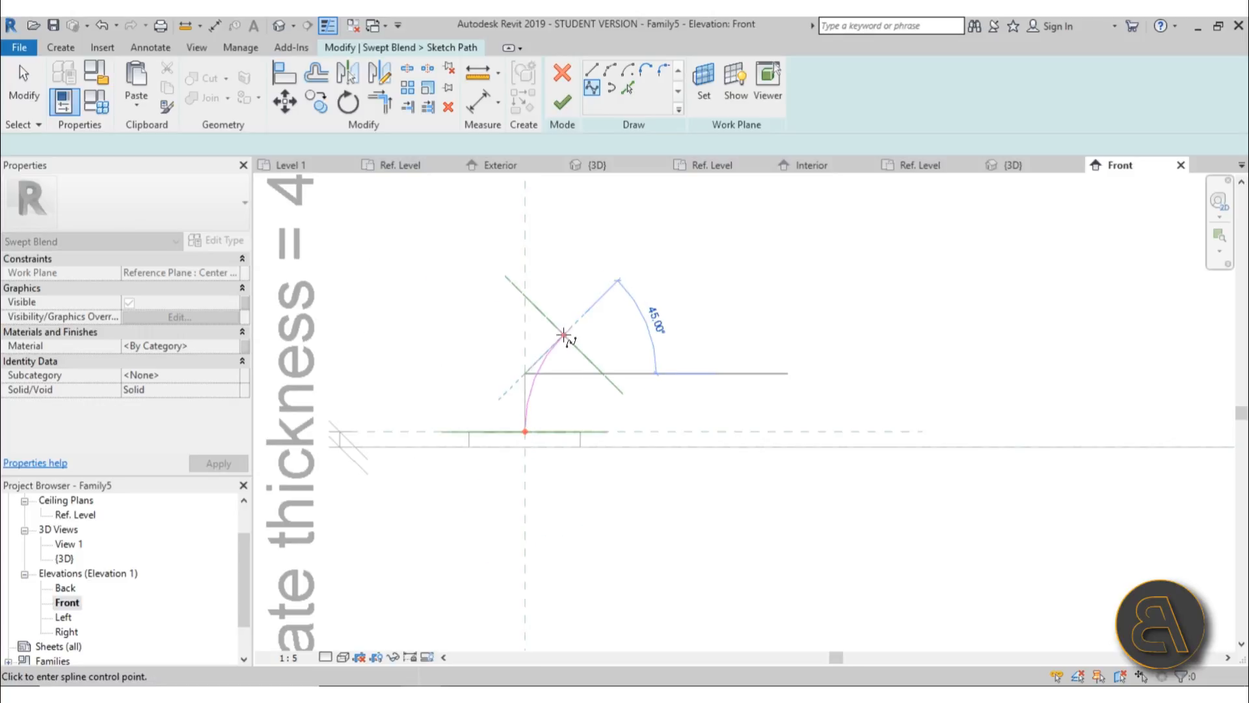
{"action": "left_click", "coordinate": [568, 330]}
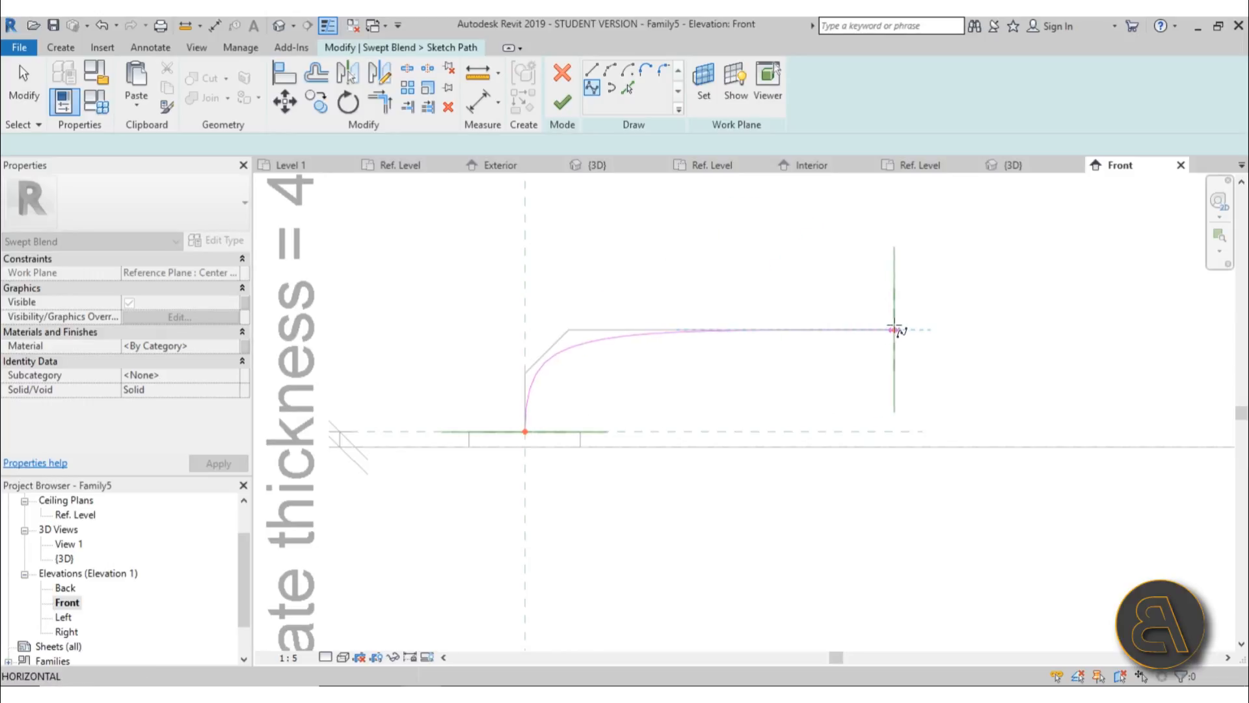
{"action": "left_click", "coordinate": [927, 330]}
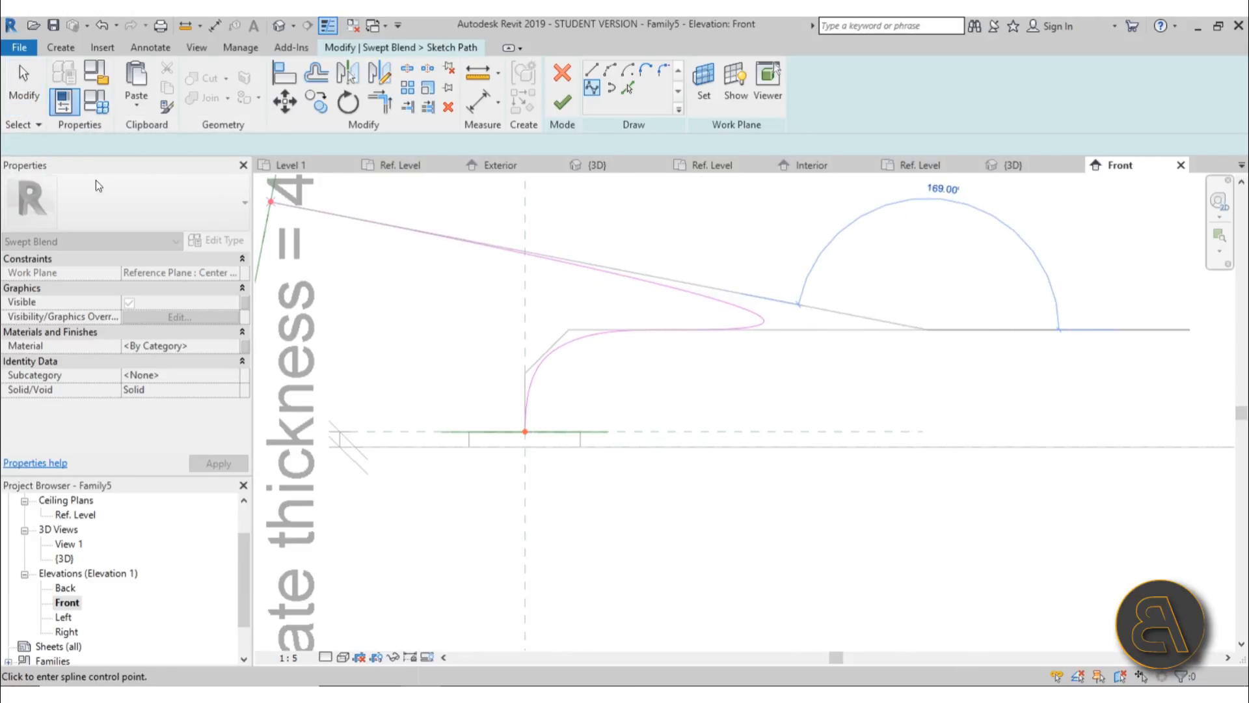
{"action": "left_click", "coordinate": [34, 105]}
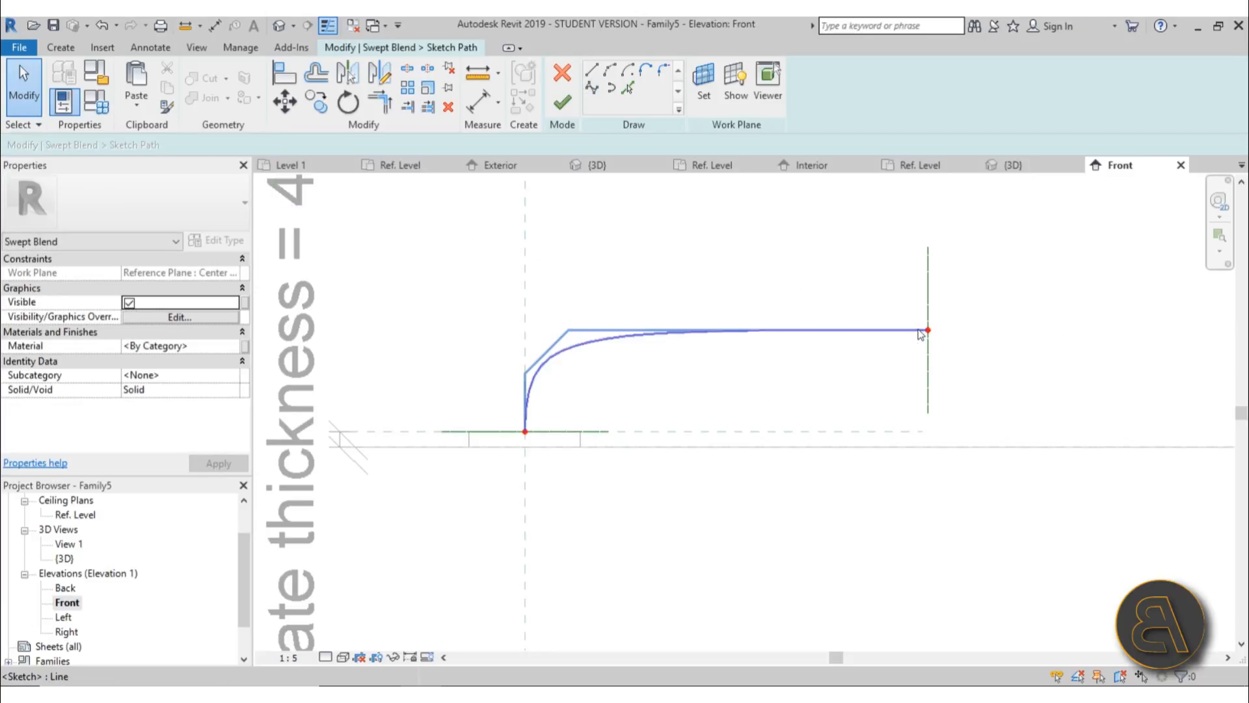
Move the spline's control point at the bend closer to the Center (Left/Right) plane to tighten the curve
{"action": "left_click", "coordinate": [547, 348]}
{"action": "left_click_drag", "start_coordinate": [568, 329], "coordinate": [548, 333]}
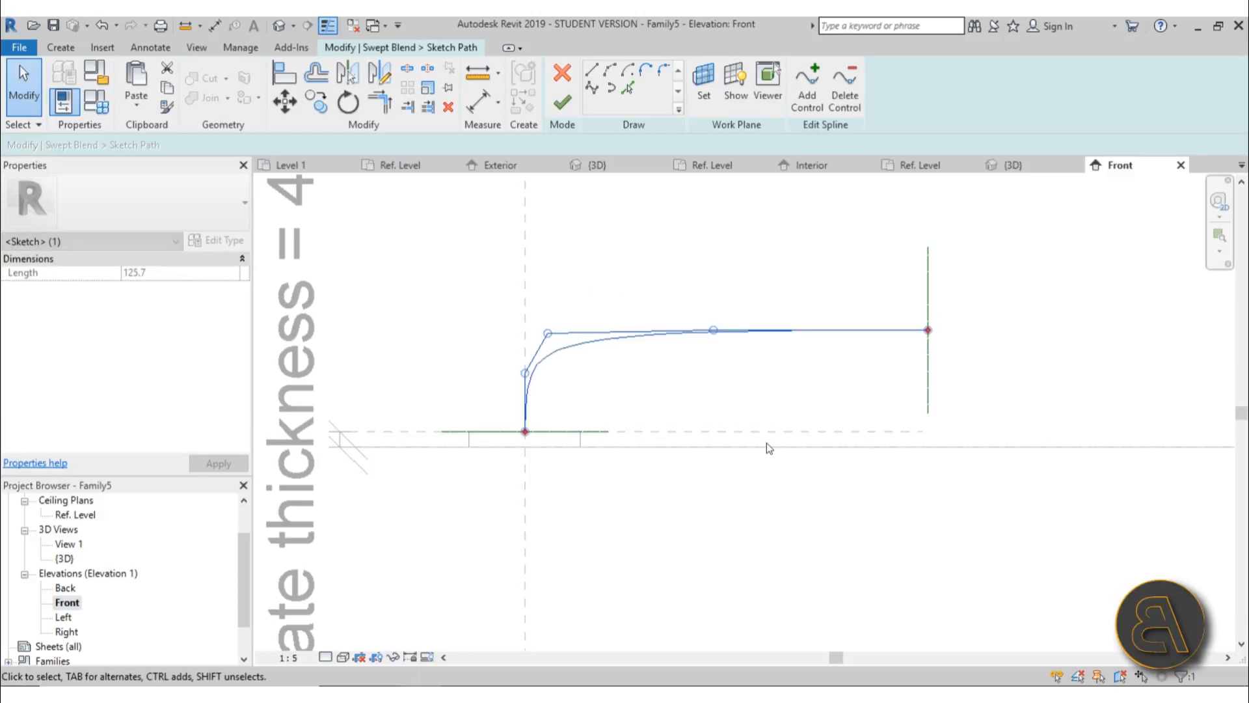
{"action": "left_click", "coordinate": [767, 443]}
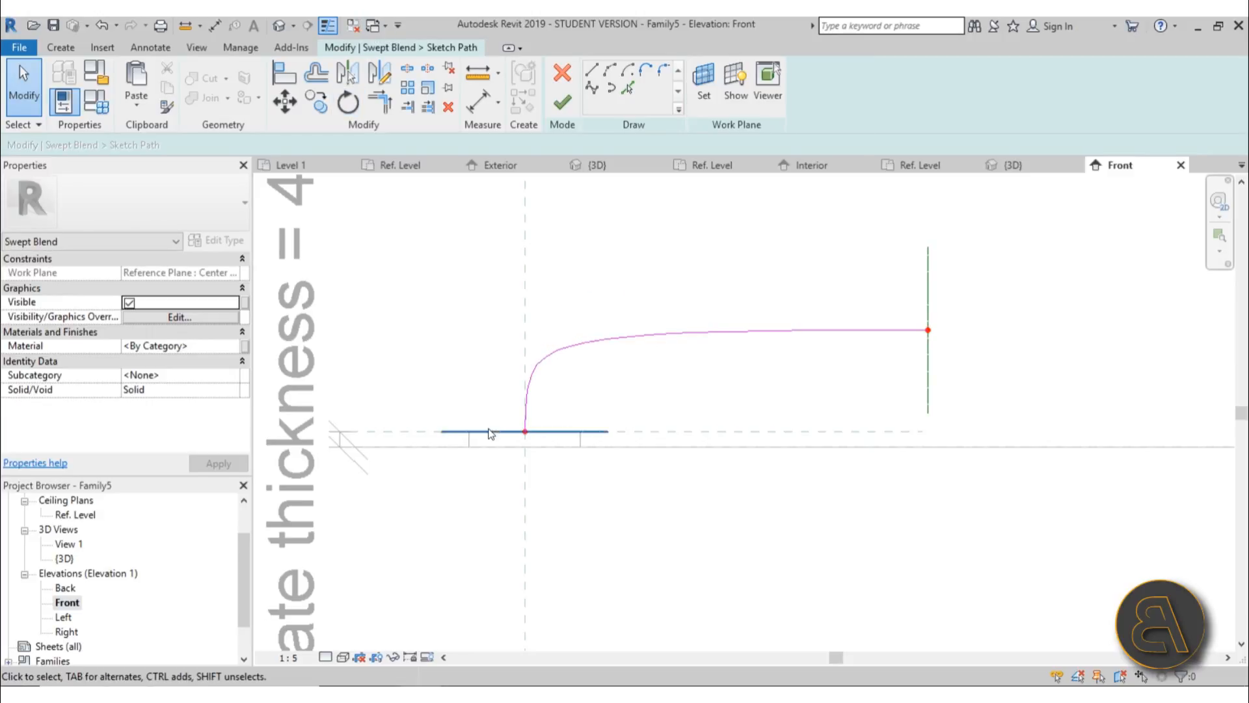
Check the path against the plate in the 3D view and finish the path sketch
{"action": "left_click", "coordinate": [278, 26]}
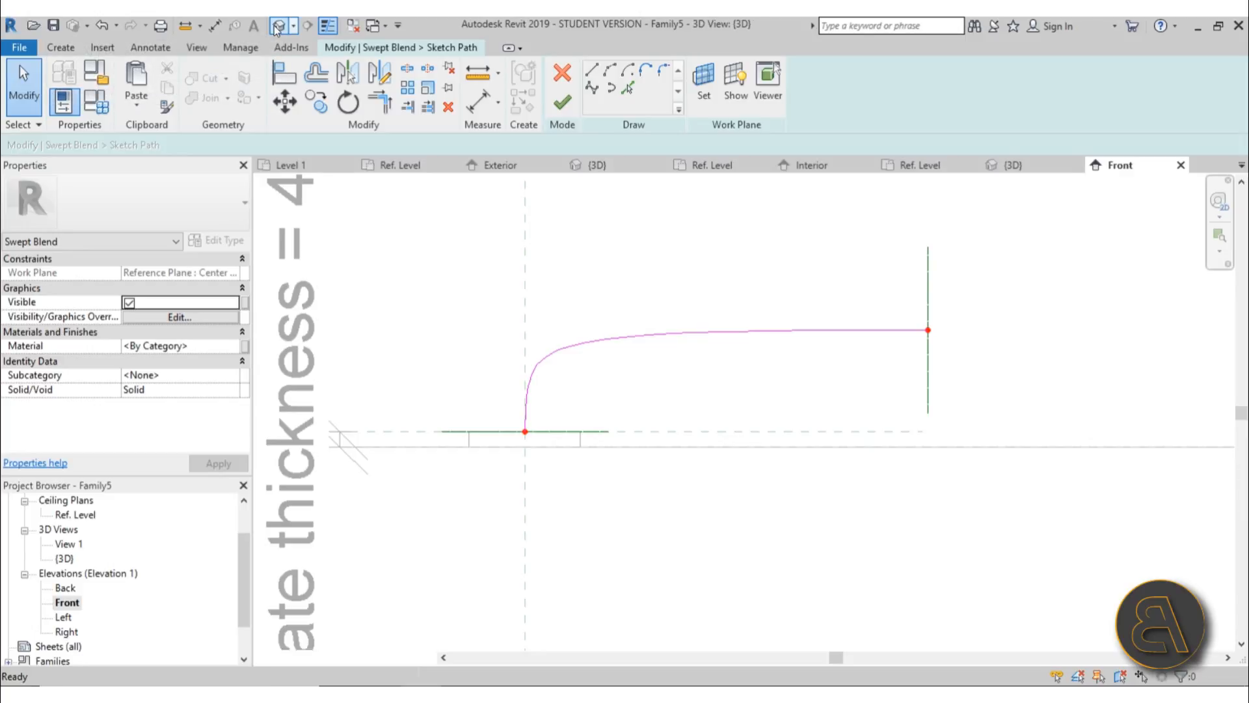
{"action": "mouse_move", "coordinate": [695, 442]}
{"action": "middle_mouse_down", "text": "shift"}
{"action": "mouse_move", "coordinate": [692, 591]}
{"action": "mouse_move", "coordinate": [666, 569]}
{"action": "middle_mouse_up", "text": "shift"}
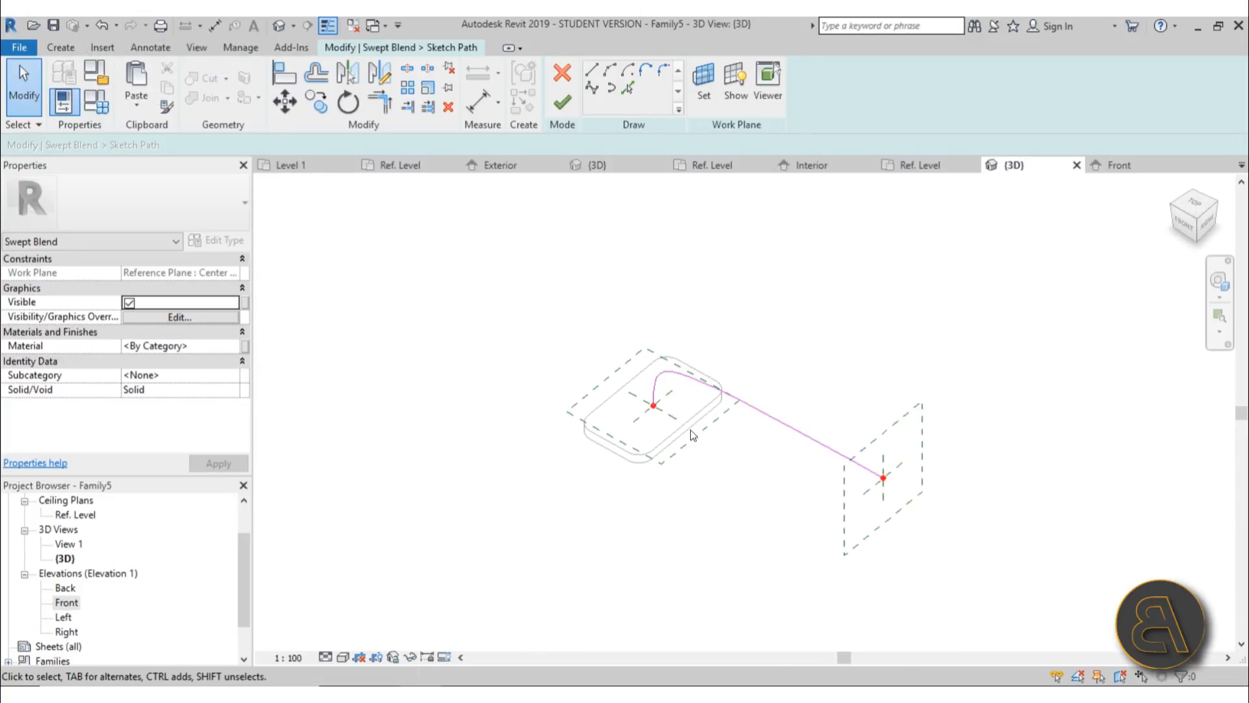
{"action": "scroll", "coordinate": [655, 417], "scroll_direction": "up", "scroll_amount": 2}
{"action": "scroll", "coordinate": [655, 427], "scroll_direction": "down", "scroll_amount": 1}
{"action": "middle_click_drag", "start_coordinate": [697, 470], "coordinate": [617, 438]}
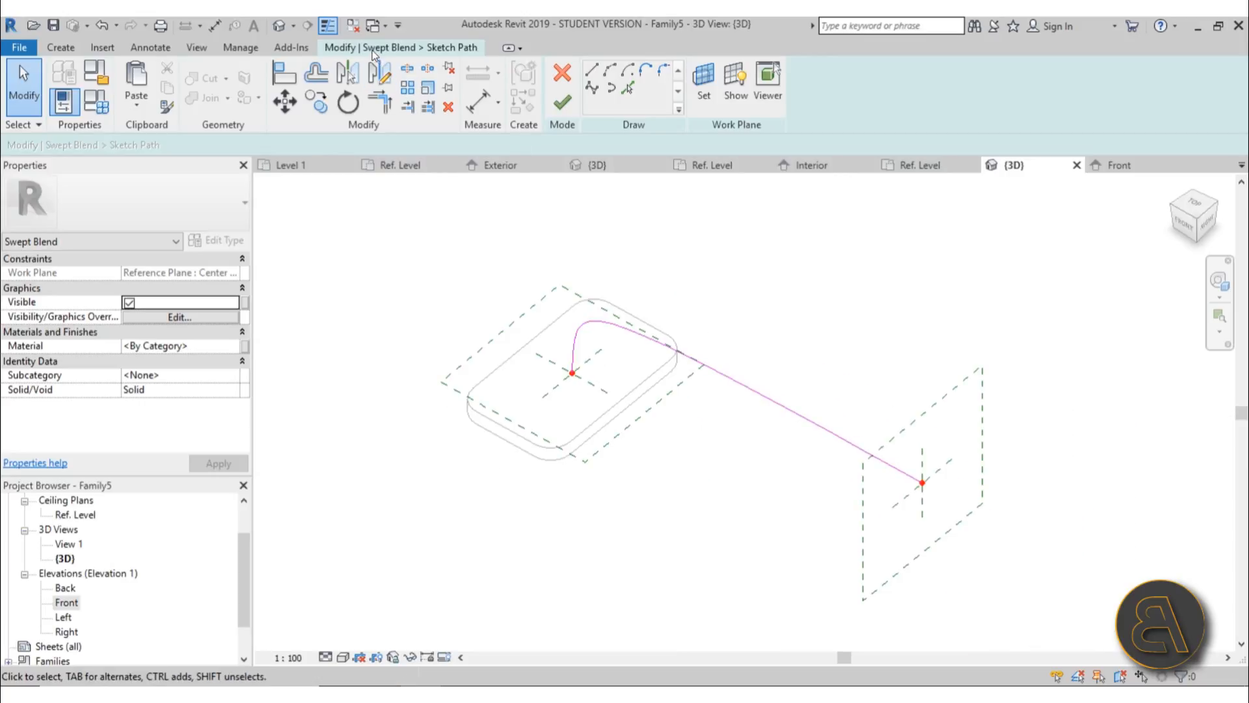
{"action": "left_click", "coordinate": [565, 110]}
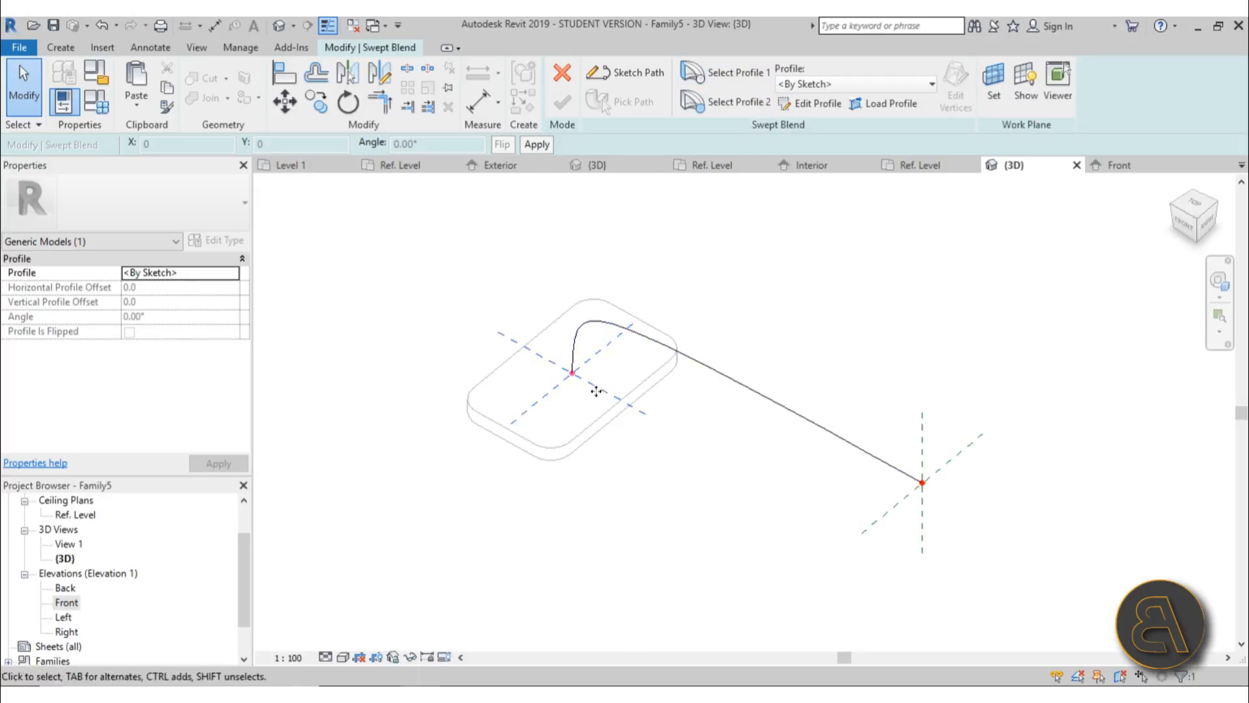
Sketch the first profile as an ellipse centred on the path's start at the plate, with semi-axes of about 18.8 and 9.2 mm
{"action": "left_click", "coordinate": [743, 76]}
{"action": "left_click", "coordinate": [828, 106]}
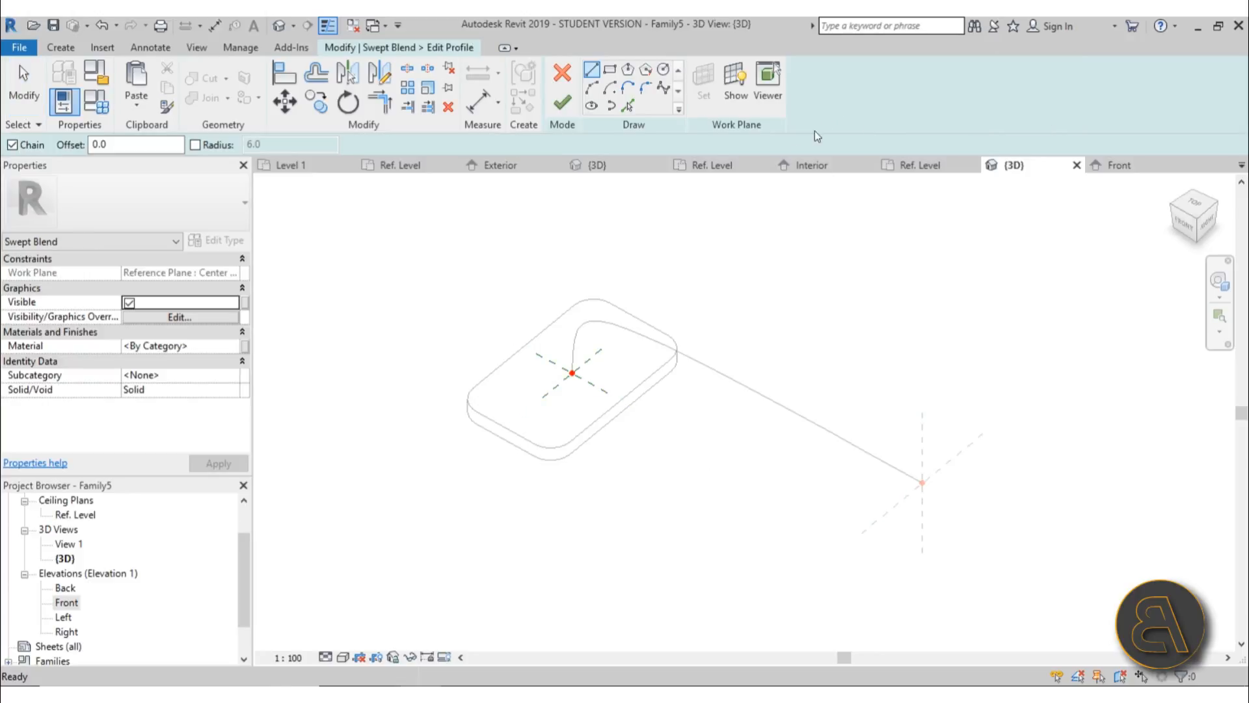
{"action": "left_click", "coordinate": [589, 109]}
{"action": "scroll", "coordinate": [579, 395], "scroll_direction": "up", "scroll_amount": 3}
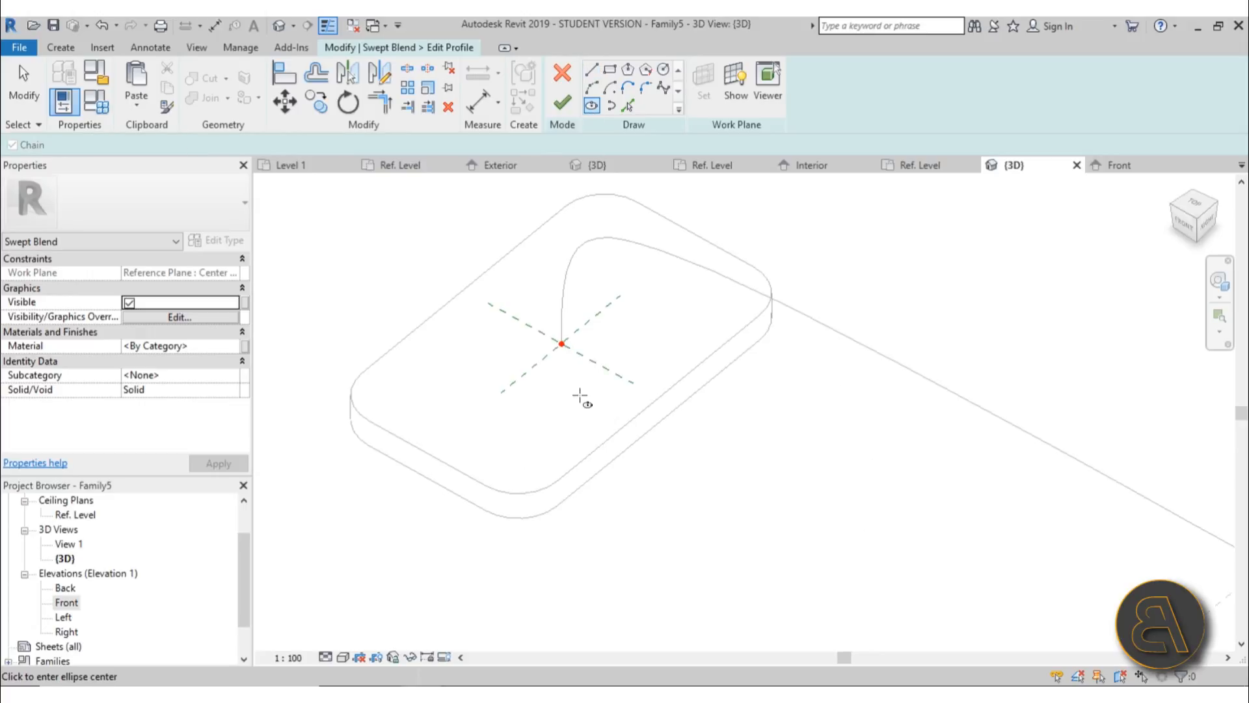
{"action": "left_click", "coordinate": [561, 343]}
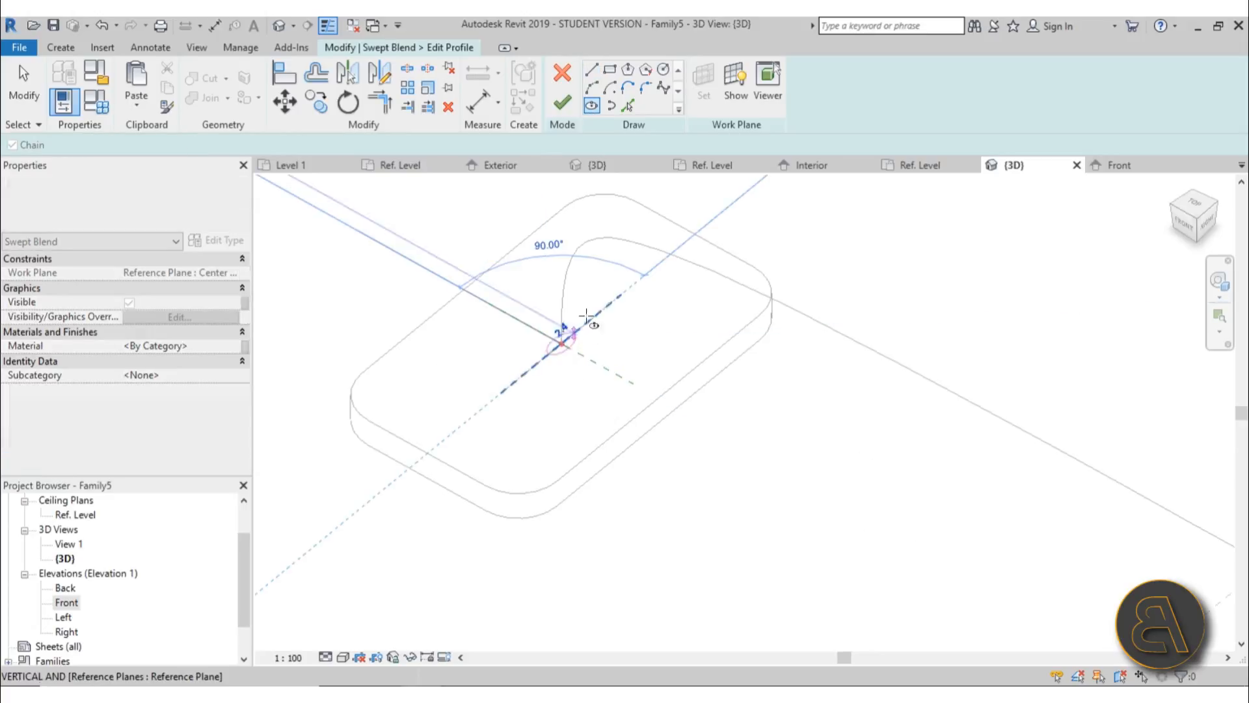
{"action": "left_click", "coordinate": [663, 260]}
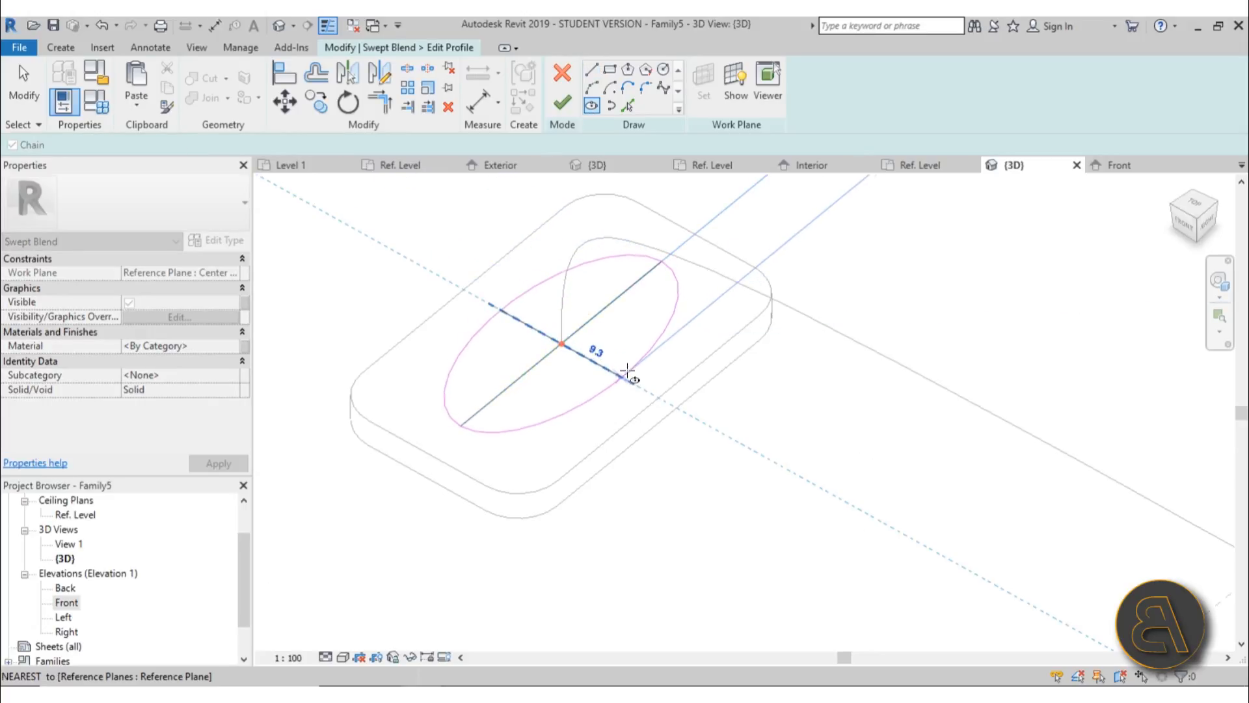
{"action": "left_click", "coordinate": [629, 373]}
{"action": "scroll", "coordinate": [508, 343], "scroll_direction": "down", "scroll_amount": 3}
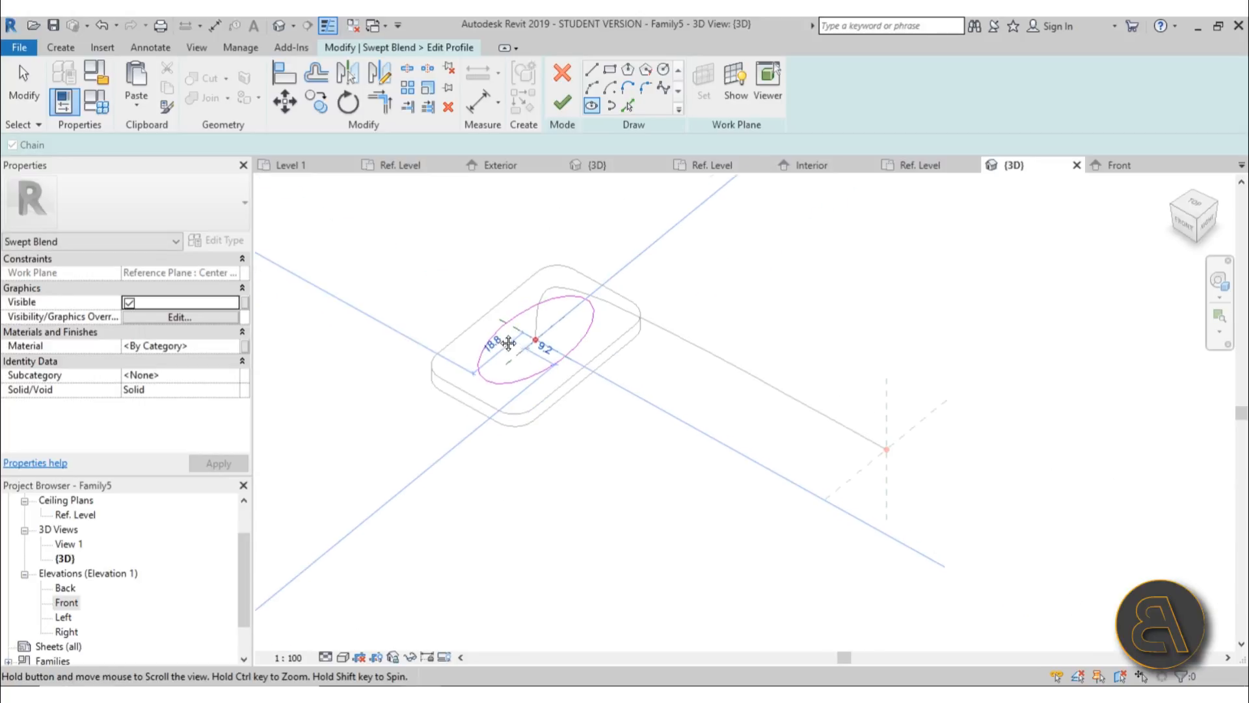
{"action": "left_click", "coordinate": [562, 102]}
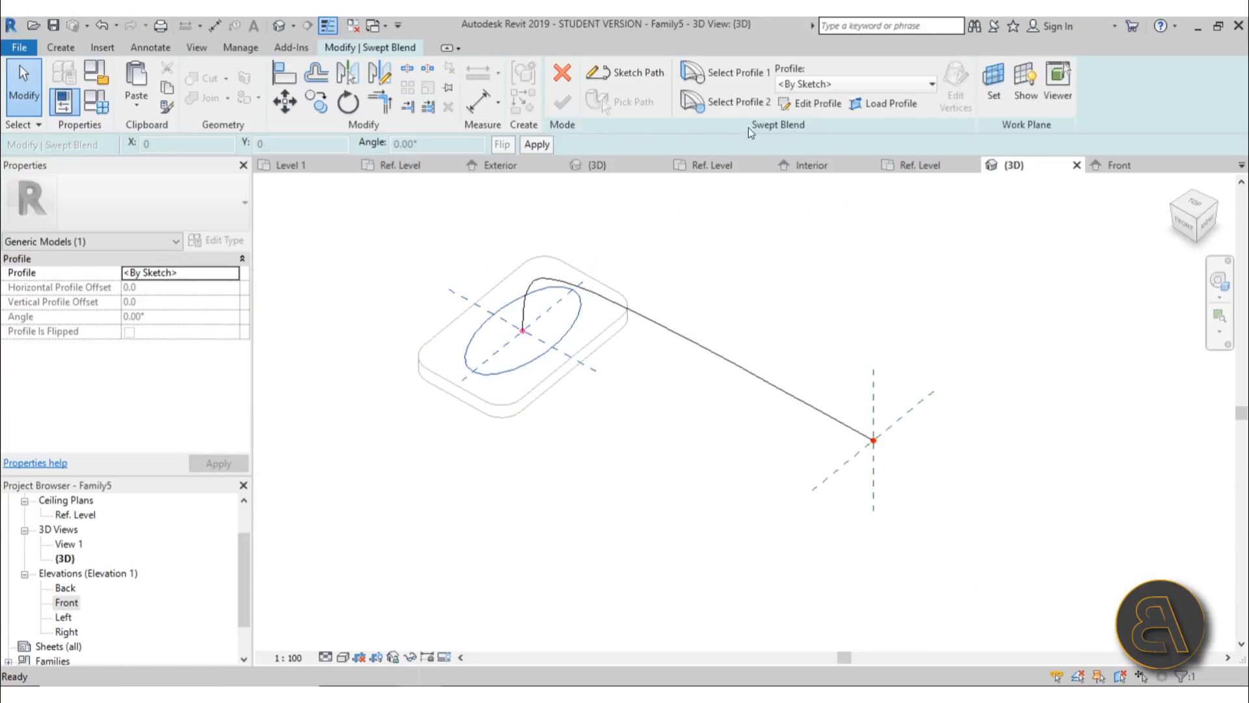
Sketch the second profile as a flat ellipse at the path's far end, about 20 mm along its horizontal semi-axis, and finish the swept blend
{"action": "left_click", "coordinate": [747, 108]}
{"action": "left_click", "coordinate": [822, 103]}
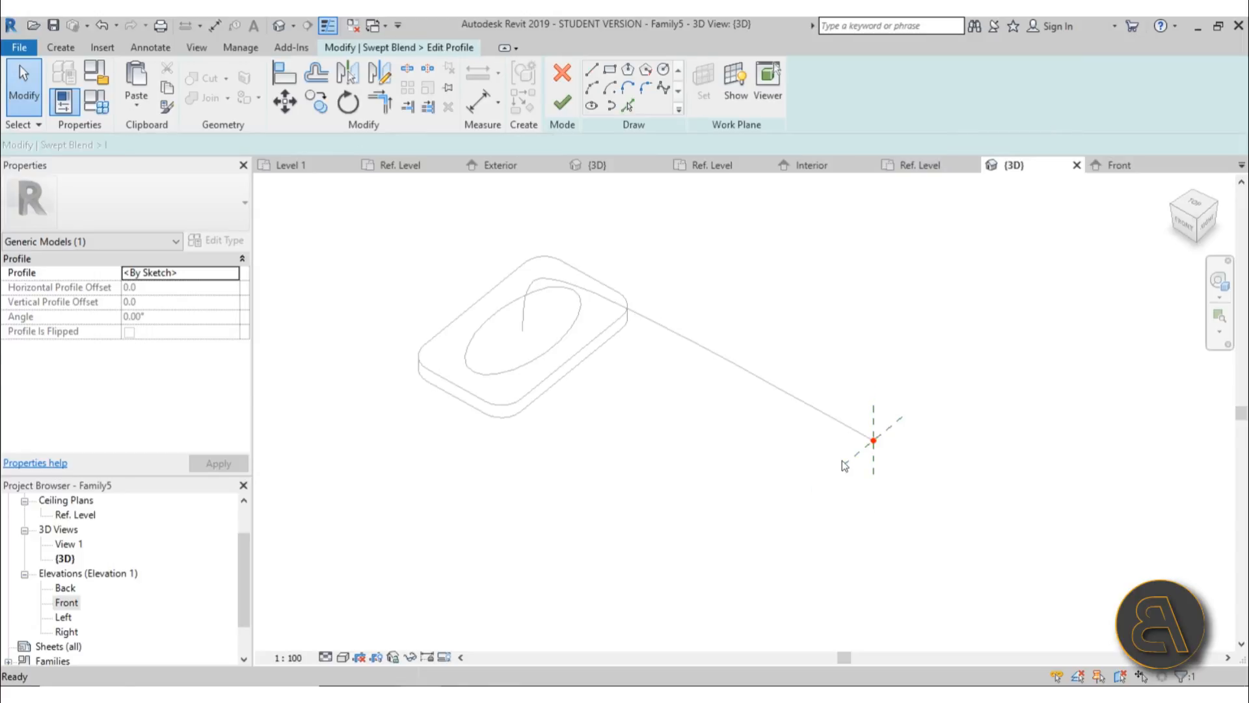
{"action": "left_click", "coordinate": [592, 105]}
{"action": "left_click", "coordinate": [873, 441]}
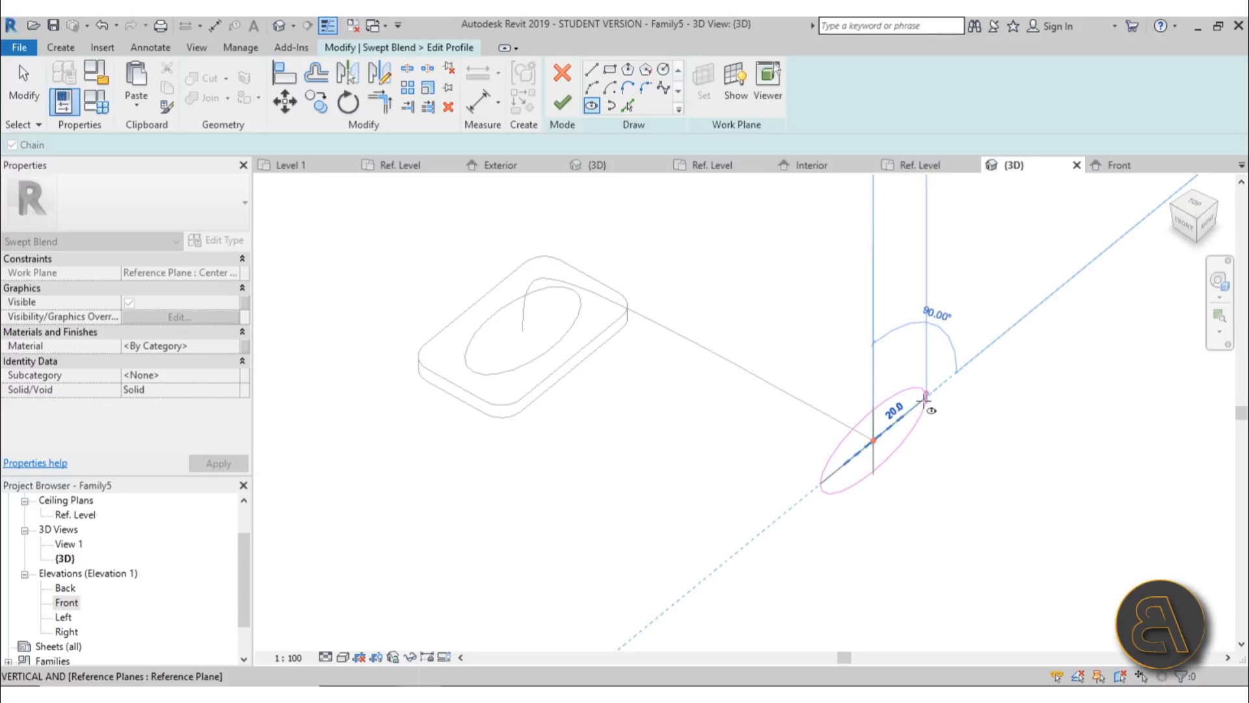
{"action": "left_click", "coordinate": [925, 399]}
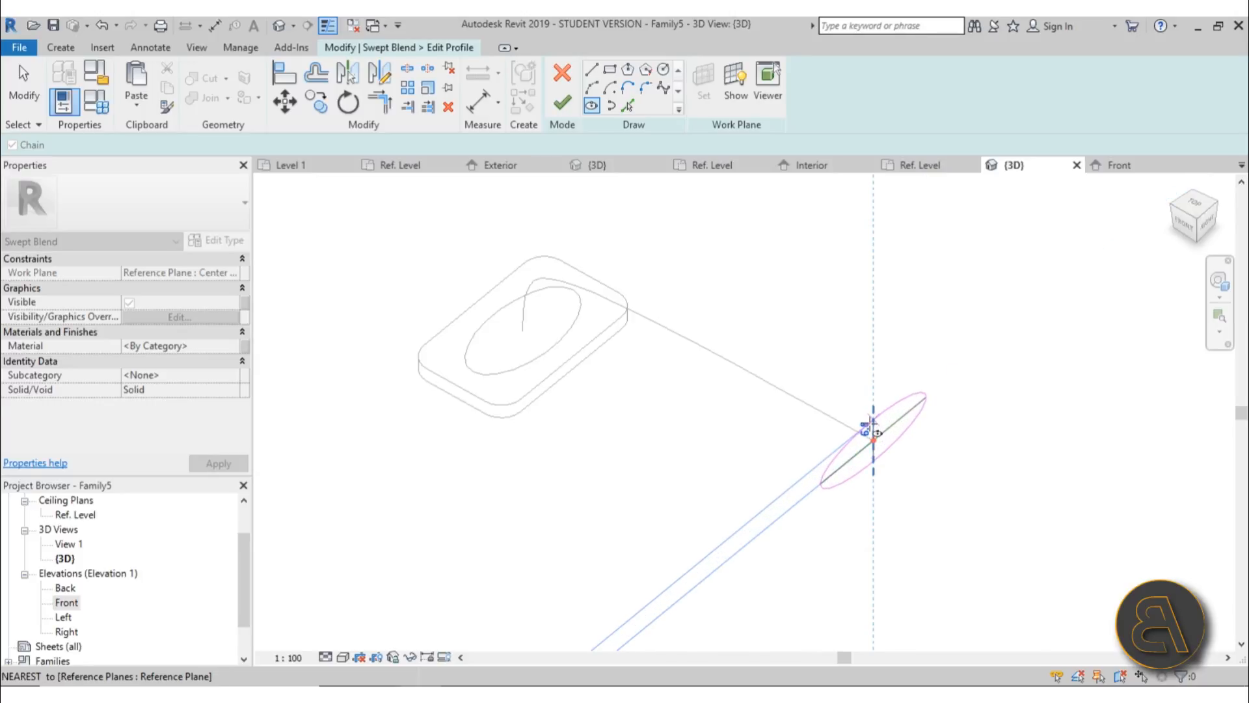
{"action": "left_click", "coordinate": [871, 426]}
{"action": "left_click", "coordinate": [563, 104]}
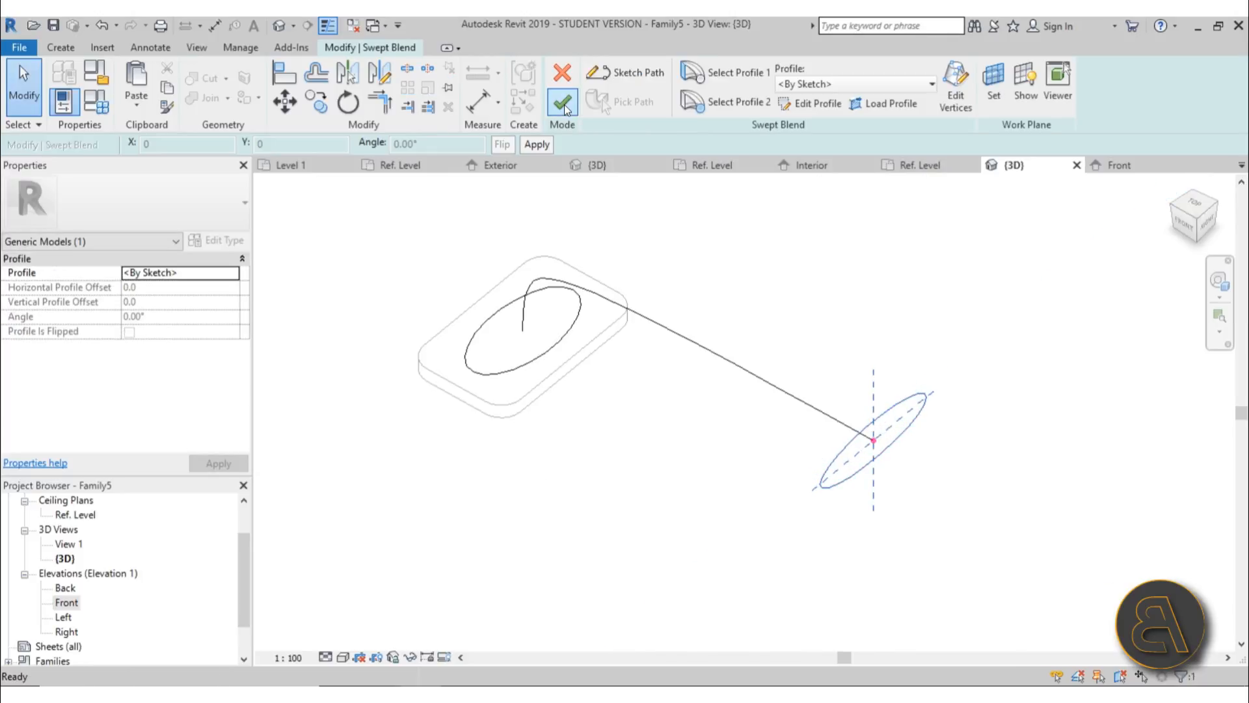
{"action": "left_click", "coordinate": [563, 105]}
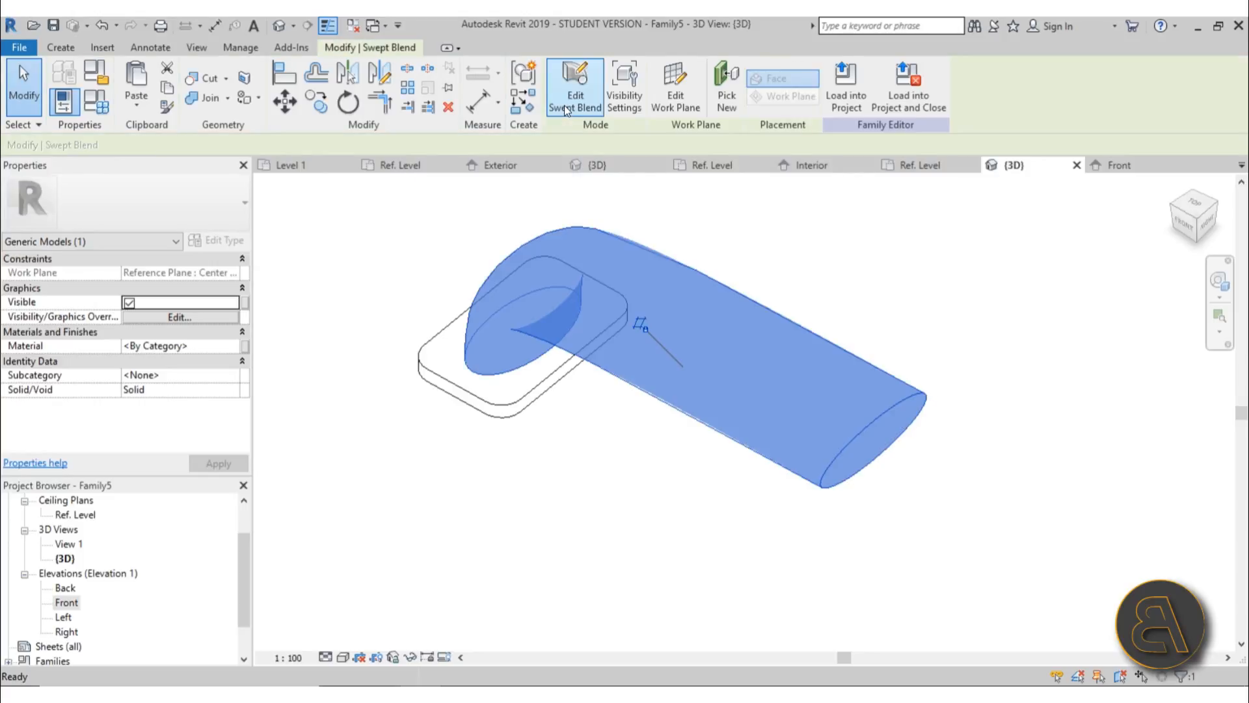
Associate the material of both the plate and the grip with a new instance family parameter named "material"
{"action": "left_click", "coordinate": [650, 483]}
{"action": "scroll", "coordinate": [716, 292], "scroll_direction": "down", "scroll_amount": 3}
{"action": "middle_click_drag", "start_coordinate": [663, 365], "coordinate": [713, 348], "text": "shift"}
{"action": "middle_click_drag", "start_coordinate": [801, 246], "coordinate": [693, 477], "text": "shift"}
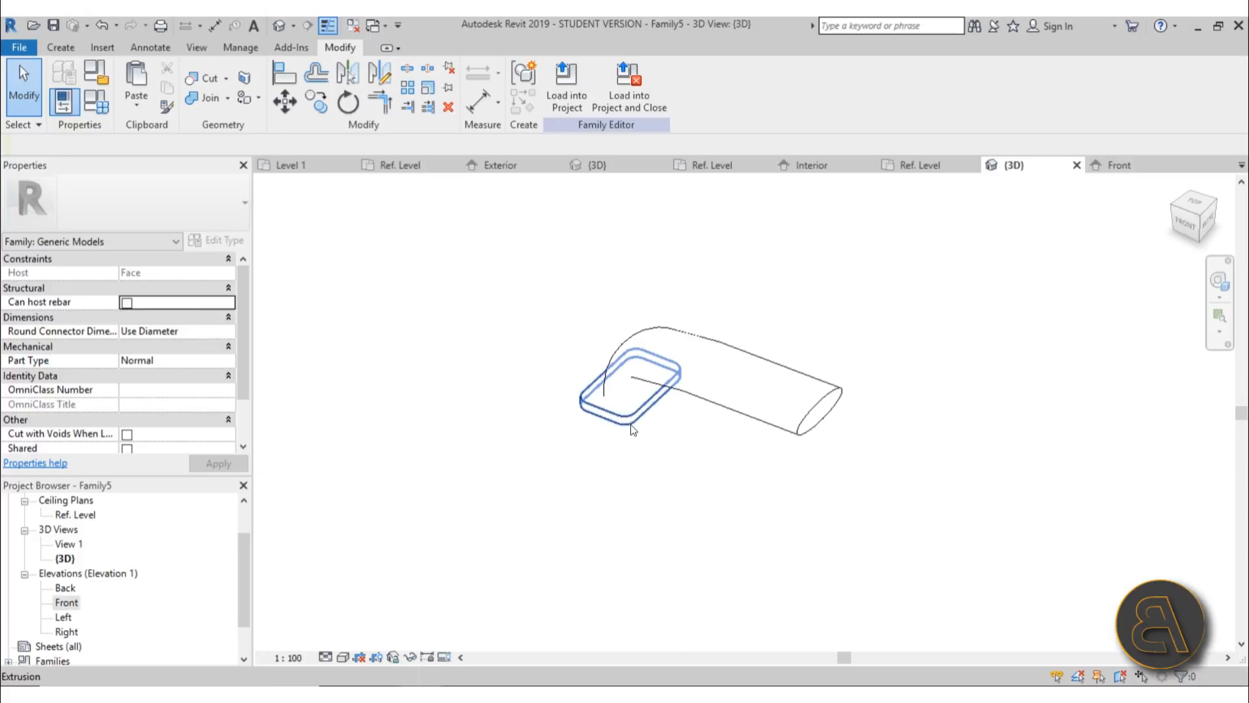
{"action": "left_click_drag", "start_coordinate": [748, 475], "coordinate": [592, 322]}
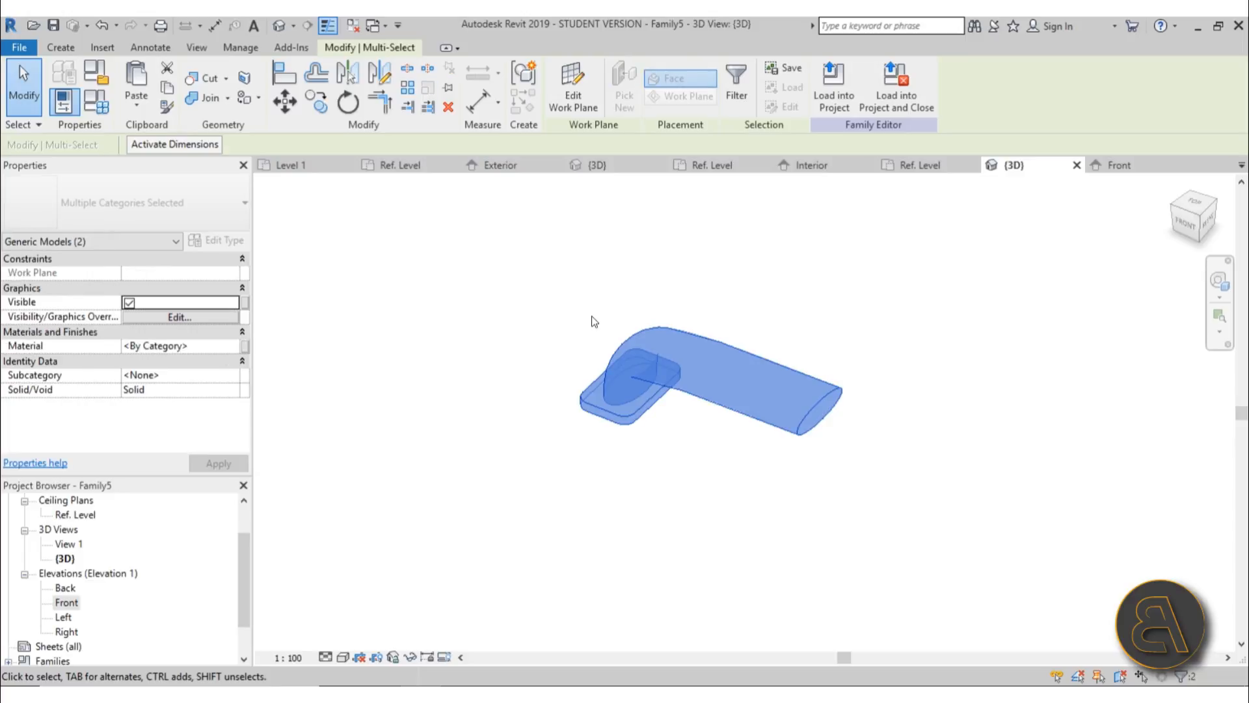
{"action": "left_click", "coordinate": [244, 346]}
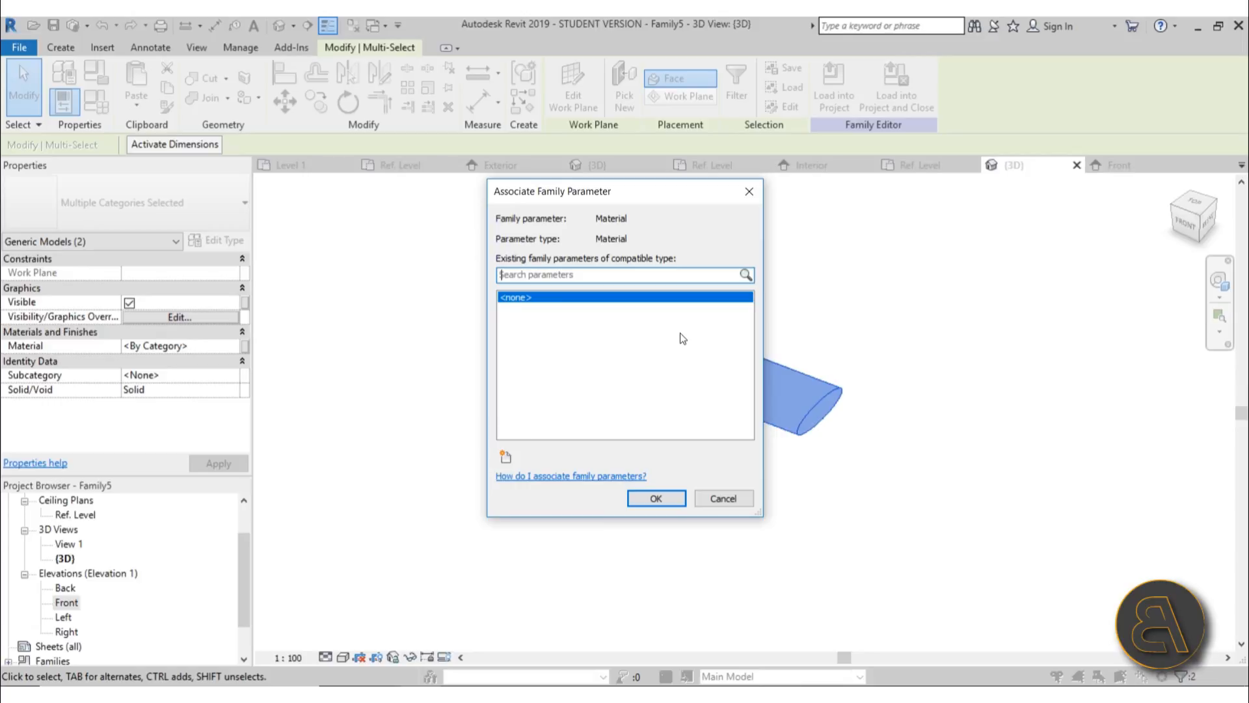
{"action": "left_click", "coordinate": [505, 456]}
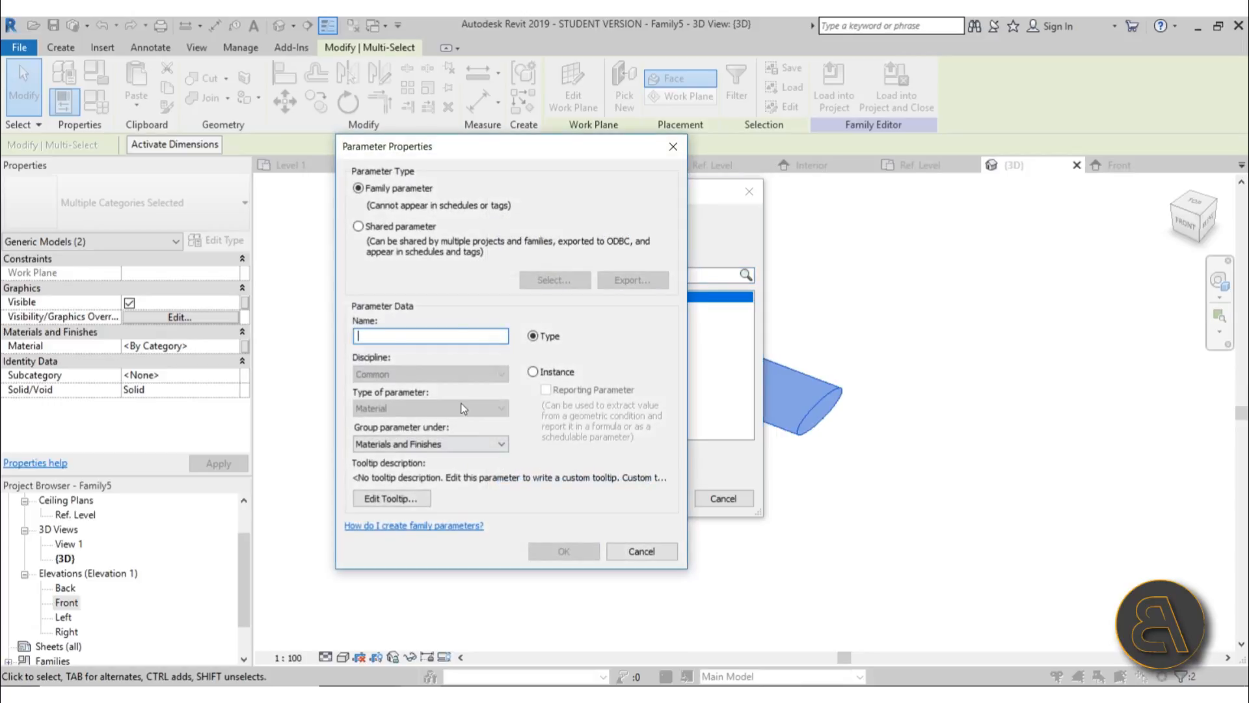
{"action": "left_click", "coordinate": [533, 372]}
{"action": "left_click", "coordinate": [415, 338]}
{"action": "type", "text": "material"}
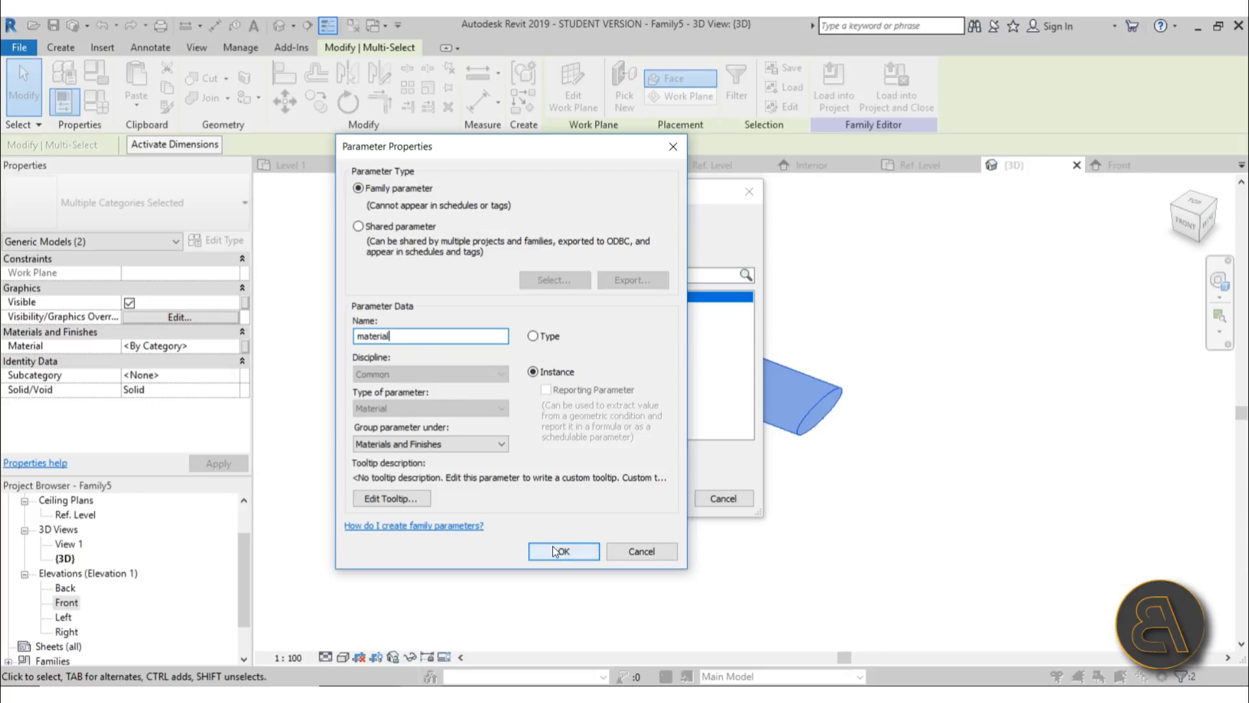
{"action": "left_click", "coordinate": [575, 556]}
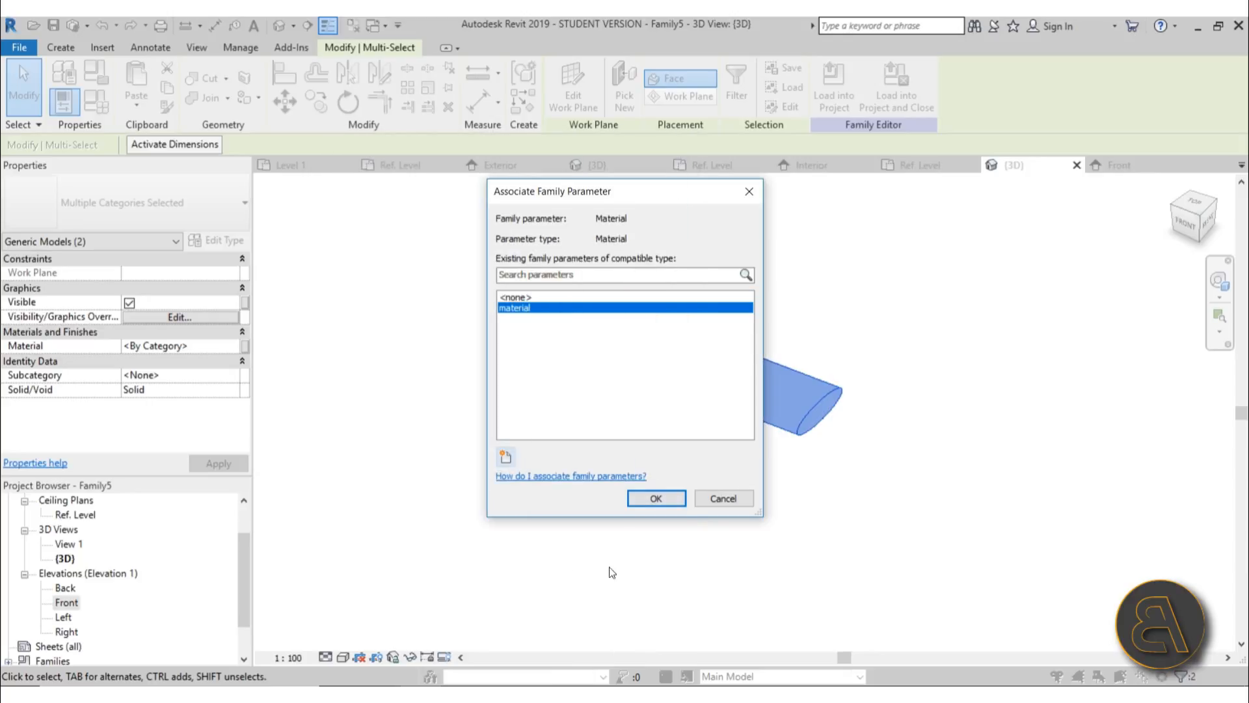
{"action": "left_click", "coordinate": [668, 506]}
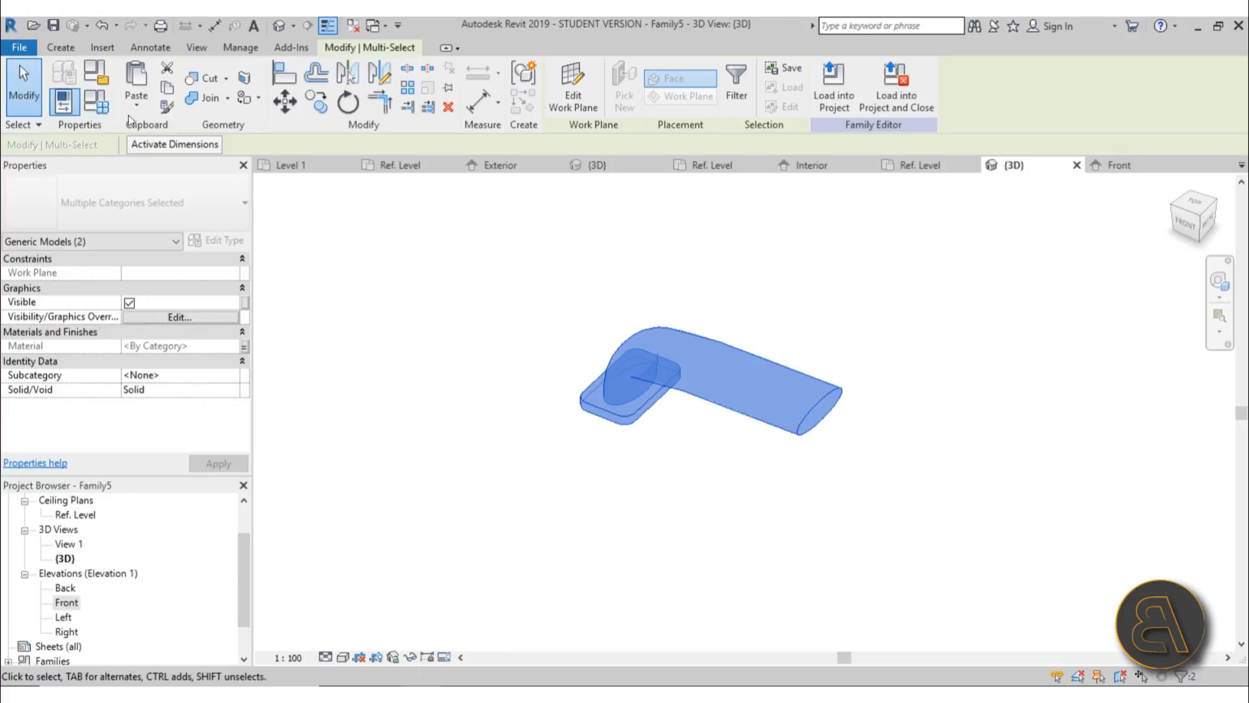
Check the handle family's material and plate thickness parameters in the family types
{"action": "left_click", "coordinate": [101, 105]}
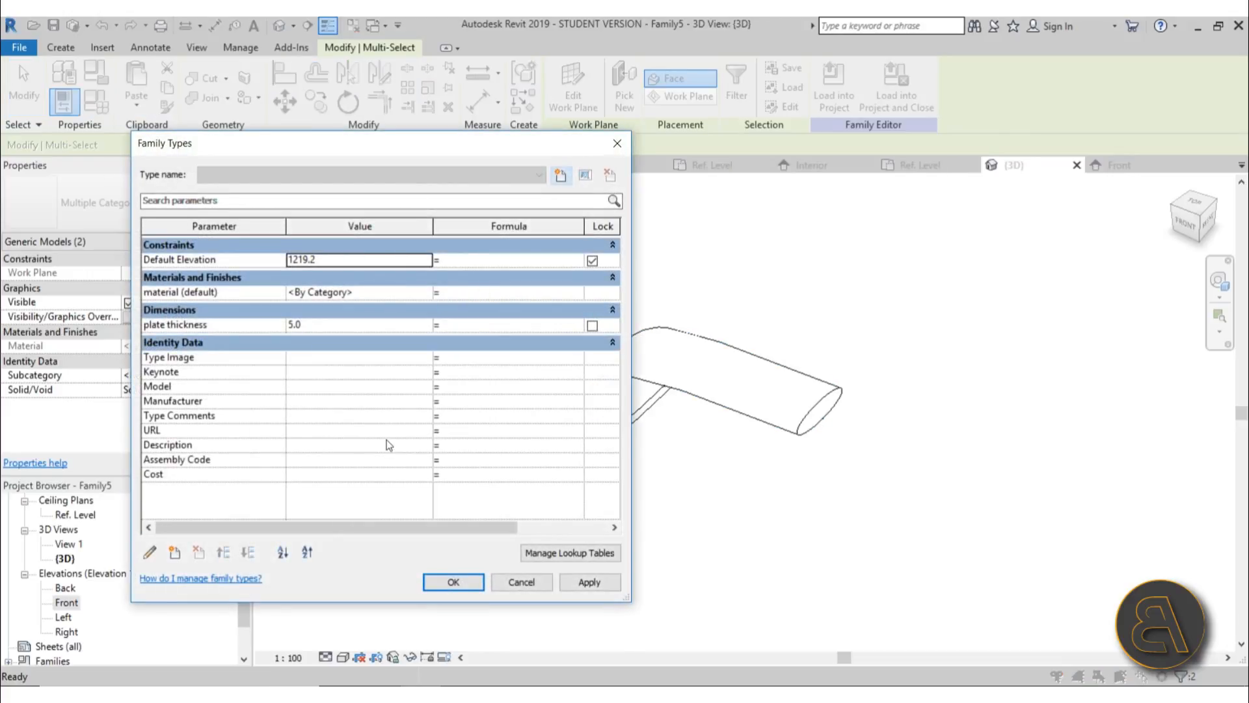
{"action": "left_click", "coordinate": [587, 583]}
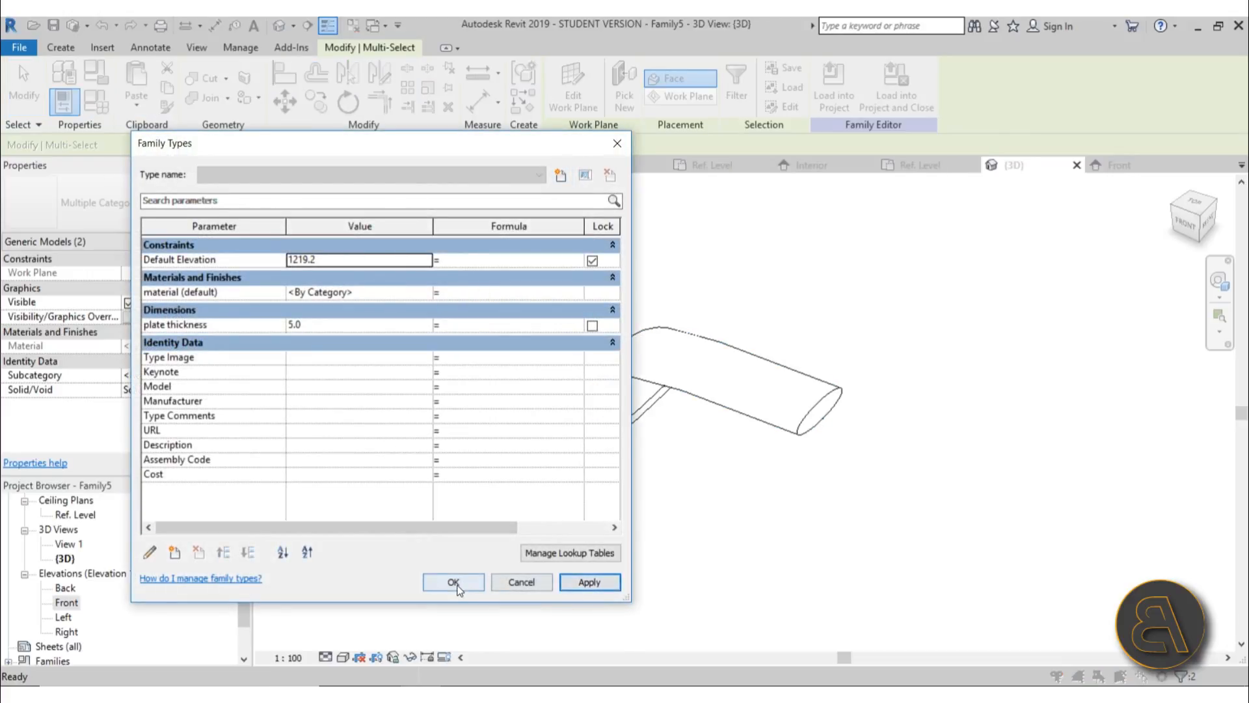
{"action": "left_click", "coordinate": [454, 581]}
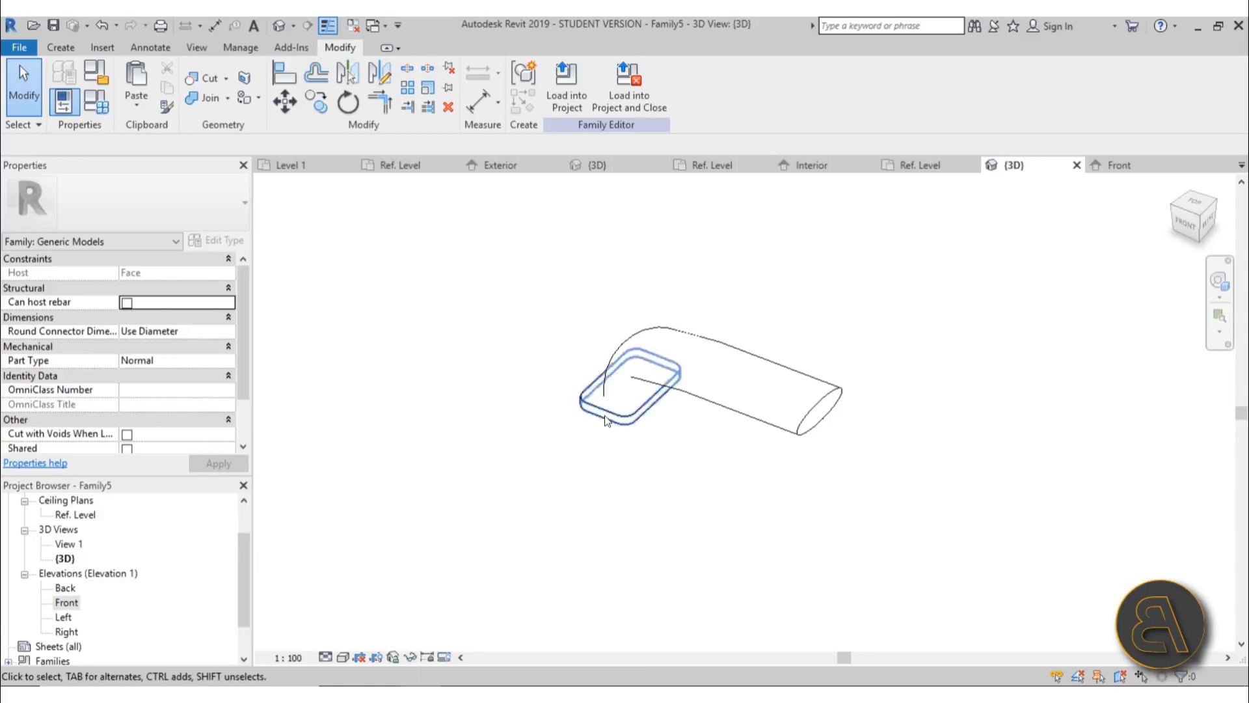
Load the handle family into window.rfa
{"action": "left_click", "coordinate": [564, 104]}
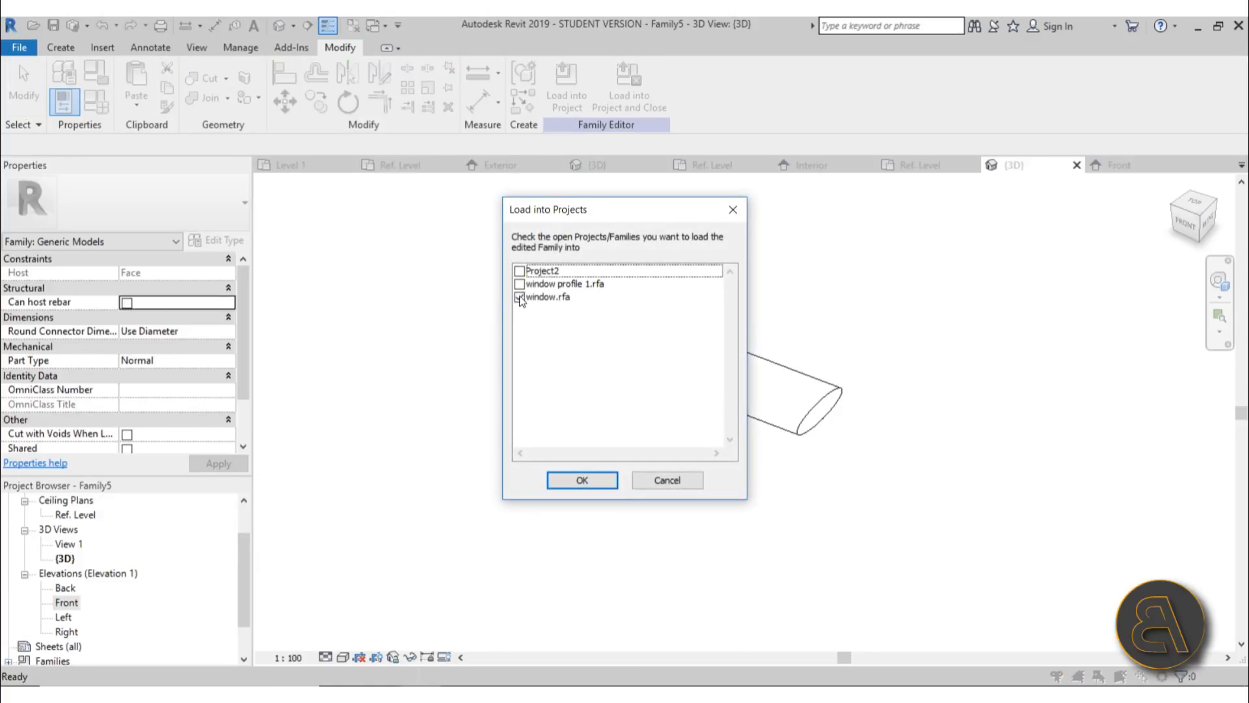
{"action": "left_click", "coordinate": [586, 484]}
{"action": "scroll", "coordinate": [625, 450], "scroll_direction": "down", "scroll_amount": 4}
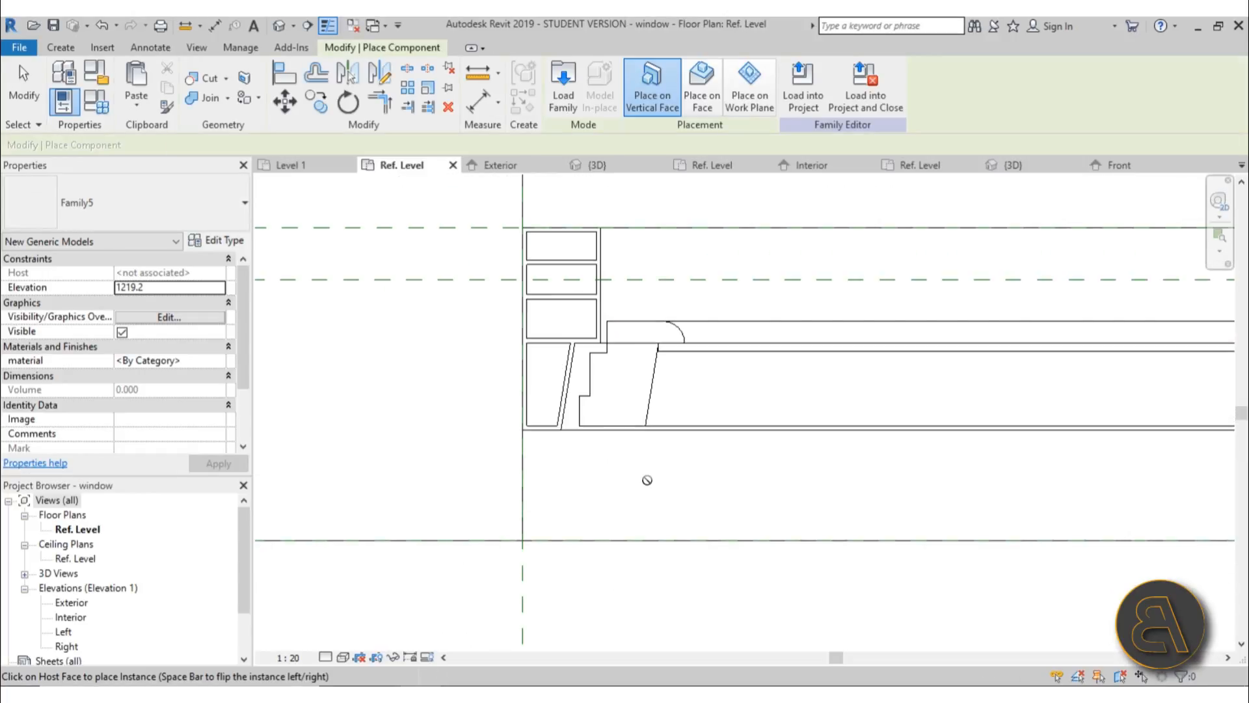
In the Interior elevation, set the work plane by picking the face of the inner sash frame, dismissing the save reminder
{"action": "double_click", "coordinate": [79, 620]}
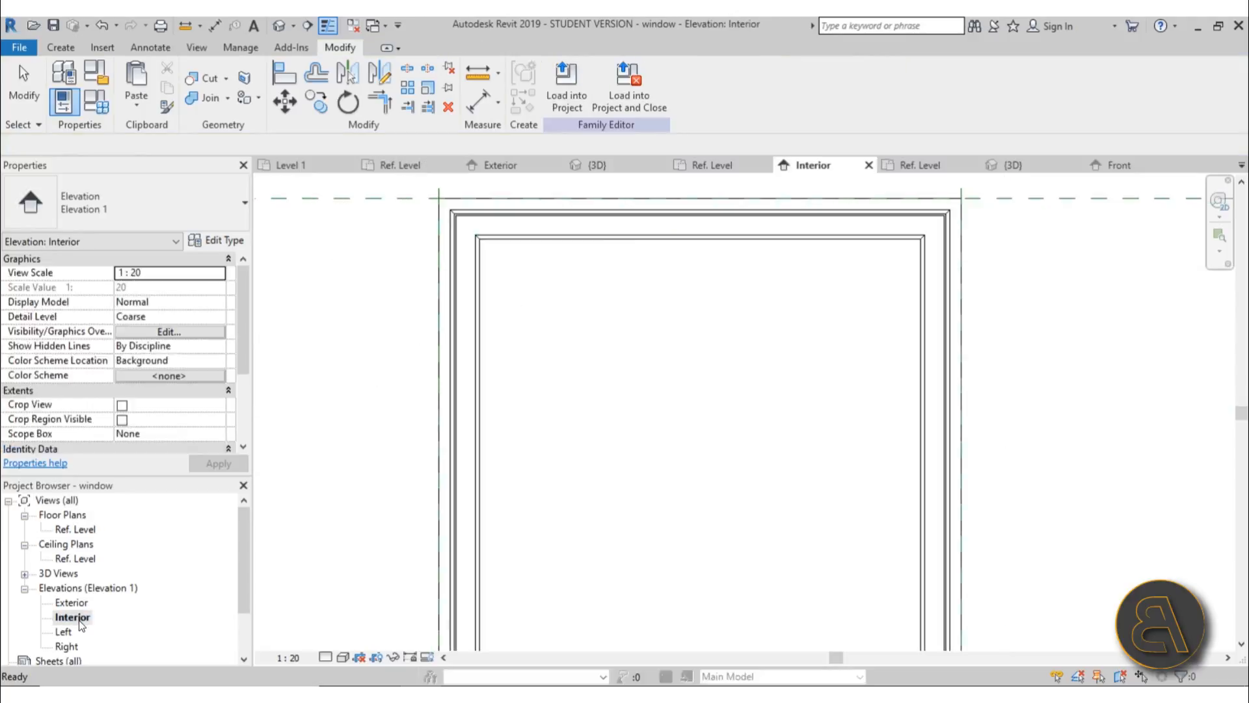
{"action": "scroll", "coordinate": [611, 374], "scroll_direction": "up", "scroll_amount": 2}
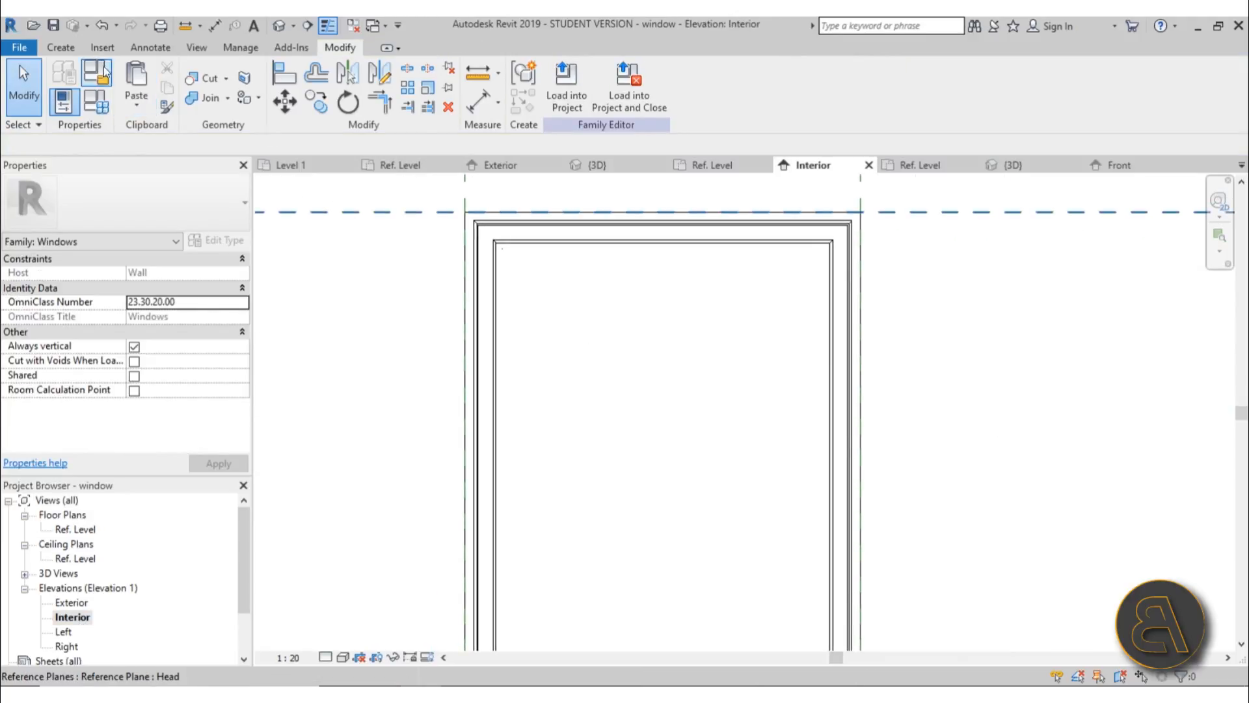
{"action": "left_click", "coordinate": [68, 48]}
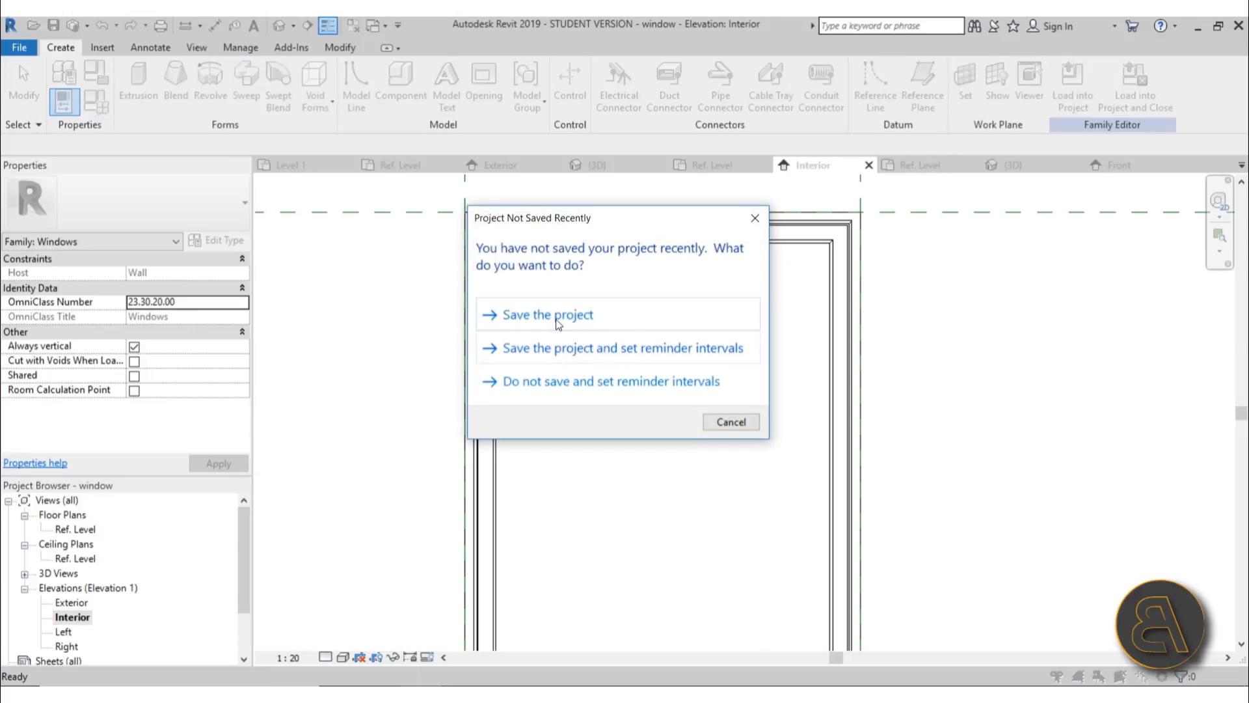
{"action": "left_click", "coordinate": [747, 419]}
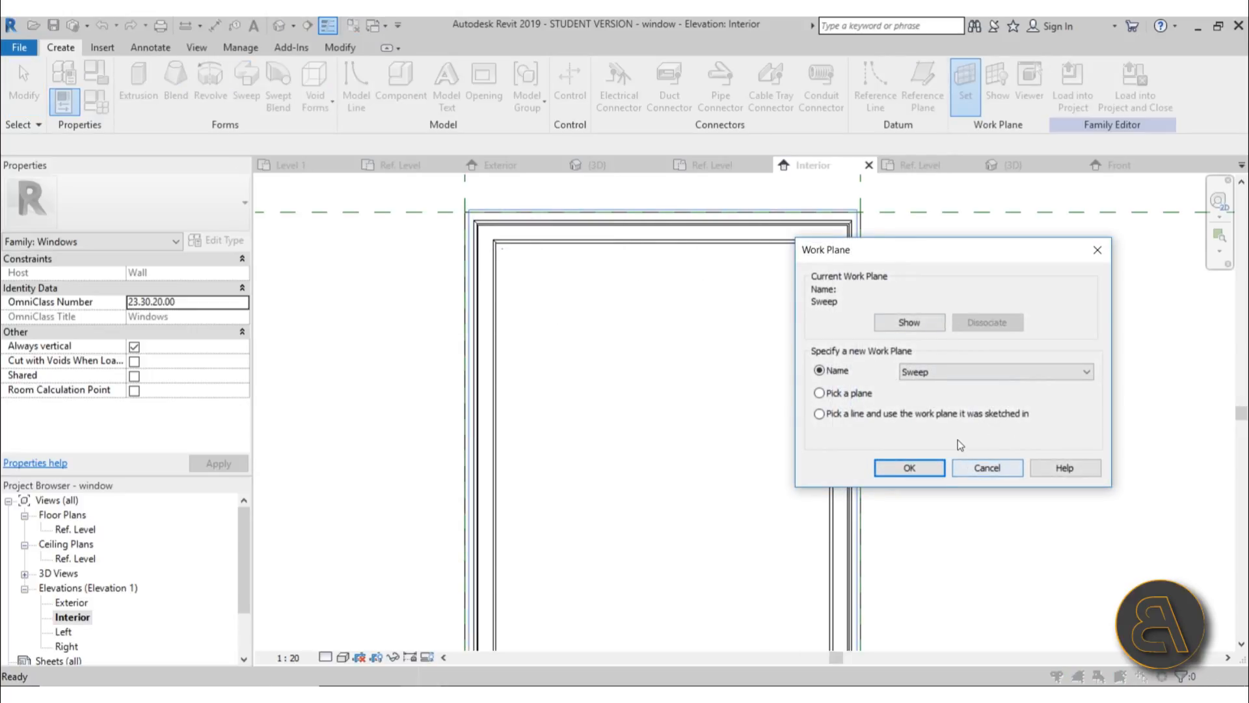
{"action": "left_click_drag", "start_coordinate": [902, 256], "coordinate": [861, 256]}
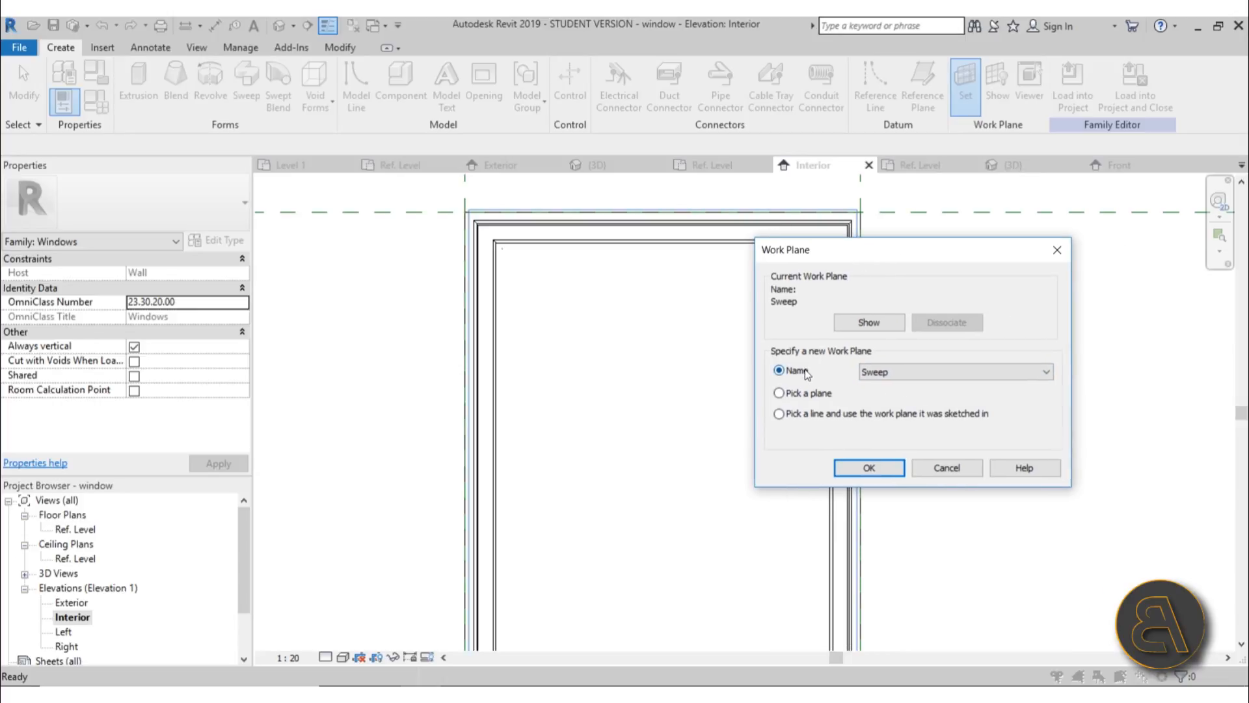
{"action": "left_click", "coordinate": [792, 395]}
{"action": "left_click", "coordinate": [870, 467]}
{"action": "scroll", "coordinate": [522, 307], "scroll_direction": "up", "scroll_amount": 4}
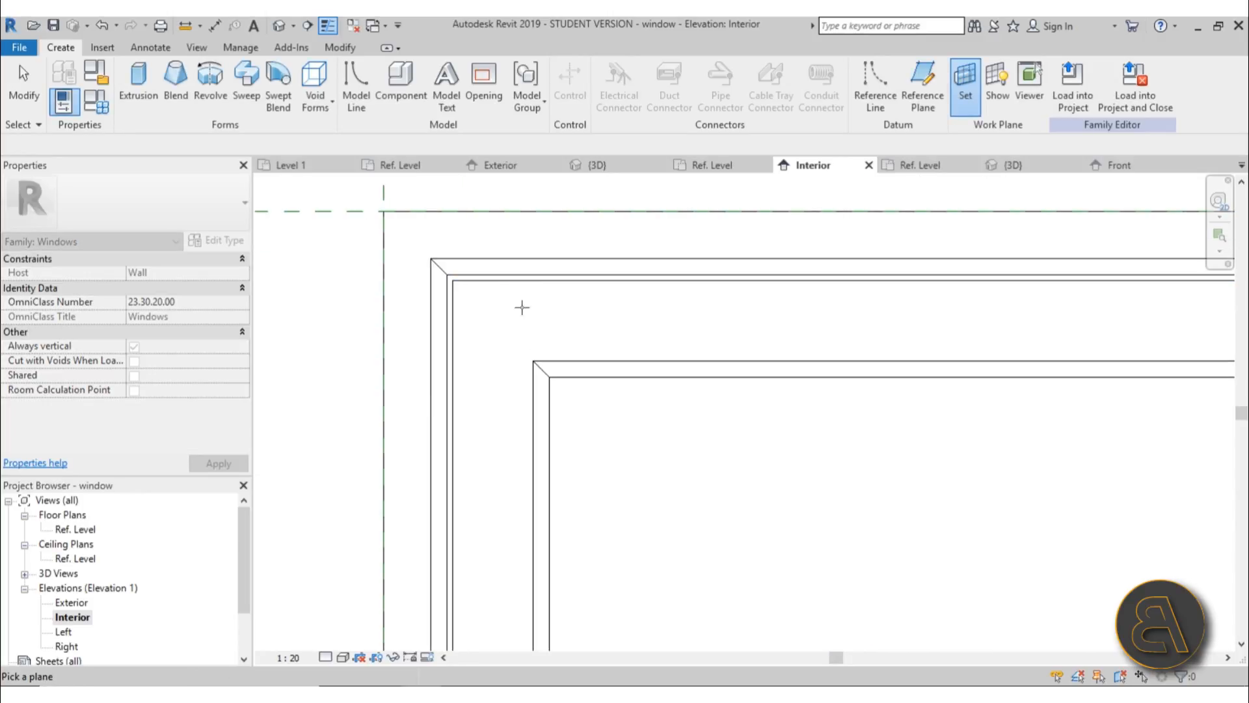
{"action": "left_click", "coordinate": [550, 357]}
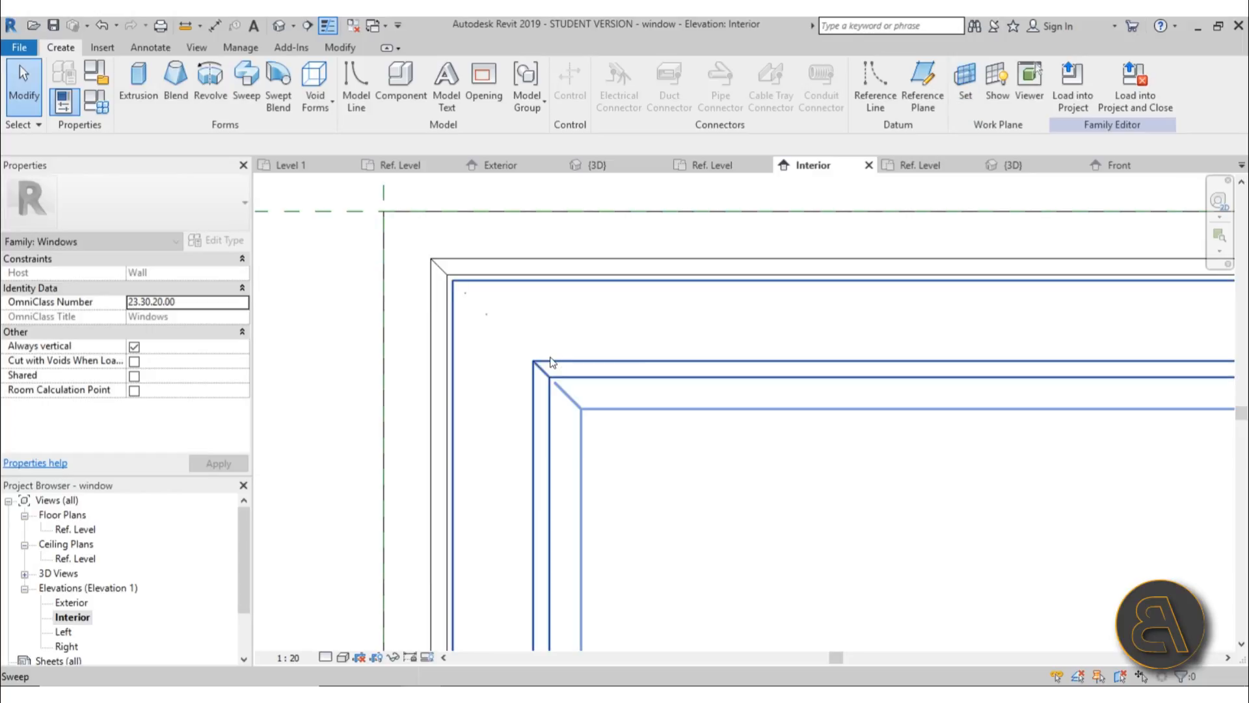
{"action": "scroll", "coordinate": [644, 404], "scroll_direction": "down", "scroll_amount": 5}
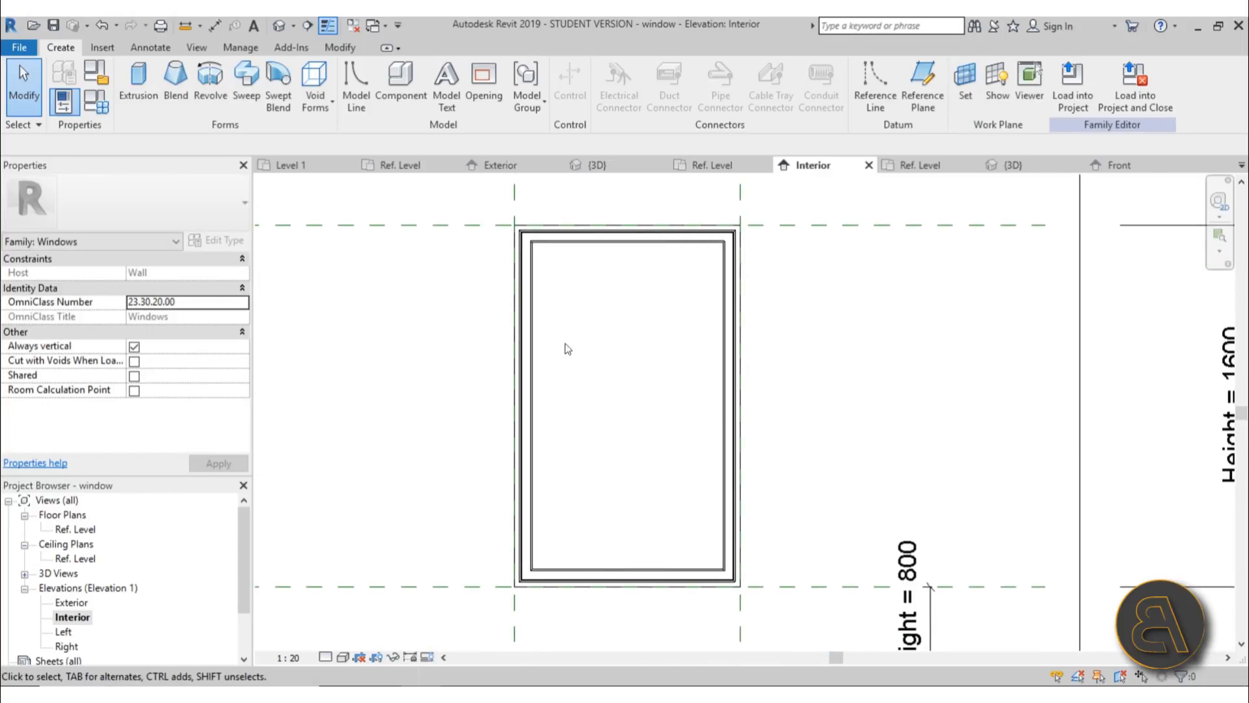
Place the Family5 handle on the face of the sash frame's left stile, at about mid-height of the window
{"action": "left_click", "coordinate": [390, 78]}
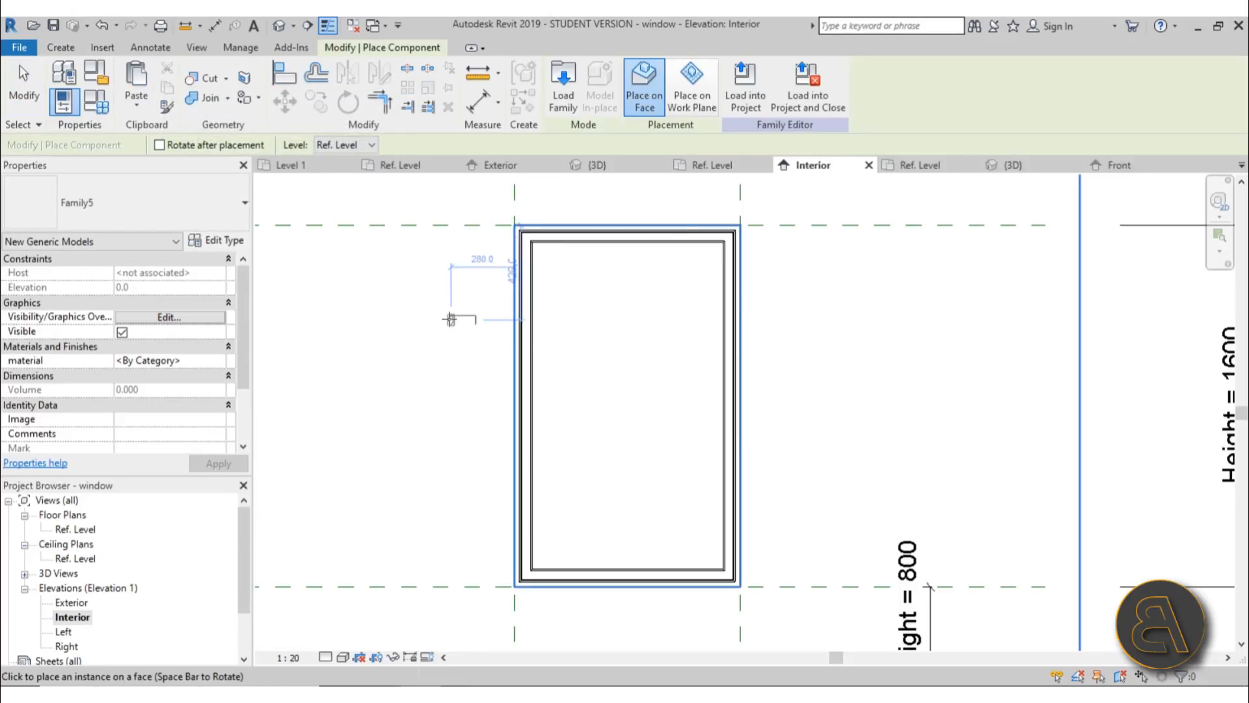
{"action": "scroll", "coordinate": [483, 357], "scroll_direction": "up", "scroll_amount": 3}
{"action": "scroll", "coordinate": [614, 417], "scroll_direction": "up", "scroll_amount": 3}
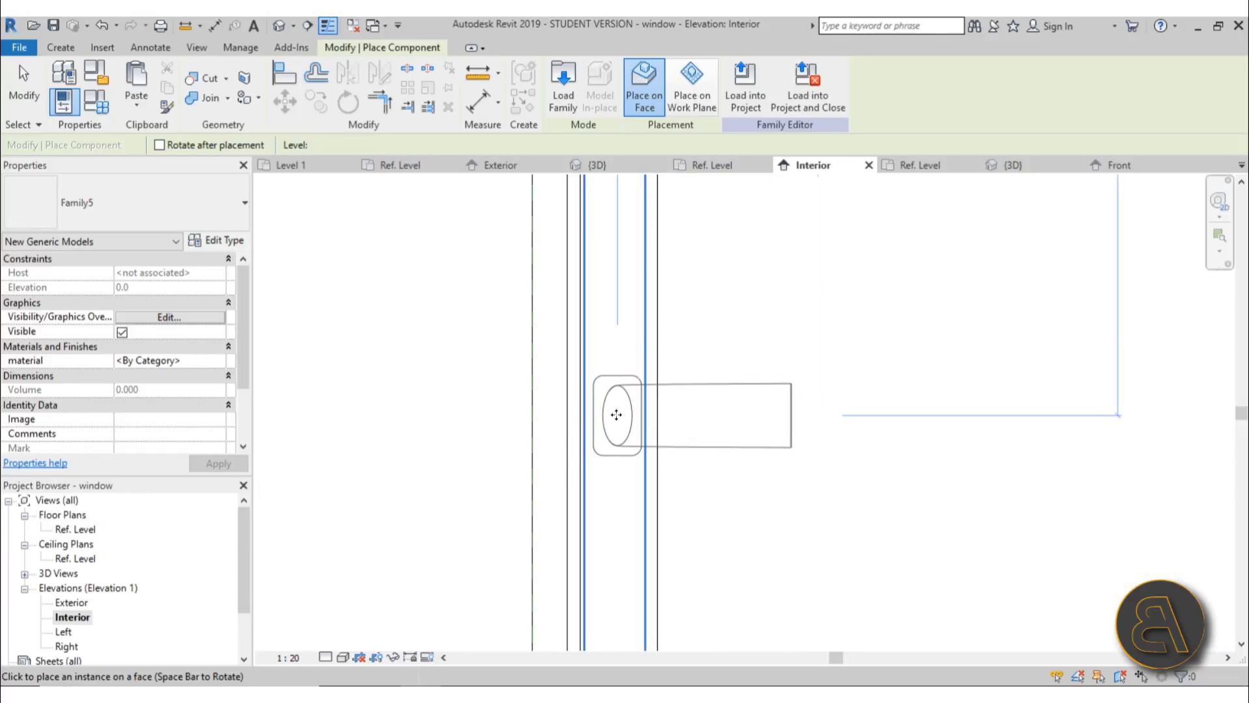
{"action": "scroll", "coordinate": [615, 420], "scroll_direction": "down", "scroll_amount": 4}
{"action": "key", "text": "Escape"}
{"action": "scroll", "coordinate": [685, 307], "scroll_direction": "down", "scroll_amount": 4}
{"action": "middle_click_drag", "start_coordinate": [708, 343], "coordinate": [617, 385]}
{"action": "scroll", "coordinate": [612, 379], "scroll_direction": "up", "scroll_amount": 4}
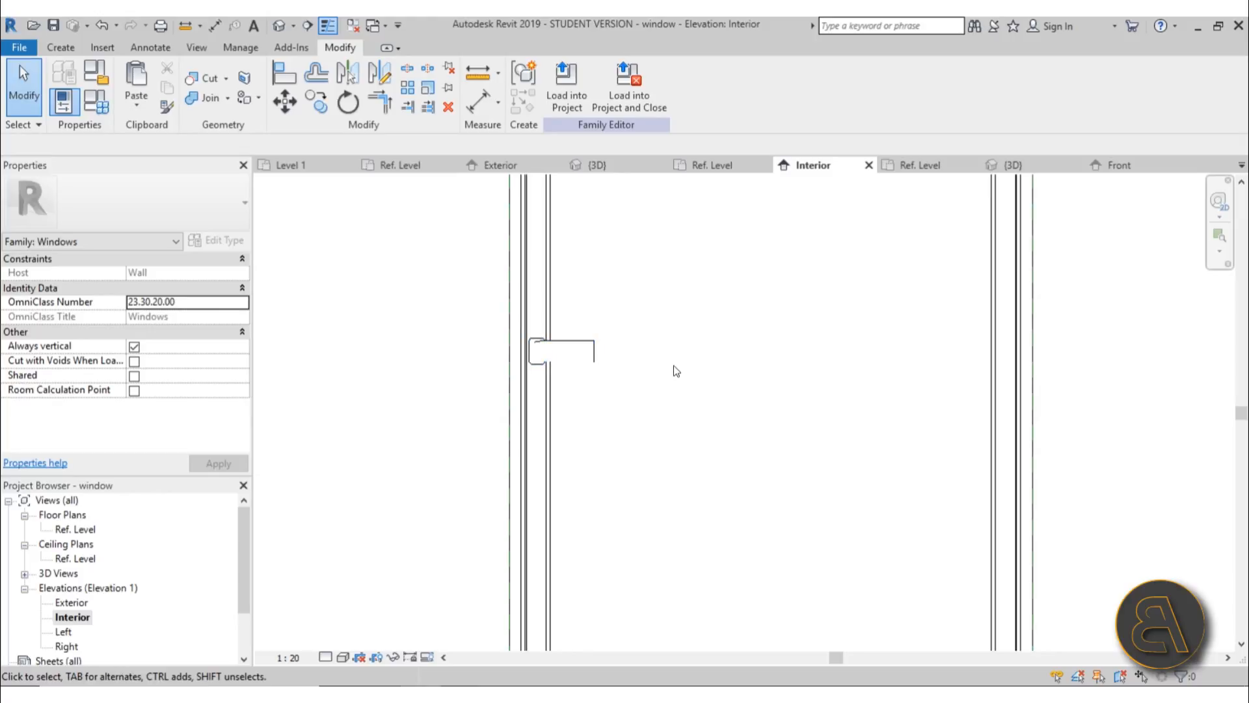
{"action": "scroll", "coordinate": [673, 365], "scroll_direction": "down", "scroll_amount": 3}
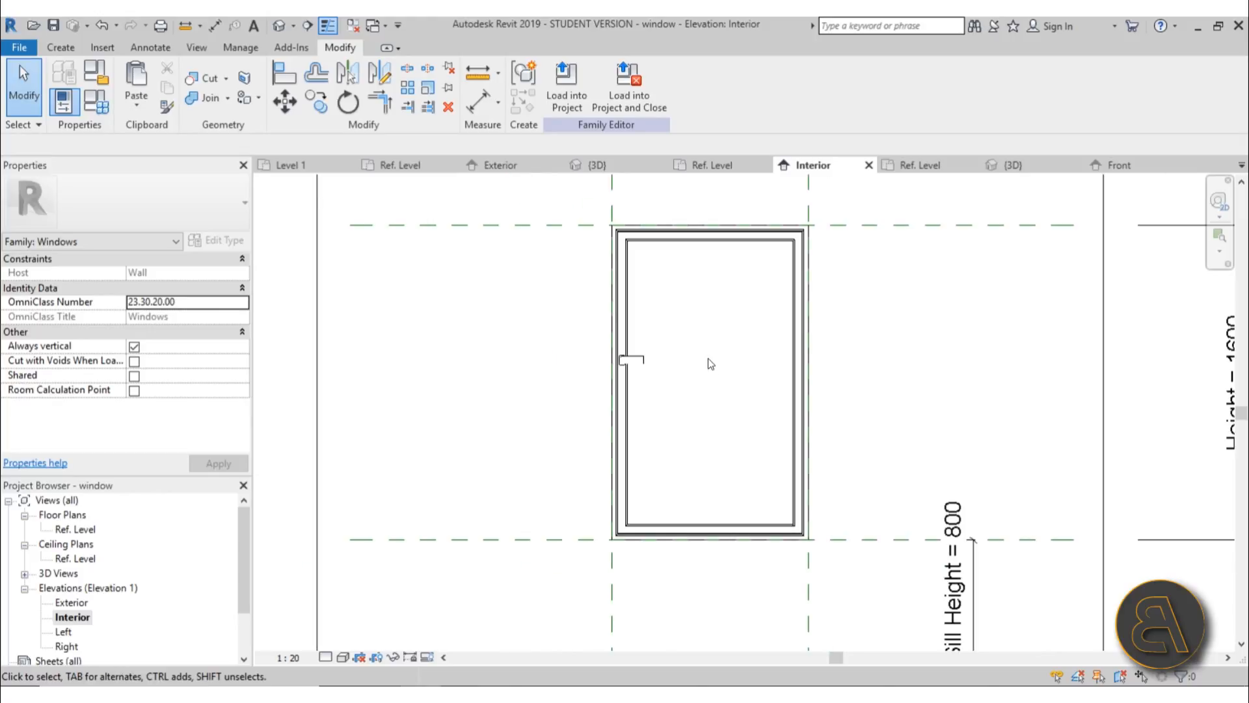
{"action": "scroll", "coordinate": [708, 362], "scroll_direction": "down", "scroll_amount": 1}
{"action": "middle_click_drag", "start_coordinate": [708, 362], "coordinate": [653, 371]}
{"action": "scroll", "coordinate": [680, 370], "scroll_direction": "down", "scroll_amount": 1}
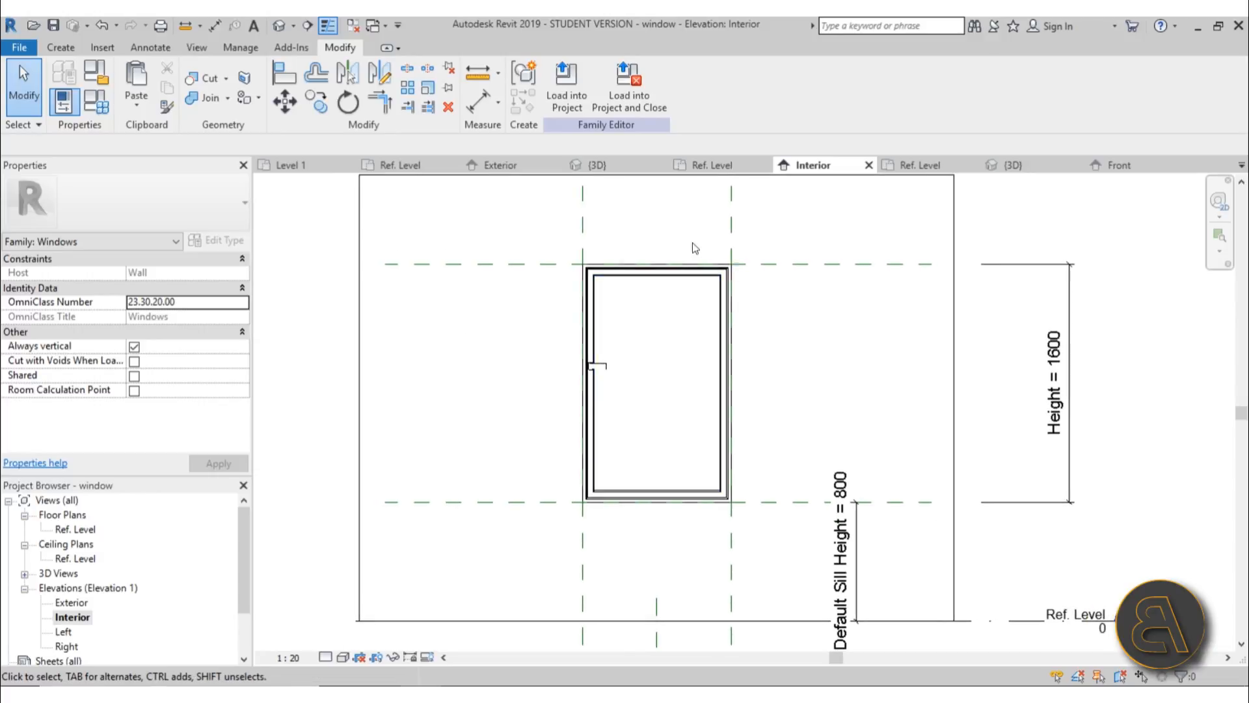
Set the window family's Width to 1200 and apply the change
{"action": "left_click", "coordinate": [96, 102]}
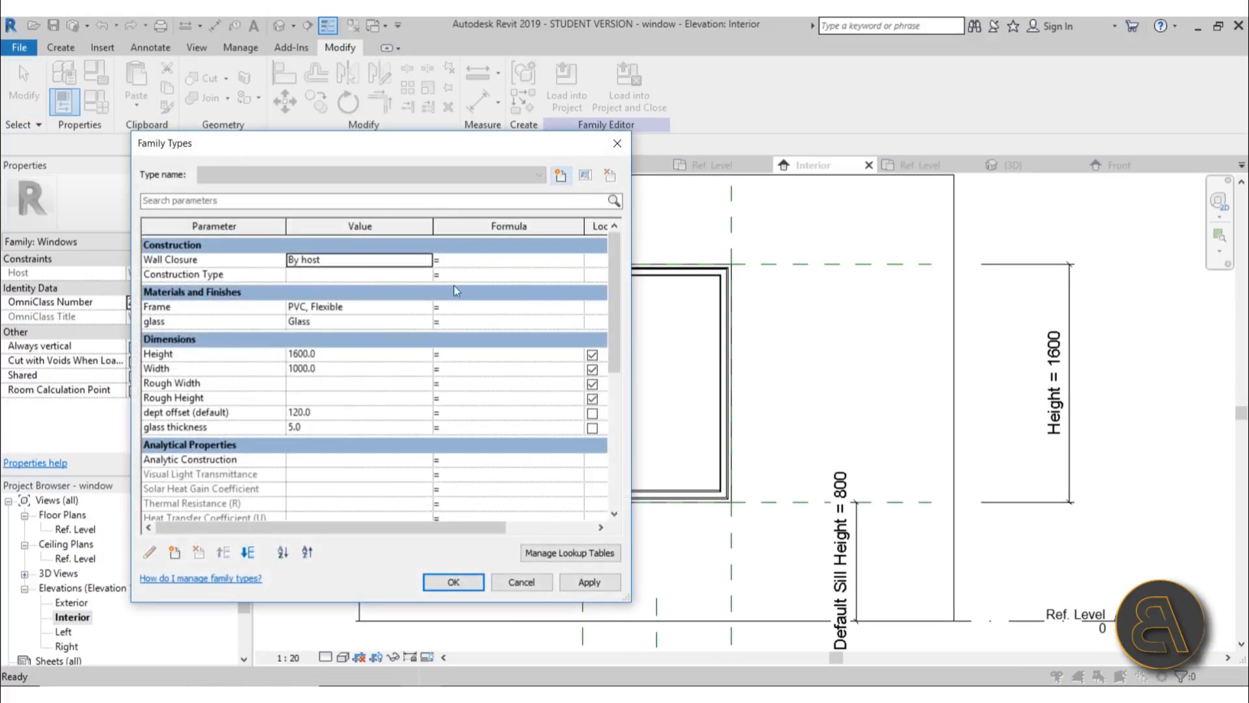
{"action": "left_click", "coordinate": [347, 359]}
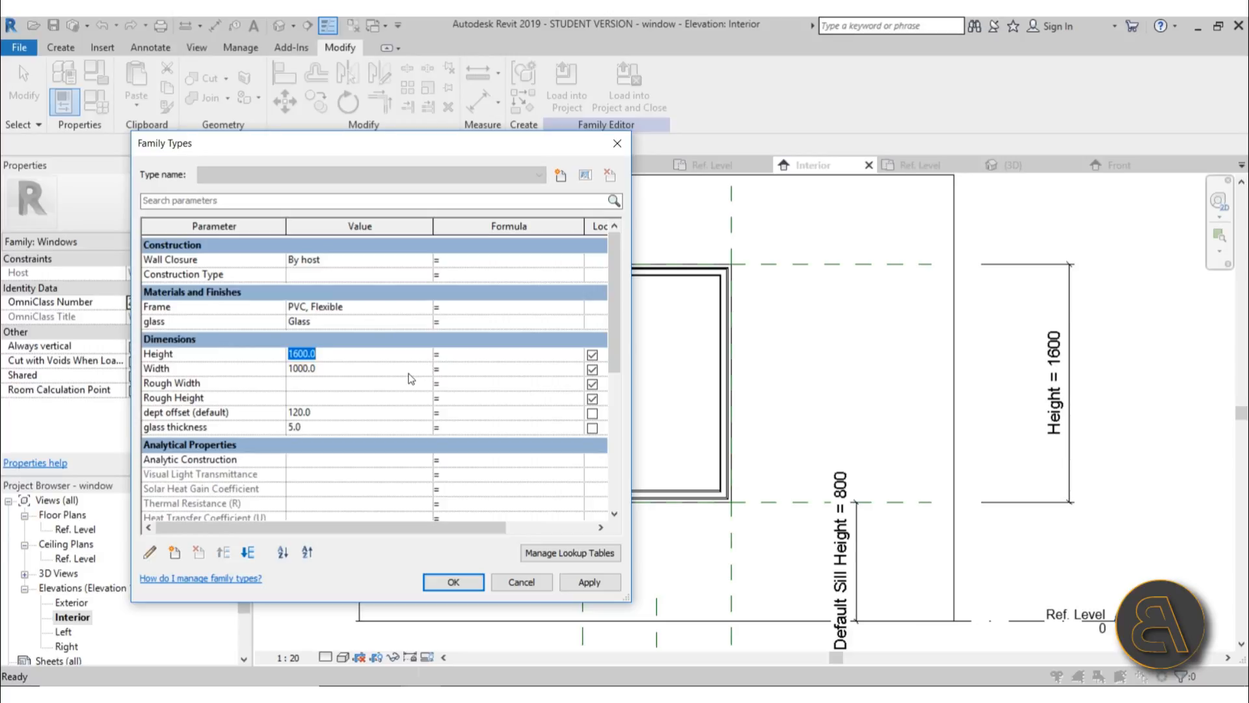
{"action": "left_click", "coordinate": [409, 374]}
{"action": "type", "text": "12"}
{"action": "left_click", "coordinate": [589, 581]}
{"action": "left_click", "coordinate": [454, 581]}
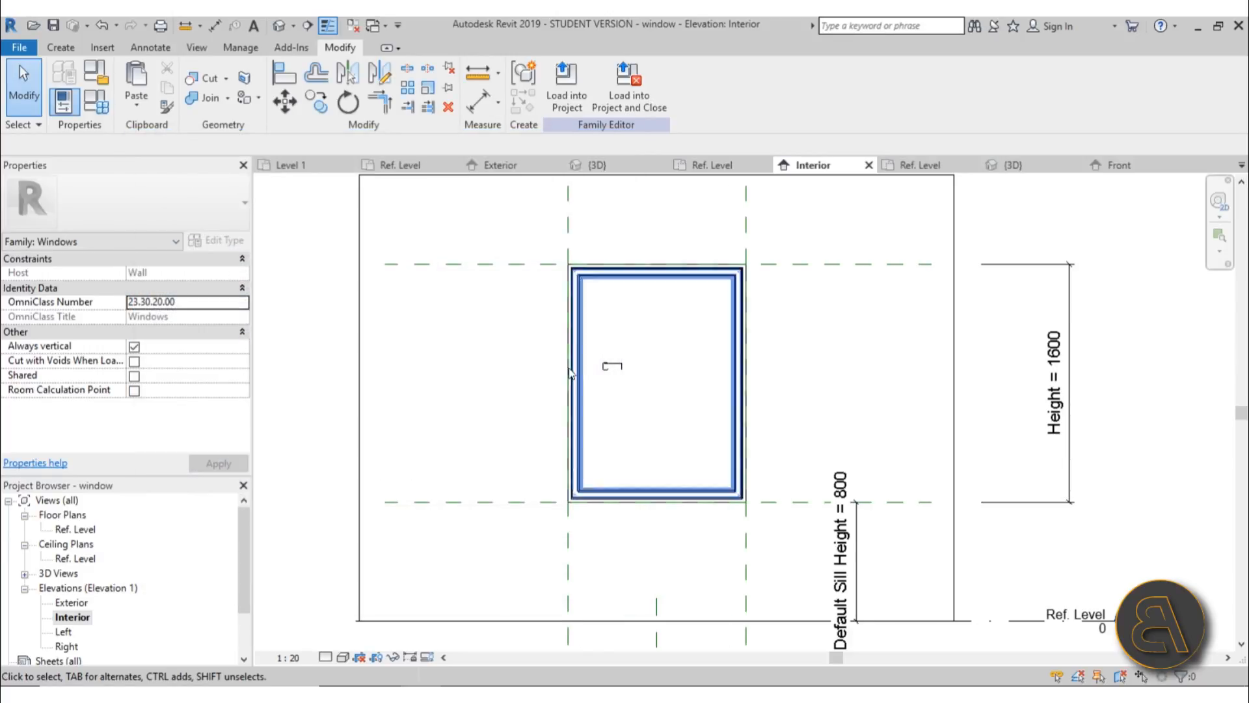
Examine the handle's position relative to the sash frame in the Interior elevation and the 3D view
{"action": "scroll", "coordinate": [571, 372], "scroll_direction": "up", "scroll_amount": 4}
{"action": "scroll", "coordinate": [702, 368], "scroll_direction": "up", "scroll_amount": 3}
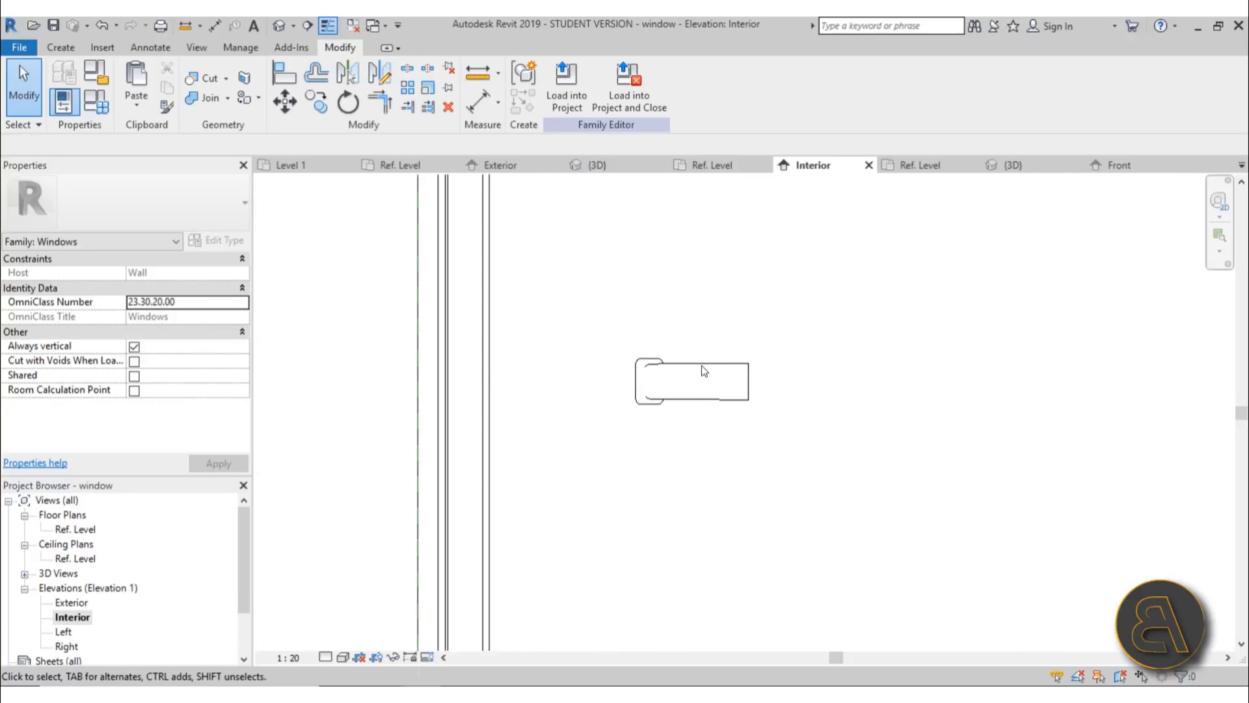
{"action": "left_click", "coordinate": [280, 25]}
{"action": "scroll", "coordinate": [714, 393], "scroll_direction": "down", "scroll_amount": 5}
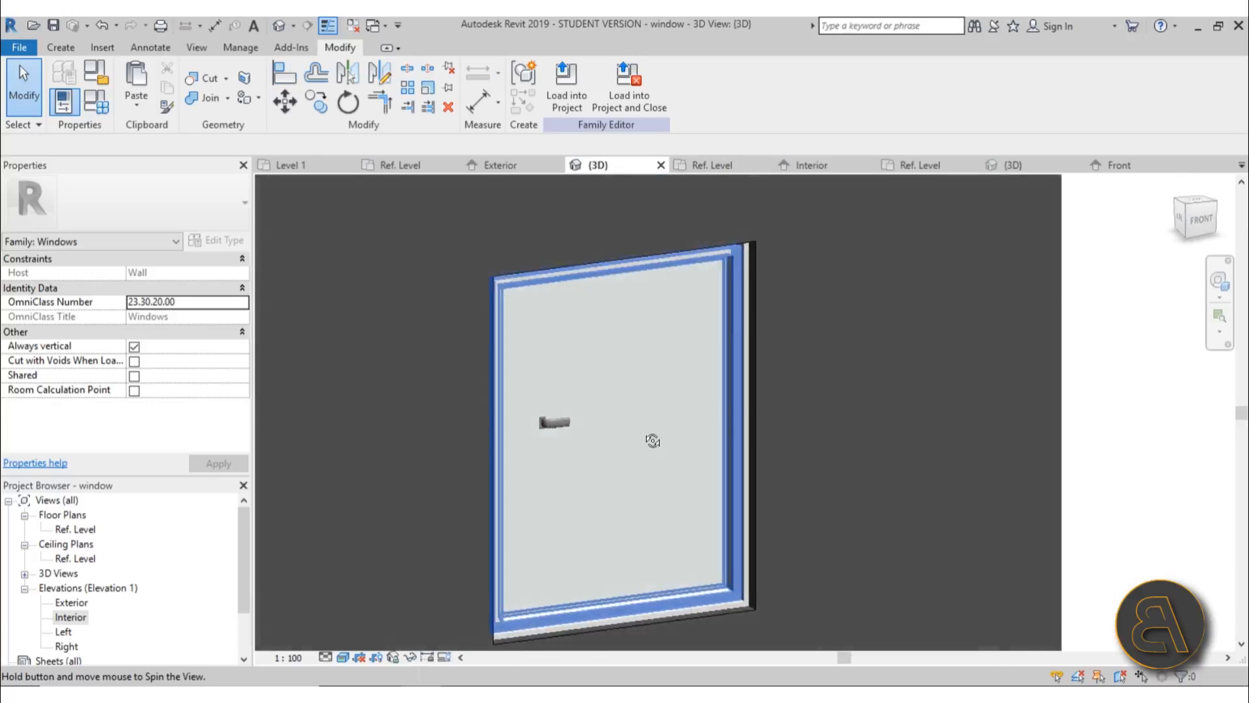
{"action": "middle_click_drag", "start_coordinate": [649, 437], "coordinate": [442, 563], "text": "shift"}
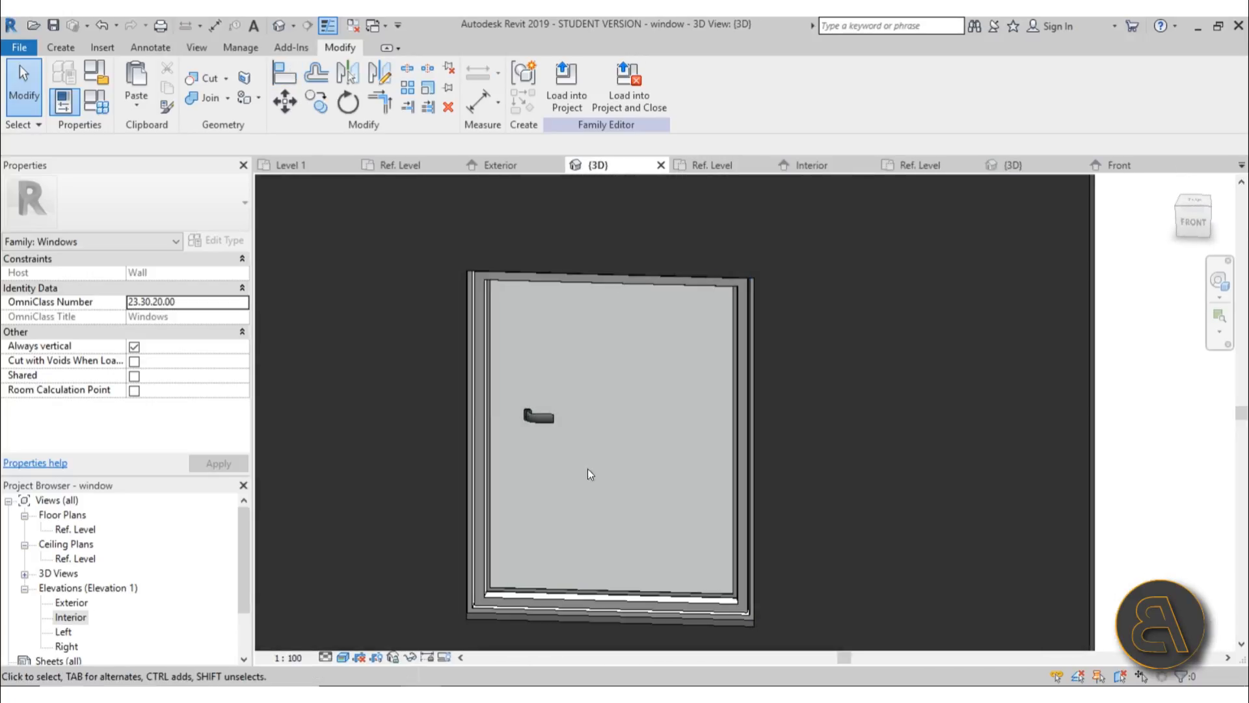
Move the handle back onto the left stile of the sash frame in the Interior elevation
{"action": "double_click", "coordinate": [70, 616]}
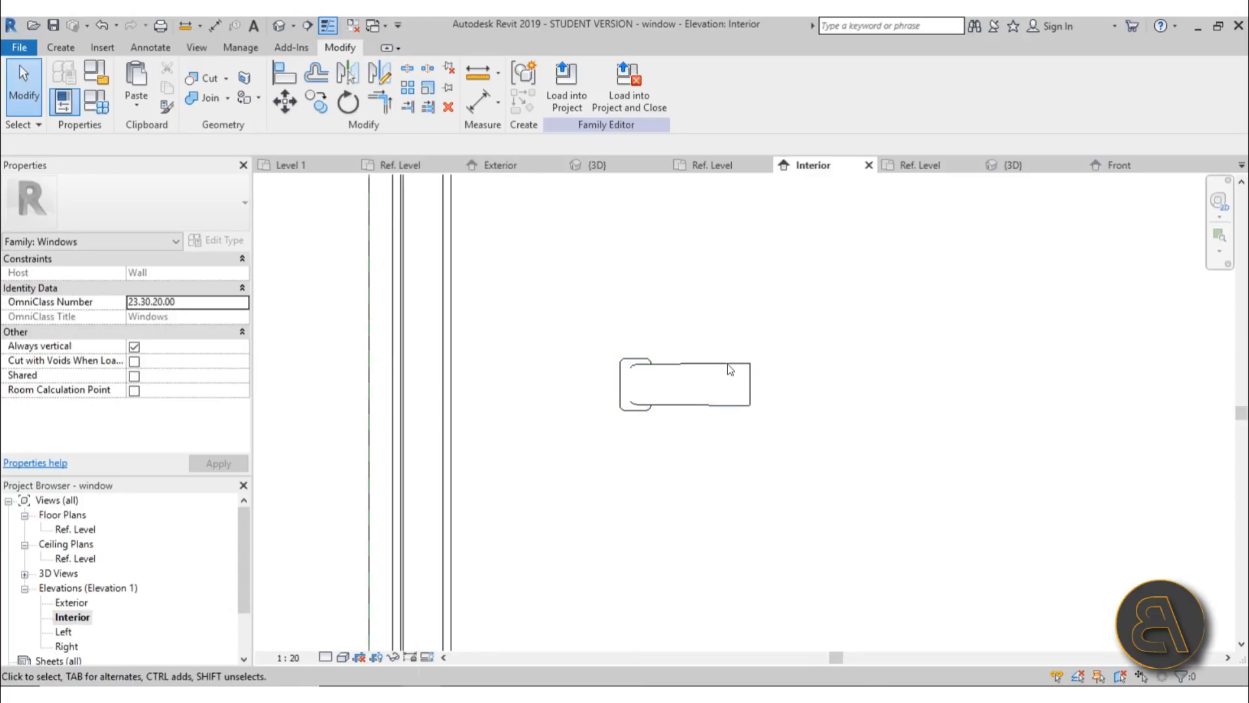
{"action": "left_click_drag", "start_coordinate": [727, 364], "coordinate": [474, 381]}
{"action": "left_click_drag", "start_coordinate": [679, 364], "coordinate": [477, 367]}
{"action": "left_click", "coordinate": [511, 312]}
{"action": "scroll", "coordinate": [548, 352], "scroll_direction": "down", "scroll_amount": 3}
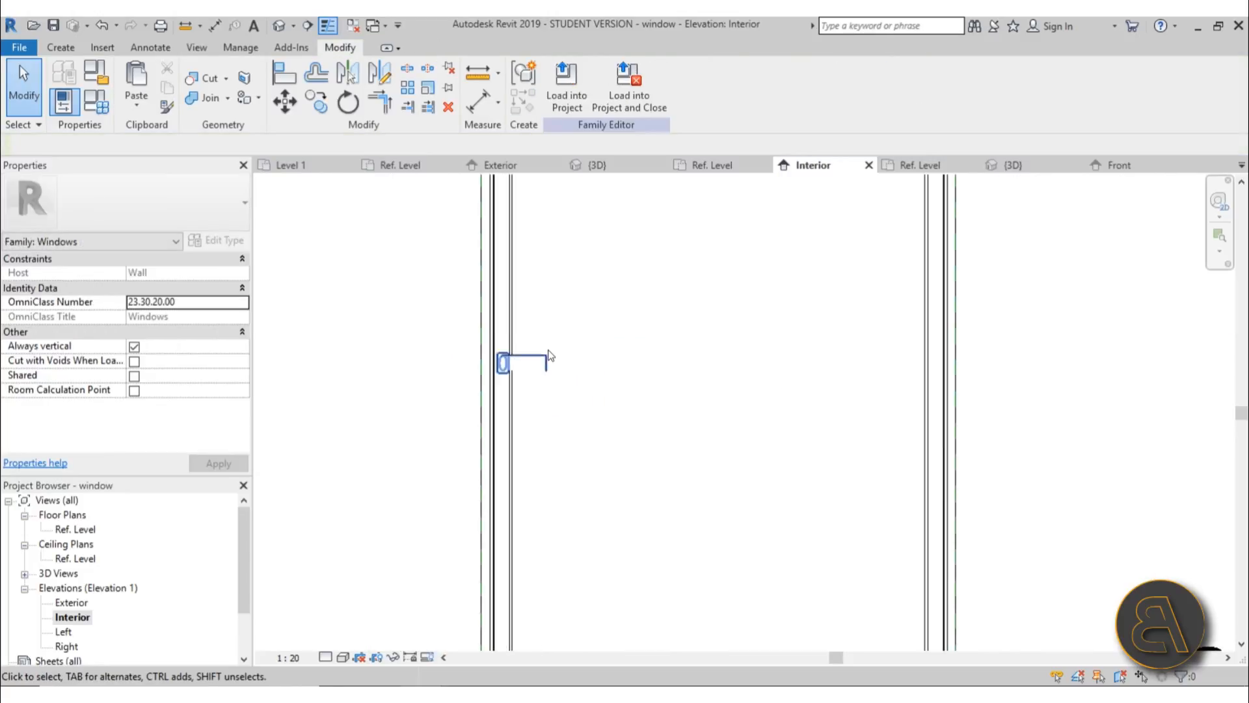
{"action": "scroll", "coordinate": [548, 354], "scroll_direction": "down", "scroll_amount": 4}
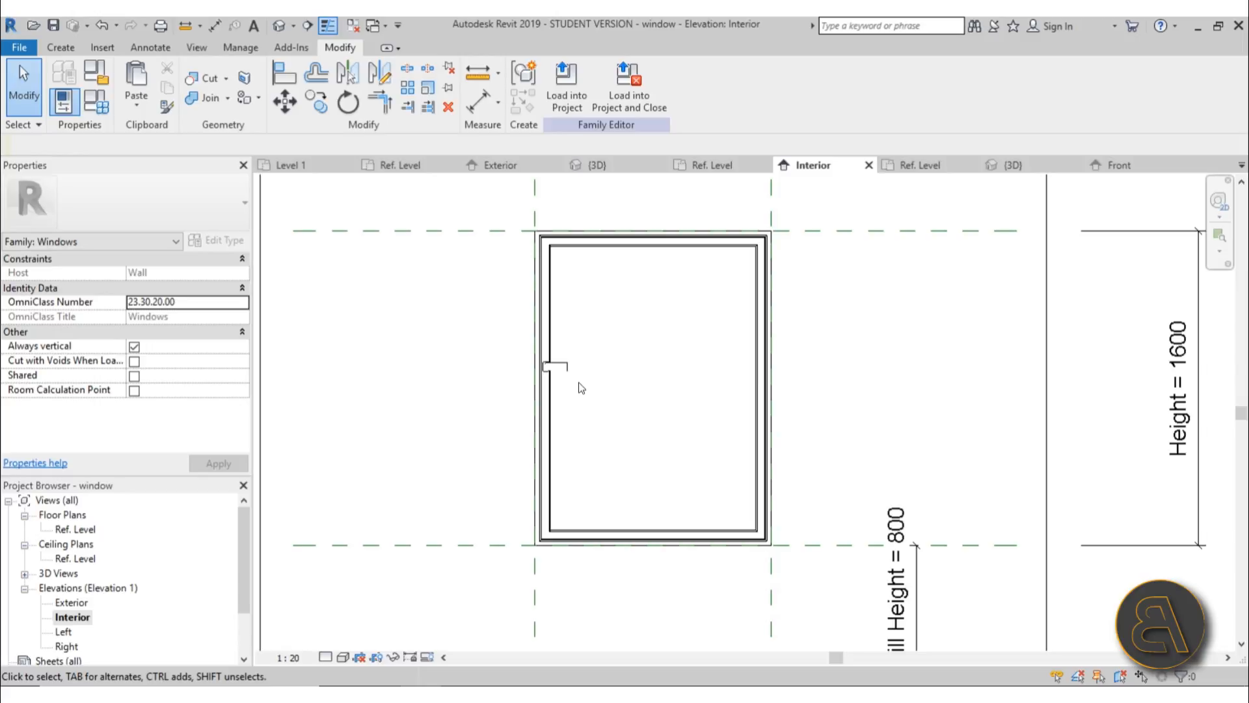
Draw a horizontal reference plane across the window near its mid-height in the Interior elevation
{"action": "left_click", "coordinate": [69, 46]}
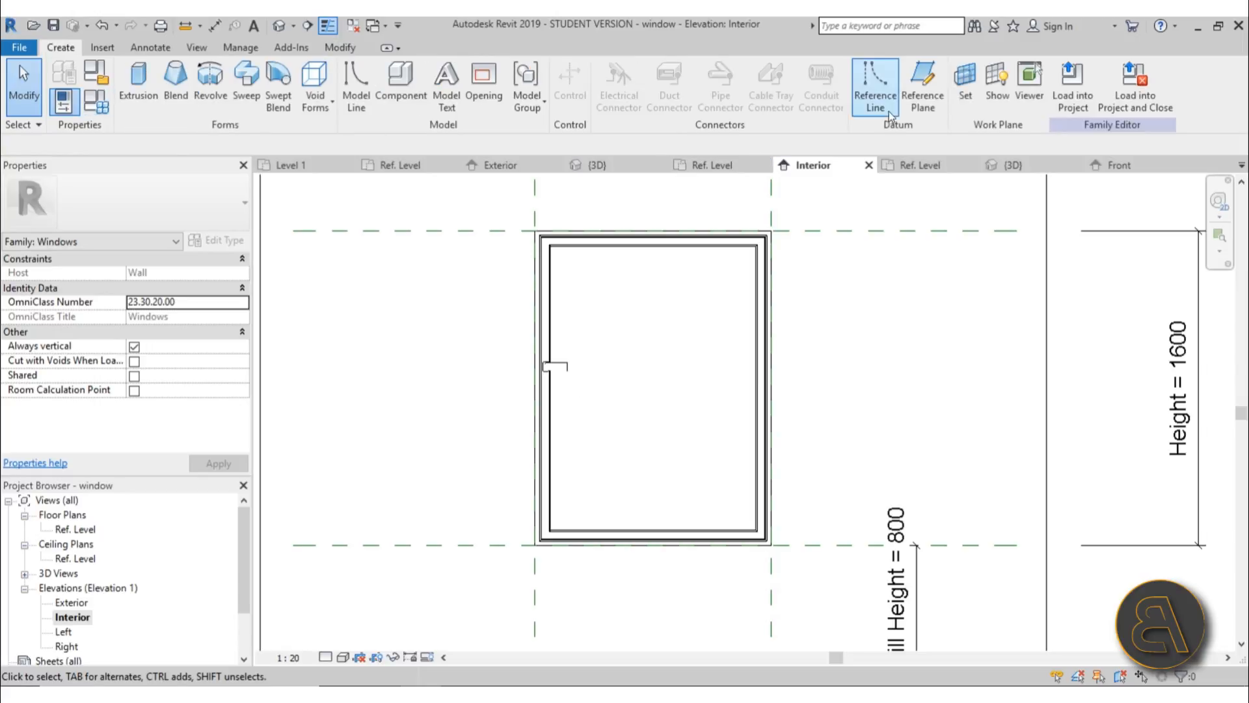
{"action": "left_click", "coordinate": [915, 103]}
{"action": "left_click", "coordinate": [357, 379]}
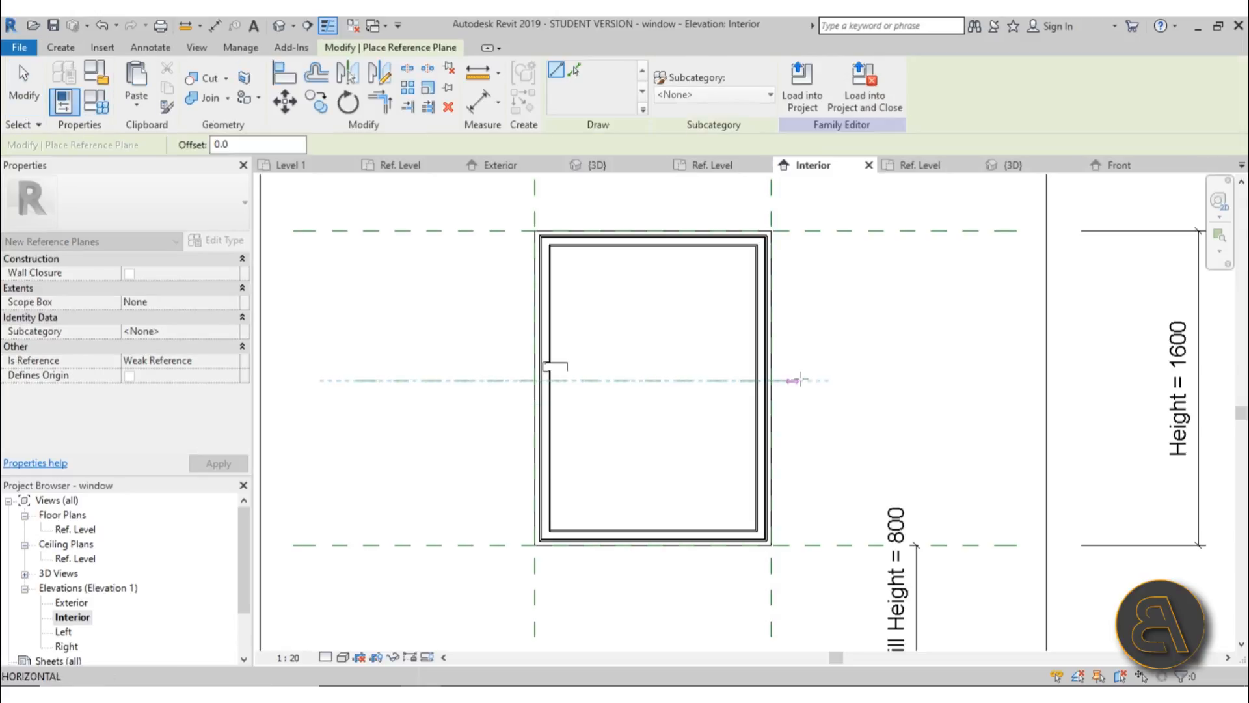
{"action": "left_click", "coordinate": [859, 380]}
{"action": "key", "text": "Escape"}
{"action": "key", "text": "Escape"}
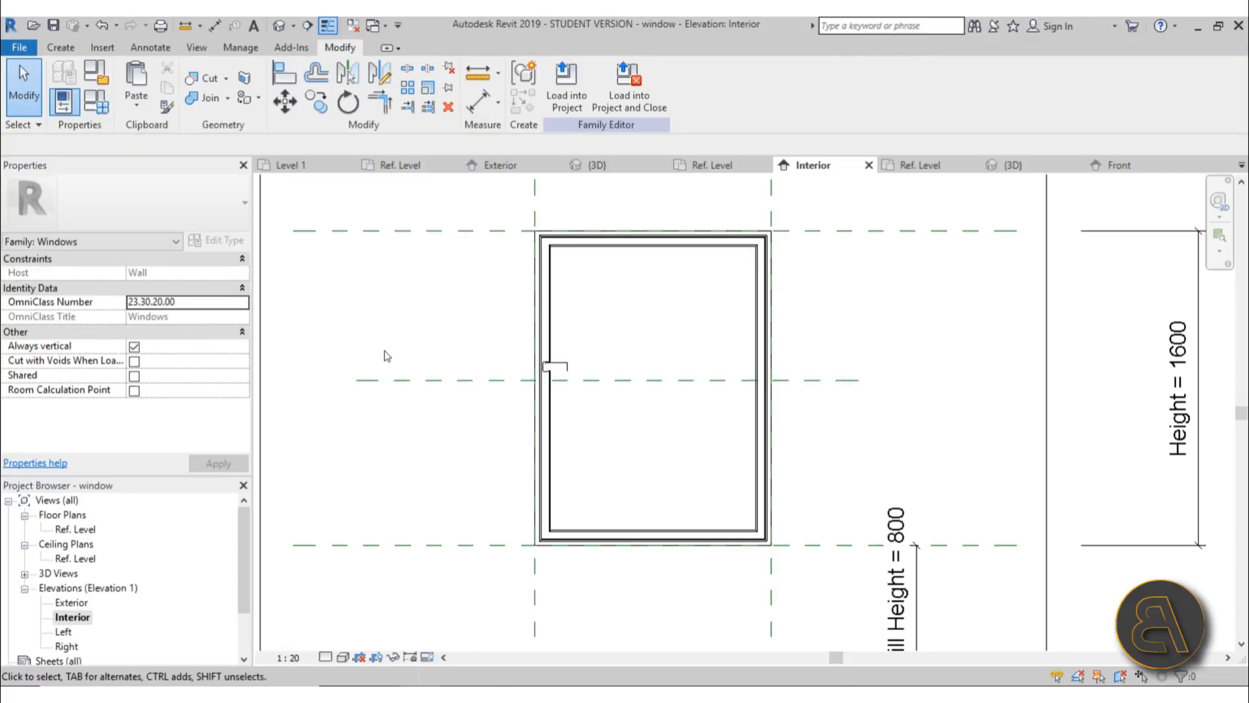
Dimension the window's top, middle and bottom horizontal reference planes in one string and make the two segments equal
{"action": "key", "text": "d"}
{"action": "key", "text": "i"}
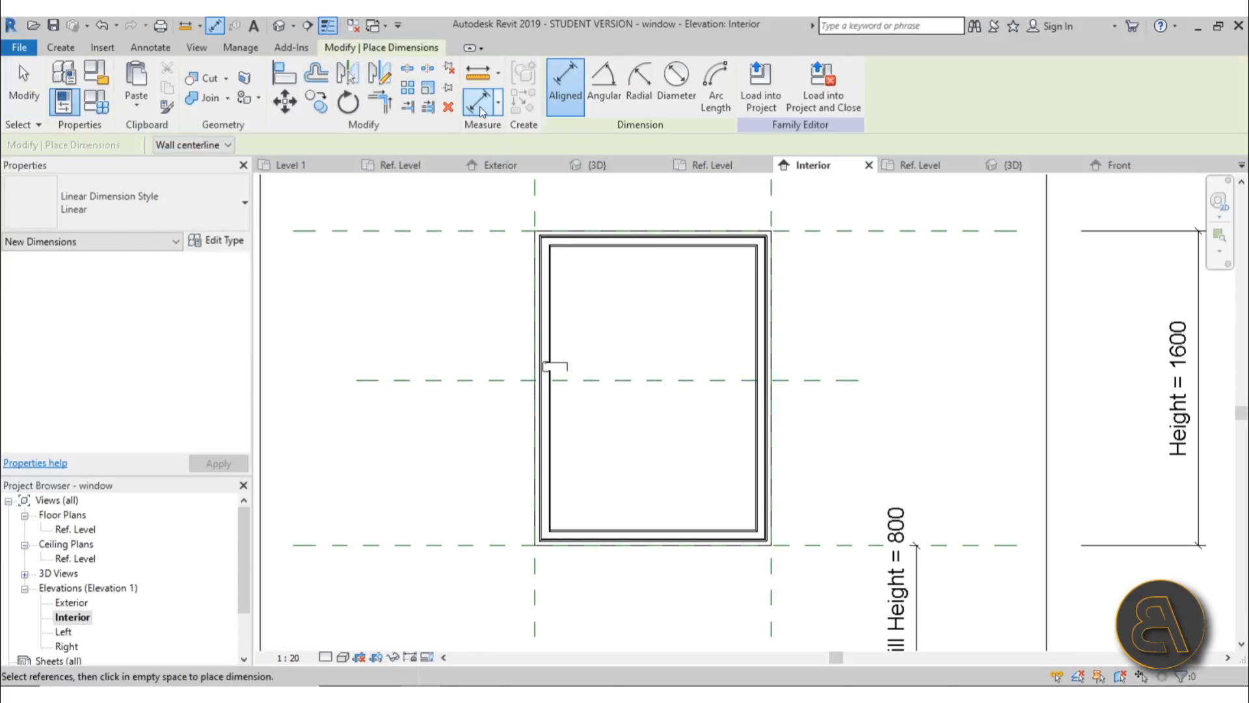
{"action": "left_click", "coordinate": [444, 232]}
{"action": "left_click", "coordinate": [449, 380]}
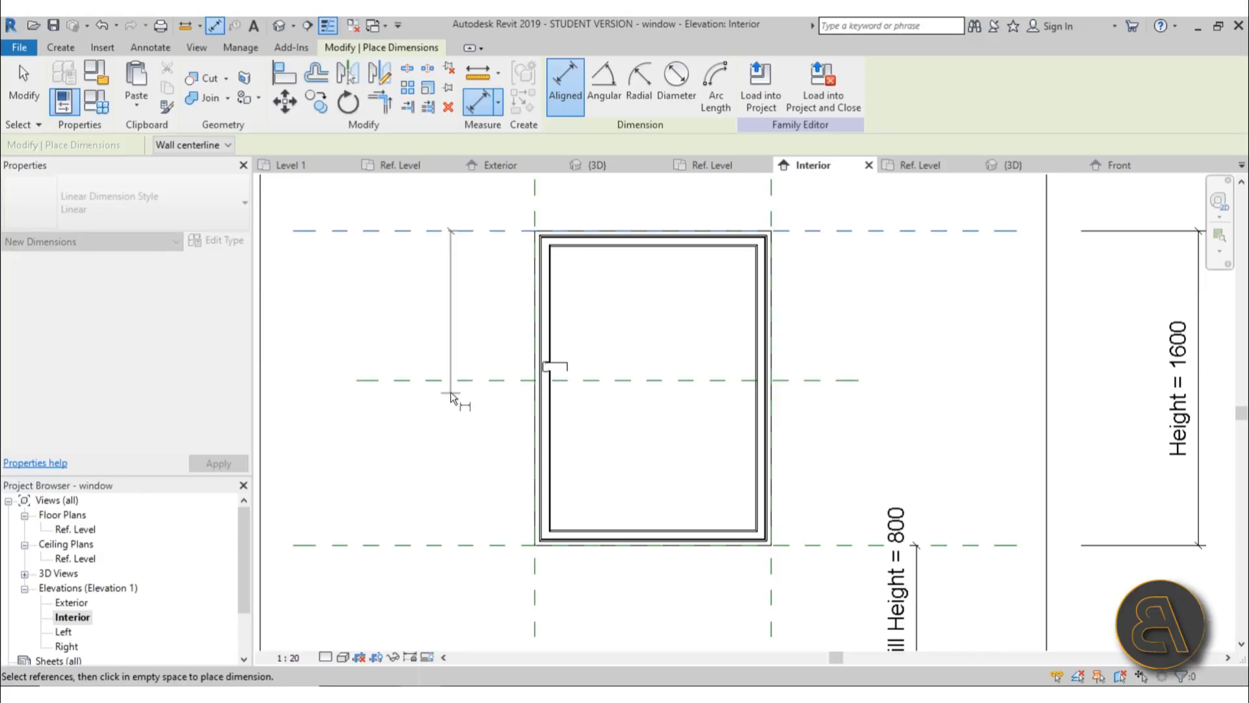
{"action": "left_click", "coordinate": [410, 545]}
{"action": "left_click", "coordinate": [330, 459]}
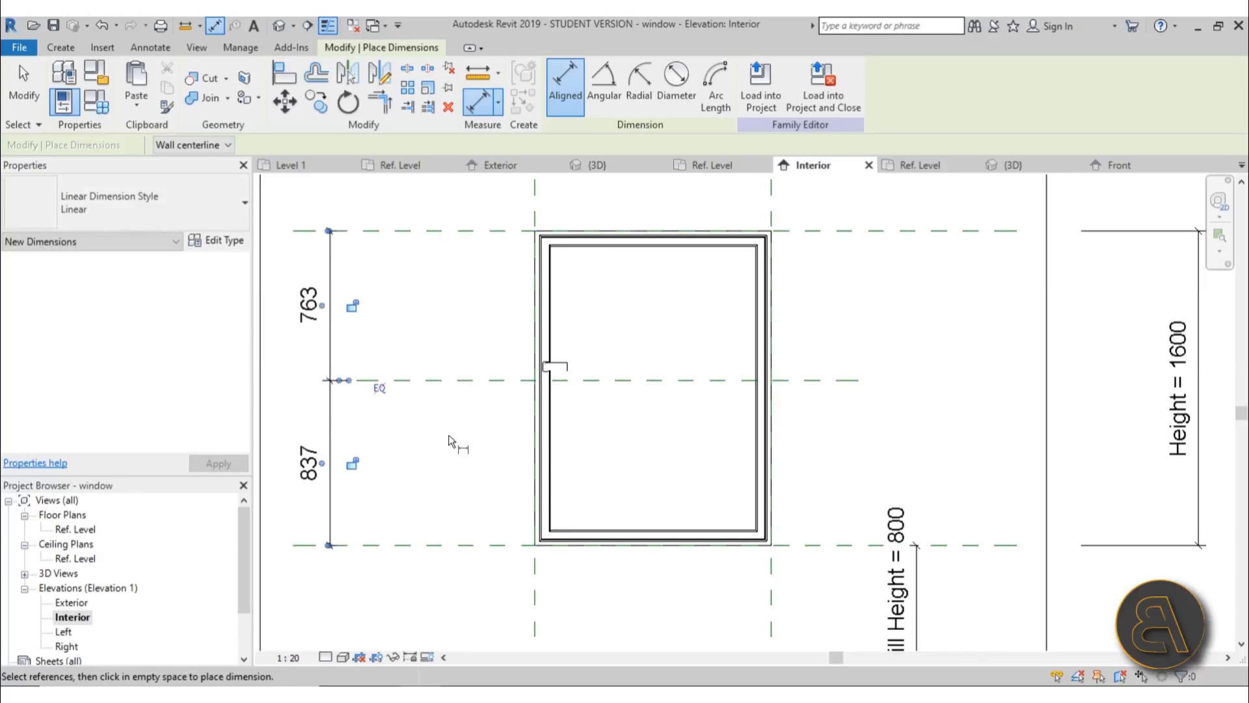
{"action": "left_click", "coordinate": [379, 388]}
{"action": "key", "text": "Escape"}
{"action": "key", "text": "Escape"}
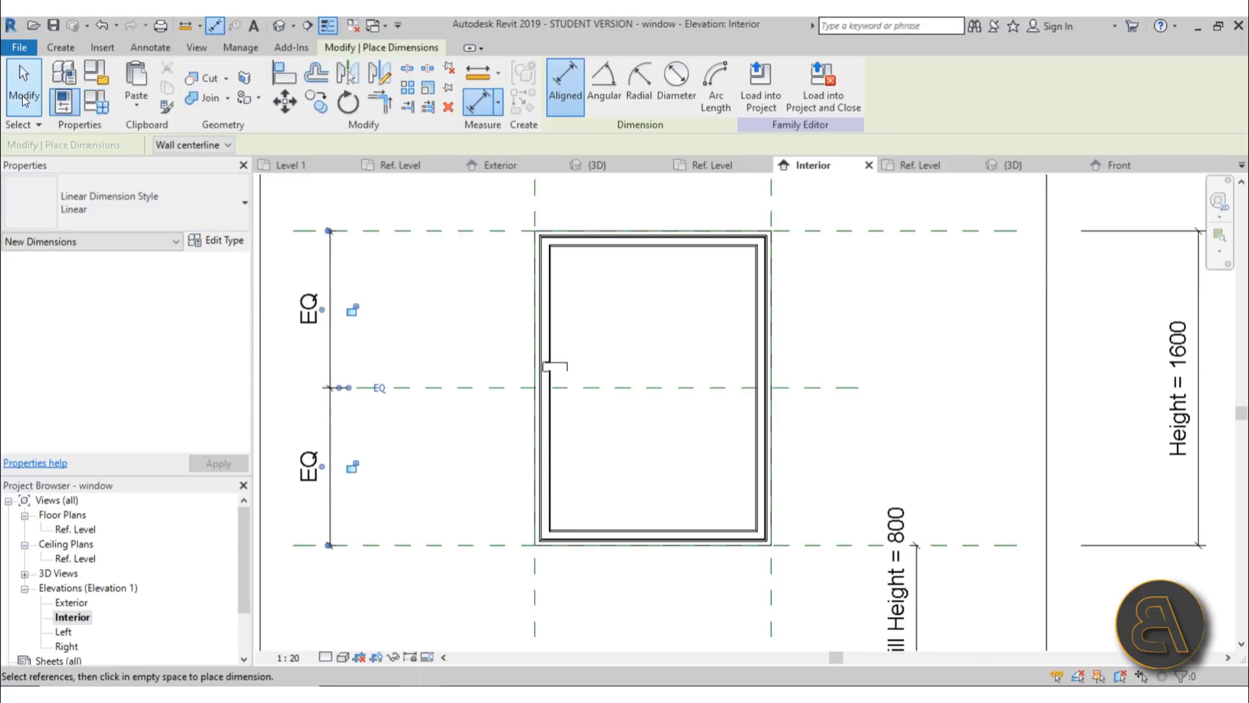
Extend the right end of the mid-height reference plane farther beyond the window
{"action": "scroll", "coordinate": [340, 371], "scroll_direction": "down", "scroll_amount": 3}
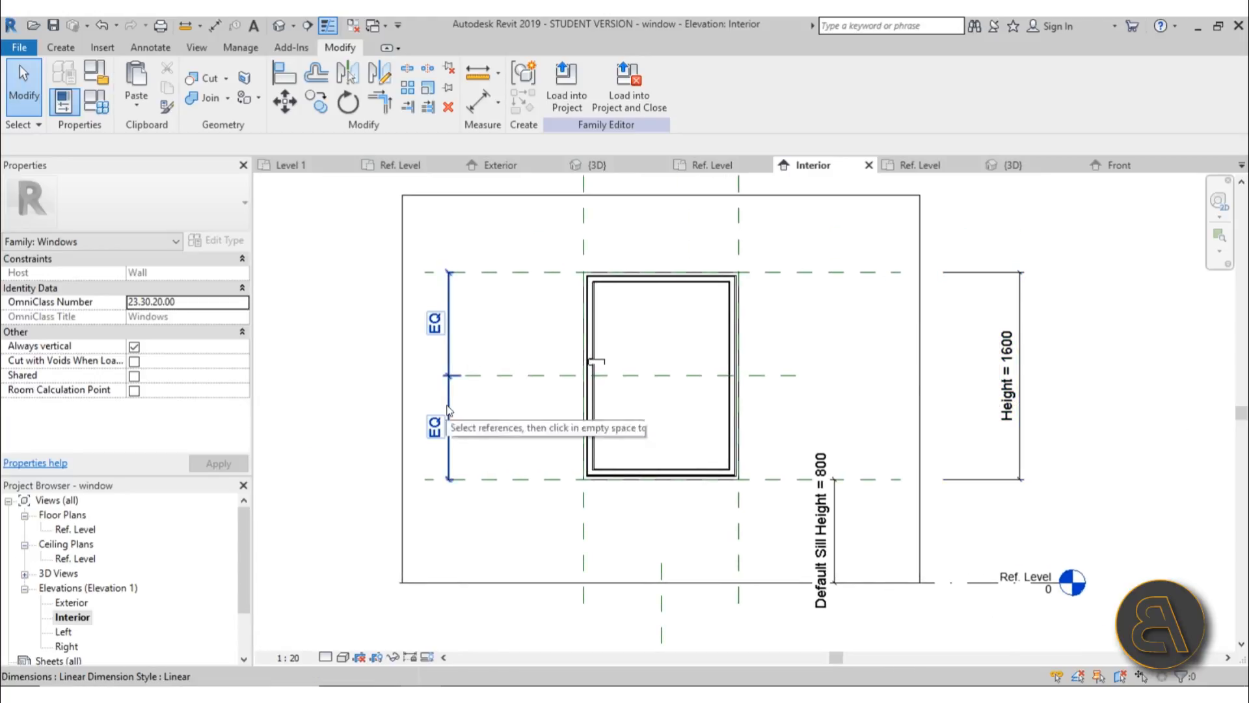
{"action": "left_click", "coordinate": [521, 377]}
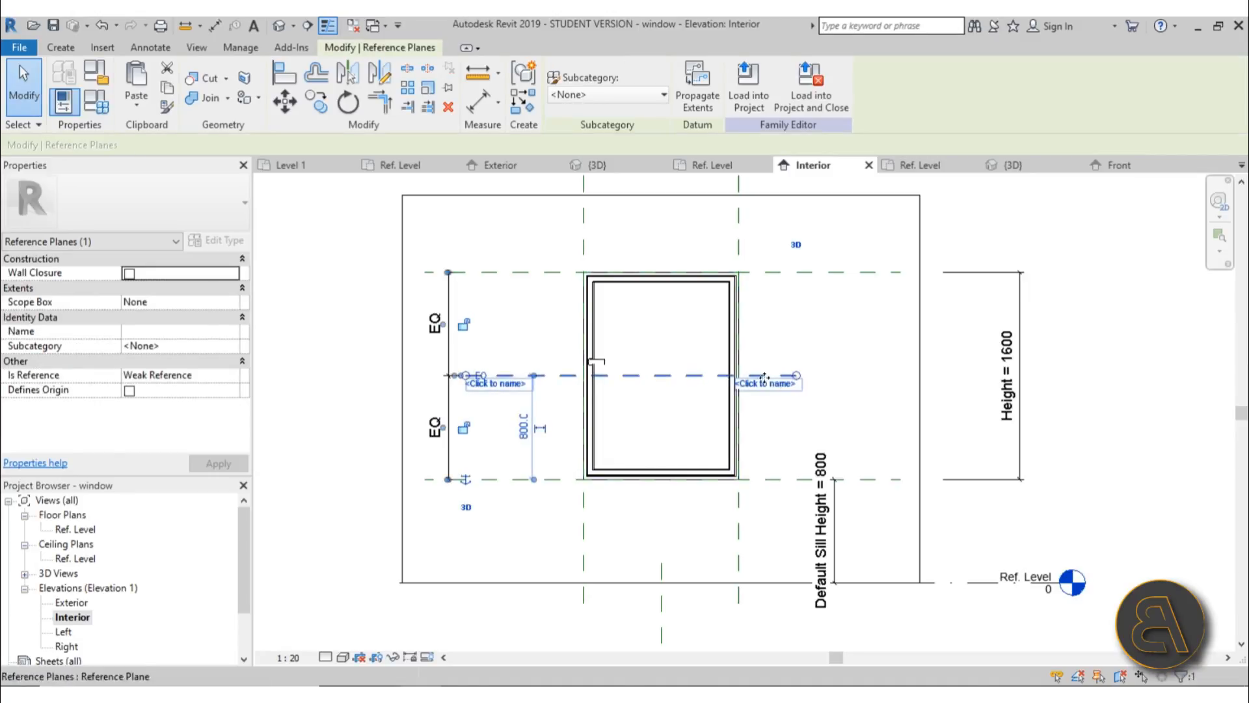
{"action": "left_click", "coordinate": [982, 435]}
Test the mid-height reference plane by applying a window Height of 800, and undo the change
{"action": "left_click", "coordinate": [63, 101]}
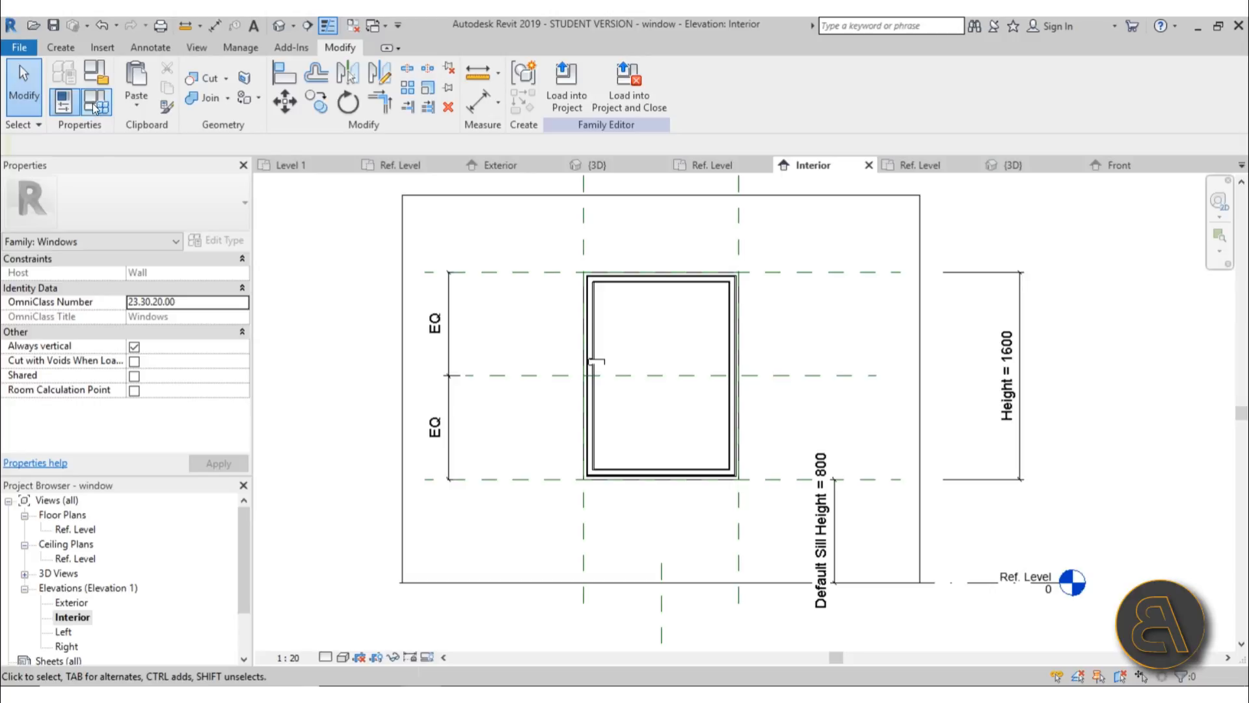
{"action": "left_click", "coordinate": [337, 358]}
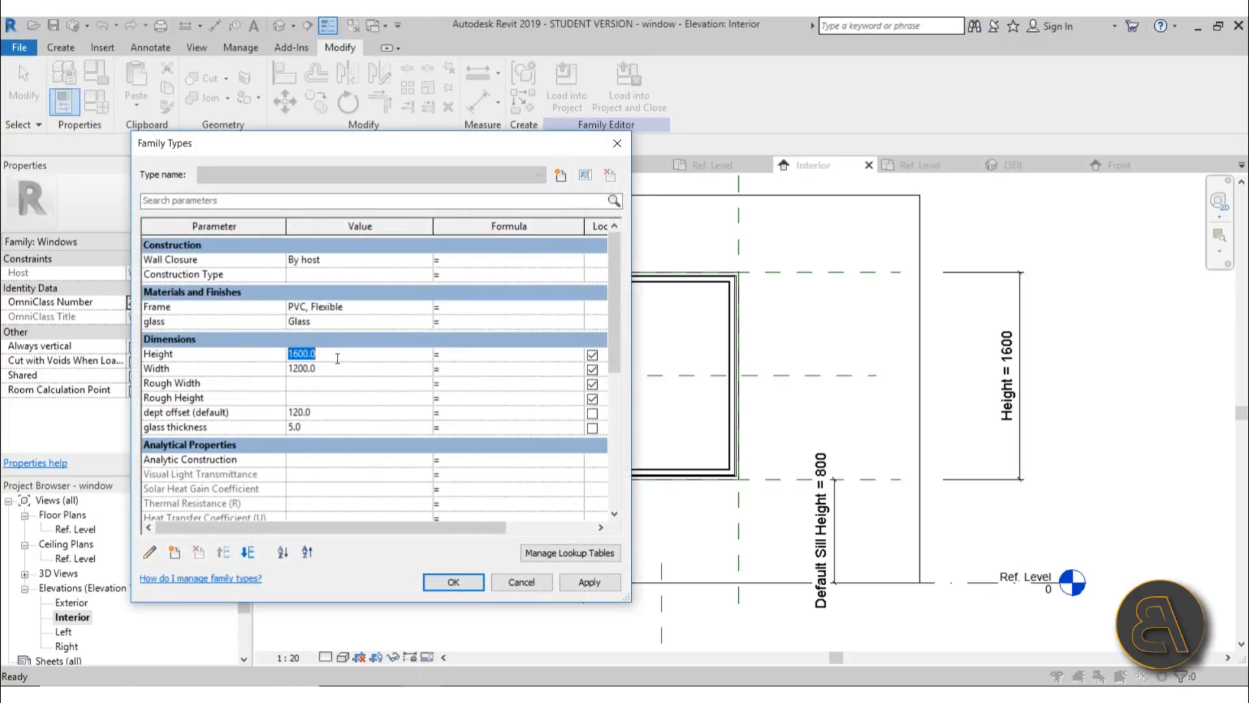
{"action": "type", "text": "800"}
{"action": "left_click", "coordinate": [589, 581]}
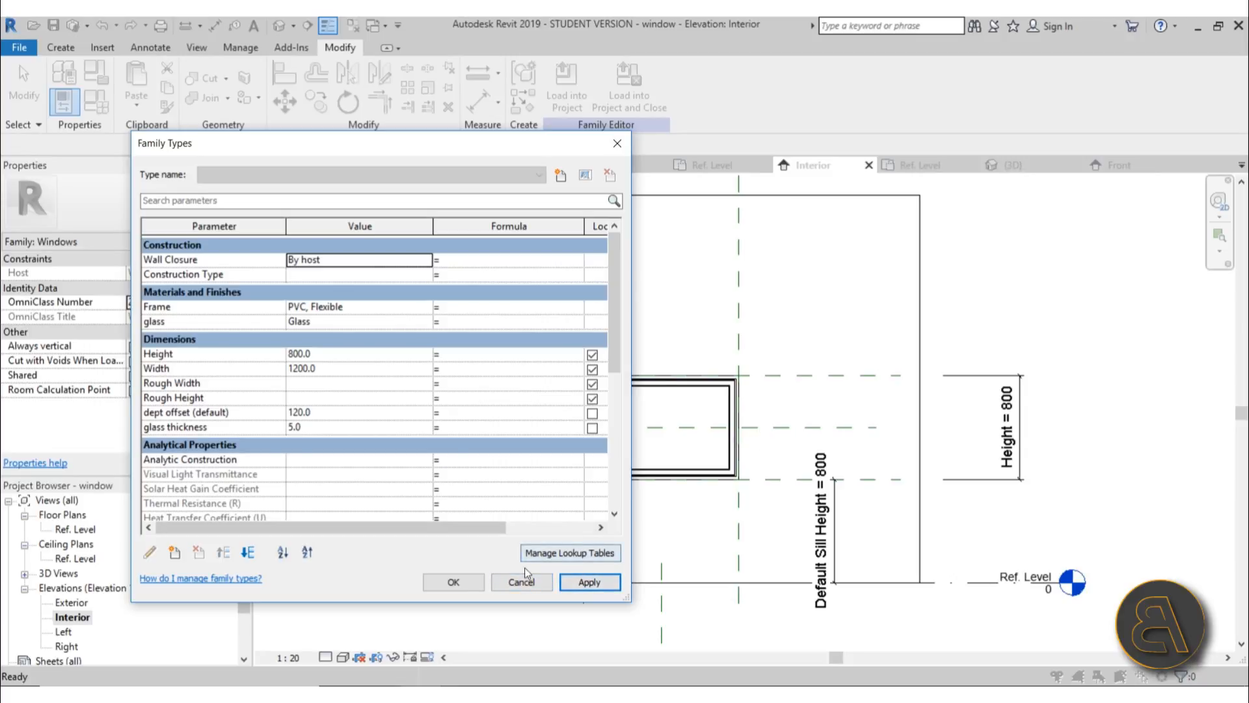
{"action": "left_click", "coordinate": [469, 582]}
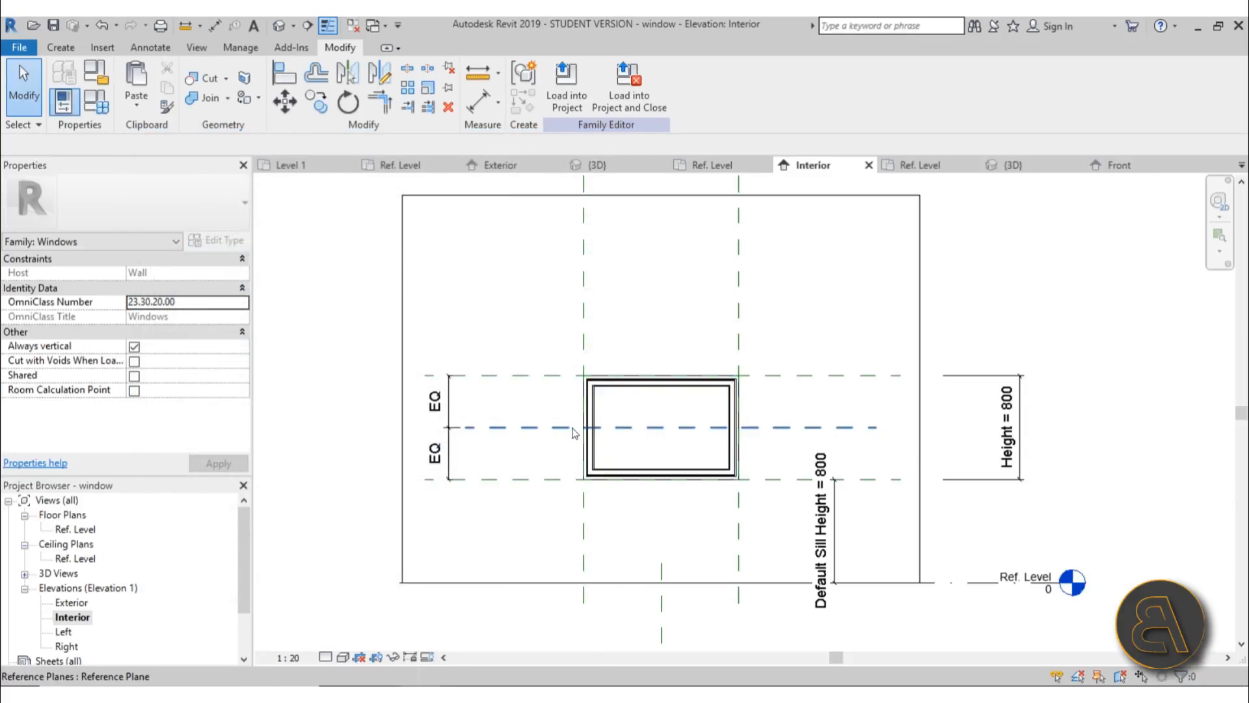
{"action": "left_click", "coordinate": [101, 25]}
{"action": "scroll", "coordinate": [686, 352], "scroll_direction": "up", "scroll_amount": 4}
{"action": "scroll", "coordinate": [651, 391], "scroll_direction": "down", "scroll_amount": 2}
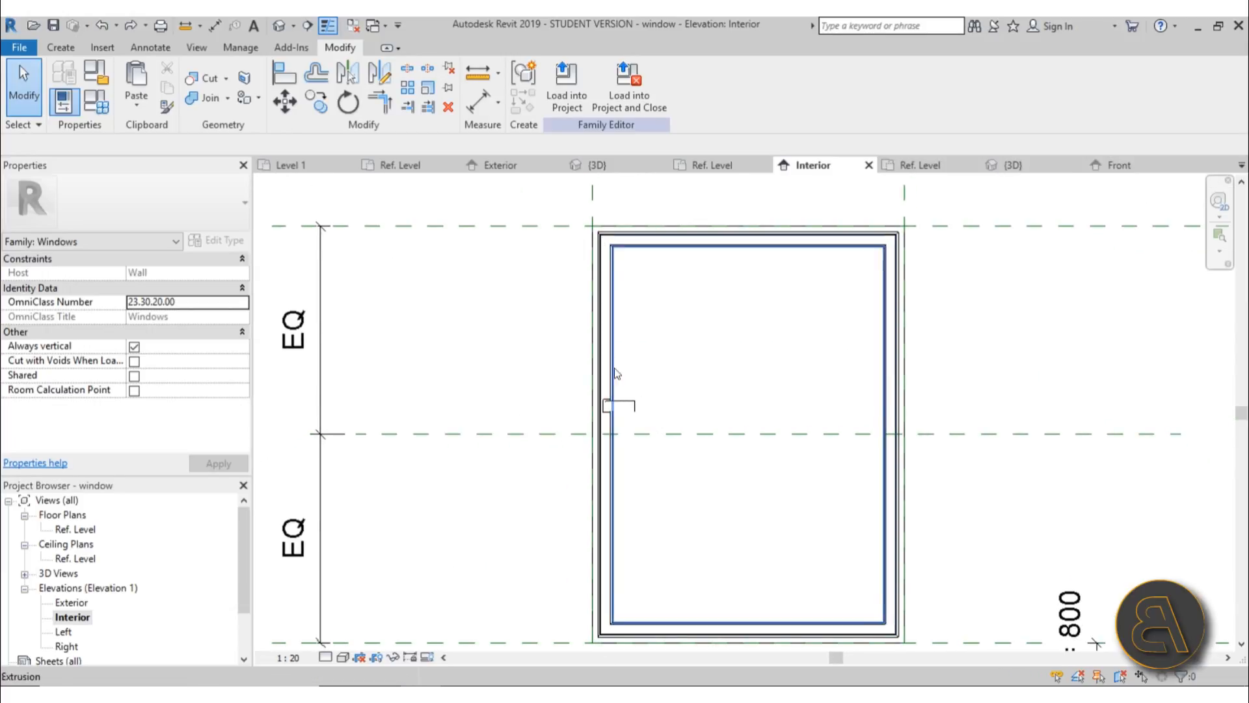
{"action": "scroll", "coordinate": [610, 397], "scroll_direction": "up", "scroll_amount": 3}
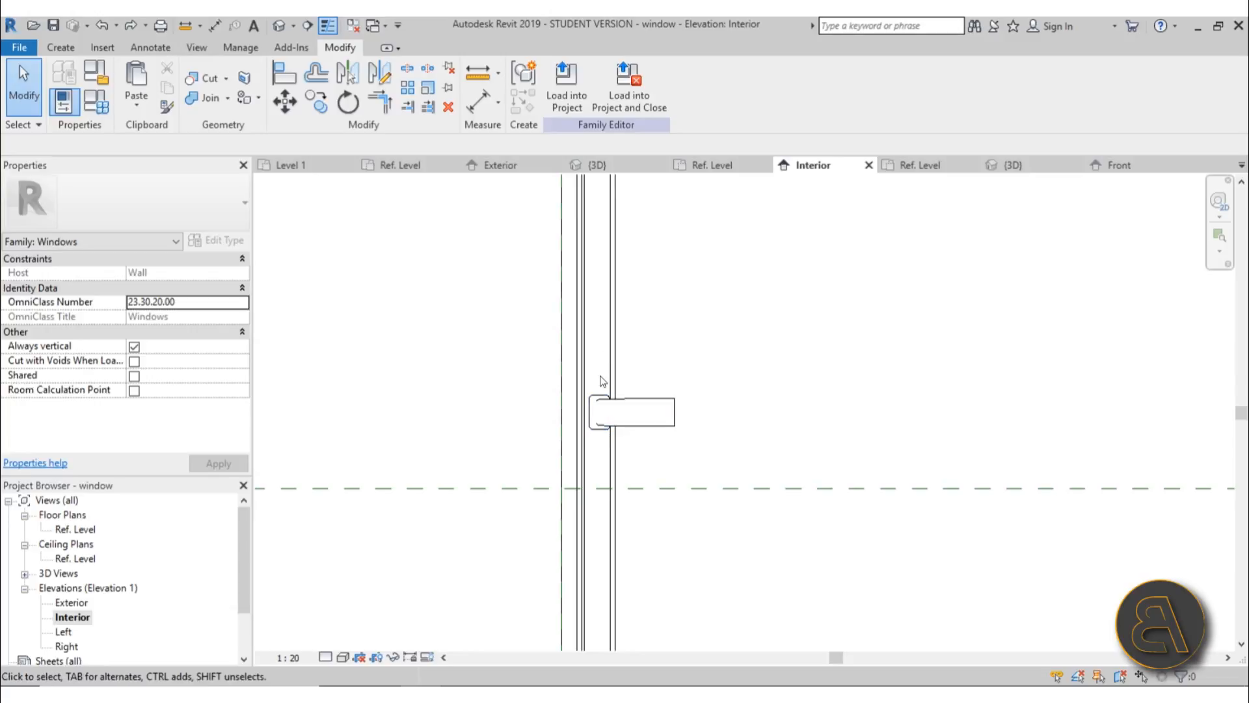
{"action": "scroll", "coordinate": [603, 403], "scroll_direction": "down", "scroll_amount": 3}
{"action": "scroll", "coordinate": [603, 403], "scroll_direction": "down", "scroll_amount": 1}
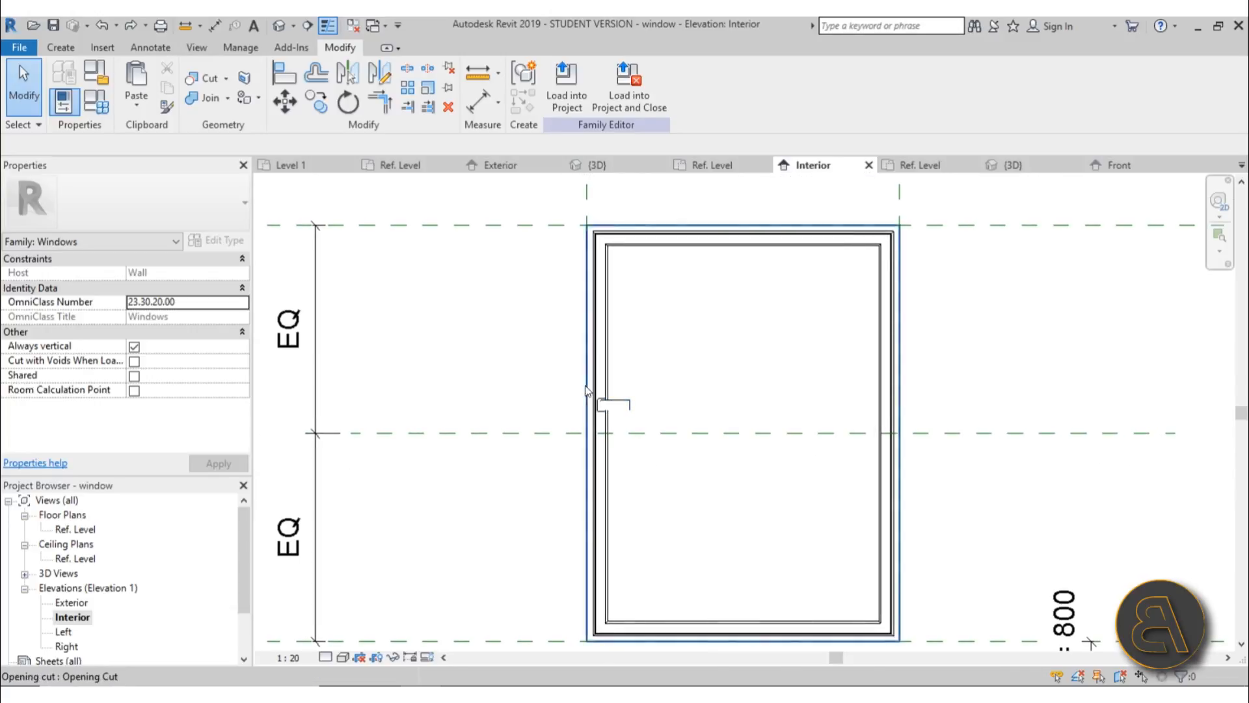
{"action": "left_click", "coordinate": [58, 50]}
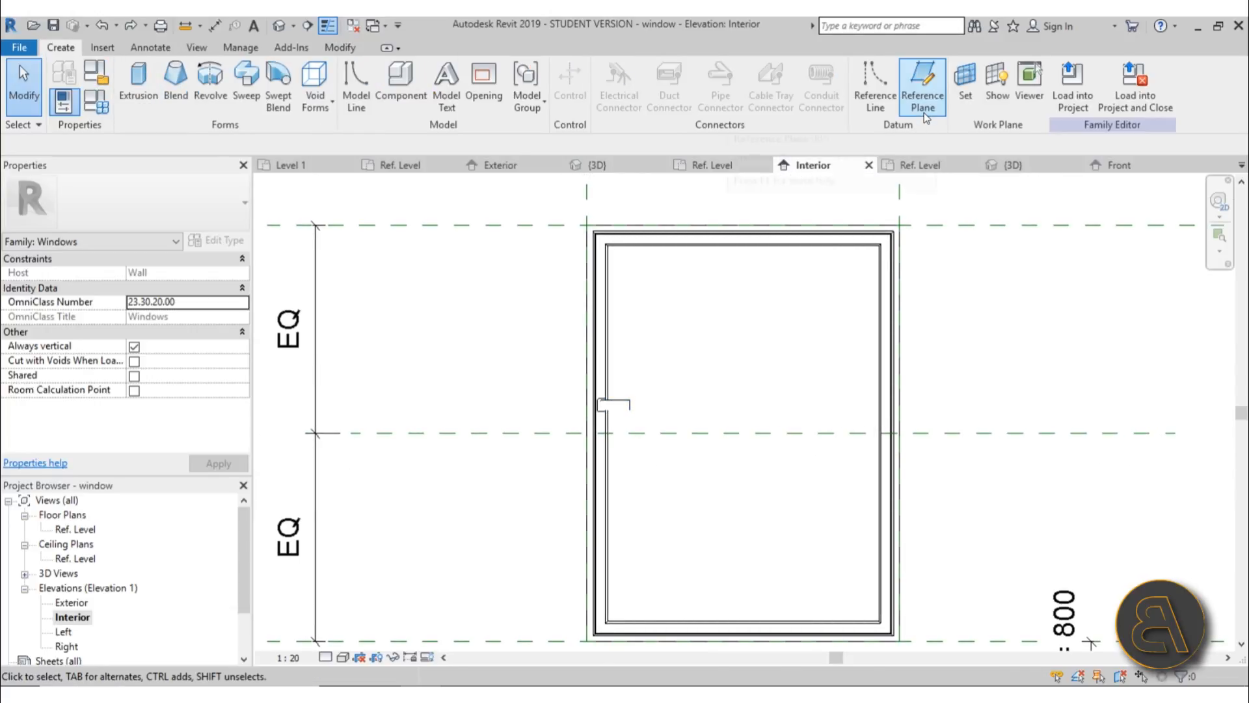
{"action": "left_click", "coordinate": [923, 85]}
{"action": "scroll", "coordinate": [585, 257], "scroll_direction": "up", "scroll_amount": 3}
{"action": "scroll", "coordinate": [584, 267], "scroll_direction": "up", "scroll_amount": 3}
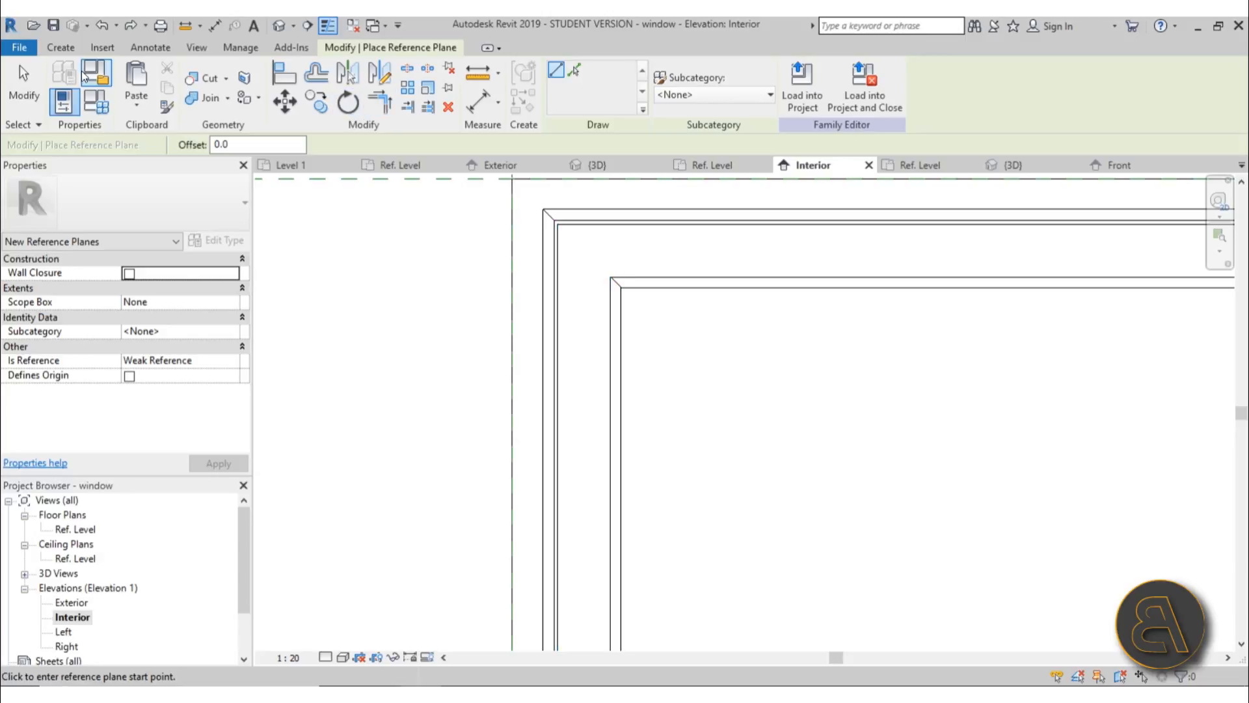
{"action": "left_click", "coordinate": [24, 85]}
Draw a horizontal symbolic line across the sash's left stile, from the upper-left inner corner to the stile's outer edge
{"action": "left_click", "coordinate": [141, 51]}
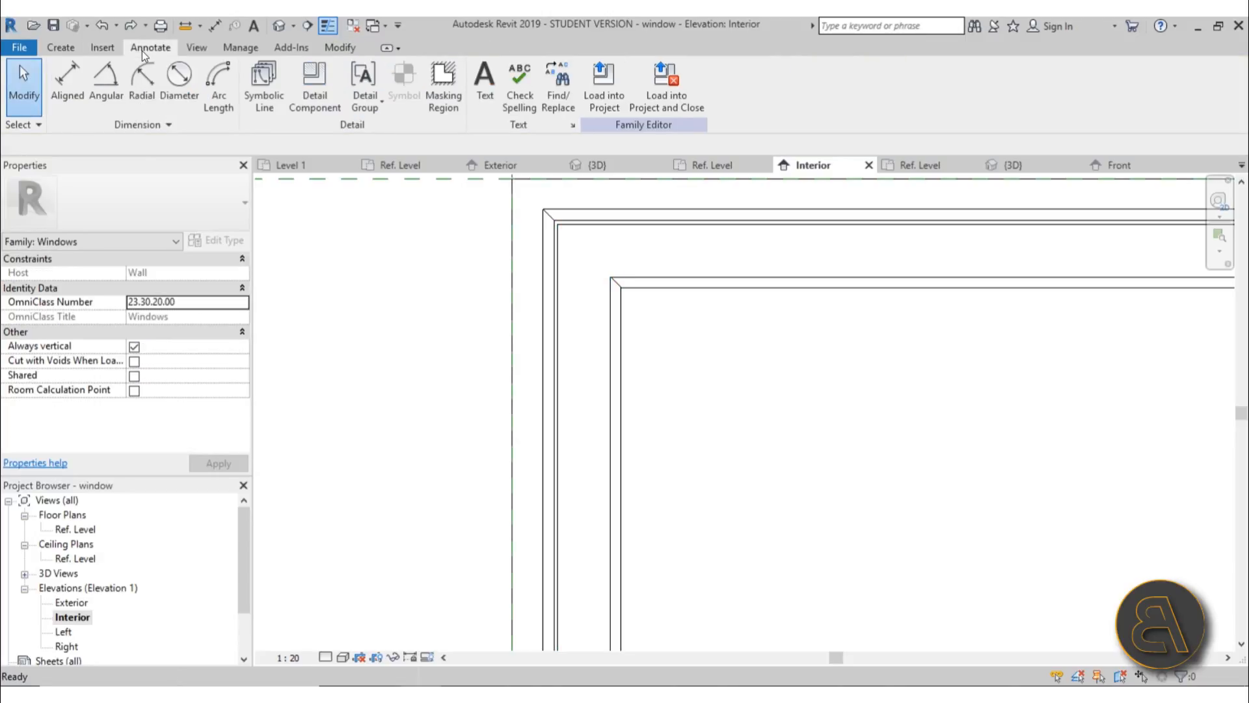
{"action": "left_click", "coordinate": [272, 106]}
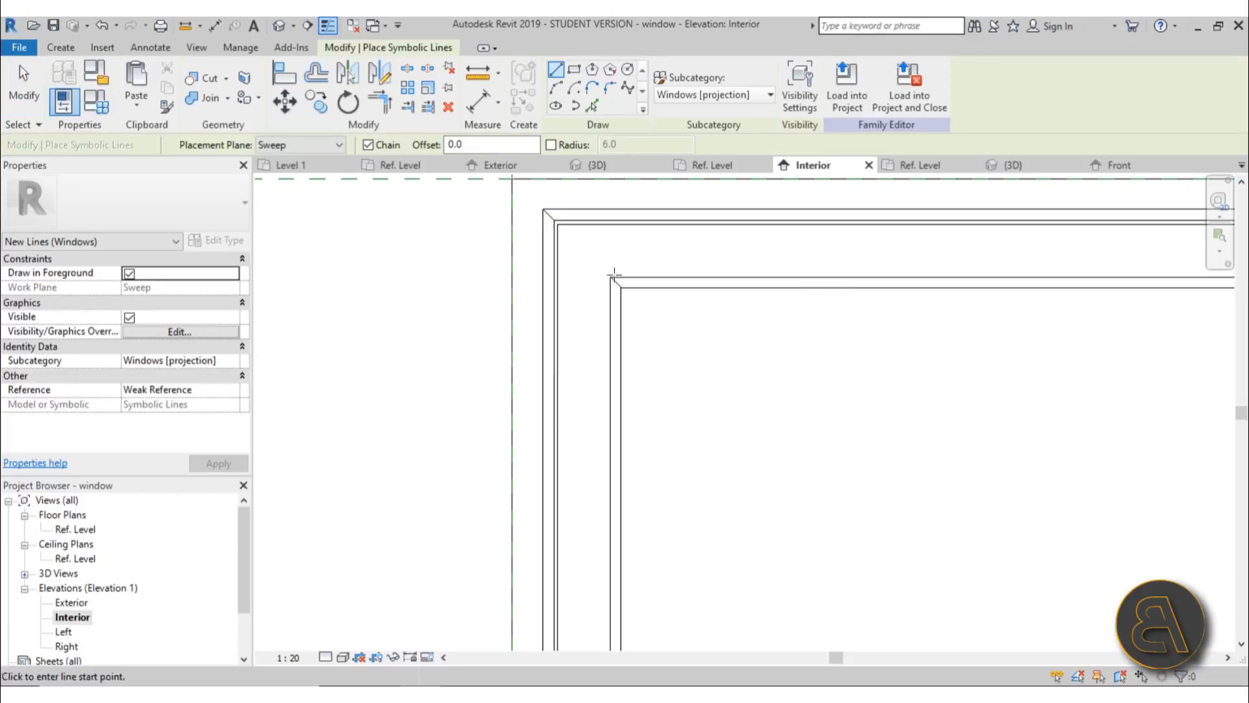
{"action": "left_click", "coordinate": [558, 276]}
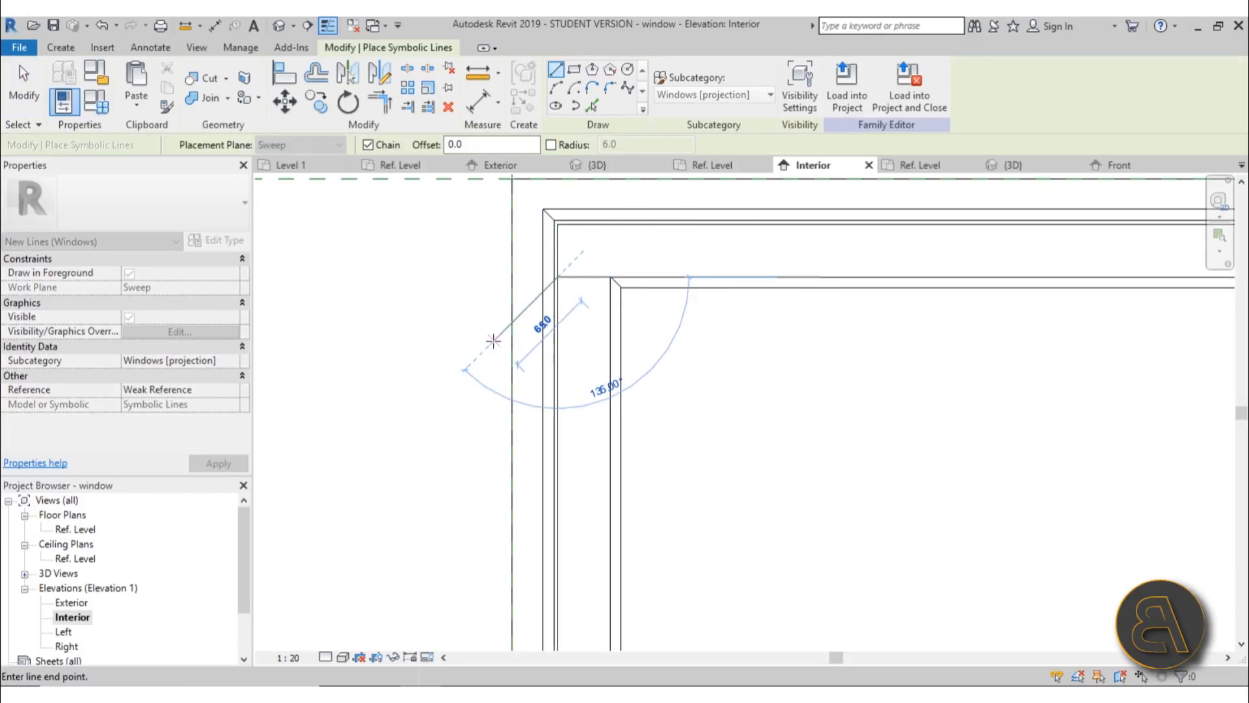
{"action": "key", "text": "Escape"}
{"action": "key", "text": "Escape"}
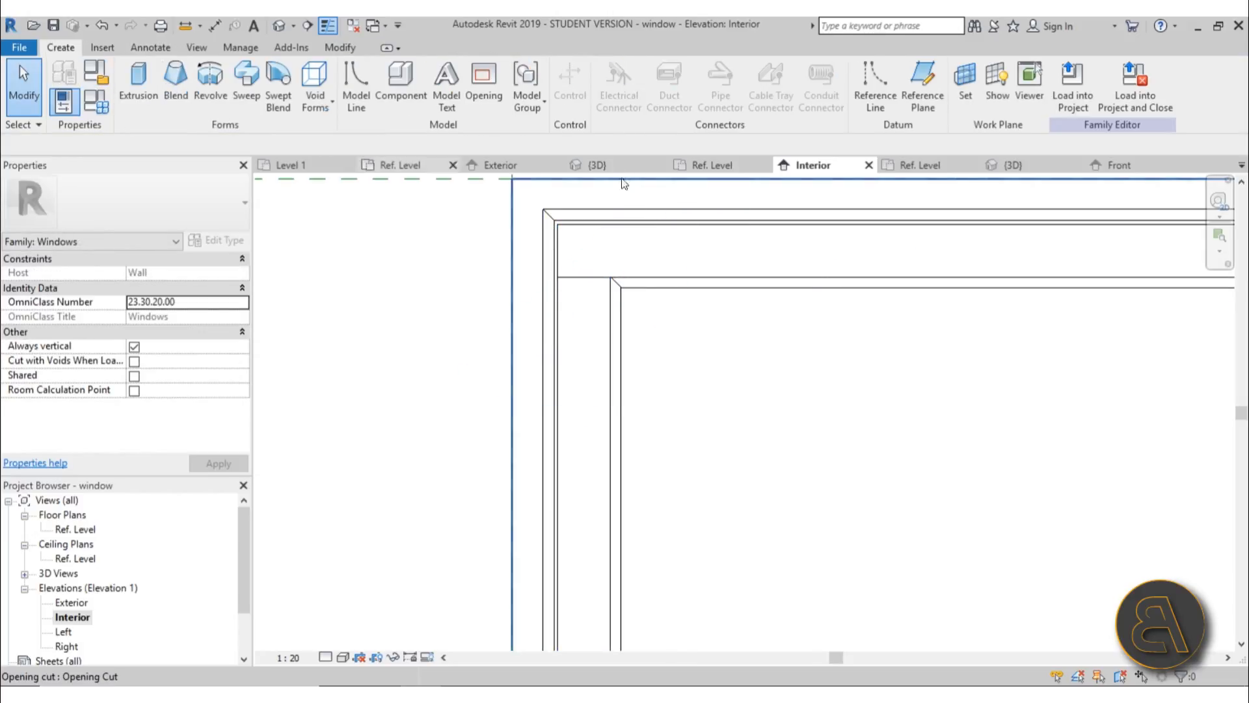
Draw a vertical reference plane along the left stile, from the symbolic line's midpoint to below the window
{"action": "left_click", "coordinate": [923, 85]}
{"action": "left_click", "coordinate": [584, 278]}
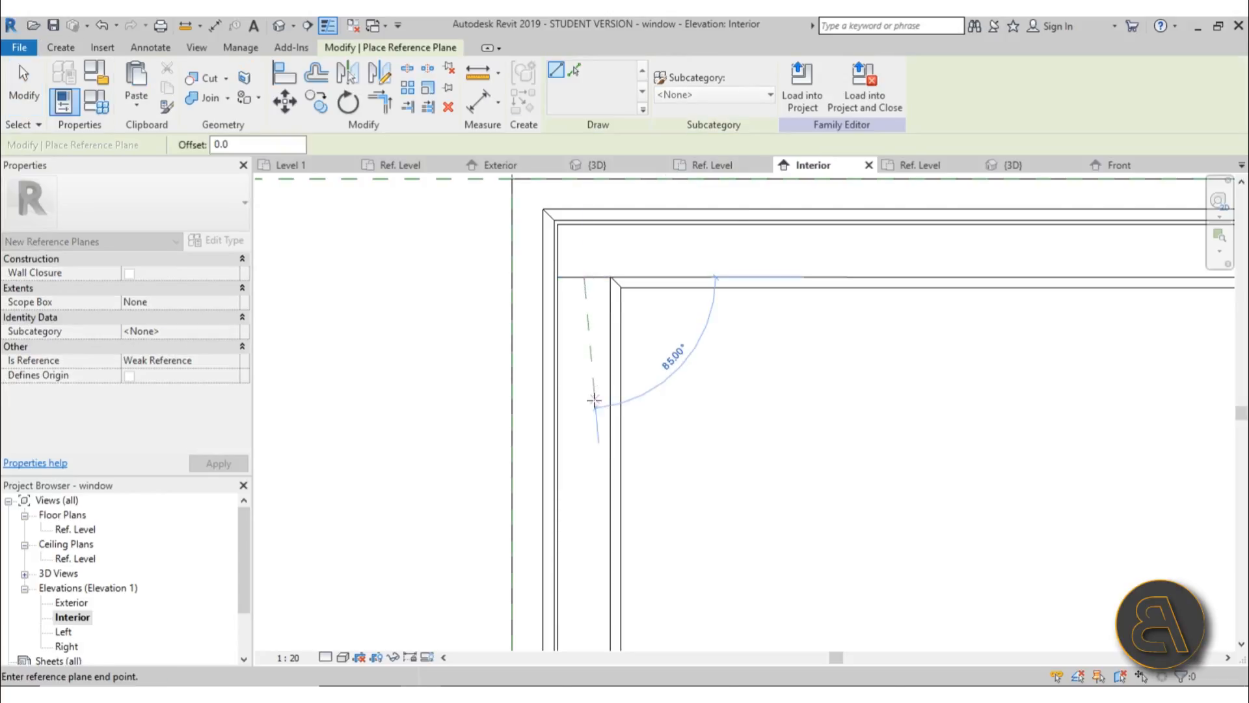
{"action": "scroll", "coordinate": [594, 401], "scroll_direction": "down", "scroll_amount": 4}
{"action": "middle_click_drag", "start_coordinate": [602, 421], "coordinate": [594, 224]}
{"action": "scroll", "coordinate": [587, 239], "scroll_direction": "down", "scroll_amount": 5}
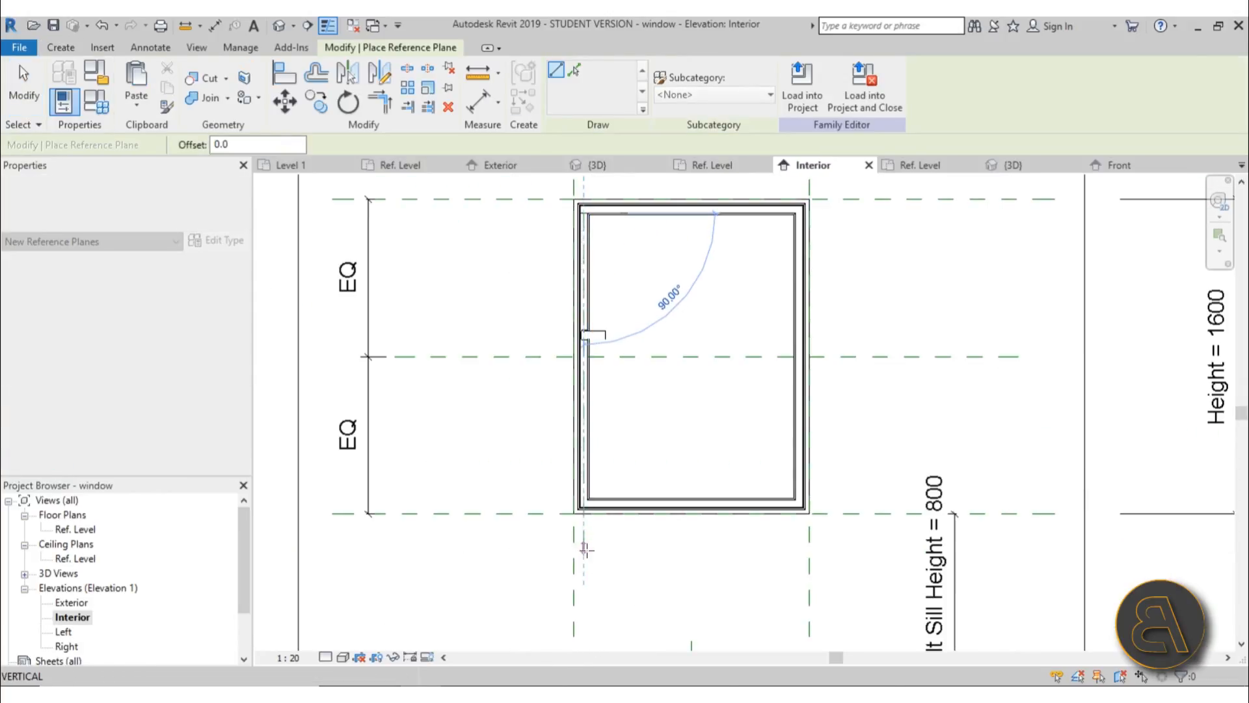
{"action": "left_click", "coordinate": [585, 550]}
{"action": "key", "text": "Escape"}
{"action": "key", "text": "Escape"}
Dimension the distance from the window's left reference plane to the vertical plane on the stile, placing it below the window
{"action": "scroll", "coordinate": [618, 504], "scroll_direction": "up", "scroll_amount": 3}
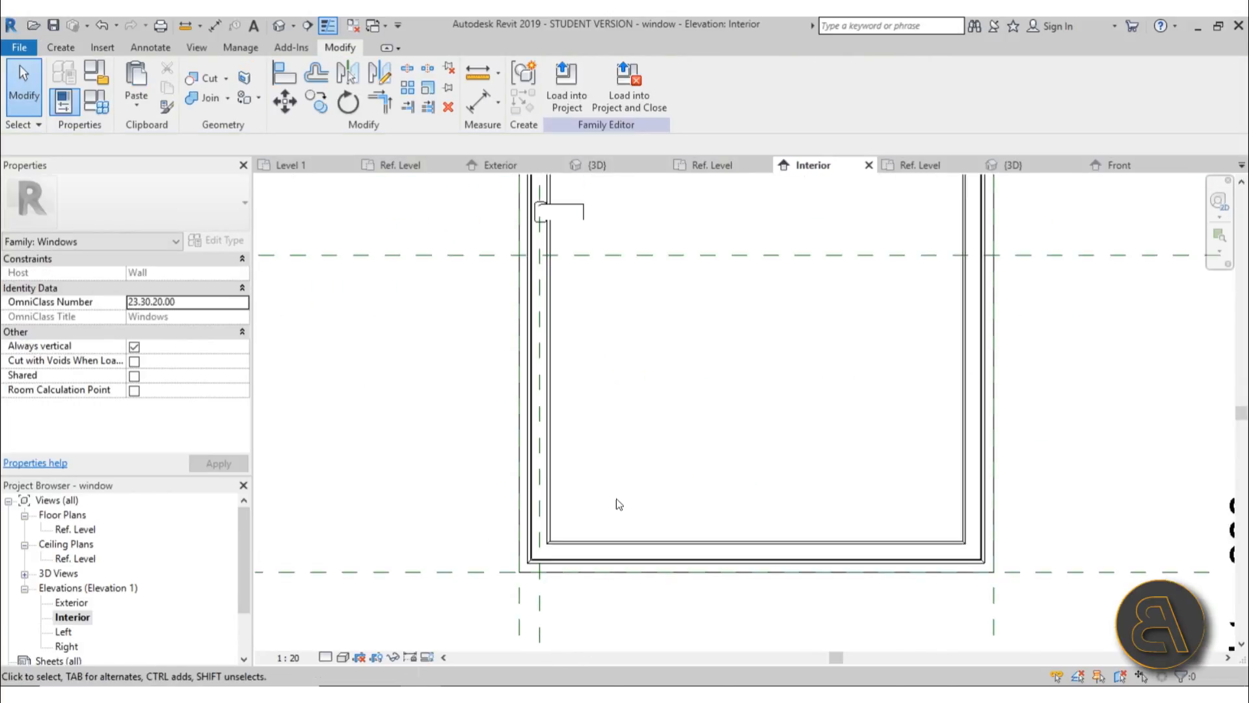
{"action": "scroll", "coordinate": [547, 462], "scroll_direction": "down", "scroll_amount": 2}
{"action": "middle_click_drag", "start_coordinate": [544, 462], "coordinate": [544, 361]}
{"action": "scroll", "coordinate": [538, 459], "scroll_direction": "up", "scroll_amount": 3}
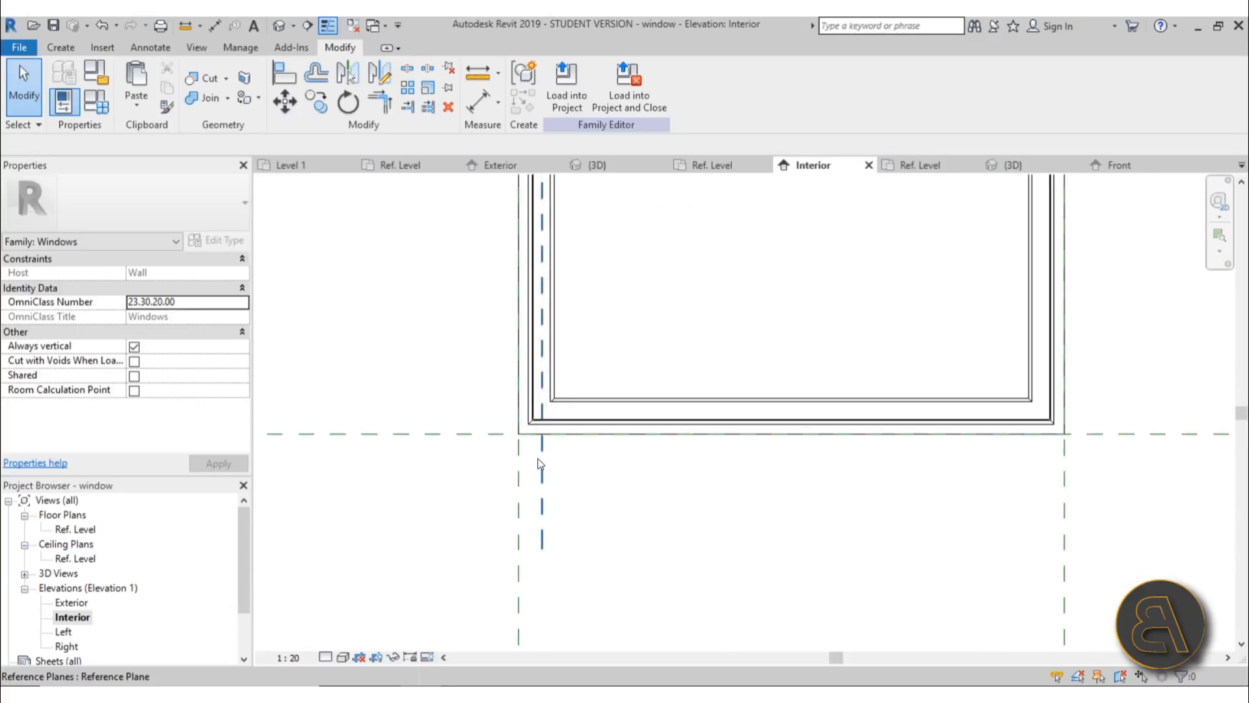
{"action": "scroll", "coordinate": [538, 463], "scroll_direction": "up", "scroll_amount": 1}
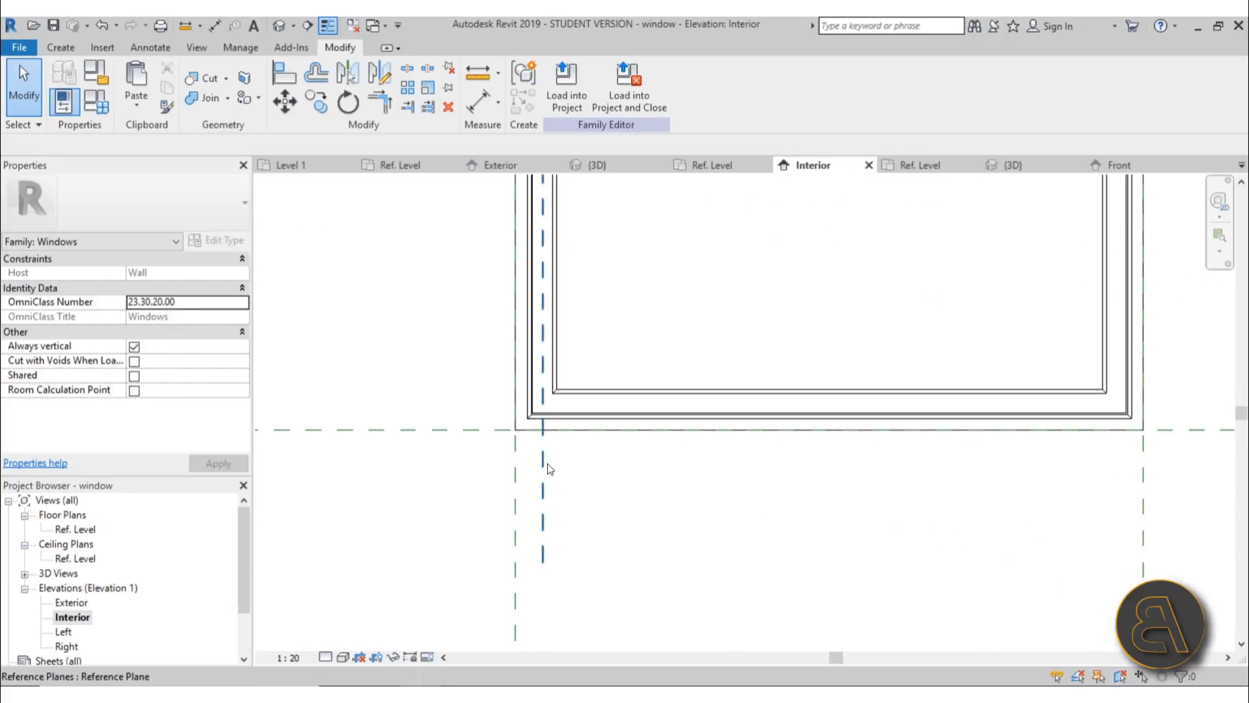
{"action": "left_click", "coordinate": [482, 101]}
{"action": "left_click", "coordinate": [517, 483]}
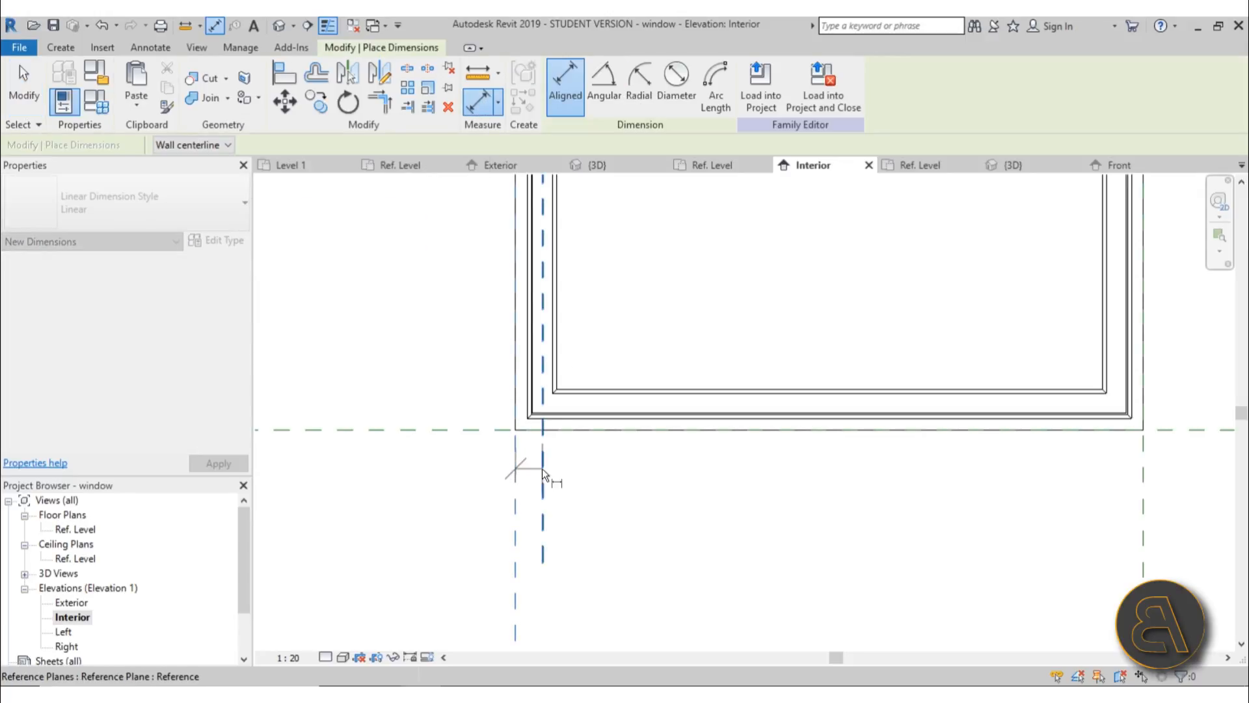
{"action": "left_click", "coordinate": [542, 468]}
{"action": "left_click", "coordinate": [642, 563]}
{"action": "scroll", "coordinate": [620, 458], "scroll_direction": "down", "scroll_amount": 2}
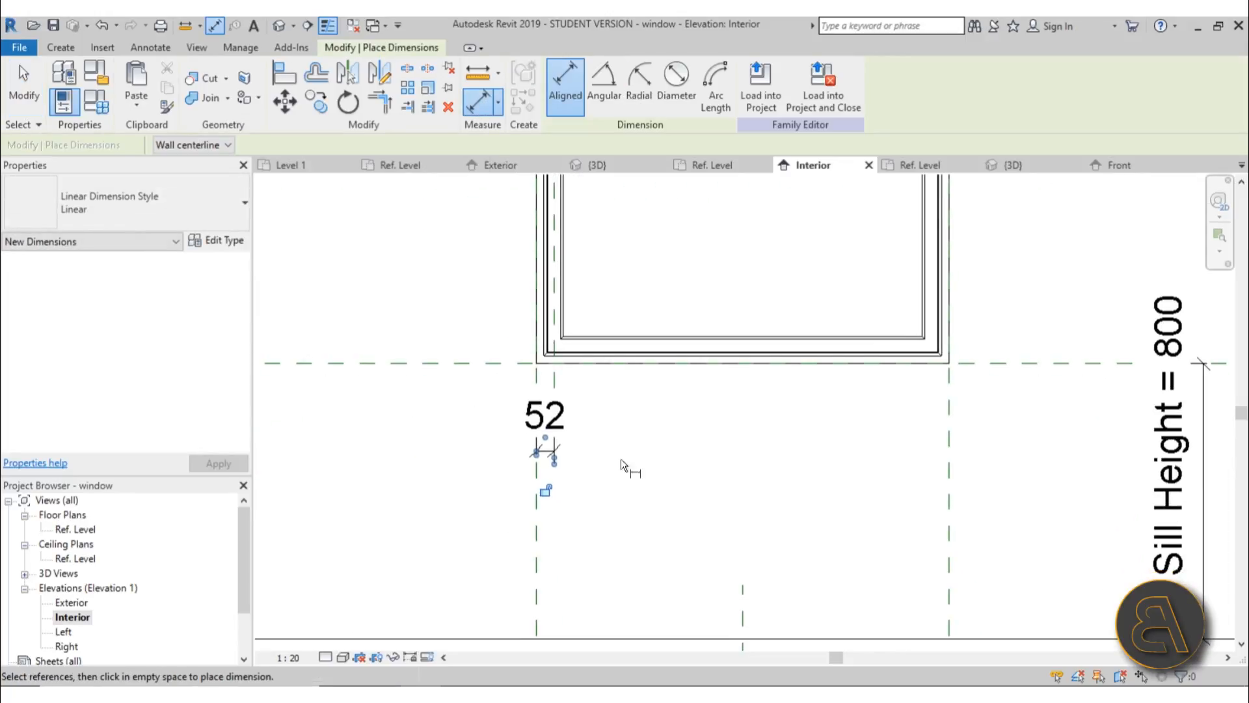
{"action": "key", "text": "Escape"}
Set the window family's Width to 1100 and apply the change
{"action": "scroll", "coordinate": [635, 425], "scroll_direction": "down", "scroll_amount": 3}
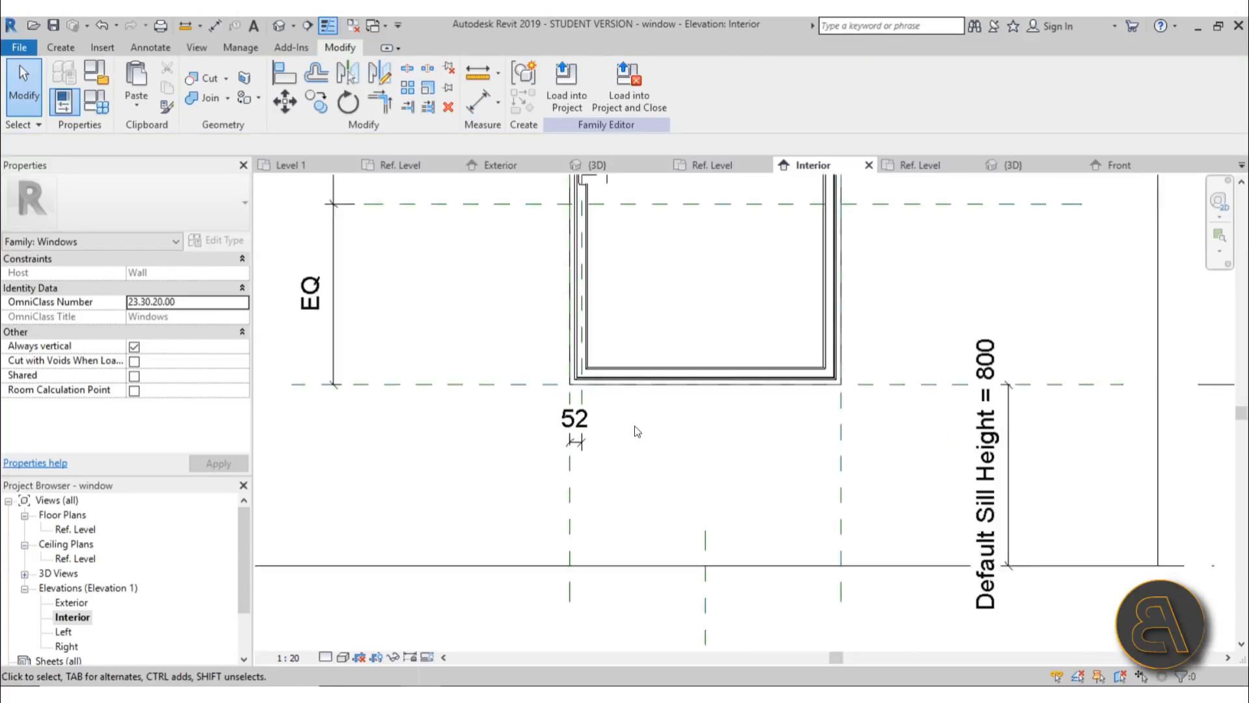
{"action": "scroll", "coordinate": [558, 279], "scroll_direction": "up", "scroll_amount": 5}
{"action": "scroll", "coordinate": [557, 275], "scroll_direction": "down", "scroll_amount": 4}
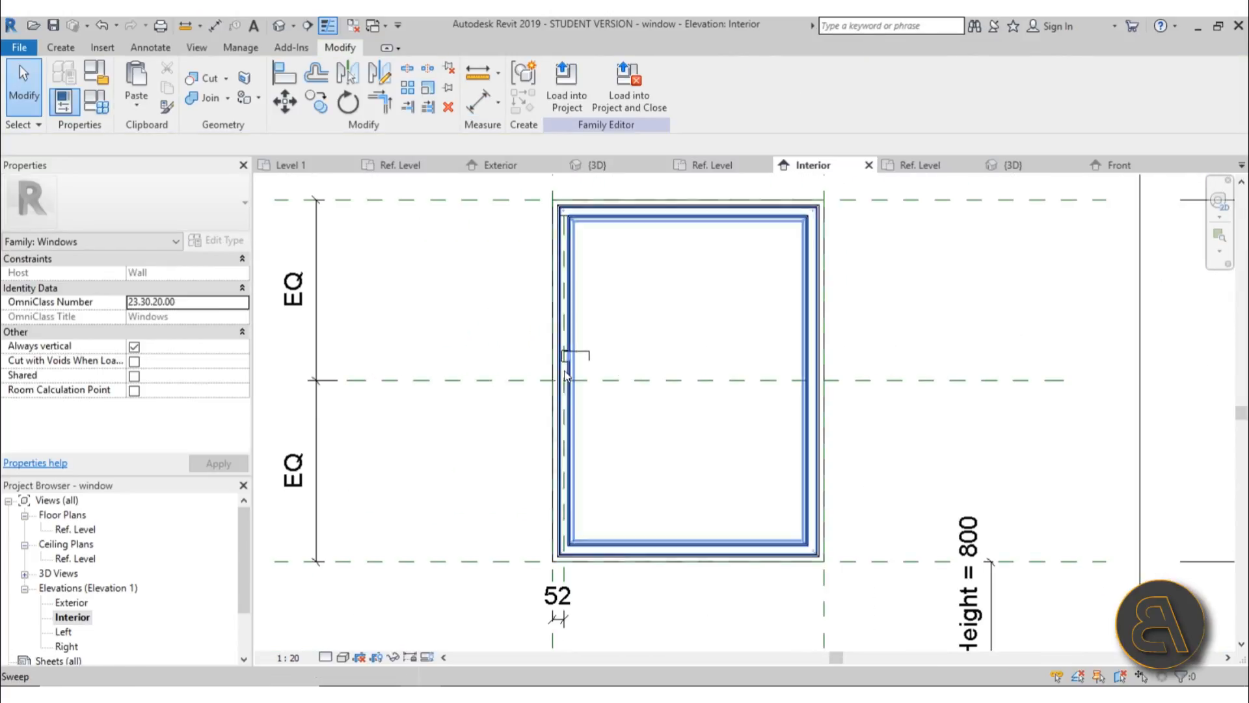
{"action": "left_click", "coordinate": [101, 105]}
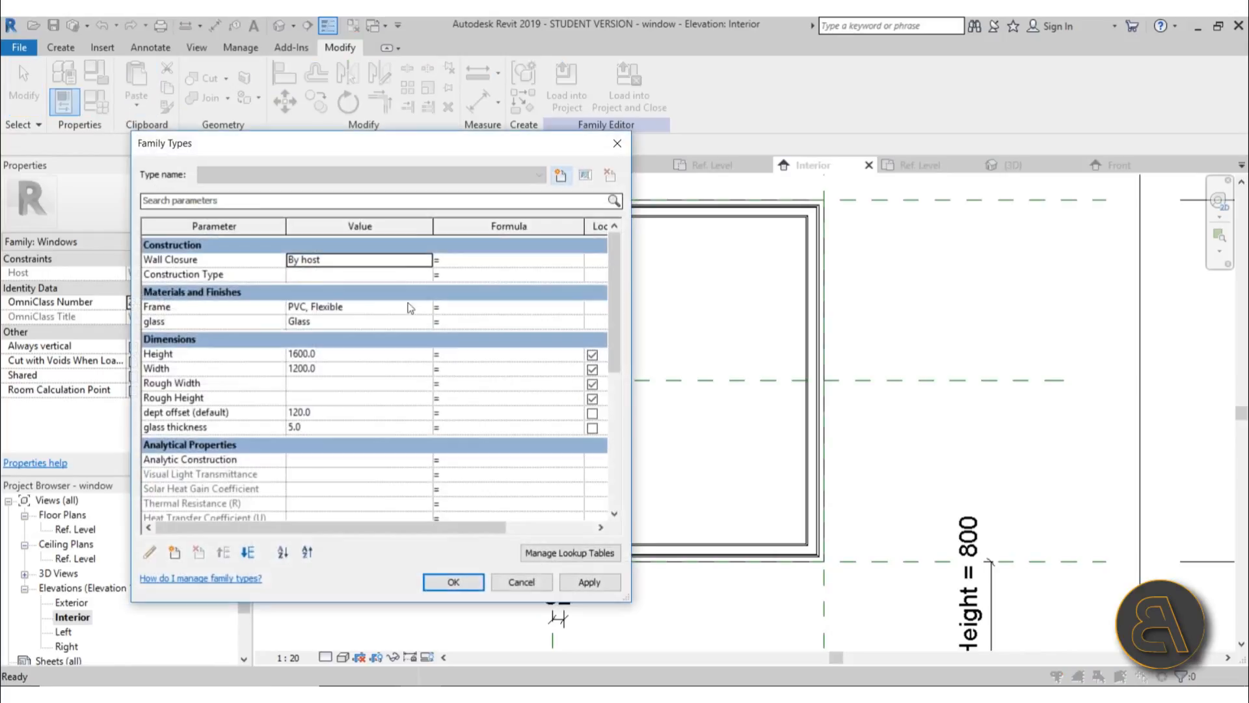
{"action": "left_click", "coordinate": [330, 370]}
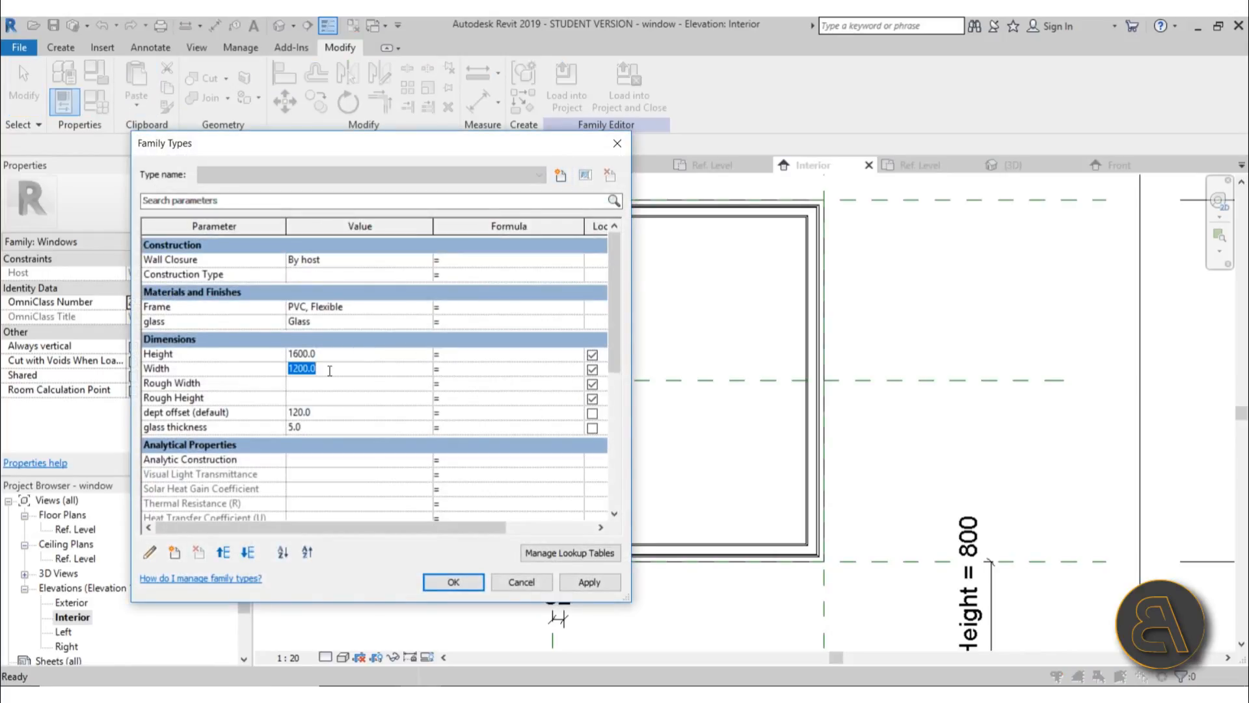
{"action": "type", "text": "1100"}
{"action": "left_click", "coordinate": [571, 584]}
{"action": "left_click", "coordinate": [453, 582]}
Move the handle off the sash's left stile onto the glass area, slightly above the horizontal mid-height reference plane
{"action": "scroll", "coordinate": [592, 363], "scroll_direction": "up", "scroll_amount": 4}
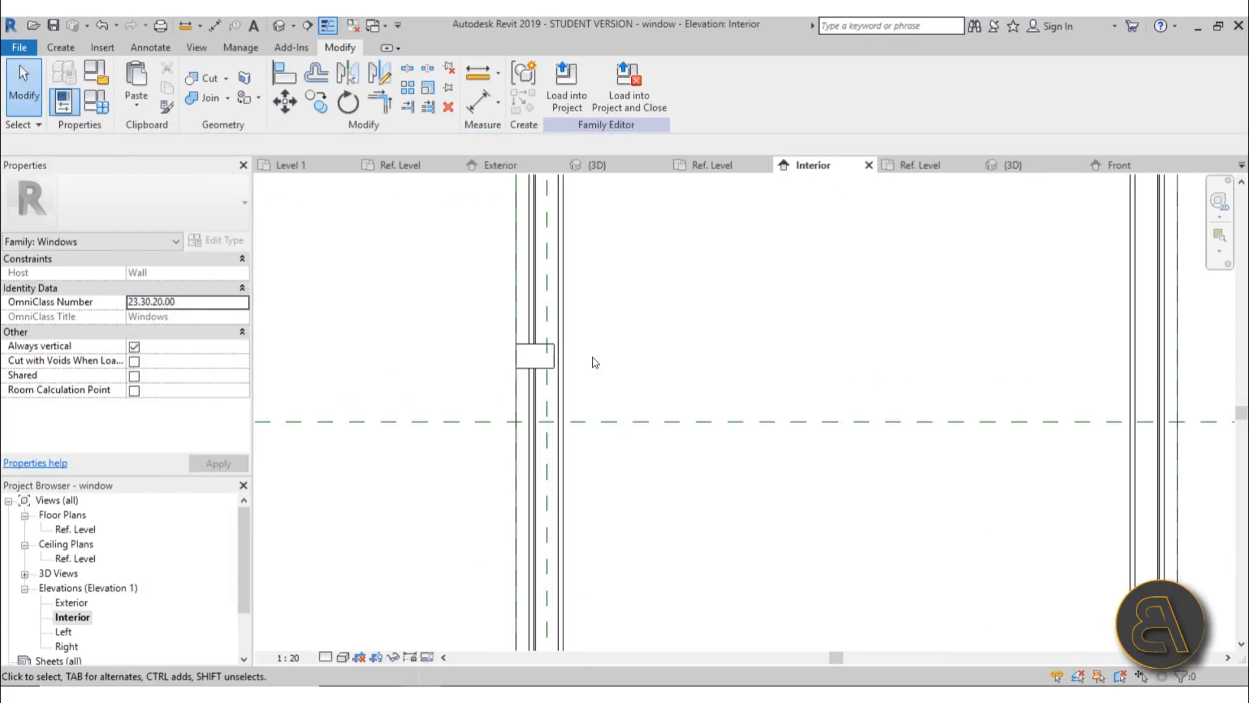
{"action": "left_click", "coordinate": [550, 351]}
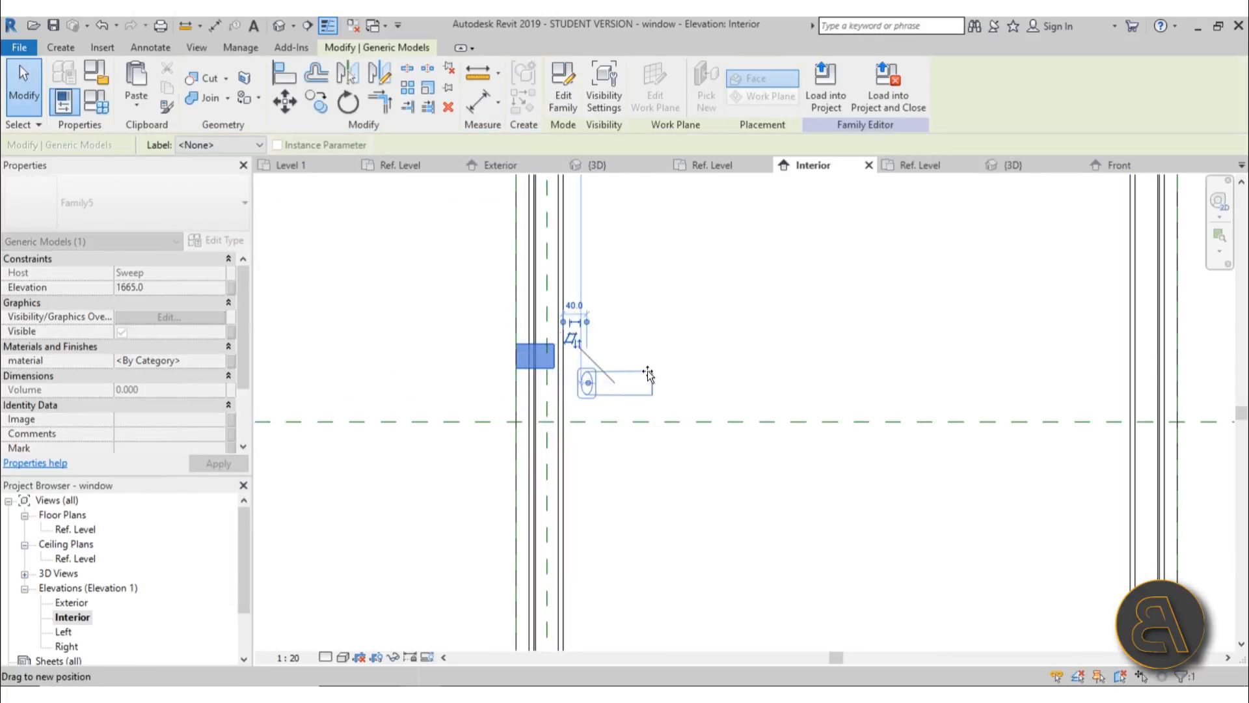
{"action": "left_click_drag", "start_coordinate": [647, 369], "coordinate": [647, 371]}
{"action": "scroll", "coordinate": [572, 451], "scroll_direction": "up", "scroll_amount": 3}
{"action": "left_click", "coordinate": [637, 448]}
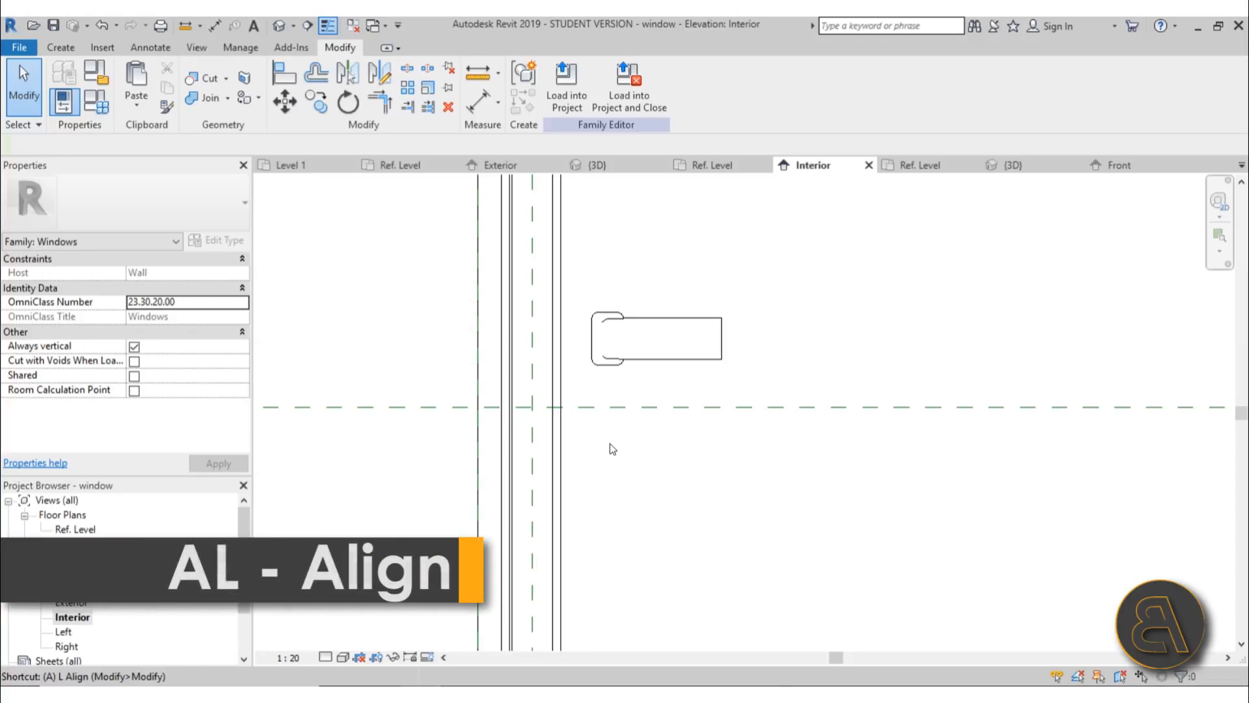
Align the handle's centre to the stile's vertical reference plane and to the horizontal mid-height plane, locking both alignments
{"action": "key", "text": "a"}
{"action": "key", "text": "l"}
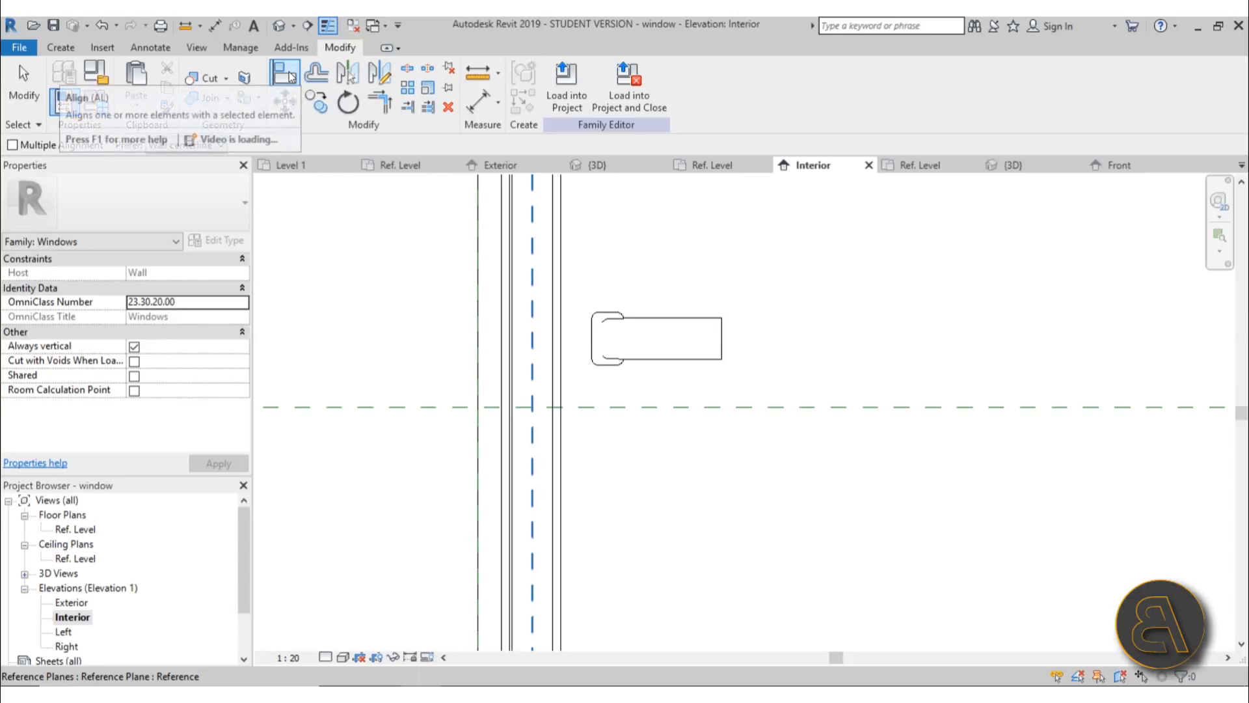
{"action": "left_click", "coordinate": [535, 346]}
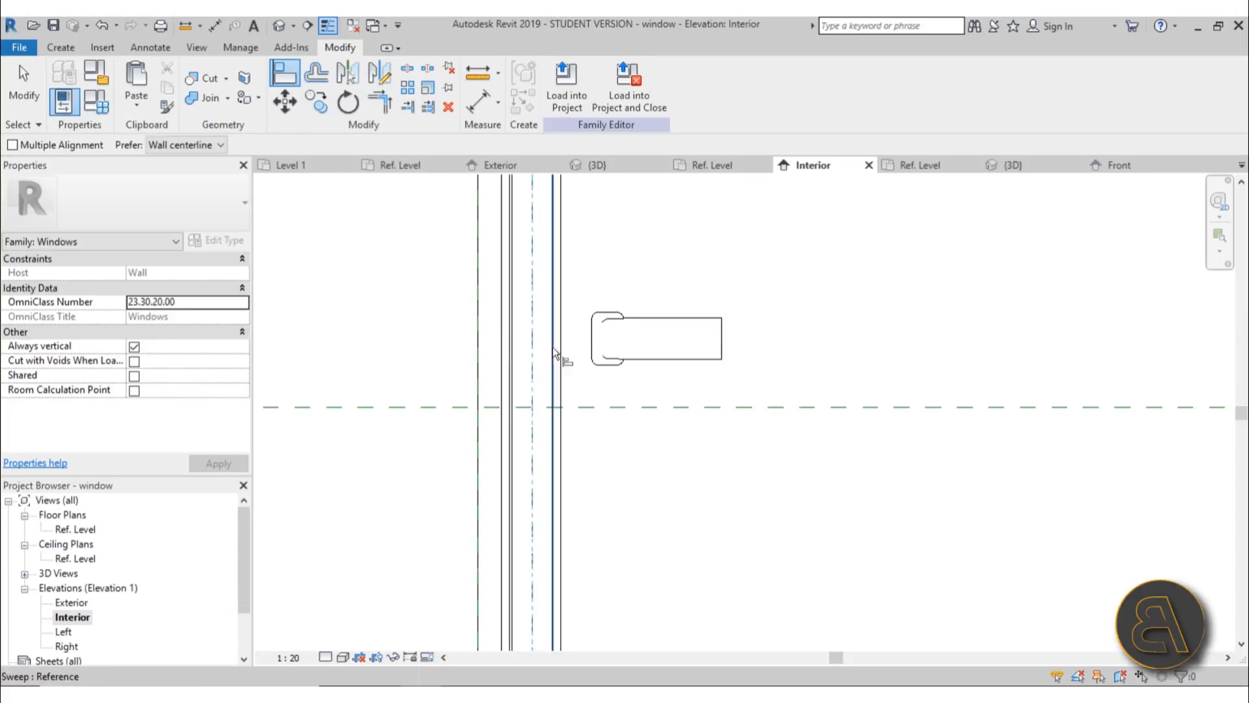
{"action": "left_click", "coordinate": [604, 338]}
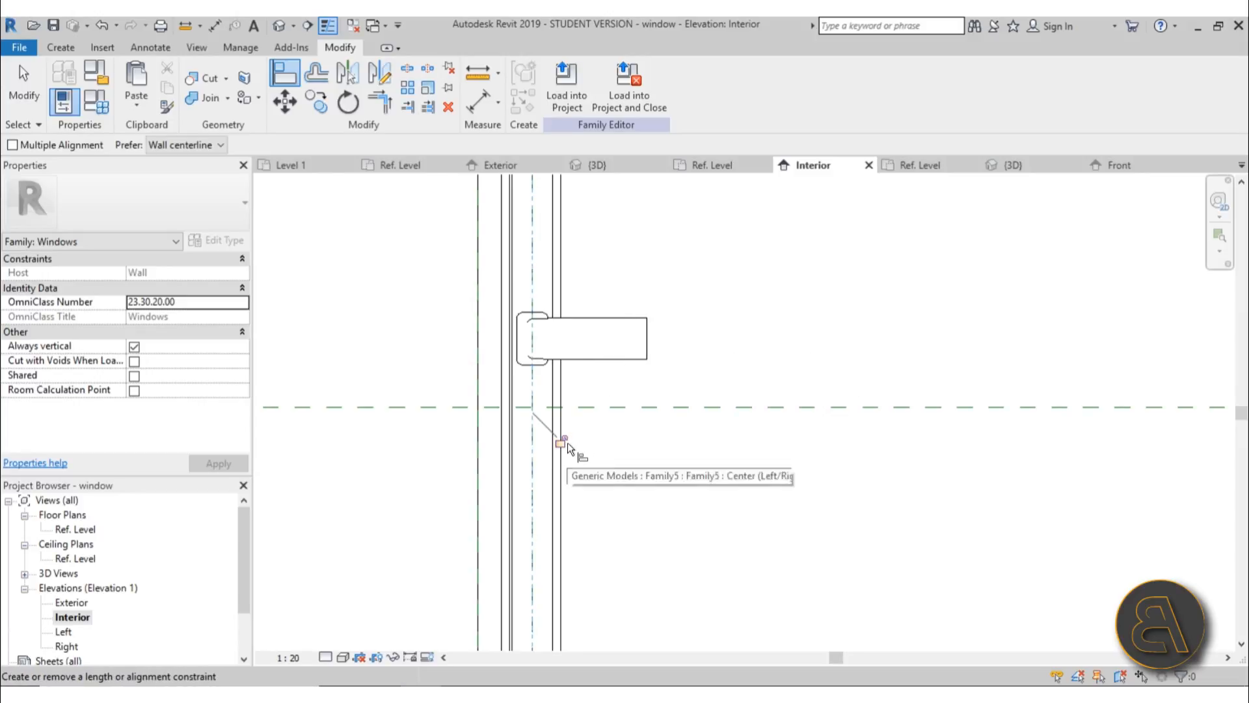
{"action": "left_click", "coordinate": [622, 411]}
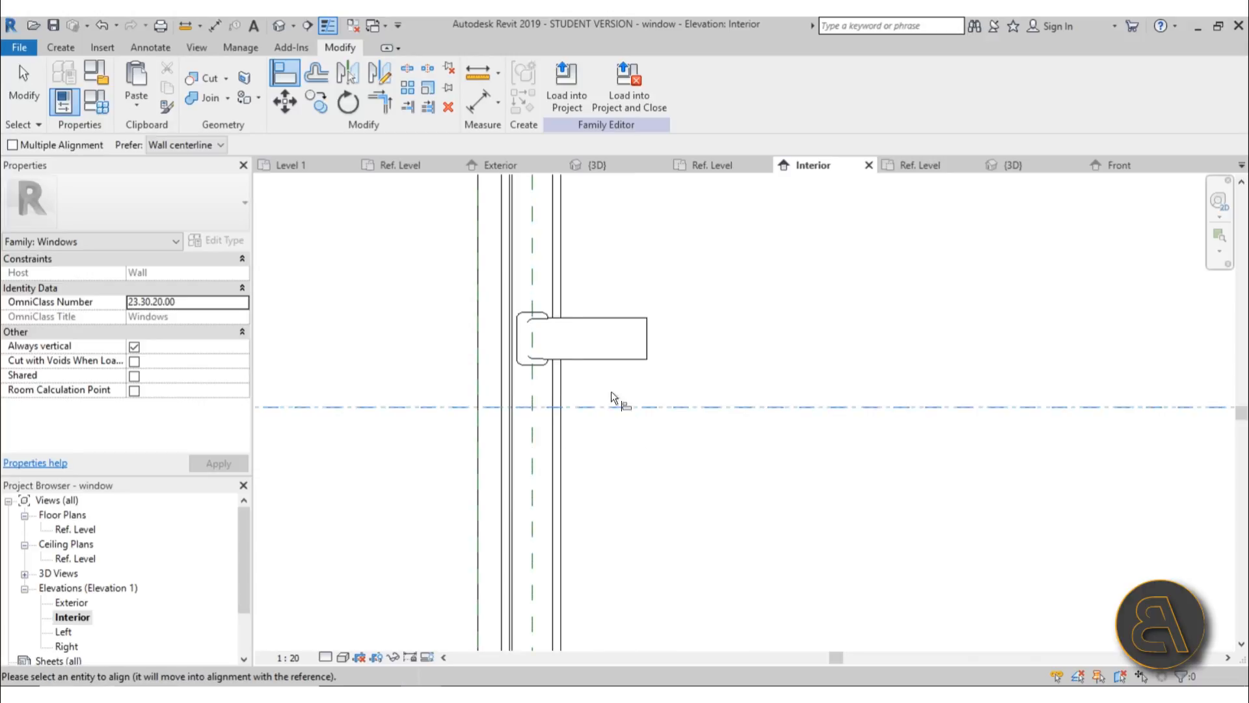
{"action": "left_click", "coordinate": [590, 345]}
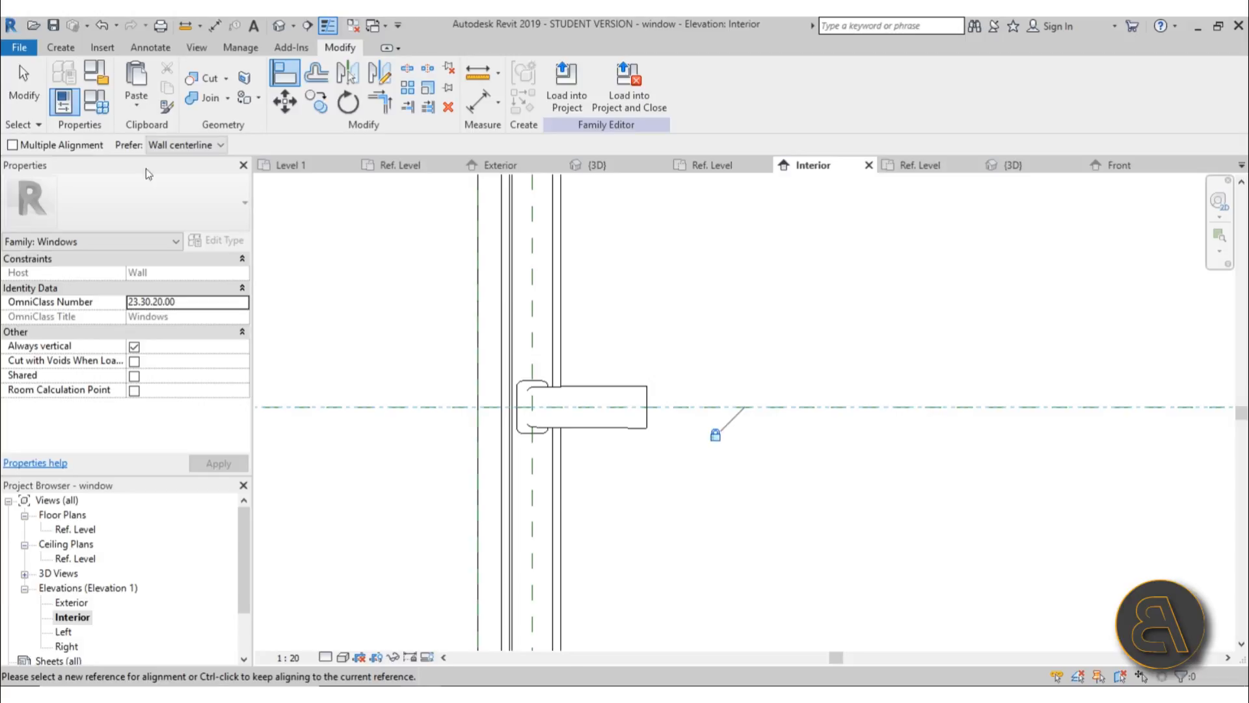
{"action": "left_click", "coordinate": [38, 94]}
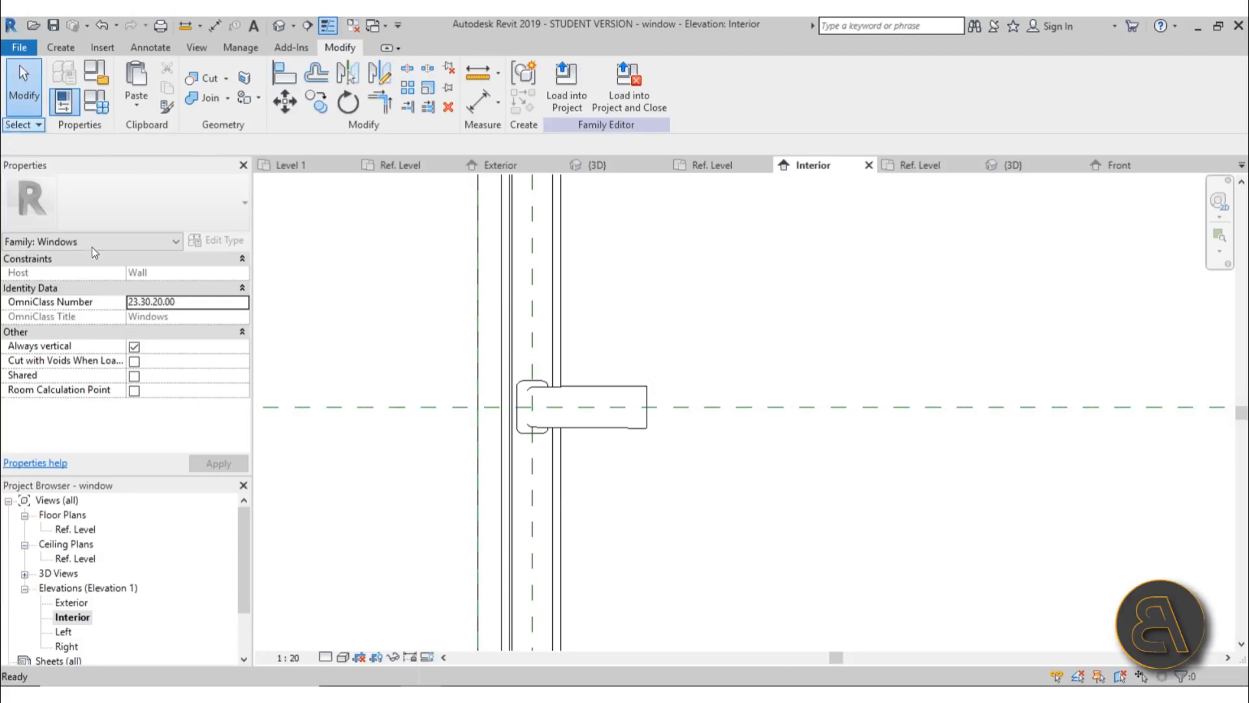
In the 3D view, associate the handle's material with the existing Frame family parameter
{"action": "left_click", "coordinate": [282, 25]}
{"action": "middle_click_drag", "start_coordinate": [680, 406], "coordinate": [512, 415], "text": "shift"}
{"action": "scroll", "coordinate": [513, 415], "scroll_direction": "up", "scroll_amount": 6}
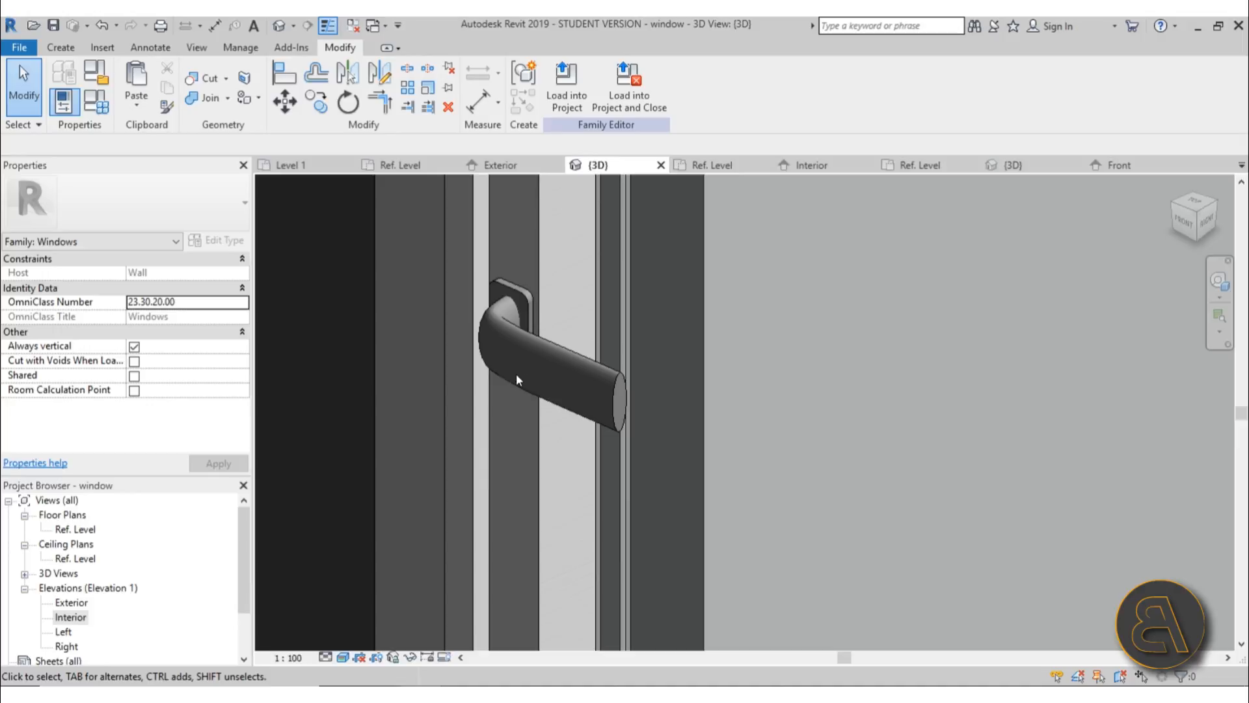
{"action": "left_click", "coordinate": [530, 336]}
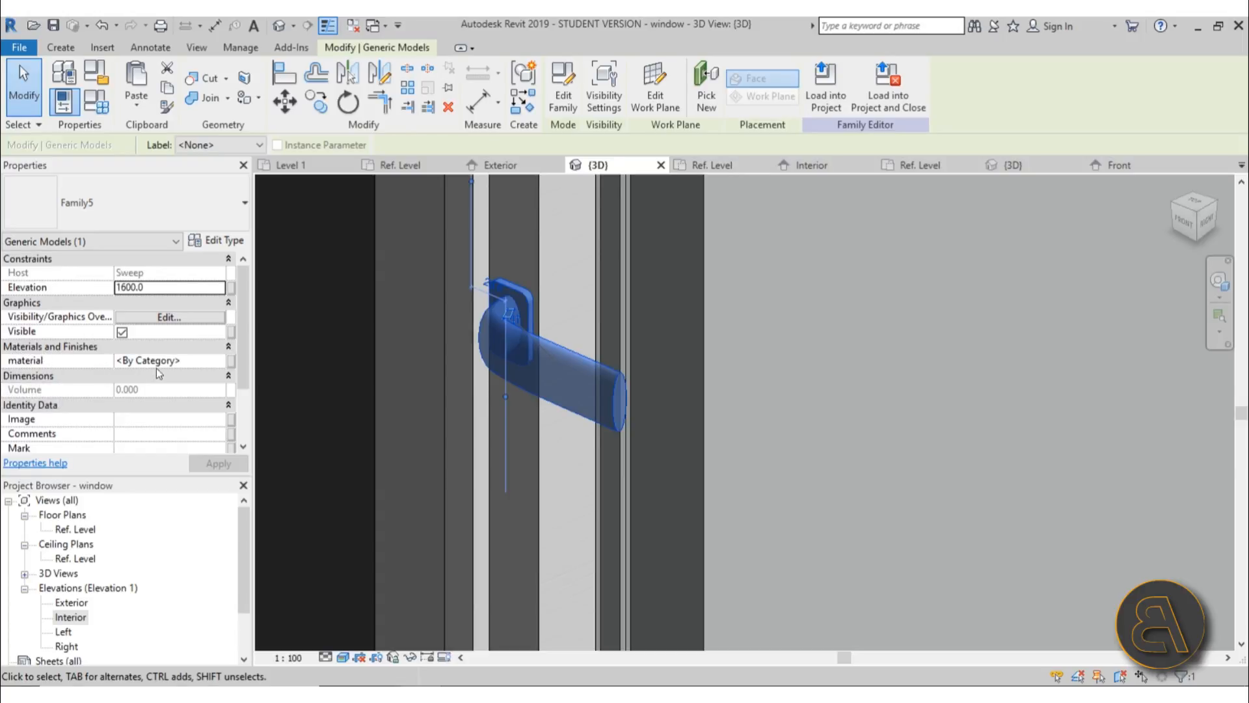
{"action": "left_click", "coordinate": [233, 360]}
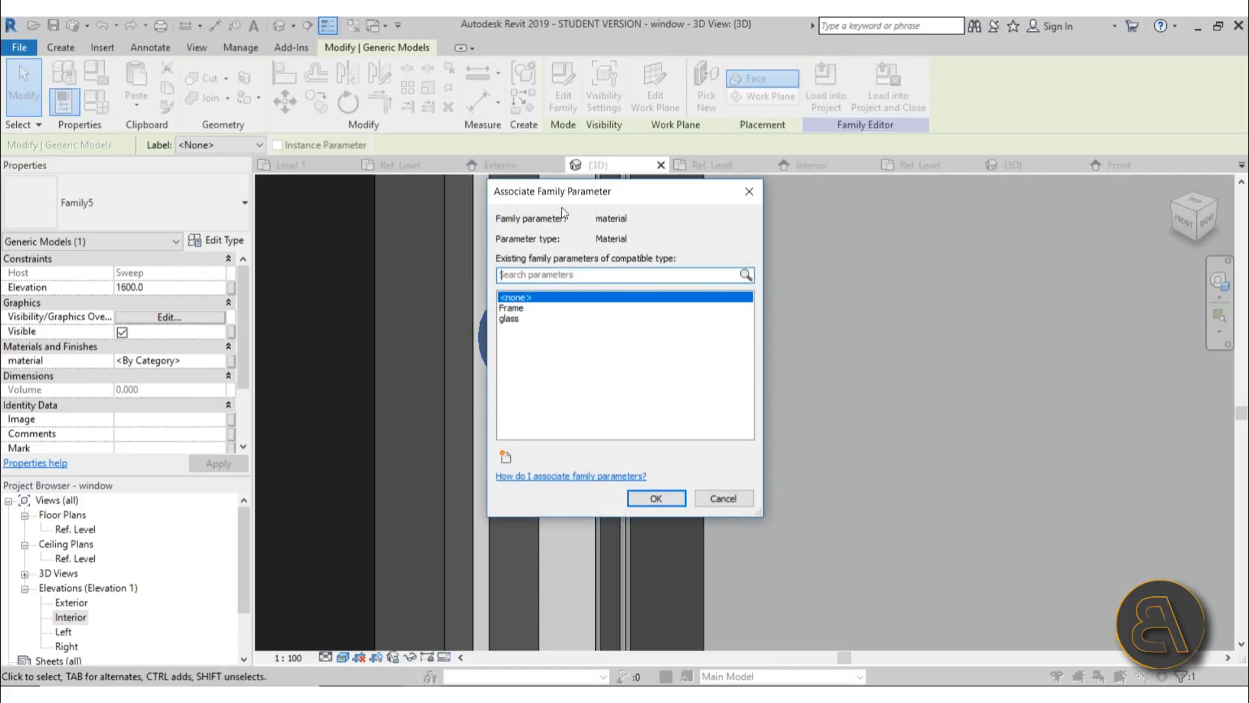
{"action": "left_click_drag", "start_coordinate": [542, 205], "coordinate": [806, 208]}
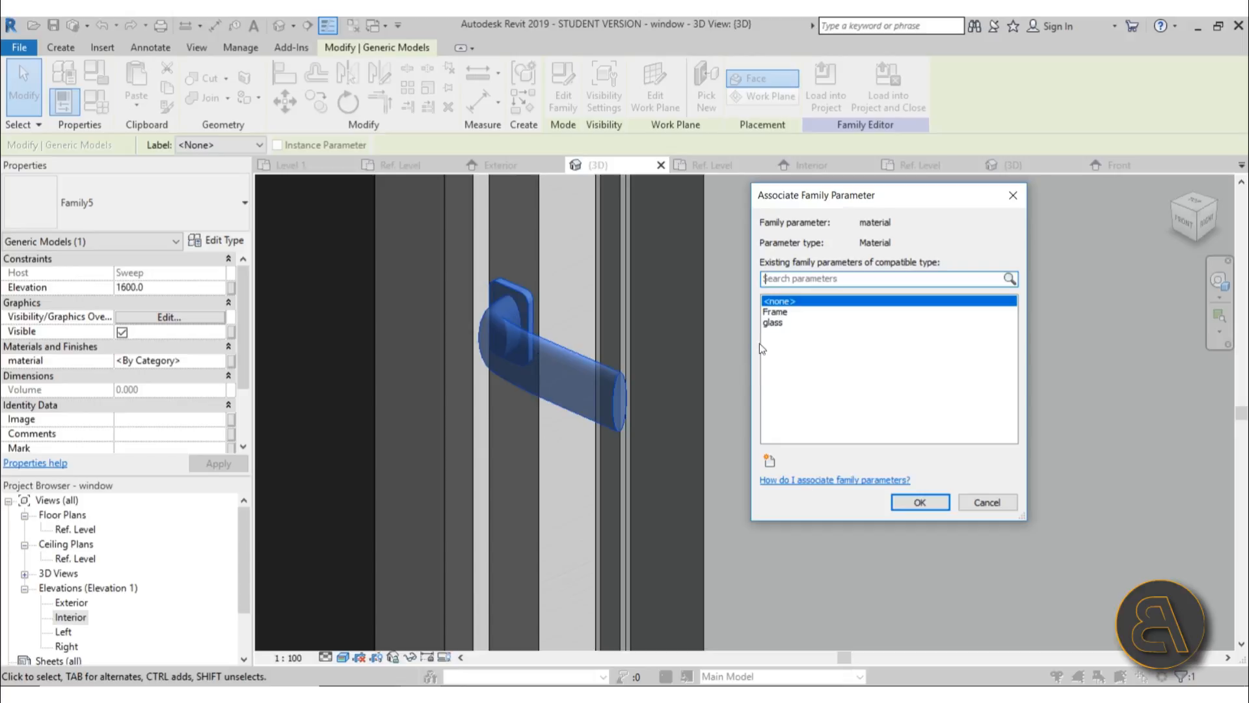
{"action": "left_click", "coordinate": [775, 312]}
{"action": "left_click", "coordinate": [932, 503]}
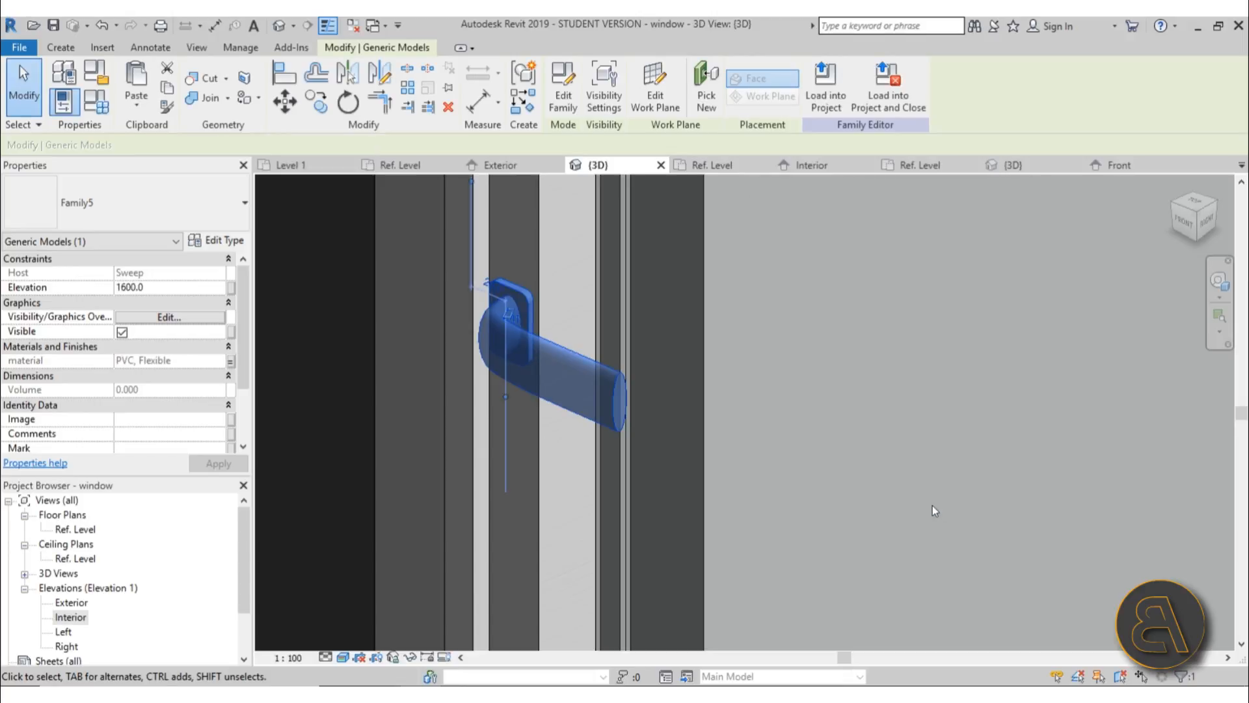
{"action": "left_click", "coordinate": [803, 472]}
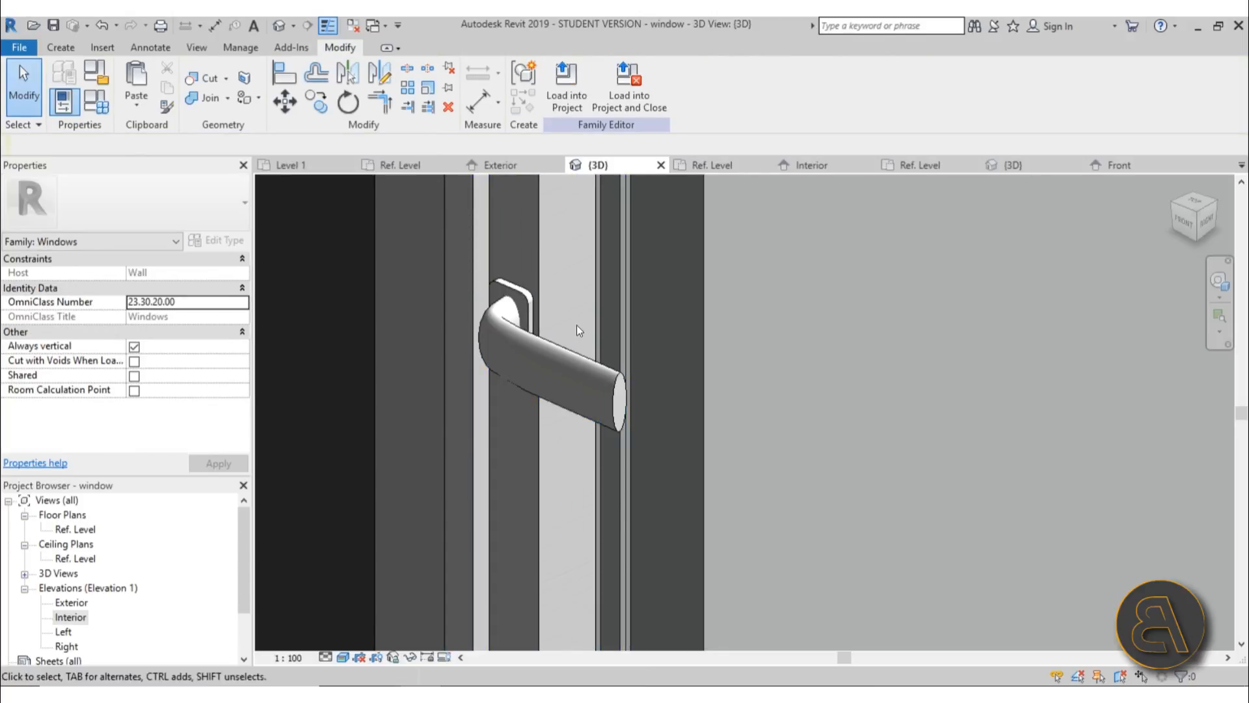
Examine the handle's material up close, the family's parameter values, and the window from both sides of the wall
{"action": "scroll", "coordinate": [526, 359], "scroll_direction": "up", "scroll_amount": 4}
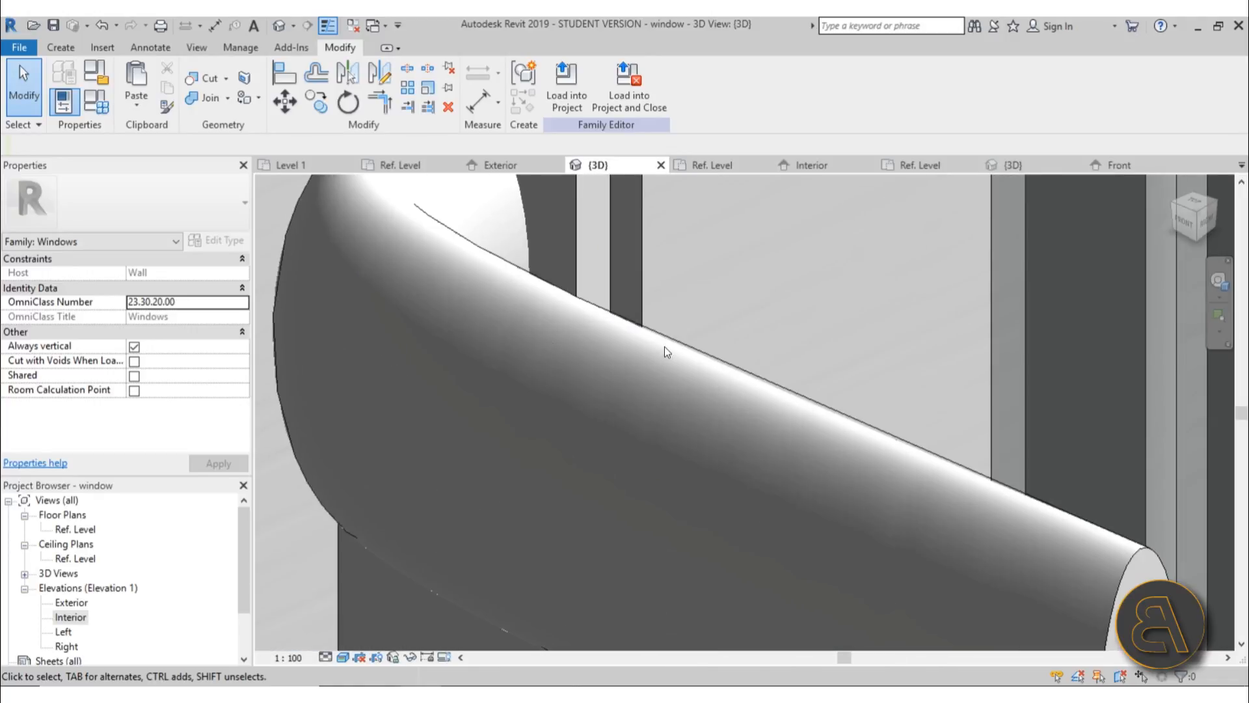
{"action": "scroll", "coordinate": [664, 354], "scroll_direction": "down", "scroll_amount": 1}
{"action": "scroll", "coordinate": [523, 294], "scroll_direction": "up", "scroll_amount": 2}
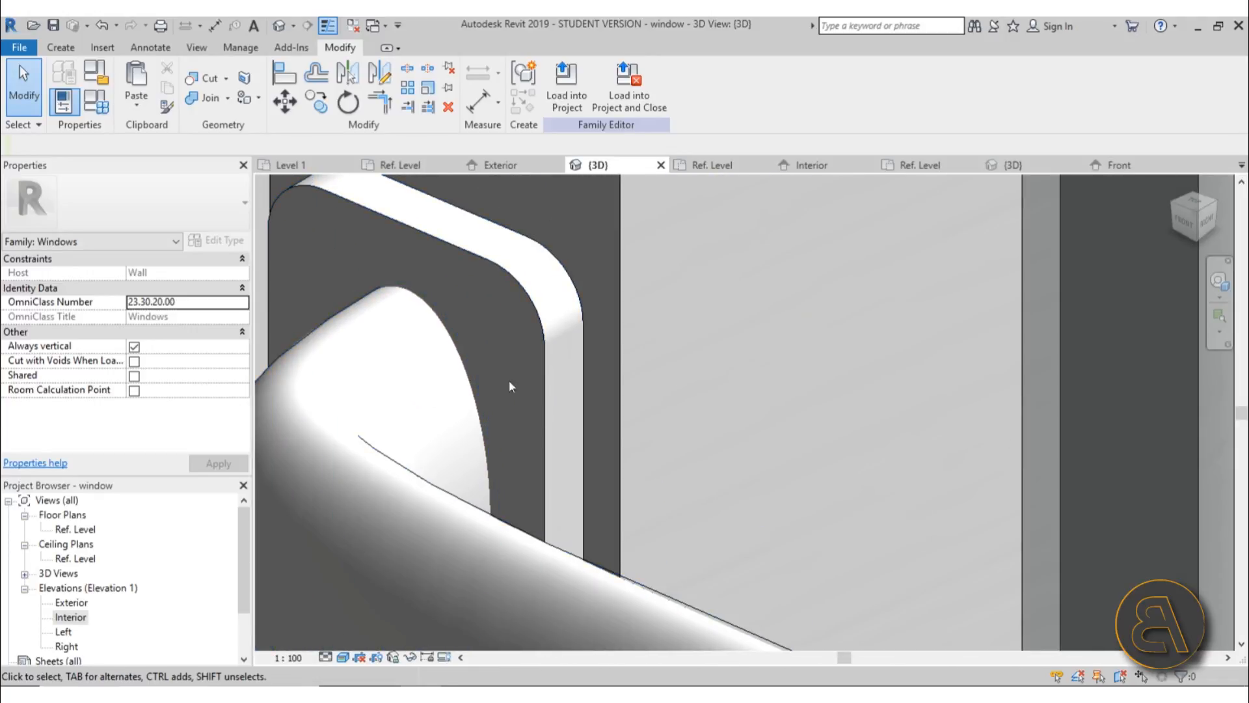
{"action": "scroll", "coordinate": [520, 365], "scroll_direction": "down", "scroll_amount": 2}
{"action": "scroll", "coordinate": [546, 346], "scroll_direction": "down", "scroll_amount": 6}
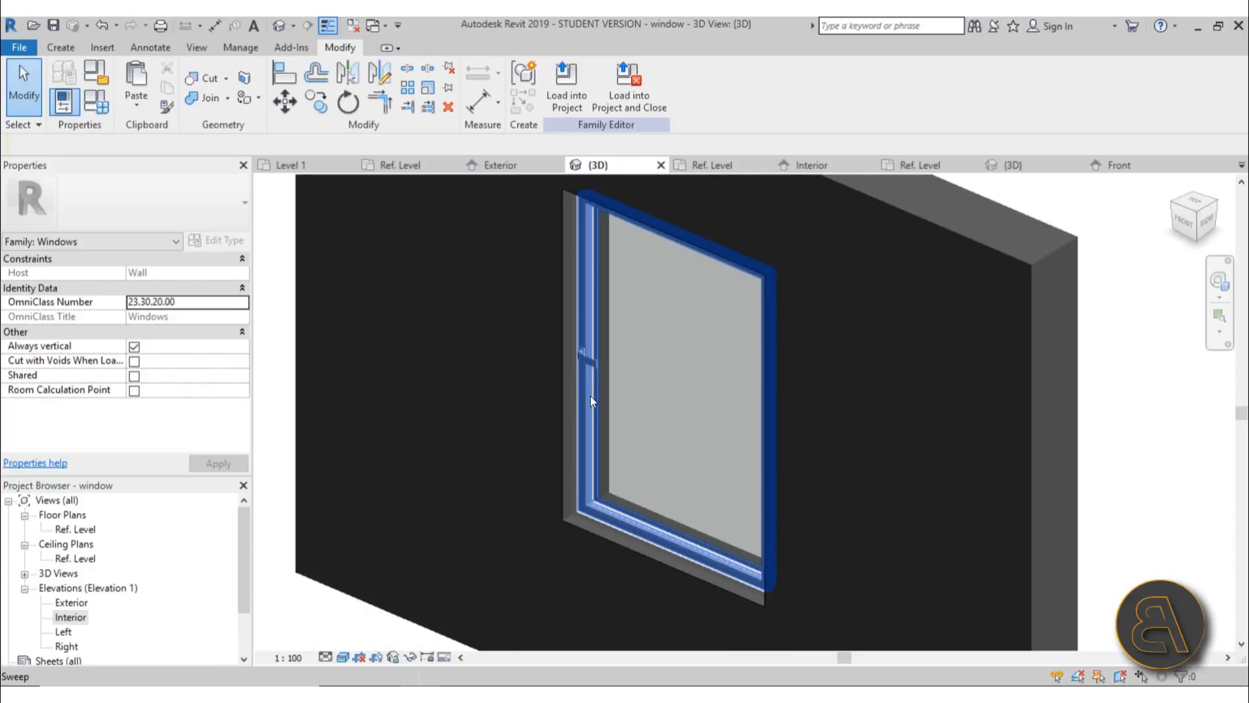
{"action": "scroll", "coordinate": [548, 341], "scroll_direction": "up", "scroll_amount": 5}
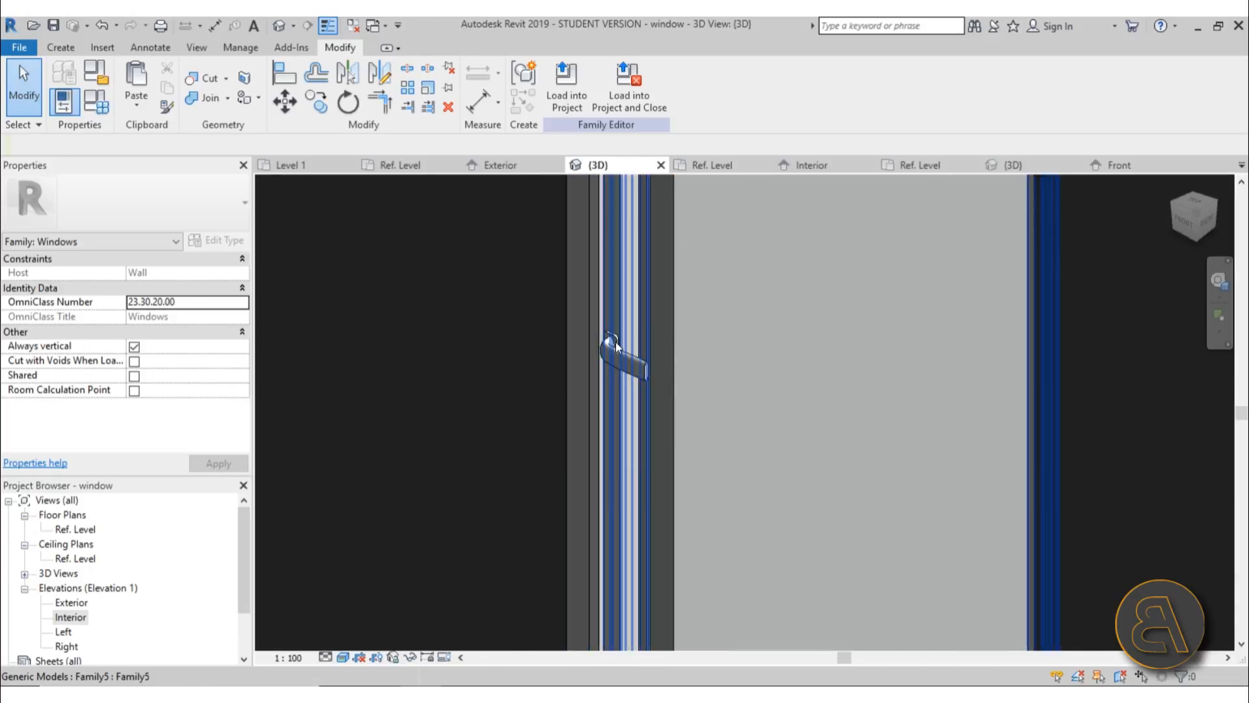
{"action": "middle_click_drag", "start_coordinate": [659, 327], "coordinate": [623, 350], "text": "shift"}
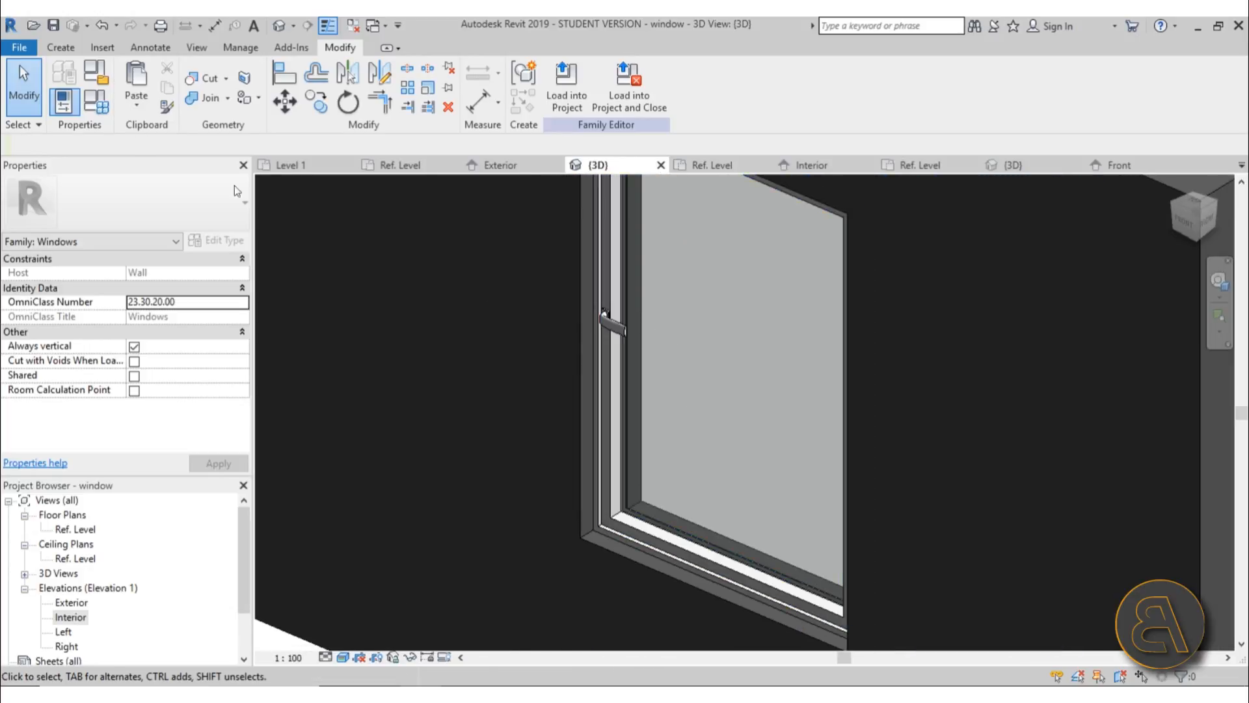
{"action": "left_click", "coordinate": [84, 110]}
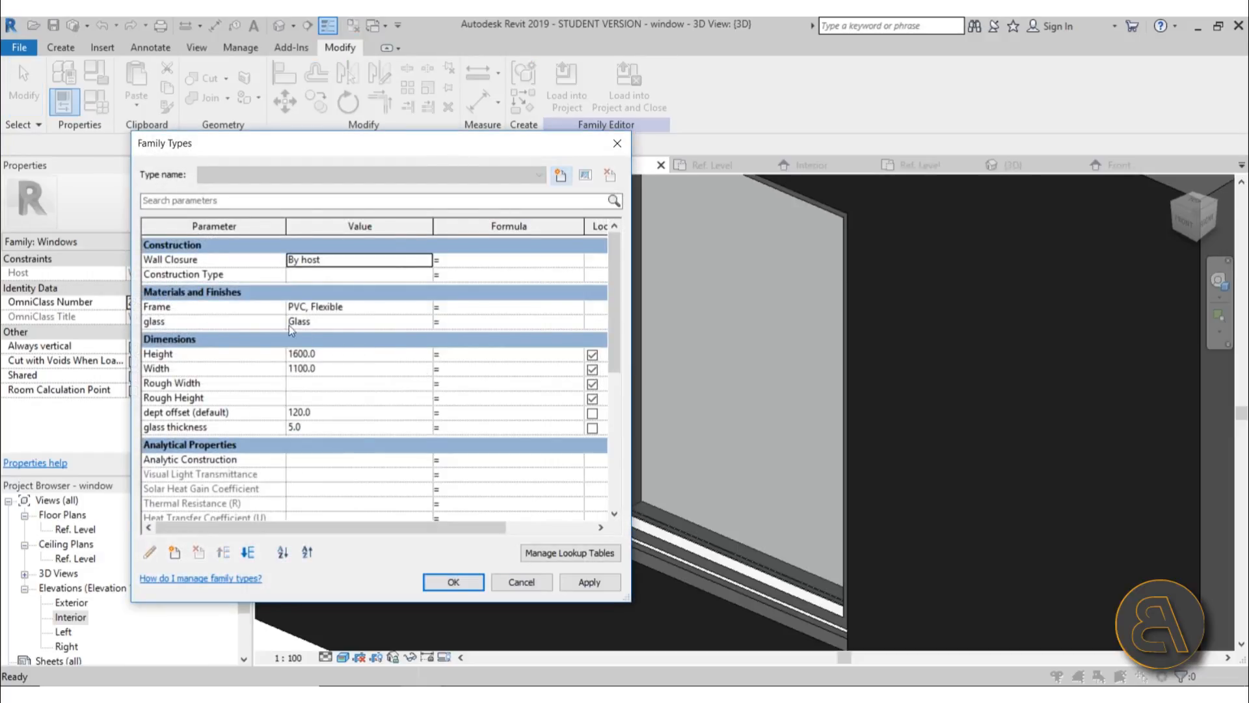
{"action": "left_click", "coordinate": [521, 581]}
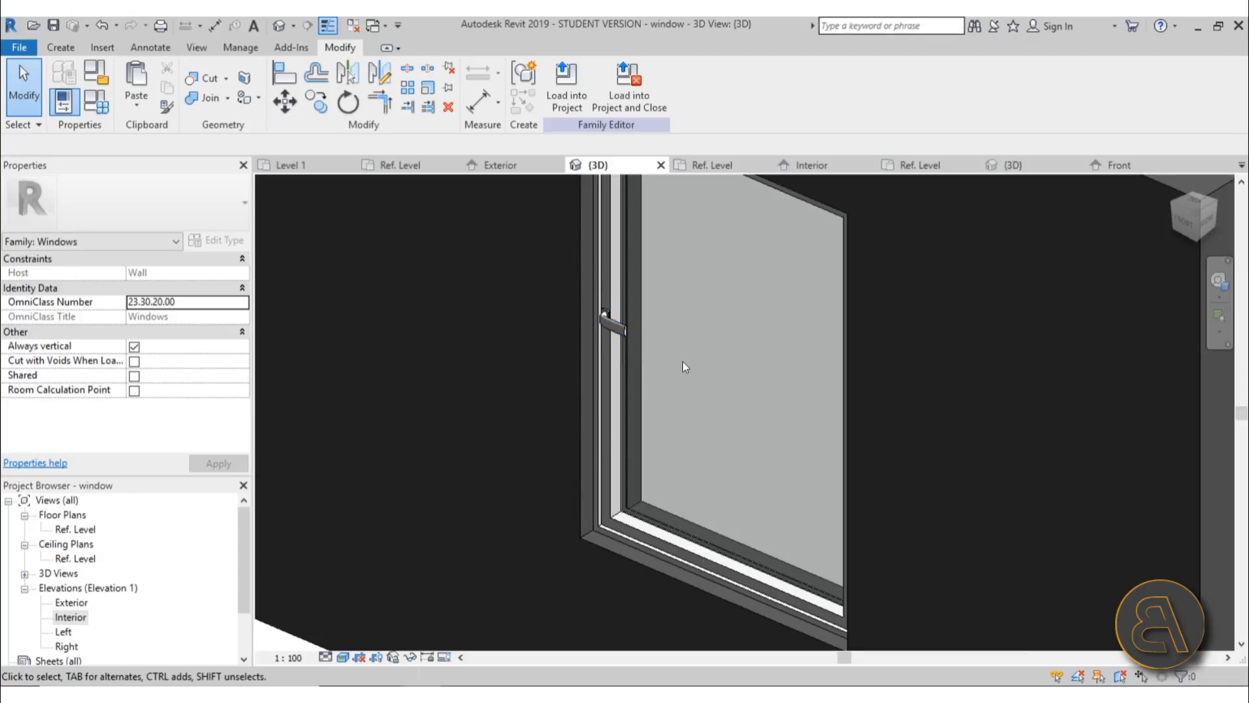
{"action": "scroll", "coordinate": [716, 377], "scroll_direction": "down", "scroll_amount": 3}
{"action": "middle_click_drag", "start_coordinate": [719, 380], "coordinate": [465, 335], "text": "shift"}
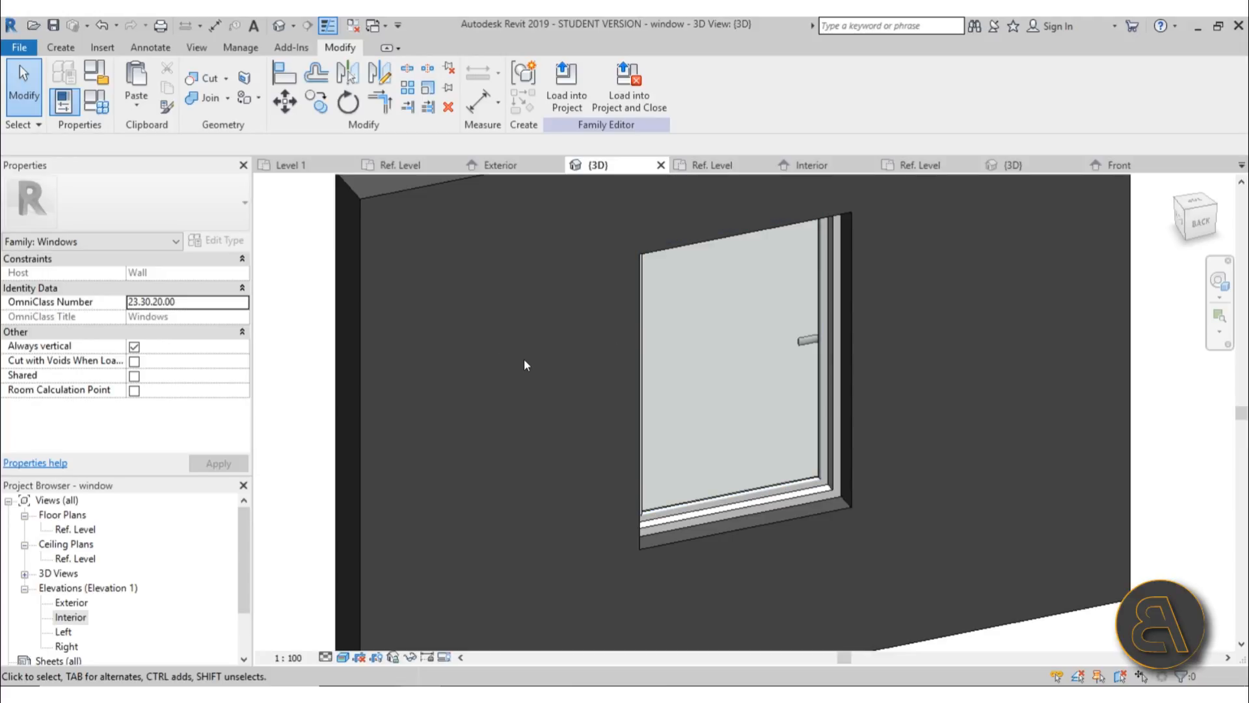
{"action": "middle_click_drag", "start_coordinate": [526, 364], "coordinate": [875, 376], "text": "shift"}
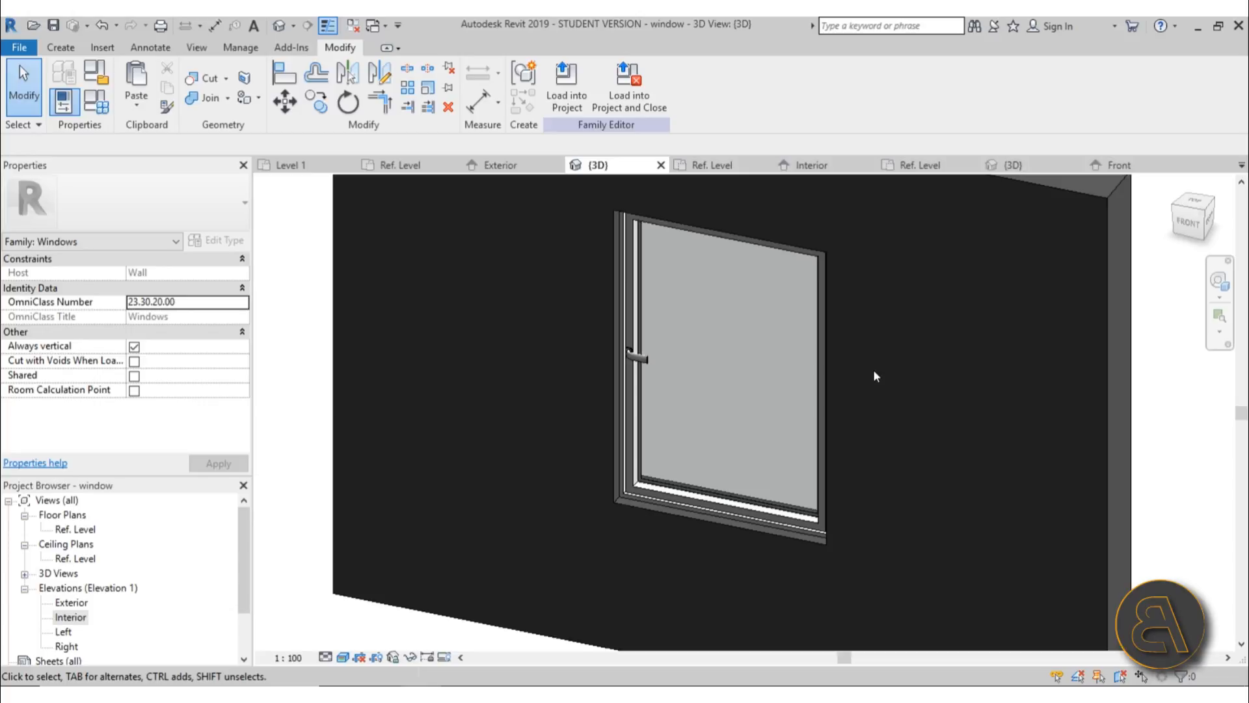
Turn off the handle's visibility at the Coarse detail level, keeping Medium and Fine enabled
{"action": "left_click", "coordinate": [647, 357]}
{"action": "scroll", "coordinate": [665, 341], "scroll_direction": "up", "scroll_amount": 2}
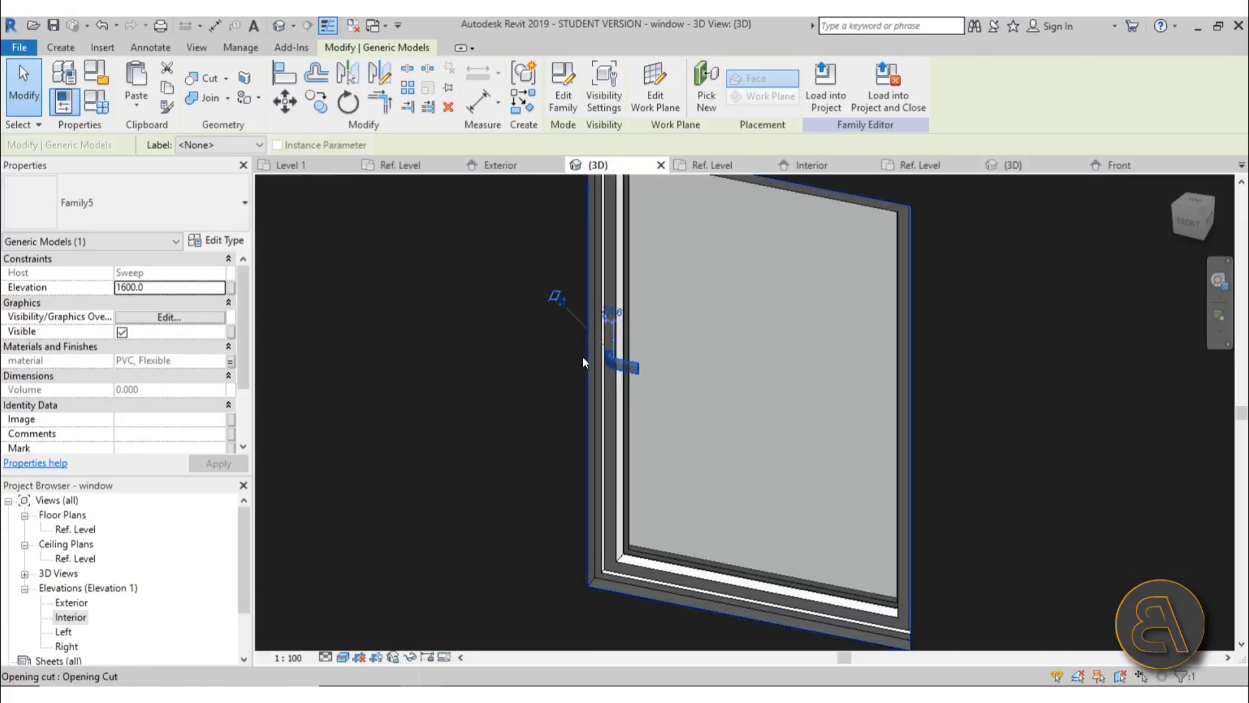
{"action": "left_click", "coordinate": [327, 656]}
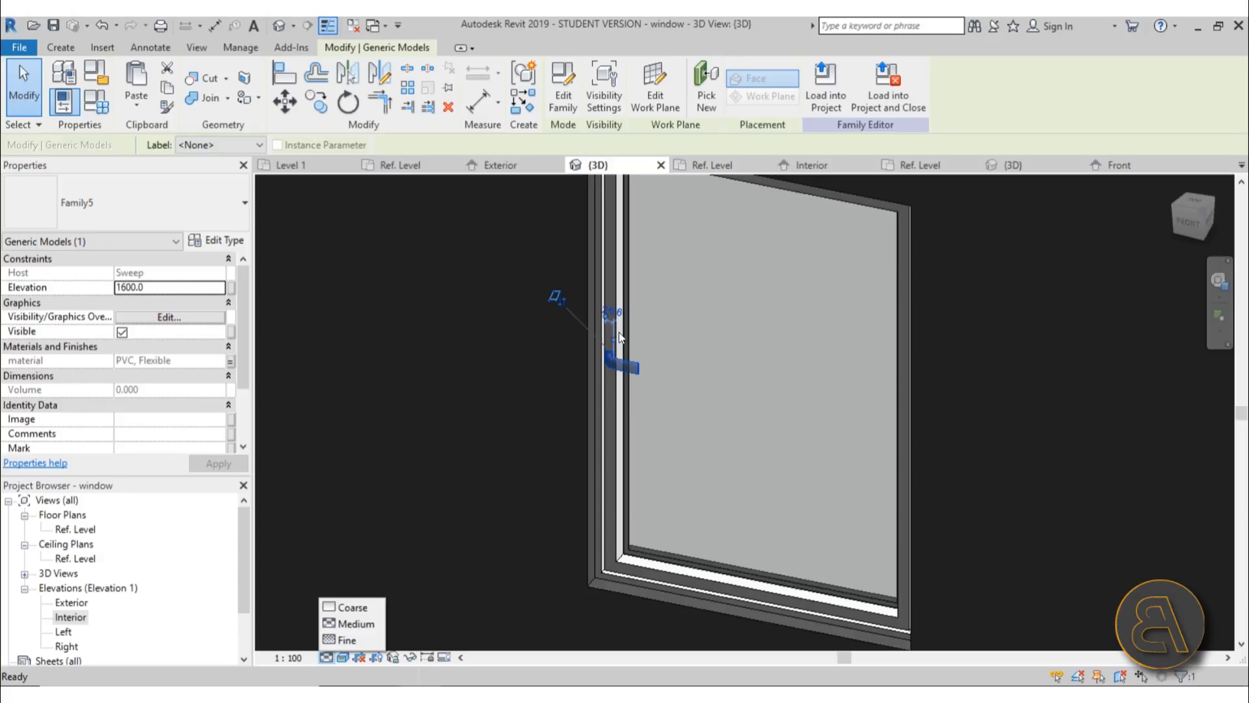
{"action": "left_click", "coordinate": [603, 95]}
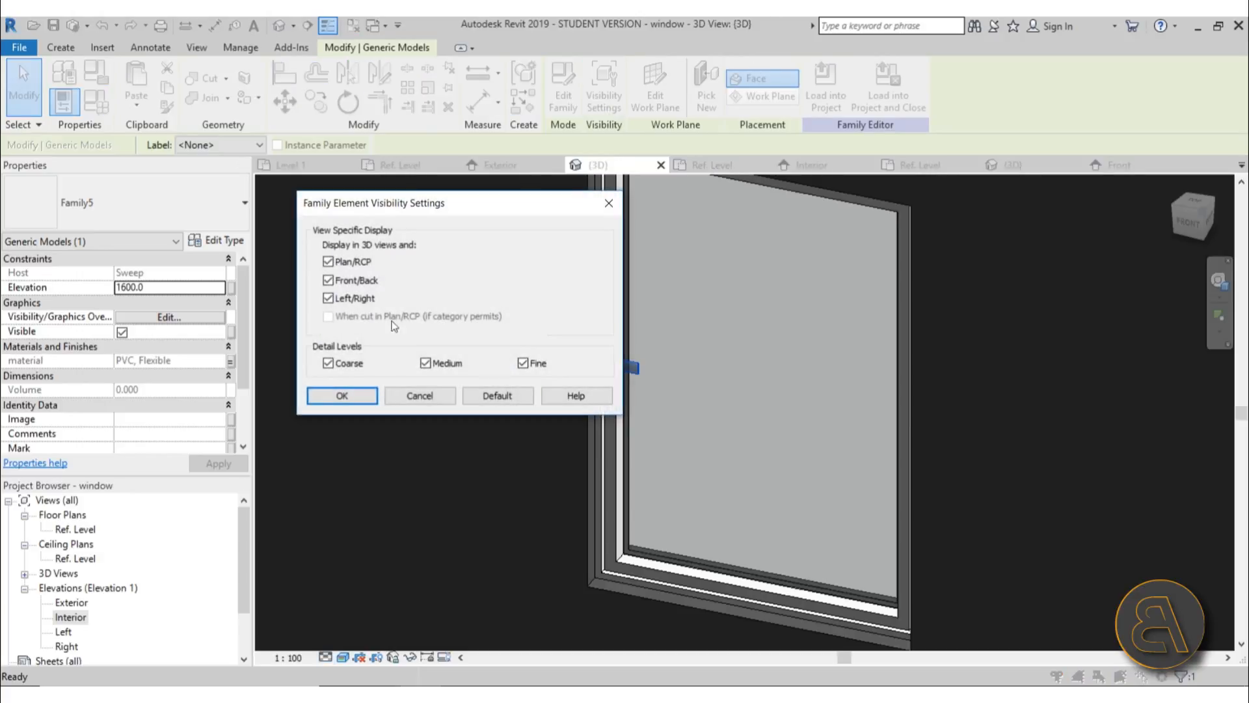
{"action": "left_click", "coordinate": [328, 363]}
{"action": "left_click", "coordinate": [342, 396]}
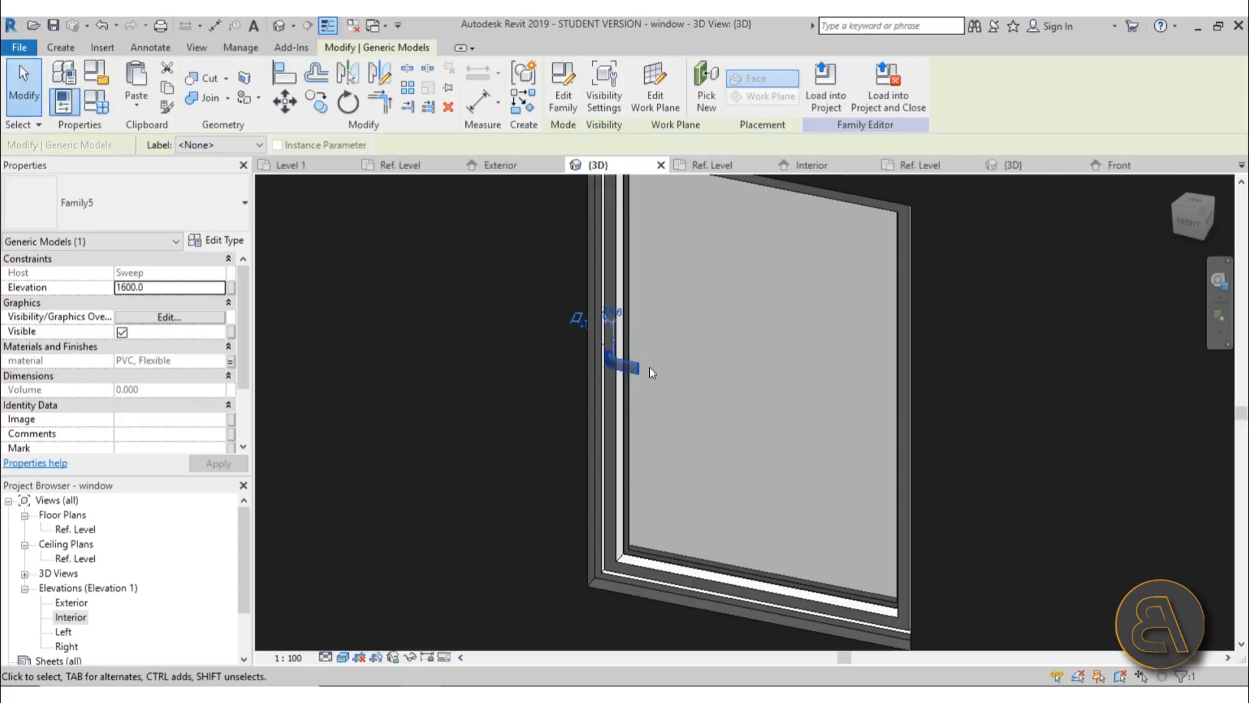
{"action": "scroll", "coordinate": [634, 358], "scroll_direction": "up", "scroll_amount": 5}
{"action": "key", "text": "Escape"}
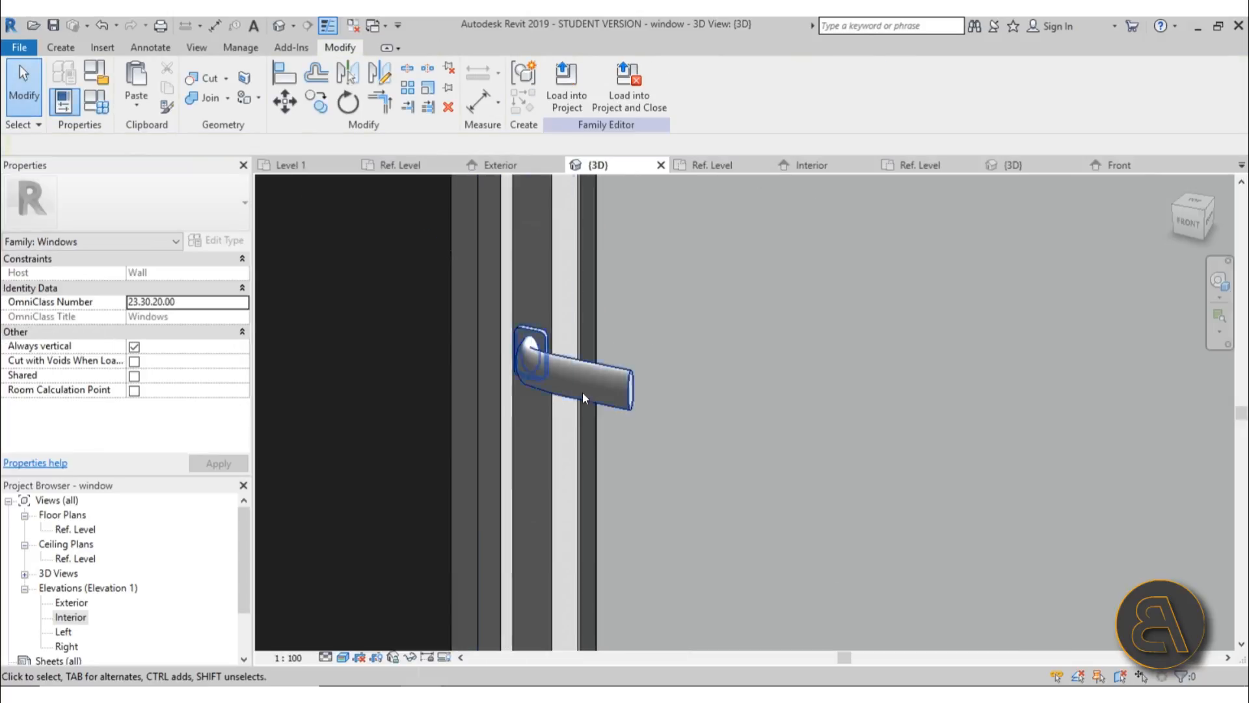
Set the 3D view to Coarse detail level with the Hidden Line visual style and check the handle's display
{"action": "left_click", "coordinate": [332, 657]}
{"action": "left_click", "coordinate": [343, 608]}
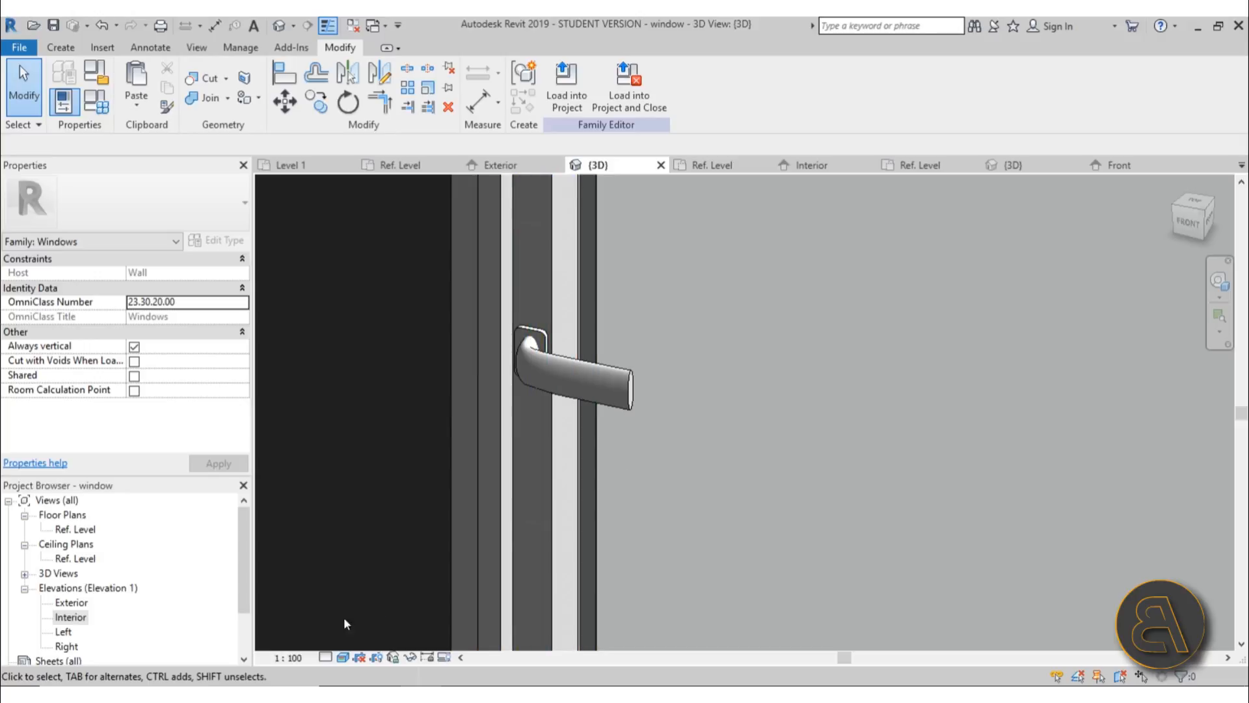
{"action": "left_click", "coordinate": [343, 657]}
{"action": "left_click", "coordinate": [377, 570]}
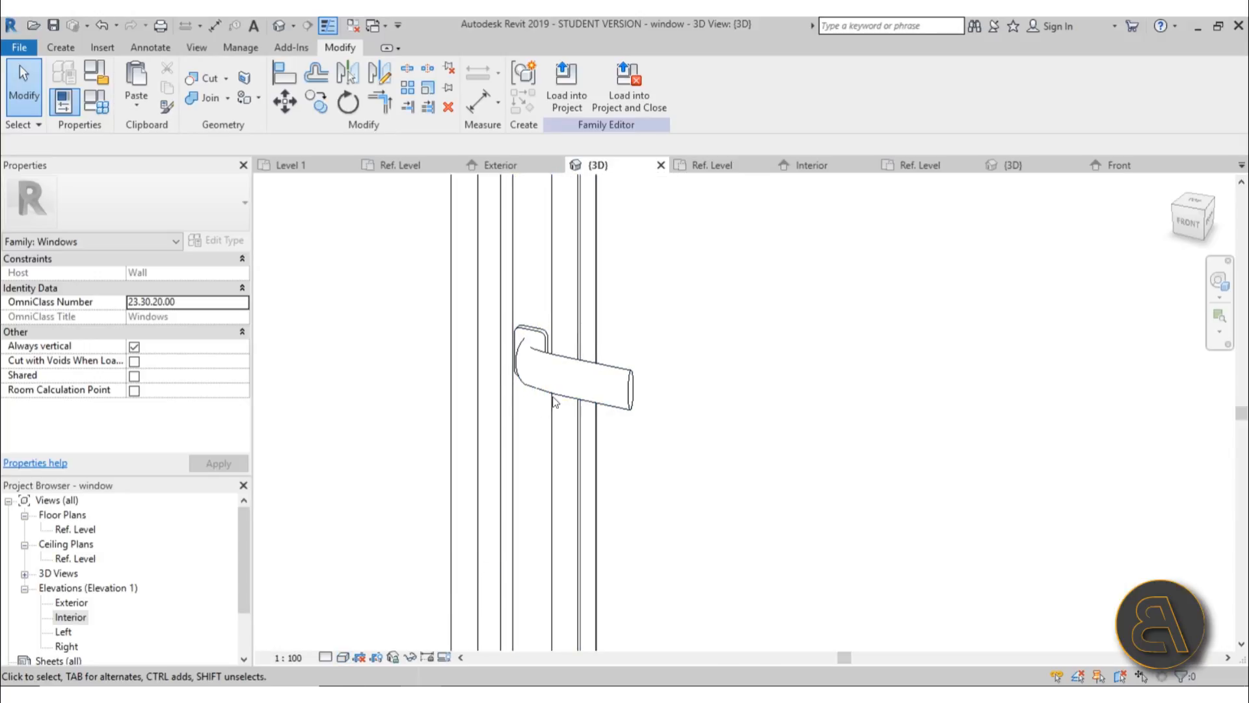
{"action": "left_click", "coordinate": [637, 382]}
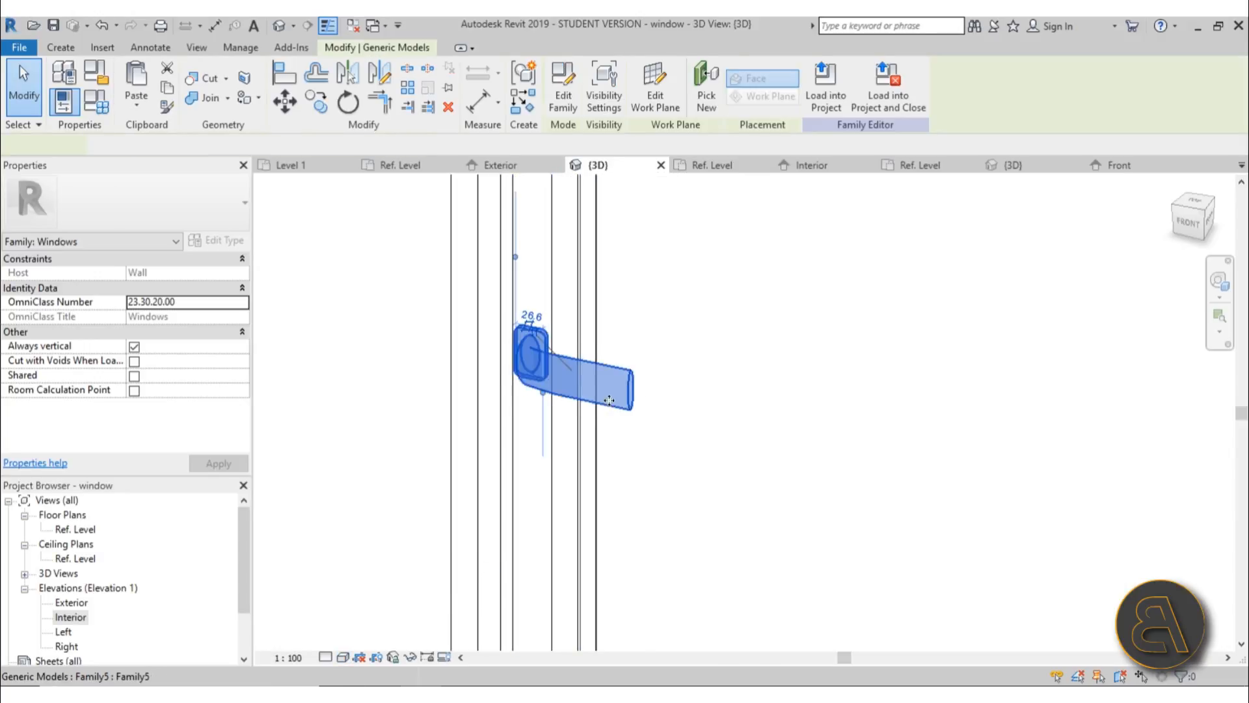
{"action": "left_click", "coordinate": [667, 428]}
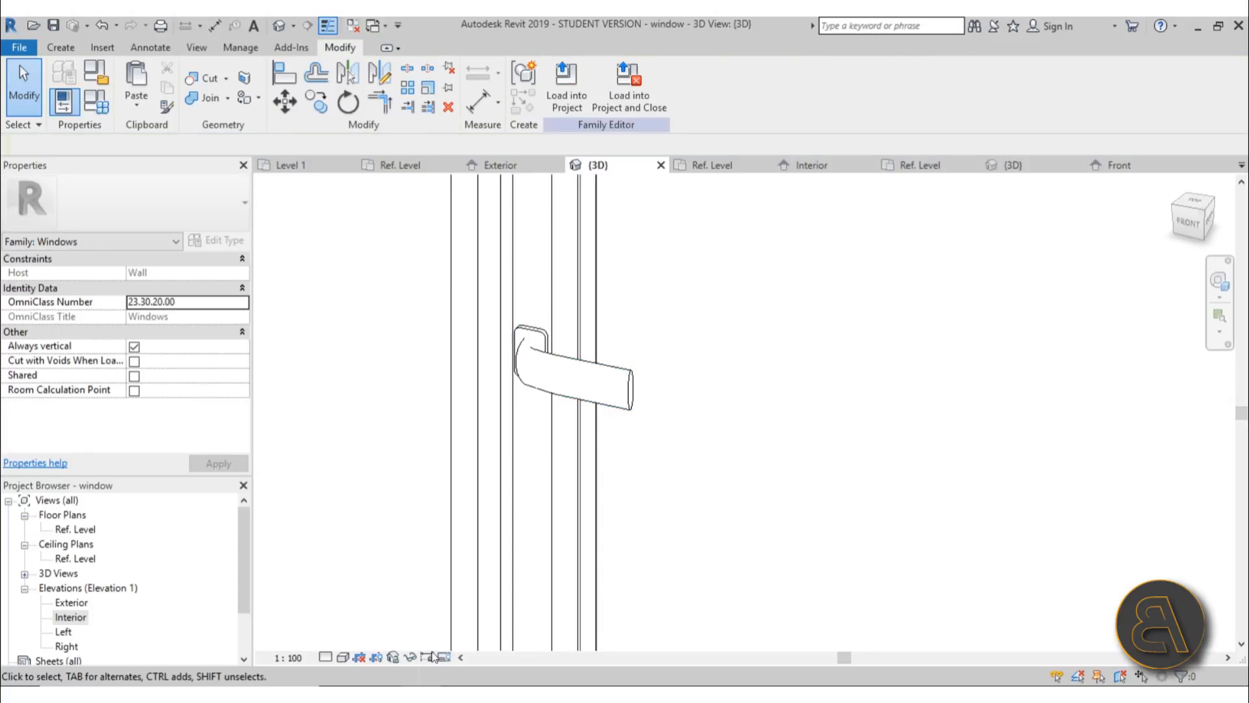
Set the 3D view's detail level to Fine and bring the whole window into view
{"action": "left_click", "coordinate": [325, 657]}
{"action": "left_click", "coordinate": [341, 641]}
{"action": "scroll", "coordinate": [635, 459], "scroll_direction": "down", "scroll_amount": 5}
{"action": "mouse_move", "coordinate": [686, 491]}
{"action": "middle_mouse_down", "text": "shift"}
{"action": "mouse_move", "coordinate": [658, 461]}
{"action": "mouse_move", "coordinate": [652, 497]}
{"action": "mouse_move", "coordinate": [644, 479]}
{"action": "mouse_move", "coordinate": [763, 437]}
{"action": "mouse_move", "coordinate": [702, 379]}
{"action": "mouse_move", "coordinate": [680, 491]}
{"action": "middle_mouse_up", "text": "shift"}
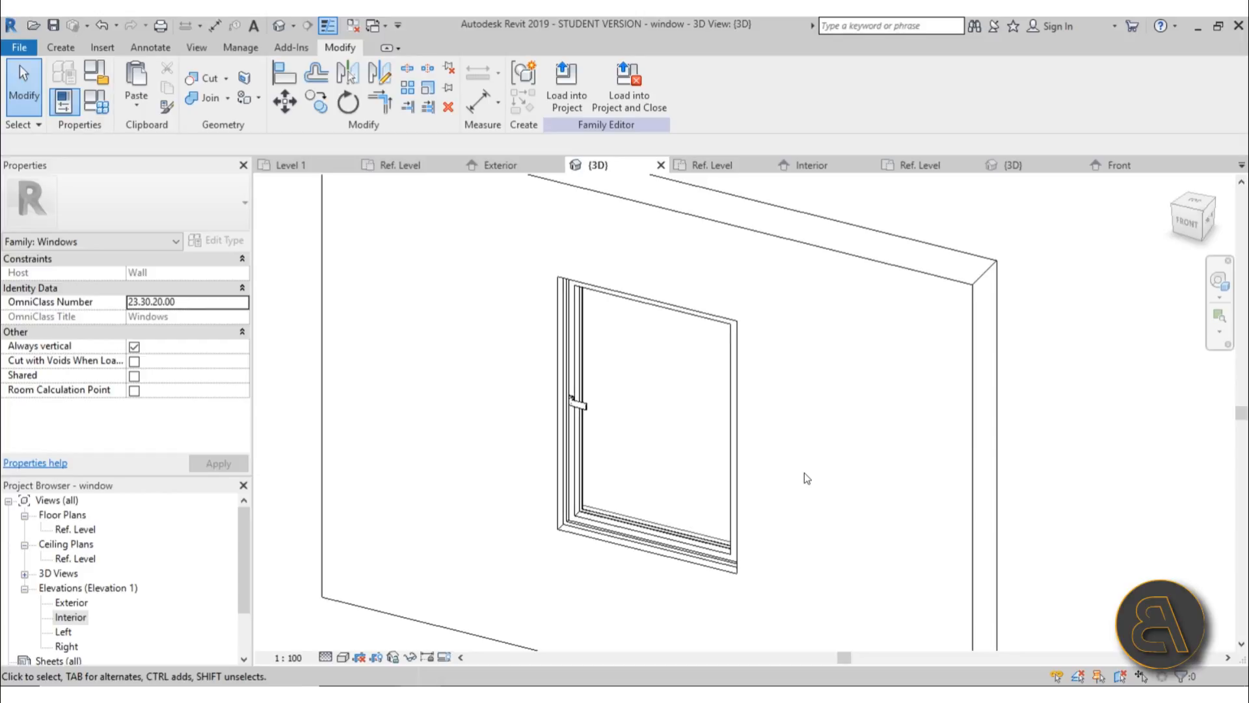
Review the window family's full list of type parameters, from the materials and dimensions through to the identity data
{"action": "left_click", "coordinate": [97, 107]}
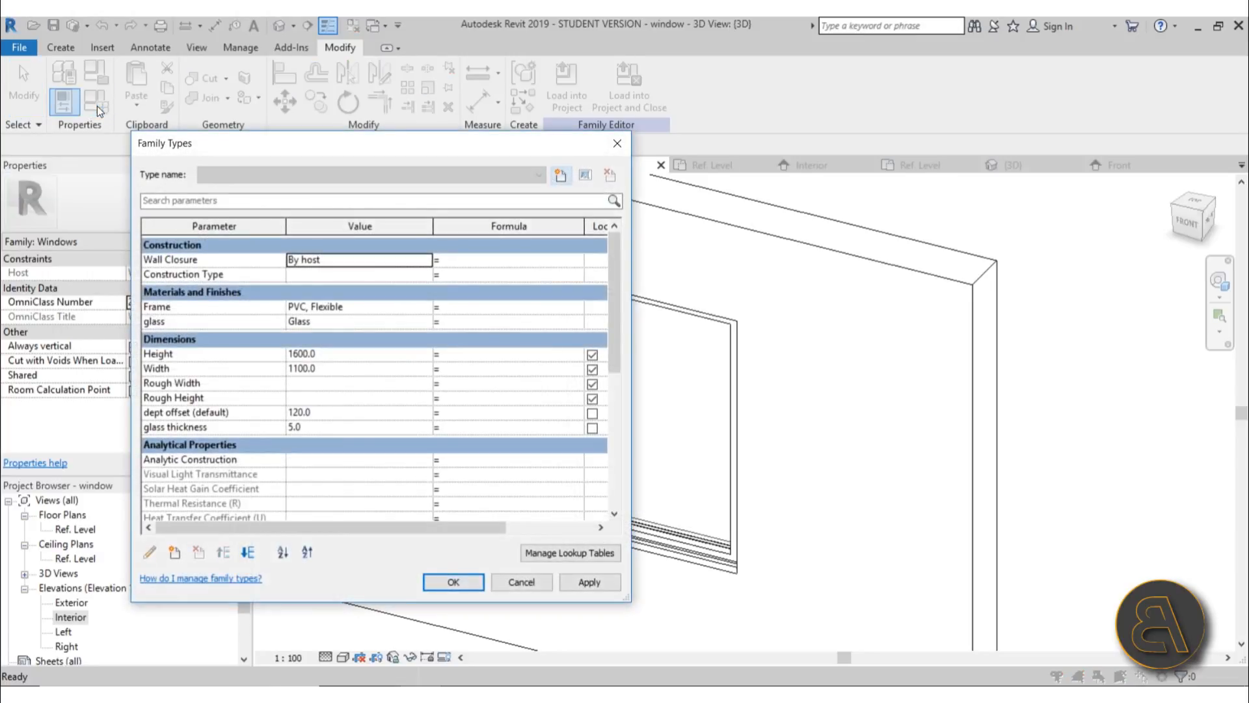
{"action": "left_click_drag", "start_coordinate": [232, 154], "coordinate": [138, 181]}
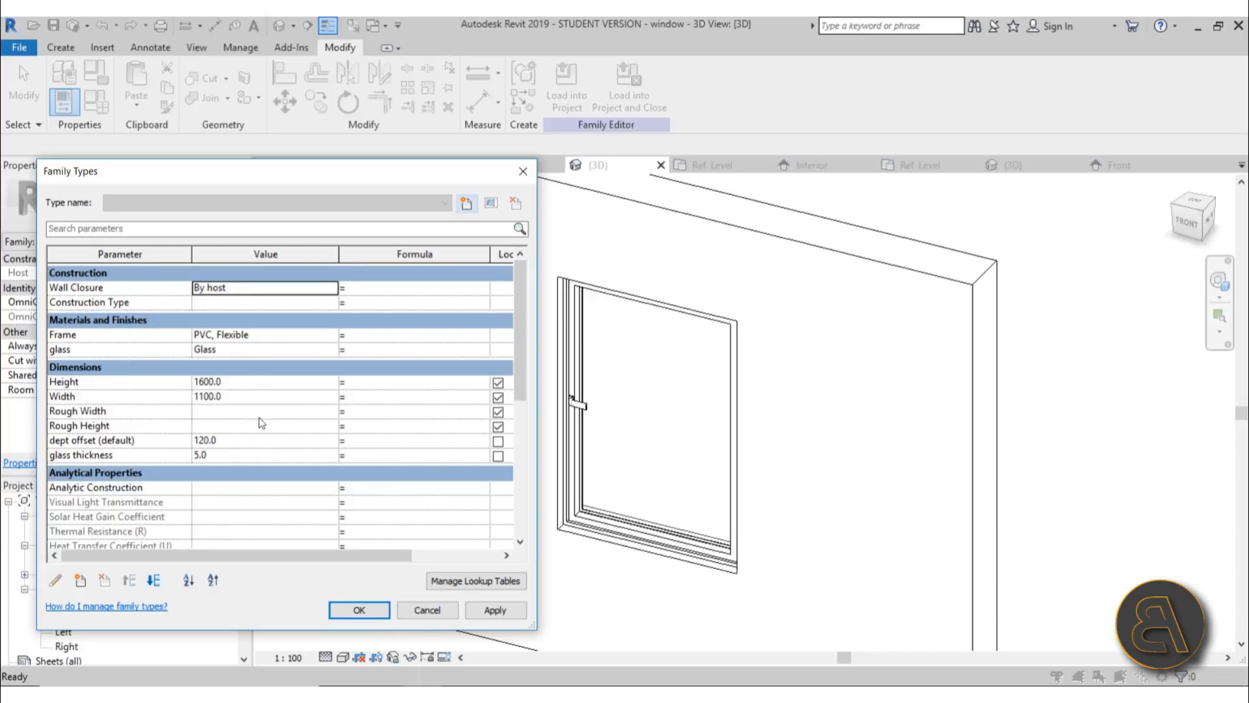
{"action": "scroll", "coordinate": [259, 416], "scroll_direction": "down", "scroll_amount": 1}
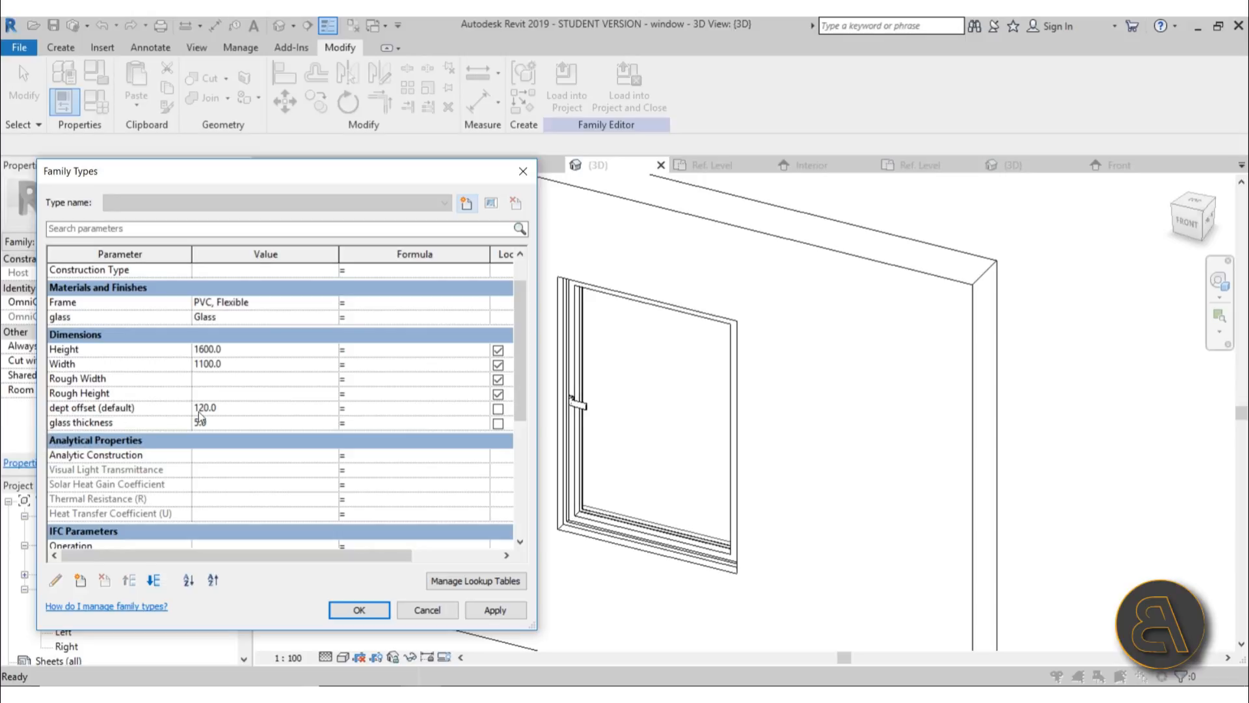
{"action": "left_click_drag", "start_coordinate": [372, 167], "coordinate": [254, 174]}
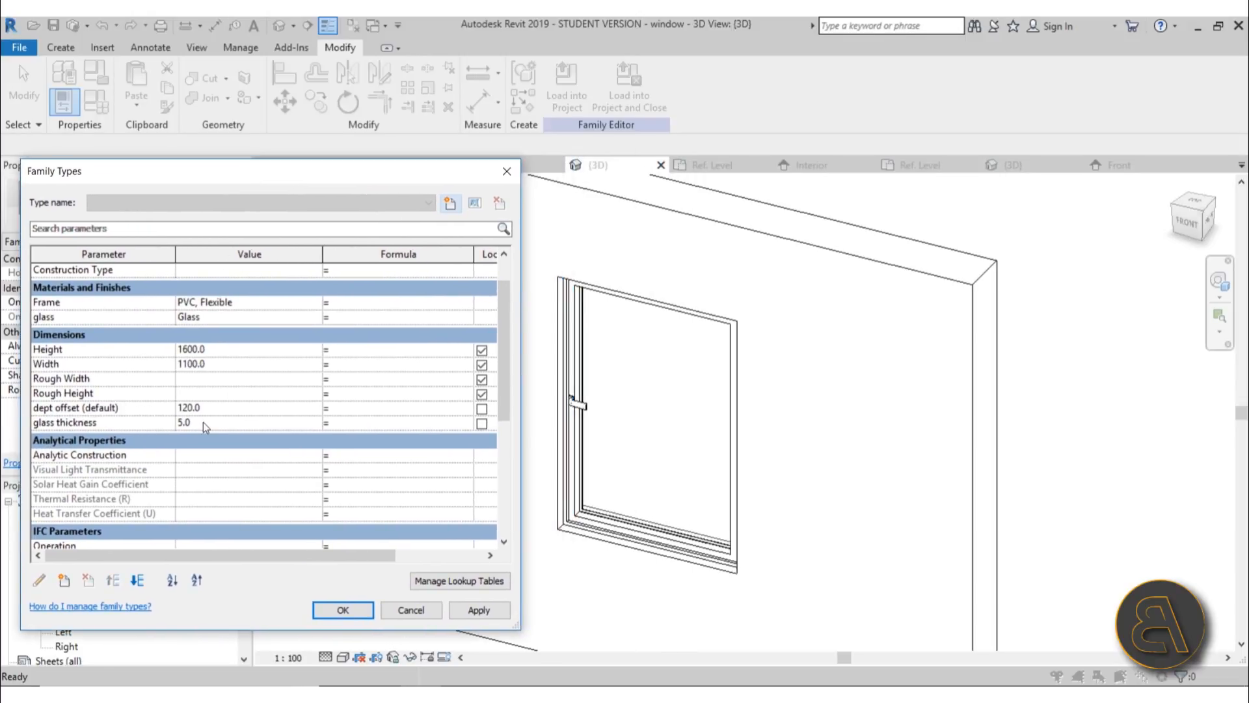
{"action": "scroll", "coordinate": [195, 417], "scroll_direction": "down", "scroll_amount": 4}
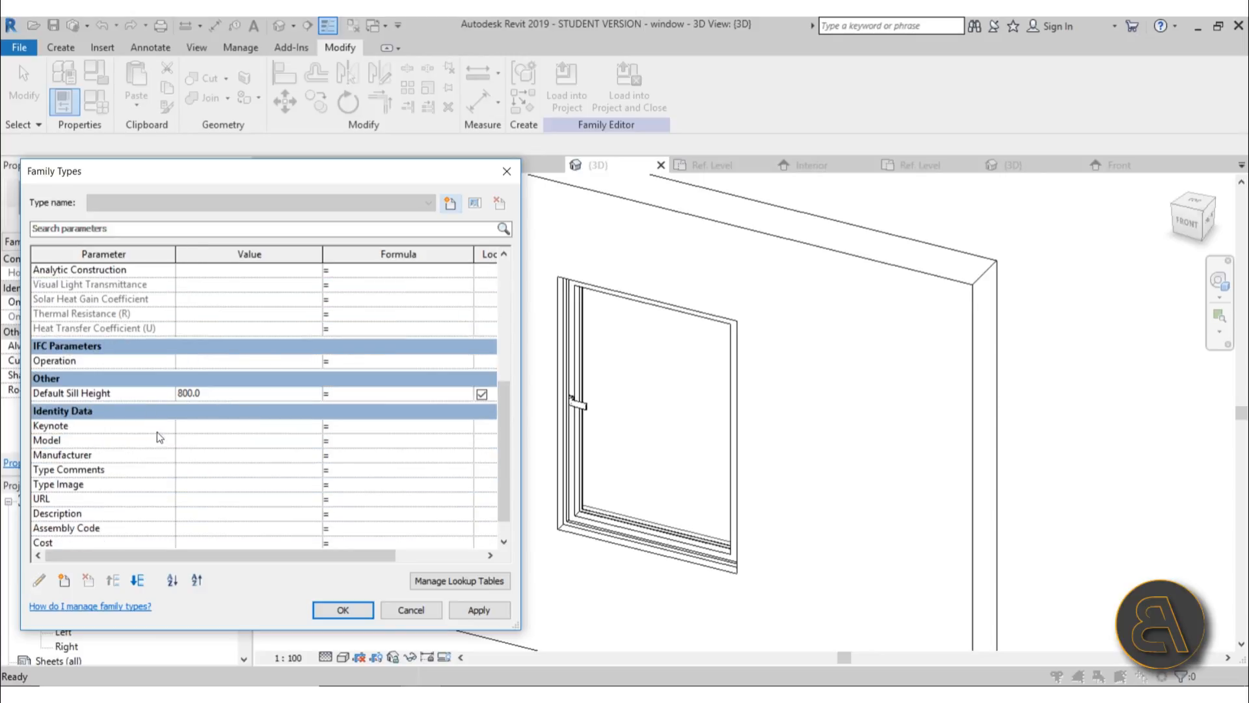
{"action": "scroll", "coordinate": [185, 423], "scroll_direction": "up", "scroll_amount": 3}
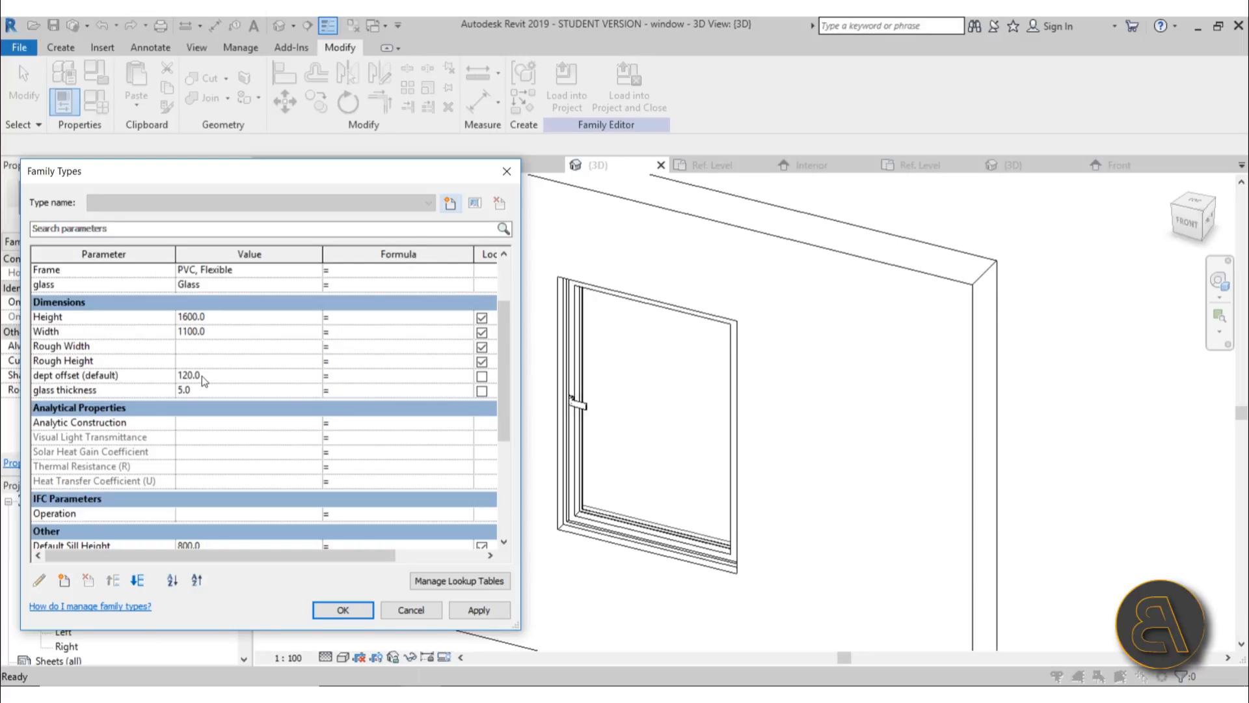
{"action": "scroll", "coordinate": [201, 376], "scroll_direction": "down", "scroll_amount": 1}
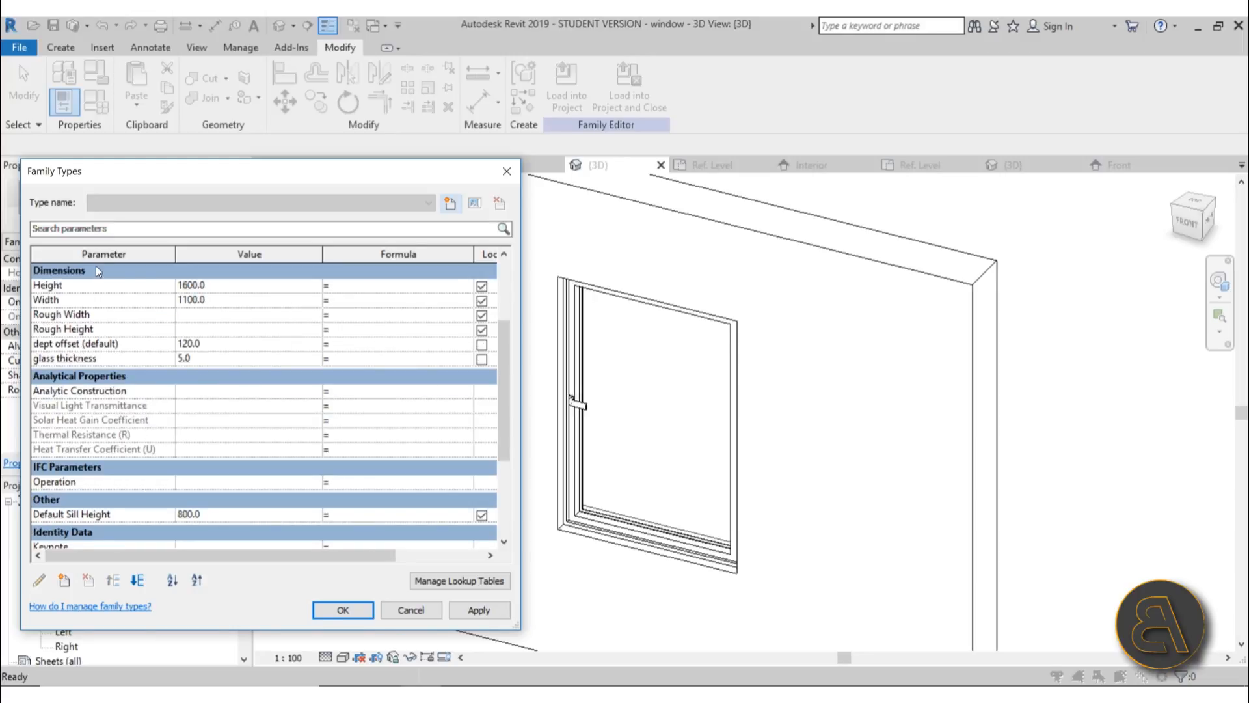
{"action": "scroll", "coordinate": [163, 368], "scroll_direction": "up", "scroll_amount": 2}
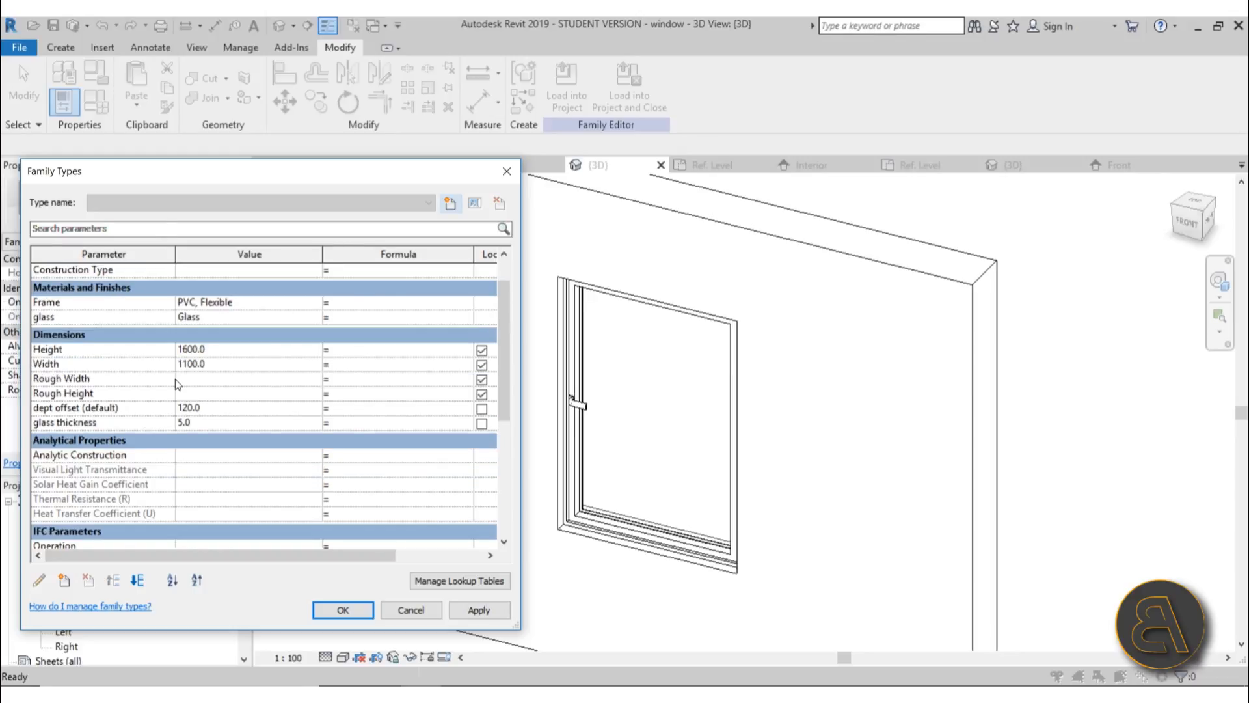
{"action": "scroll", "coordinate": [174, 379], "scroll_direction": "up", "scroll_amount": 1}
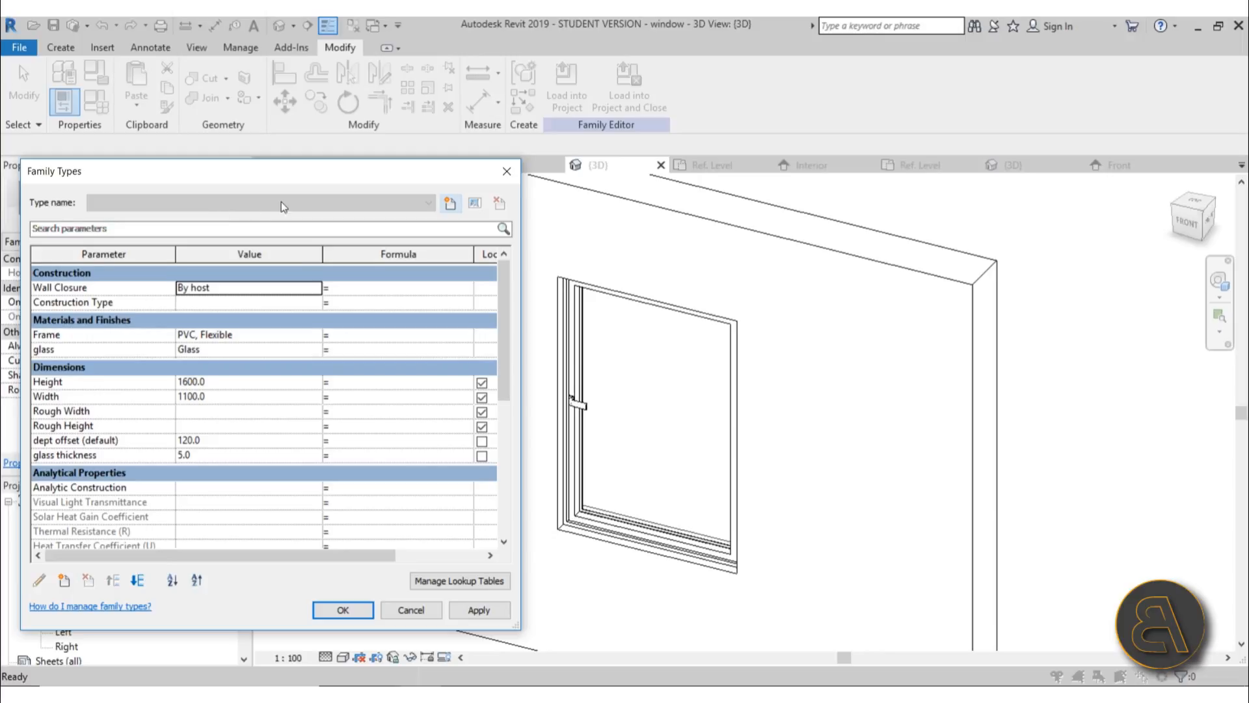
{"action": "left_click", "coordinate": [508, 172]}
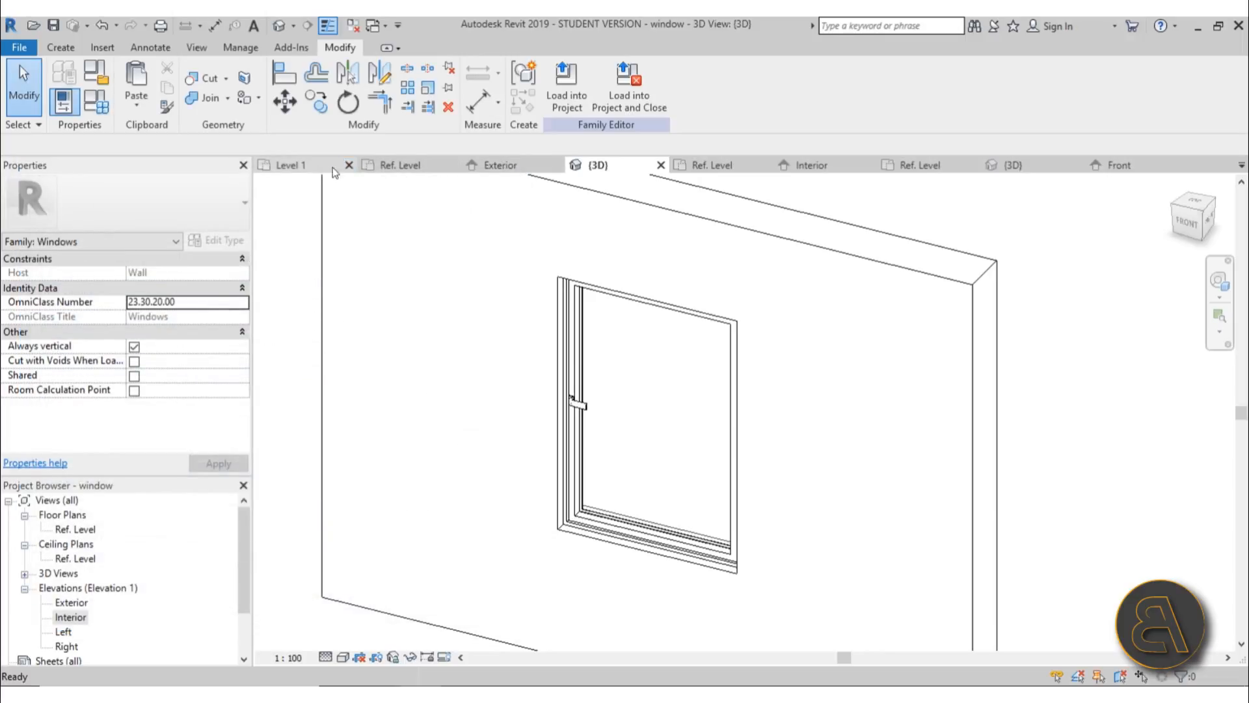
In the project's Level 1 plan, inspect the list of types available for the double casement window placed in the wall
{"action": "left_click", "coordinate": [306, 166]}
{"action": "middle_click_drag", "start_coordinate": [652, 463], "coordinate": [611, 585]}
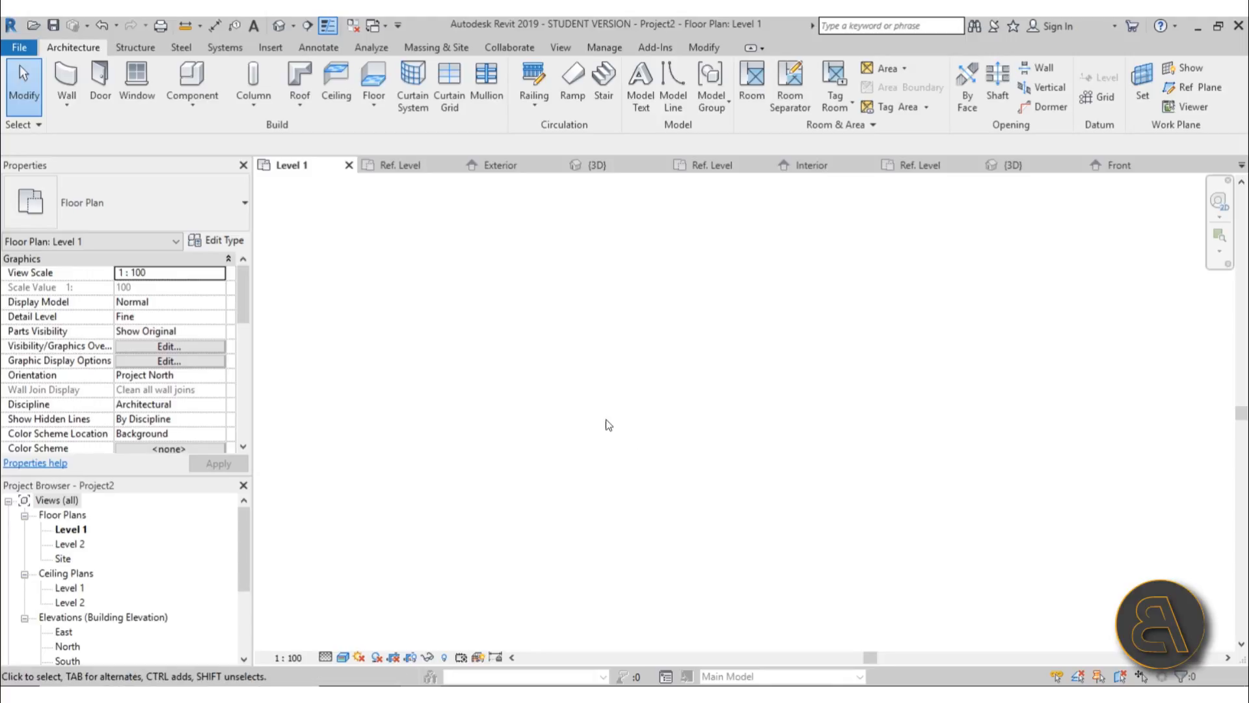
{"action": "middle_click_drag", "start_coordinate": [606, 419], "coordinate": [576, 595]}
{"action": "scroll", "coordinate": [573, 595], "scroll_direction": "down", "scroll_amount": 1}
{"action": "scroll", "coordinate": [557, 394], "scroll_direction": "up", "scroll_amount": 4}
{"action": "scroll", "coordinate": [555, 399], "scroll_direction": "up", "scroll_amount": 3}
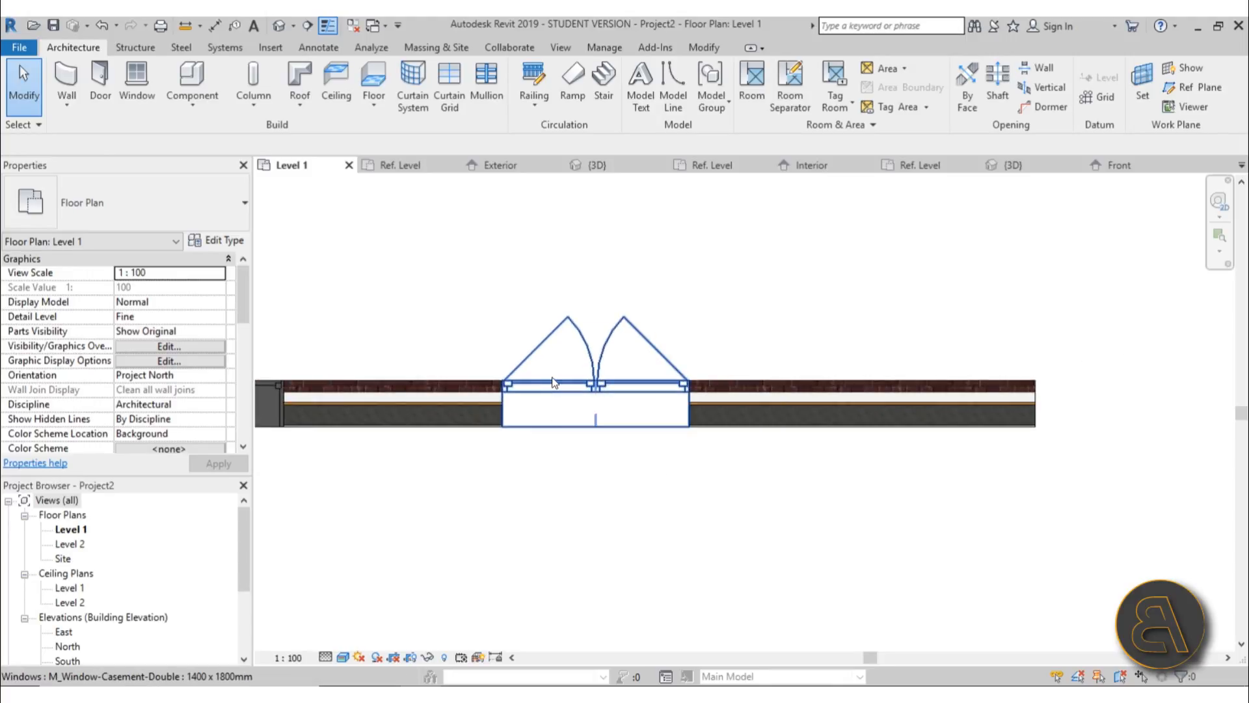
{"action": "left_click", "coordinate": [555, 400]}
{"action": "left_click", "coordinate": [151, 209]}
{"action": "scroll", "coordinate": [124, 373], "scroll_direction": "down", "scroll_amount": 1}
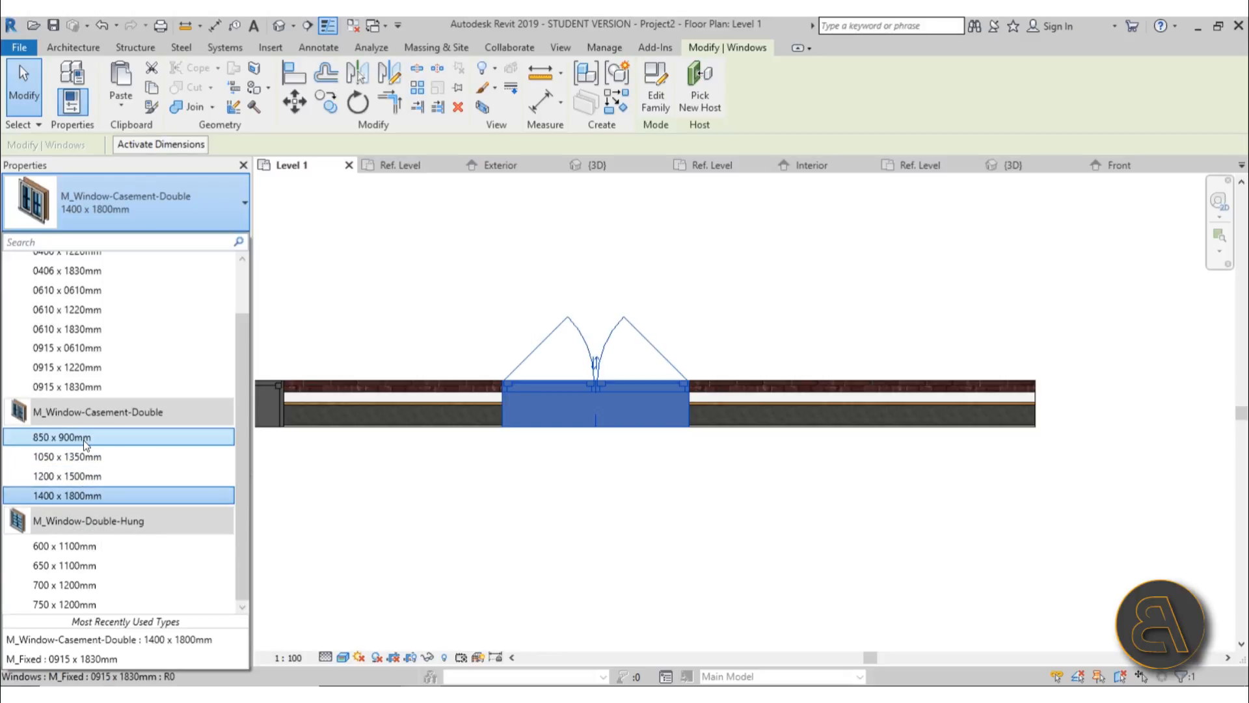
{"action": "left_click", "coordinate": [503, 540]}
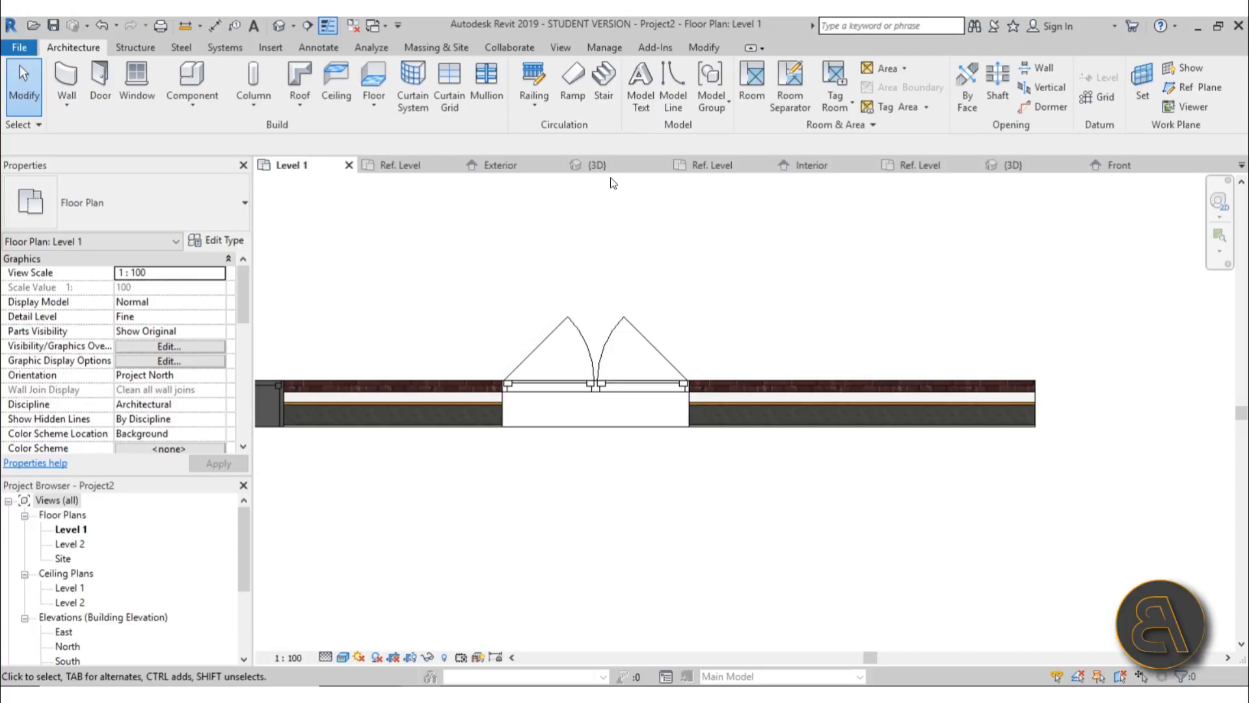
Return to the window family's 3D view and create a family type named 1600x1100 PVC
{"action": "left_click", "coordinate": [593, 165]}
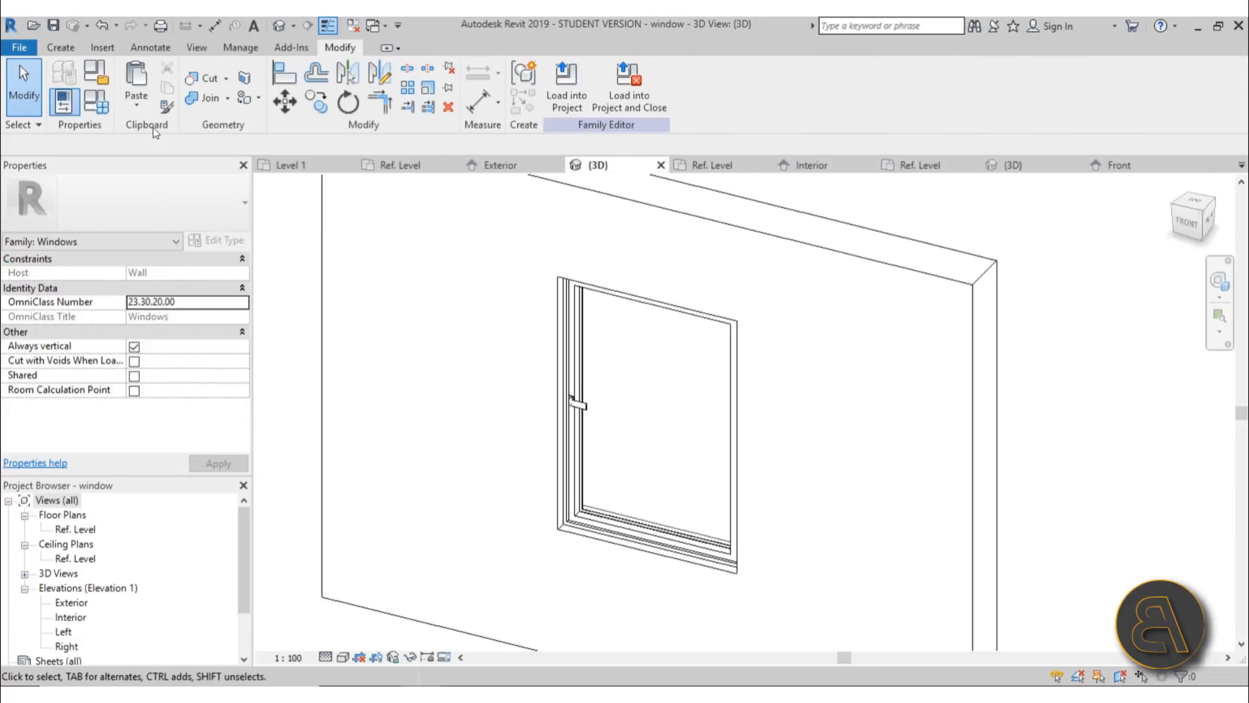
{"action": "left_click", "coordinate": [101, 108]}
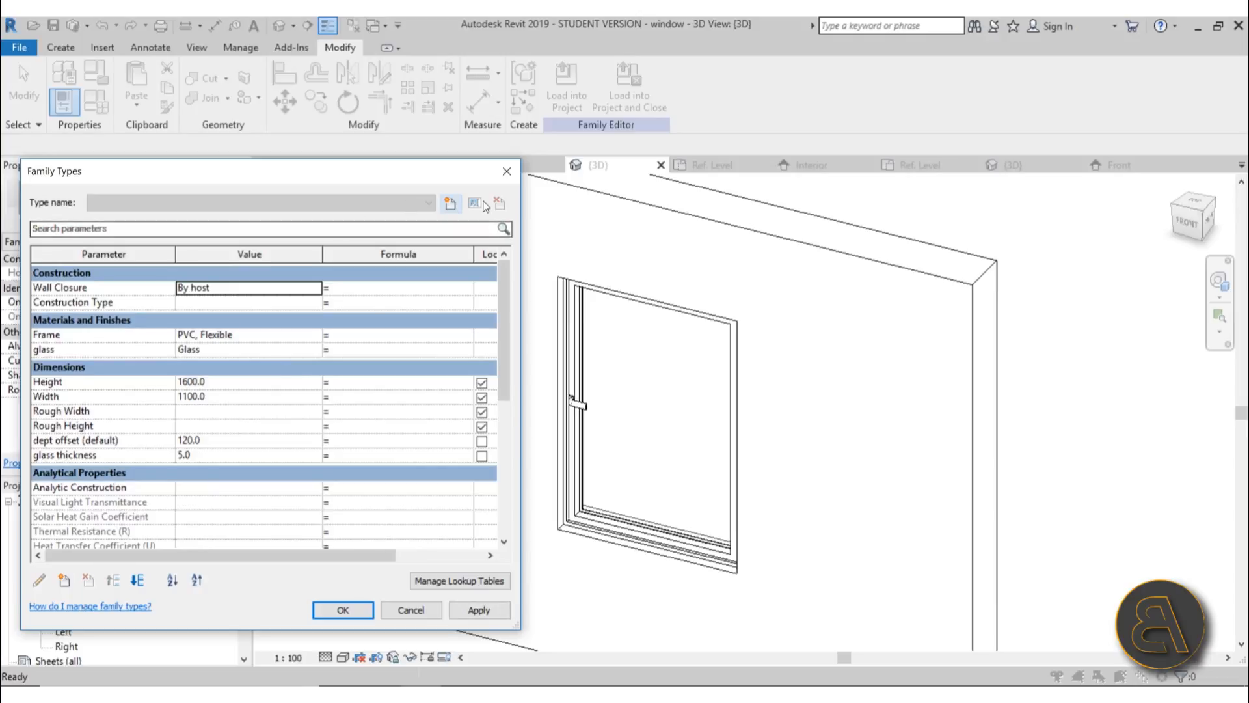
{"action": "left_click", "coordinate": [450, 205]}
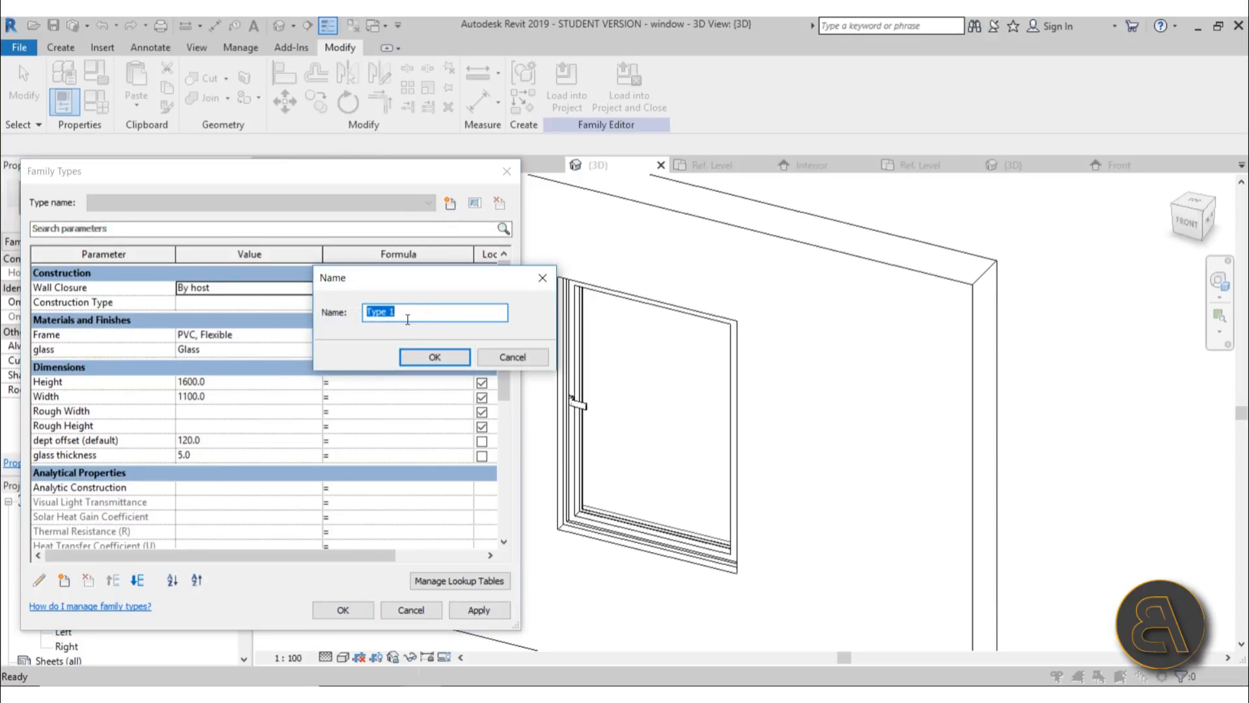
{"action": "type", "text": "1600x1100"}
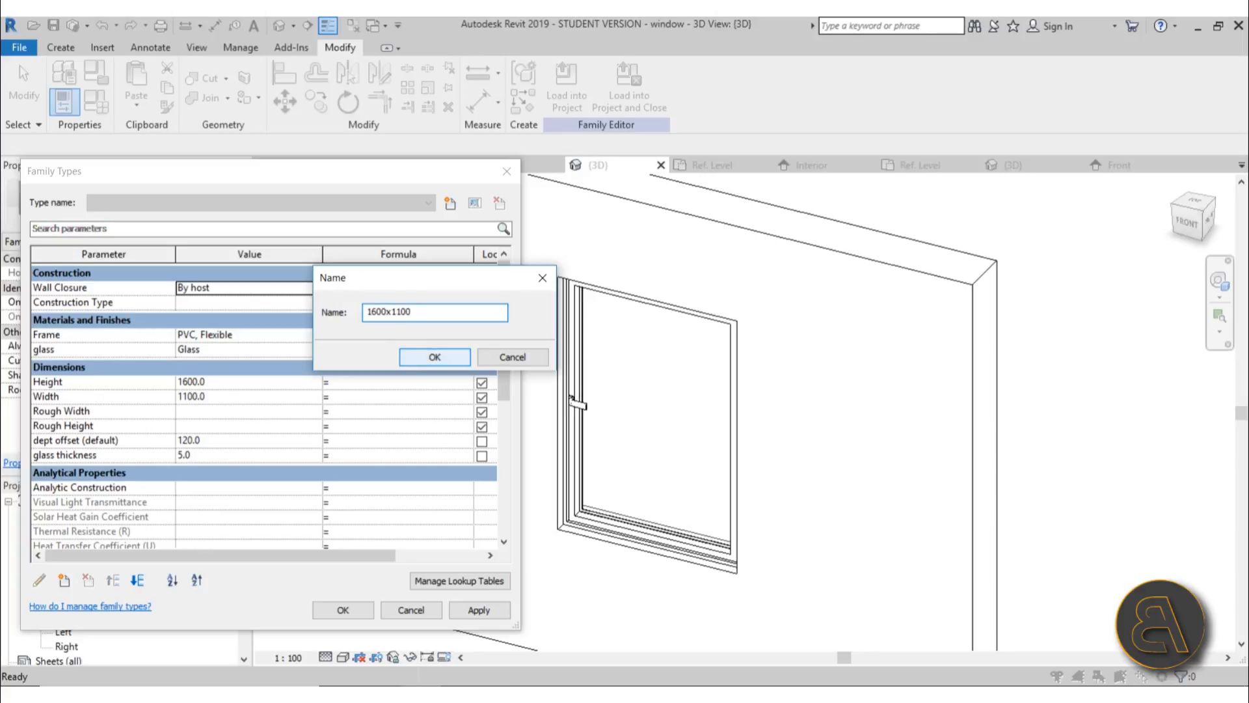
{"action": "type", "text": " PVC"}
{"action": "left_click", "coordinate": [433, 357]}
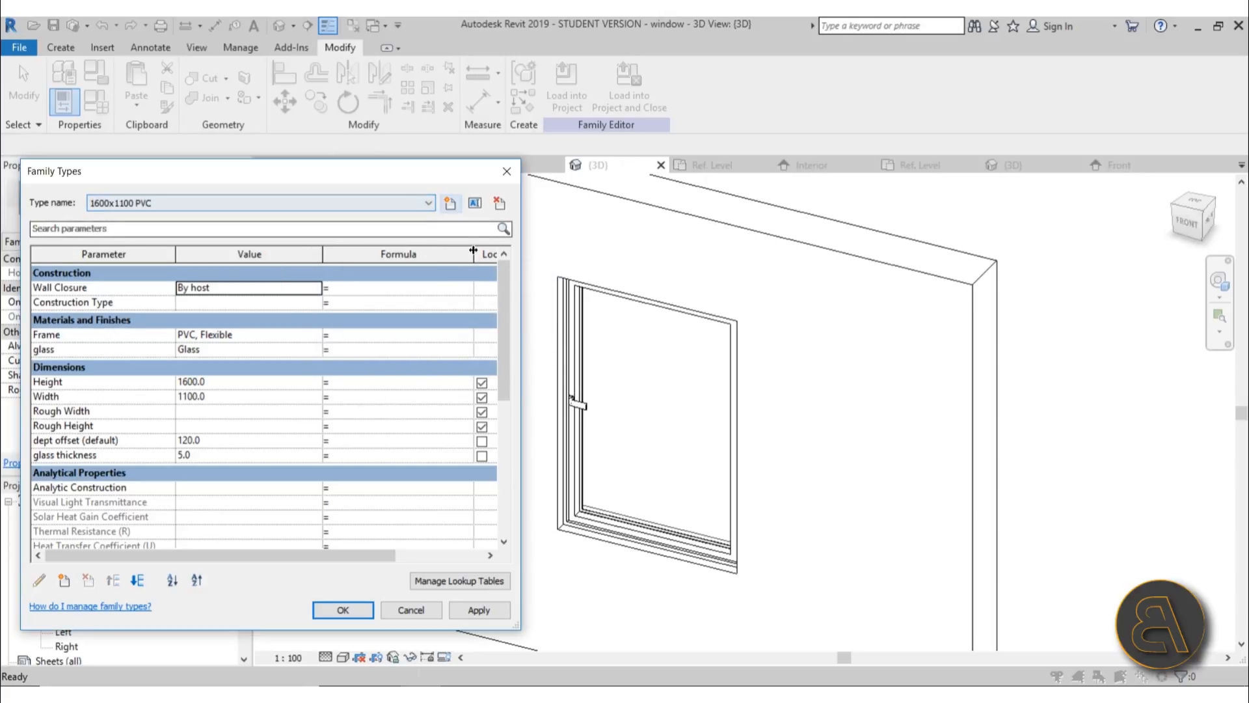
Create a second family type named 1600x1100 ALU
{"action": "left_click", "coordinate": [450, 204]}
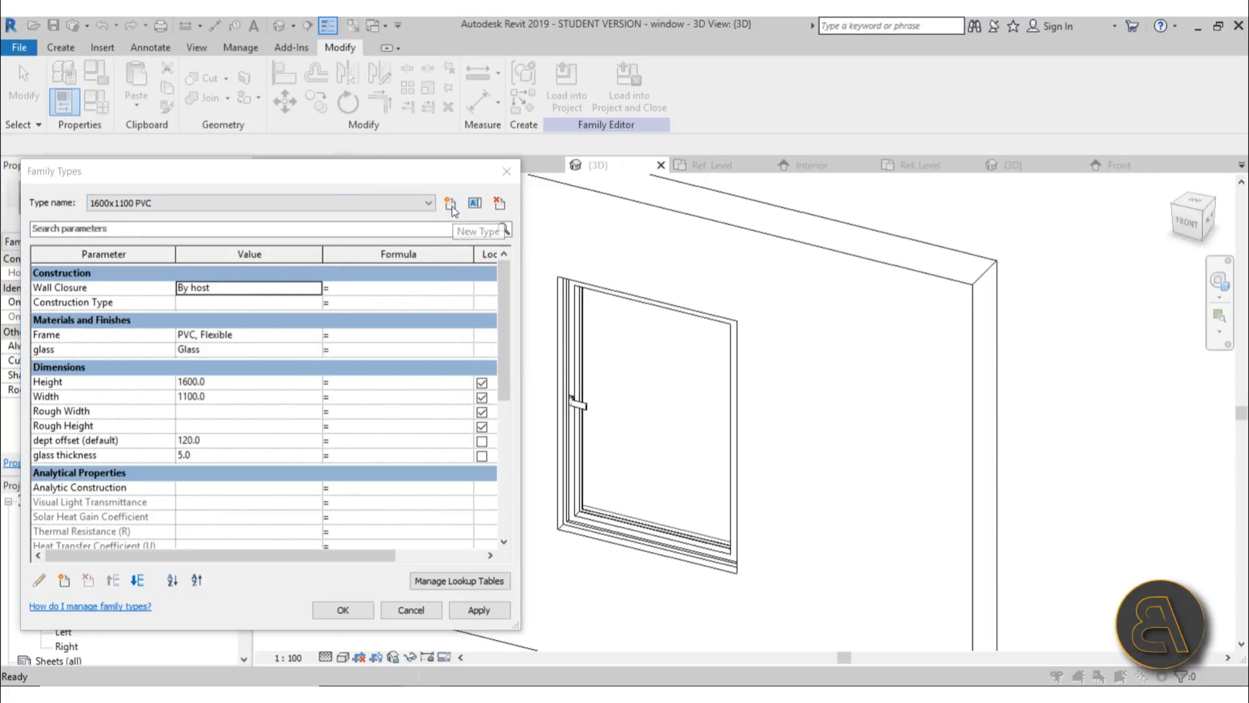
{"action": "type", "text": "1600"}
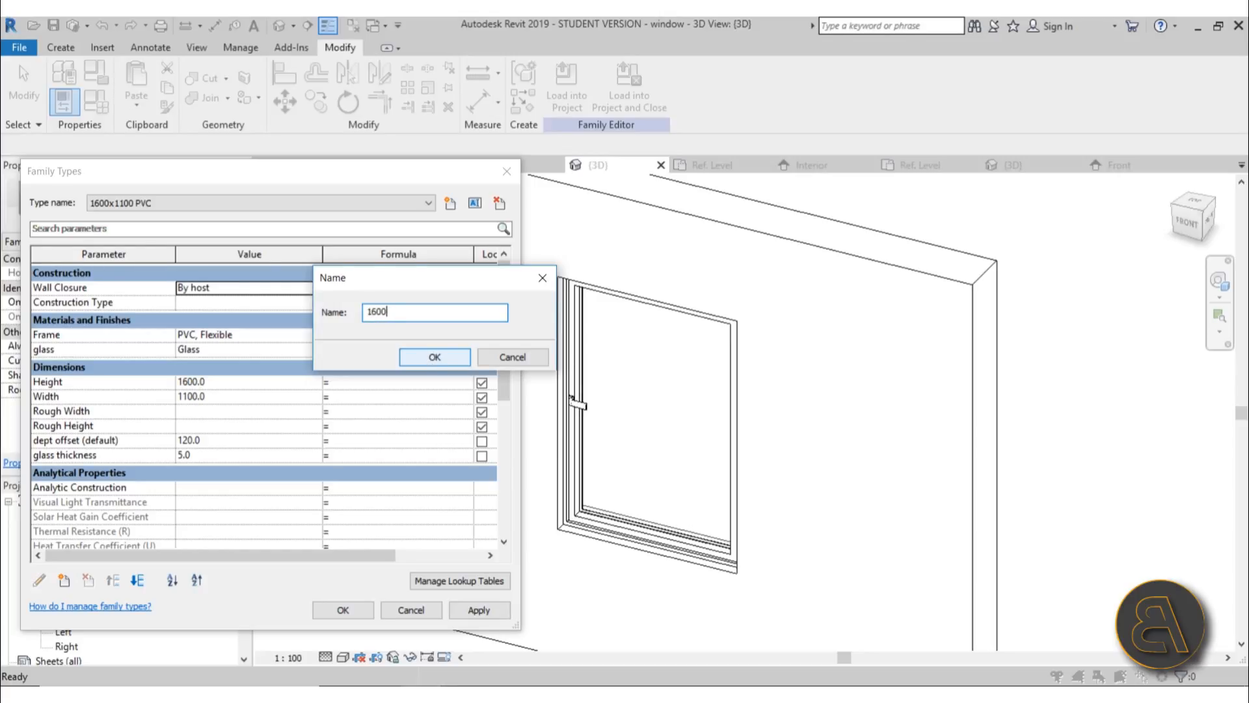
{"action": "type", "text": "x1100 ALU"}
{"action": "left_click", "coordinate": [435, 356]}
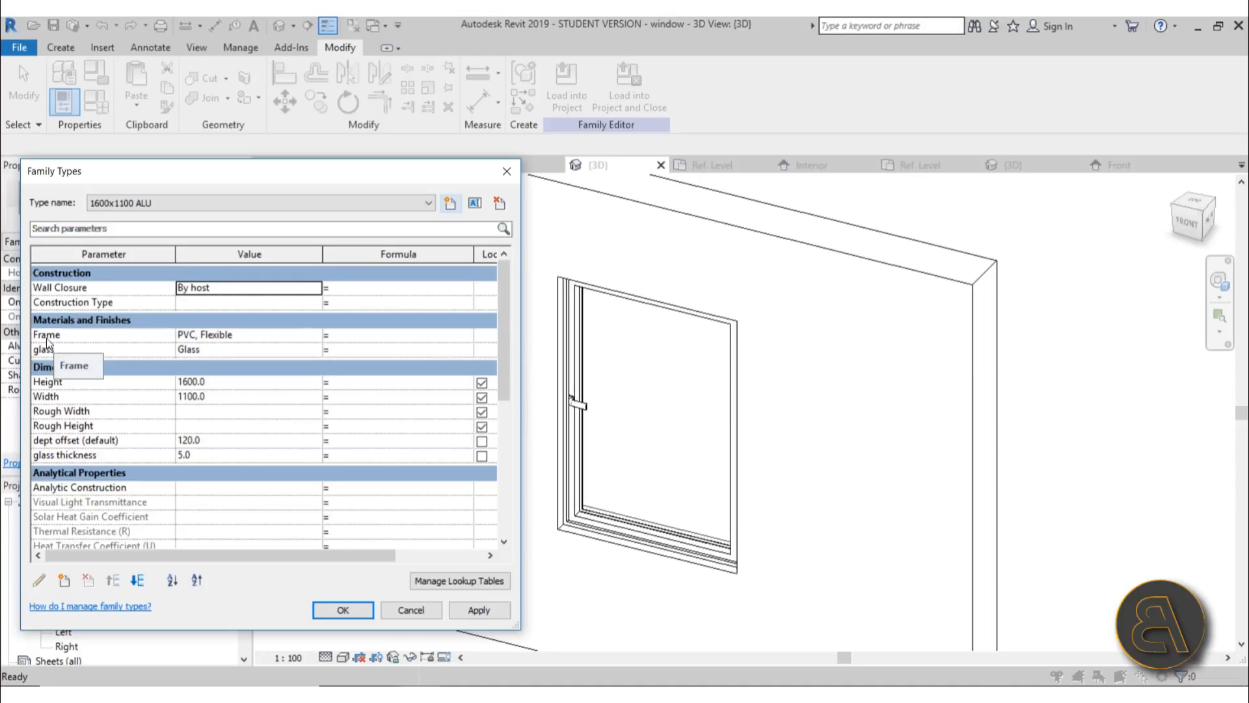
Assign the Aluminum material from the AEC Materials library to the Frame parameter of the 1600x1100 ALU type
{"action": "left_click", "coordinate": [307, 340]}
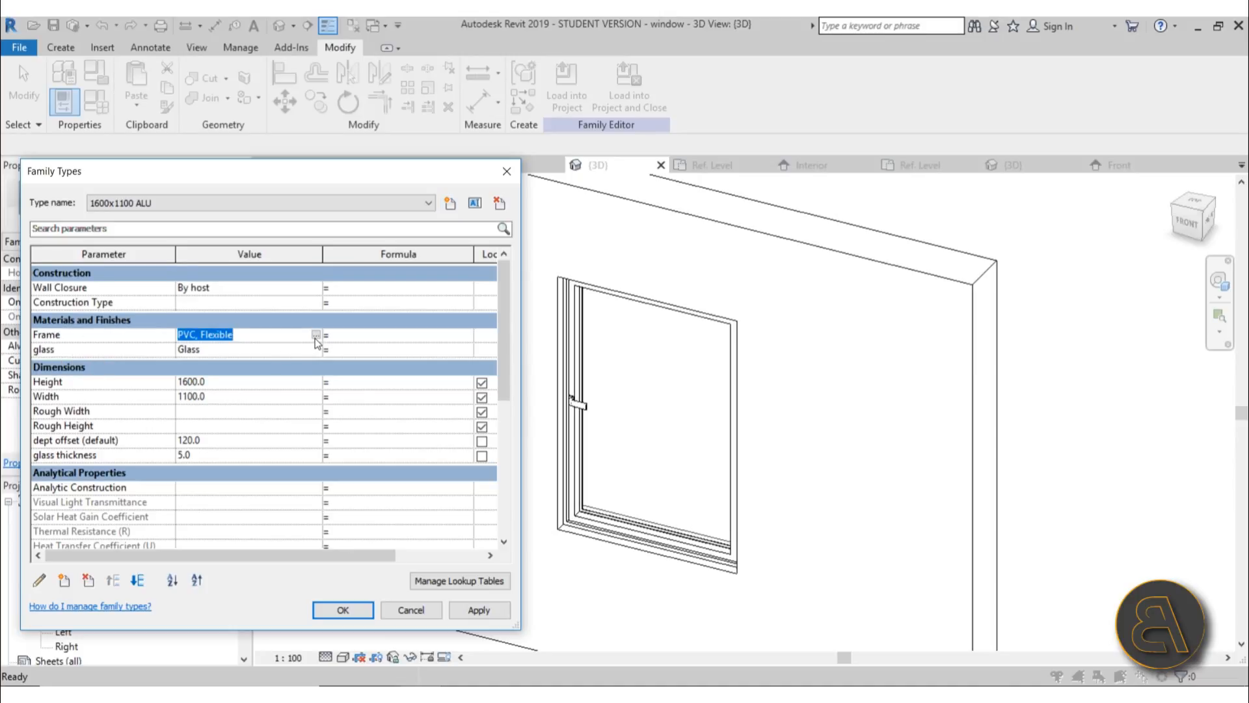
{"action": "left_click", "coordinate": [317, 336]}
{"action": "left_click", "coordinate": [378, 120]}
{"action": "type", "text": "a"}
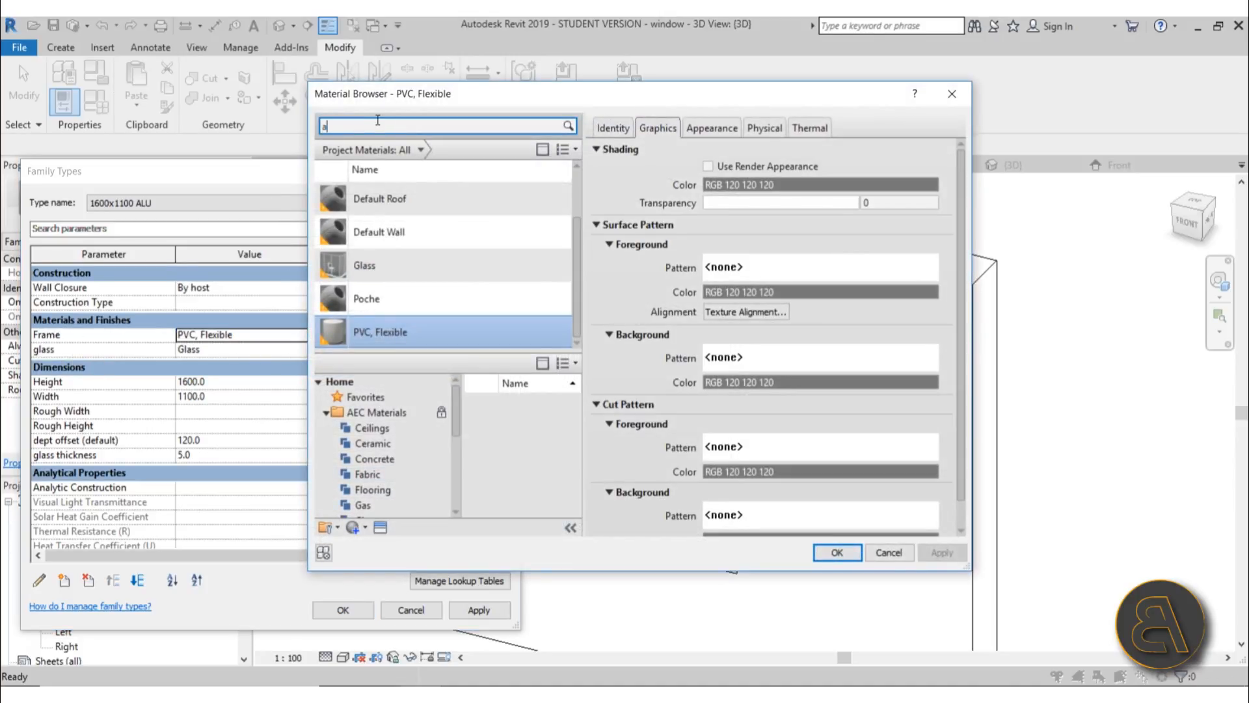
{"action": "type", "text": "lu"}
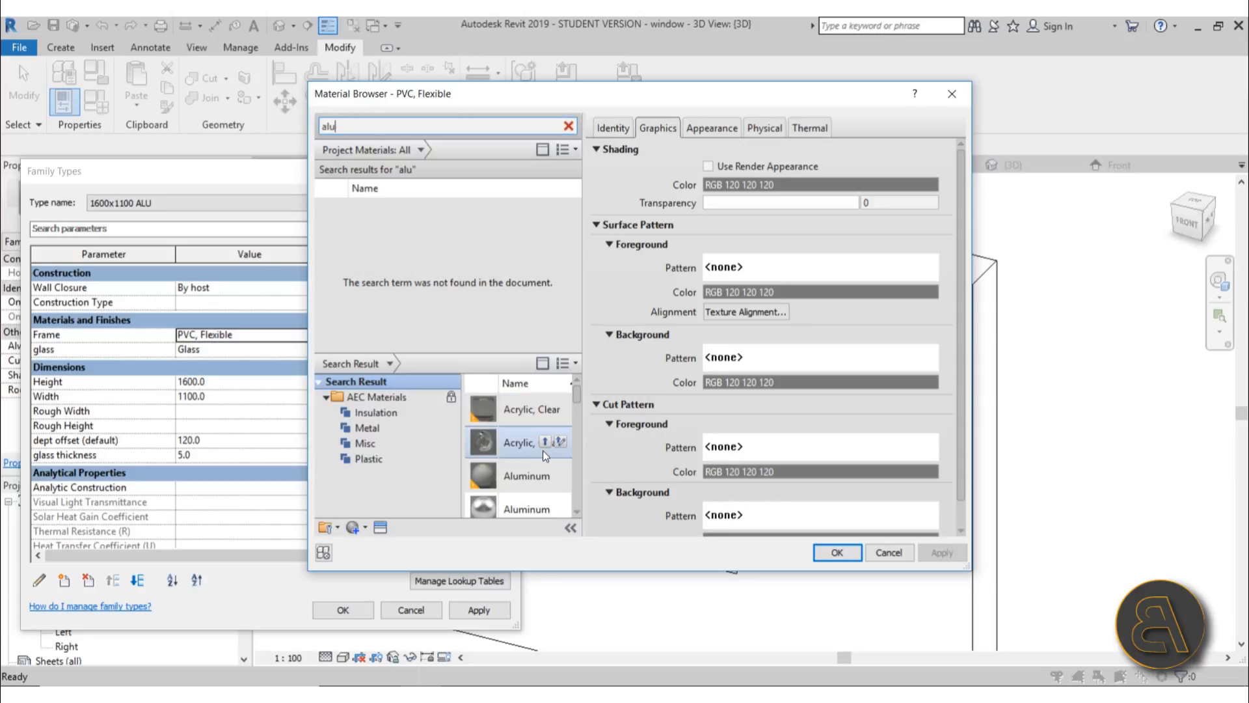
{"action": "left_click", "coordinate": [547, 475]}
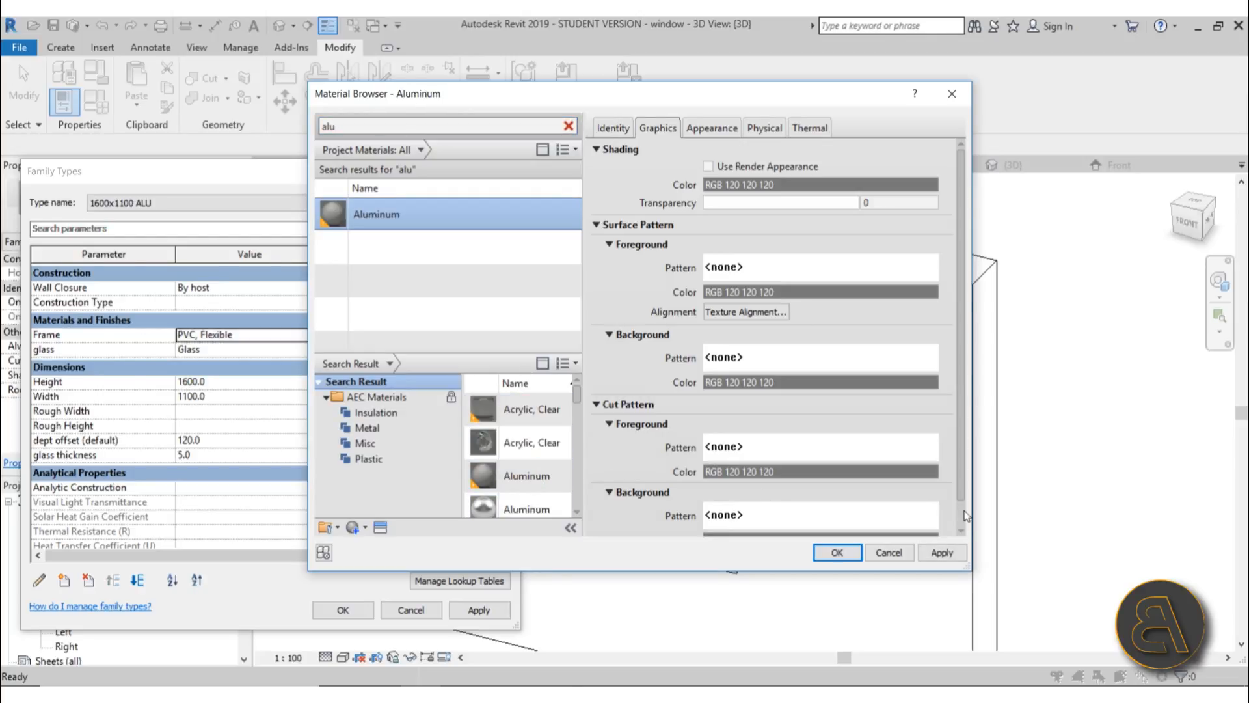
{"action": "left_click", "coordinate": [848, 552]}
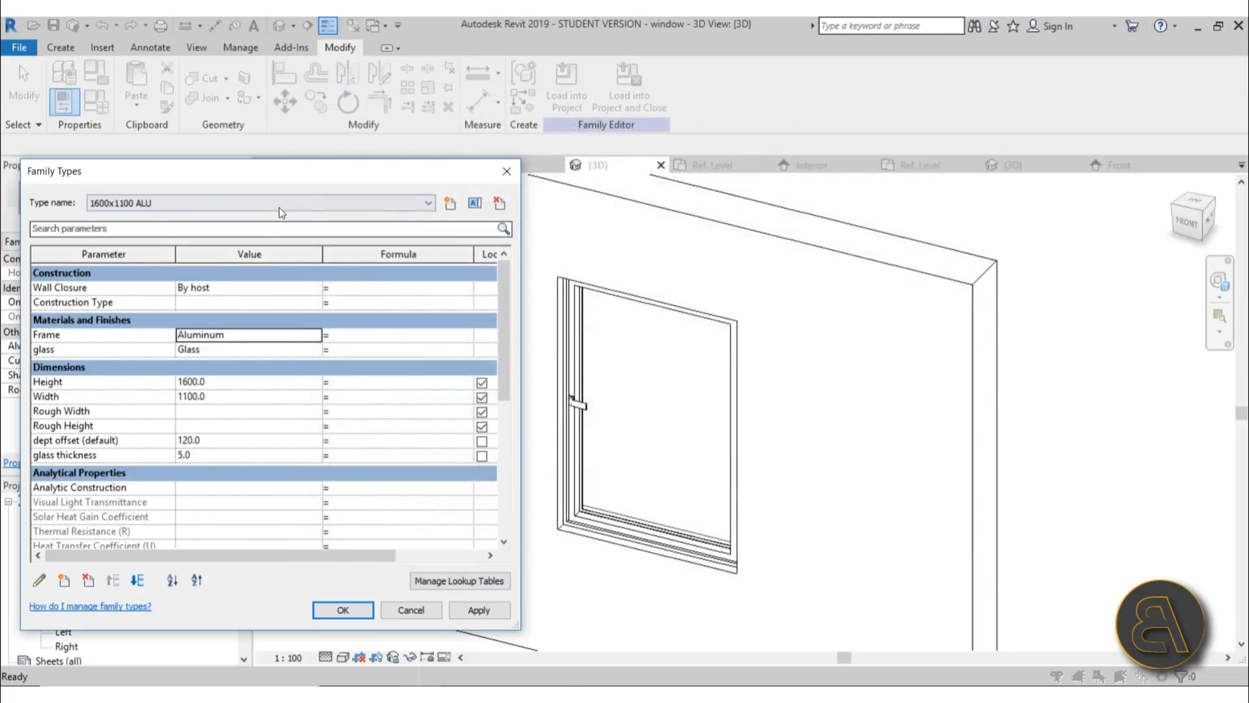
Apply the type settings and compare the 1600x1100 PVC and 1600x1100 ALU types, ending with the ALU type applied
{"action": "left_click", "coordinate": [256, 201]}
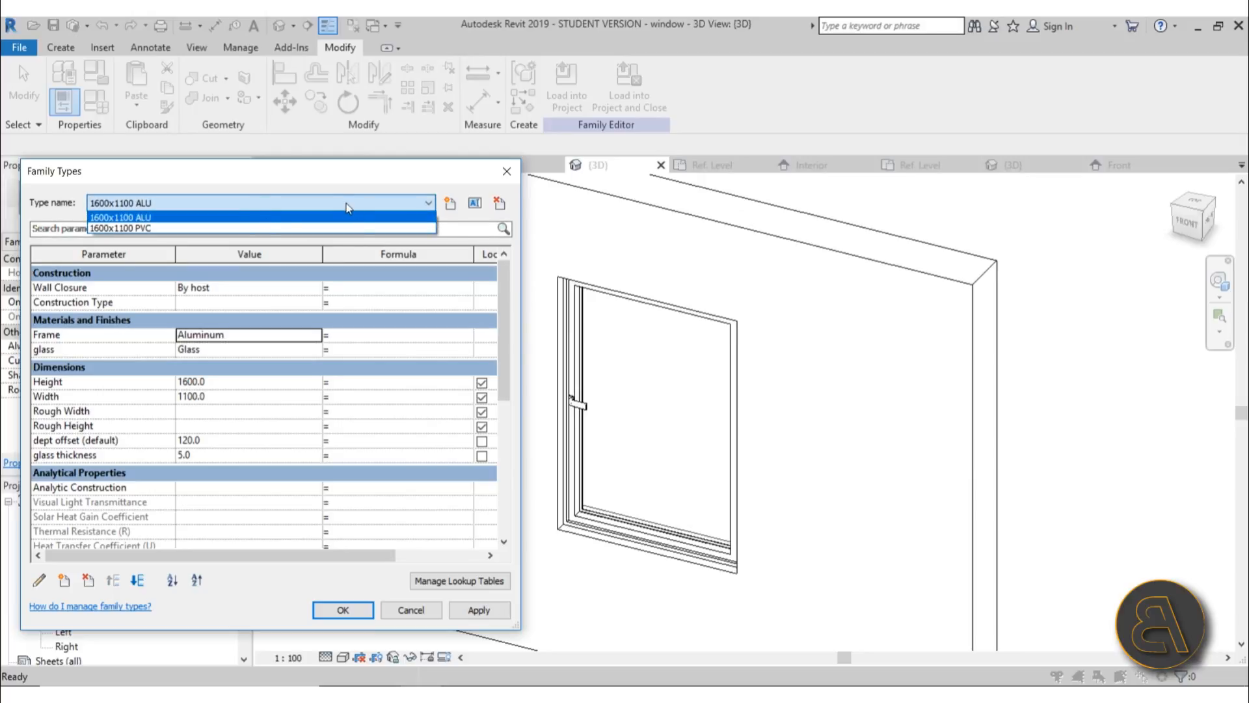
{"action": "left_click", "coordinate": [346, 203]}
{"action": "left_click", "coordinate": [467, 618]}
{"action": "left_click", "coordinate": [273, 200]}
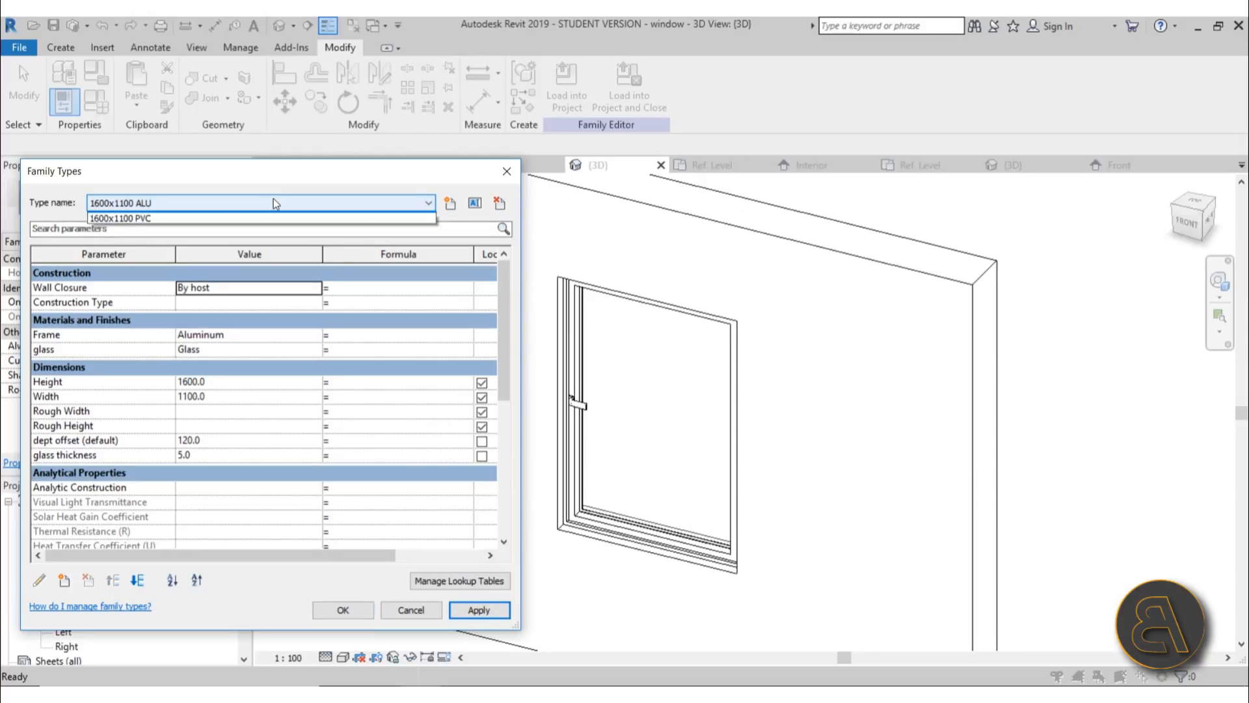
{"action": "left_click", "coordinate": [255, 229]}
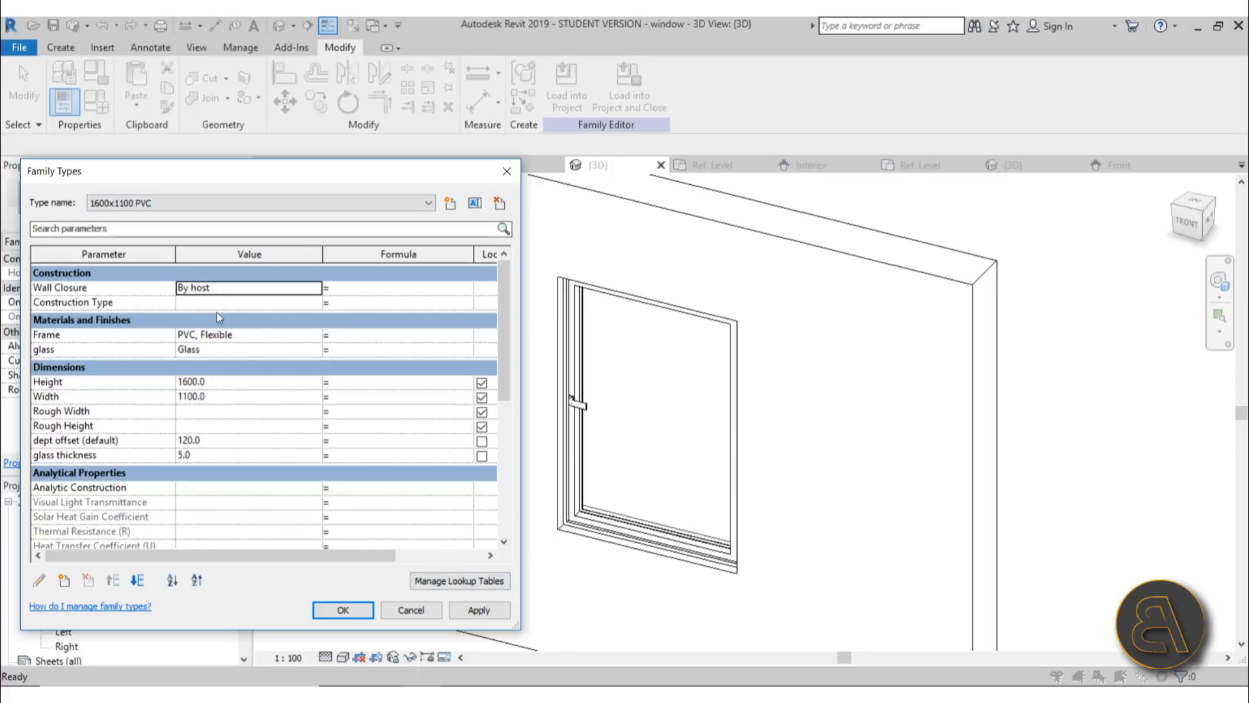
{"action": "left_click", "coordinate": [199, 203]}
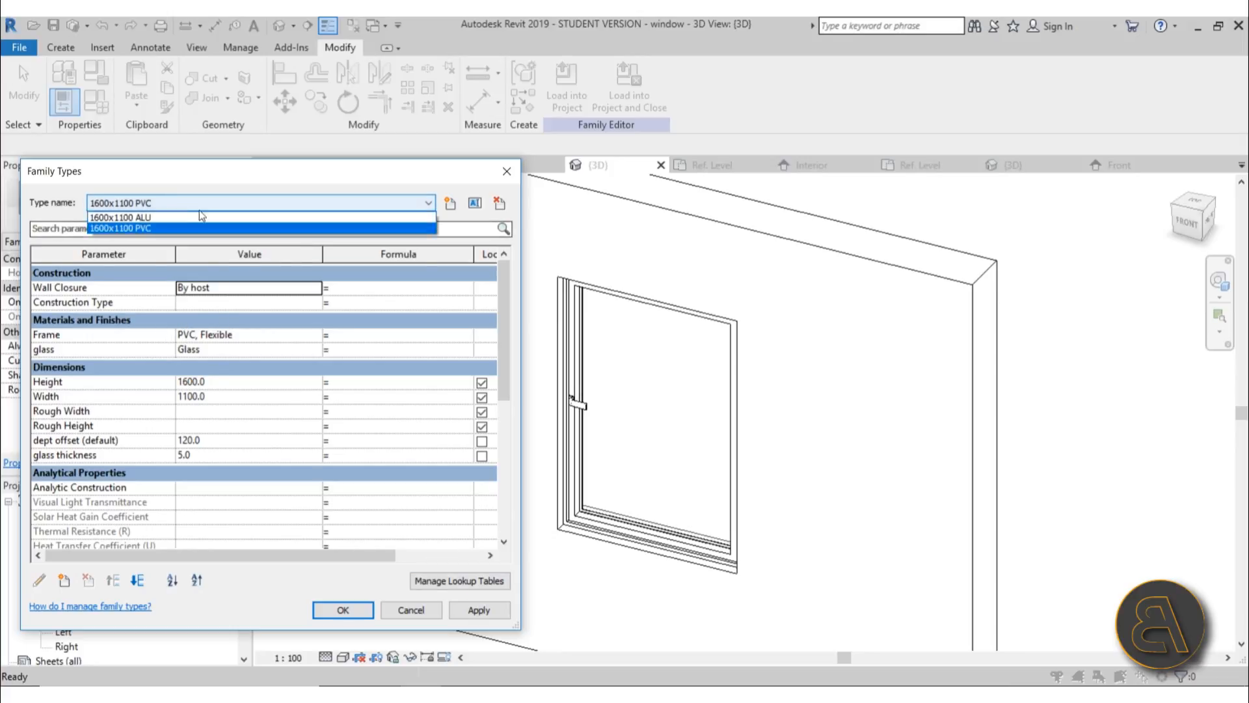
{"action": "left_click", "coordinate": [199, 216]}
{"action": "left_click", "coordinate": [481, 616]}
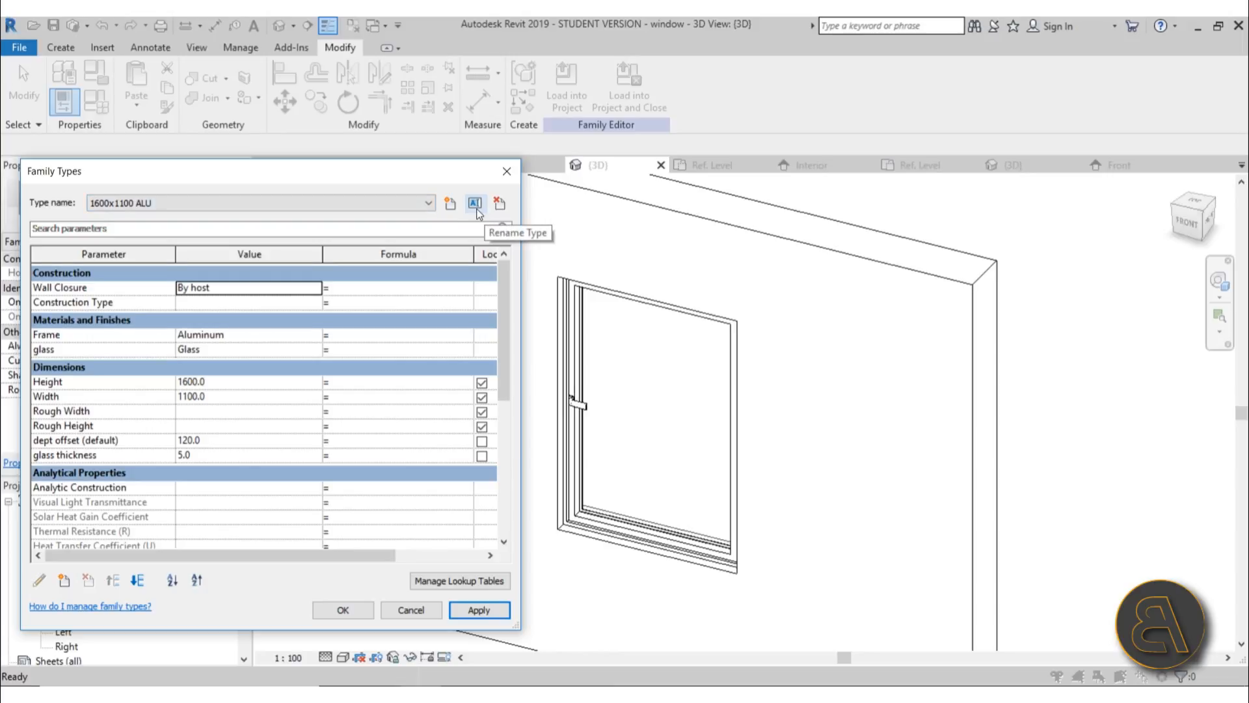
Create a family type named 1400x900 ALU with a height of 1400 and a width of 900, and apply it
{"action": "left_click", "coordinate": [450, 204]}
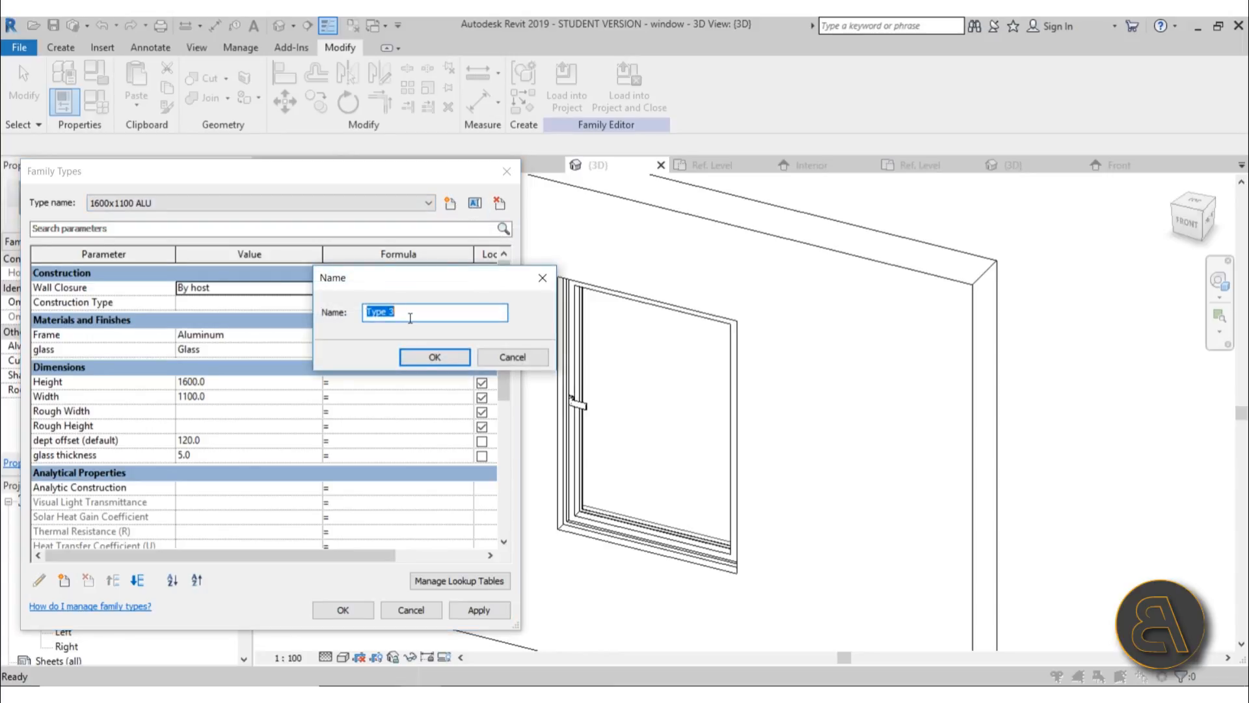
{"action": "type", "text": "1400x900 ALU"}
{"action": "key", "text": "Return"}
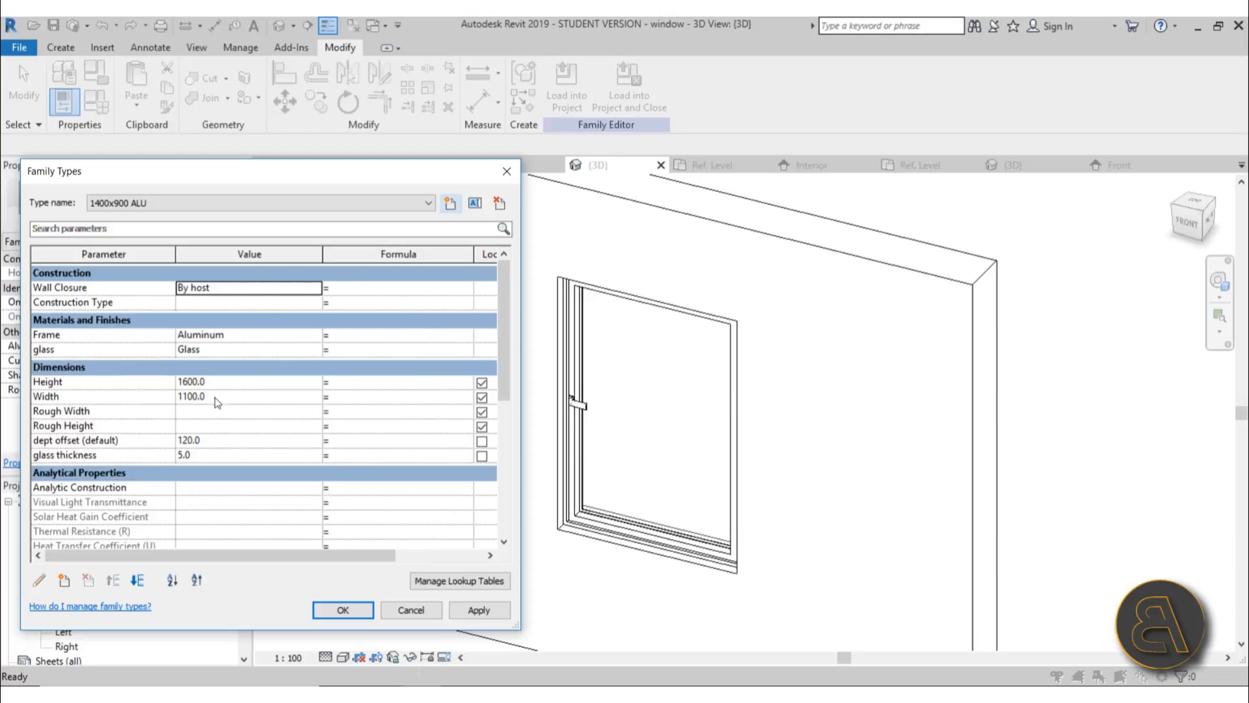
{"action": "left_click", "coordinate": [227, 381]}
{"action": "type", "text": "1400"}
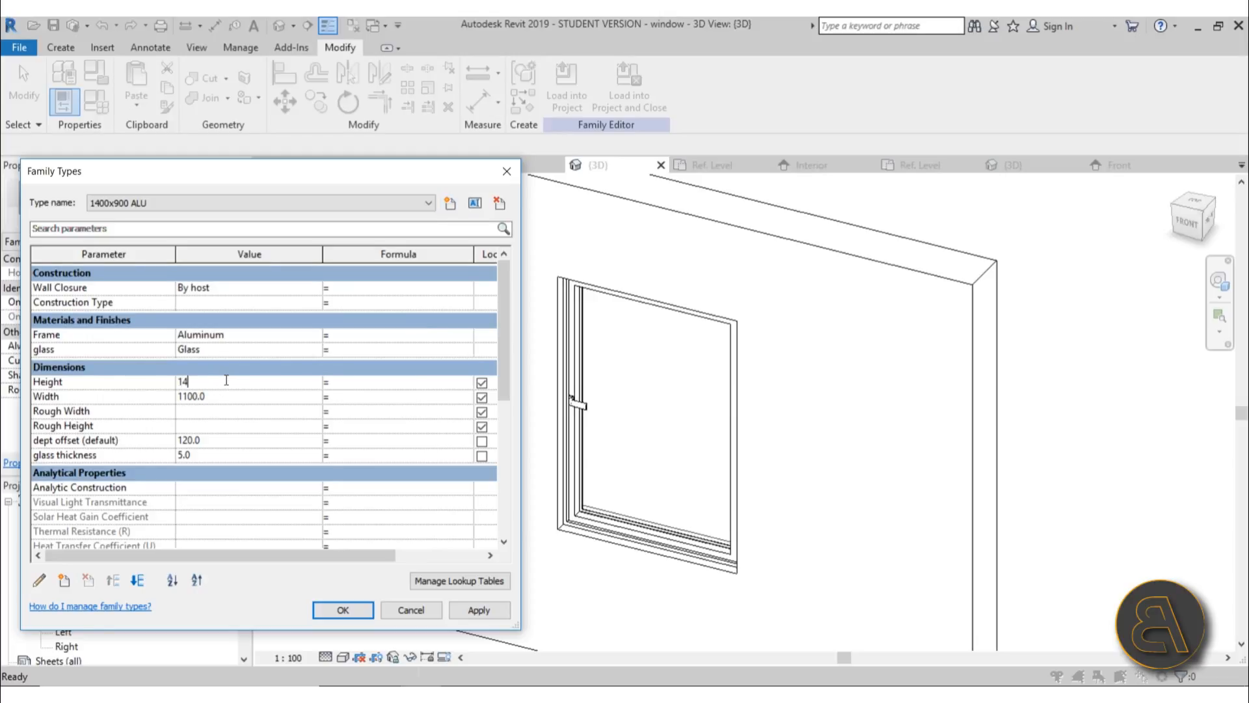
{"action": "left_click", "coordinate": [230, 397]}
{"action": "type", "text": "900"}
{"action": "left_click", "coordinate": [475, 611]}
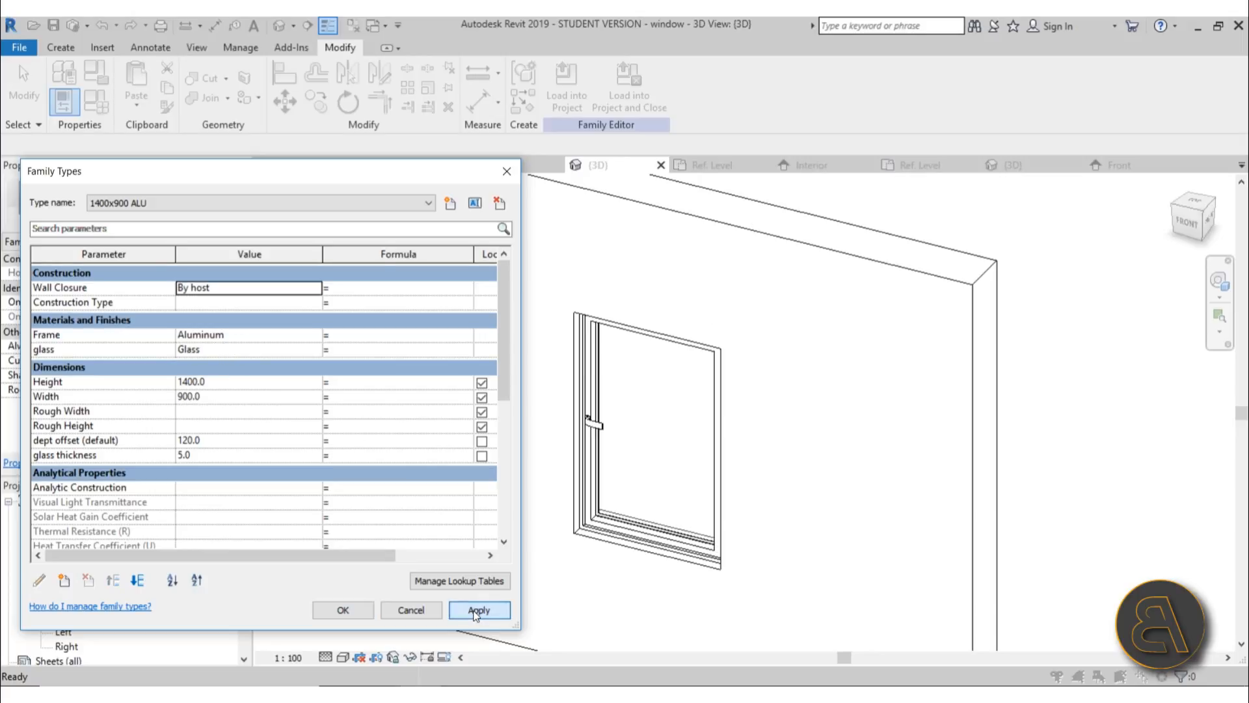
Create another family type named 1400x900 PVC from the current type settings
{"action": "left_click", "coordinate": [450, 205]}
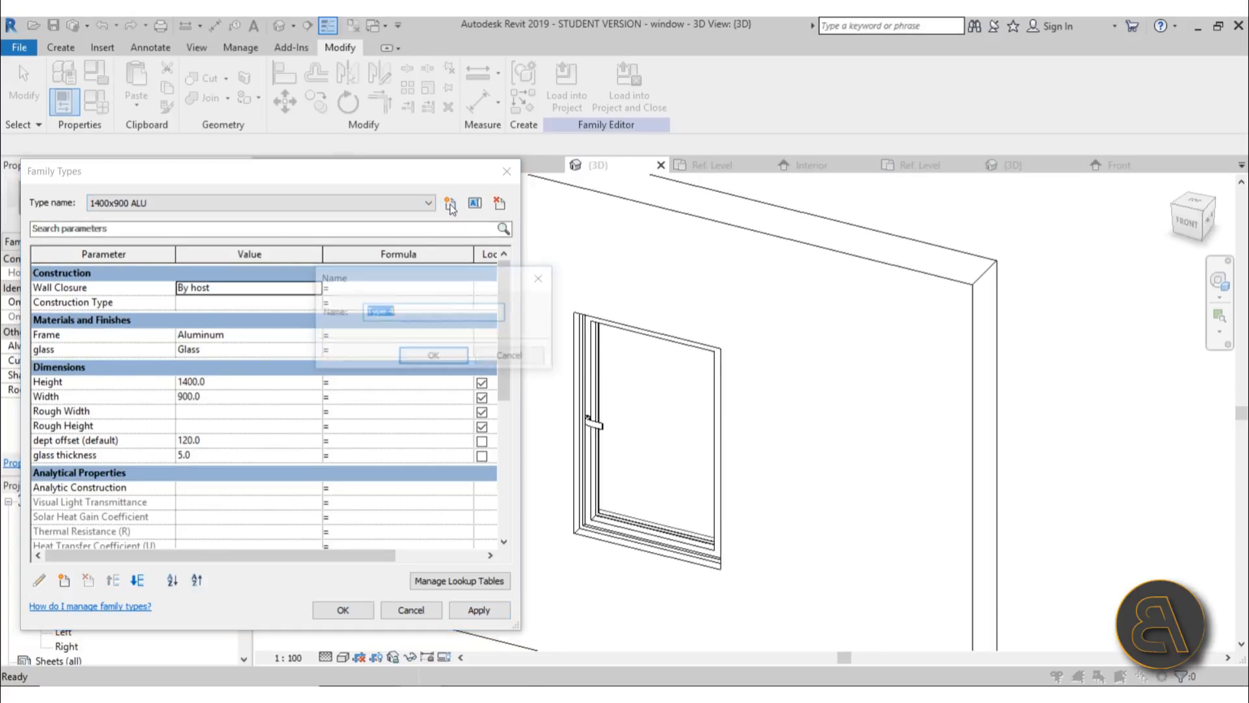
{"action": "type", "text": "140"}
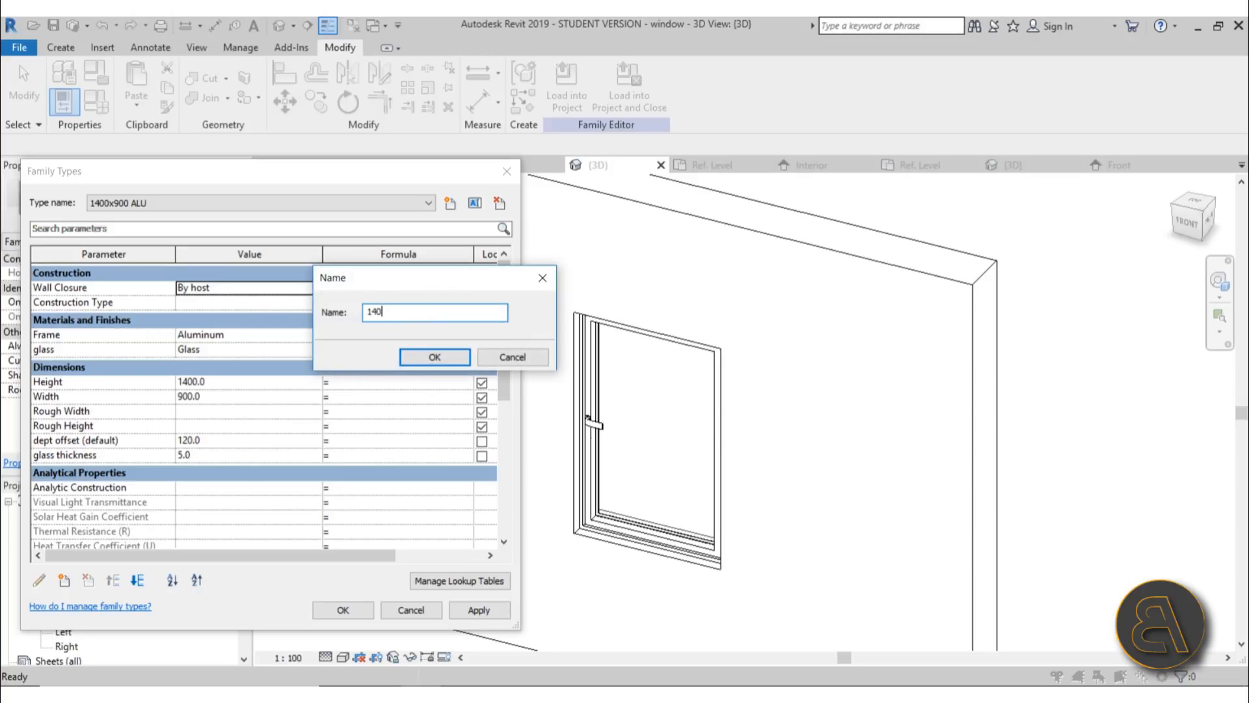
{"action": "type", "text": "0x900 PVC"}
{"action": "left_click", "coordinate": [456, 357]}
Assign the PVC, Flexible material to the Frame parameter of the 1400x900 PVC type and accept the type settings
{"action": "left_click", "coordinate": [311, 334]}
{"action": "left_click", "coordinate": [317, 336]}
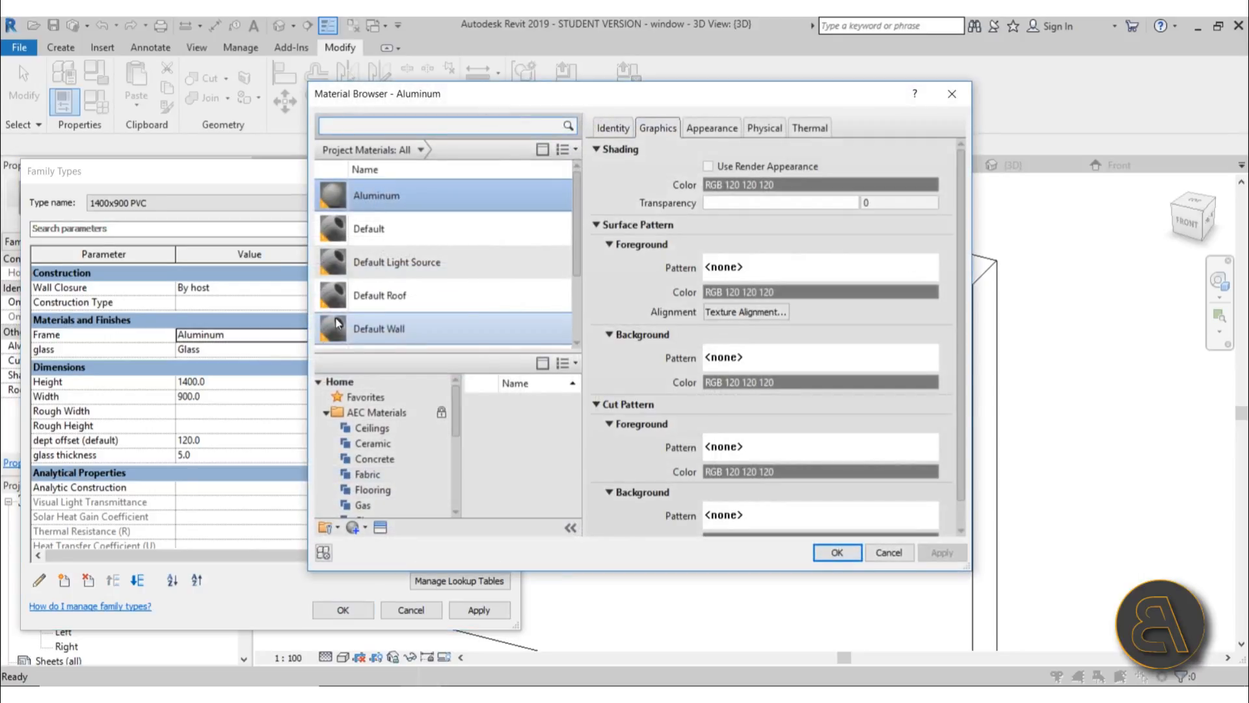
{"action": "scroll", "coordinate": [383, 274], "scroll_direction": "down", "scroll_amount": 3}
{"action": "left_click", "coordinate": [380, 333]}
{"action": "key", "text": "Return"}
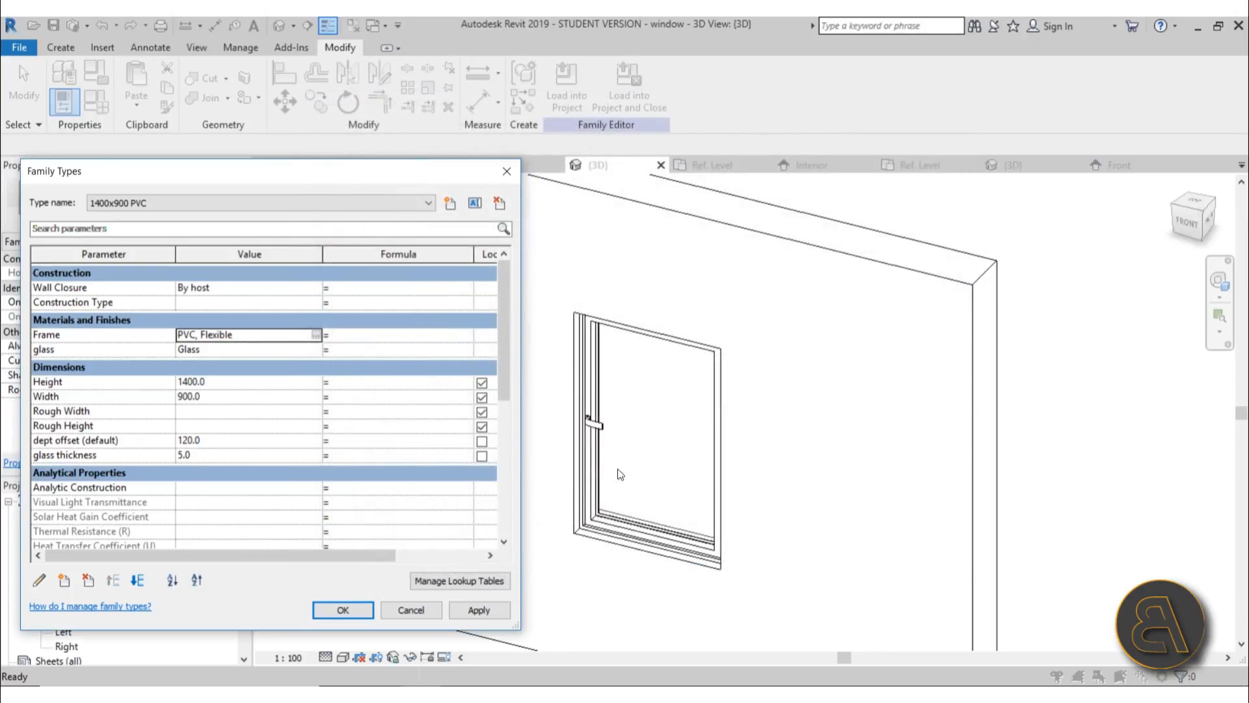
{"action": "left_click", "coordinate": [479, 609]}
{"action": "left_click", "coordinate": [365, 616]}
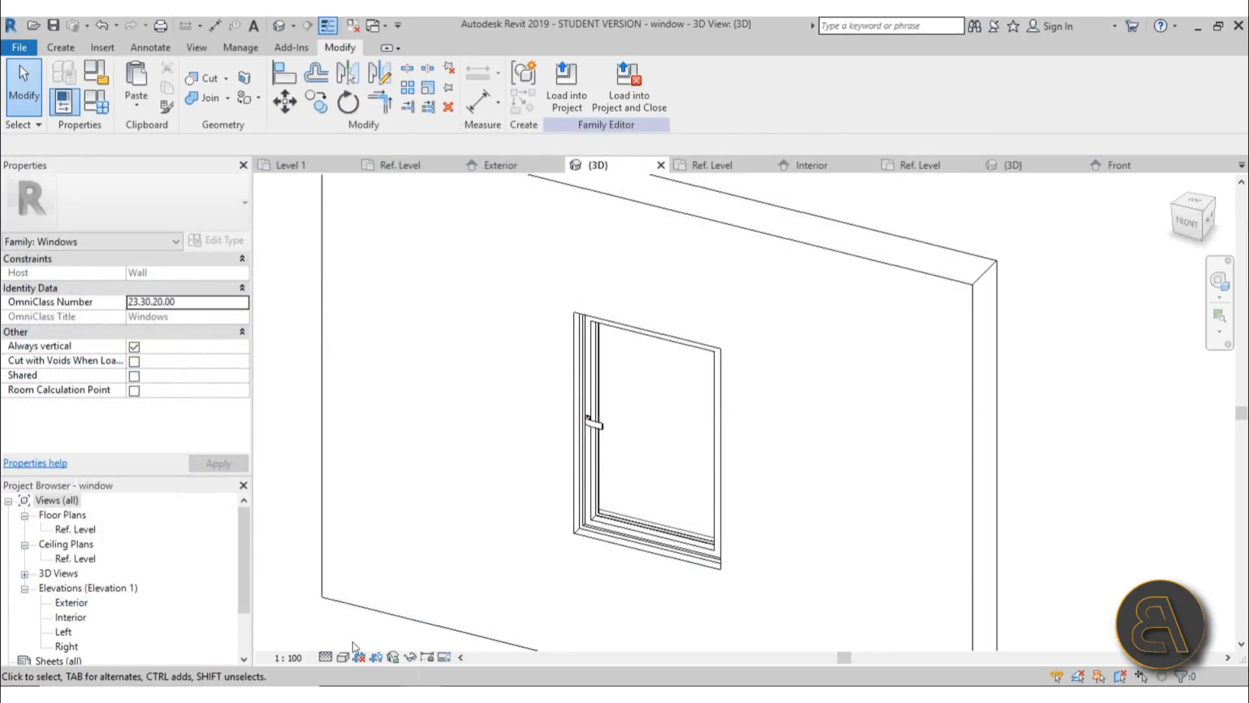
Show the 3D view shaded and compare family types by applying 1400x900 ALU and 1600x1100 PVC in turn
{"action": "left_click", "coordinate": [342, 656]}
{"action": "left_click", "coordinate": [374, 625]}
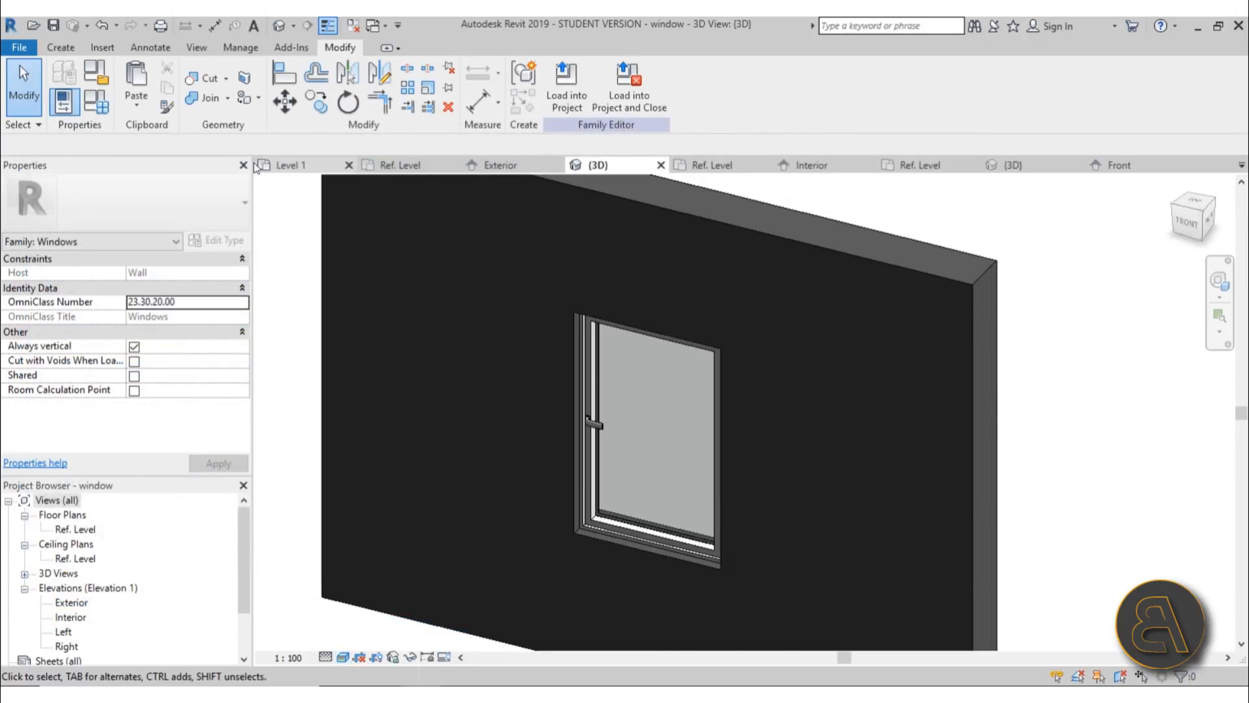
{"action": "left_click", "coordinate": [103, 103]}
{"action": "left_click_drag", "start_coordinate": [186, 168], "coordinate": [184, 143]}
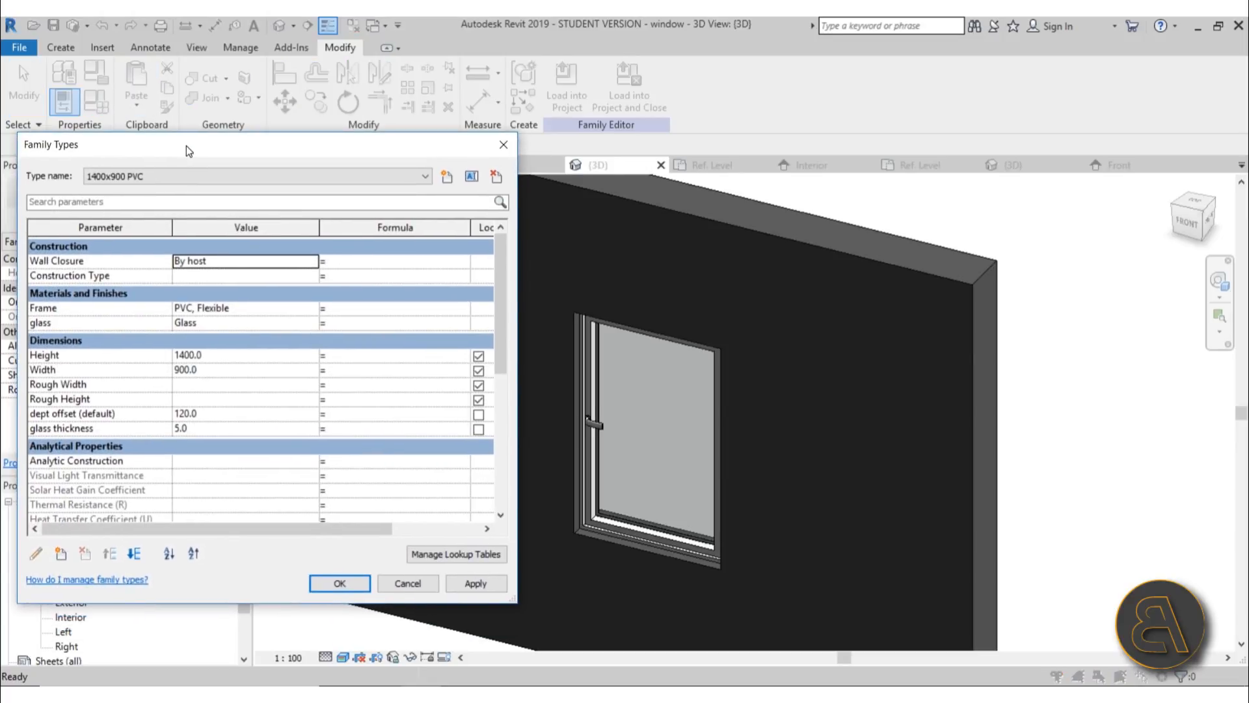
{"action": "left_click", "coordinate": [121, 174]}
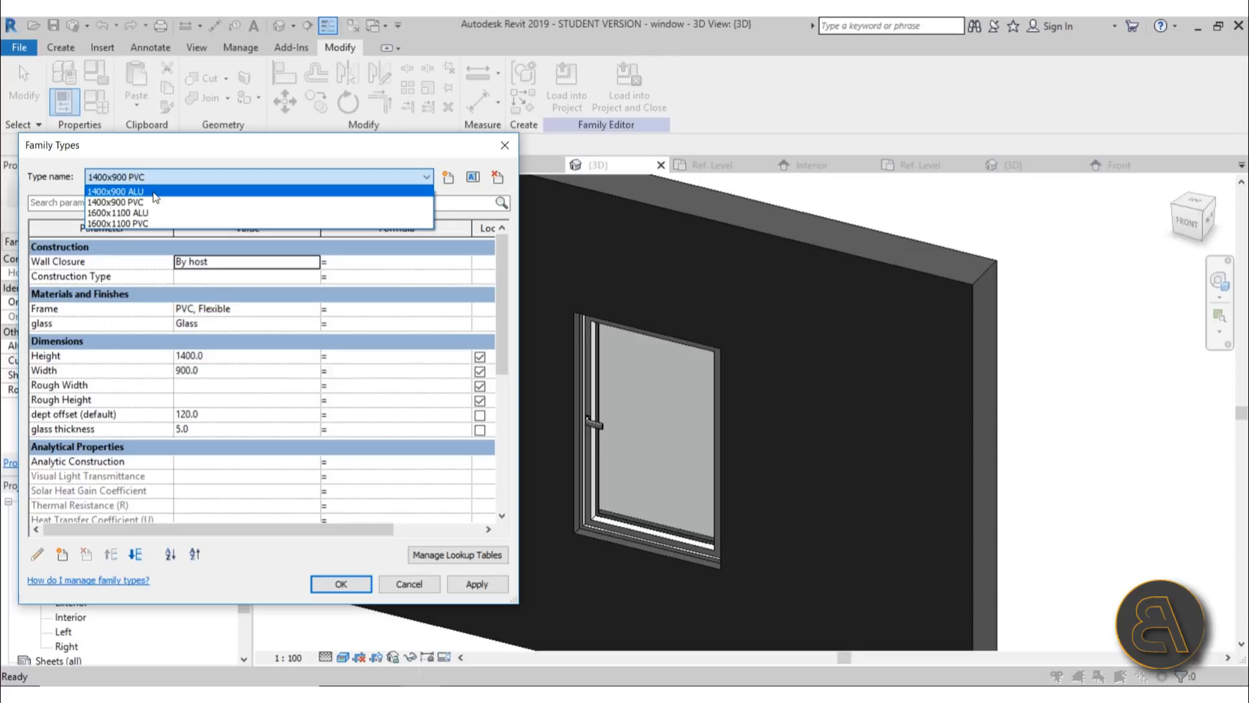
{"action": "left_click", "coordinate": [154, 192]}
{"action": "left_click", "coordinate": [471, 584]}
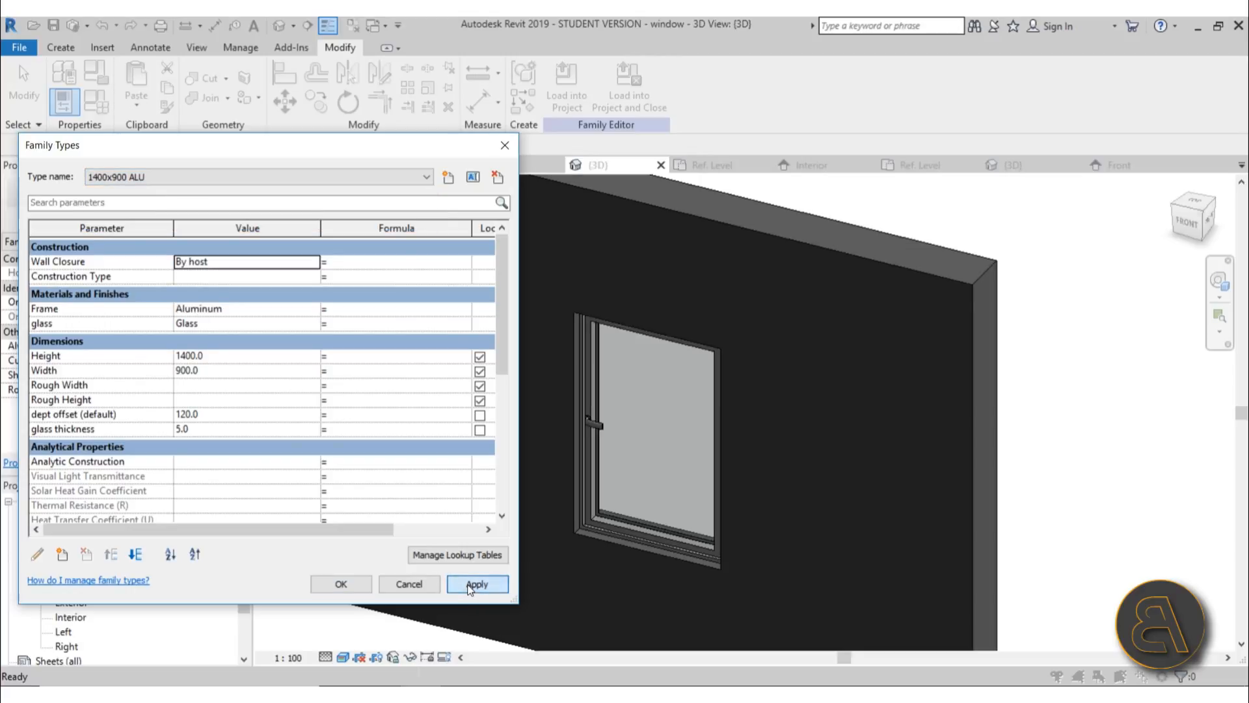
{"action": "left_click", "coordinate": [181, 177]}
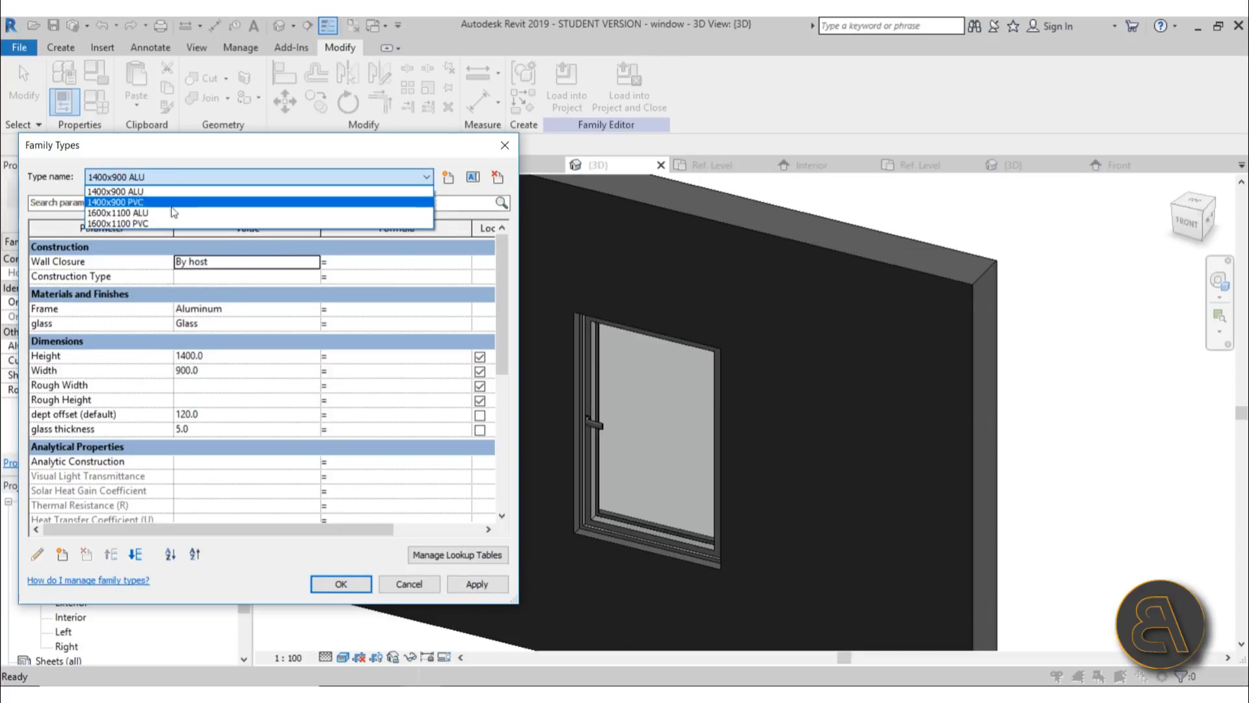
{"action": "left_click", "coordinate": [160, 225]}
{"action": "left_click", "coordinate": [477, 584]}
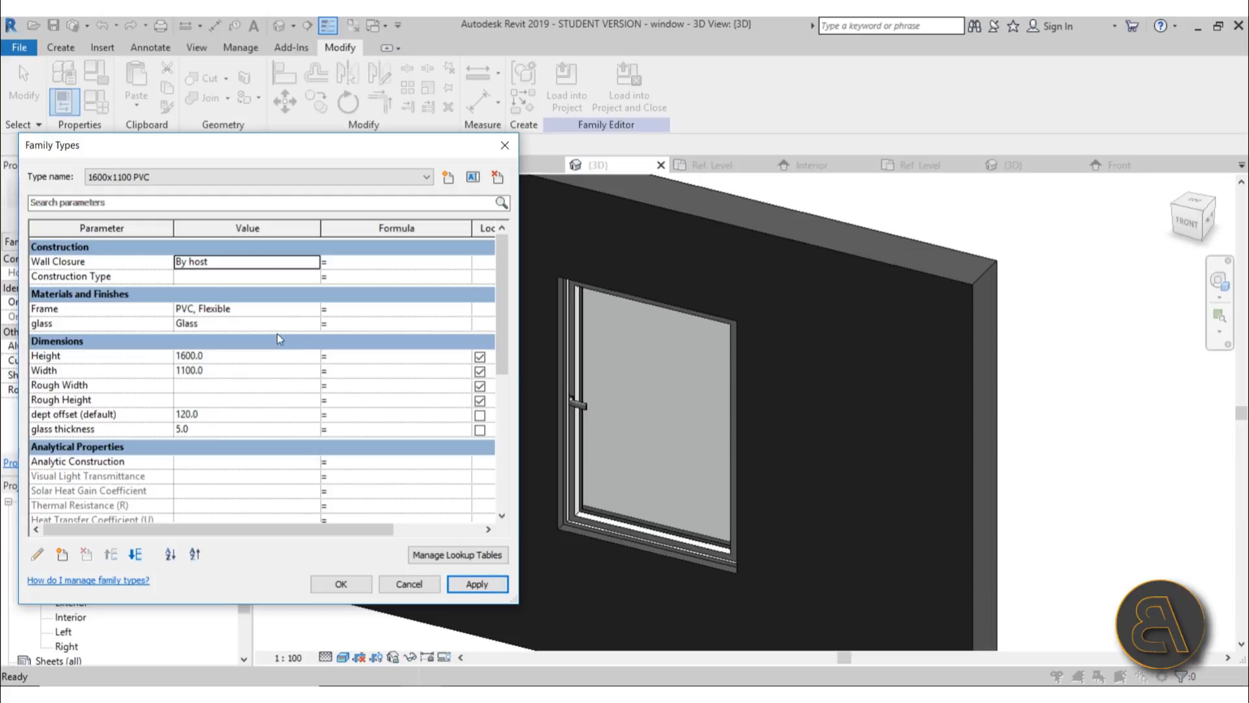
Set the Analytic Construction of the 1600x1100 PVC type to Single glazing SC=0.3
{"action": "scroll", "coordinate": [277, 335], "scroll_direction": "down", "scroll_amount": 2}
{"action": "scroll", "coordinate": [286, 374], "scroll_direction": "down", "scroll_amount": 3}
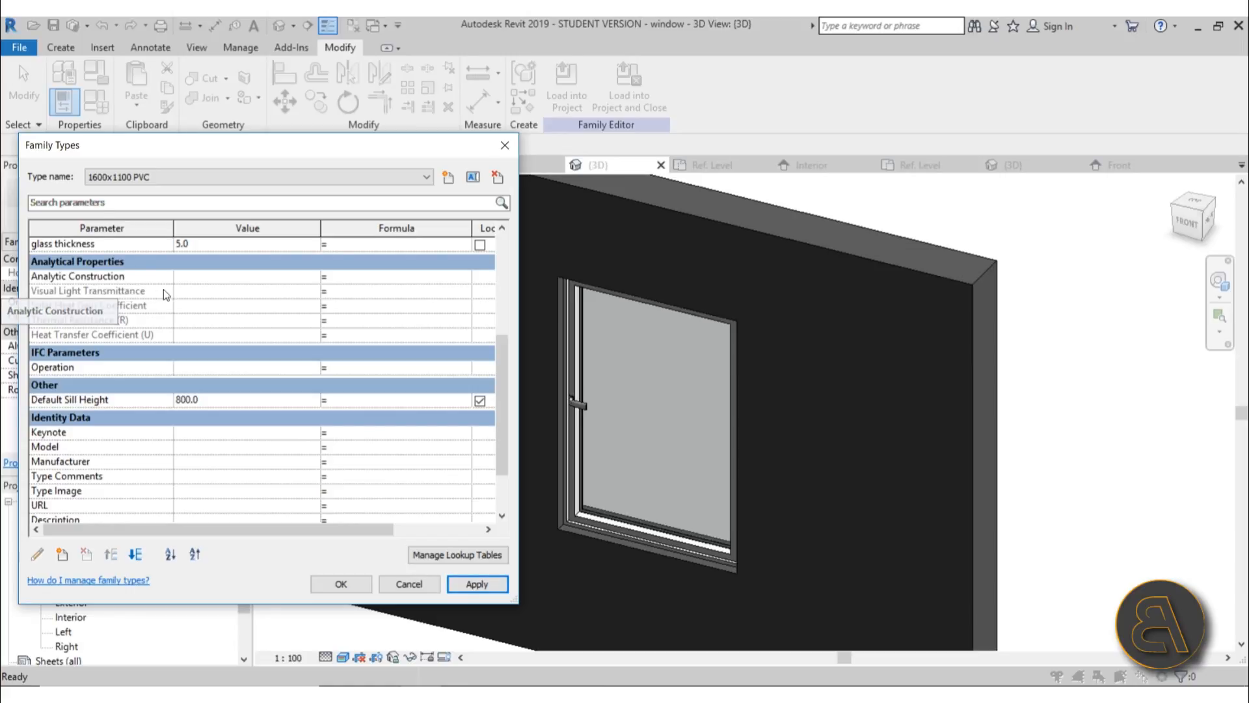
{"action": "left_click", "coordinate": [244, 273]}
{"action": "left_click", "coordinate": [313, 278]}
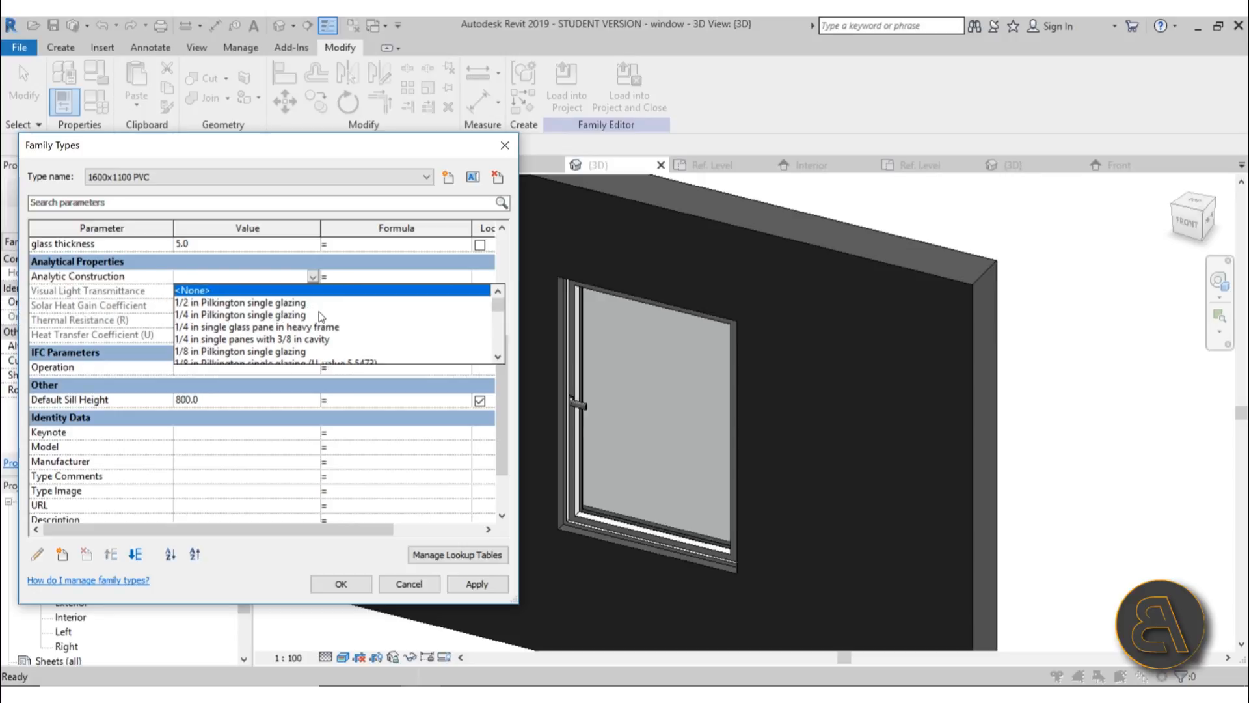
{"action": "scroll", "coordinate": [322, 319], "scroll_direction": "down", "scroll_amount": 5}
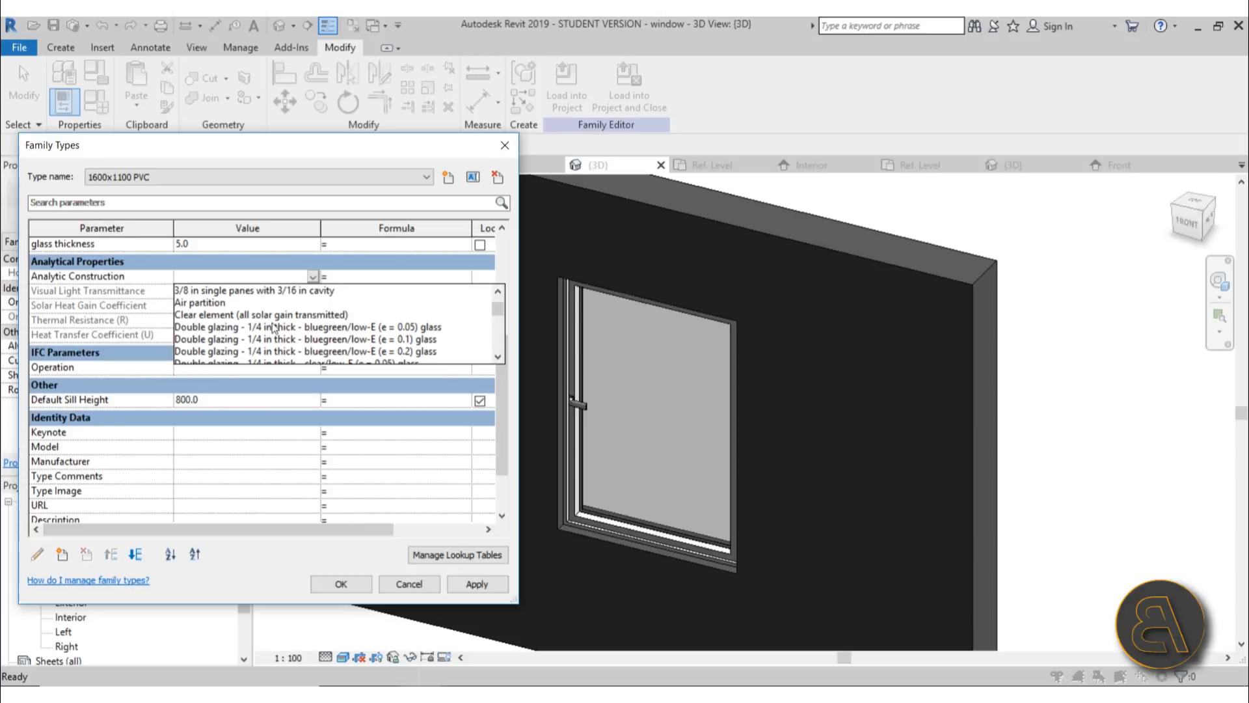
{"action": "scroll", "coordinate": [273, 323], "scroll_direction": "down", "scroll_amount": 1}
{"action": "scroll", "coordinate": [259, 330], "scroll_direction": "up", "scroll_amount": 3}
{"action": "scroll", "coordinate": [264, 326], "scroll_direction": "down", "scroll_amount": 7}
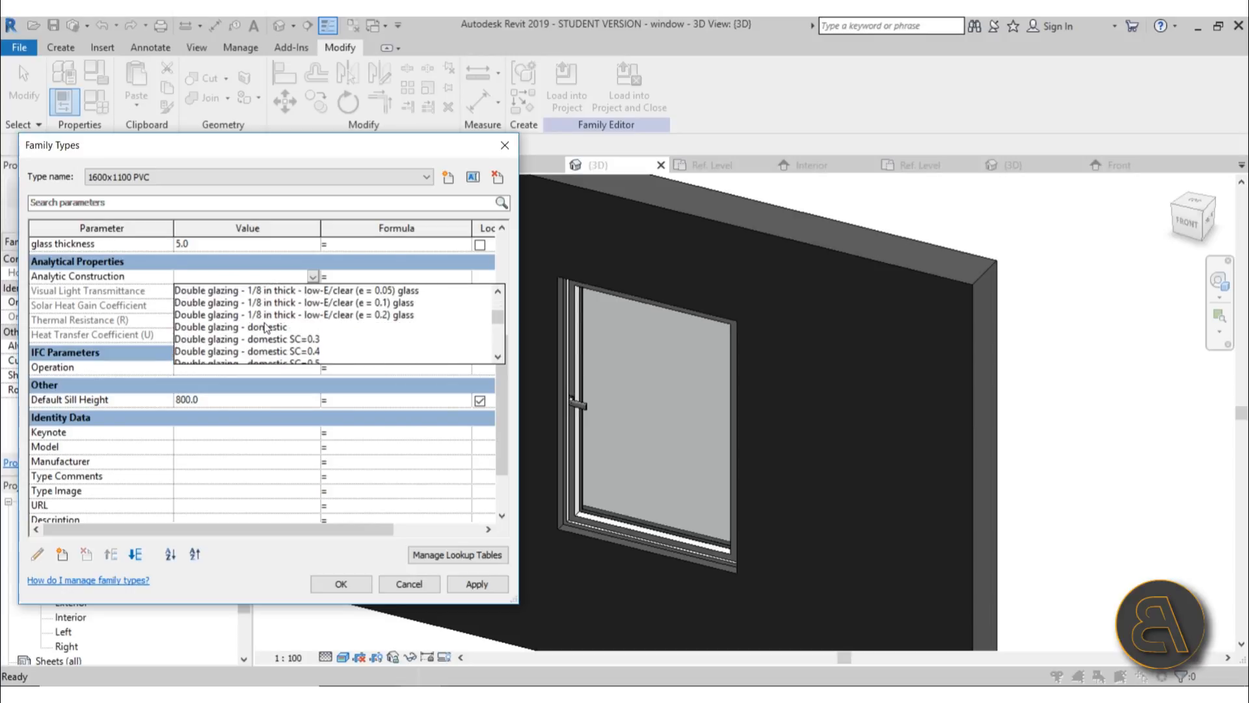
{"action": "scroll", "coordinate": [265, 329], "scroll_direction": "down", "scroll_amount": 8}
{"action": "scroll", "coordinate": [265, 330], "scroll_direction": "down", "scroll_amount": 4}
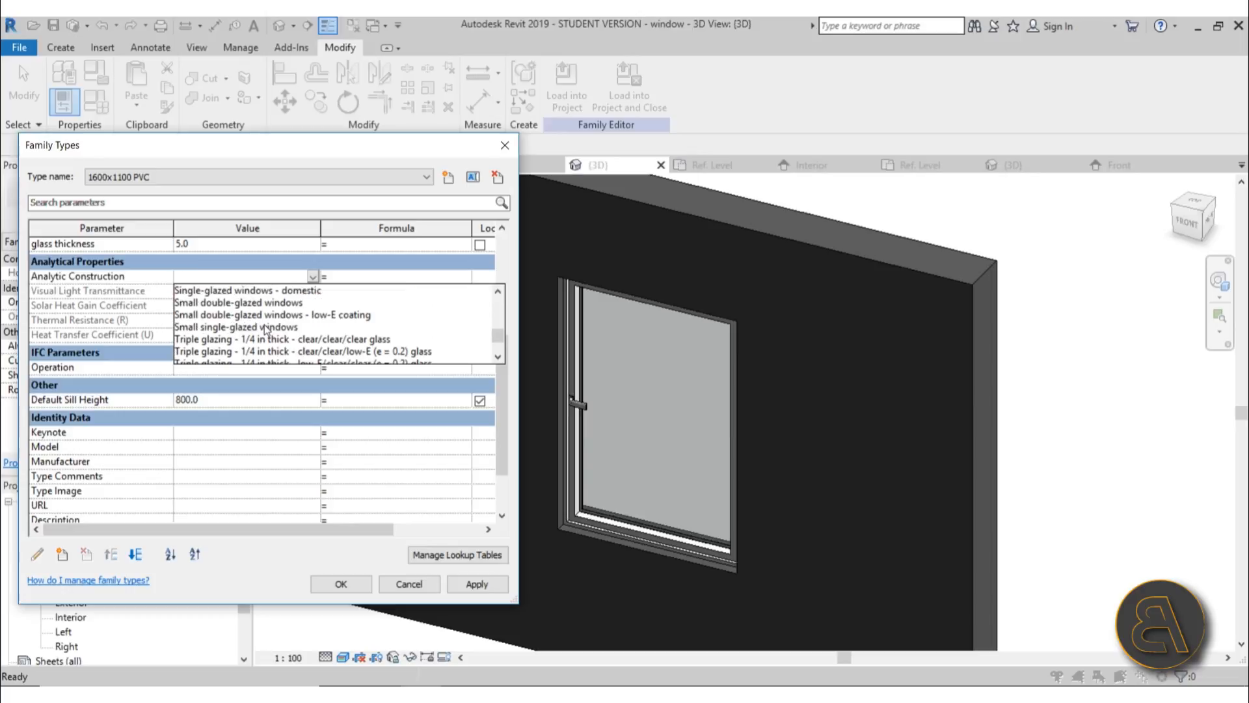
{"action": "scroll", "coordinate": [254, 335], "scroll_direction": "down", "scroll_amount": 5}
{"action": "scroll", "coordinate": [252, 336], "scroll_direction": "up", "scroll_amount": 7}
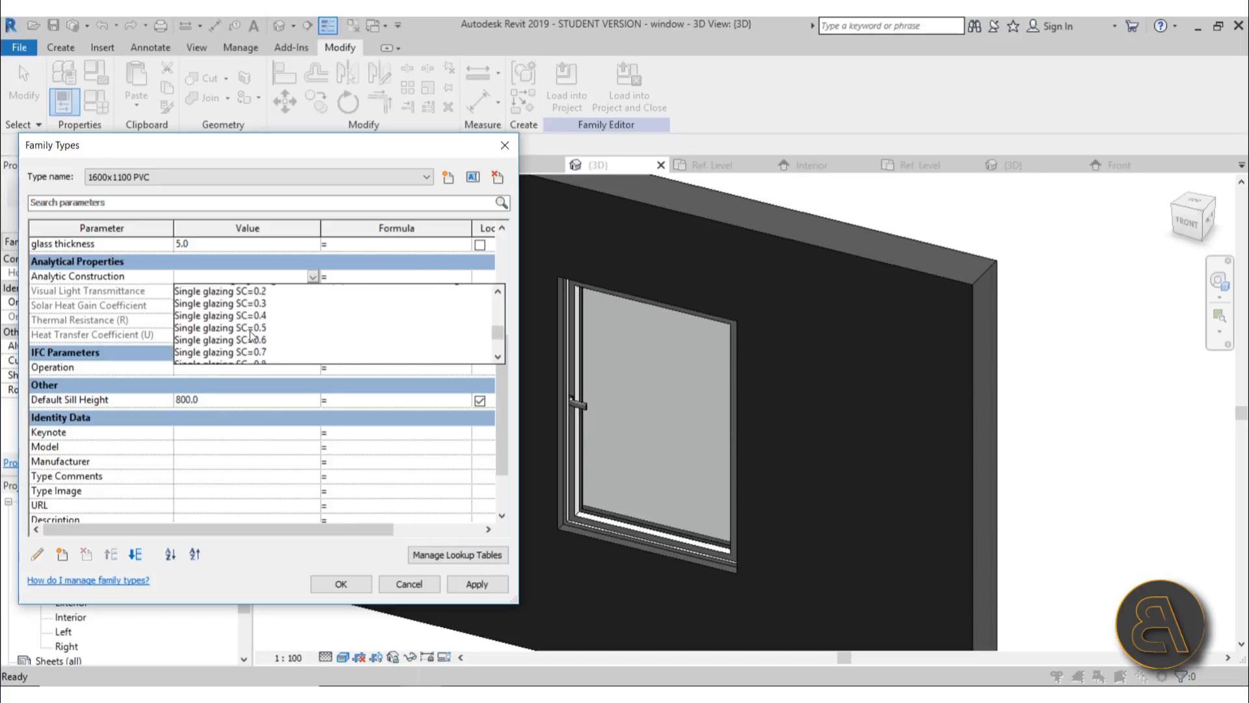
{"action": "scroll", "coordinate": [251, 336], "scroll_direction": "up", "scroll_amount": 1}
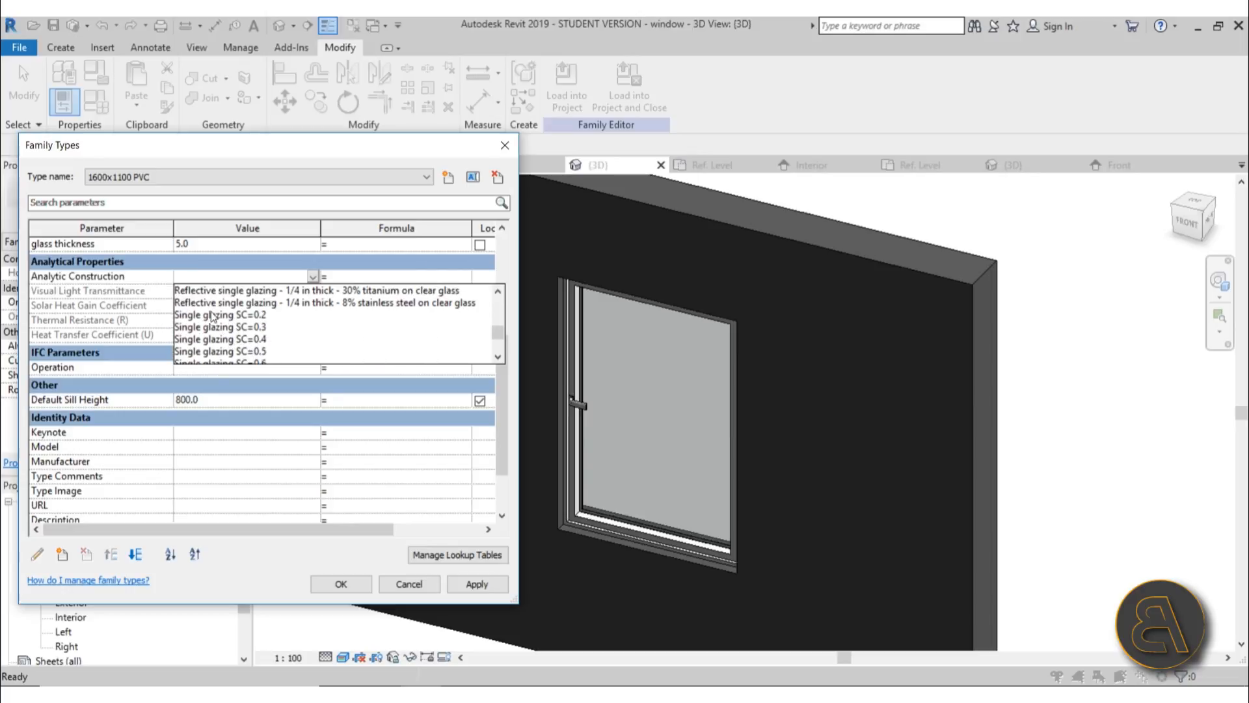
{"action": "left_click", "coordinate": [213, 328]}
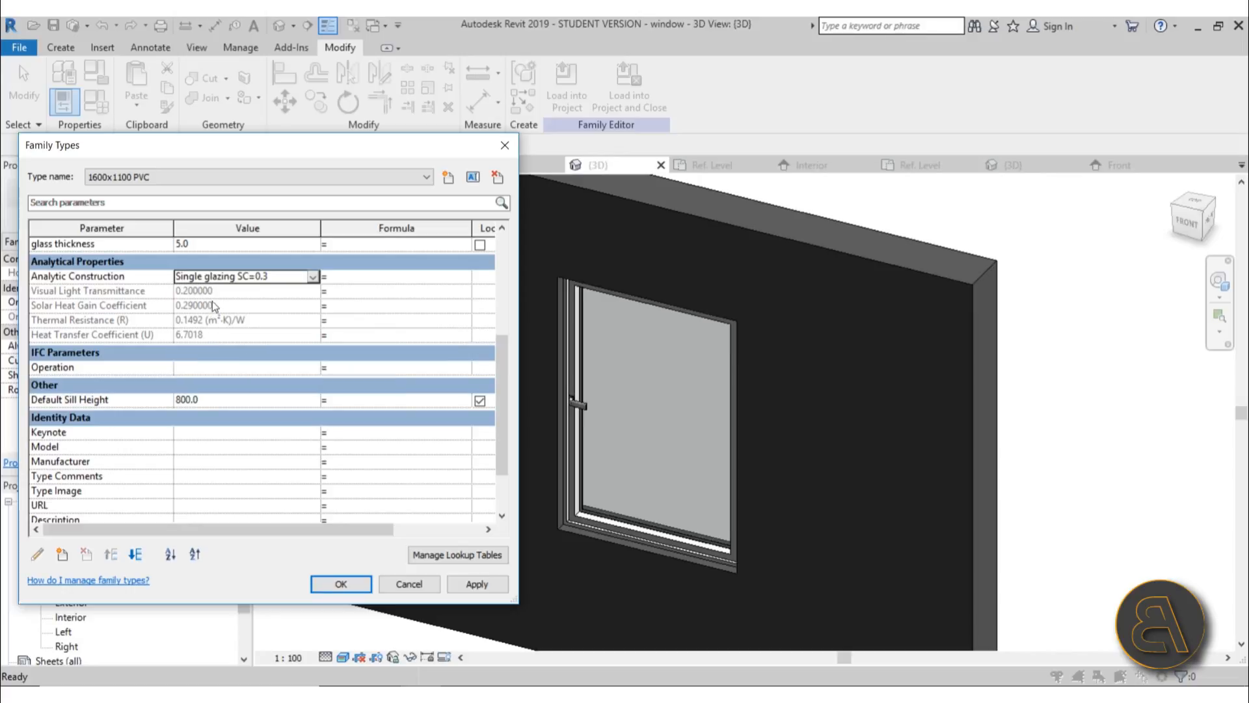
Change the Analytic Construction of the 1600x1100 PVC type to Single glazing SC=0.4
{"action": "left_click", "coordinate": [312, 276]}
{"action": "scroll", "coordinate": [284, 334], "scroll_direction": "down", "scroll_amount": 1}
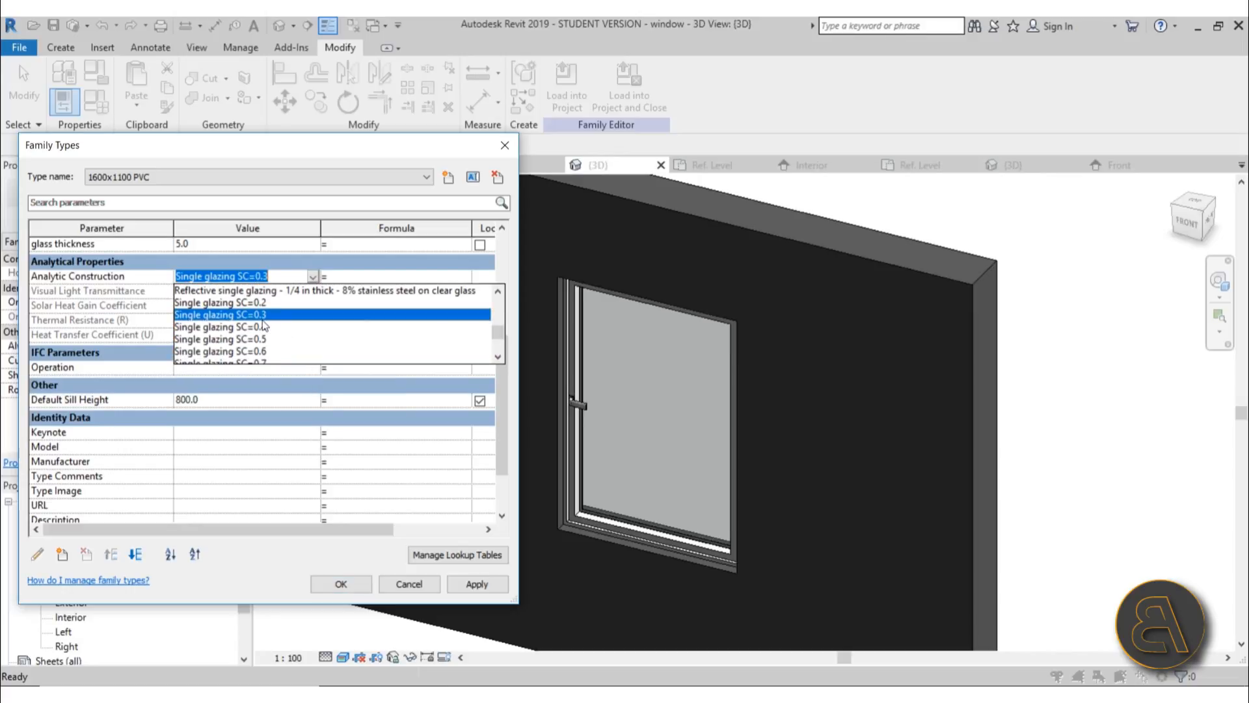
{"action": "left_click", "coordinate": [261, 327]}
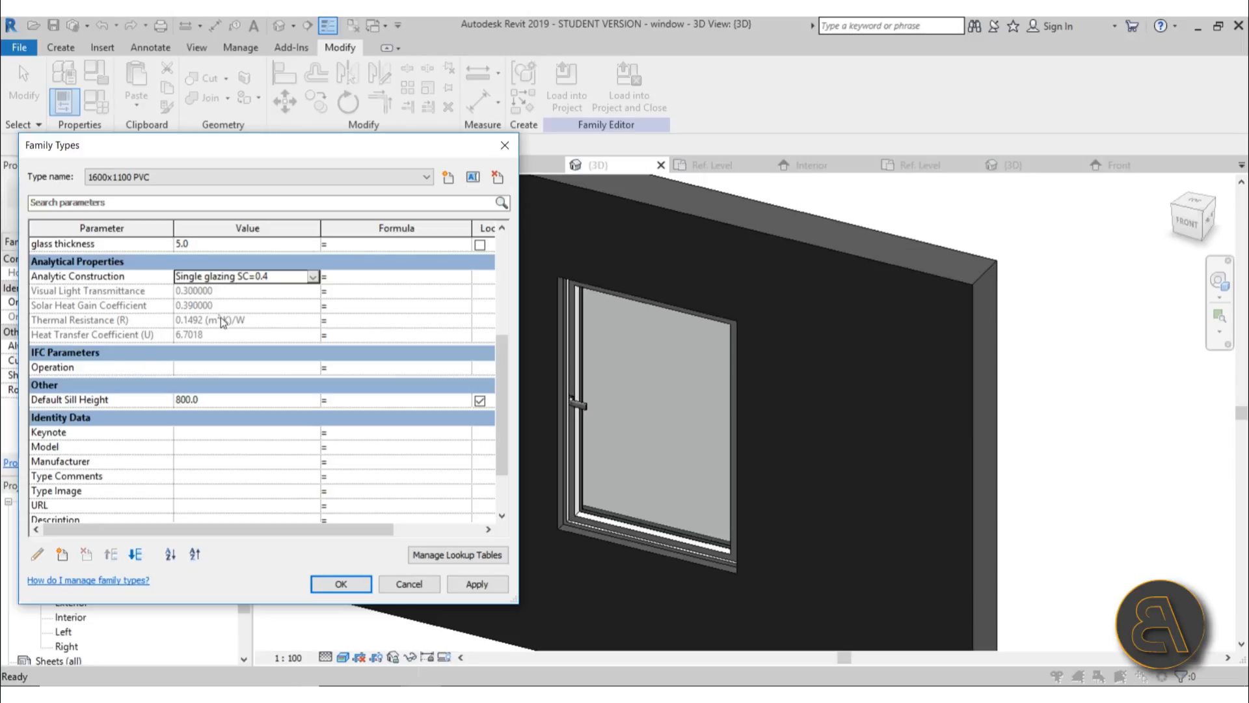
{"action": "mouse_move", "coordinate": [121, 330]}
In the 1600x1100 PVC type's identity data, set Model to "new window" and Manufacturer to "balkan windows"
{"action": "scroll", "coordinate": [319, 361], "scroll_direction": "down", "scroll_amount": 2}
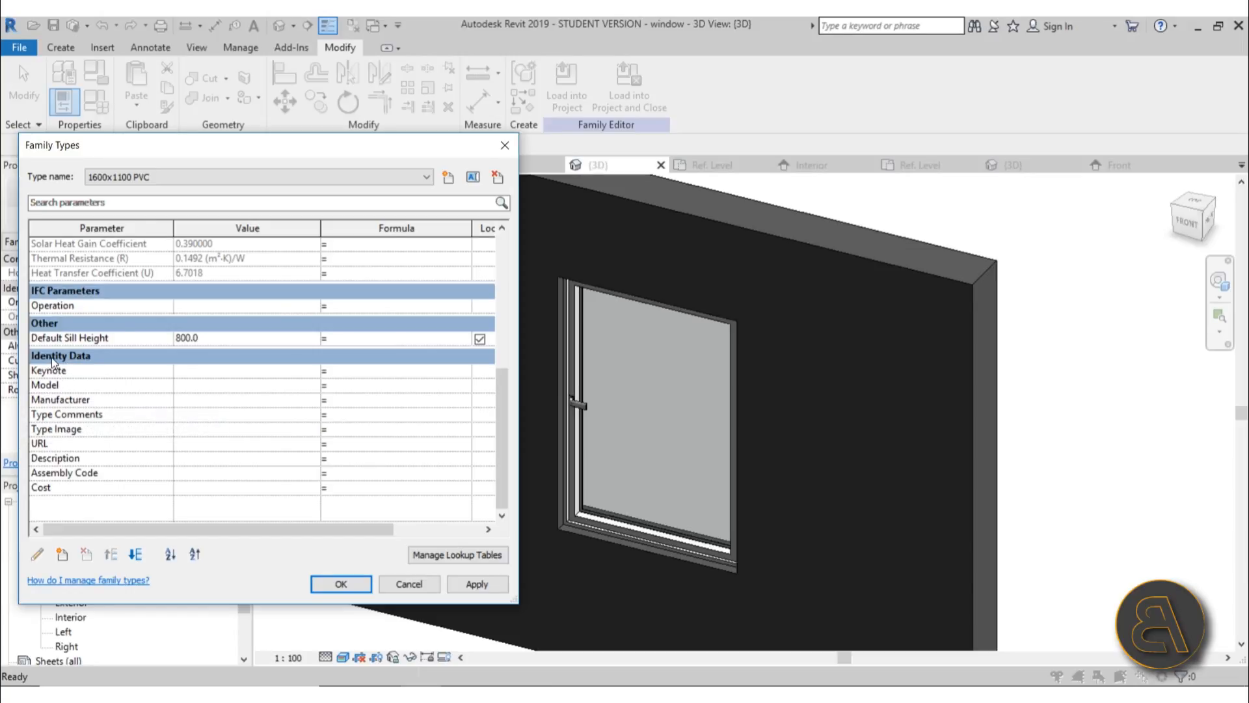
{"action": "scroll", "coordinate": [55, 358], "scroll_direction": "up", "scroll_amount": 4}
{"action": "scroll", "coordinate": [82, 496], "scroll_direction": "down", "scroll_amount": 4}
{"action": "scroll", "coordinate": [84, 494], "scroll_direction": "down", "scroll_amount": 1}
{"action": "left_click", "coordinate": [205, 385]}
{"action": "type", "text": "new window"}
{"action": "left_click", "coordinate": [267, 403]}
{"action": "type", "text": "balkan "}
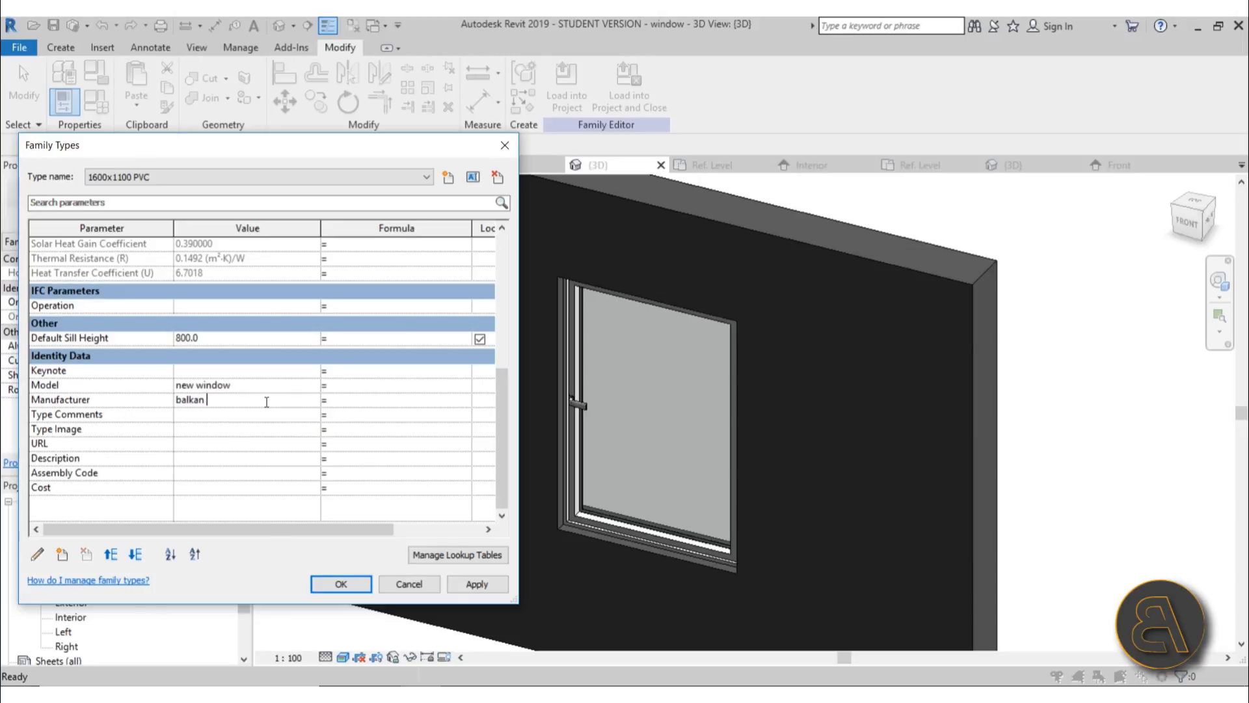
{"action": "type", "text": "windows"}
Set the Type Comments of the 1600x1100 PVC type to "new version"
{"action": "left_click", "coordinate": [235, 415]}
{"action": "type", "text": "nw"}
{"action": "key", "text": "BackSpace"}
{"action": "type", "text": "ew version"}
Import pvc-window-.jpg from the Desktop and assign it as the Type Image of the 1600x1100 PVC type
{"action": "left_click", "coordinate": [220, 428]}
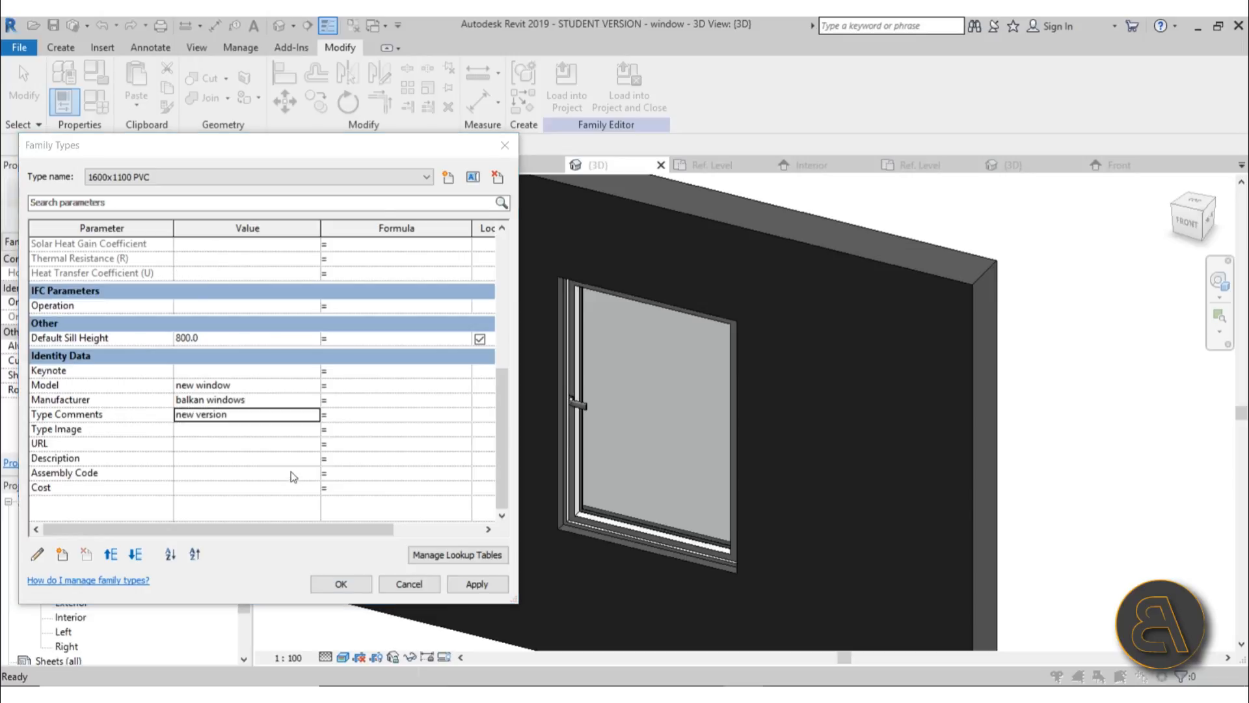
{"action": "left_click", "coordinate": [313, 430]}
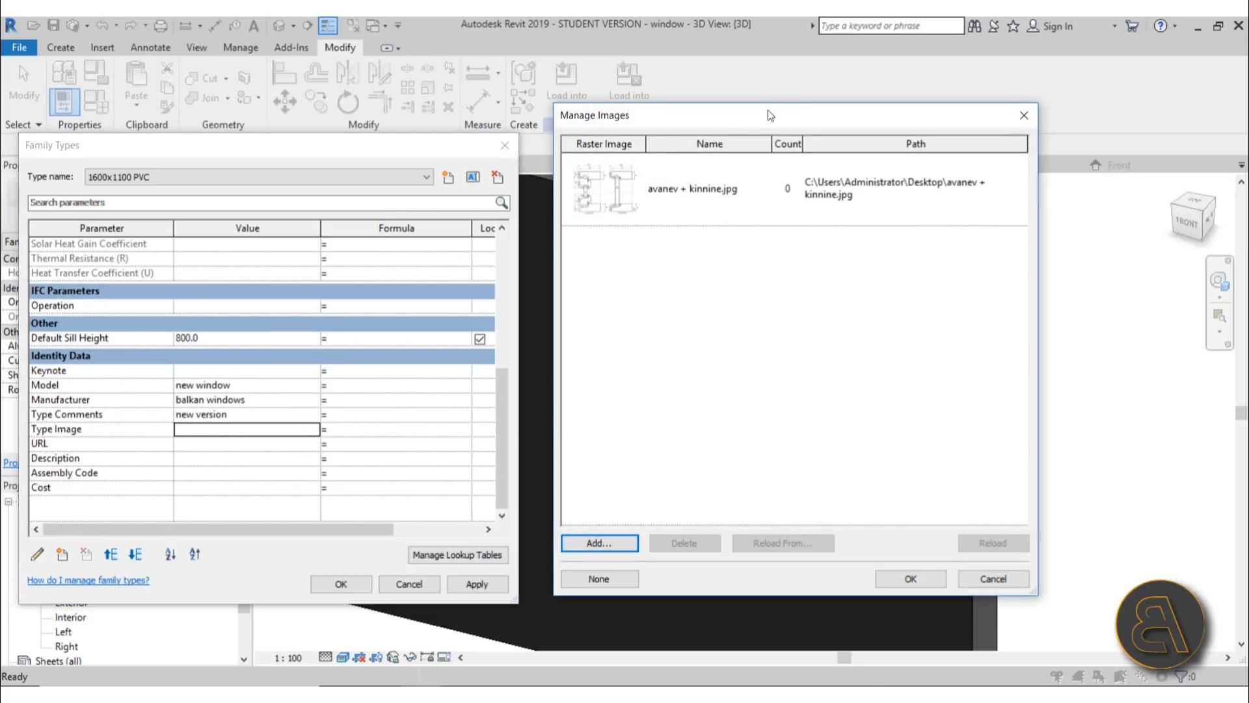
{"action": "left_click_drag", "start_coordinate": [736, 118], "coordinate": [719, 119]}
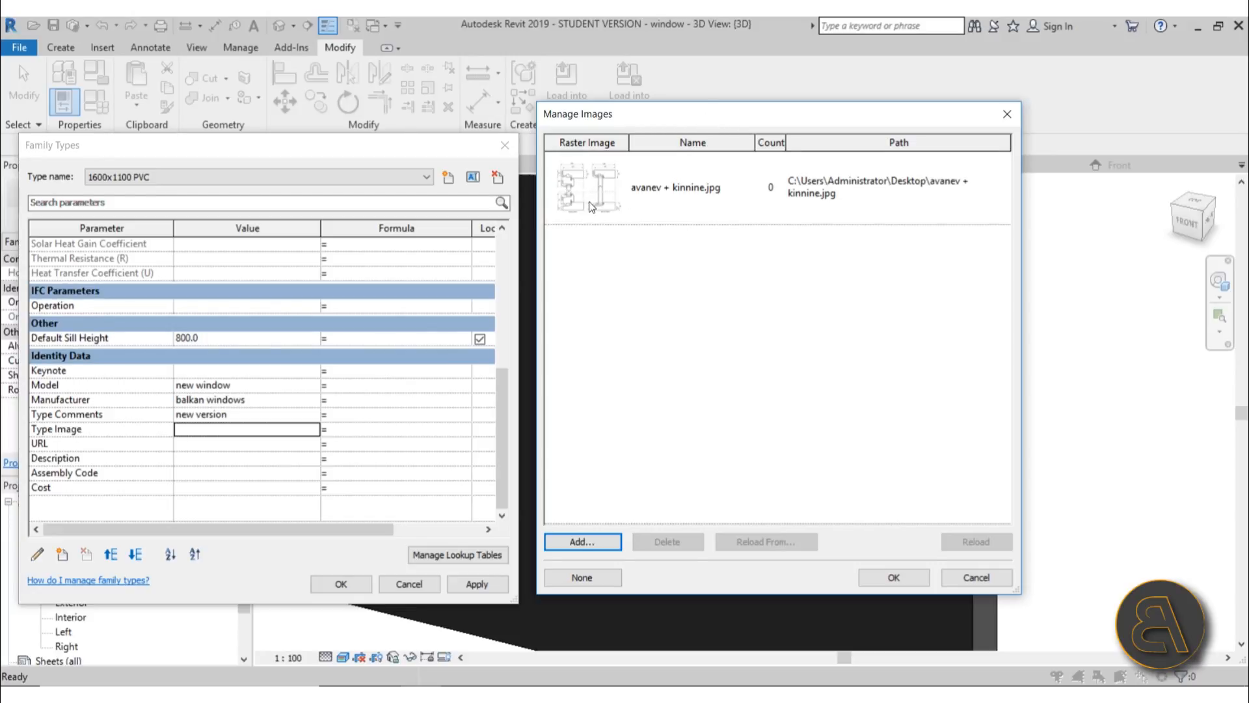
{"action": "left_click", "coordinate": [589, 540]}
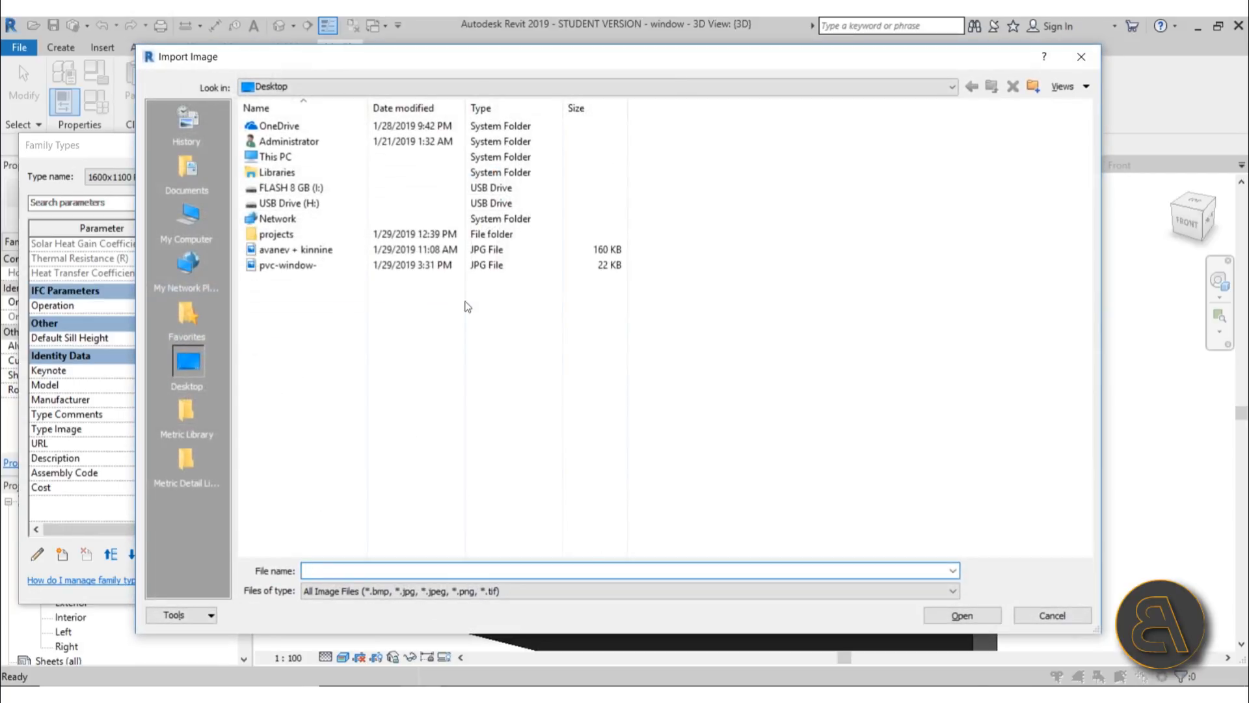
{"action": "left_click", "coordinate": [272, 264]}
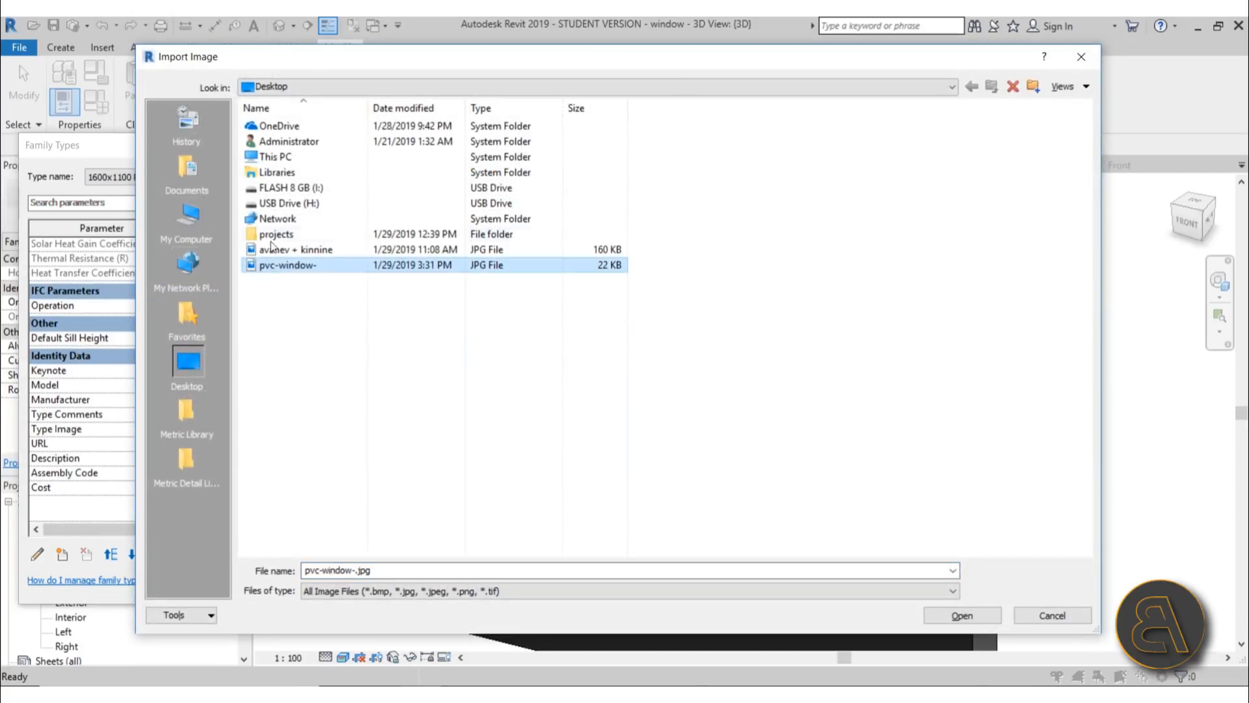
{"action": "left_click", "coordinate": [962, 615]}
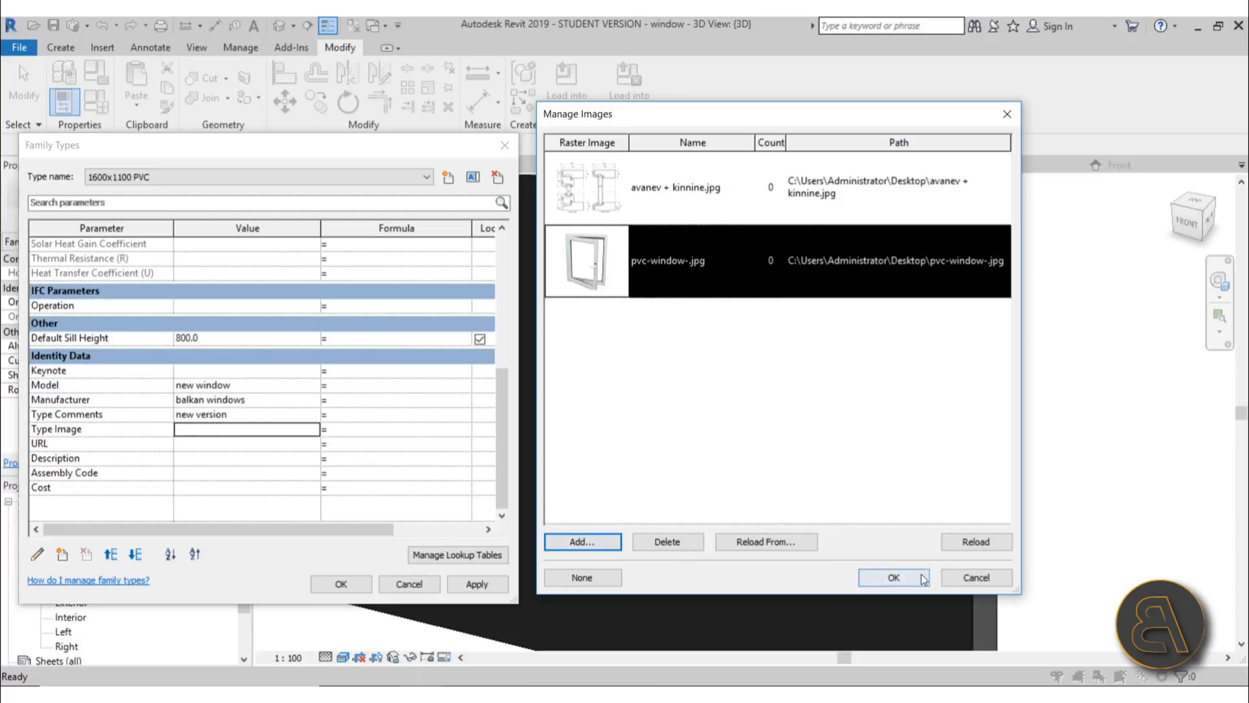
{"action": "left_click", "coordinate": [893, 577]}
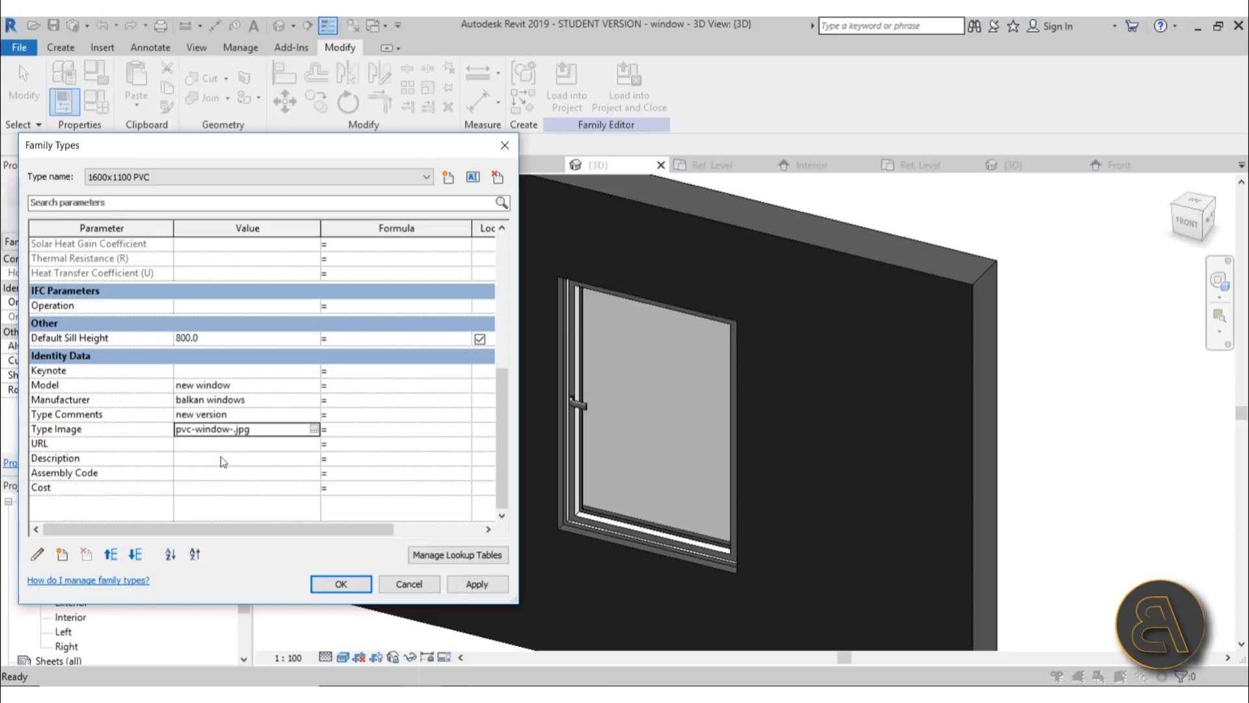
Set the Cost of the 1600x1100 PVC type to 100 and apply the family type changes
{"action": "left_click", "coordinate": [199, 490]}
{"action": "type", "text": "10"}
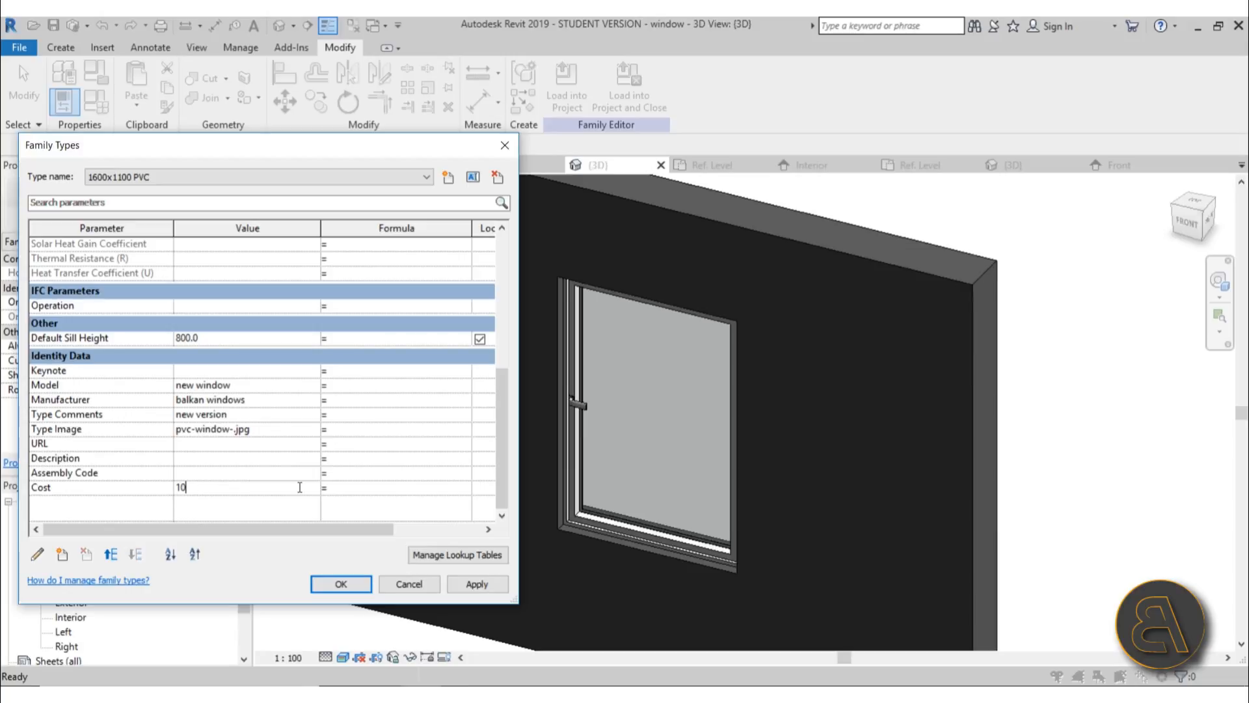
{"action": "type", "text": "0"}
{"action": "key", "text": "Return"}
{"action": "scroll", "coordinate": [295, 444], "scroll_direction": "up", "scroll_amount": 6}
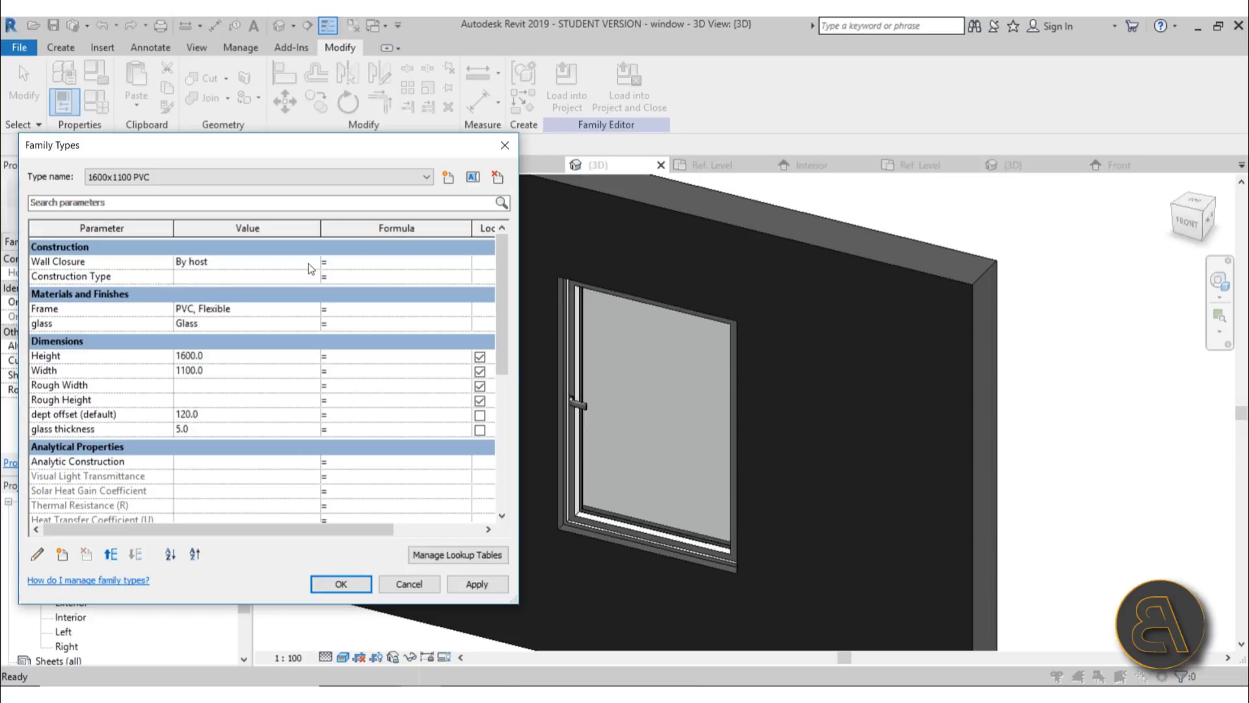
{"action": "left_click", "coordinate": [465, 584]}
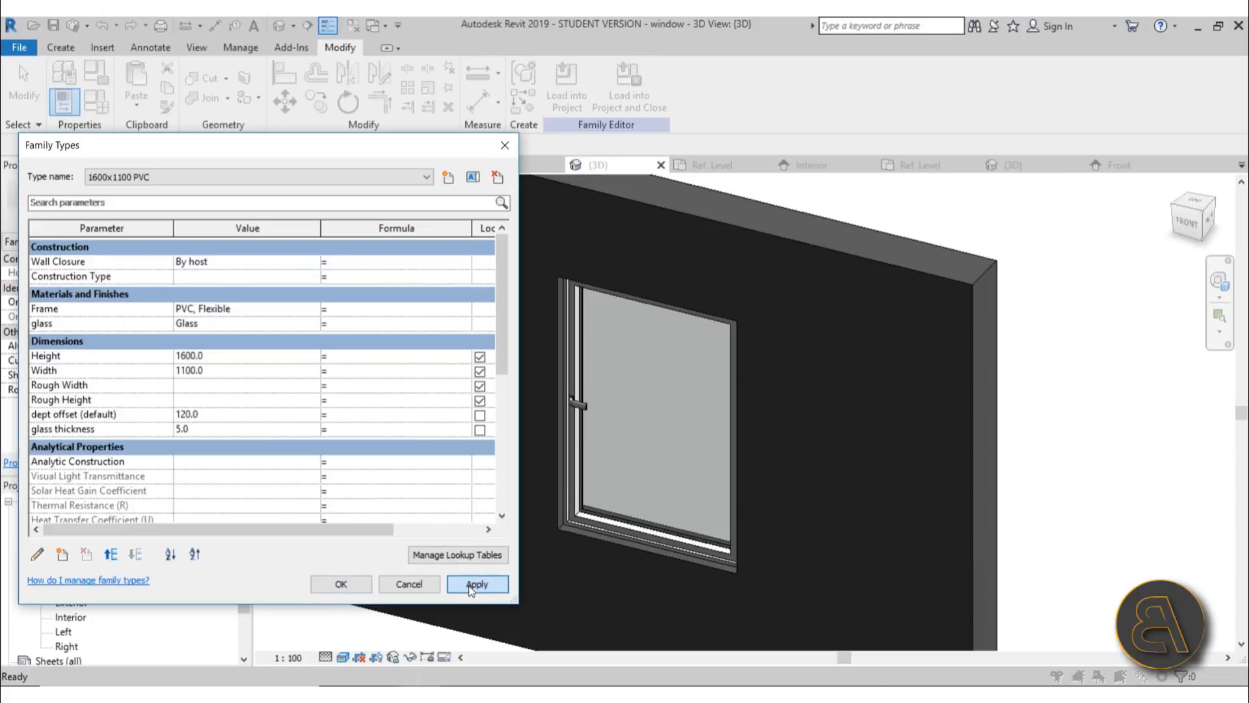
{"action": "left_click", "coordinate": [339, 584]}
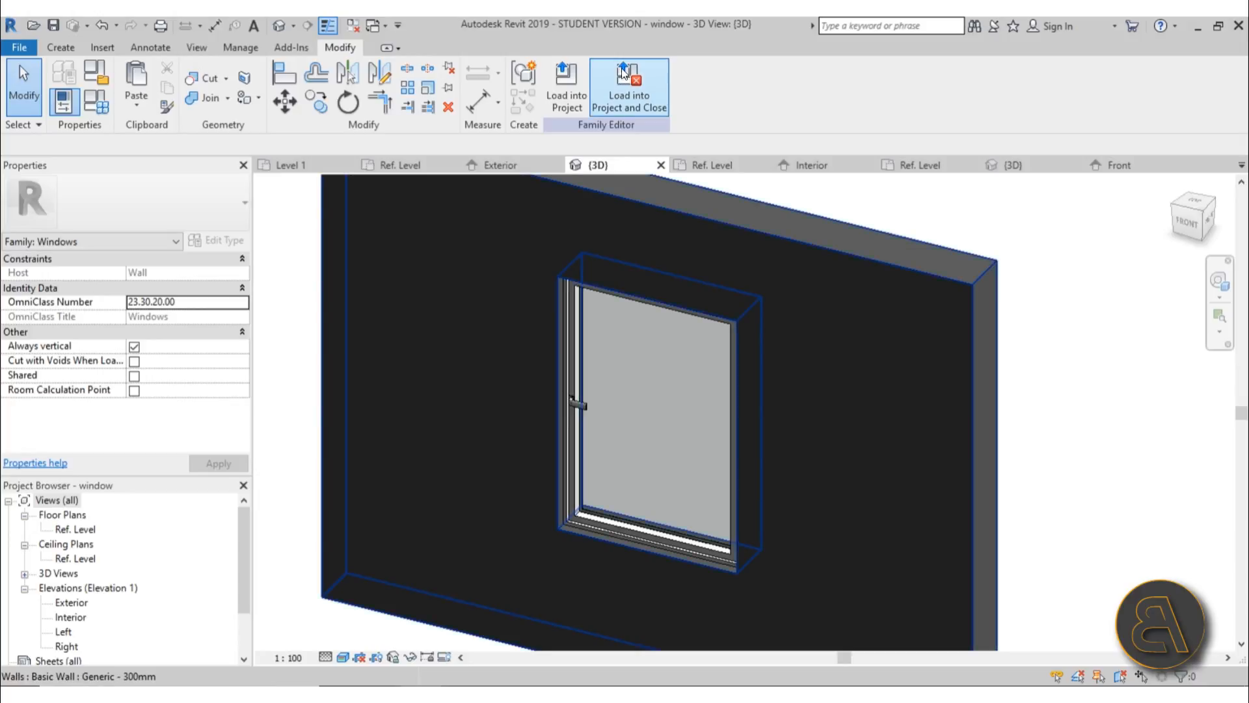
Load the finished window family into Project2
{"action": "left_click", "coordinate": [560, 102]}
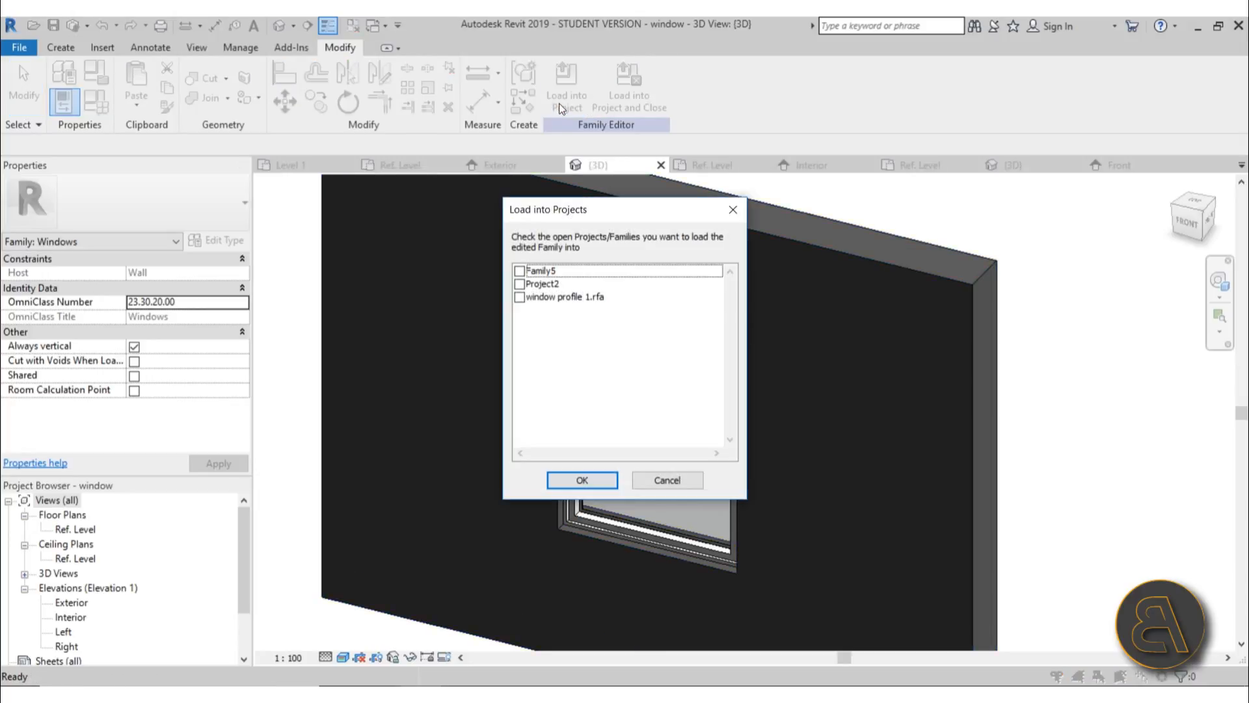
{"action": "left_click", "coordinate": [520, 286]}
{"action": "left_click", "coordinate": [569, 483]}
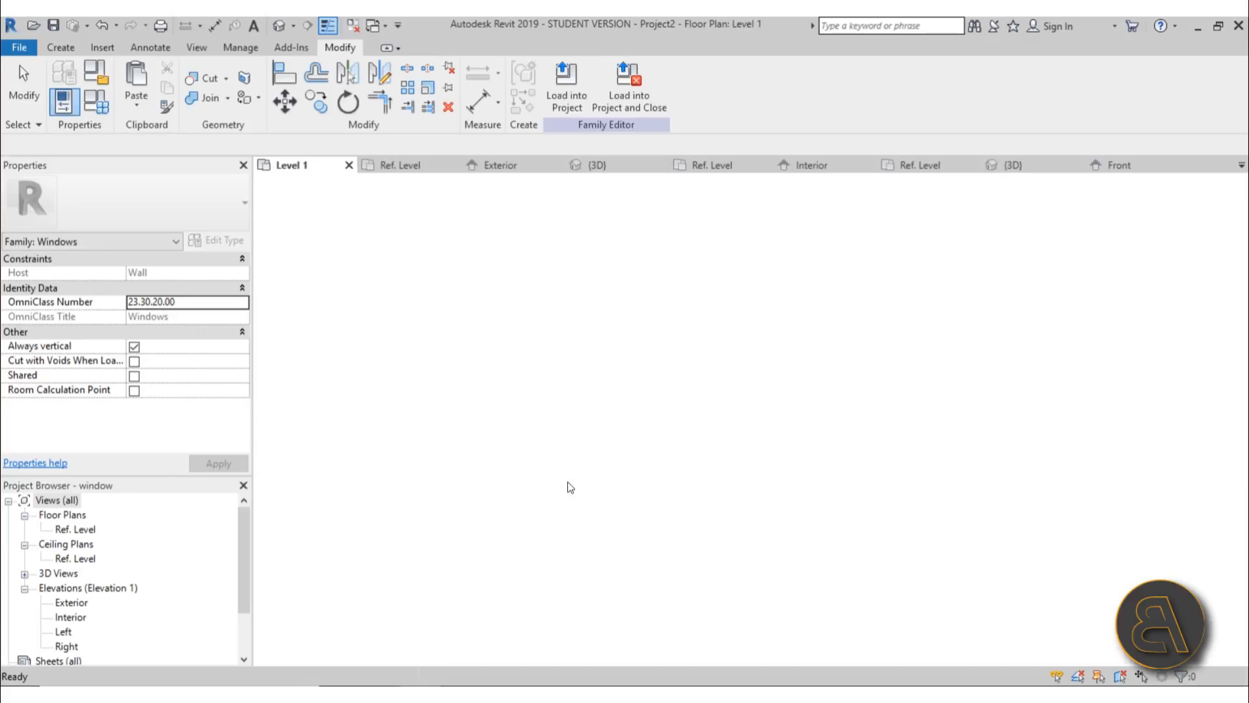
Place a 1600x1100 PVC window in the Level 1 brick wall, about 800 mm from the wall's end, and dismiss the save reminder
{"action": "scroll", "coordinate": [732, 462], "scroll_direction": "down", "scroll_amount": 4}
{"action": "middle_click_drag", "start_coordinate": [704, 491], "coordinate": [809, 484]}
{"action": "scroll", "coordinate": [574, 450], "scroll_direction": "up", "scroll_amount": 3}
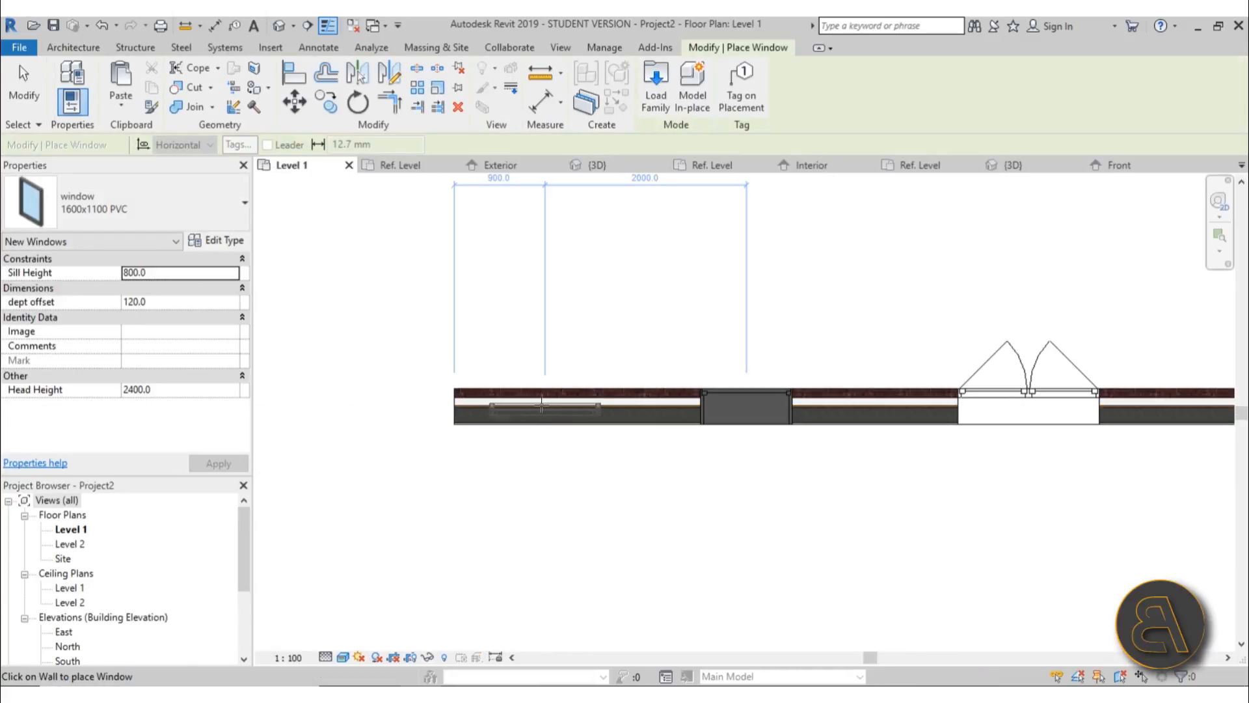
{"action": "left_click", "coordinate": [534, 432]}
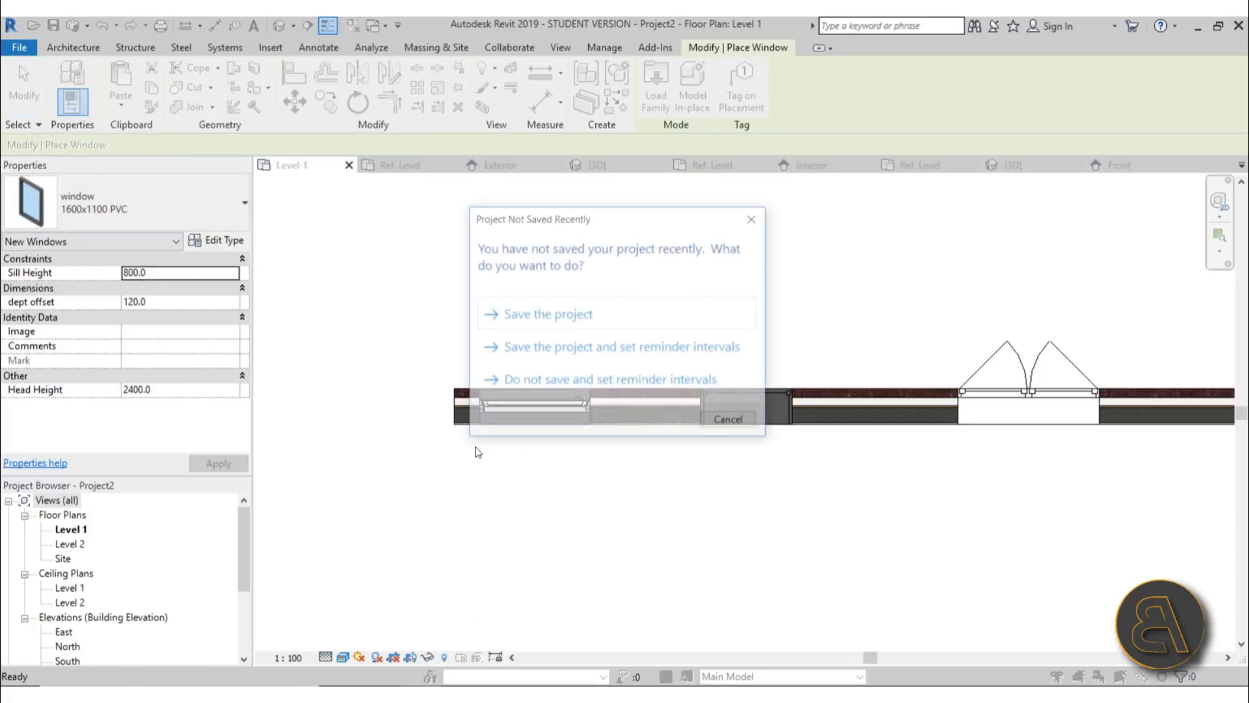
{"action": "left_click", "coordinate": [742, 424]}
Flip the facing of the placed 1600x1100 PVC window so its handle is on the interior side of the wall
{"action": "scroll", "coordinate": [525, 463], "scroll_direction": "up", "scroll_amount": 5}
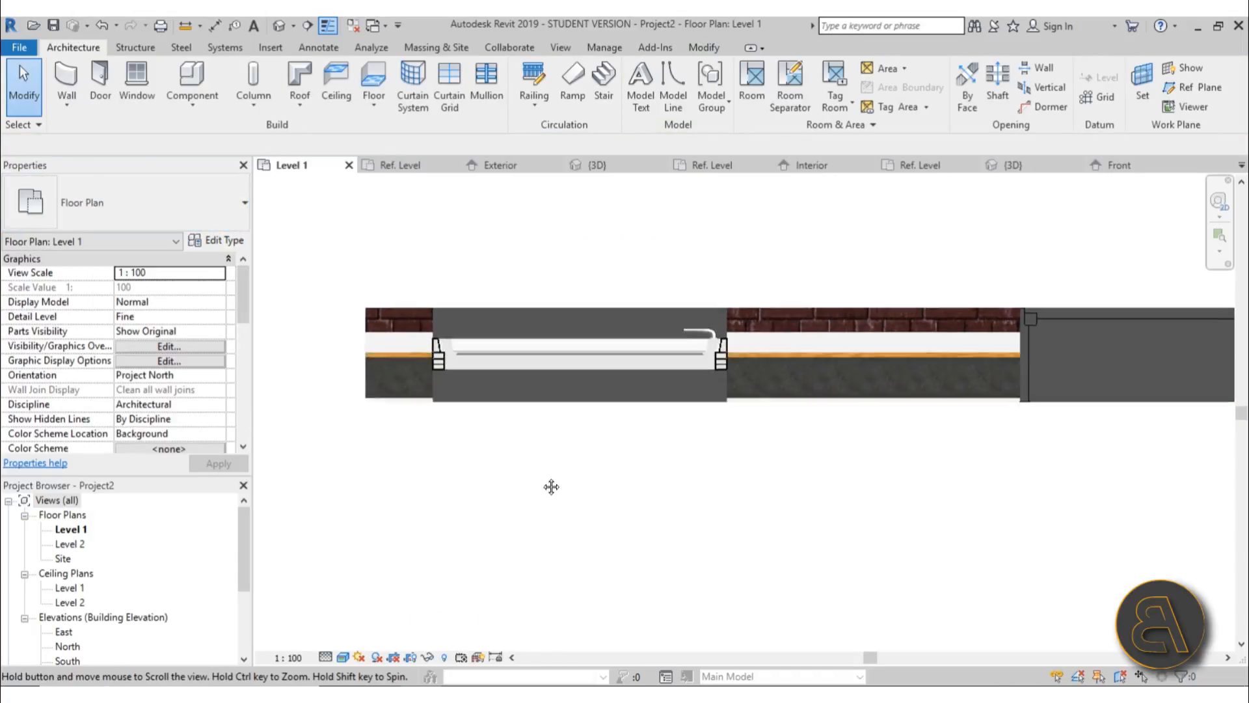
{"action": "scroll", "coordinate": [468, 428], "scroll_direction": "up", "scroll_amount": 1}
{"action": "middle_click_drag", "start_coordinate": [555, 516], "coordinate": [539, 540]}
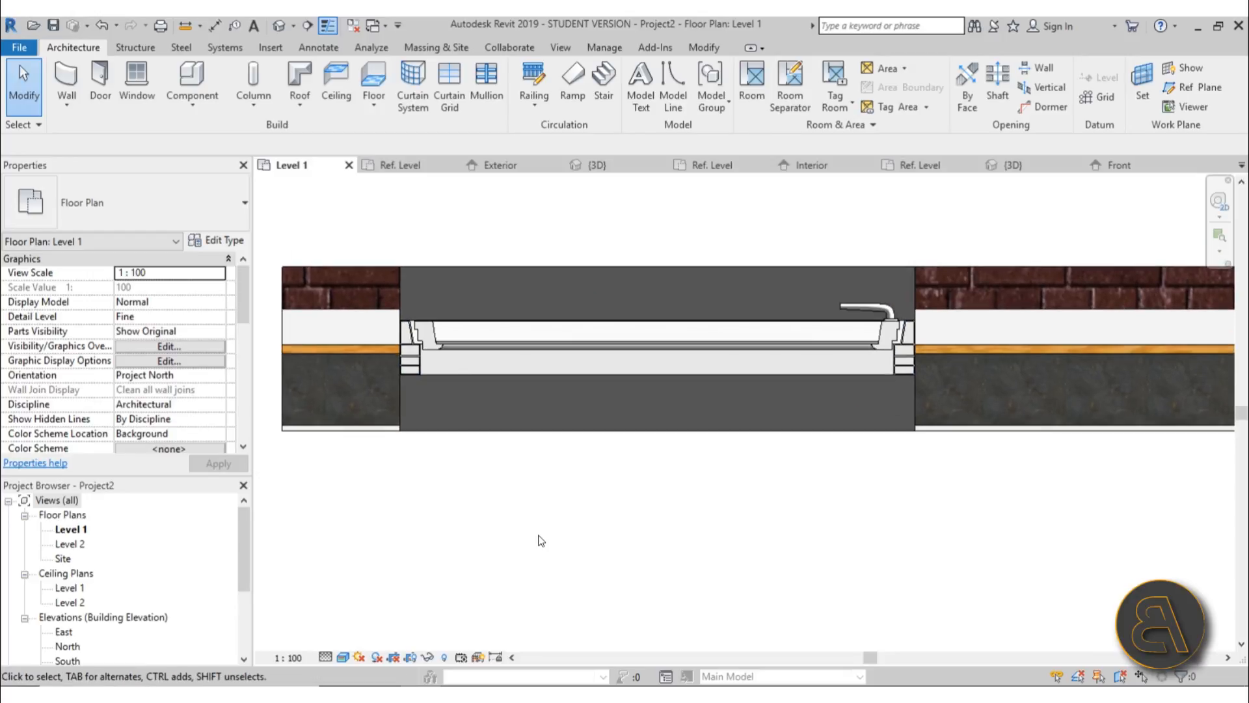
{"action": "left_click", "coordinate": [552, 346]}
{"action": "left_click", "coordinate": [592, 455]}
{"action": "left_click", "coordinate": [494, 373]}
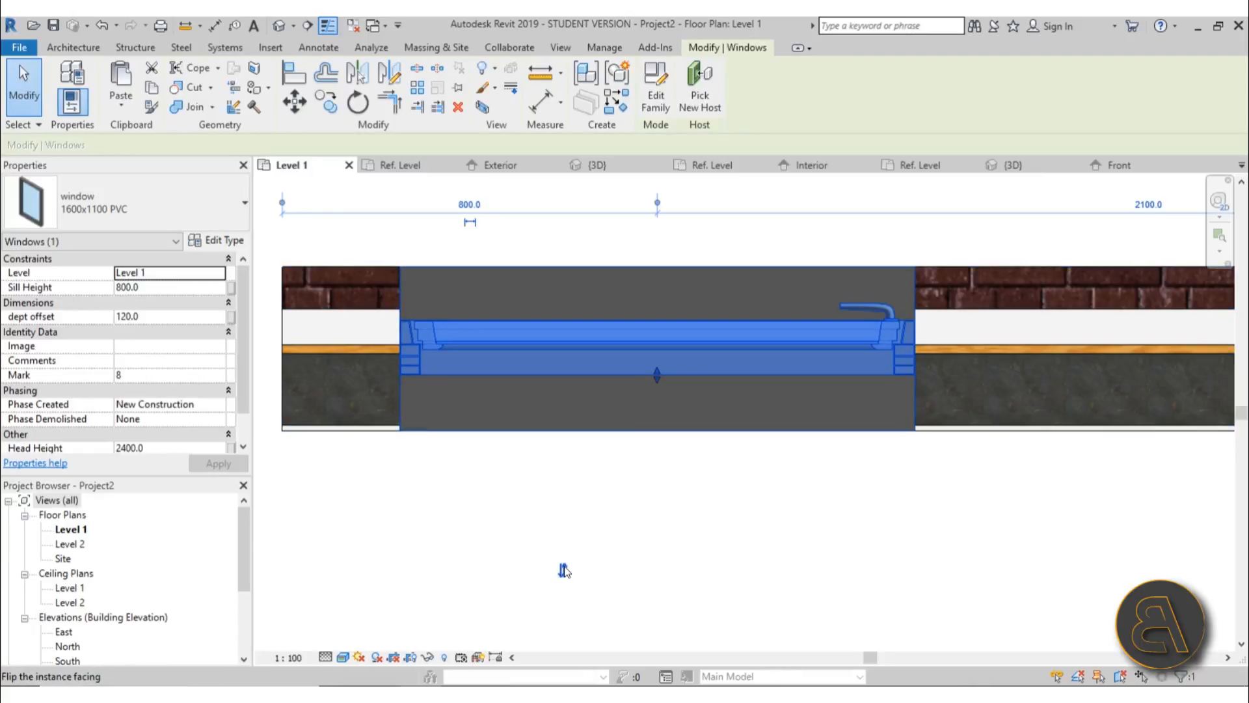
{"action": "key", "text": "space"}
{"action": "left_click", "coordinate": [692, 572]}
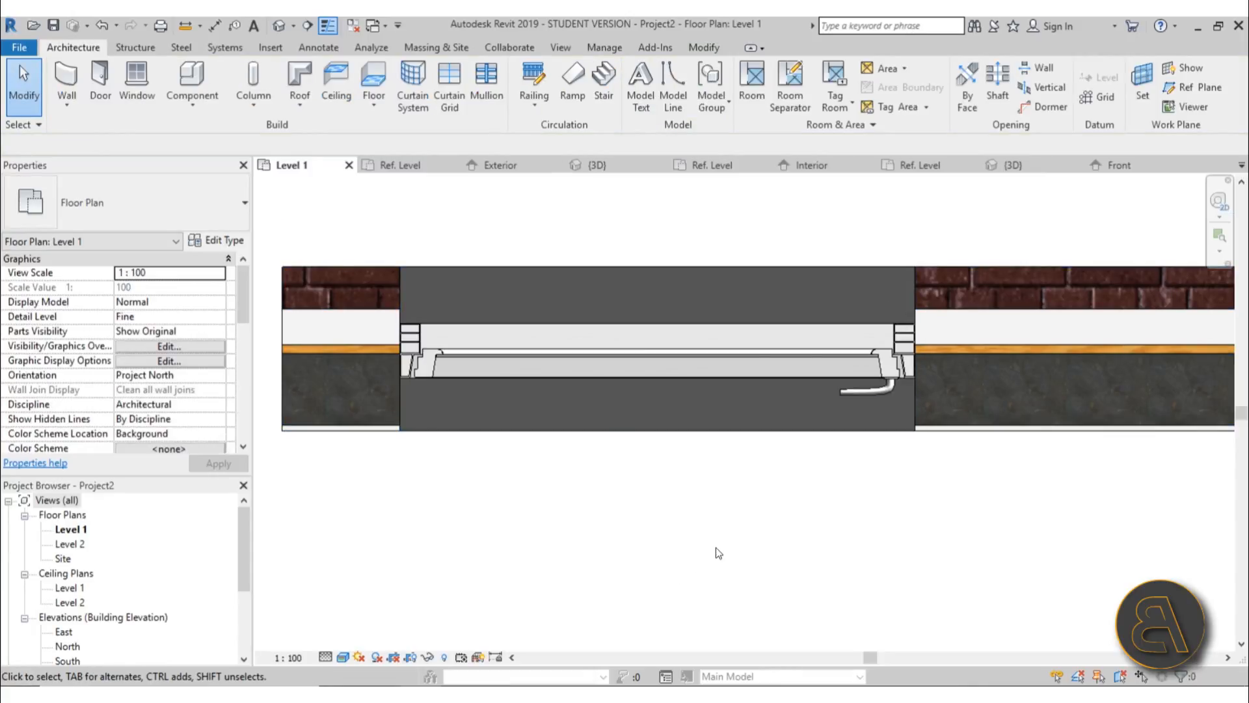
Measure the thickness of the wall's brick layer at the edge of the window opening
{"action": "scroll", "coordinate": [716, 548], "scroll_direction": "down", "scroll_amount": 1}
{"action": "middle_click_drag", "start_coordinate": [700, 554], "coordinate": [661, 537]}
{"action": "scroll", "coordinate": [662, 538], "scroll_direction": "up", "scroll_amount": 1}
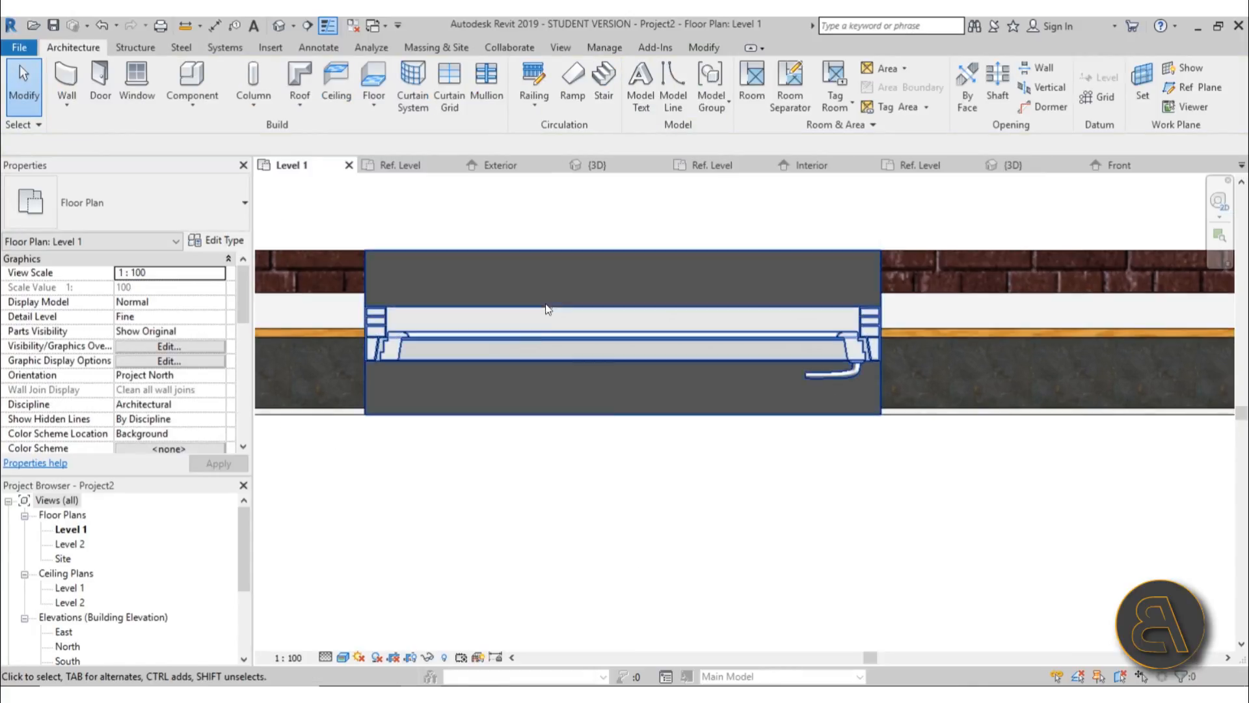
{"action": "left_click", "coordinate": [537, 344]}
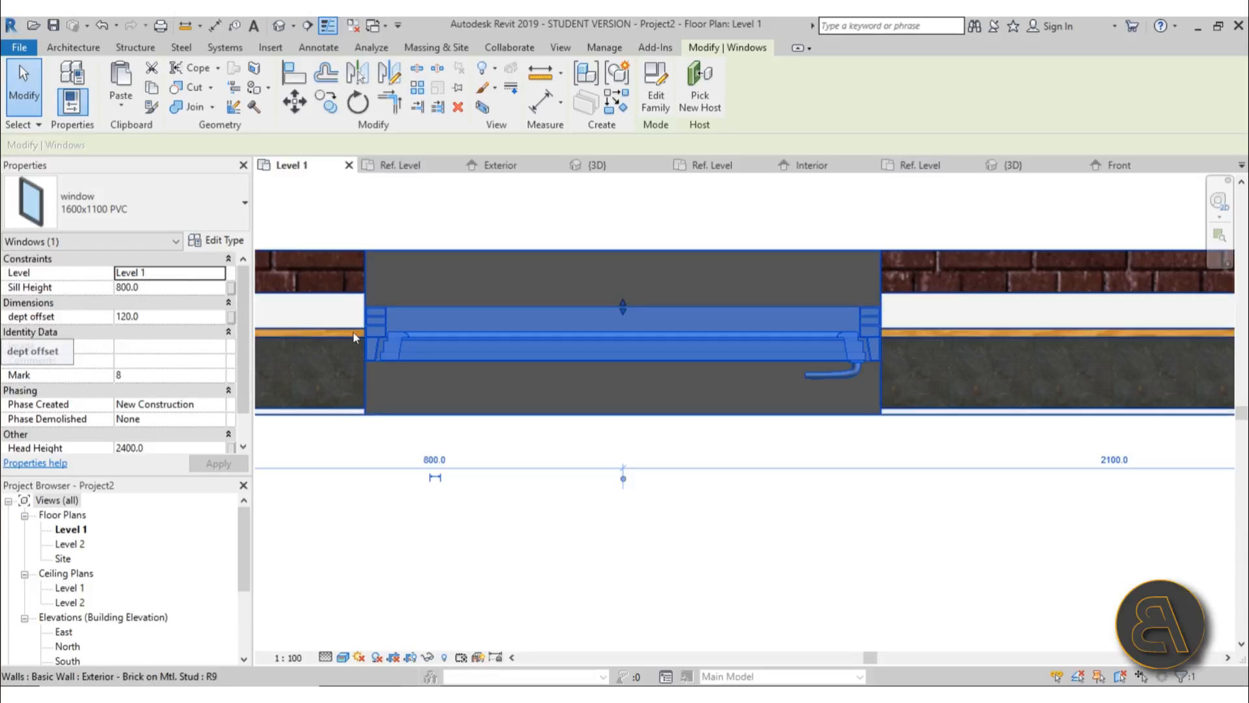
{"action": "scroll", "coordinate": [318, 284], "scroll_direction": "up", "scroll_amount": 2}
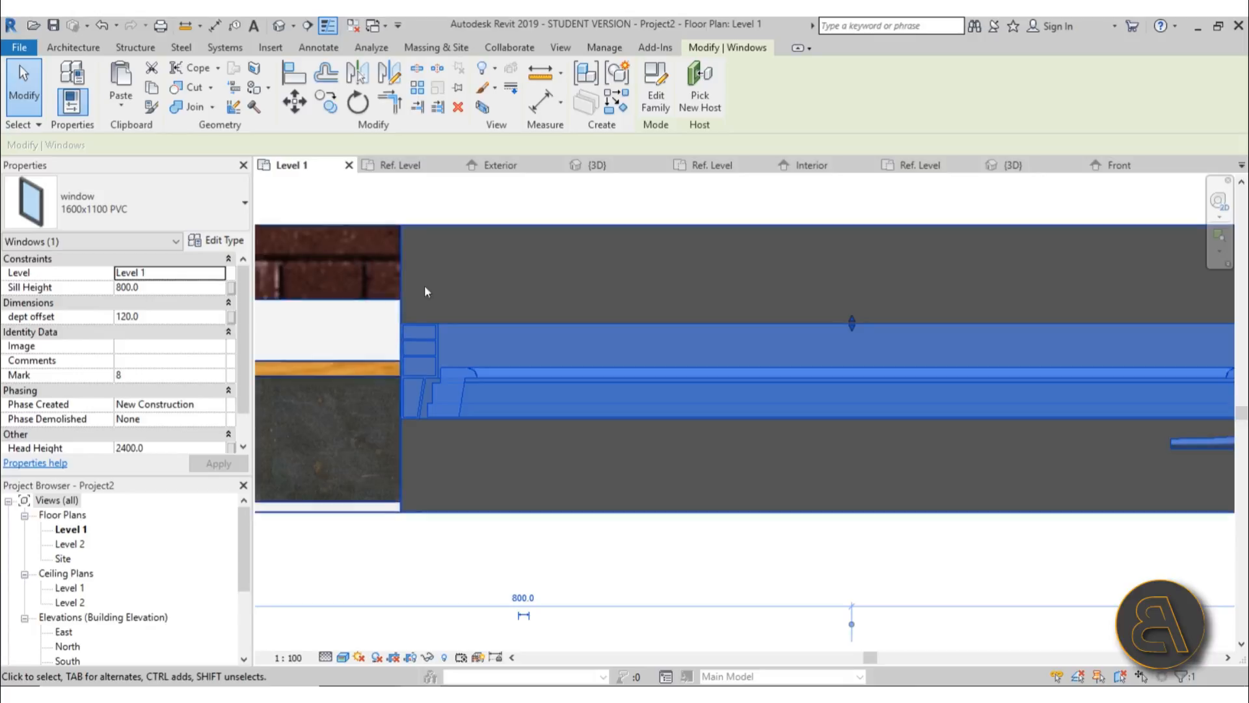
{"action": "left_click", "coordinate": [540, 71]}
{"action": "left_click", "coordinate": [423, 226]}
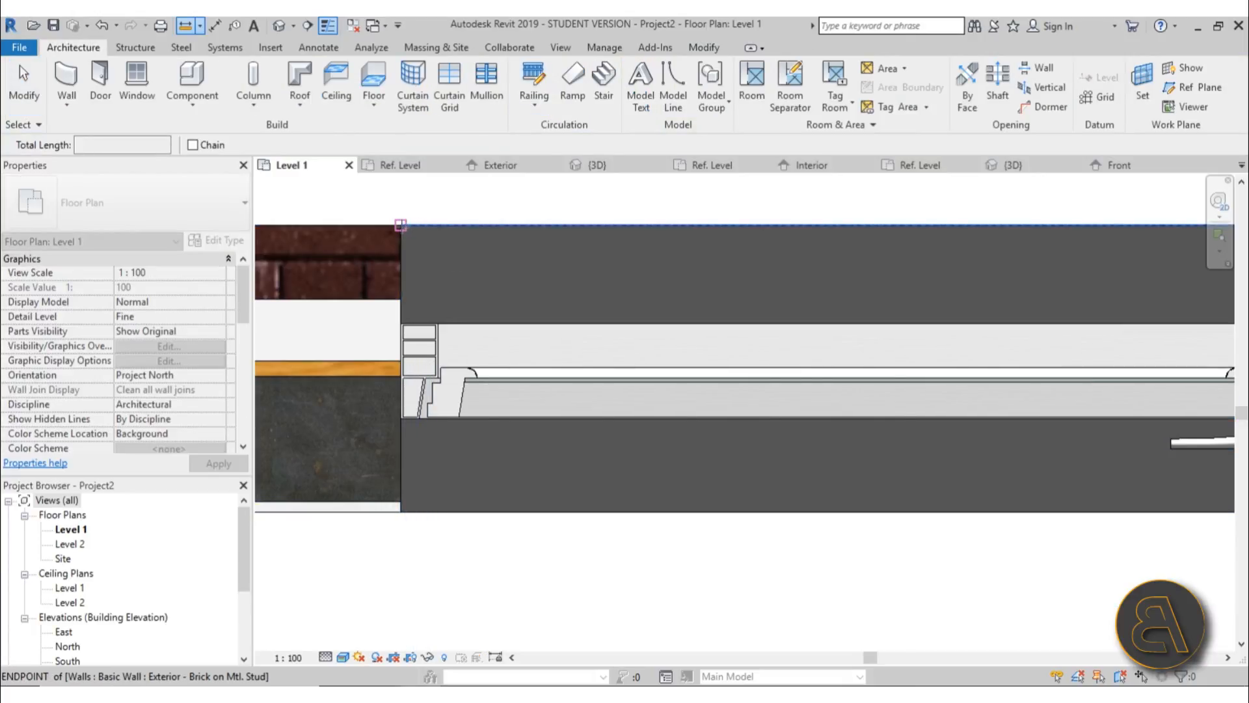
{"action": "left_click", "coordinate": [399, 298]}
{"action": "key", "text": "Escape"}
{"action": "key", "text": "Escape"}
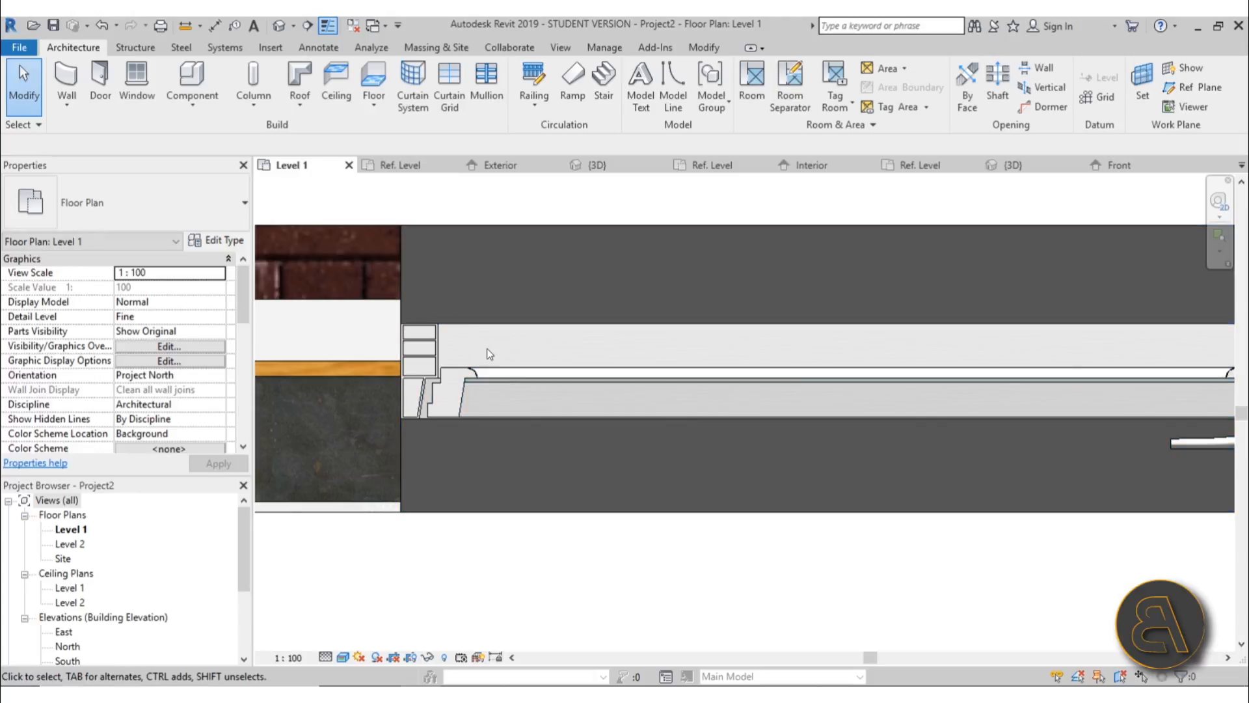
Set the dept offset of the placed 1600x1100 PVC window to 90
{"action": "left_click", "coordinate": [449, 361]}
{"action": "left_click", "coordinate": [138, 315]}
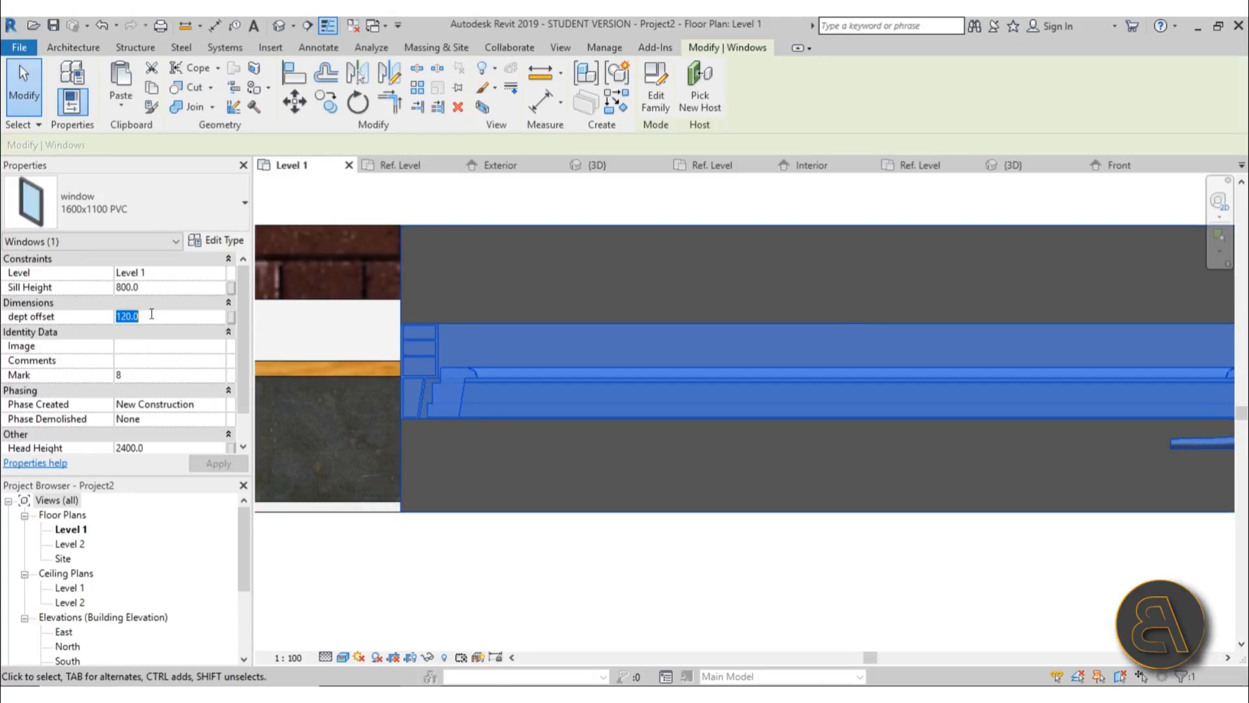
{"action": "type", "text": "90"}
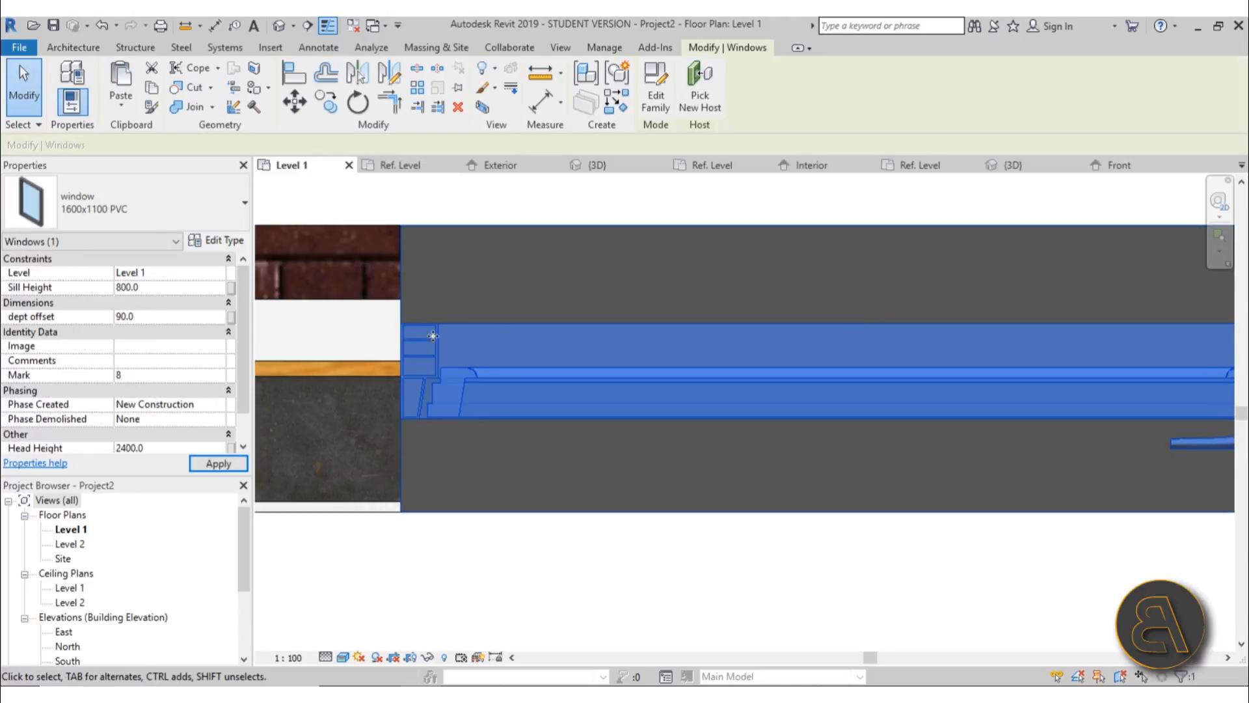
{"action": "key", "text": "Escape"}
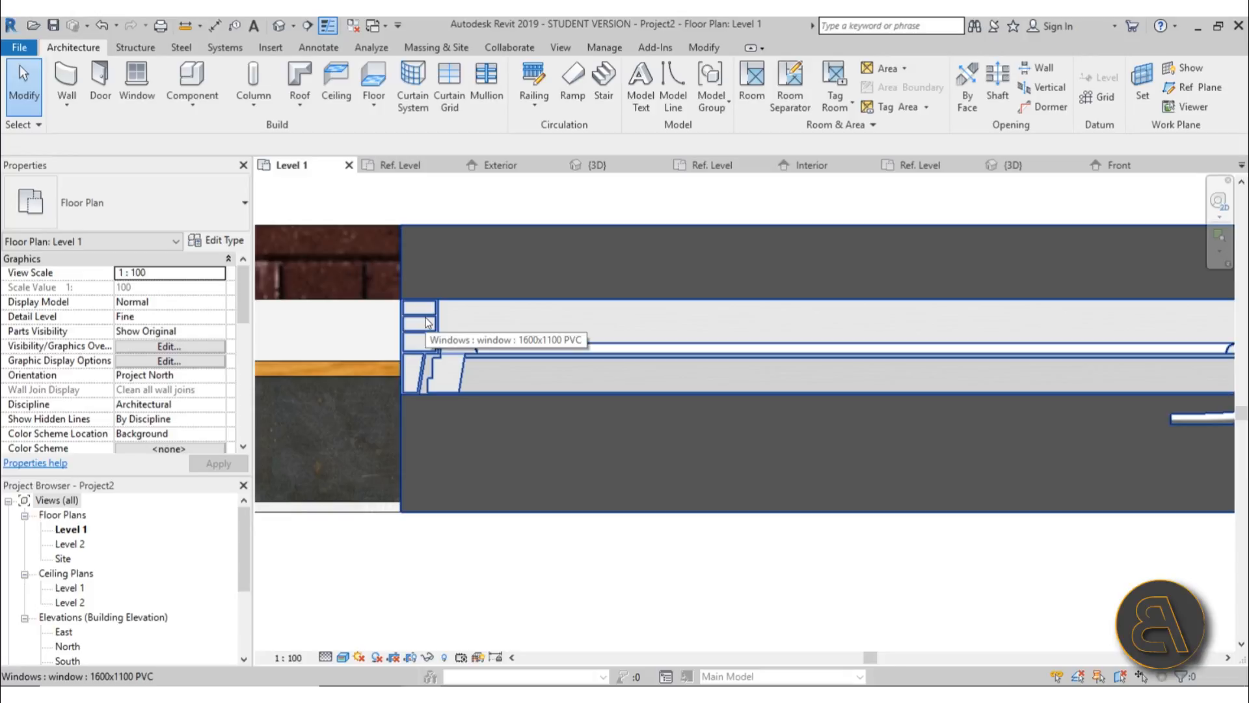
Examine how the wall layers meet the window frame in plan and compare with the neighbouring fixed window
{"action": "scroll", "coordinate": [421, 341], "scroll_direction": "down", "scroll_amount": 3}
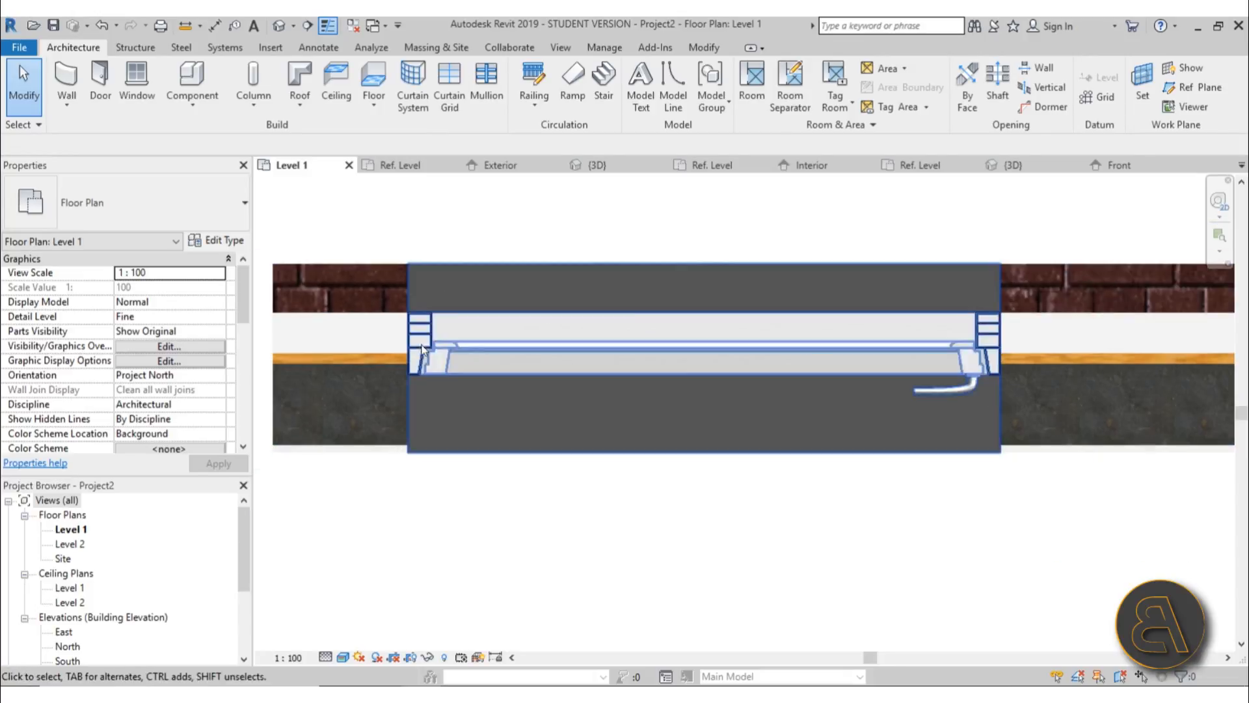
{"action": "middle_click_drag", "start_coordinate": [663, 396], "coordinate": [322, 383]}
{"action": "scroll", "coordinate": [585, 339], "scroll_direction": "up", "scroll_amount": 3}
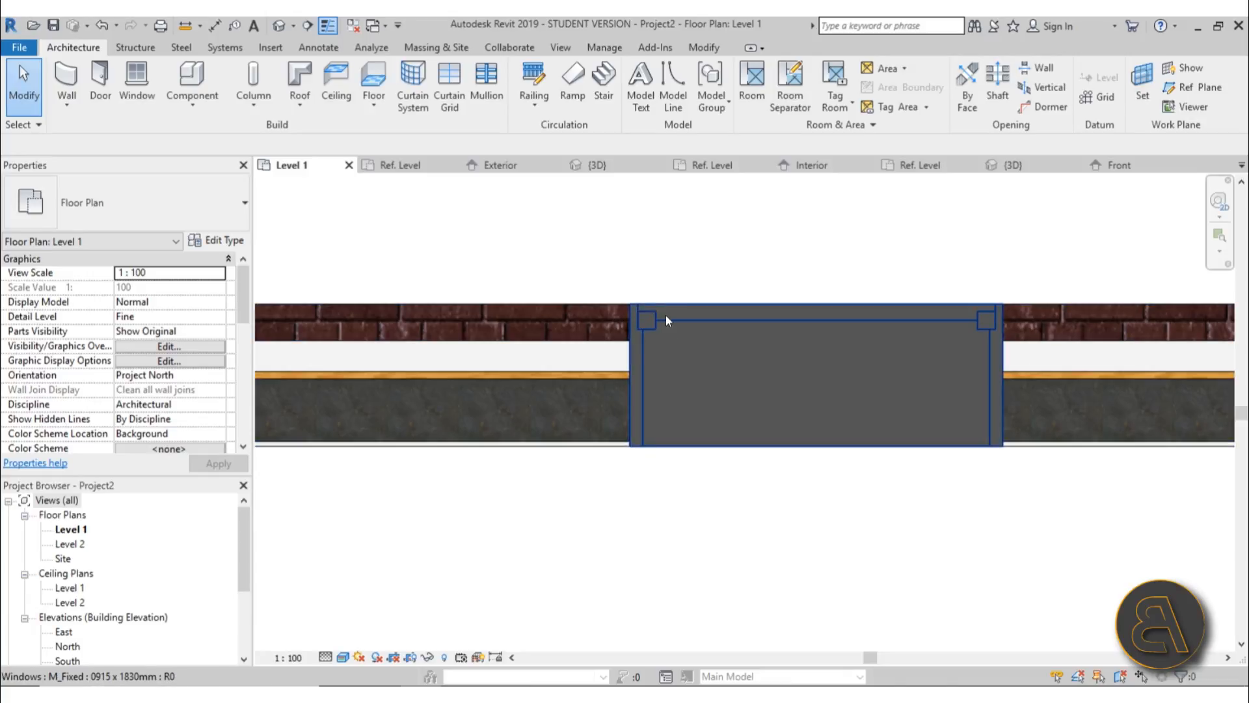
{"action": "scroll", "coordinate": [767, 357], "scroll_direction": "down", "scroll_amount": 3}
{"action": "middle_click_drag", "start_coordinate": [761, 379], "coordinate": [845, 441]}
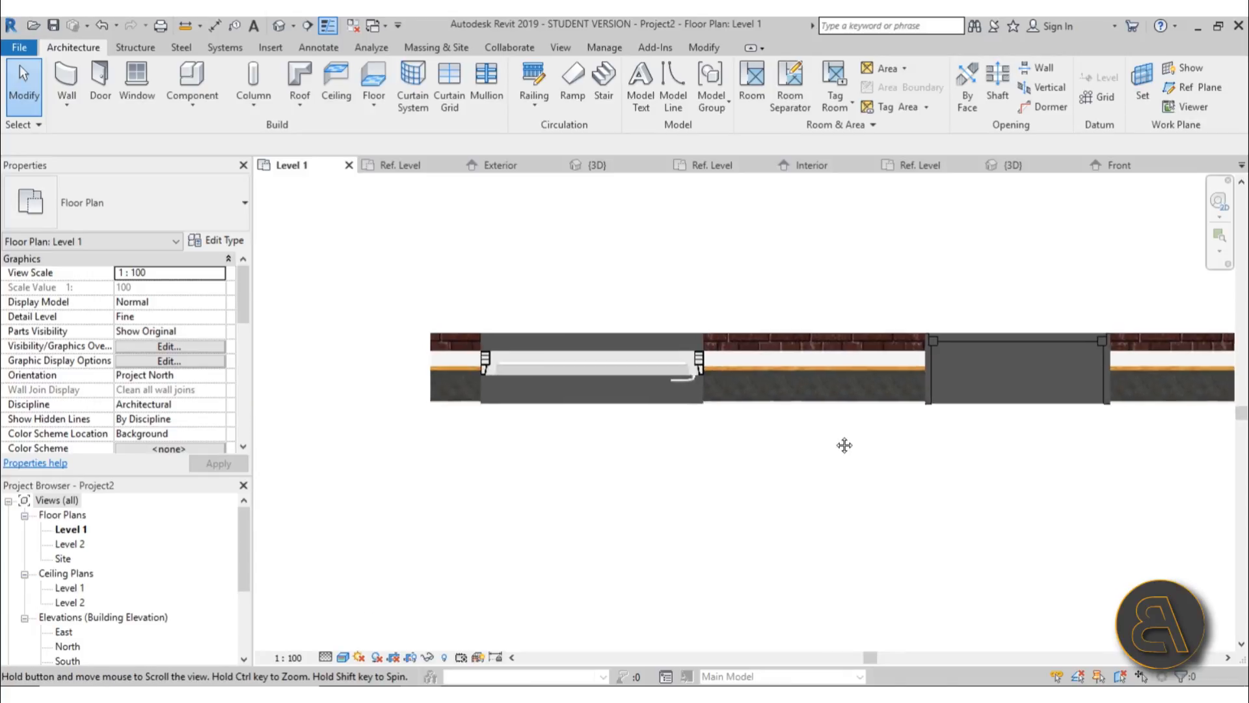
{"action": "scroll", "coordinate": [489, 367], "scroll_direction": "up", "scroll_amount": 2}
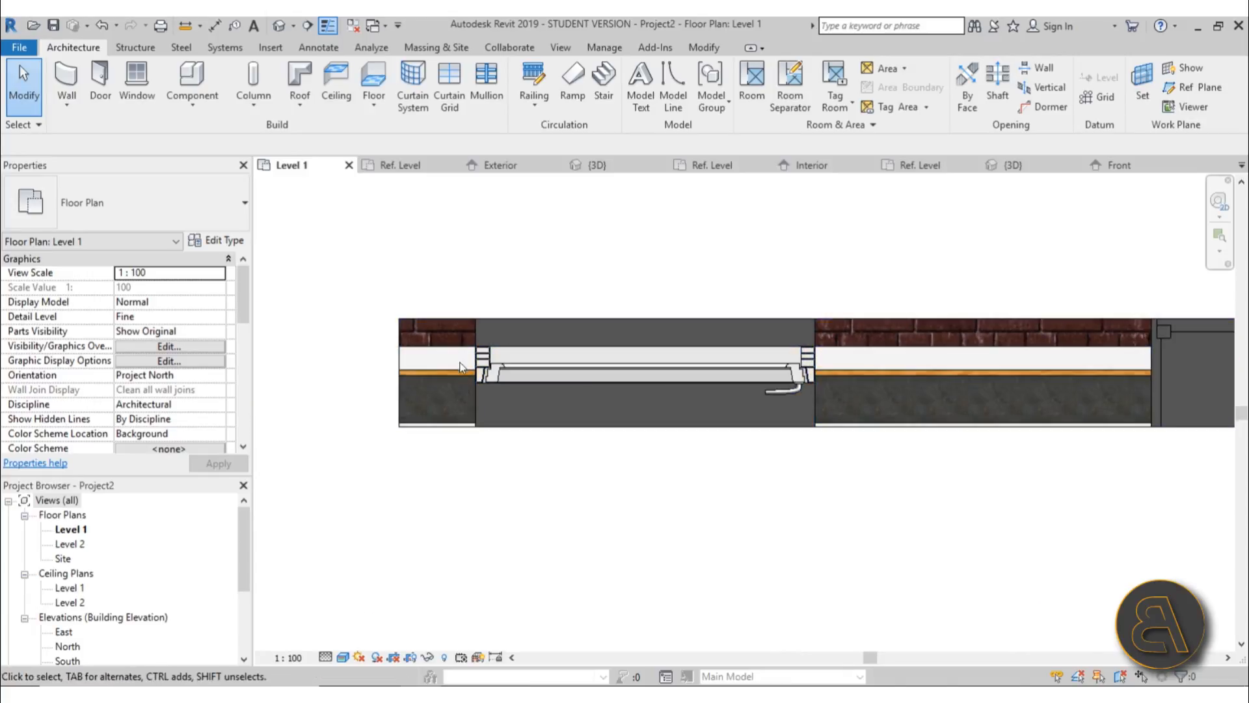
{"action": "scroll", "coordinate": [507, 351], "scroll_direction": "up", "scroll_amount": 8}
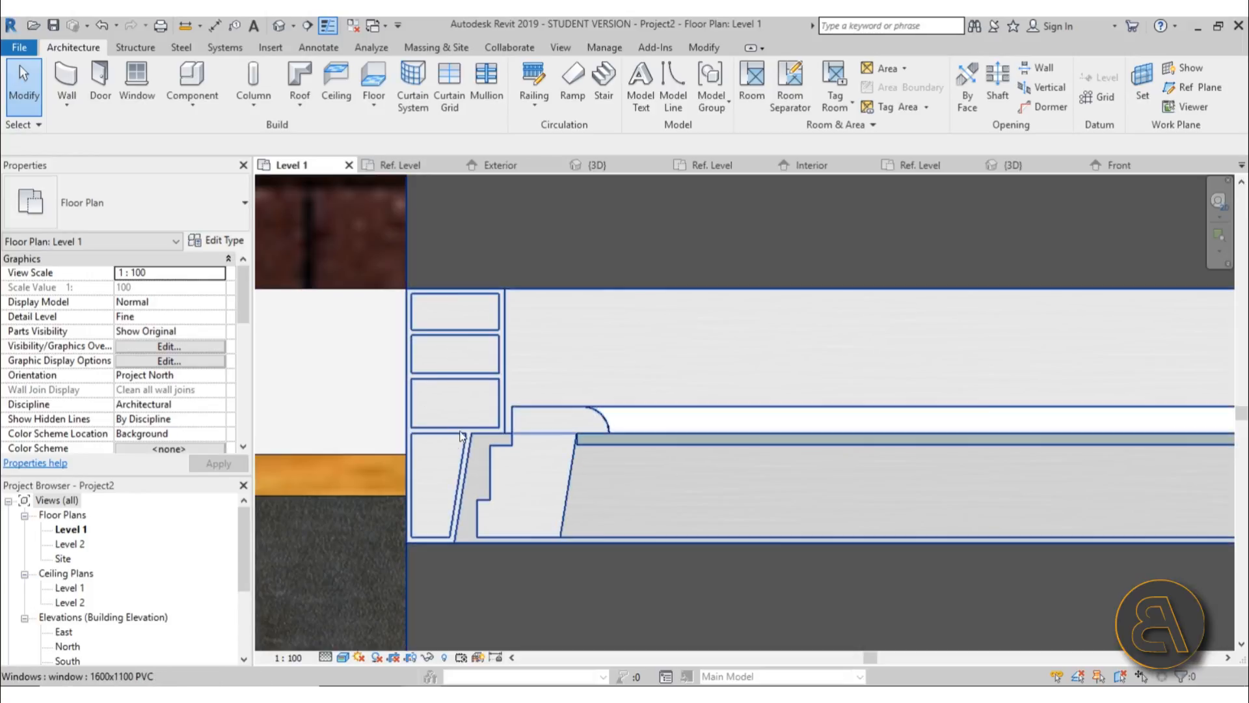
{"action": "scroll", "coordinate": [421, 507], "scroll_direction": "down", "scroll_amount": 3}
{"action": "scroll", "coordinate": [418, 442], "scroll_direction": "up", "scroll_amount": 2}
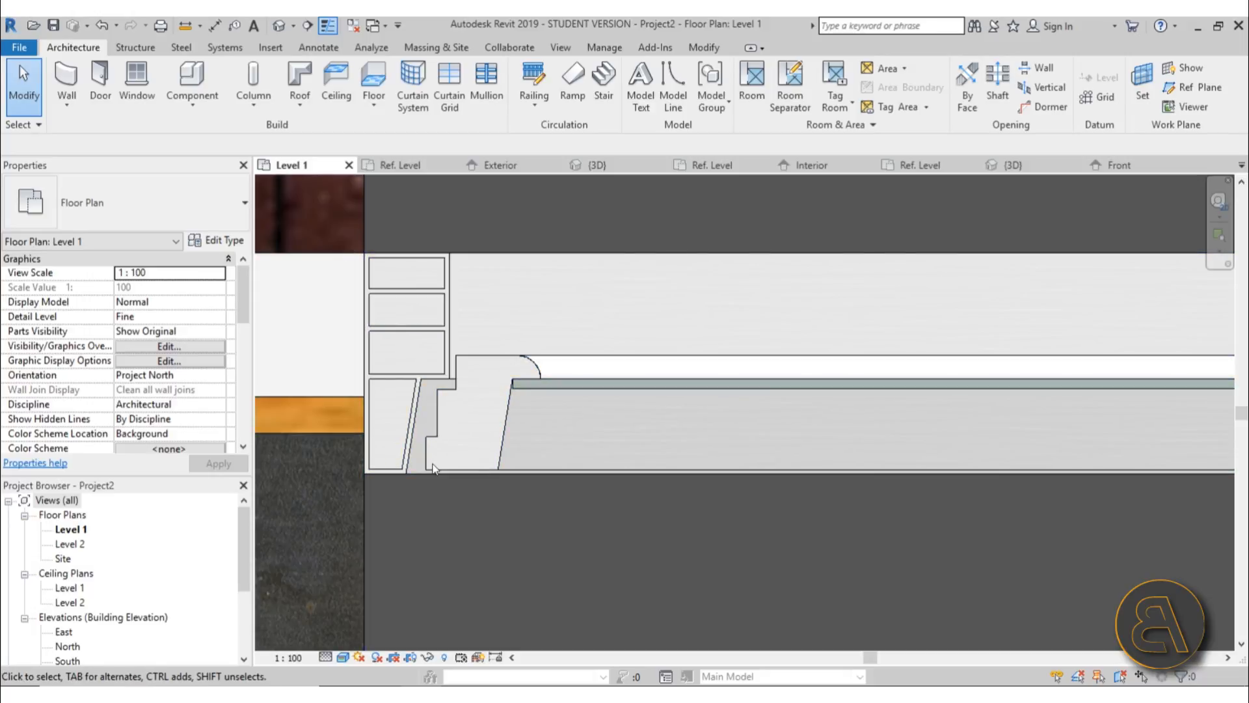
{"action": "scroll", "coordinate": [514, 413], "scroll_direction": "down", "scroll_amount": 4}
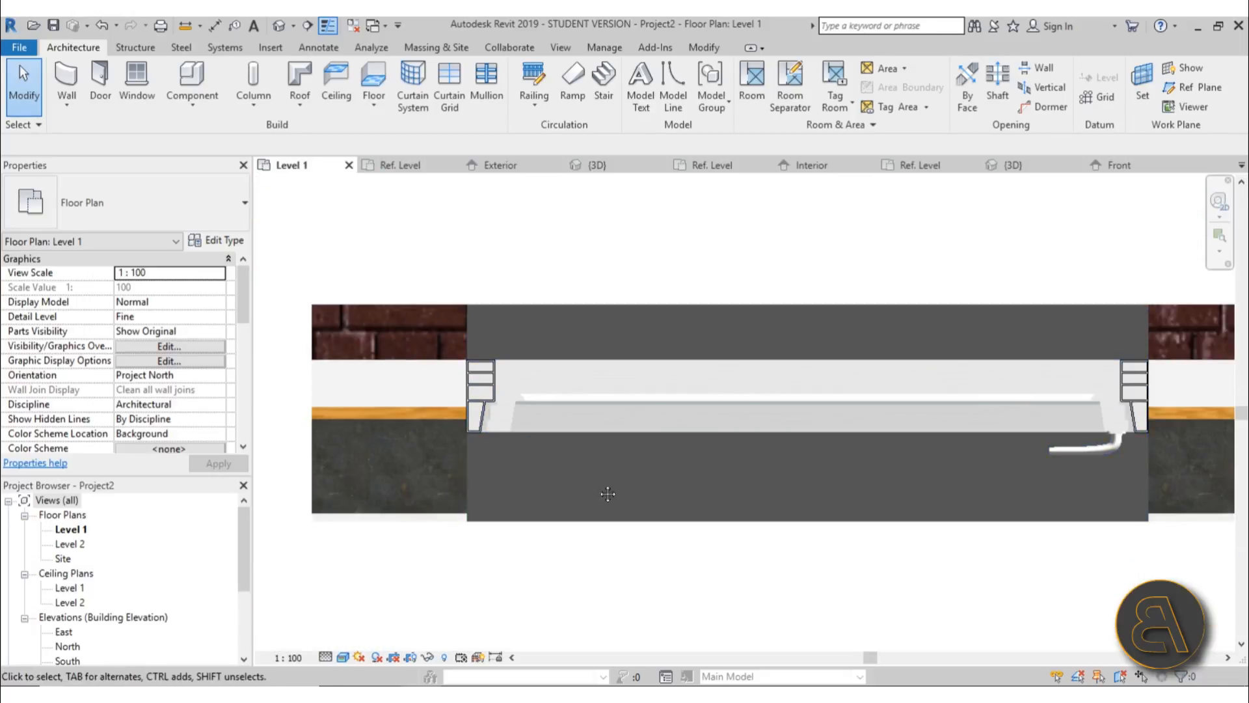
{"action": "scroll", "coordinate": [419, 307], "scroll_direction": "up", "scroll_amount": 2}
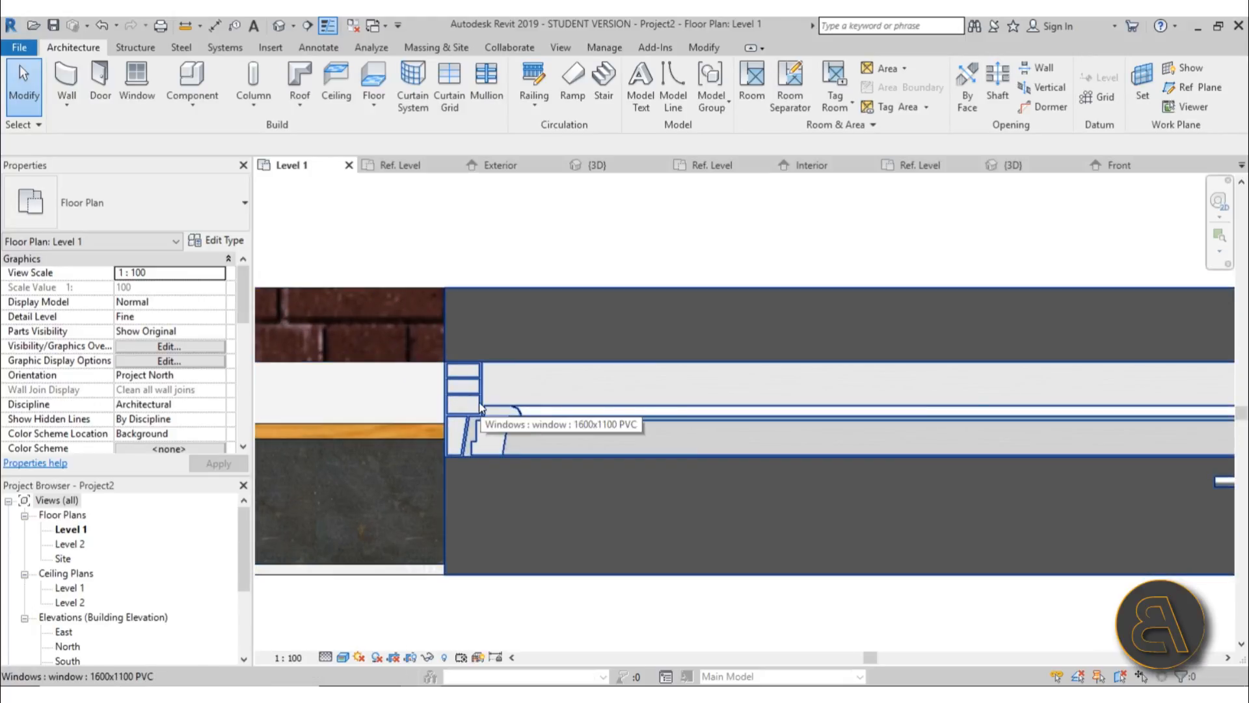
In the window family, set the 1600x1100 PVC type's Wall Closure to Interior, apply it, and return to the Level 1 plan
{"action": "left_click", "coordinate": [623, 170]}
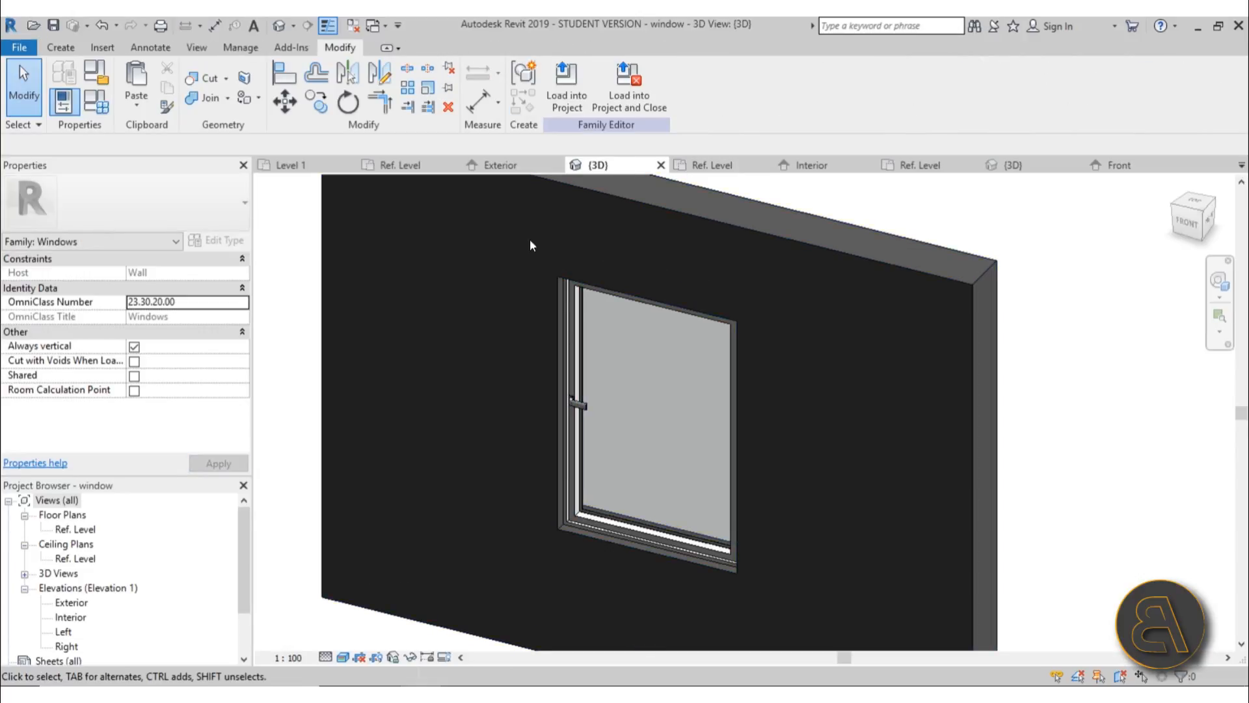
{"action": "left_click", "coordinate": [63, 101]}
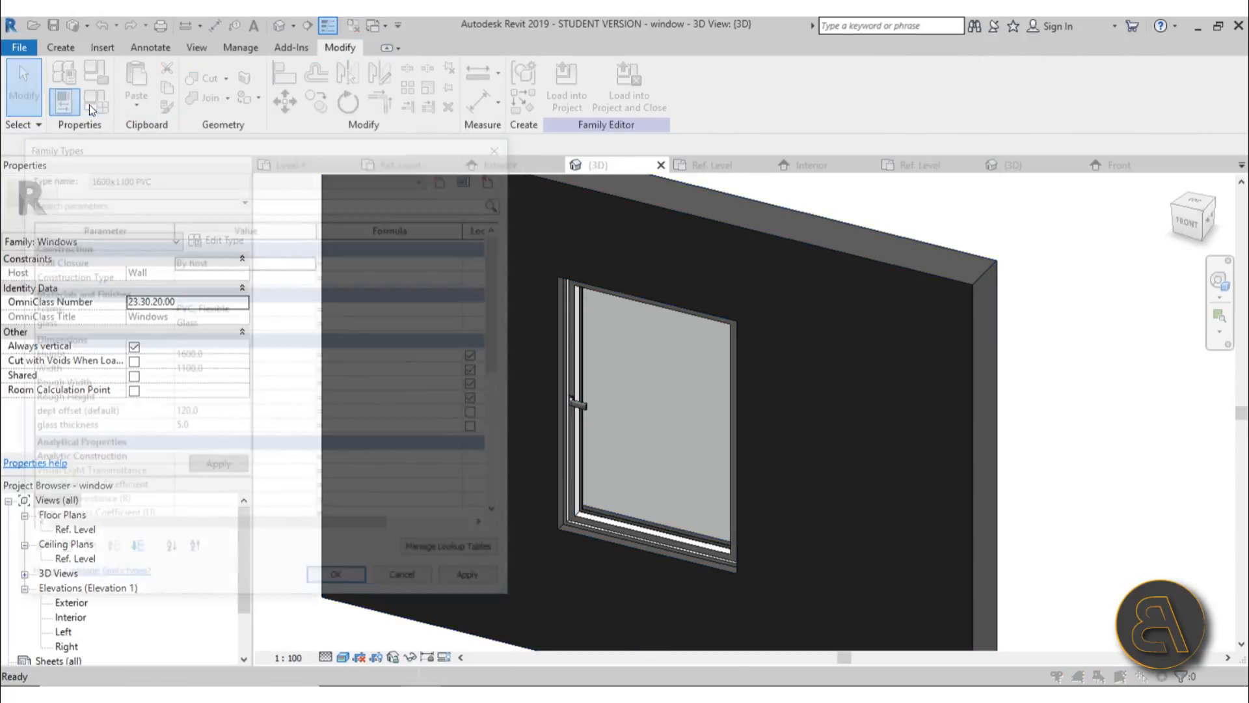
{"action": "left_click_drag", "start_coordinate": [88, 148], "coordinate": [114, 148]}
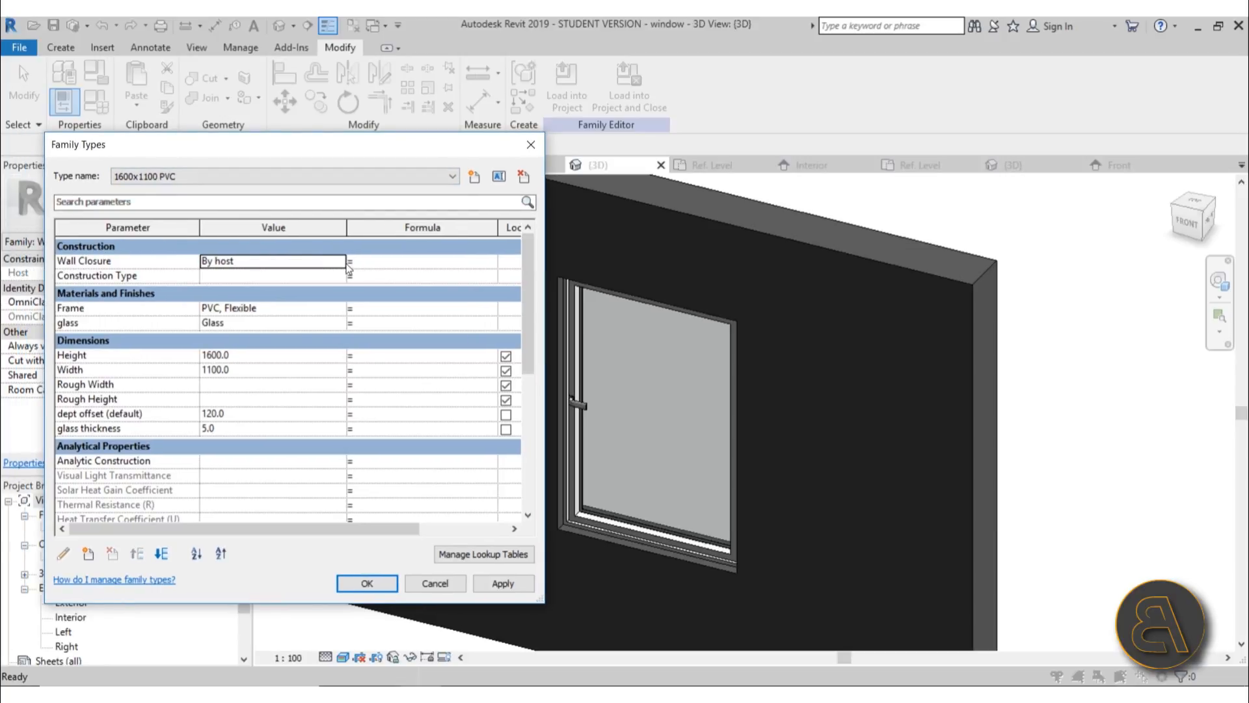
{"action": "left_click", "coordinate": [339, 261]}
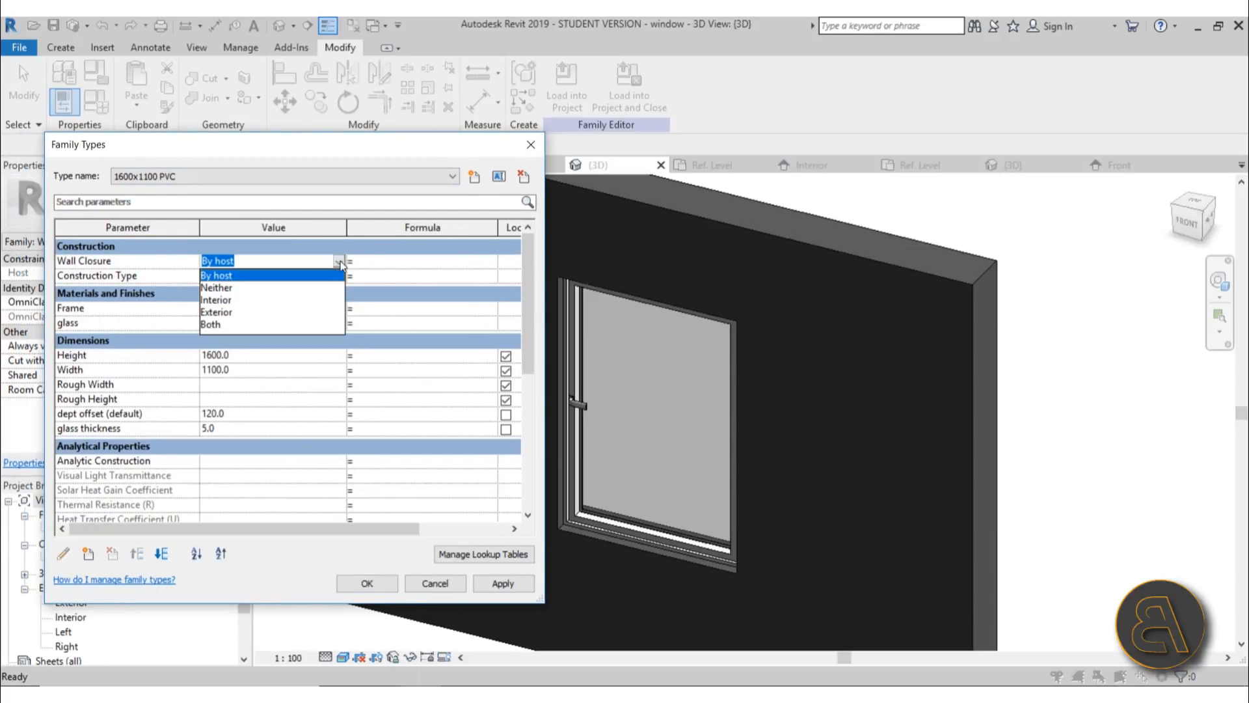
{"action": "left_click", "coordinate": [217, 301]}
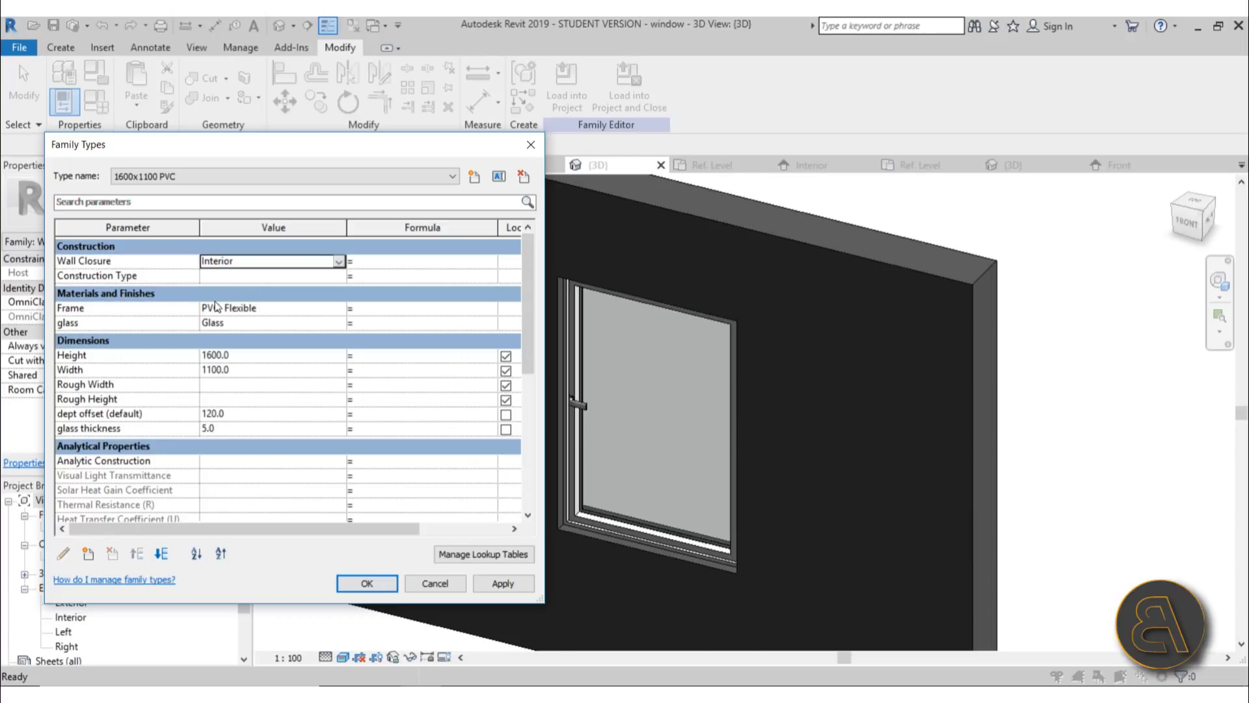
{"action": "left_click", "coordinate": [502, 584]}
{"action": "left_click", "coordinate": [366, 583]}
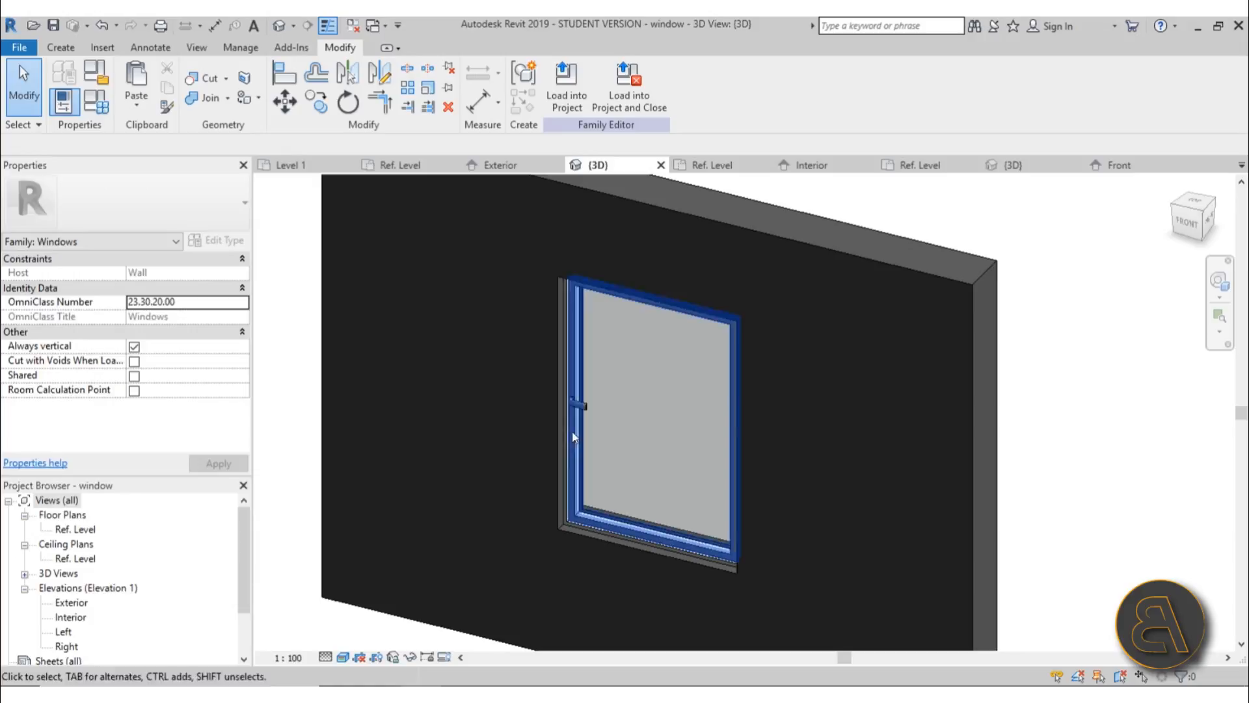
{"action": "left_click", "coordinate": [308, 167]}
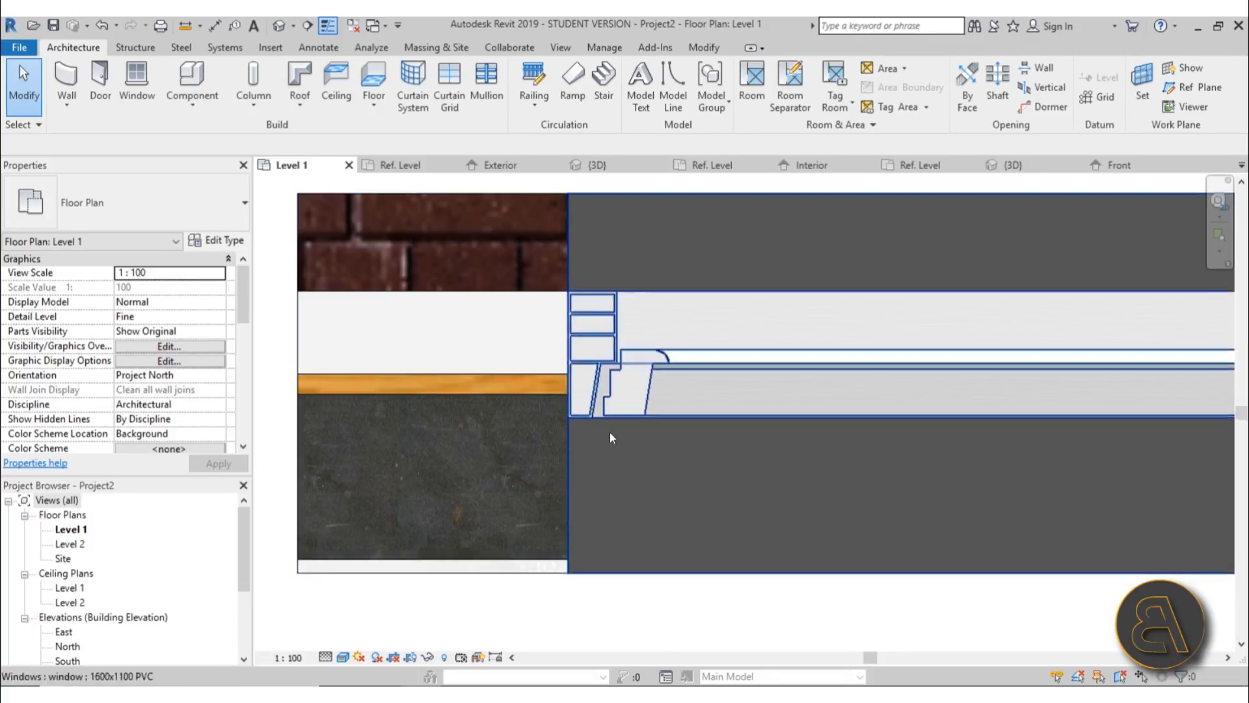
Load the edited window family into Project2, overwriting the existing version and its parameter values
{"action": "scroll", "coordinate": [563, 490], "scroll_direction": "up", "scroll_amount": 2}
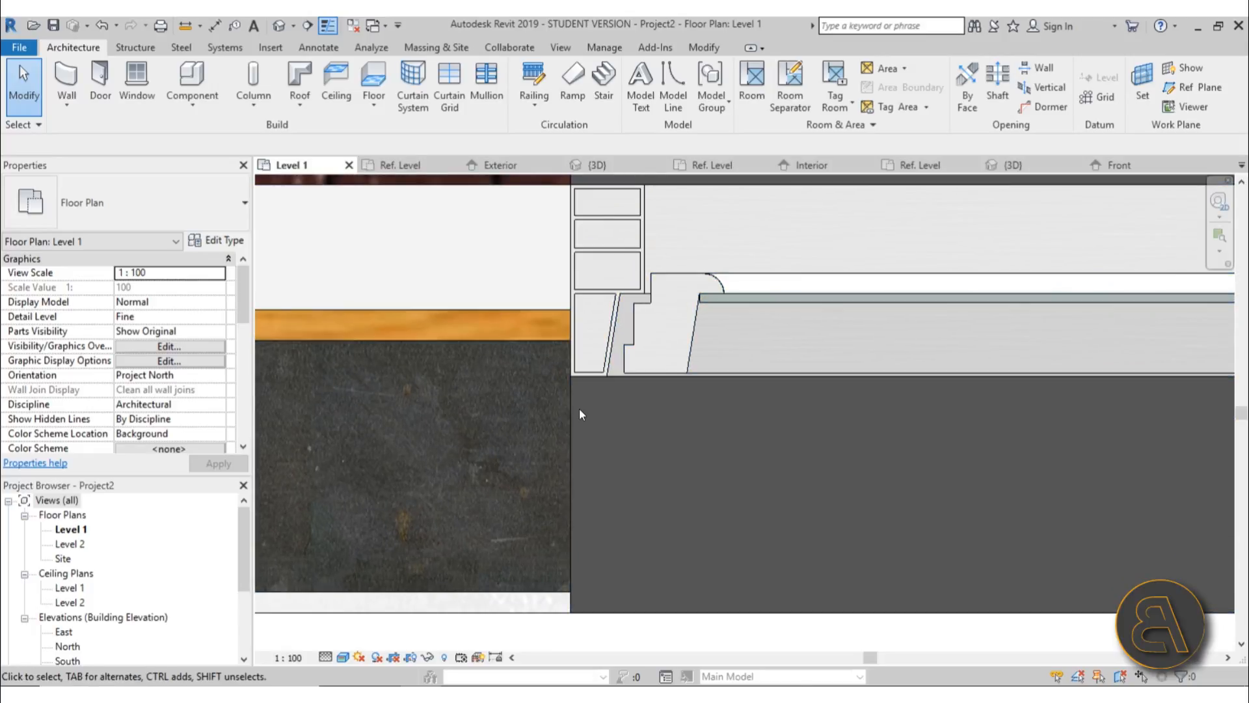
{"action": "scroll", "coordinate": [566, 409], "scroll_direction": "down", "scroll_amount": 1}
{"action": "scroll", "coordinate": [564, 406], "scroll_direction": "down", "scroll_amount": 3}
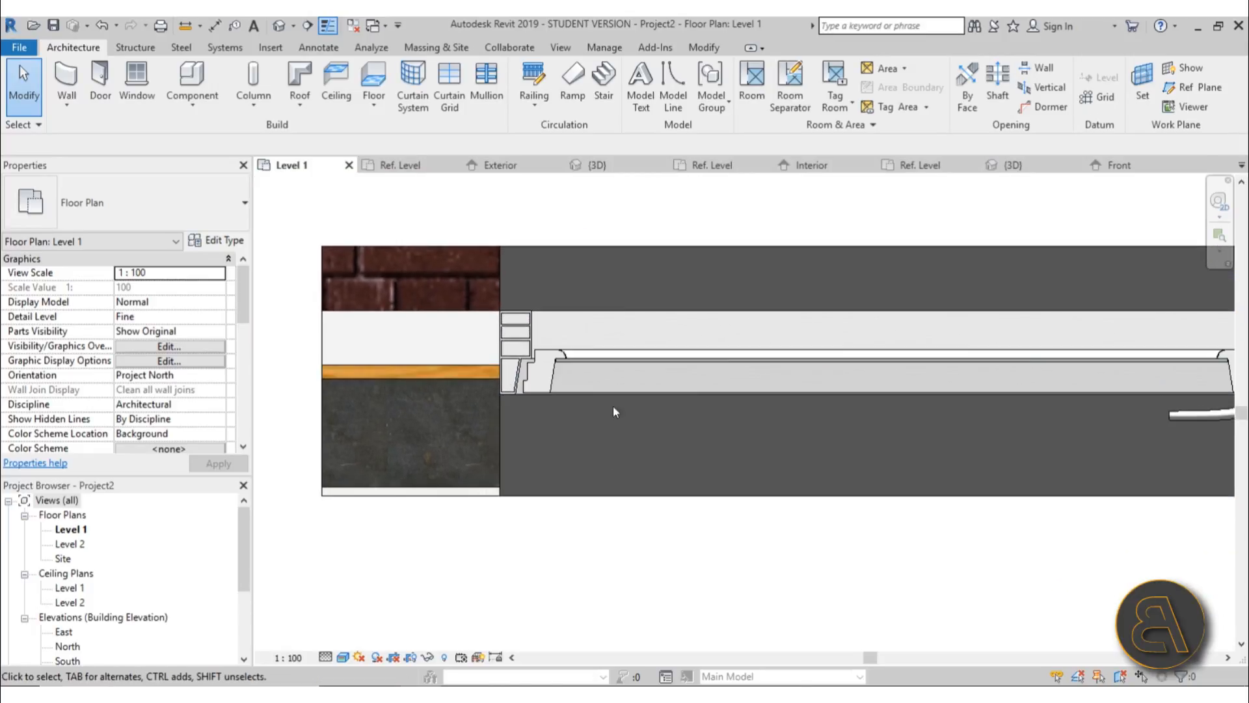
{"action": "left_click", "coordinate": [611, 166]}
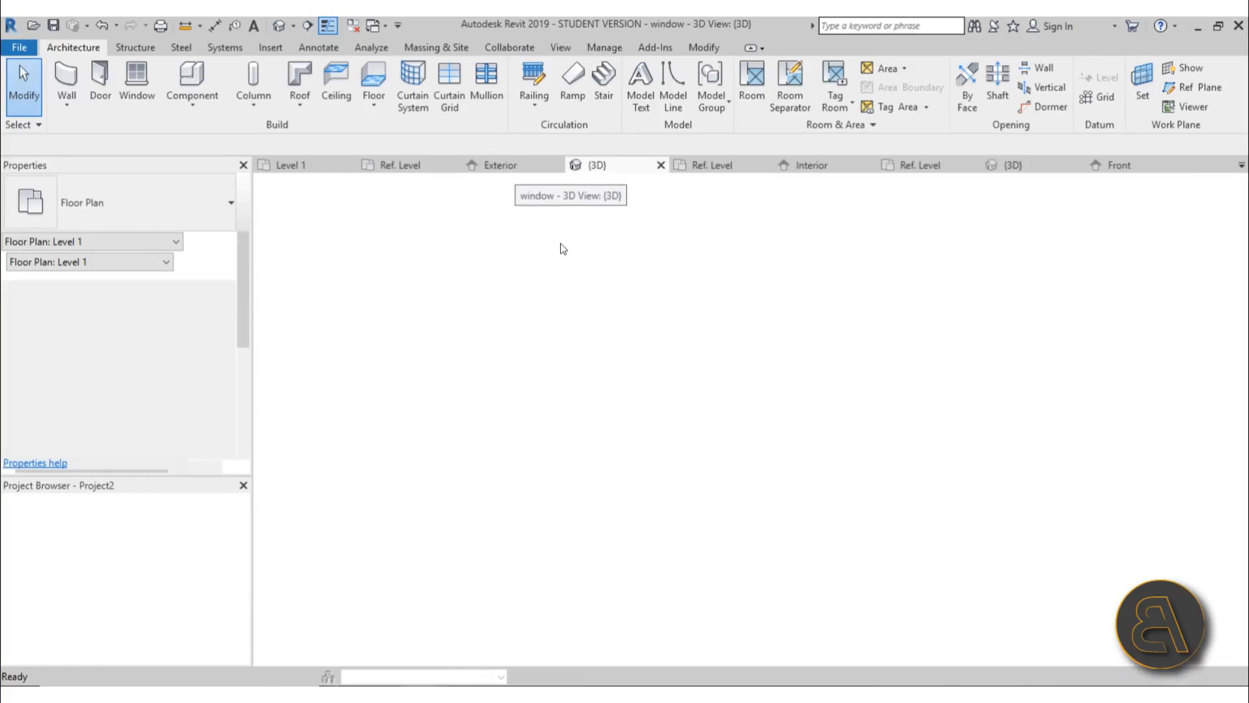
{"action": "left_click", "coordinate": [573, 101]}
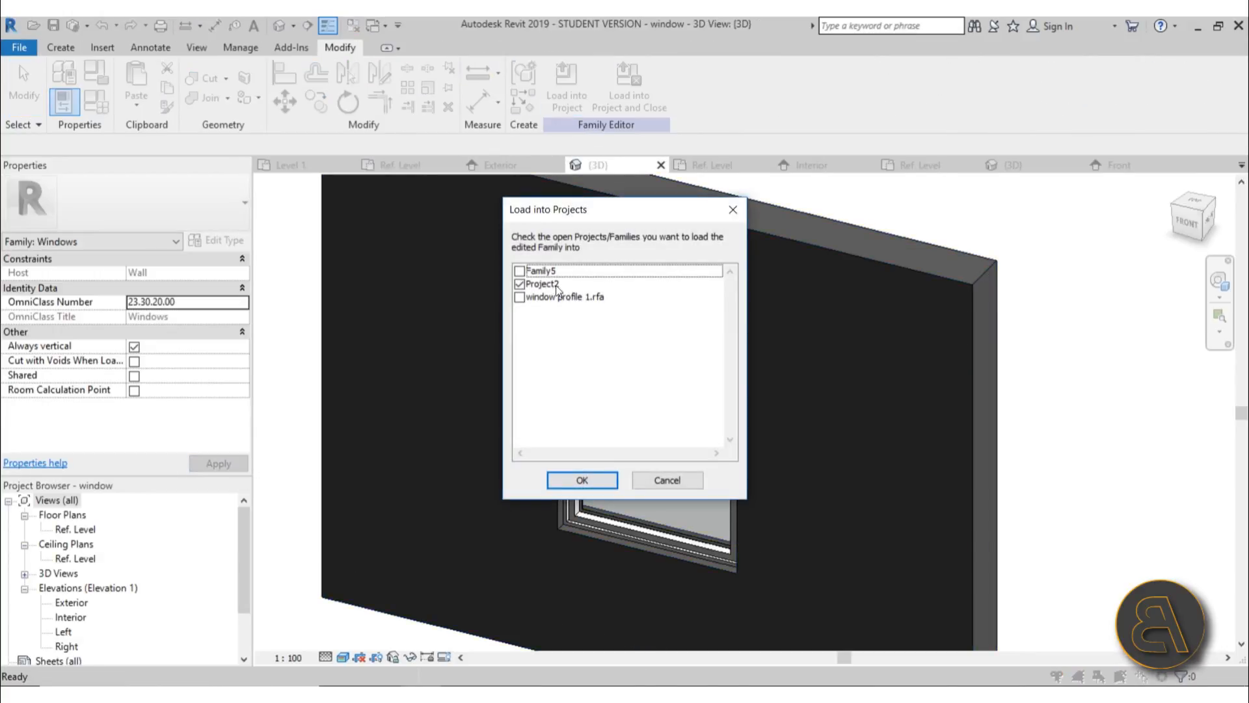
{"action": "left_click", "coordinate": [596, 484]}
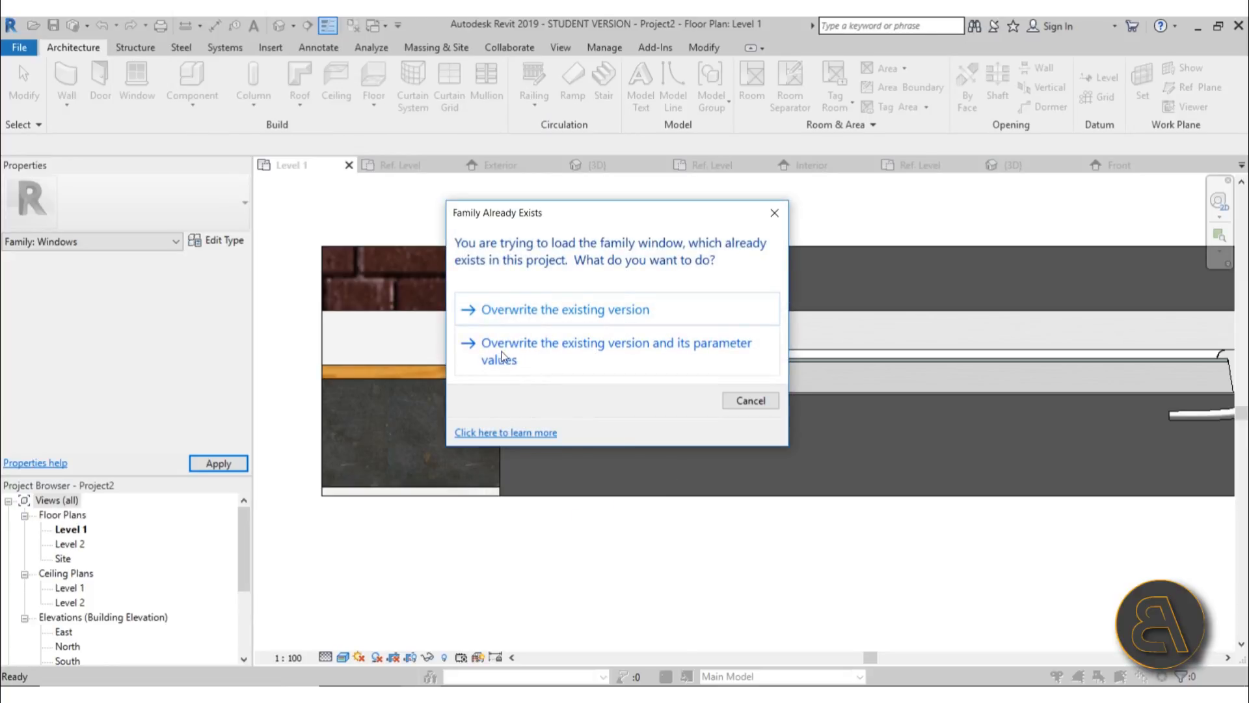
{"action": "left_click", "coordinate": [627, 361]}
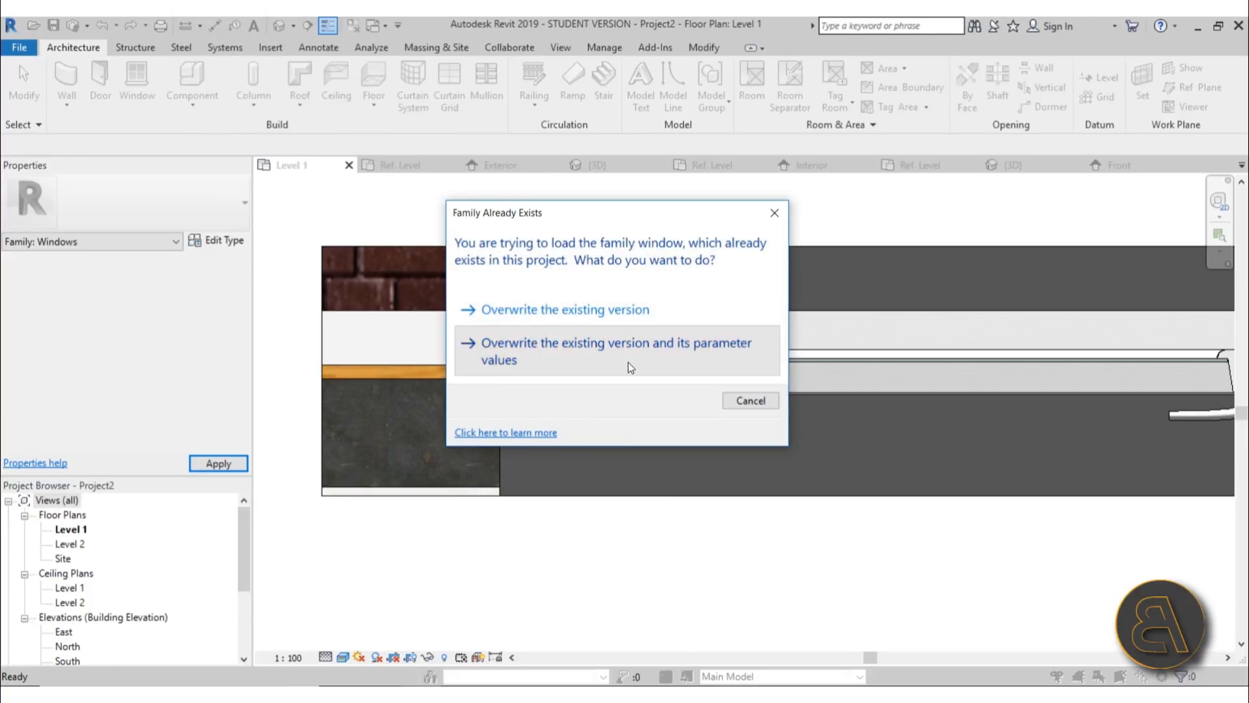
Examine in plan how the wall layers wrap at the window opening with the interior closure
{"action": "scroll", "coordinate": [458, 442], "scroll_direction": "up", "scroll_amount": 3}
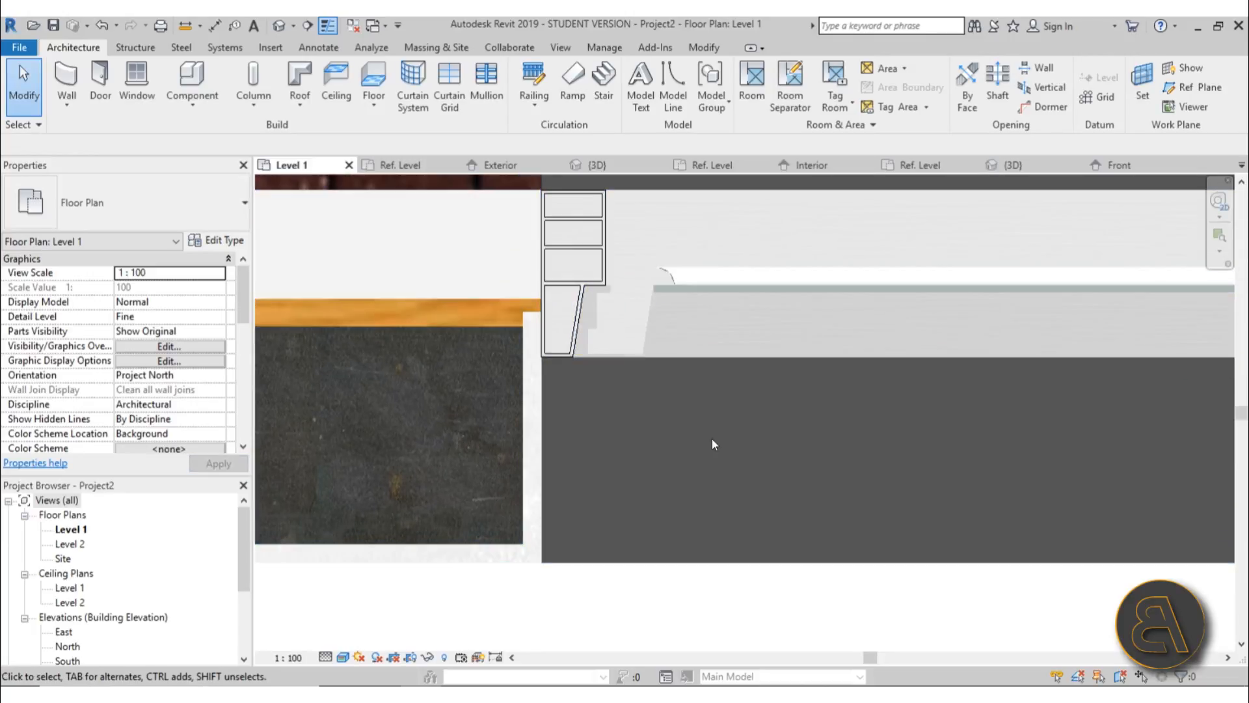
{"action": "scroll", "coordinate": [449, 511], "scroll_direction": "down", "scroll_amount": 2}
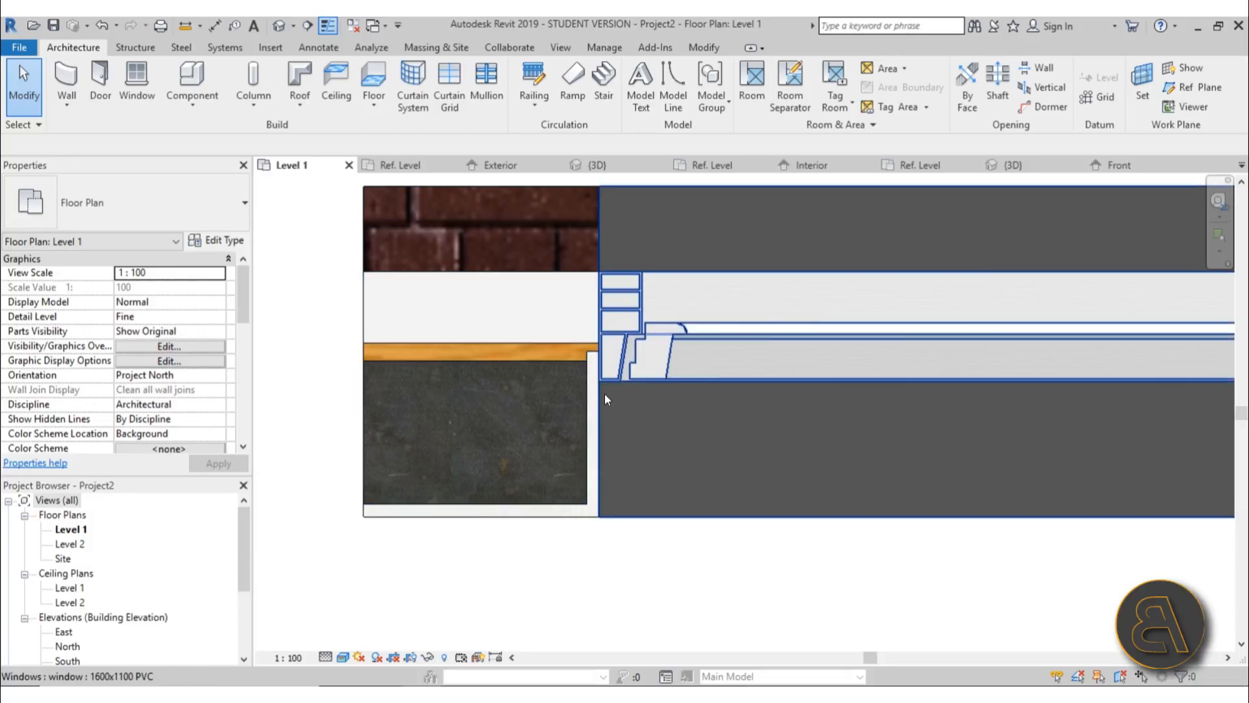
{"action": "scroll", "coordinate": [549, 360], "scroll_direction": "down", "scroll_amount": 1}
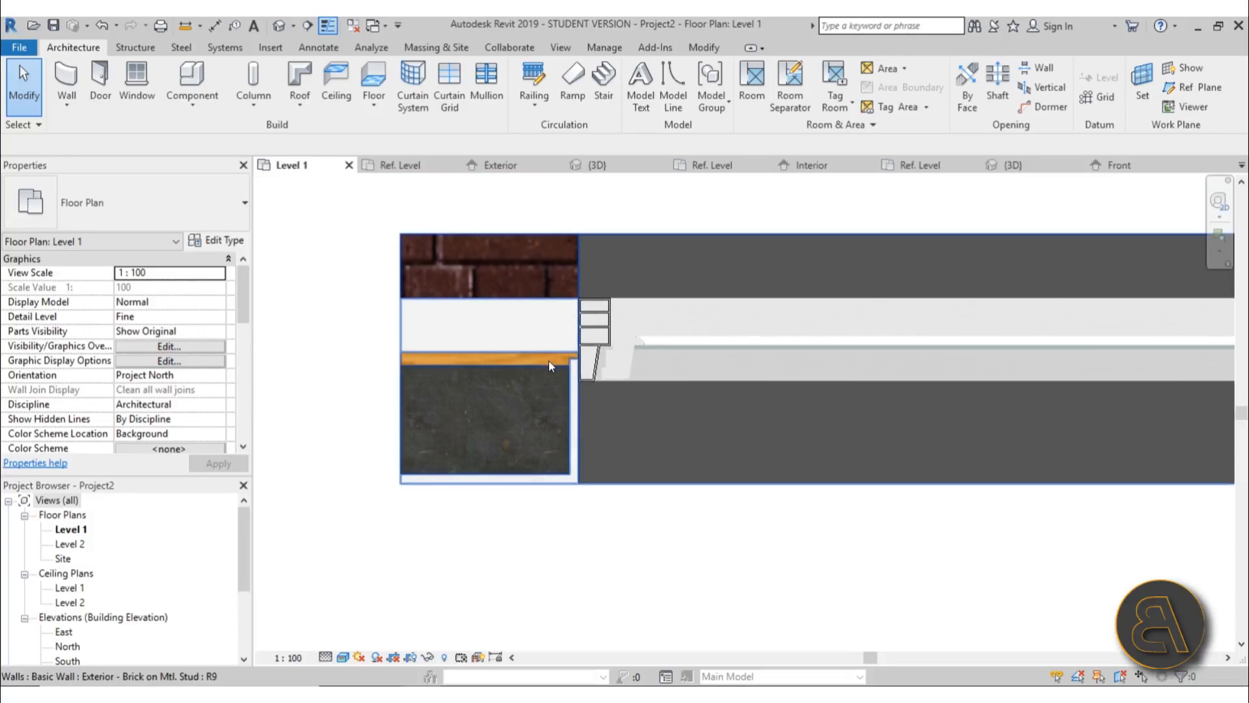
{"action": "left_click", "coordinate": [549, 361]}
{"action": "scroll", "coordinate": [405, 362], "scroll_direction": "up", "scroll_amount": 2}
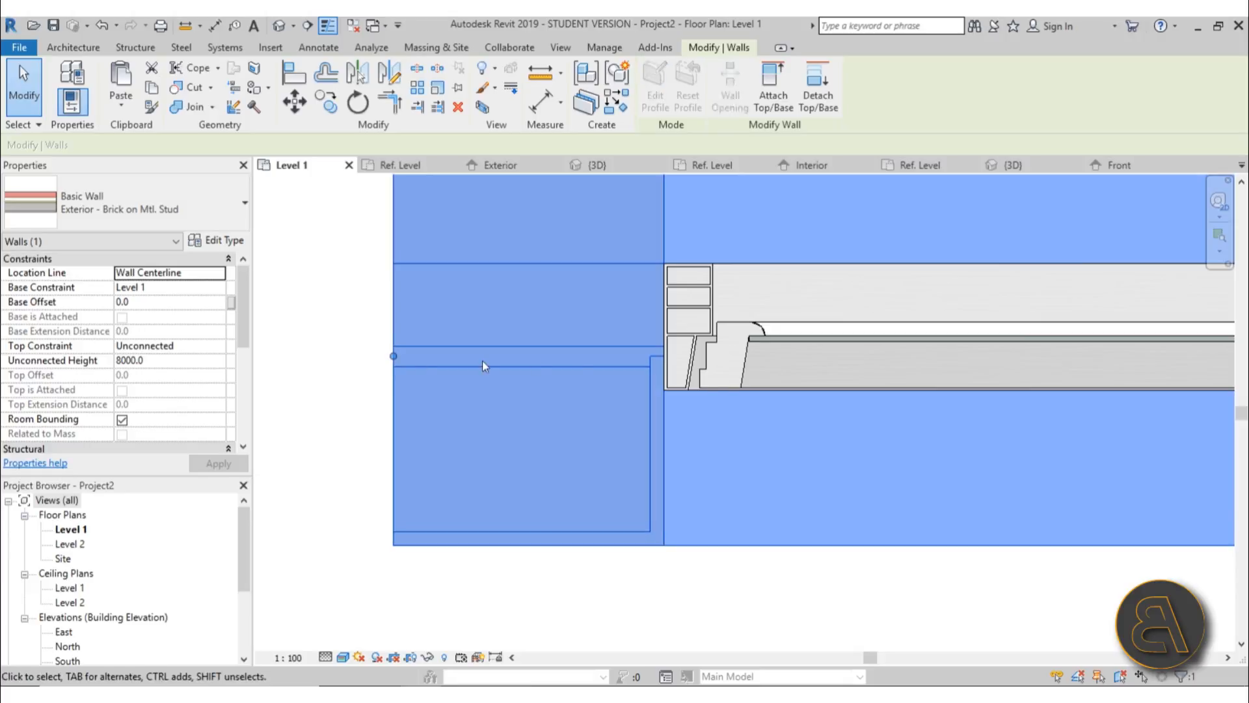
{"action": "left_click", "coordinate": [616, 606]}
{"action": "scroll", "coordinate": [496, 383], "scroll_direction": "down", "scroll_amount": 2}
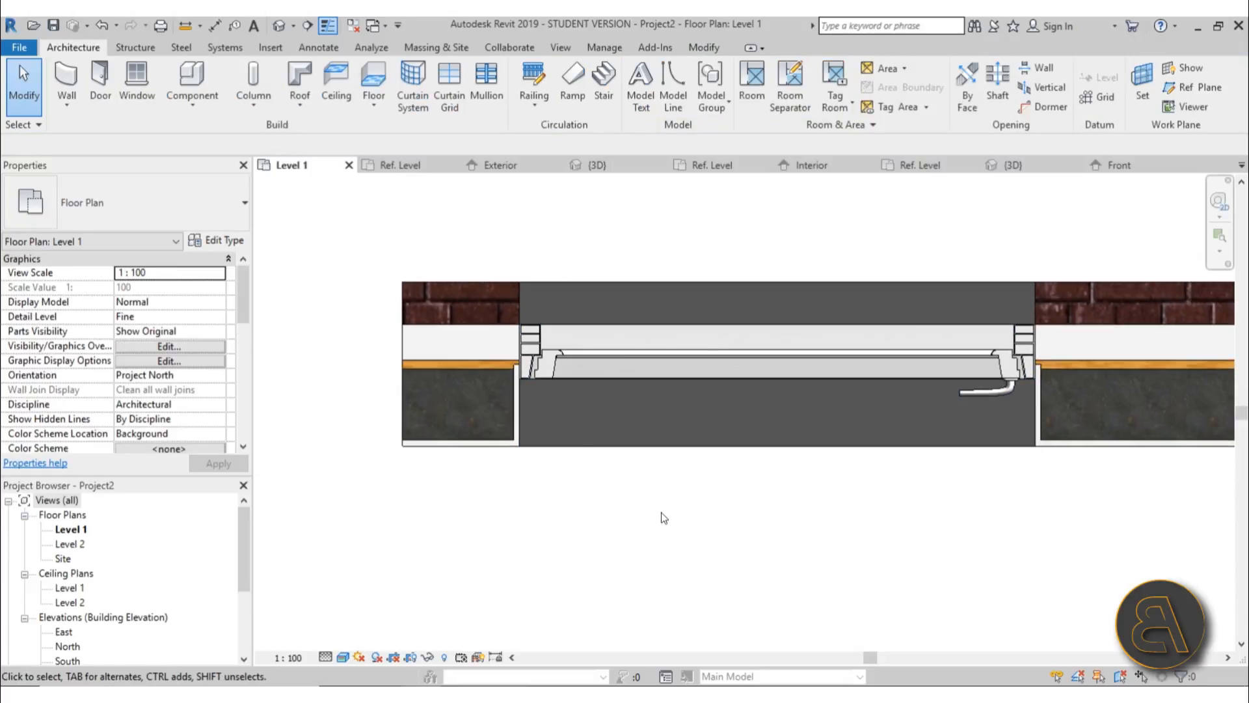
{"action": "scroll", "coordinate": [585, 455], "scroll_direction": "up", "scroll_amount": 2}
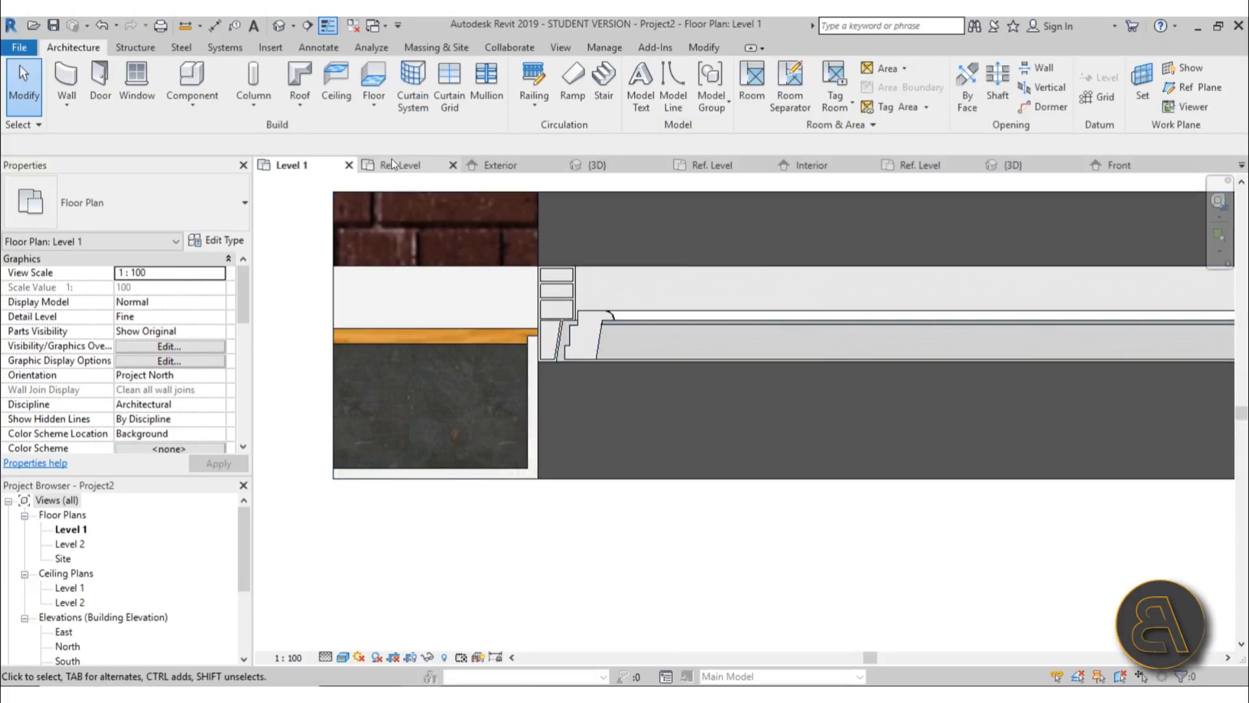
In the window family, set the 1600x1100 PVC type's Wall Closure to Both
{"action": "left_click", "coordinate": [633, 169]}
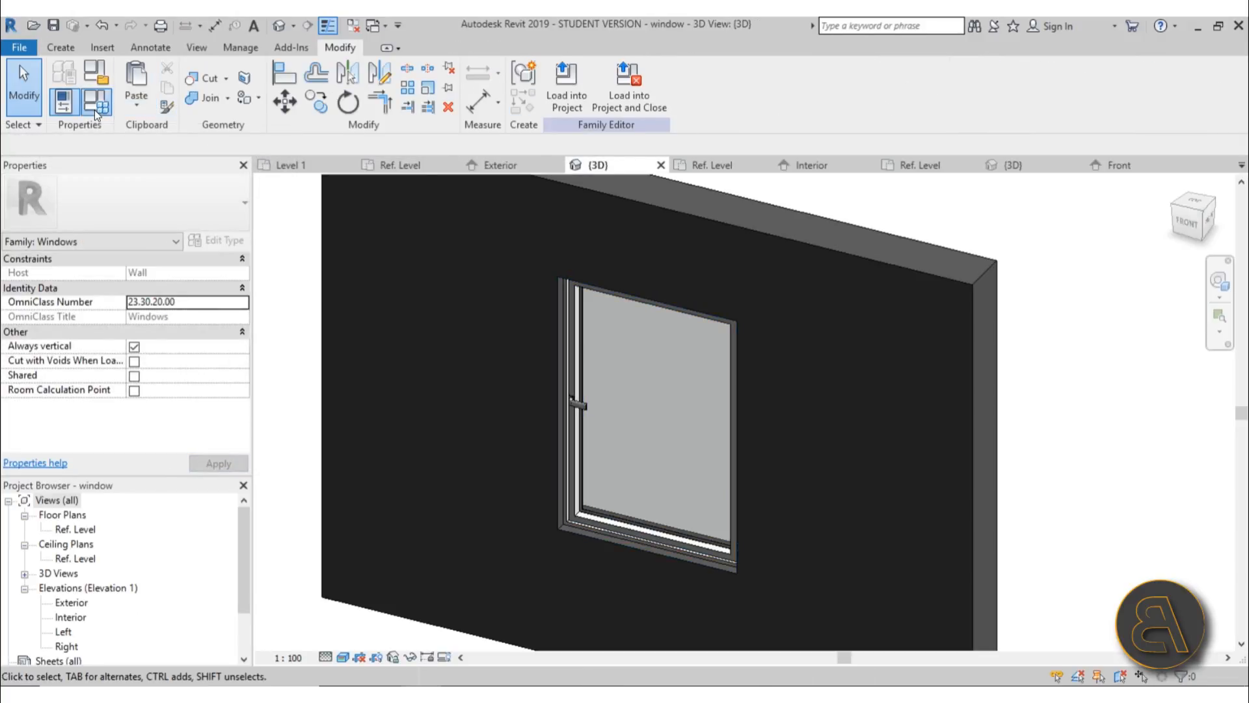
{"action": "left_click", "coordinate": [63, 101]}
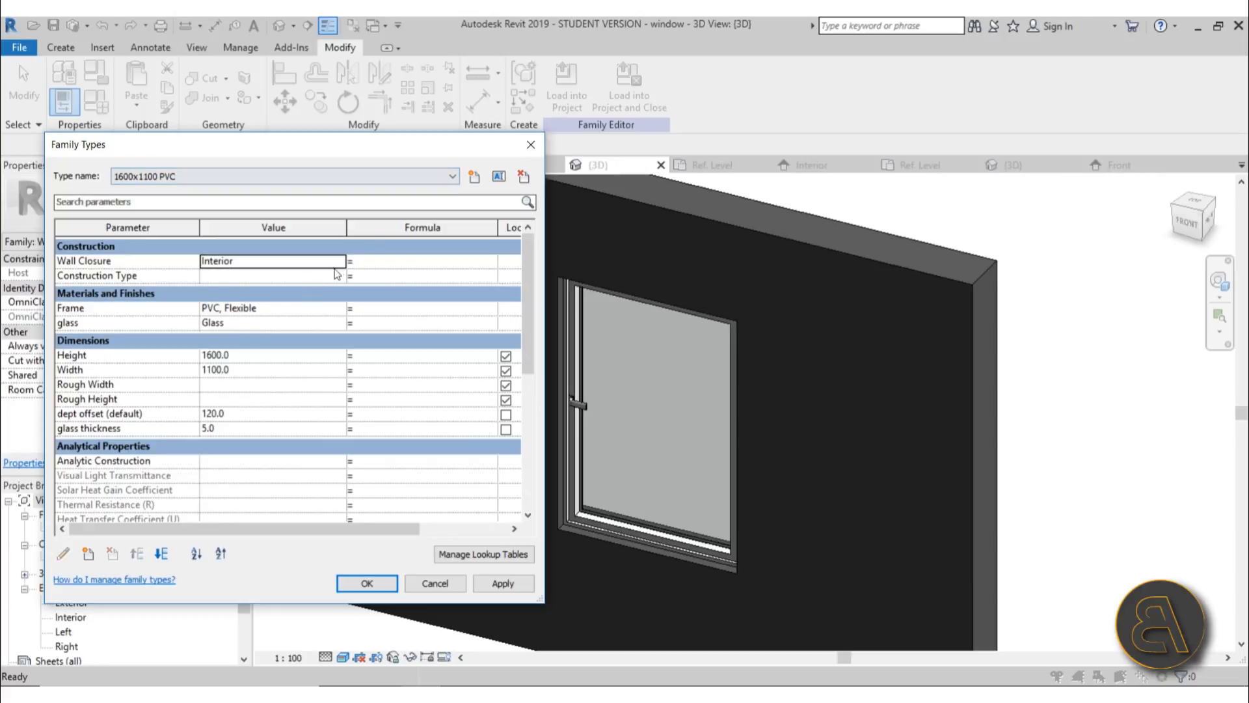
{"action": "left_click", "coordinate": [338, 261]}
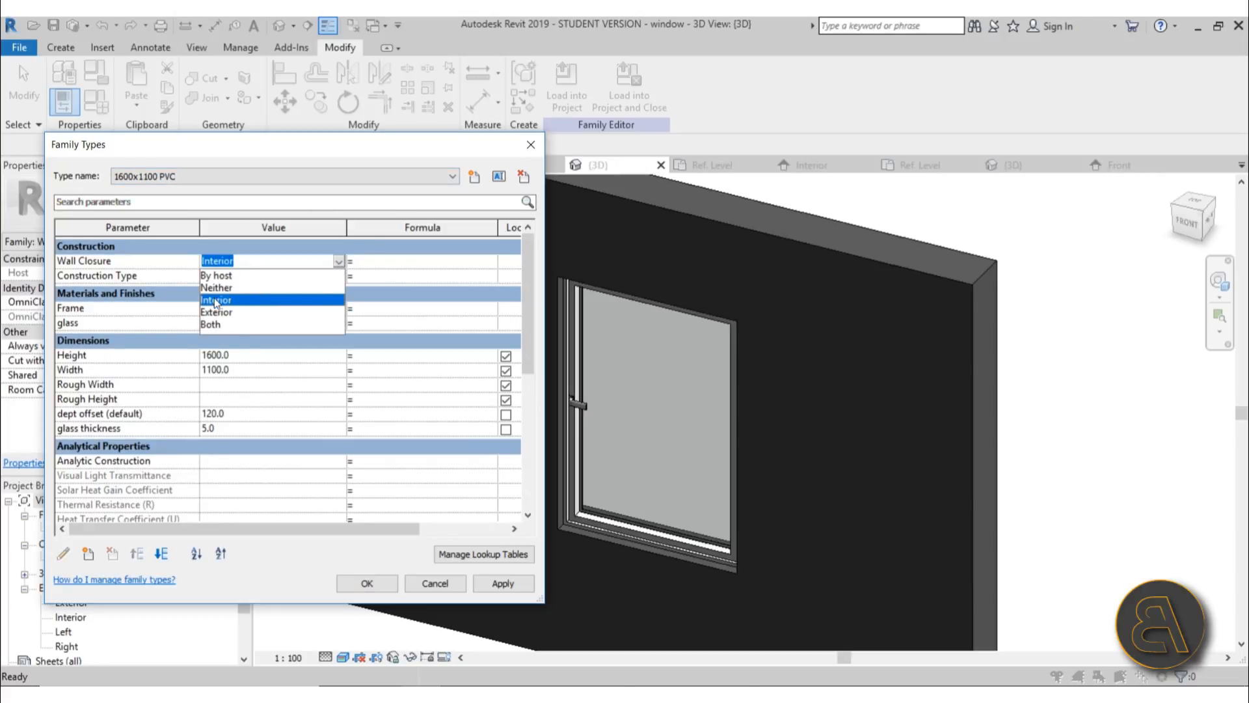
{"action": "left_click", "coordinate": [211, 324]}
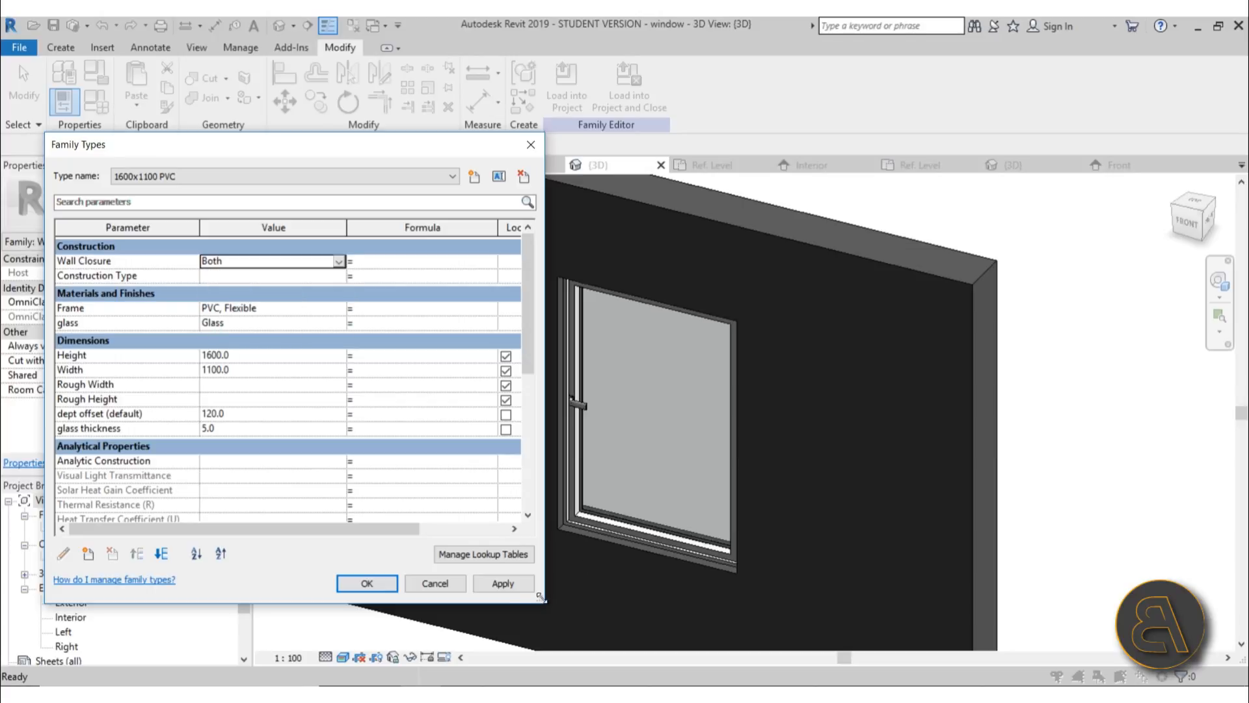
{"action": "left_click", "coordinate": [367, 583]}
{"action": "left_click", "coordinate": [306, 167]}
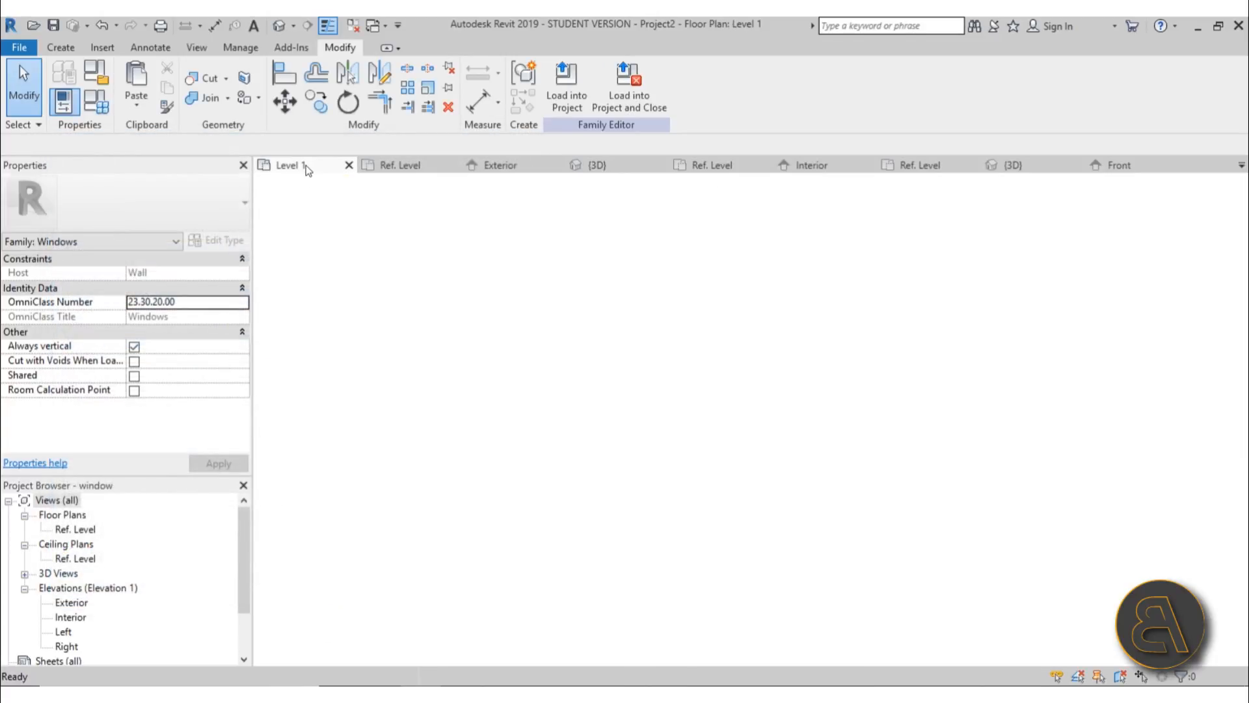
Load the family with the Both closure into Project2, overwriting its parameter values, and inspect the wall layers around the opening in plan
{"action": "left_click", "coordinate": [640, 165]}
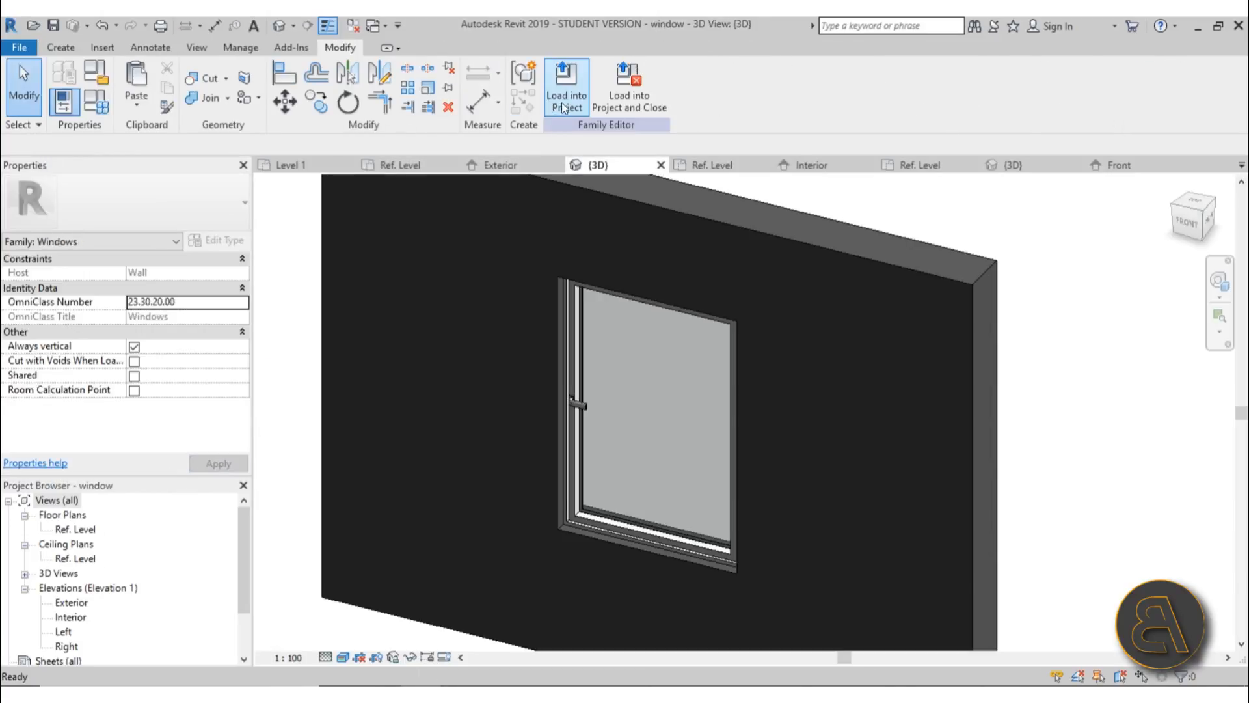
{"action": "left_click", "coordinate": [563, 106]}
{"action": "left_click", "coordinate": [588, 482]}
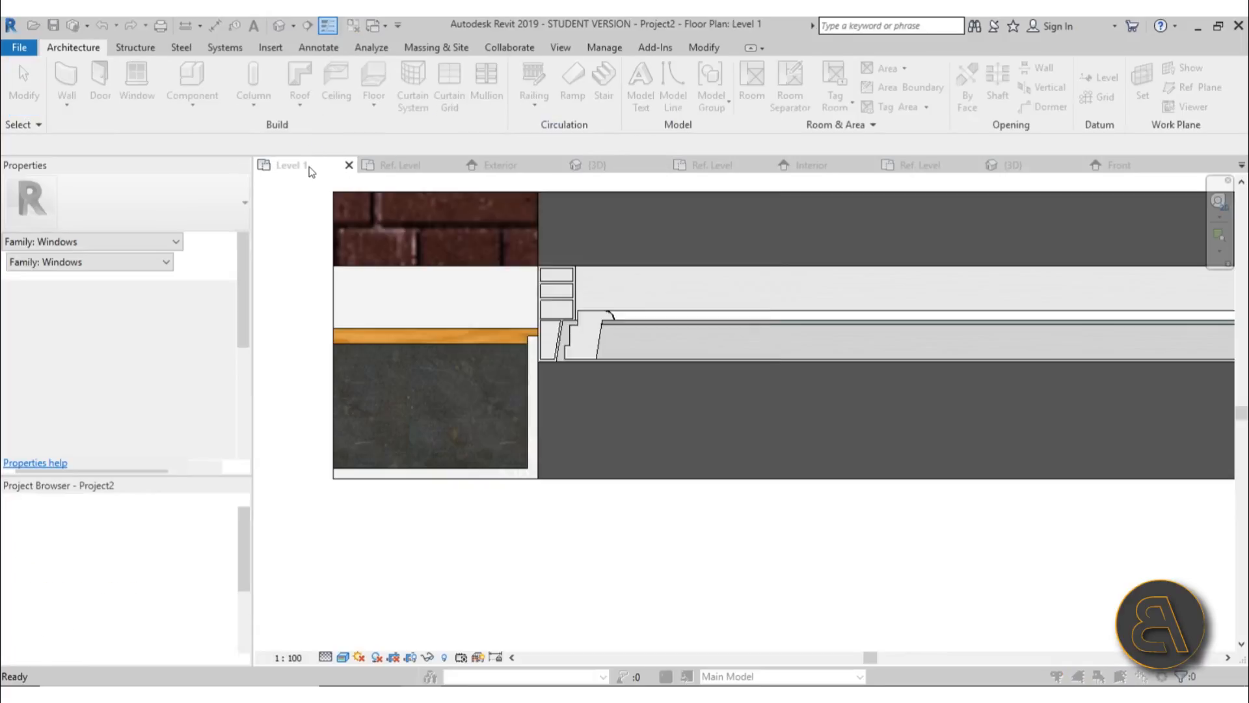
{"action": "left_click", "coordinate": [543, 346]}
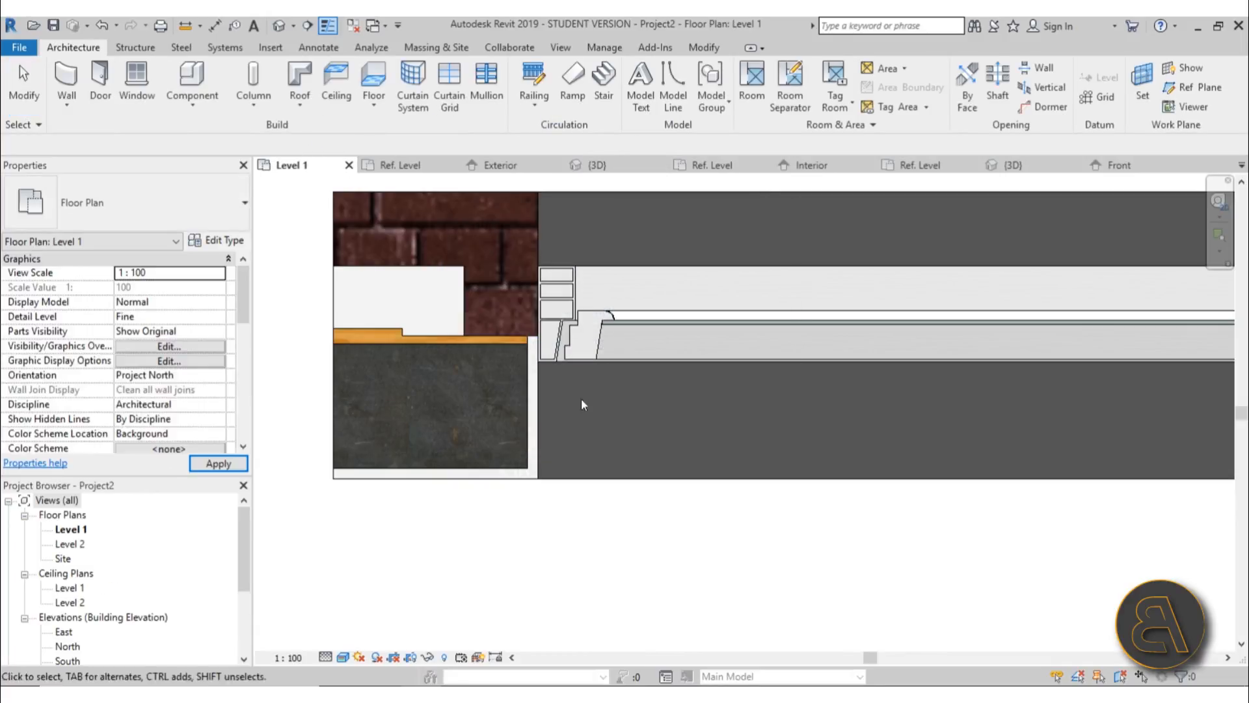
{"action": "middle_click_drag", "start_coordinate": [661, 417], "coordinate": [661, 489]}
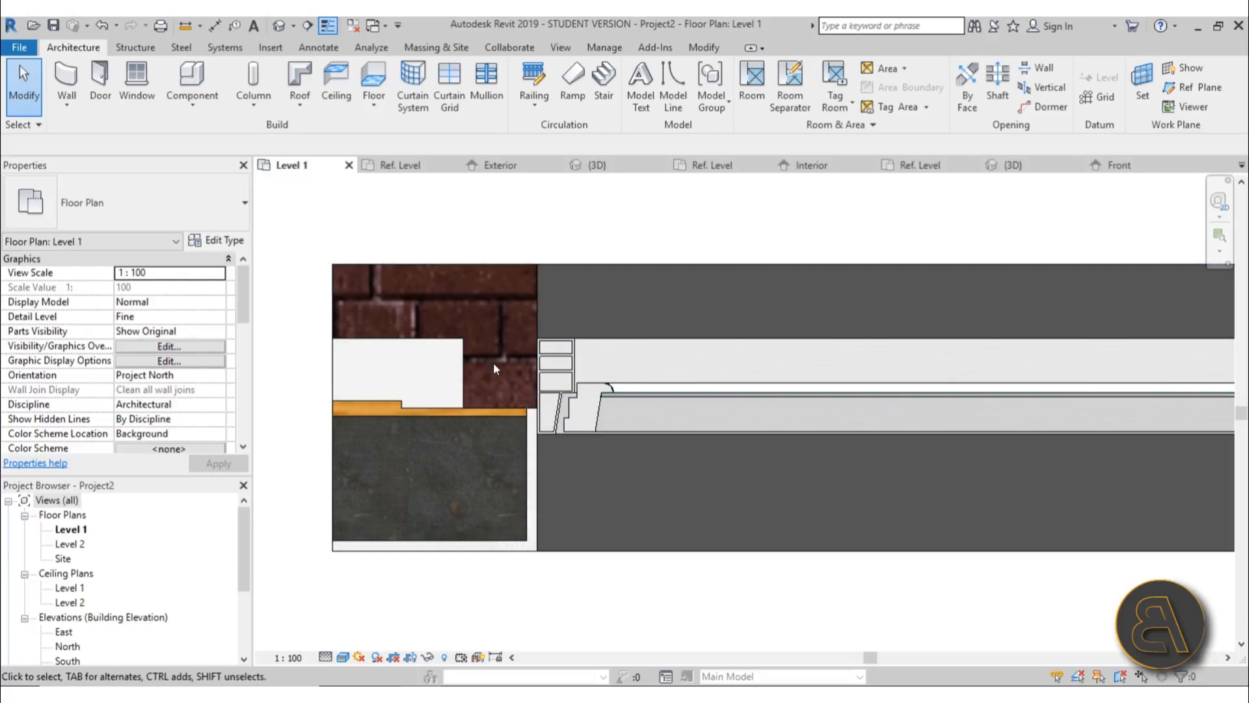
{"action": "scroll", "coordinate": [488, 368], "scroll_direction": "down", "scroll_amount": 5}
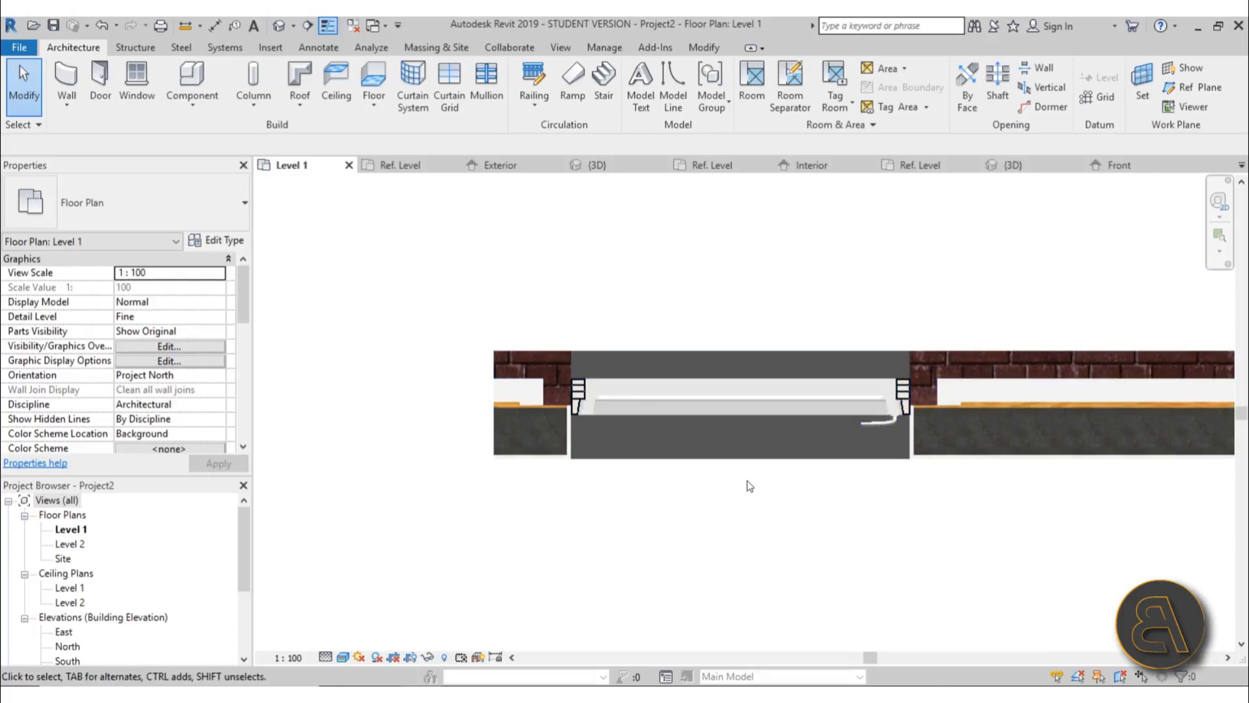
{"action": "scroll", "coordinate": [521, 374], "scroll_direction": "up", "scroll_amount": 4}
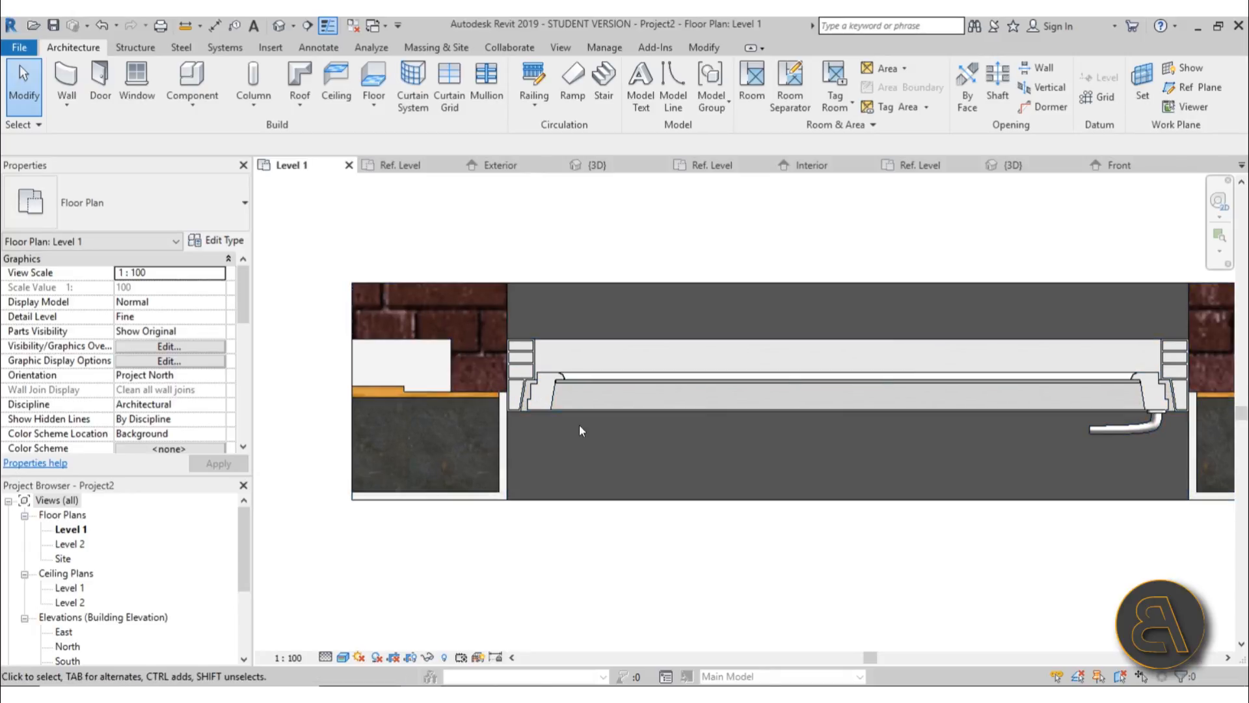
In the window family, return the 1600x1100 PVC type's Wall Closure to Interior and apply it
{"action": "left_click", "coordinate": [615, 165]}
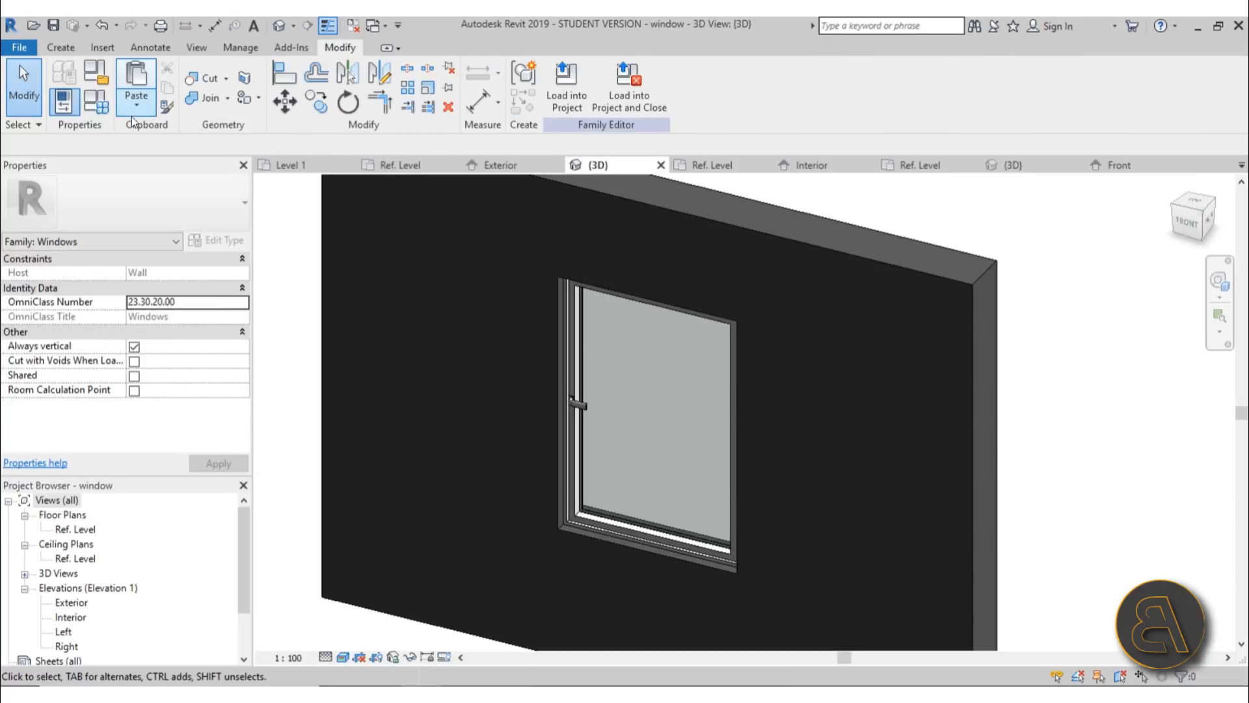
{"action": "left_click", "coordinate": [98, 102]}
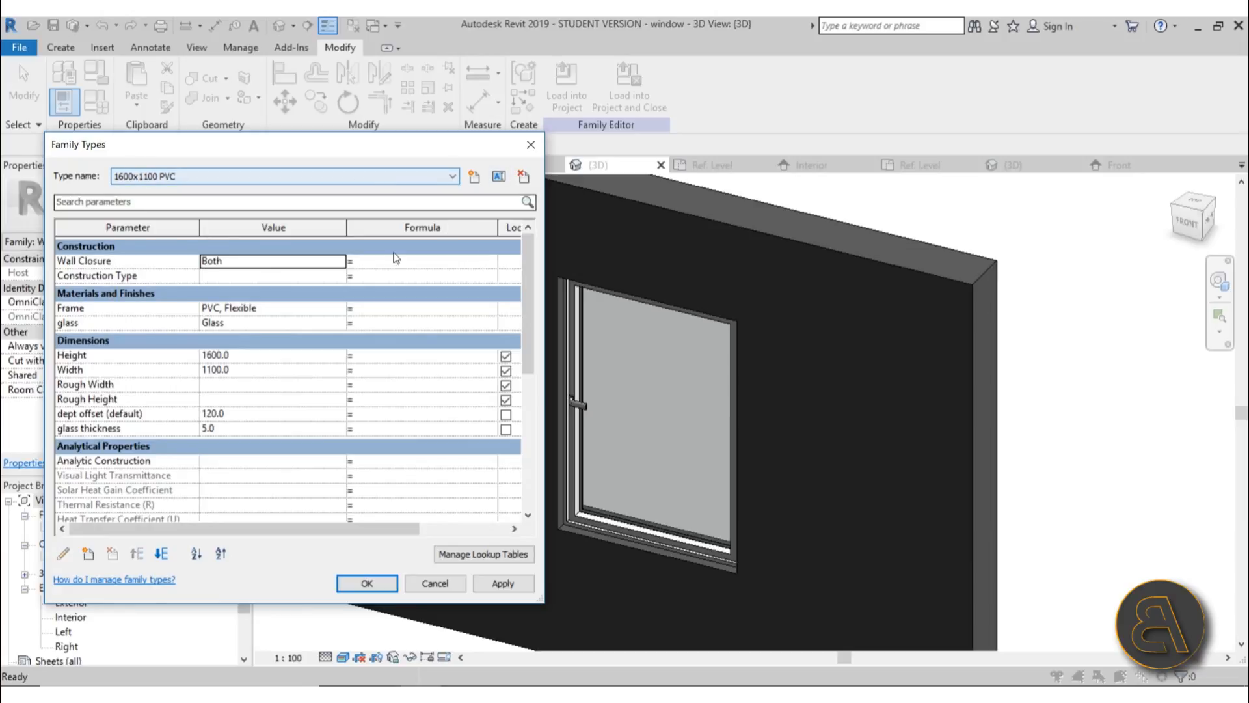
{"action": "left_click", "coordinate": [338, 262]}
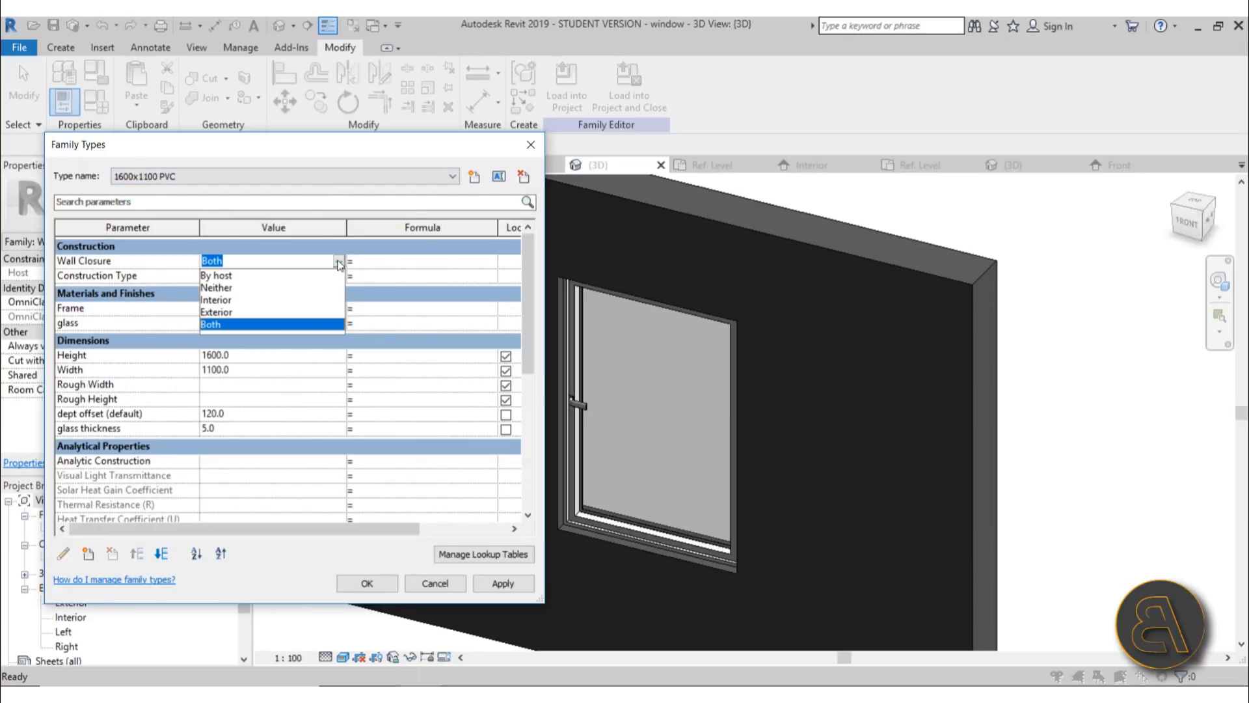
{"action": "left_click", "coordinate": [214, 302]}
{"action": "left_click", "coordinate": [486, 586]}
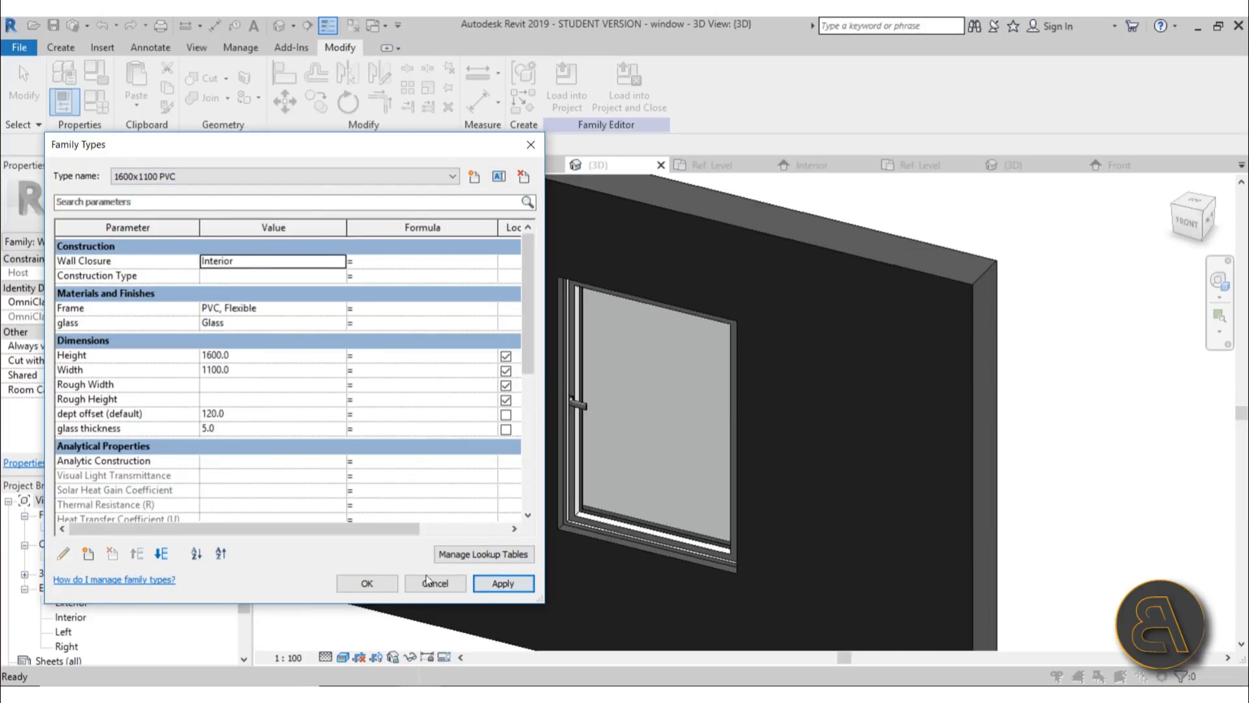
{"action": "left_click", "coordinate": [366, 584]}
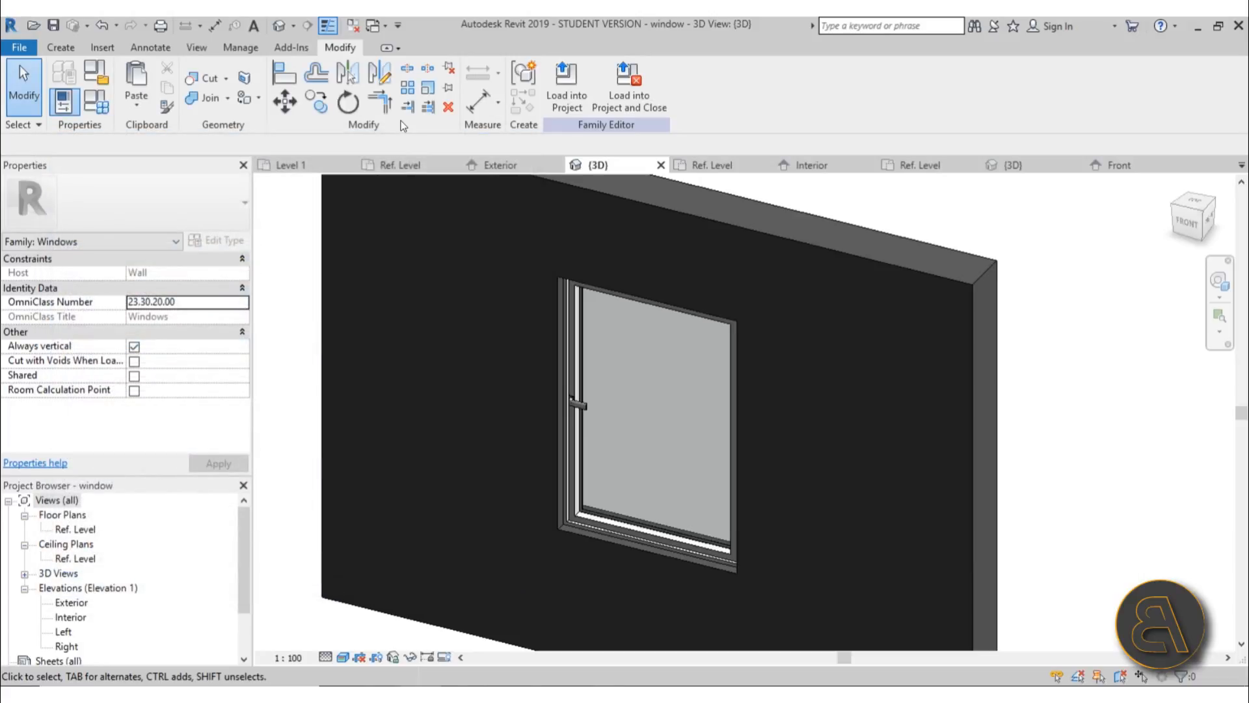
Reload the family with the Interior closure into Project2, overwriting the existing version and its parameter values
{"action": "left_click", "coordinate": [566, 83]}
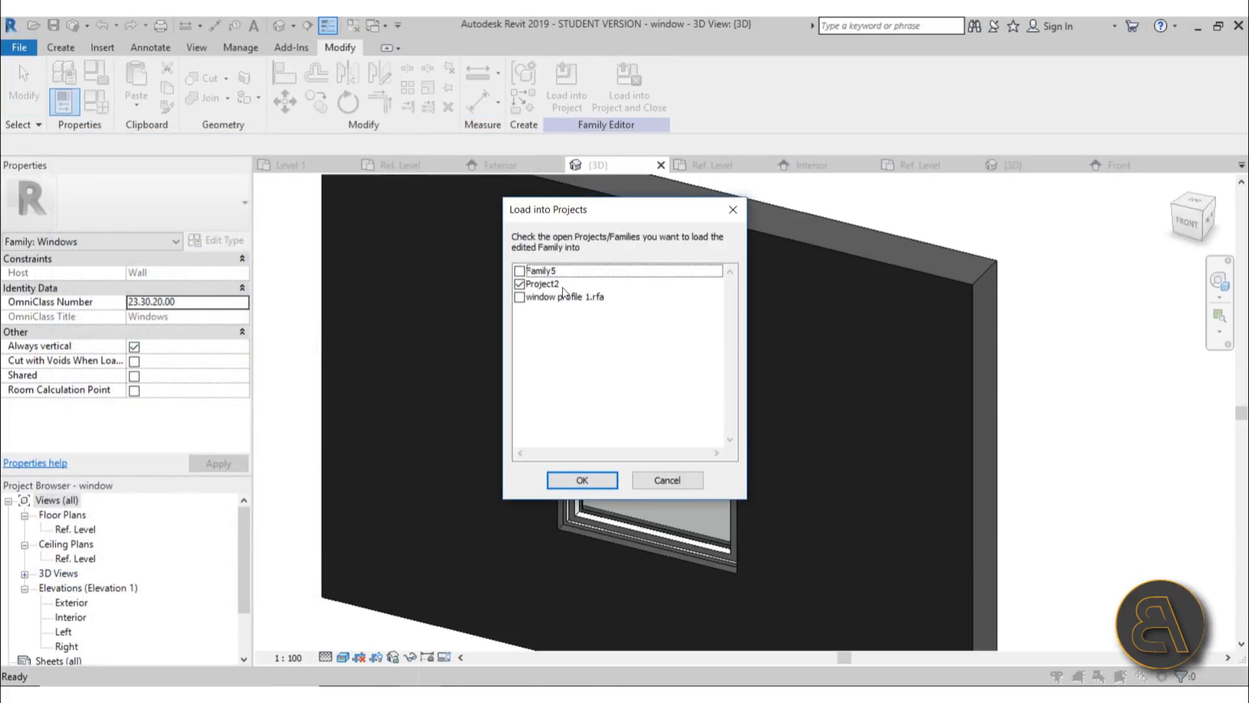
{"action": "left_click", "coordinate": [565, 479]}
{"action": "left_click", "coordinate": [557, 350]}
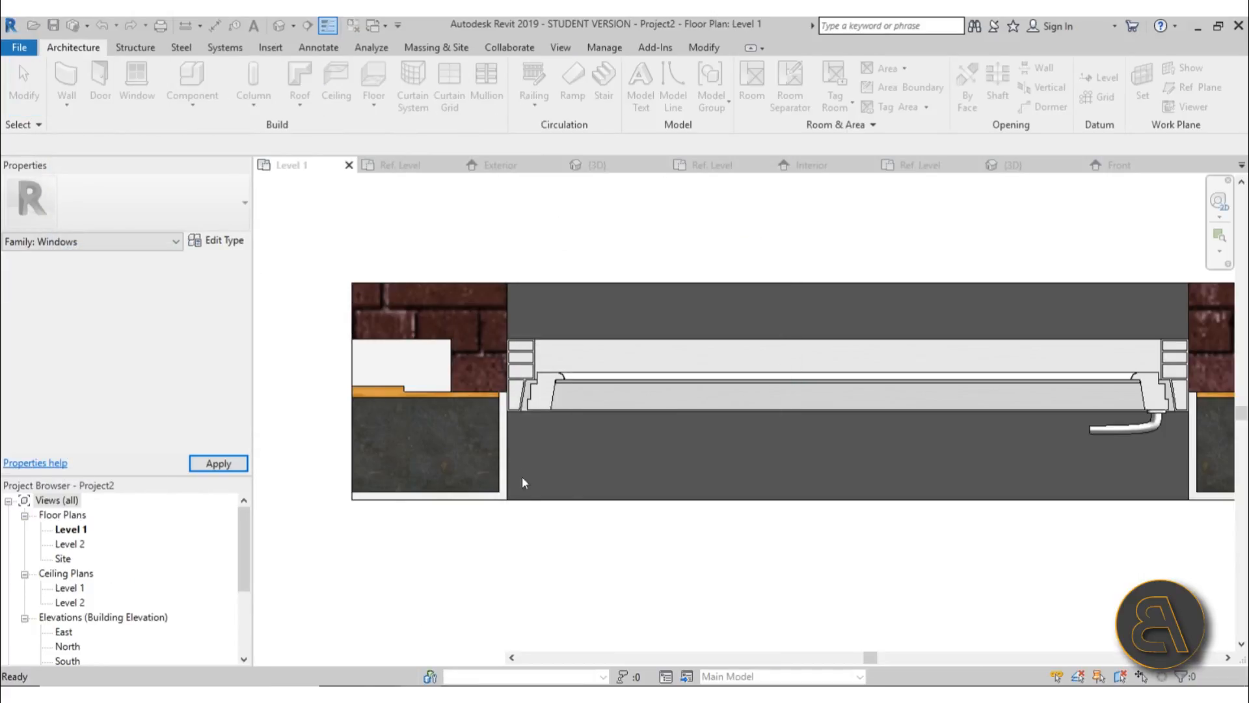
Move the placed 1600x1100 PVC window along the wall so its centre is about 1020 mm from the near wall end
{"action": "scroll", "coordinate": [551, 419], "scroll_direction": "down", "scroll_amount": 2}
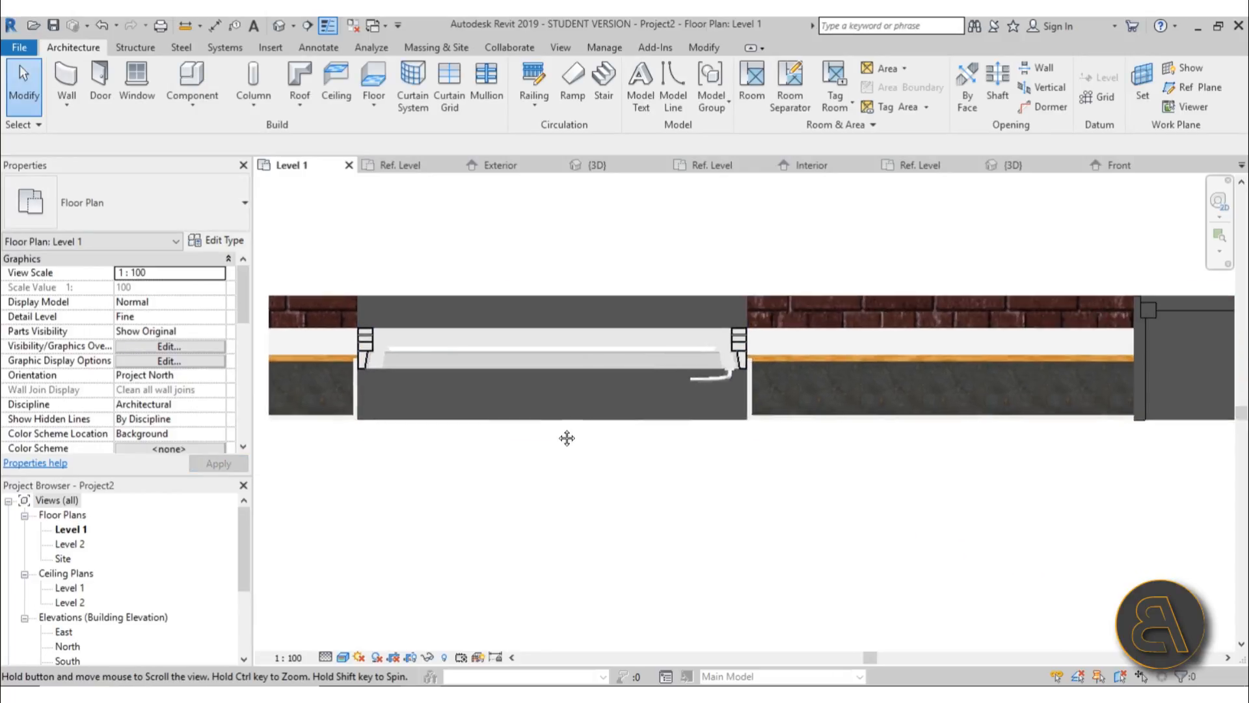
{"action": "scroll", "coordinate": [565, 364], "scroll_direction": "down", "scroll_amount": 1}
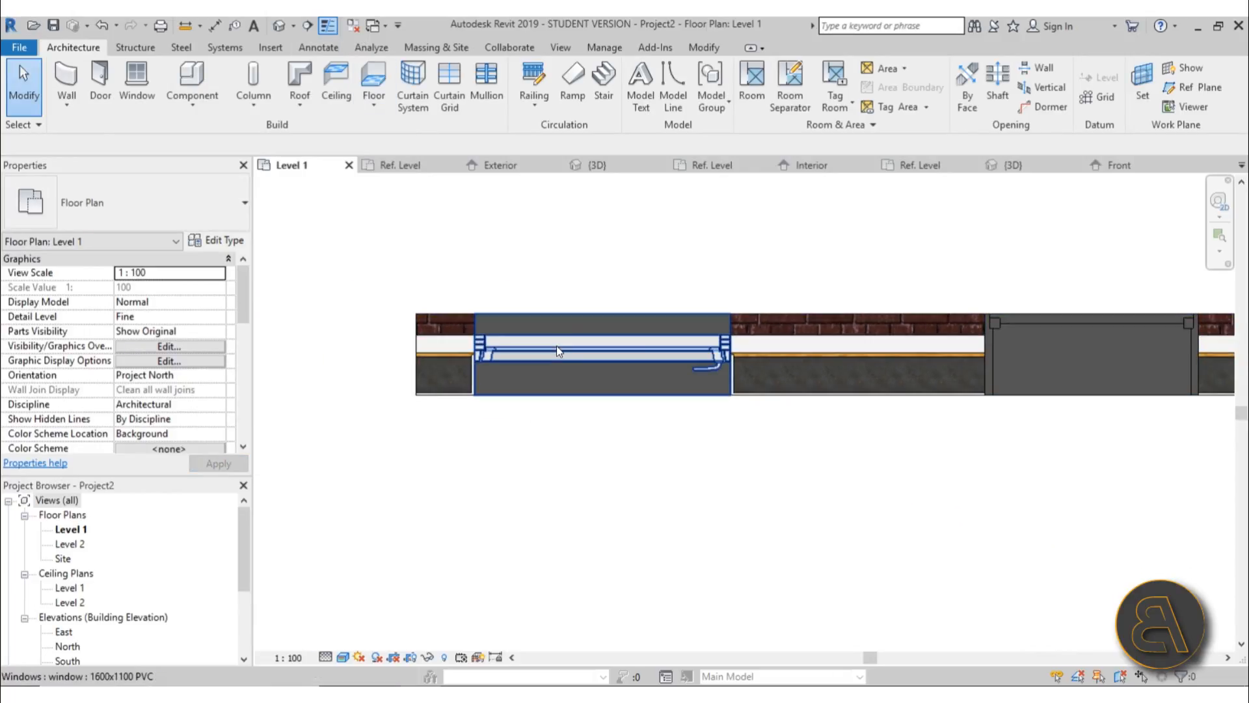
{"action": "left_click_drag", "start_coordinate": [556, 346], "coordinate": [609, 351]}
{"action": "left_click", "coordinate": [540, 491]}
Review the type properties of the placed 1600x1100 PVC window and close them without changes
{"action": "left_click", "coordinate": [550, 352]}
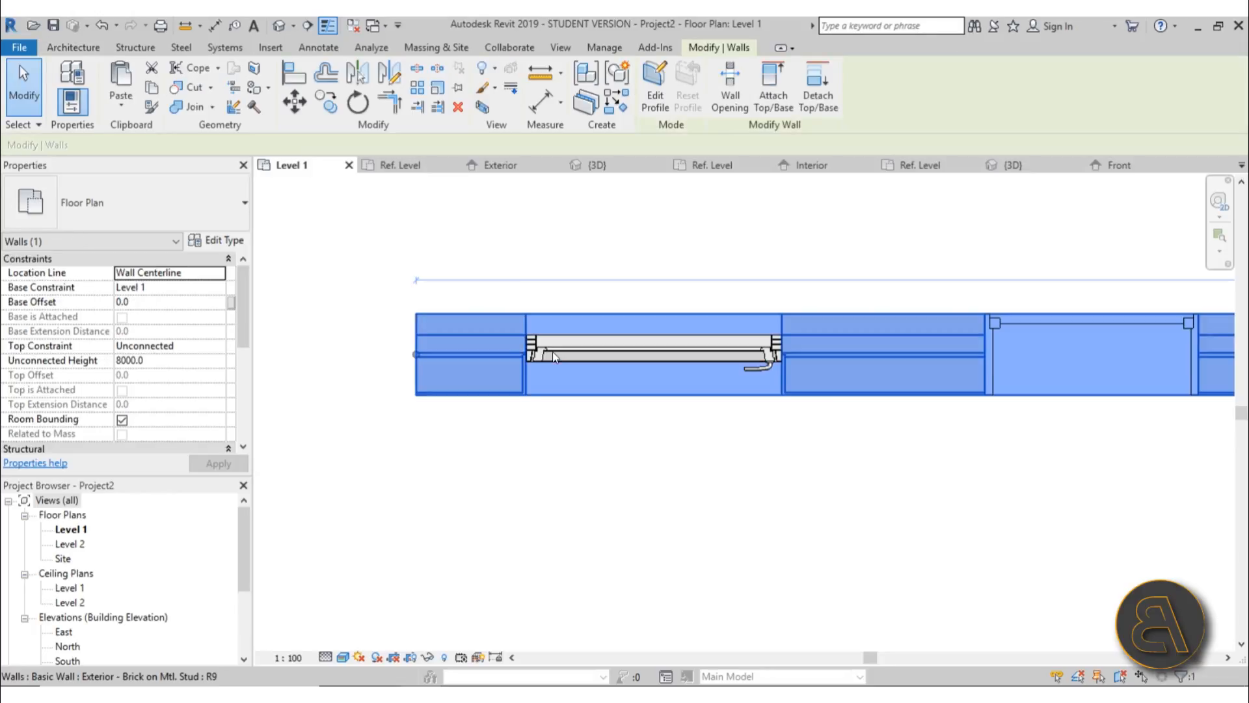
{"action": "left_click", "coordinate": [552, 351]}
{"action": "left_click", "coordinate": [223, 241]}
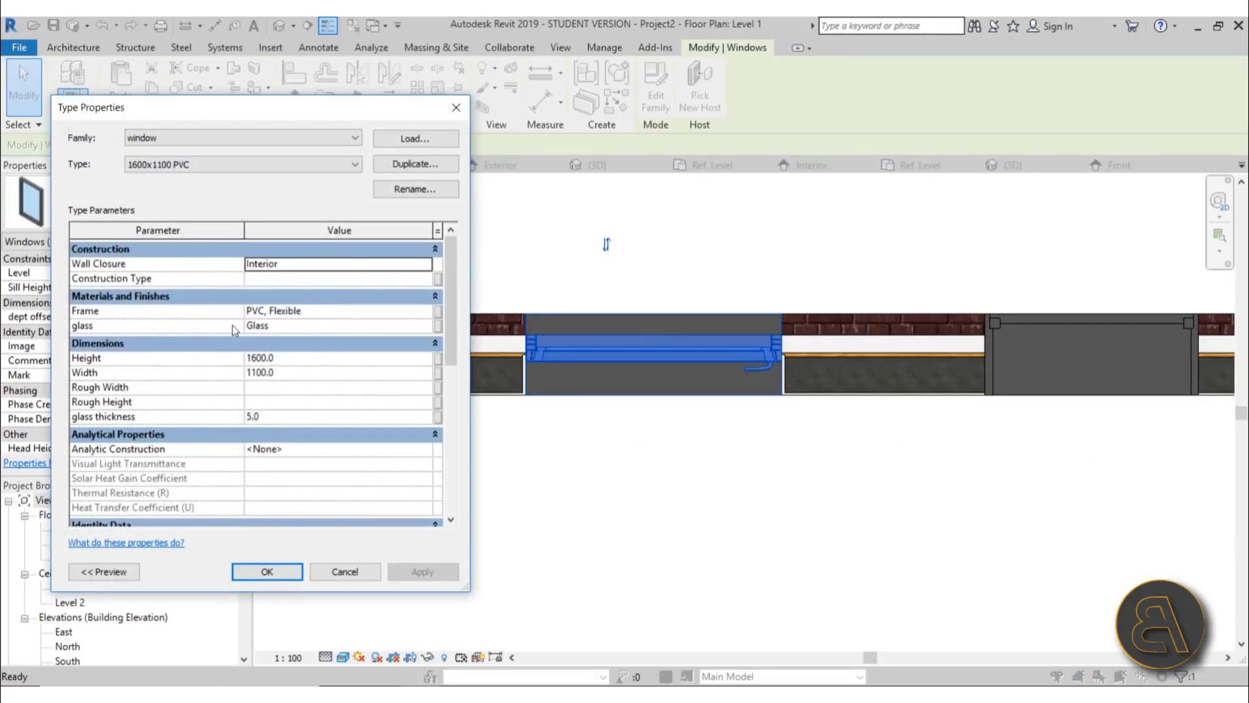
{"action": "left_click", "coordinate": [344, 571]}
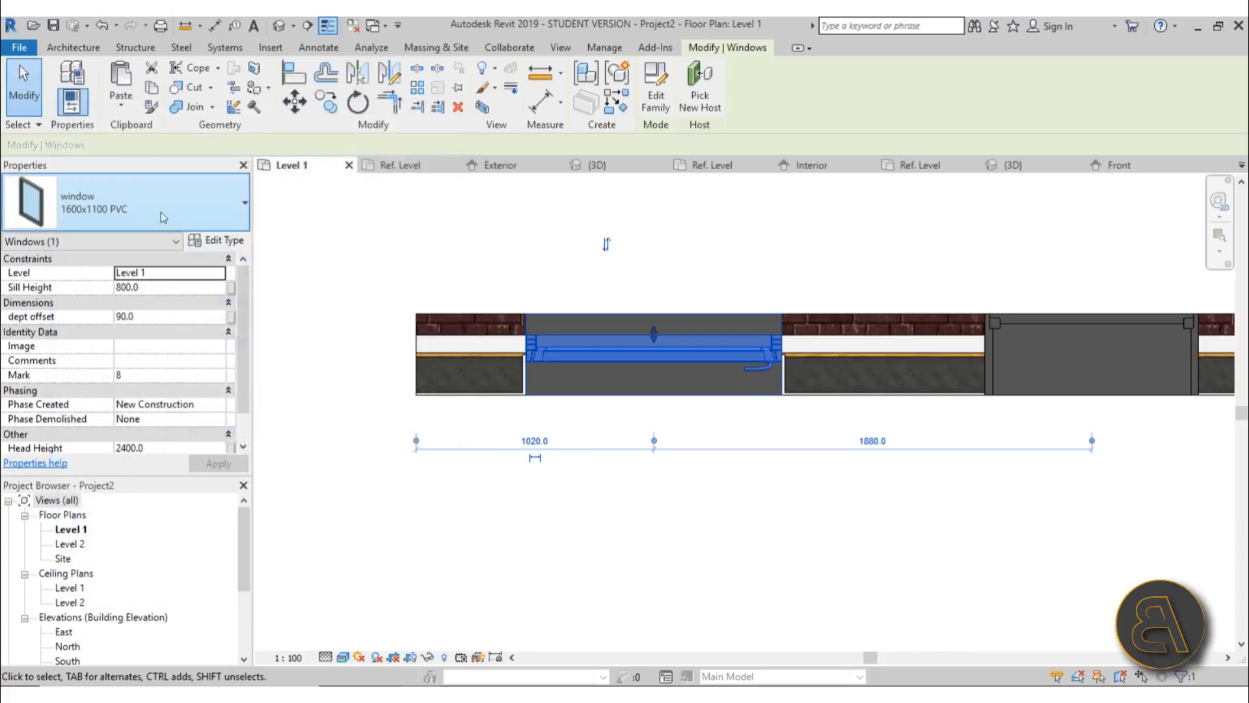
Switch the placed window to the 1400x900 ALU type and inspect its frame in the Level 1 plan
{"action": "left_click", "coordinate": [135, 209]}
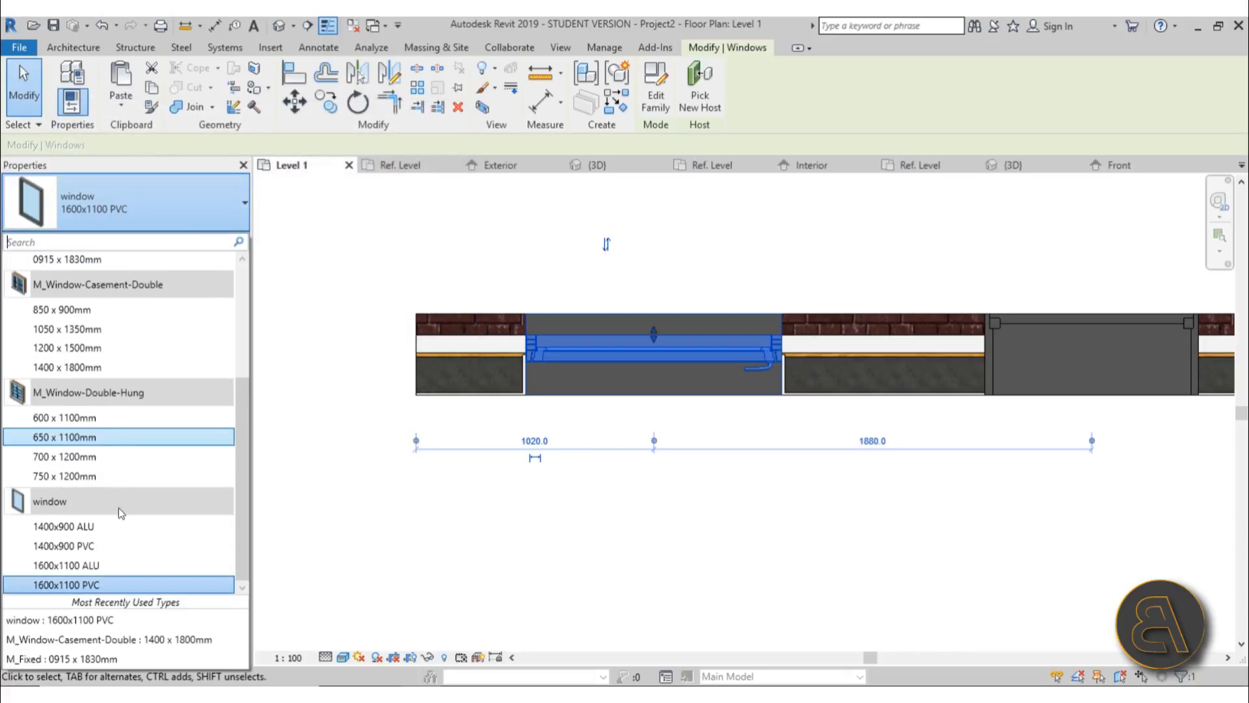
{"action": "left_click", "coordinate": [104, 528]}
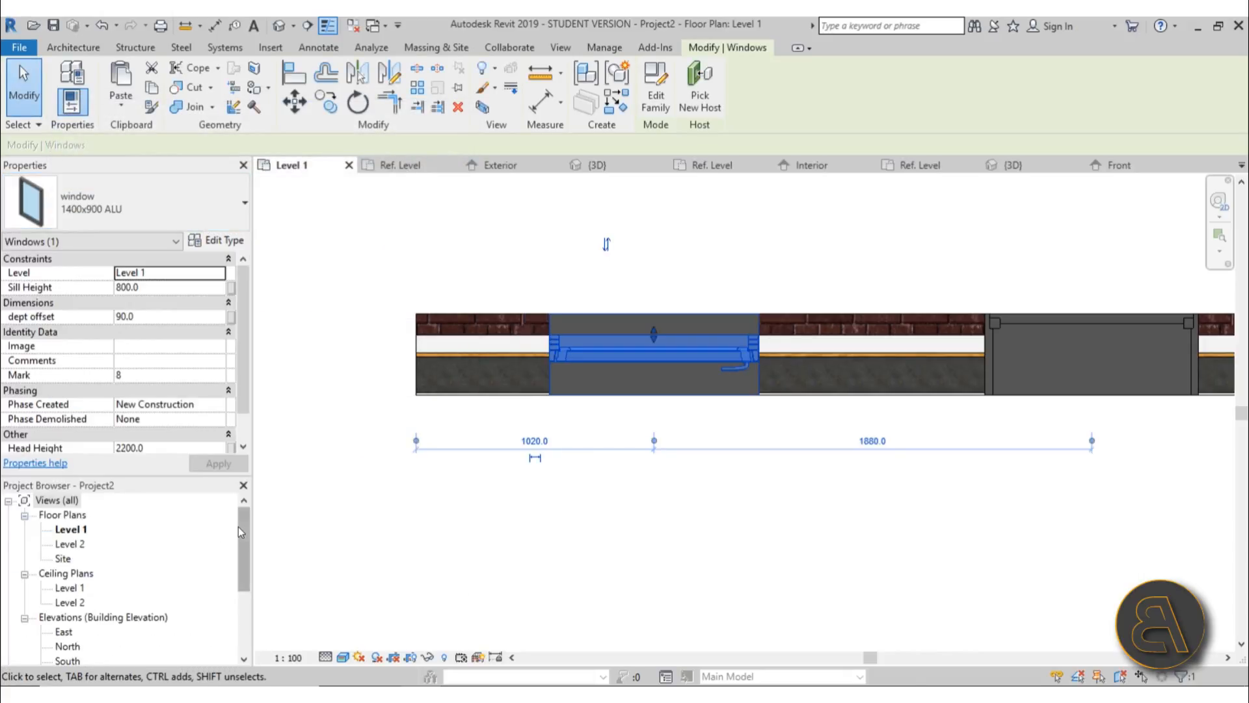
{"action": "left_click", "coordinate": [123, 215]}
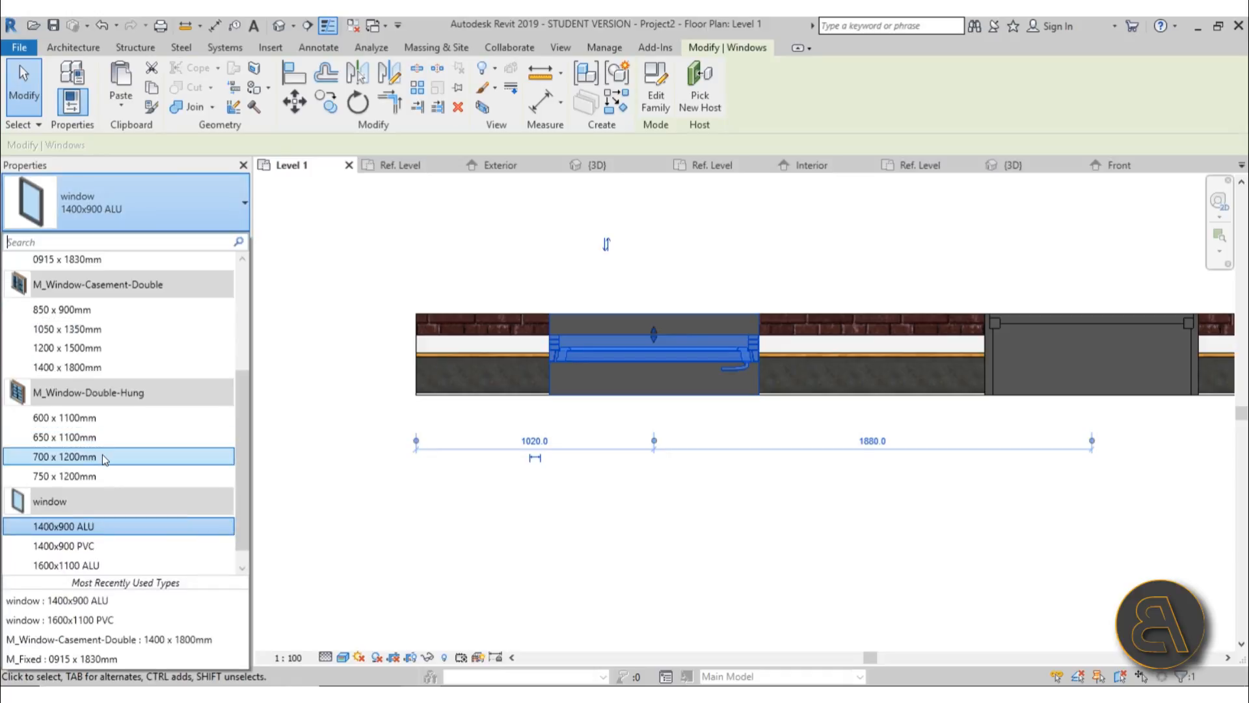
{"action": "left_click", "coordinate": [586, 488]}
{"action": "left_click", "coordinate": [635, 497]}
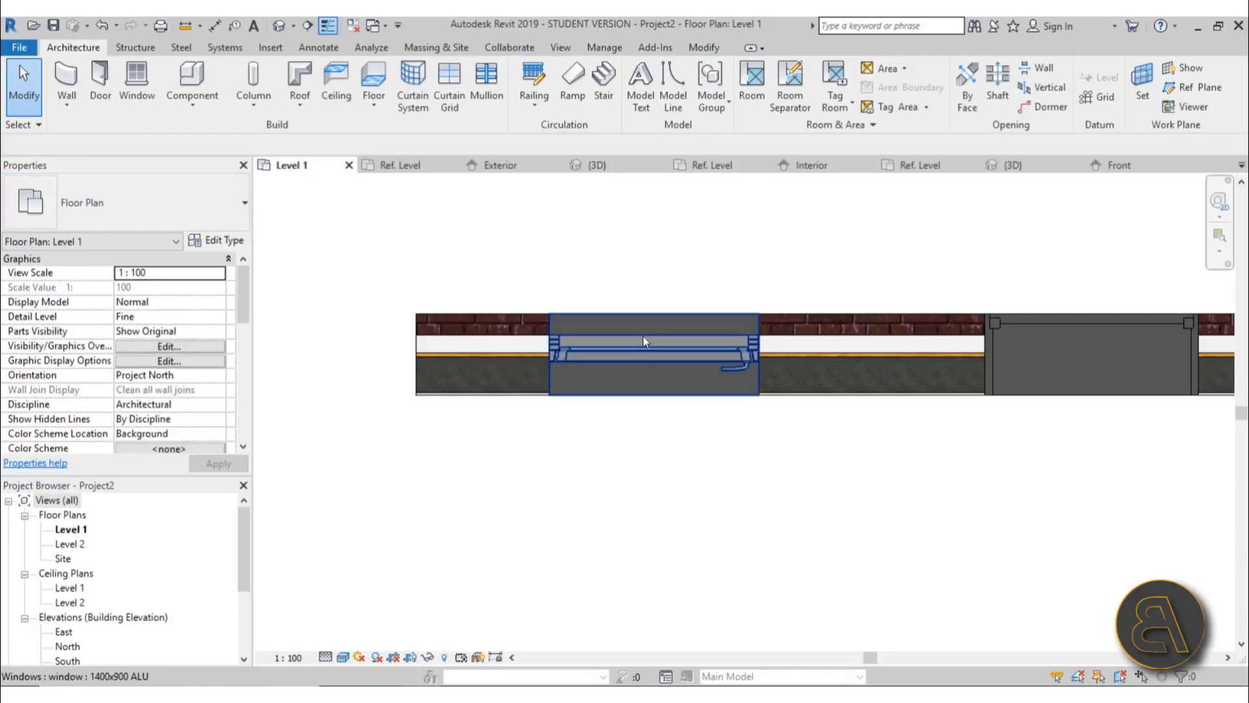
{"action": "scroll", "coordinate": [643, 336], "scroll_direction": "up", "scroll_amount": 3}
{"action": "scroll", "coordinate": [560, 368], "scroll_direction": "up", "scroll_amount": 5}
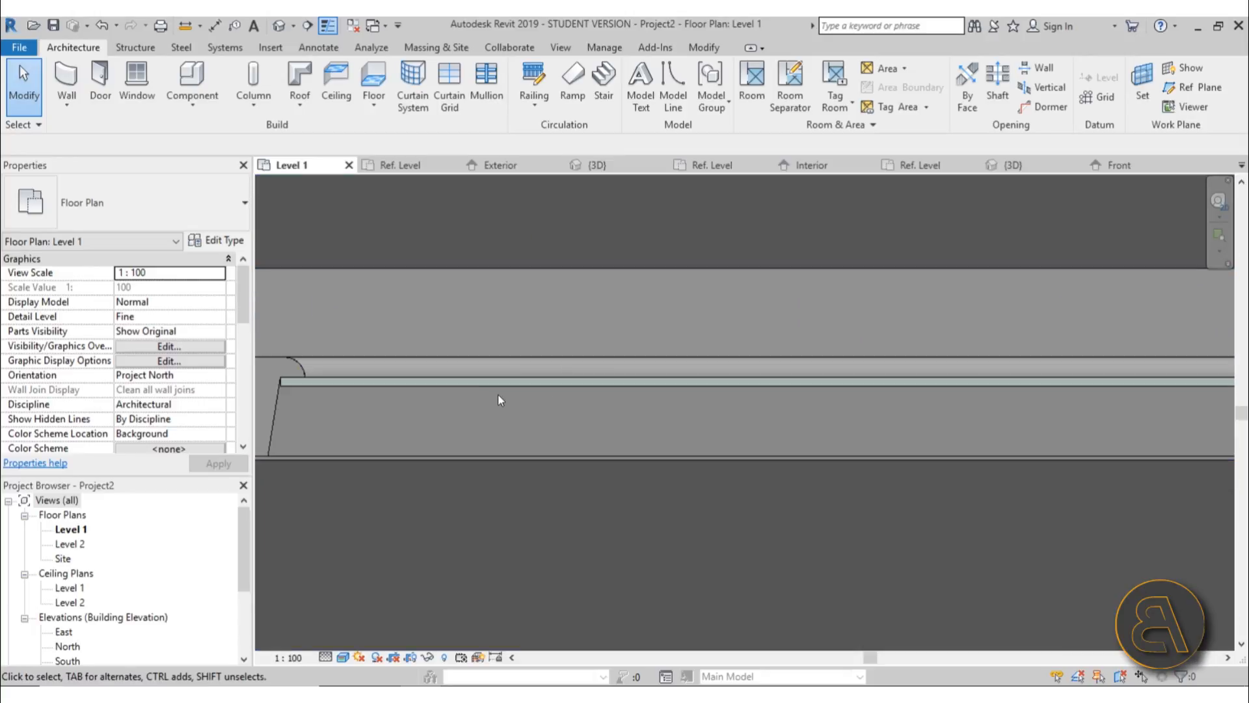
{"action": "scroll", "coordinate": [637, 357], "scroll_direction": "down", "scroll_amount": 8}
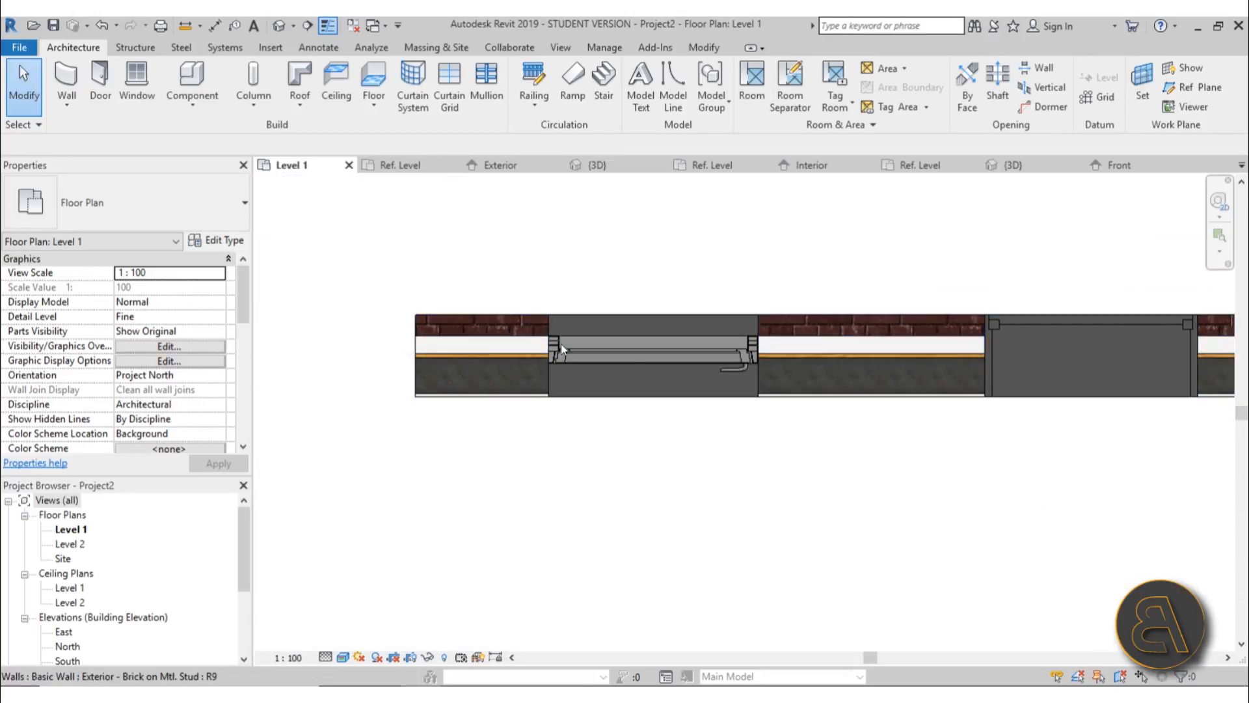
{"action": "scroll", "coordinate": [726, 363], "scroll_direction": "up", "scroll_amount": 2}
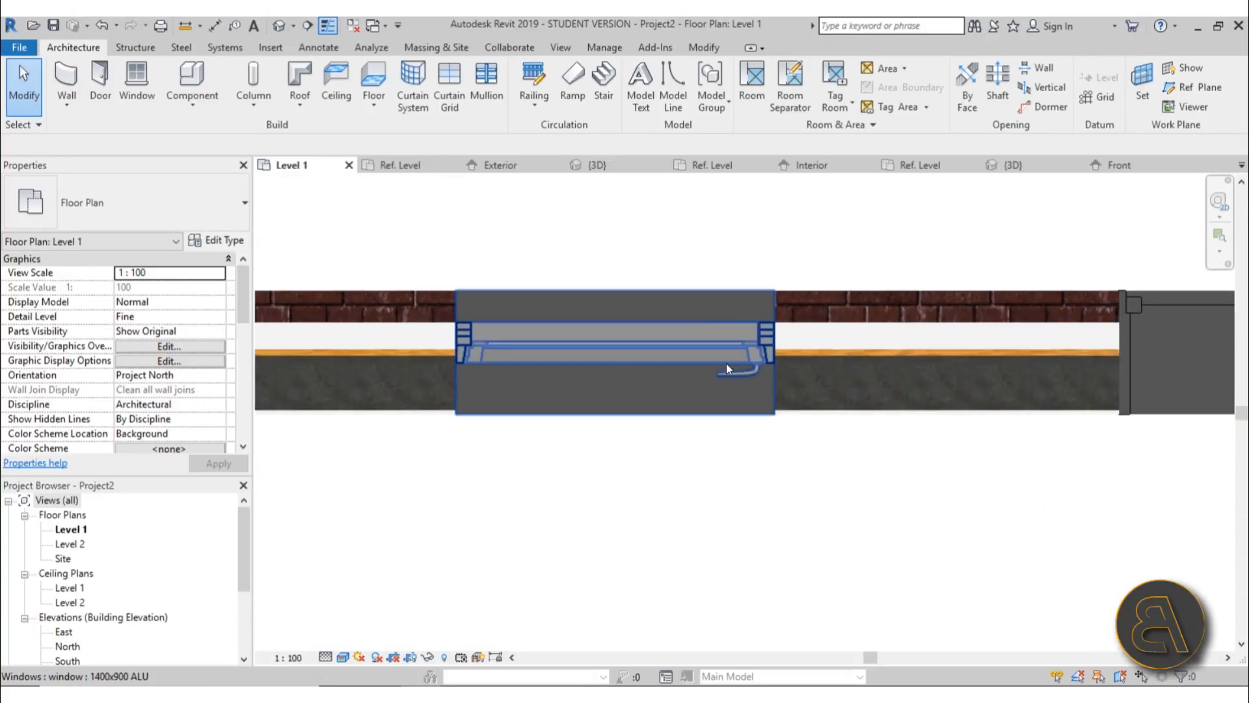
Change the placed window's type to 1400x900 PVC and inspect its frame and handle in plan
{"action": "left_click", "coordinate": [528, 346]}
{"action": "left_click", "coordinate": [170, 222]}
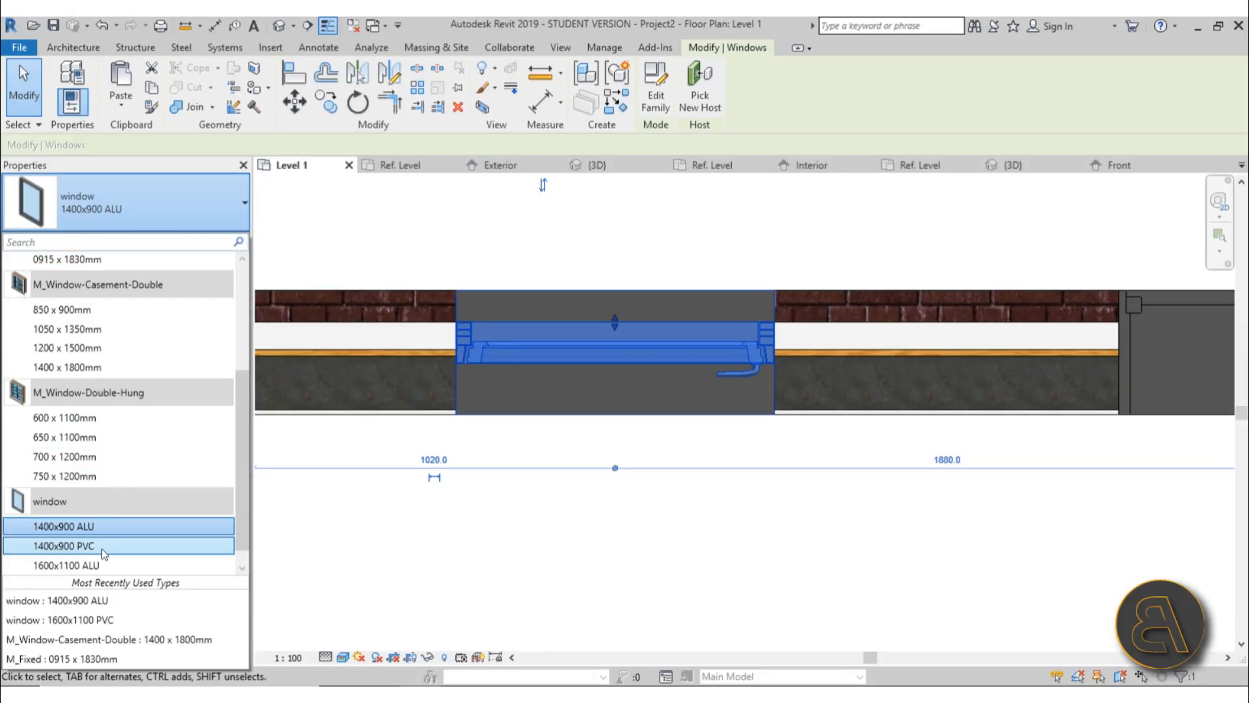
{"action": "left_click", "coordinate": [734, 524]}
{"action": "scroll", "coordinate": [877, 307], "scroll_direction": "up", "scroll_amount": 5}
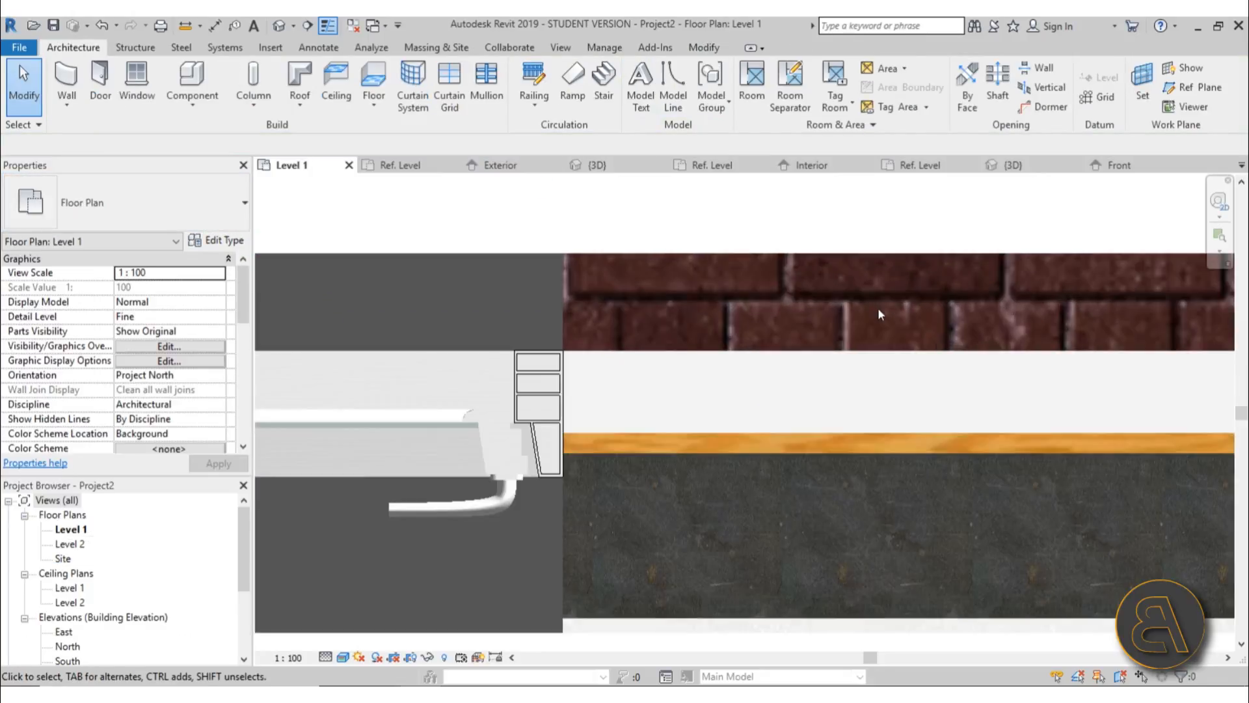
{"action": "middle_click_drag", "start_coordinate": [396, 522], "coordinate": [803, 381]}
{"action": "scroll", "coordinate": [802, 382], "scroll_direction": "down", "scroll_amount": 2}
{"action": "scroll", "coordinate": [644, 466], "scroll_direction": "down", "scroll_amount": 1}
{"action": "middle_click_drag", "start_coordinate": [645, 466], "coordinate": [647, 432]}
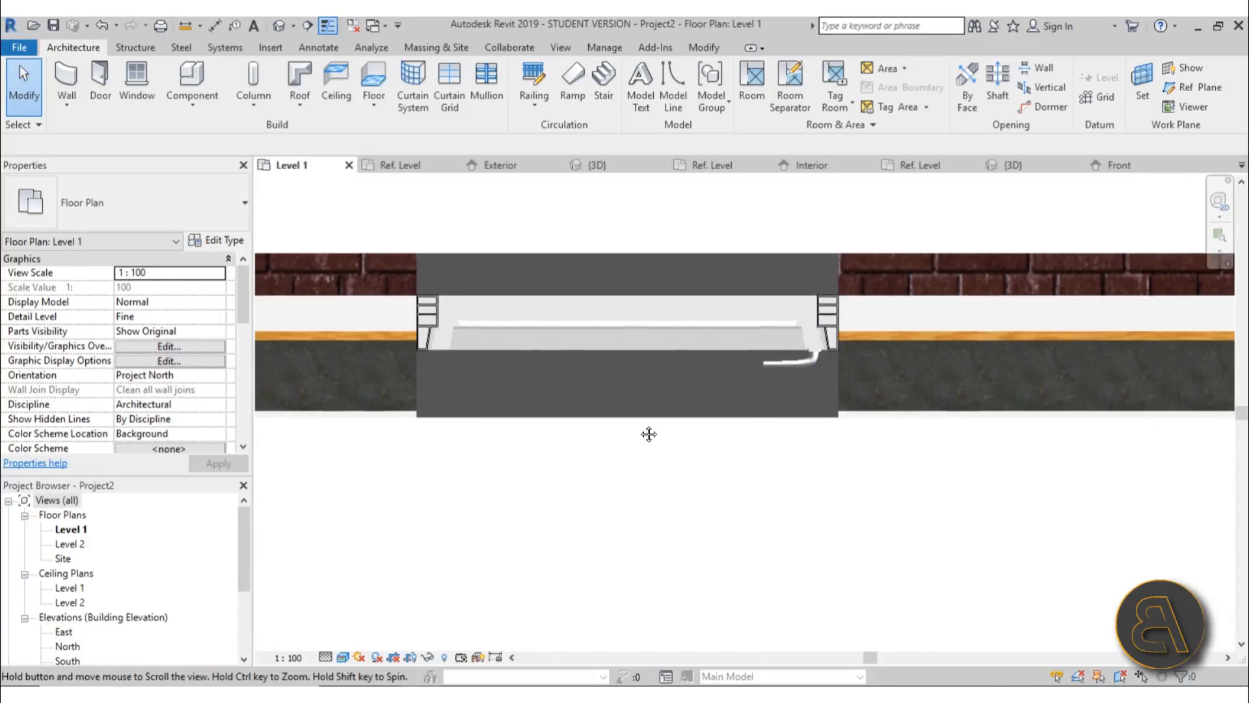
Open the project's default 3D view and examine the placed PVC window's frame, wall opening and handle
{"action": "left_click", "coordinate": [282, 33]}
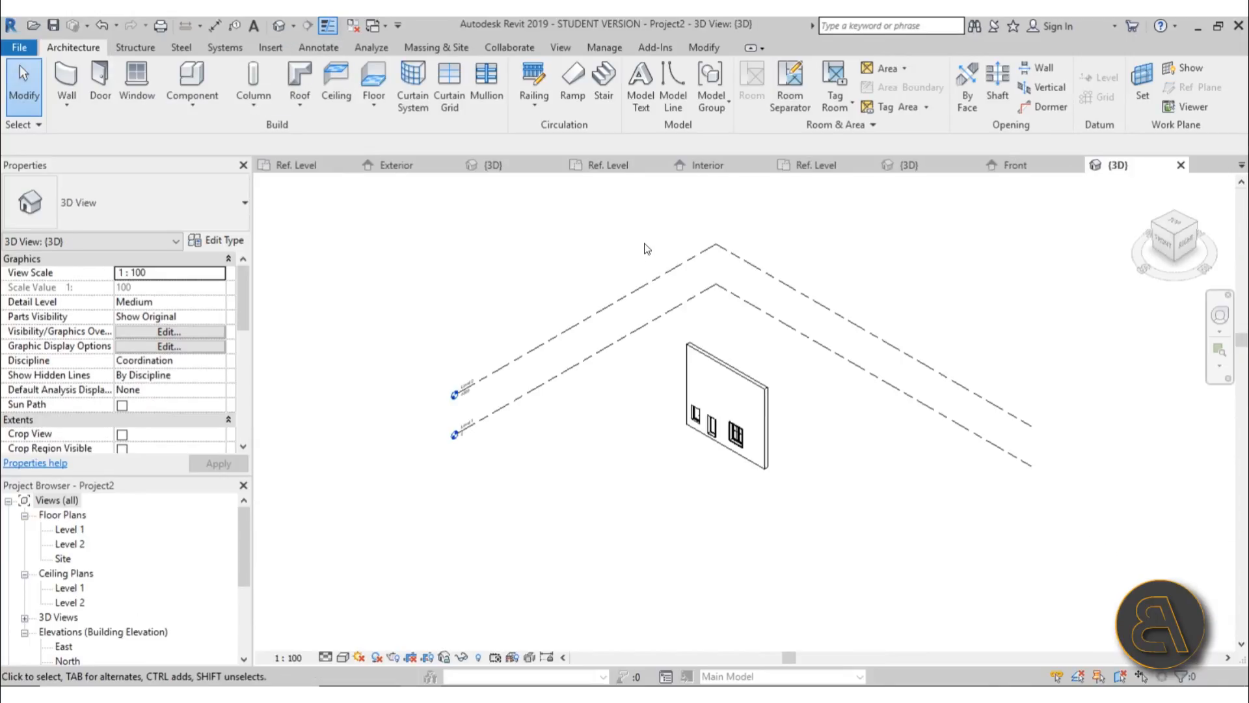
{"action": "scroll", "coordinate": [705, 470], "scroll_direction": "up", "scroll_amount": 5}
{"action": "middle_click_drag", "start_coordinate": [652, 411], "coordinate": [852, 325], "text": "shift"}
{"action": "scroll", "coordinate": [691, 430], "scroll_direction": "up", "scroll_amount": 3}
{"action": "middle_click_drag", "start_coordinate": [695, 419], "coordinate": [548, 435]}
{"action": "scroll", "coordinate": [635, 400], "scroll_direction": "up", "scroll_amount": 2}
{"action": "scroll", "coordinate": [672, 423], "scroll_direction": "down", "scroll_amount": 3}
{"action": "scroll", "coordinate": [551, 436], "scroll_direction": "down", "scroll_amount": 1}
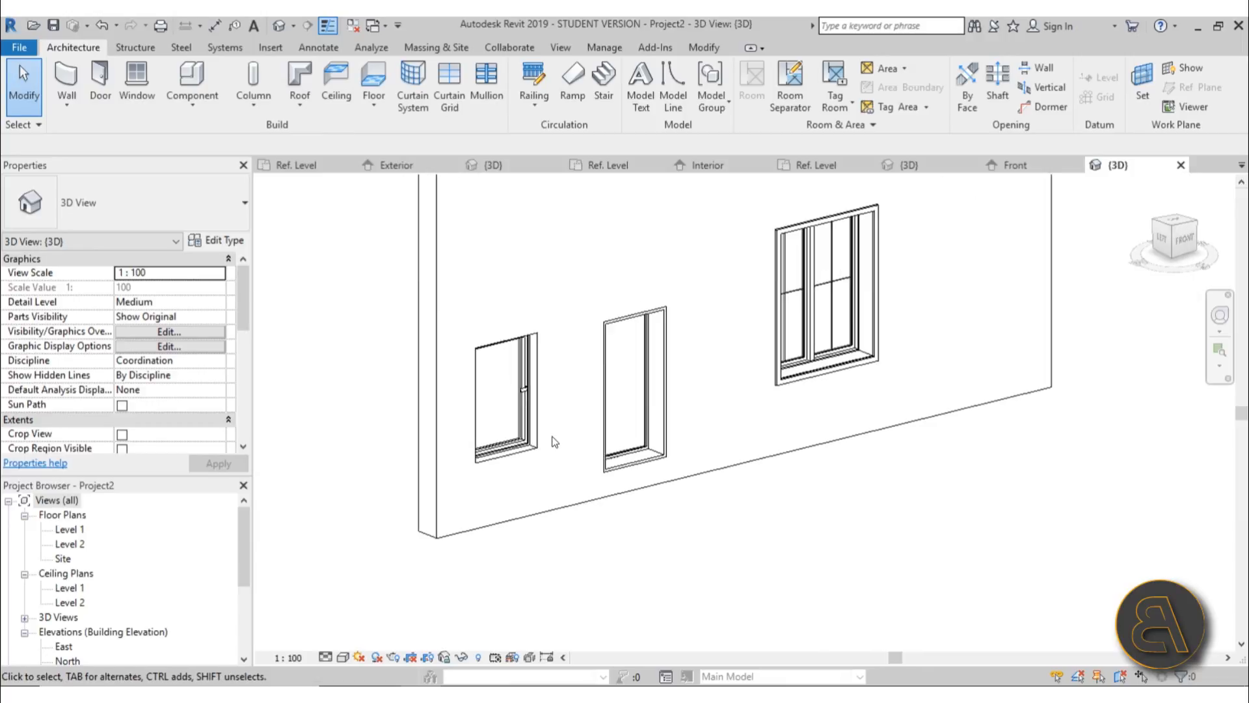
{"action": "scroll", "coordinate": [546, 417], "scroll_direction": "up", "scroll_amount": 5}
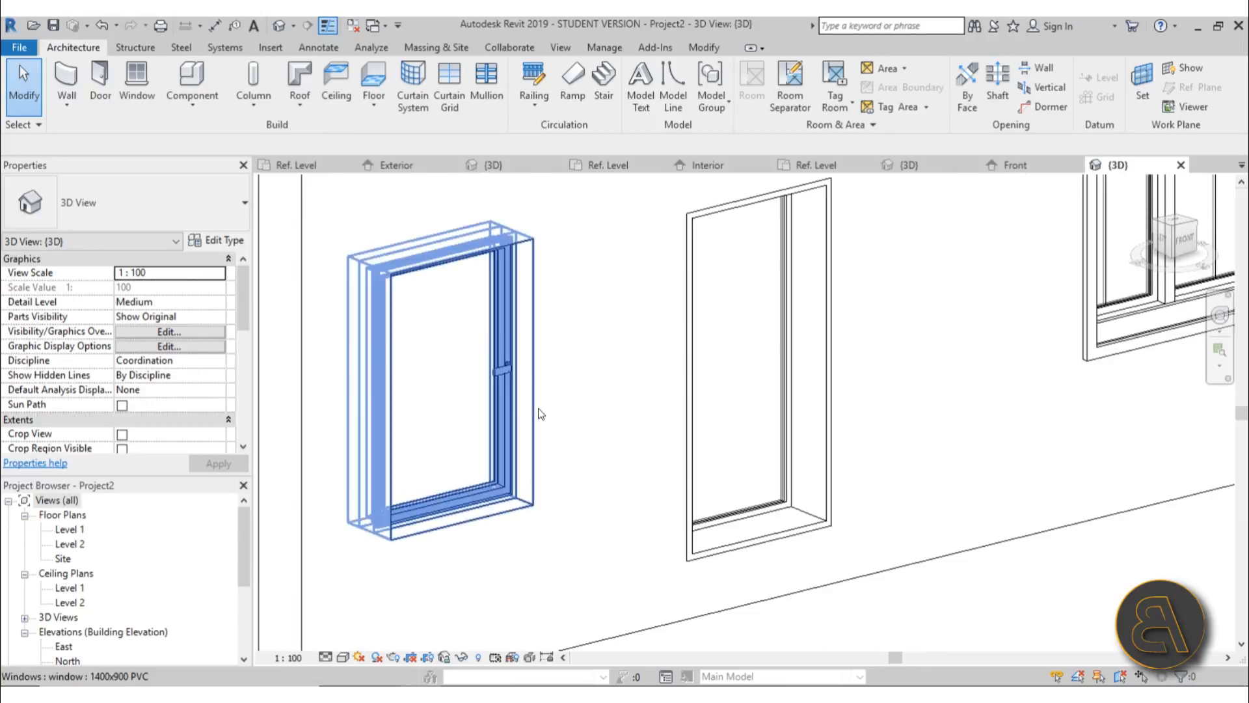
{"action": "middle_click_drag", "start_coordinate": [547, 415], "coordinate": [567, 410]}
{"action": "scroll", "coordinate": [645, 354], "scroll_direction": "down", "scroll_amount": 4}
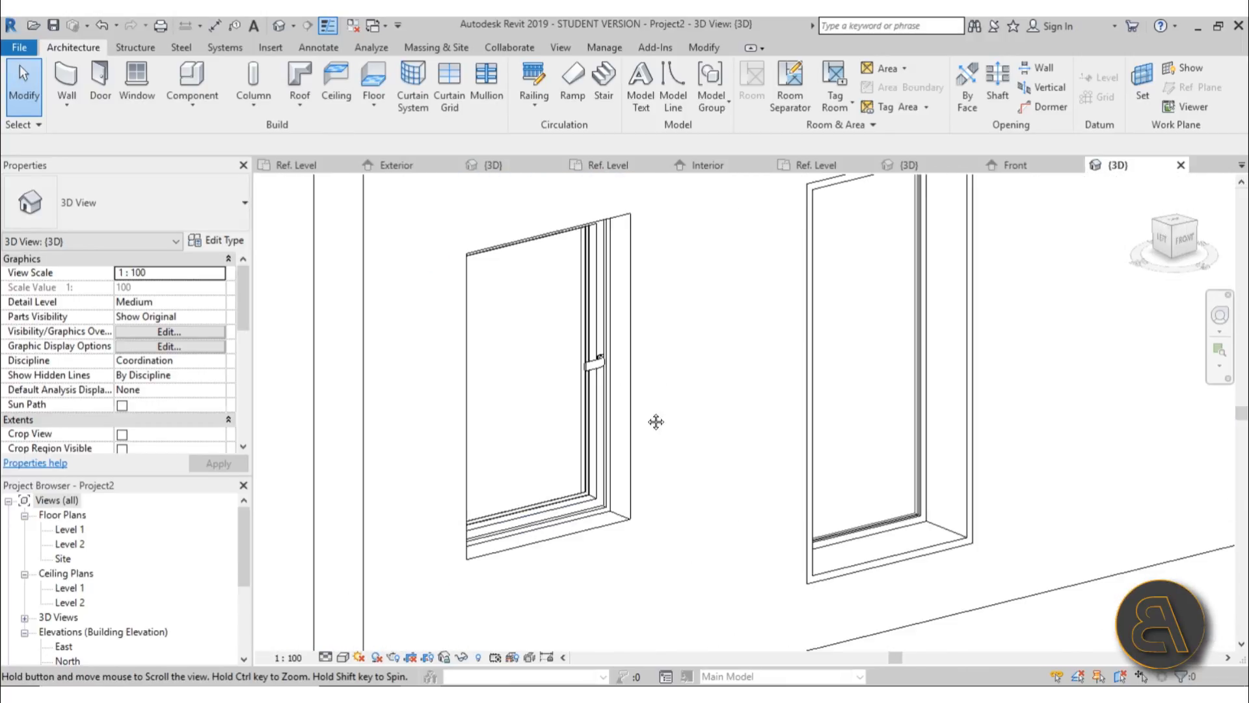
{"action": "scroll", "coordinate": [596, 361], "scroll_direction": "up", "scroll_amount": 4}
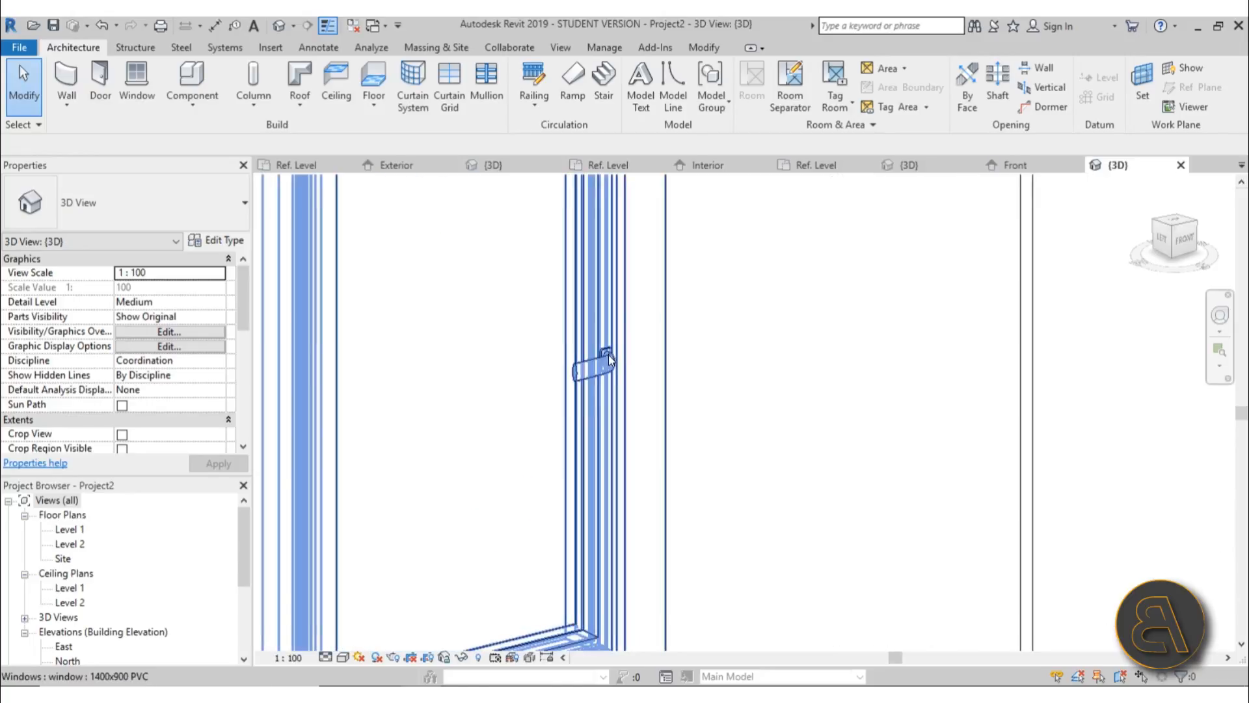
{"action": "scroll", "coordinate": [608, 354], "scroll_direction": "down", "scroll_amount": 5}
{"action": "middle_click_drag", "start_coordinate": [657, 395], "coordinate": [648, 396]}
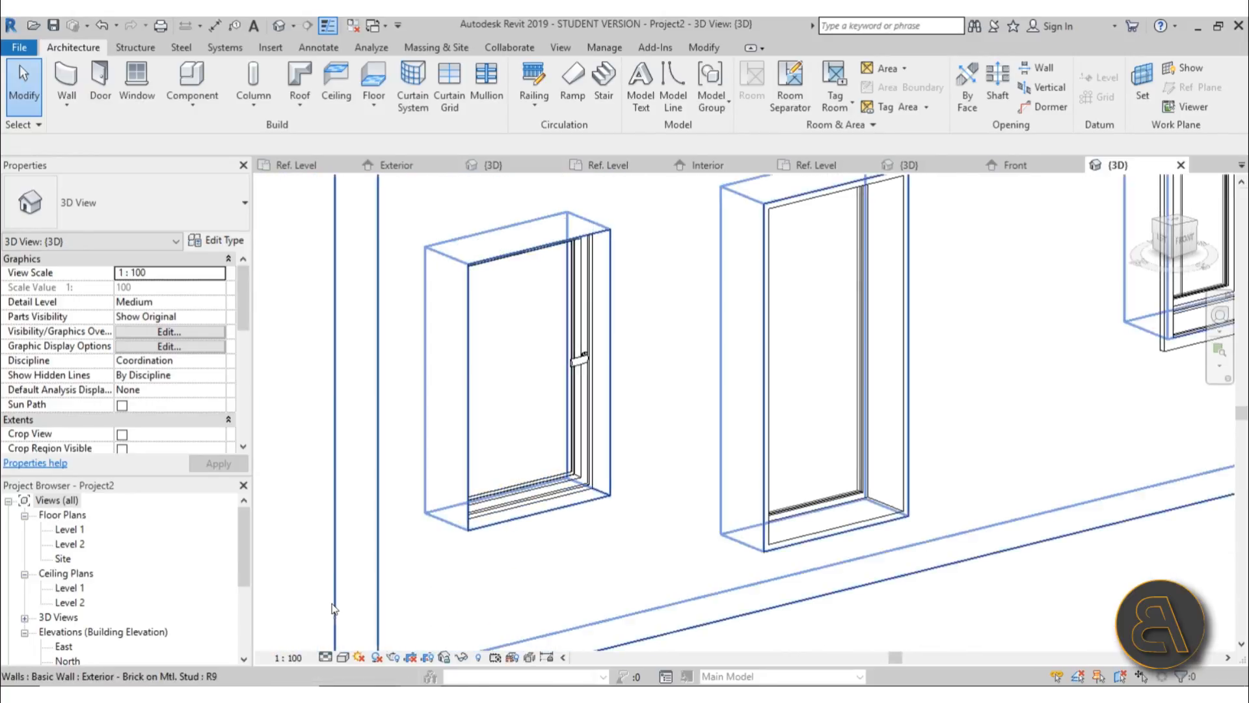
Set the 3D view's detail level to Coarse and return it to Medium to compare the handle's display
{"action": "left_click", "coordinate": [326, 657]}
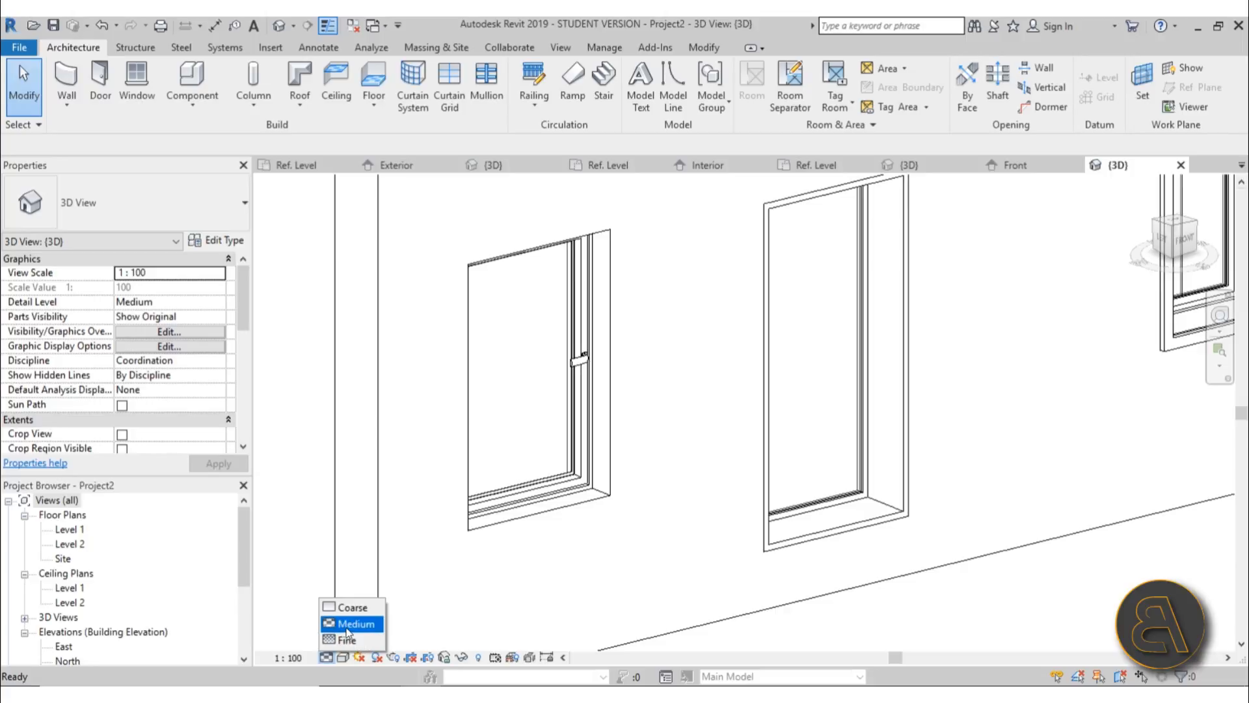
{"action": "left_click", "coordinate": [350, 607]}
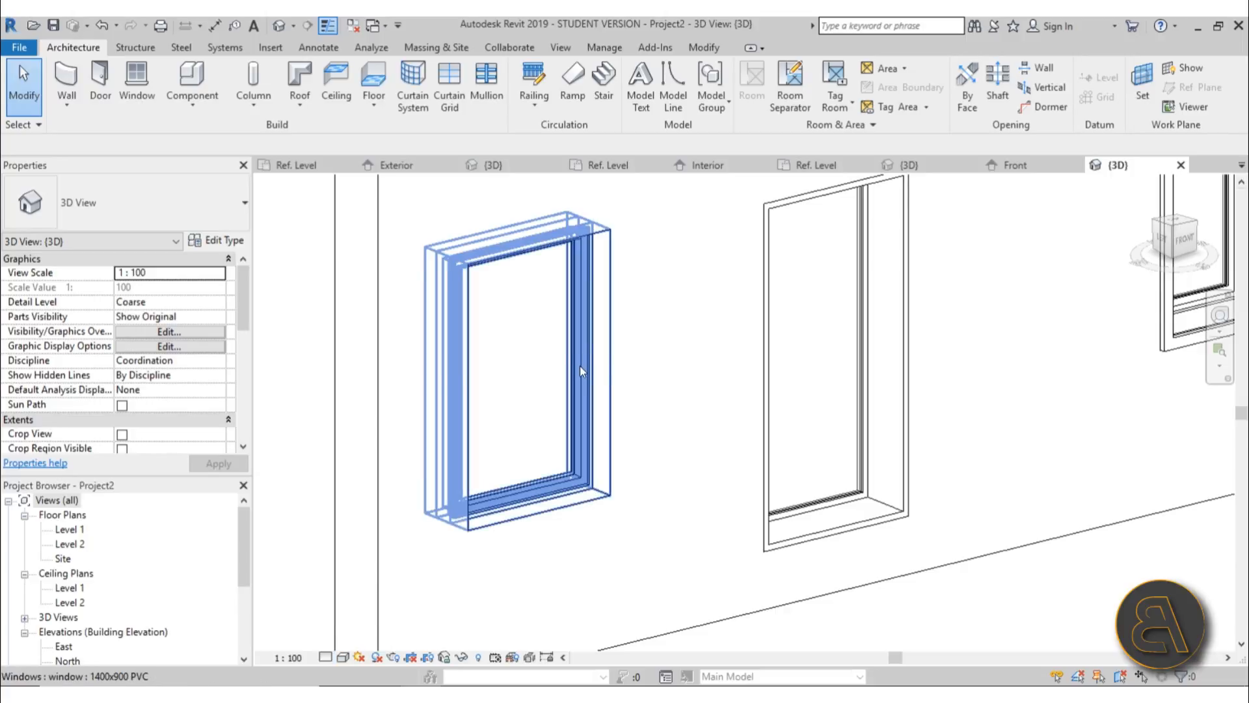
{"action": "left_click", "coordinate": [326, 658]}
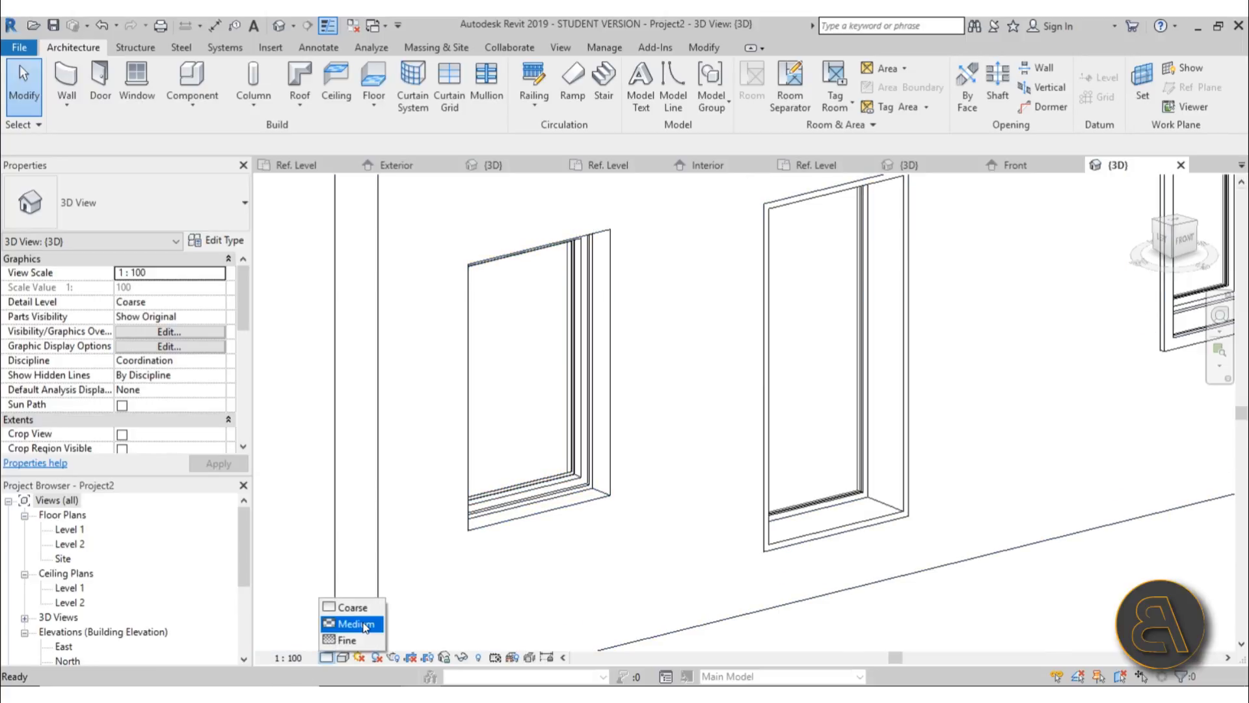
{"action": "left_click", "coordinate": [363, 624]}
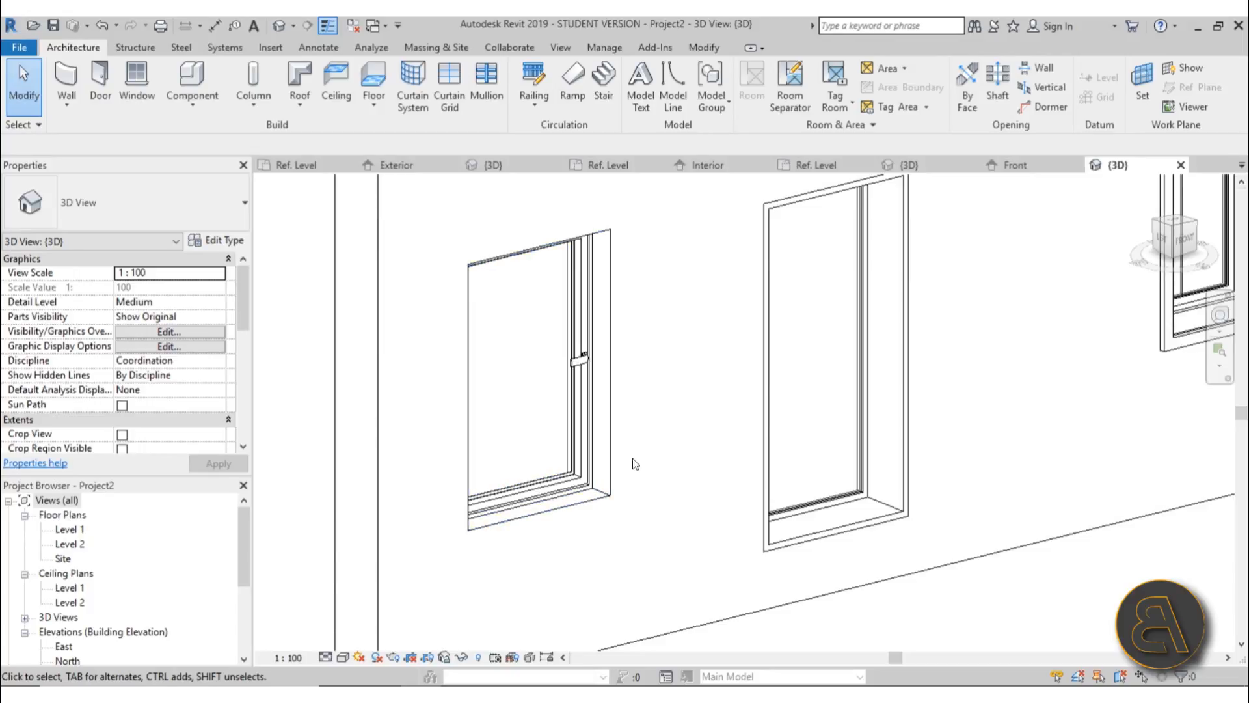
Delete the narrow fixed window and the double casement window from the wall, keeping the 1400x900 PVC window
{"action": "scroll", "coordinate": [671, 482], "scroll_direction": "down", "scroll_amount": 4}
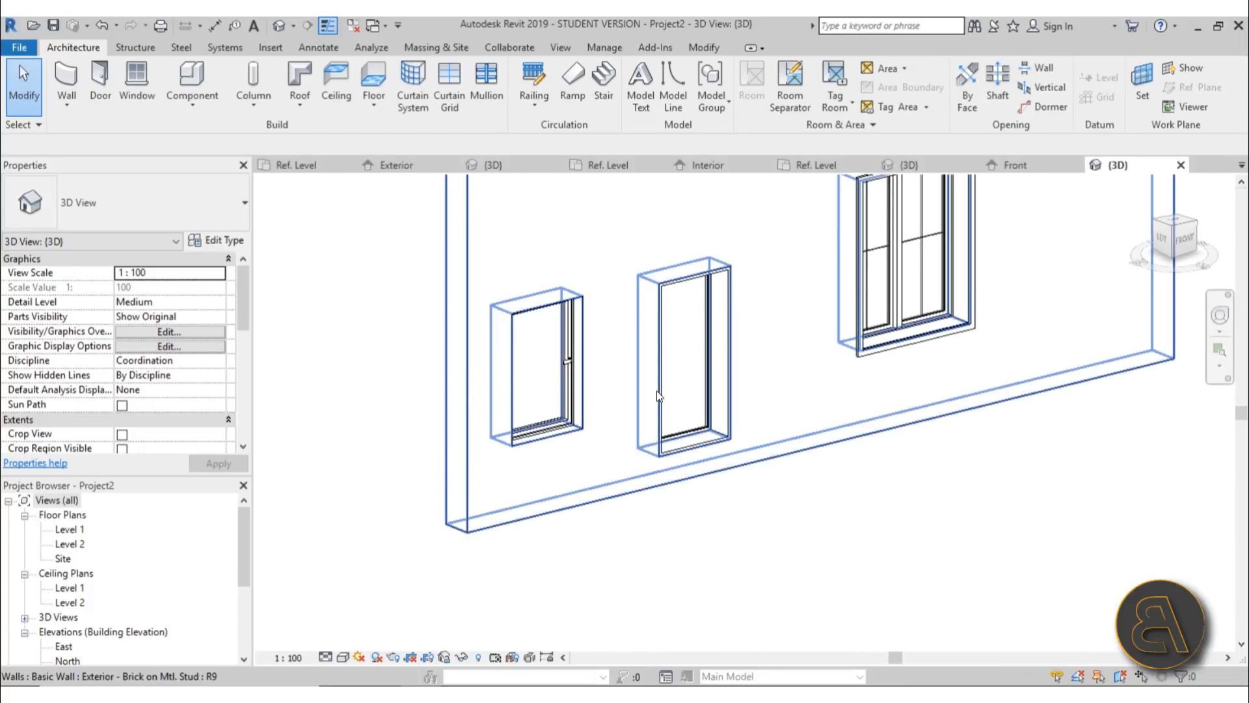
{"action": "left_click", "coordinate": [695, 389]}
{"action": "key", "text": "Escape"}
{"action": "left_click", "coordinate": [708, 377]}
{"action": "key", "text": "Delete"}
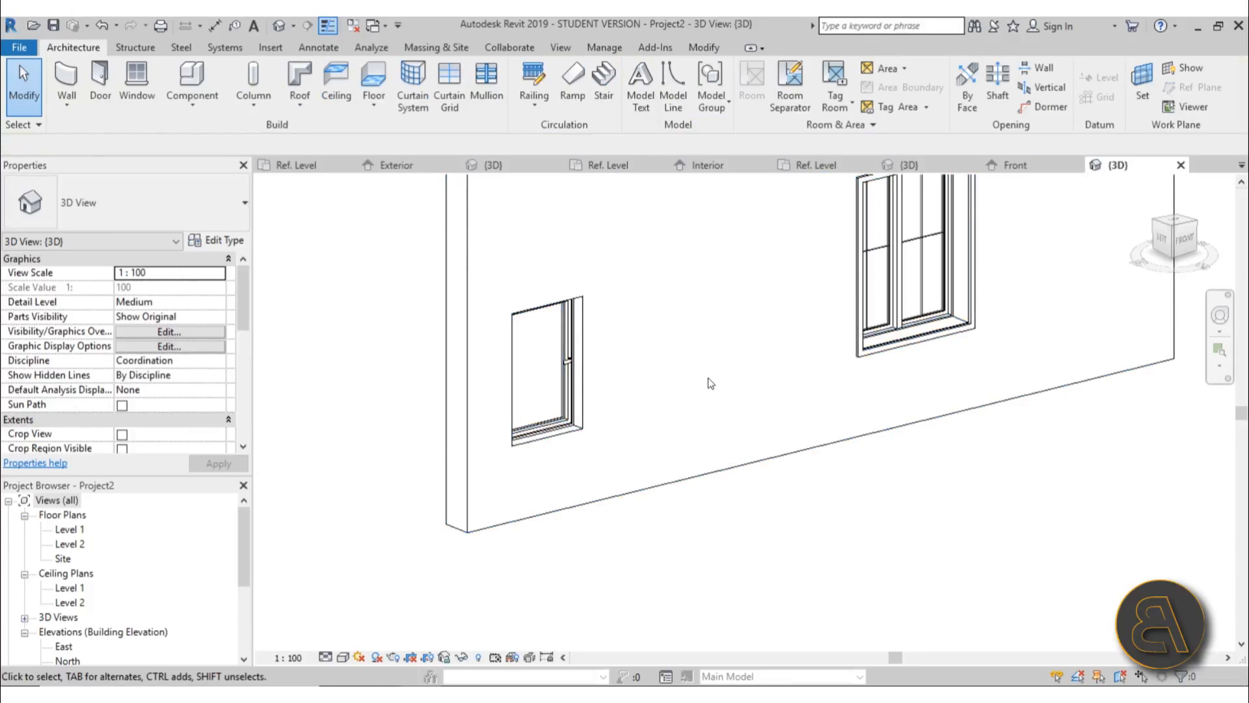
{"action": "left_click", "coordinate": [914, 343]}
{"action": "key", "text": "Delete"}
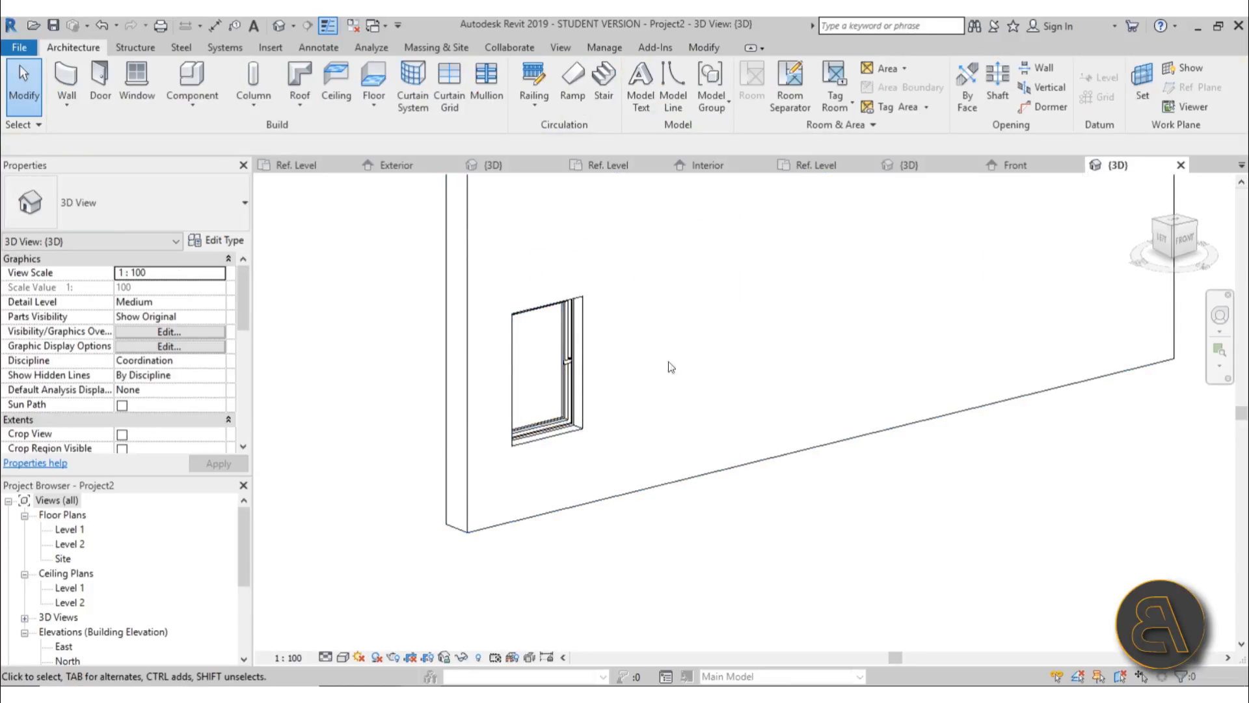
Move the remaining 1400x900 PVC window along the wall, farther from the near wall corner, and inspect its handle
{"action": "left_click_drag", "start_coordinate": [562, 389], "coordinate": [688, 370]}
{"action": "left_click", "coordinate": [725, 491]}
{"action": "scroll", "coordinate": [763, 353], "scroll_direction": "up", "scroll_amount": 3}
{"action": "left_click", "coordinate": [759, 356]}
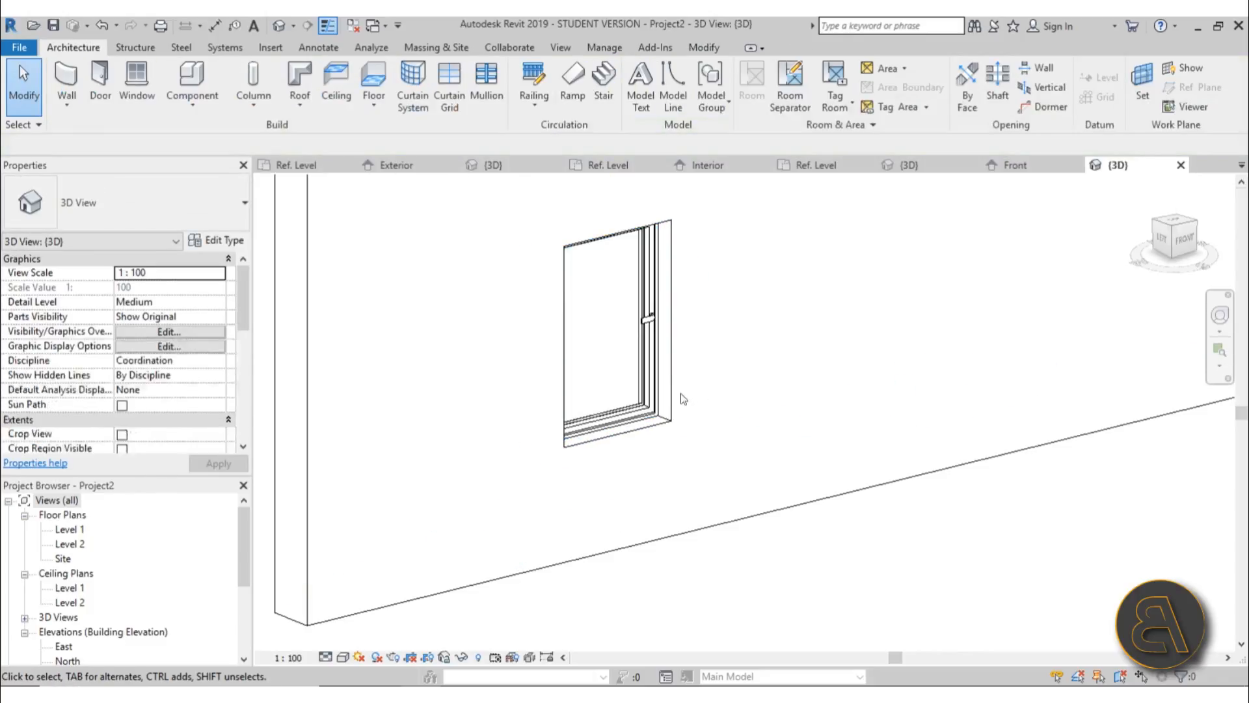
{"action": "scroll", "coordinate": [682, 378], "scroll_direction": "up", "scroll_amount": 4}
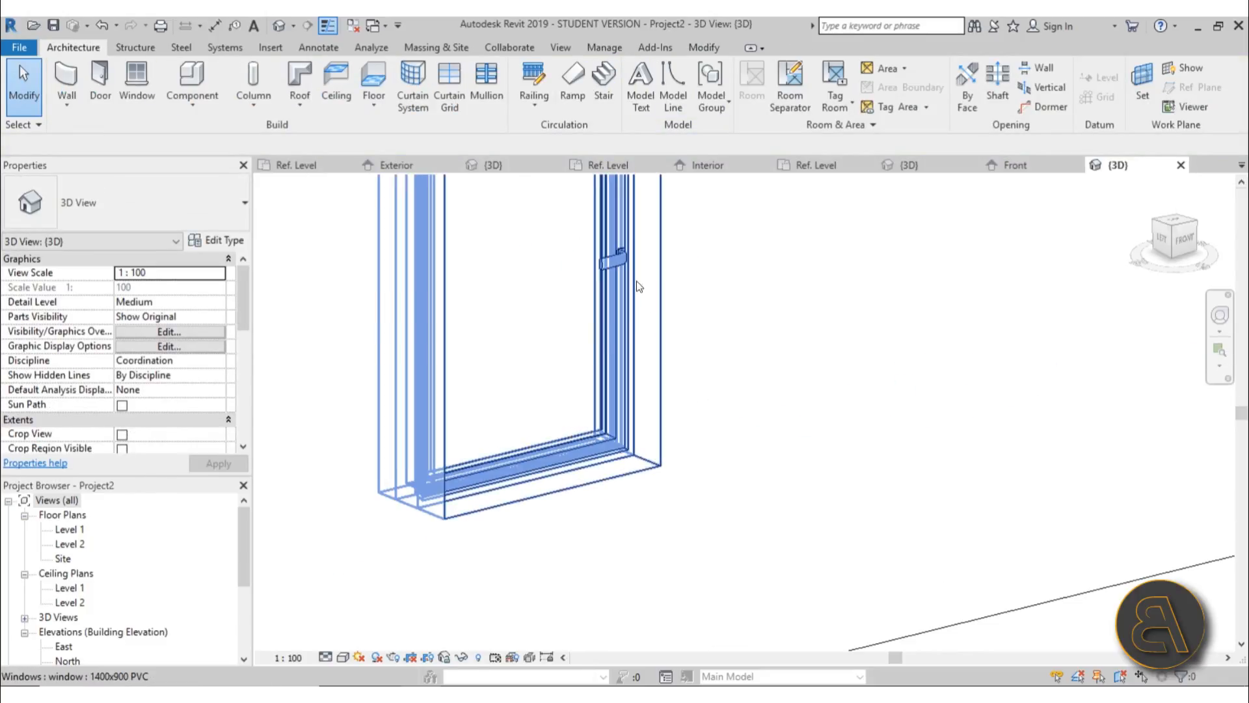
{"action": "scroll", "coordinate": [638, 286], "scroll_direction": "up", "scroll_amount": 3}
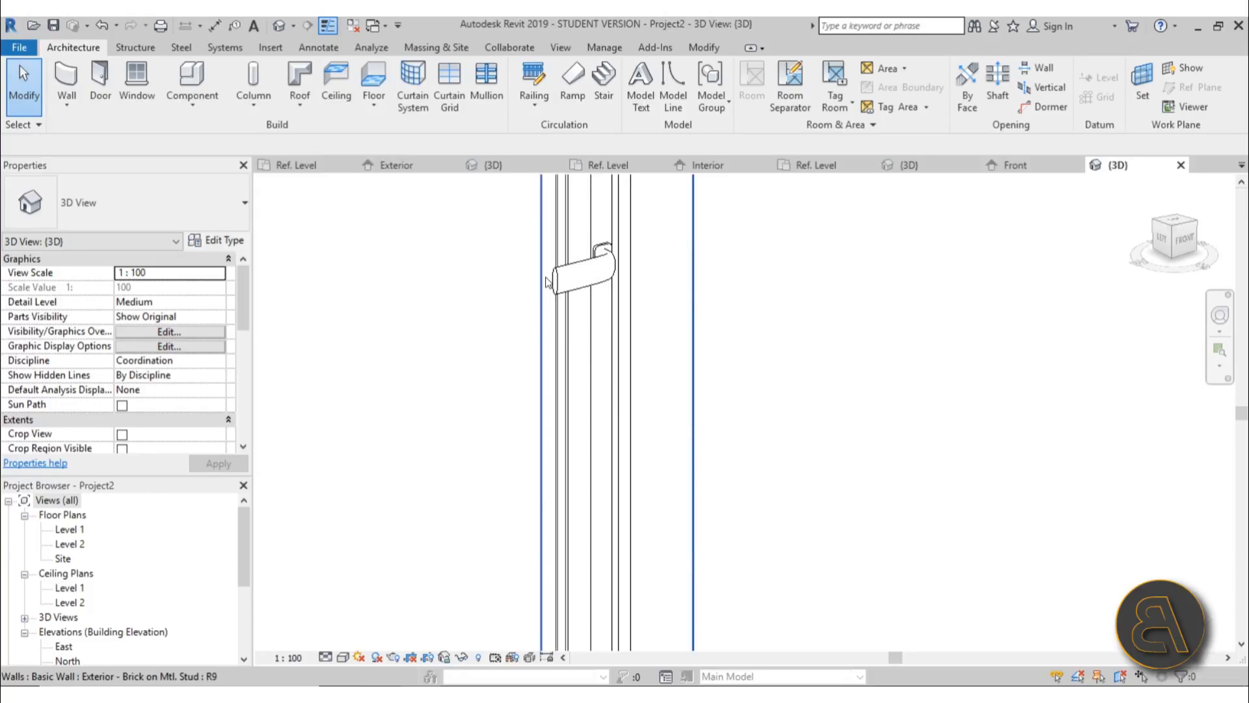
{"action": "scroll", "coordinate": [546, 281], "scroll_direction": "down", "scroll_amount": 5}
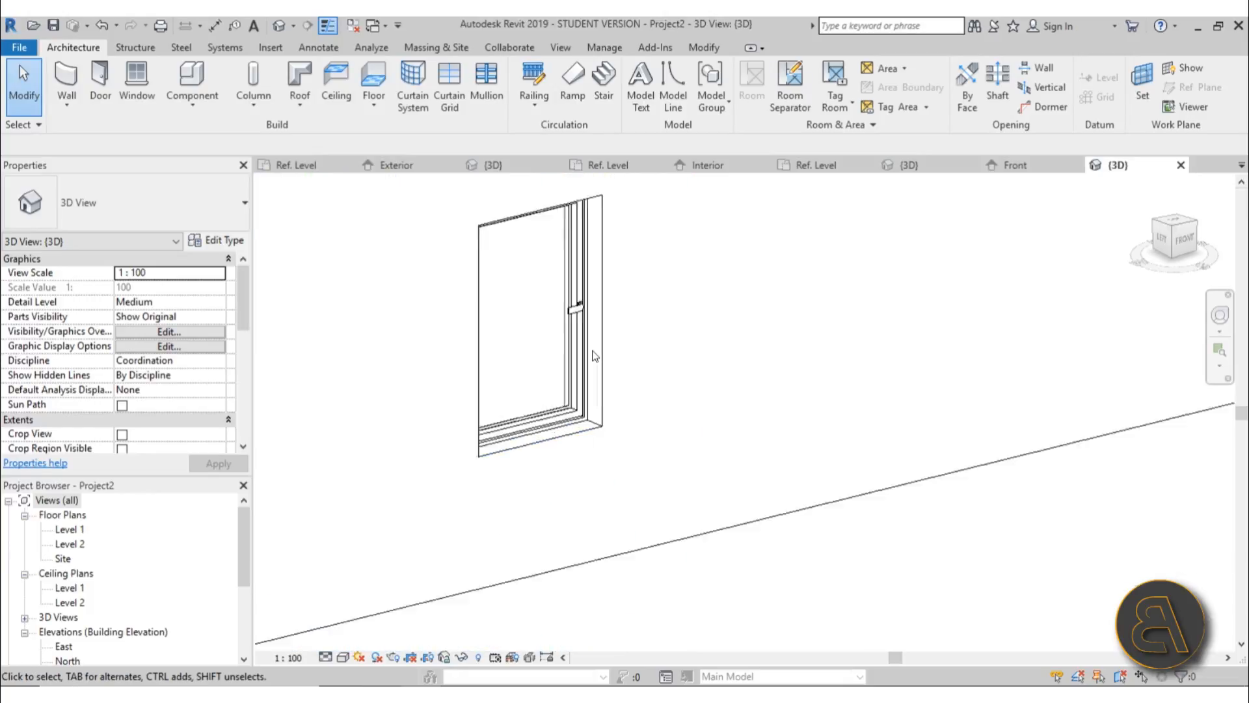